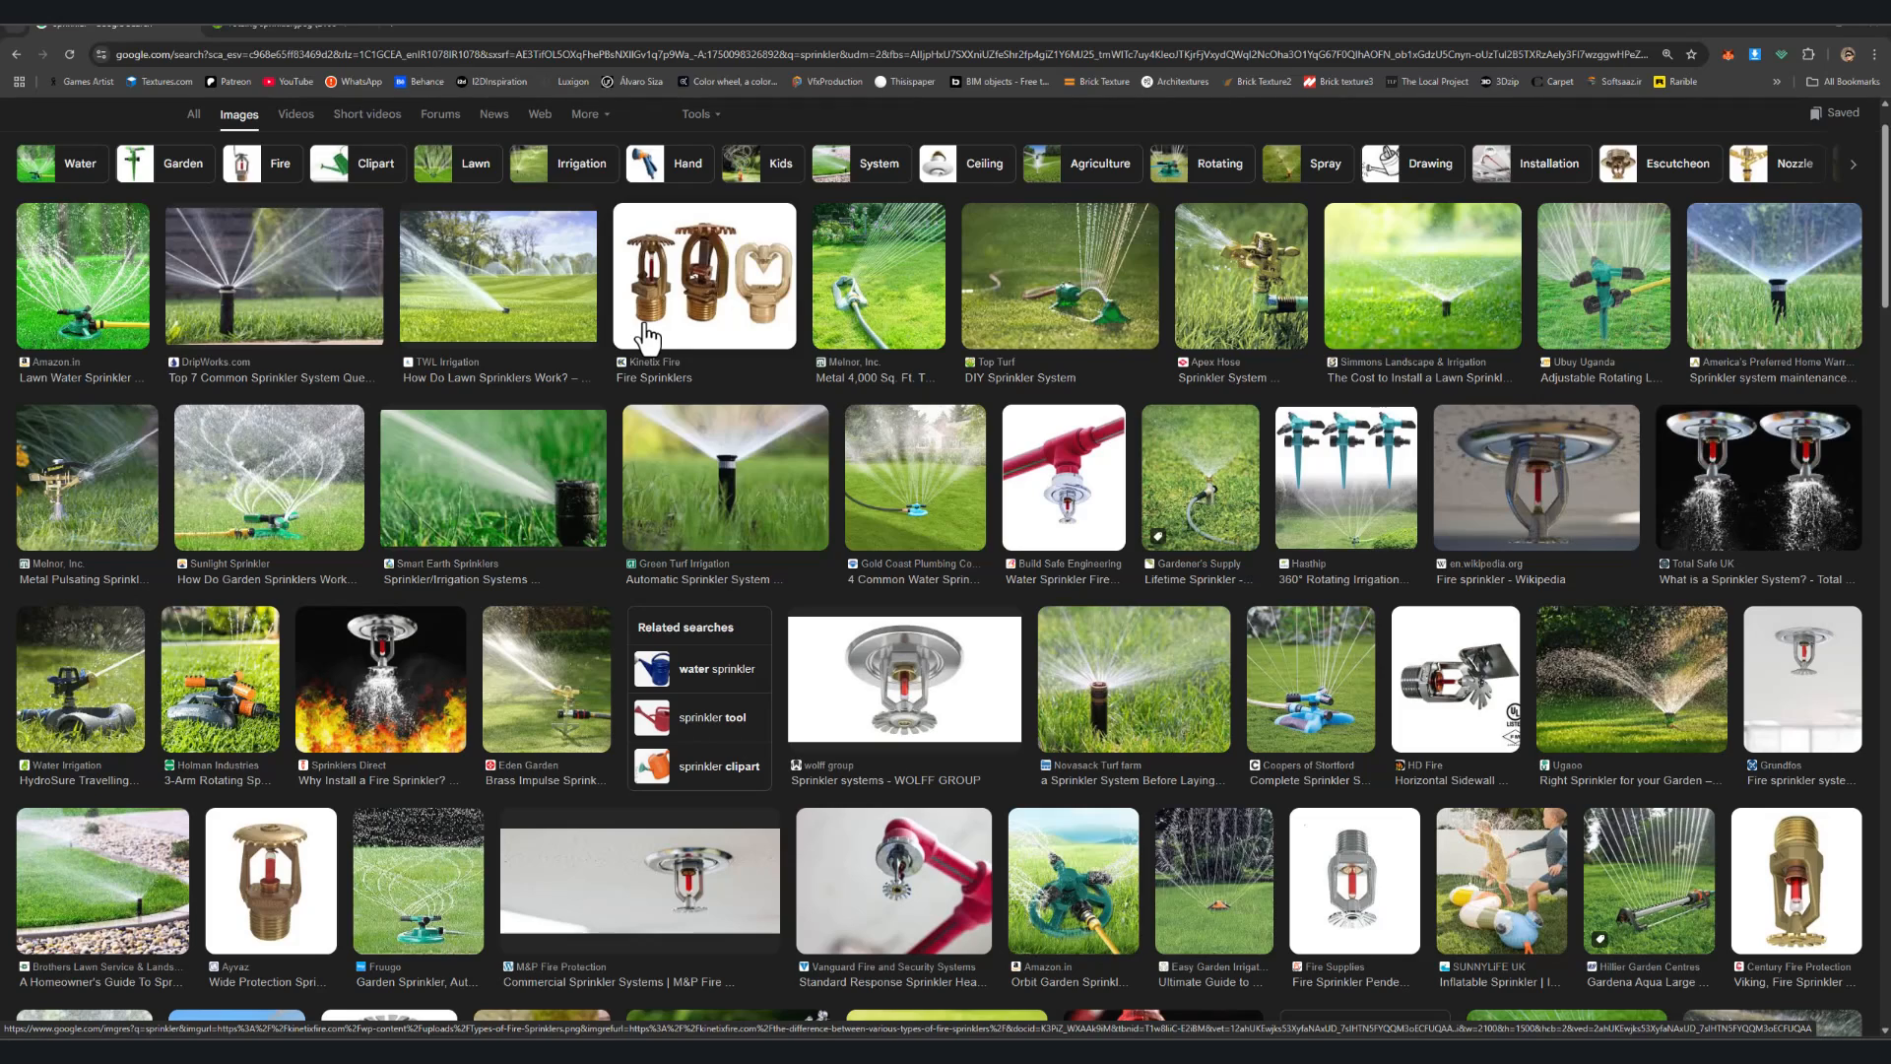
Step: Switch from the sprinkler reference images to 3ds Max, frame the red sprinkler cylinder and display the viewport in wireframe
scroll(778, 369, down, 3)
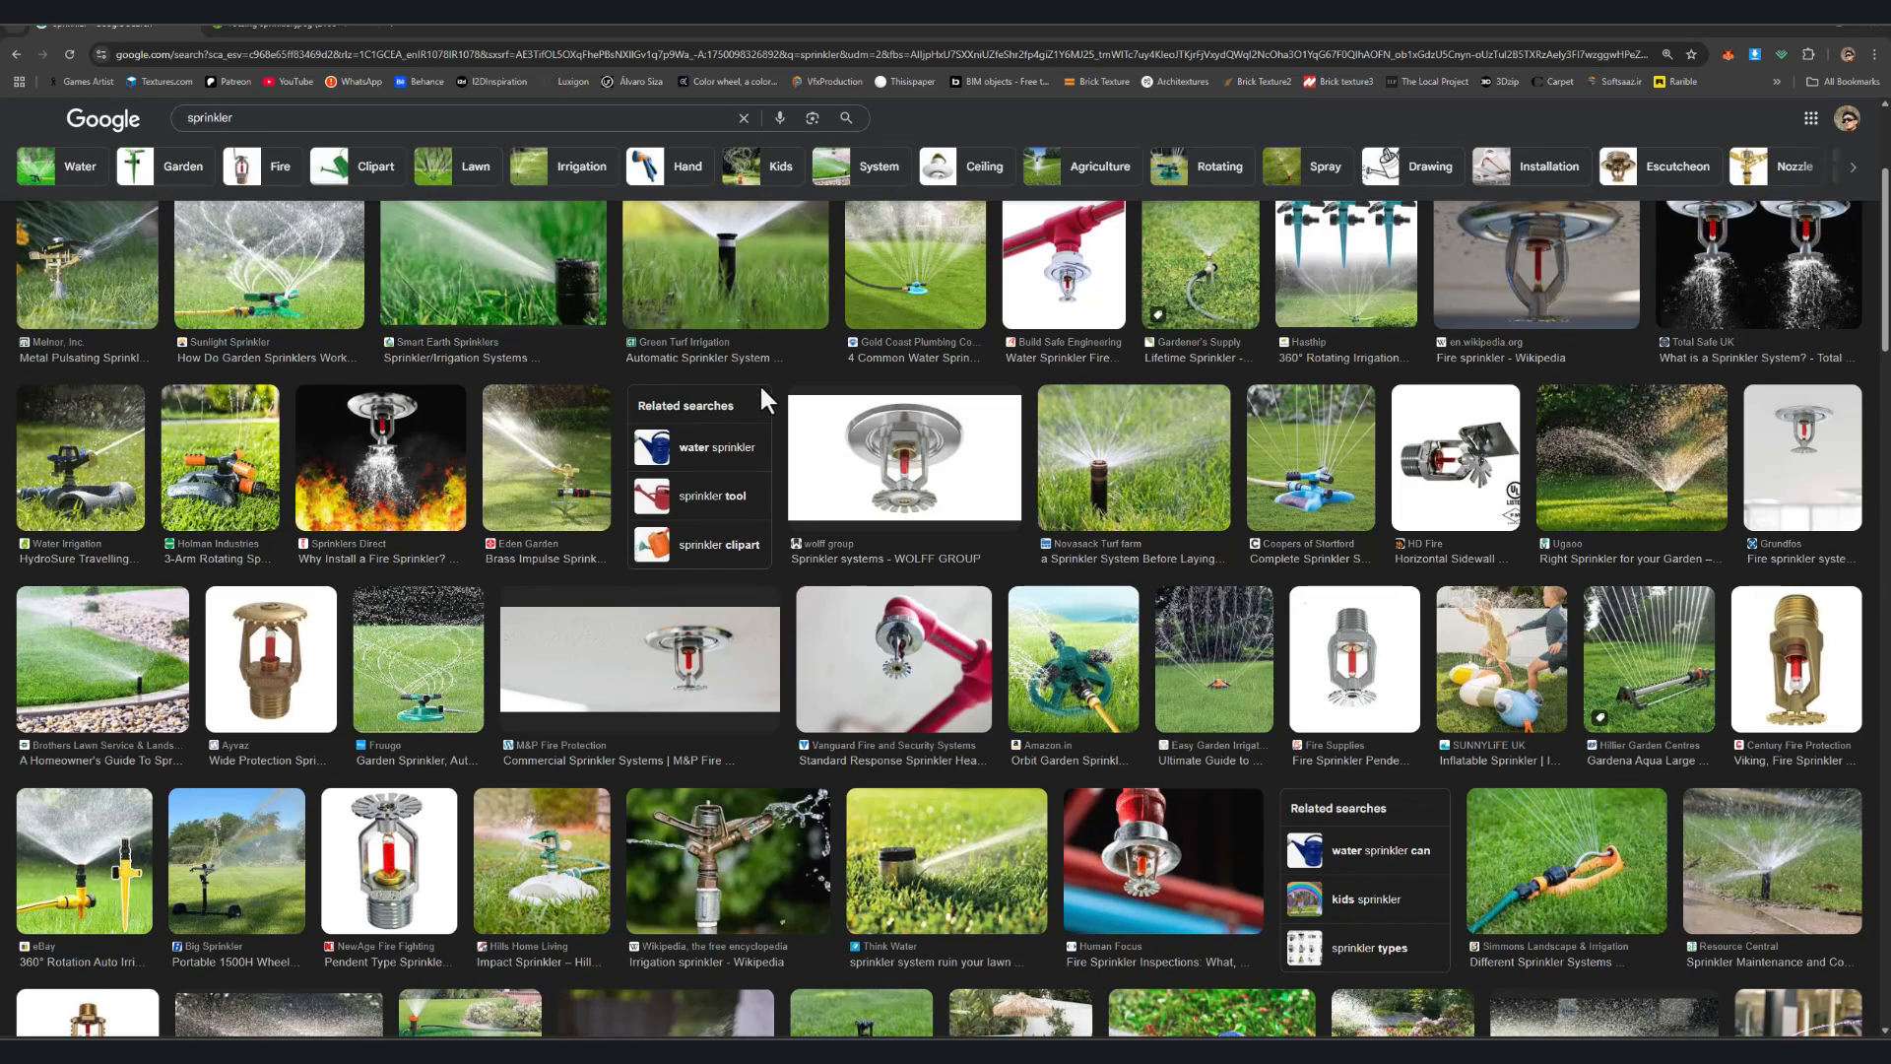
scroll(741, 378, up, 4)
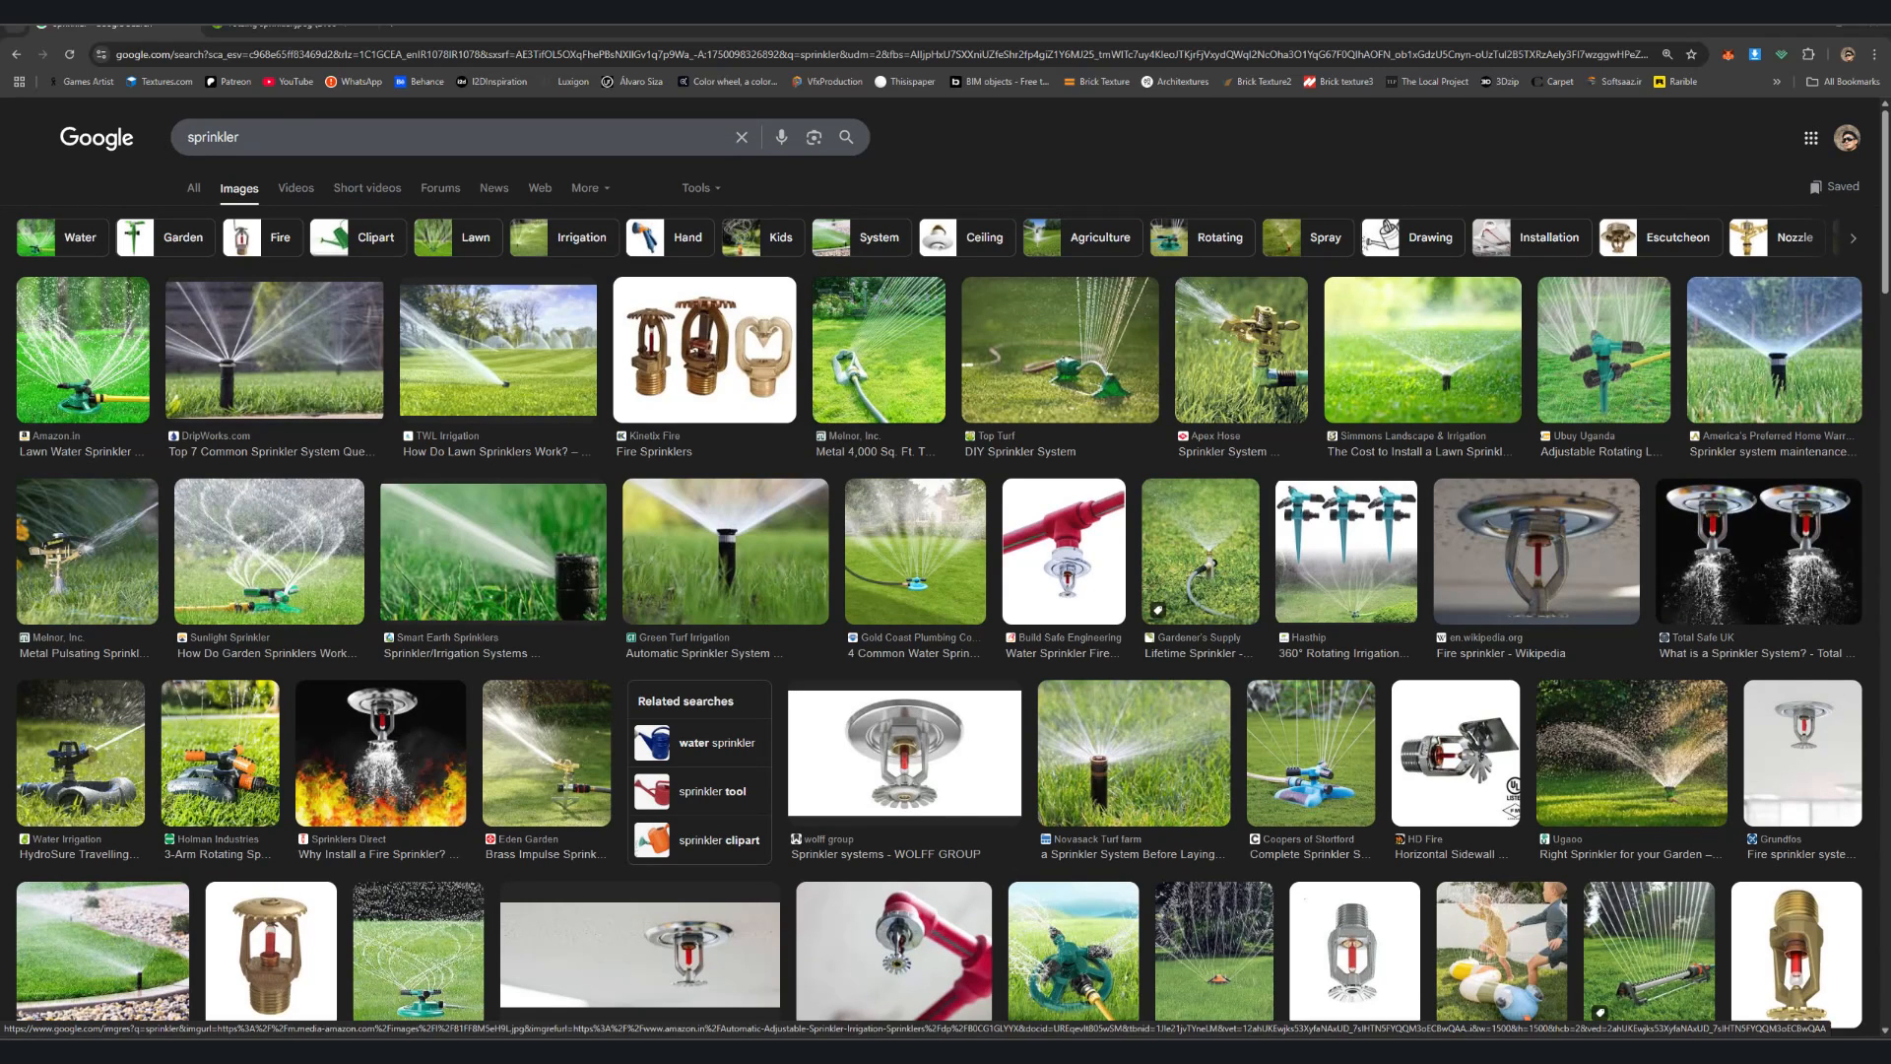
key(alt+Tab)
middle_drag(796, 695, 750, 609)
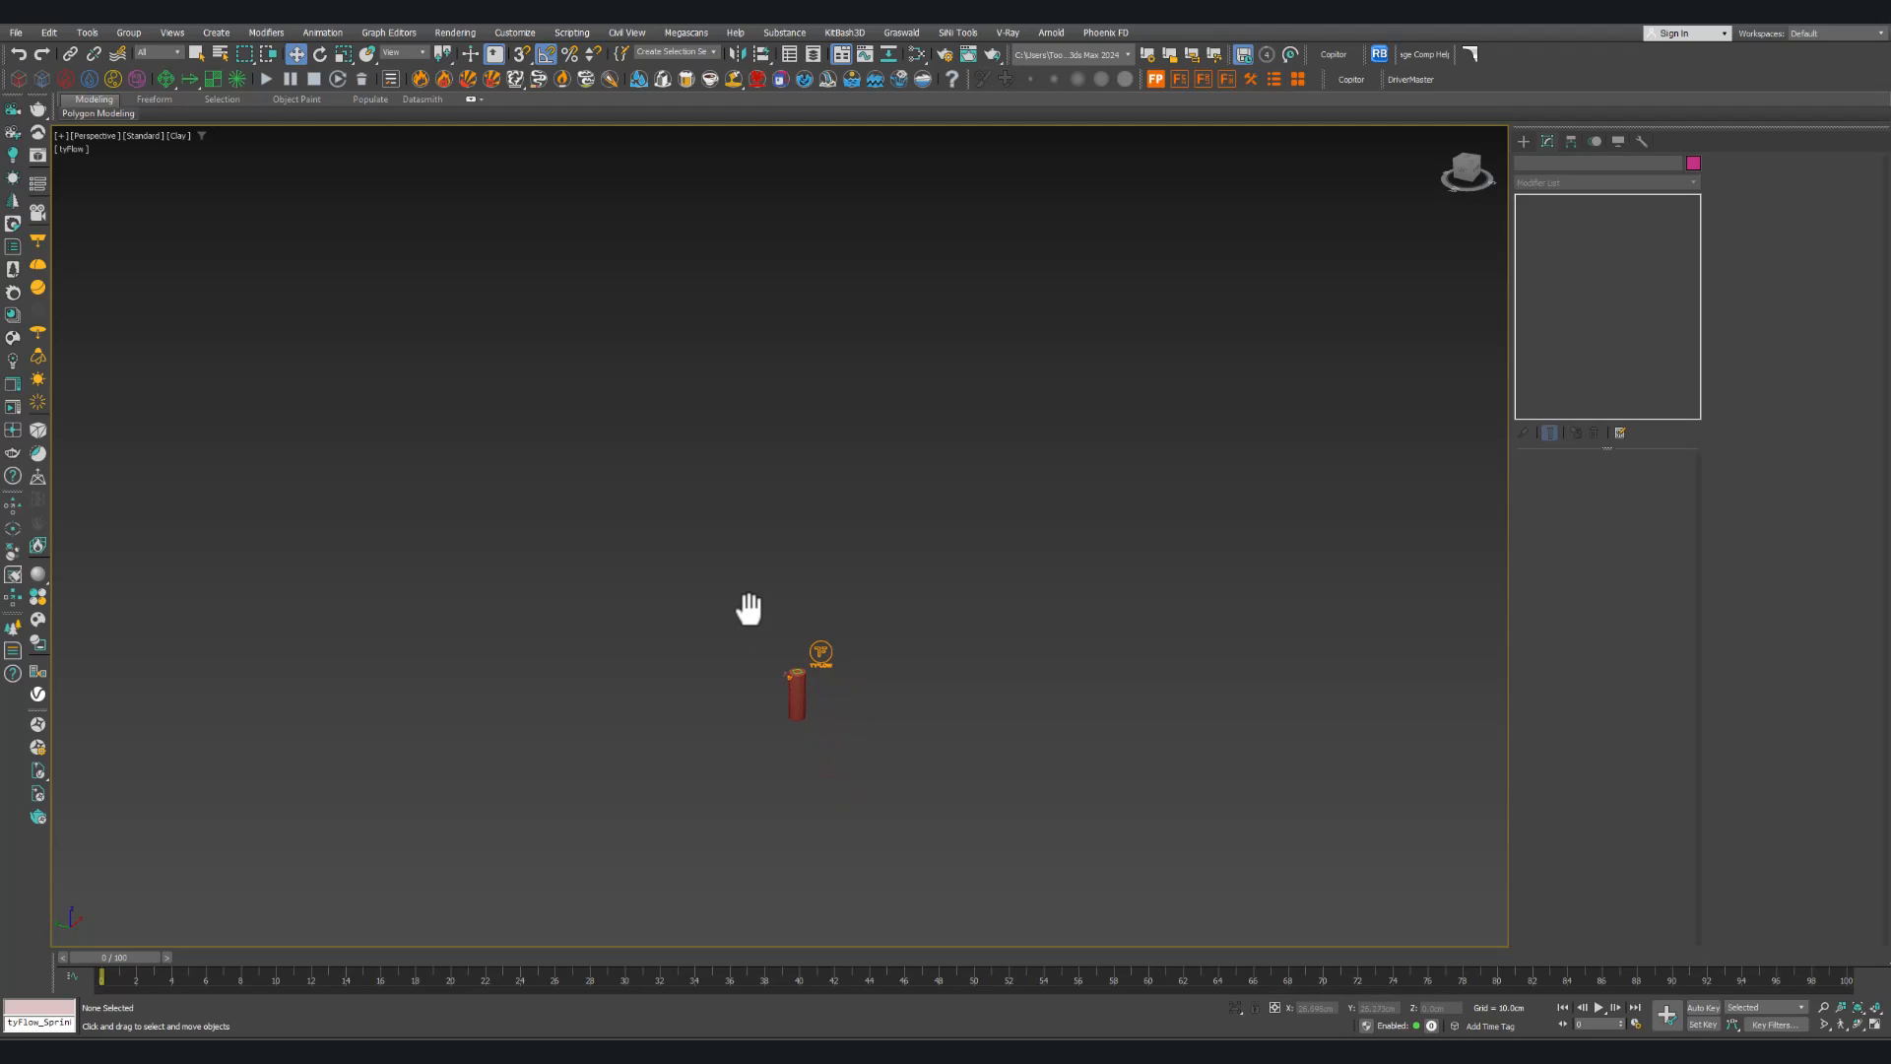
click(830, 658)
scroll(808, 697, up, 5)
alt+middle_drag(755, 713, 747, 687)
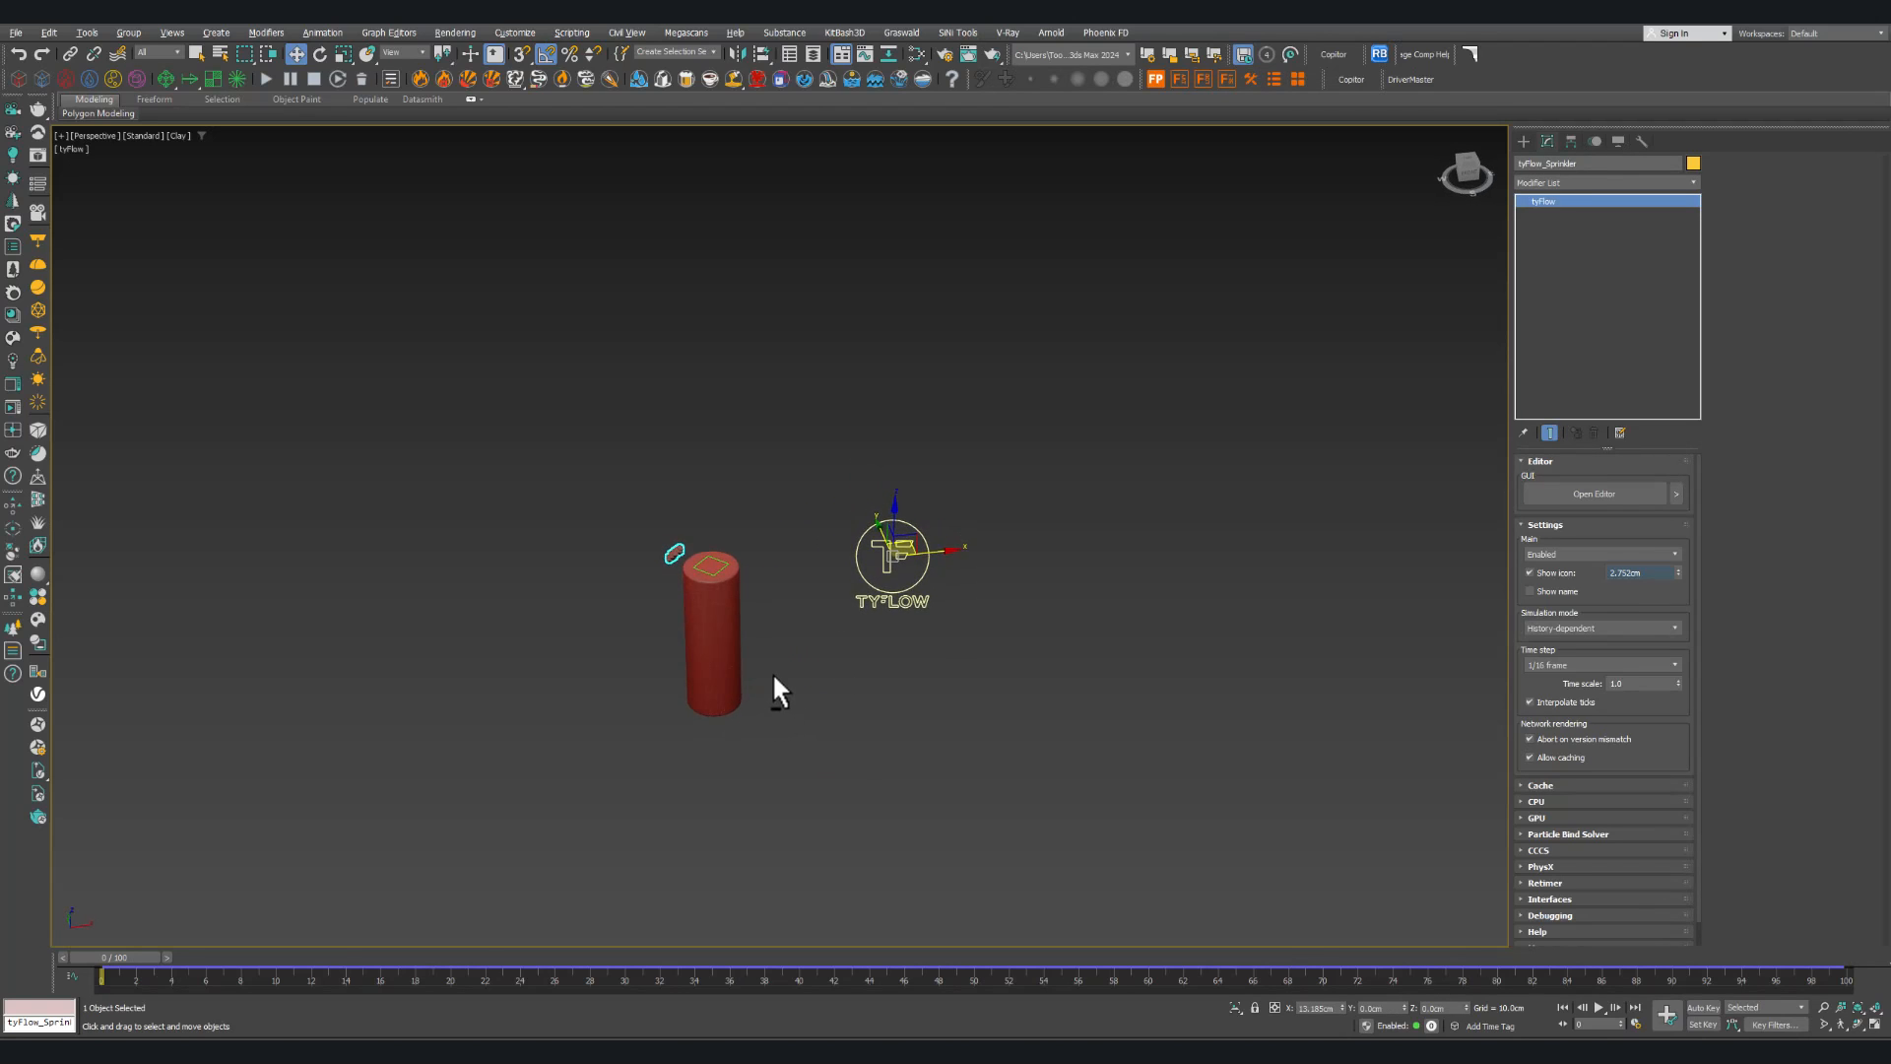
click(794, 700)
scroll(692, 634, up, 4)
key(F3)
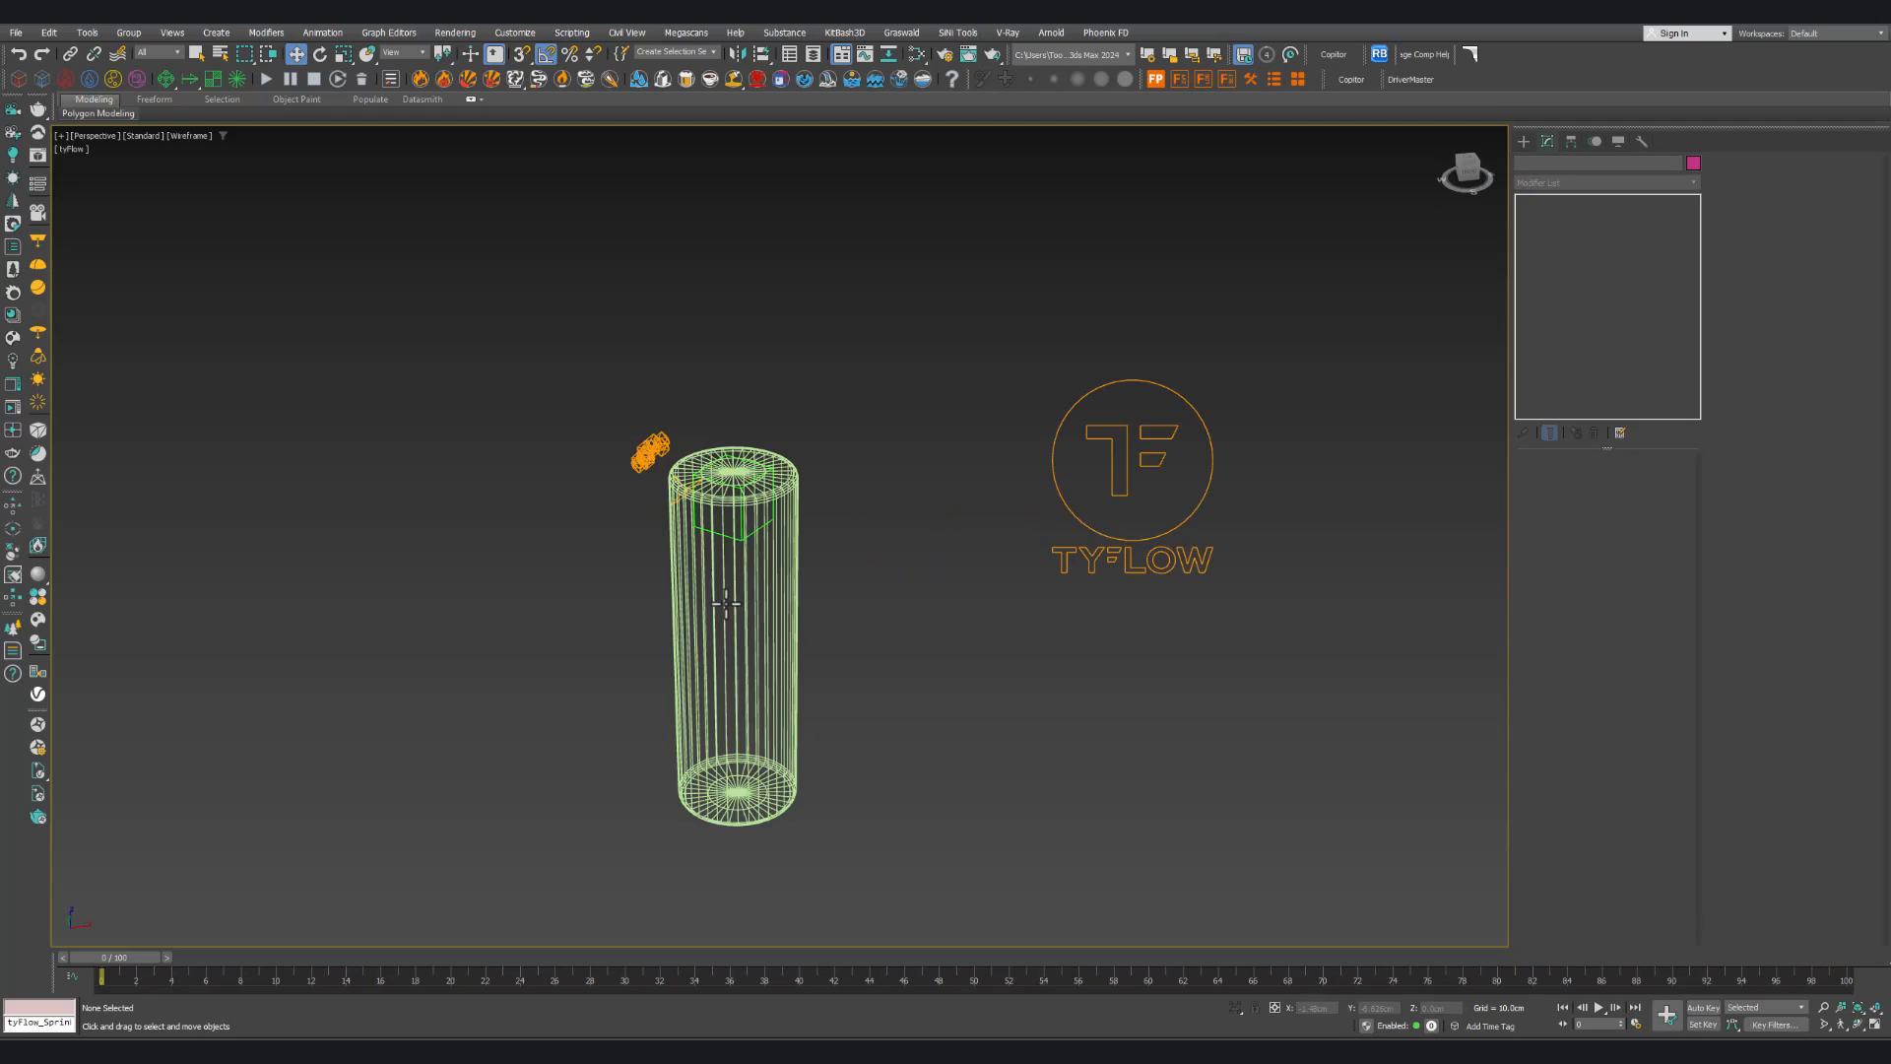
middle_drag(859, 556, 870, 559)
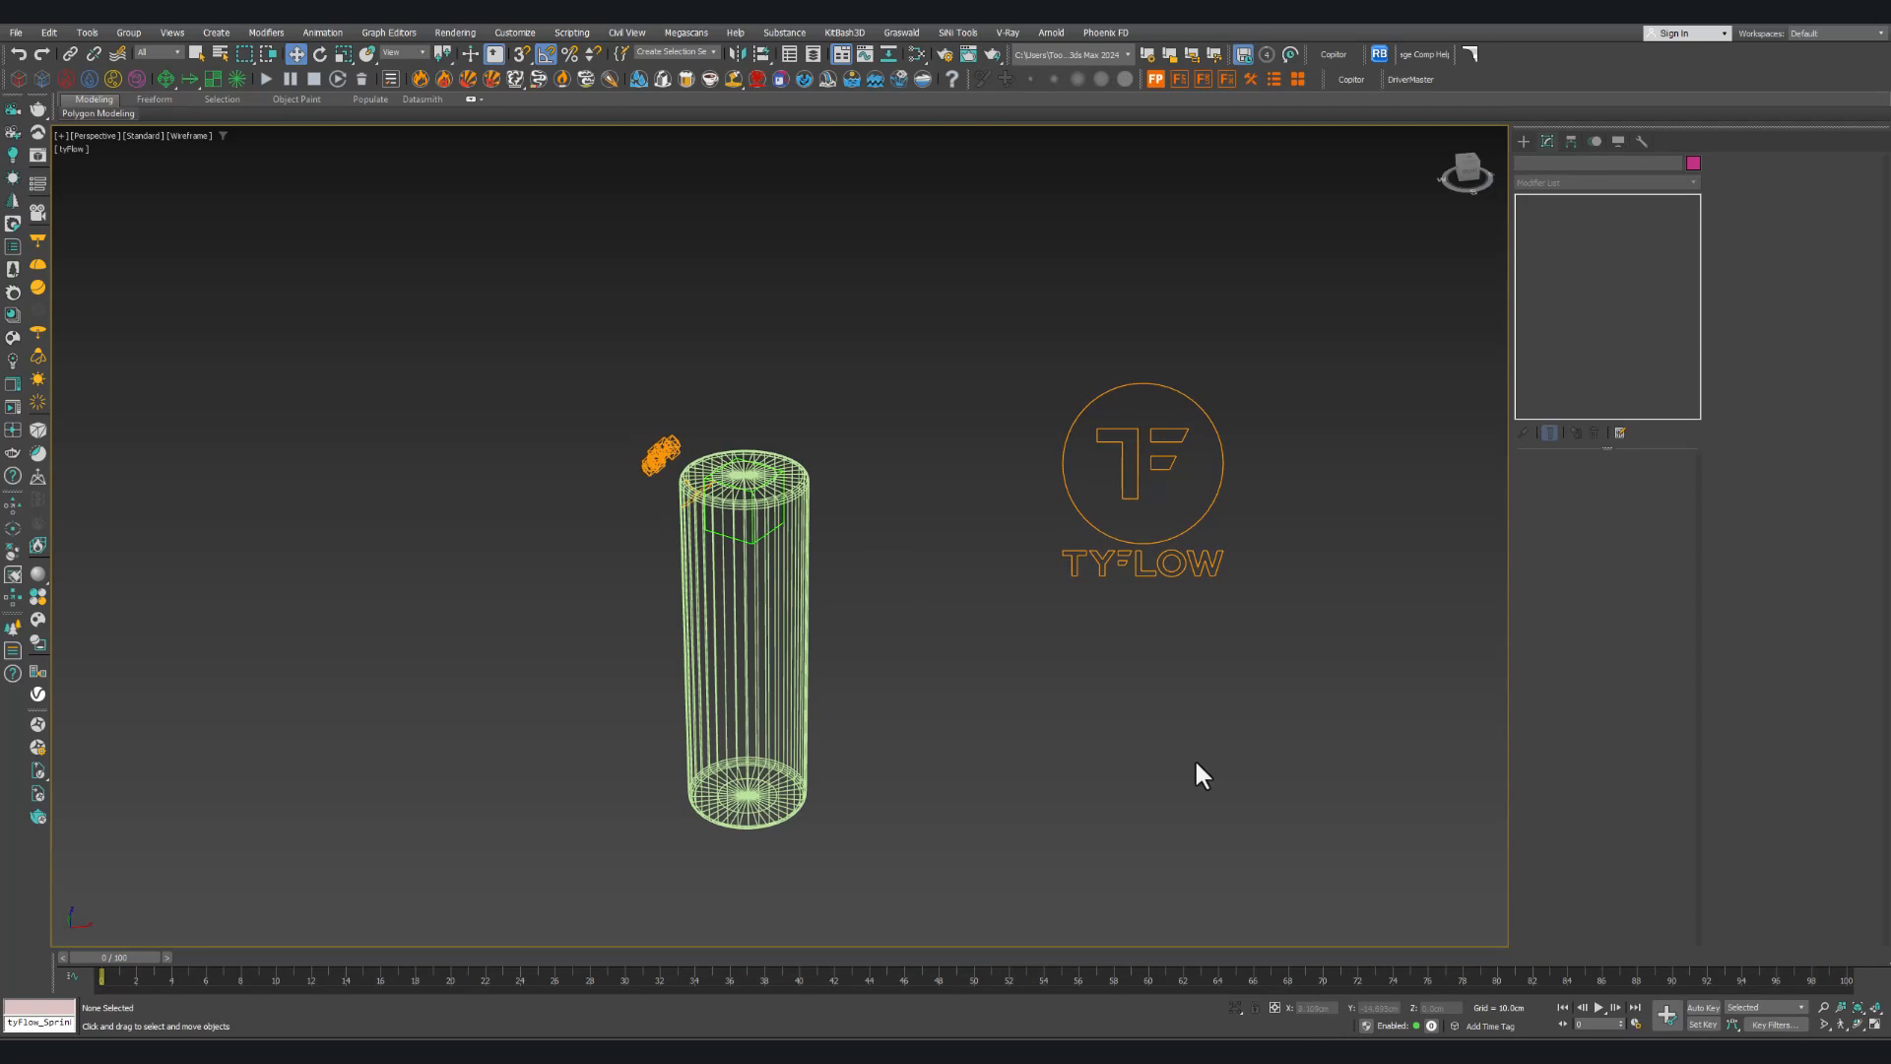
Step: Switch to the browser and examine the sprinkler image results for different sprinkler head shapes and water spray patterns
click(1298, 980)
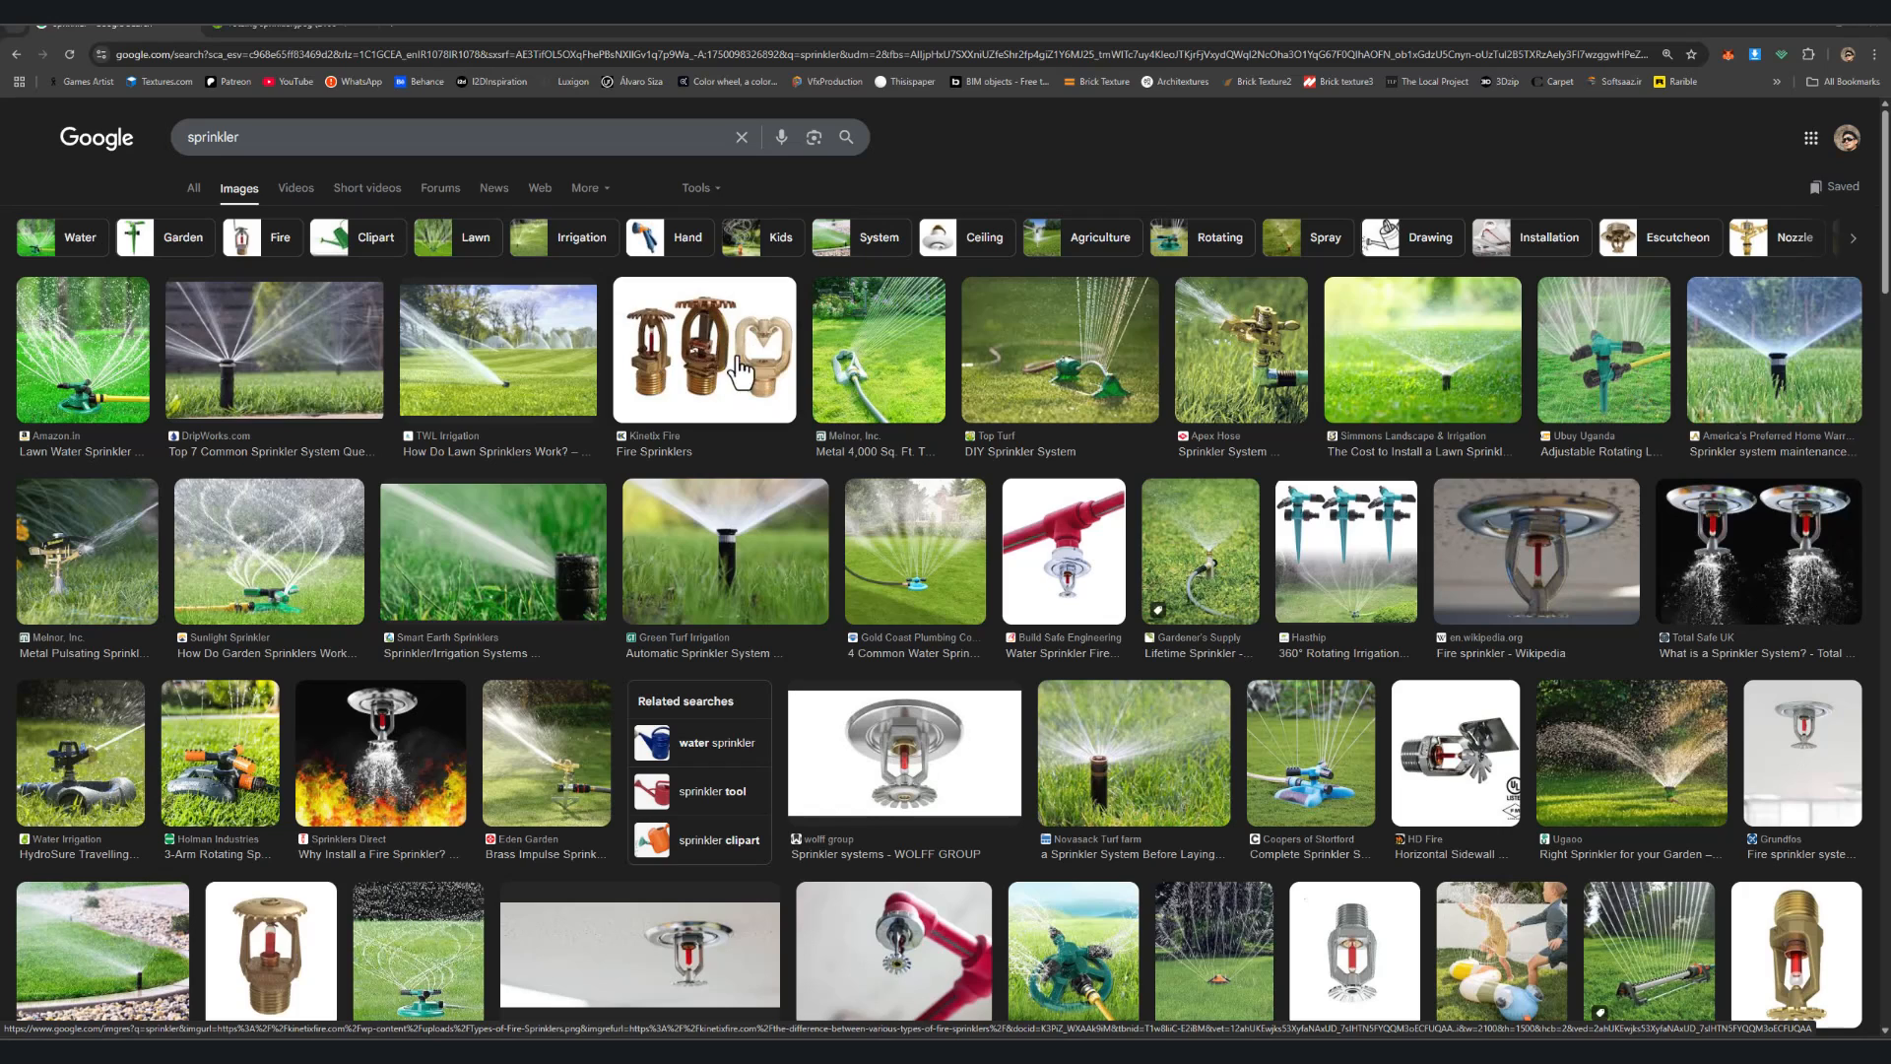
scroll(724, 387, down, 2)
scroll(724, 388, down, 3)
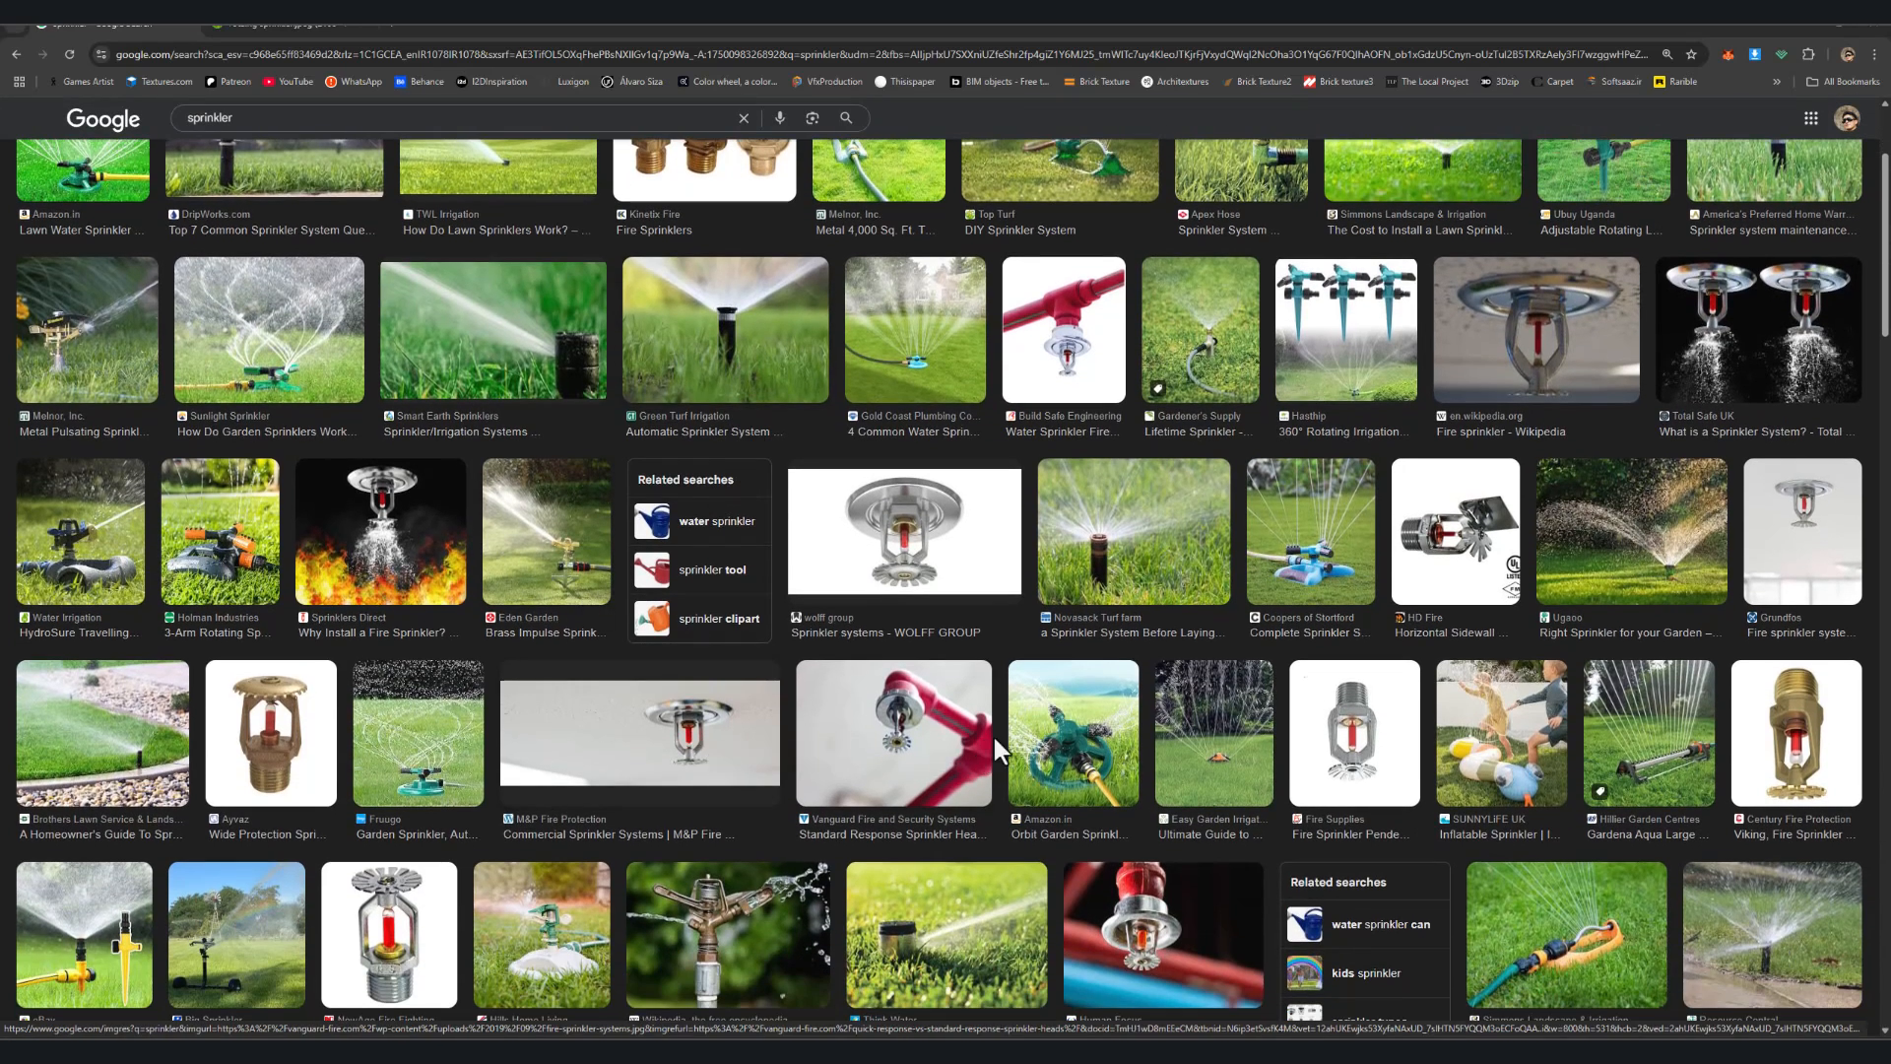
scroll(1352, 556, up, 3)
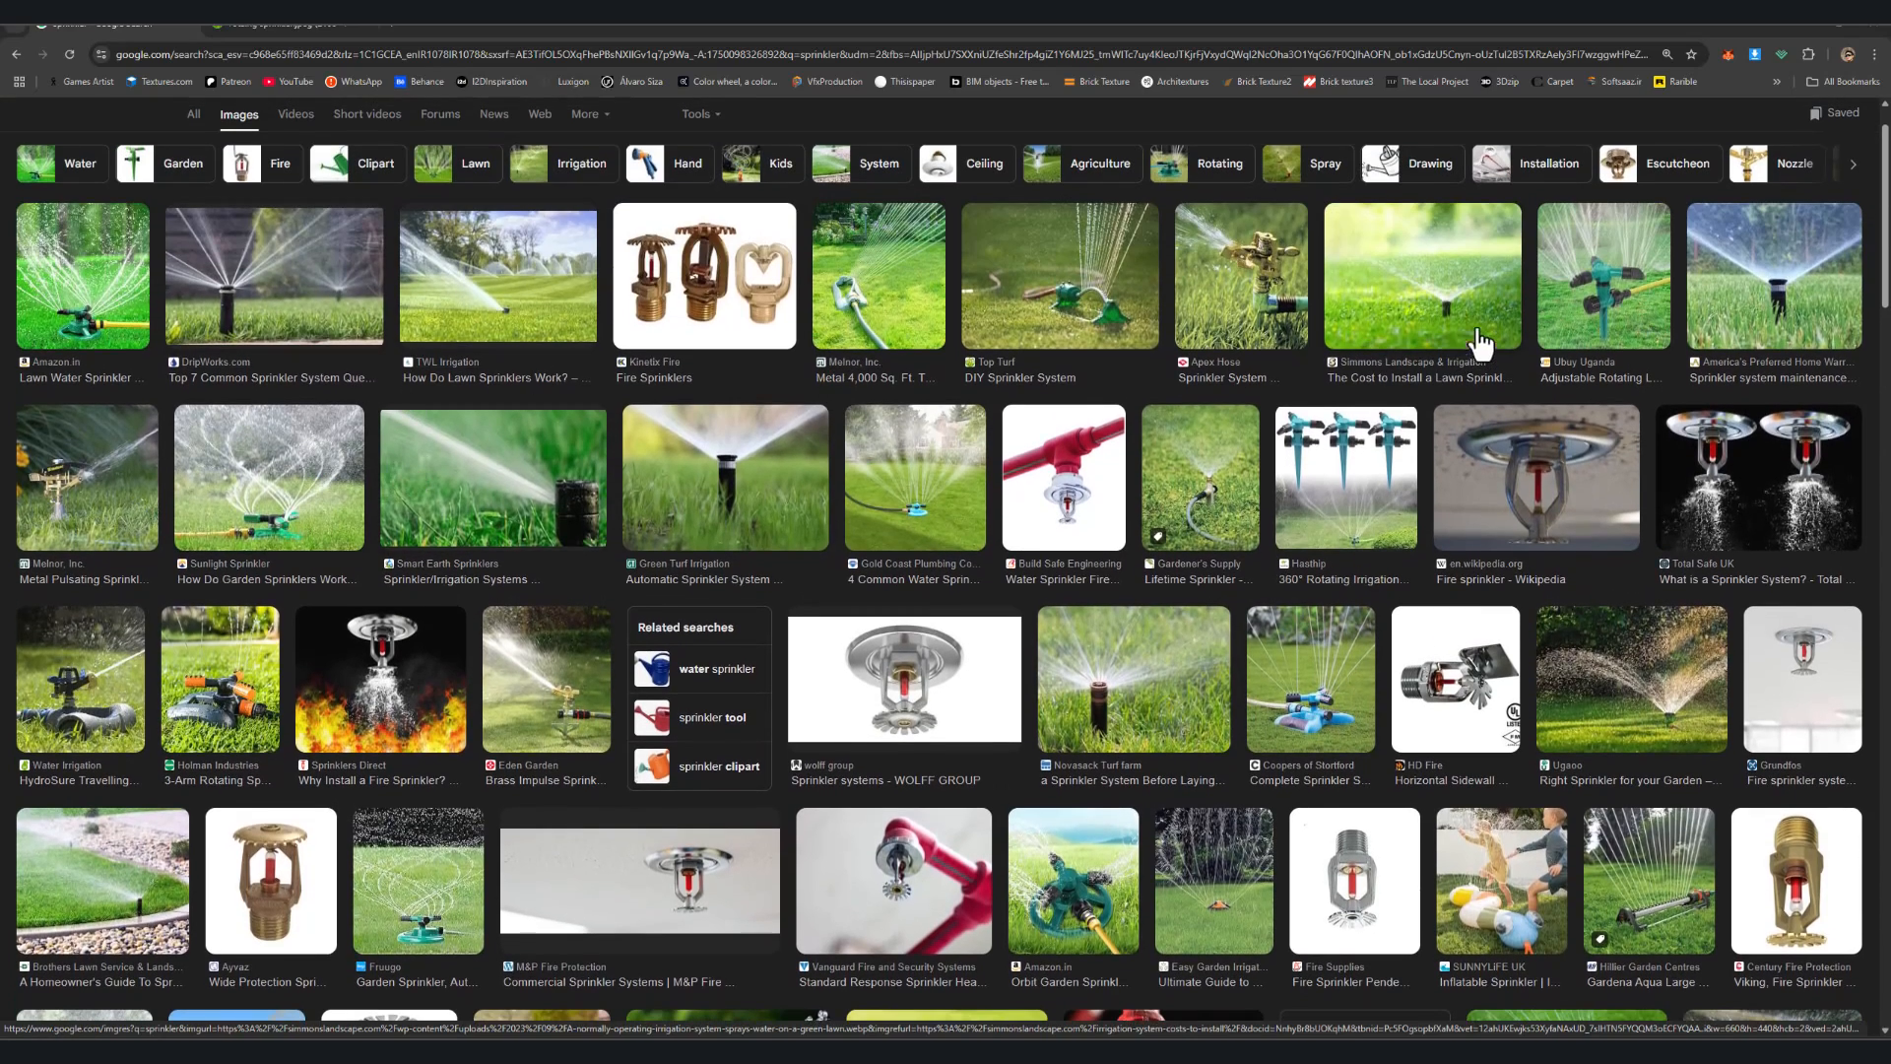
scroll(1103, 380, up, 2)
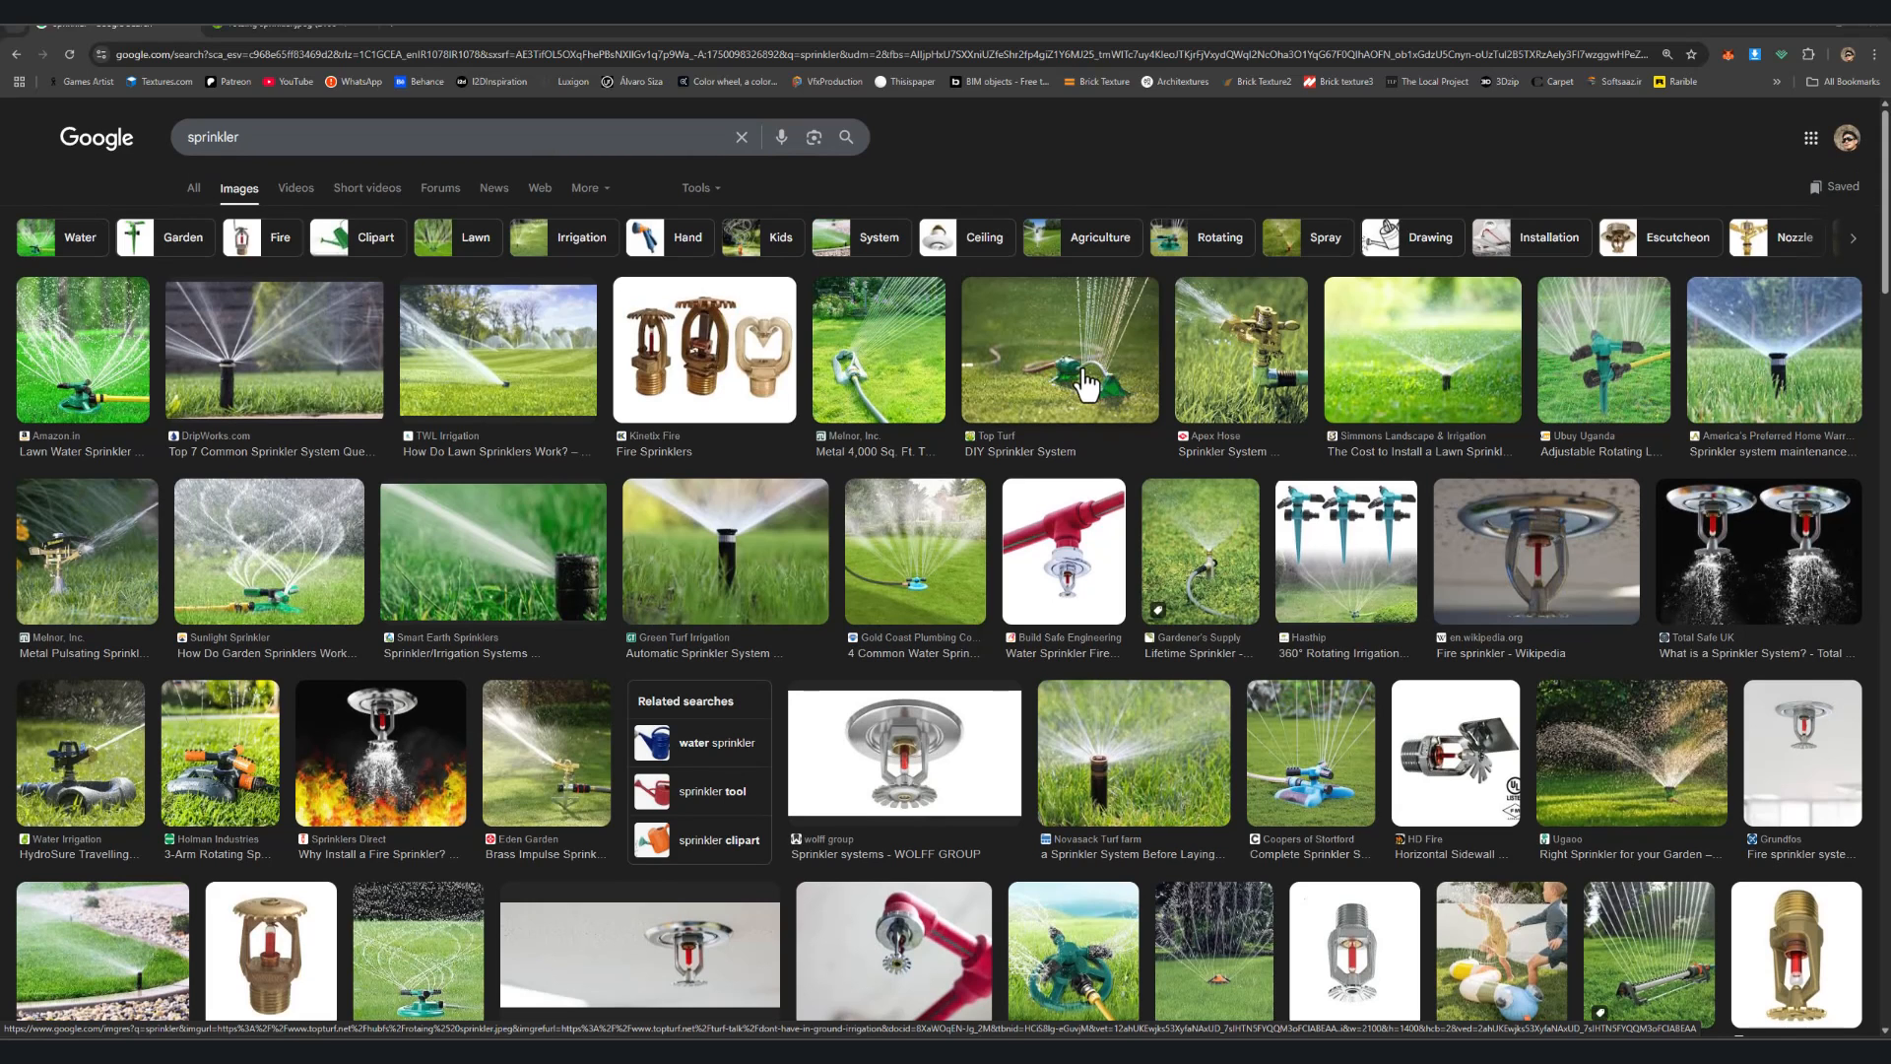
scroll(1116, 397, down, 5)
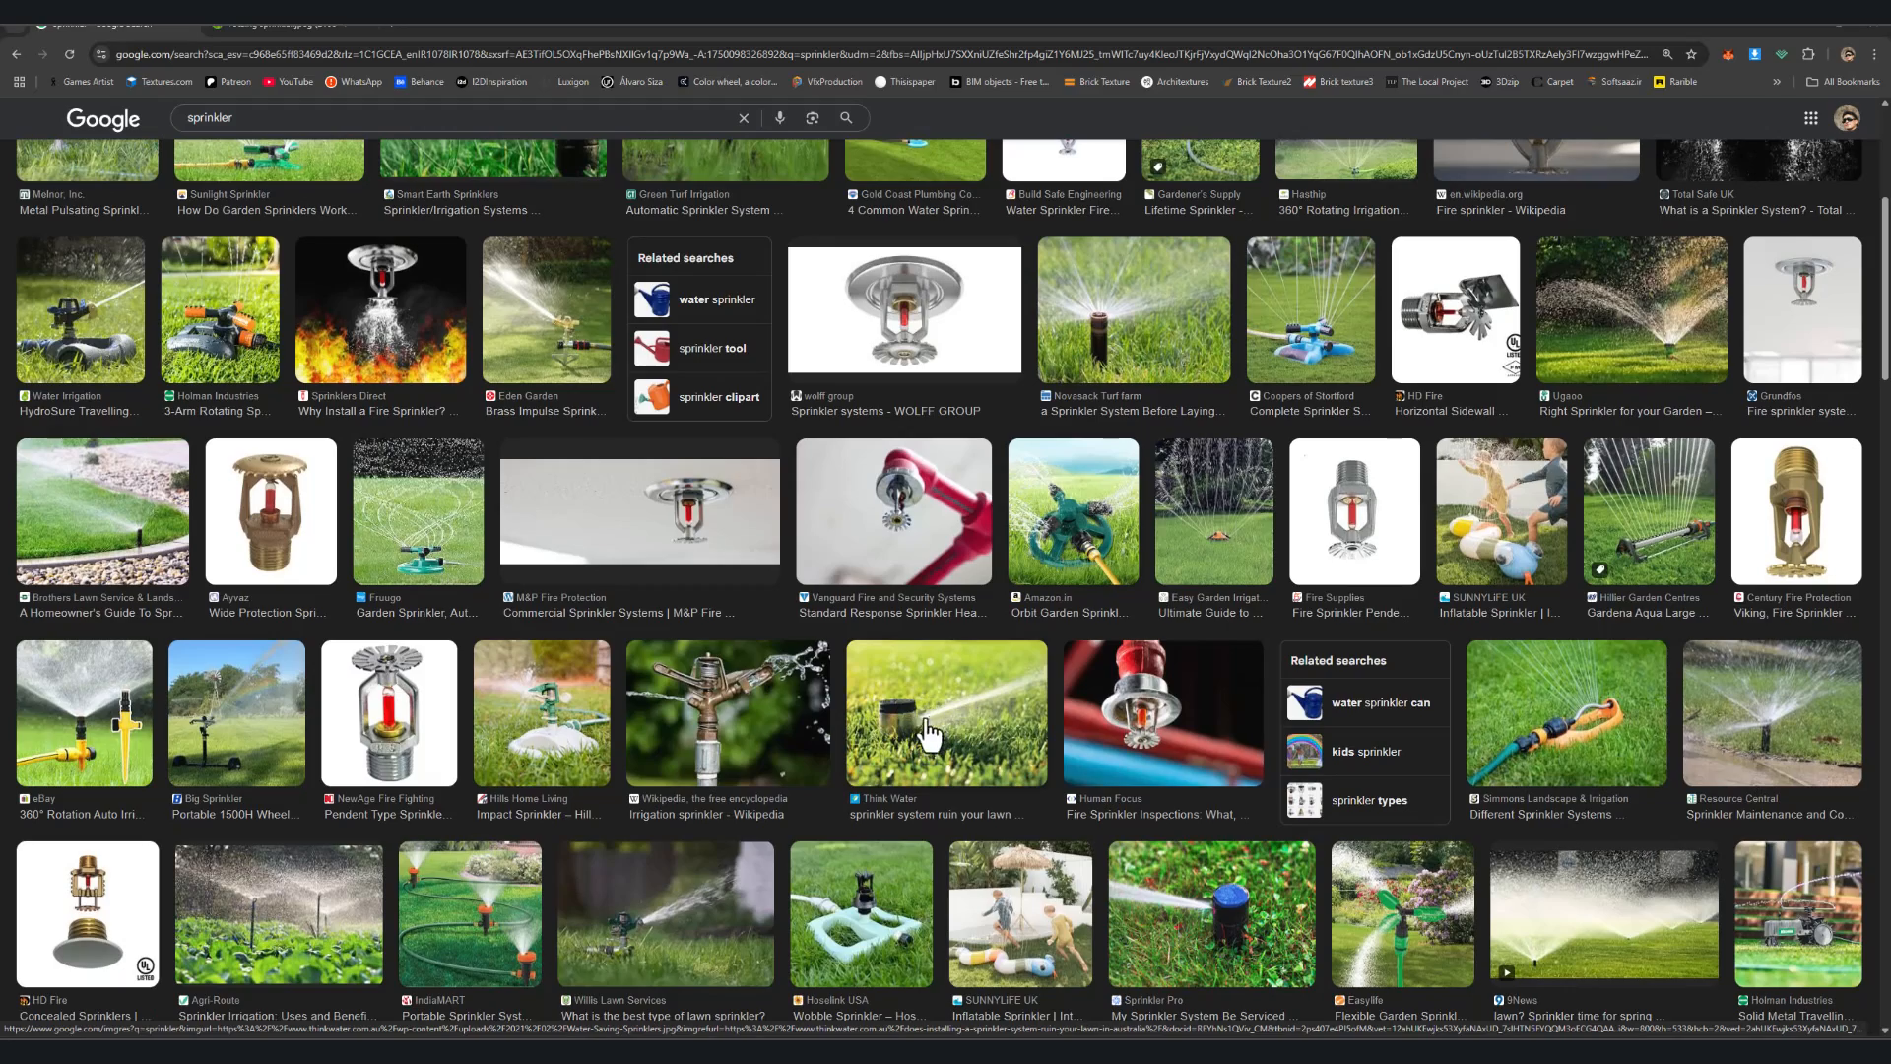
scroll(961, 719, down, 2)
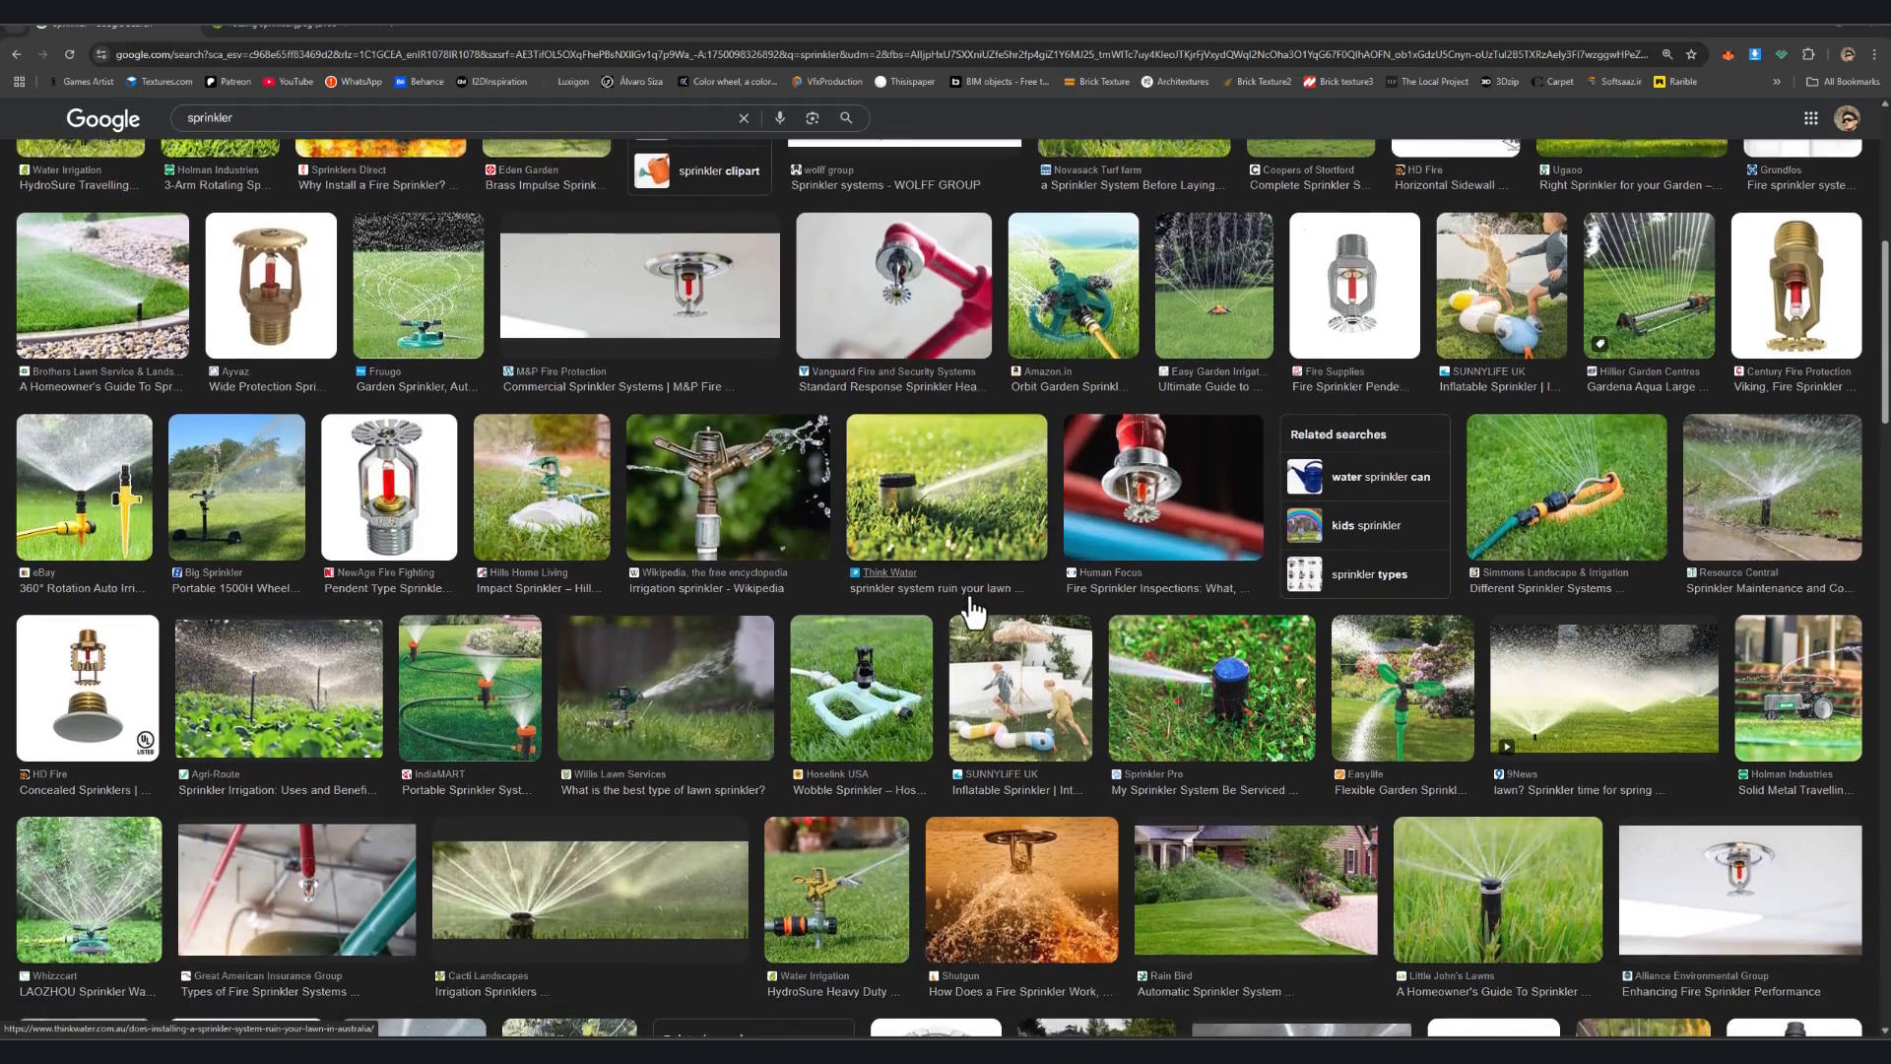
scroll(973, 613, down, 4)
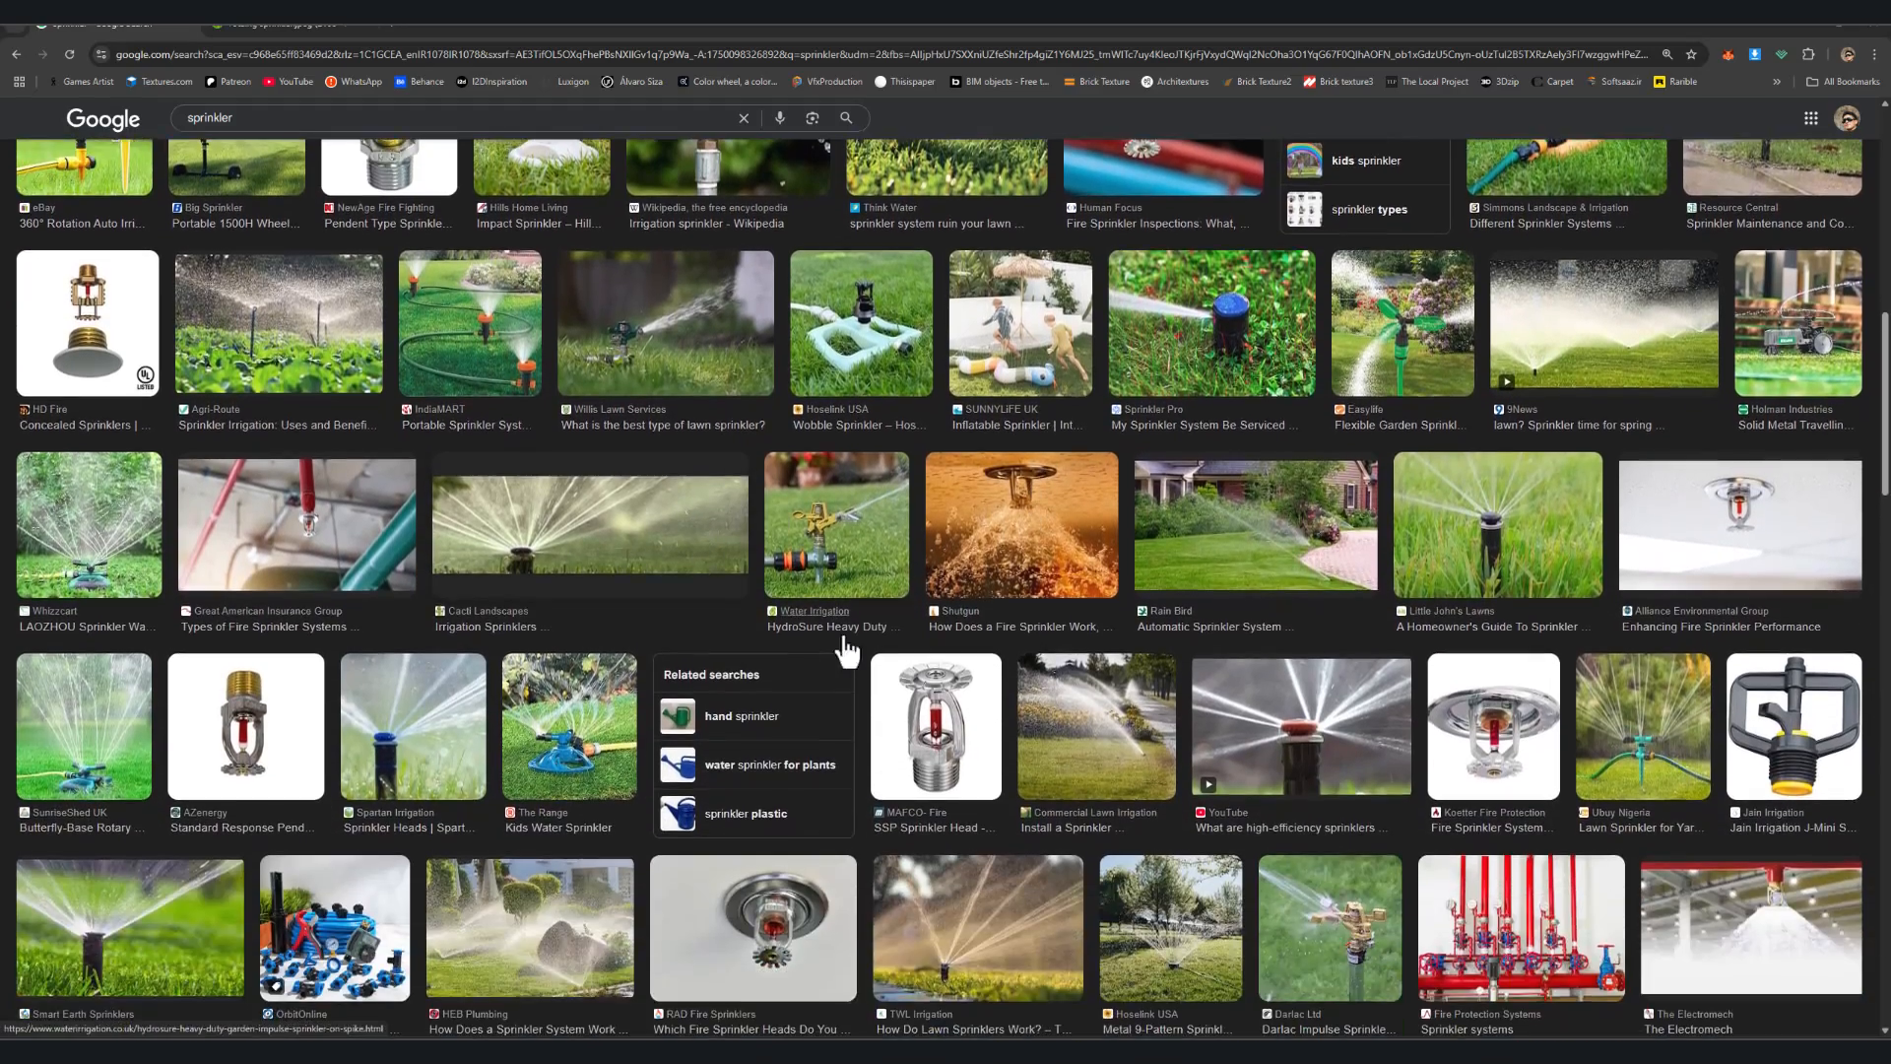
scroll(845, 650, down, 2)
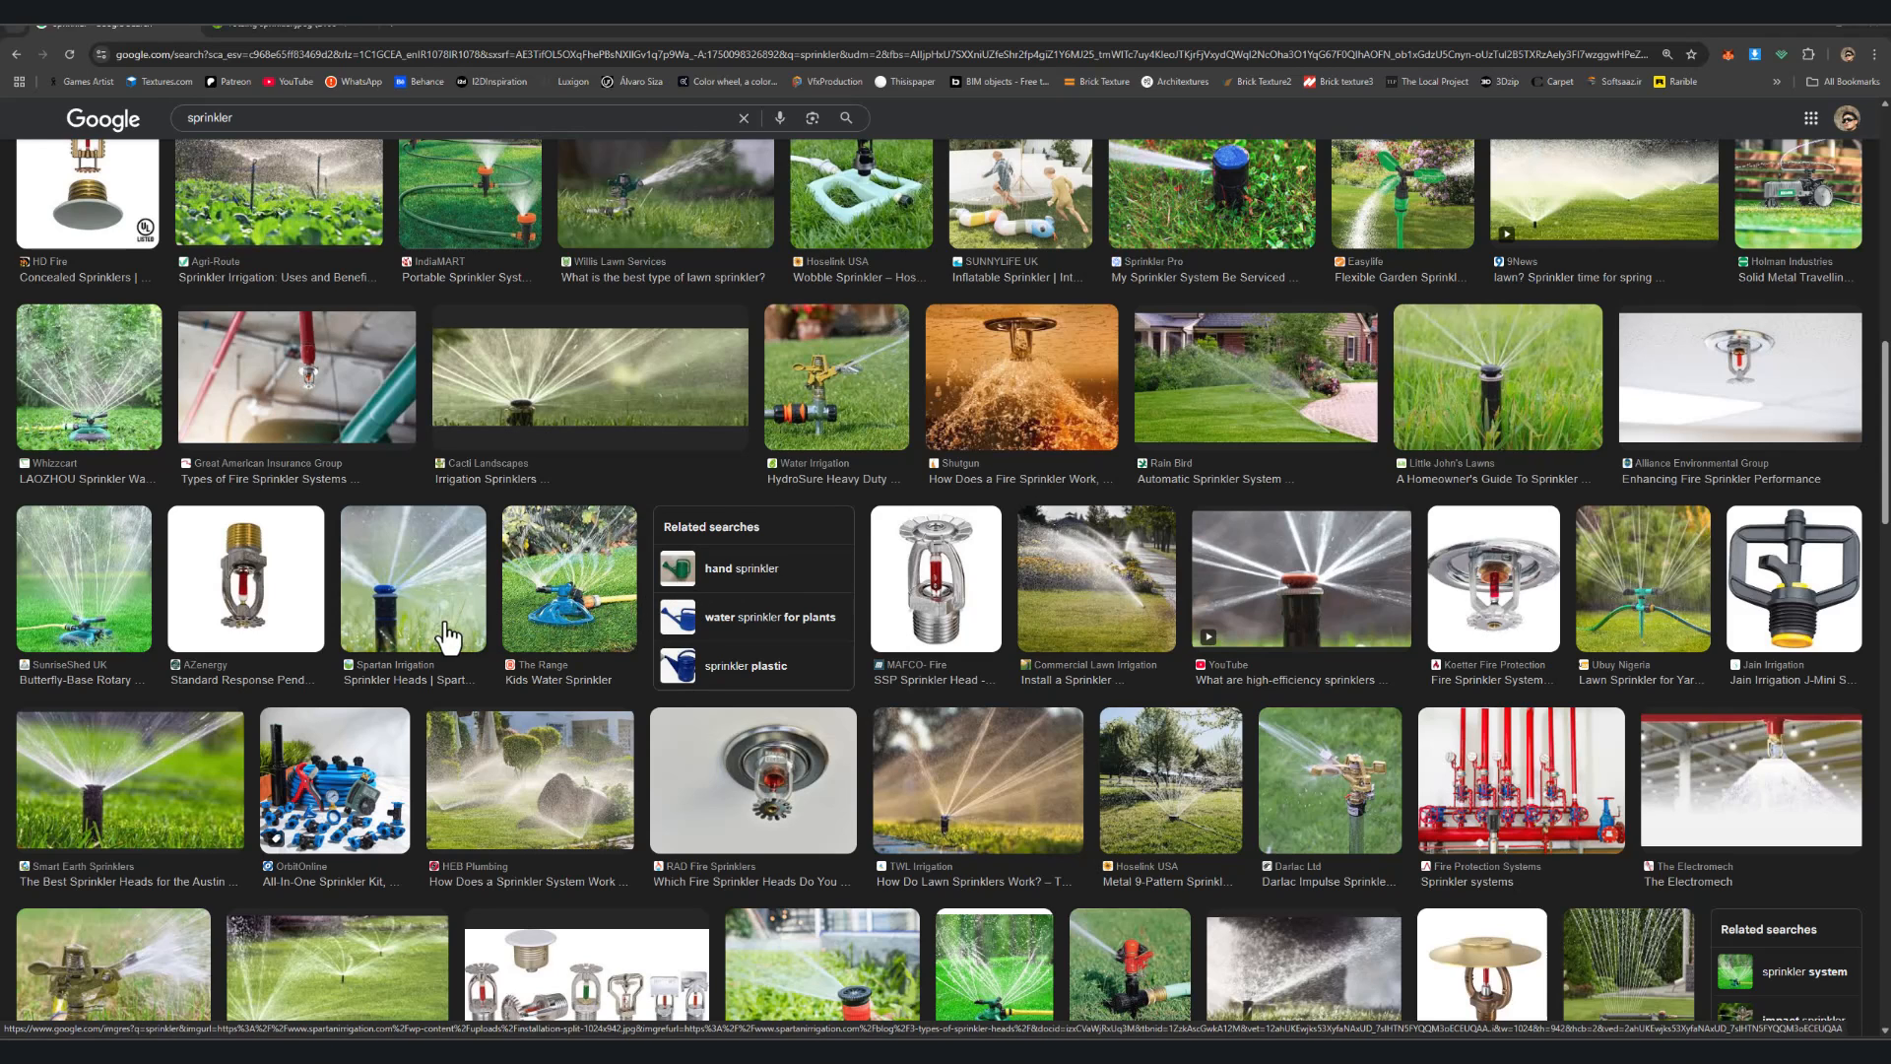
scroll(449, 635, up, 1)
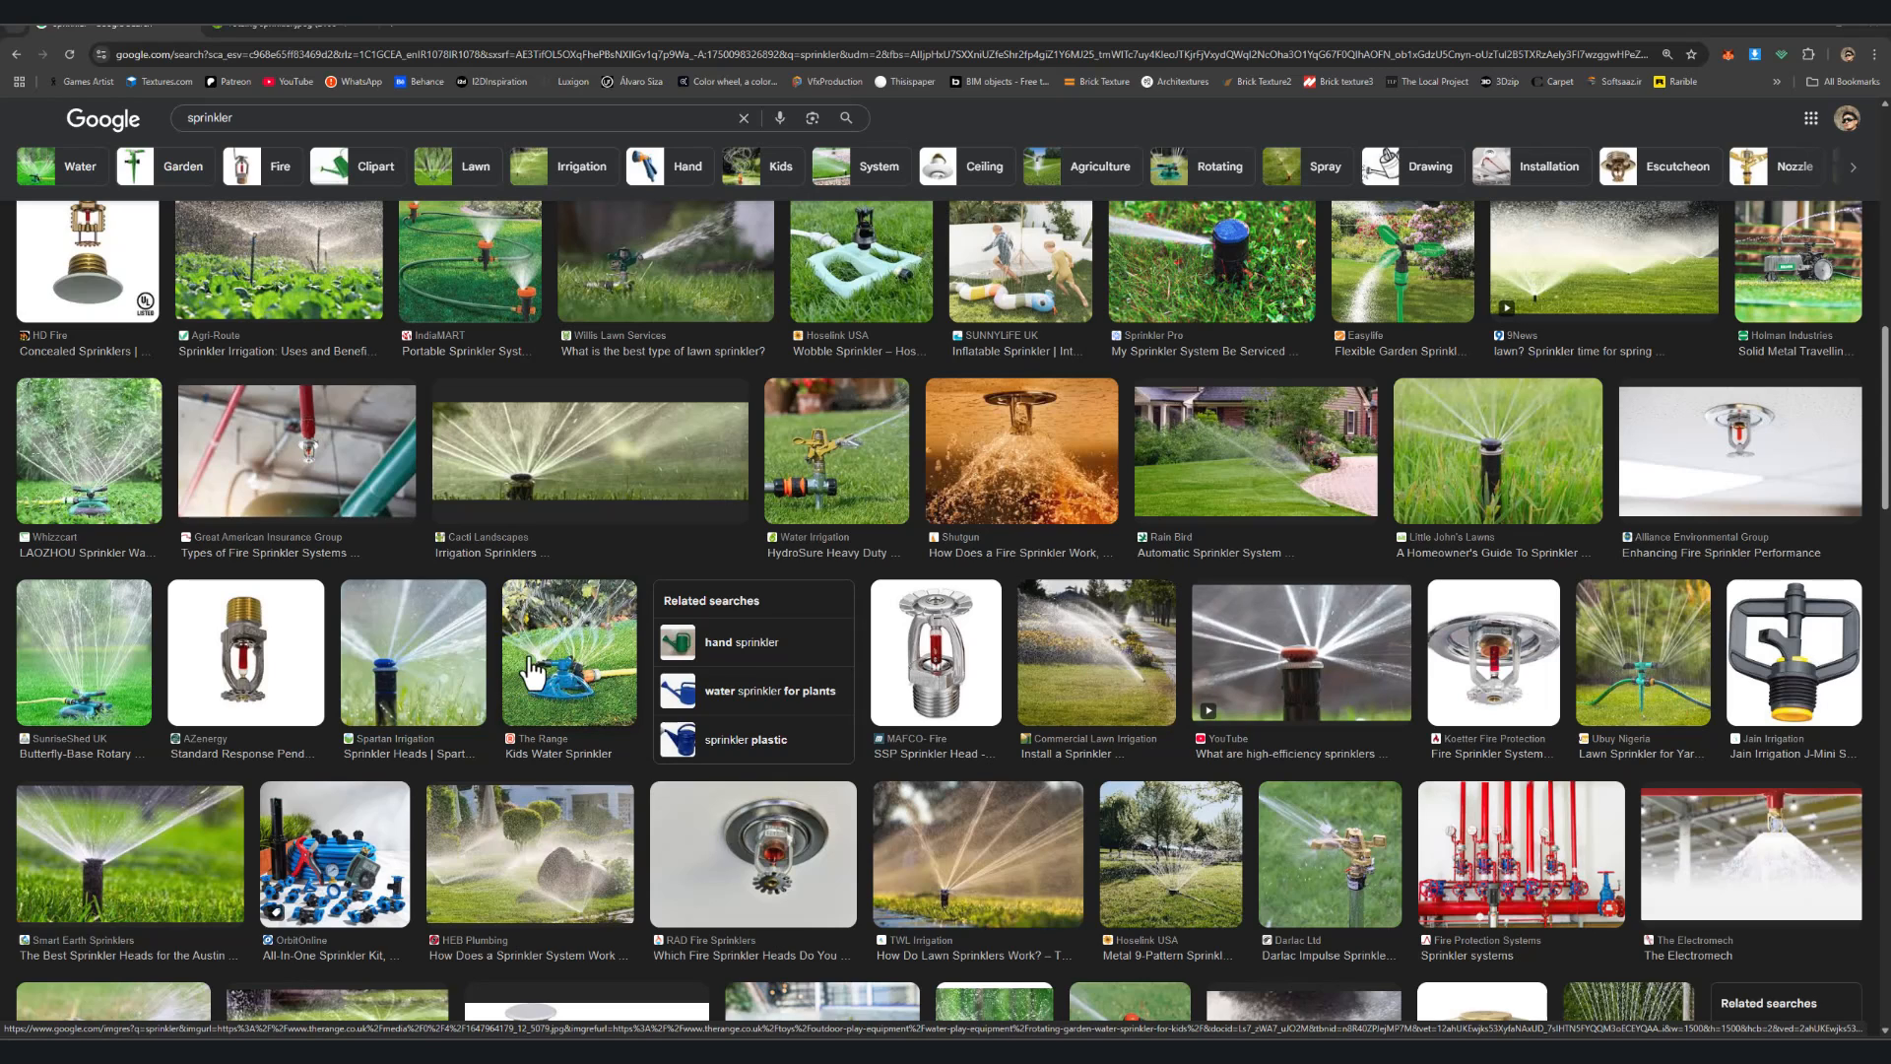
scroll(1282, 673, down, 2)
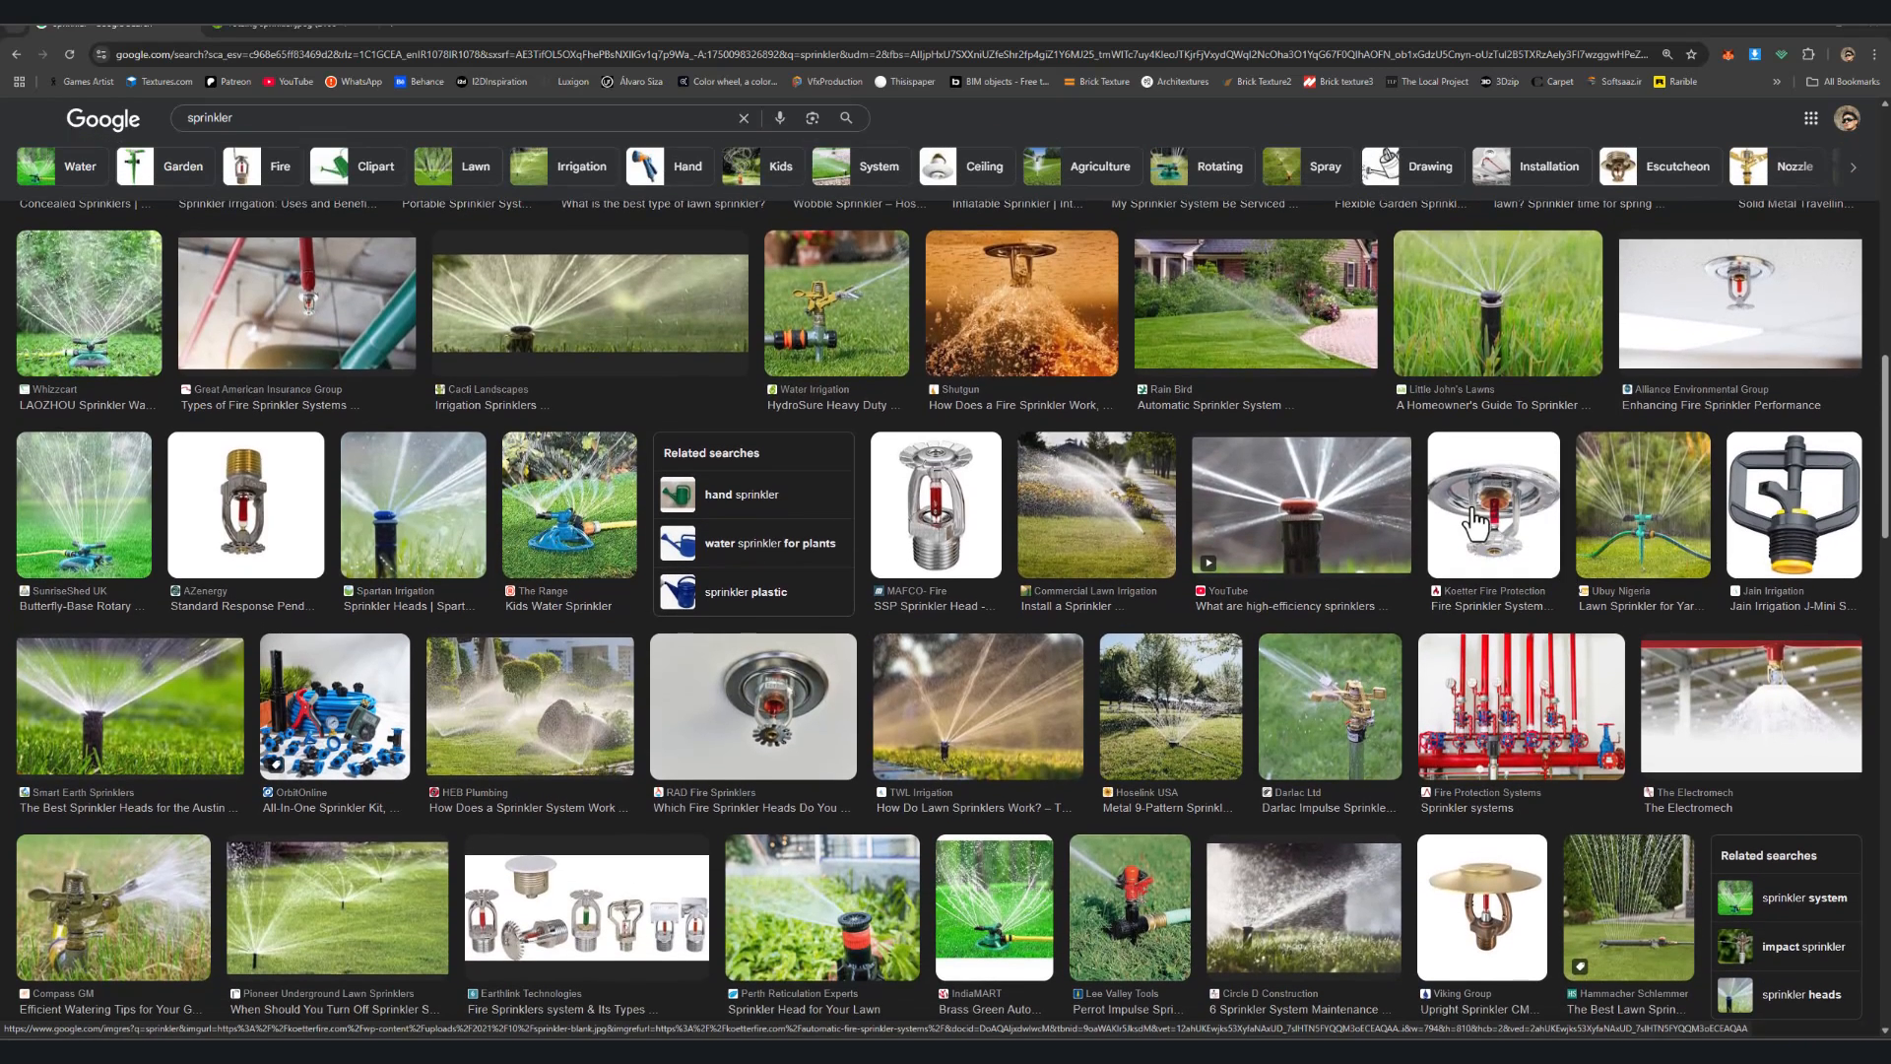
scroll(1182, 448, down, 1)
scroll(612, 510, up, 6)
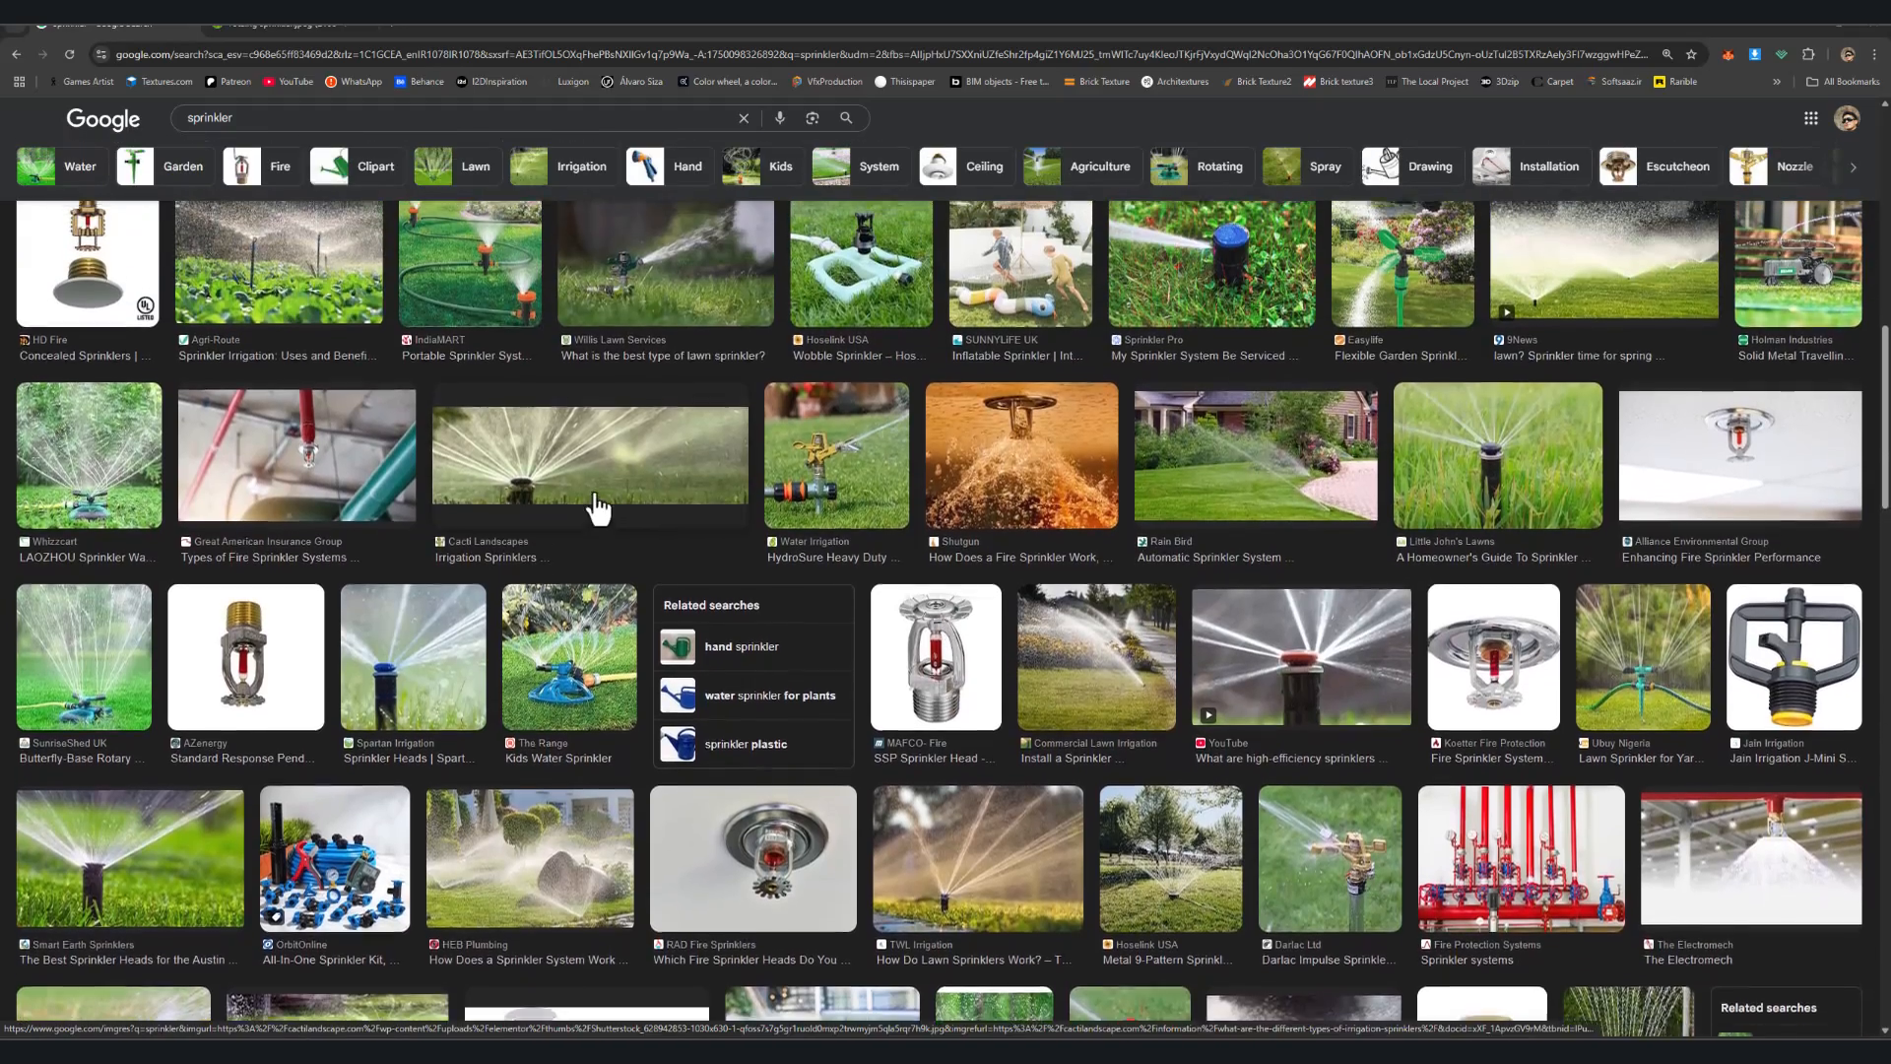
scroll(532, 502, up, 3)
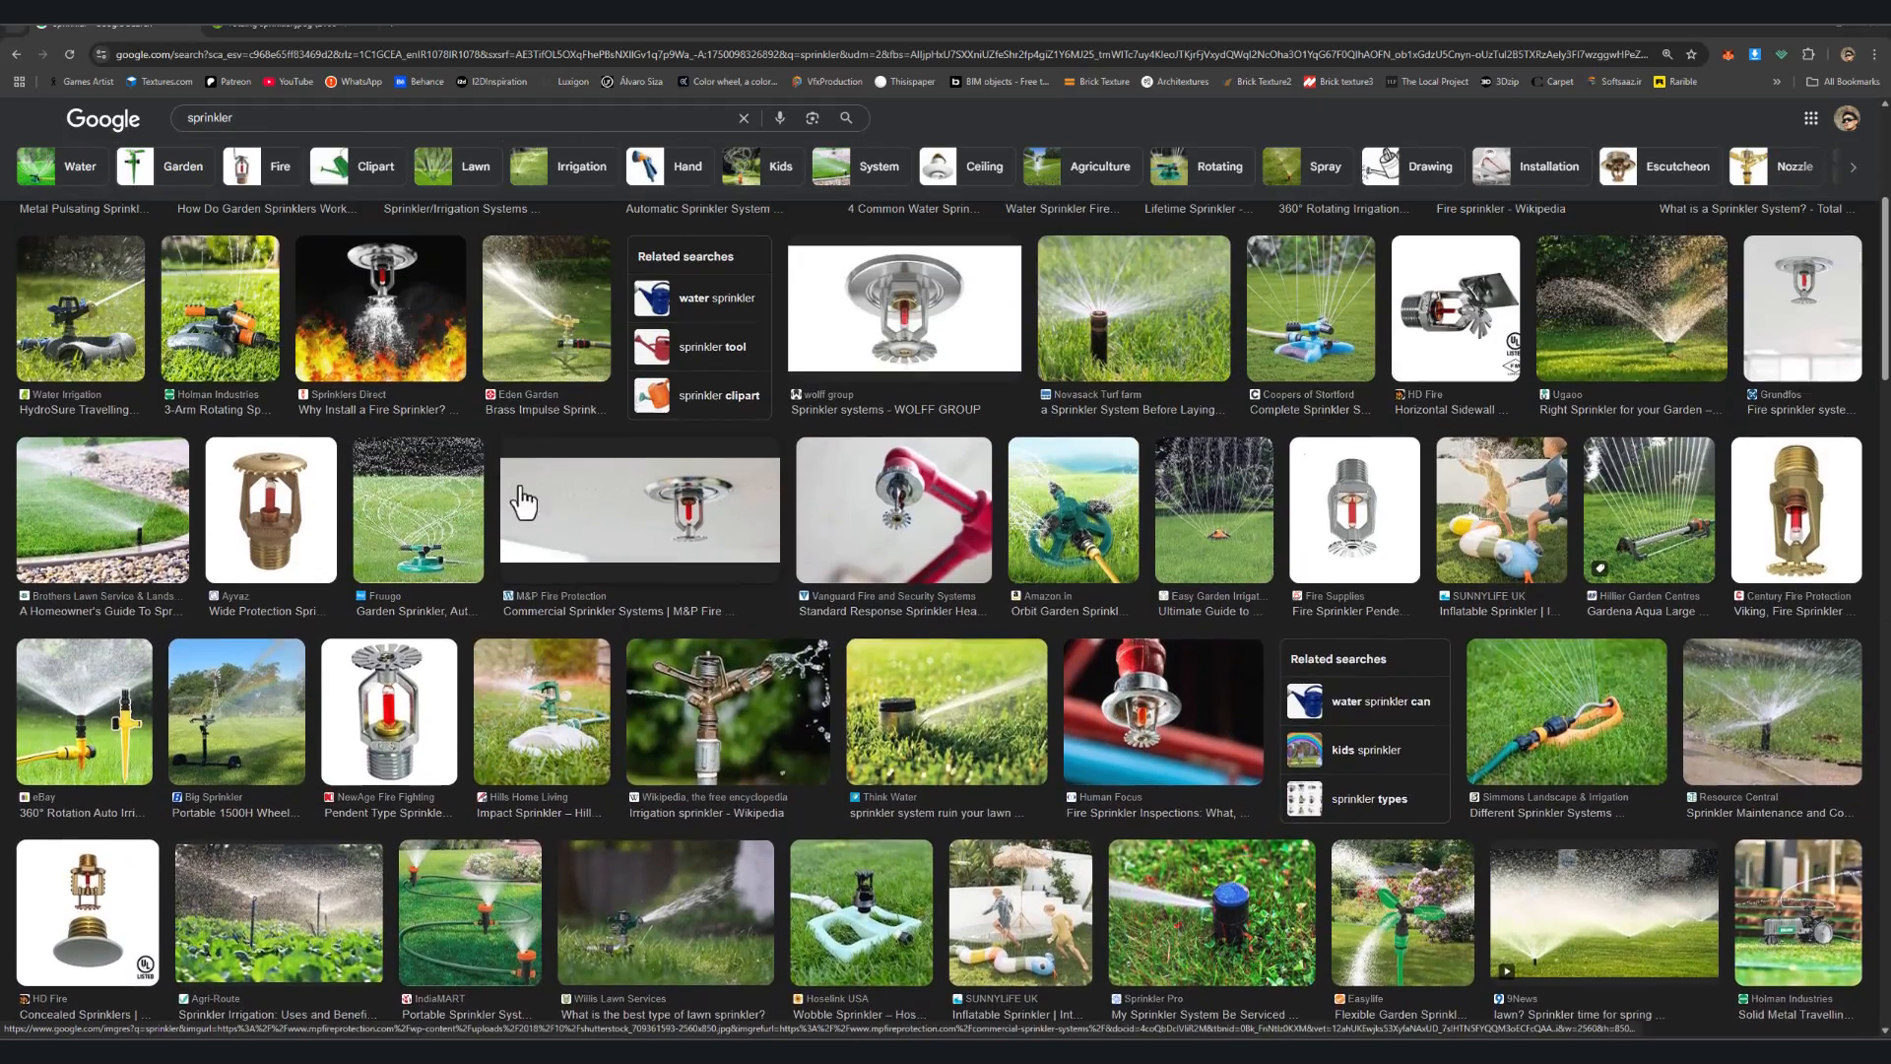
scroll(1003, 721, down, 4)
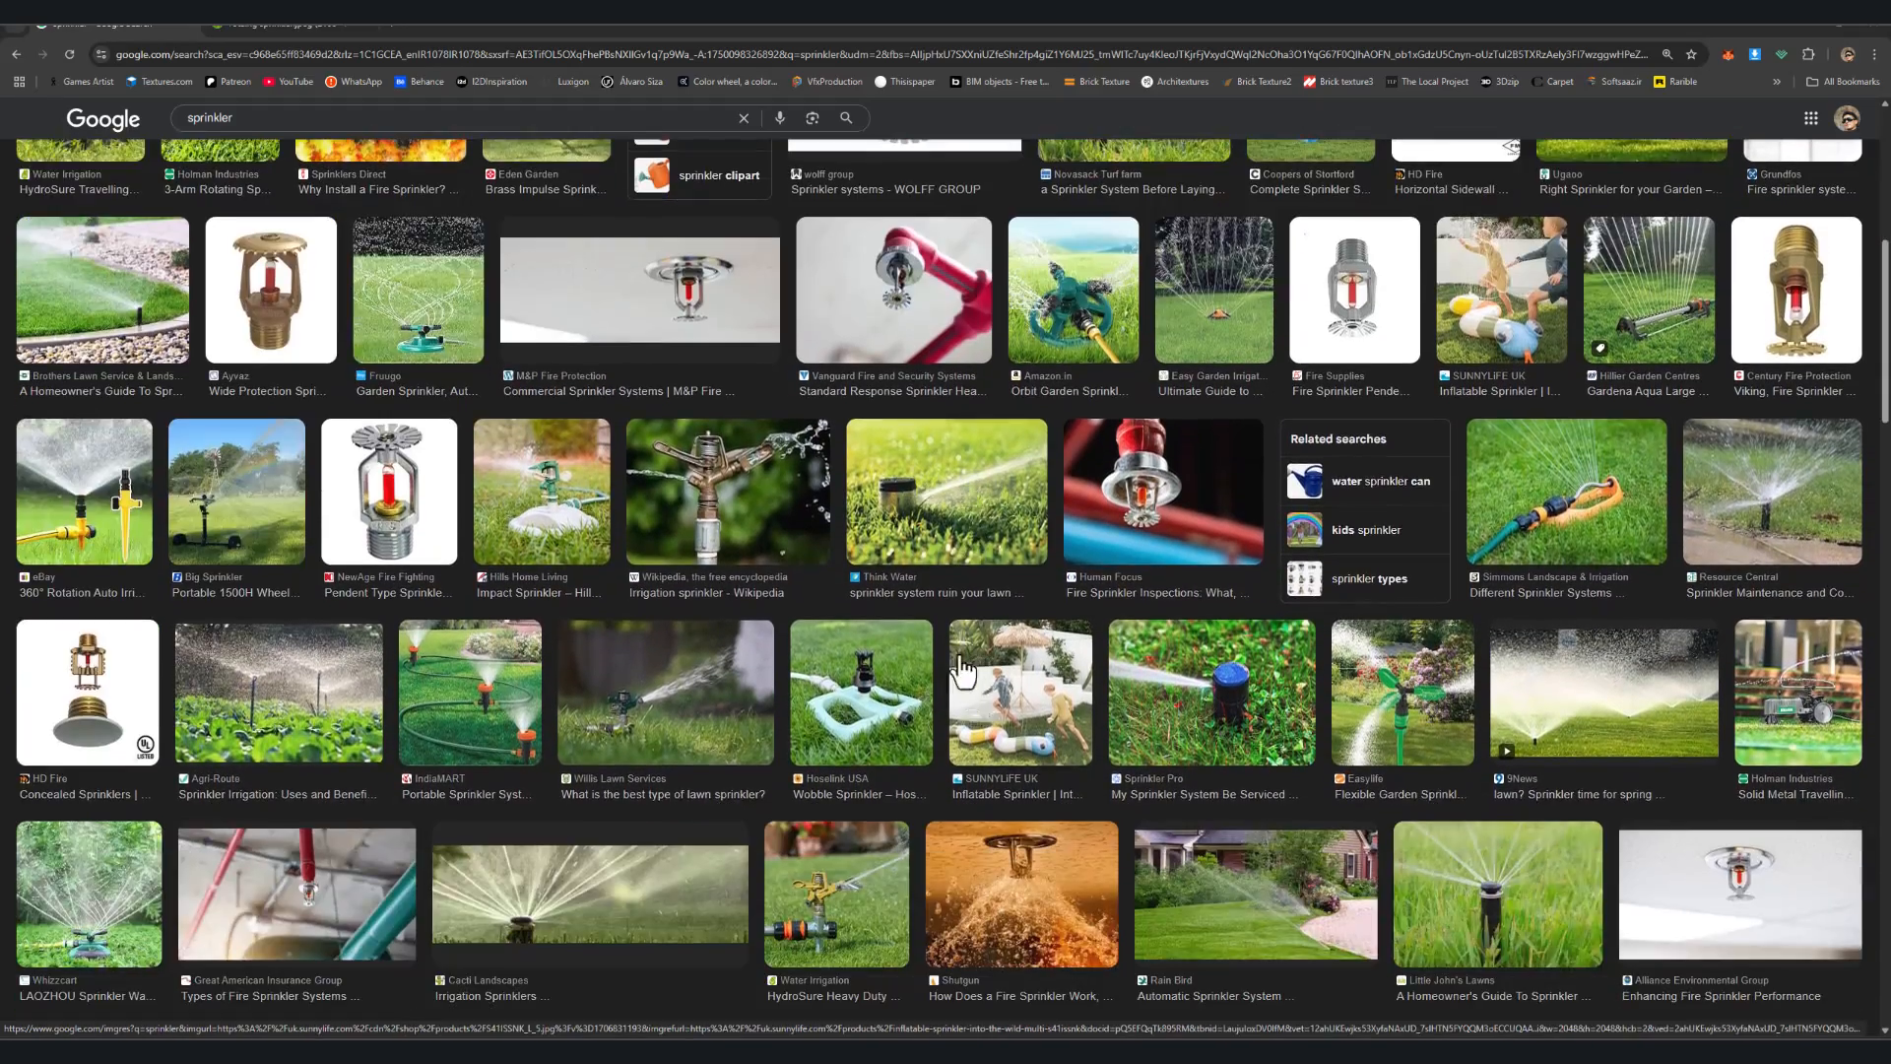
scroll(1366, 554, up, 1)
scroll(1365, 555, up, 1)
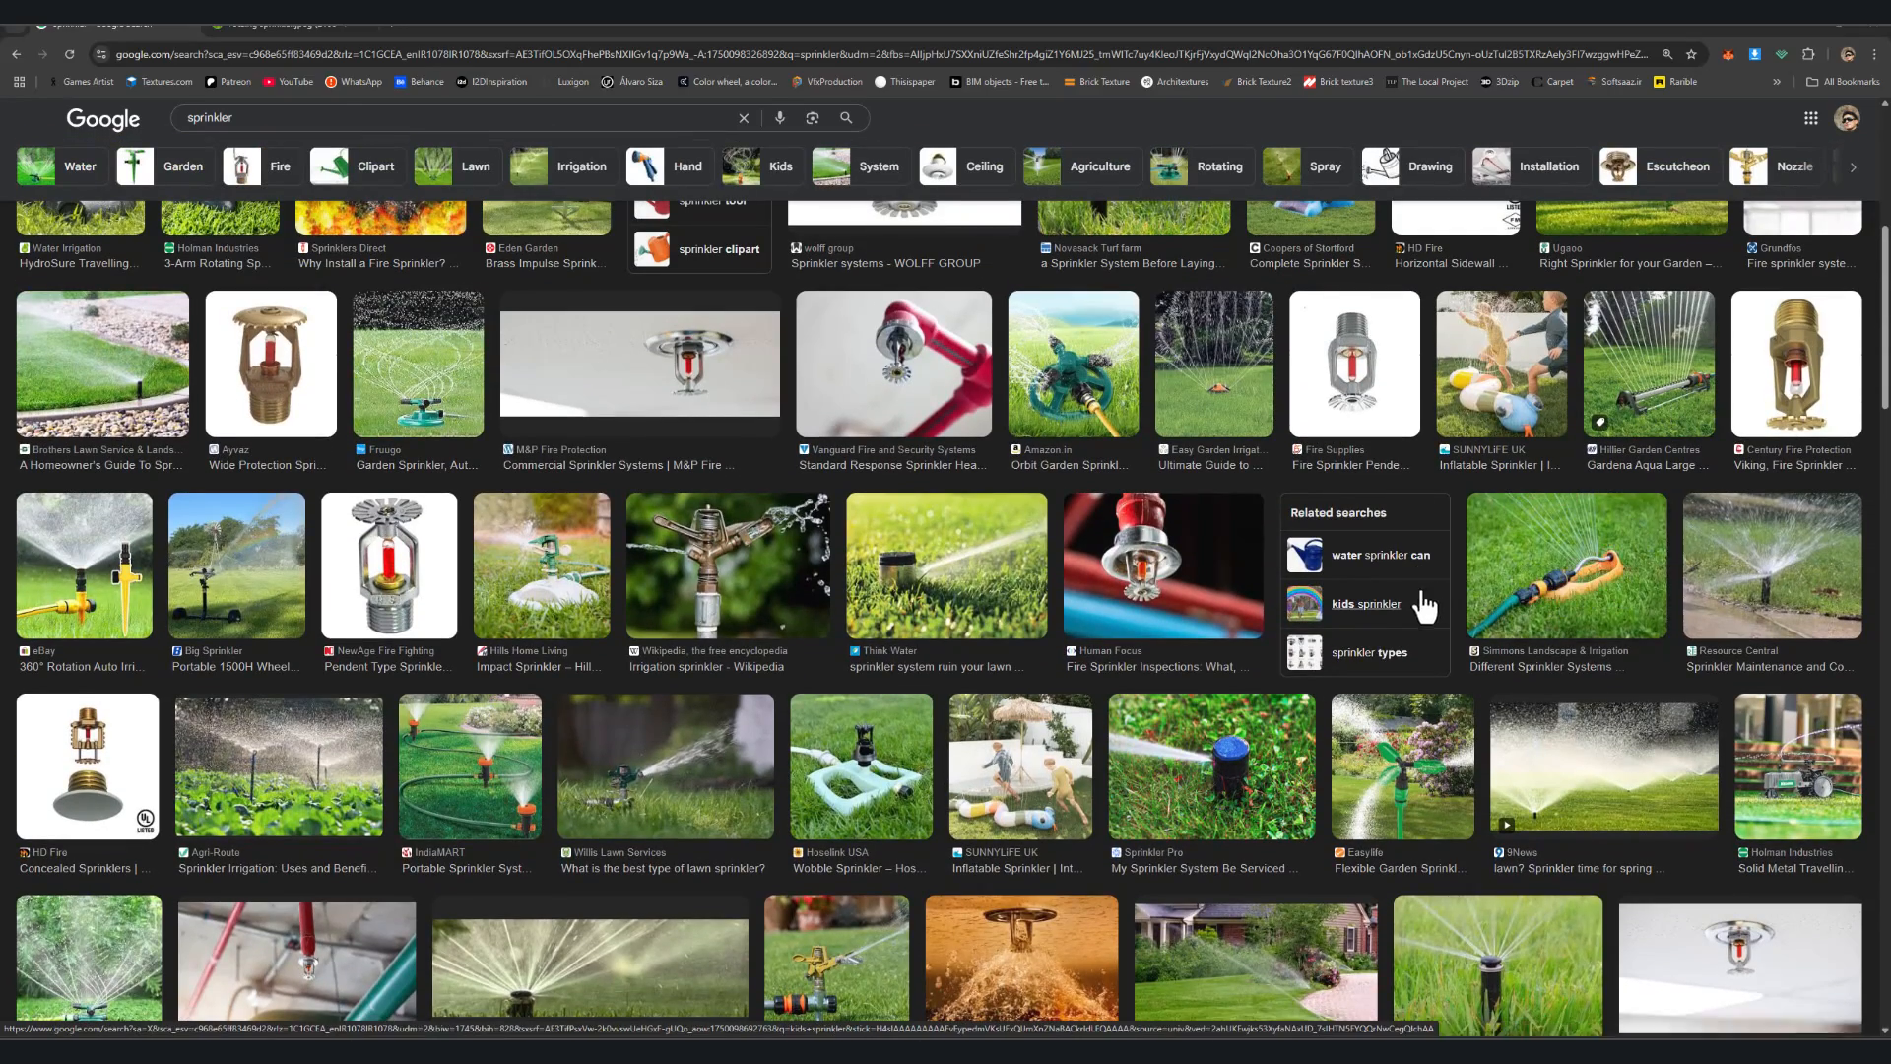
scroll(1419, 603, down, 4)
scroll(778, 603, down, 2)
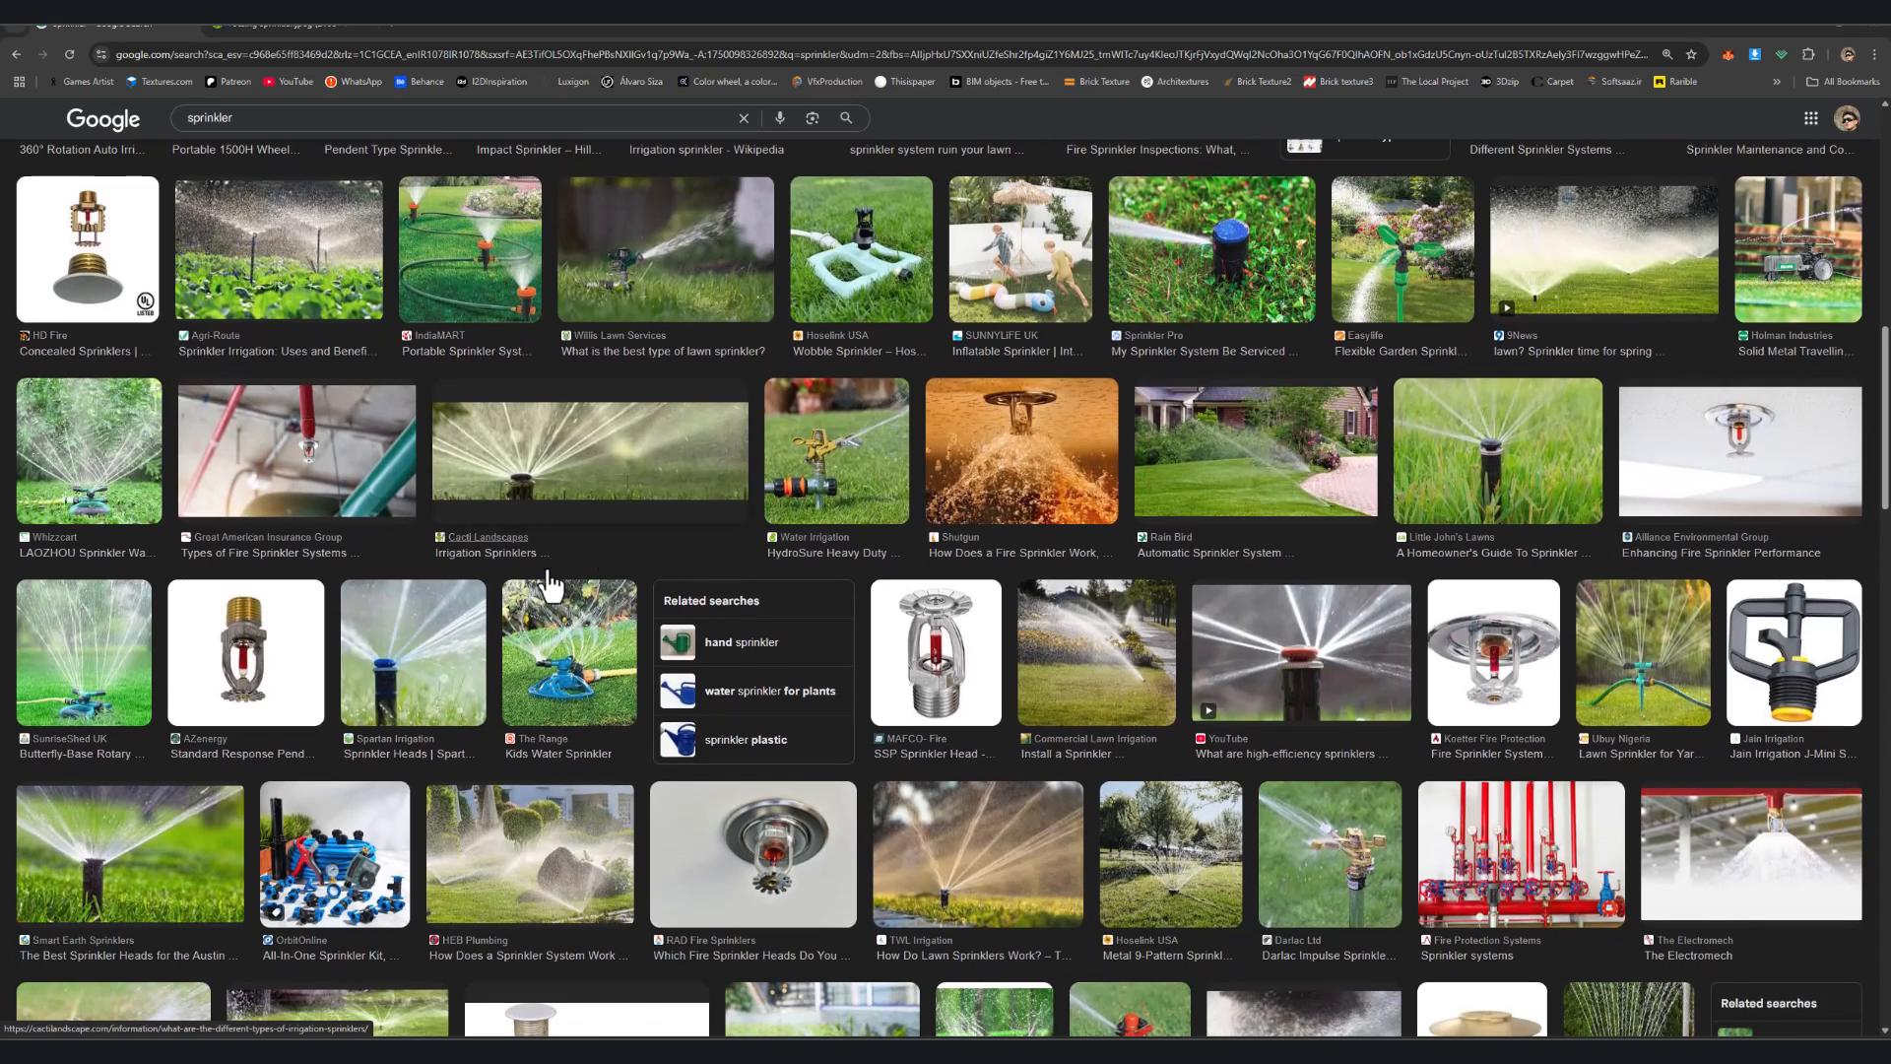
scroll(566, 583, down, 2)
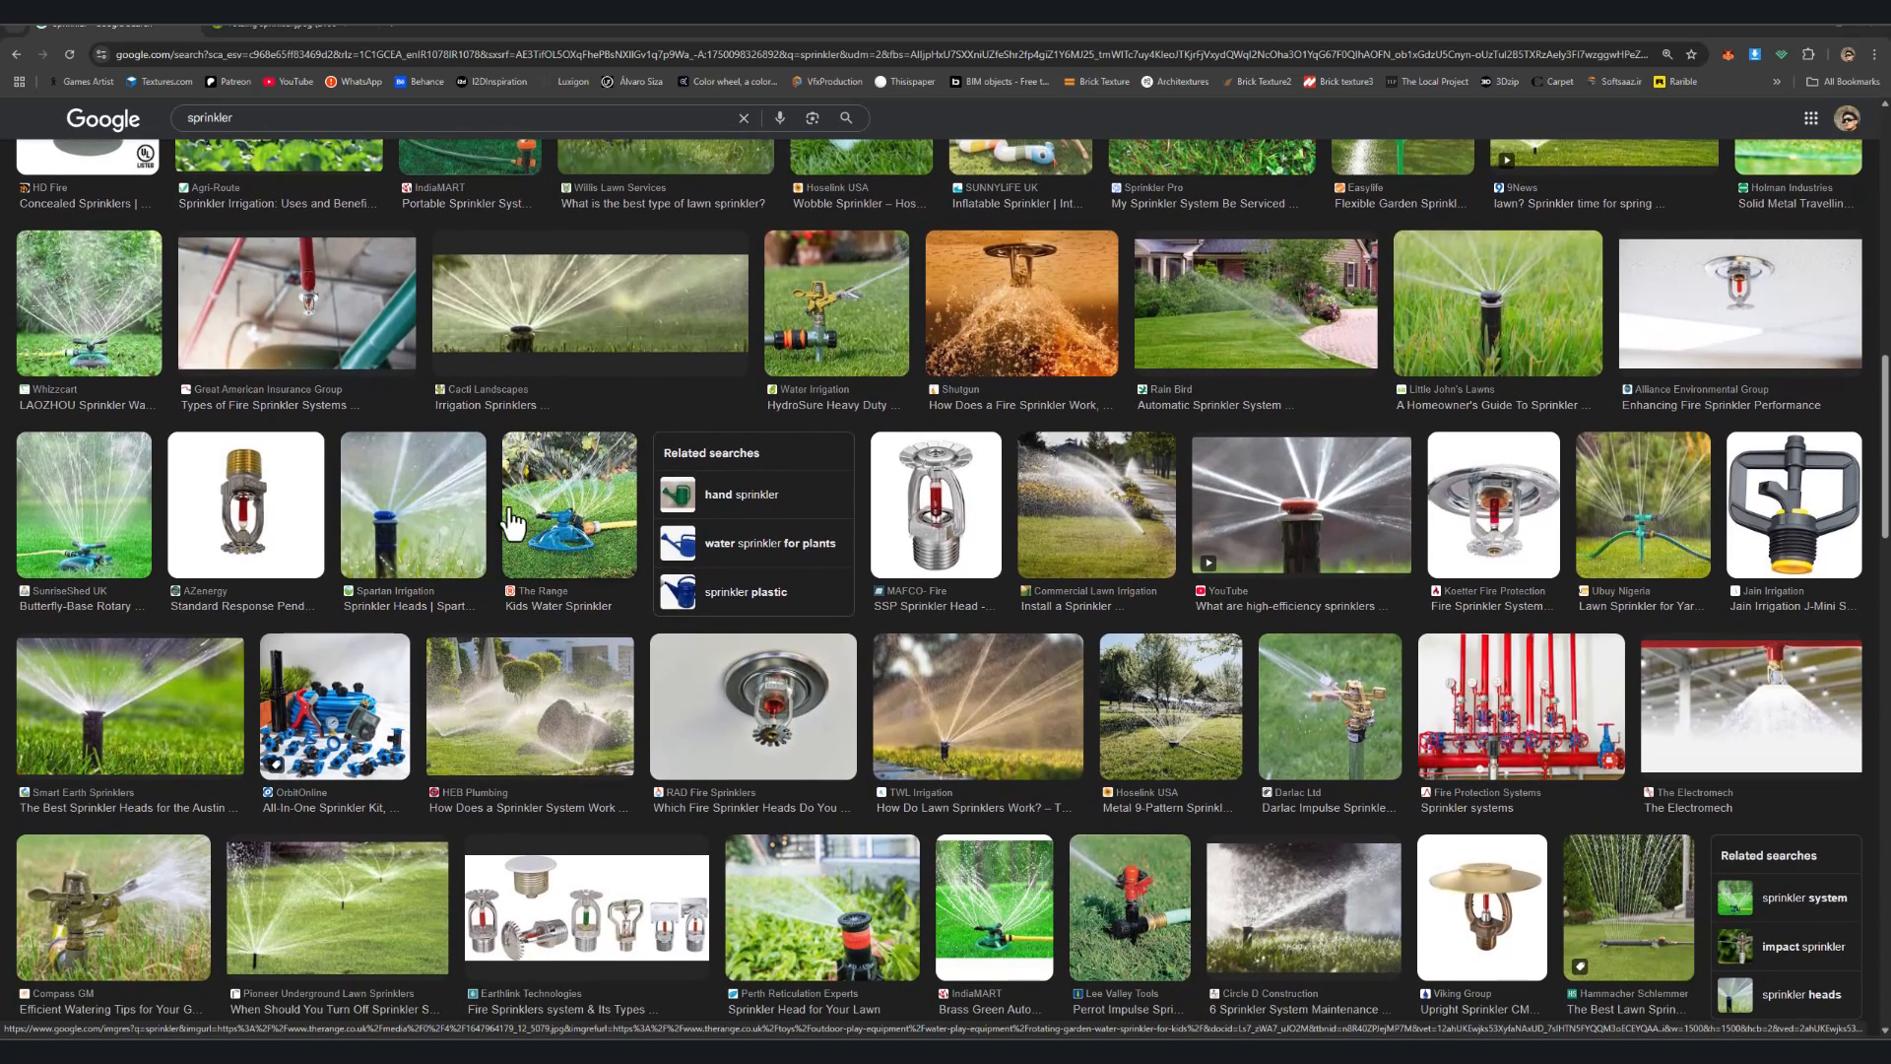
scroll(552, 729, down, 2)
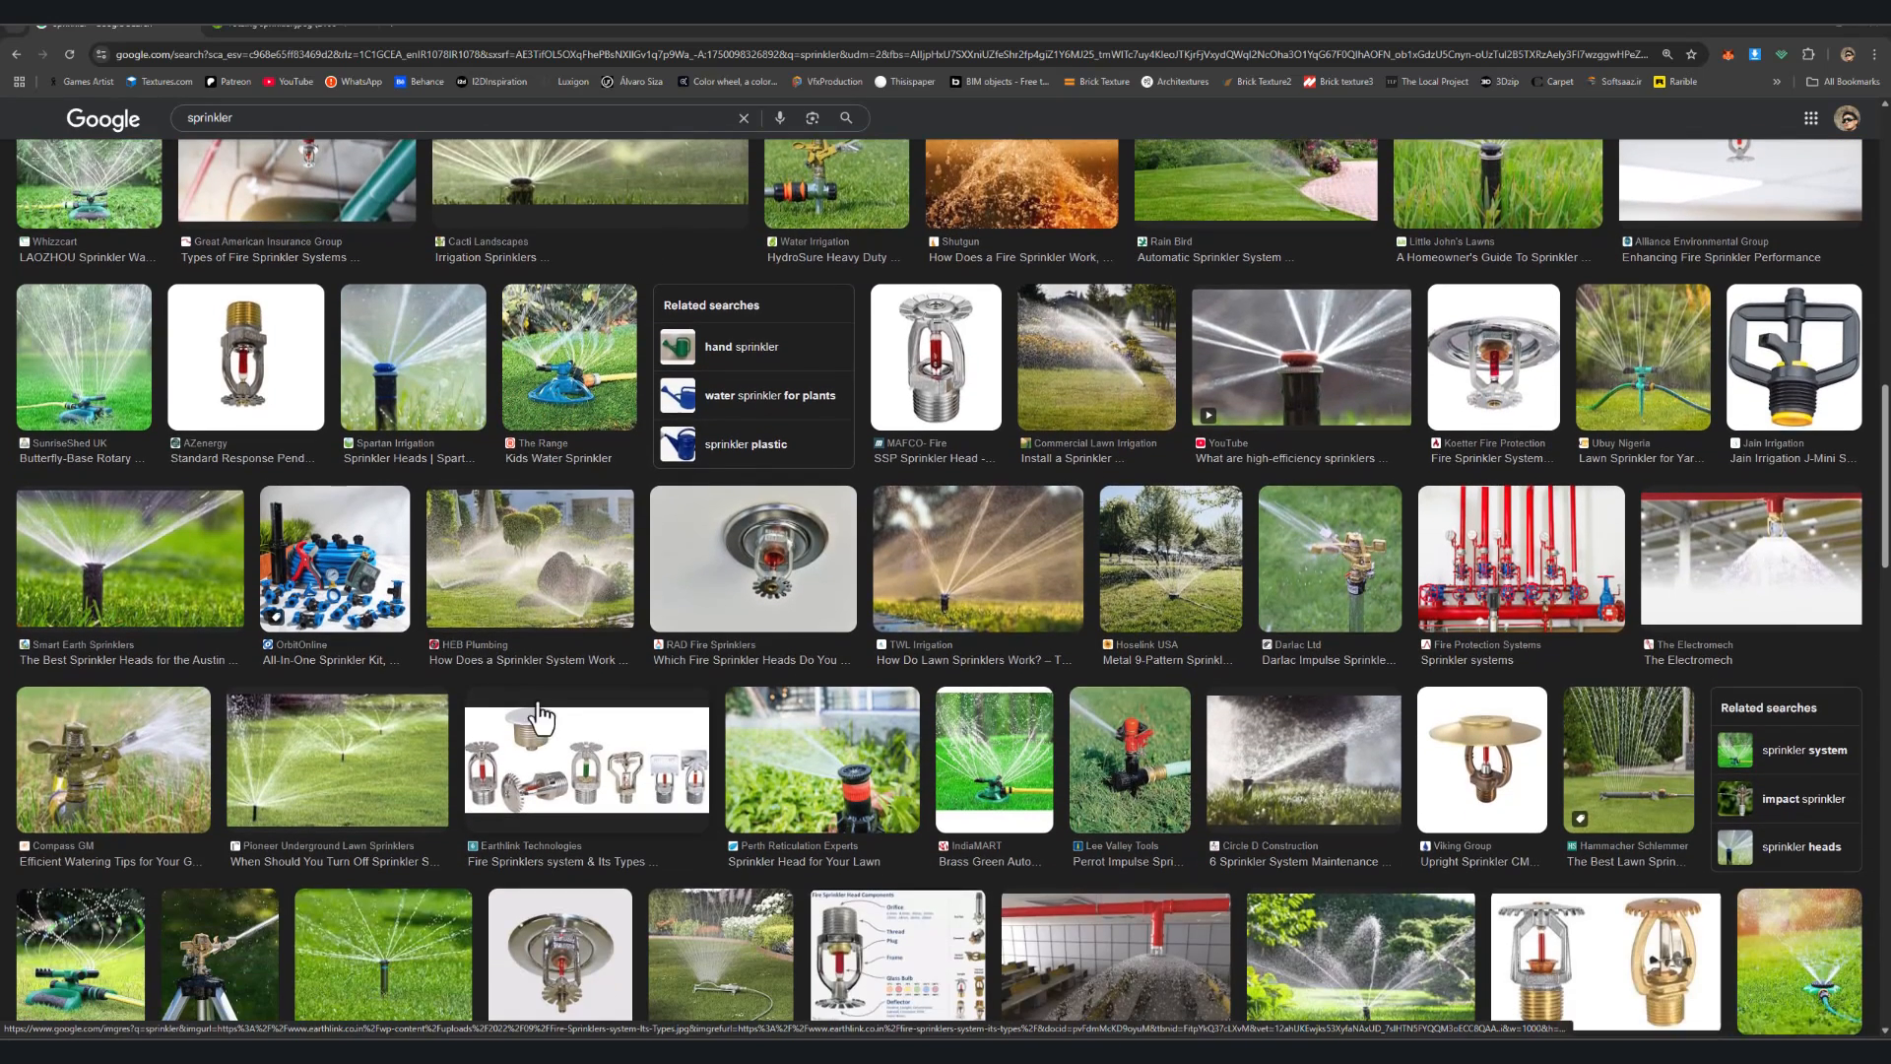
scroll(291, 773, down, 1)
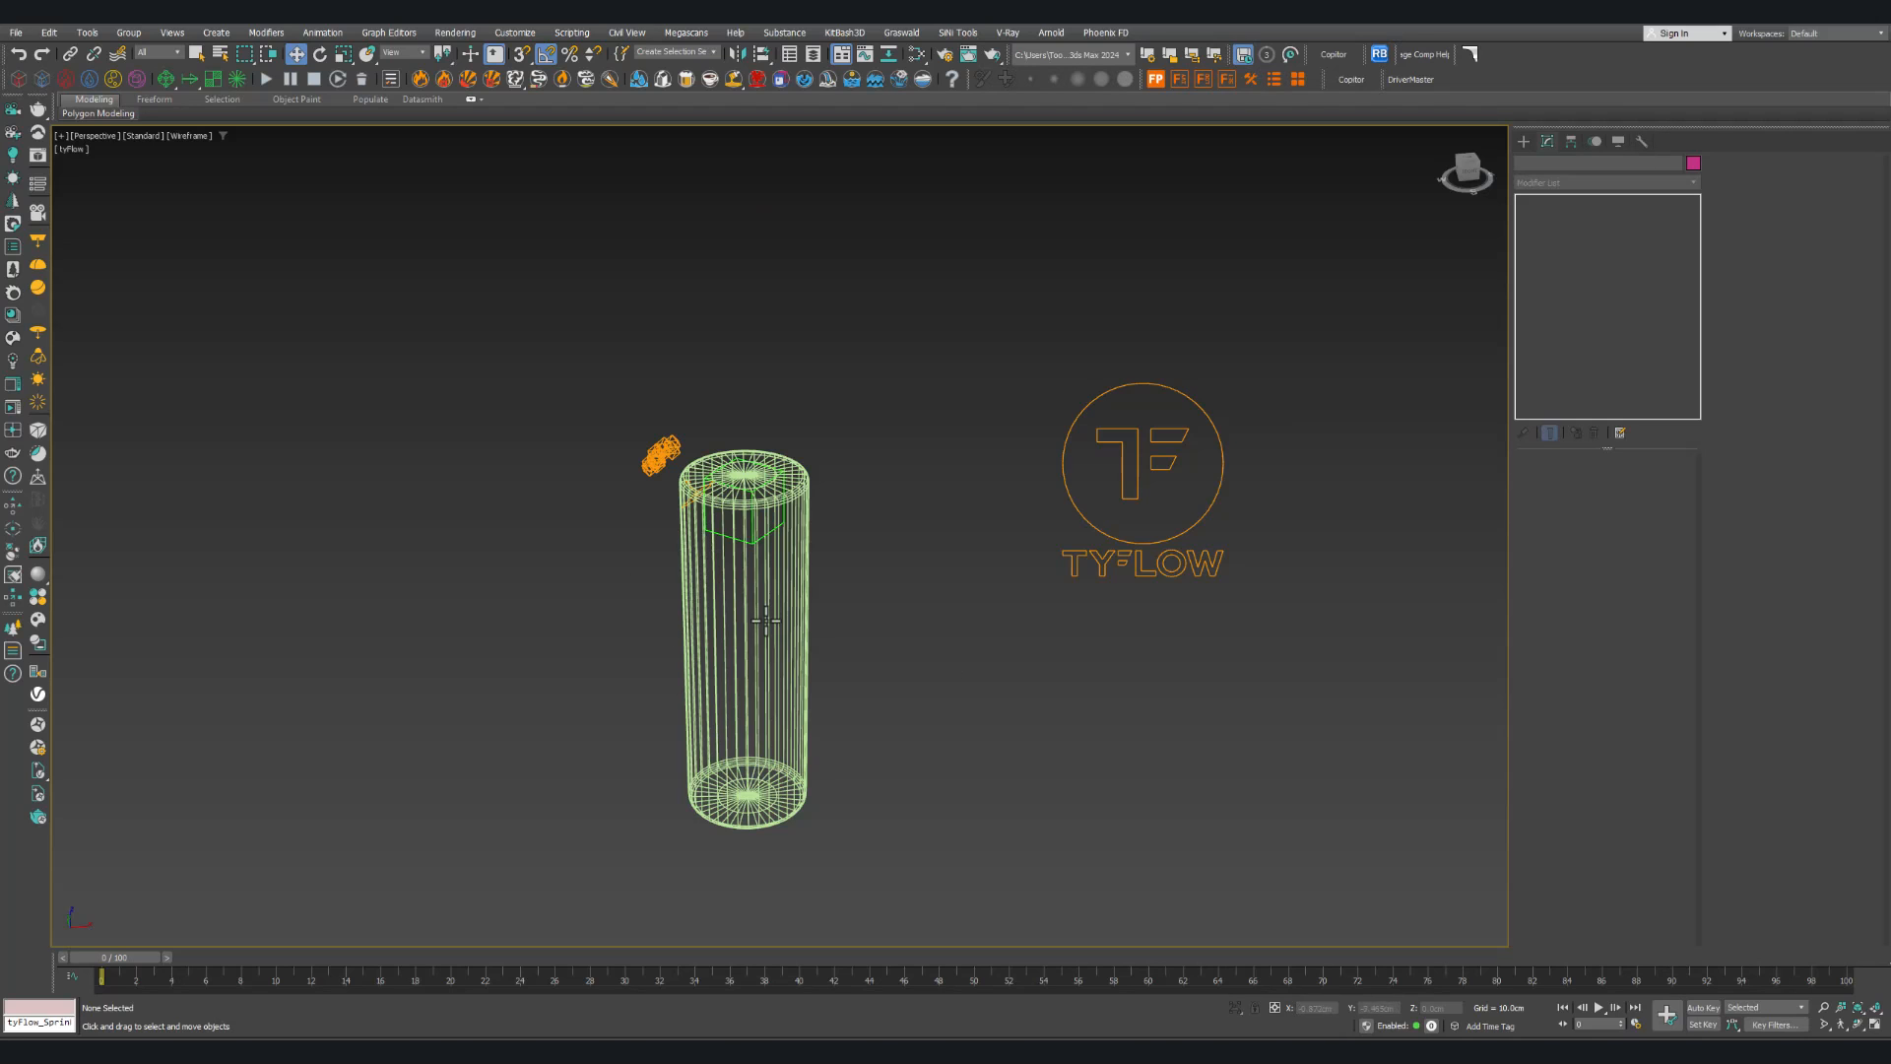
Step: Switch to 3ds Max, select the sprinkler body cylinder and inspect its geometry and Chamfer modifier from several angles
click(737, 624)
scroll(739, 637, up, 4)
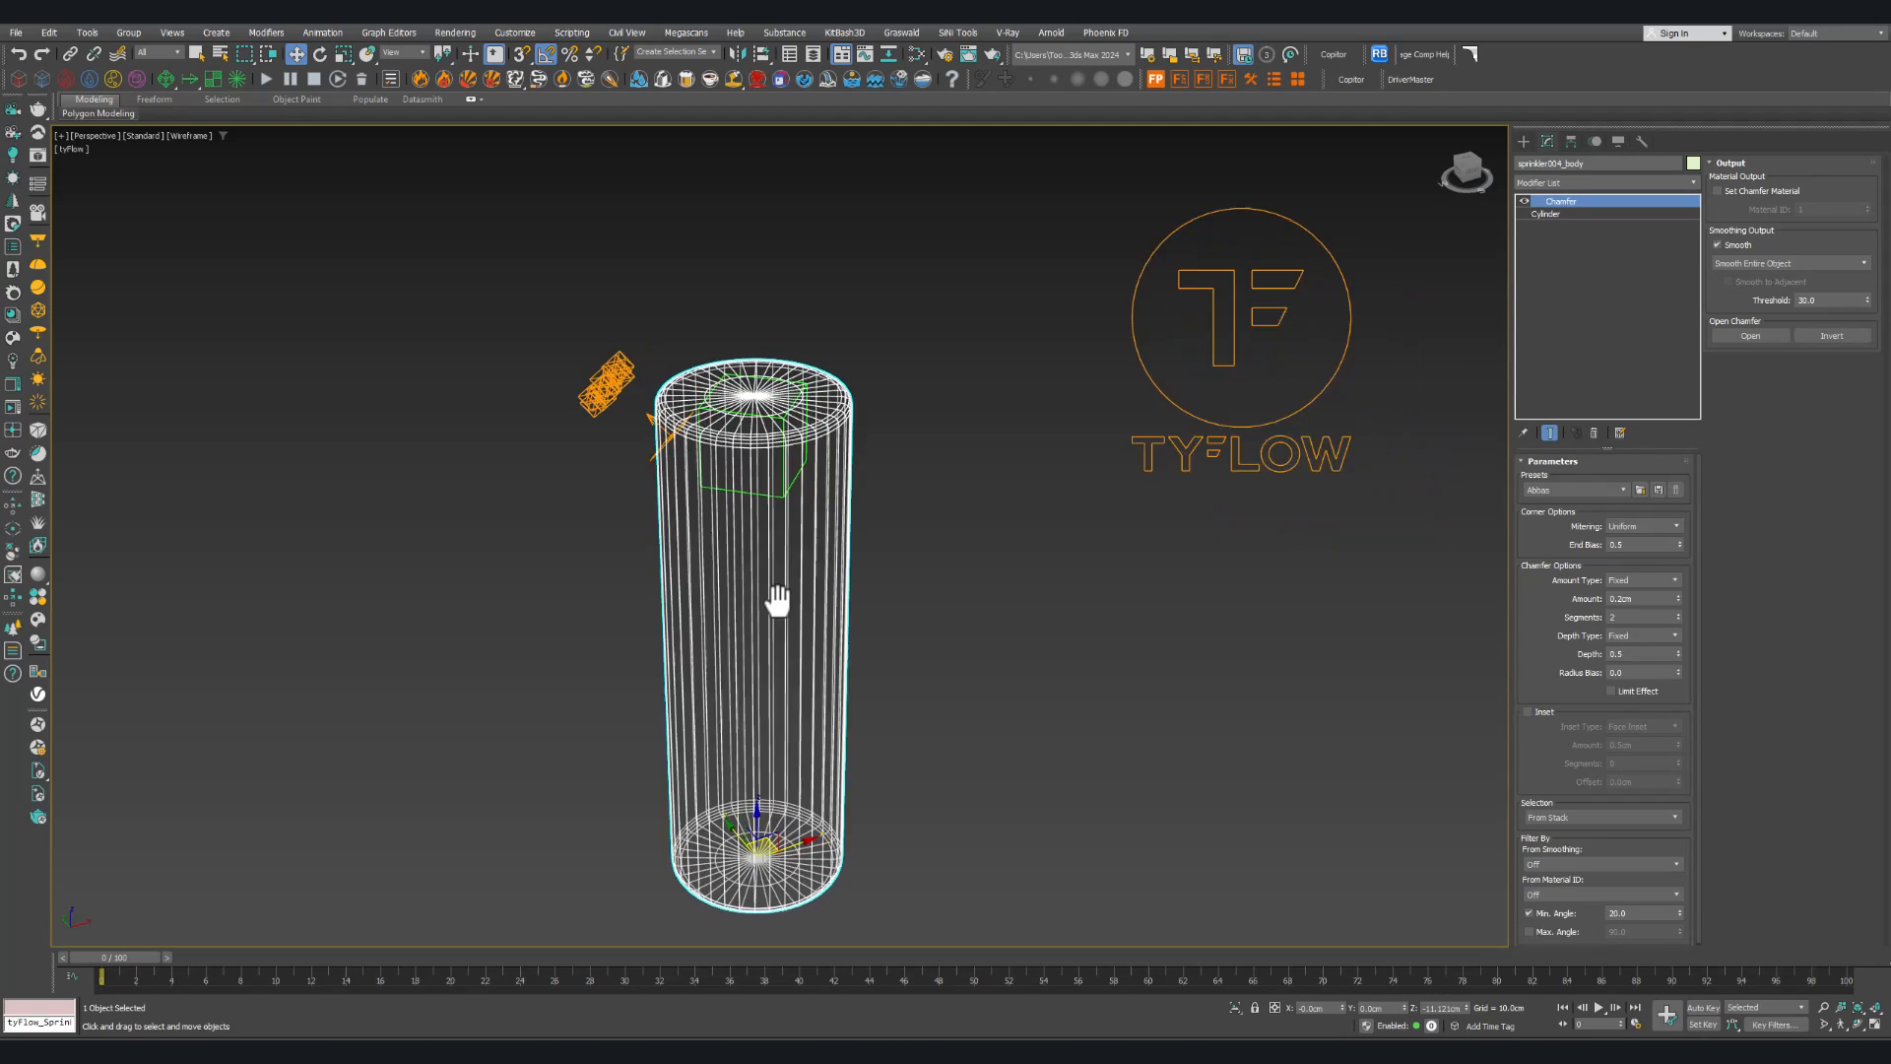
middle_drag(760, 632, 744, 633)
click(953, 794)
click(785, 808)
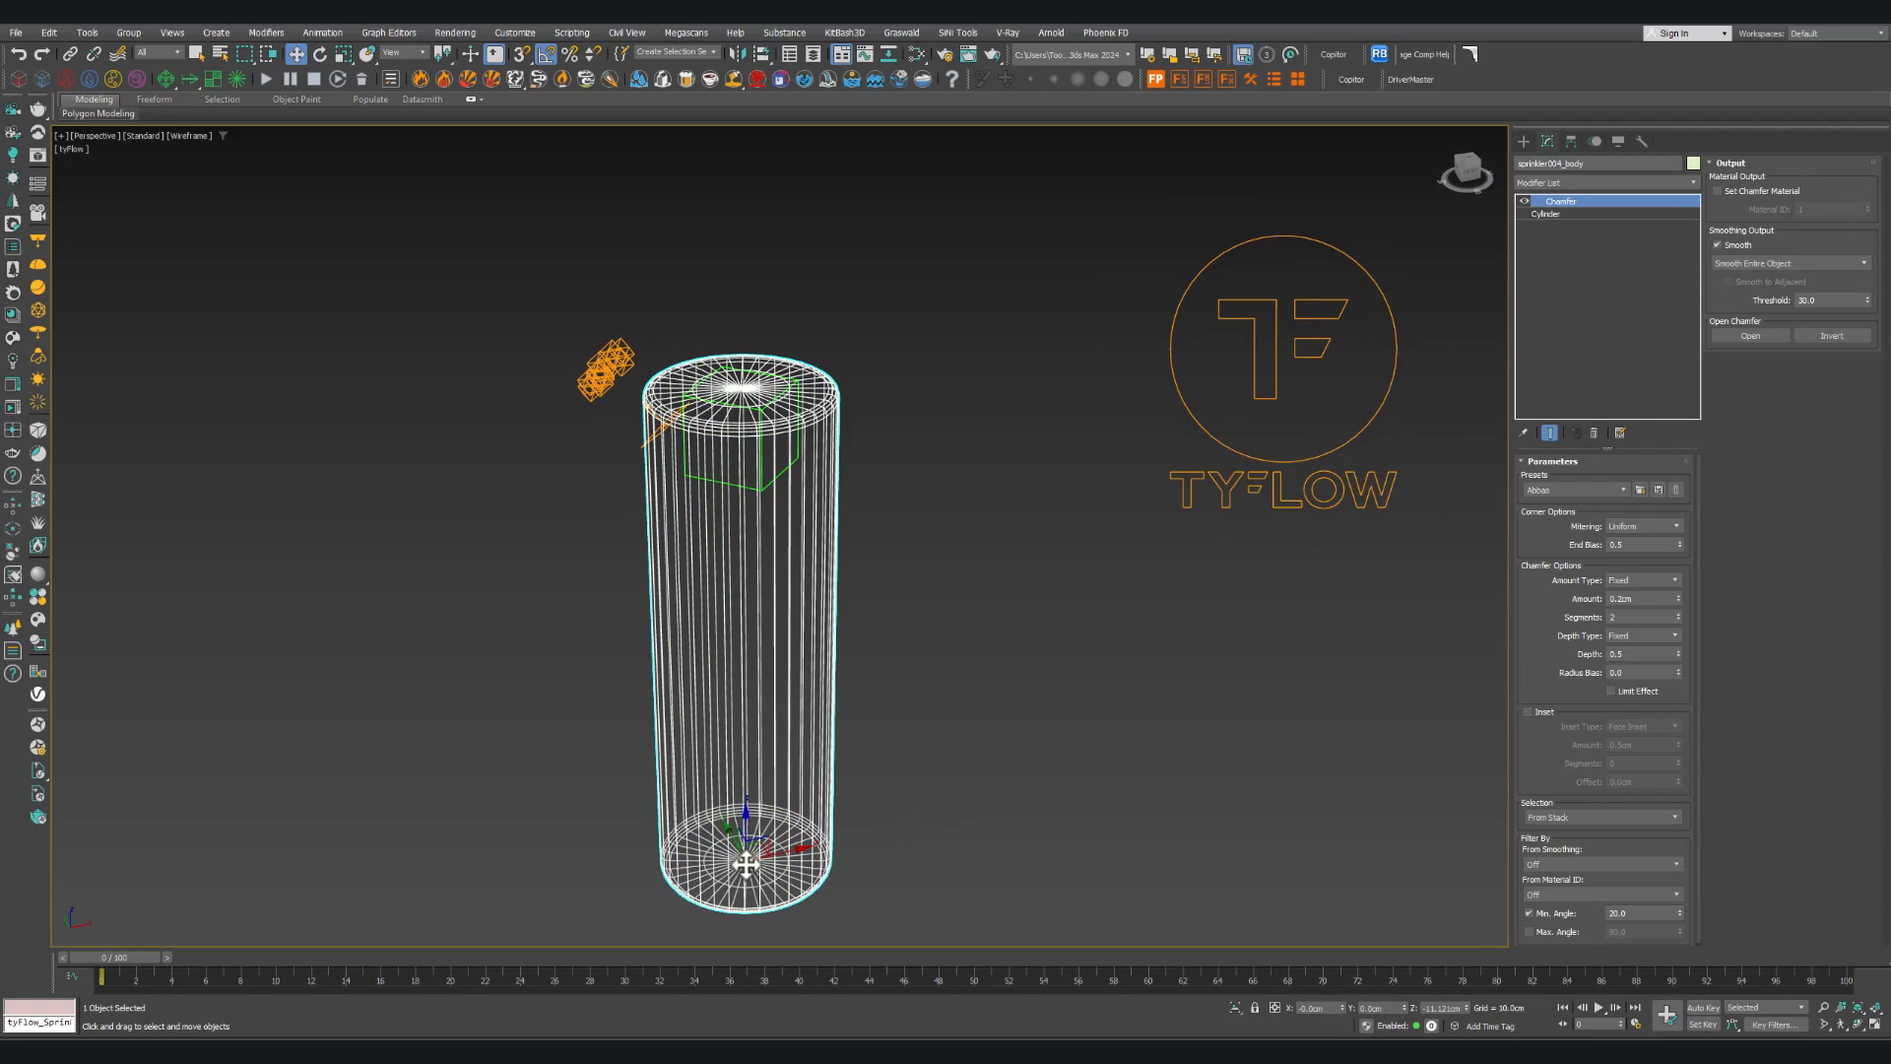
alt+middle_drag(785, 808, 749, 780)
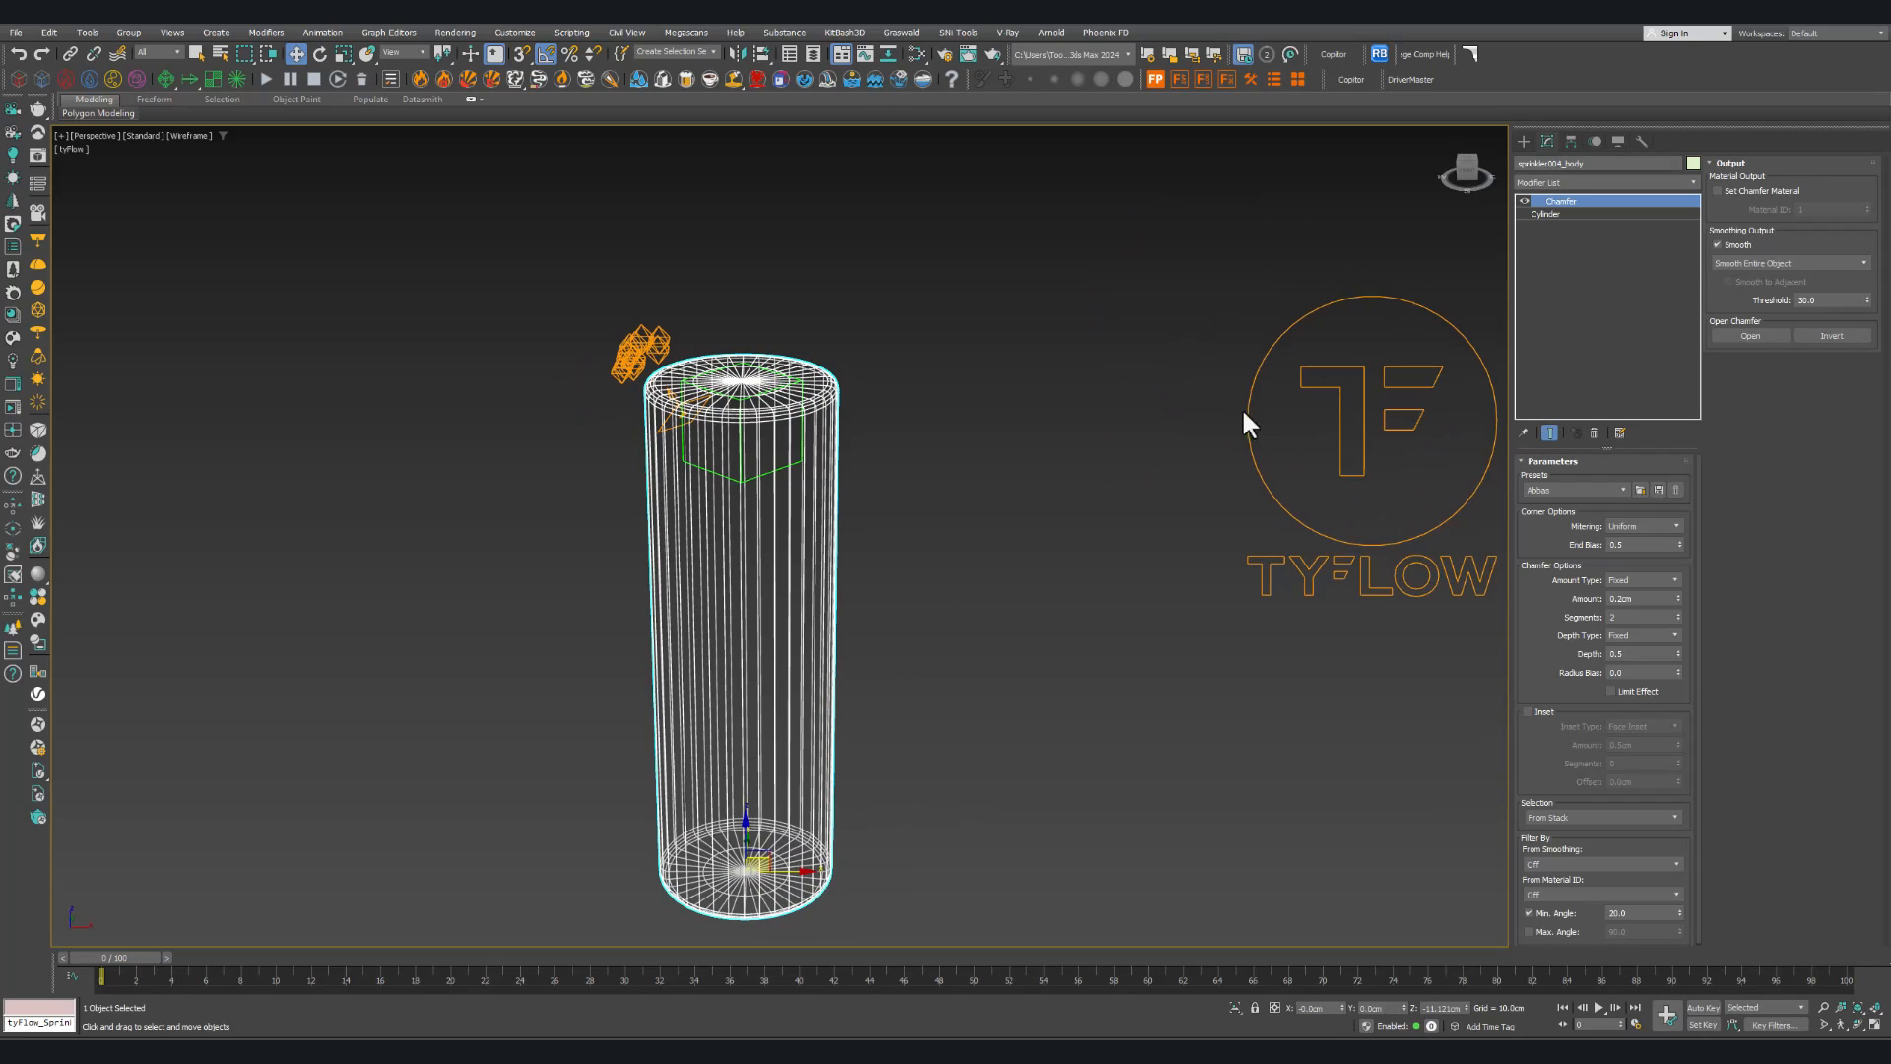
alt+middle_drag(882, 641, 778, 758)
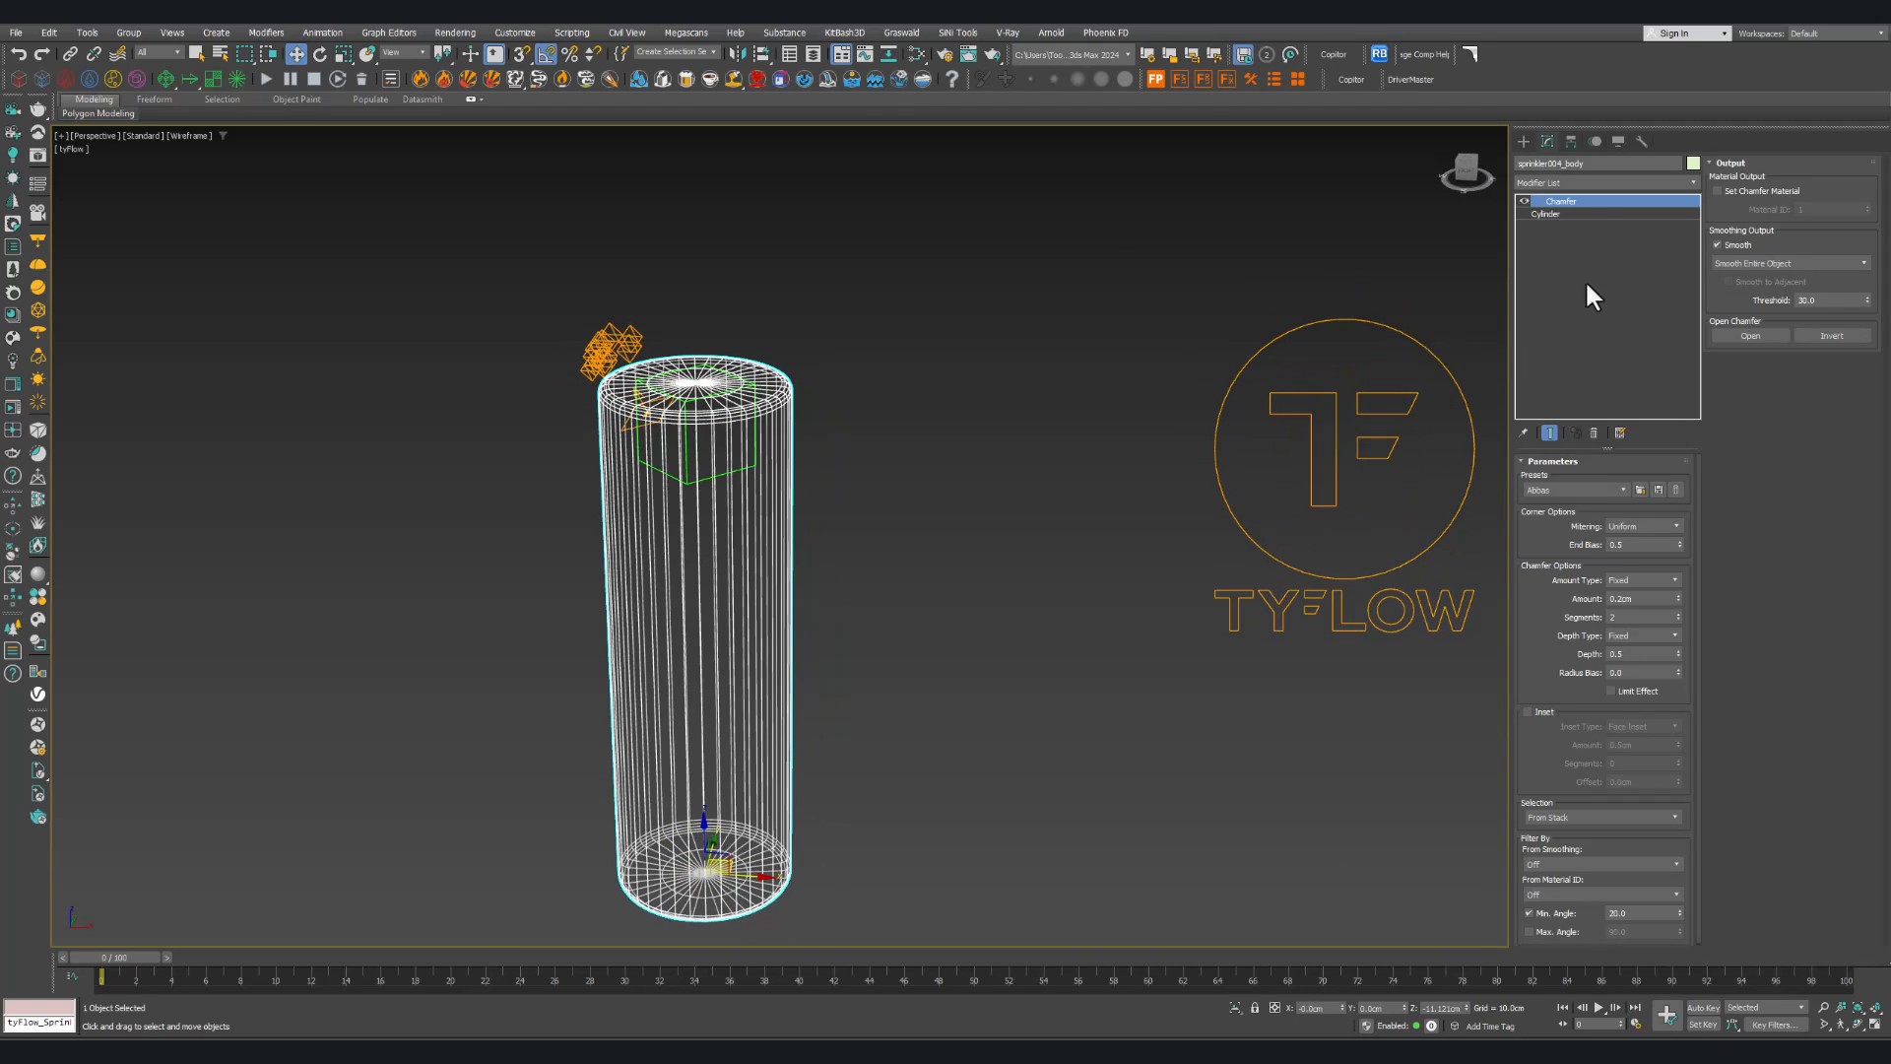
mouse_move(809, 690)
middle_down()
mouse_move(853, 599)
mouse_move(781, 666)
middle_up()
click(986, 638)
drag(684, 647, 686, 648)
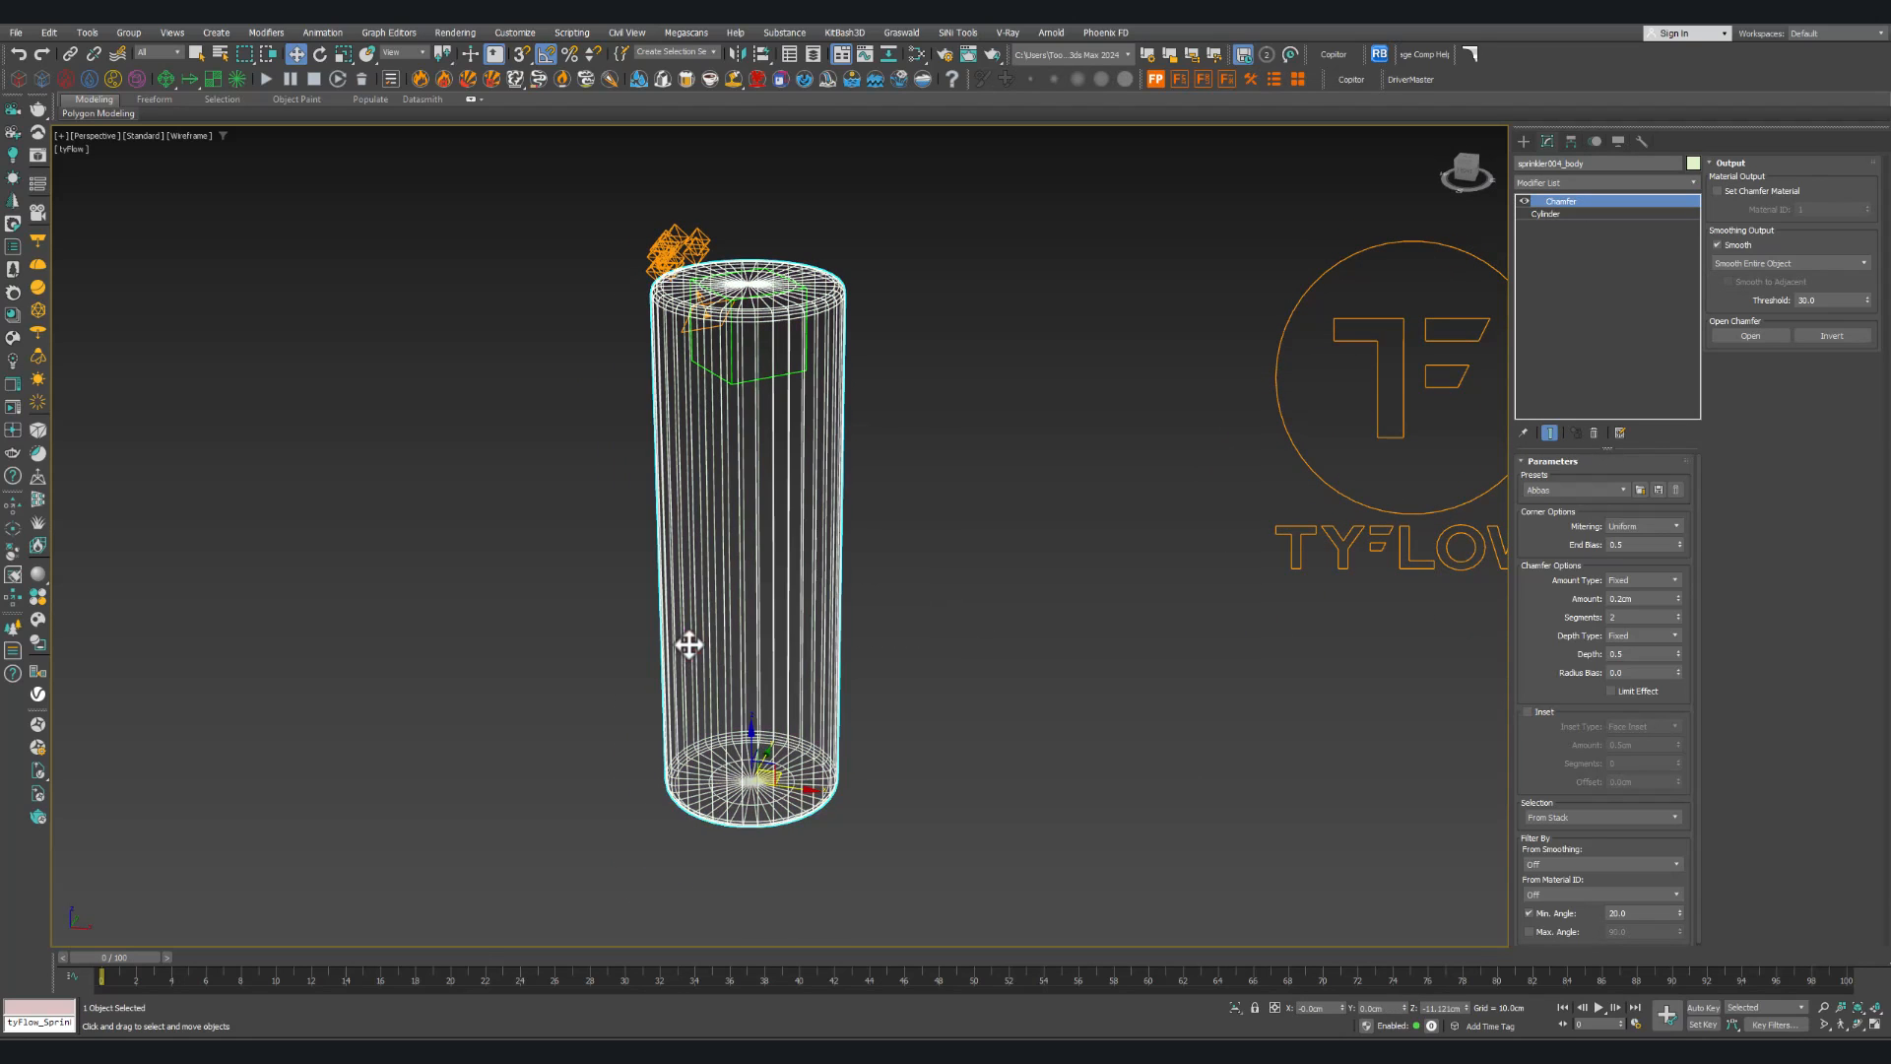
Step: Preview the sprinkler body shaded and with edged faces, return to wireframe and deselect the cylinder
key(F3)
key(F4)
key(F4)
key(F3)
middle_drag(687, 619, 747, 676)
click(993, 583)
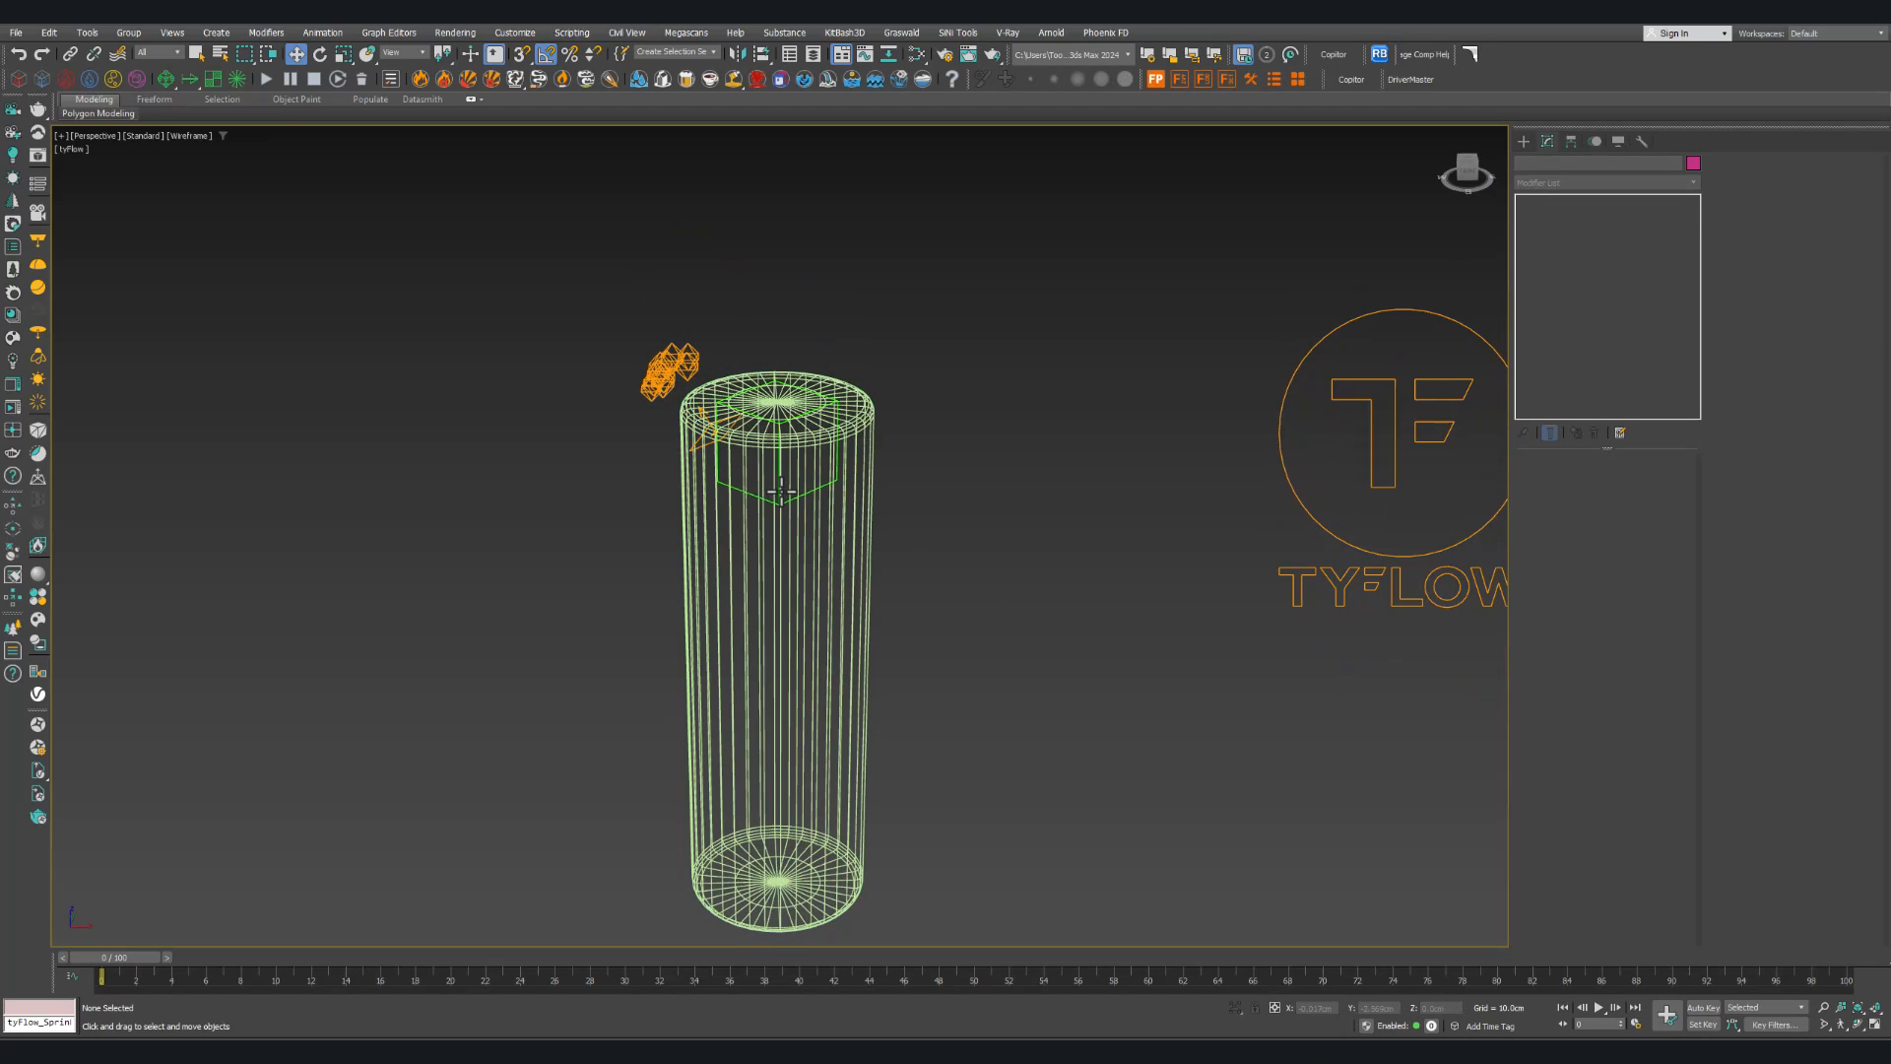
Step: Select the dummy helper inside the upper end of the sprinkler cylinder and isolate it
click(780, 490)
scroll(783, 498, up, 5)
click(792, 520)
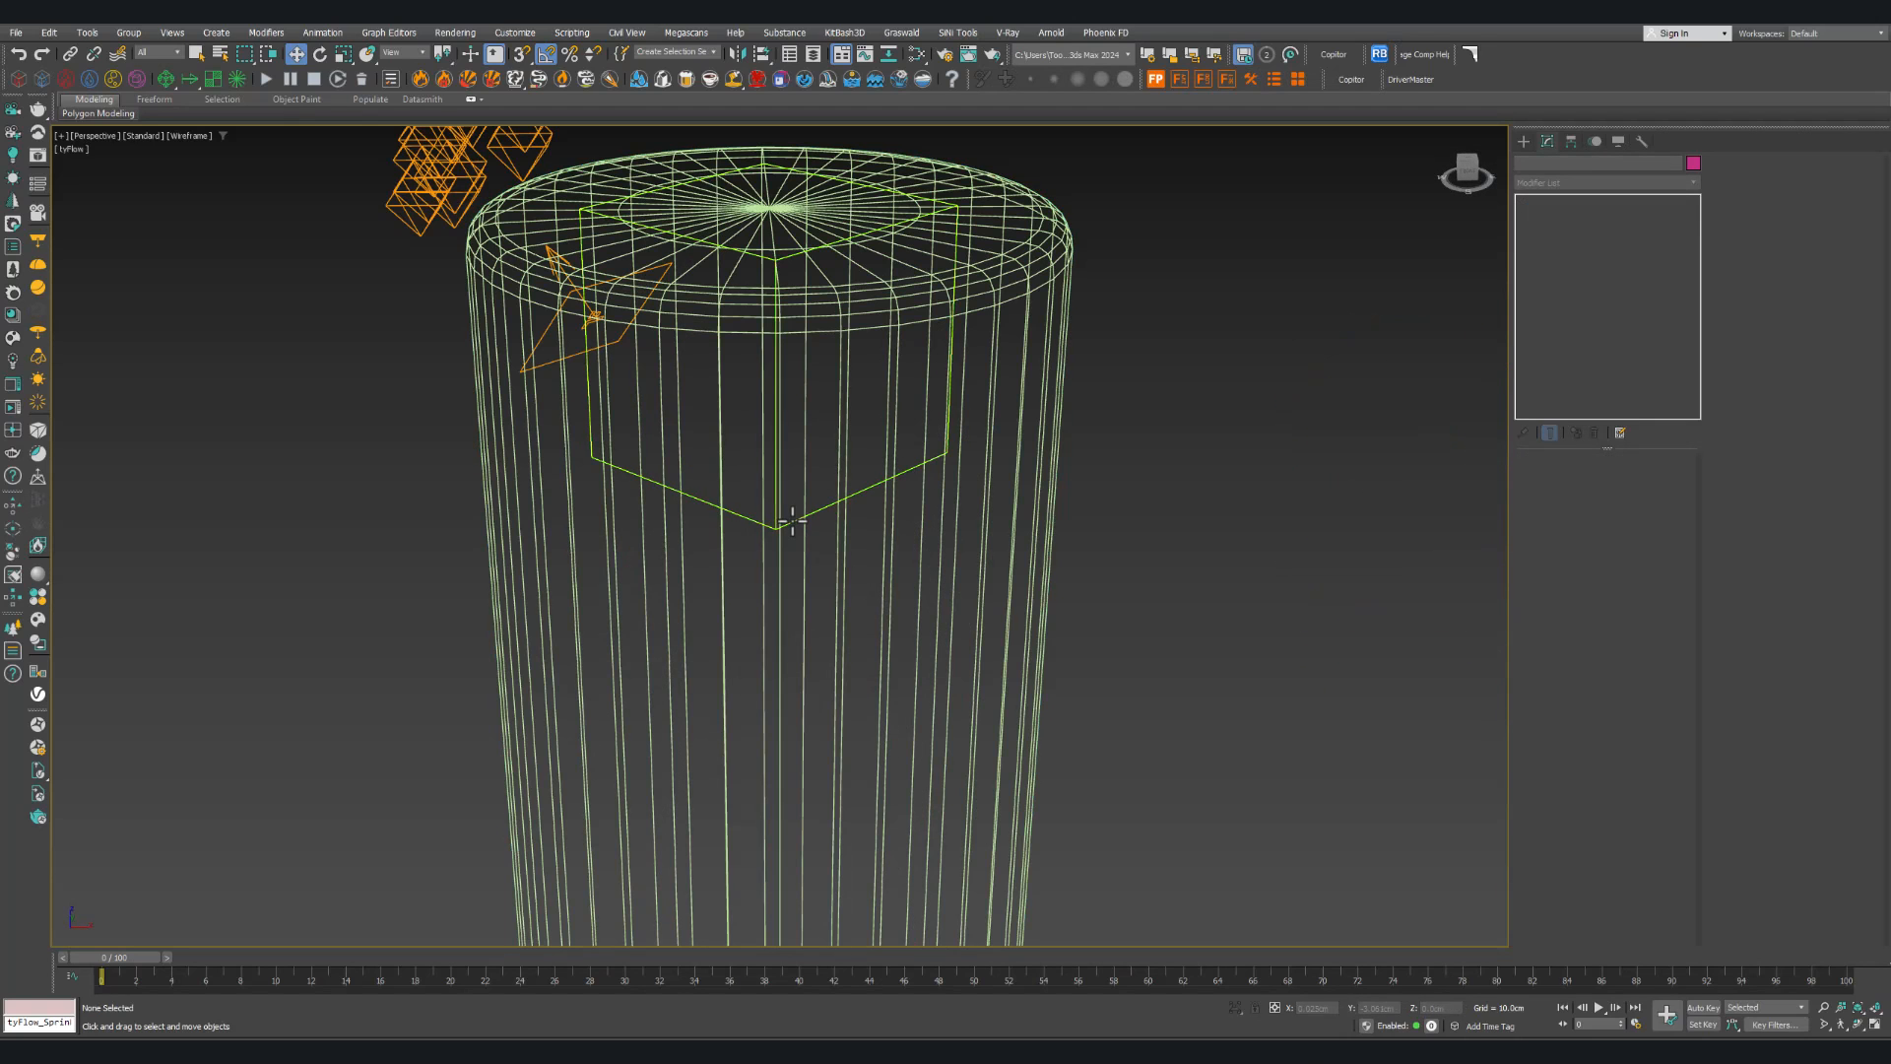
click(792, 522)
scroll(793, 562, down, 4)
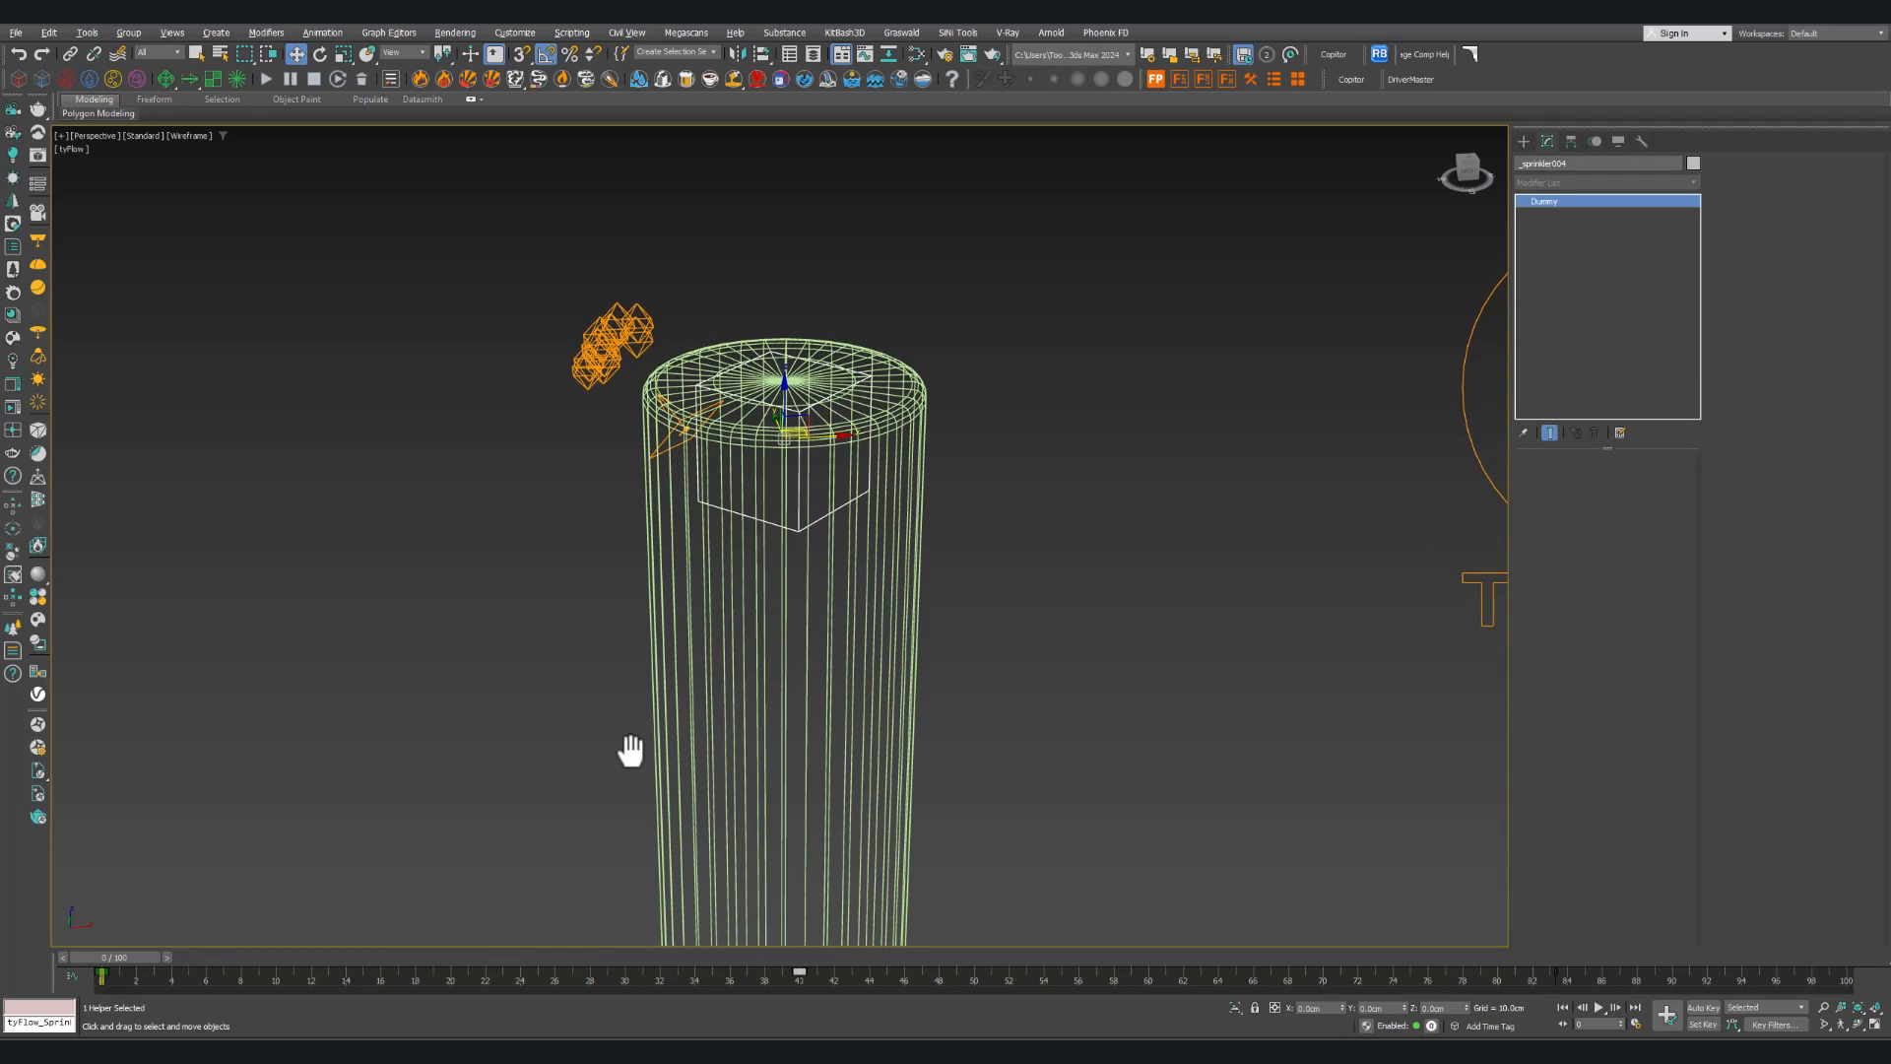
key(alt+q)
middle_drag(764, 625, 640, 737)
Step: Play the isolated dummy's rotation animation, stop it and return to frame 0
drag(154, 964, 115, 993)
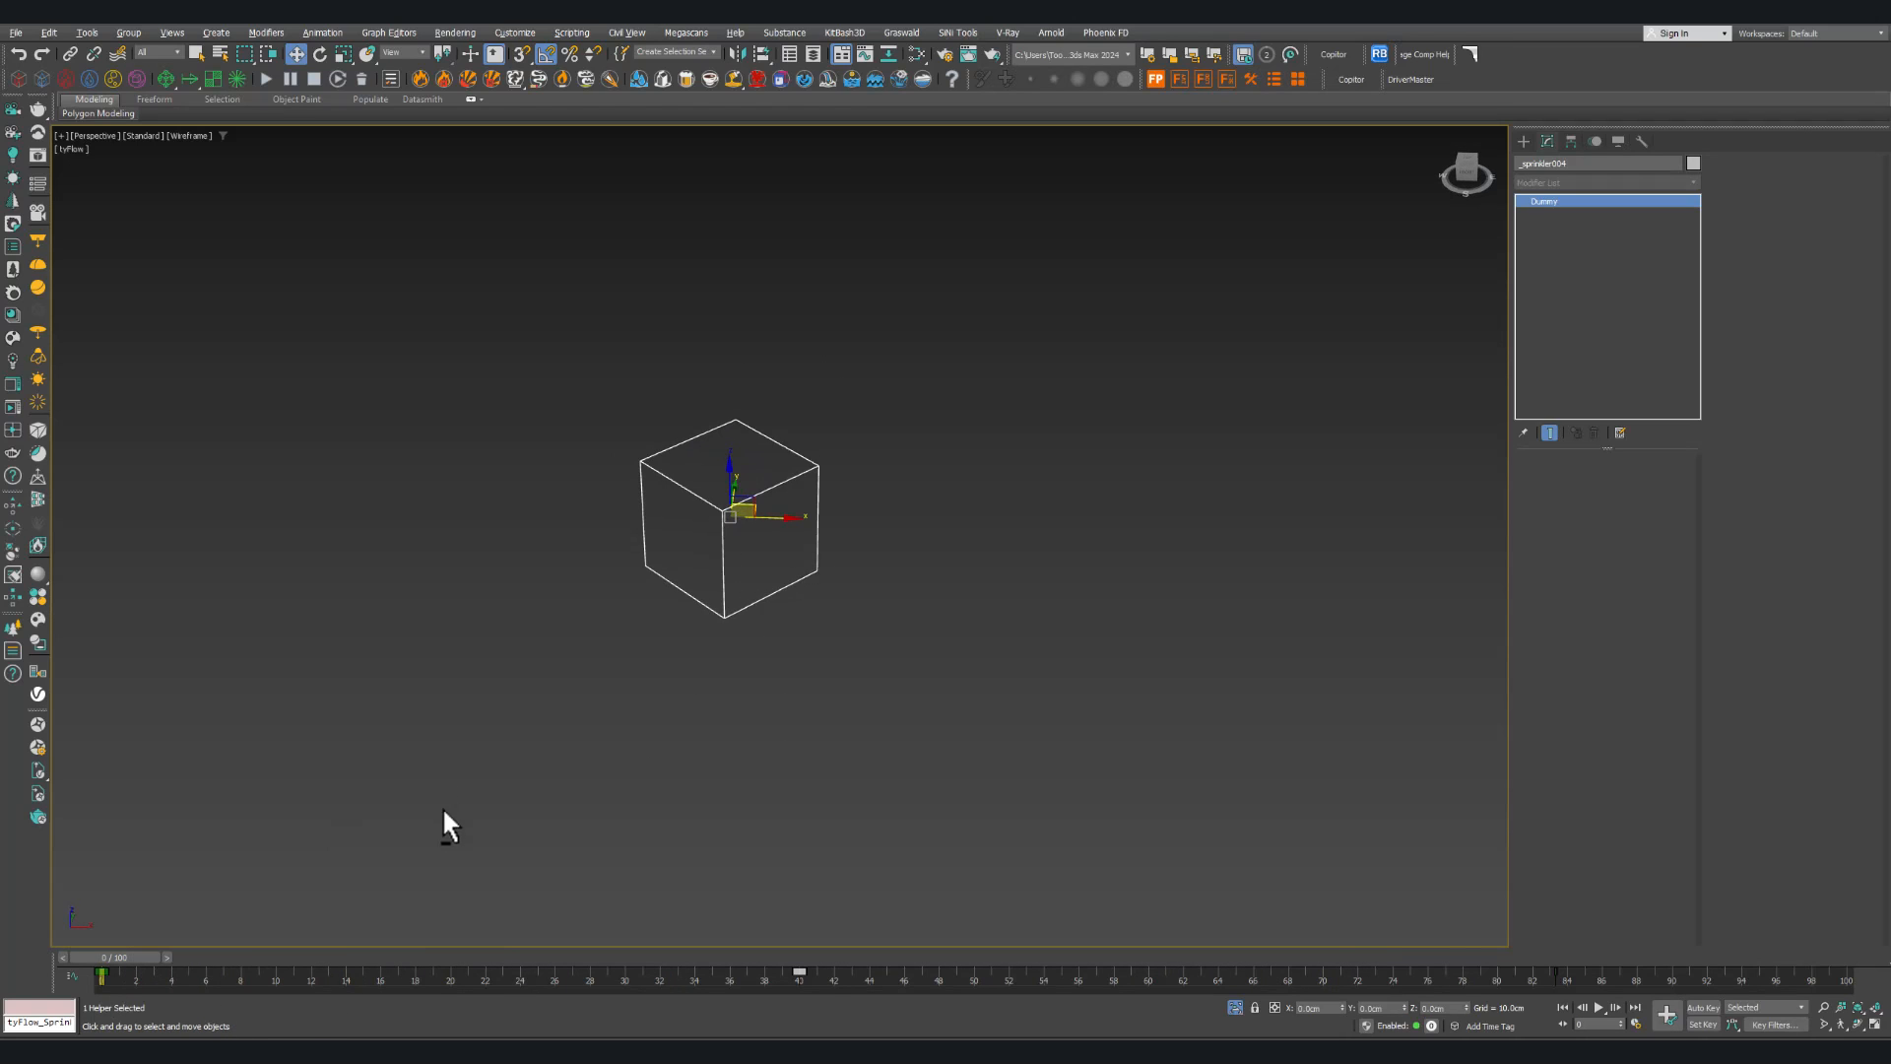
key(slash)
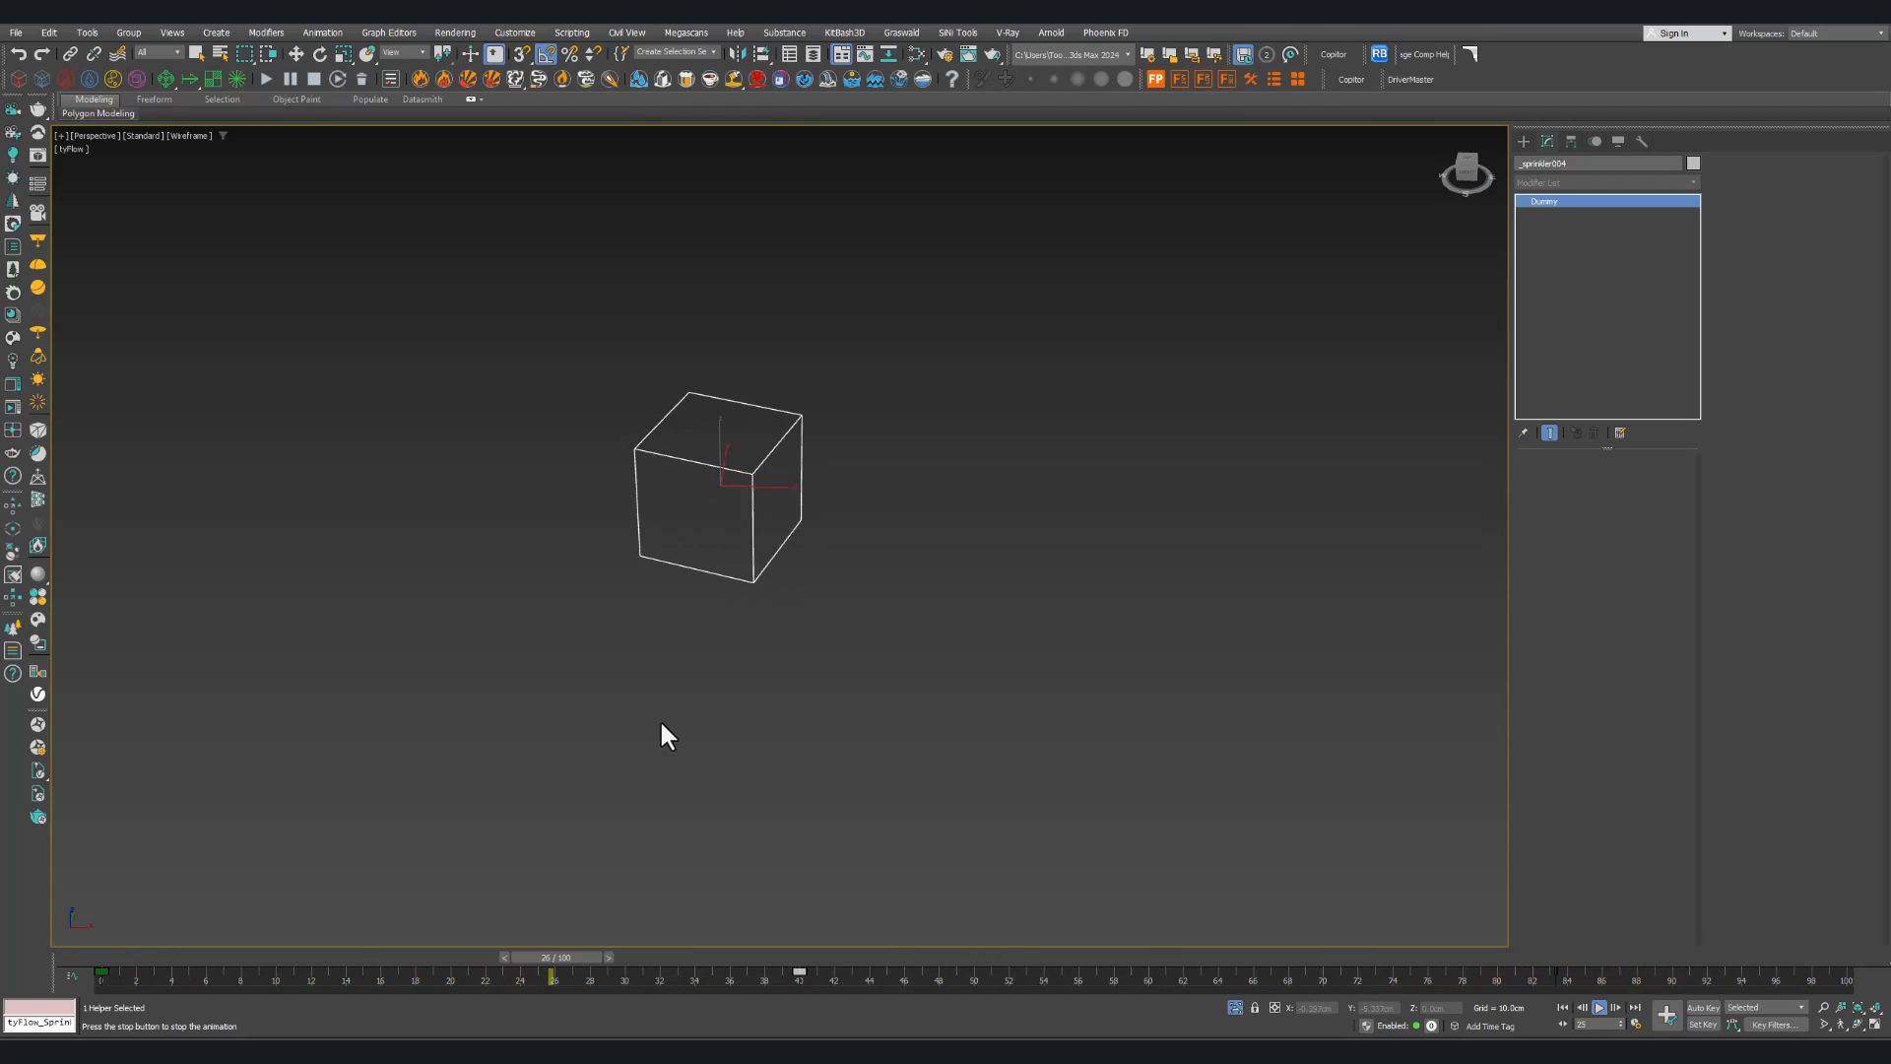
key(slash)
key(w)
drag(798, 975, 104, 975)
middle_drag(569, 858, 600, 823)
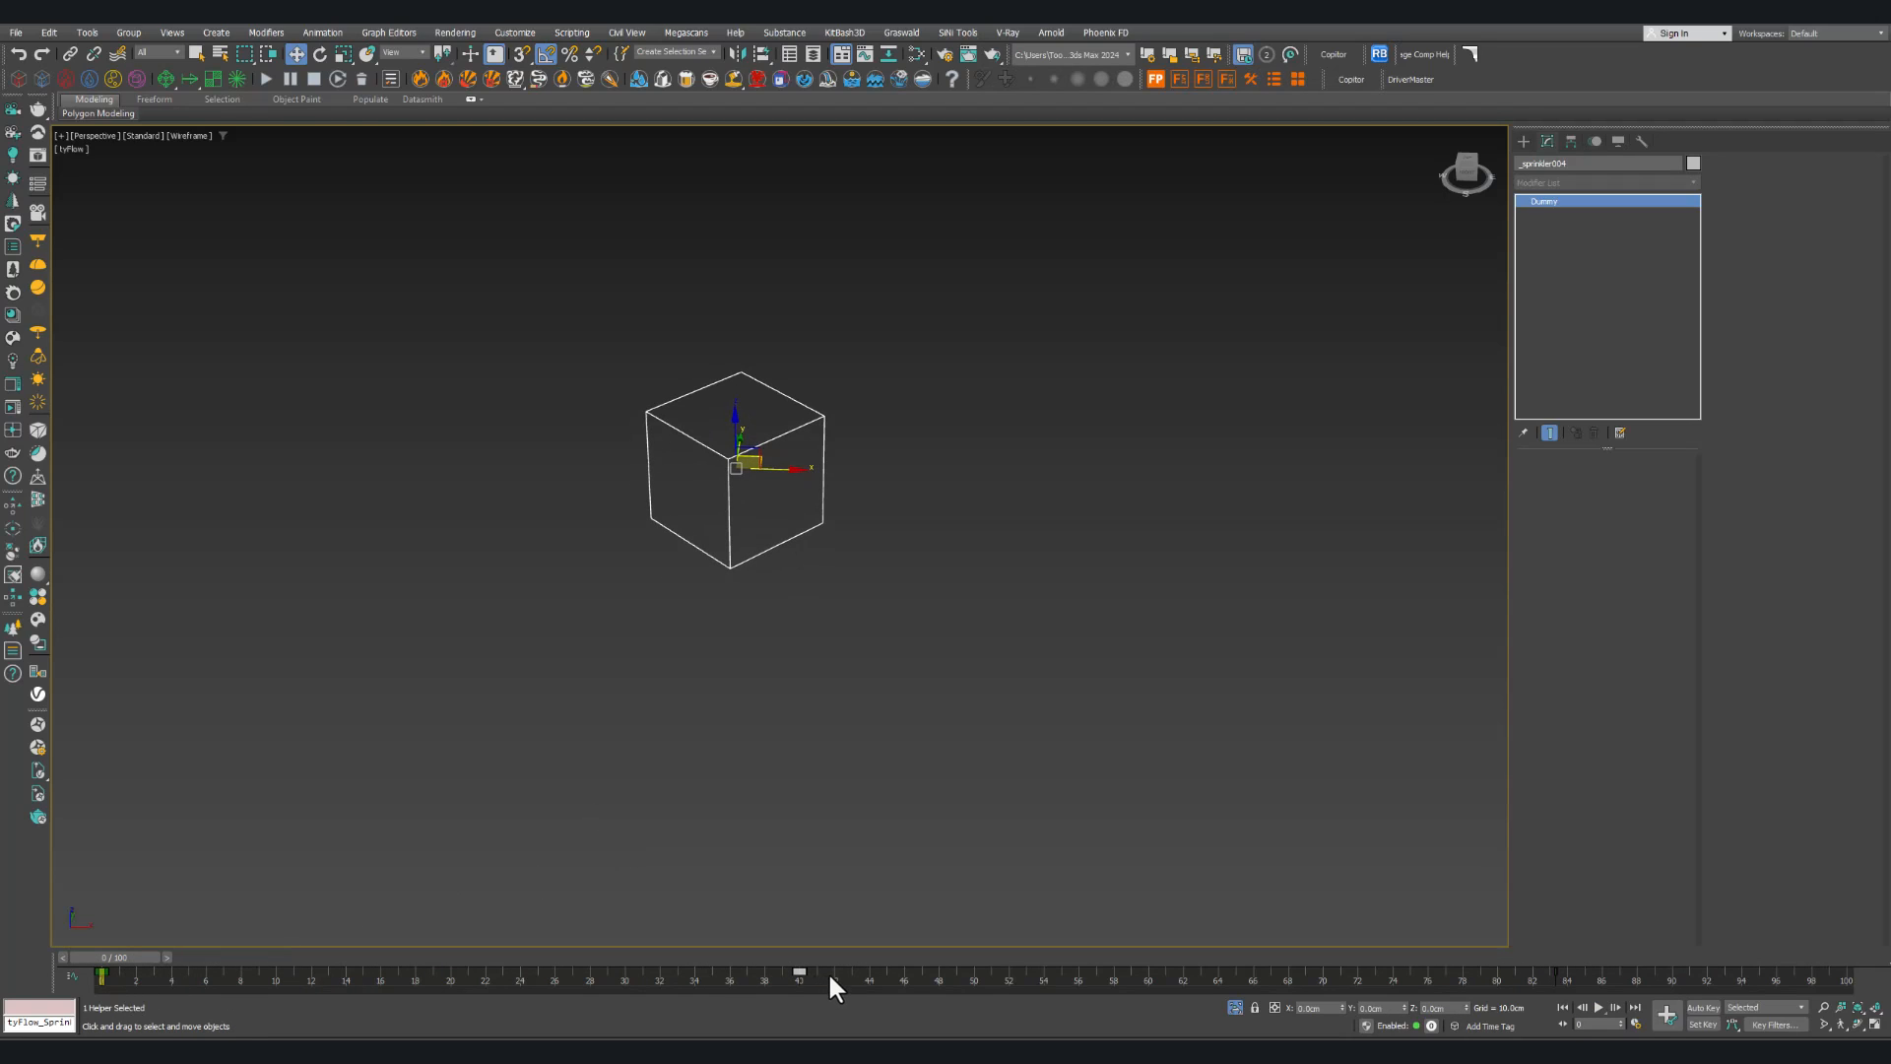
Step: Select the dummy's rotation keyframes at frames 0 and 40 in the timeline
drag(829, 978, 663, 982)
drag(231, 997, 76, 1000)
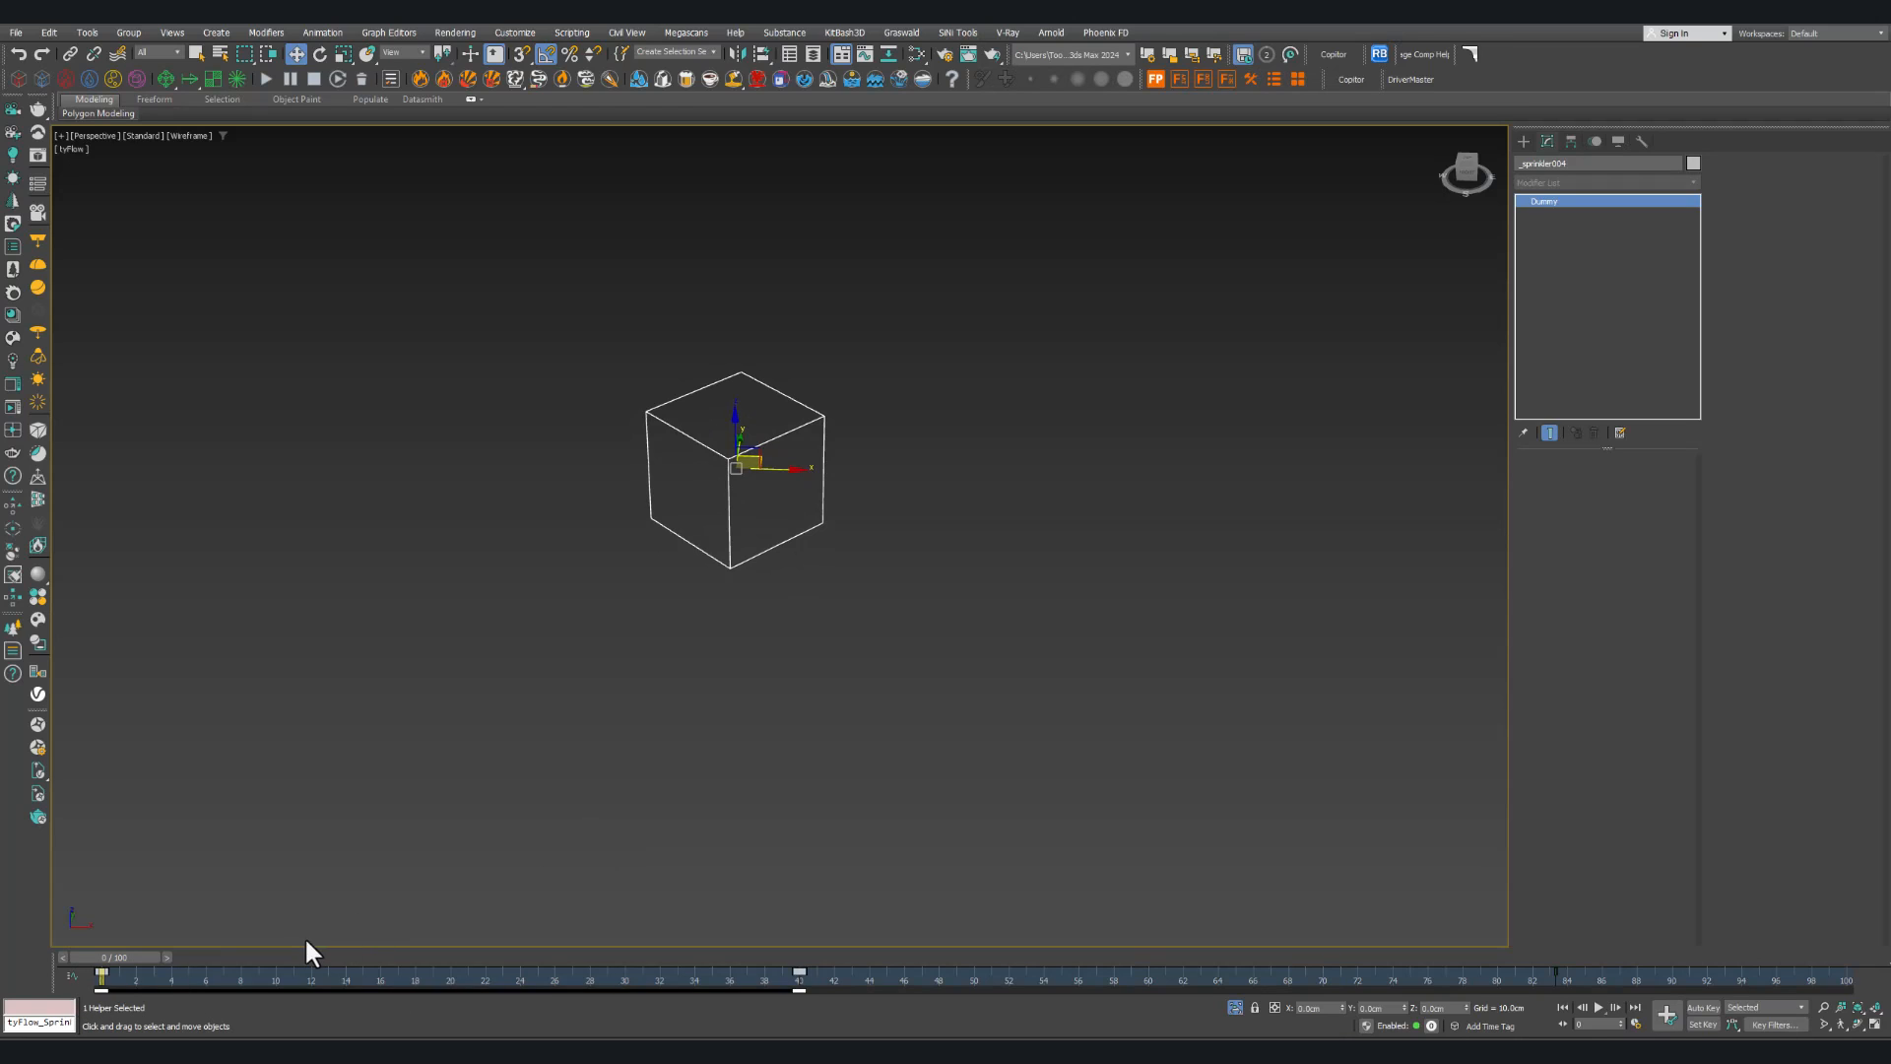
click(688, 709)
click(692, 484)
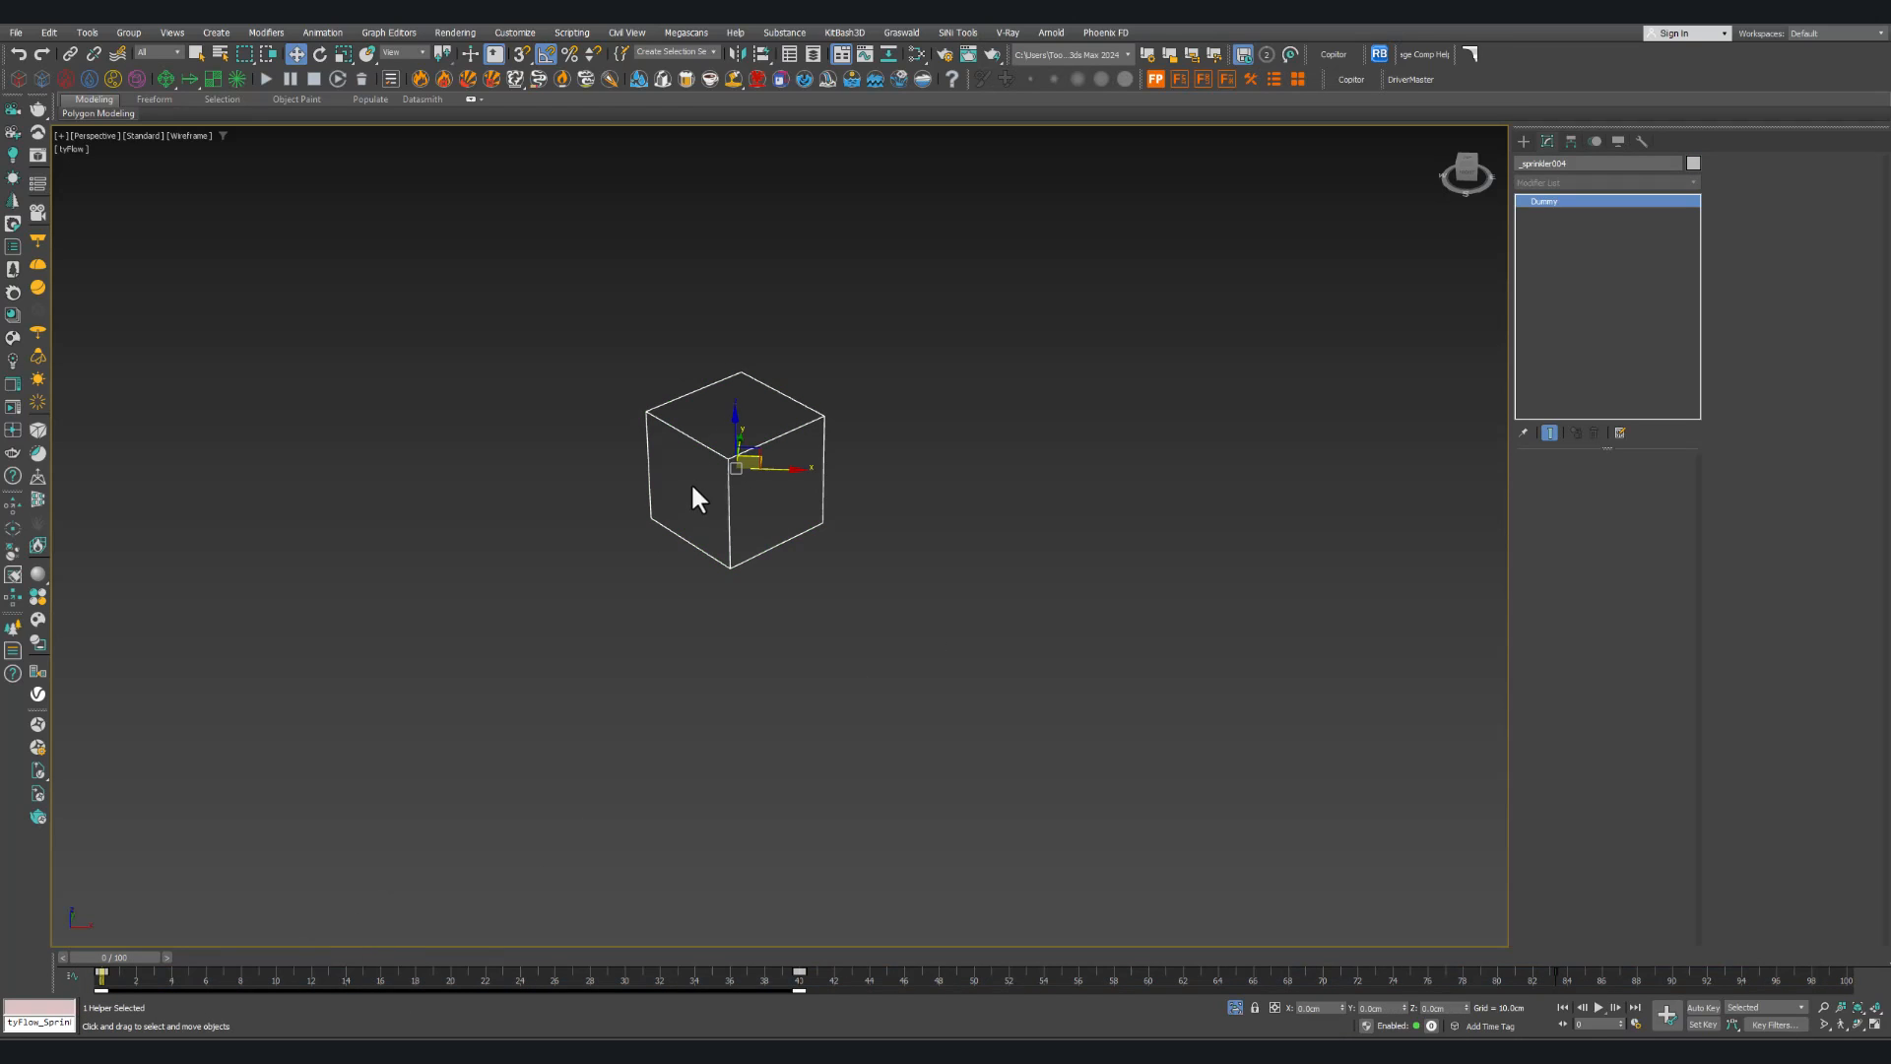
Step: Show the dummy's Z Rotation curve in the curve editor and scrub along it, ending at frame 40
click(66, 975)
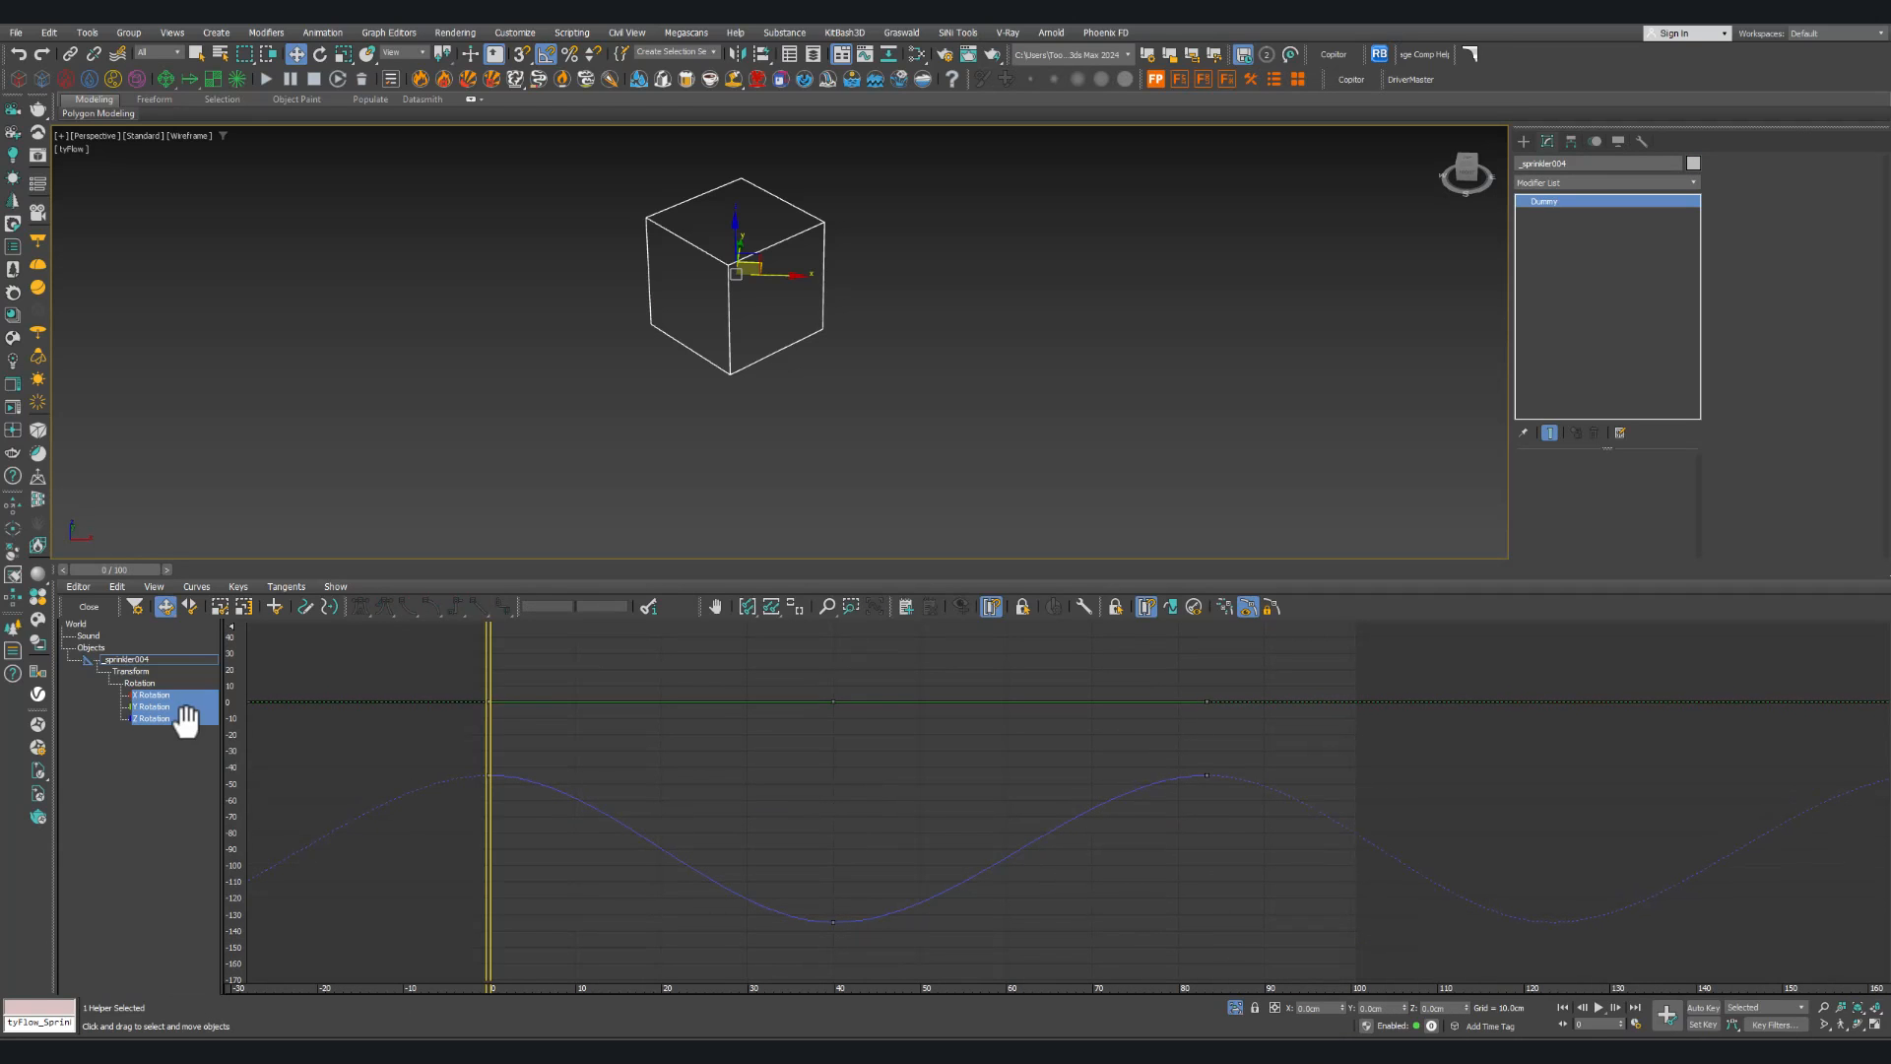
click(152, 720)
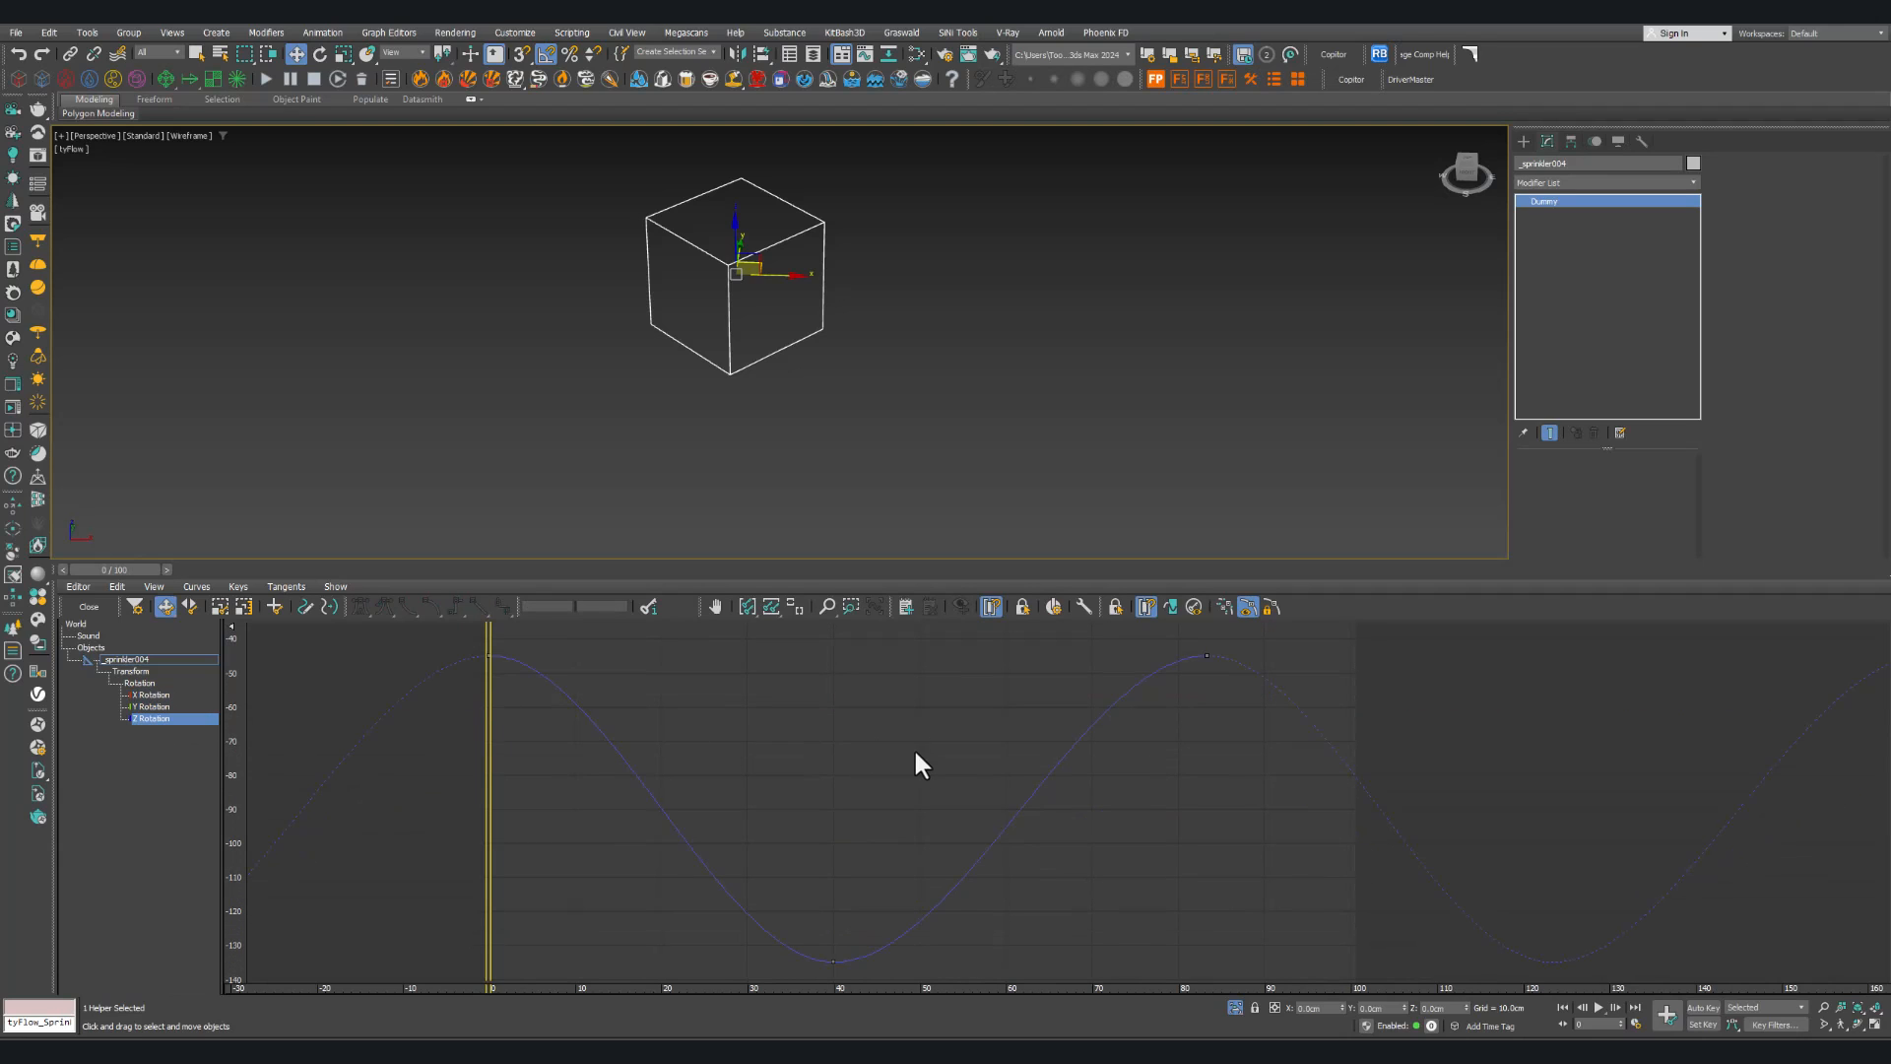
middle_drag(916, 755, 845, 770)
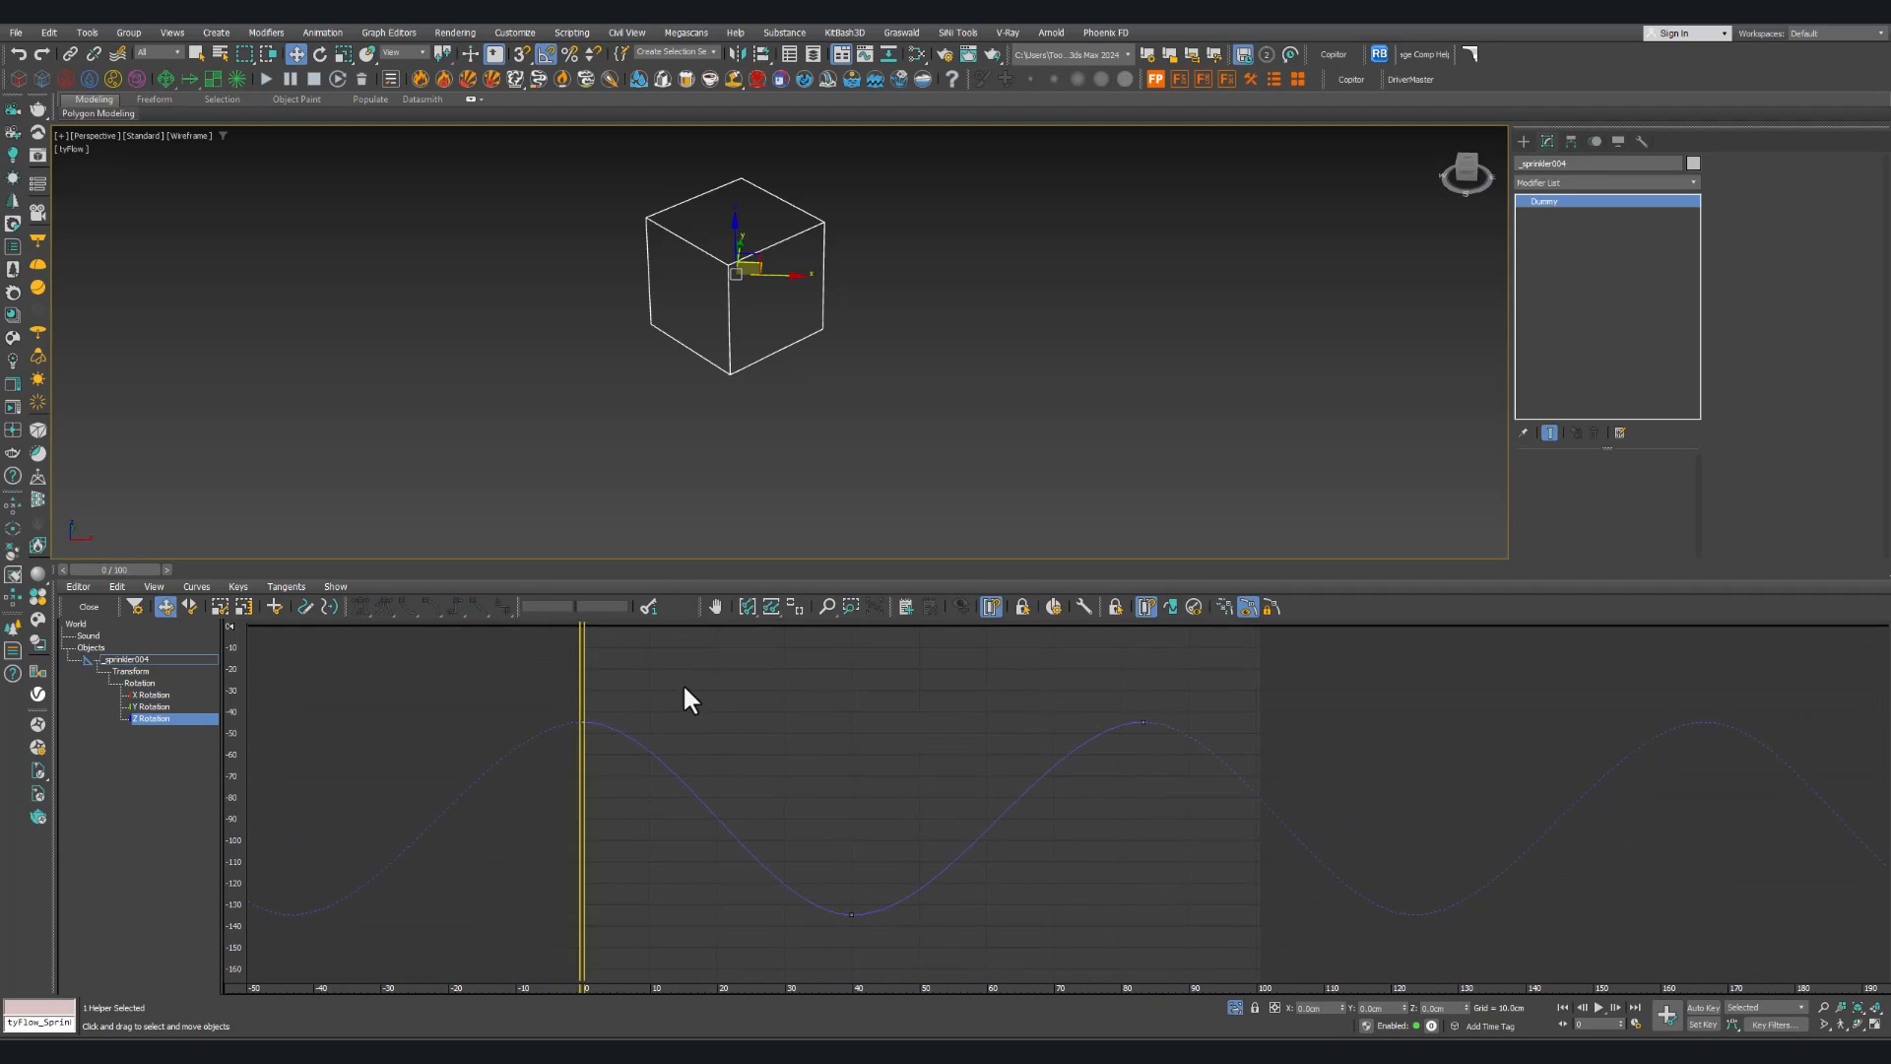
drag(580, 678, 1153, 701)
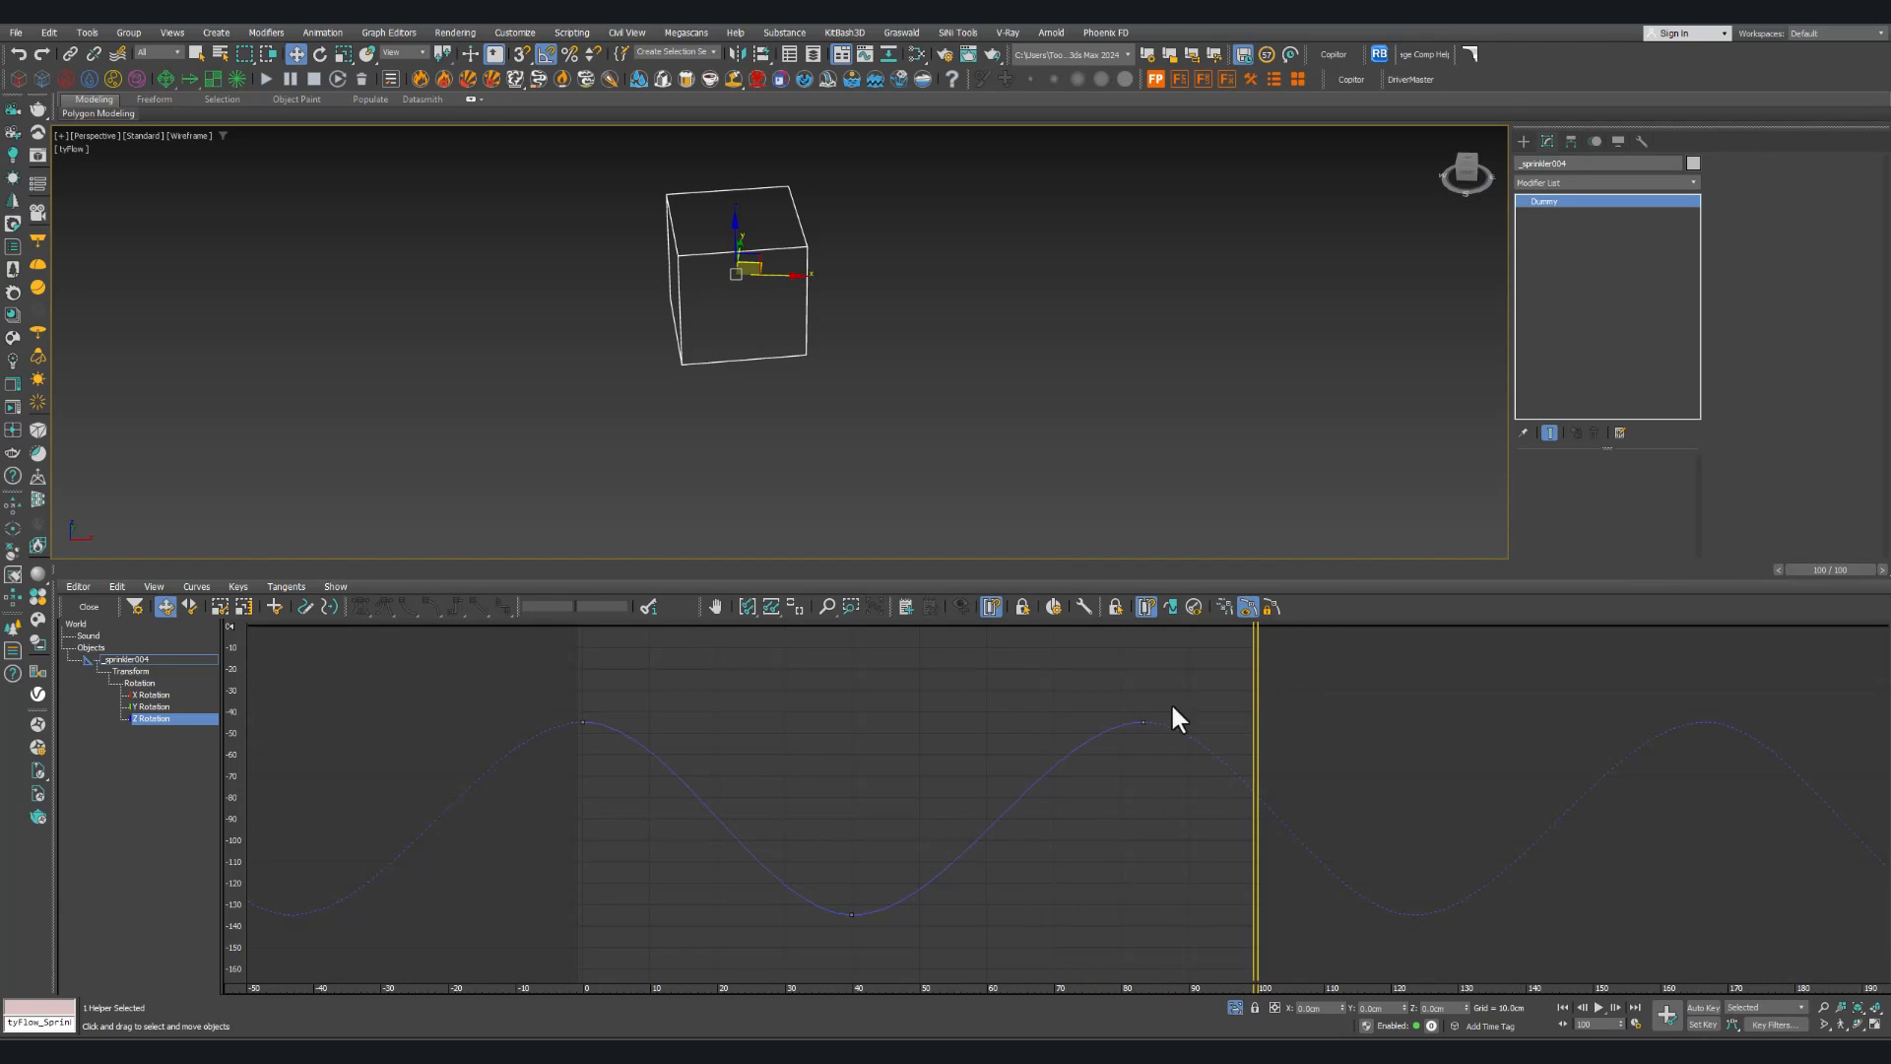
drag(1256, 685, 850, 707)
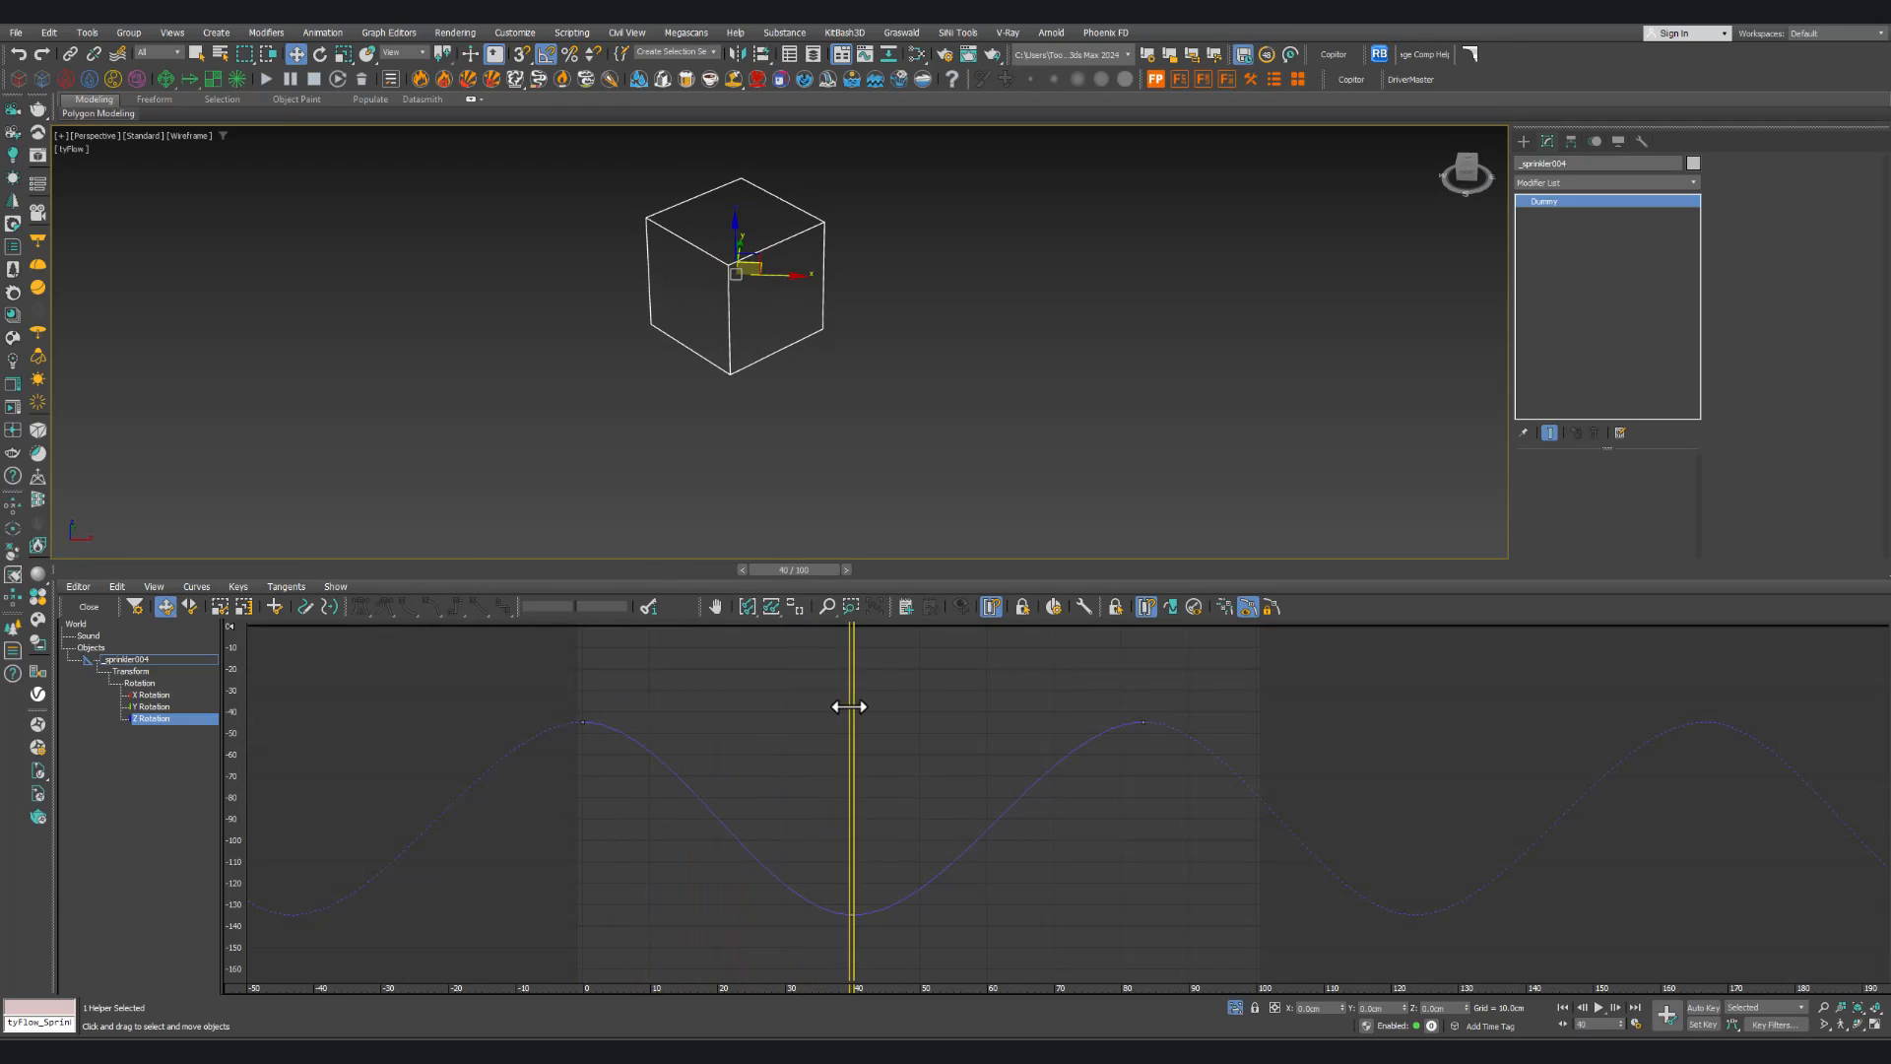
Step: Inspect the out-of-range types assigned to the dummy's Z Rotation curve
click(1172, 607)
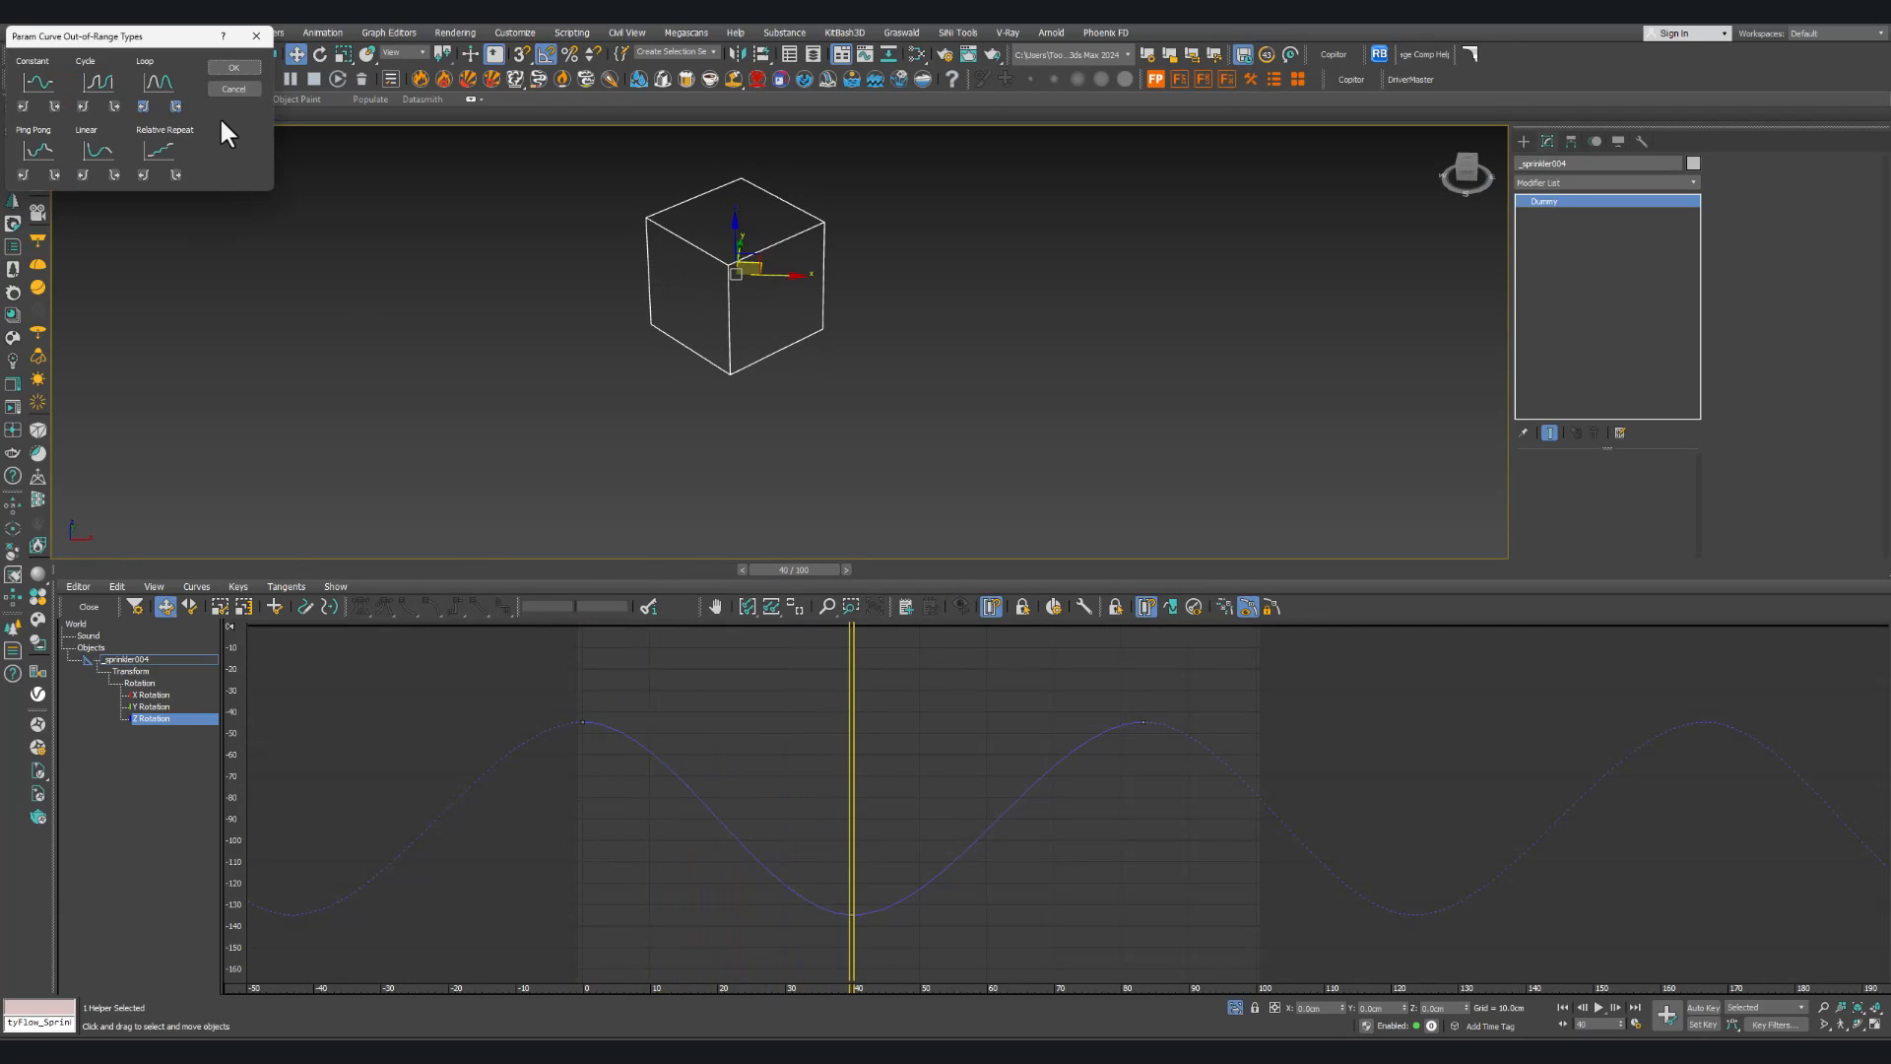
drag(162, 45, 316, 208)
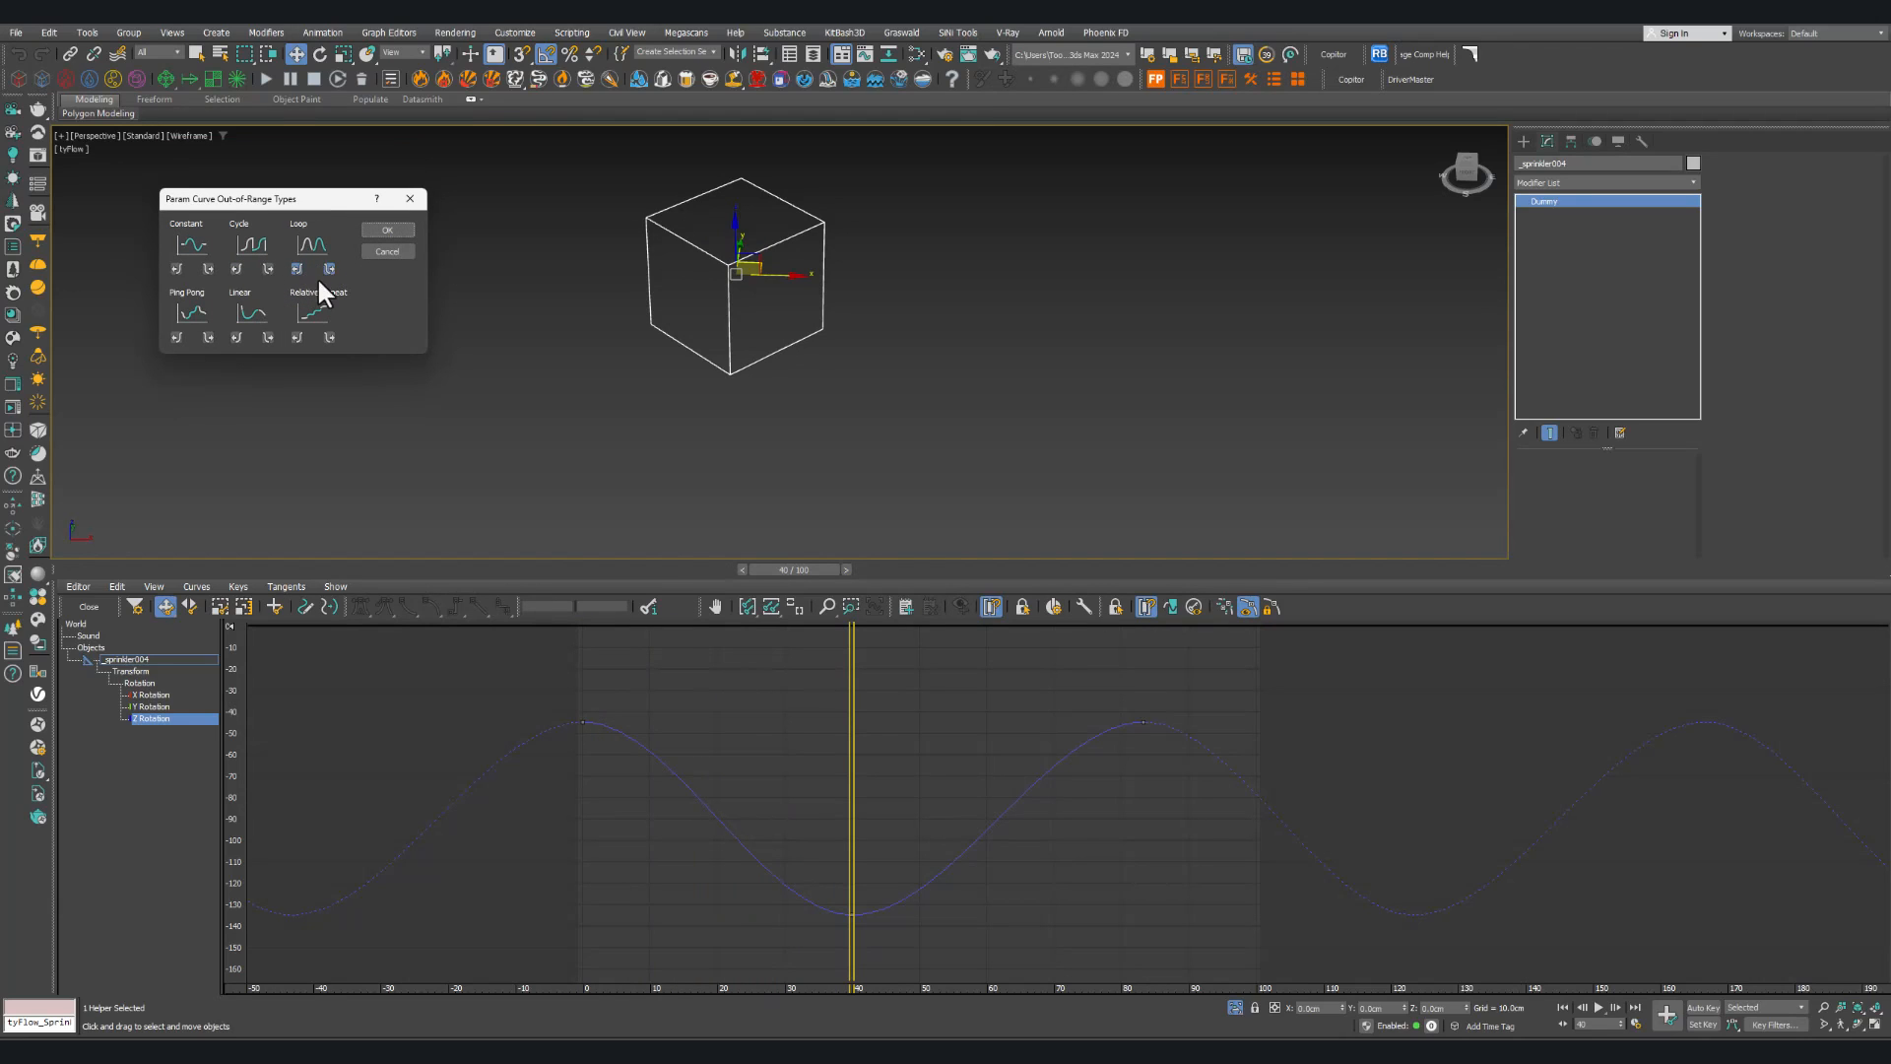
click(383, 232)
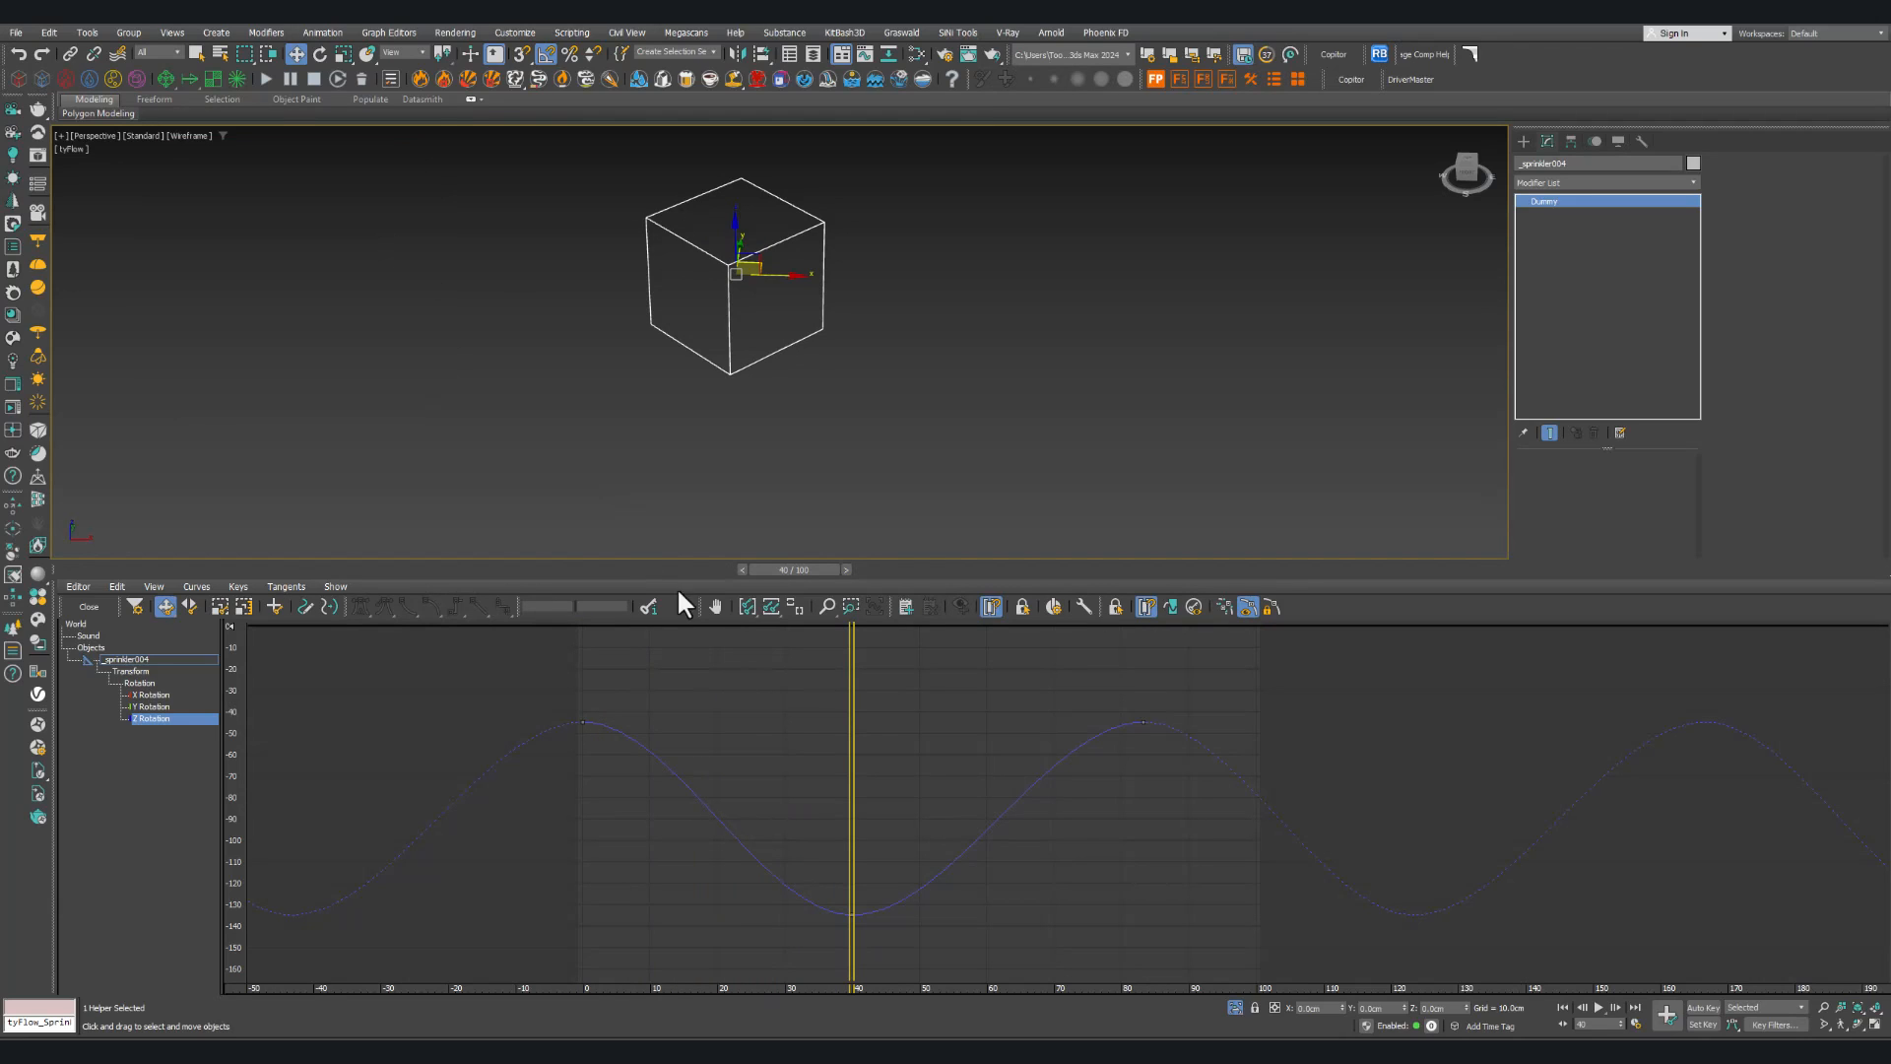
Step: Try the Cycle and Linear out-of-range types on the dummy's Z Rotation curve
click(1172, 607)
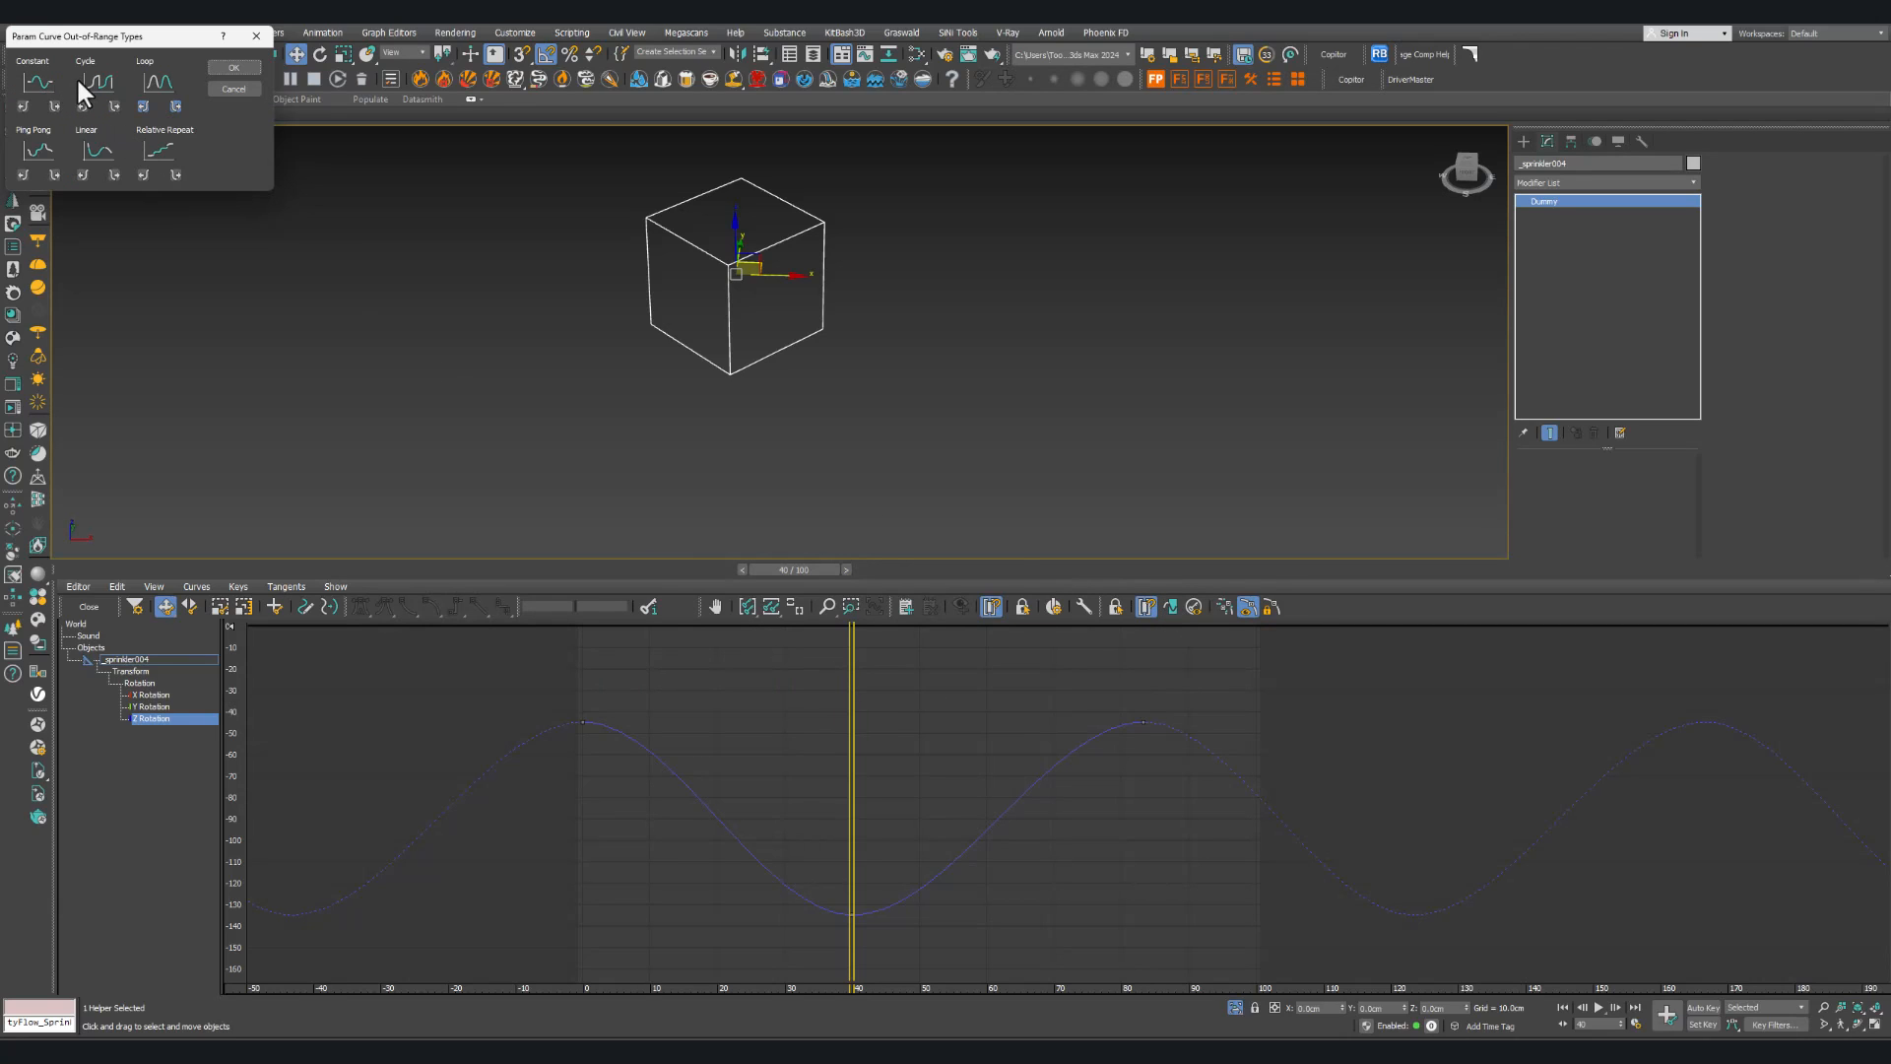
click(216, 66)
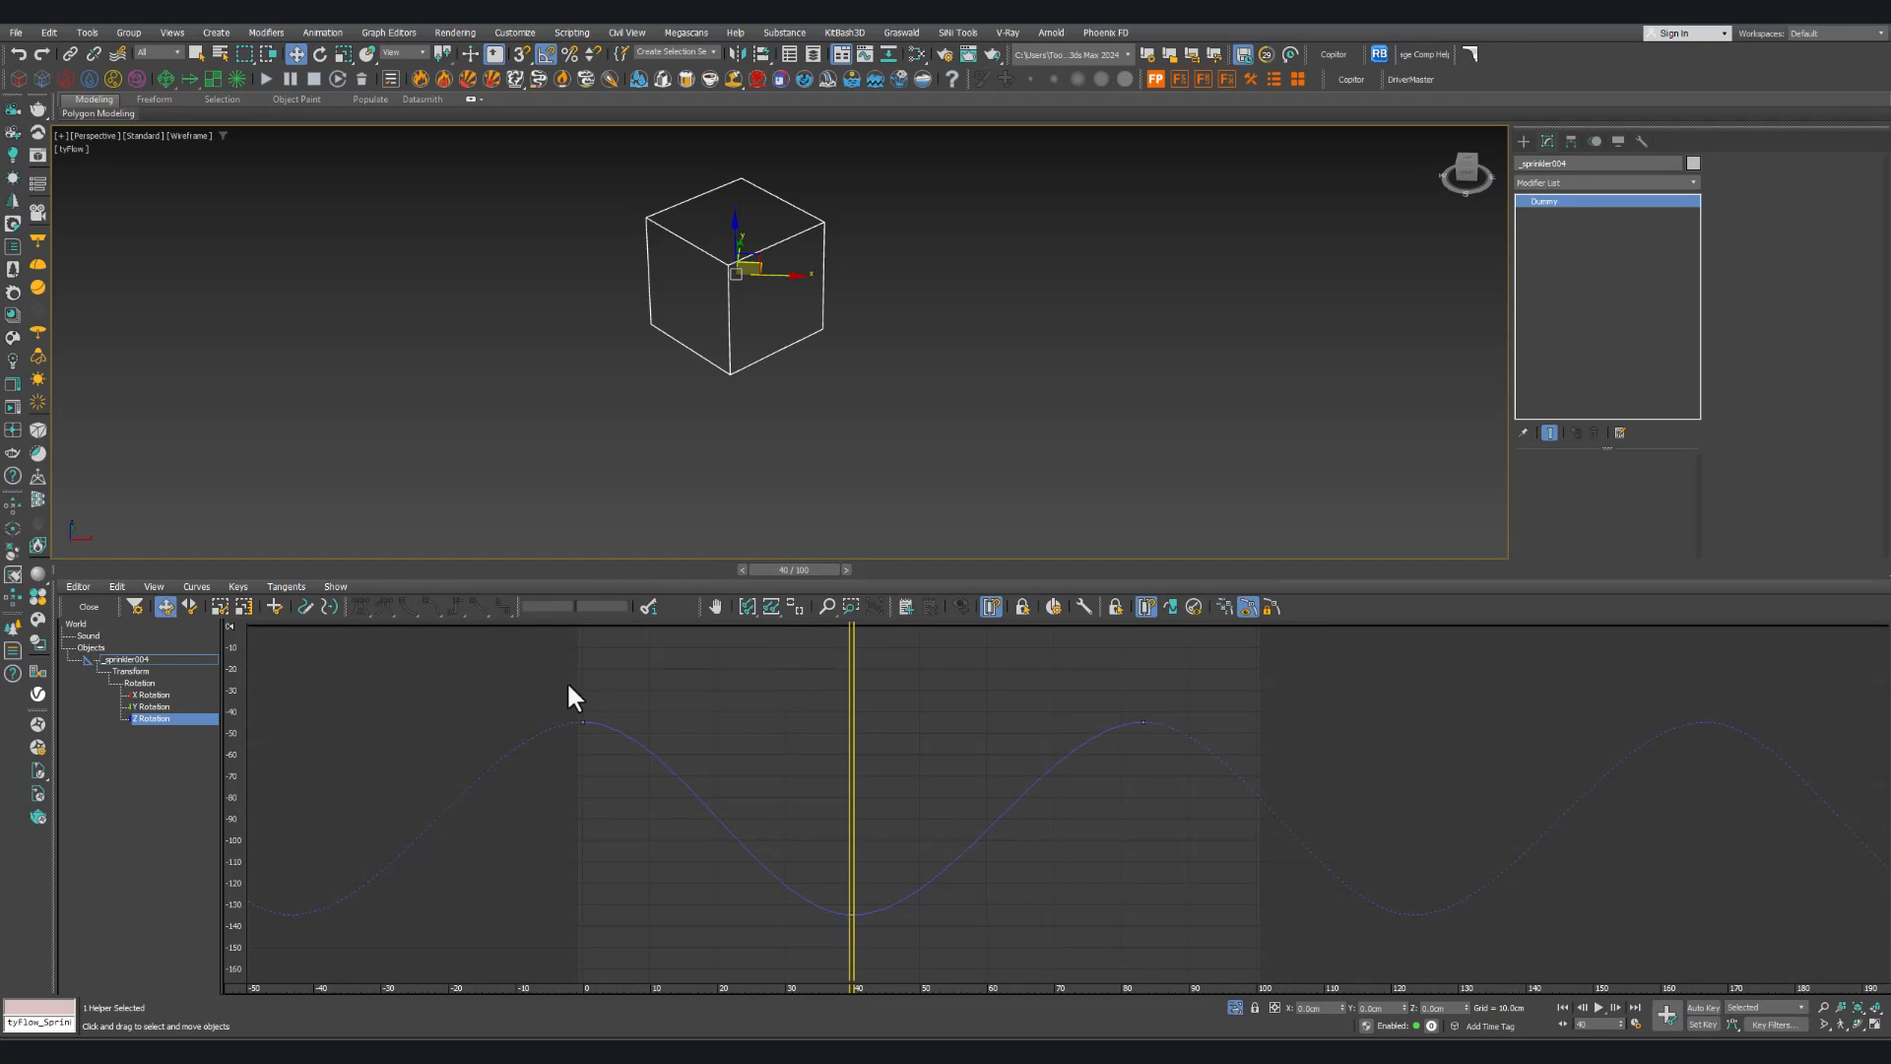
click(1164, 608)
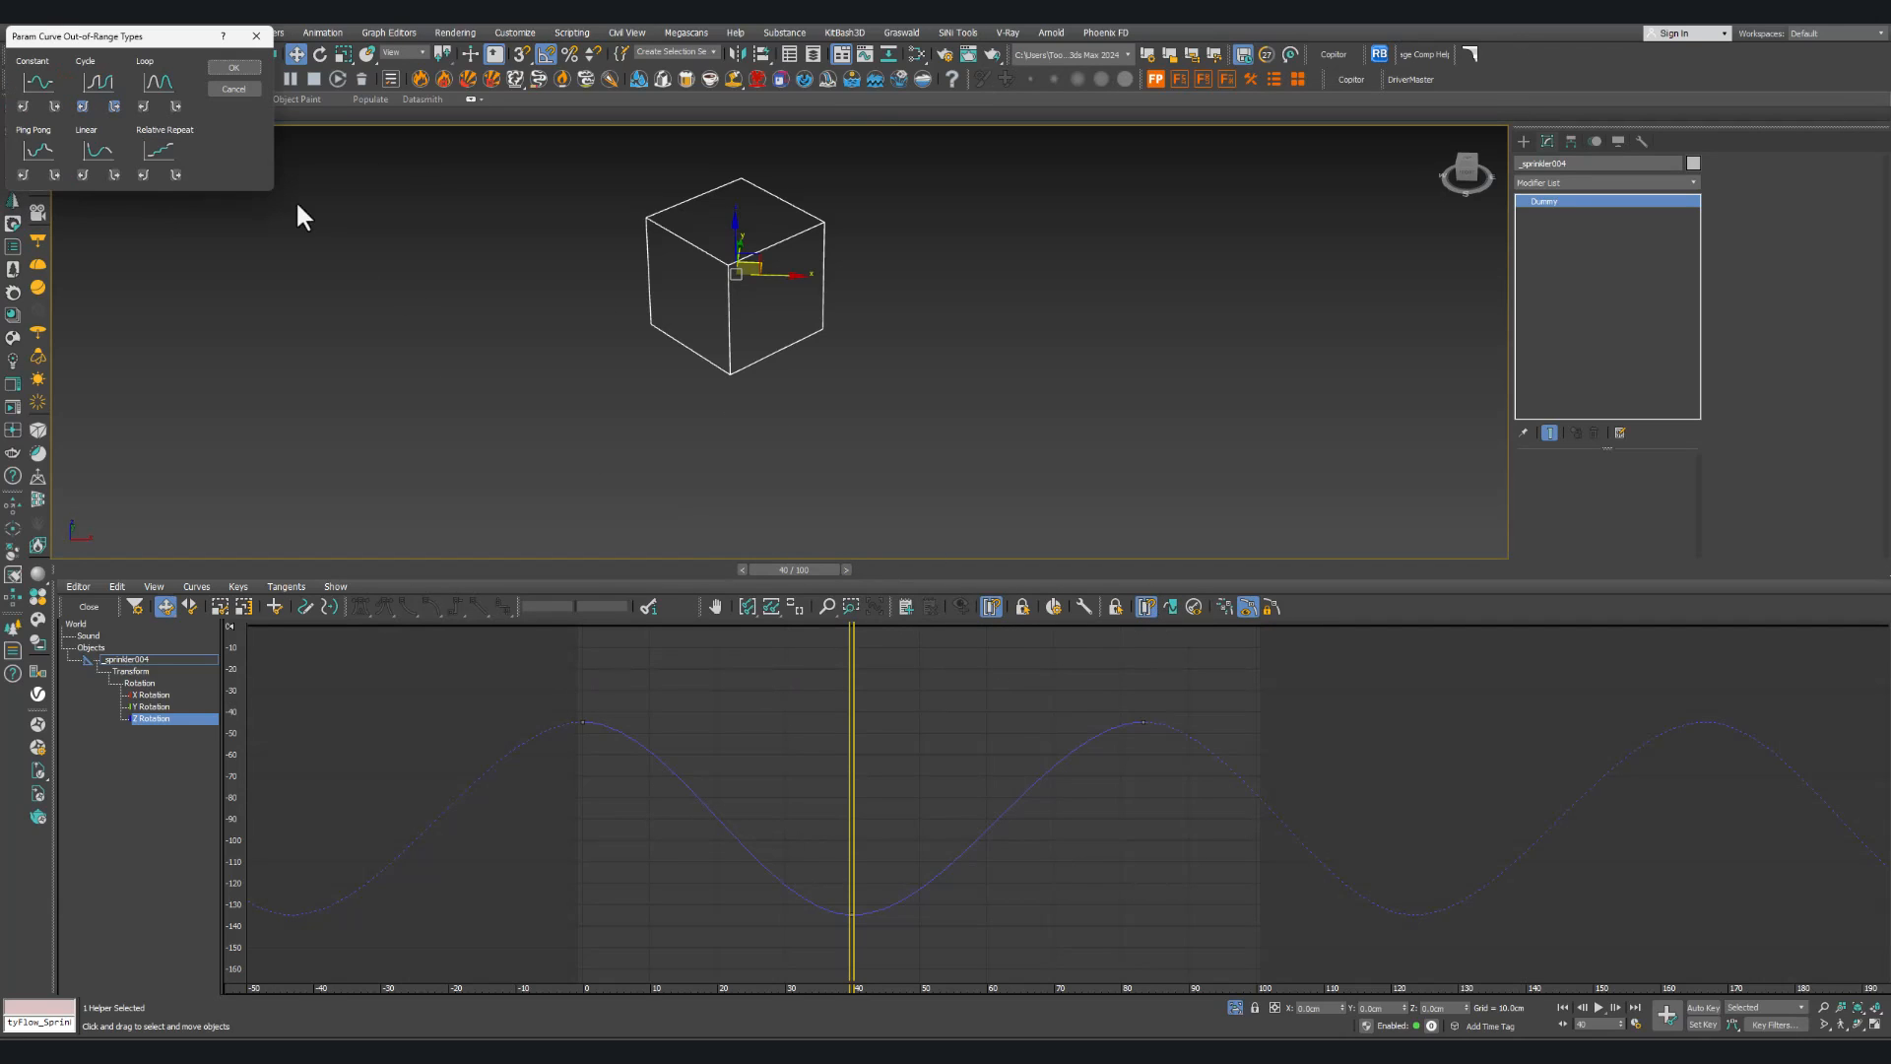
click(86, 146)
click(223, 67)
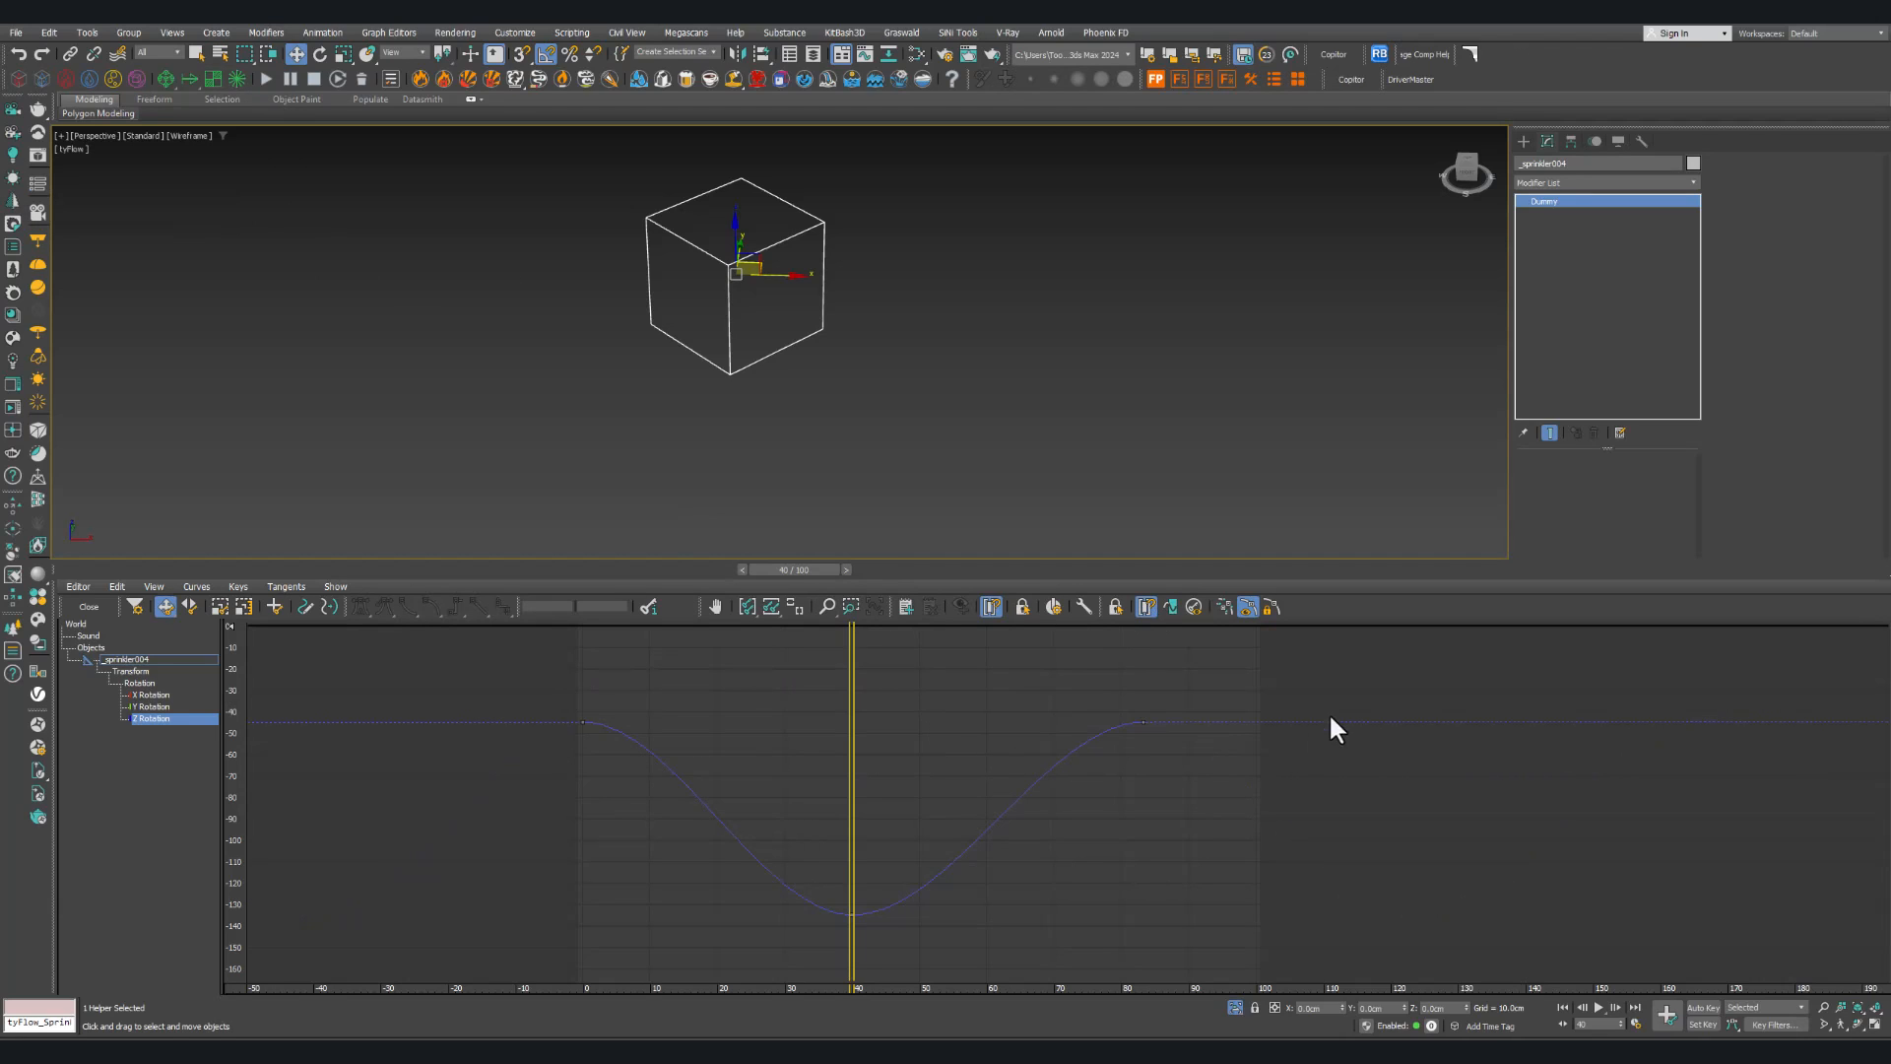
Step: Set the Z Rotation curve's out-of-range type to Loop and close the curve editor
click(1171, 607)
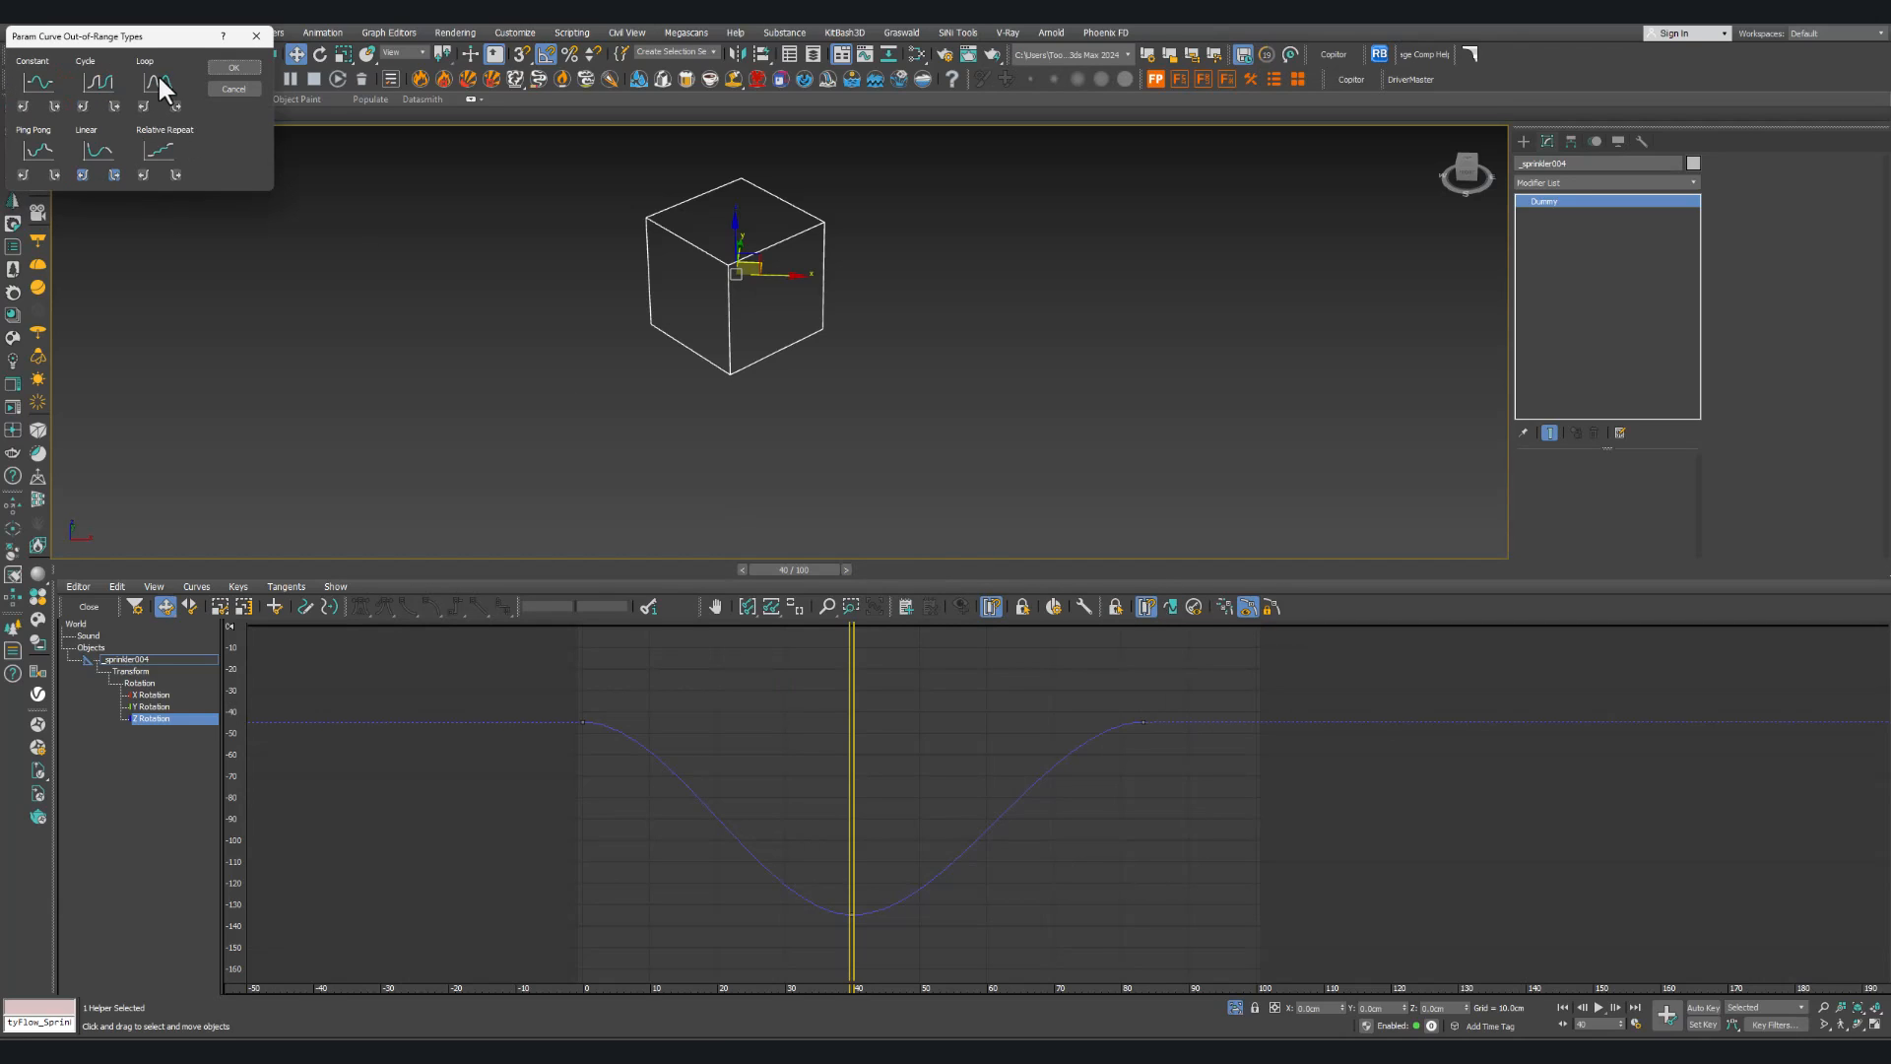
click(231, 68)
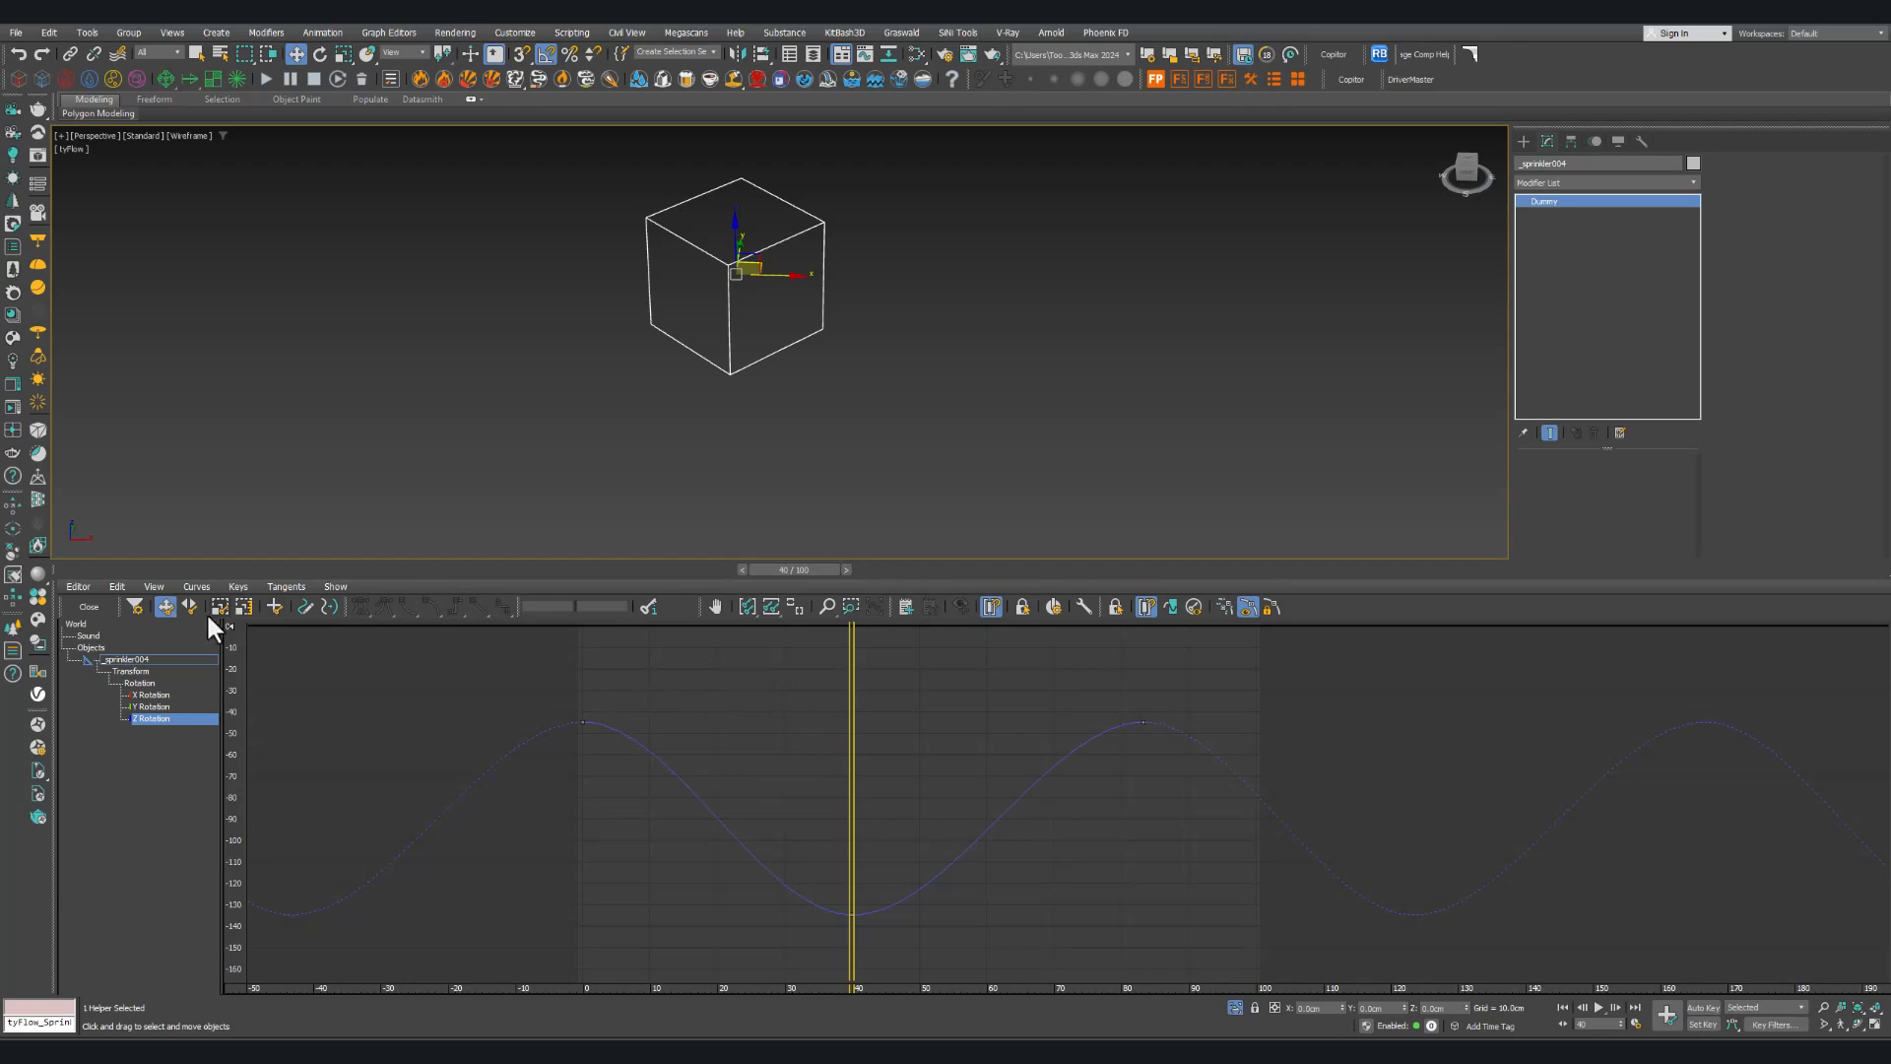
click(90, 607)
Step: Preview the dummy's looping rotation over a timeline extended to 194 frames, and restore the 100-frame range
middle_drag(724, 789, 656, 745)
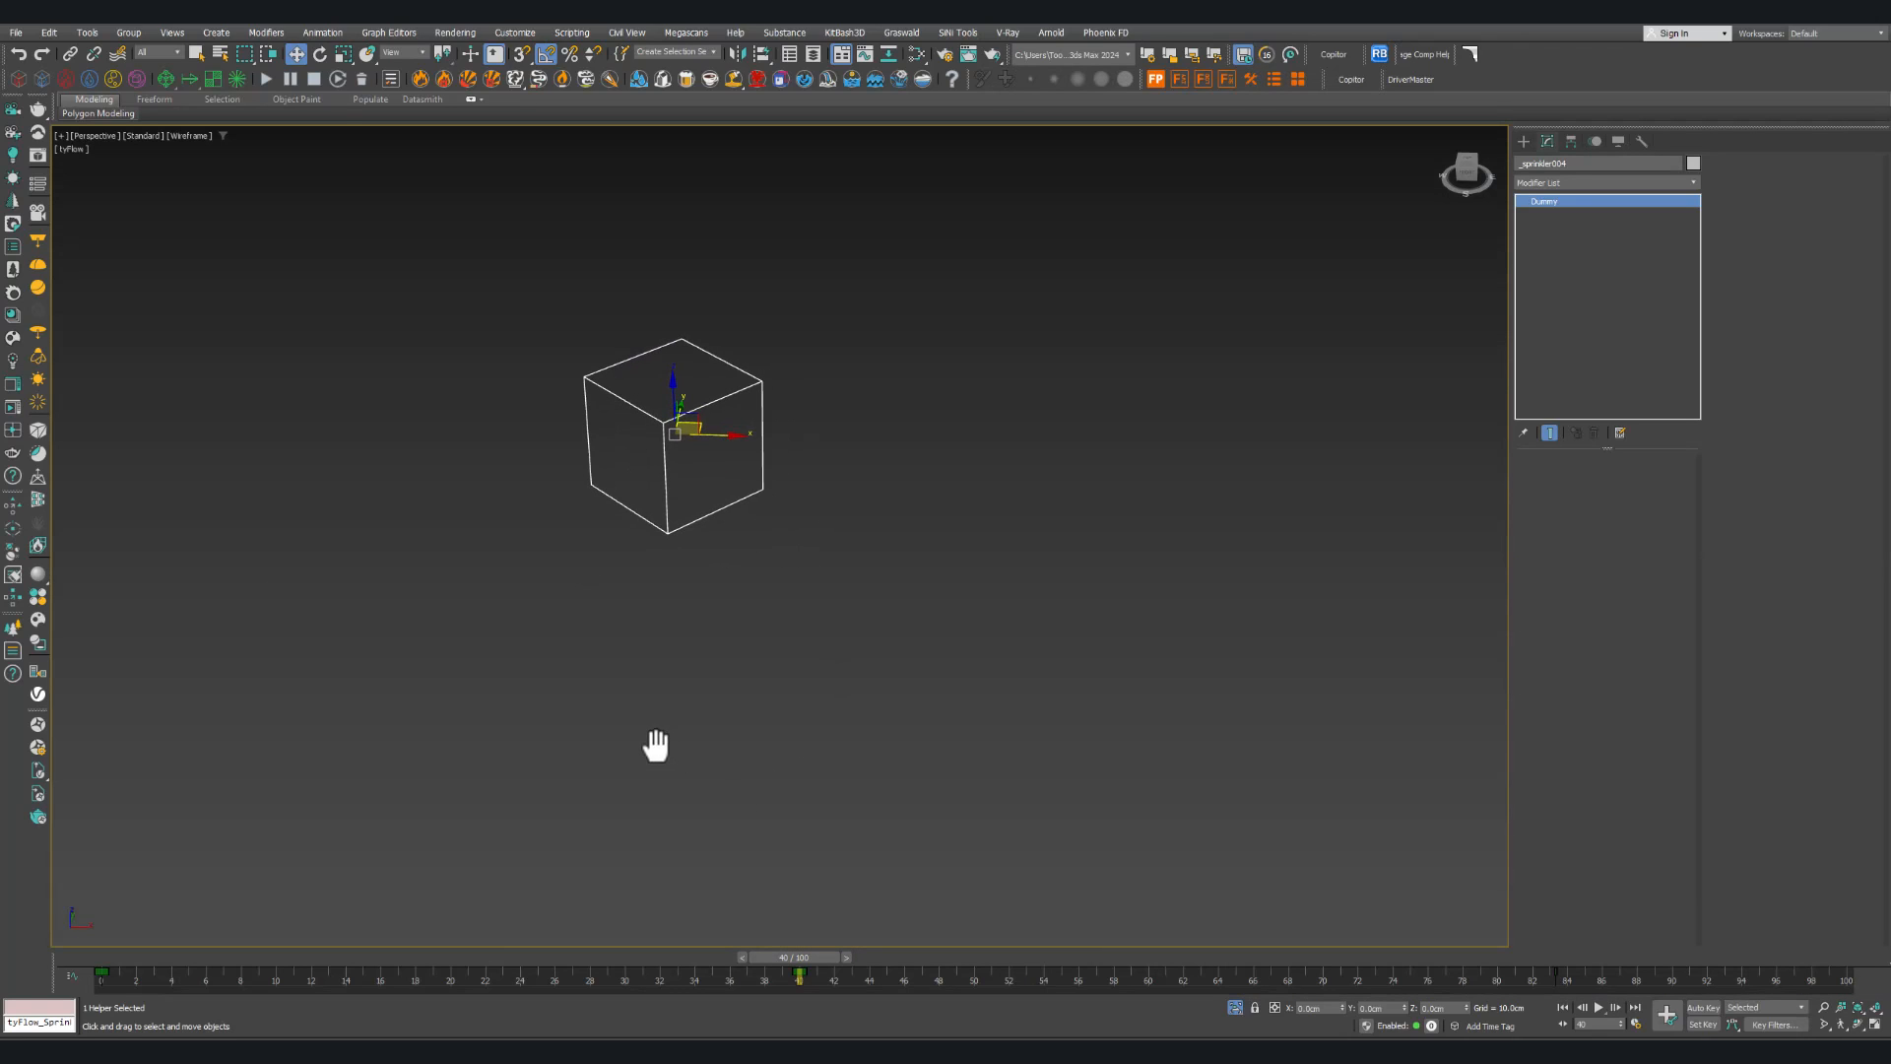
drag(794, 953, 1747, 926)
ctrl+alt+right_drag(1775, 985, 1659, 979)
drag(990, 956, 1764, 962)
key(/)
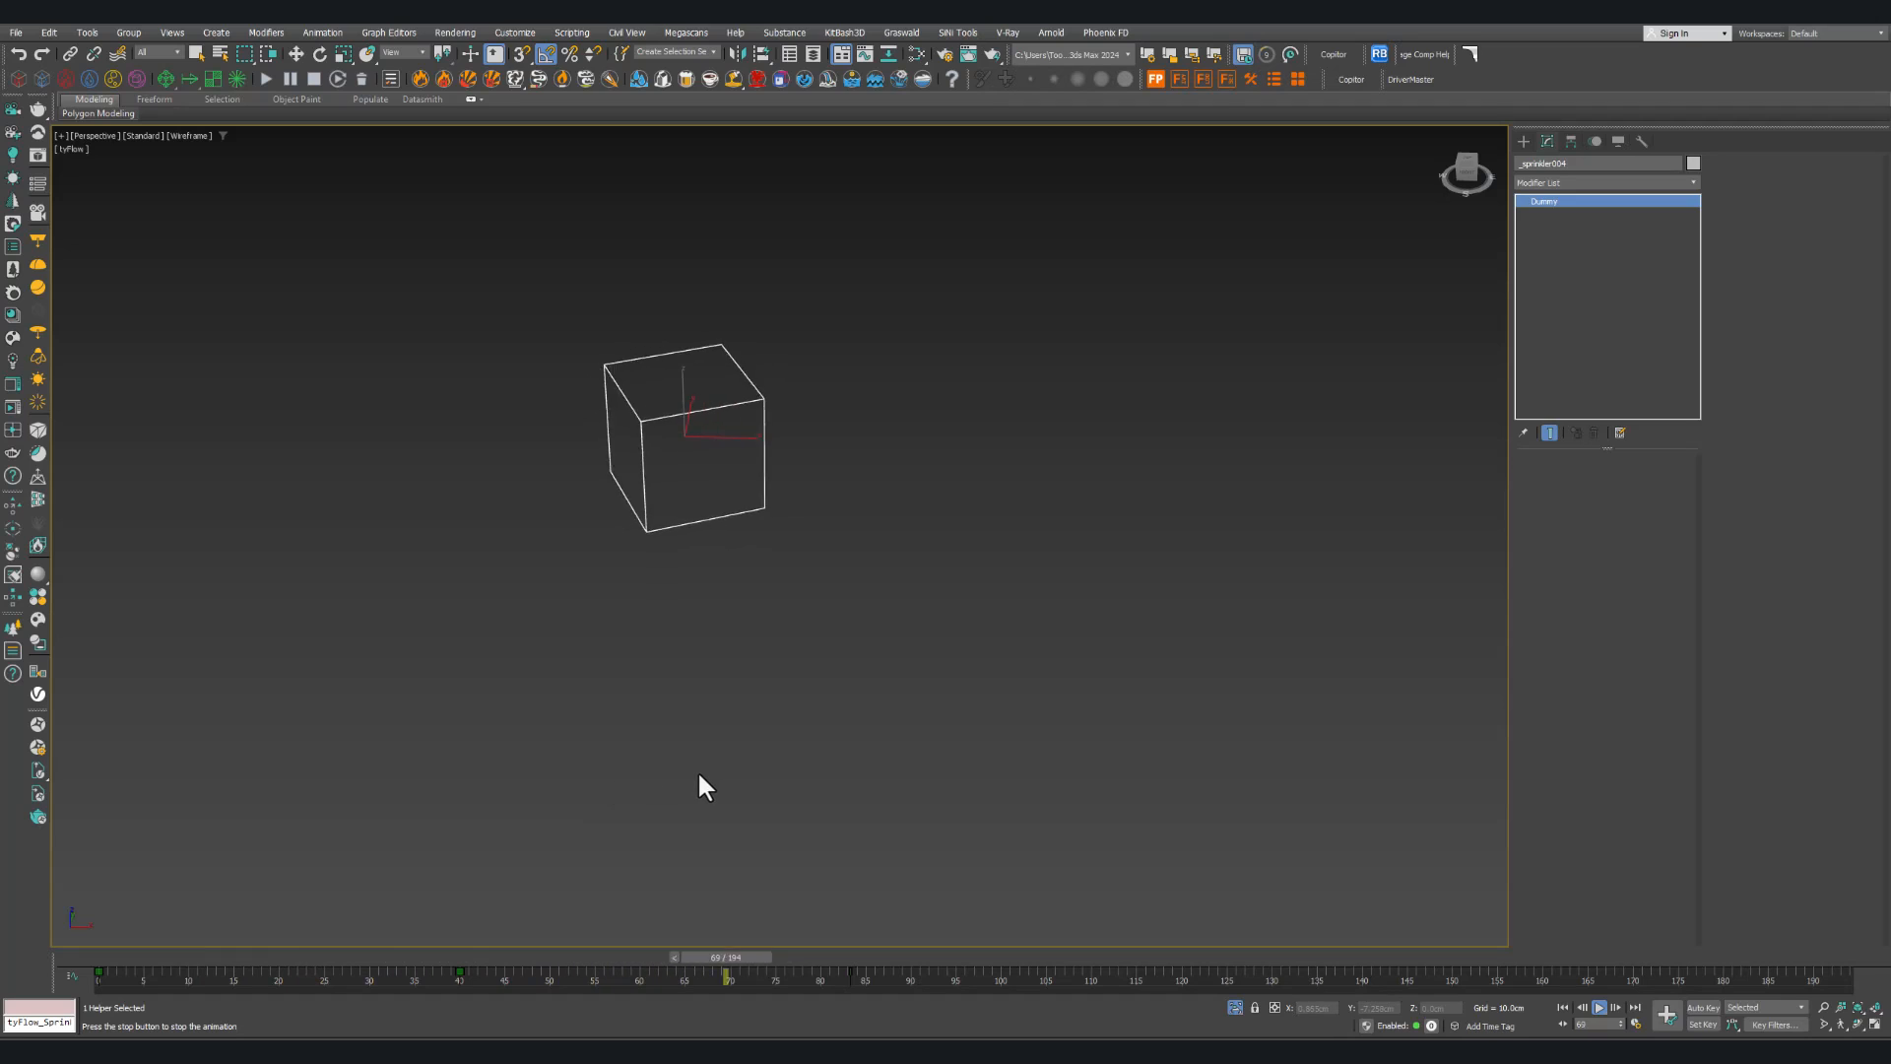
key(/)
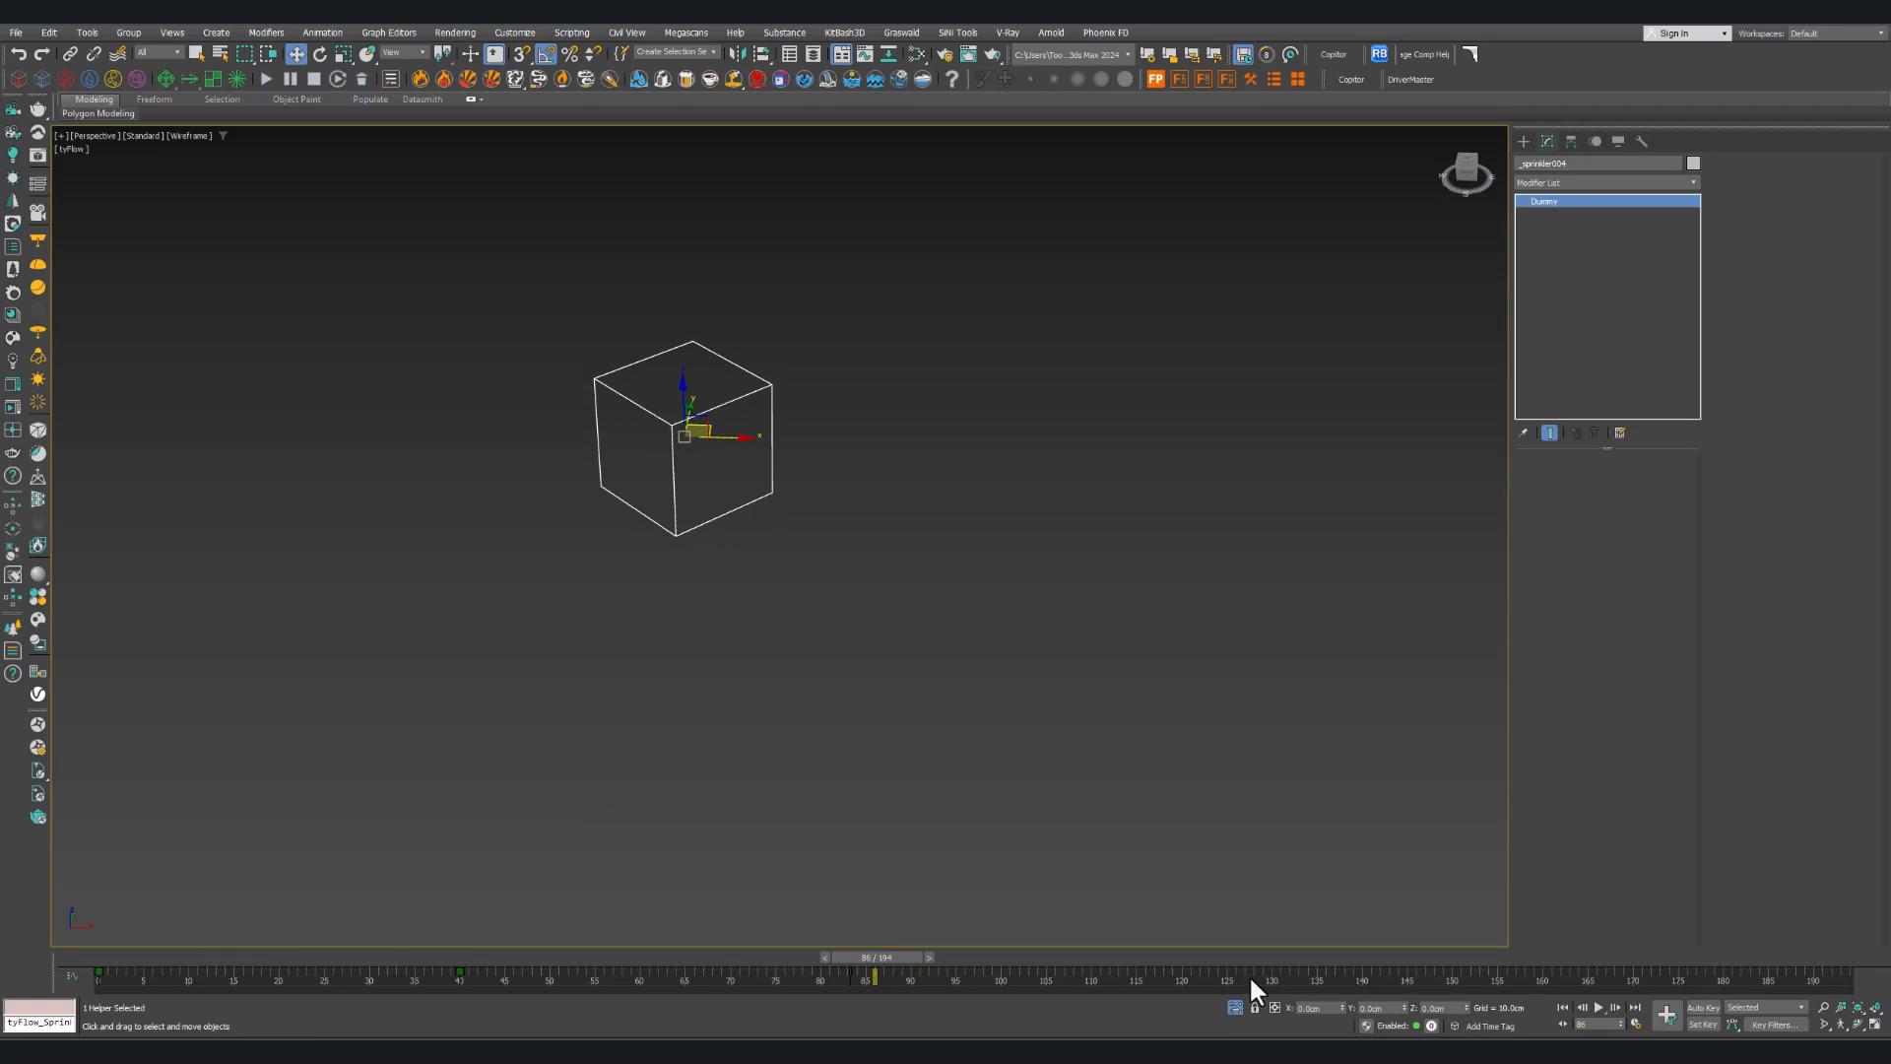
ctrl+alt+right_drag(1083, 981, 1759, 977)
Step: Exit isolation to show the whole sprinkler scene, return to frame 0 and clear the selection
click(953, 629)
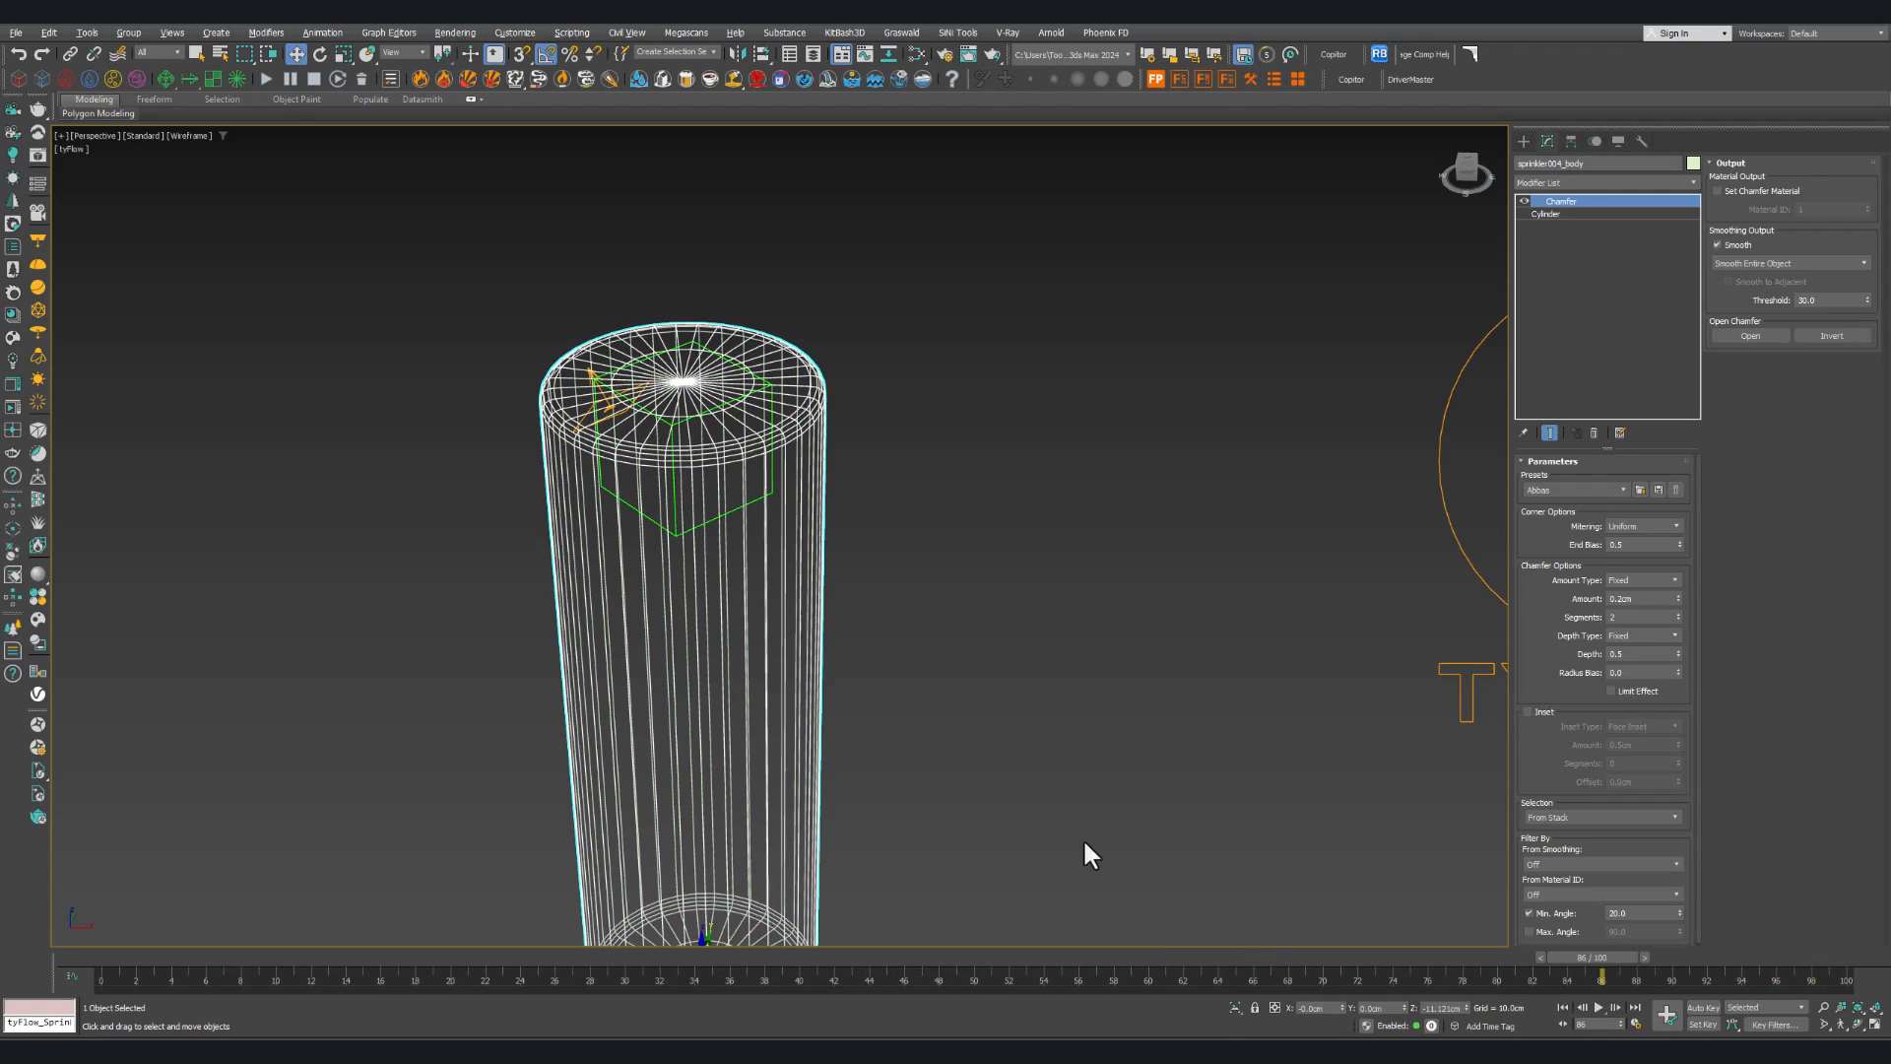
scroll(1083, 837, down, 8)
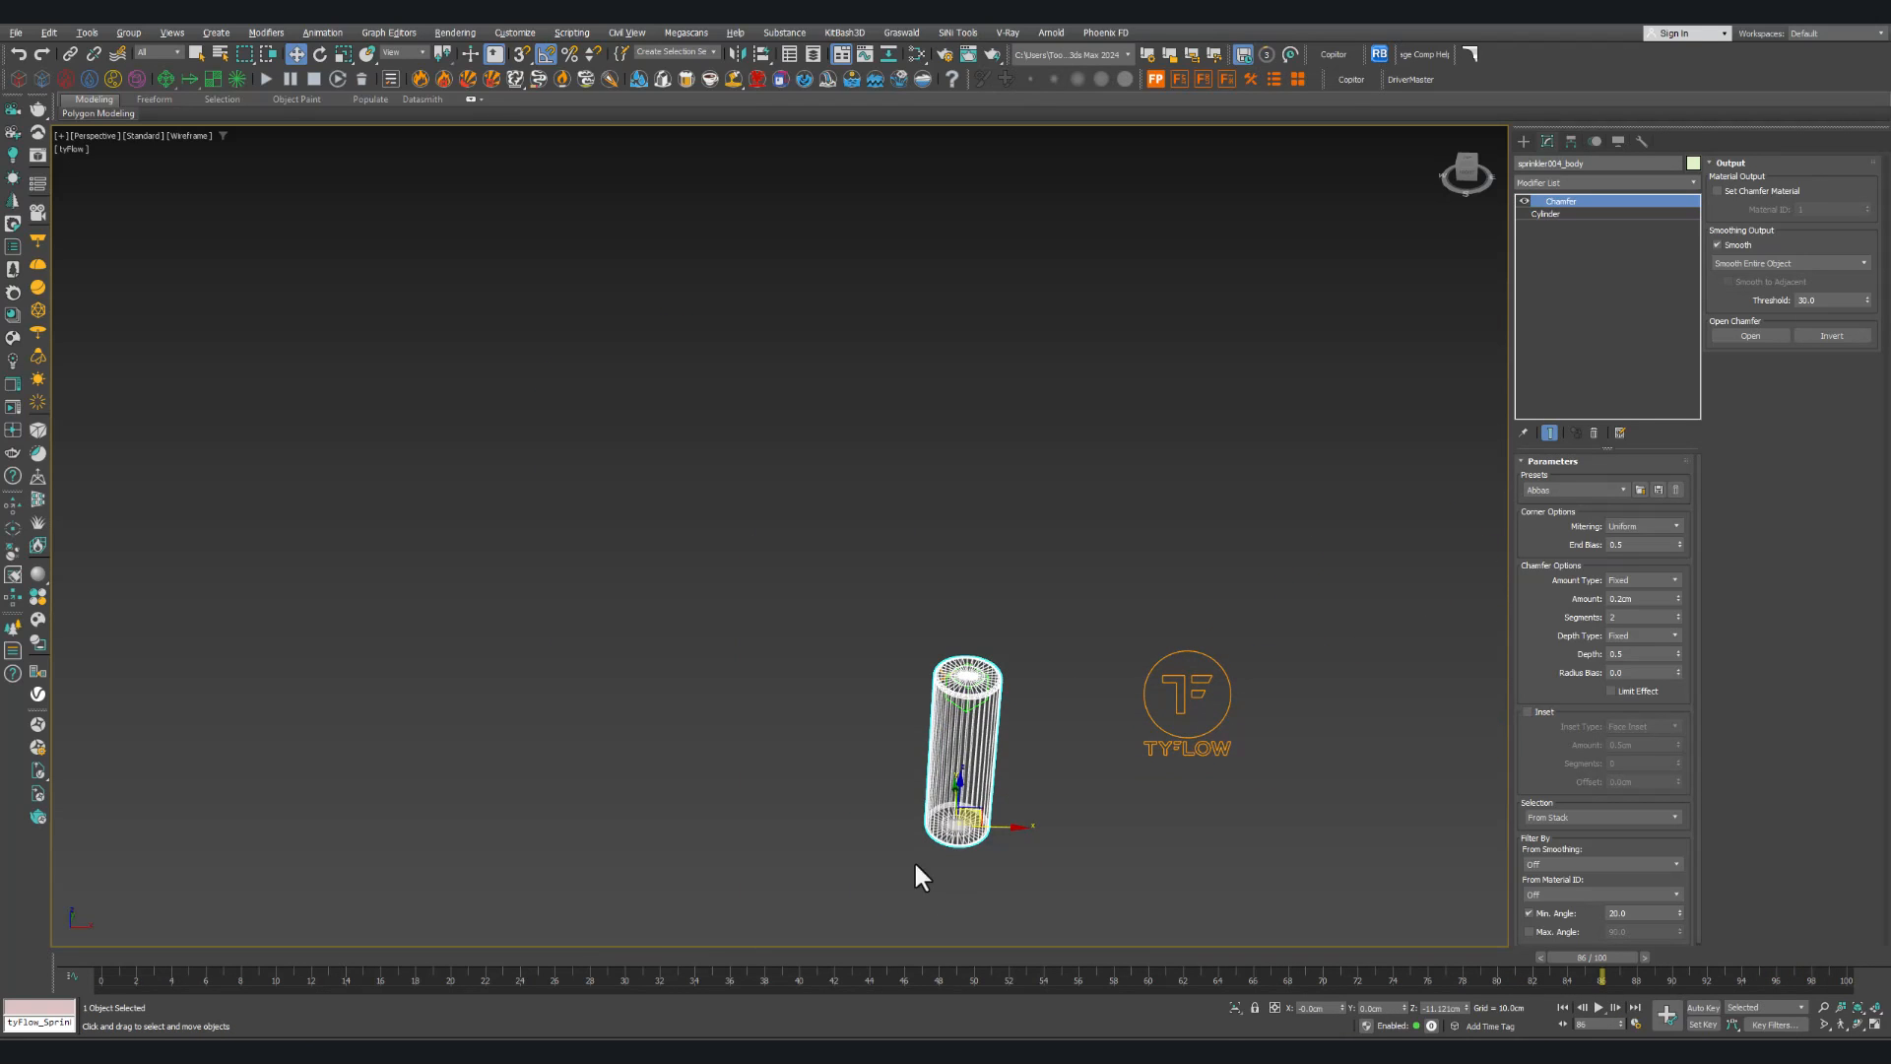
middle_drag(914, 878, 774, 834)
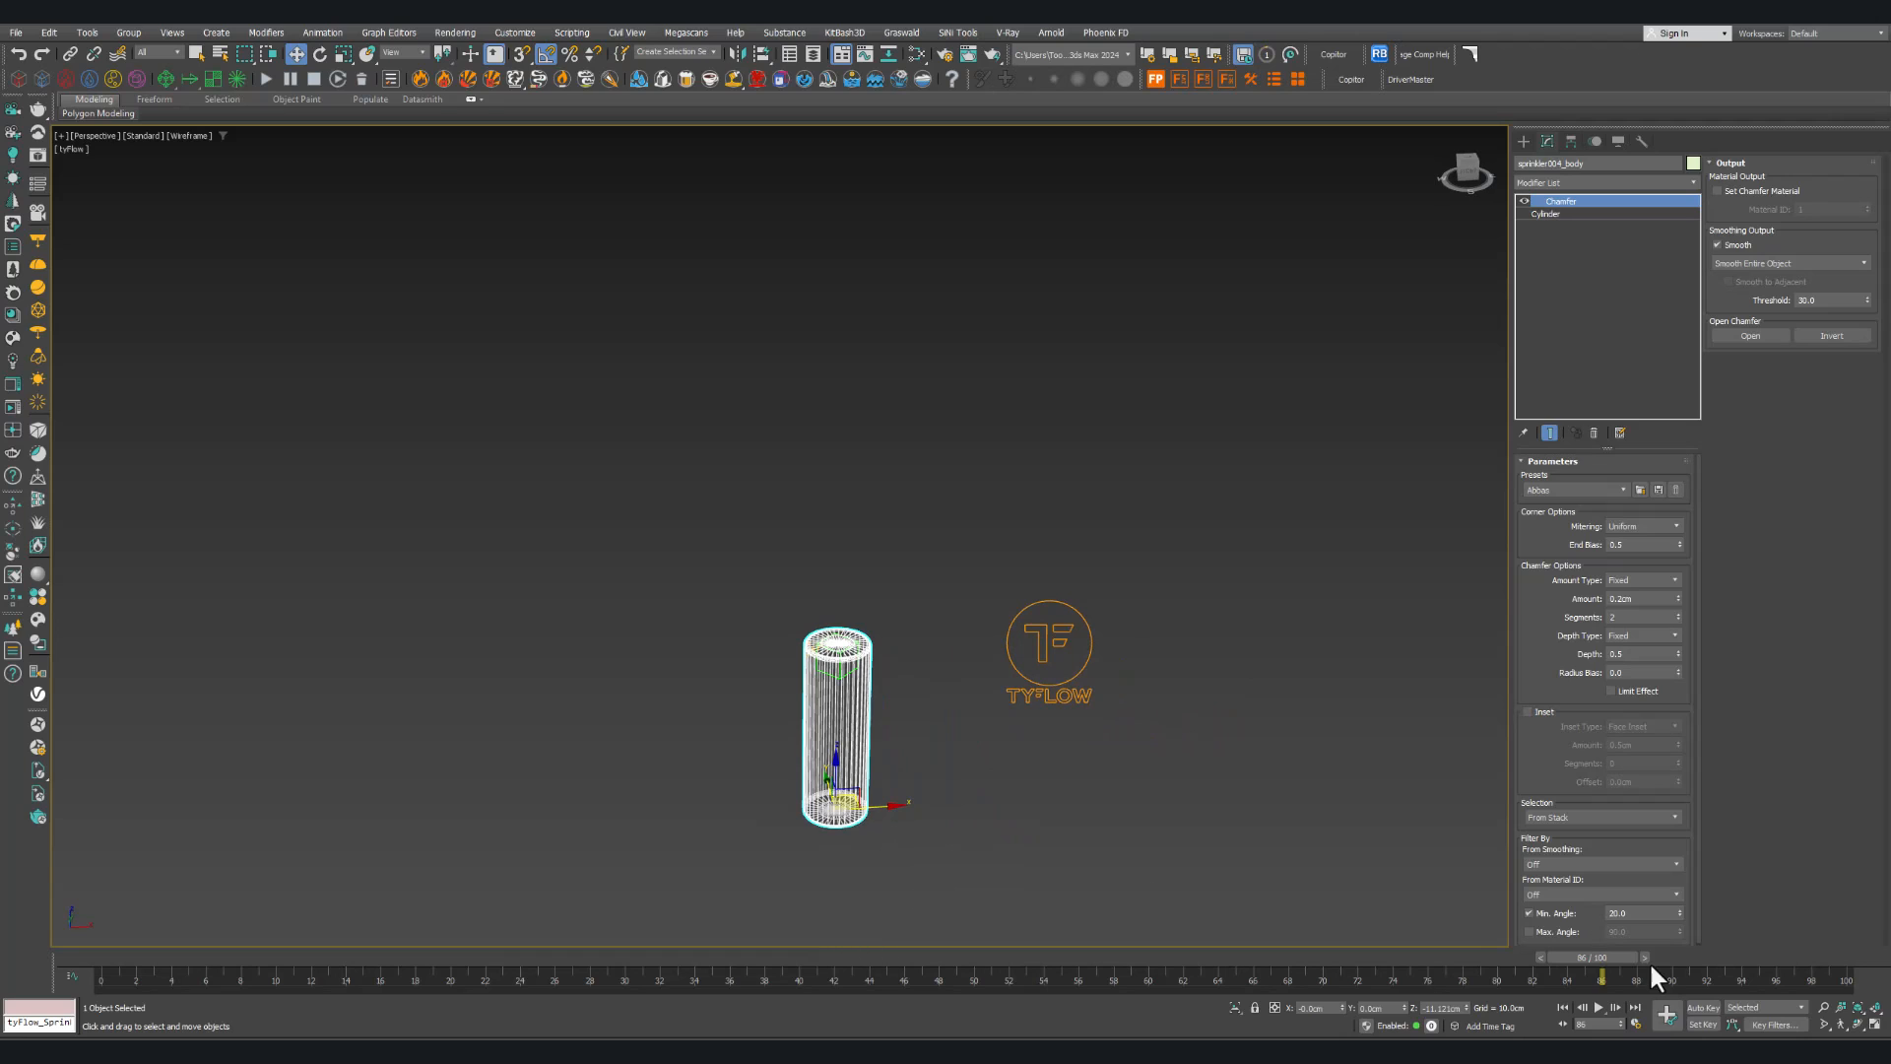
drag(1594, 957, 89, 958)
middle_drag(646, 861, 624, 831)
click(953, 749)
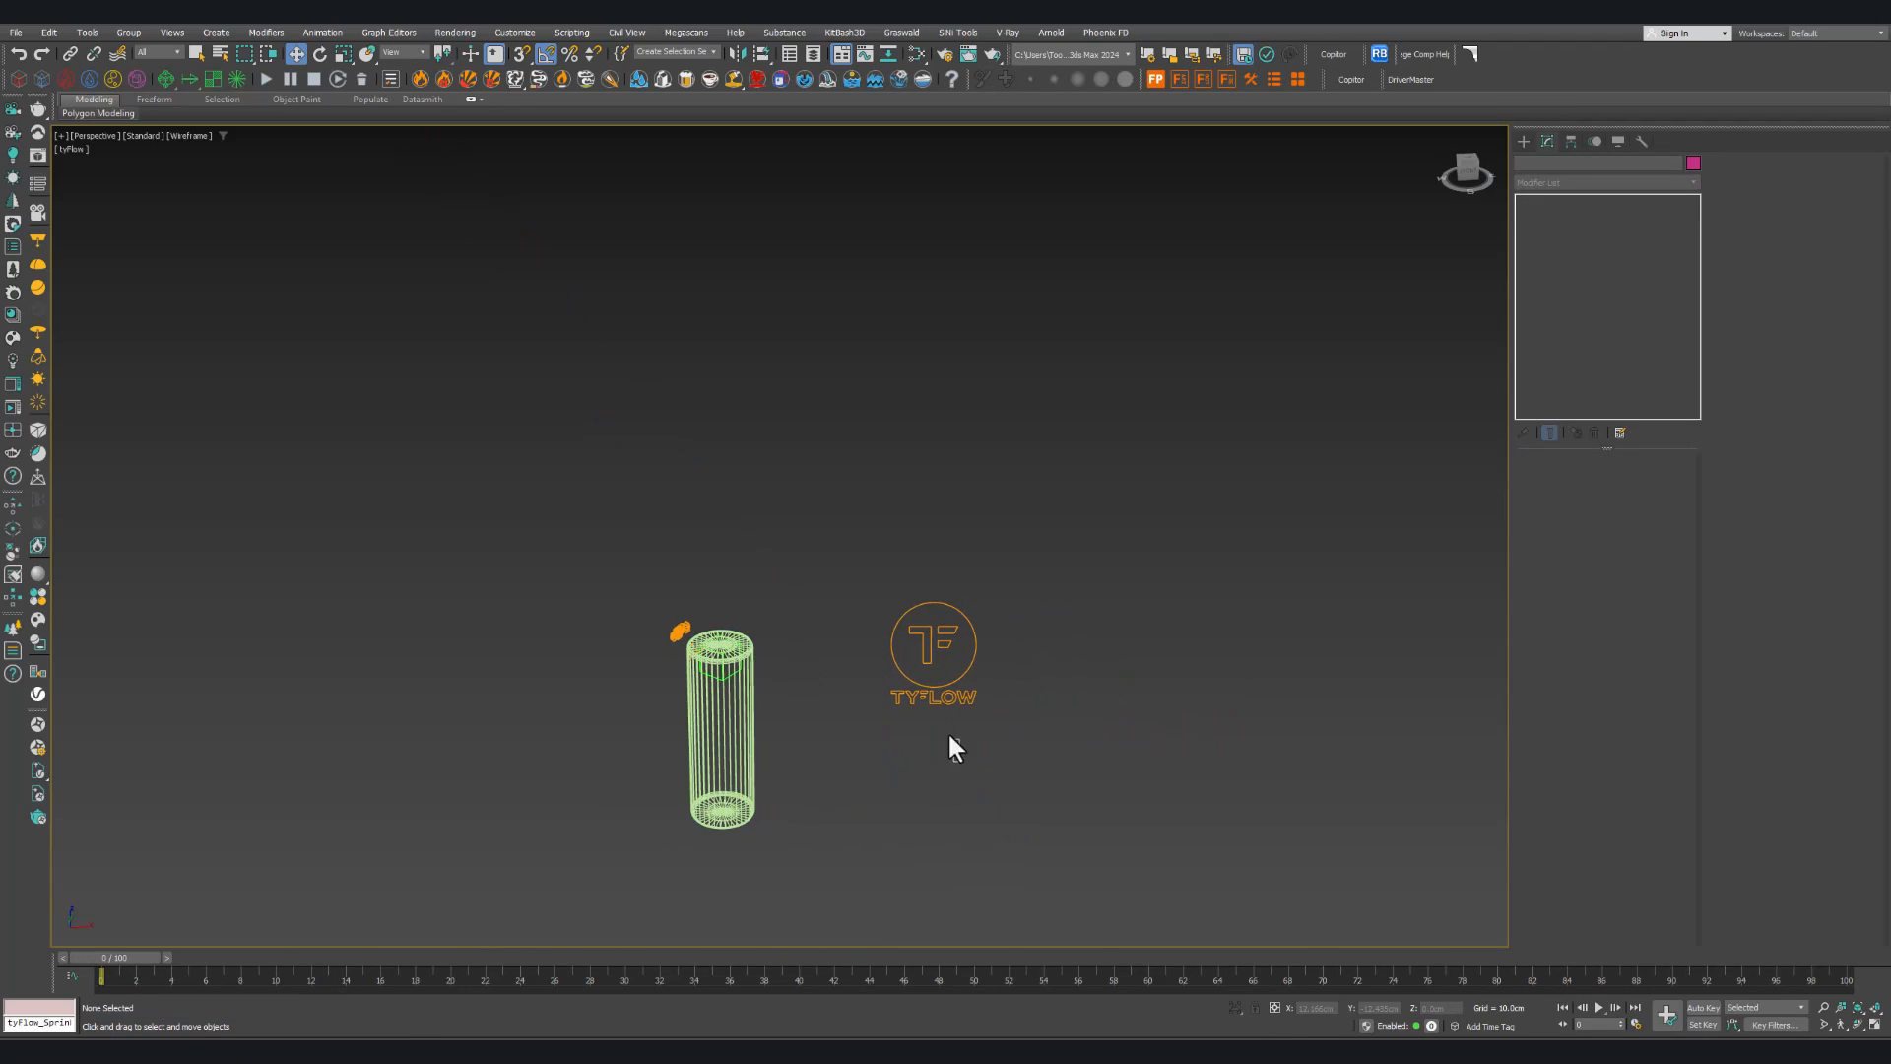
Step: Select the tyFlow object, view its events in the tyFlow editor, and close the editor and deselect
click(941, 694)
click(1638, 494)
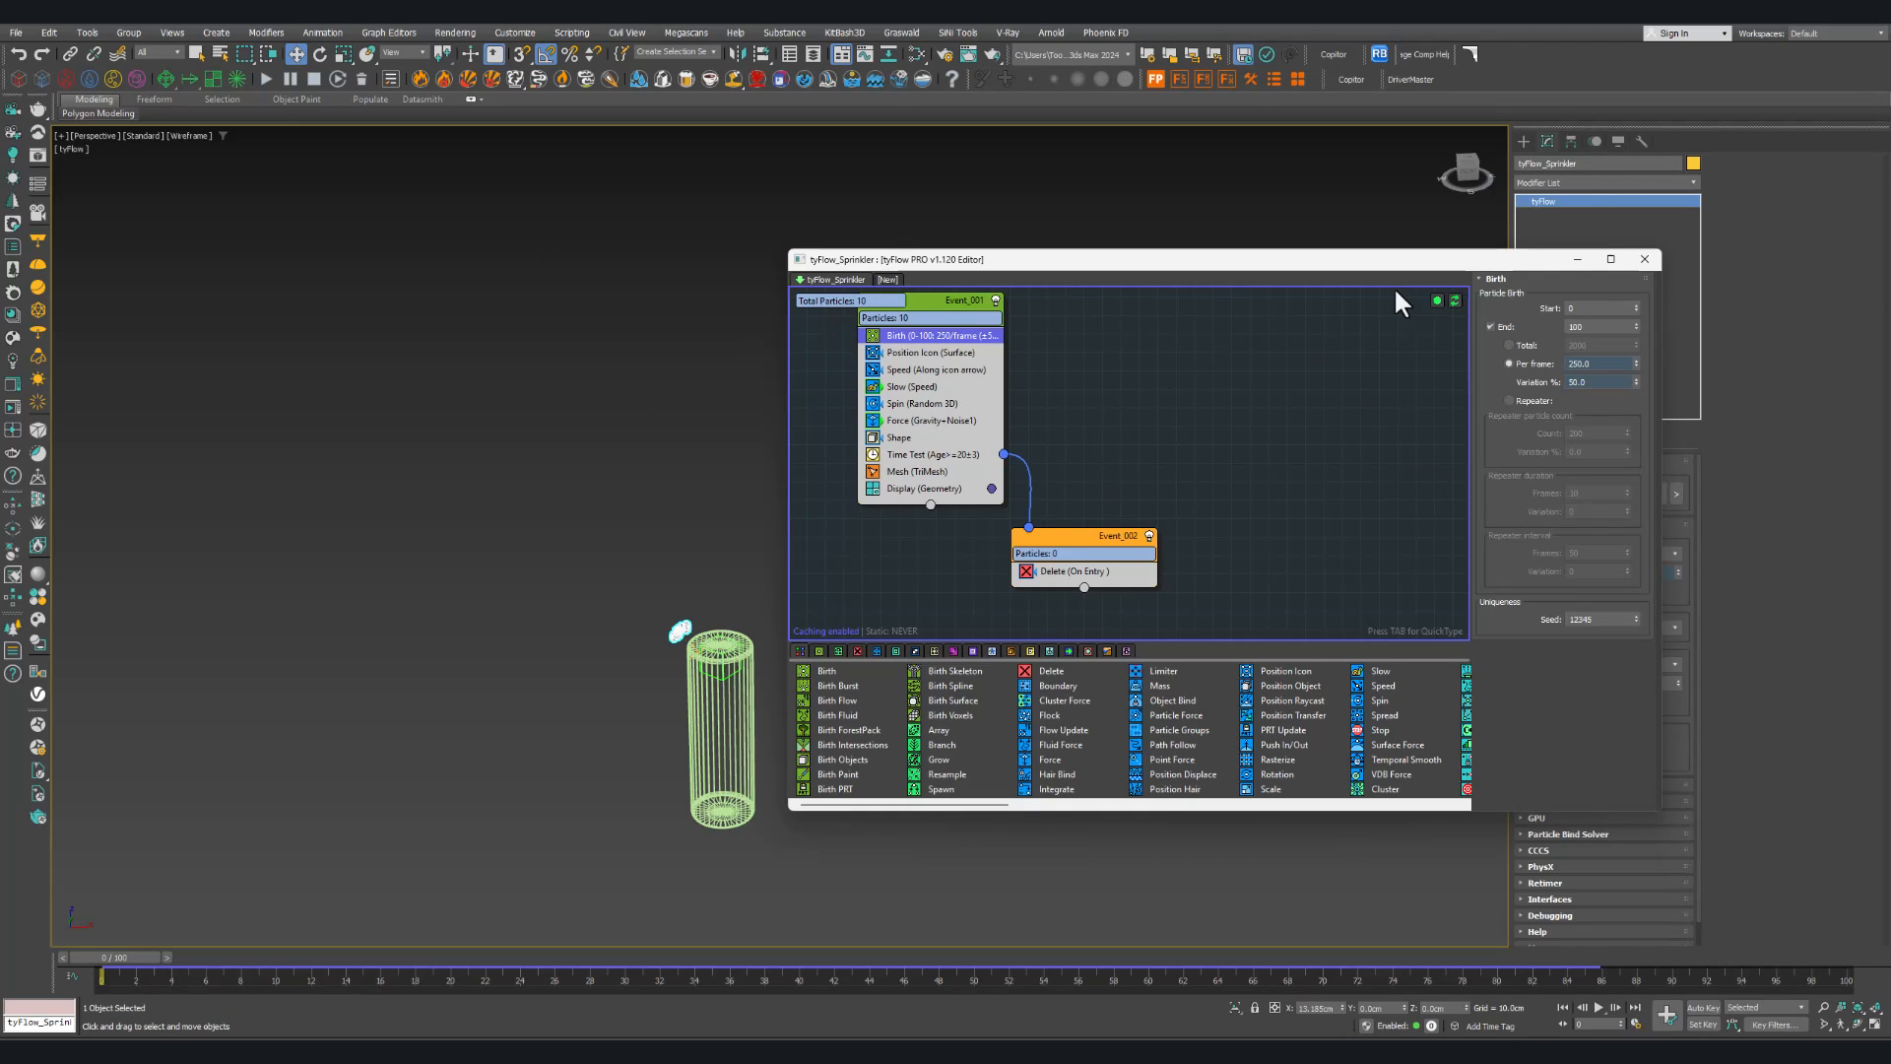
click(1644, 259)
click(893, 849)
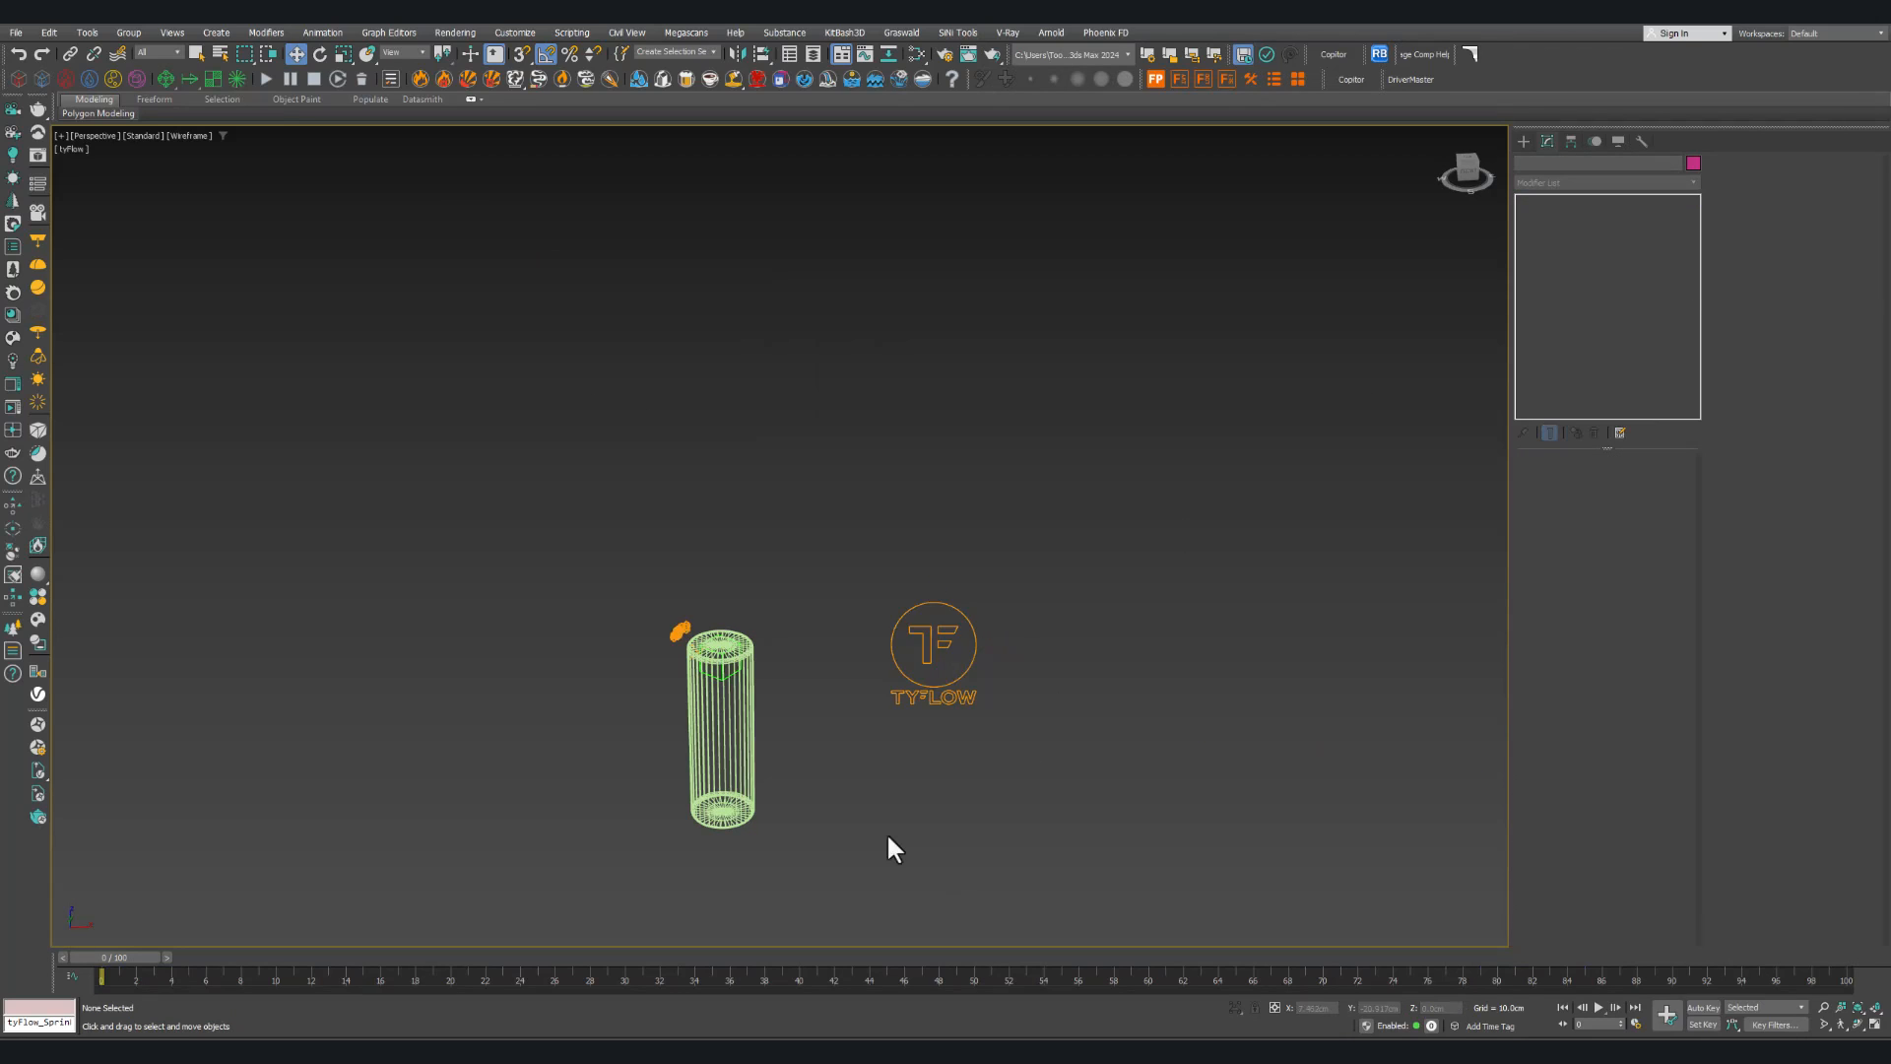
Step: Select the dummy inside the sprinkler's upper end and examine its placement at frame 0
scroll(742, 738, up, 10)
click(703, 805)
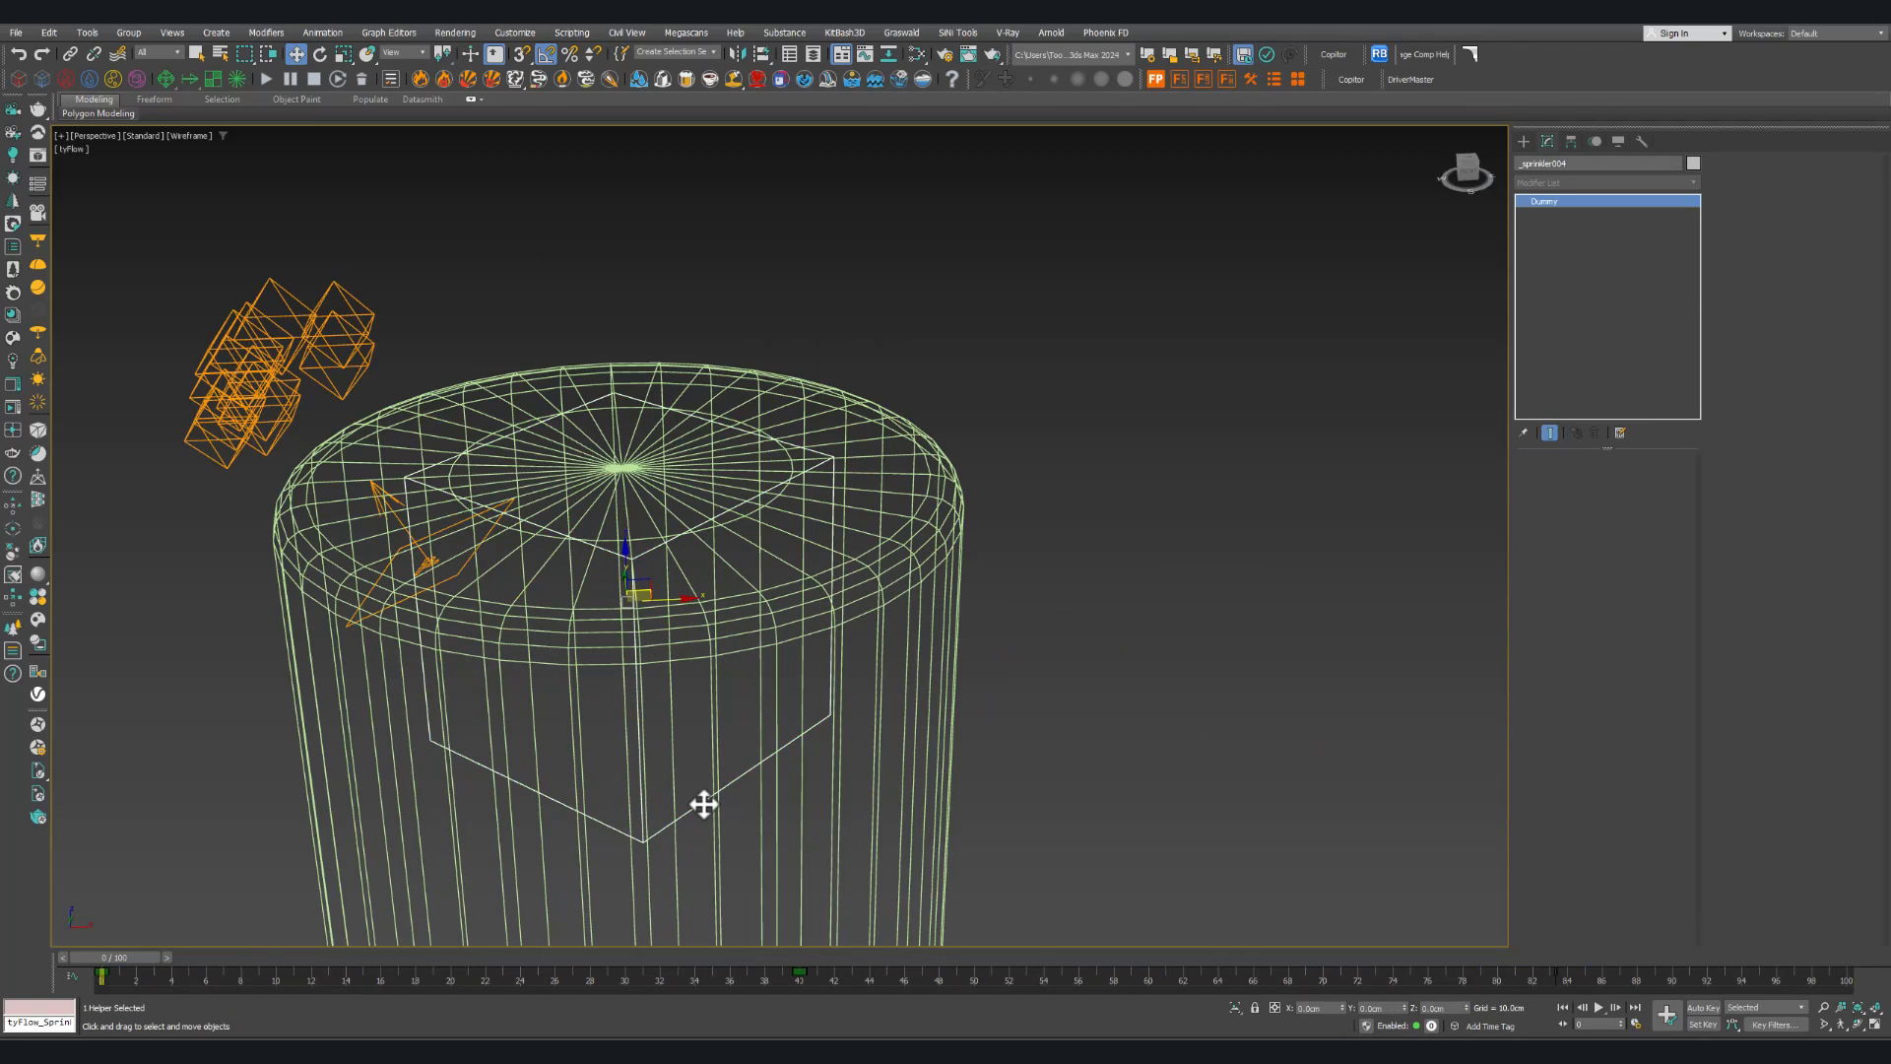
alt+middle_drag(703, 805, 651, 587)
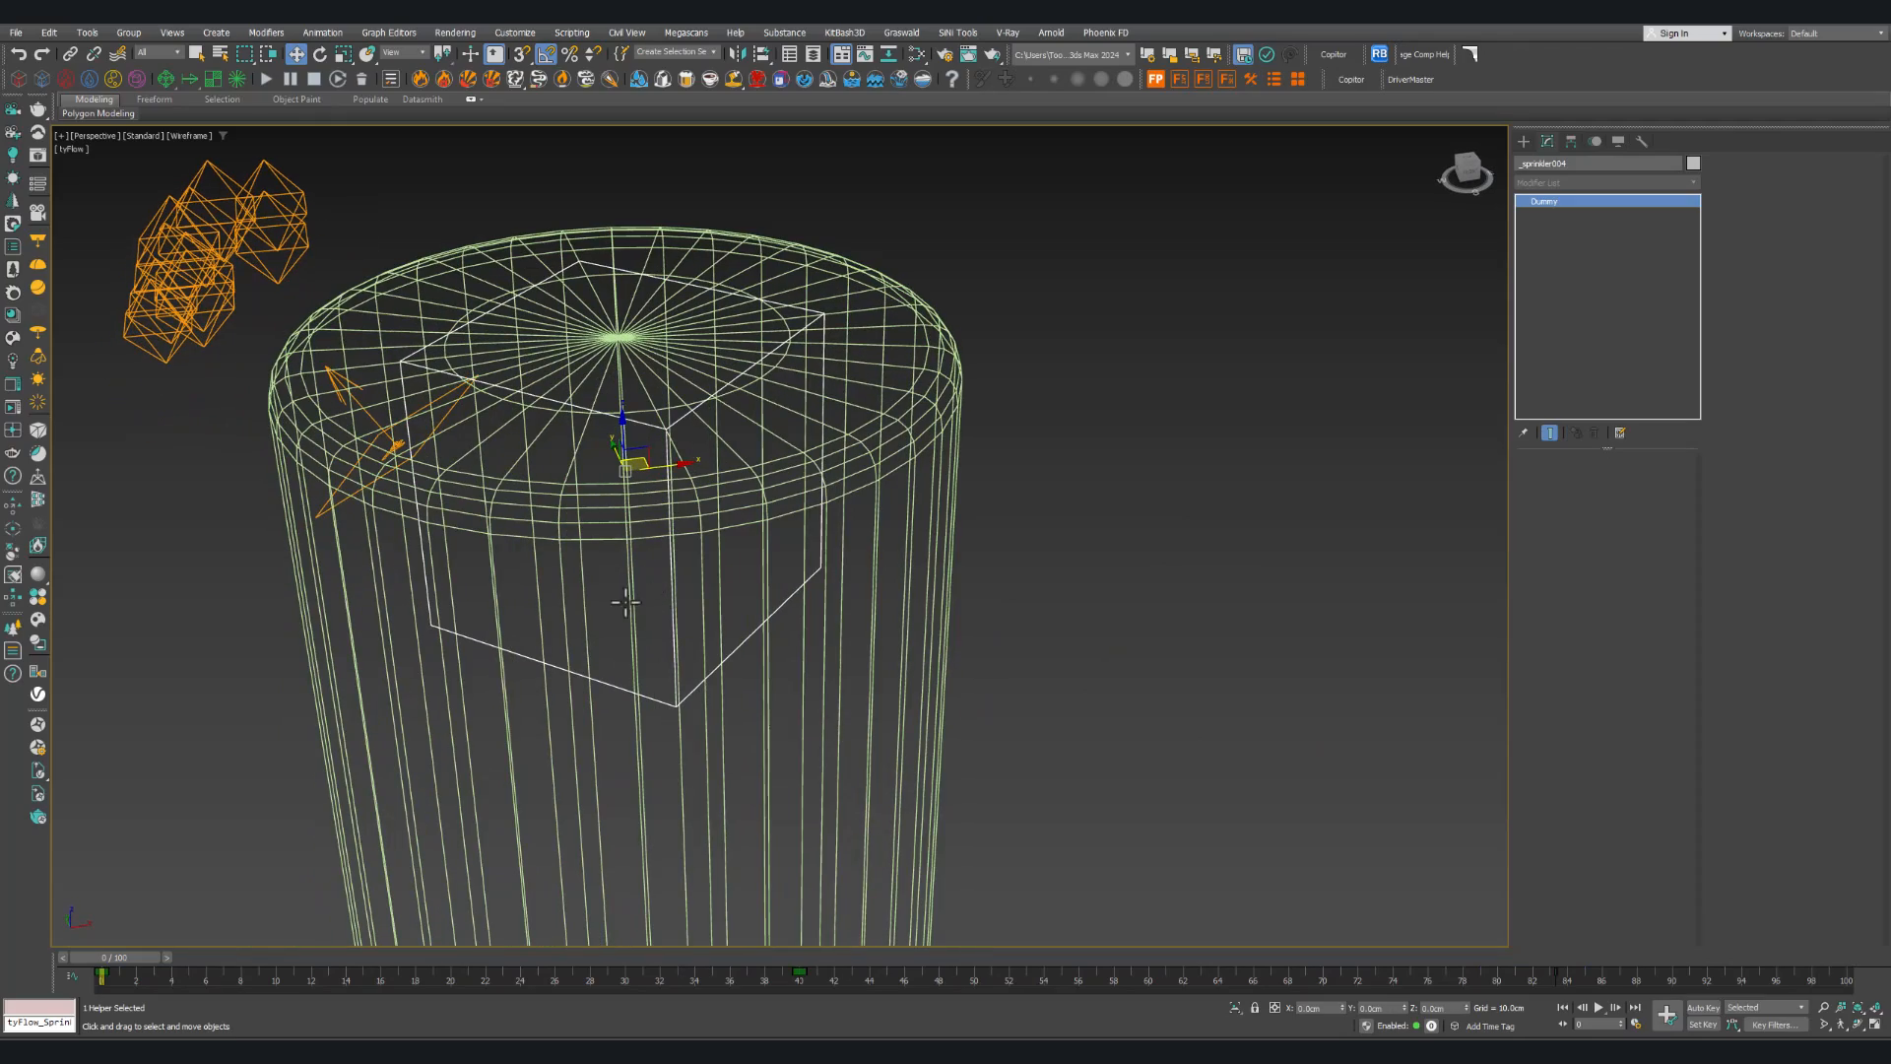
drag(109, 955, 57, 966)
key(w)
Step: Select the sprinkler body, dummy and tyIcon together, isolate them and clear the selection
scroll(628, 611, down, 5)
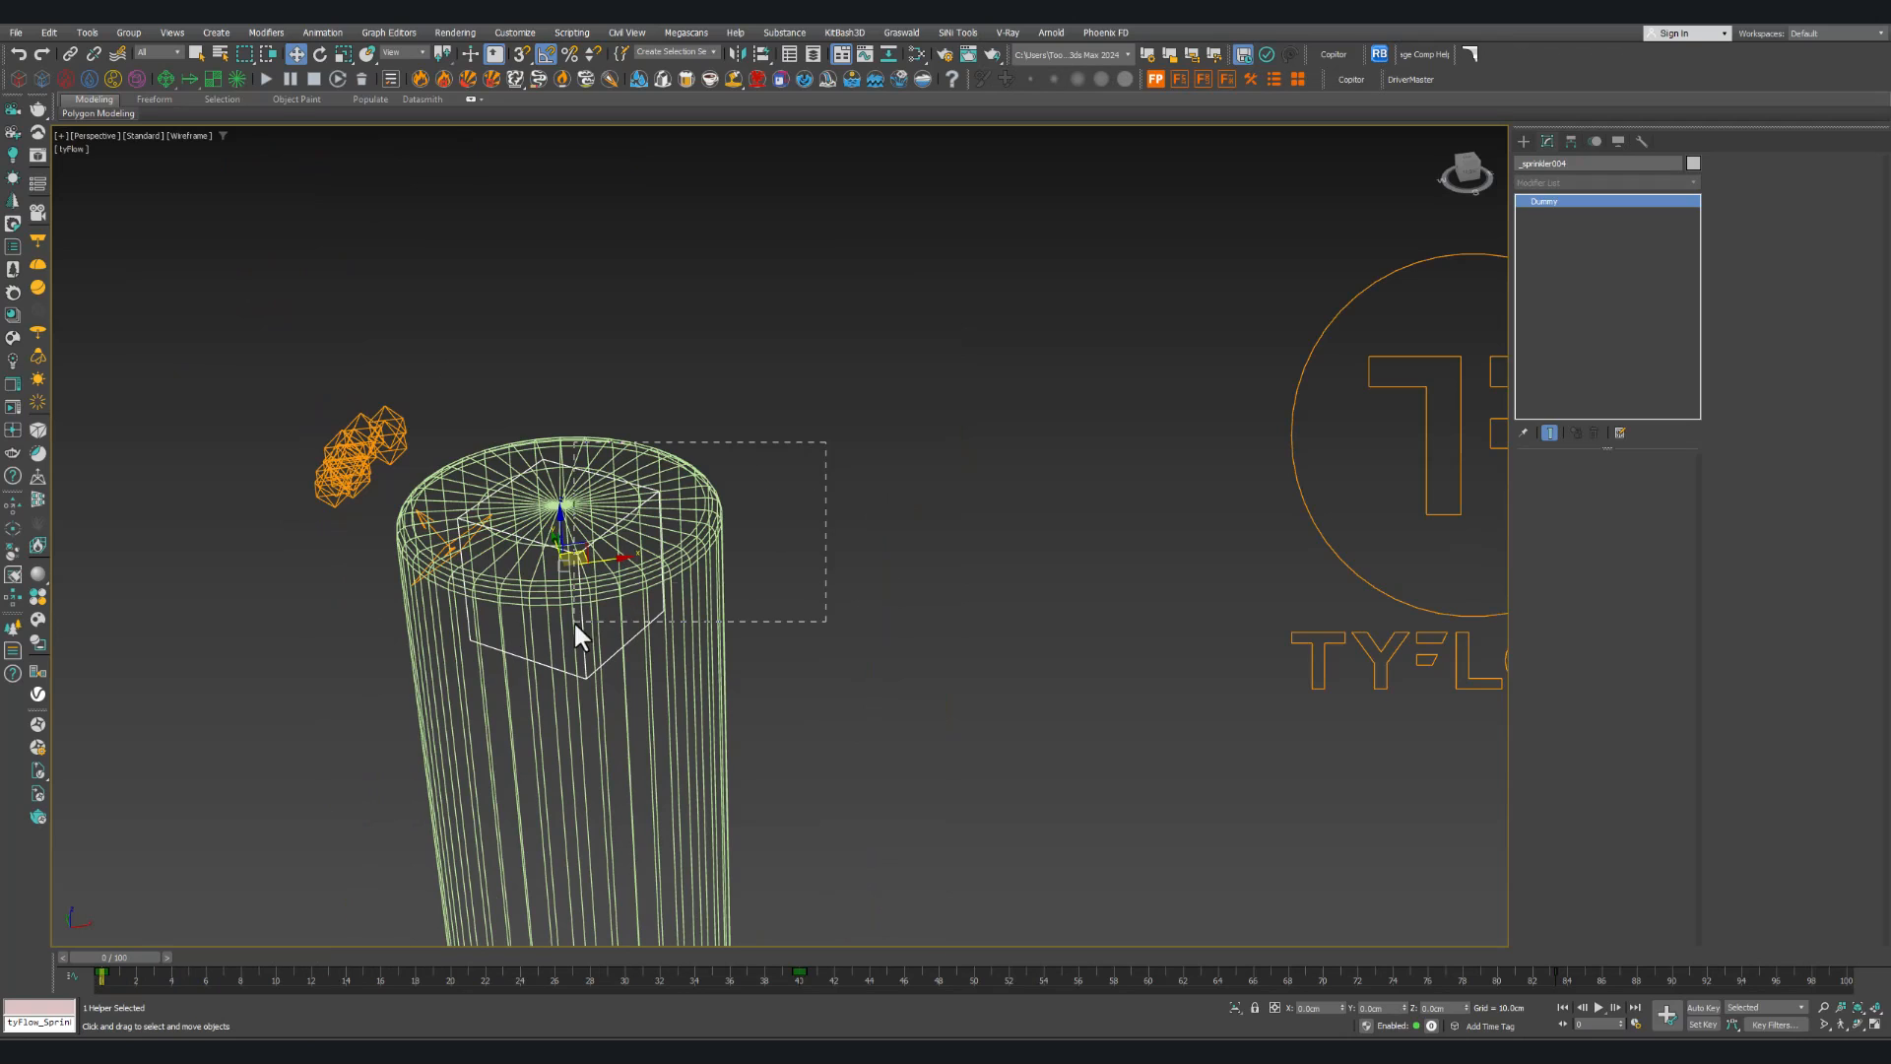
drag(574, 622, 447, 648)
key(alt+q)
middle_drag(639, 680, 587, 639)
click(684, 618)
click(616, 610)
click(857, 635)
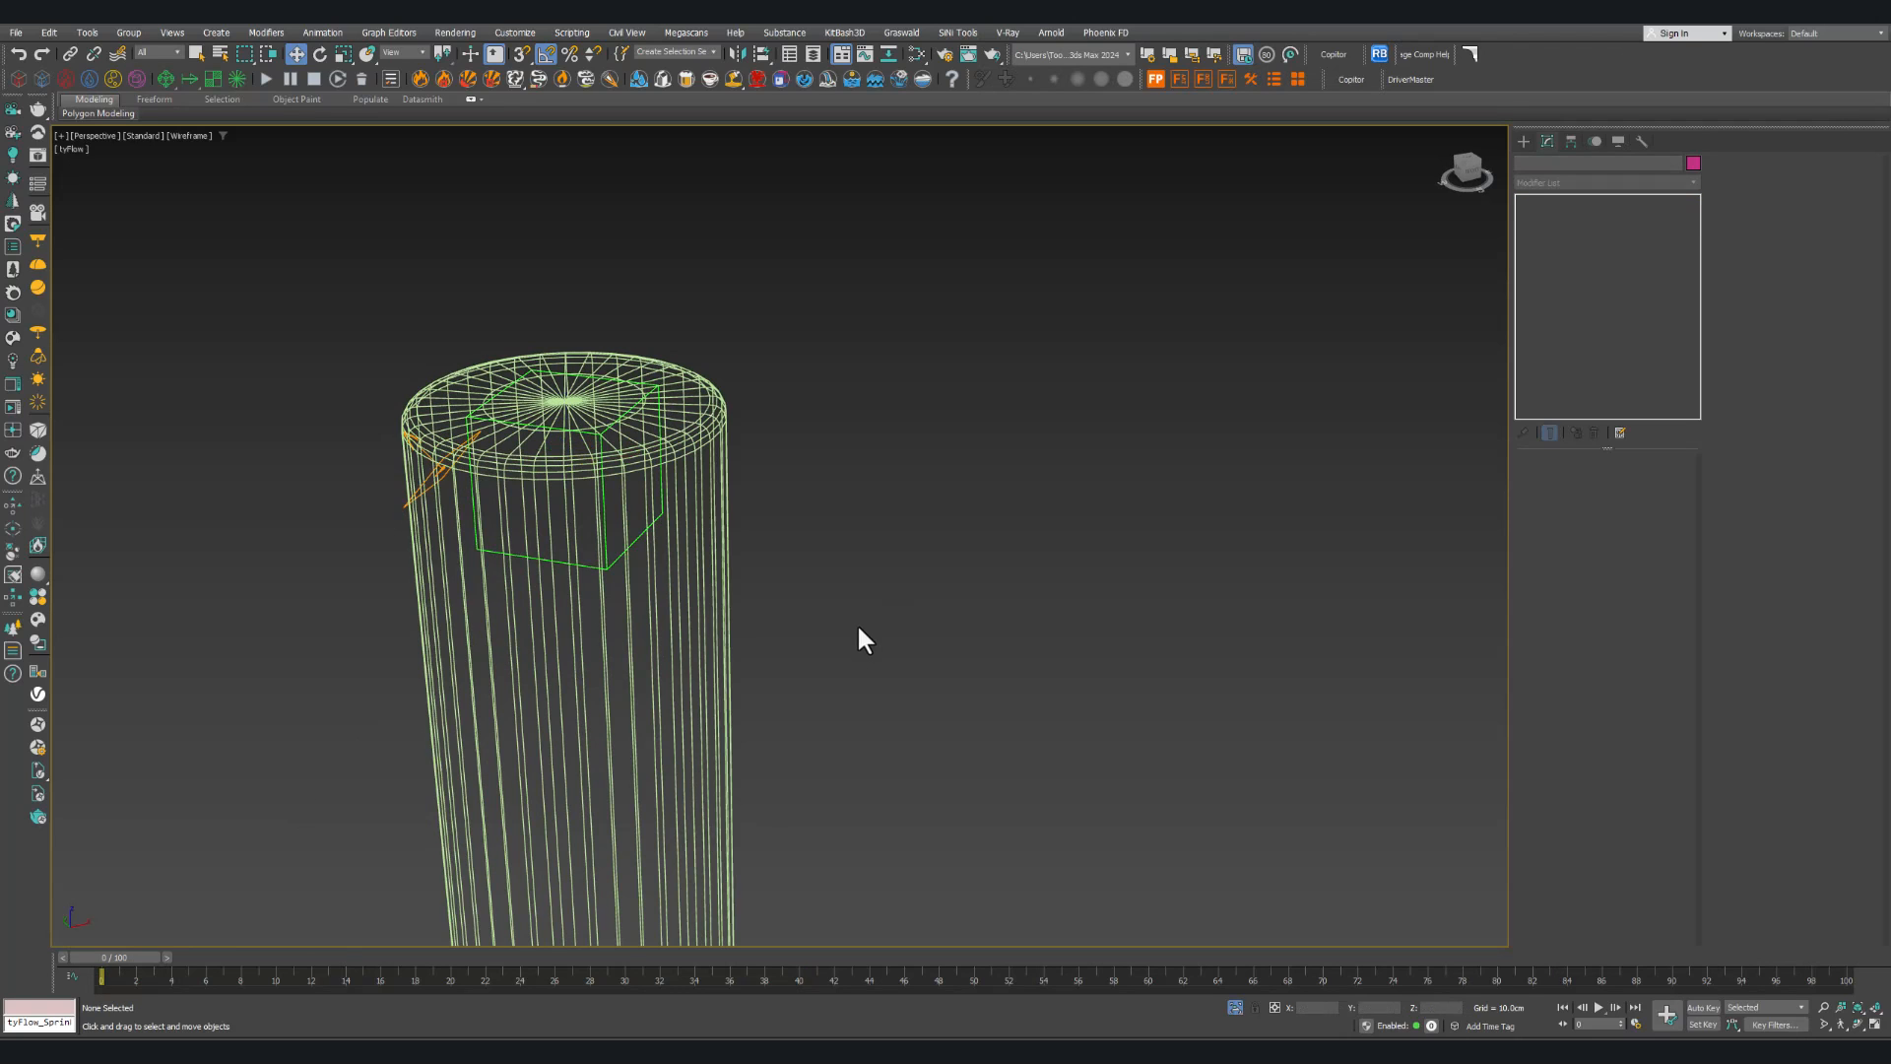
Step: Select the tyIcon on the sprinkler's upper side and examine its rectangle dimensions and orientation from several angles
click(611, 733)
alt+middle_drag(611, 734, 578, 709)
click(411, 605)
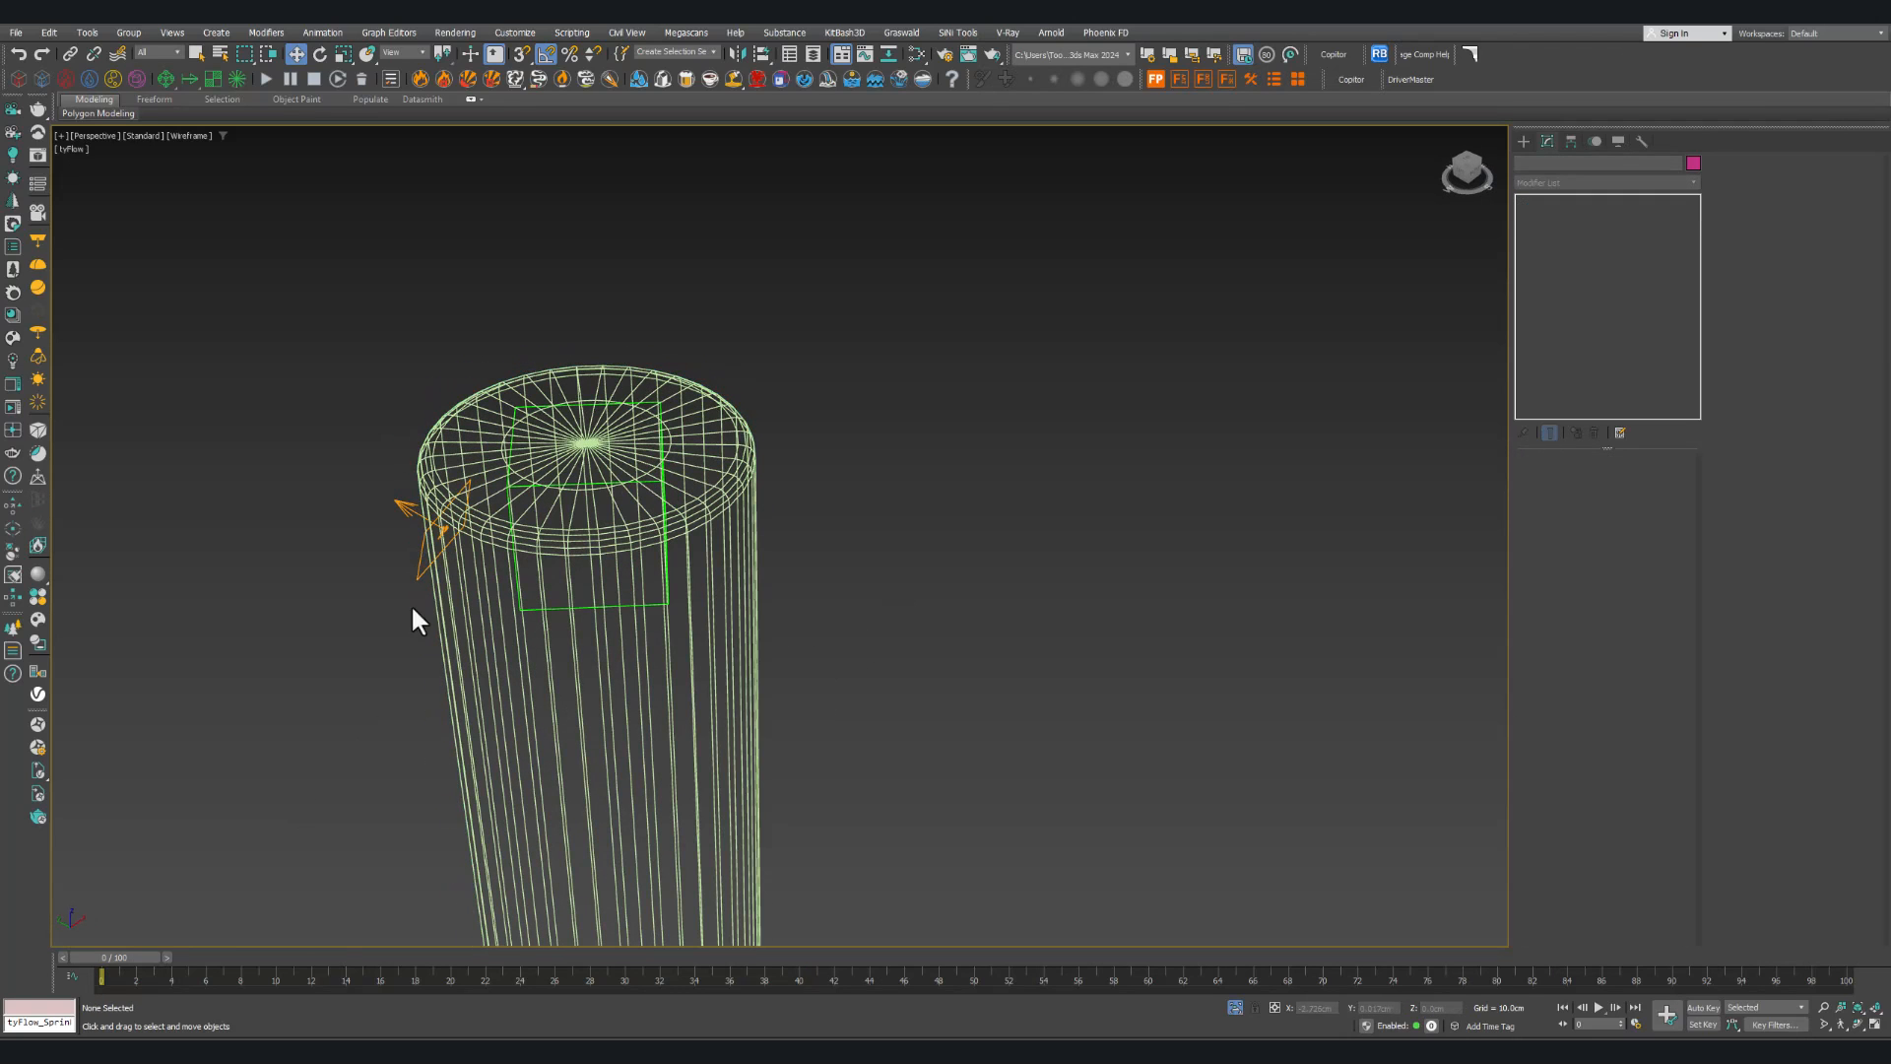
click(421, 566)
mouse_move(418, 571)
alt+middle_down()
mouse_move(504, 547)
mouse_move(422, 548)
mouse_move(385, 578)
alt+middle_up()
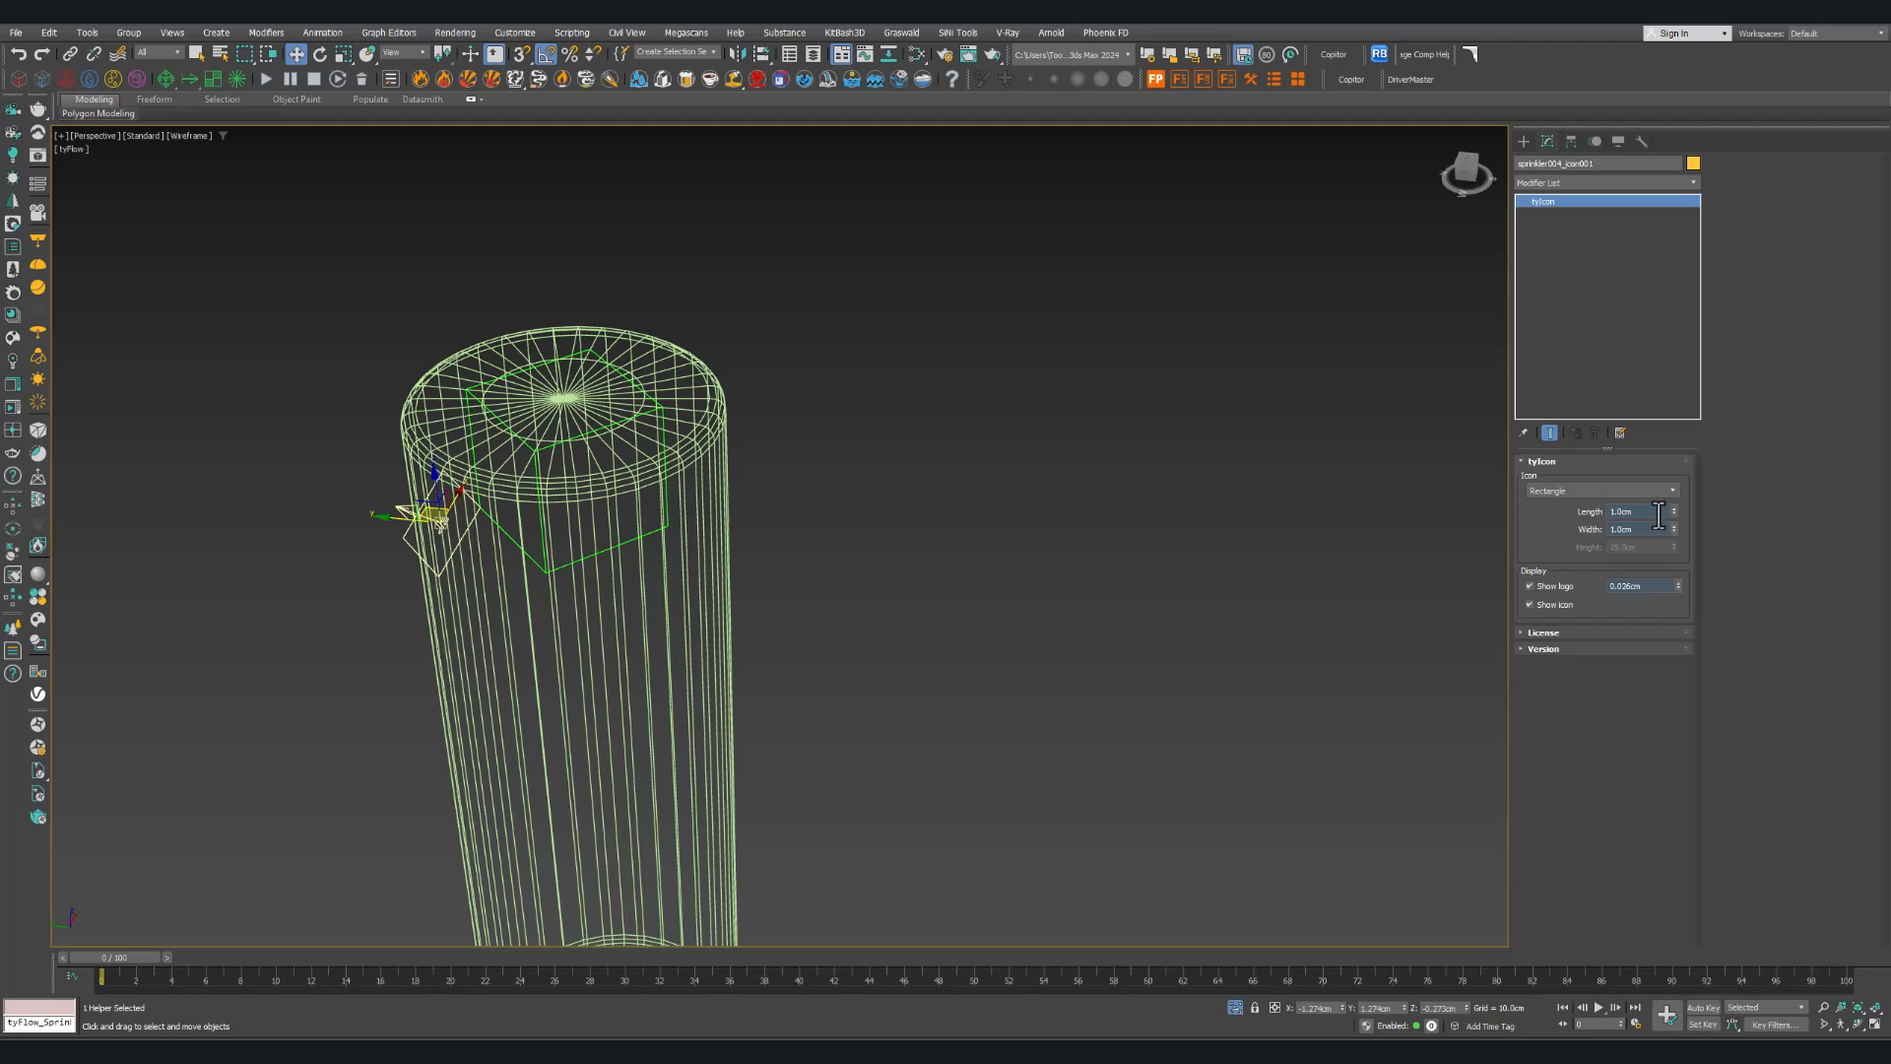
alt+middle_drag(735, 519, 886, 540)
alt+middle_drag(459, 559, 396, 545)
scroll(413, 540, down, 4)
Step: Link the sprinkler body and tyIcon to the dummy as their parent and clear the selection
key(ctrl+a)
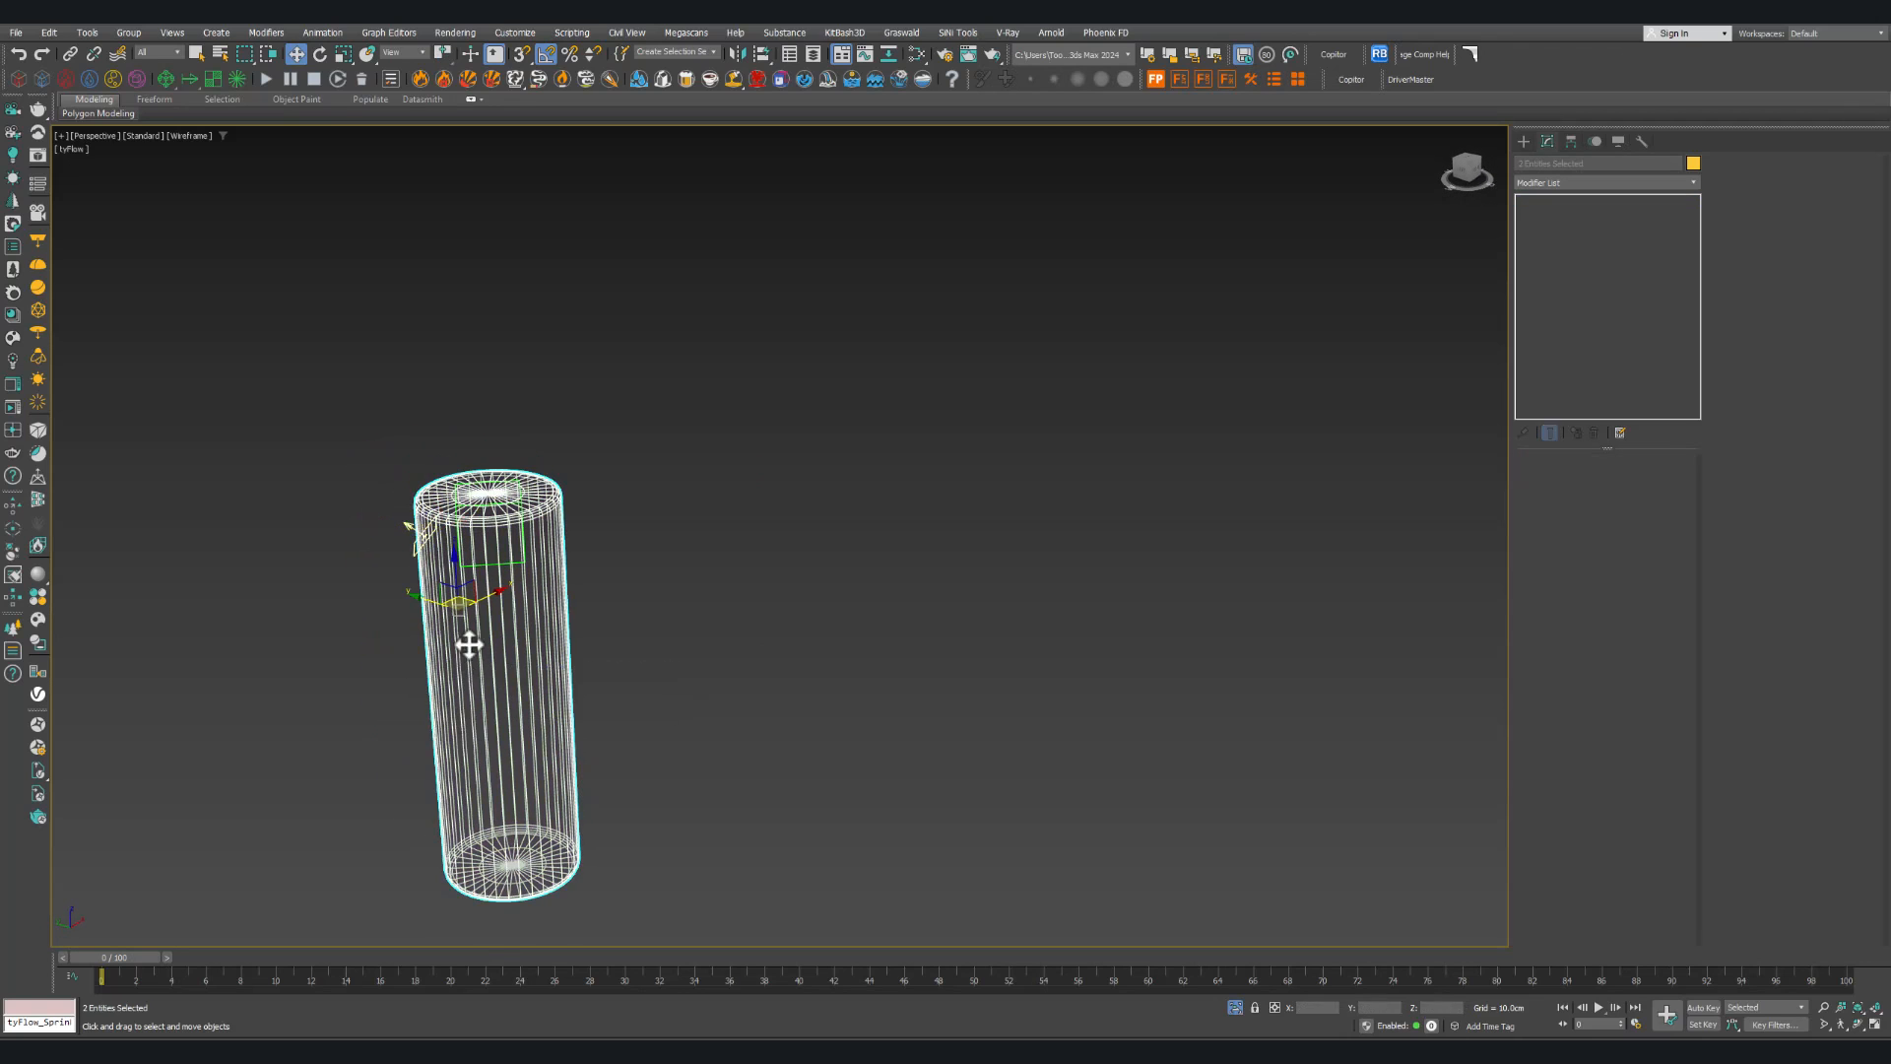
click(71, 54)
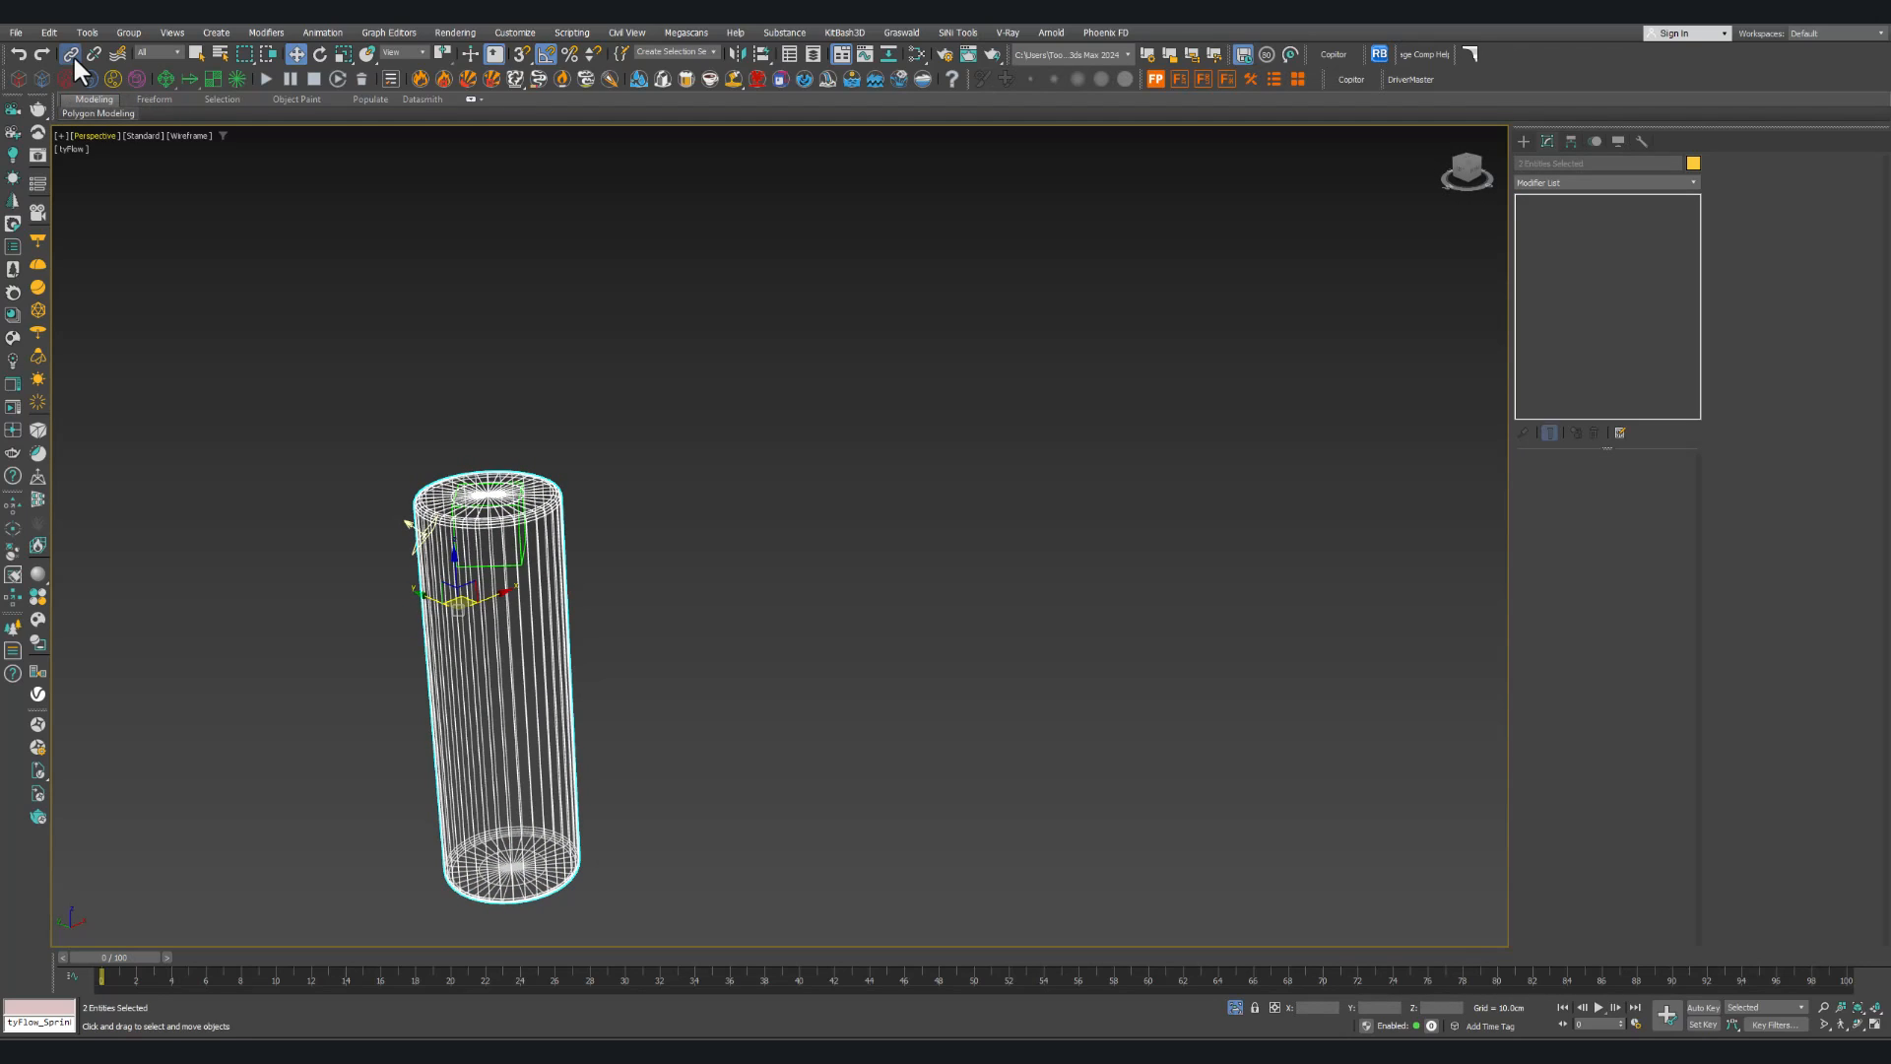
drag(471, 567, 510, 580)
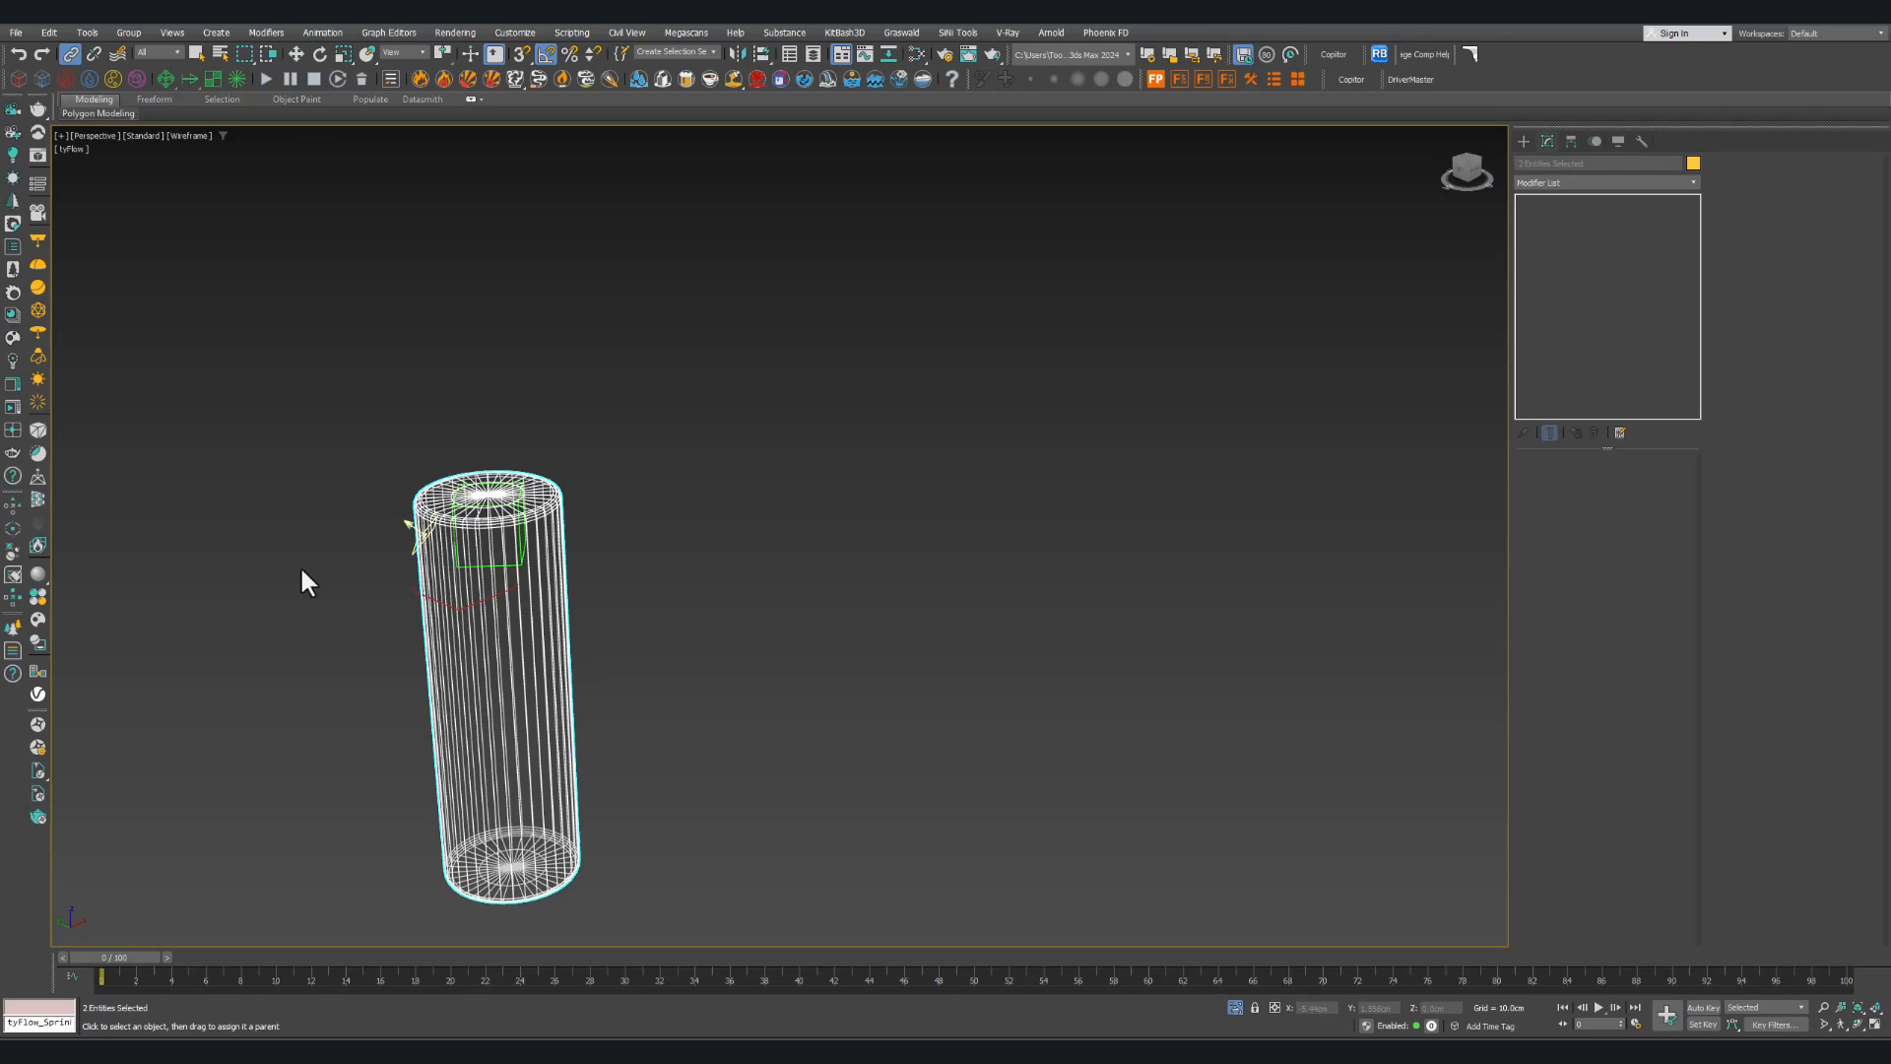
key(w)
scroll(351, 619, up, 3)
click(298, 559)
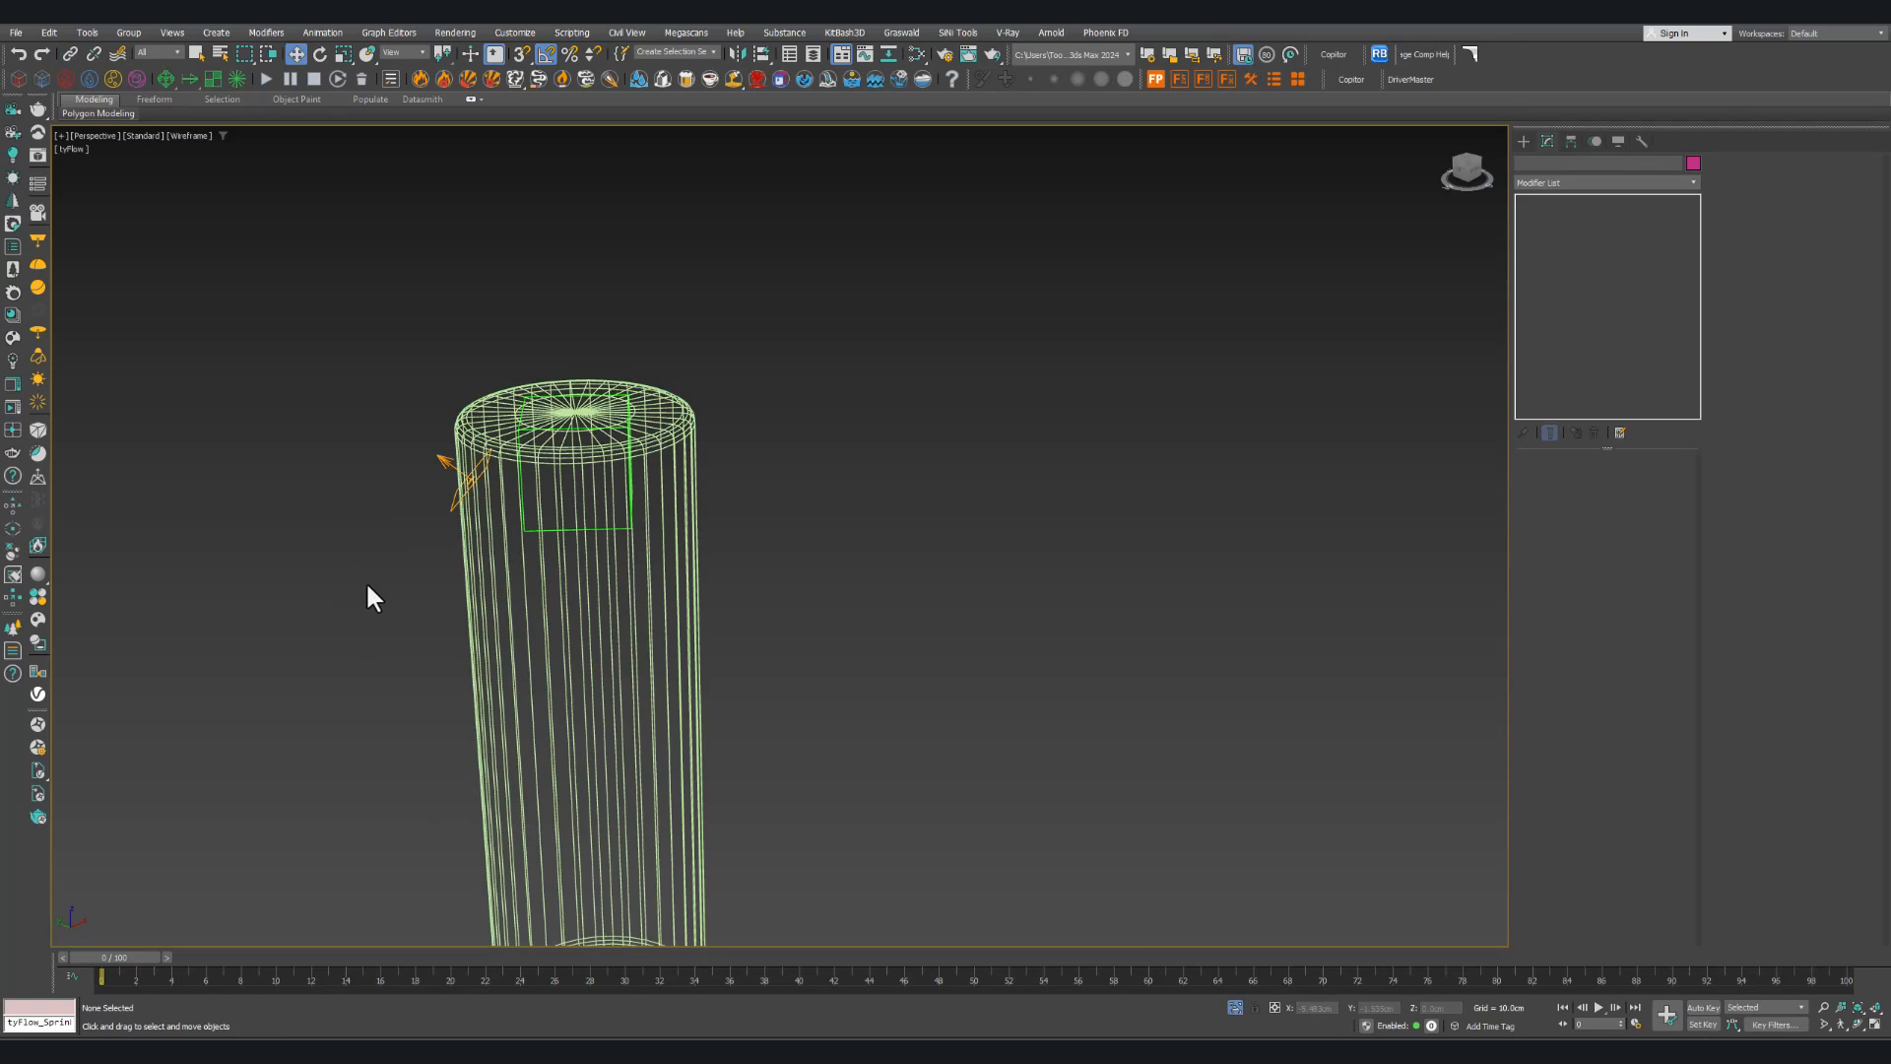
Step: Play the animation to check how the linked sprinkler body and tyIcon follow the dummy, and return to frame 0
alt+middle_drag(367, 584, 344, 599)
key(z)
middle_drag(688, 532, 646, 599)
alt+middle_drag(778, 437, 764, 435)
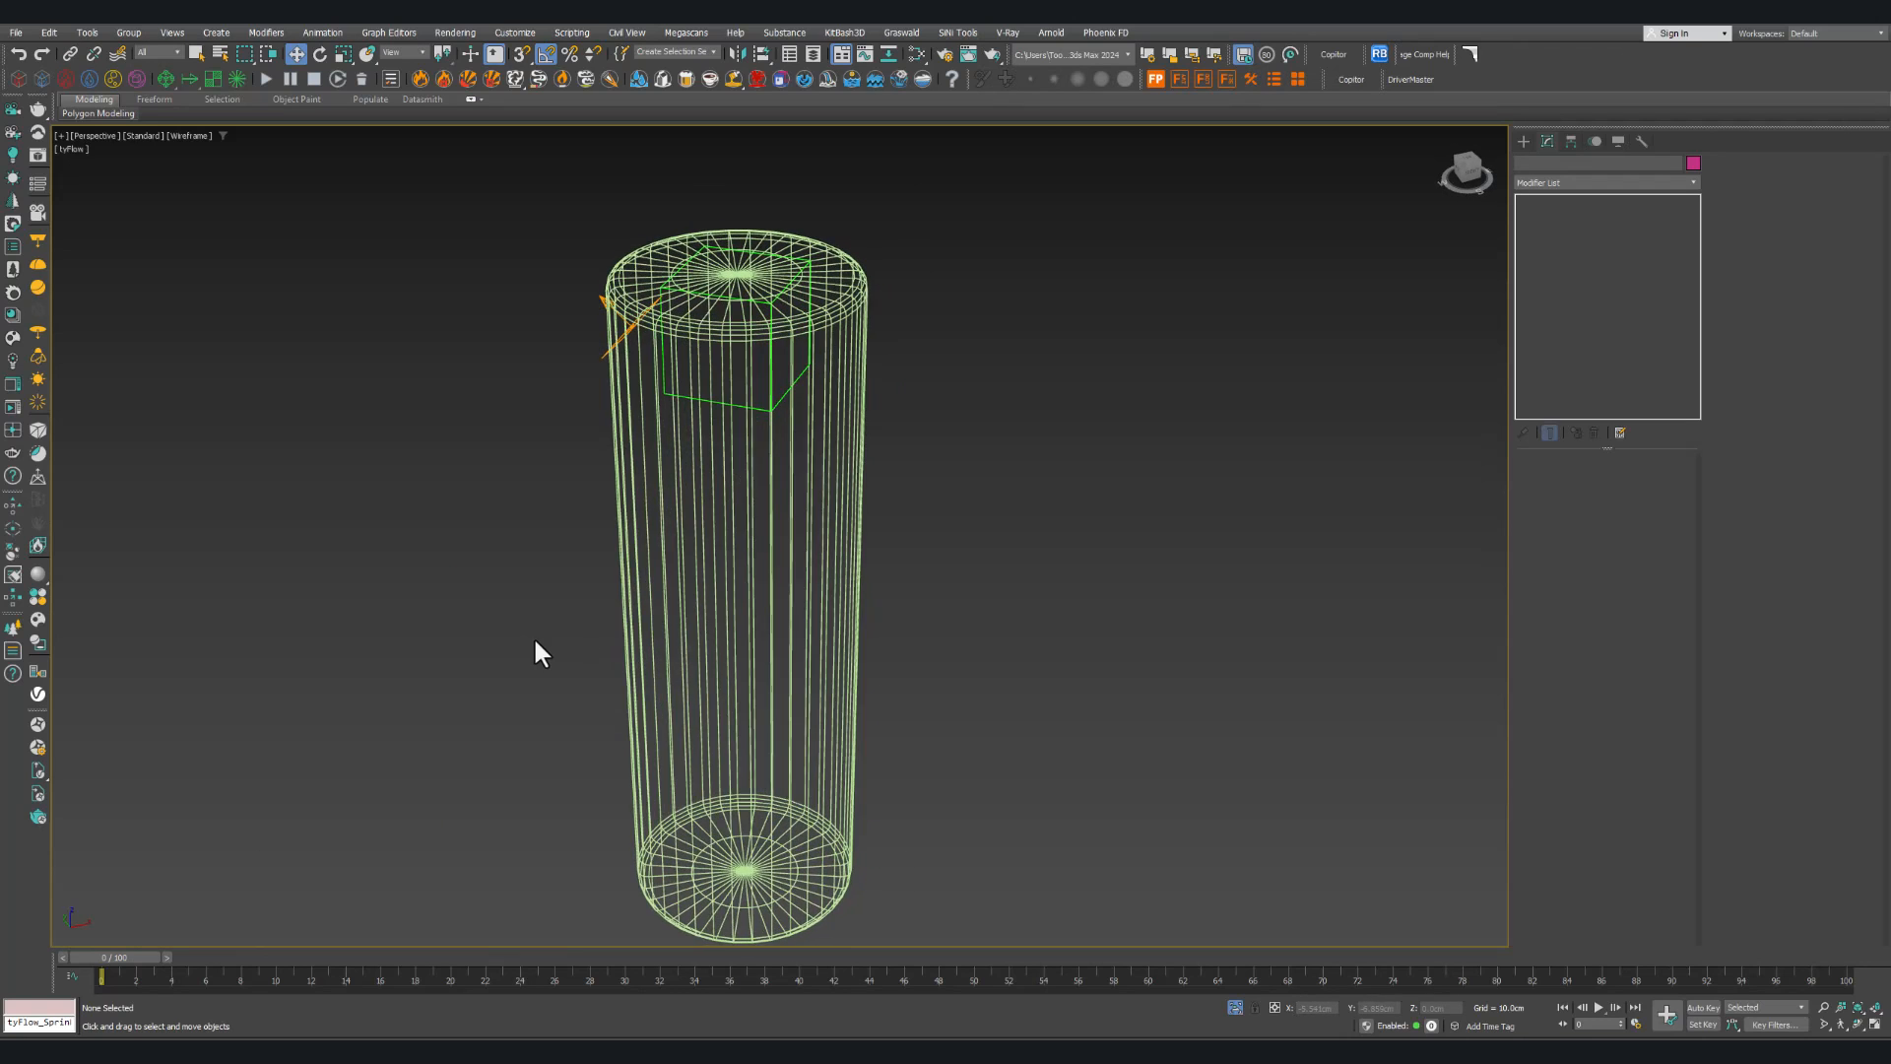
scroll(562, 627, down, 5)
scroll(596, 588, up, 4)
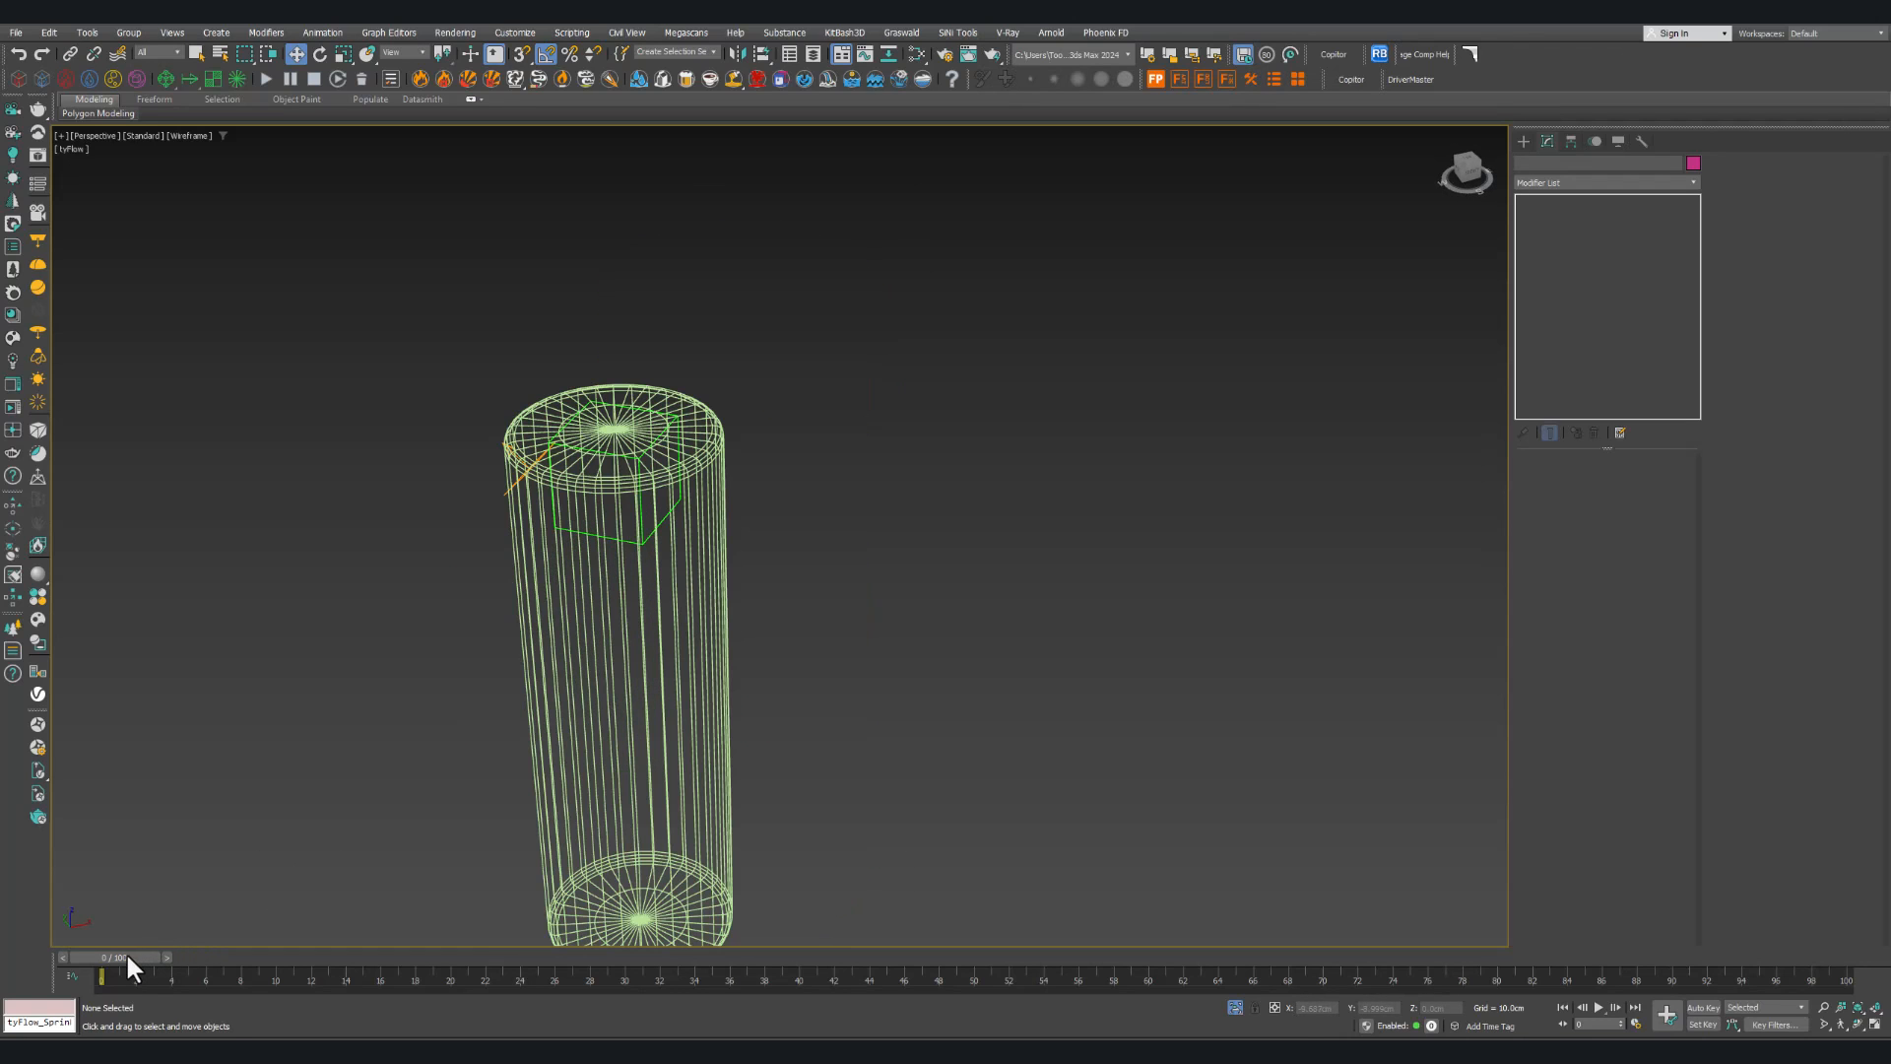
mouse_move(127, 954)
mouse_down()
mouse_move(885, 966)
mouse_move(111, 978)
mouse_up()
key(slash)
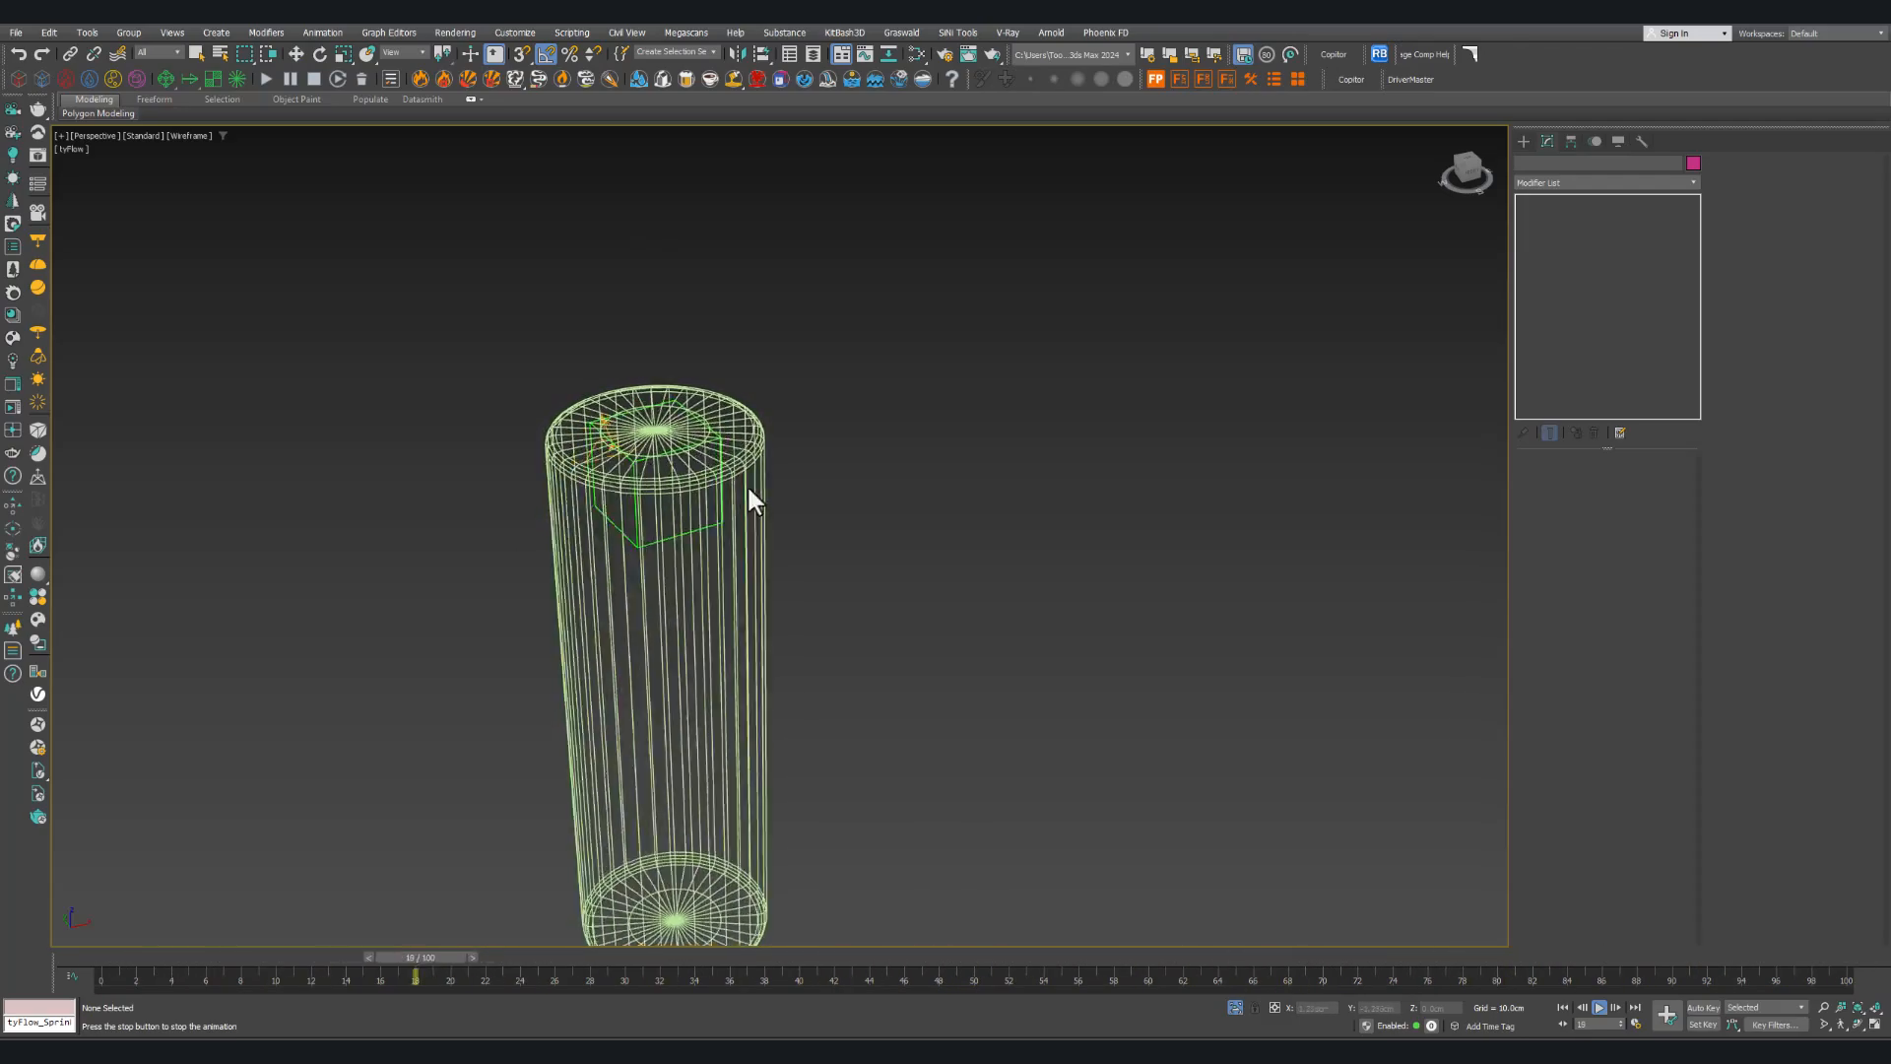
key(/)
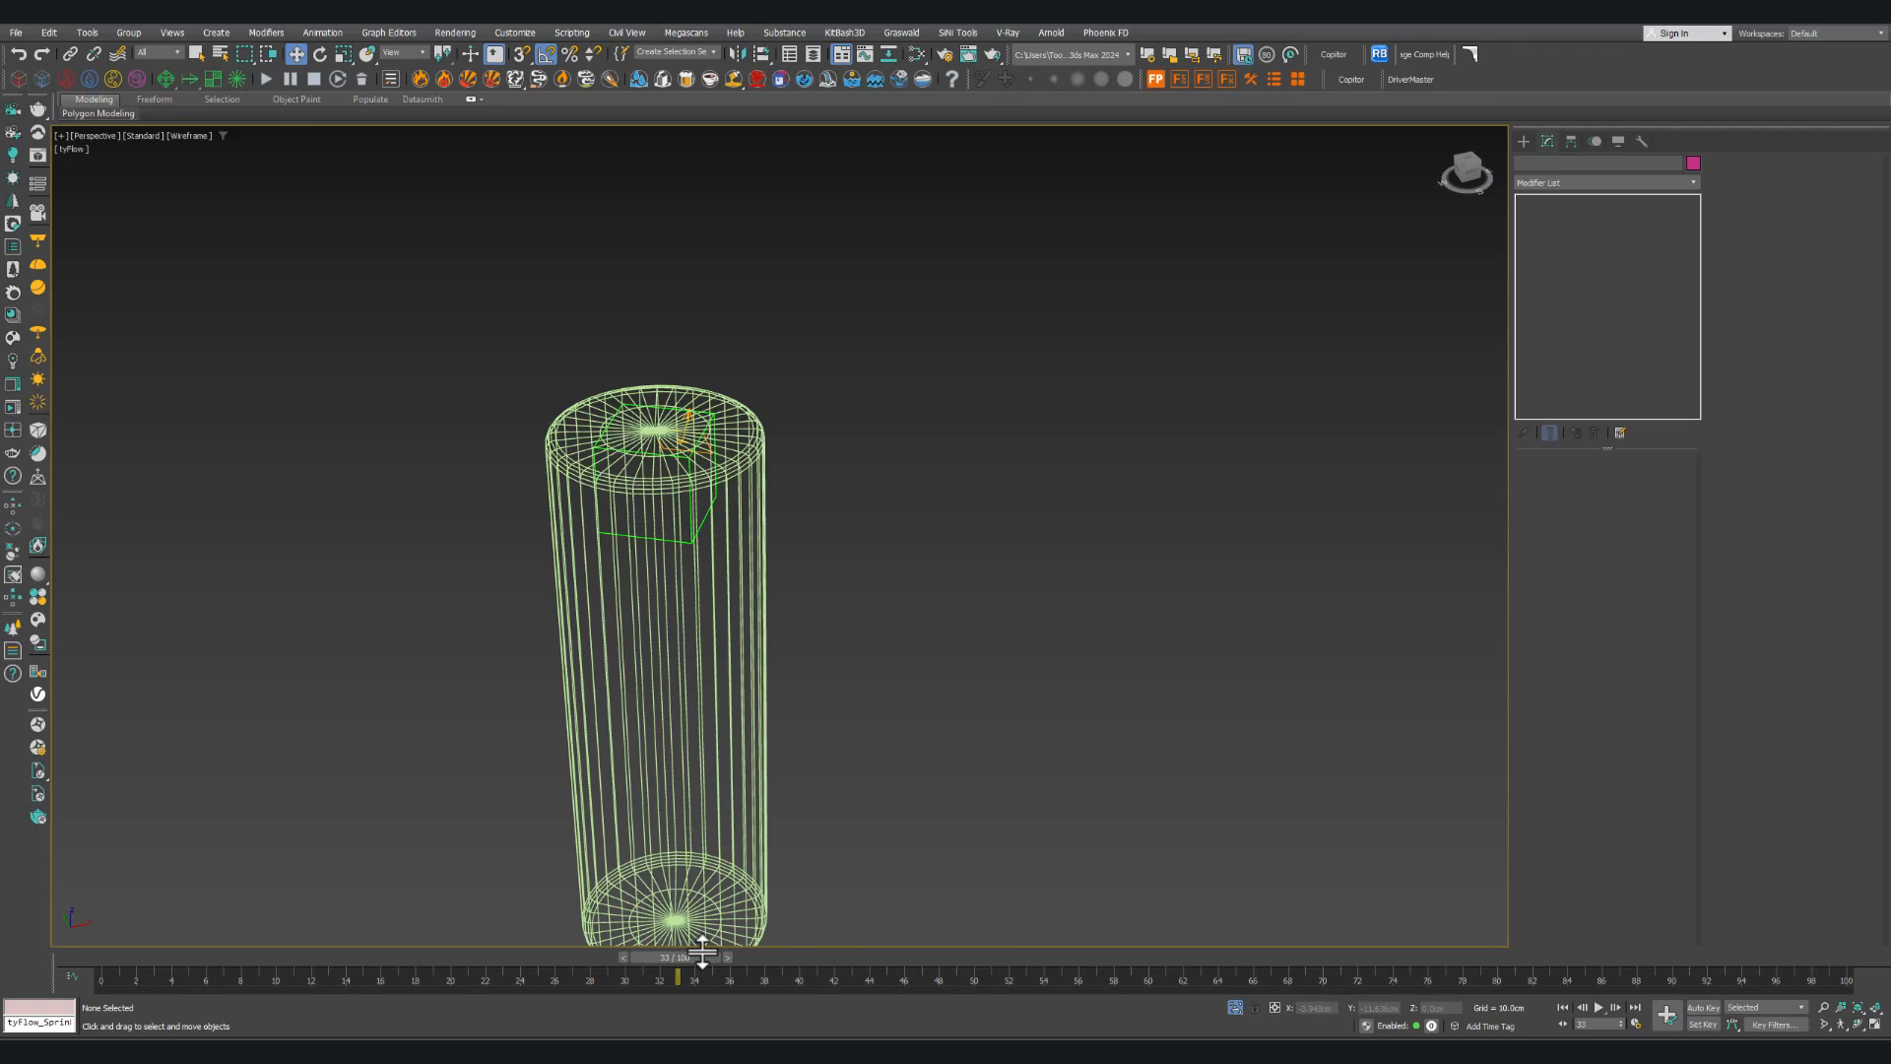
drag(675, 956, 99, 965)
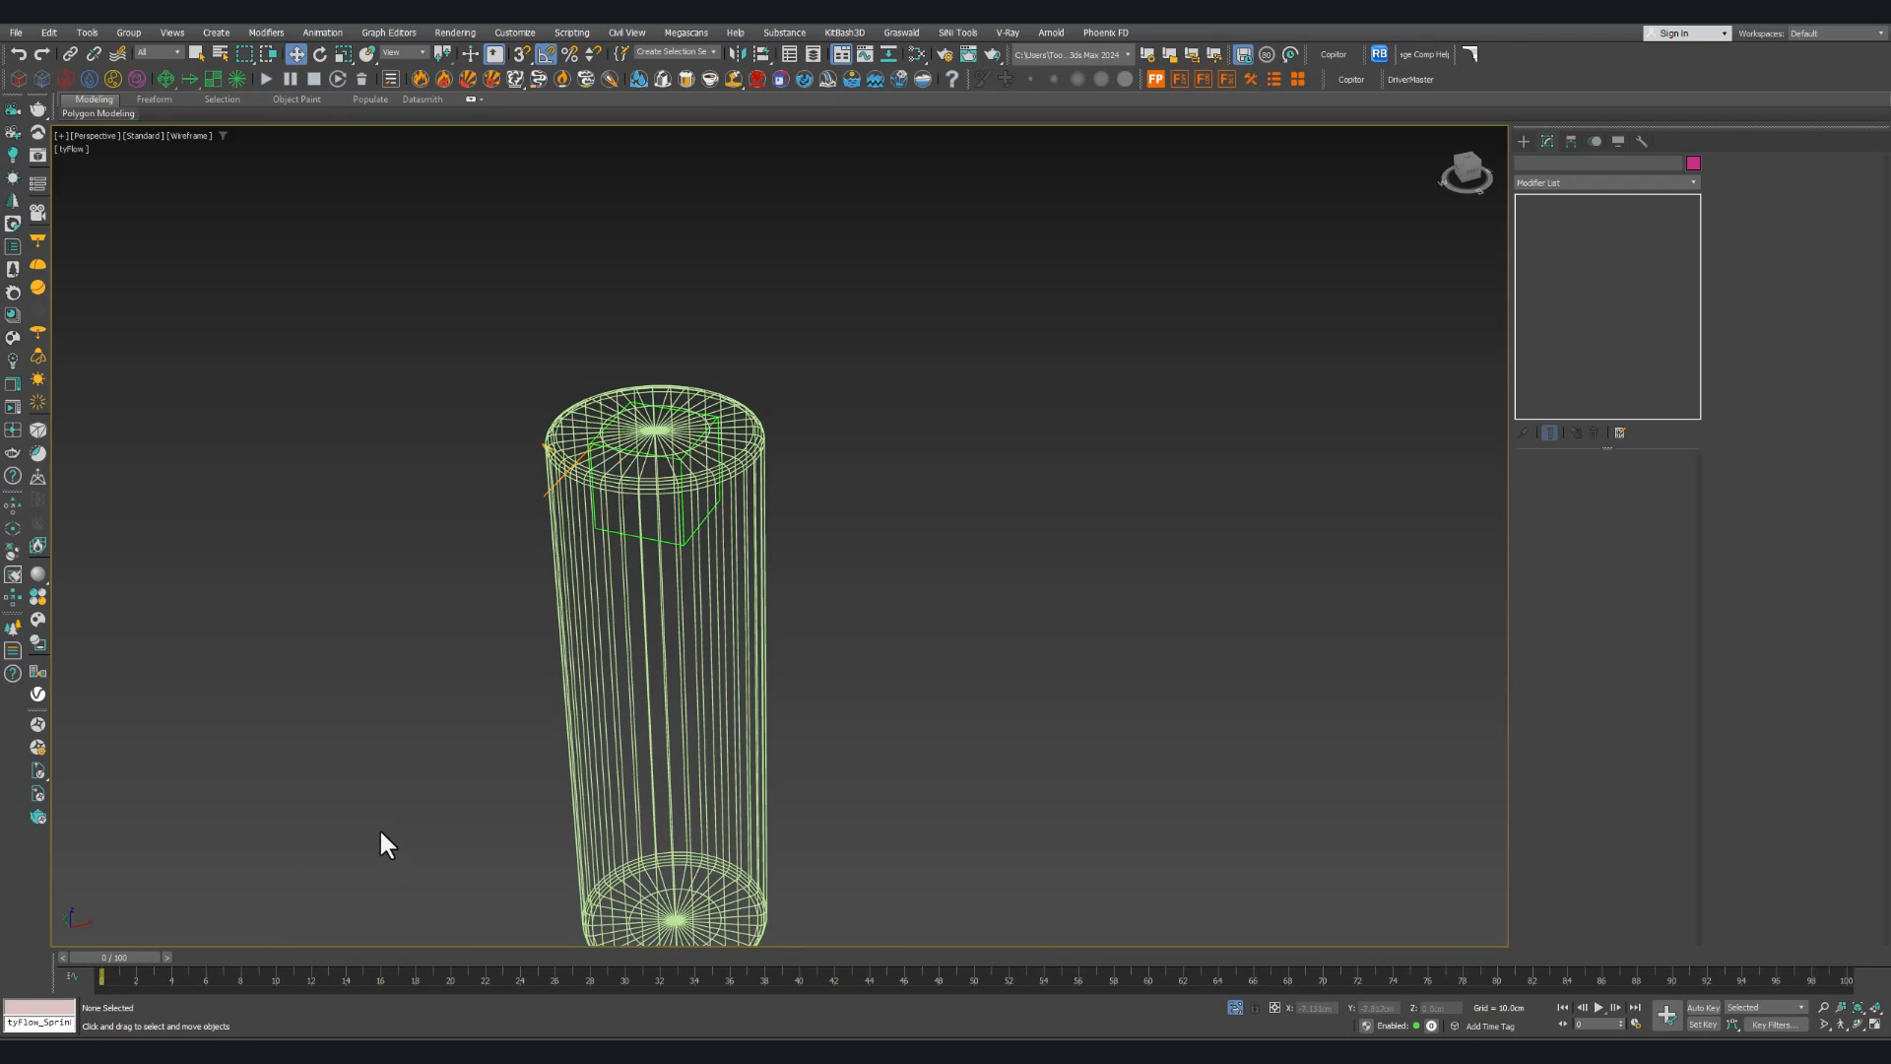
middle_drag(380, 832, 459, 779)
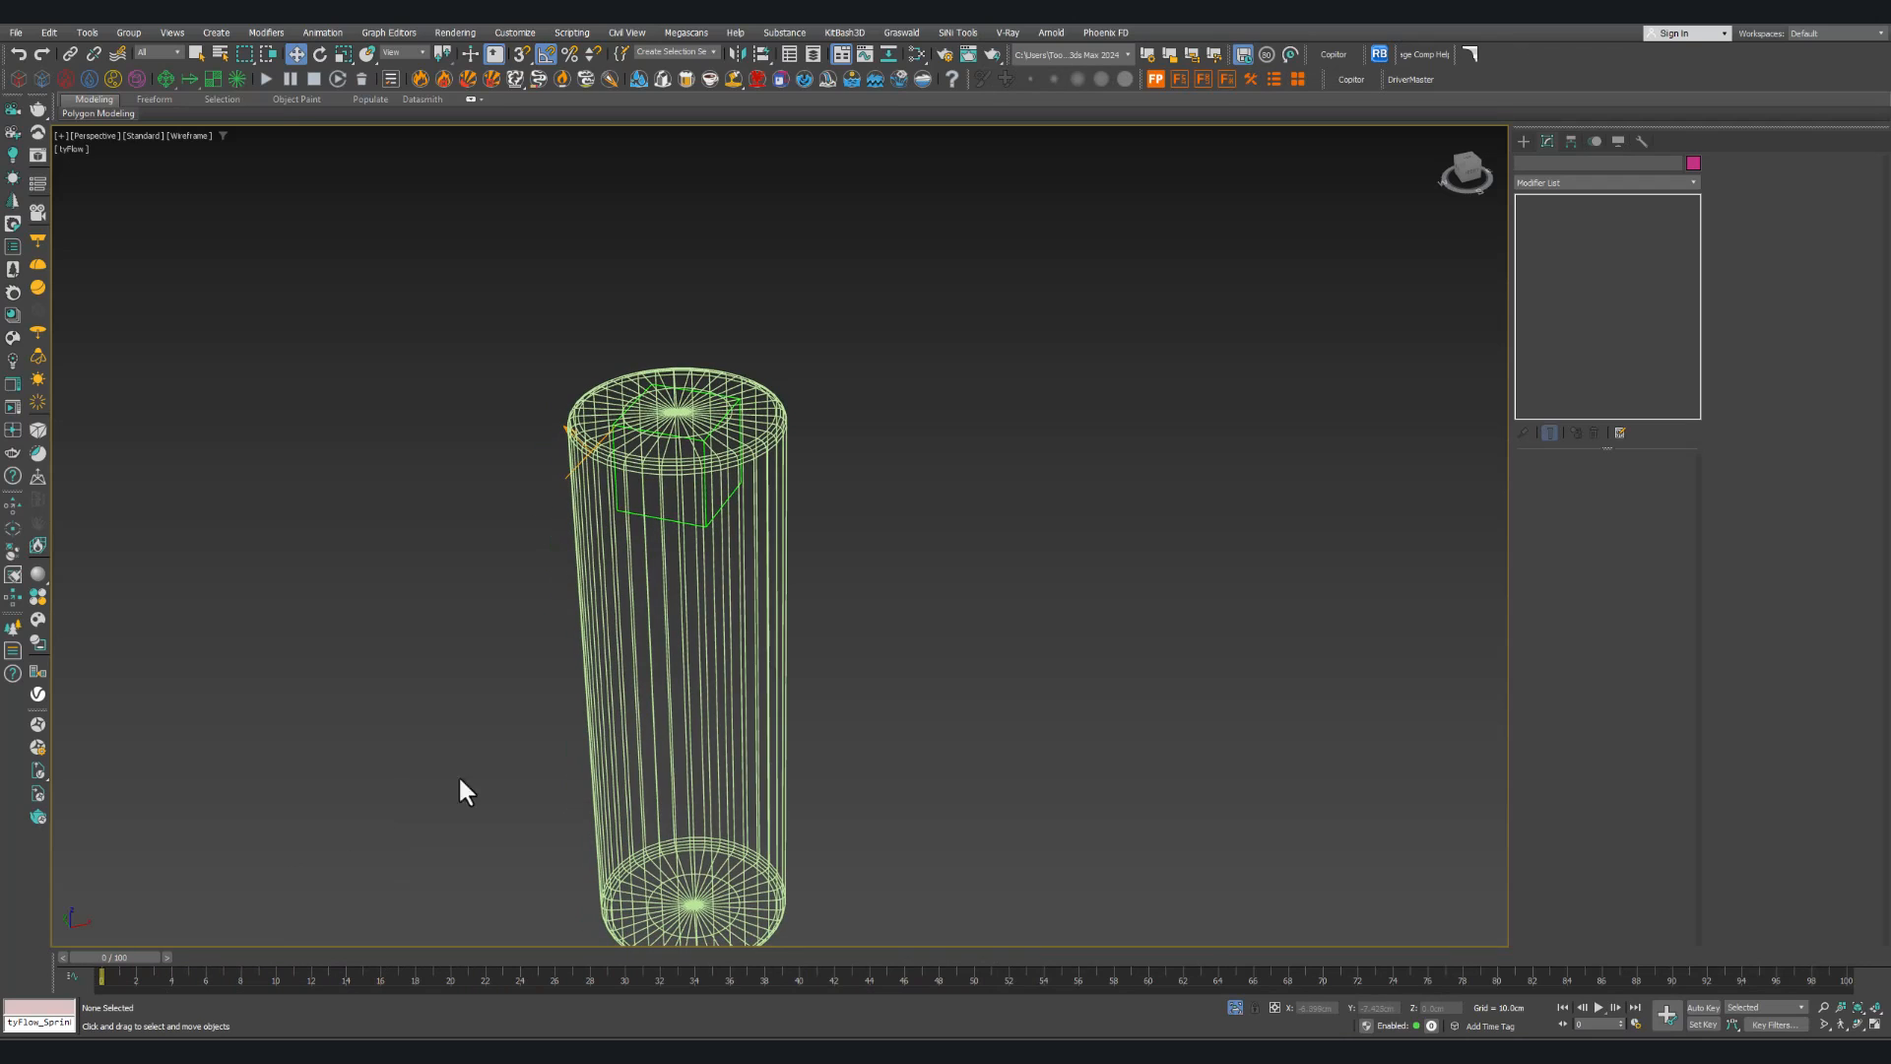
Step: Exit isolation and open the editor of the tyFlow_Sprinkler object
click(1236, 1005)
middle_drag(856, 507, 792, 550)
drag(1191, 667, 1143, 524)
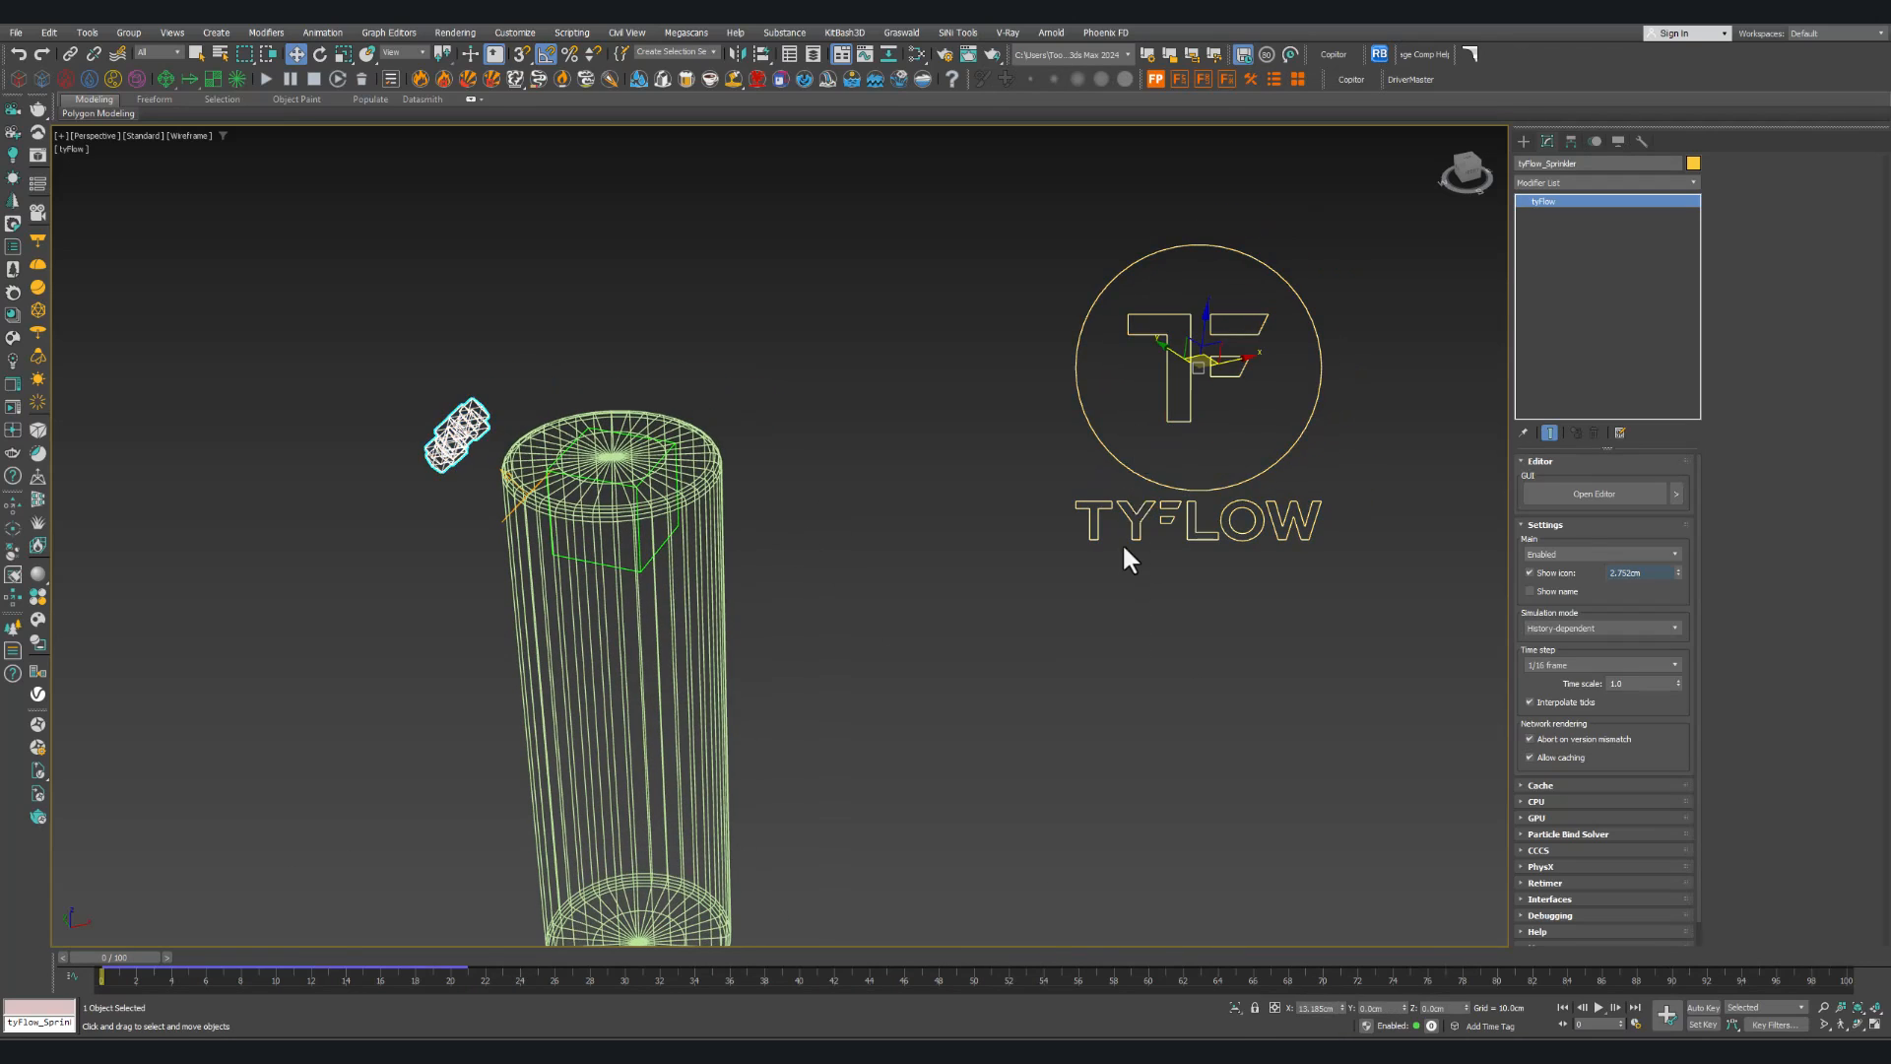
scroll(1128, 559, down, 4)
middle_drag(1077, 592, 971, 587)
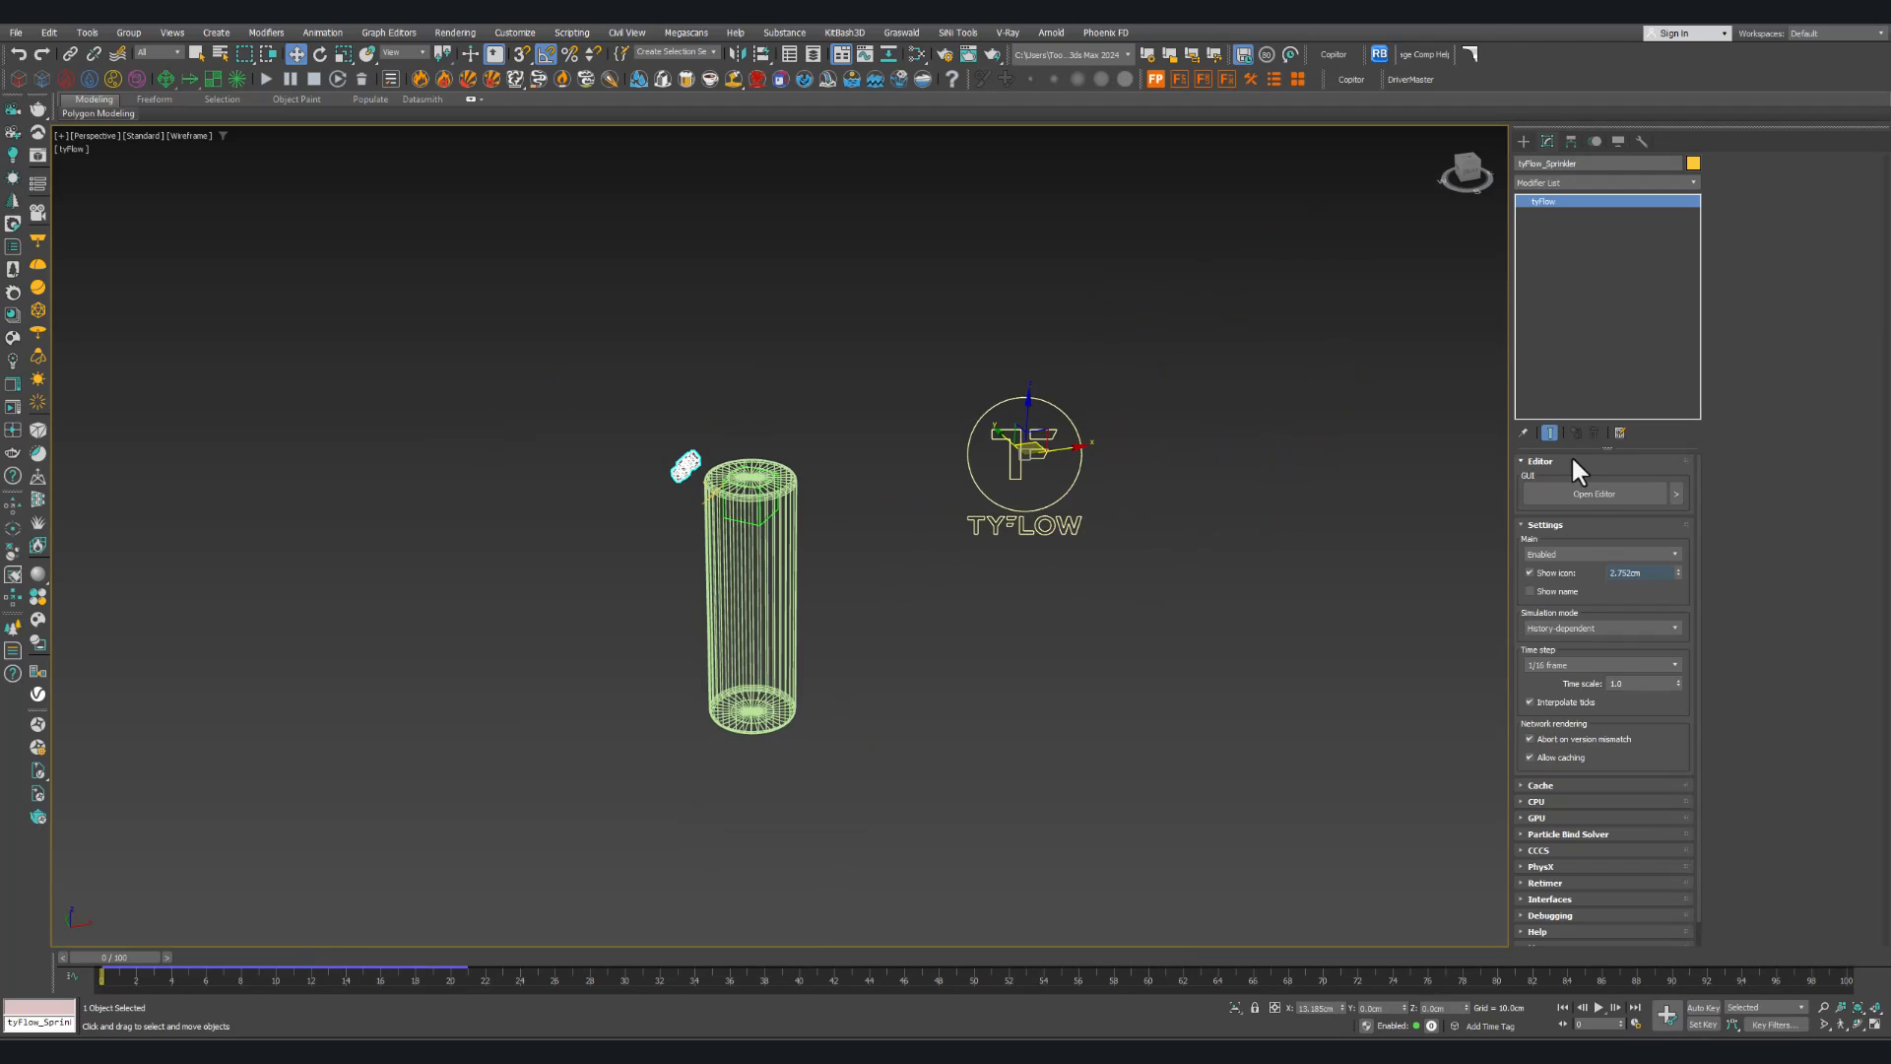
click(1582, 494)
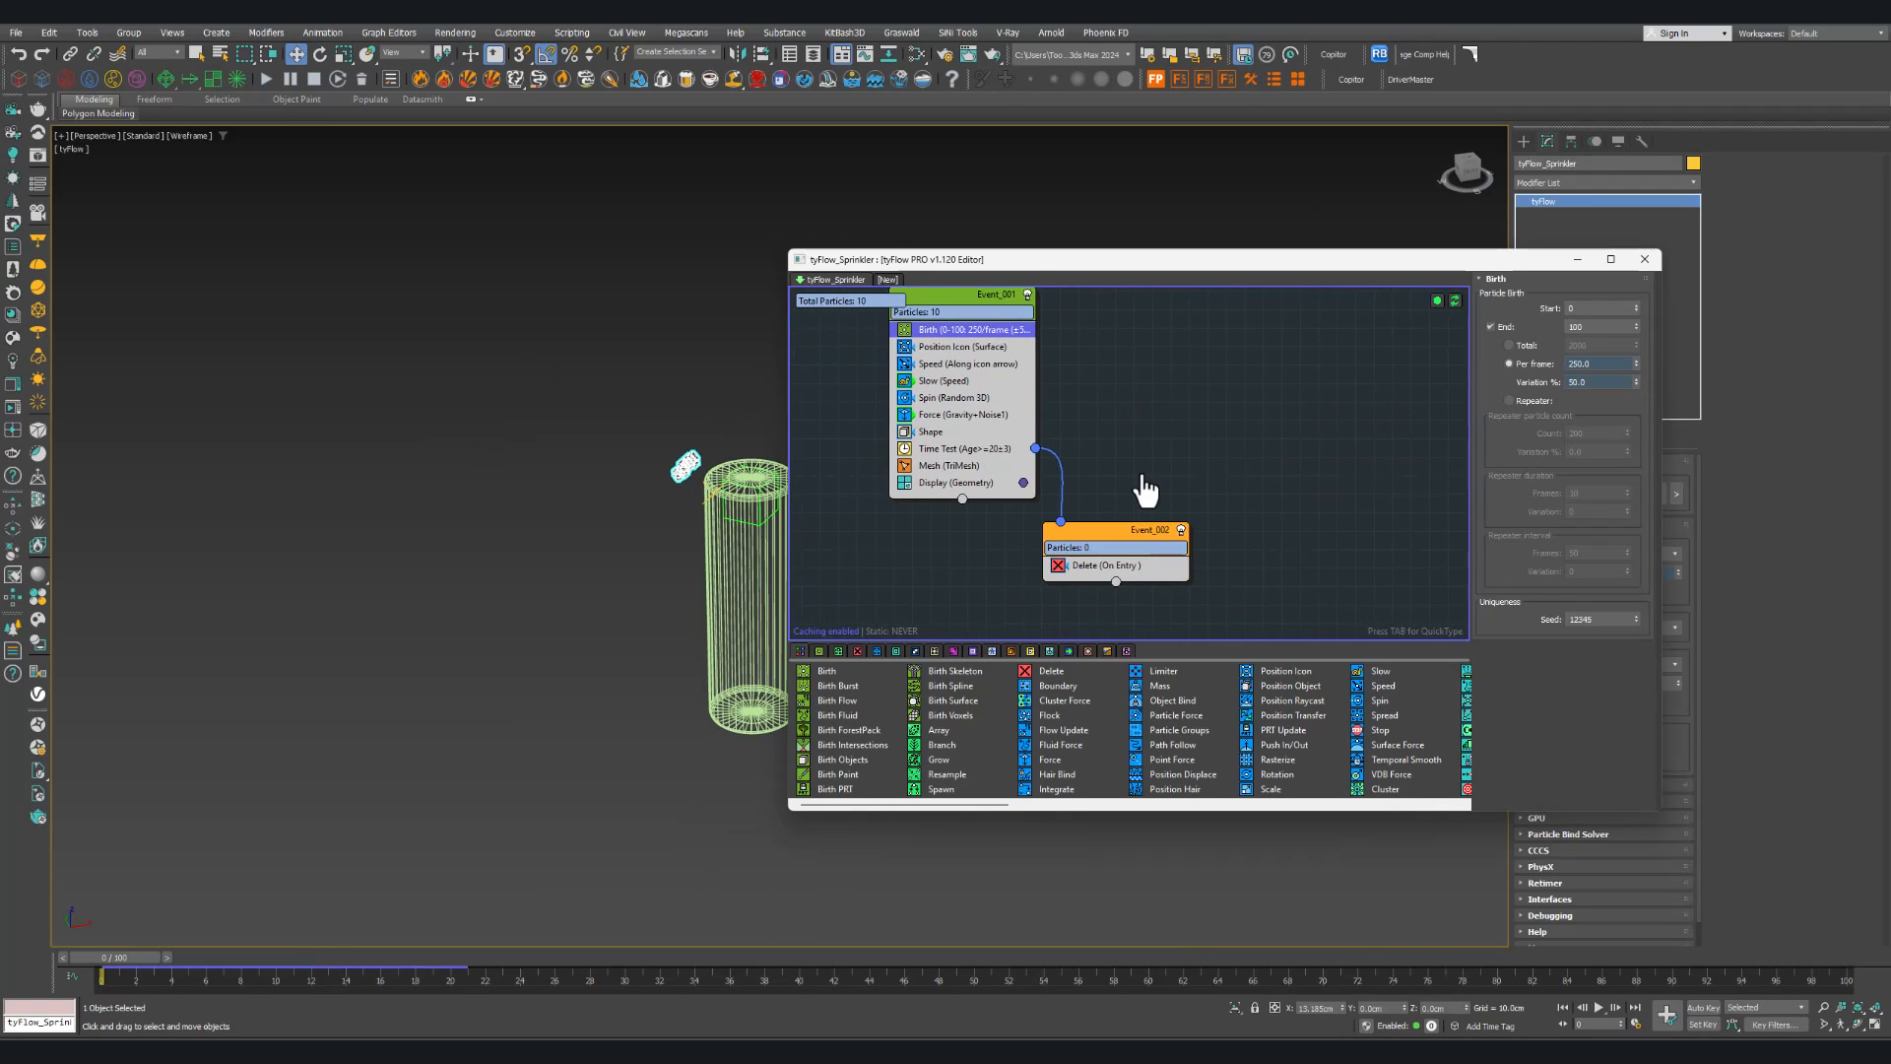
middle_drag(944, 484, 933, 521)
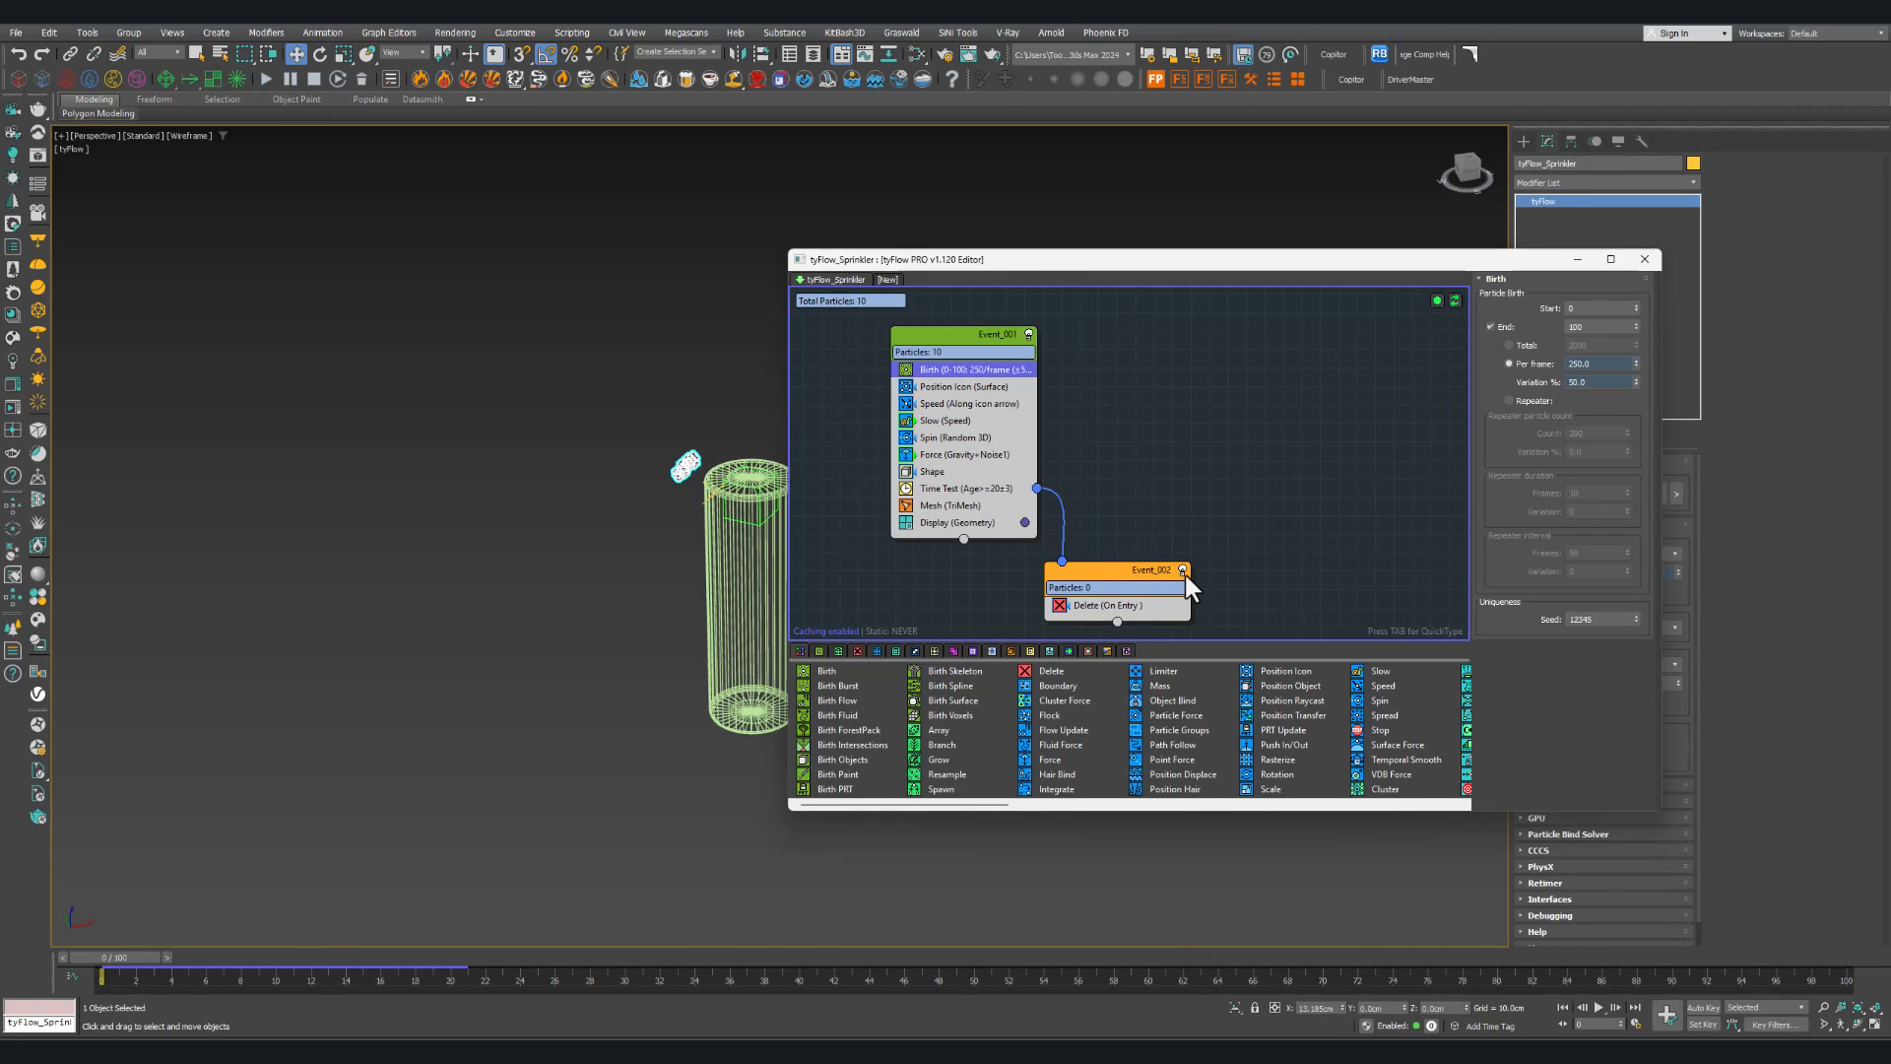
Step: Disable Event_002 and all operators in Event_001 from Position Icon through Mesh
click(1183, 571)
click(906, 505)
click(907, 489)
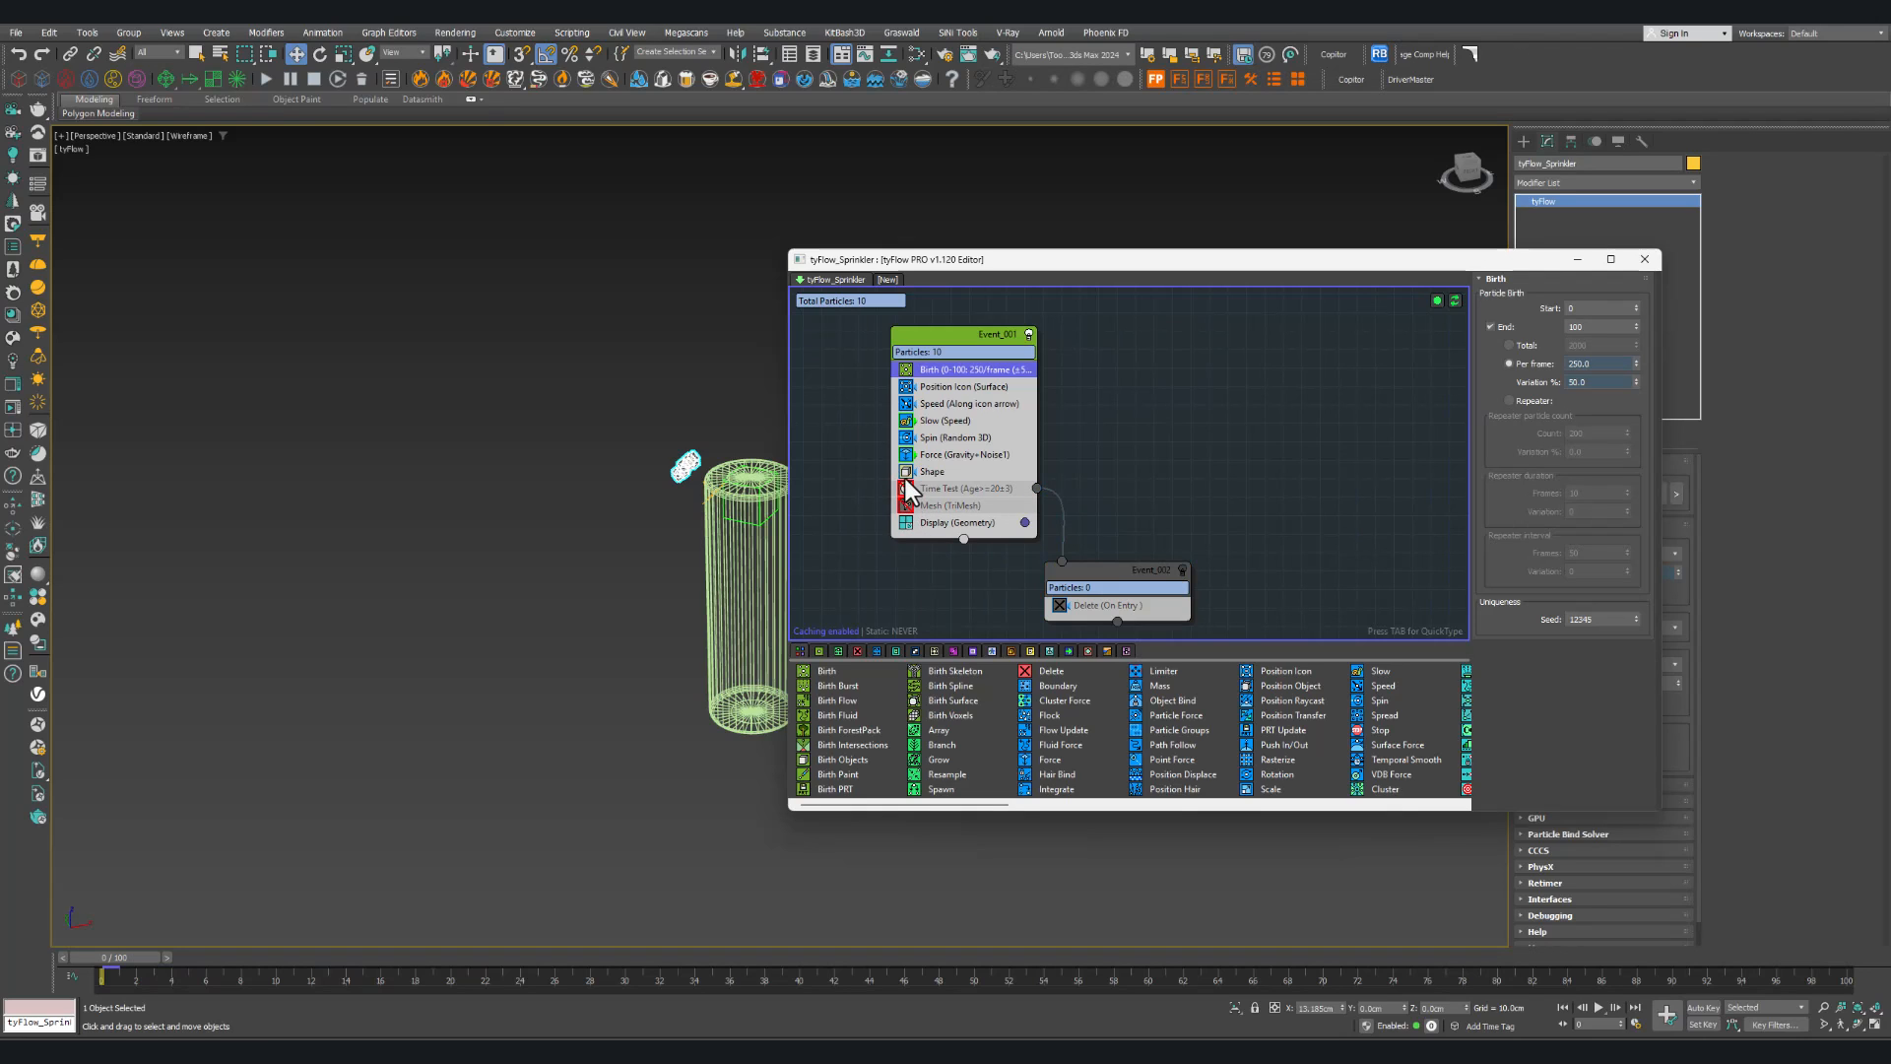
click(906, 472)
click(906, 454)
click(906, 437)
click(906, 420)
click(906, 404)
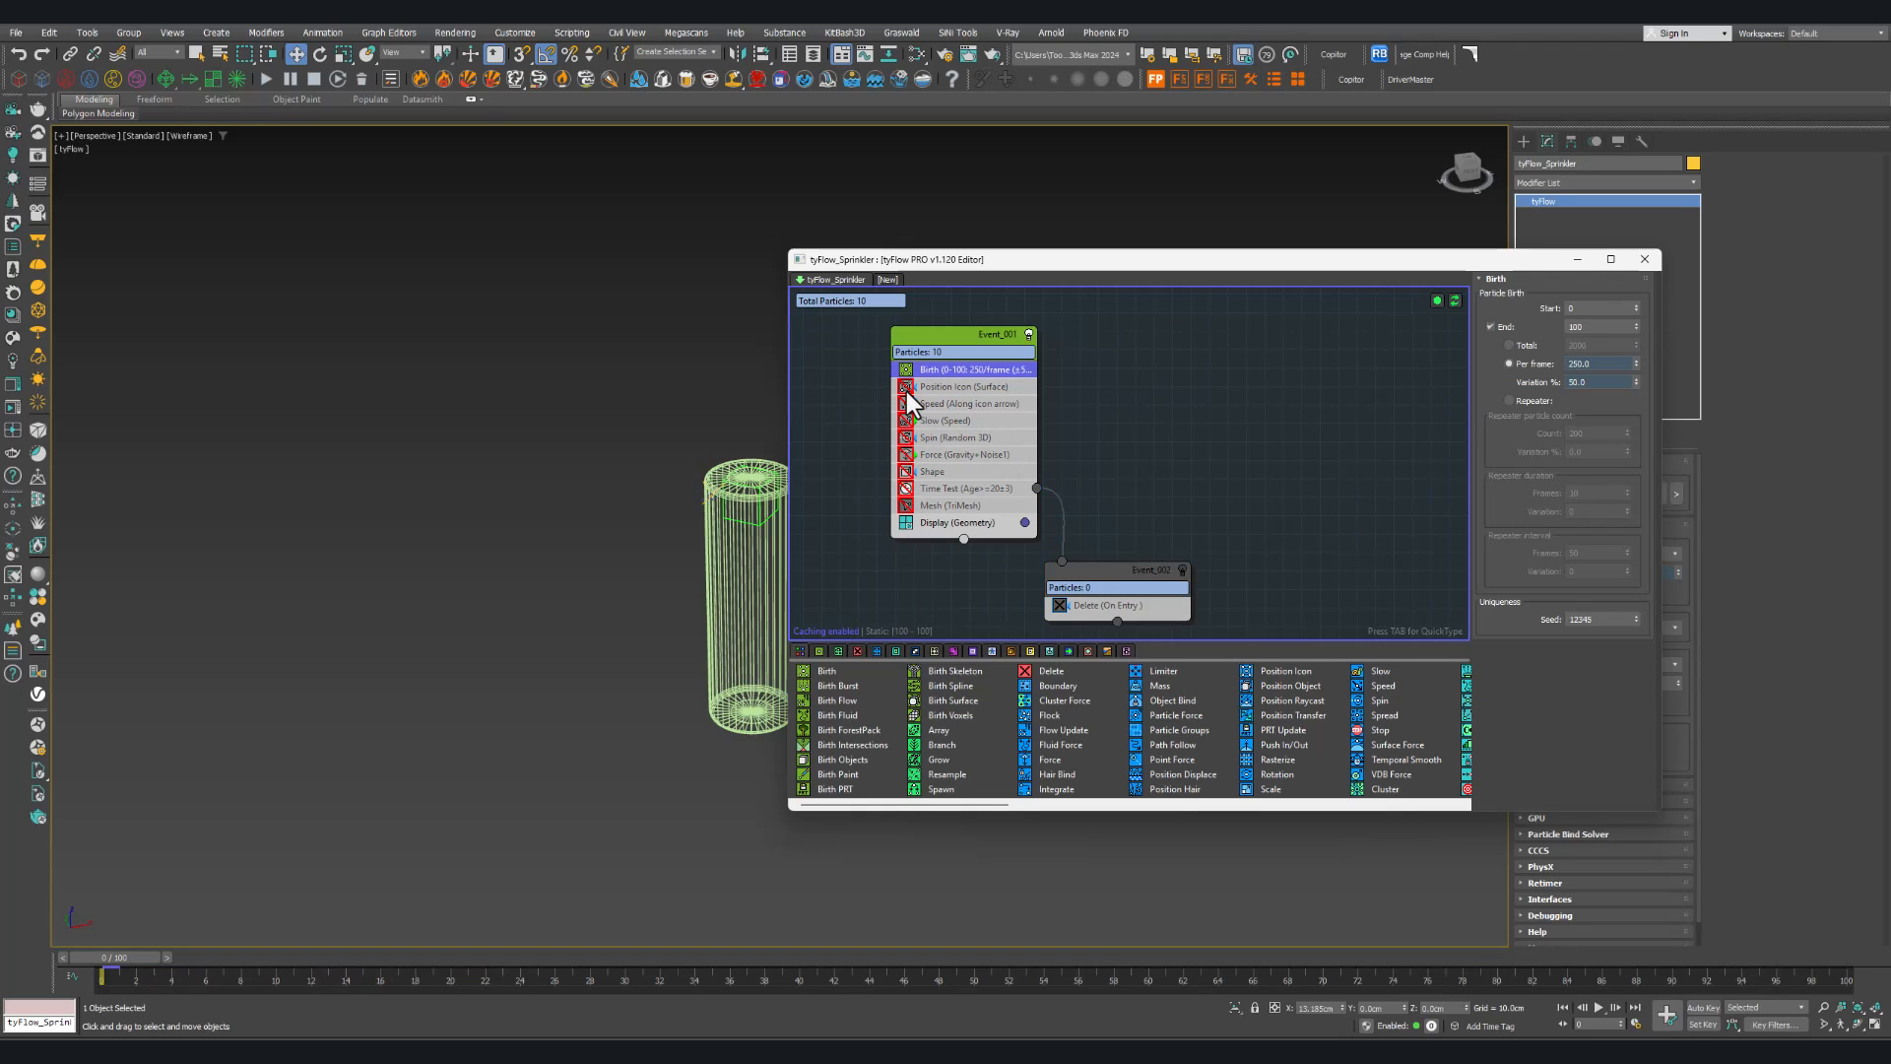
click(906, 386)
Step: Create a new event from a Birth operator and place it beside Event_001
middle_drag(640, 595, 455, 605)
scroll(562, 542, up, 5)
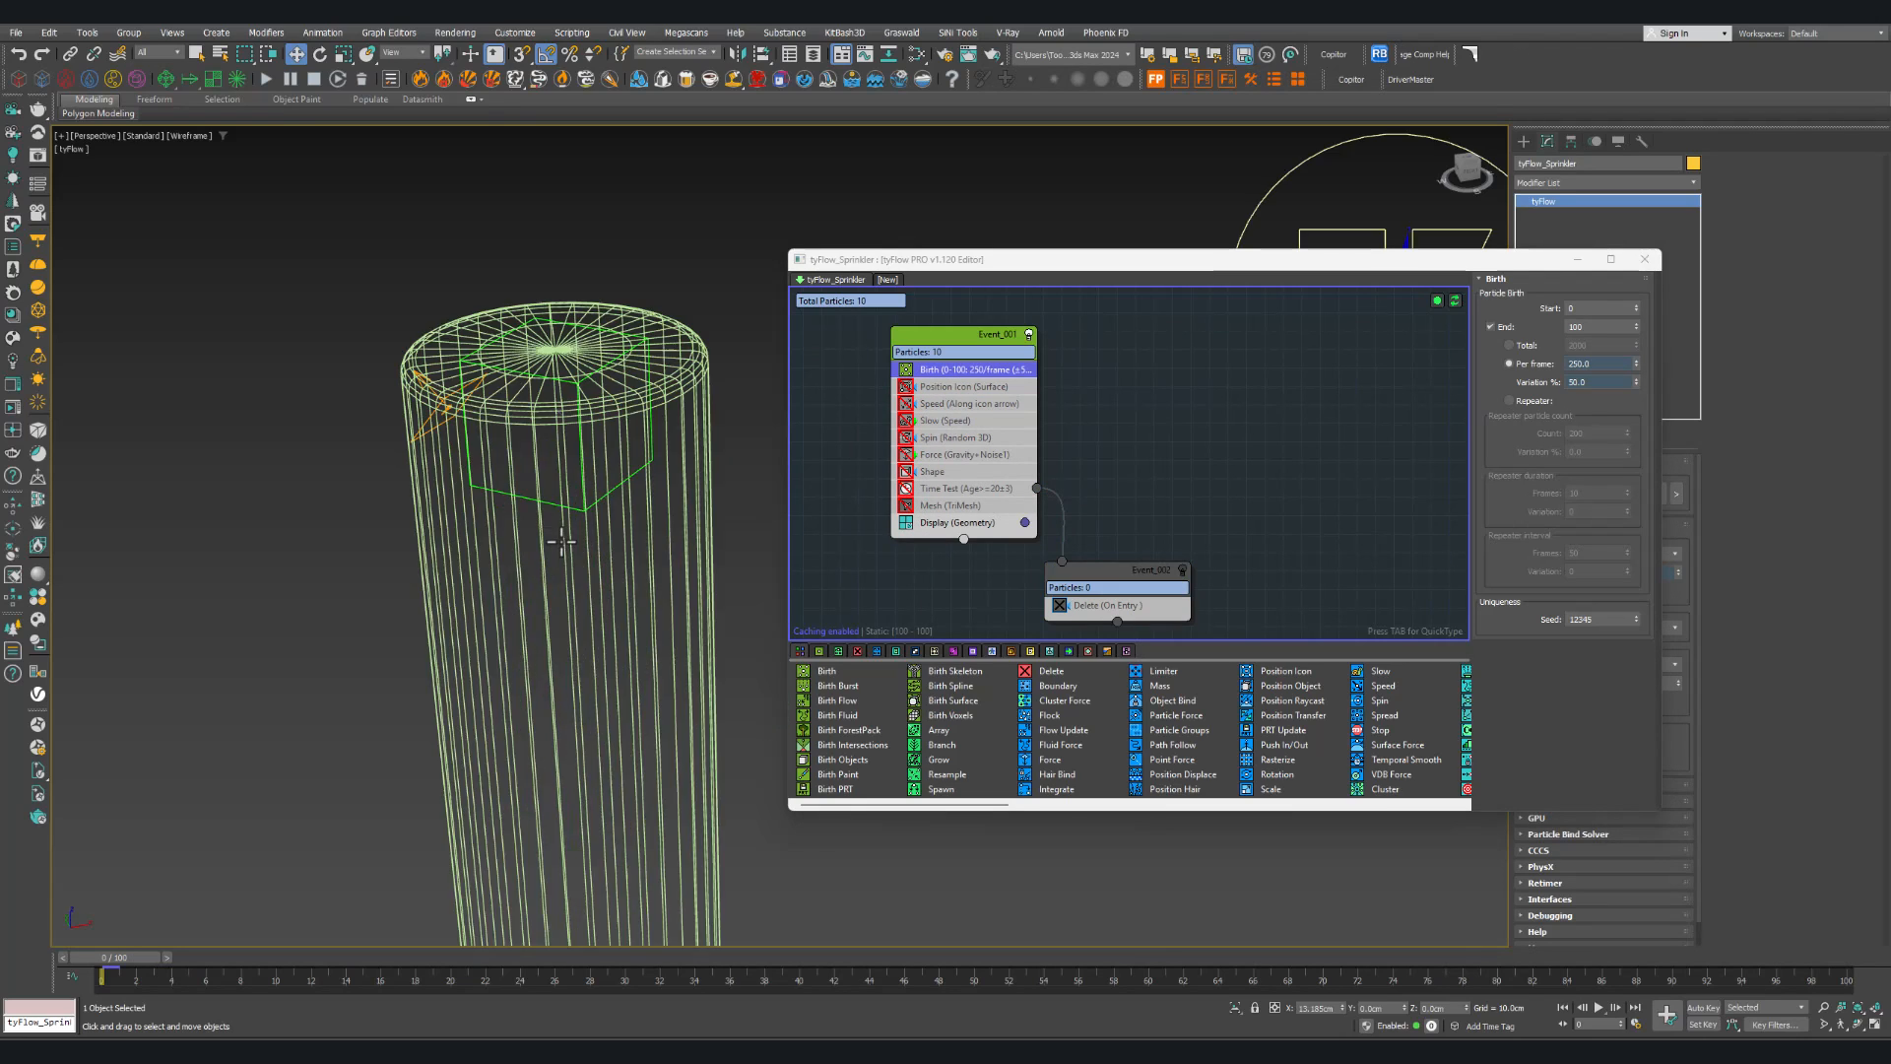
middle_drag(595, 684, 516, 601)
middle_drag(1001, 520, 1026, 514)
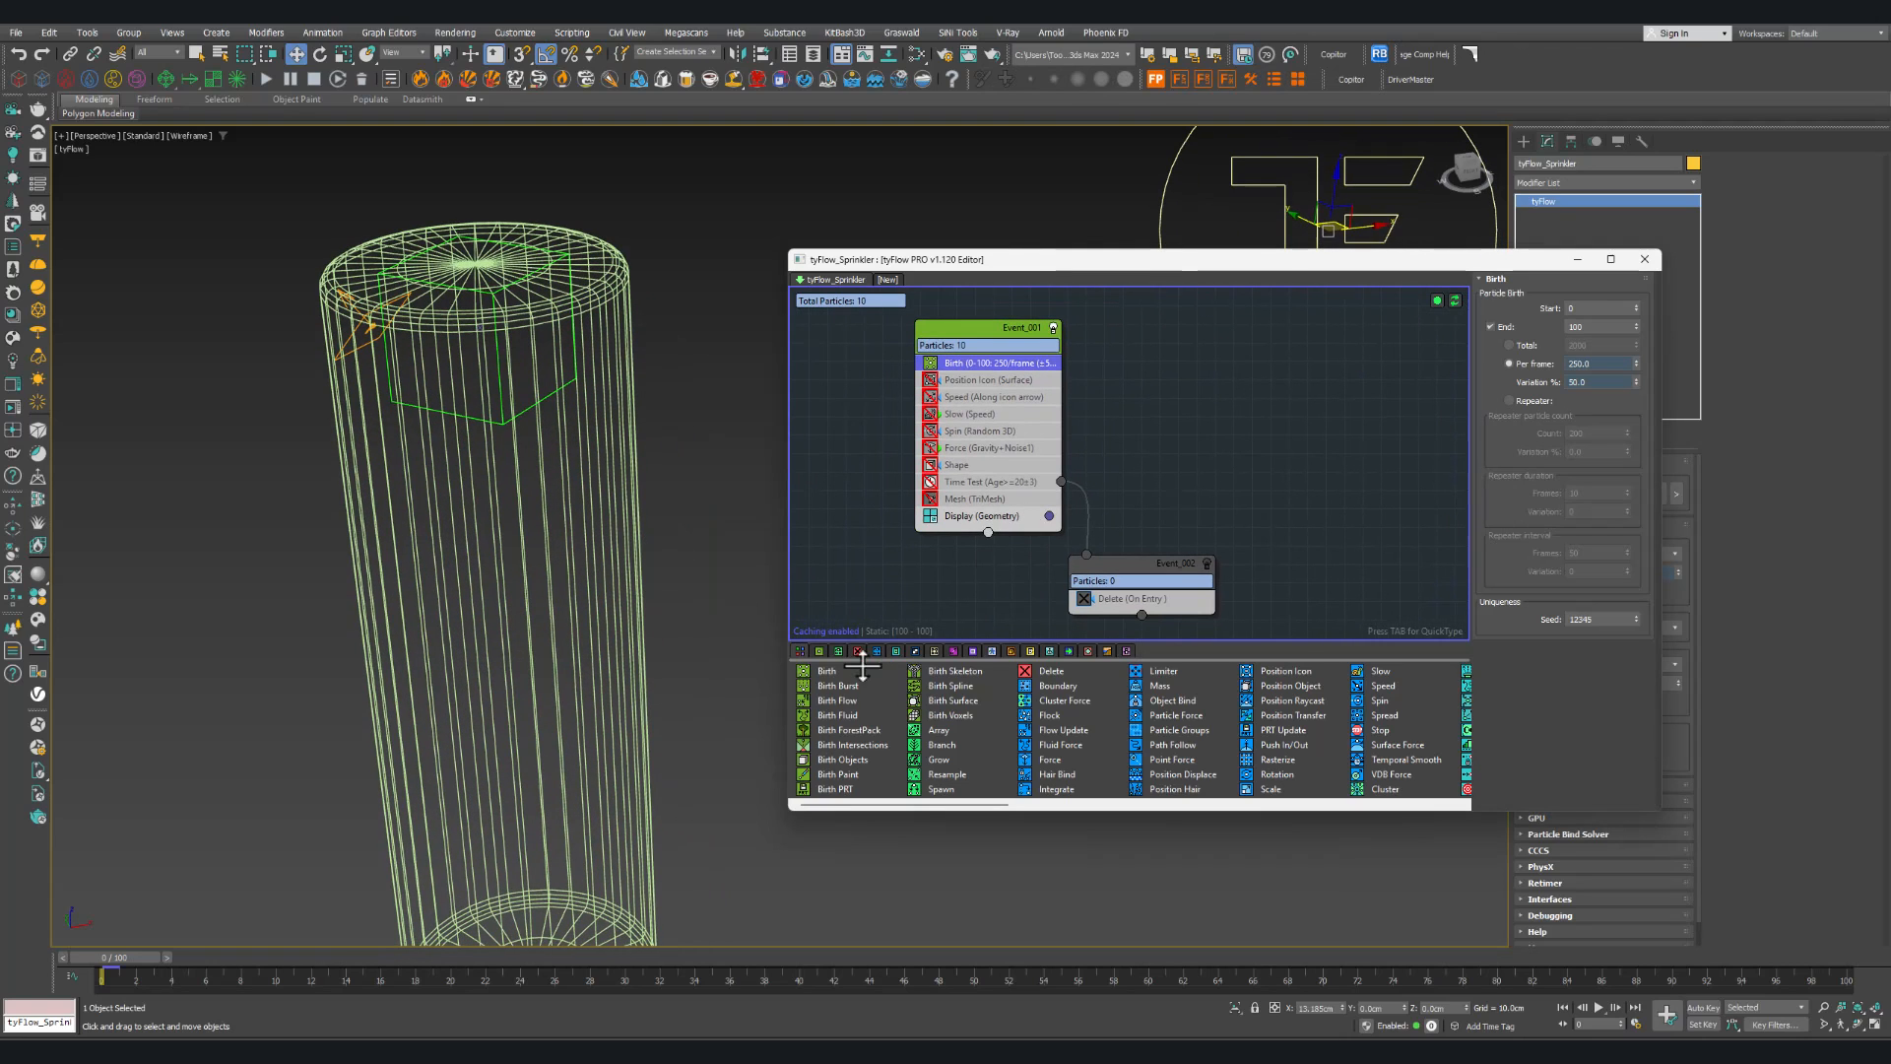
drag(830, 671, 831, 375)
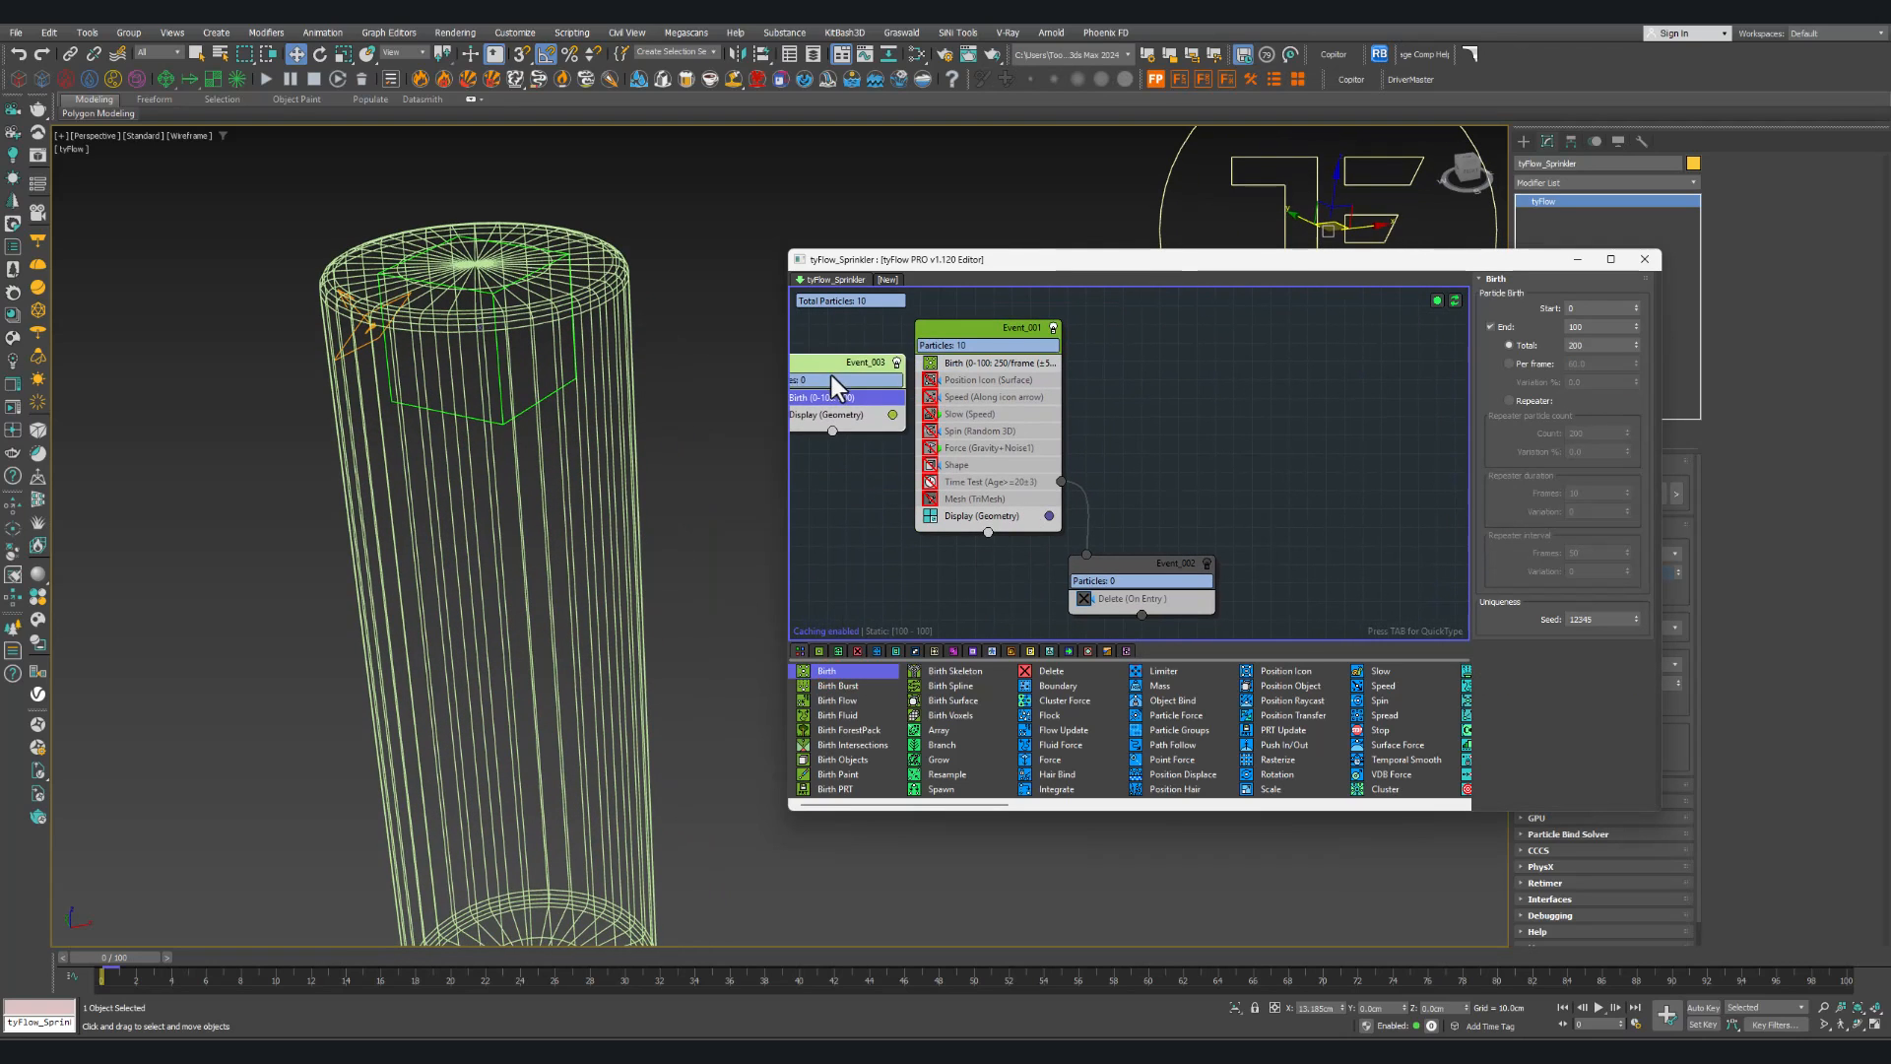
middle_drag(929, 416, 1062, 467)
drag(962, 424, 929, 387)
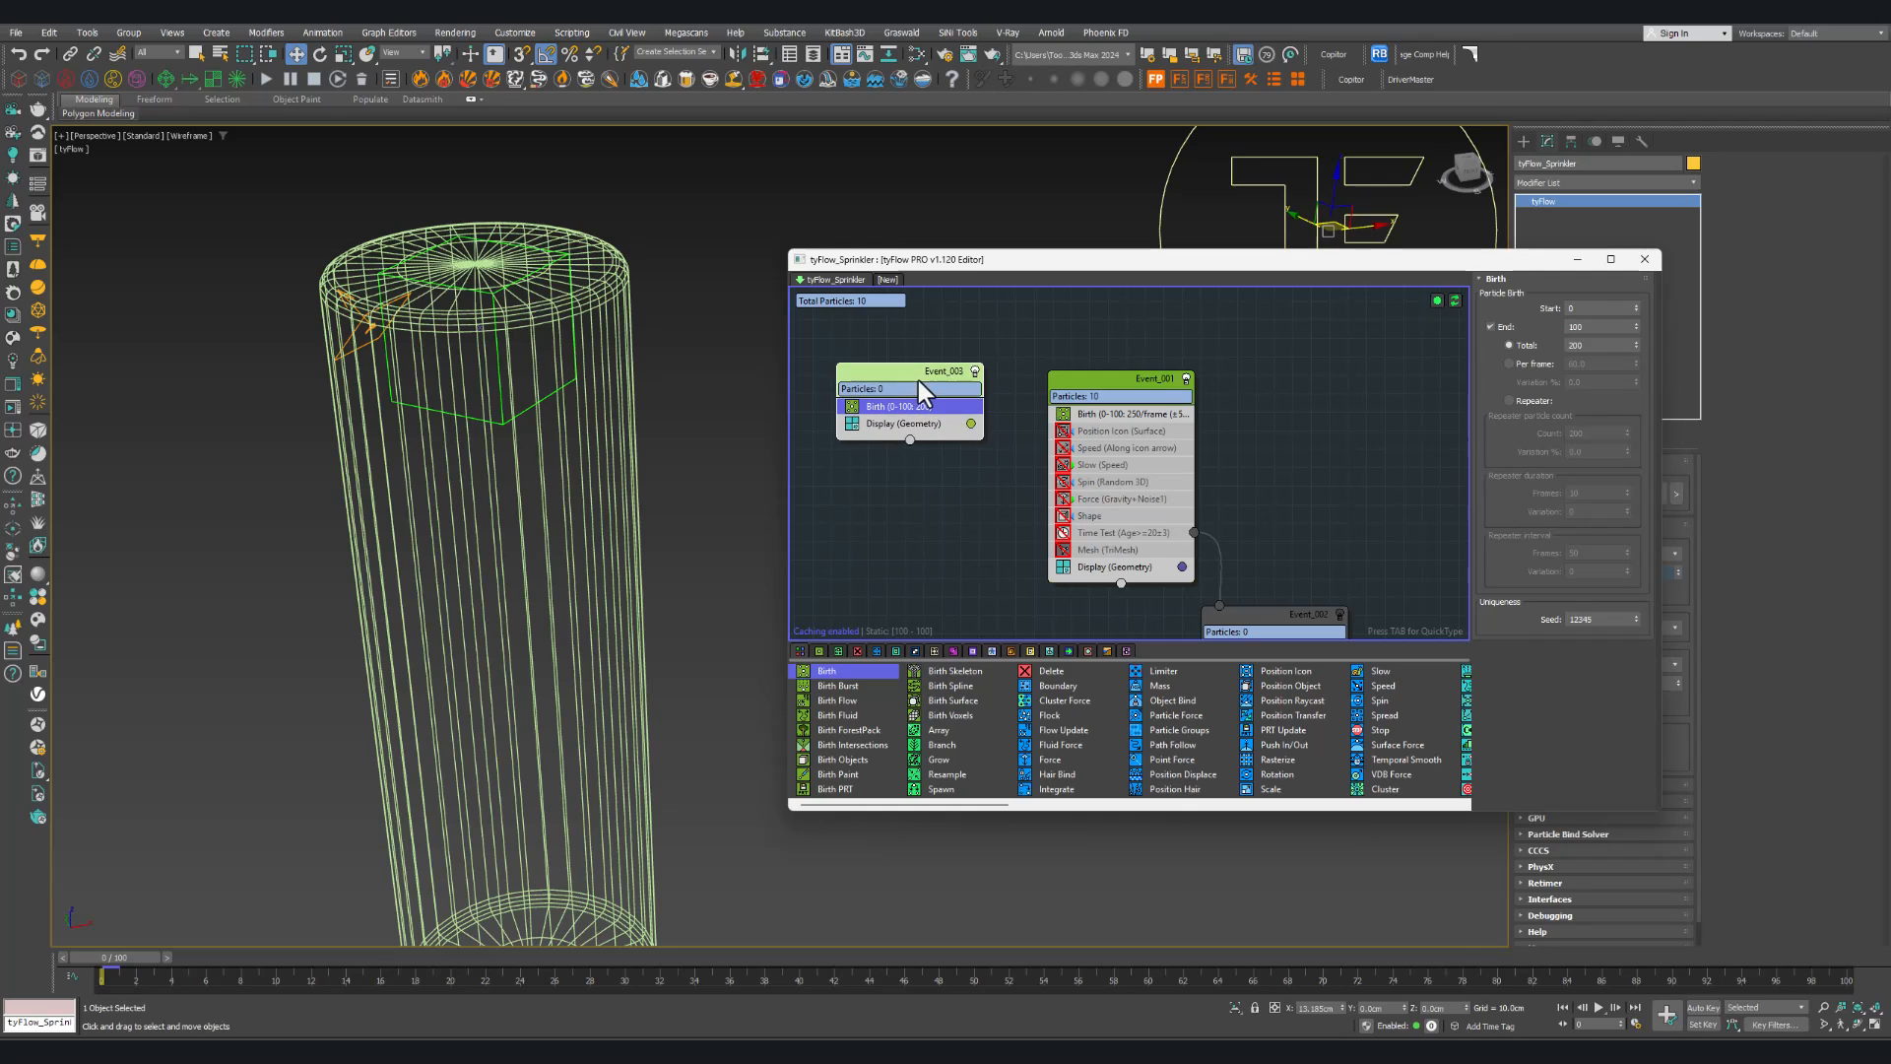
Step: Disable Event_001 and move it away from the new event
click(1186, 380)
middle_drag(1166, 452, 1190, 464)
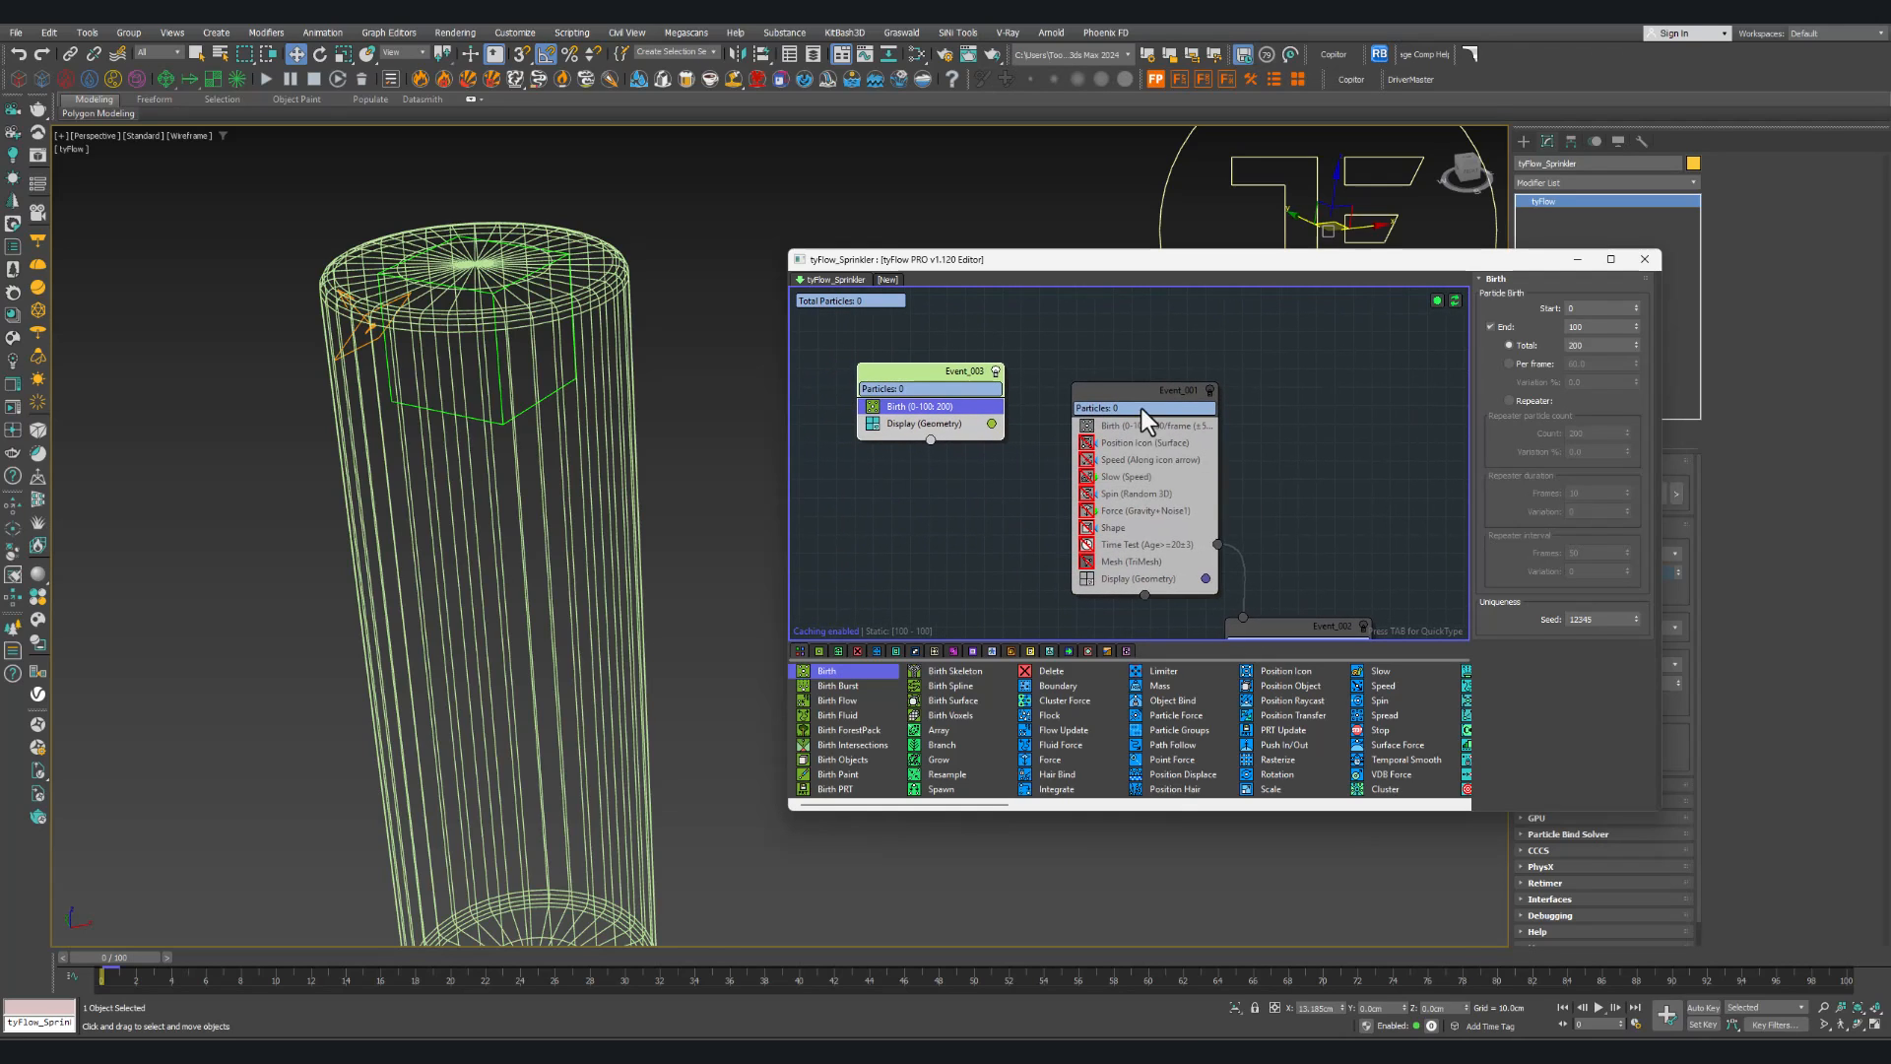
drag(1141, 408, 1202, 441)
middle_drag(1201, 440, 1214, 443)
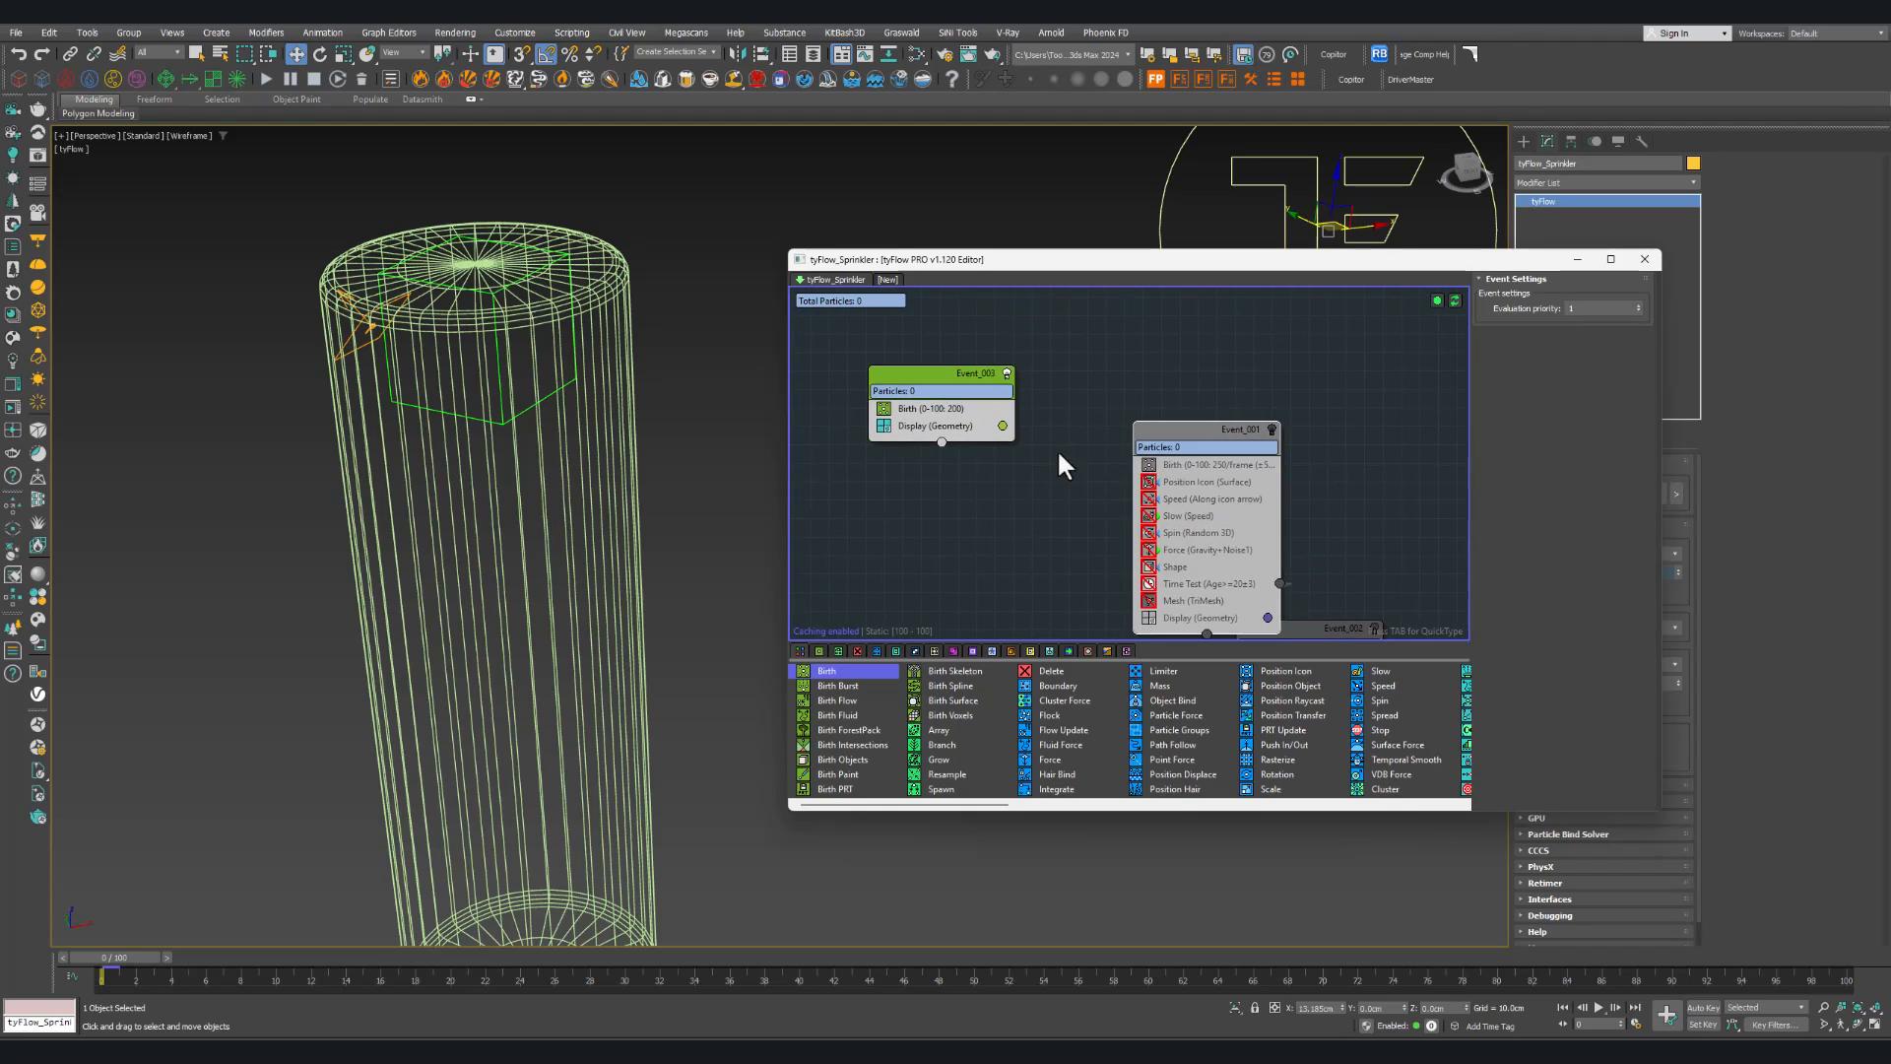
Step: Set the new event's Birth operator to emit 250 particles per frame with 50% variation
click(921, 409)
drag(937, 378, 947, 411)
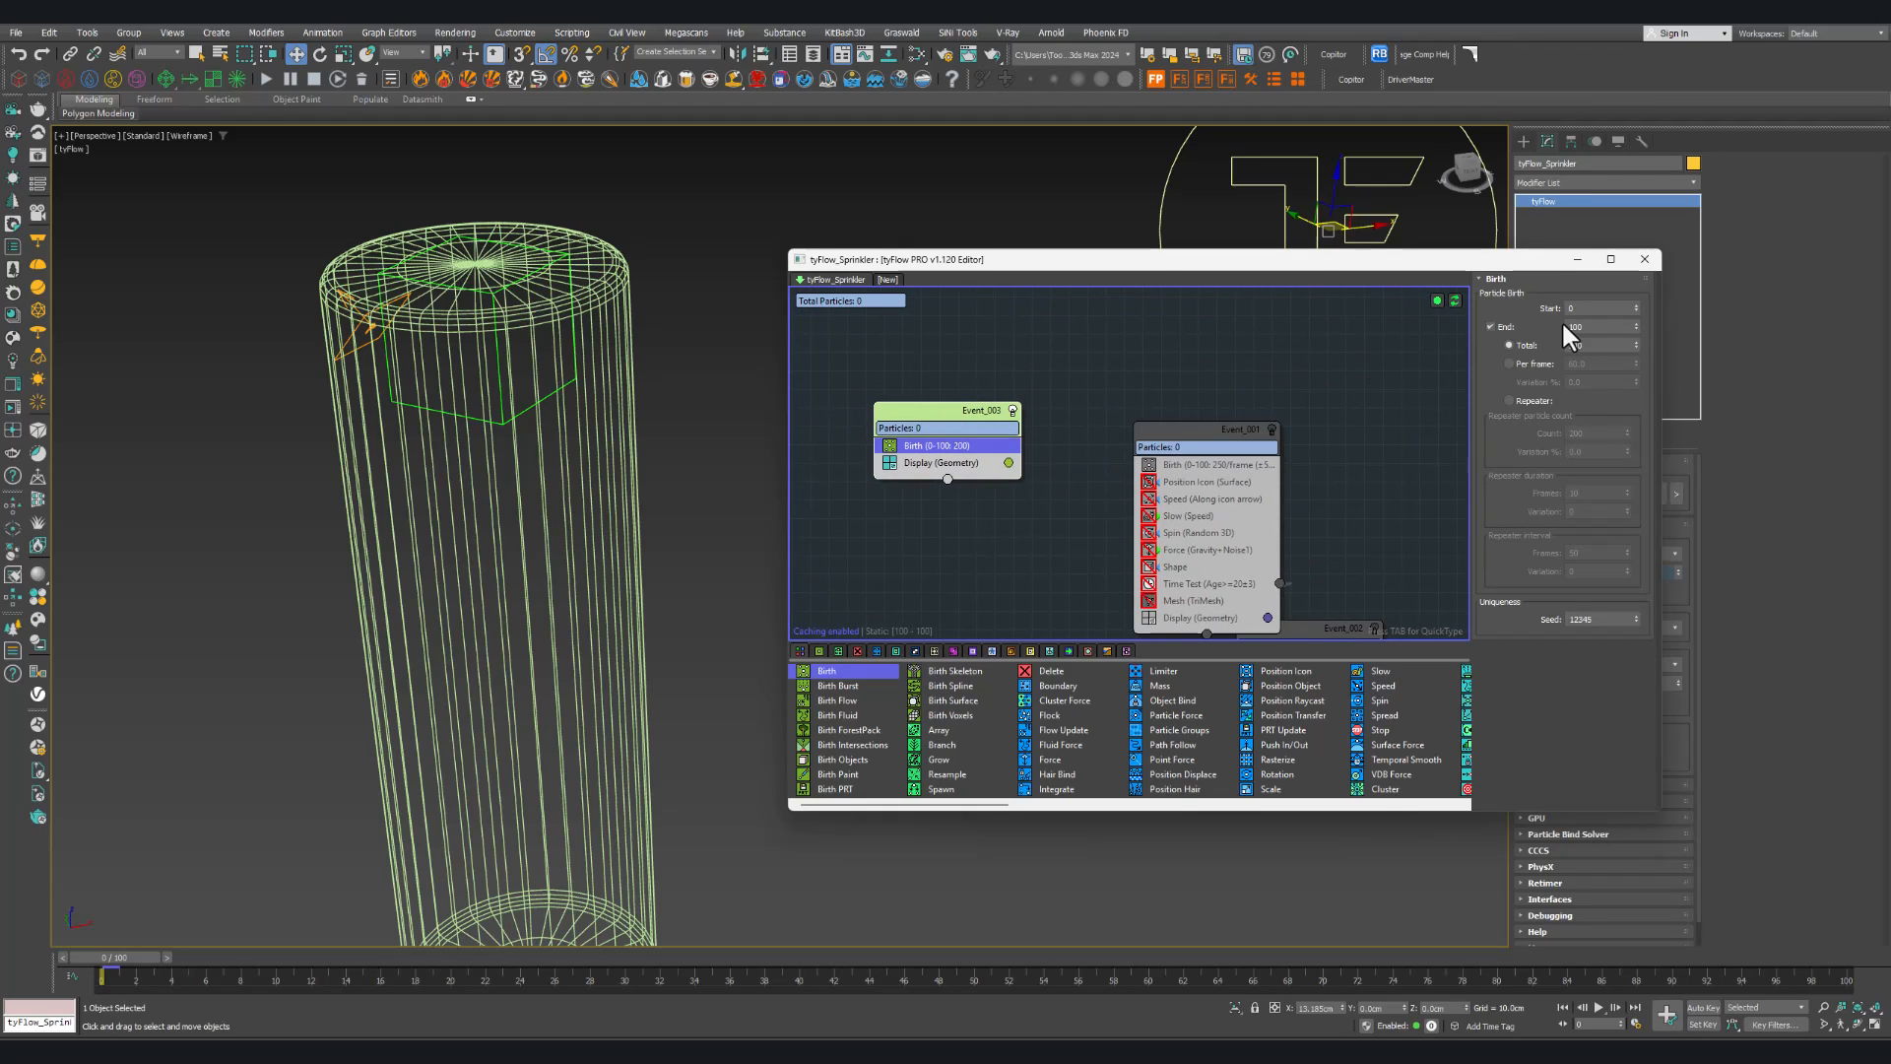
click(1521, 362)
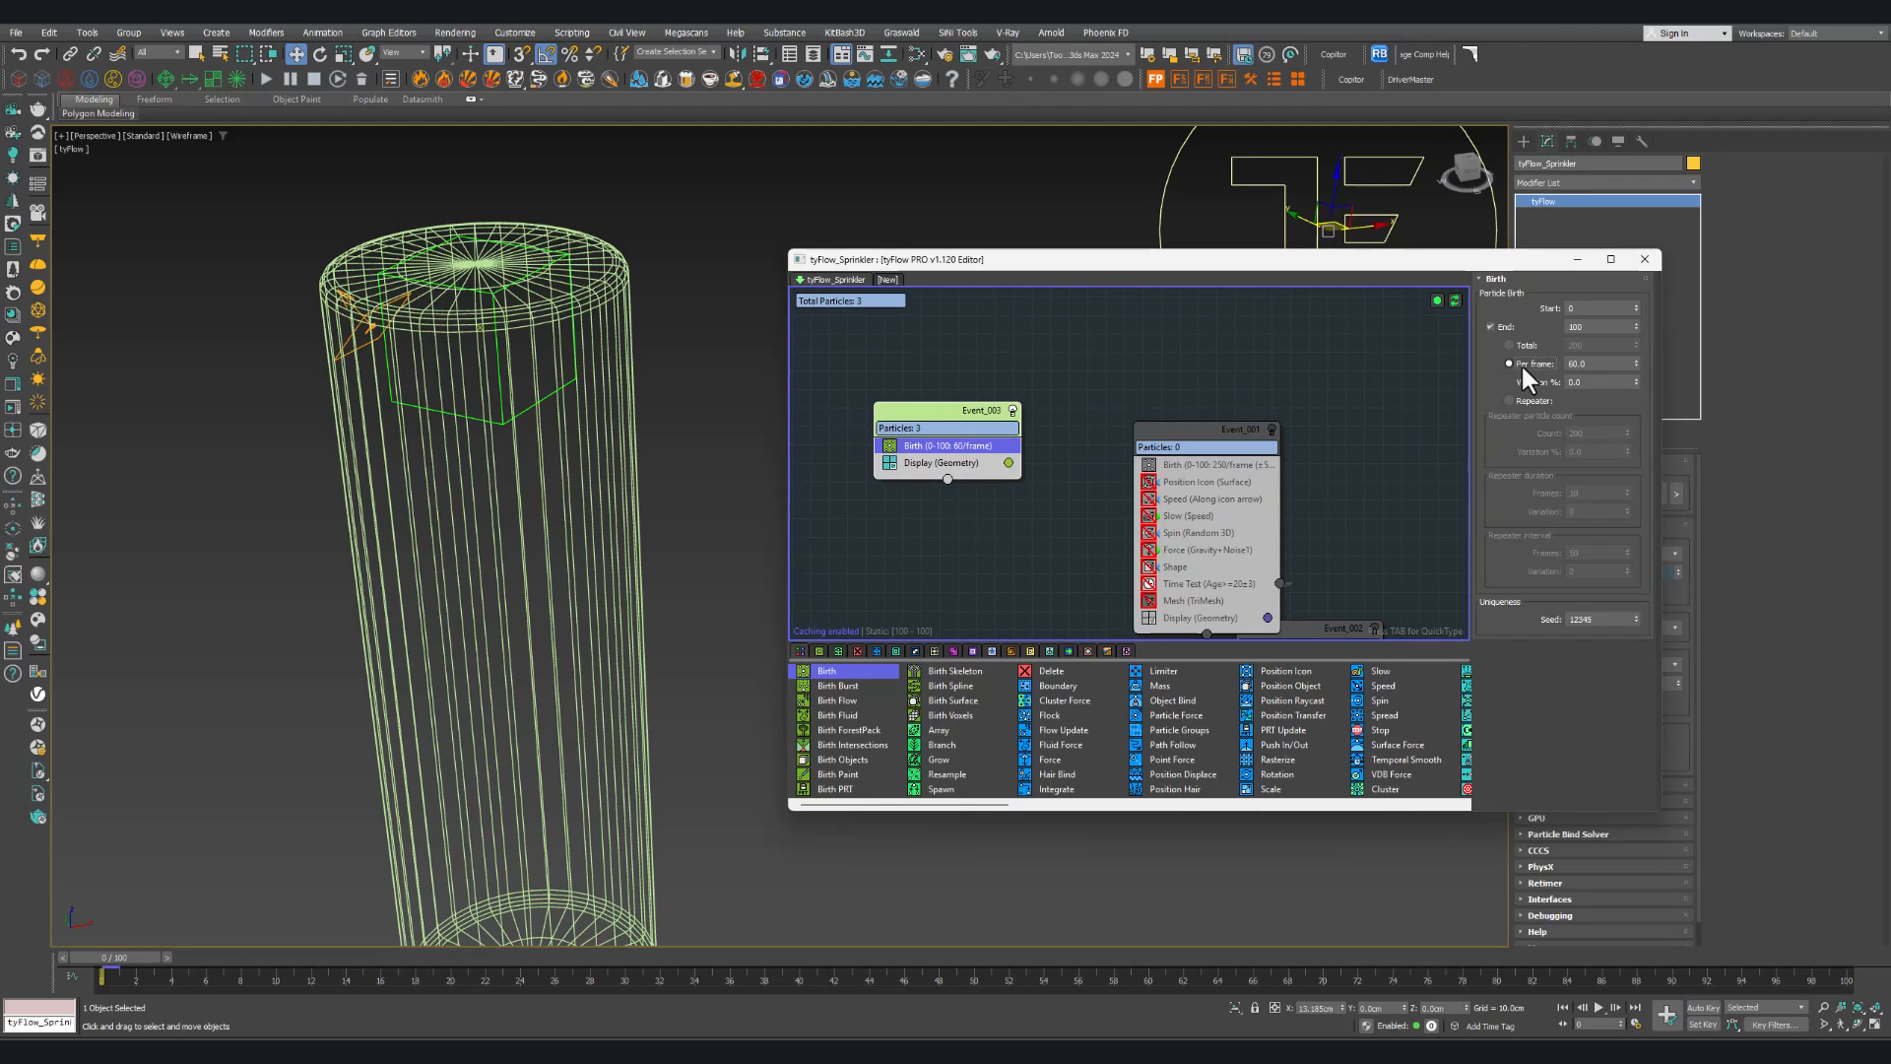
double_click(1610, 365)
scroll(293, 655, down, 3)
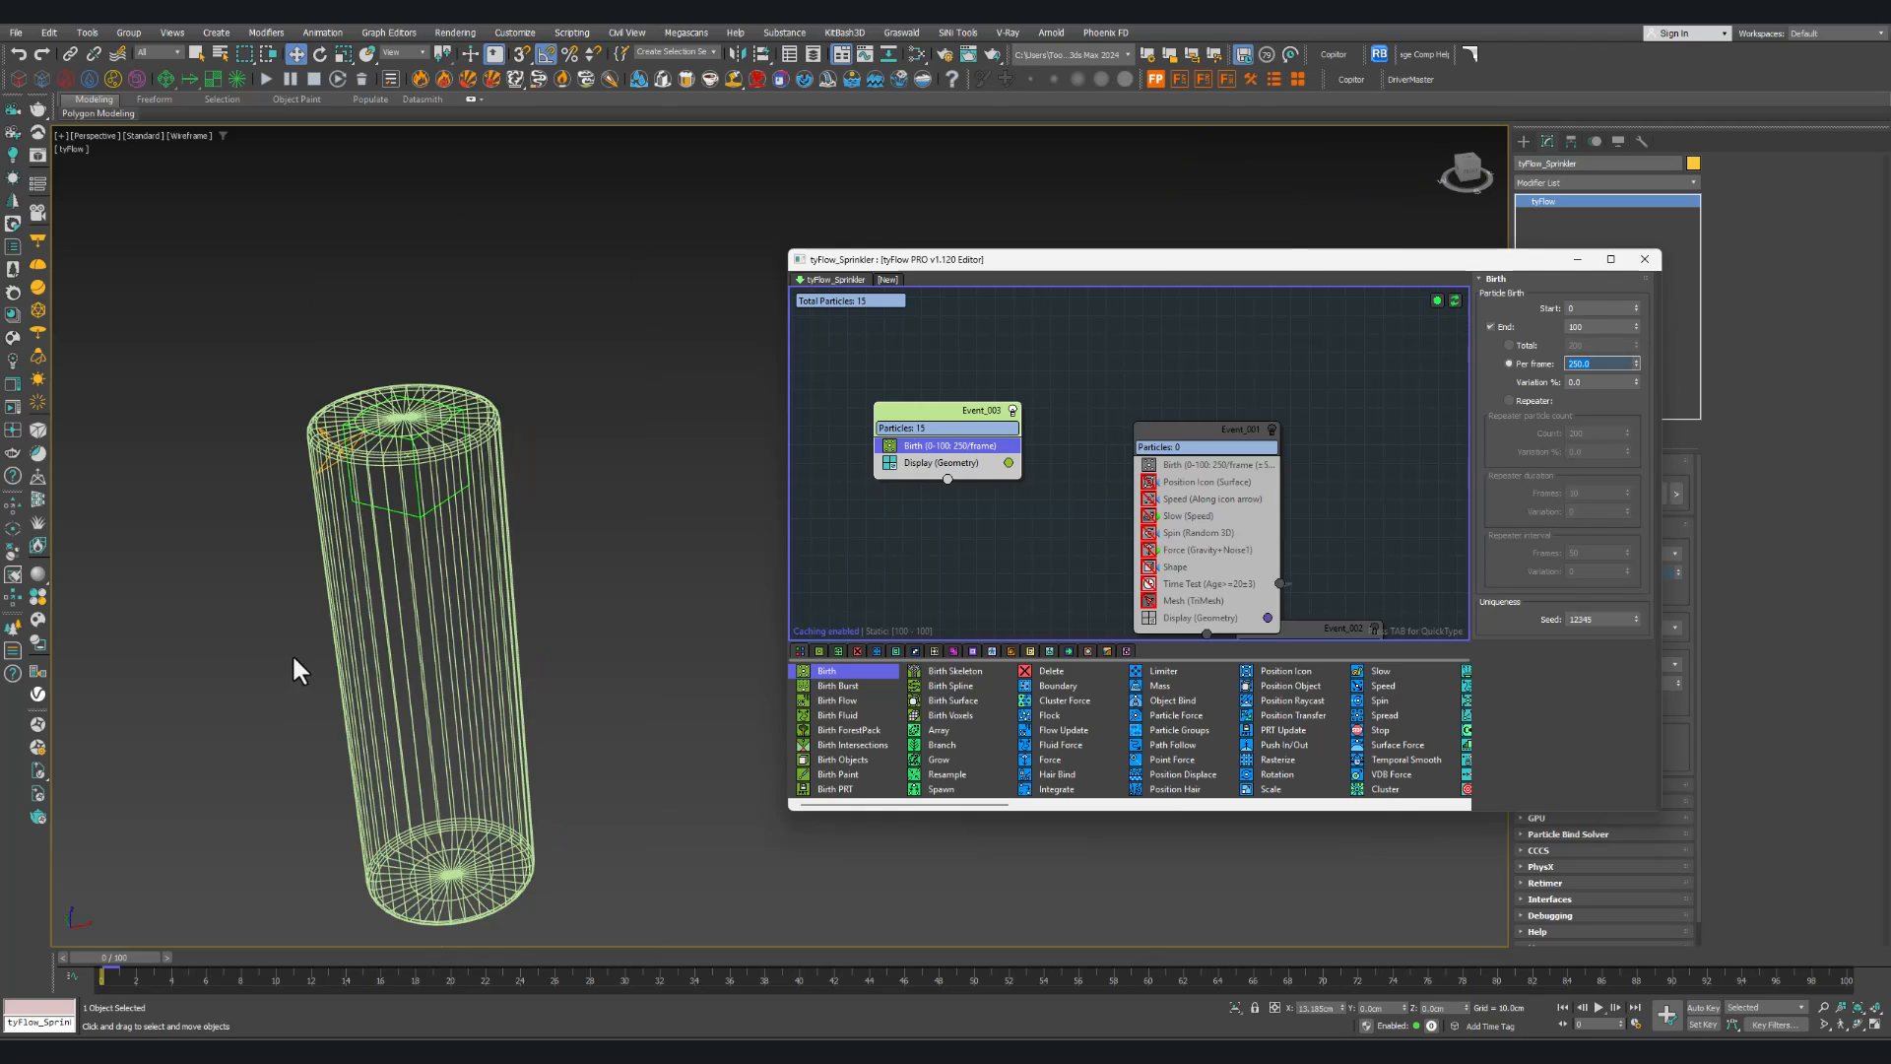
alt+middle_drag(295, 655, 559, 618)
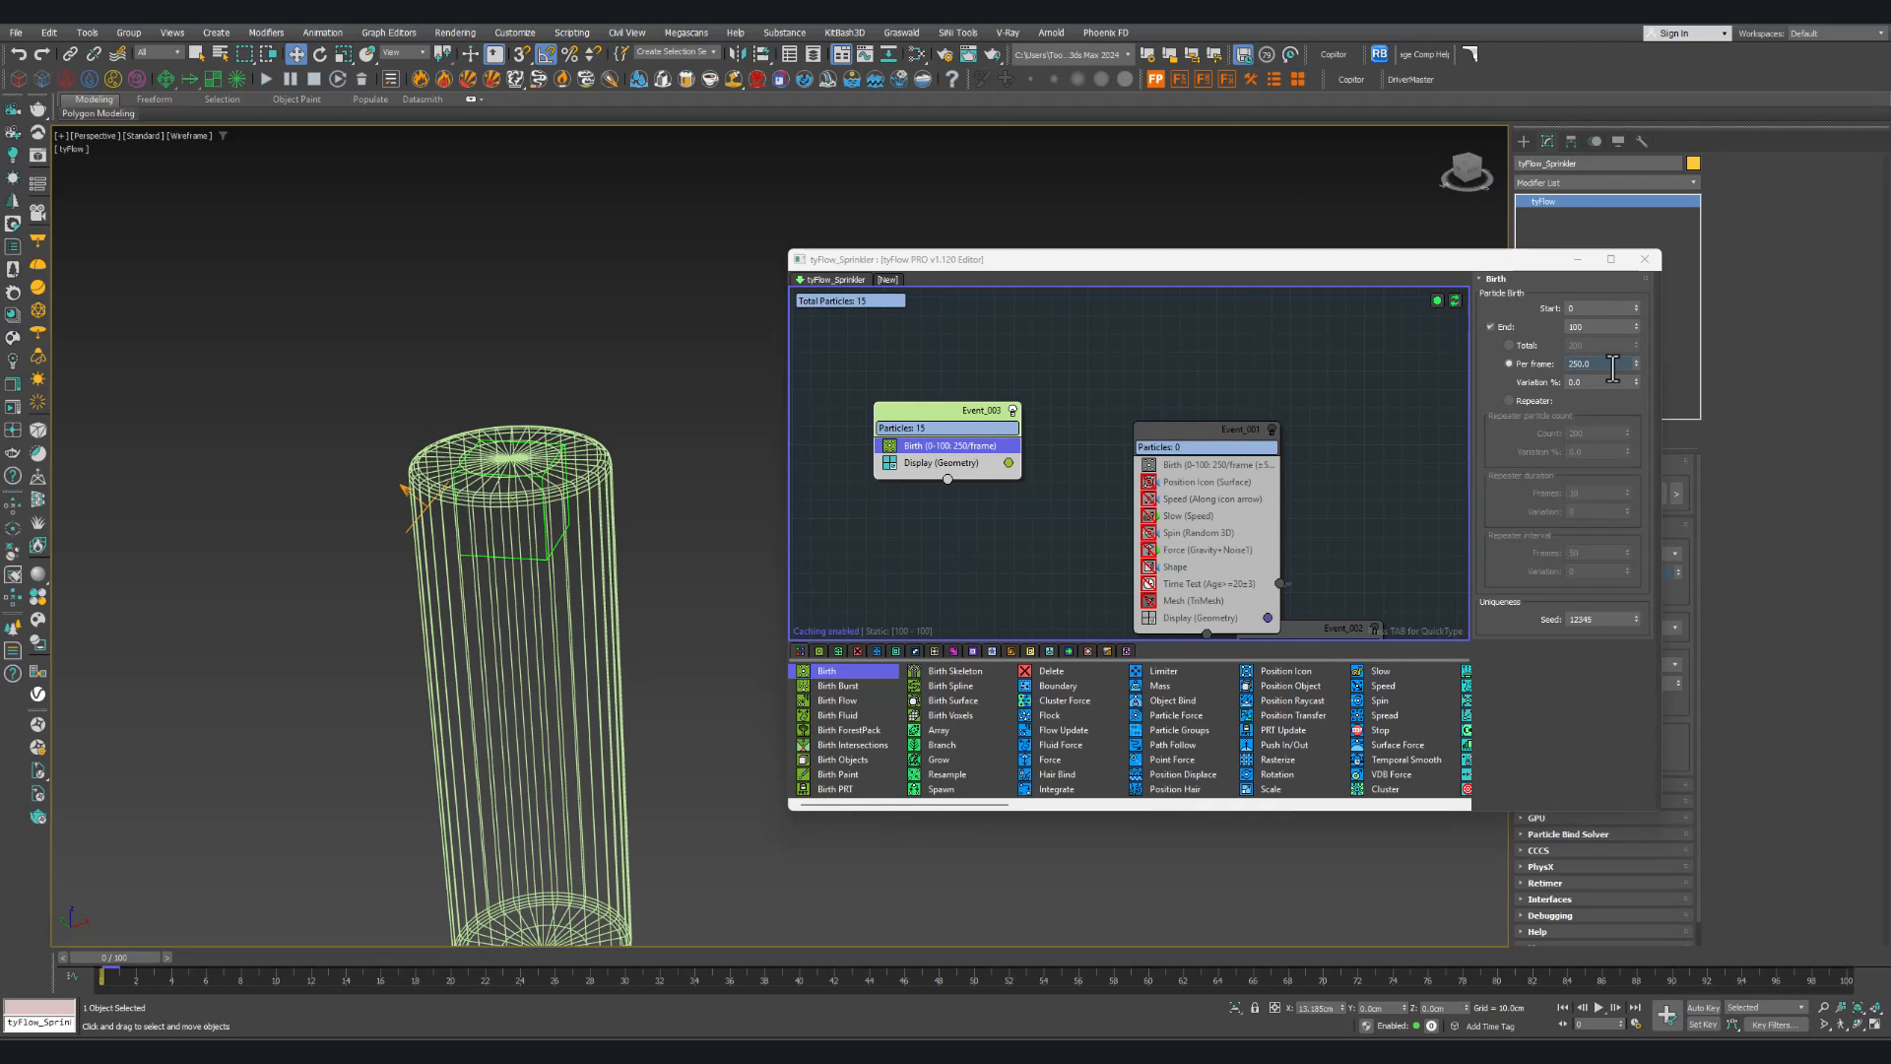
click(1601, 382)
key(Return)
middle_drag(1044, 520, 1021, 470)
click(900, 412)
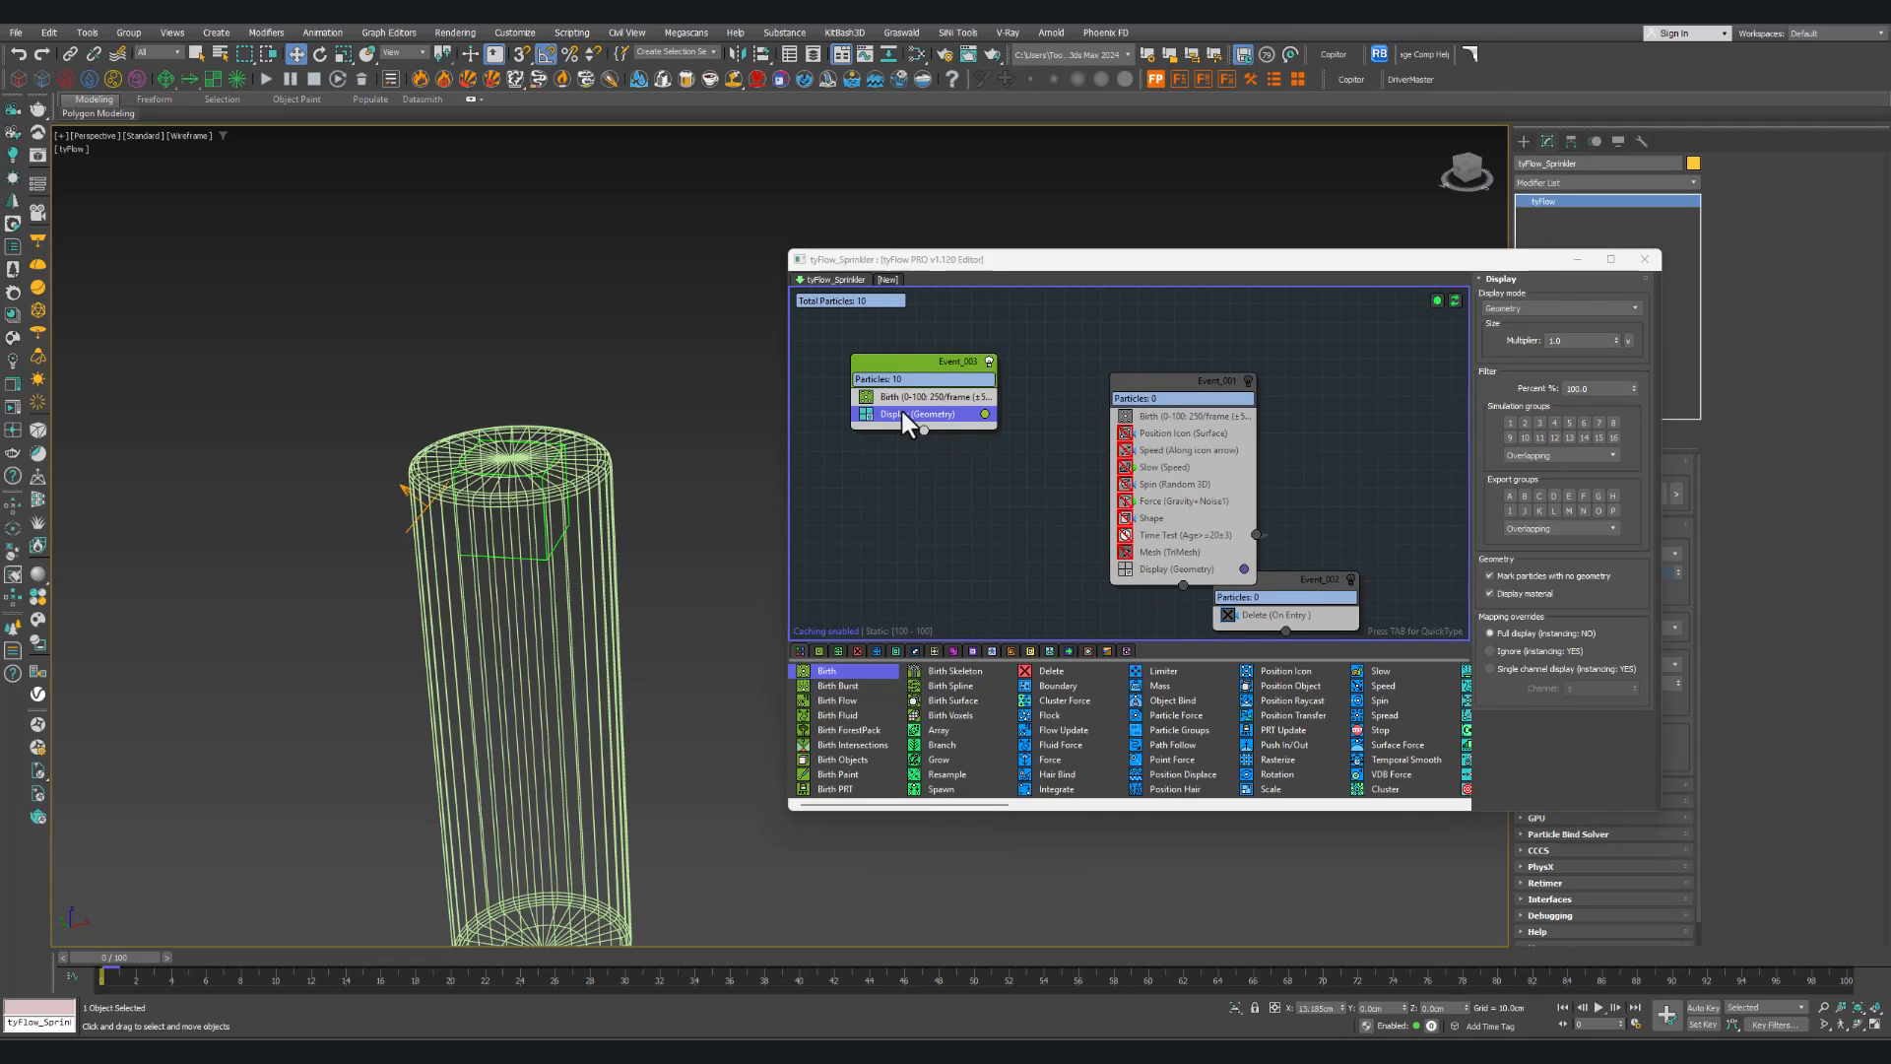
key(Tab)
text(po)
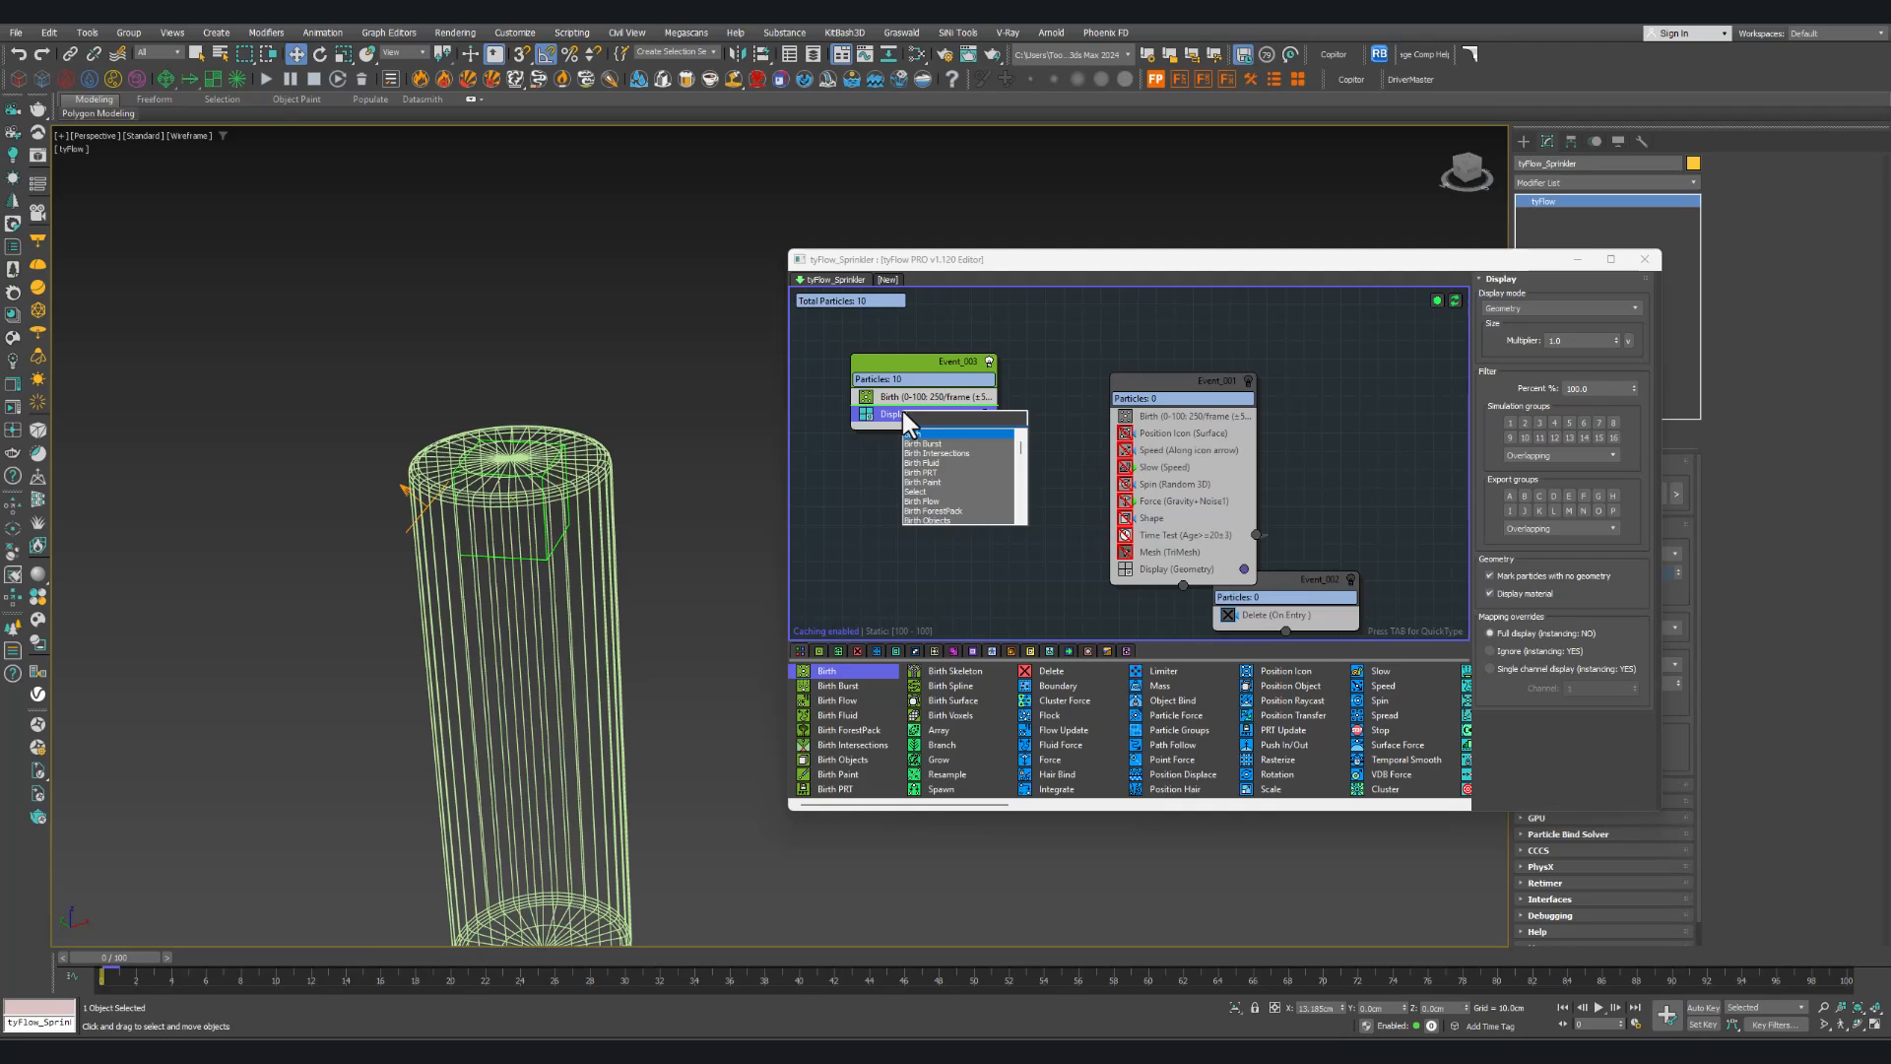
click(841, 445)
Step: Add a Position Icon operator after Birth in the new event and assign the sprinkler's tyIcon to it
click(896, 401)
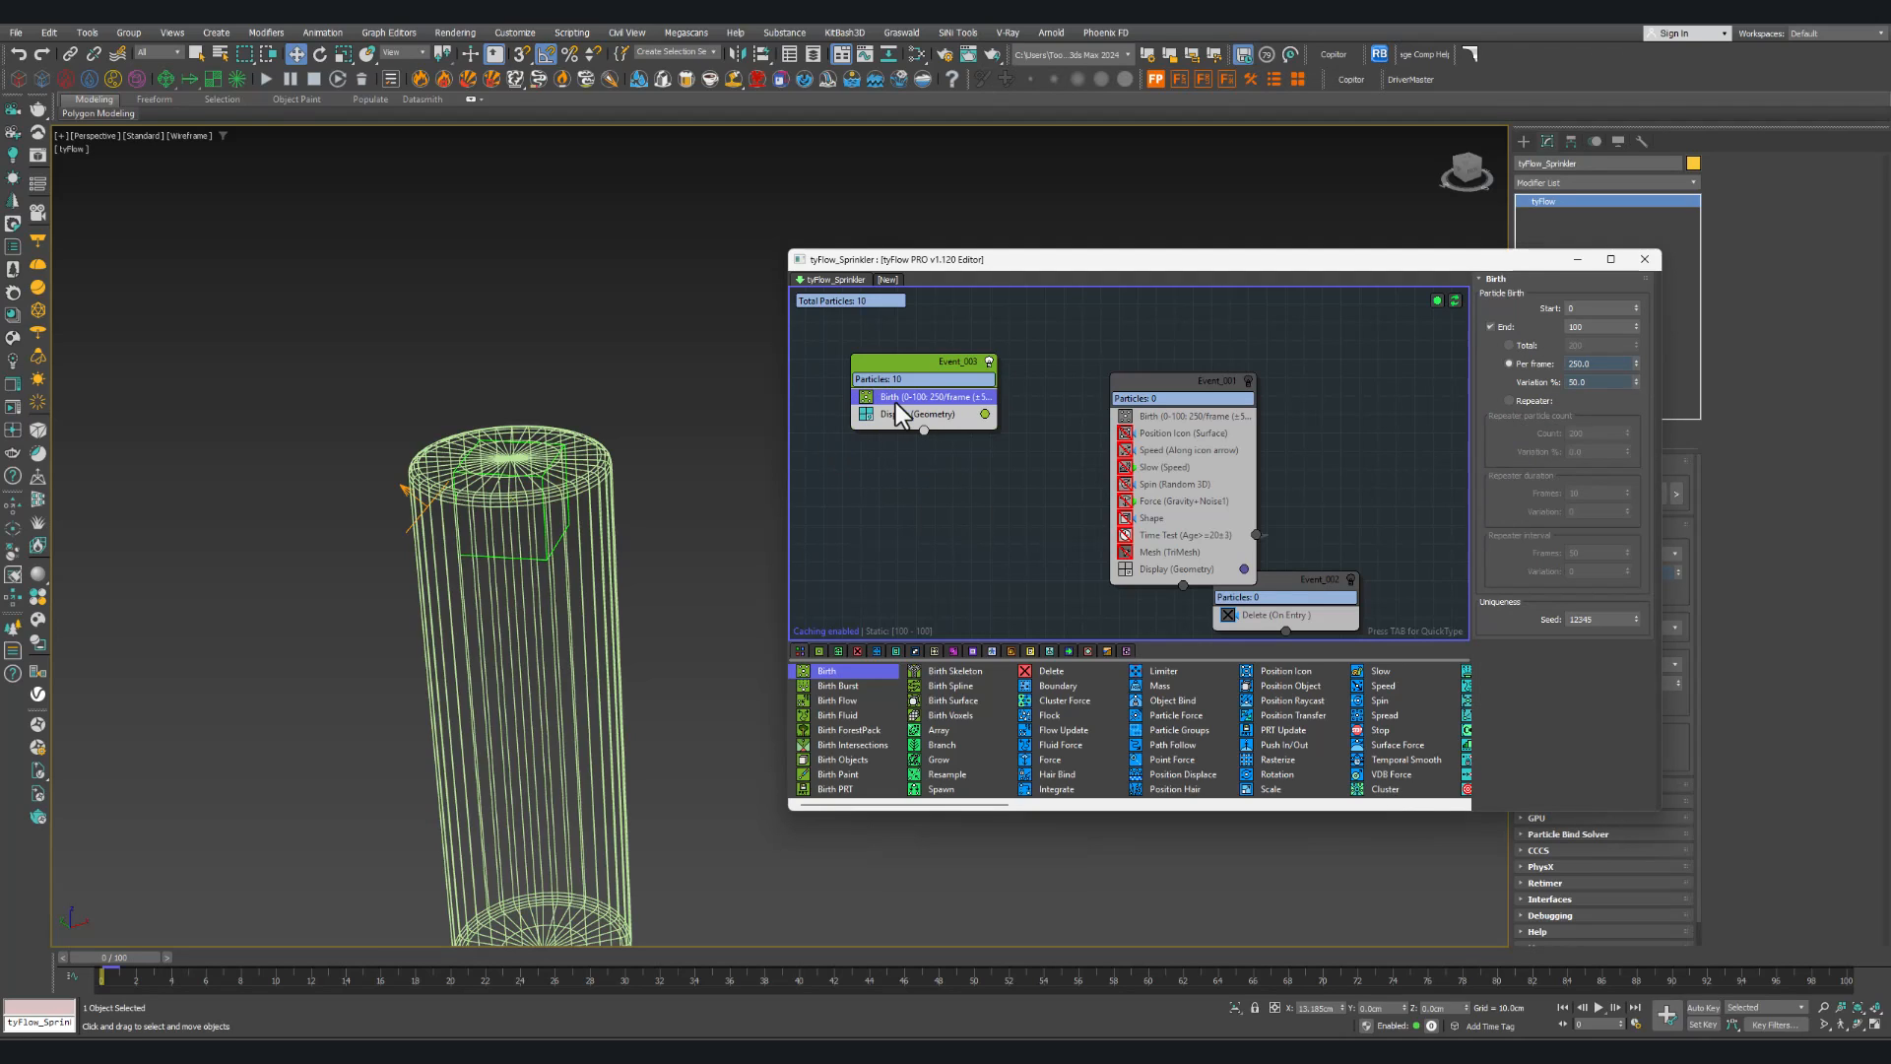
key(Tab)
text(pos)
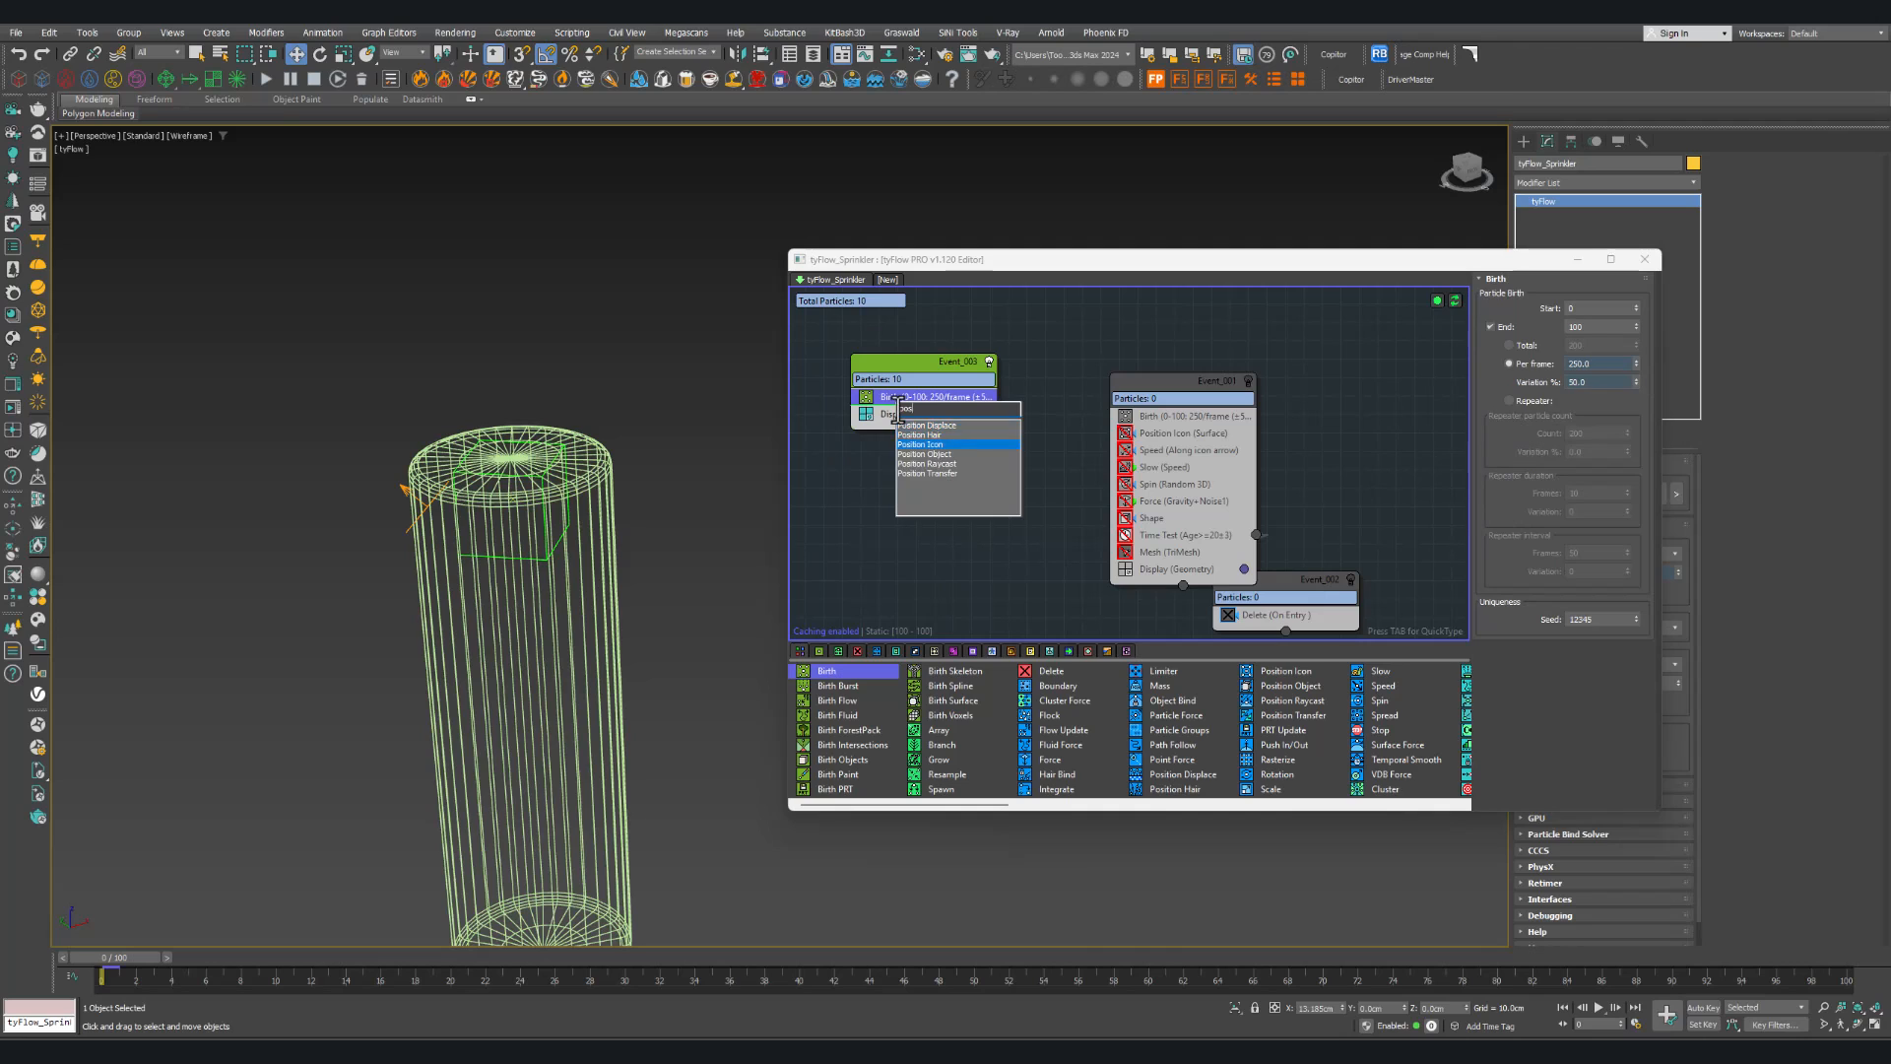
key(Return)
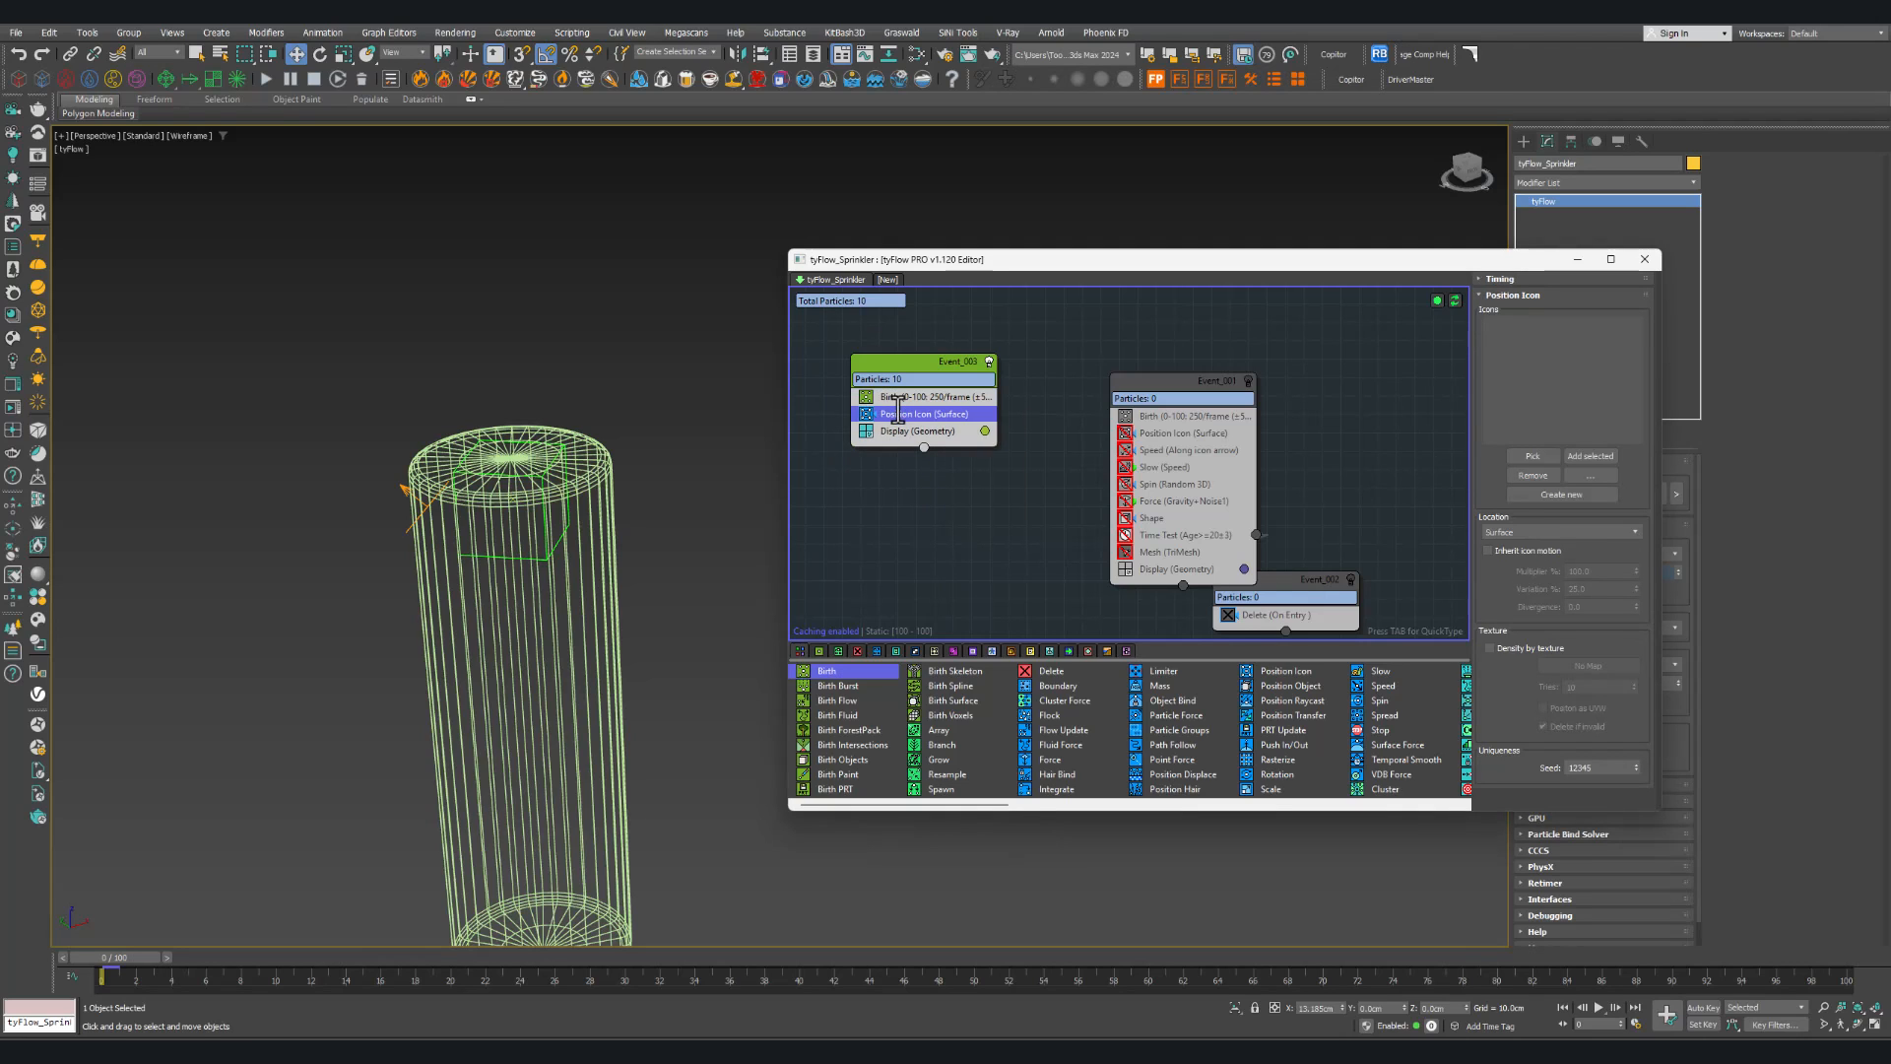
click(1533, 457)
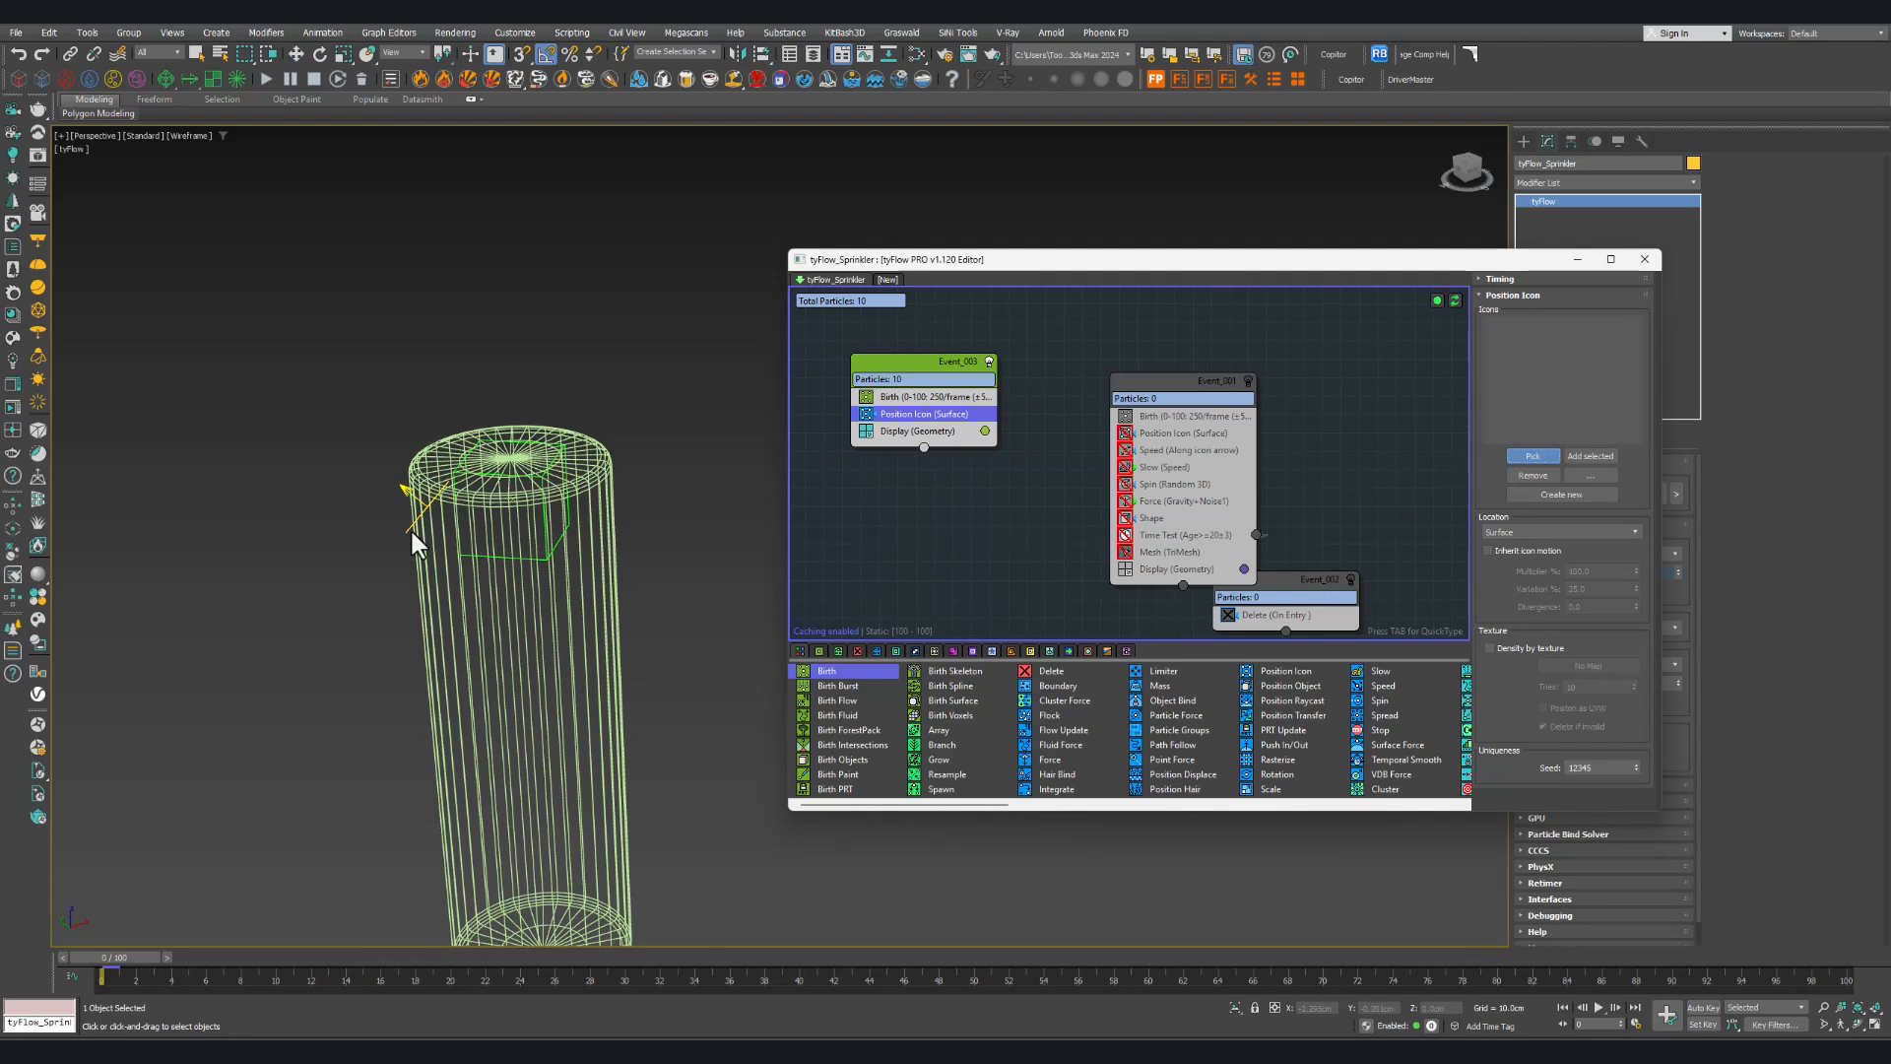
middle_drag(414, 536, 447, 544)
click(489, 554)
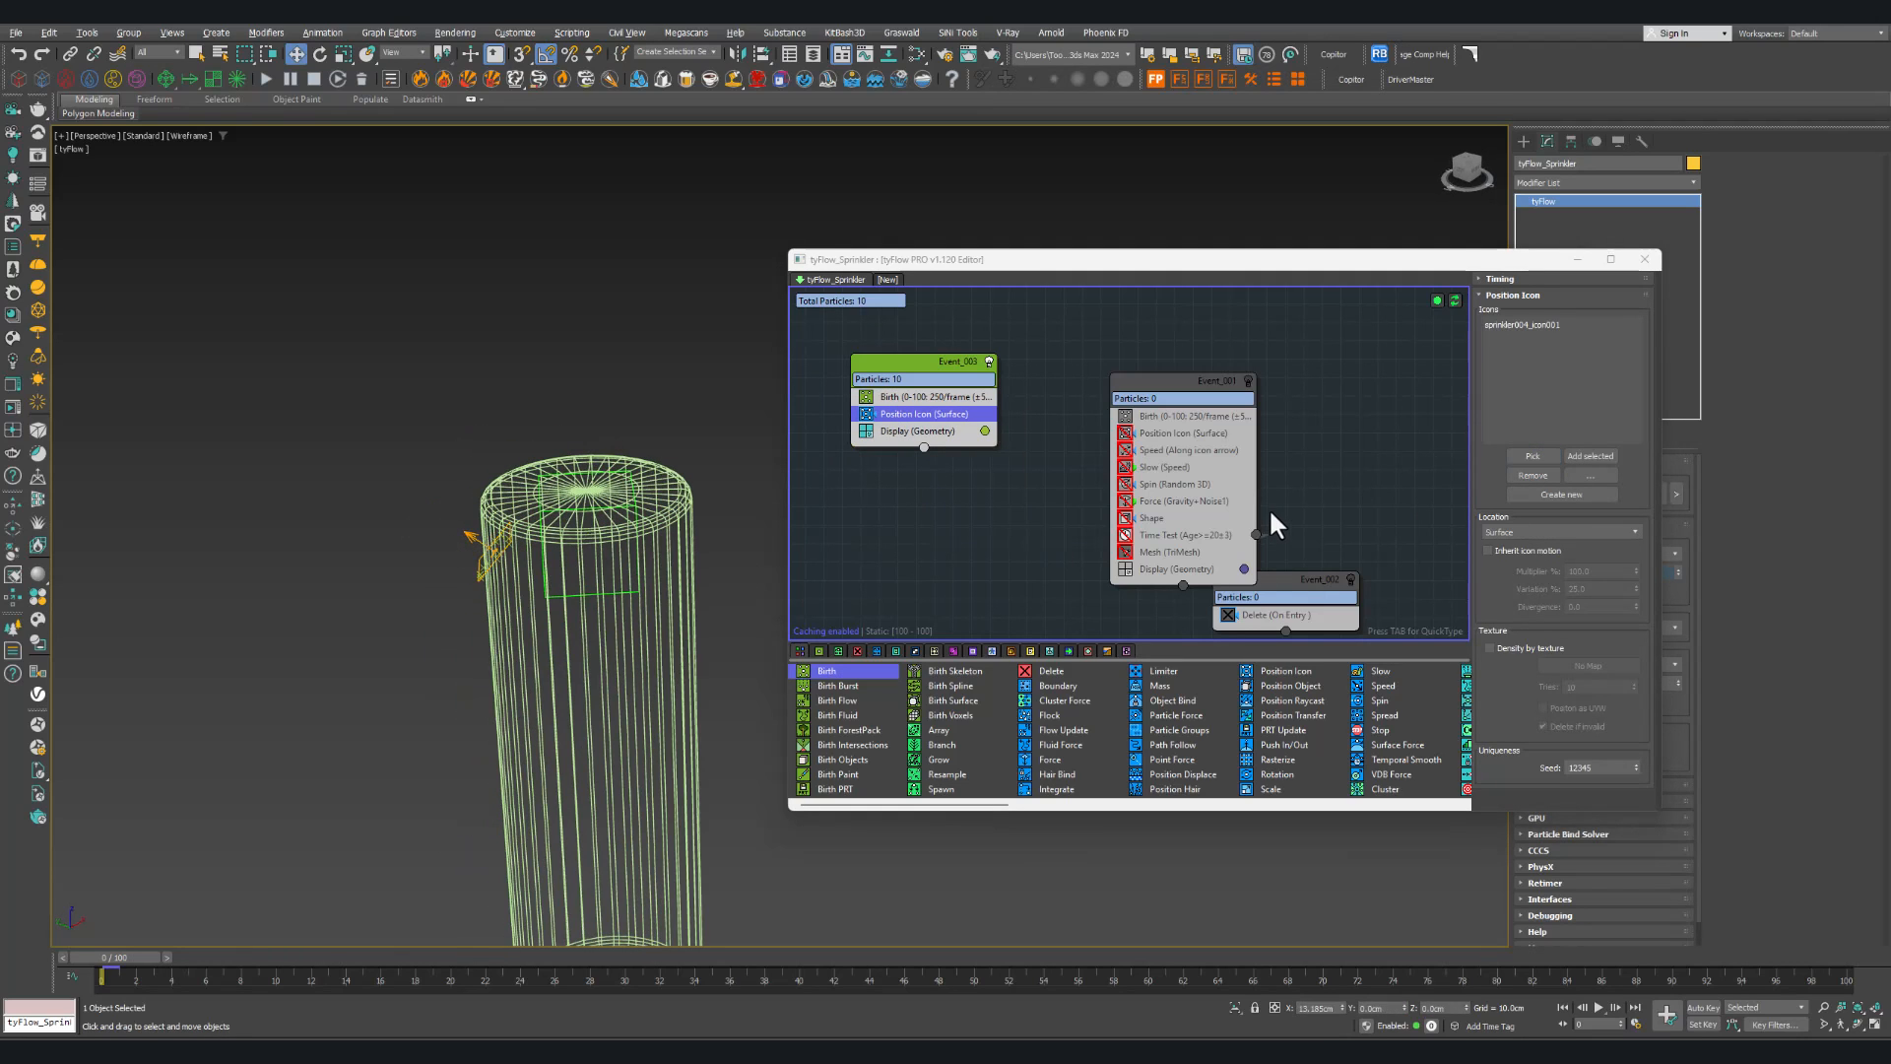
Step: Scrub the first frames to examine the particles on the tyIcon, review the Birth settings and return to frame 0
middle_drag(1271, 522, 1047, 519)
scroll(582, 576, up, 4)
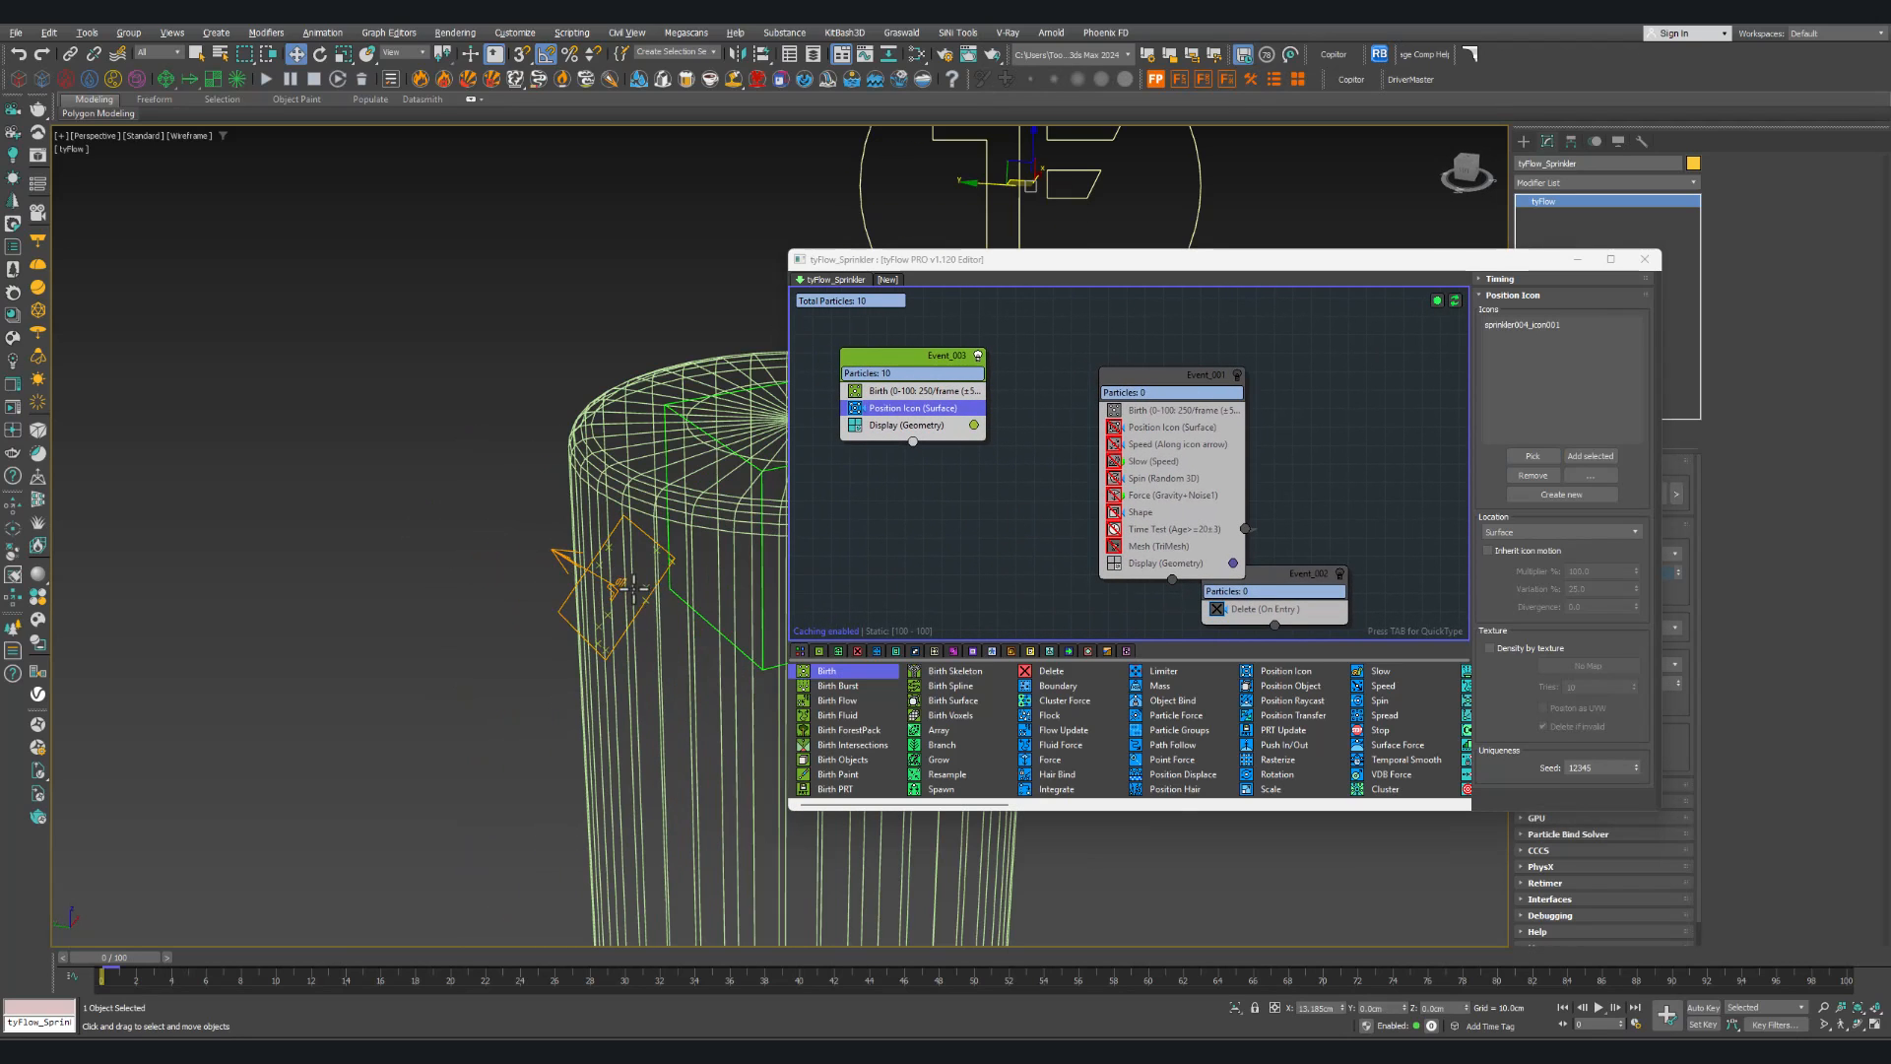
mouse_move(142, 955)
mouse_down()
mouse_move(663, 963)
mouse_move(118, 960)
mouse_up()
alt+middle_drag(500, 727, 157, 680)
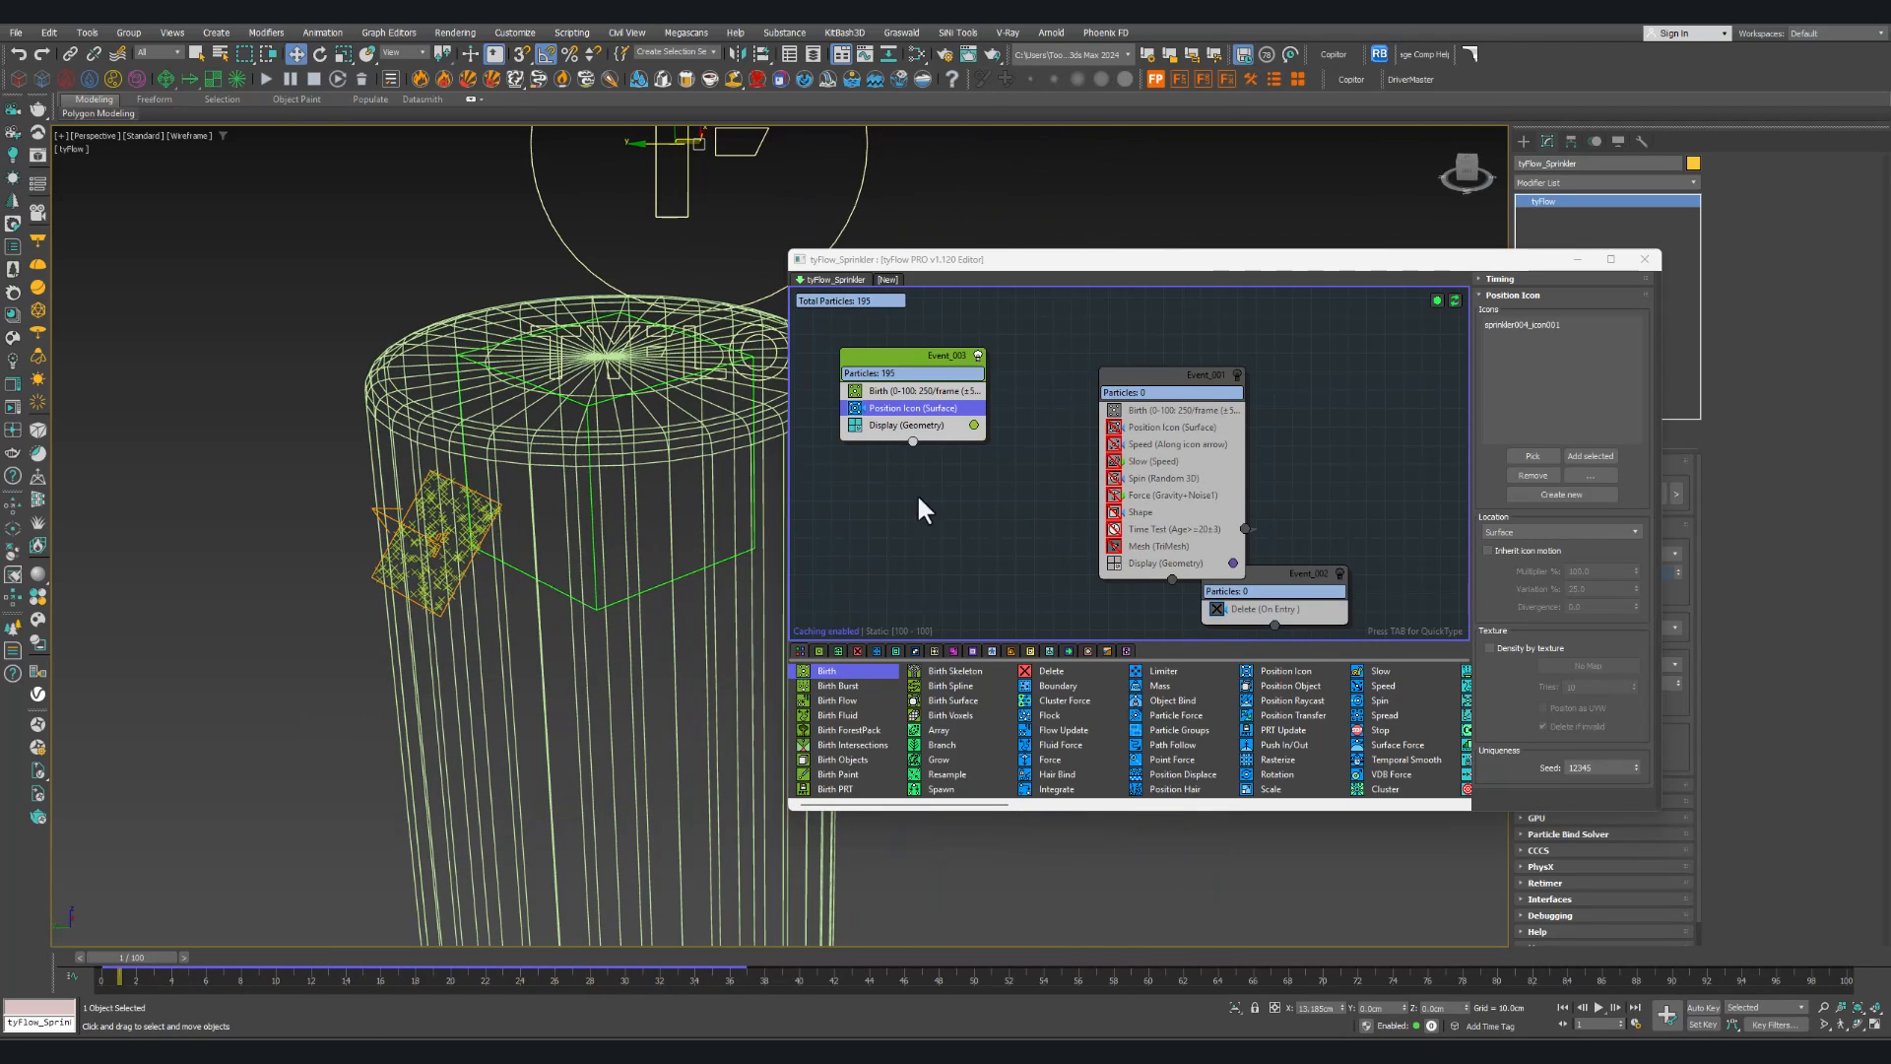
click(938, 393)
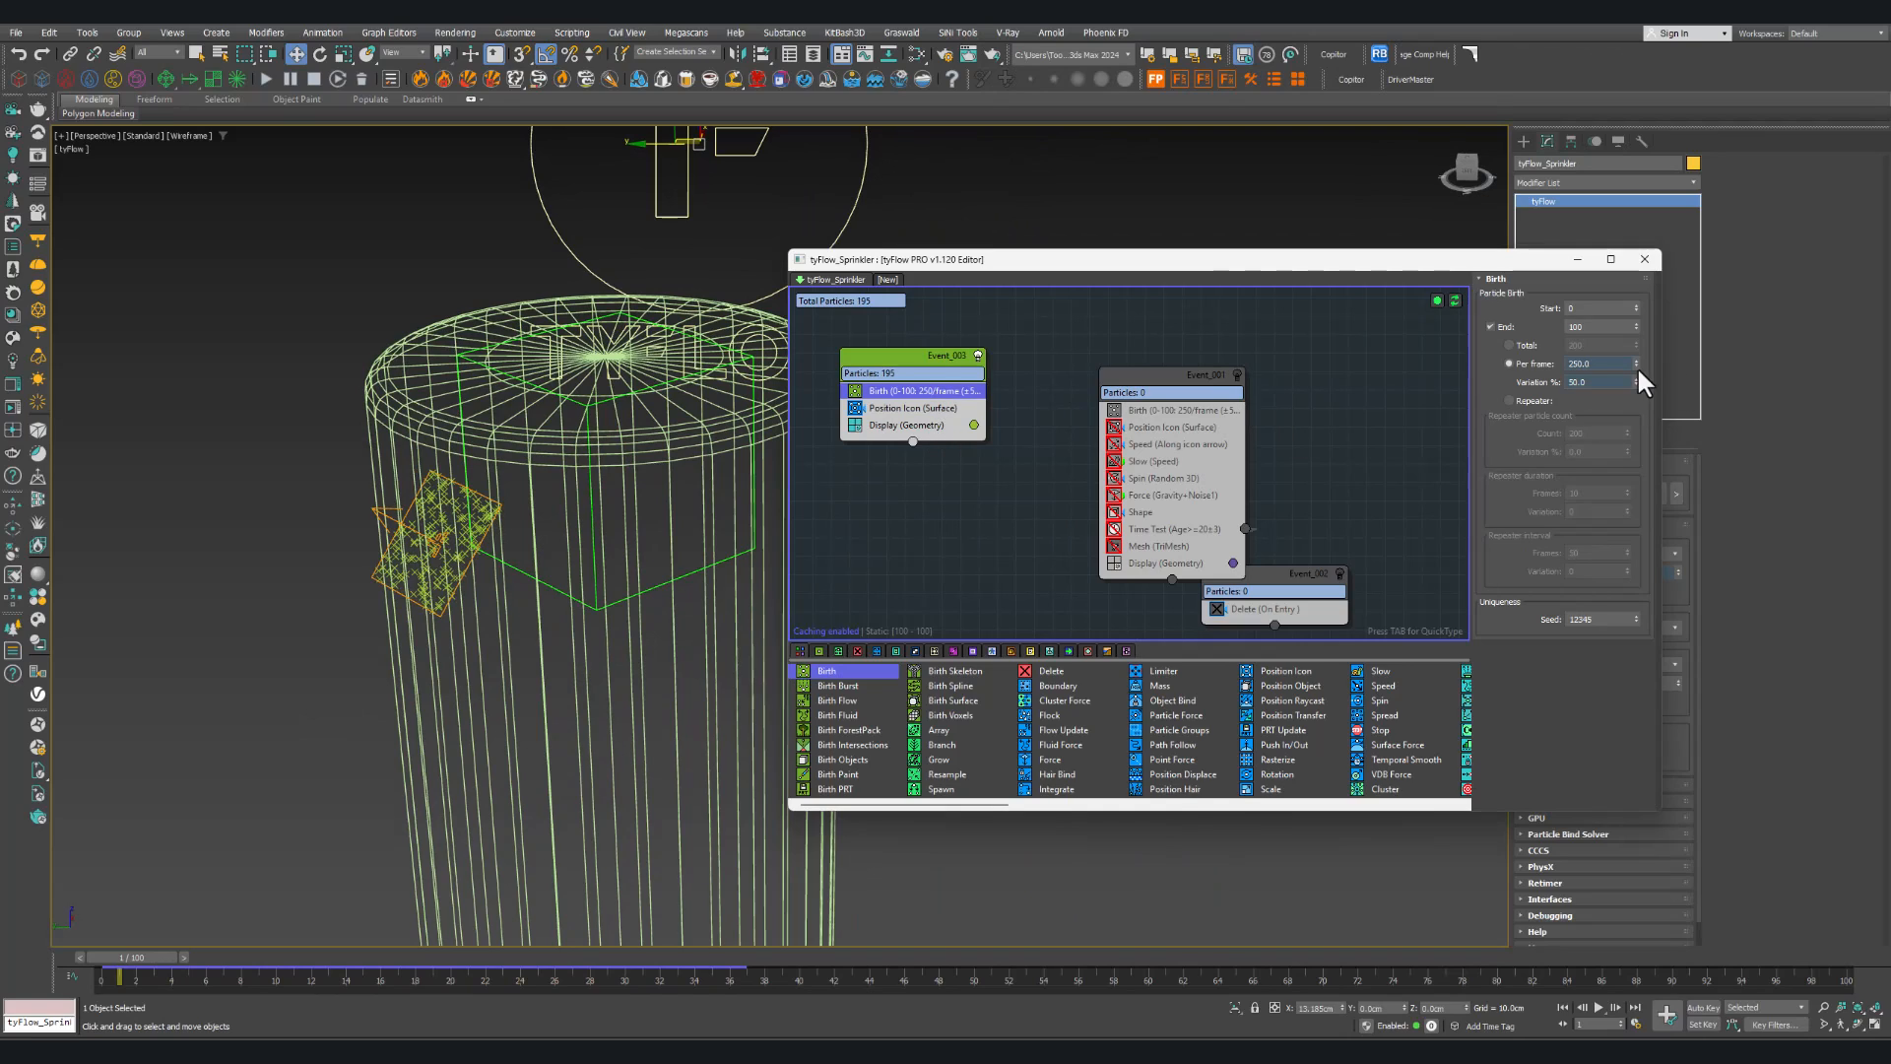
mouse_move(132, 961)
mouse_down()
mouse_move(688, 955)
mouse_move(103, 954)
mouse_up()
key(w)
alt+middle_drag(512, 670, 445, 646)
Step: Add a Speed operator to the new event, directly after Birth
click(890, 408)
key(Tab)
text(speed)
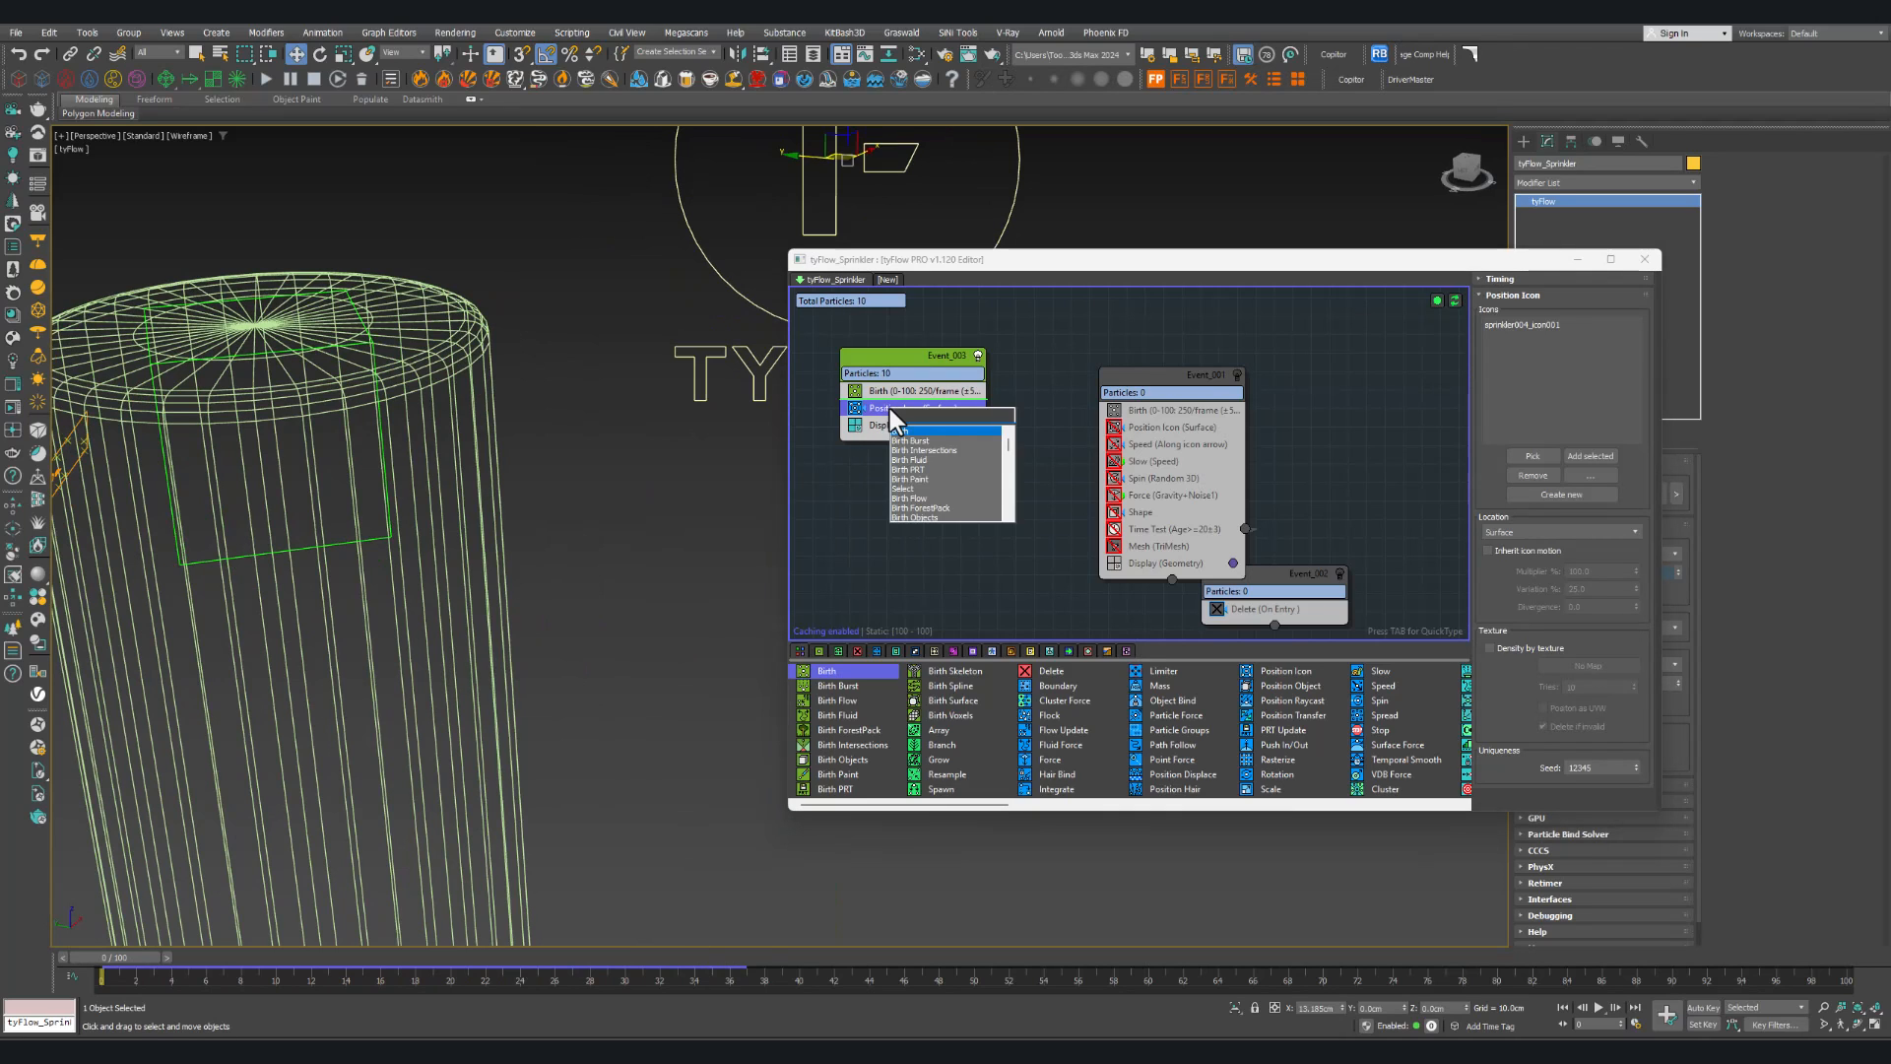
key(Return)
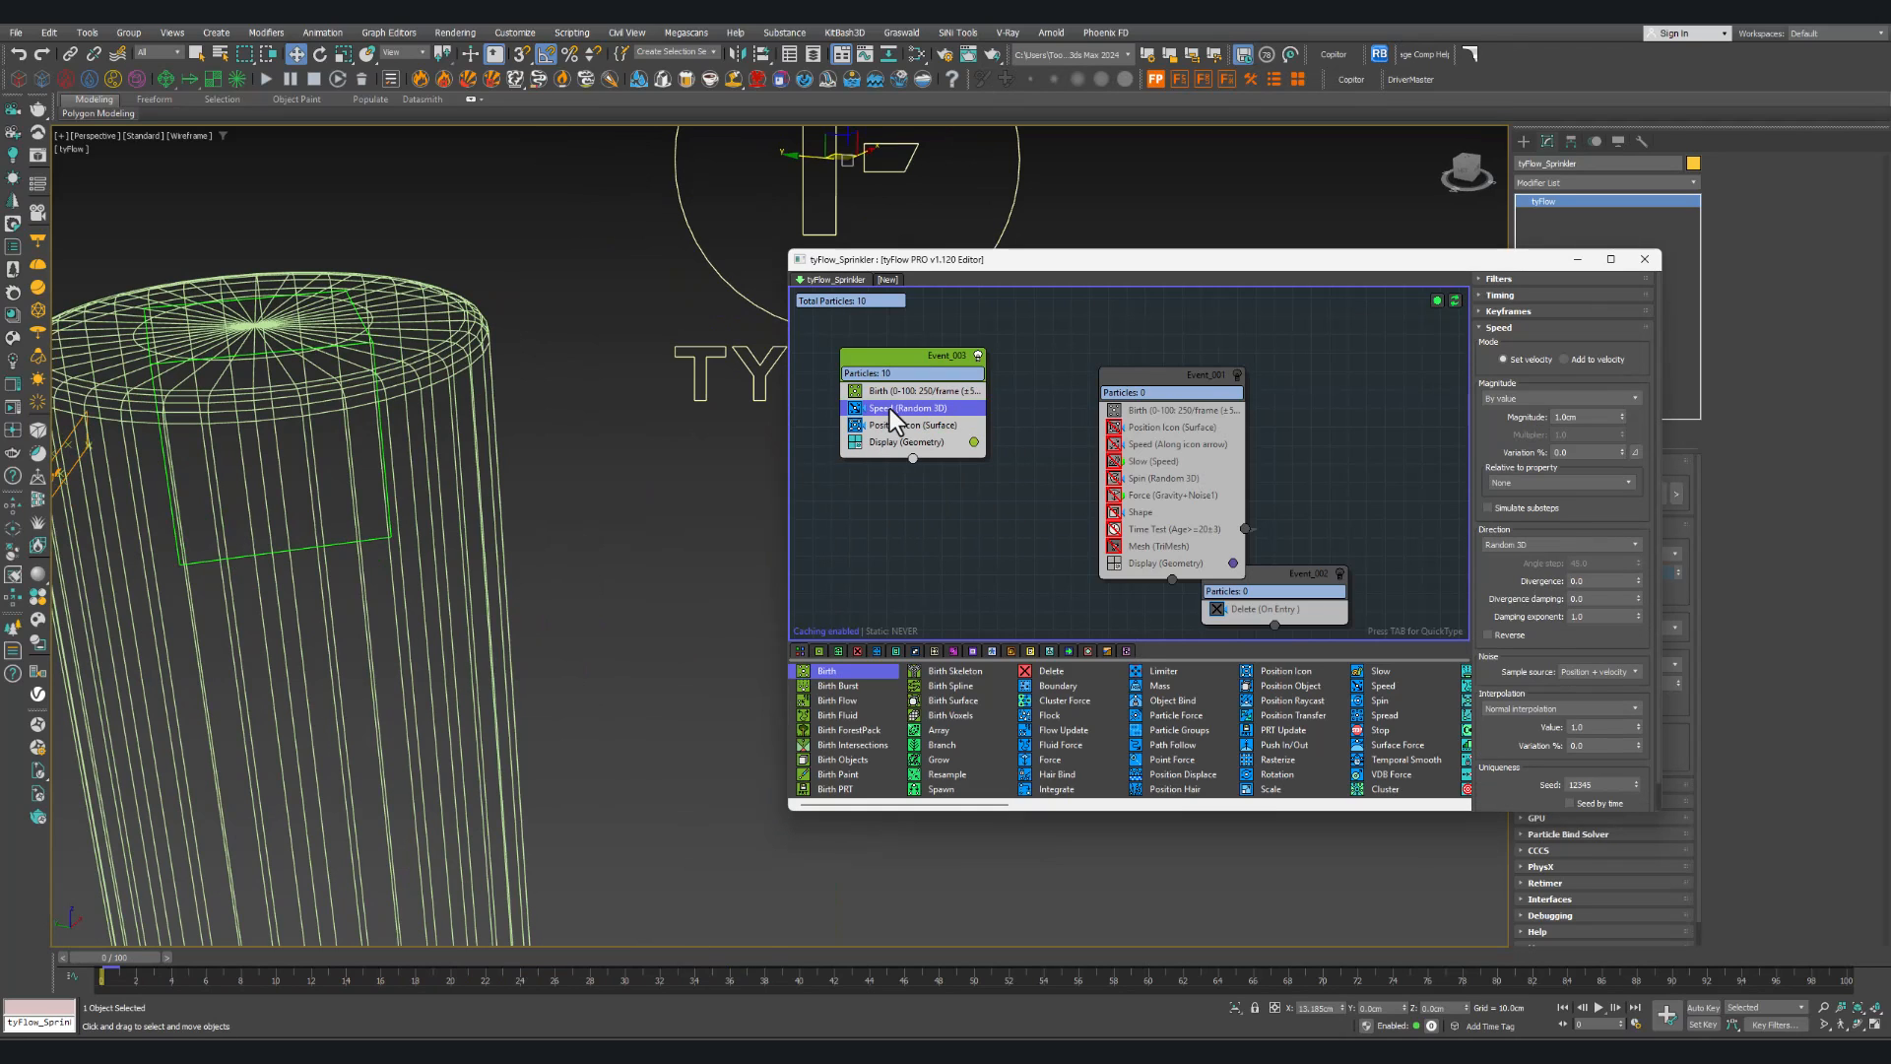
scroll(346, 532, down, 3)
middle_drag(347, 532, 493, 583)
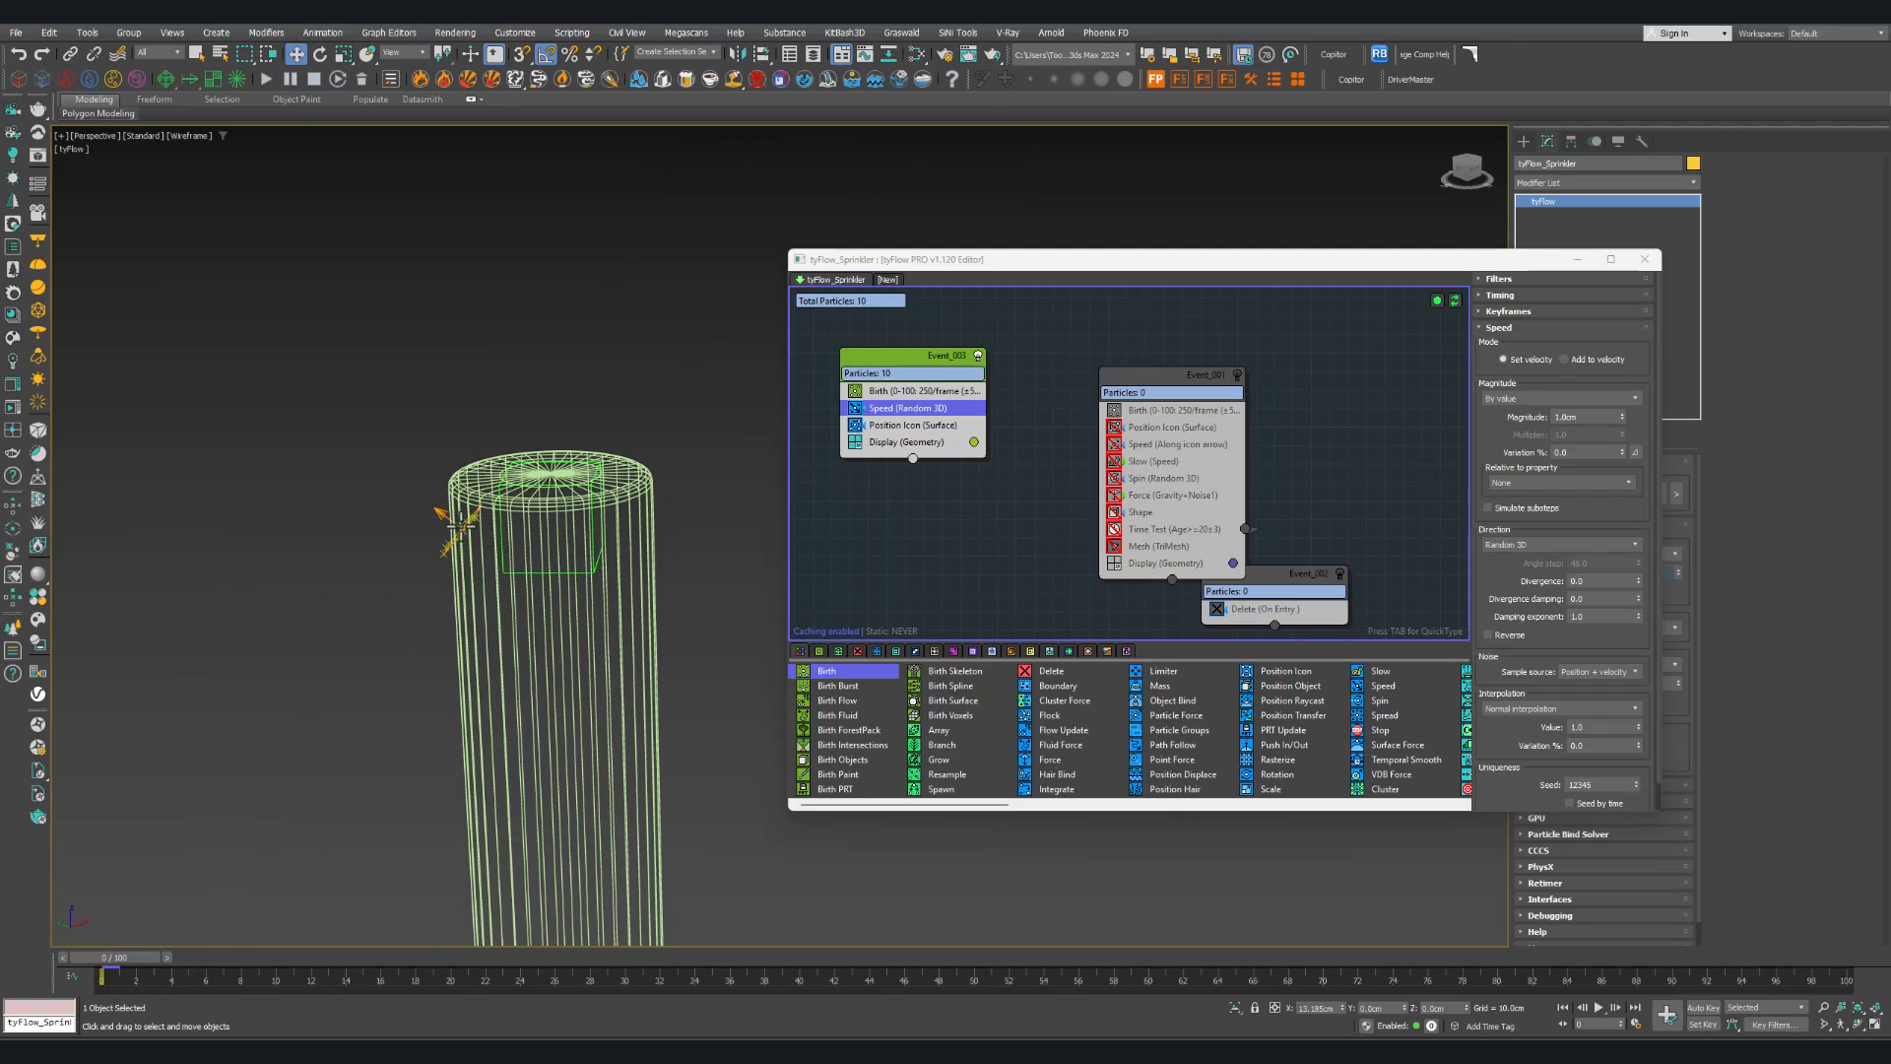
Step: Reorder the new event's operators so that Speed comes directly after Position Icon
mouse_move(138, 952)
mouse_down()
mouse_move(311, 955)
mouse_move(132, 958)
mouse_up()
key(w)
drag(914, 412, 918, 434)
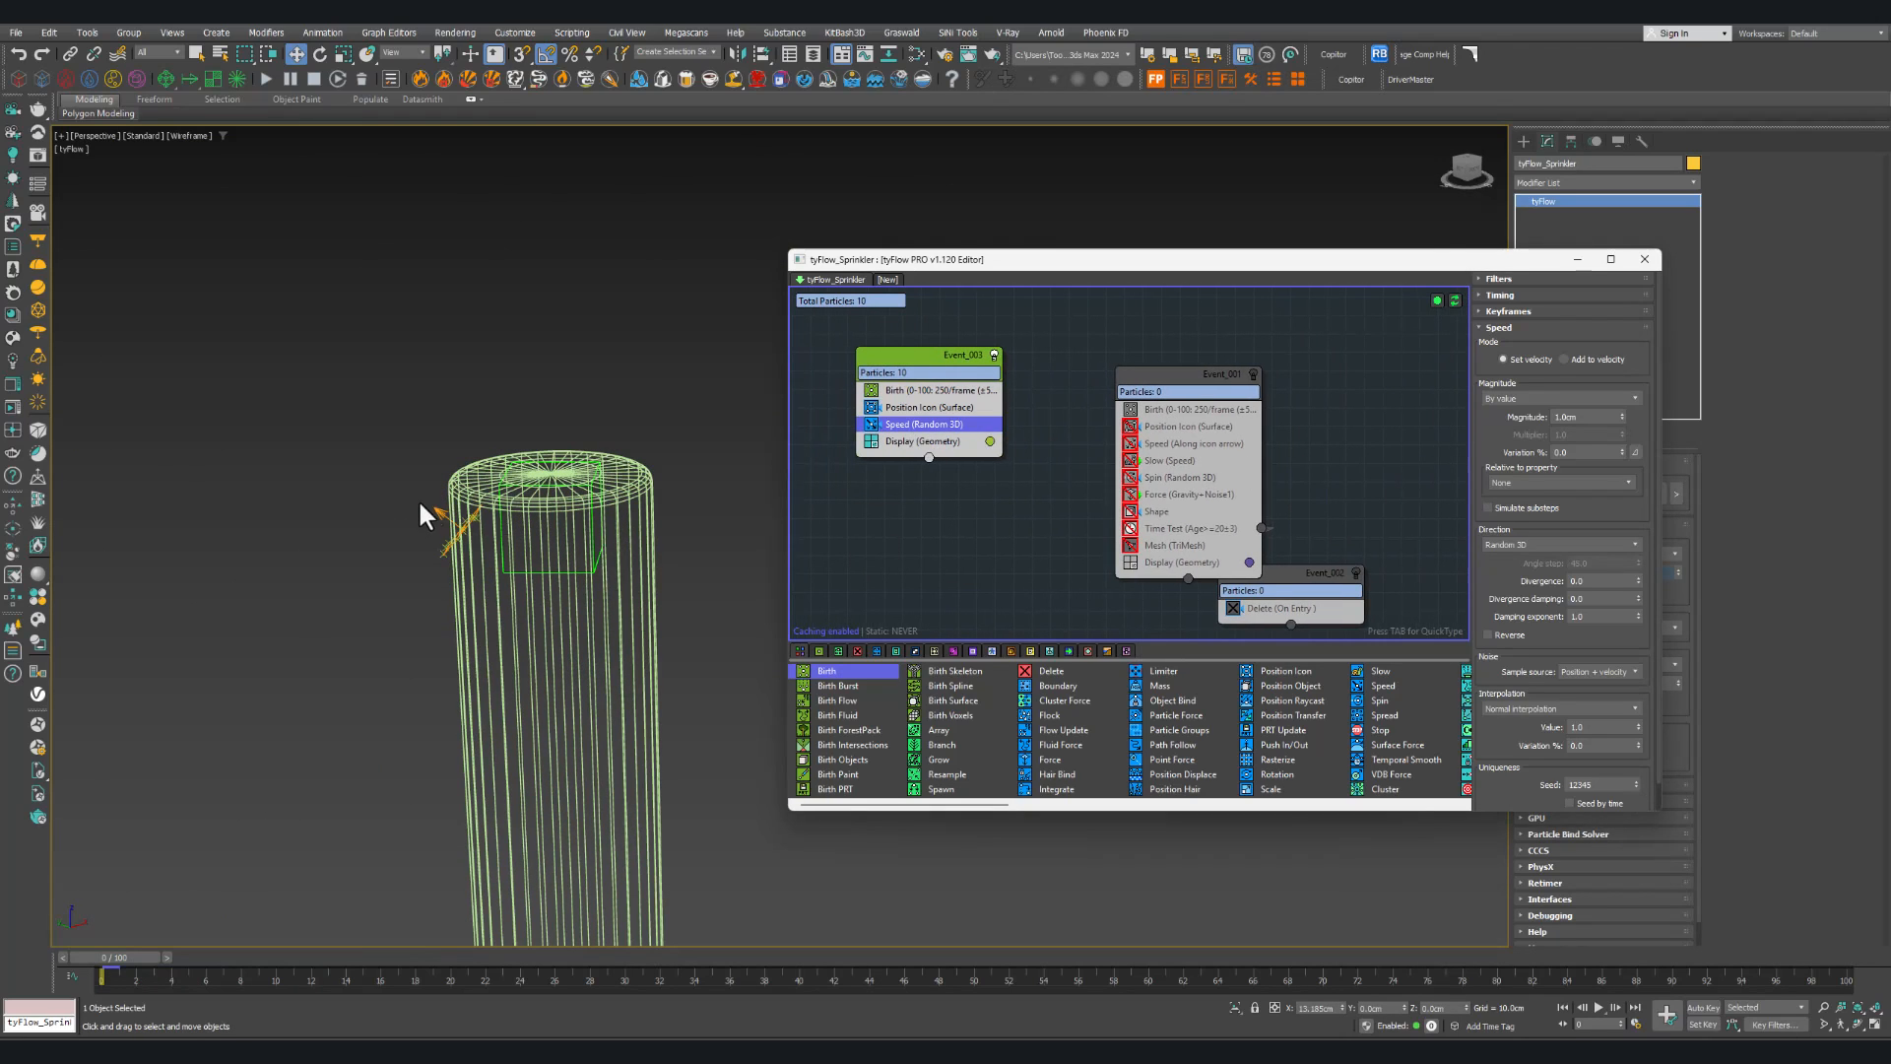
Step: Set the Speed operator's direction to Along icon arrow and assign the sprinkler's tyIcon as its icon
scroll(433, 530, up, 3)
alt+middle_drag(448, 524, 465, 512)
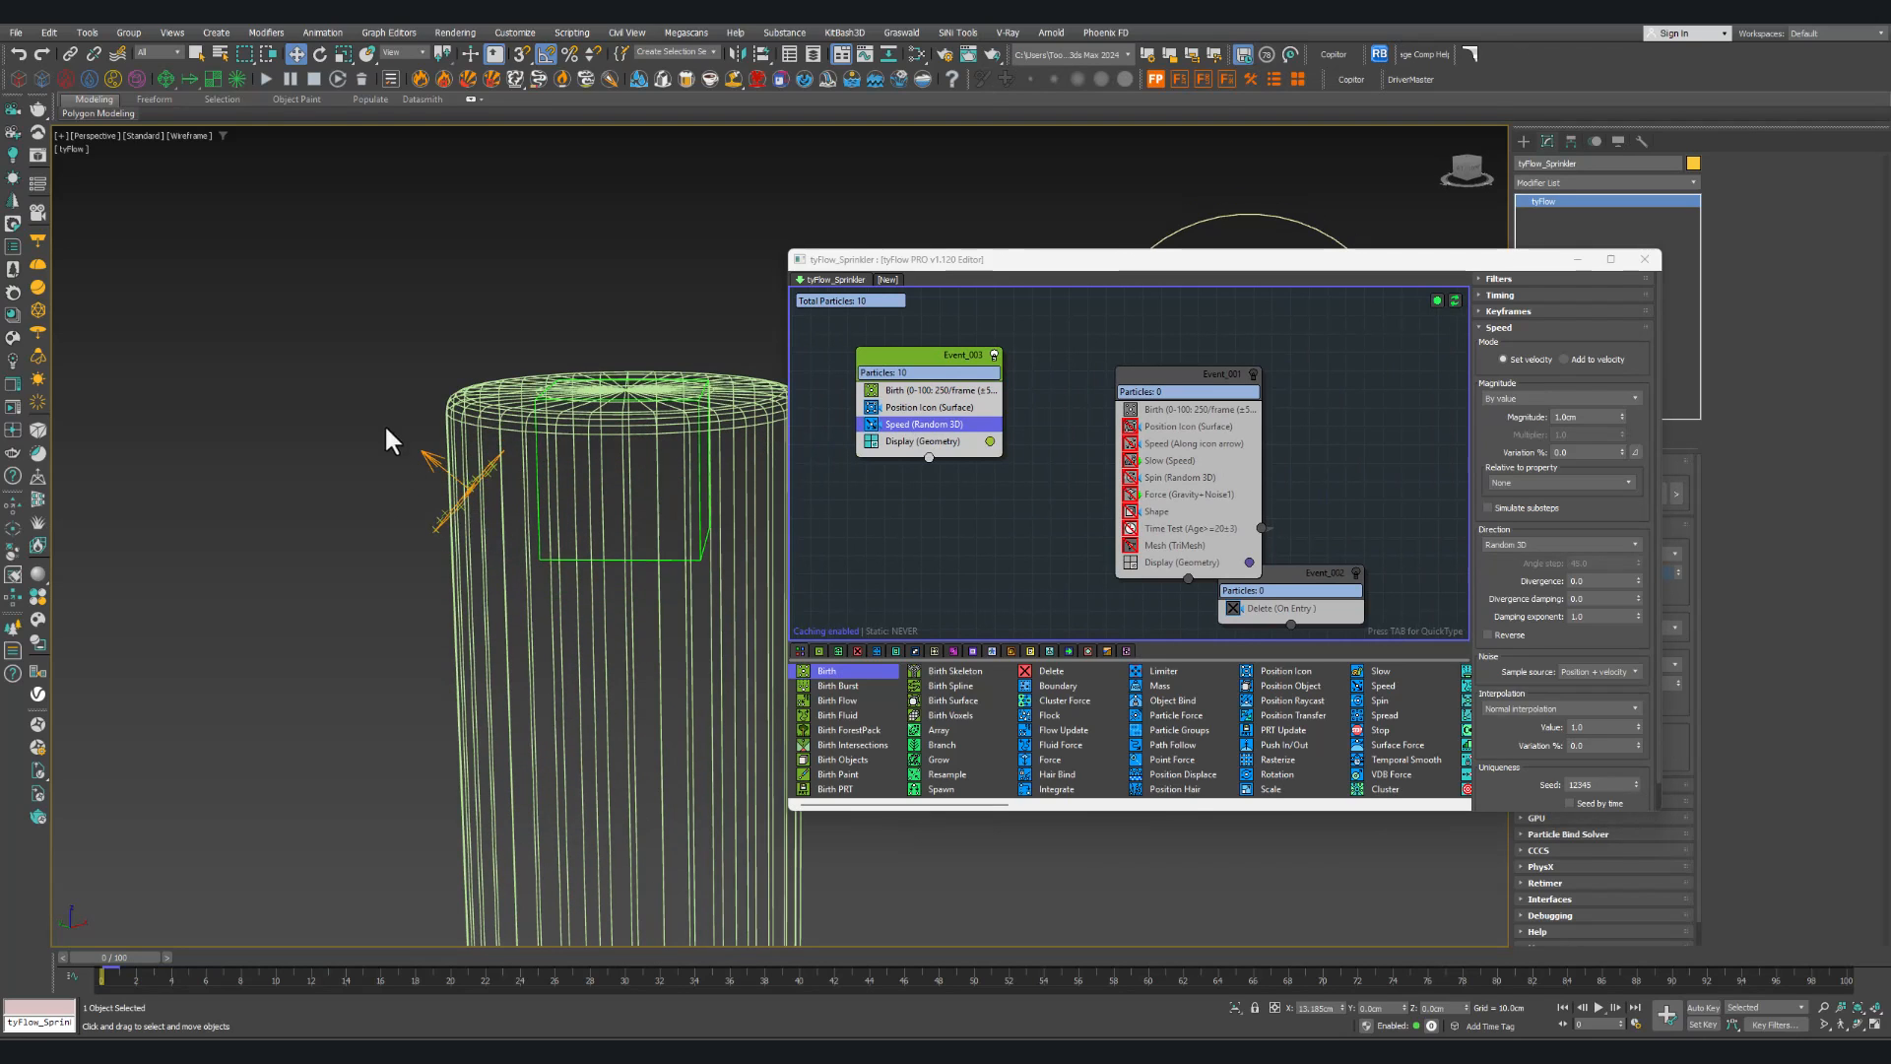
click(1532, 547)
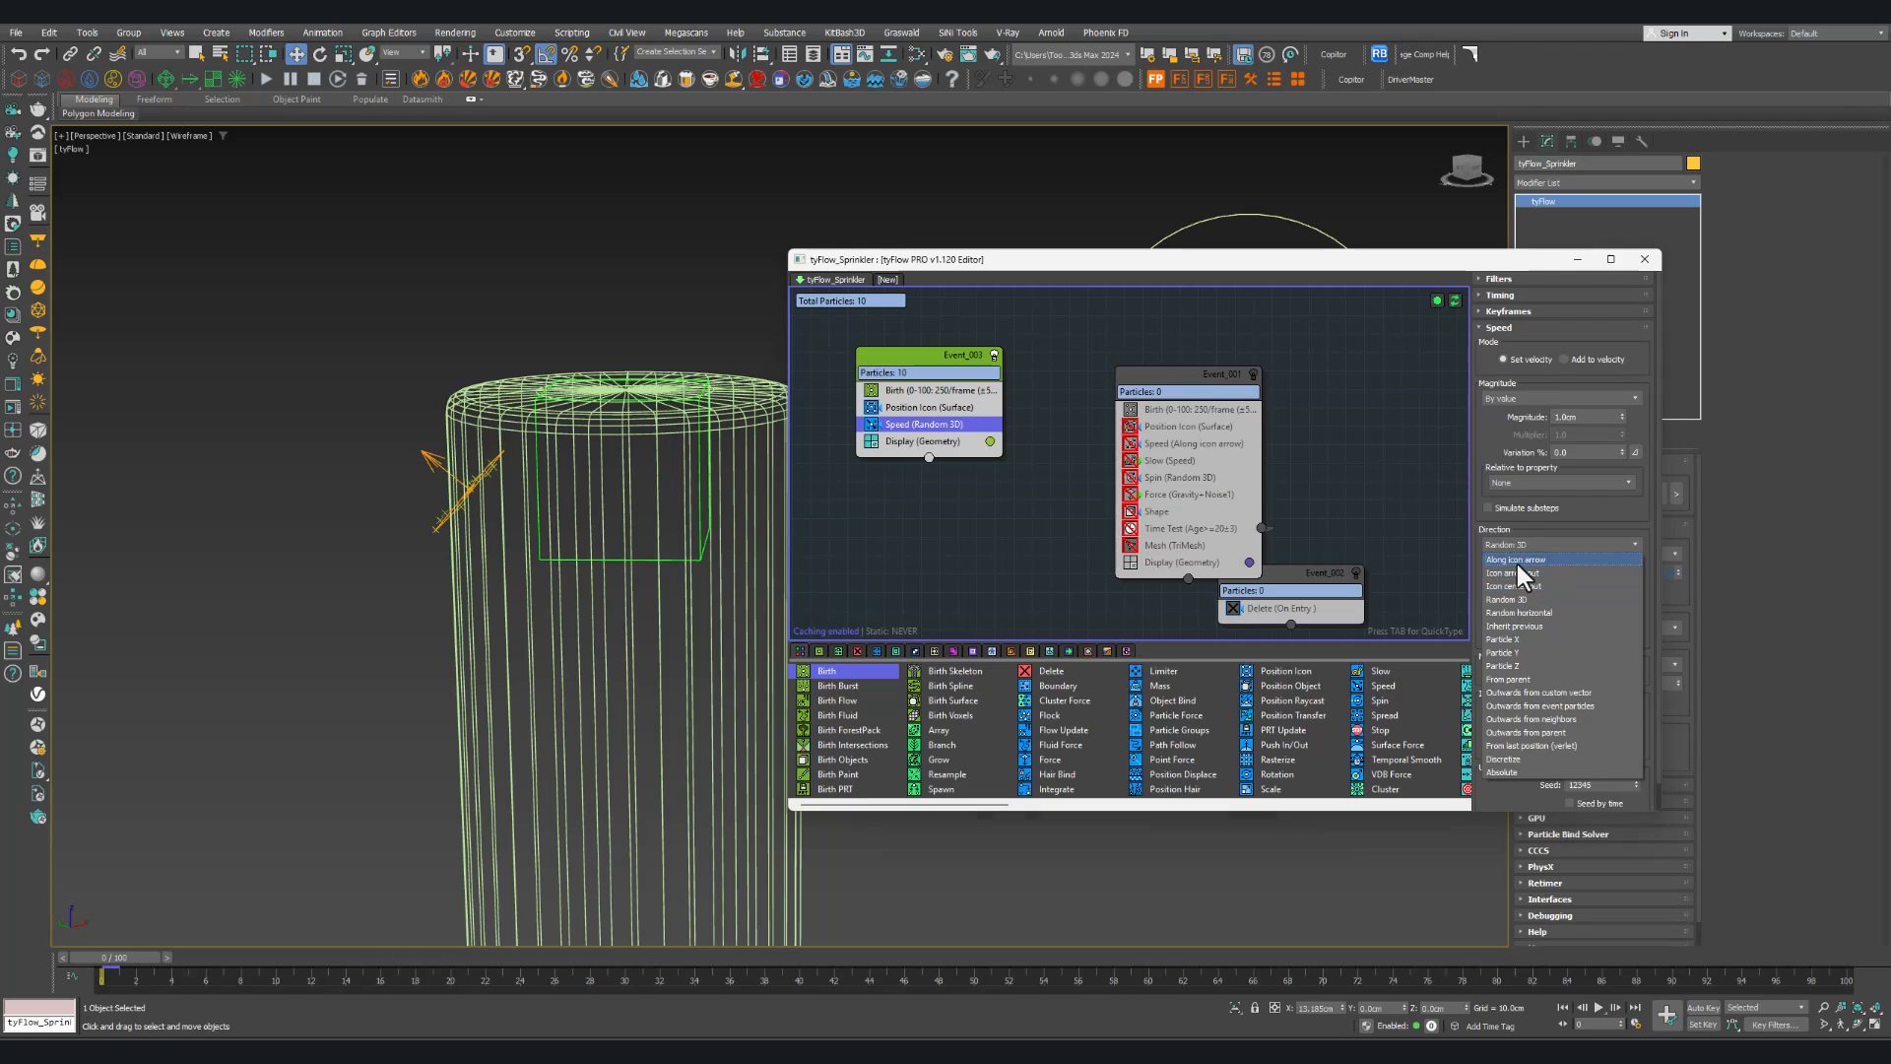
click(1517, 560)
drag(1495, 561, 1486, 449)
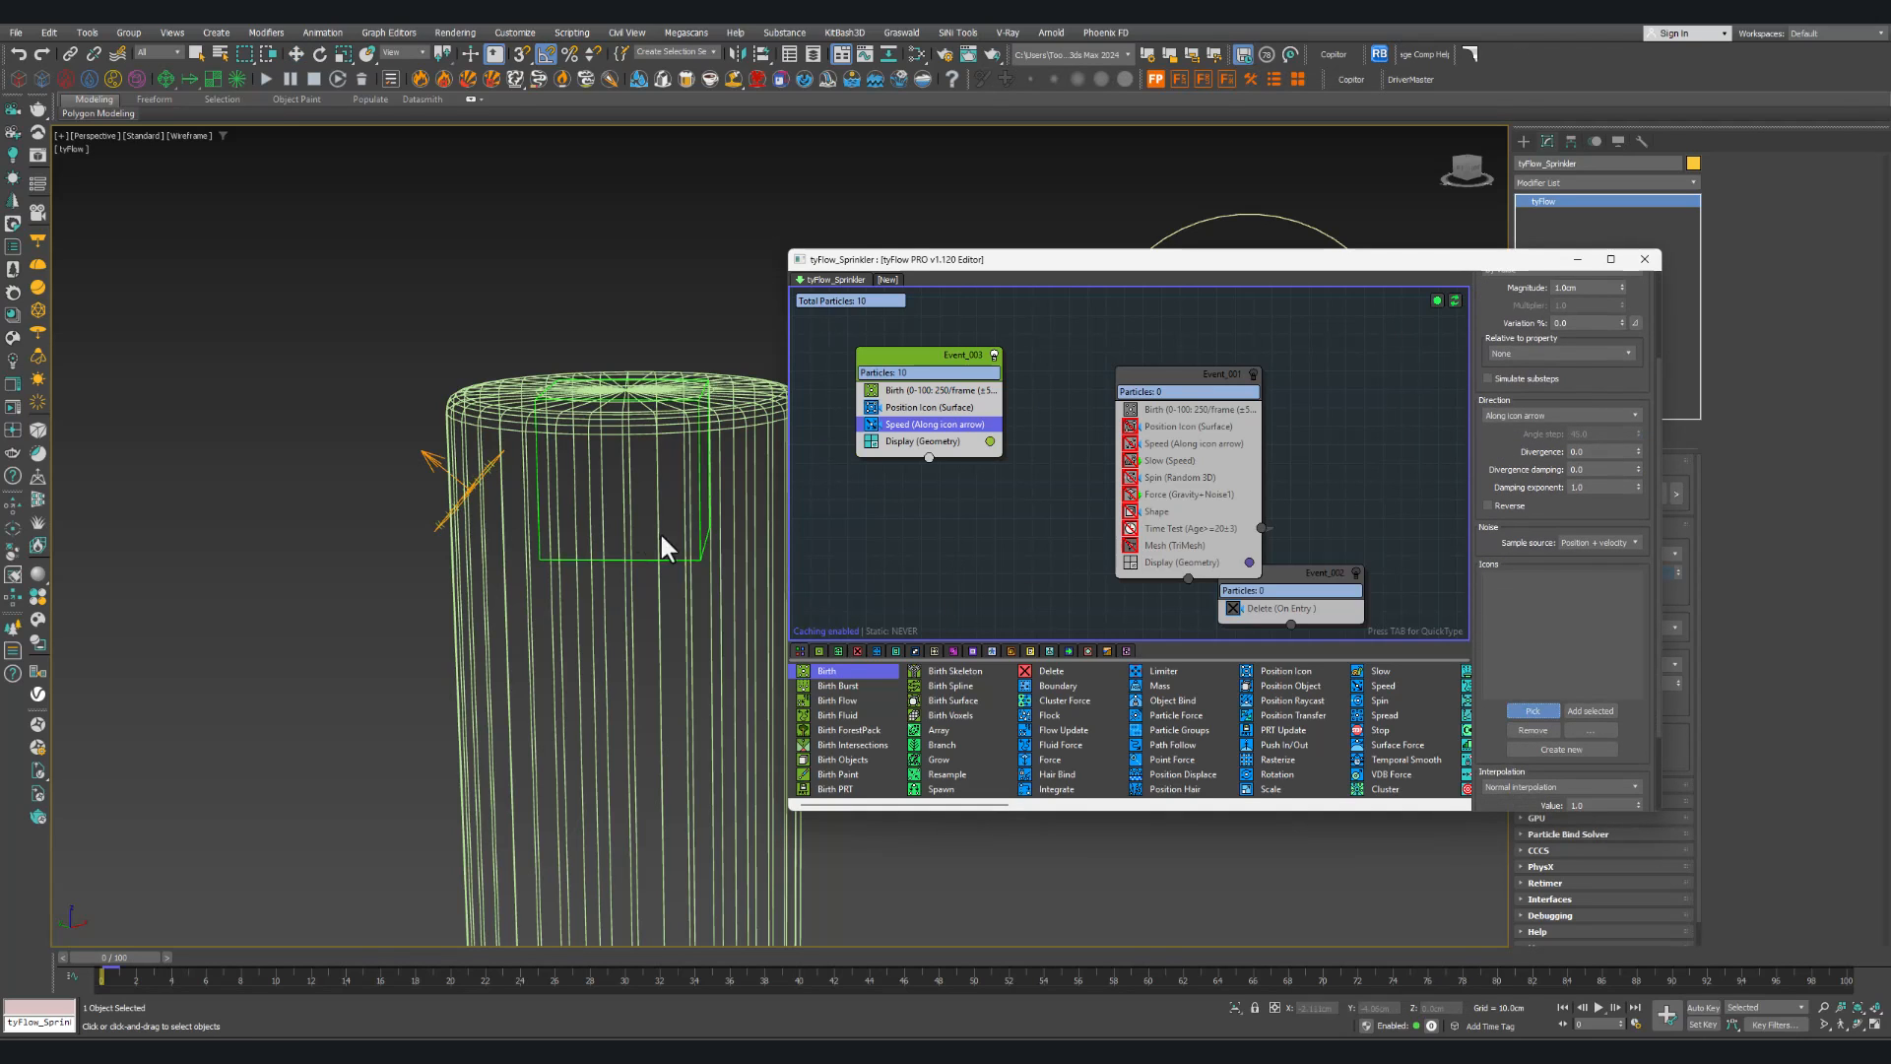
click(465, 497)
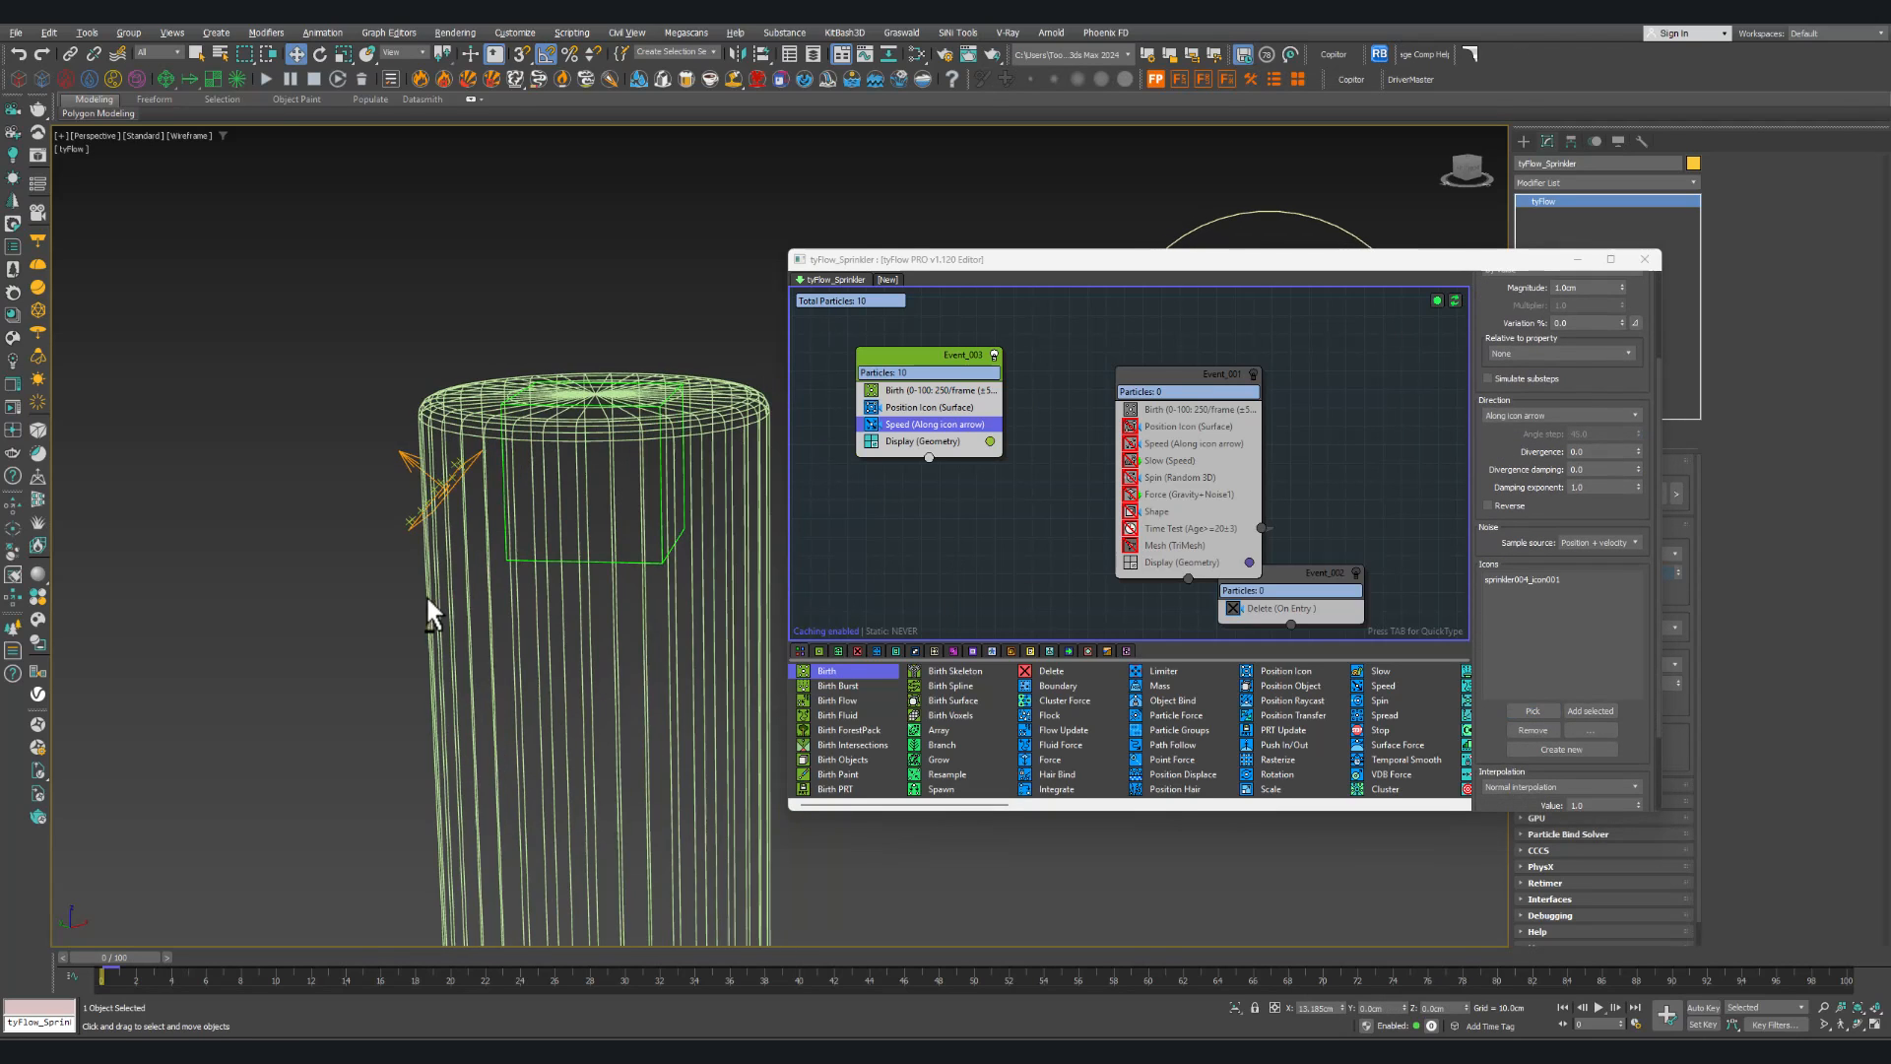
Step: Scrub and play the timeline to examine the particle stream leaving the rotating tyIcon, then return to frame 0
scroll(177, 917, down, 5)
drag(130, 956, 526, 955)
key(w)
scroll(335, 773, down, 5)
middle_drag(321, 734, 529, 684)
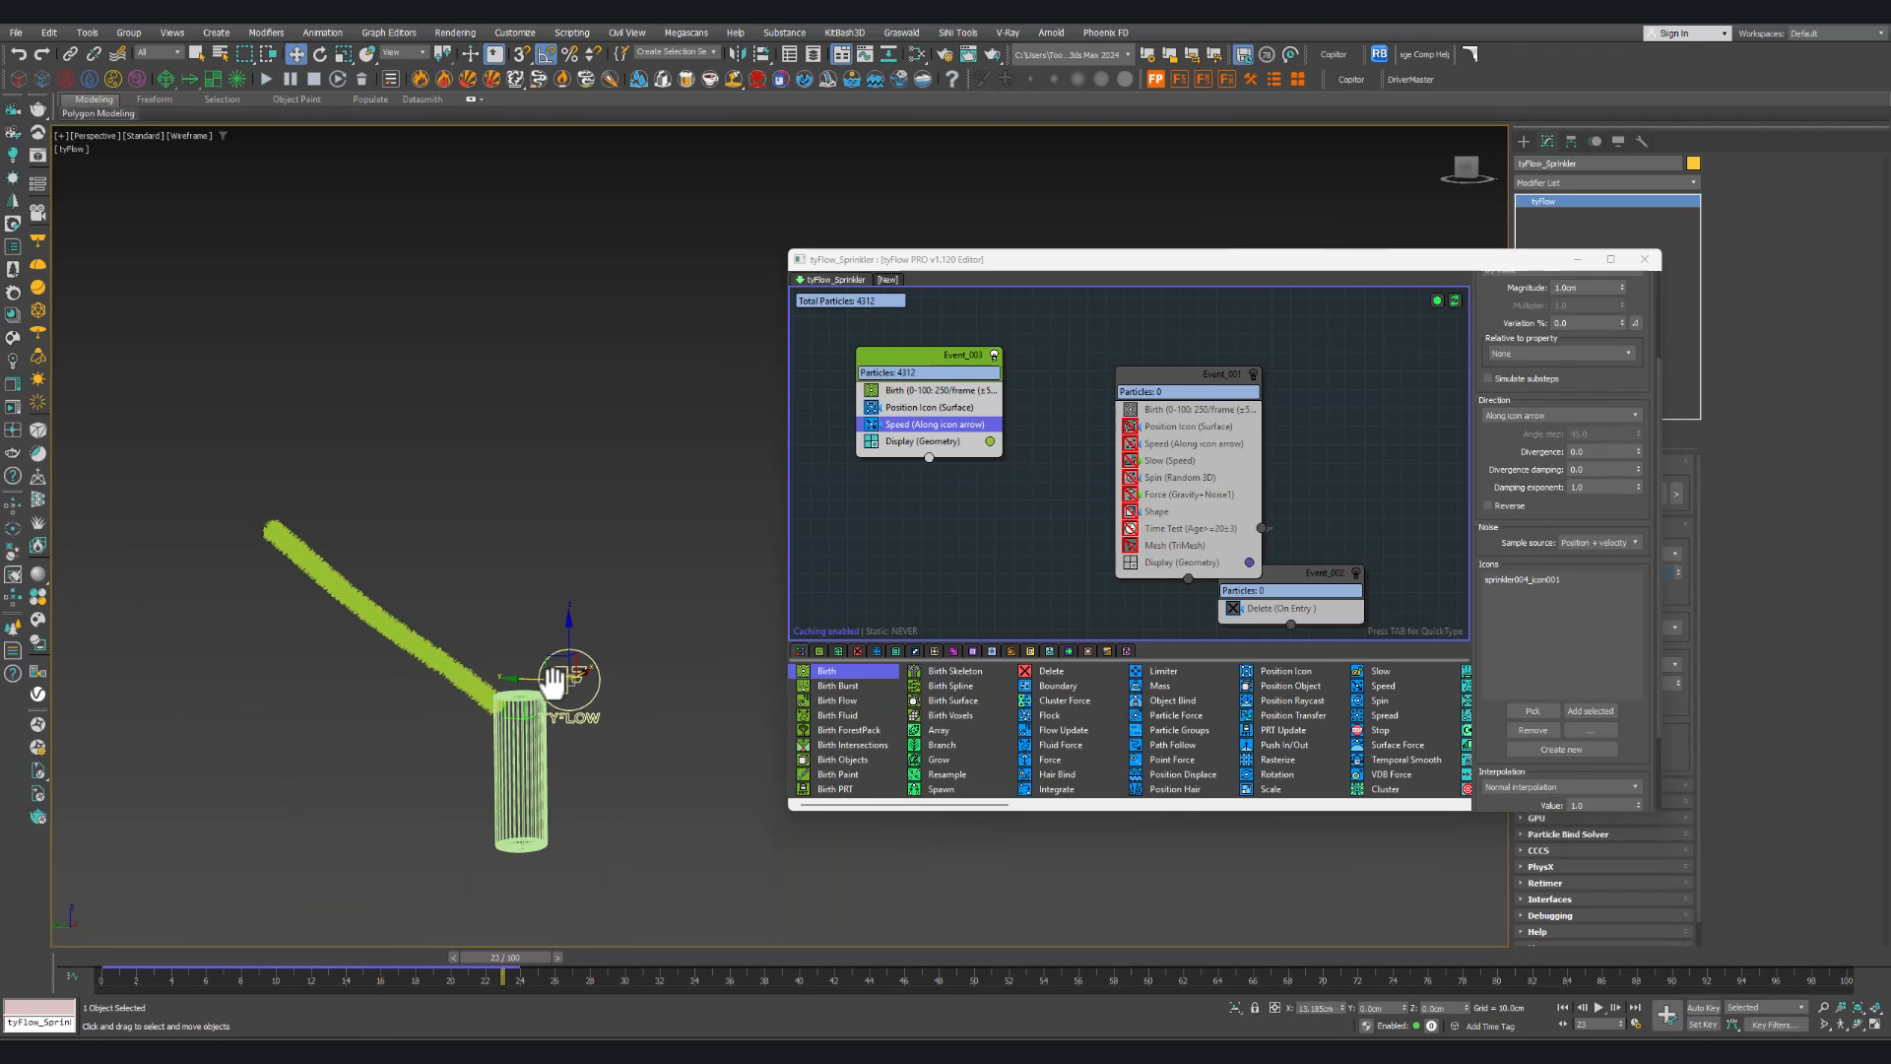
drag(505, 955, 1823, 950)
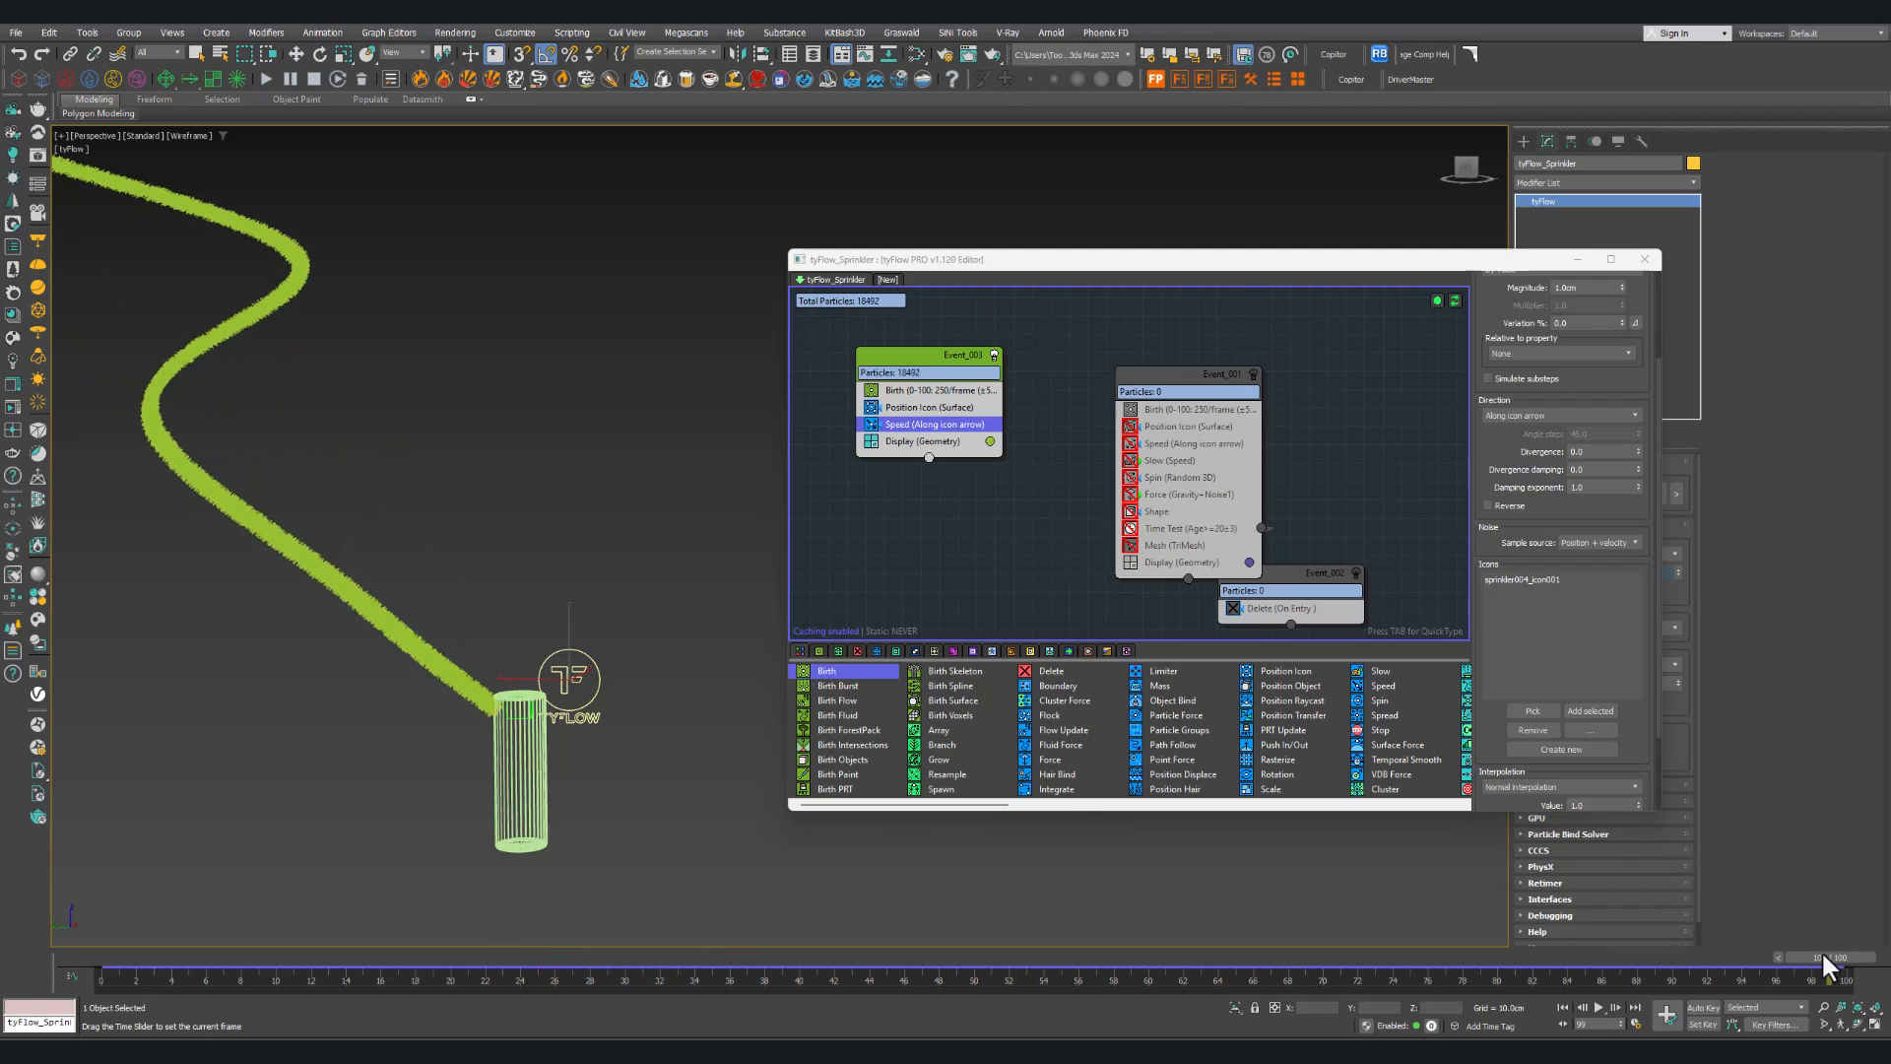
key(w)
scroll(500, 711, down, 3)
scroll(386, 675, up, 3)
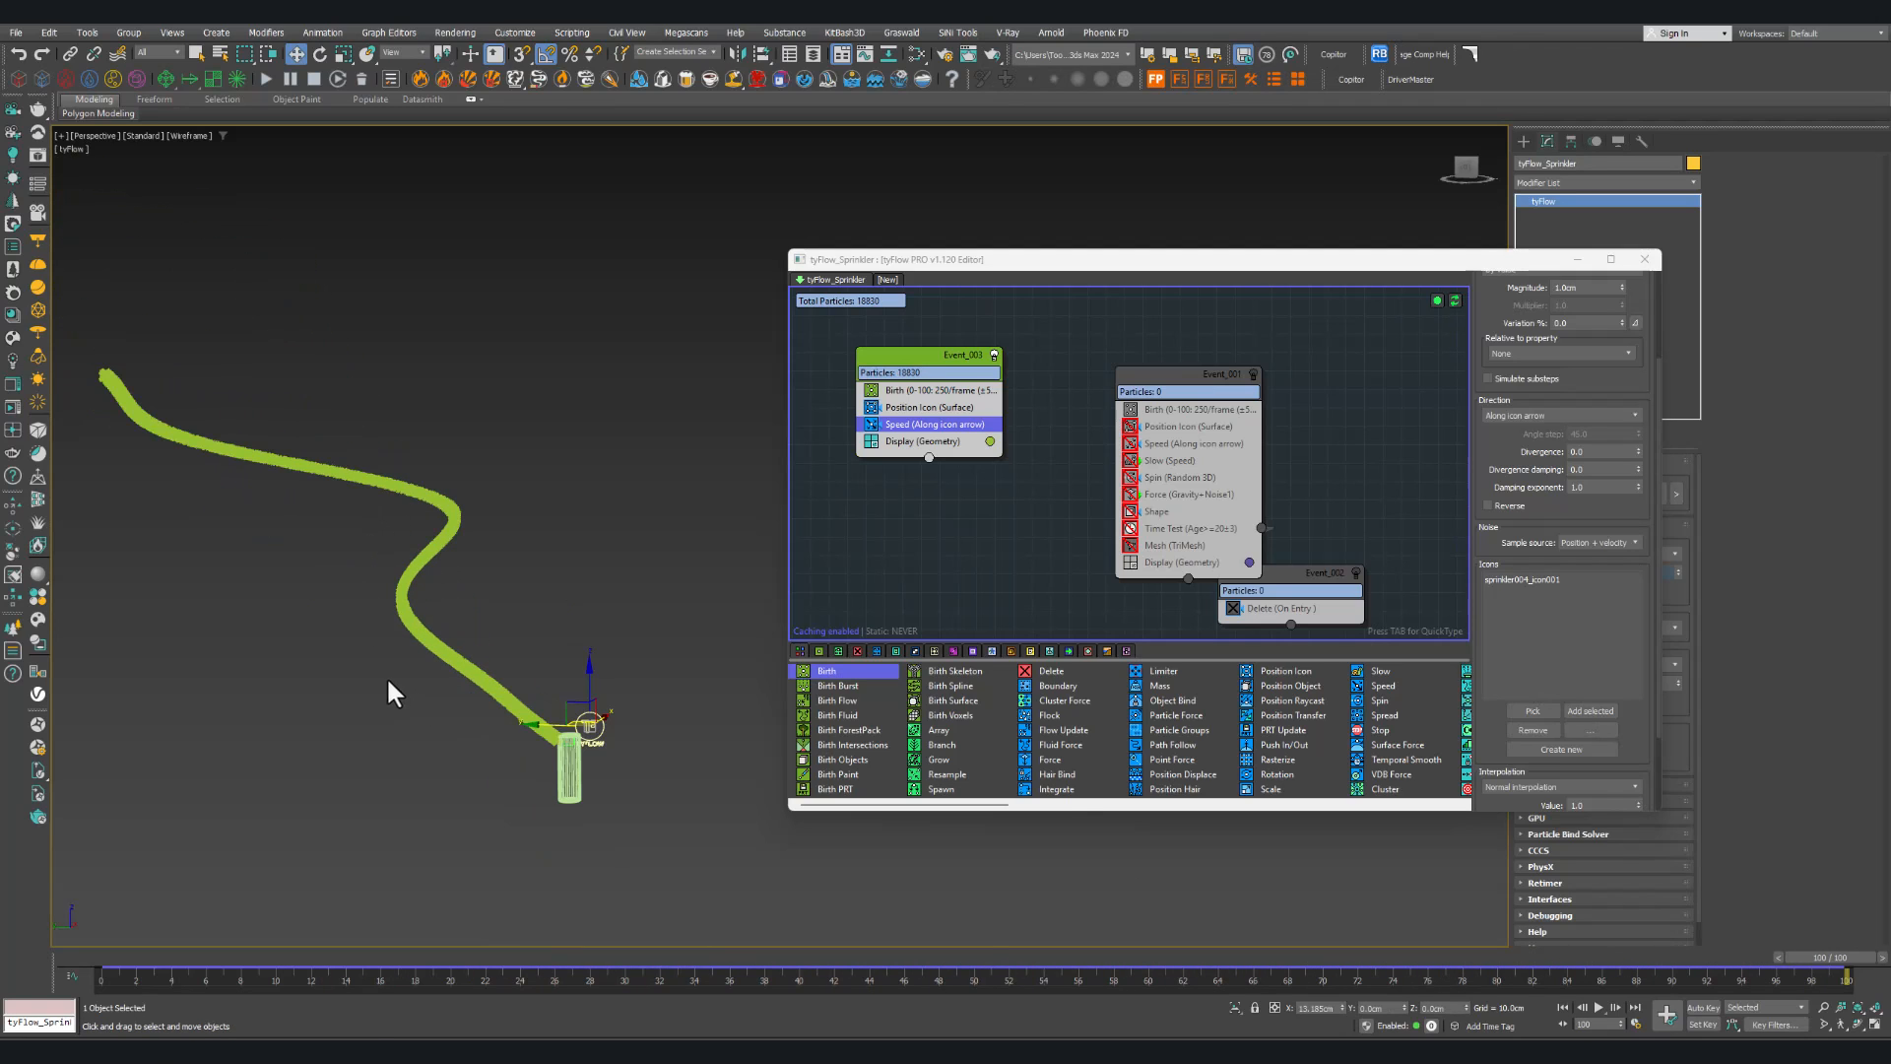
drag(1788, 959, 60, 956)
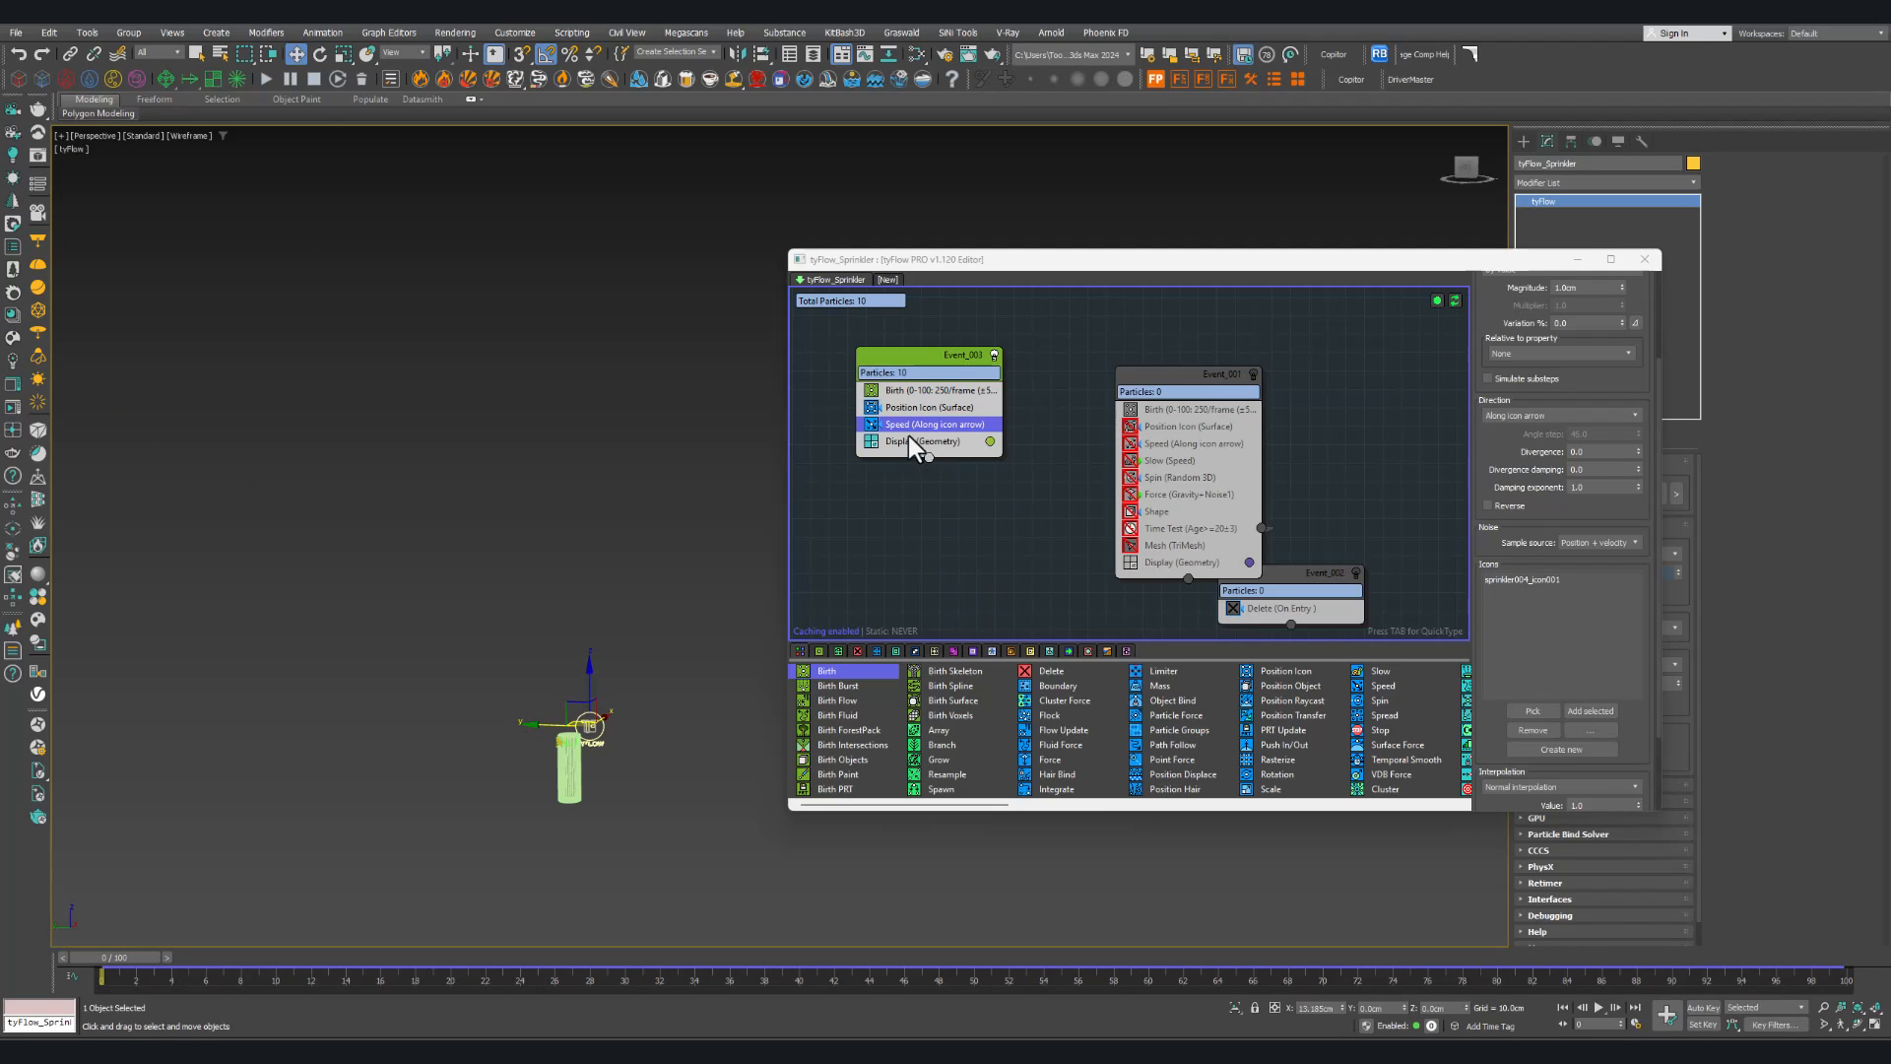
key(/)
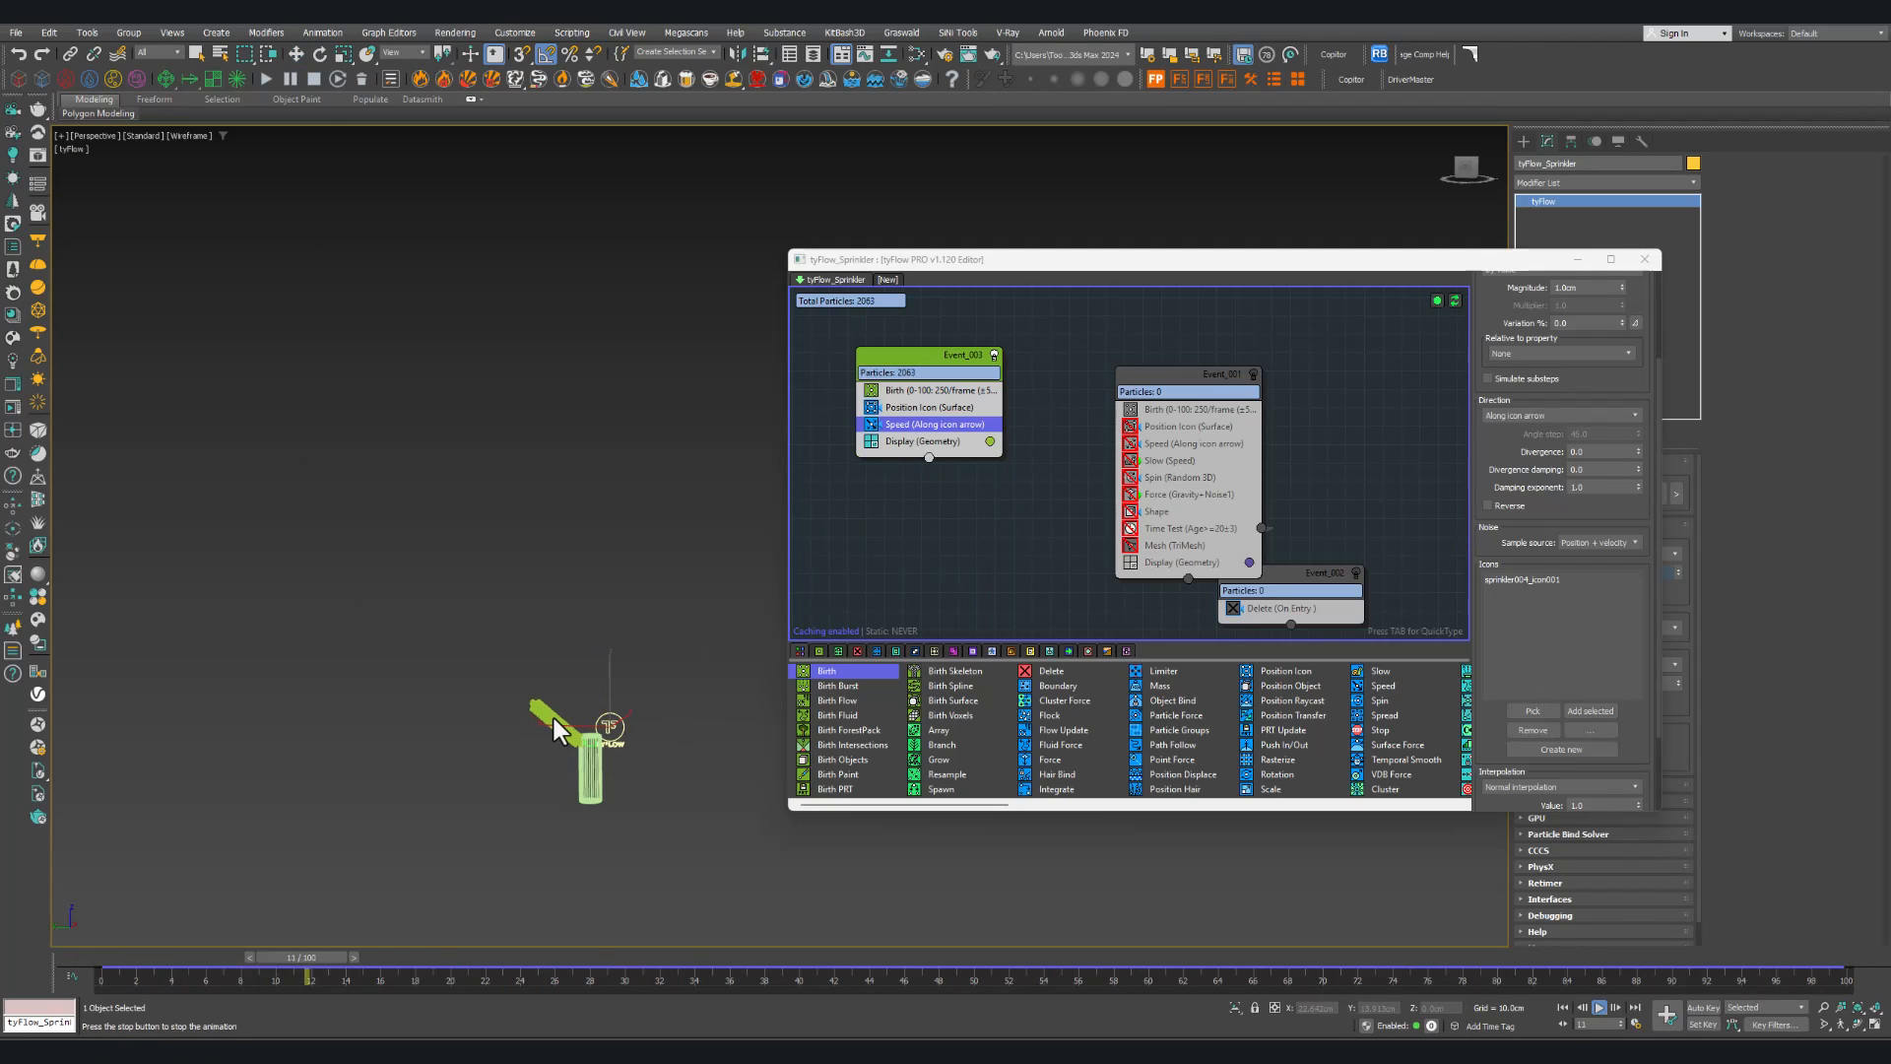
scroll(554, 718, up, 3)
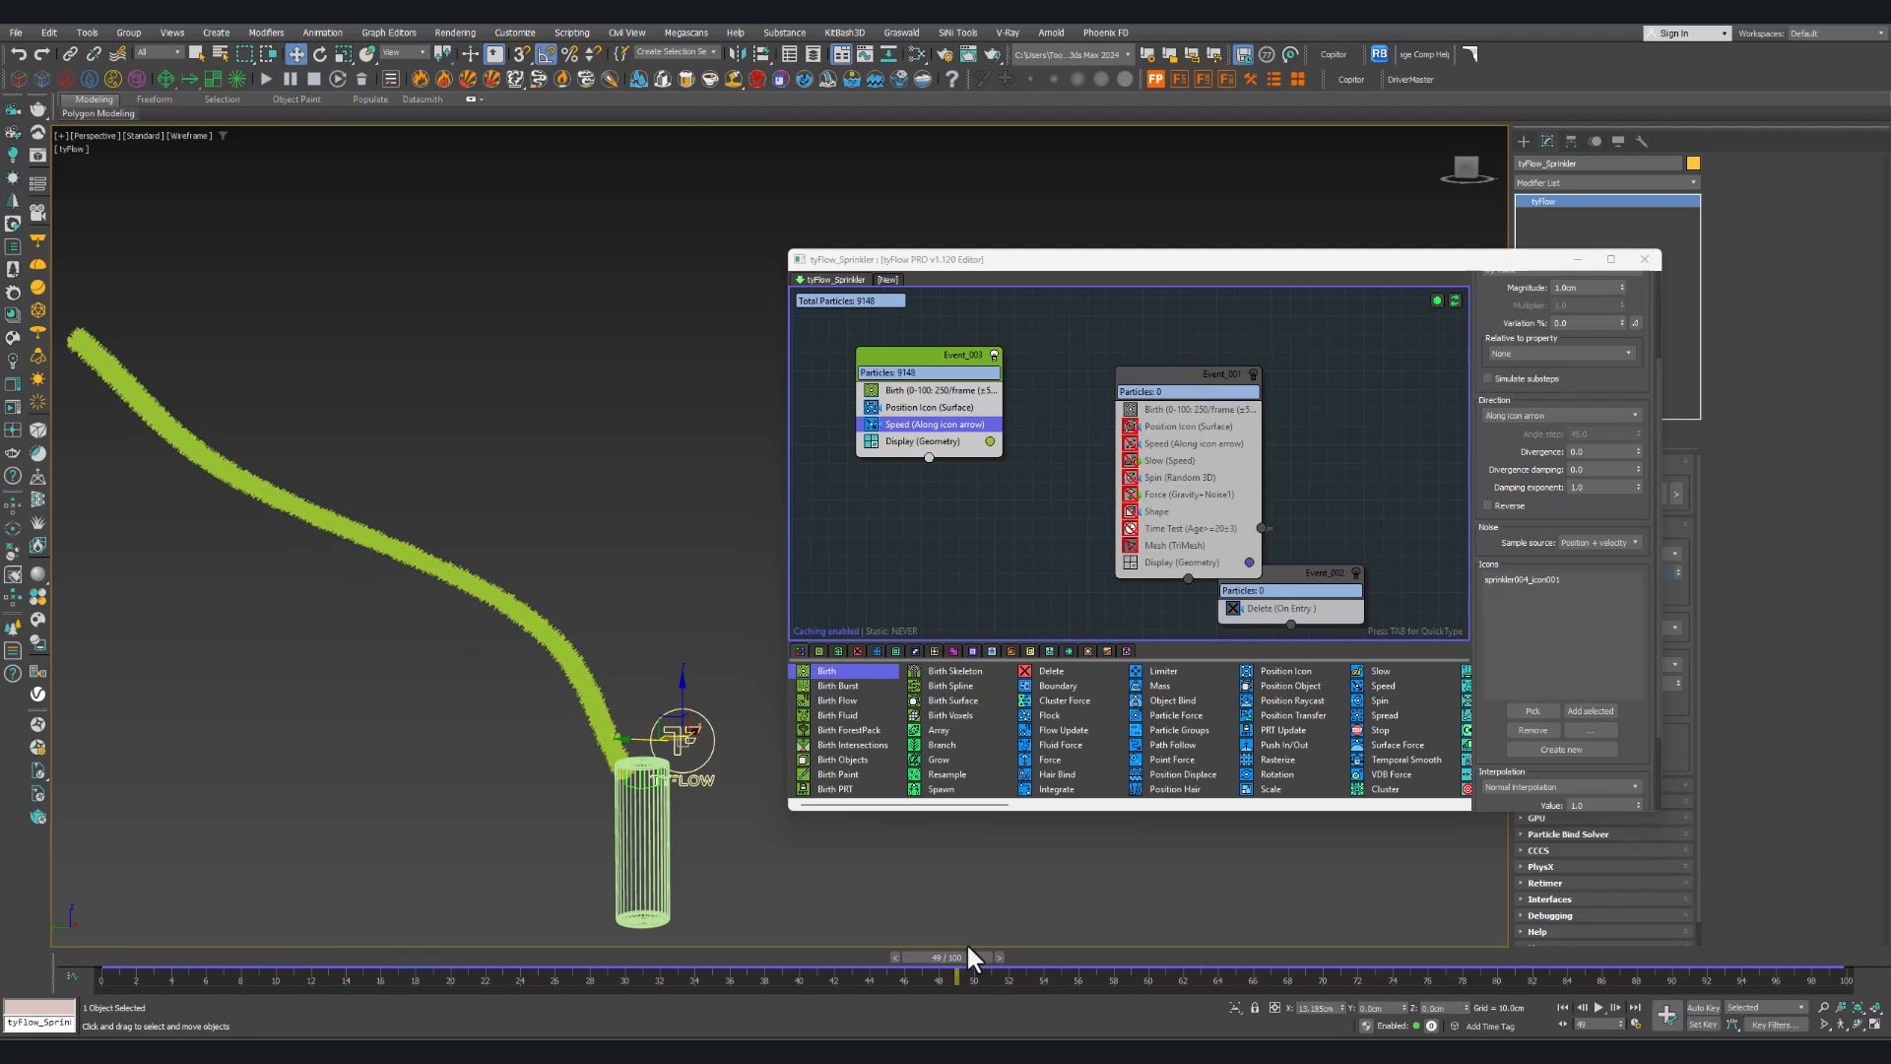
drag(938, 956, 115, 943)
key(w)
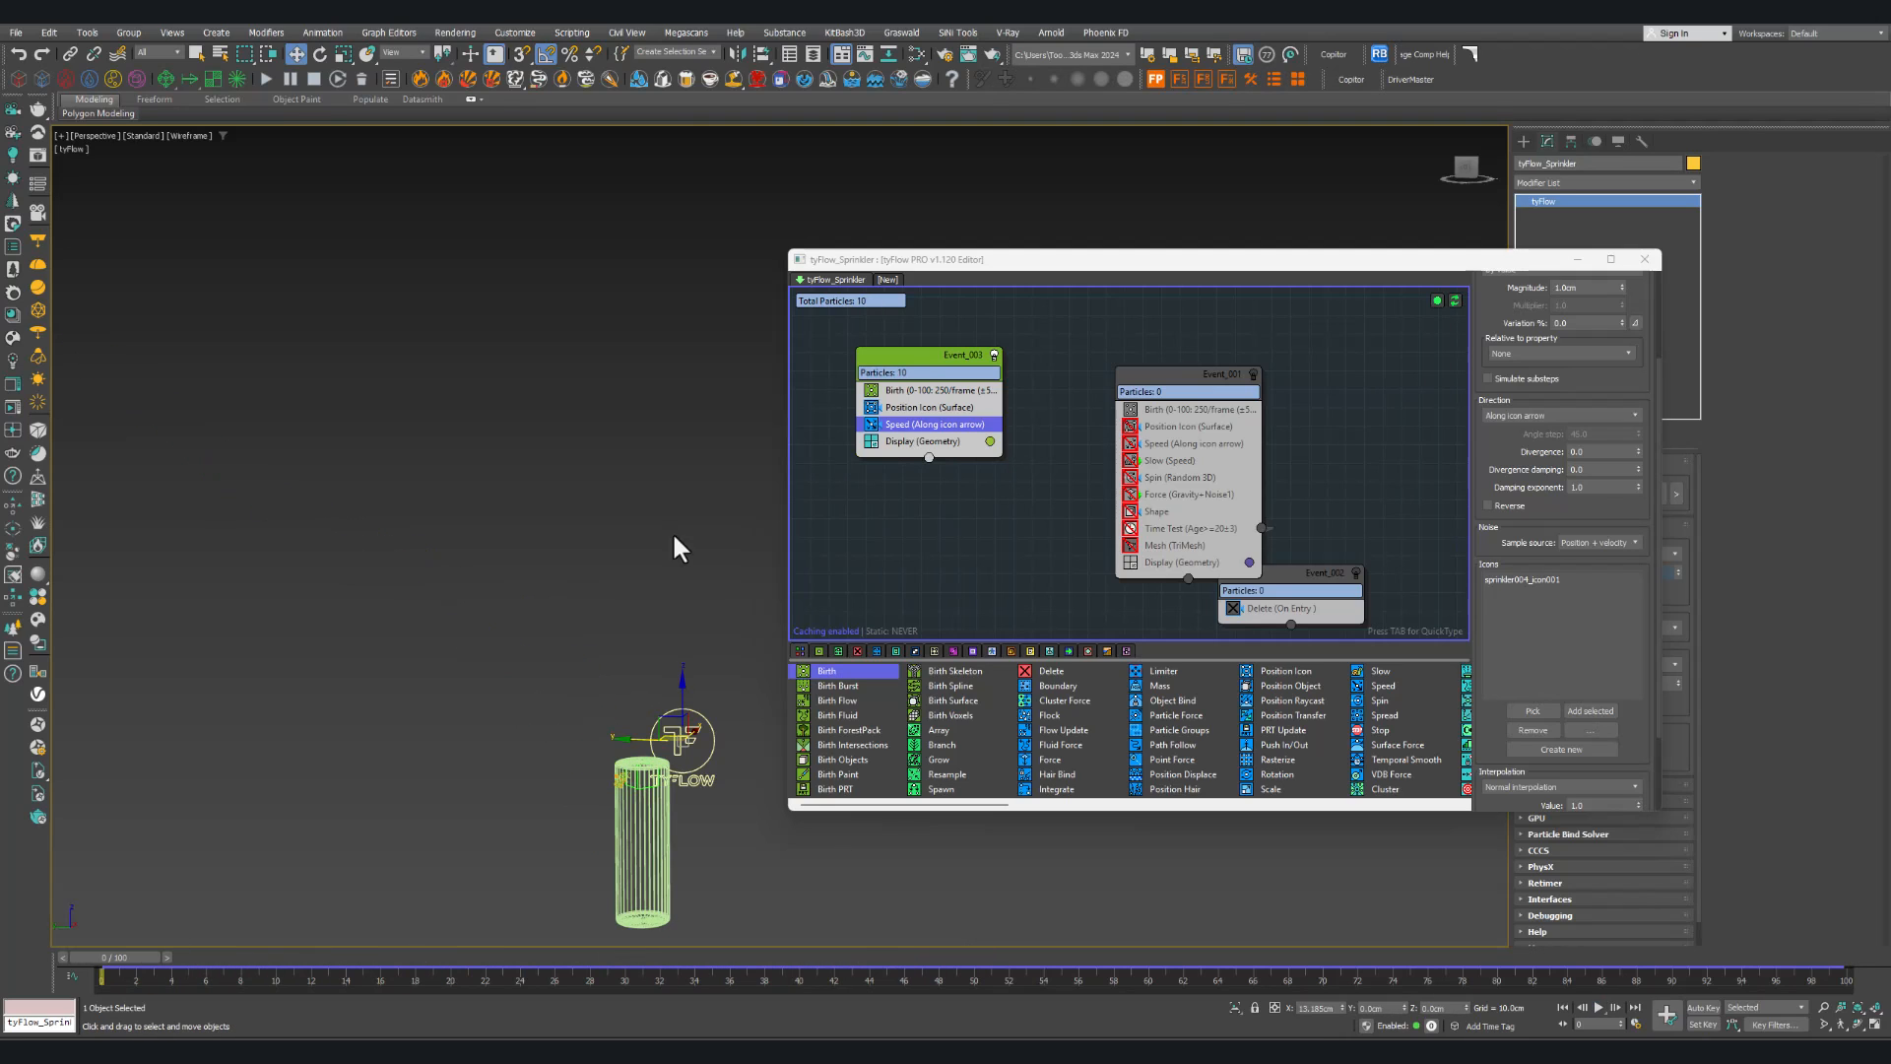
alt+middle_drag(537, 707, 549, 746)
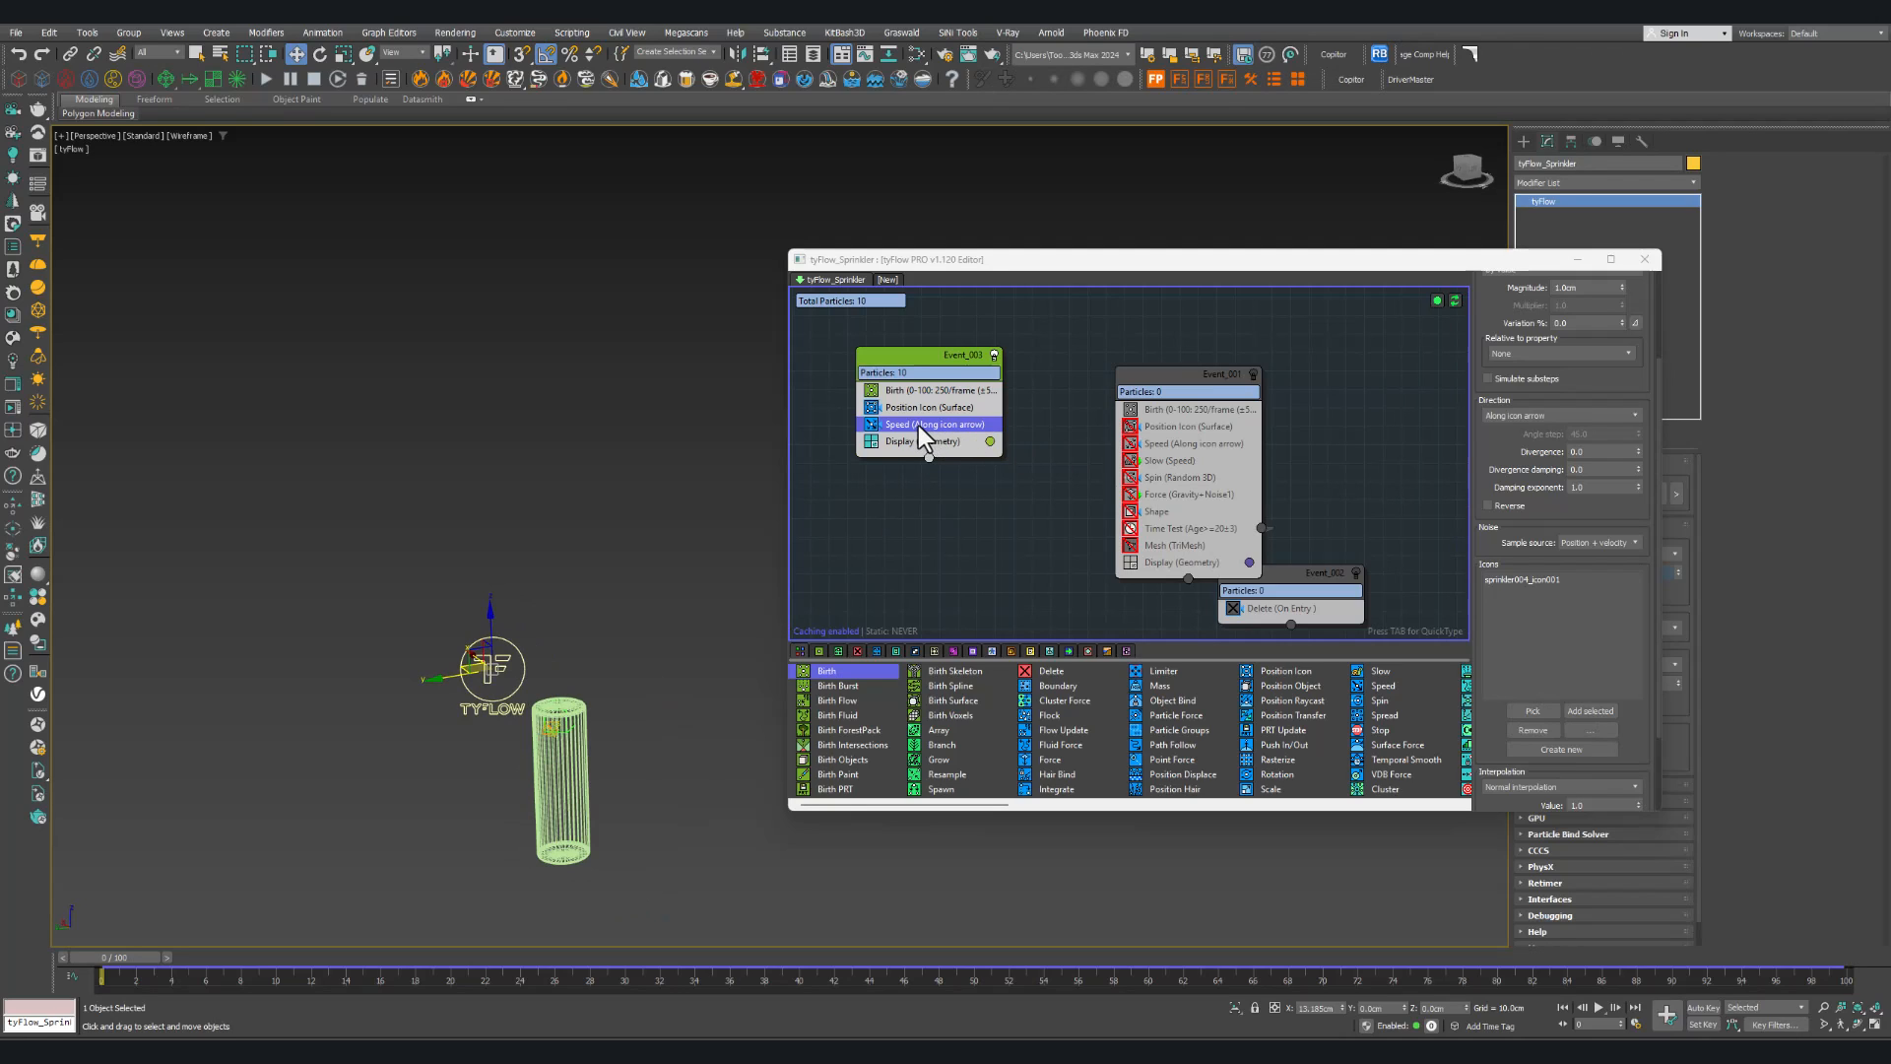
Step: Add a Spin operator to the new event, placed between Speed and Display
key(Tab)
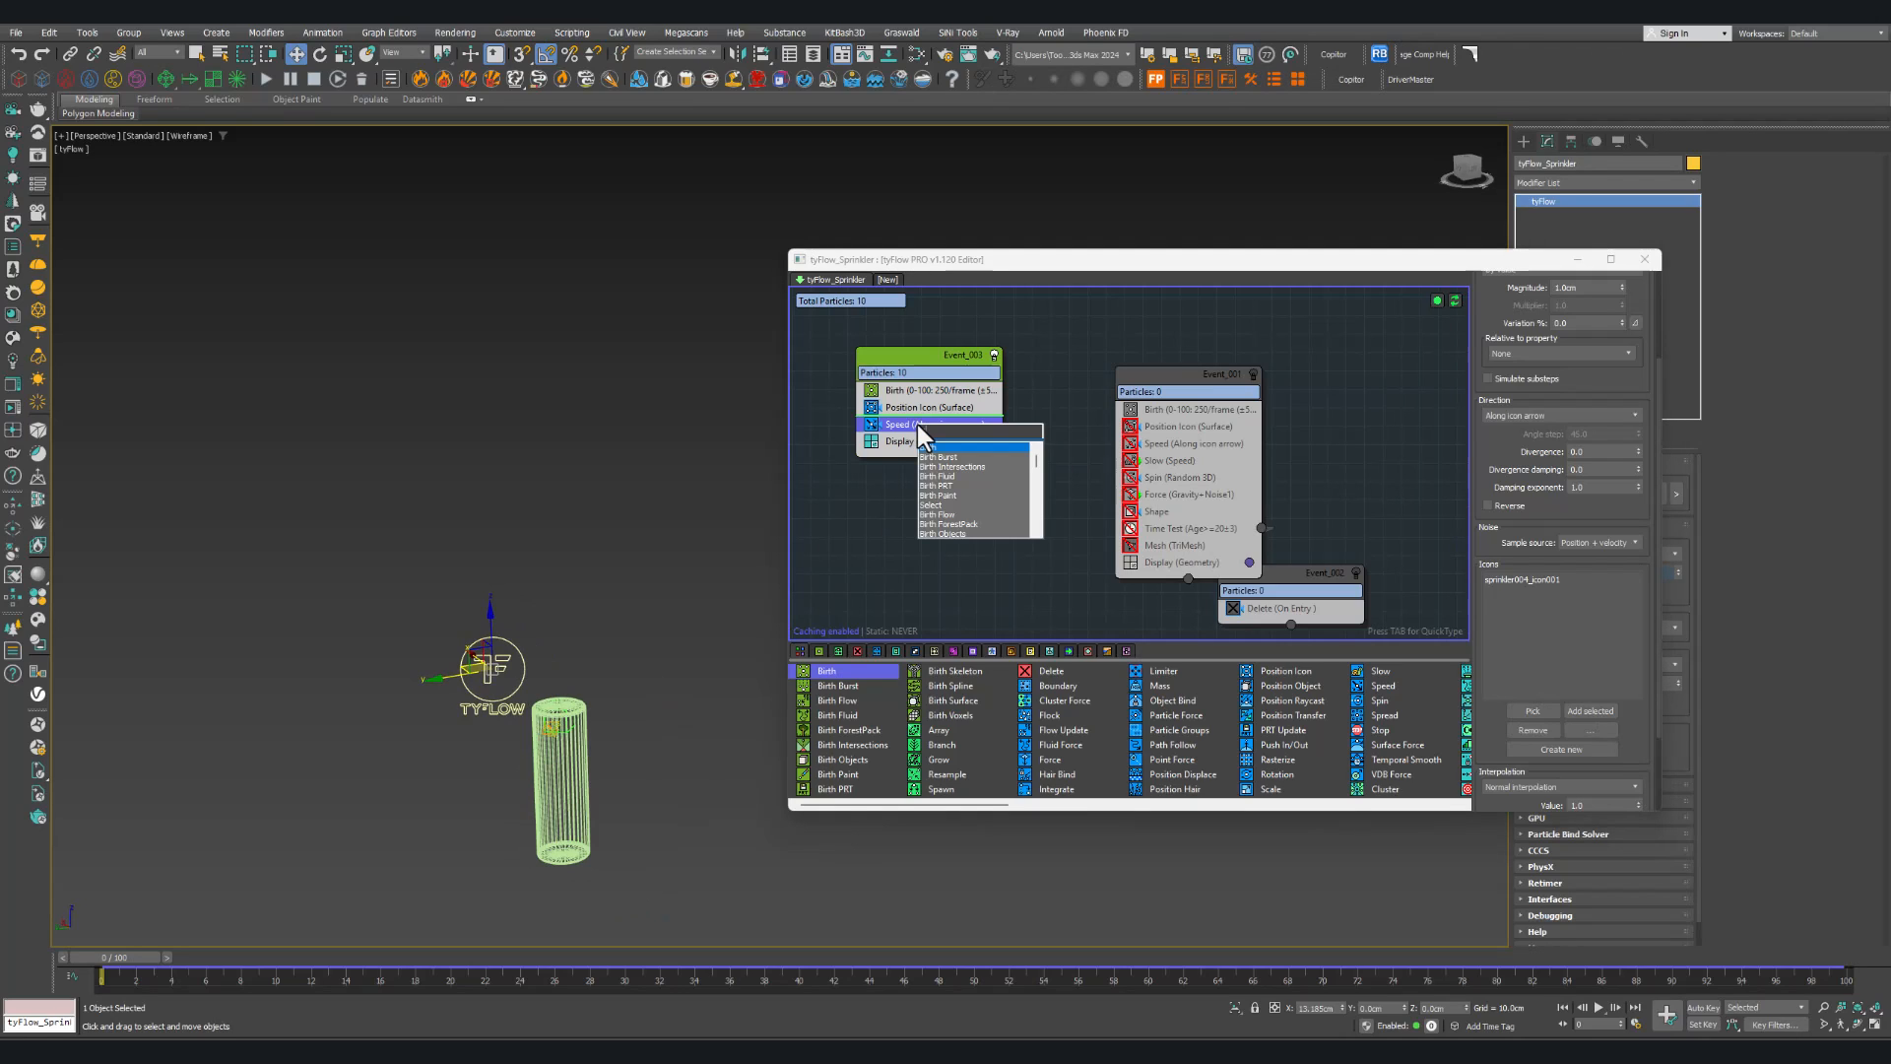
text(spin)
key(Return)
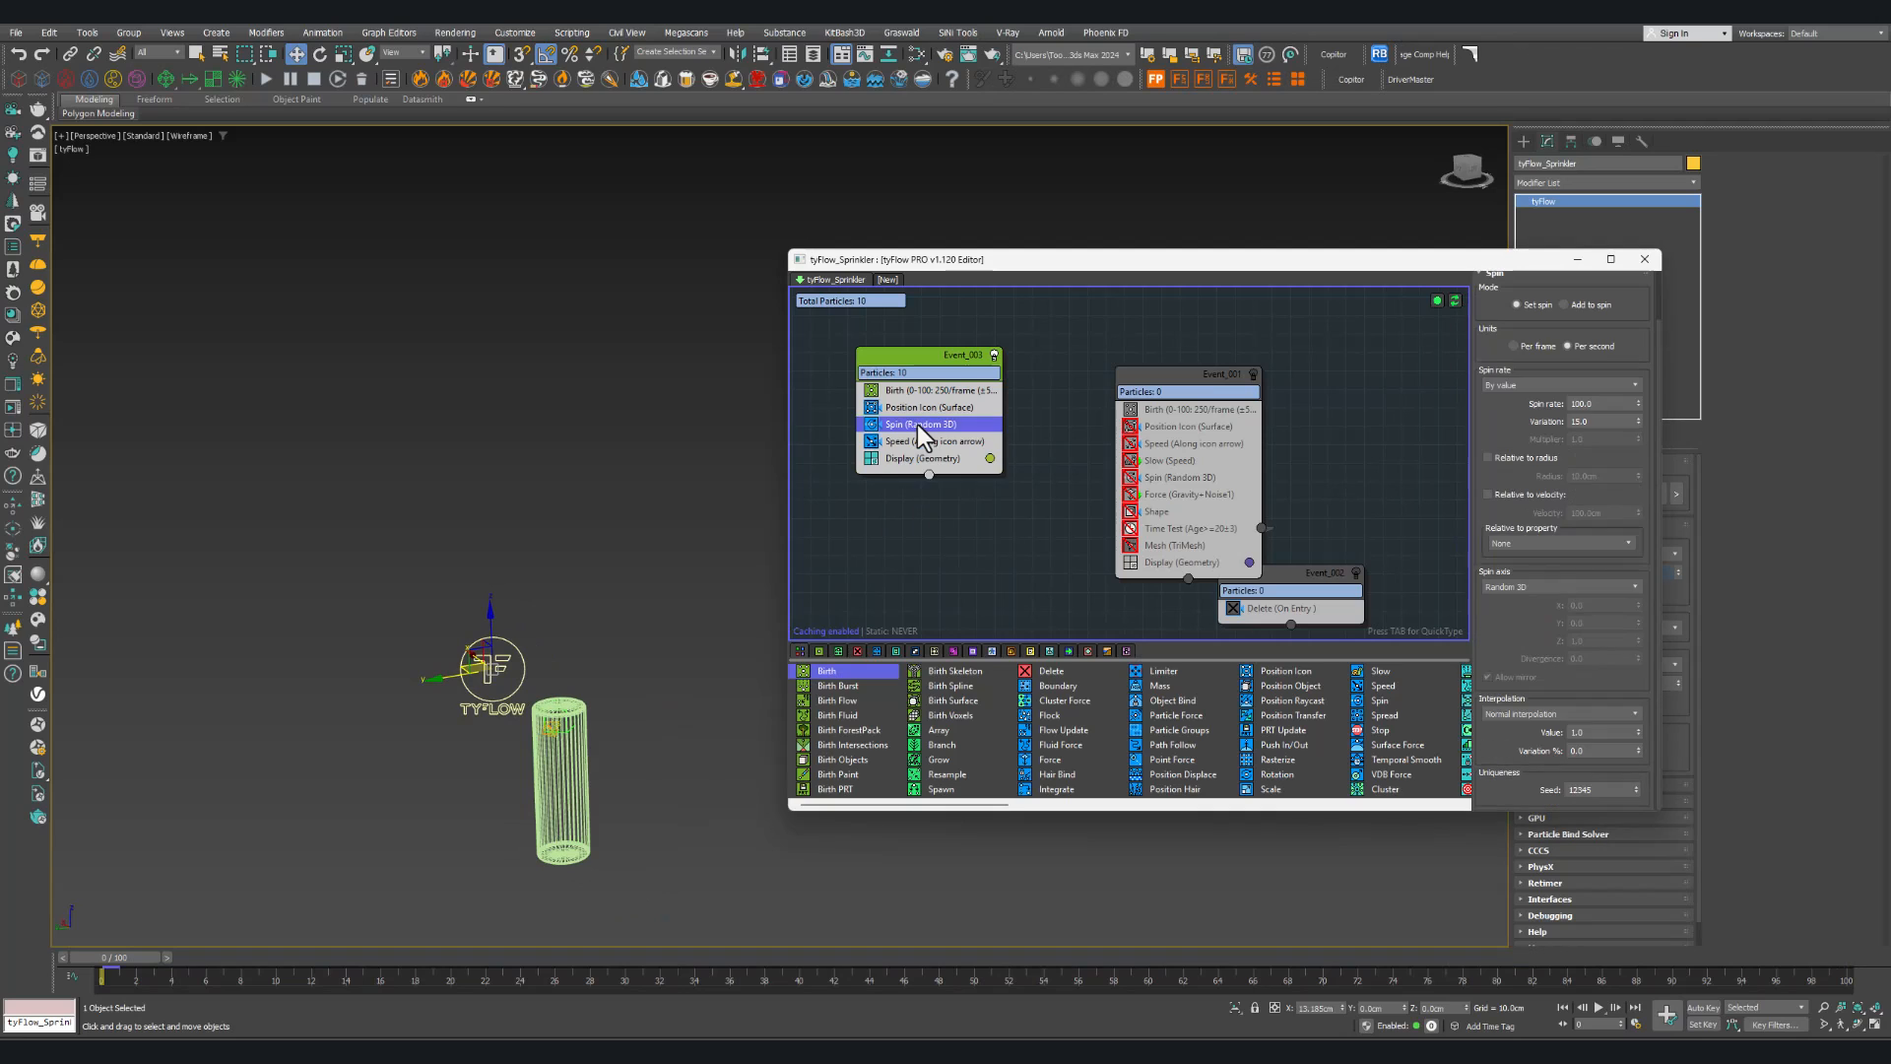
drag(918, 423, 909, 452)
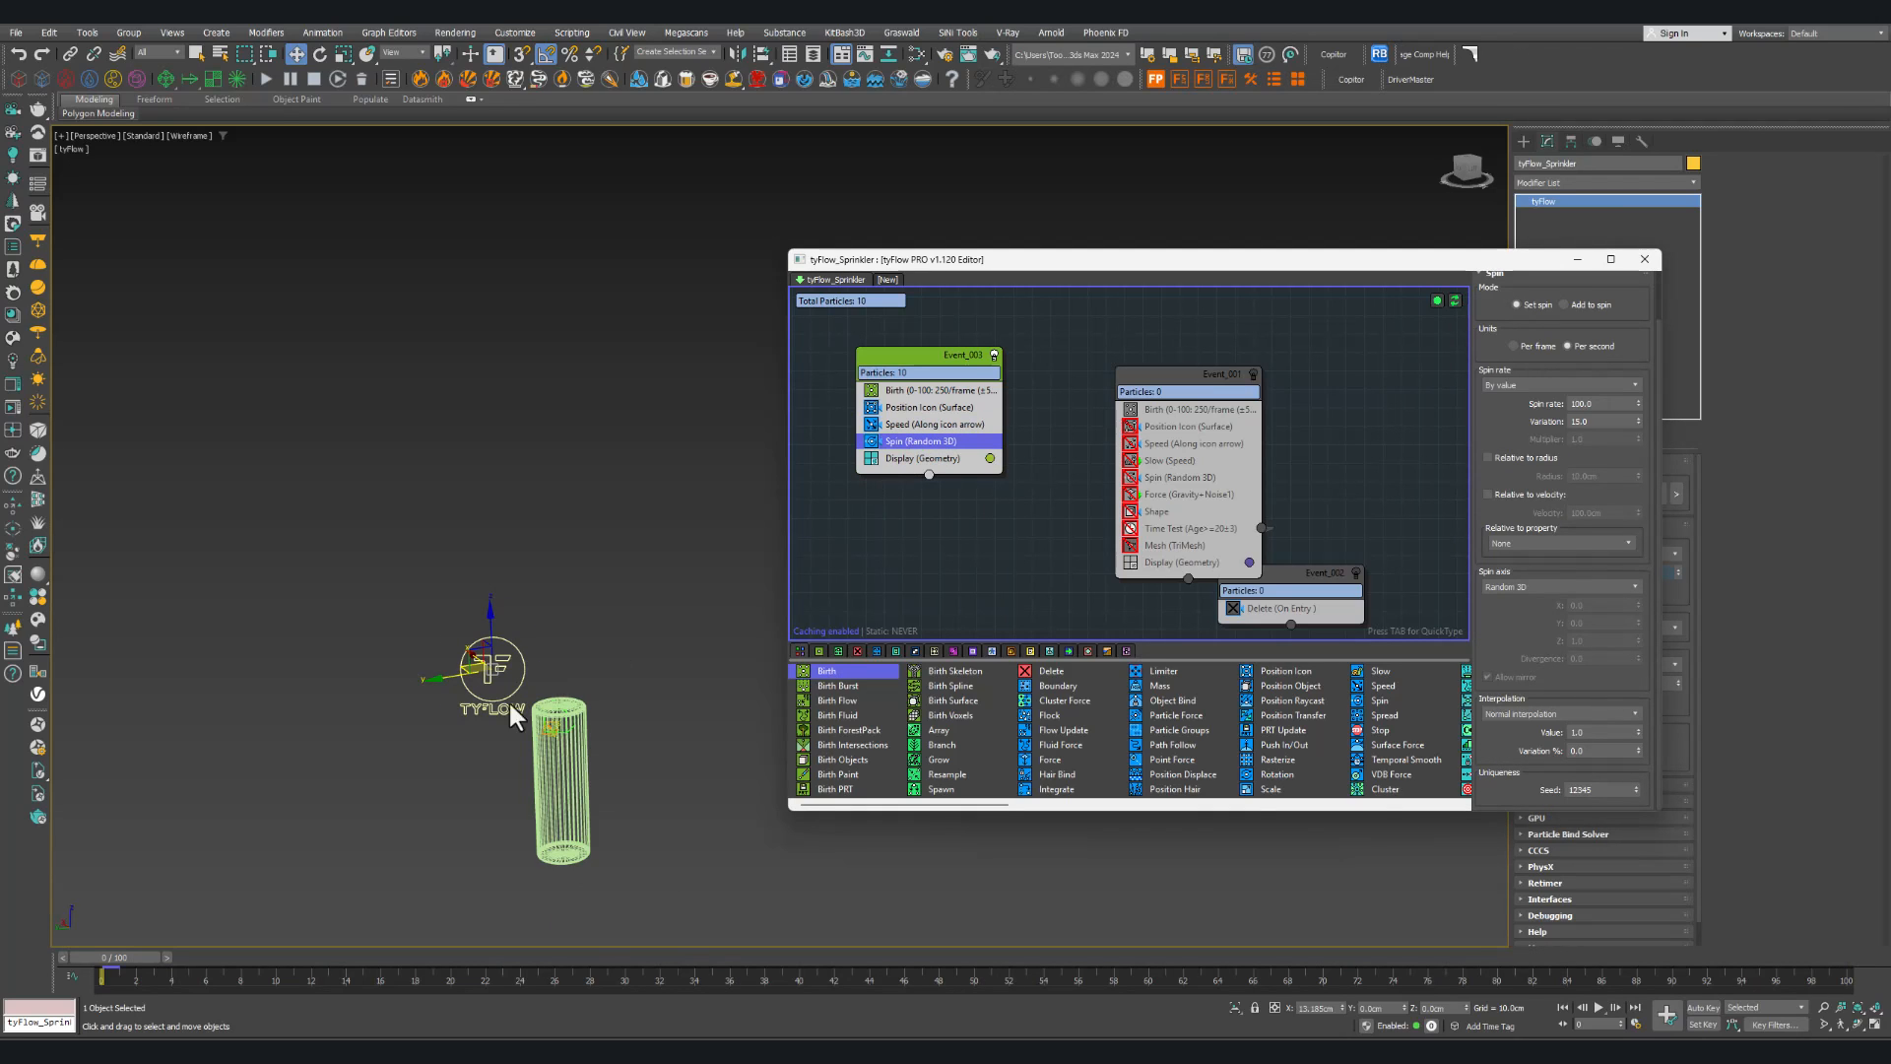
Step: Scrub the early frames and examine the spinning particles up close around the sprinkler's nozzle
scroll(532, 704, up, 5)
alt+middle_drag(636, 713, 518, 725)
scroll(591, 790, up, 4)
alt+middle_drag(629, 794, 547, 746)
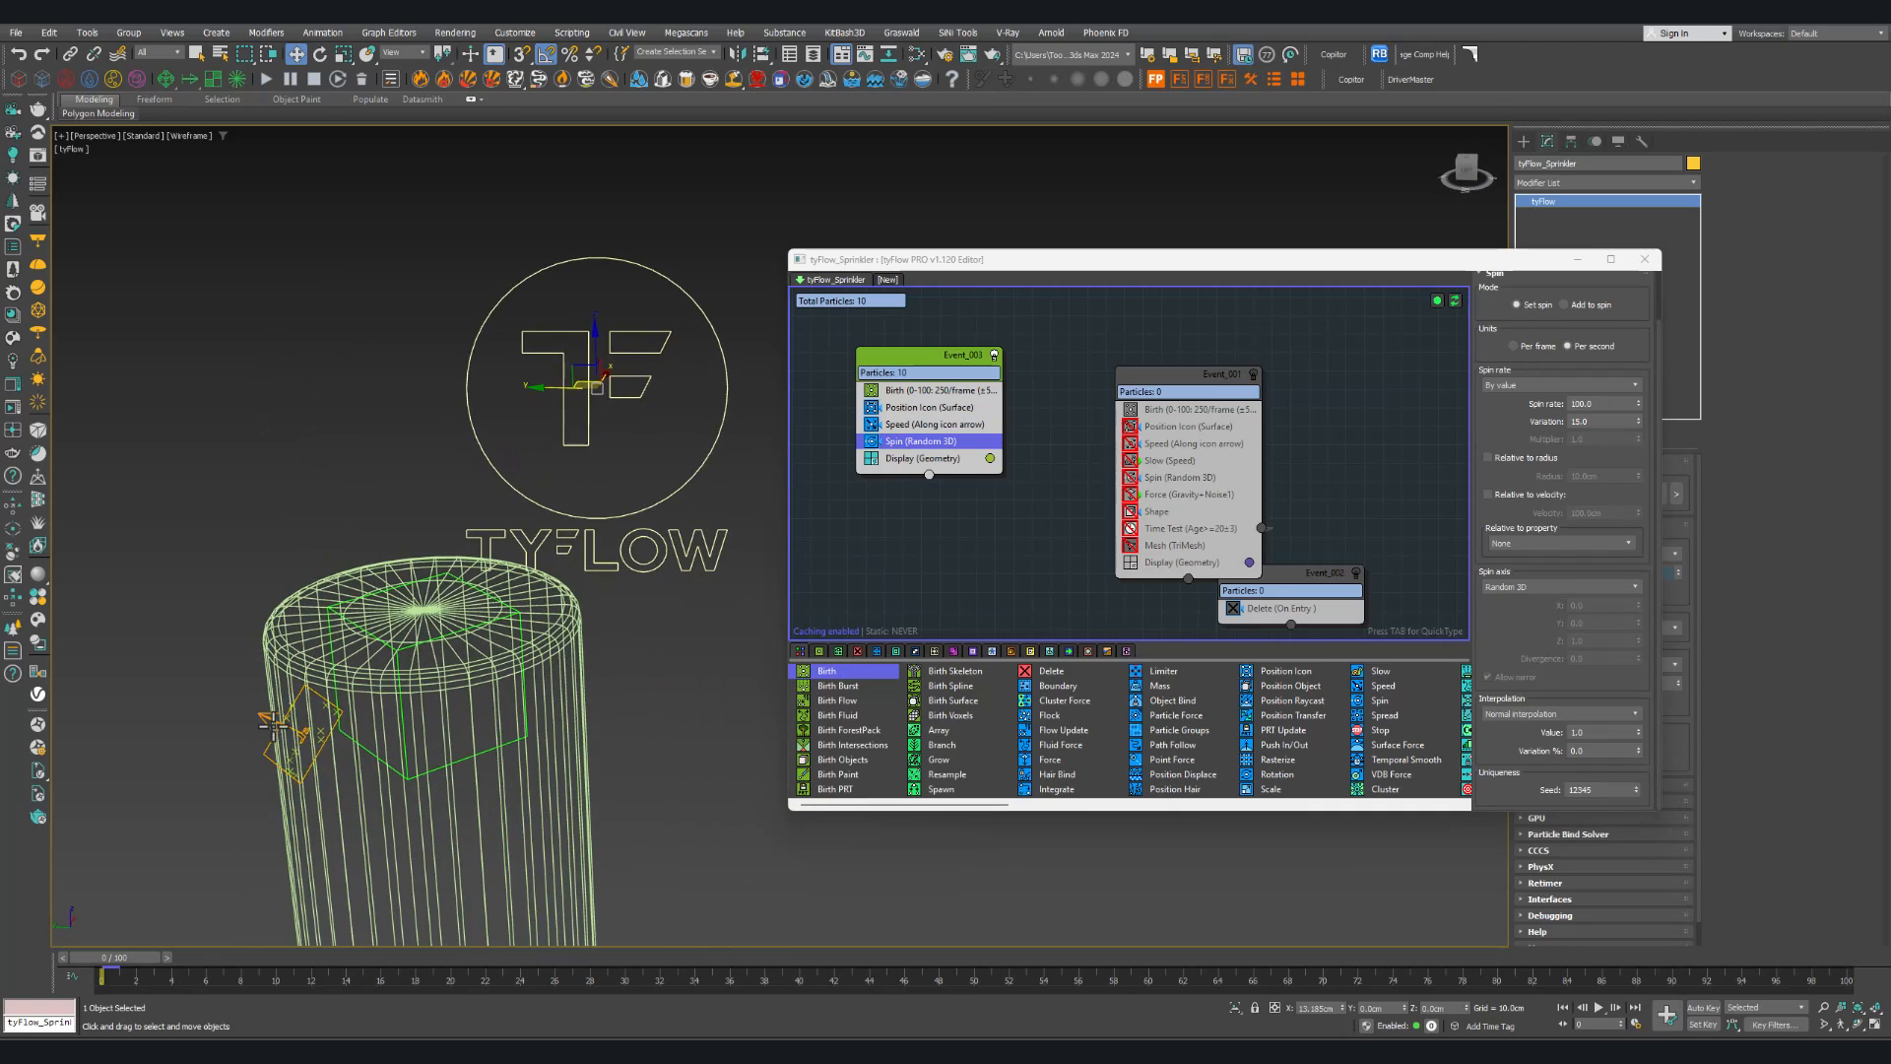
scroll(434, 715, down, 4)
middle_drag(346, 739, 394, 699)
drag(138, 958, 349, 958)
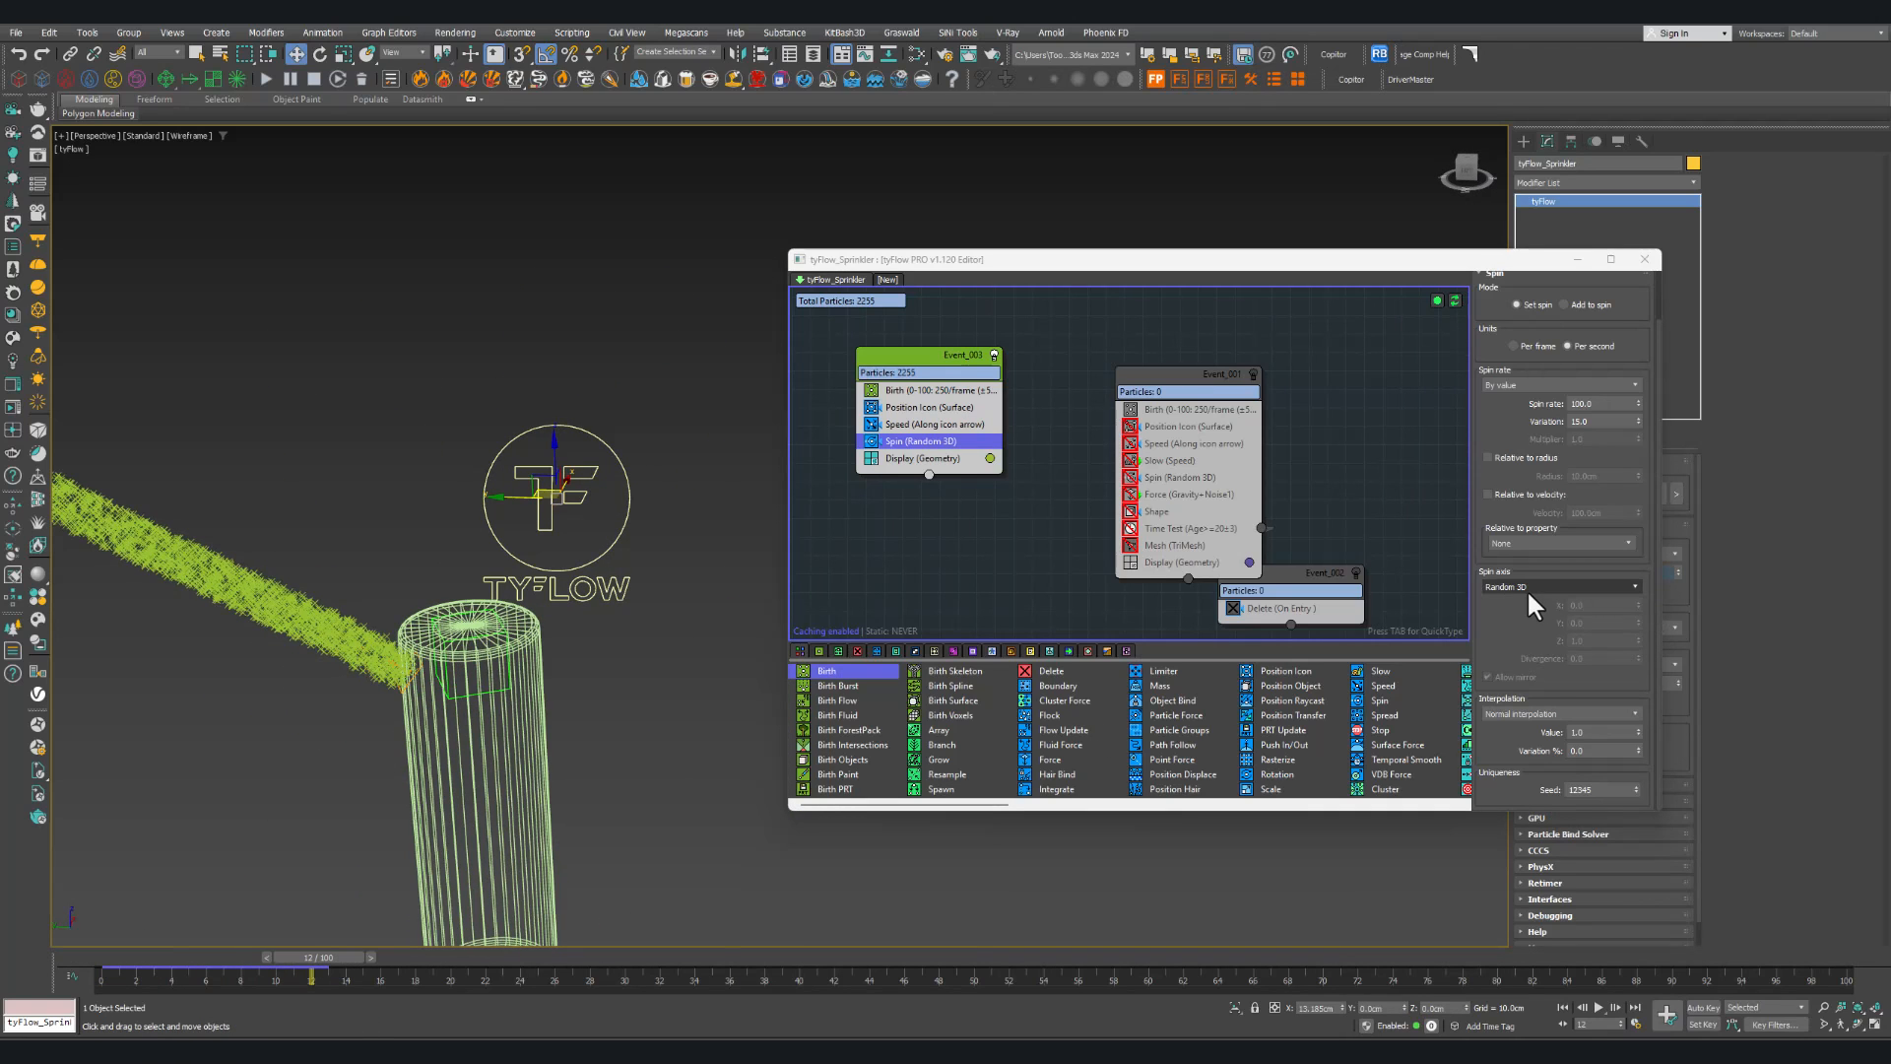
alt+middle_drag(502, 719, 426, 692)
middle_drag(426, 692, 511, 677)
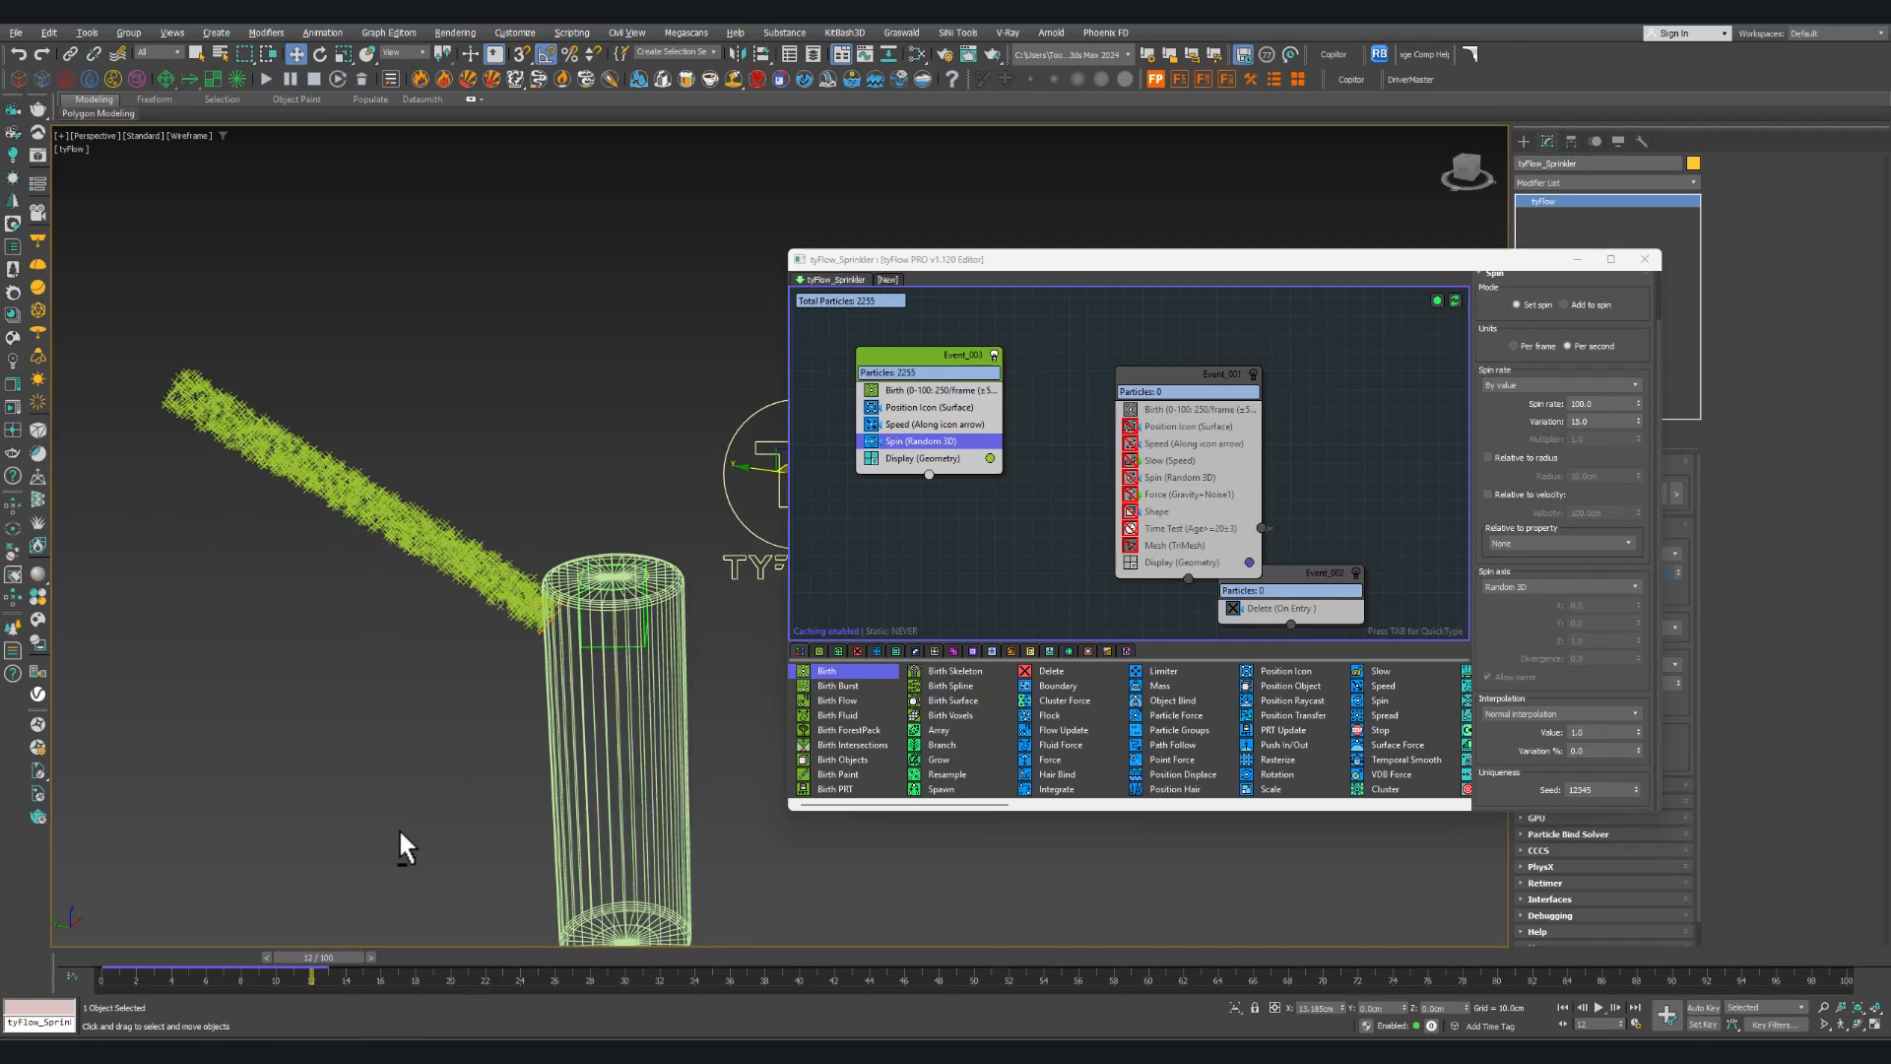
mouse_move(341, 956)
mouse_down()
mouse_move(791, 956)
mouse_move(341, 942)
mouse_move(360, 945)
mouse_up()
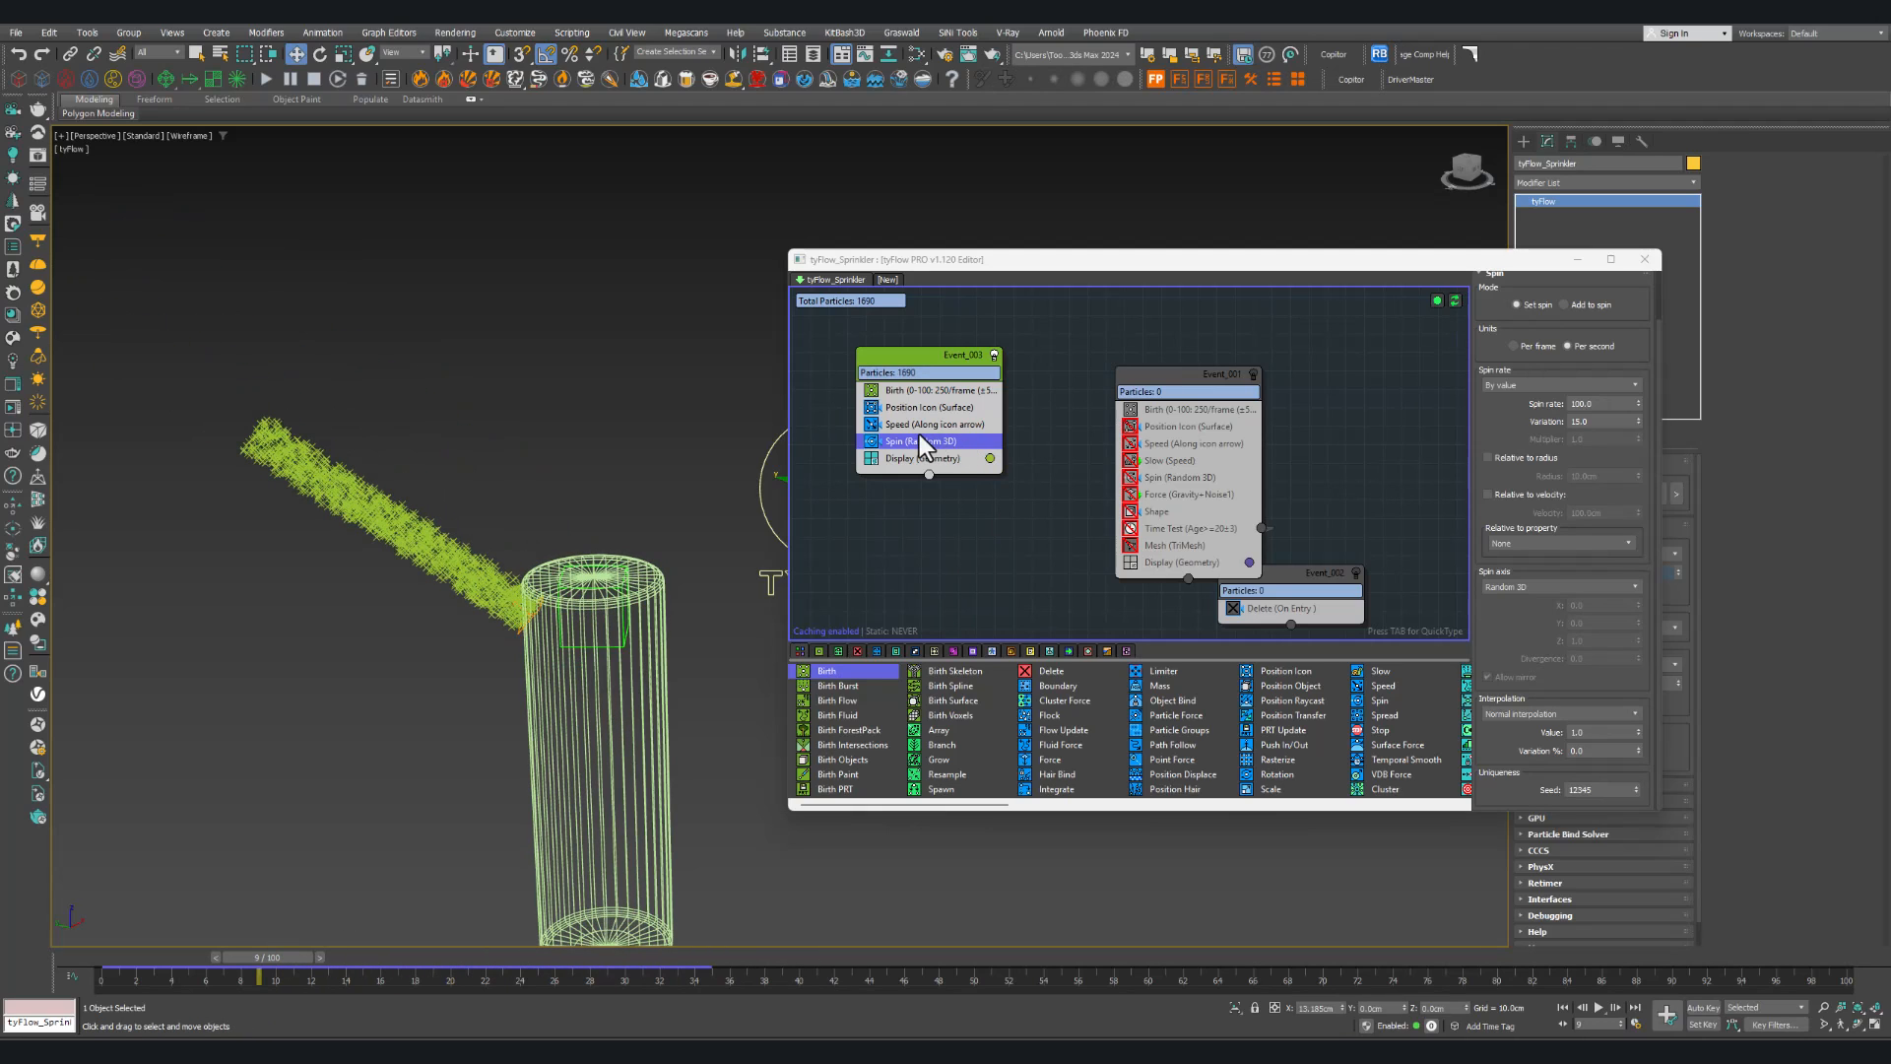
Step: Add a Force operator to the new event, directly after Spin
key(Tab)
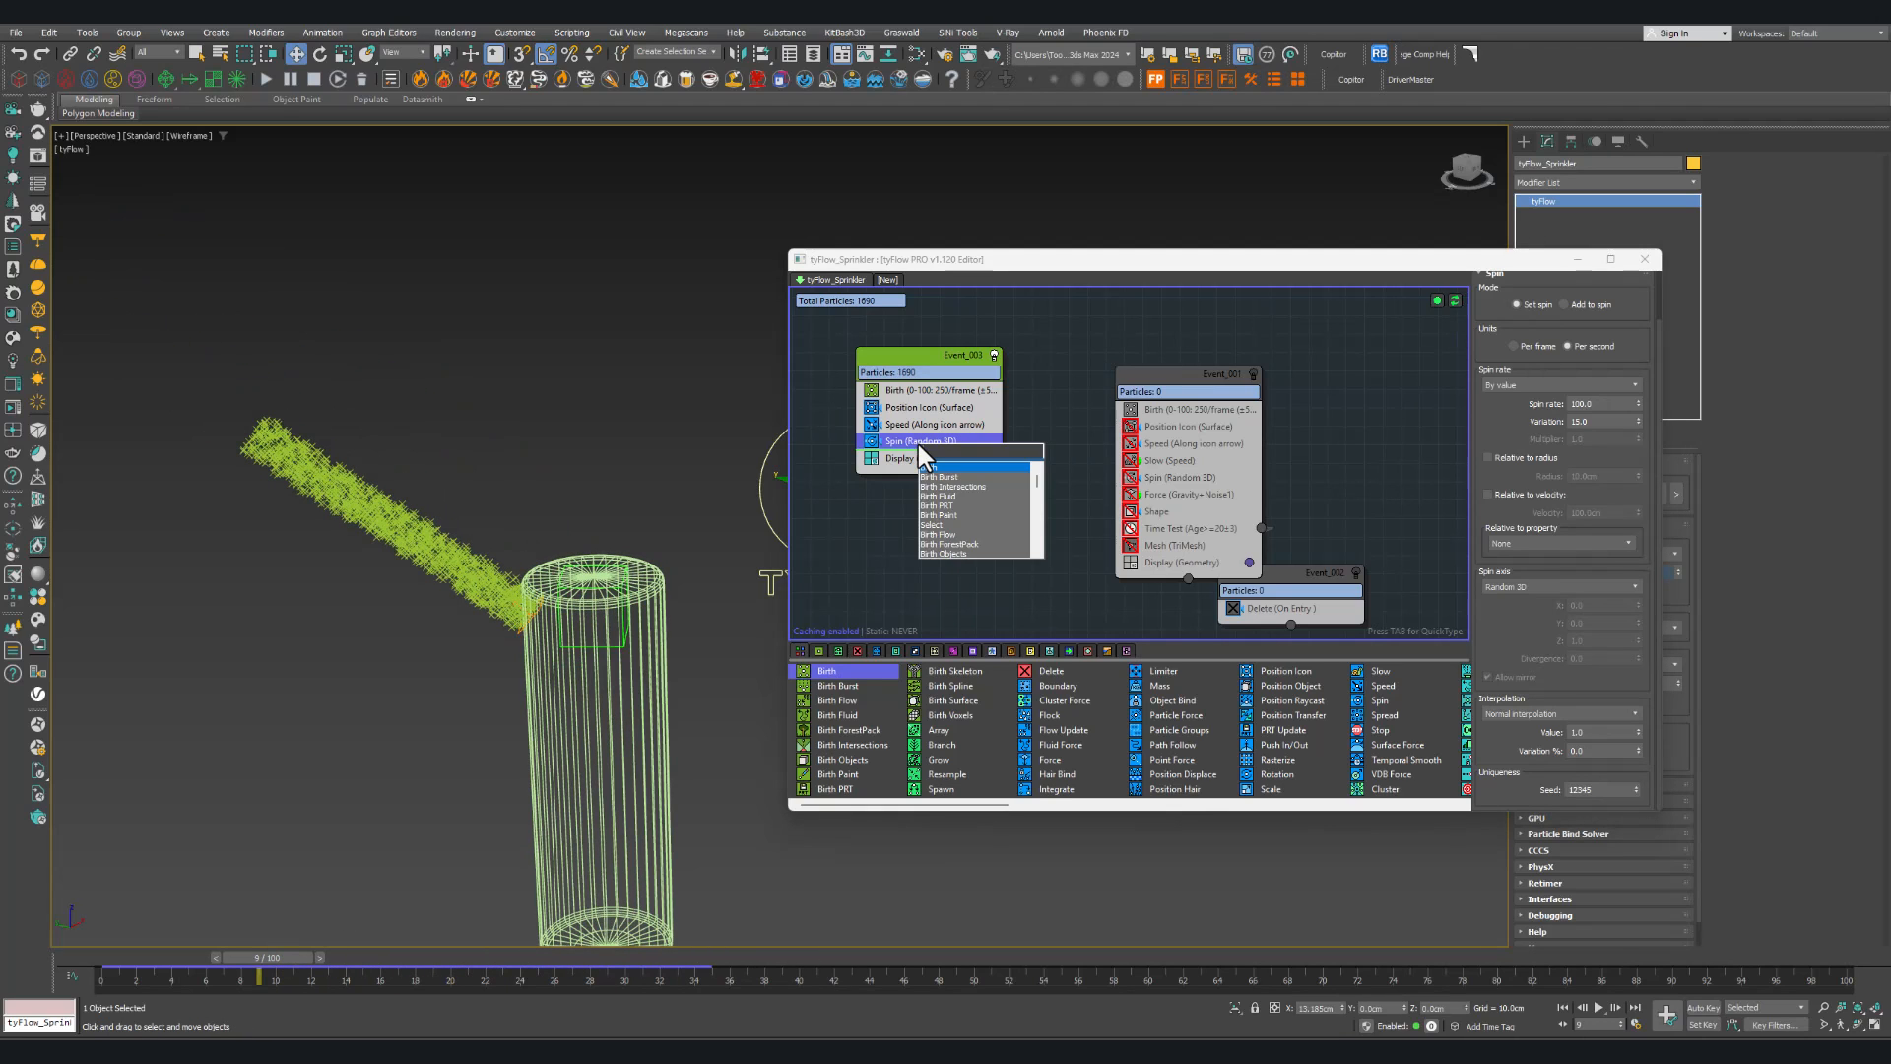
text(force)
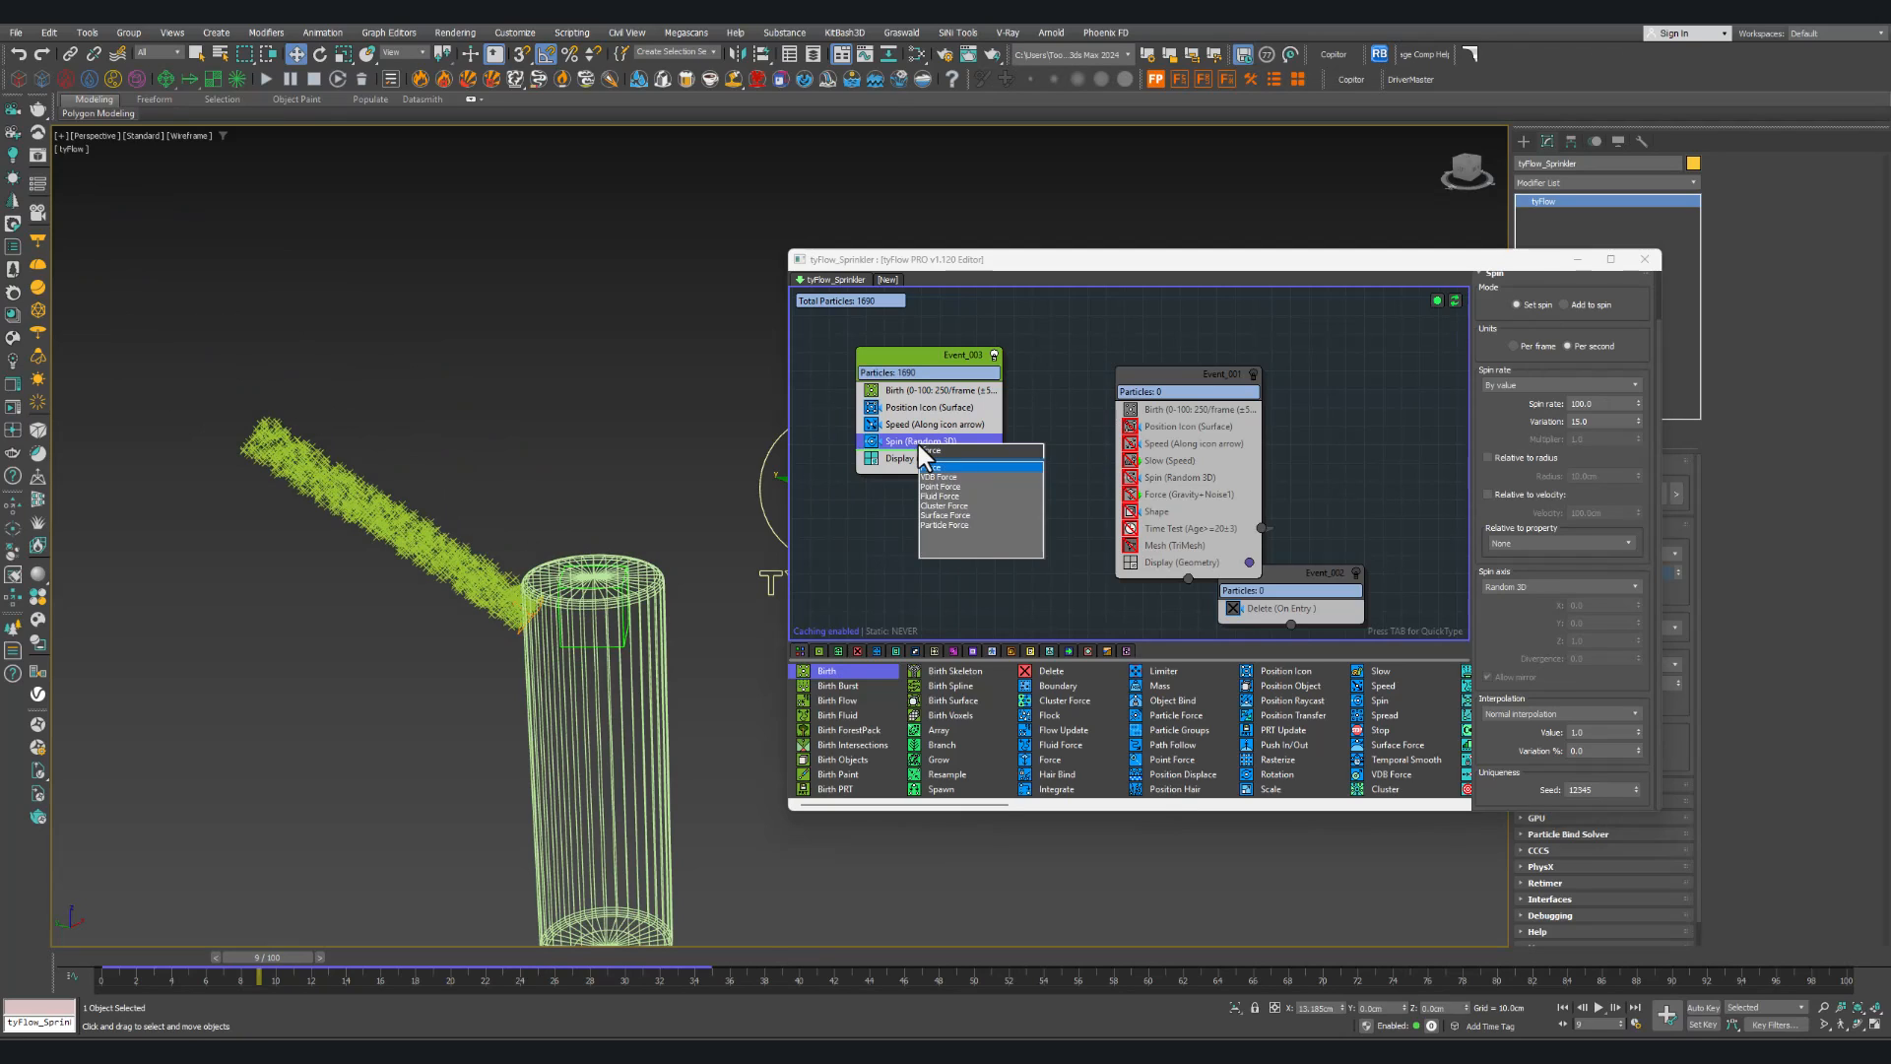
key(Return)
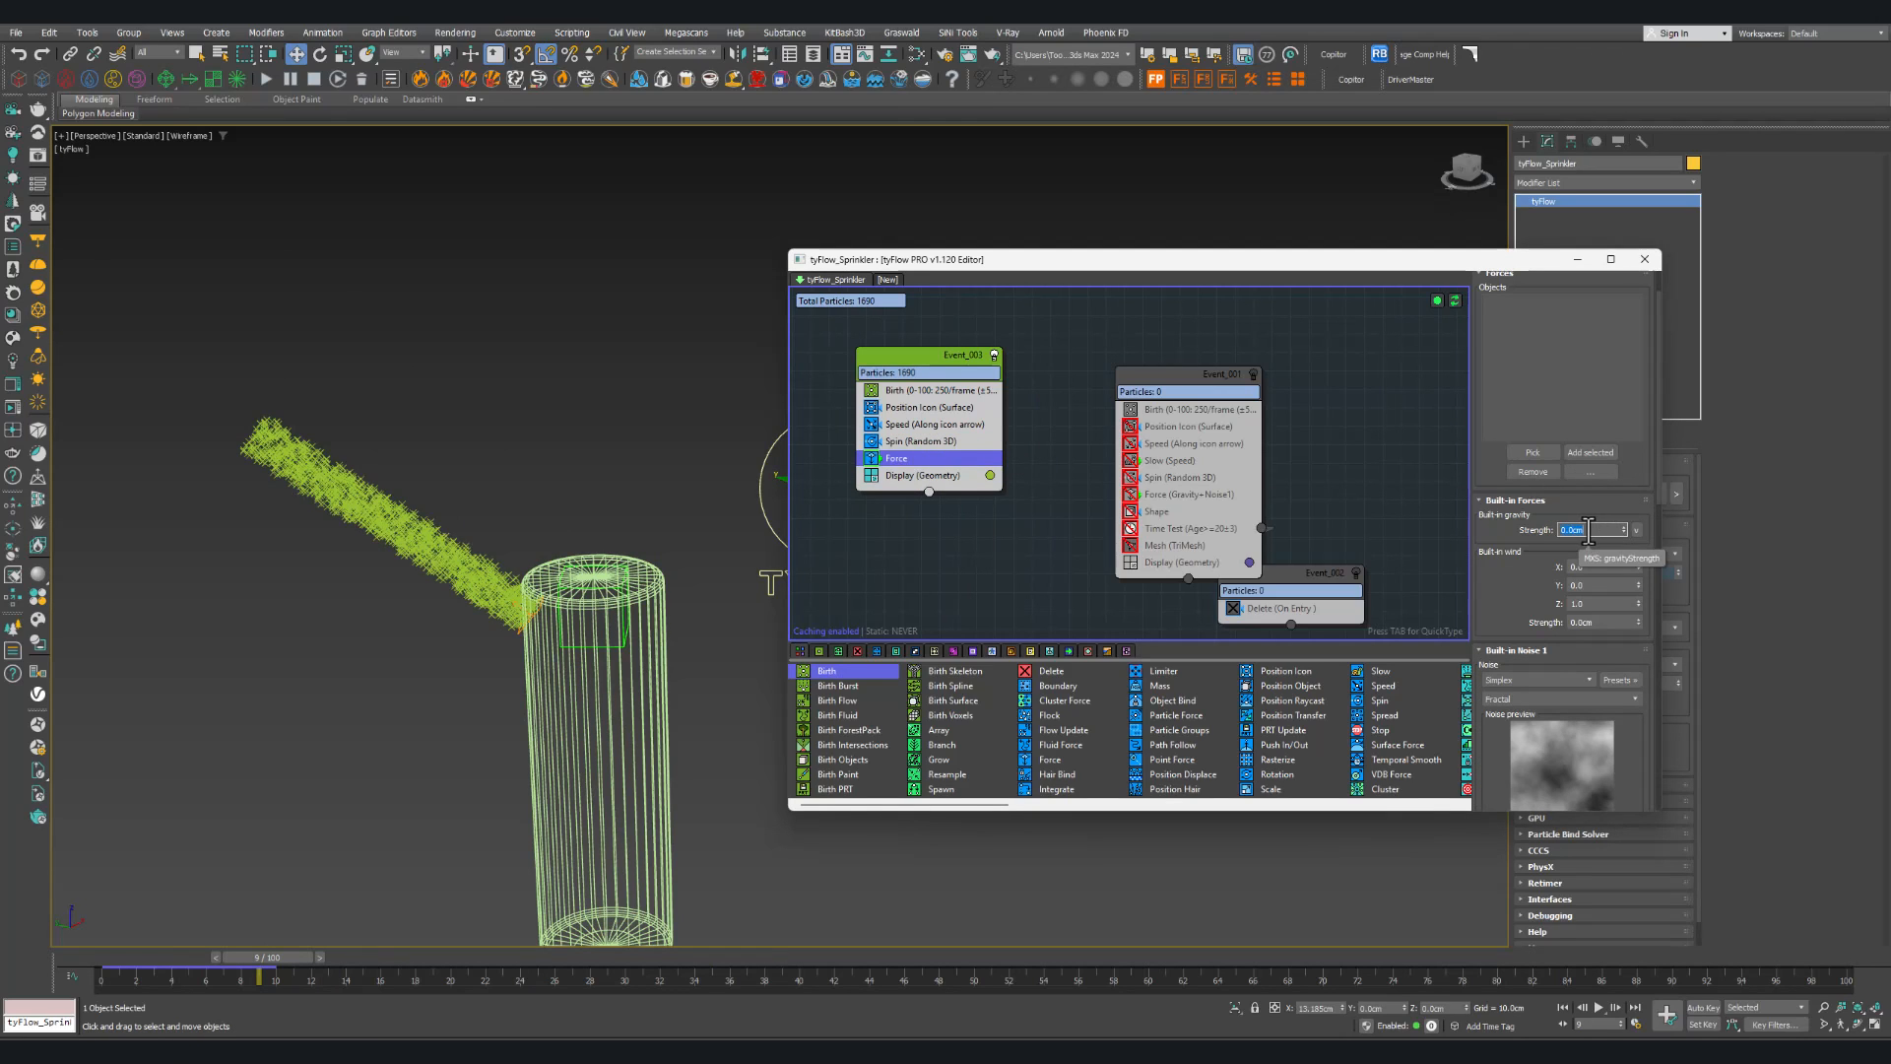
Step: Set the Force operator's built-in gravity strength to -2 cm and check how the stream falls
click(1588, 530)
text(-2)
key(Return)
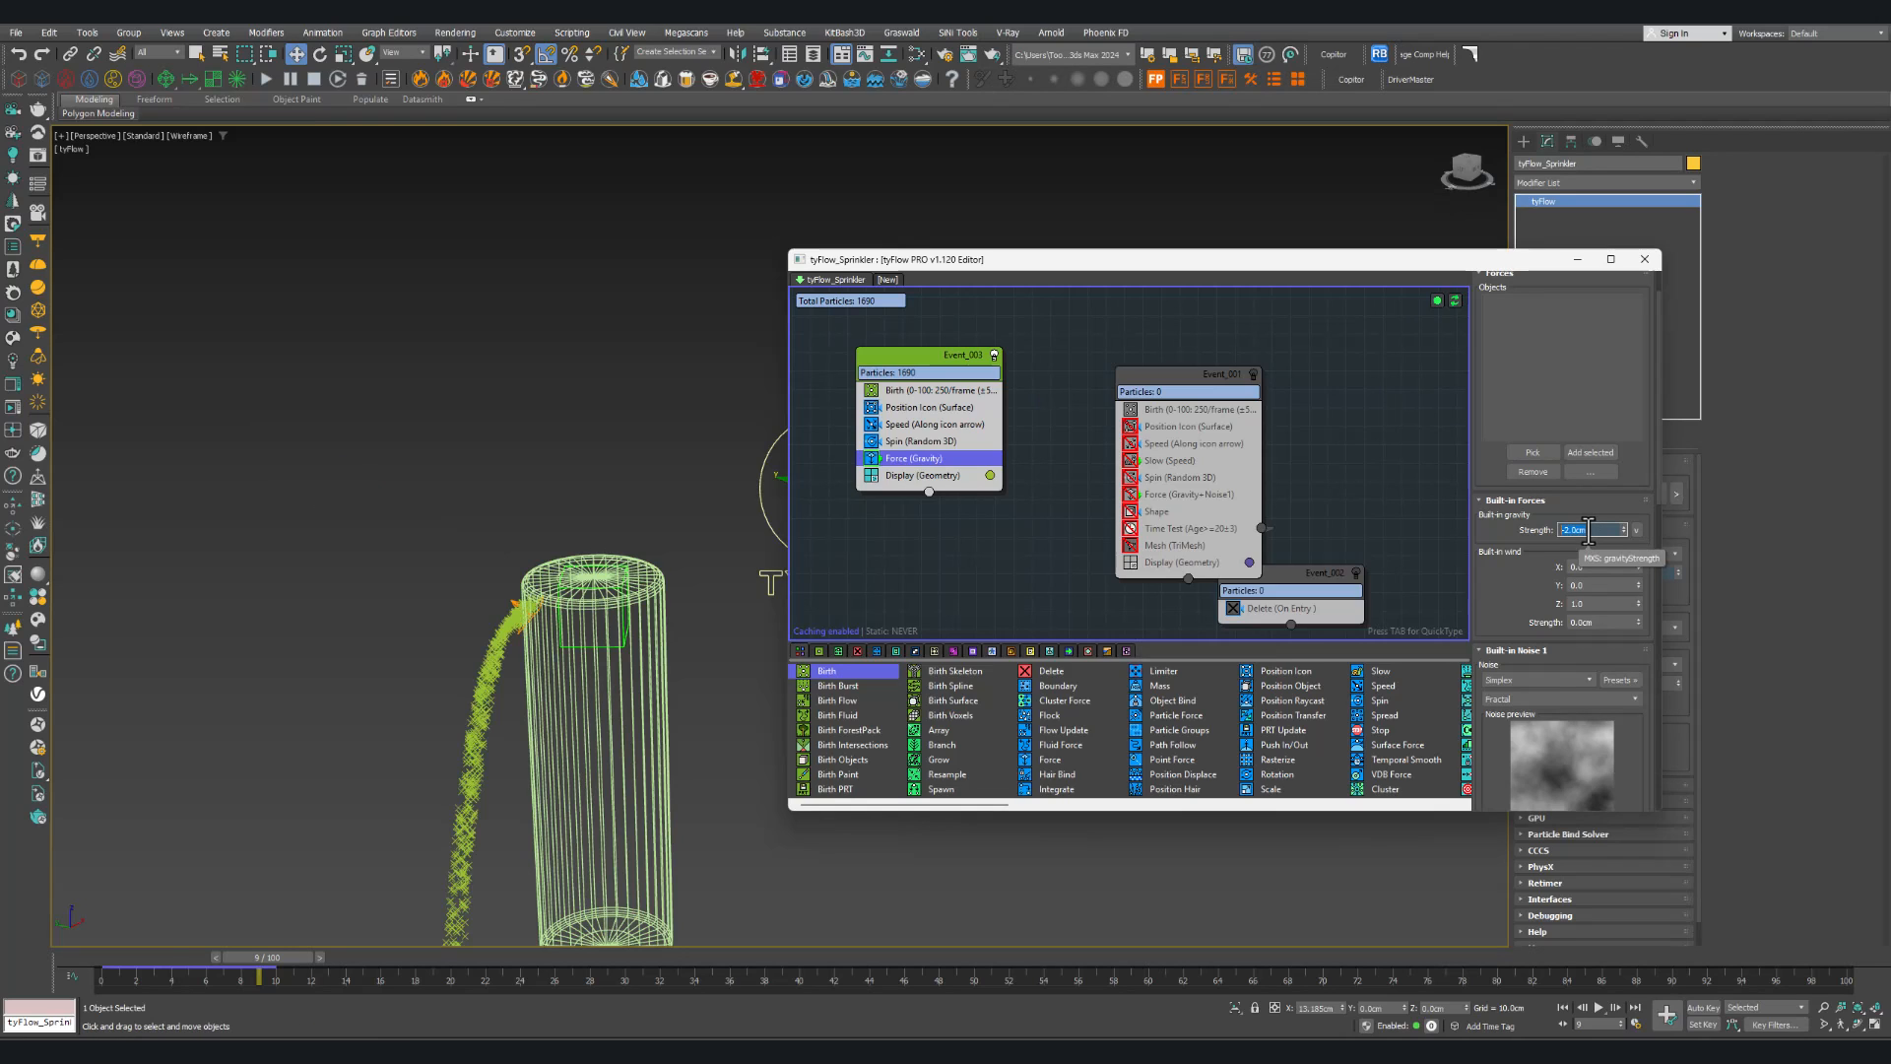
scroll(436, 715, down, 4)
alt+middle_drag(435, 719, 390, 708)
middle_drag(390, 707, 429, 711)
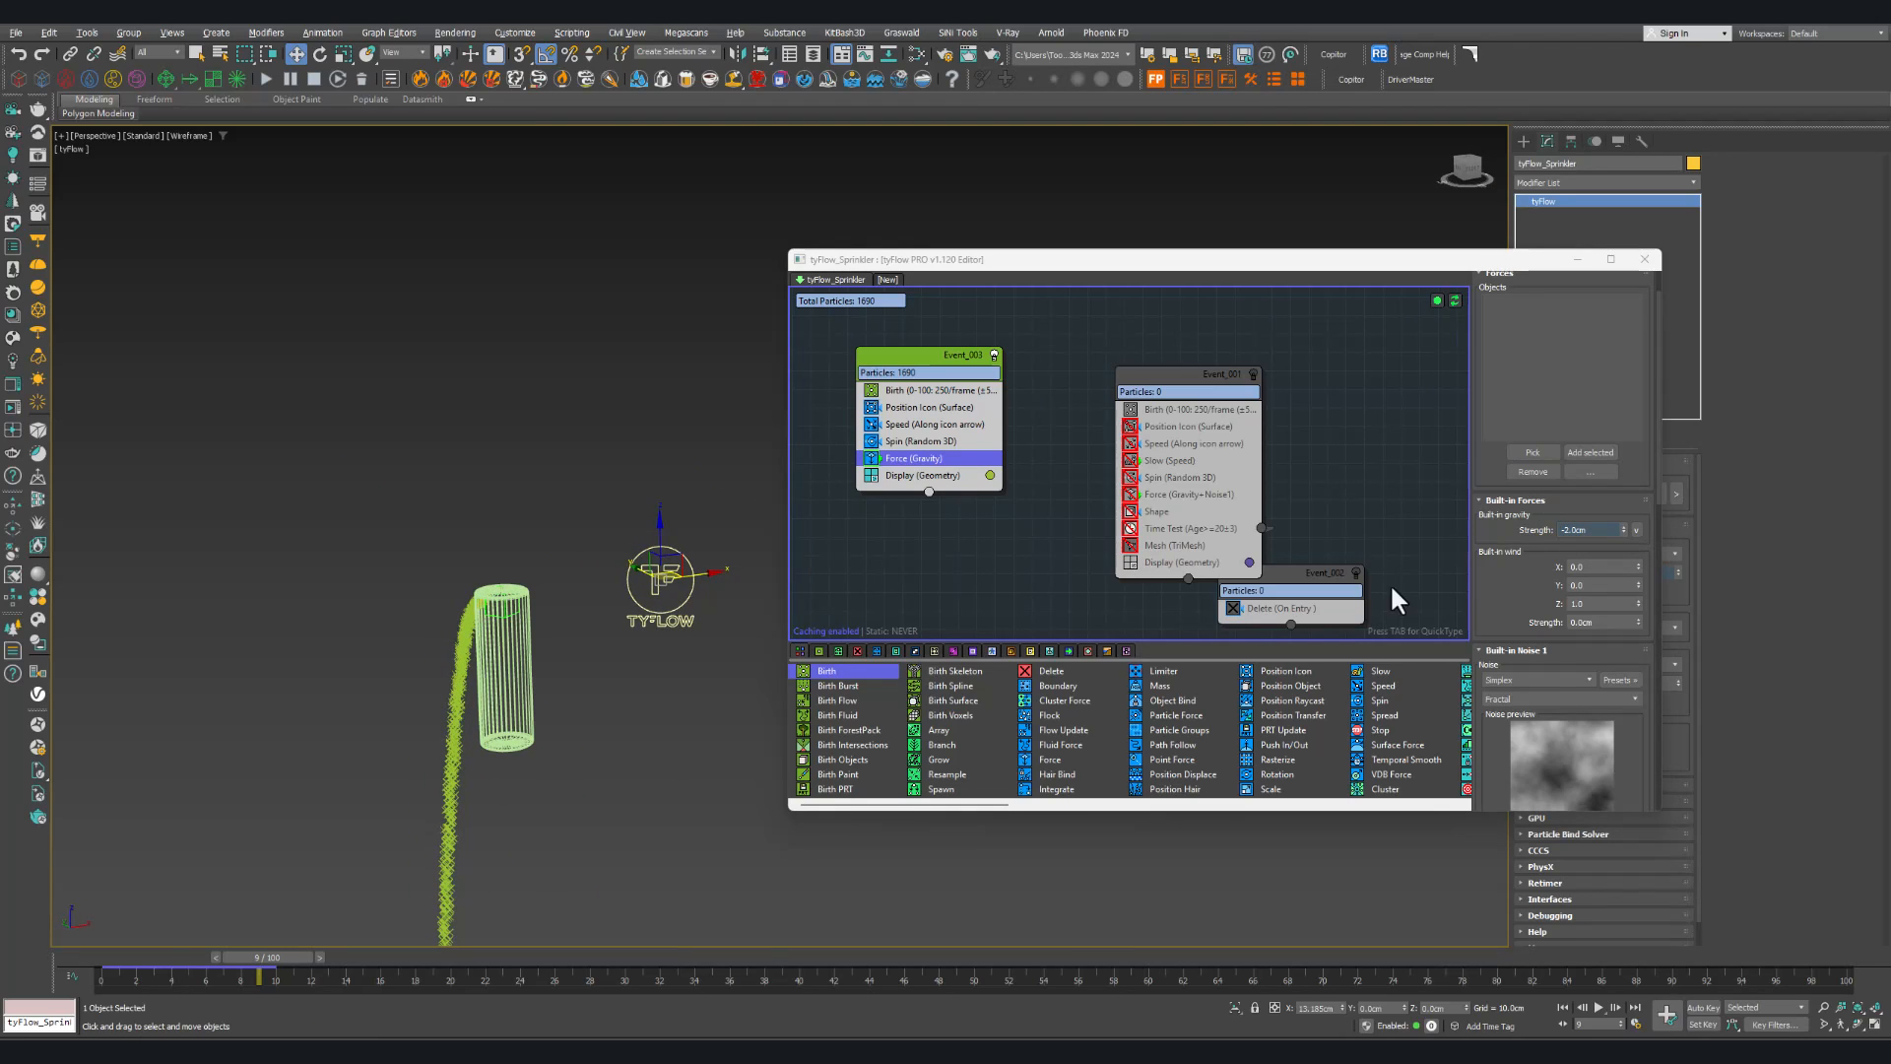
Step: Apply the preset gravity value to the Force operator's built-in gravity strength and scrub back to frame 1
click(1637, 529)
click(1676, 538)
middle_drag(493, 676, 524, 676)
drag(318, 953, 158, 953)
scroll(482, 640, up, 4)
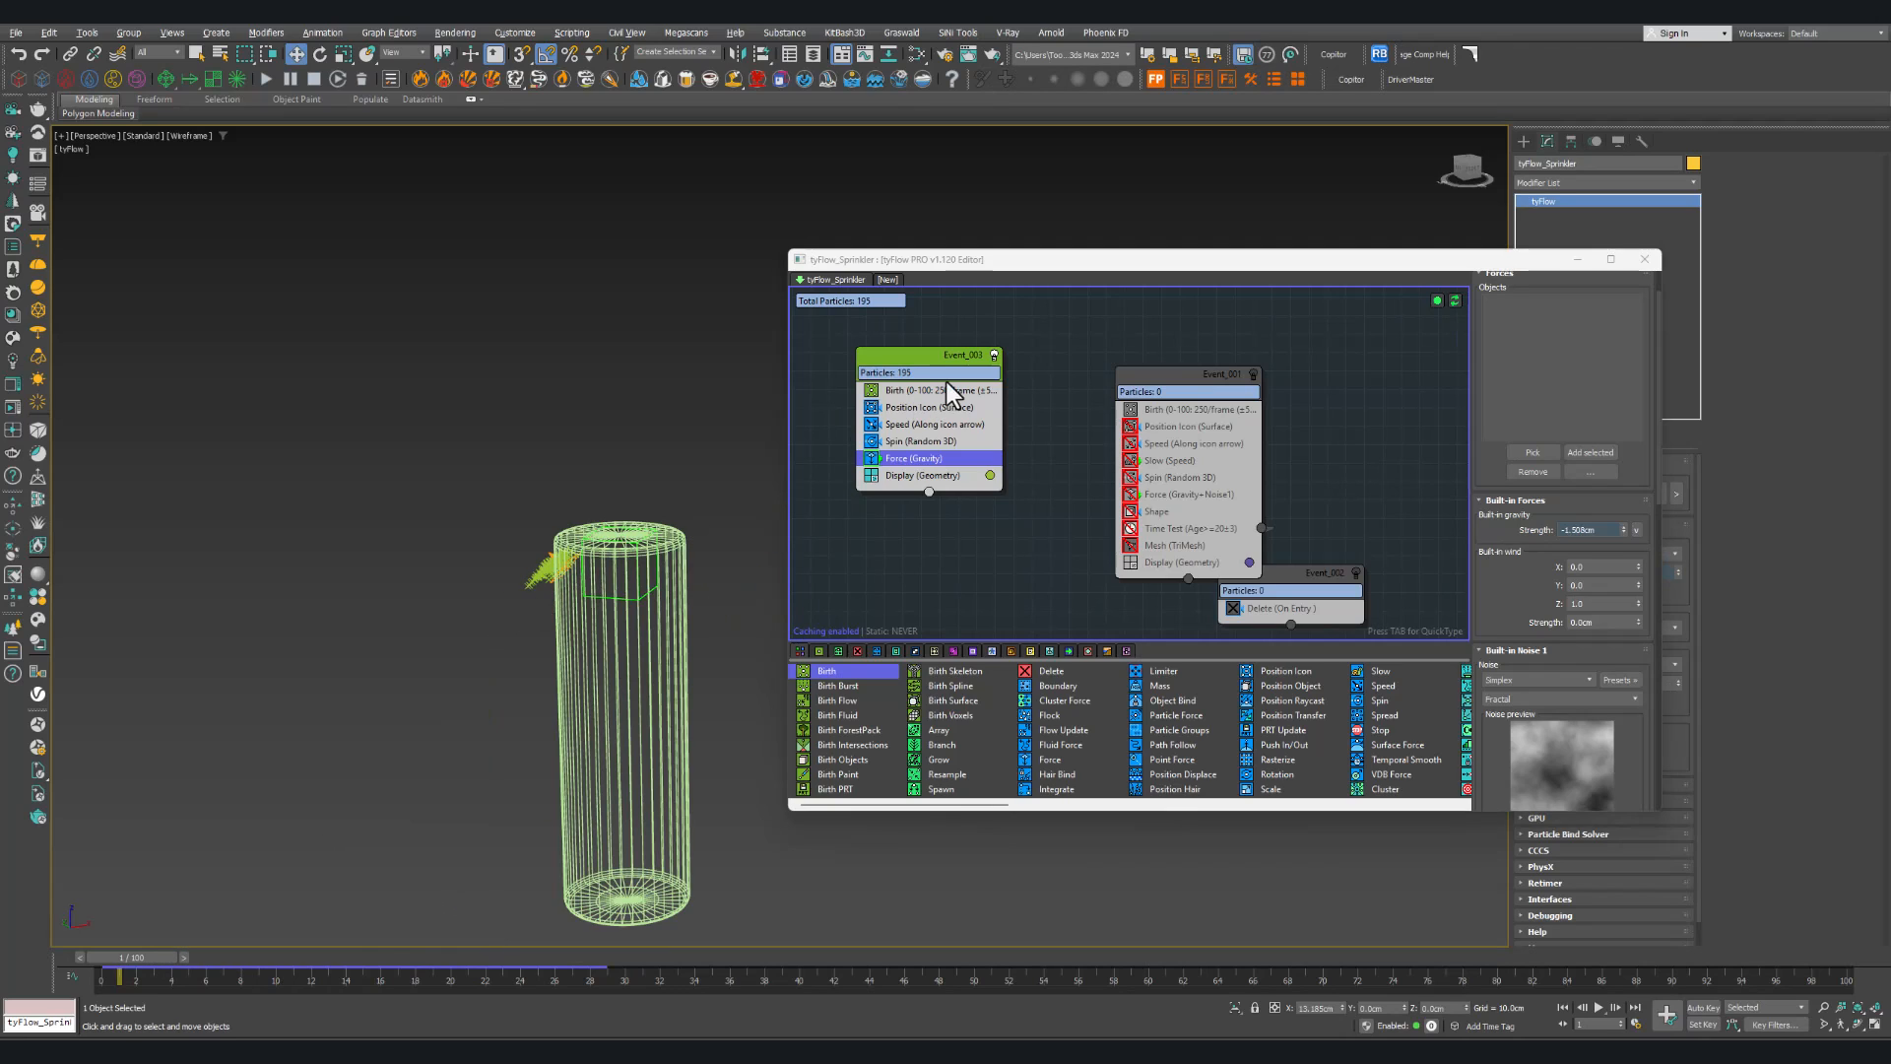
Step: Set the Speed operator's magnitude to 10 cm and scrub the early frames to check the stream's arc
click(920, 426)
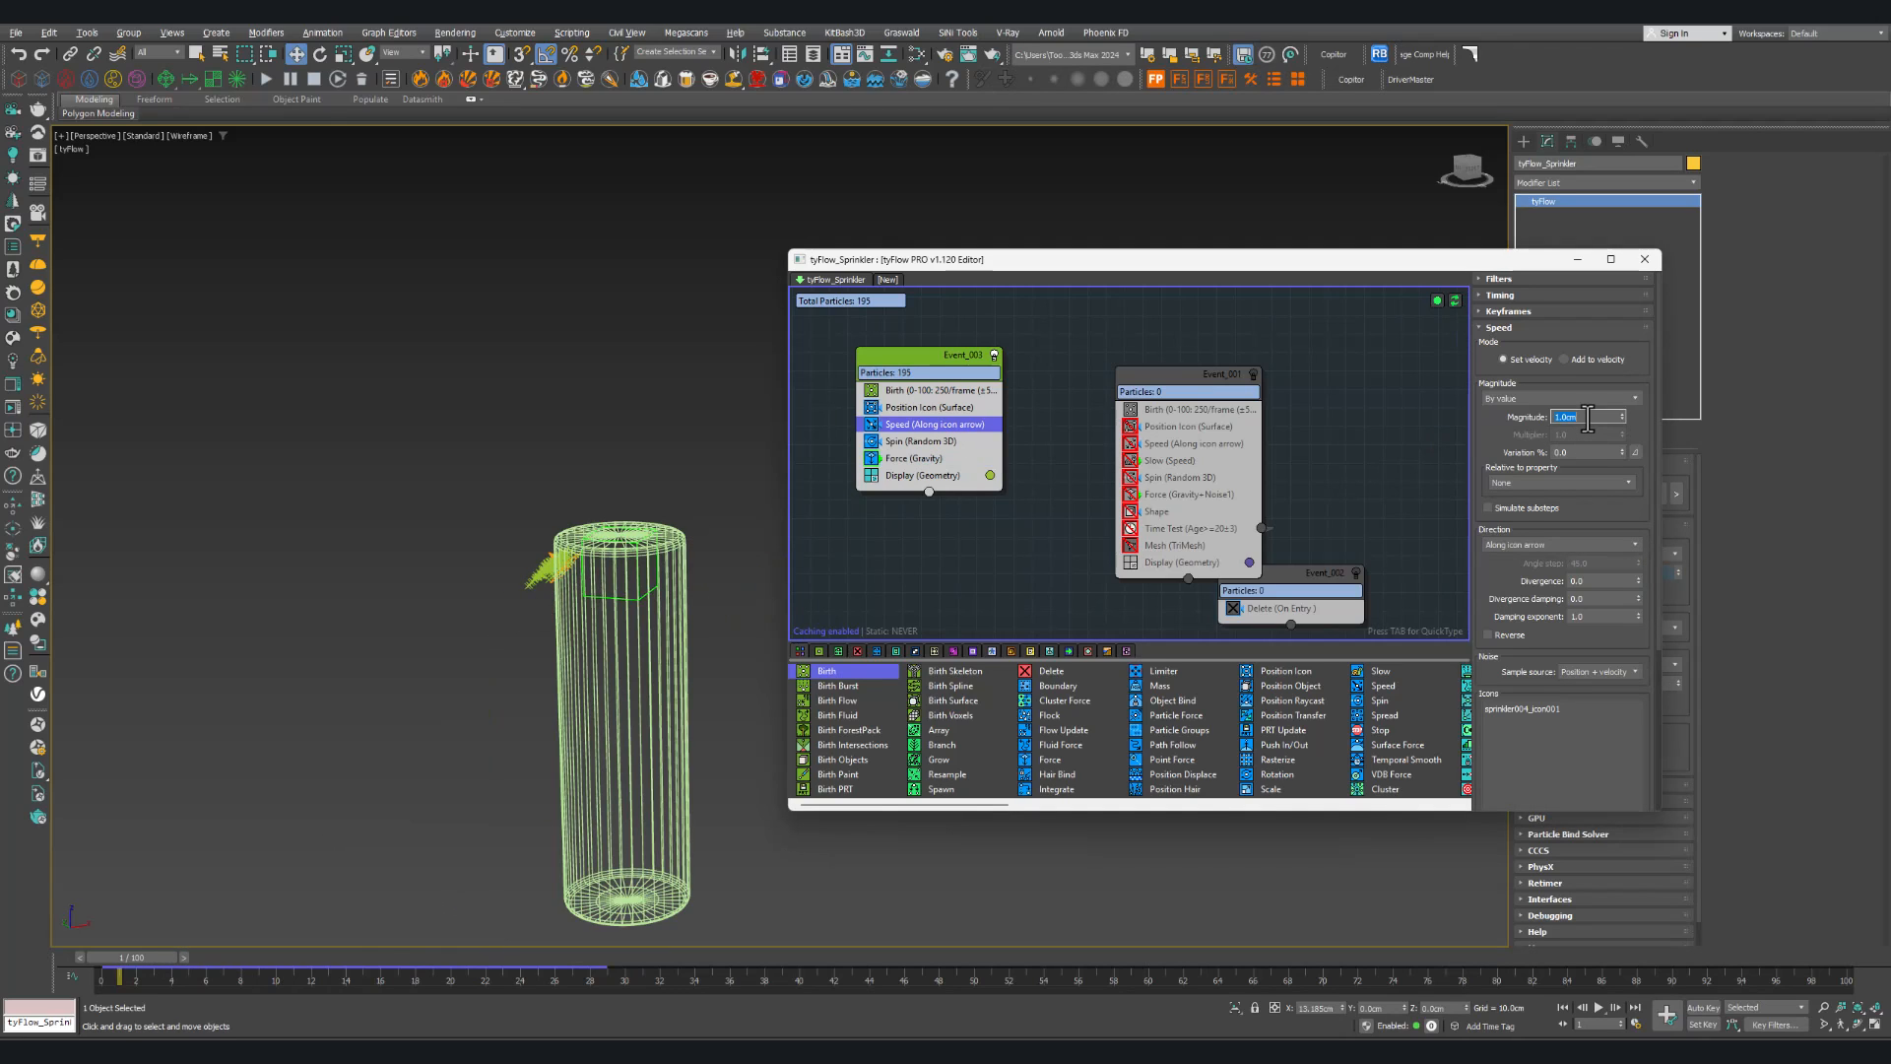
text(10)
key(Return)
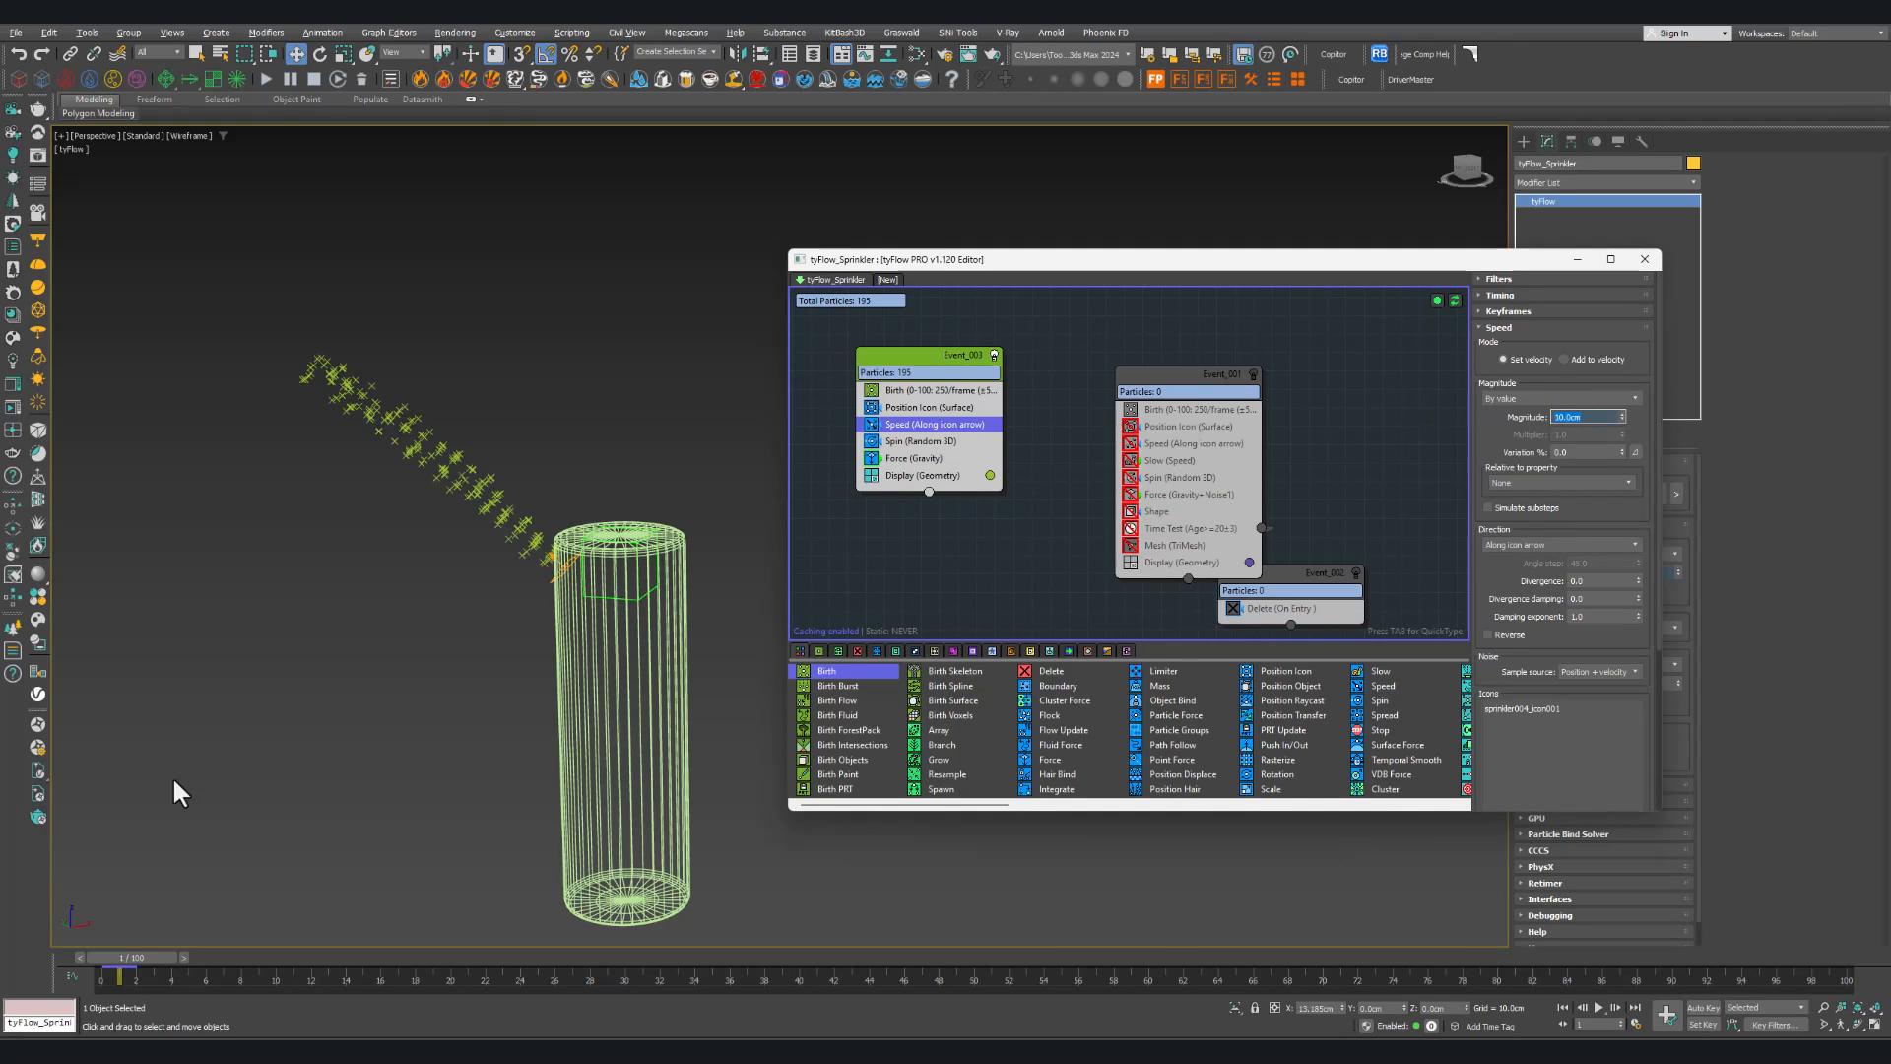
scroll(174, 776, down, 3)
drag(162, 956, 321, 956)
scroll(317, 788, down, 2)
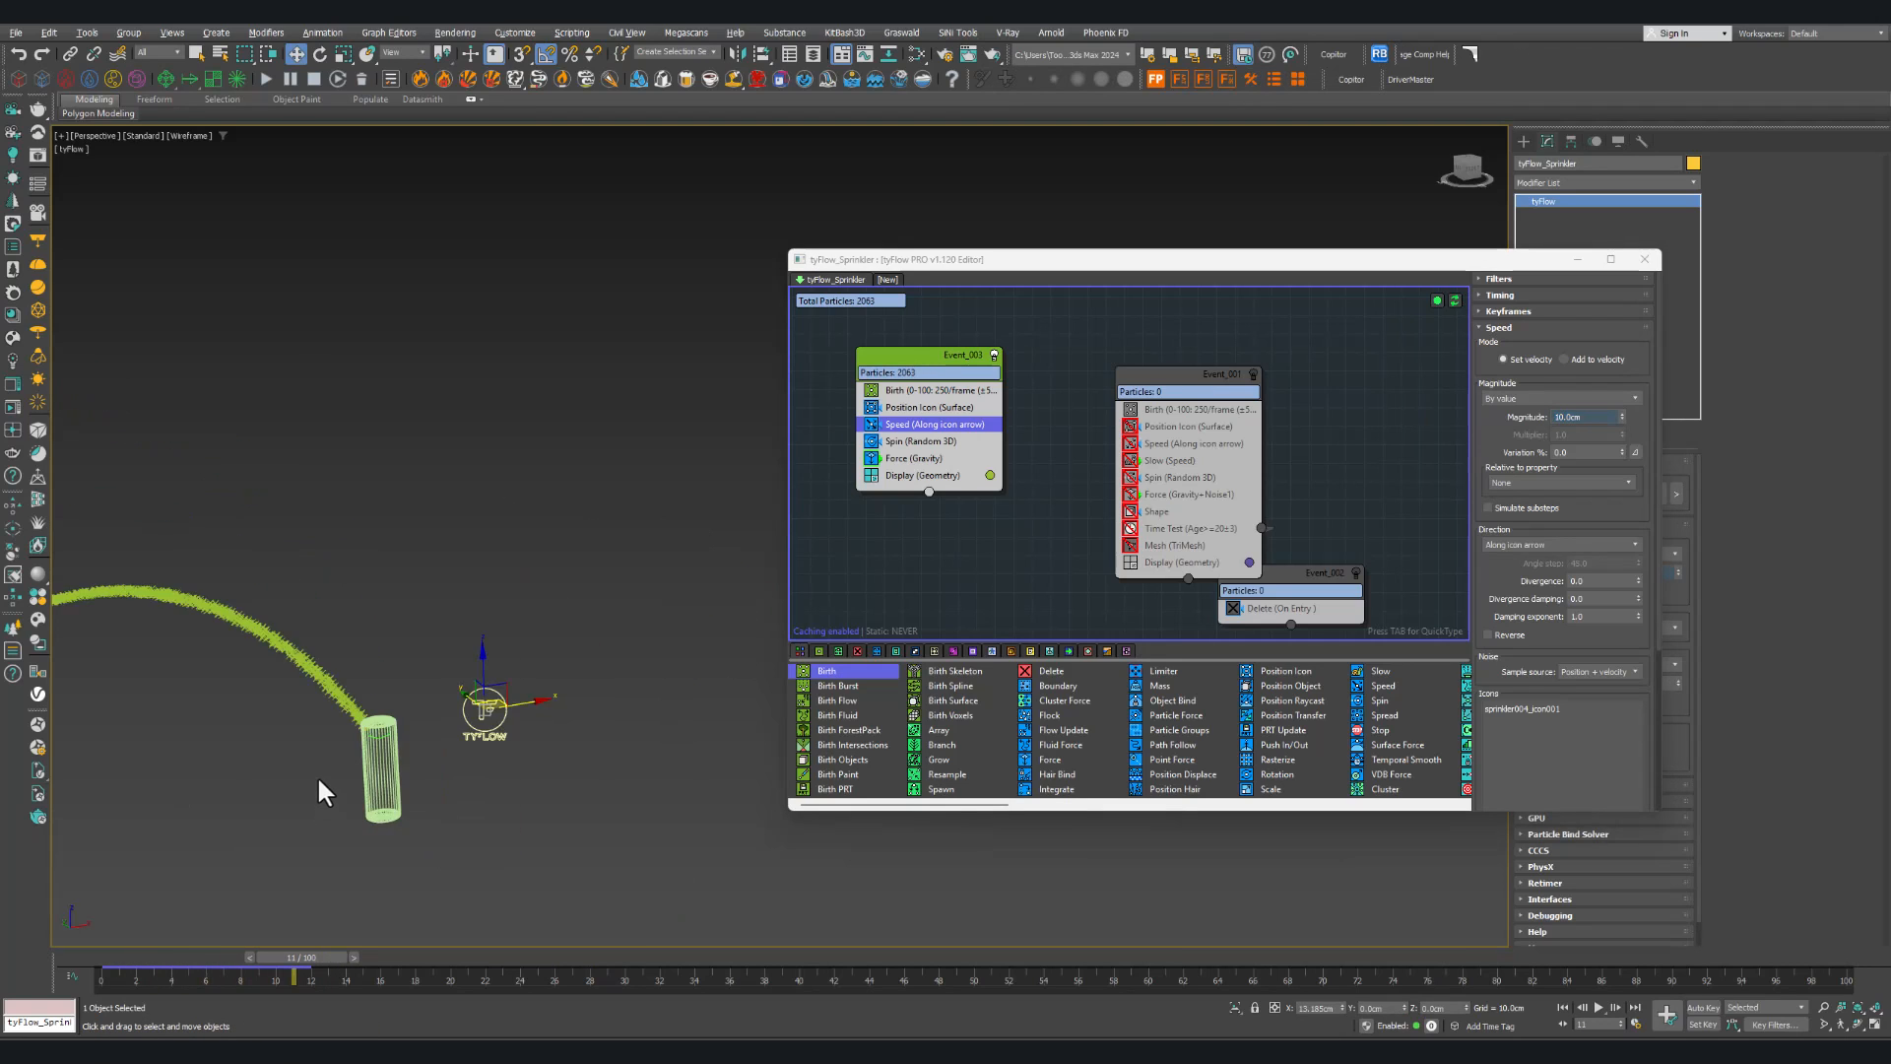
middle_drag(318, 776, 643, 717)
drag(415, 962, 258, 958)
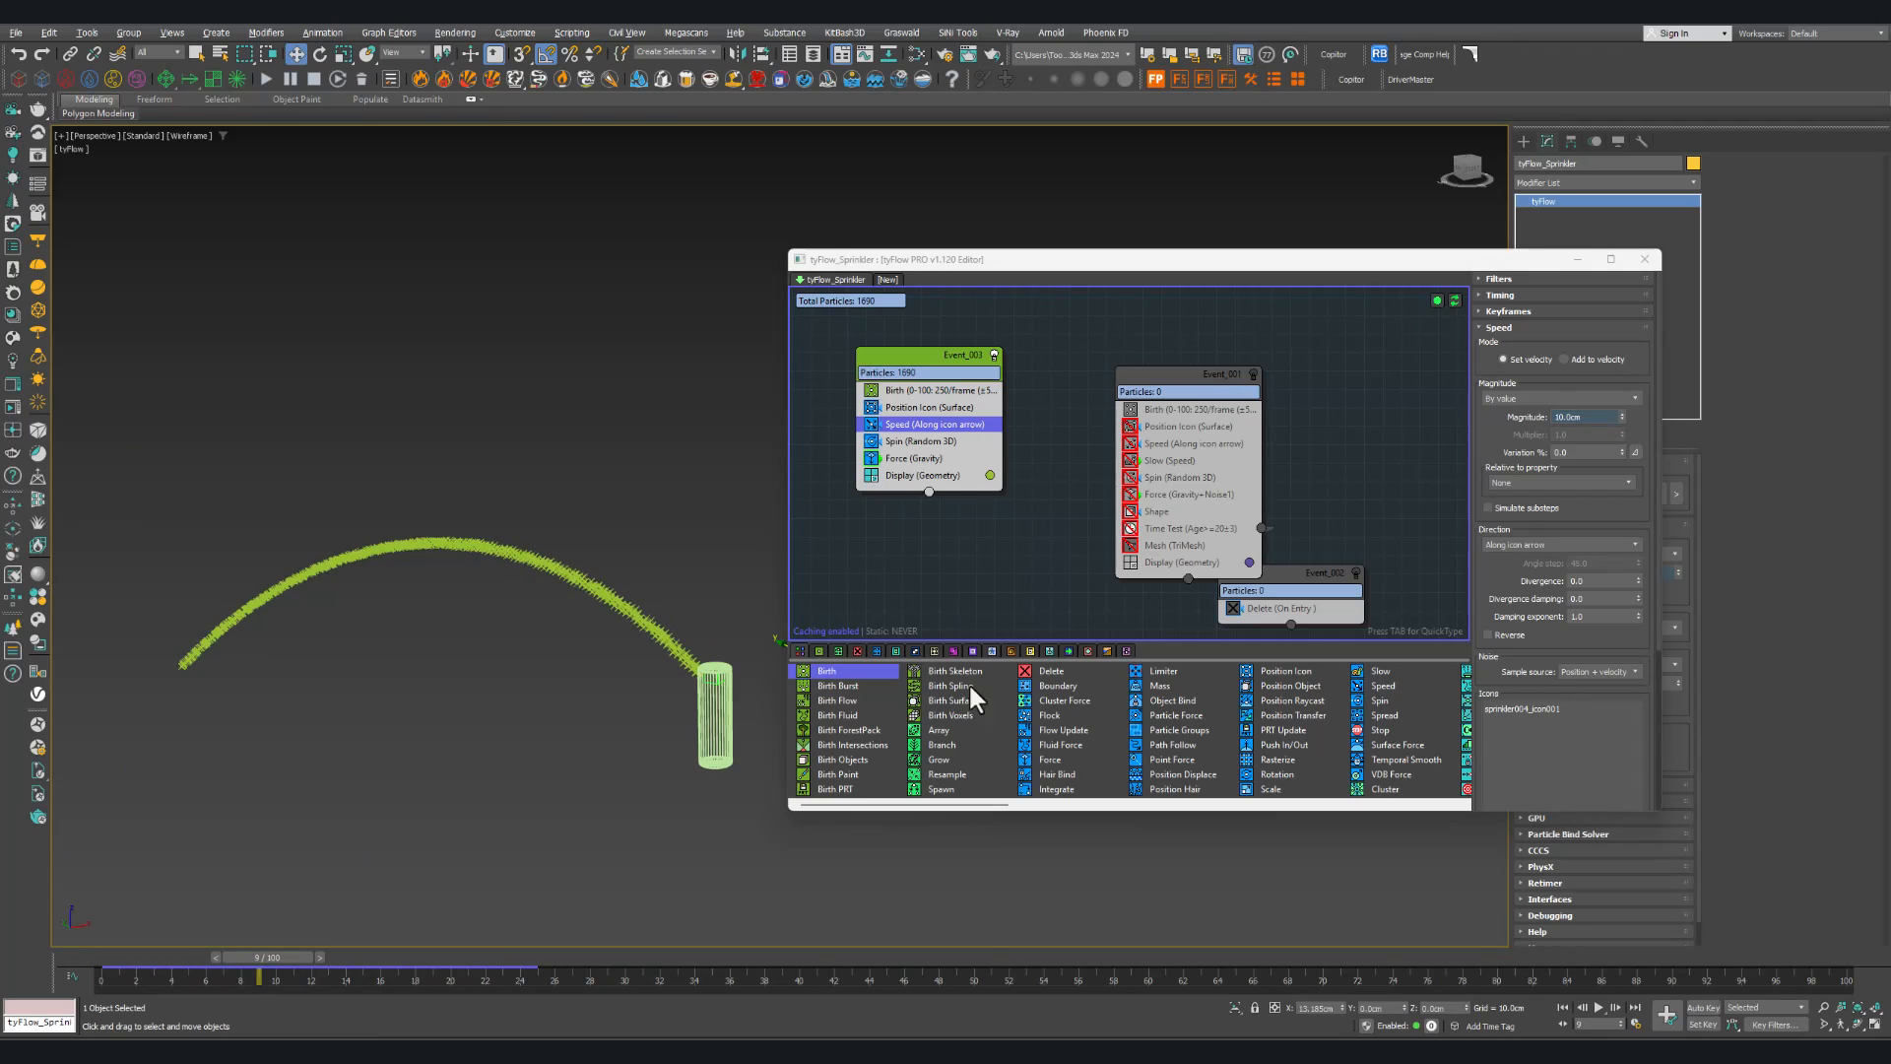
Step: Set the Speed operator's magnitude to 15 cm and scrub from frame 0 to check the stream's arc
click(1562, 418)
text(15)
key(Return)
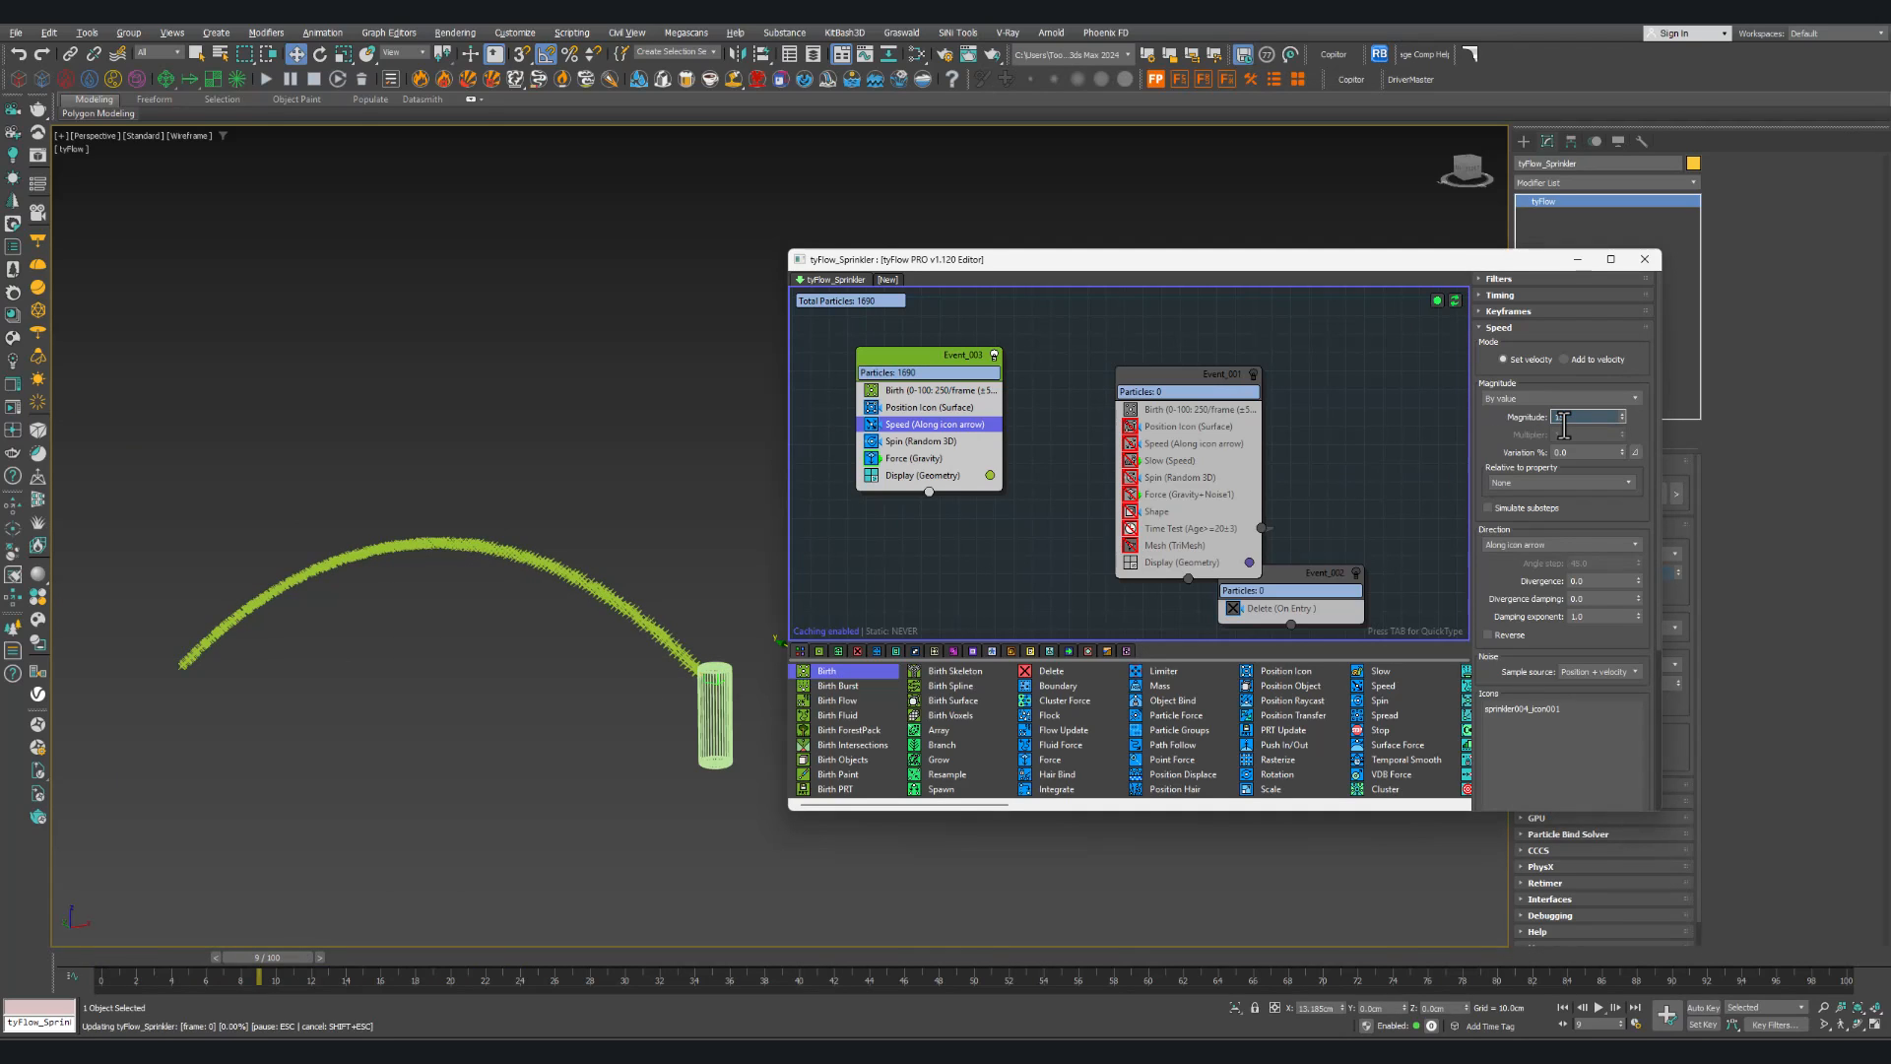
drag(293, 955, 118, 950)
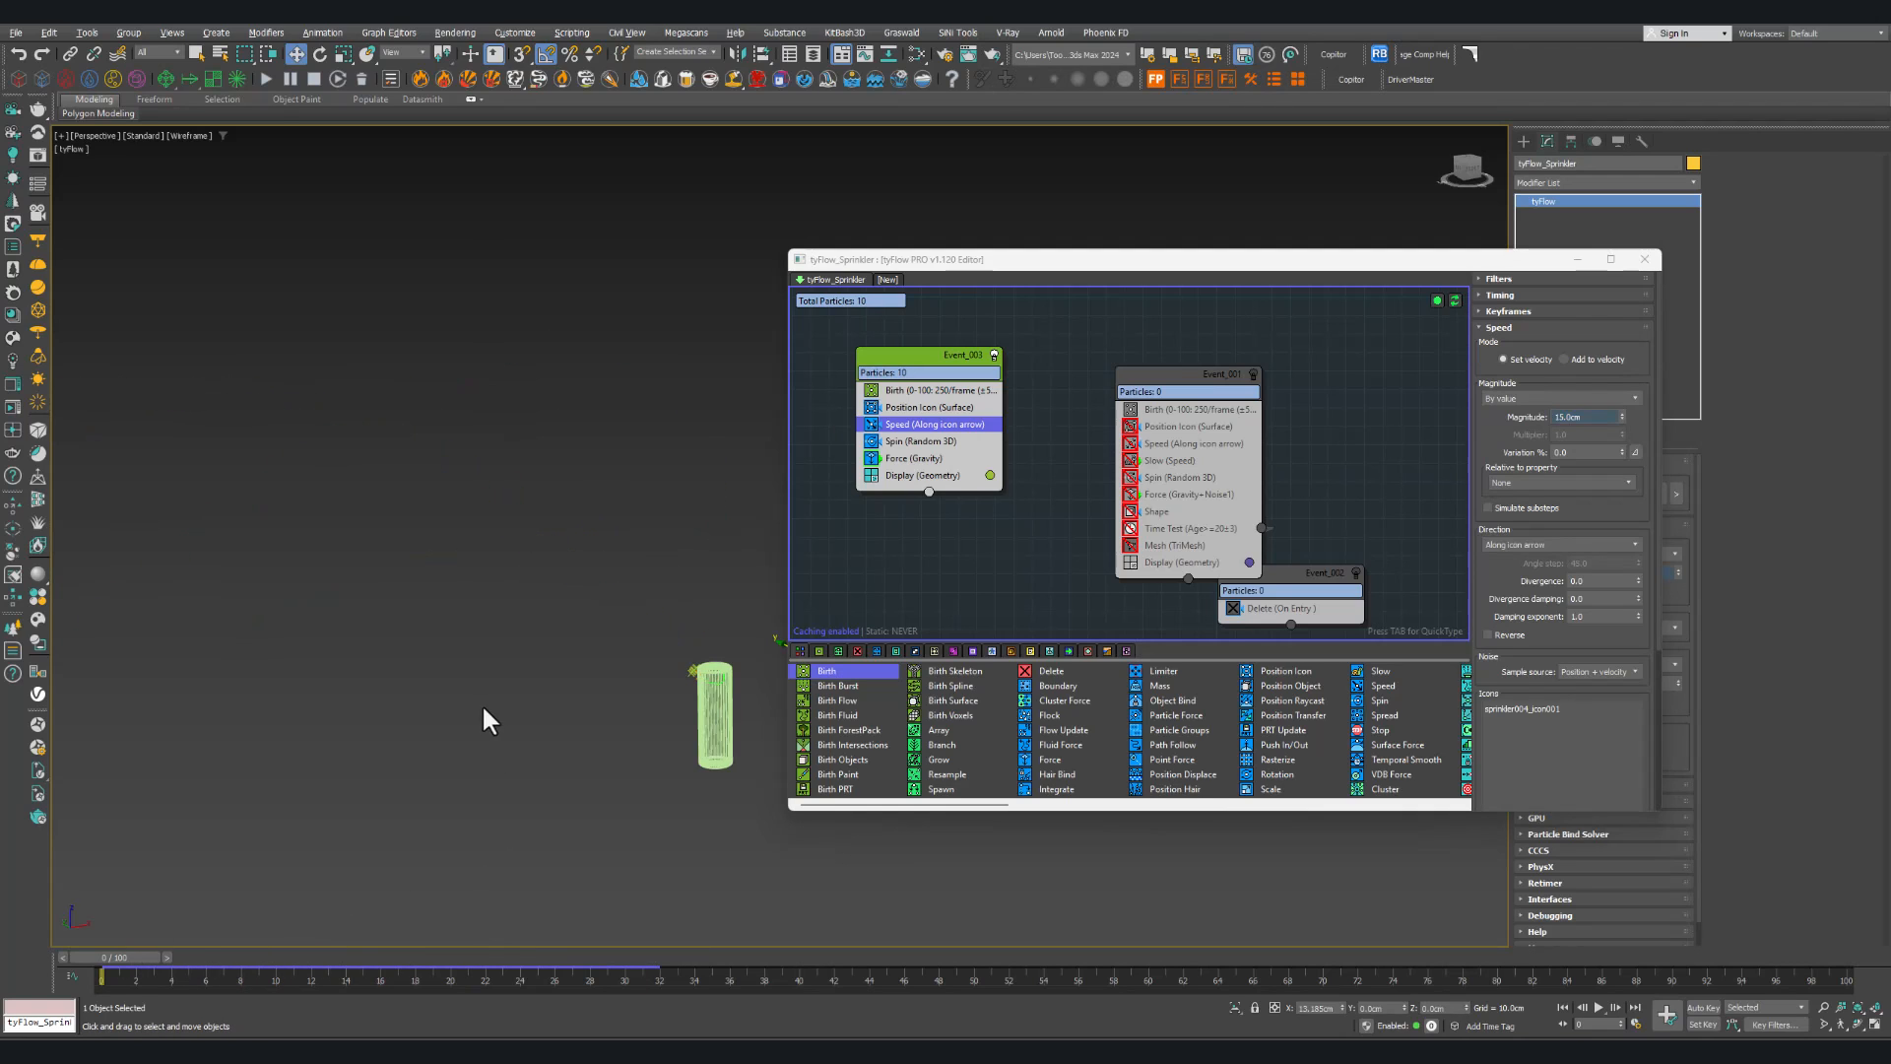
middle_drag(639, 691, 447, 656)
scroll(530, 643, up, 4)
scroll(469, 634, up, 2)
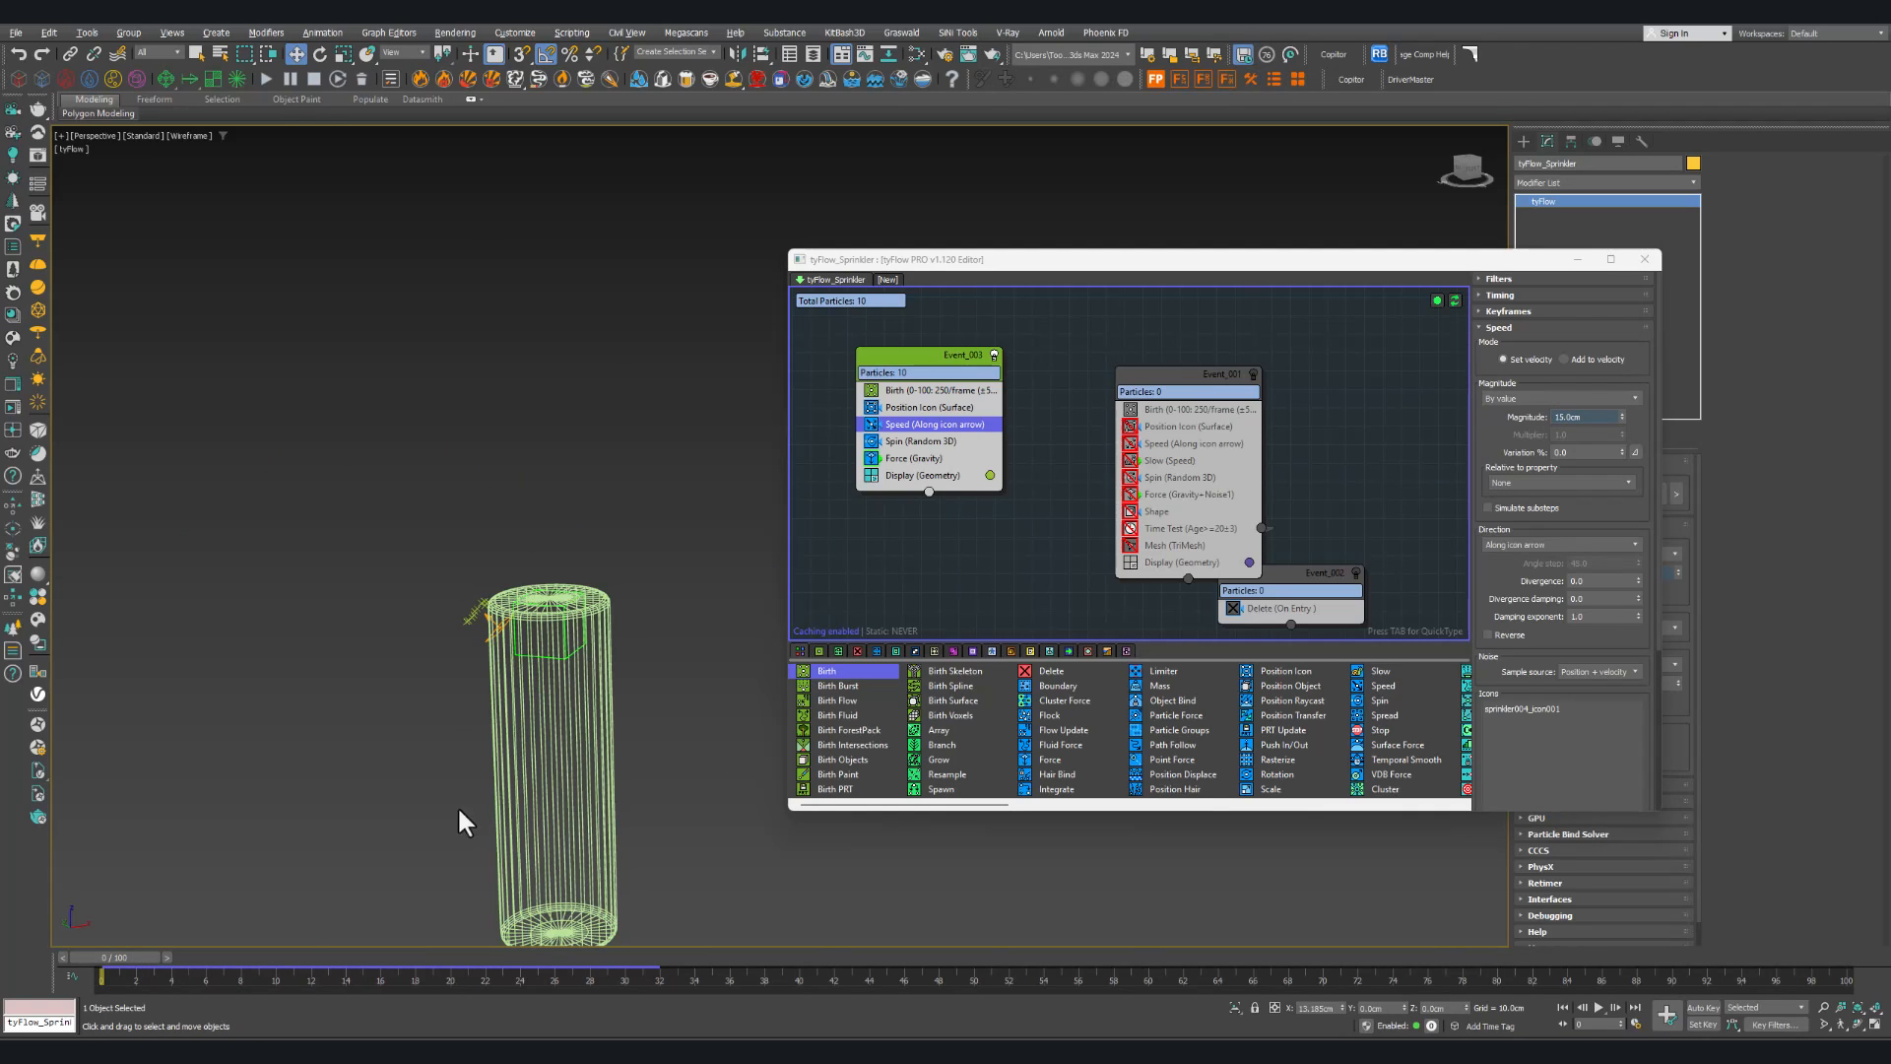
drag(134, 952, 321, 949)
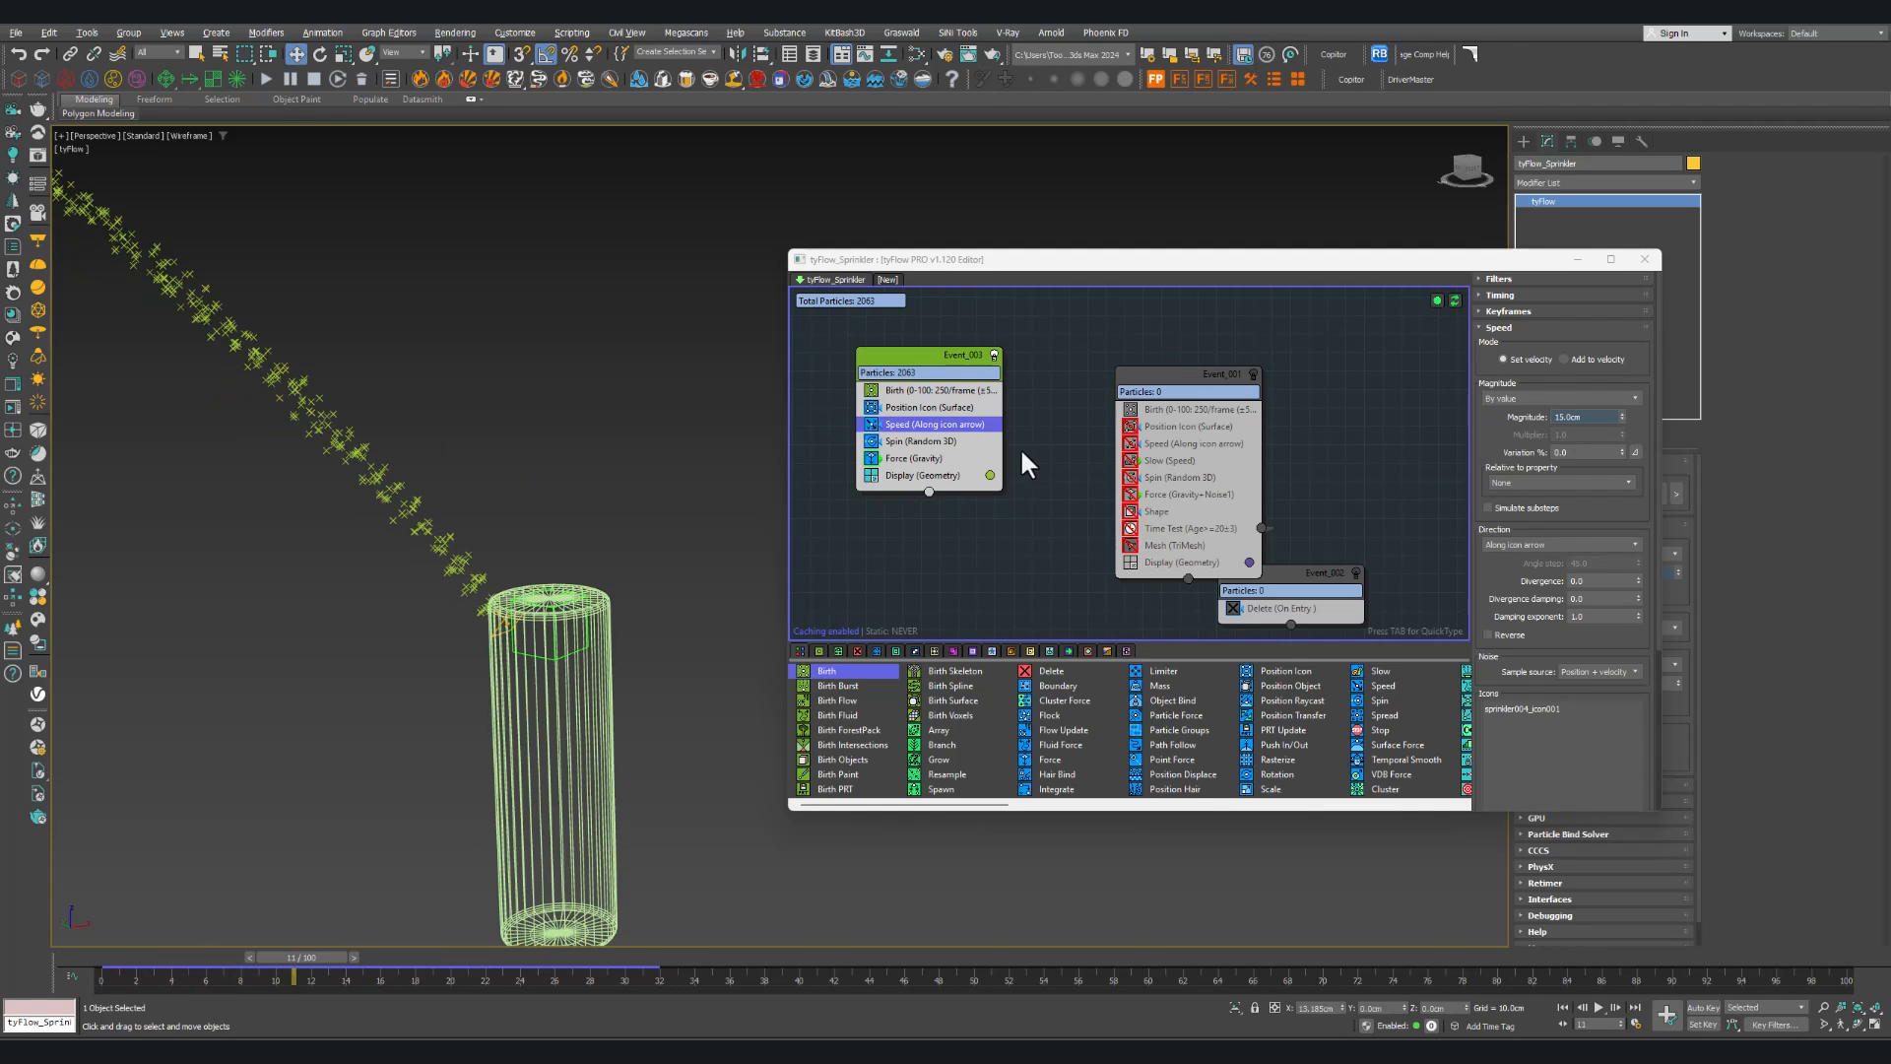
Step: Set the Force operator's Built-in Noise 1 strength to 1.5 cm and scrub to frame 17 to check the stream
click(916, 457)
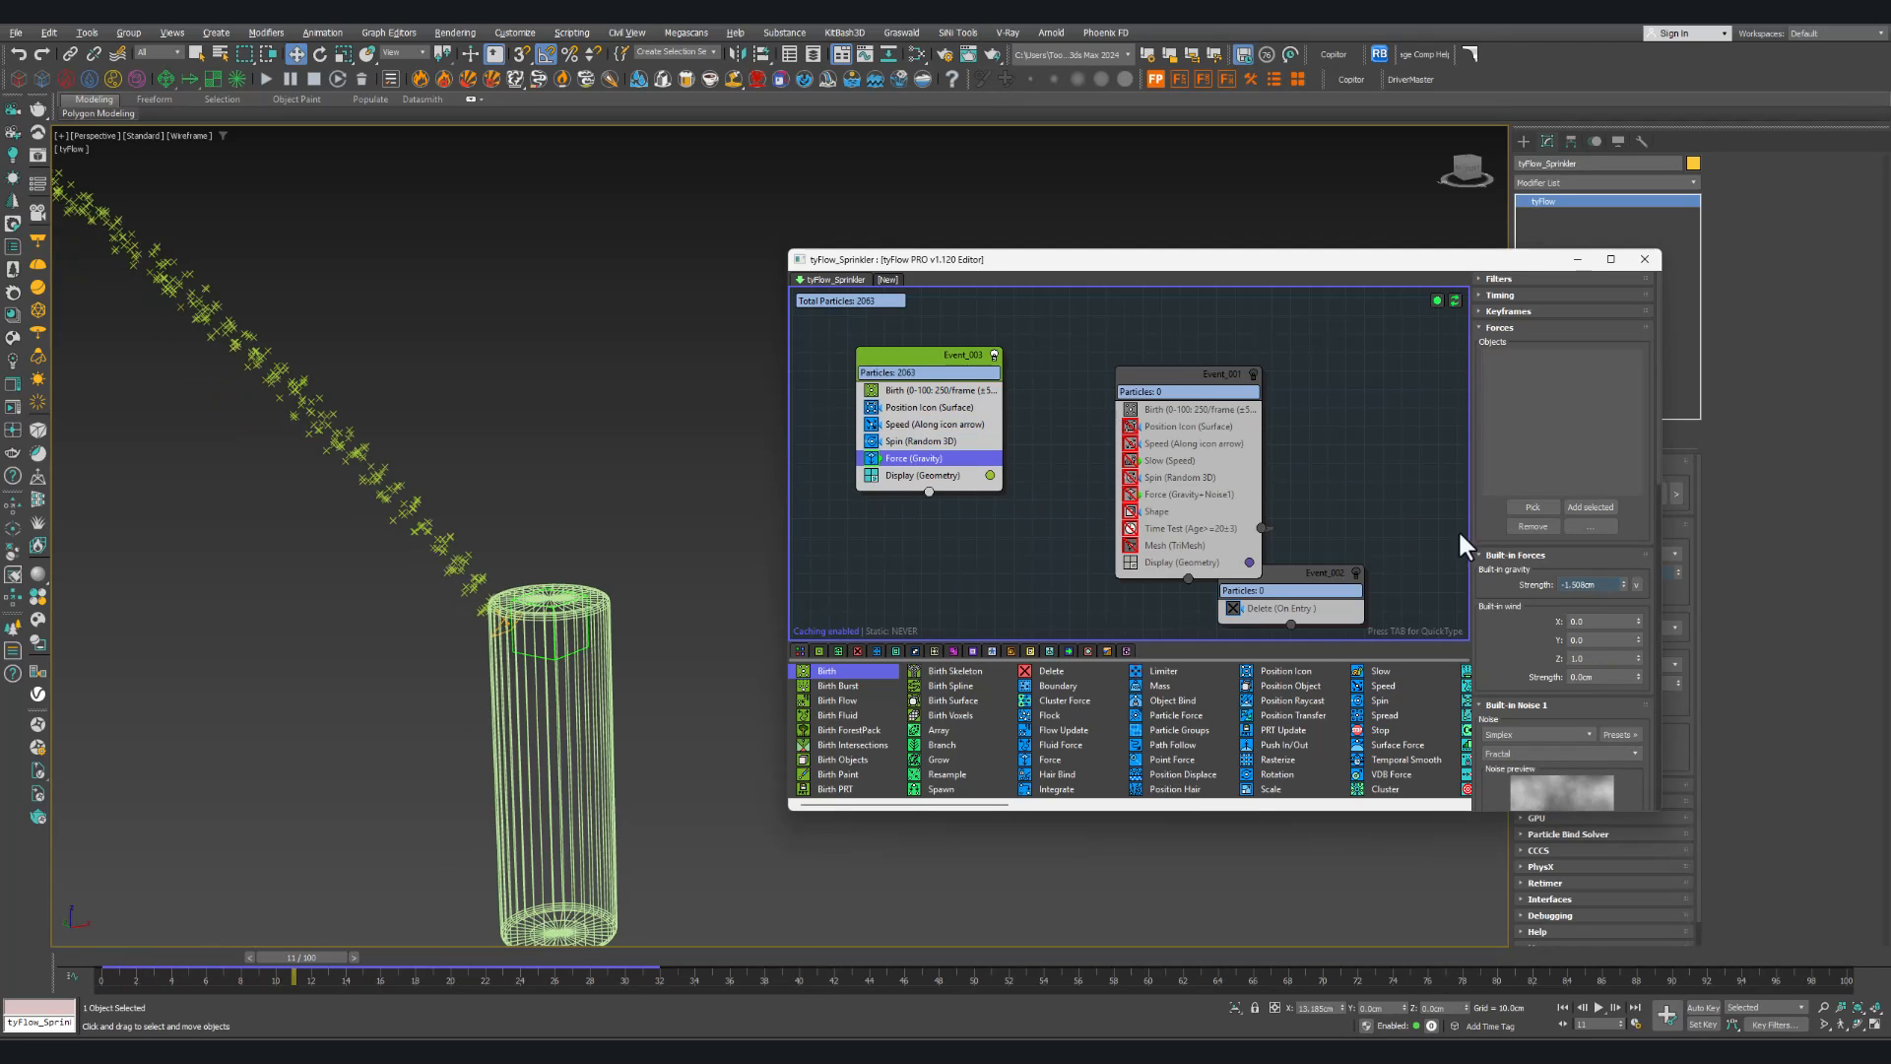
scroll(1507, 604, down, 5)
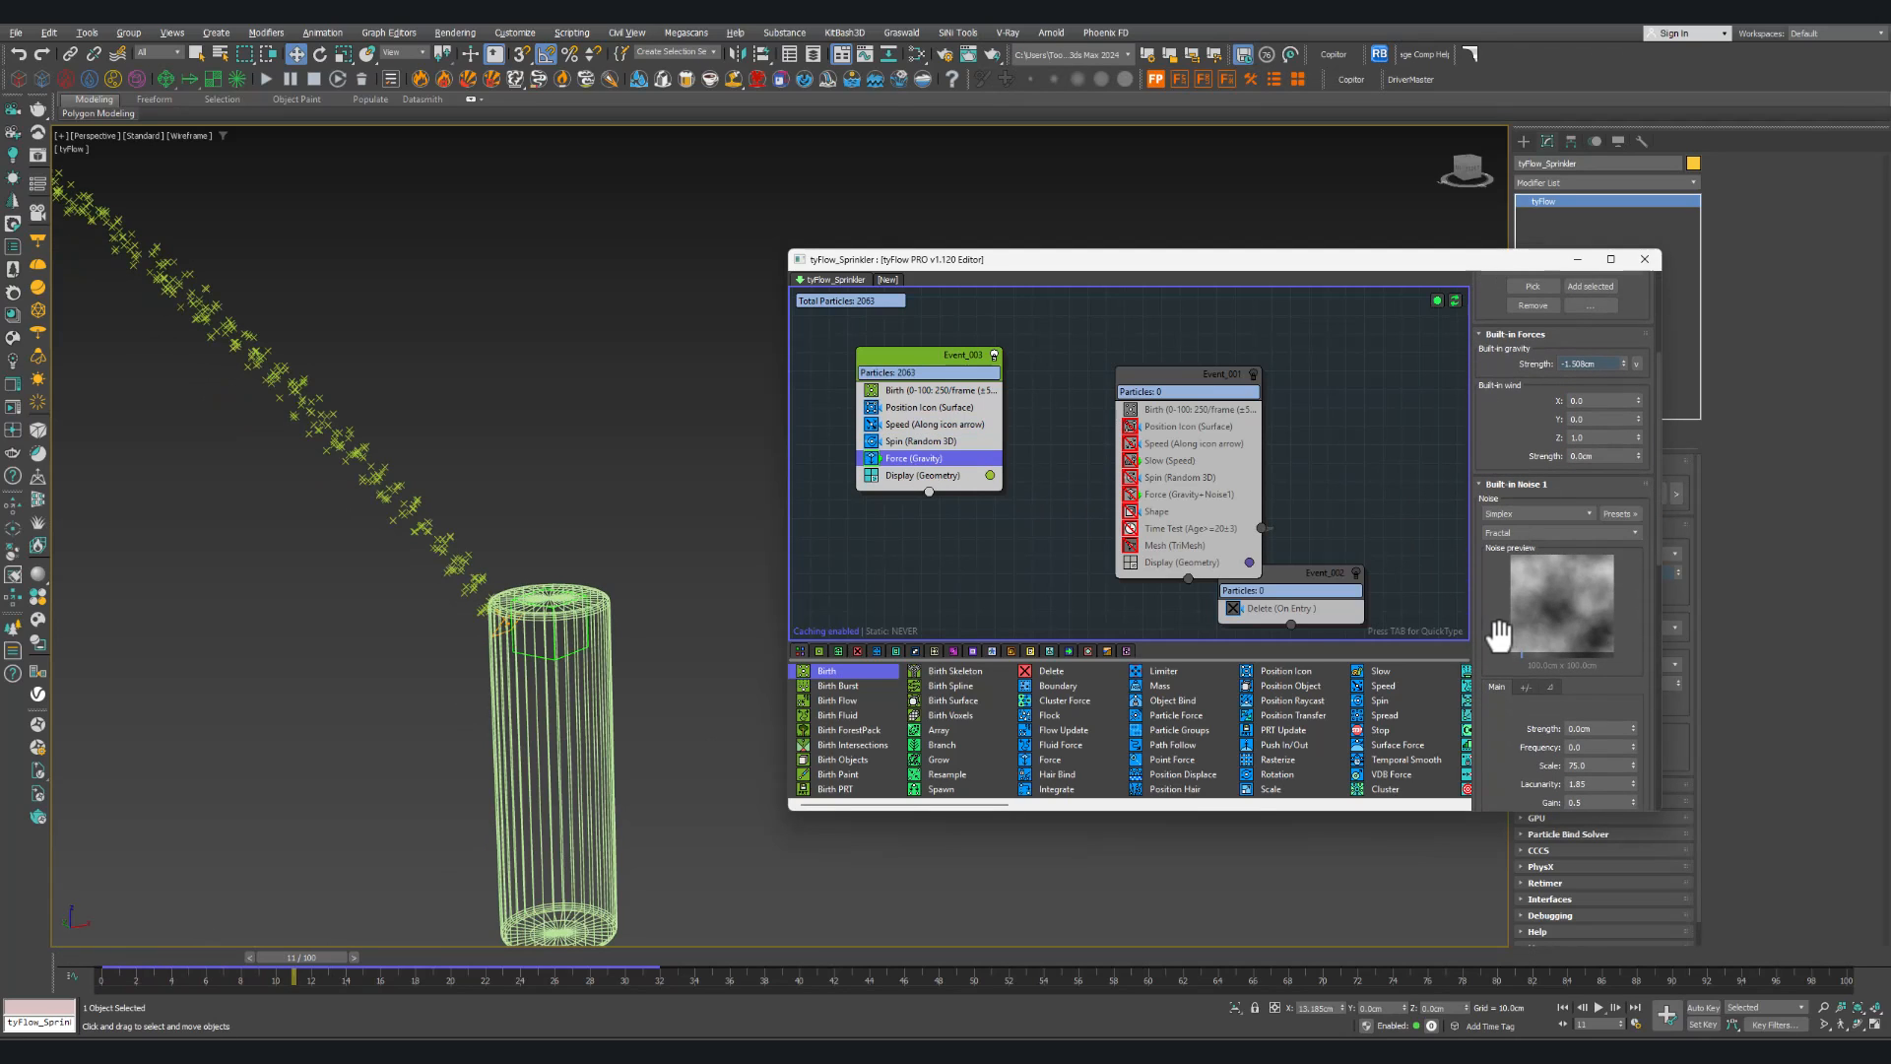
scroll(1537, 620, down, 2)
click(1588, 612)
text(1.5)
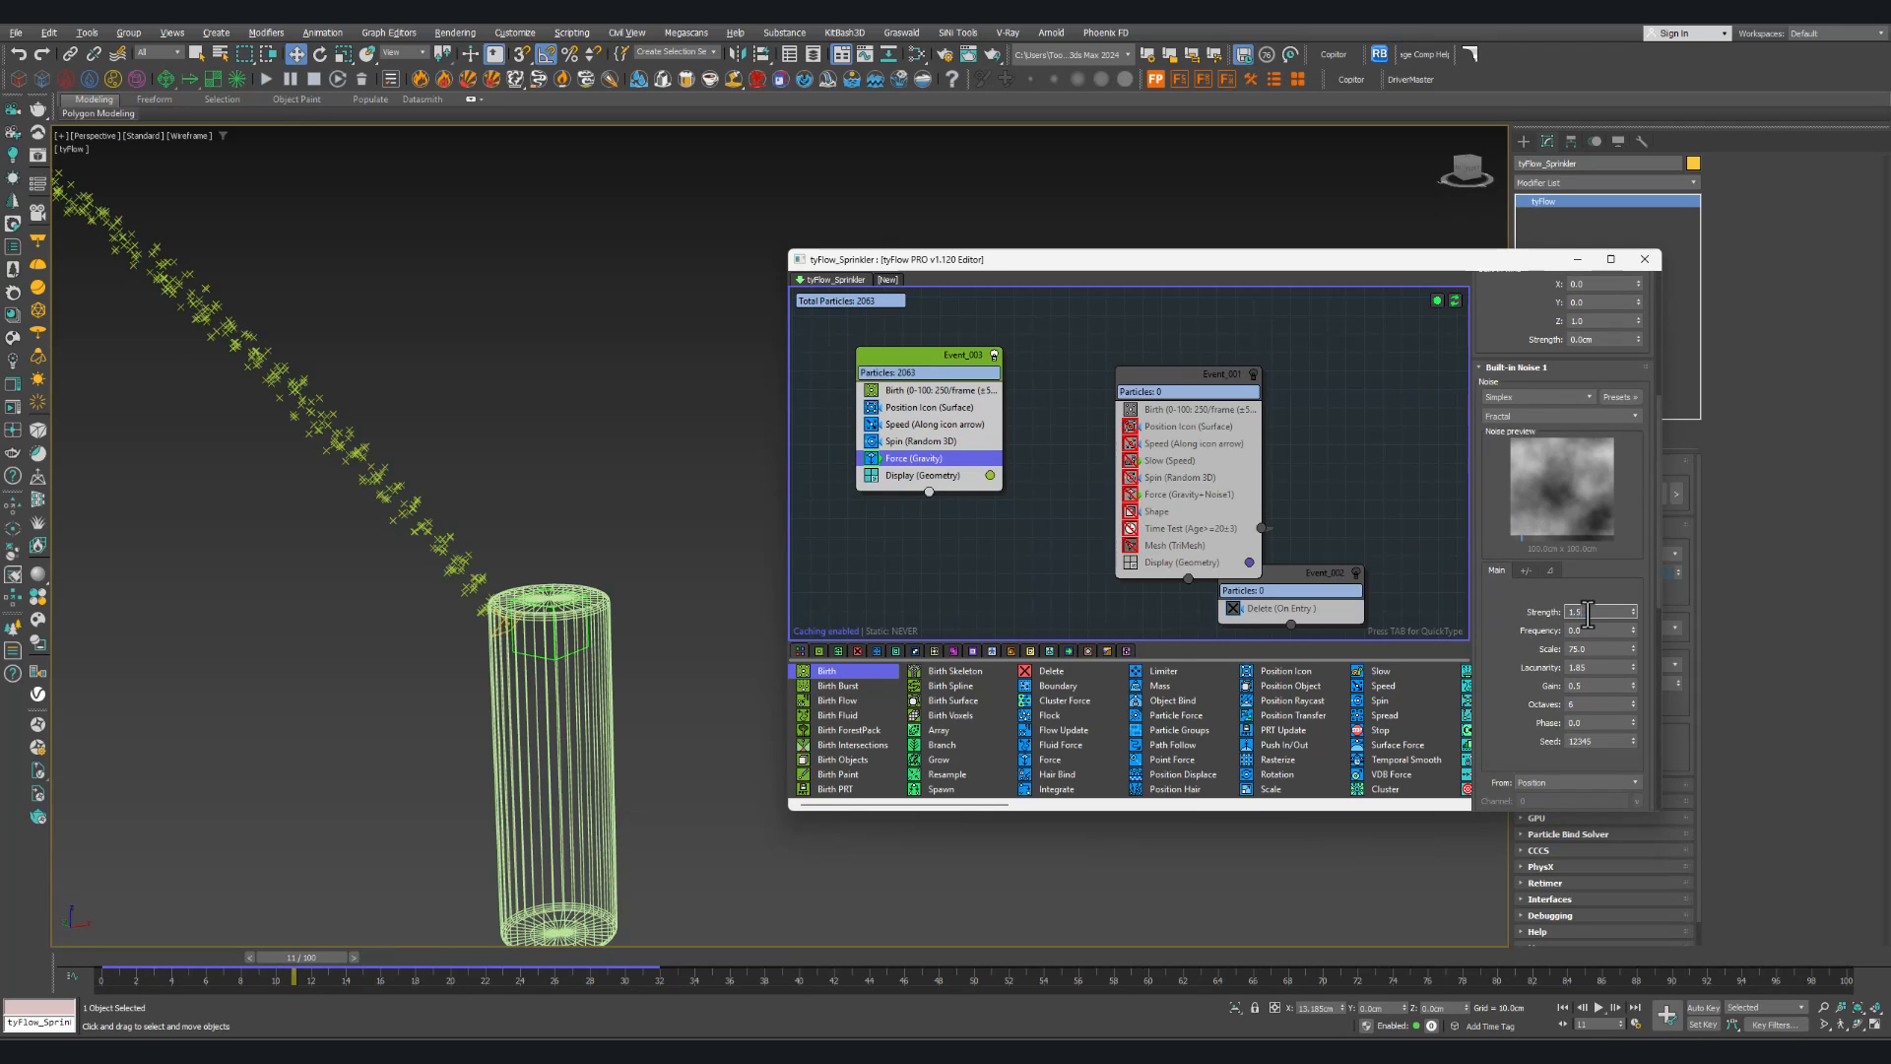
key(Return)
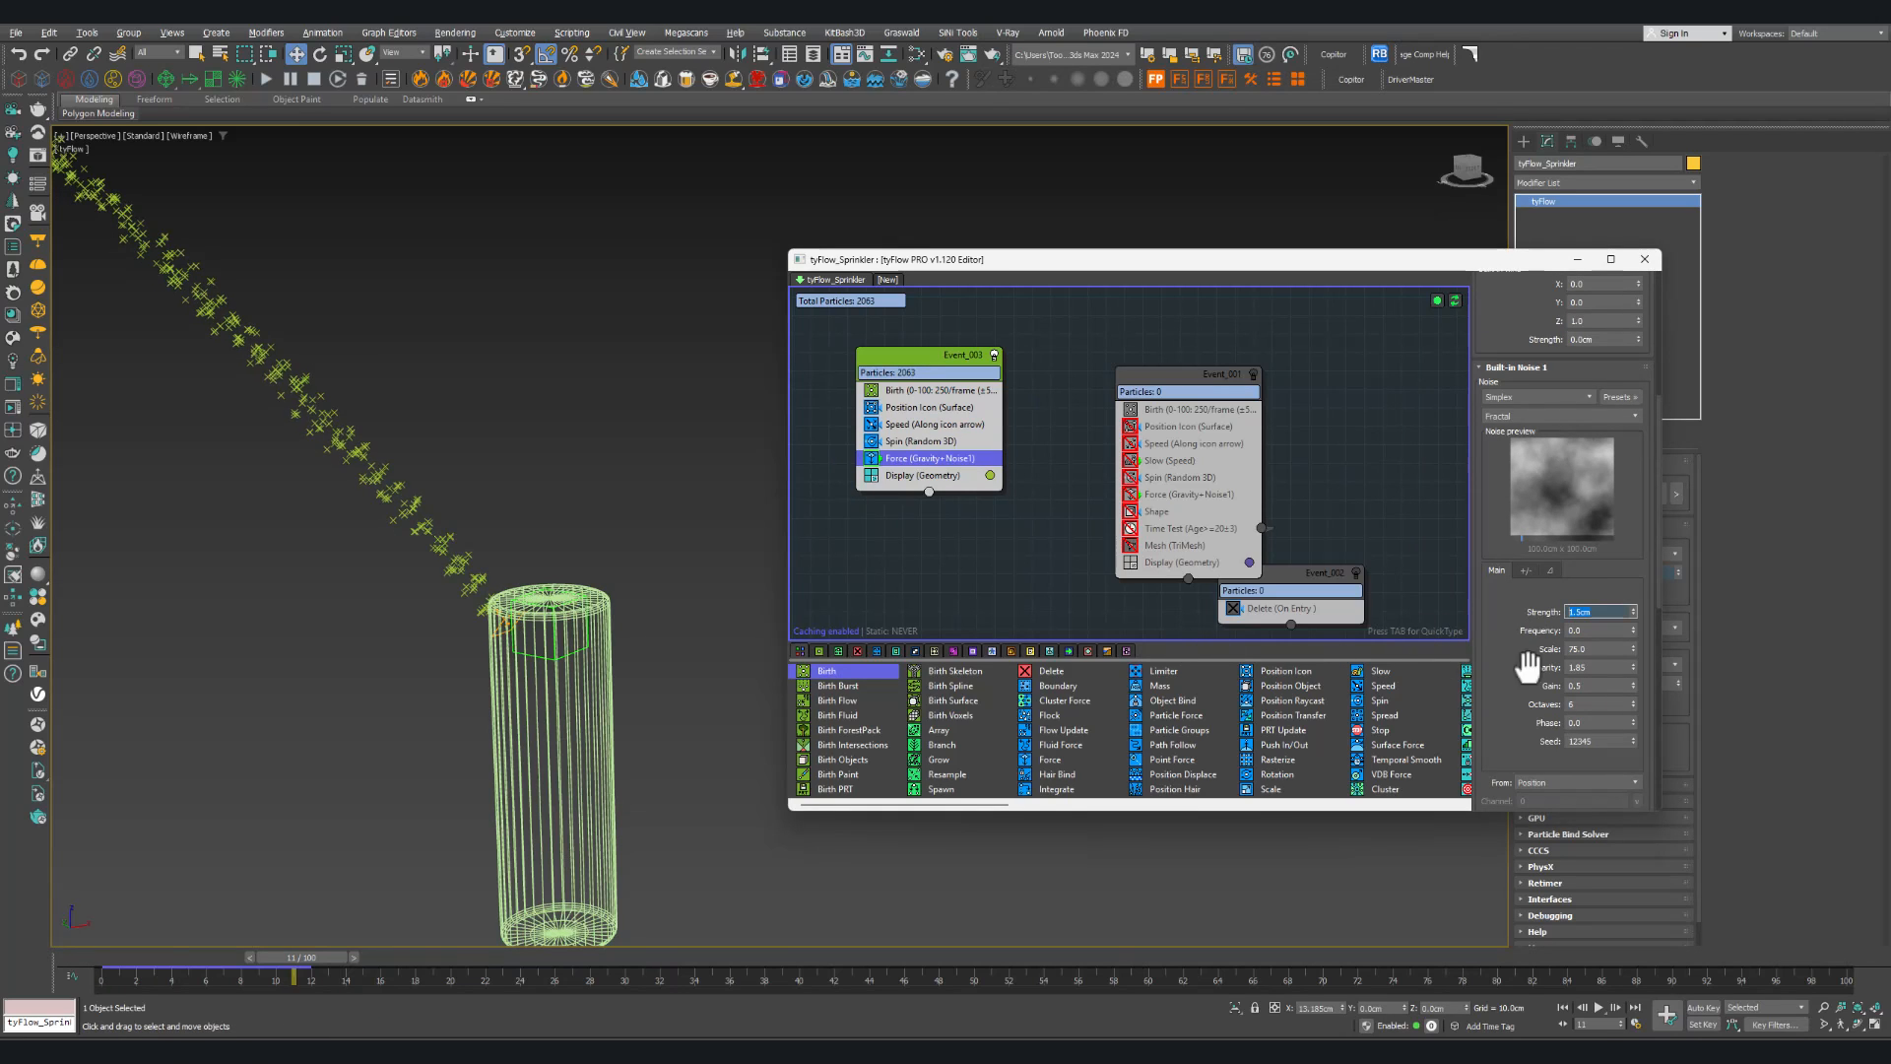
scroll(494, 557, down, 4)
middle_drag(493, 554, 573, 666)
scroll(497, 652, down, 3)
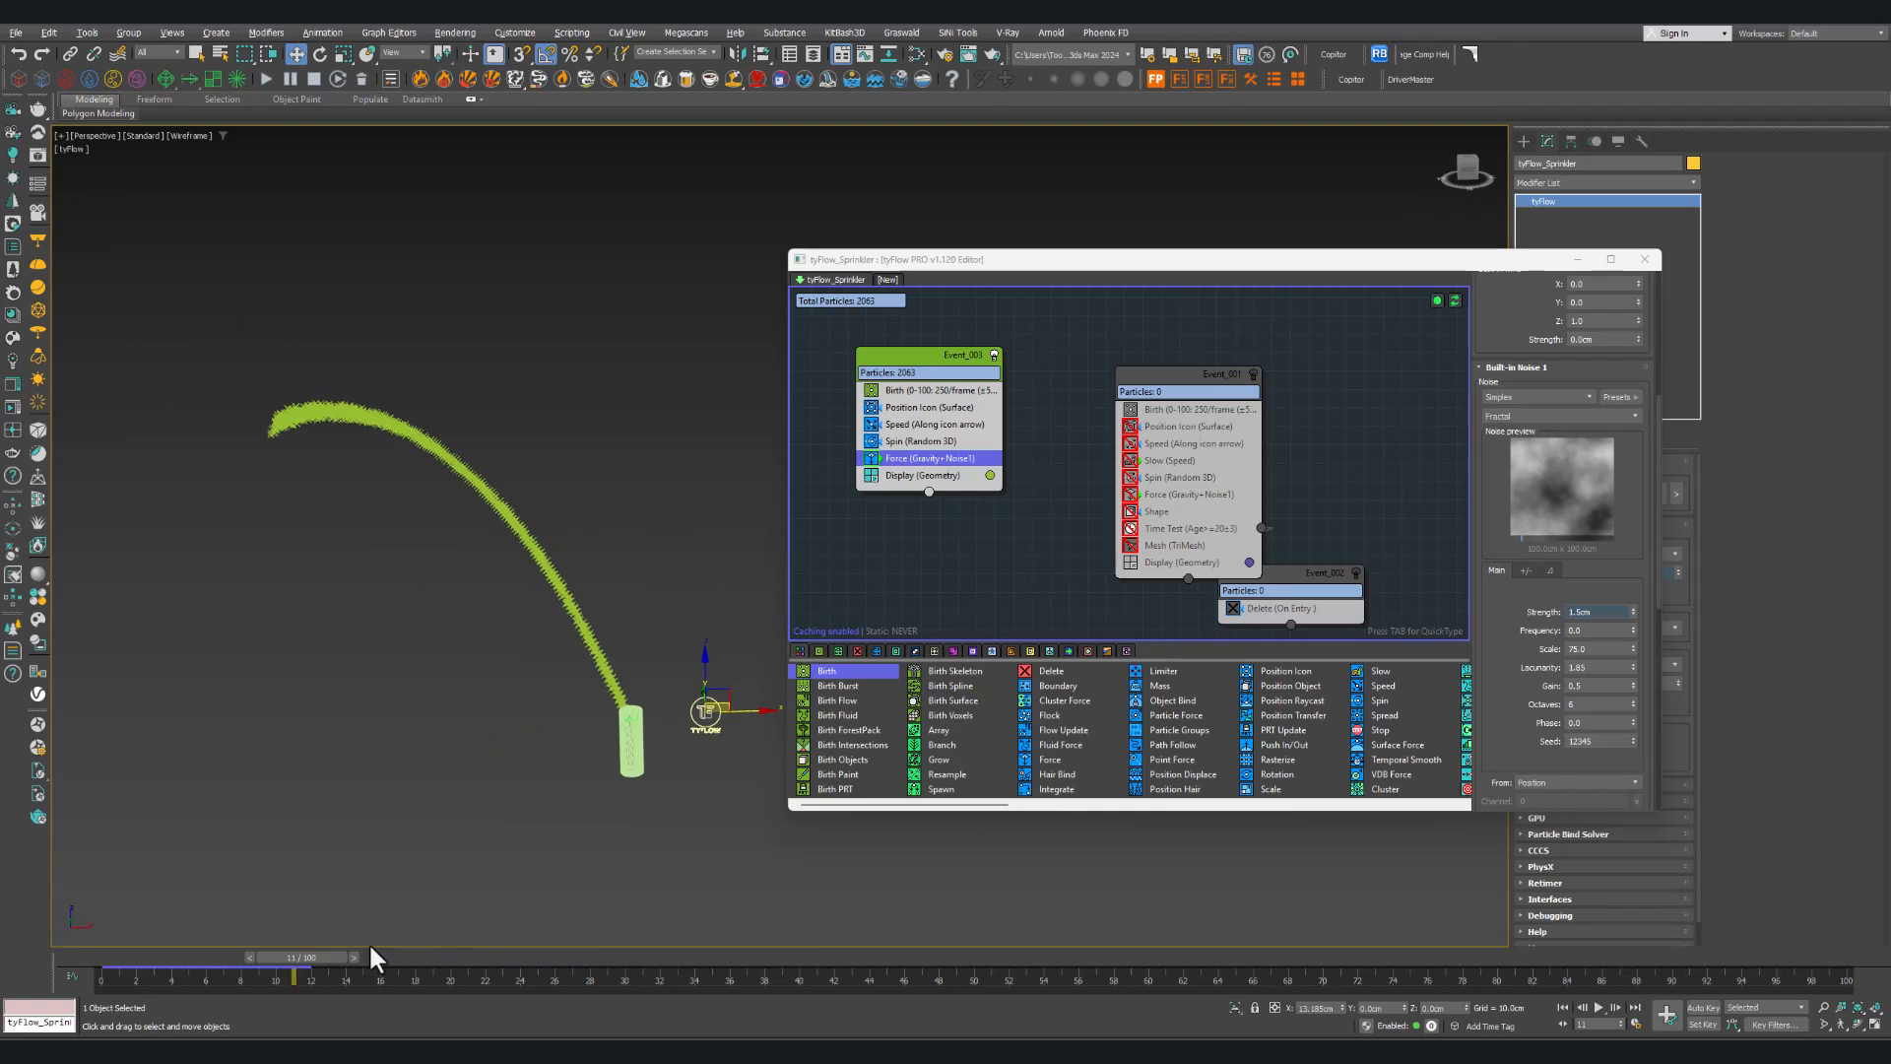
drag(352, 955, 421, 958)
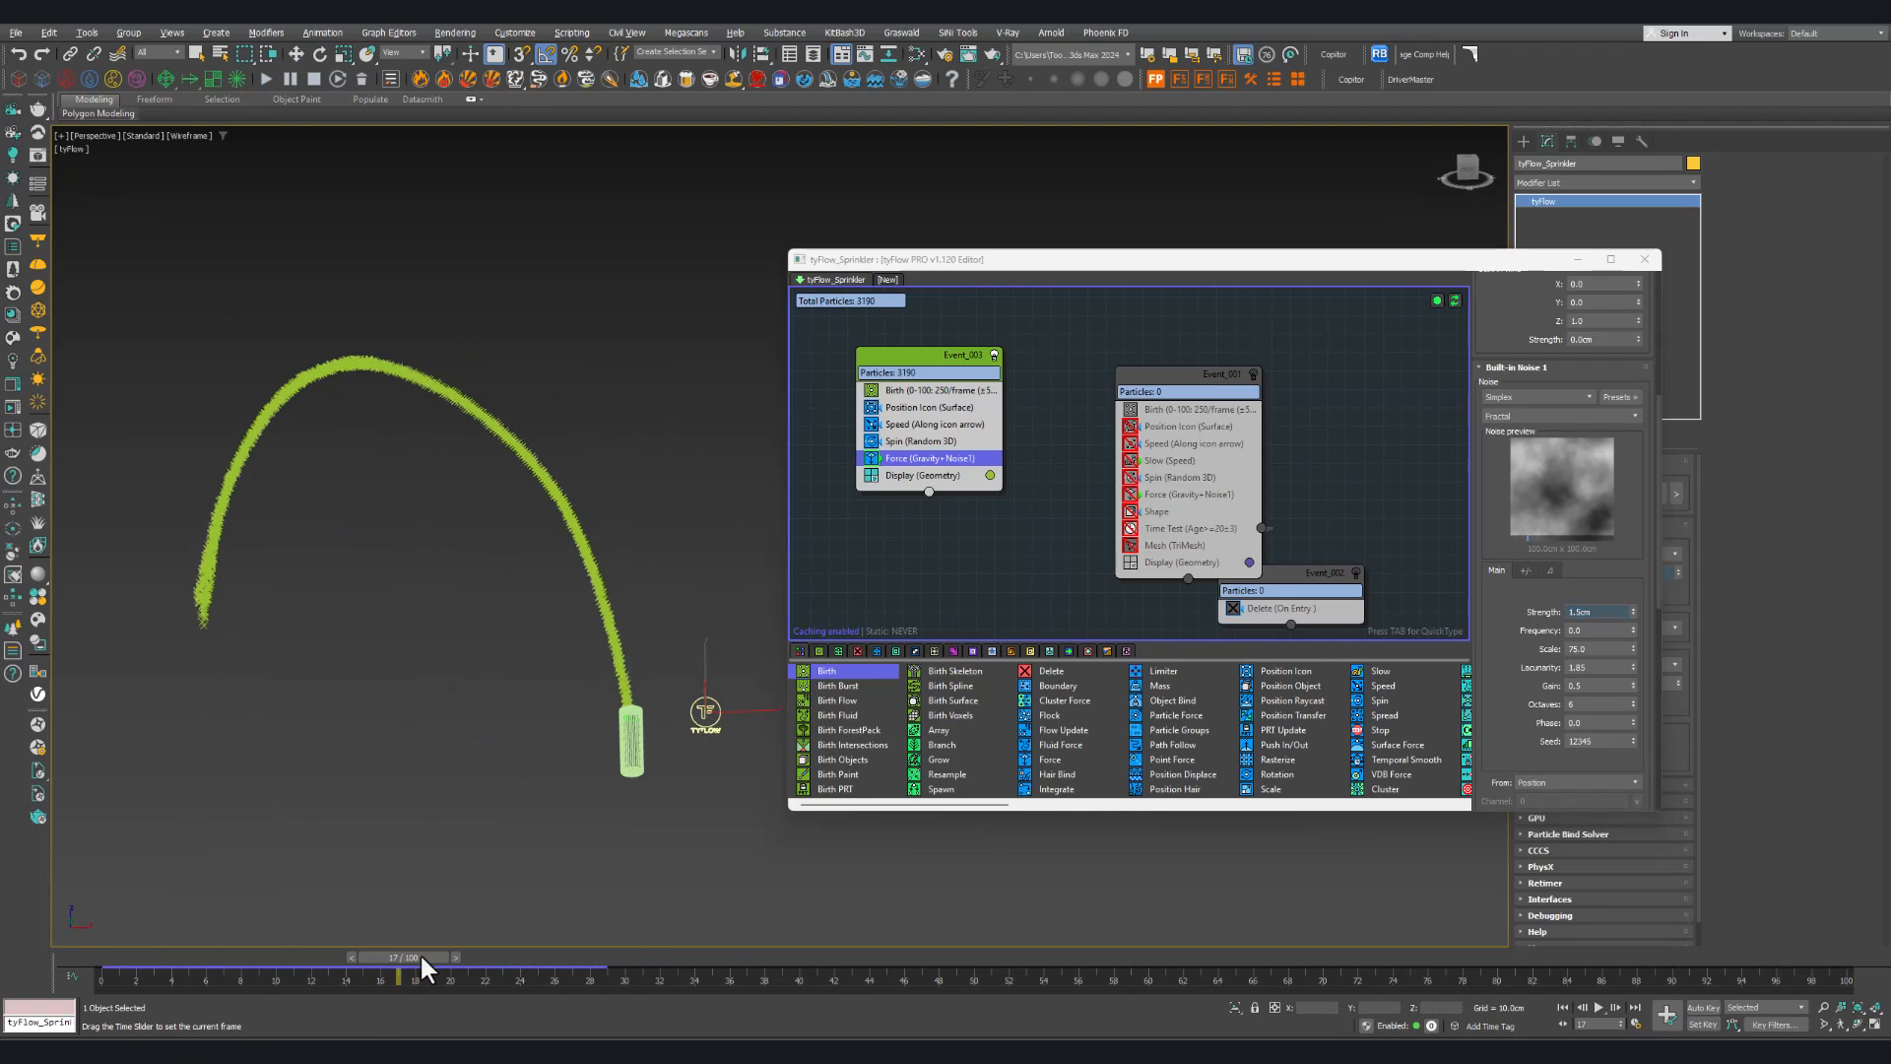
key(w)
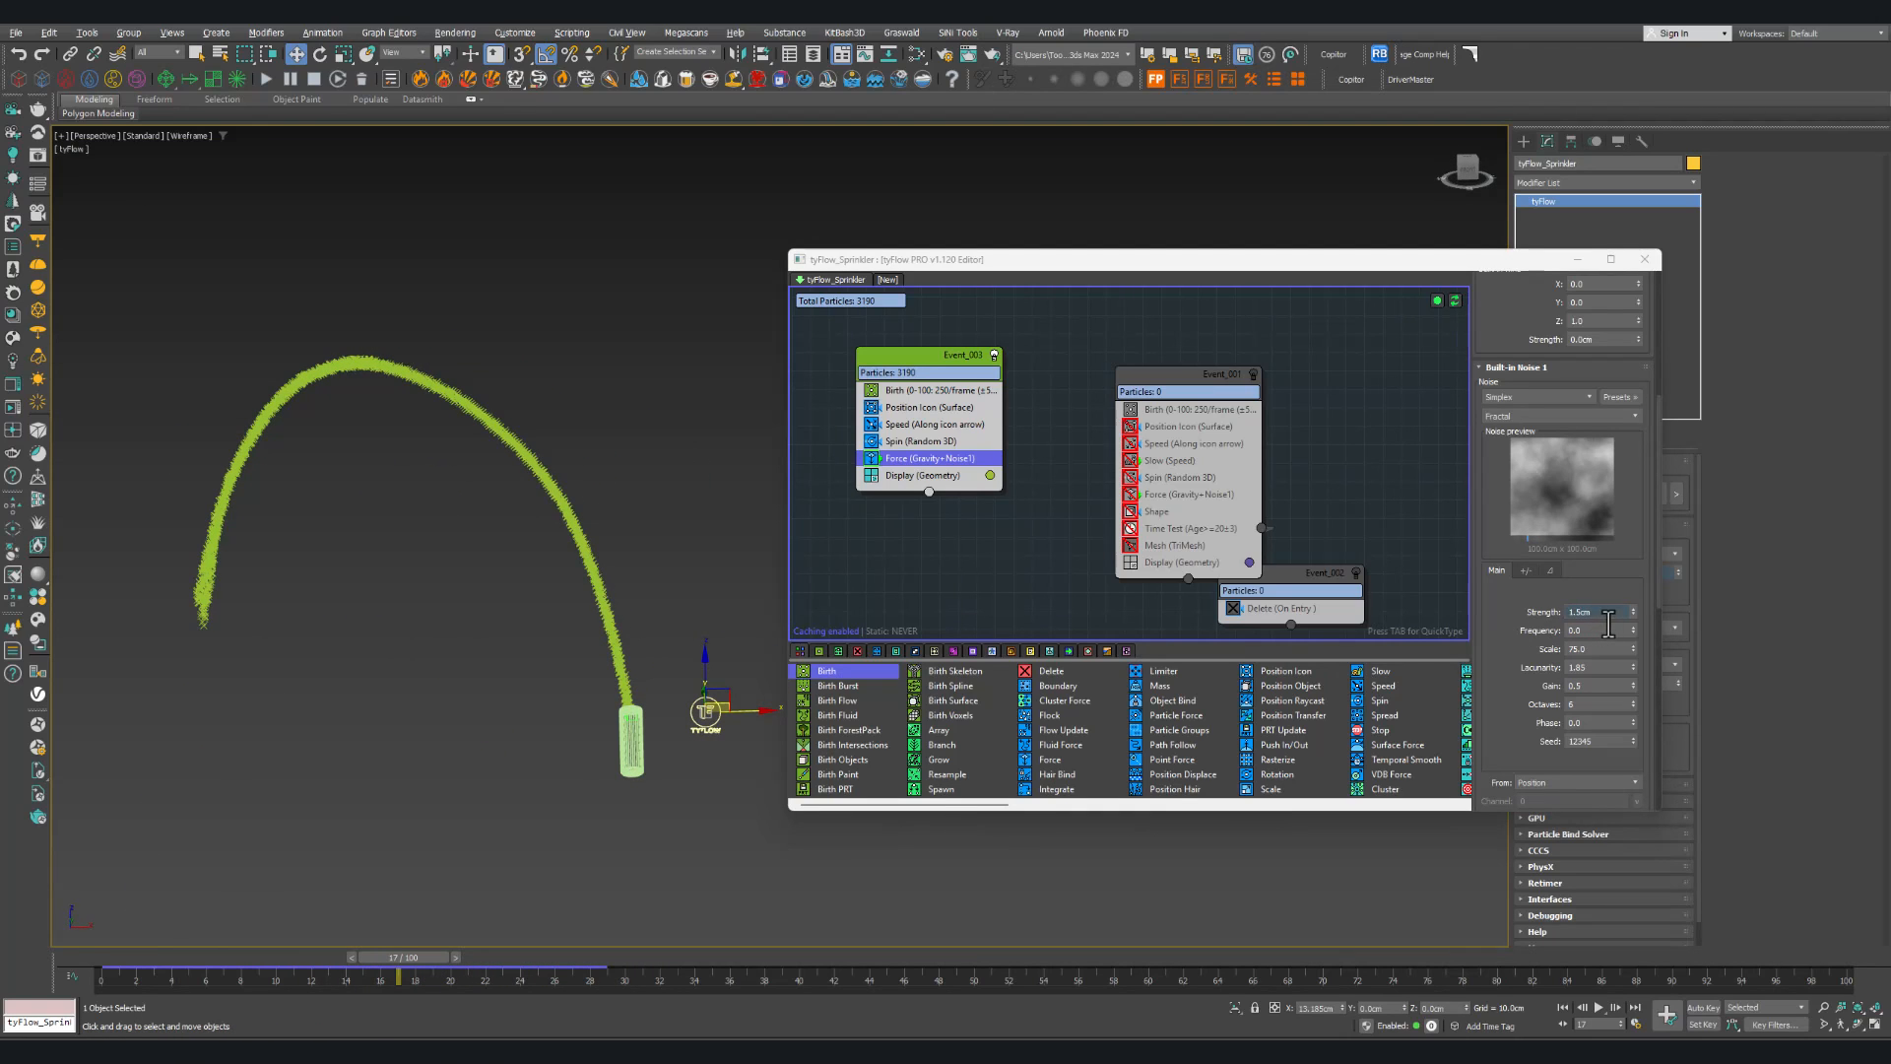
Step: Set the Force operator's Built-in Noise 1 scale to 35
drag(1508, 310, 1537, 371)
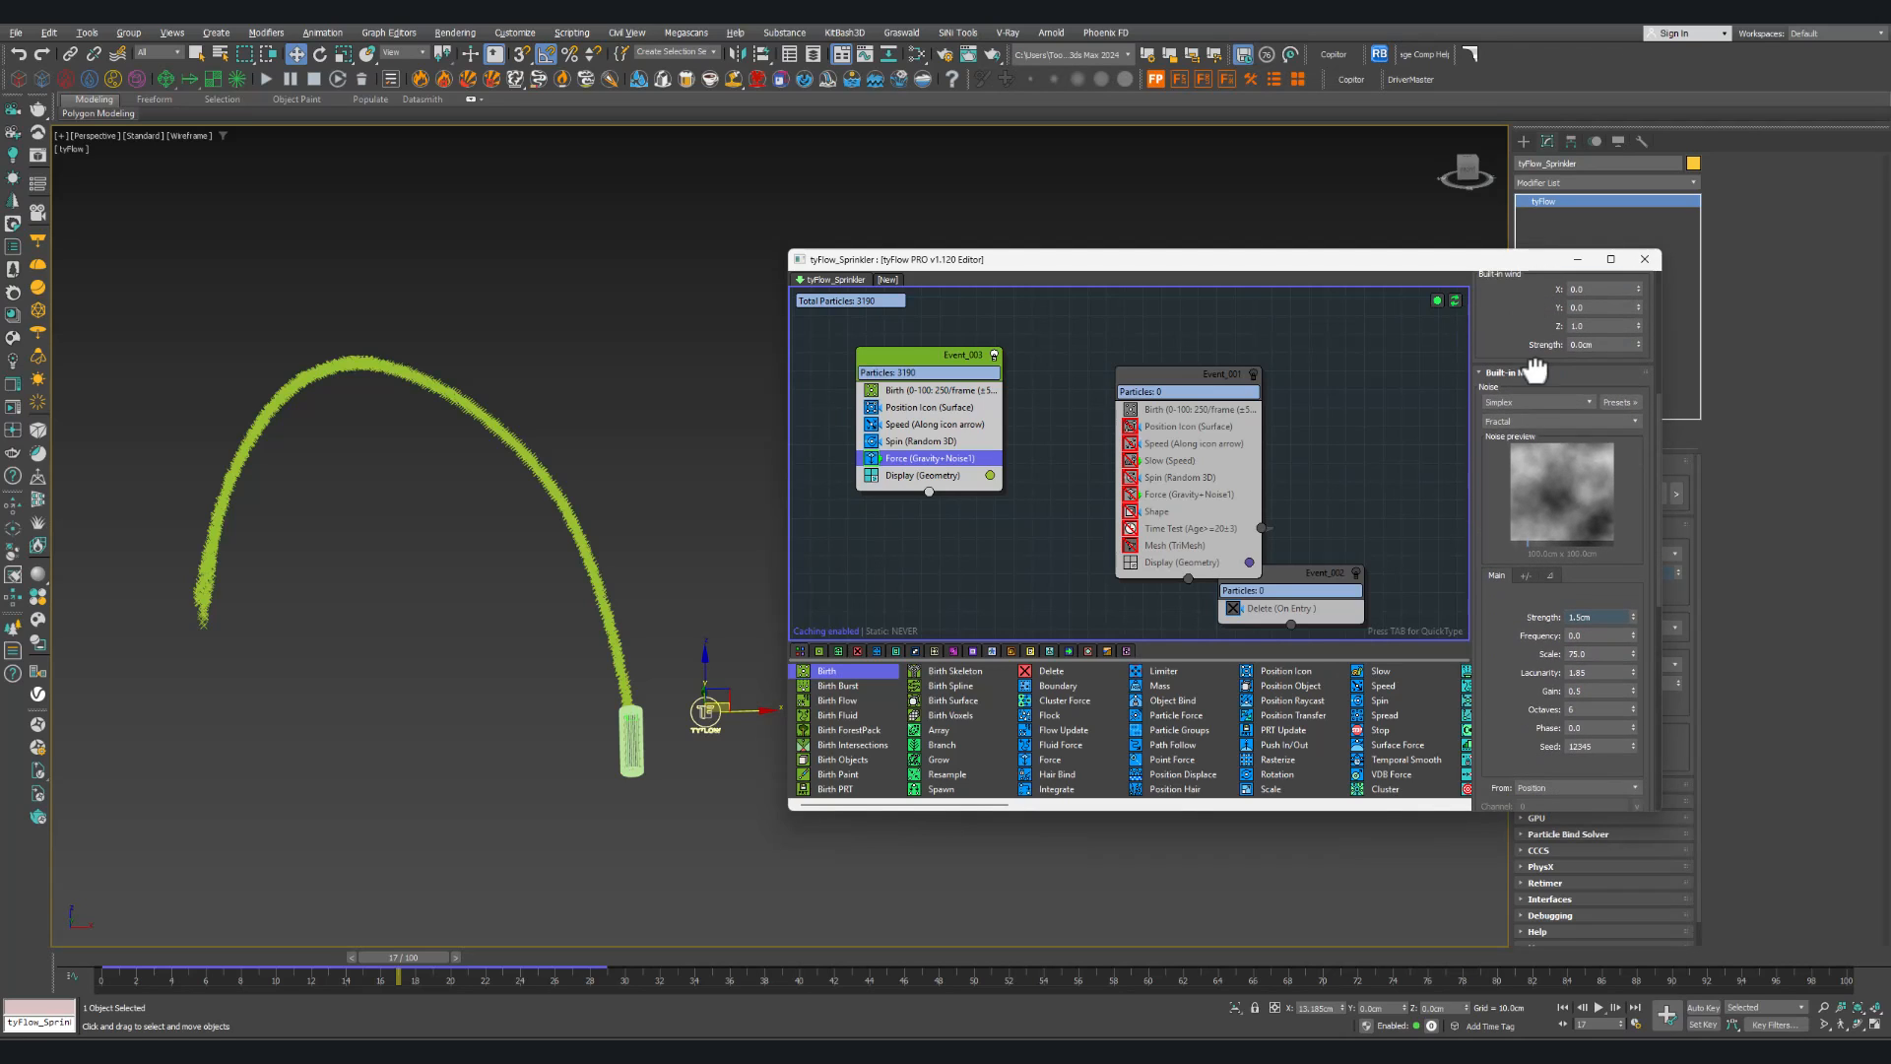
drag(1512, 486, 1496, 415)
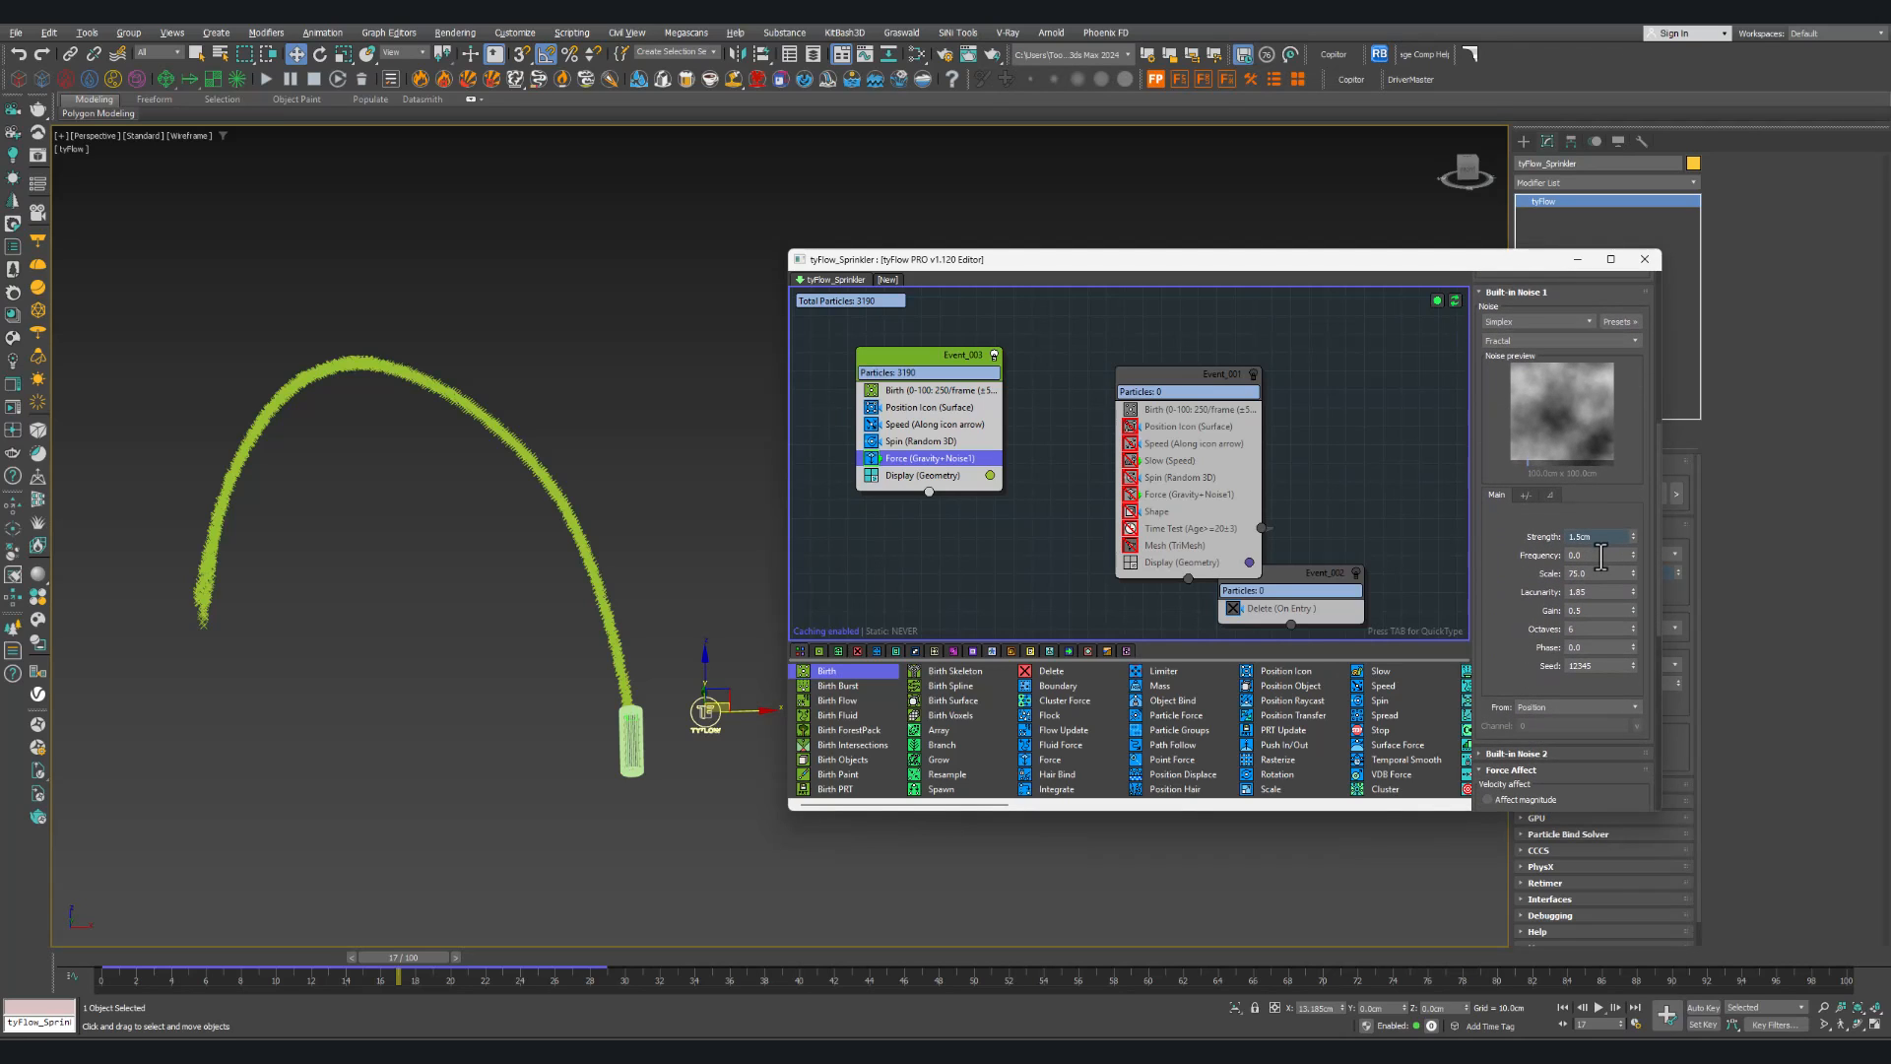
key(Tab)
text(35)
key(Return)
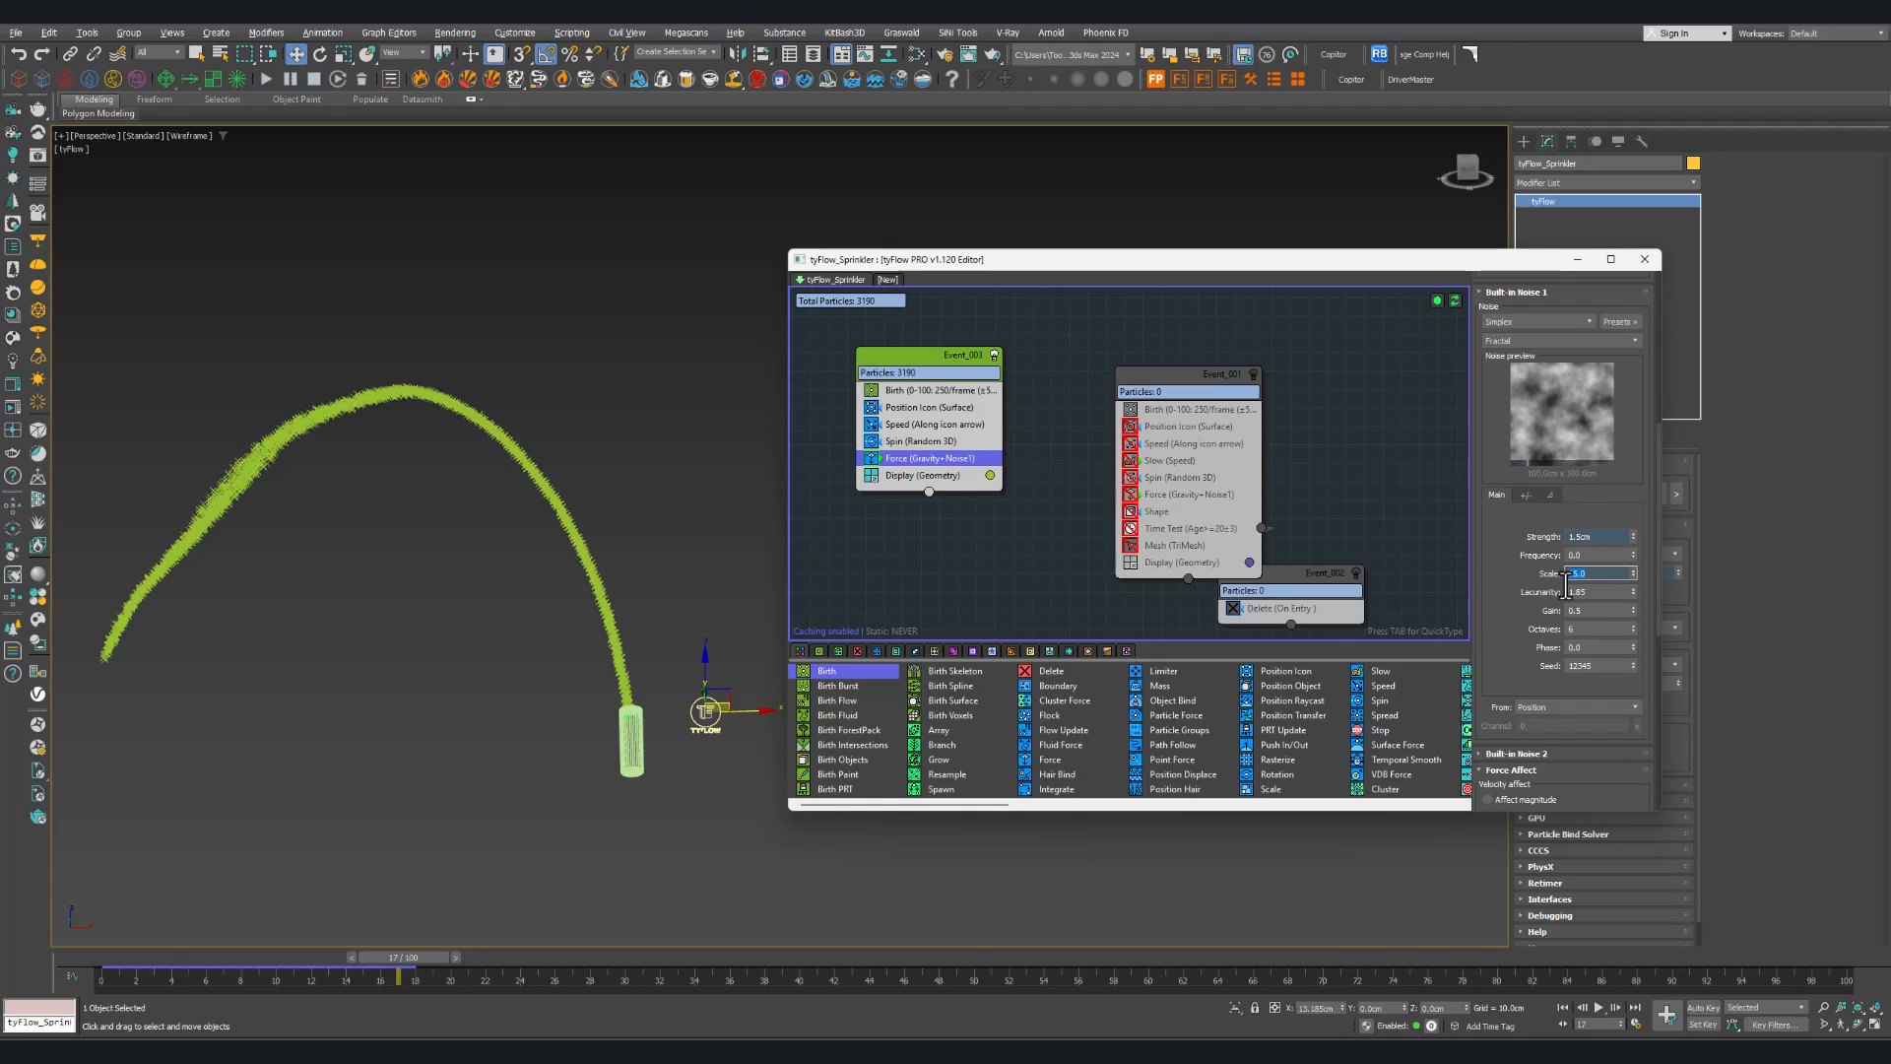
Step: Set the Built-in Noise 1 scale to 20, check the stream at frame 35, and return to frame 1
text(20)
key(Return)
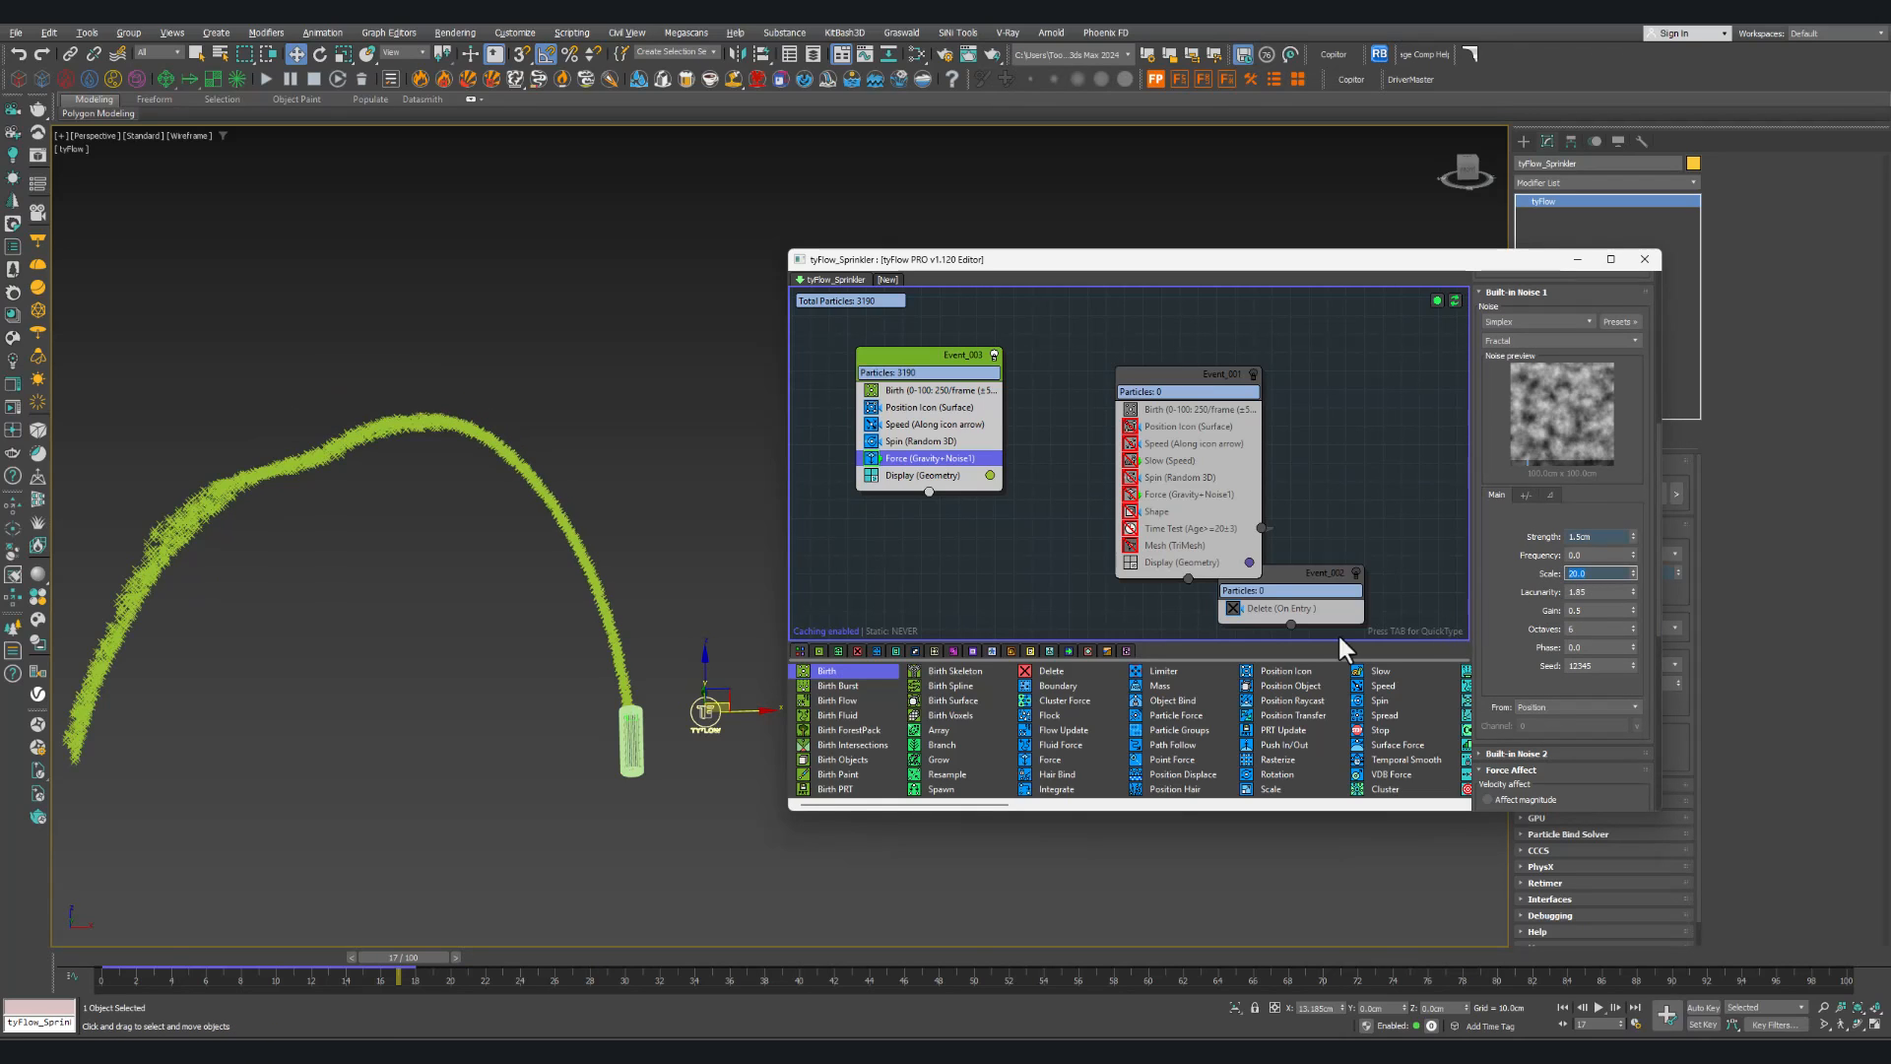
drag(410, 951, 718, 928)
key(w)
scroll(619, 672, down, 2)
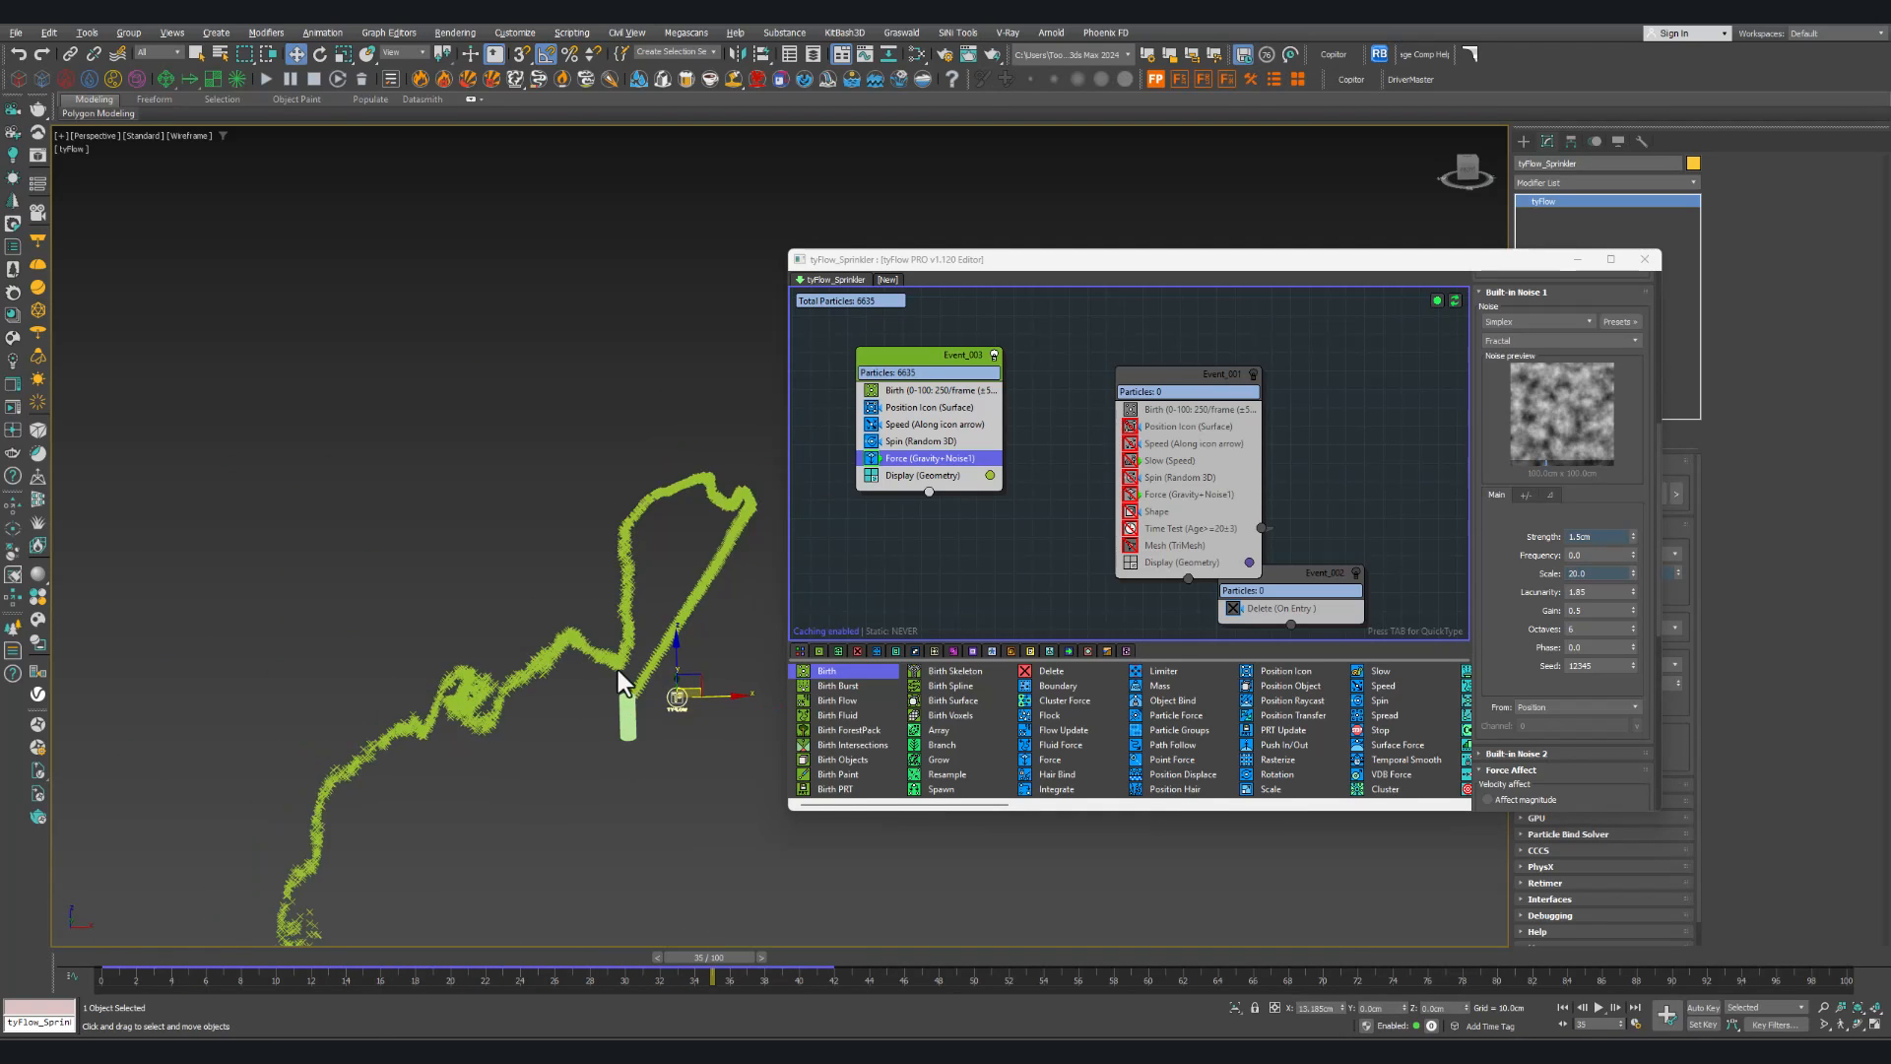
alt+middle_drag(618, 672, 480, 673)
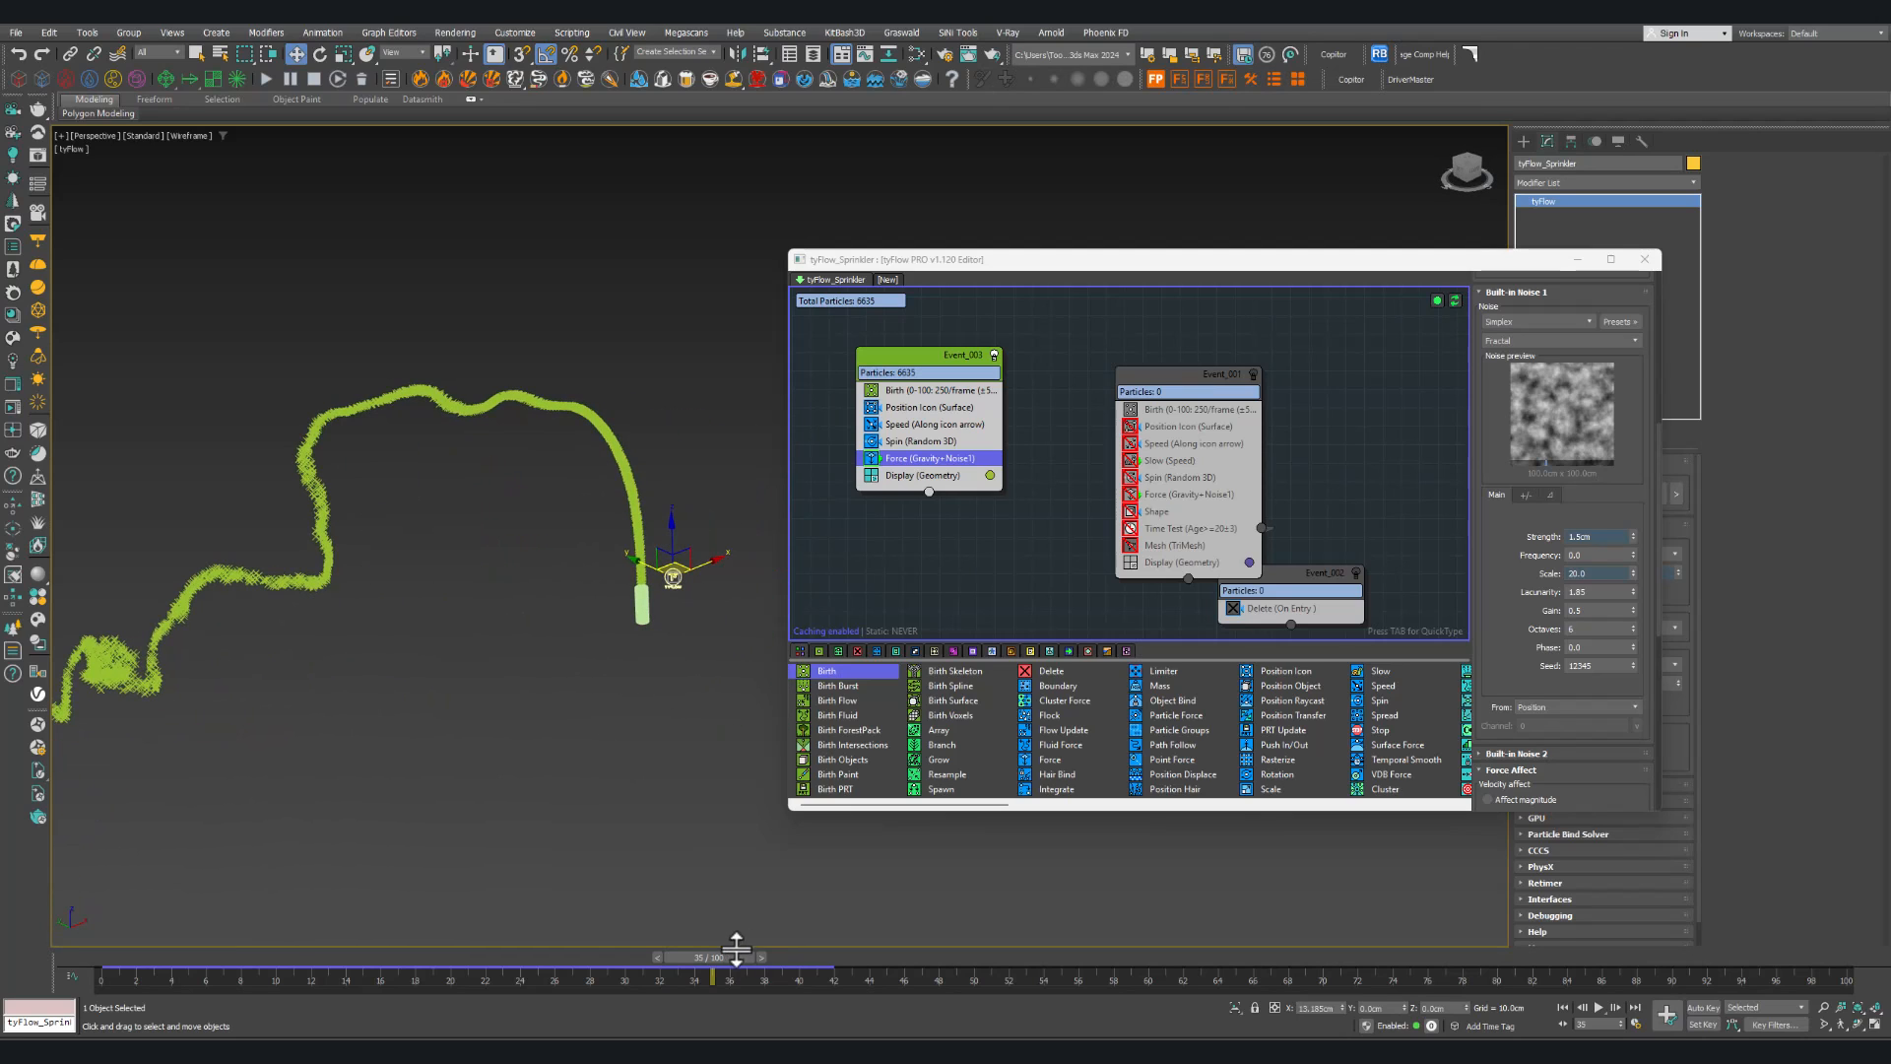
drag(737, 948, 138, 955)
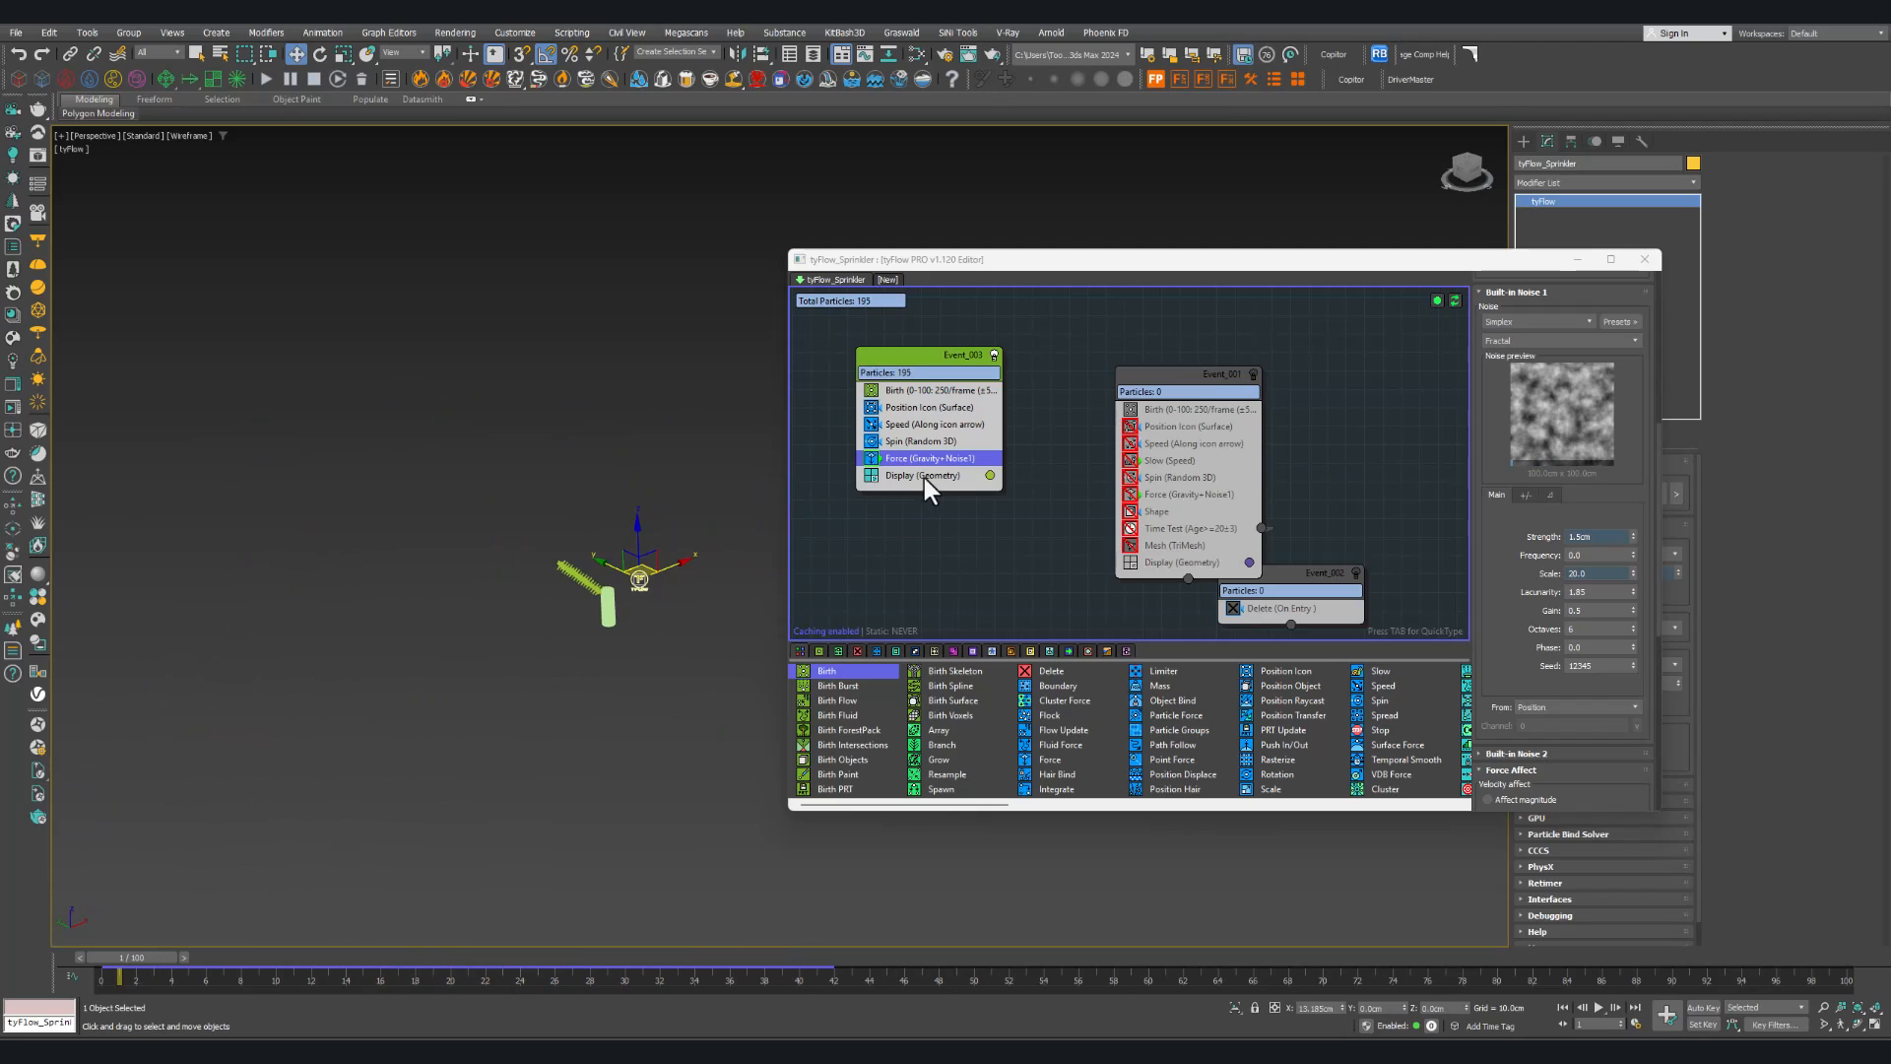
Step: Add a Shape operator to the active event and place it between the Force and Display operators
key(Tab)
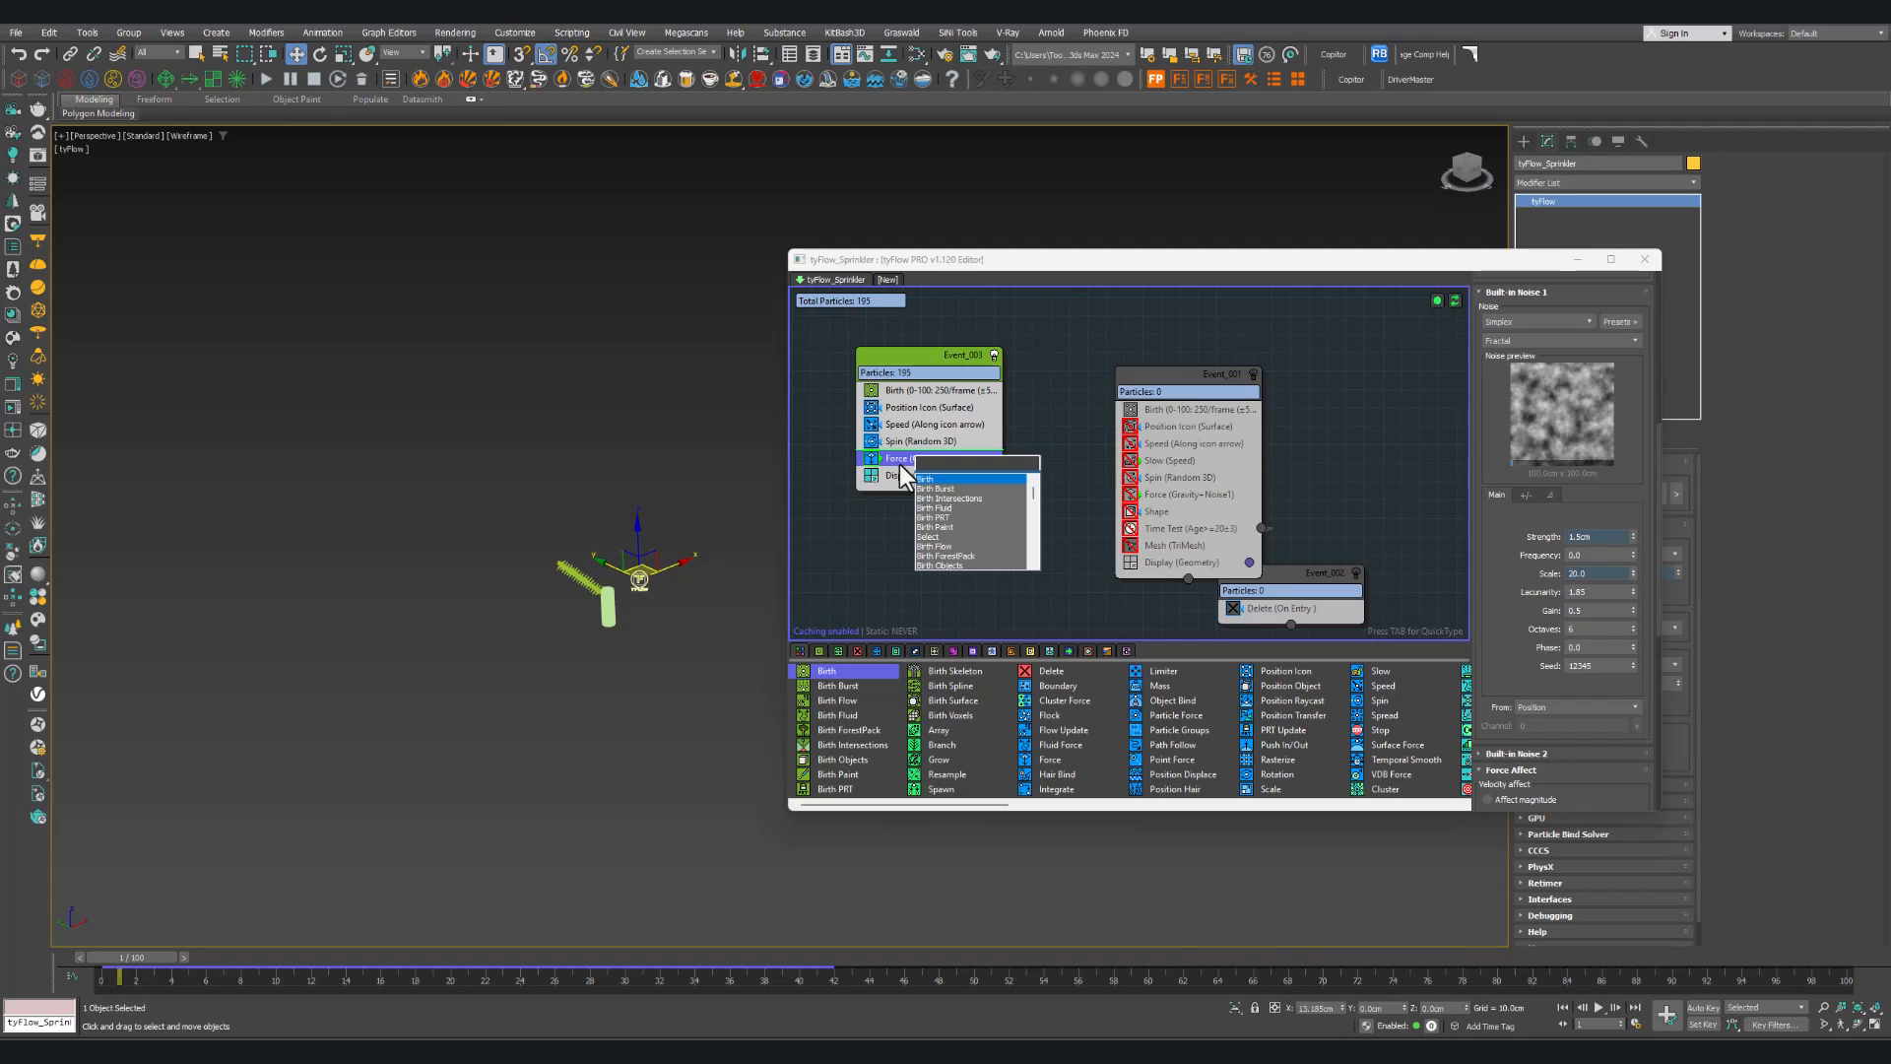
text(sha)
key(Return)
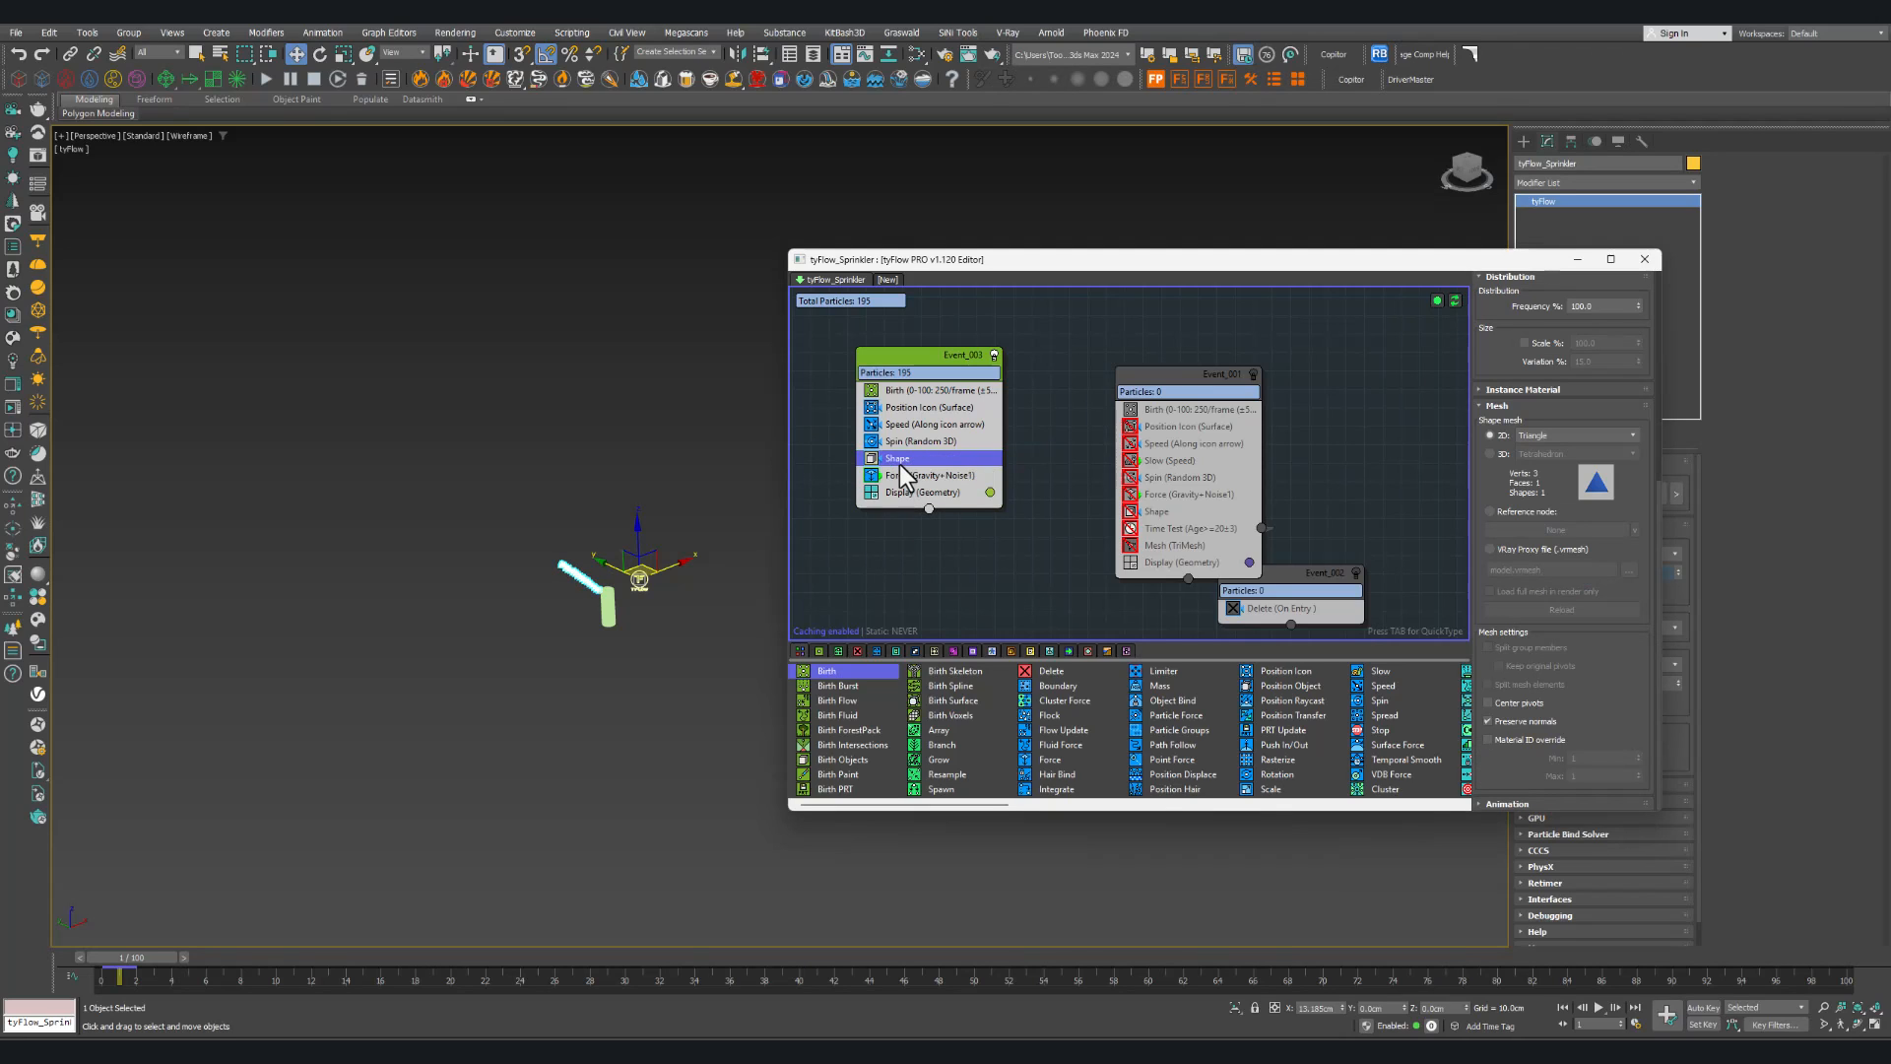
drag(900, 462, 908, 489)
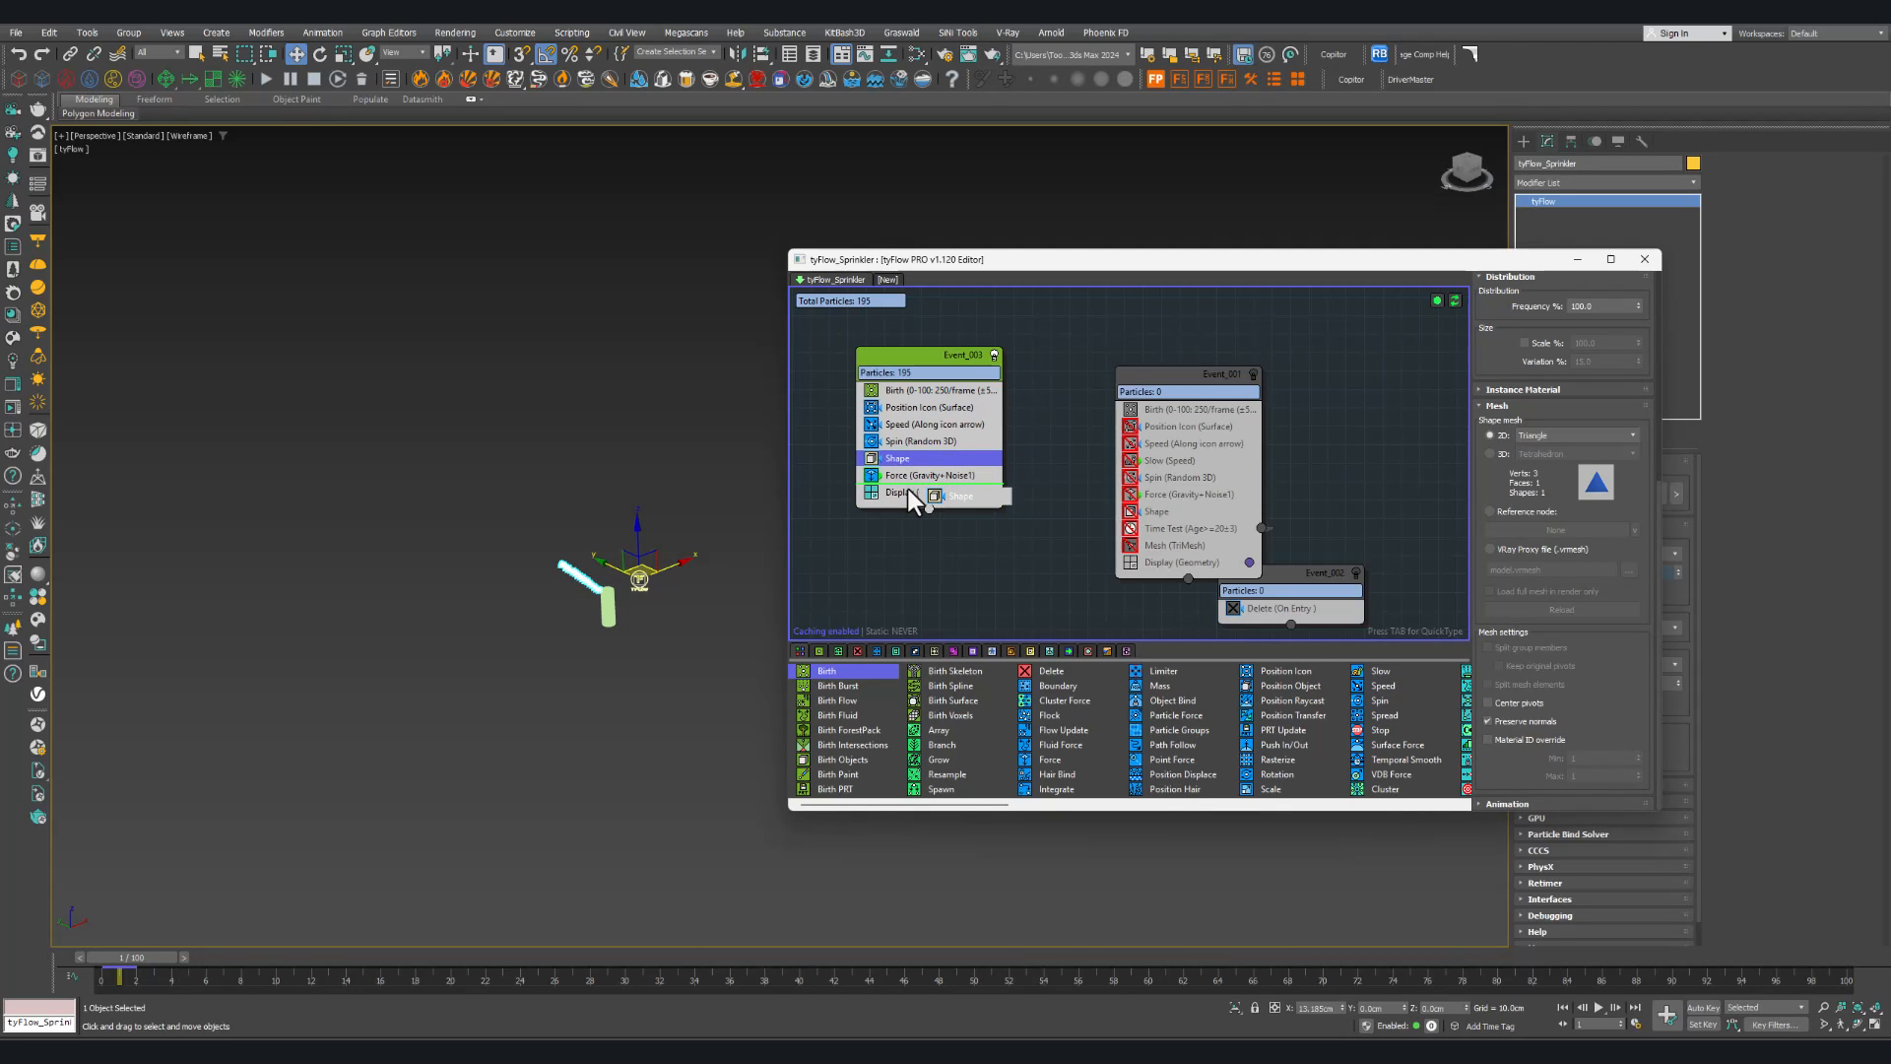
Step: Set the Shape operator's mesh to the 3D Octahedron and switch the viewport from wireframe to shaded display
click(1492, 453)
click(1549, 453)
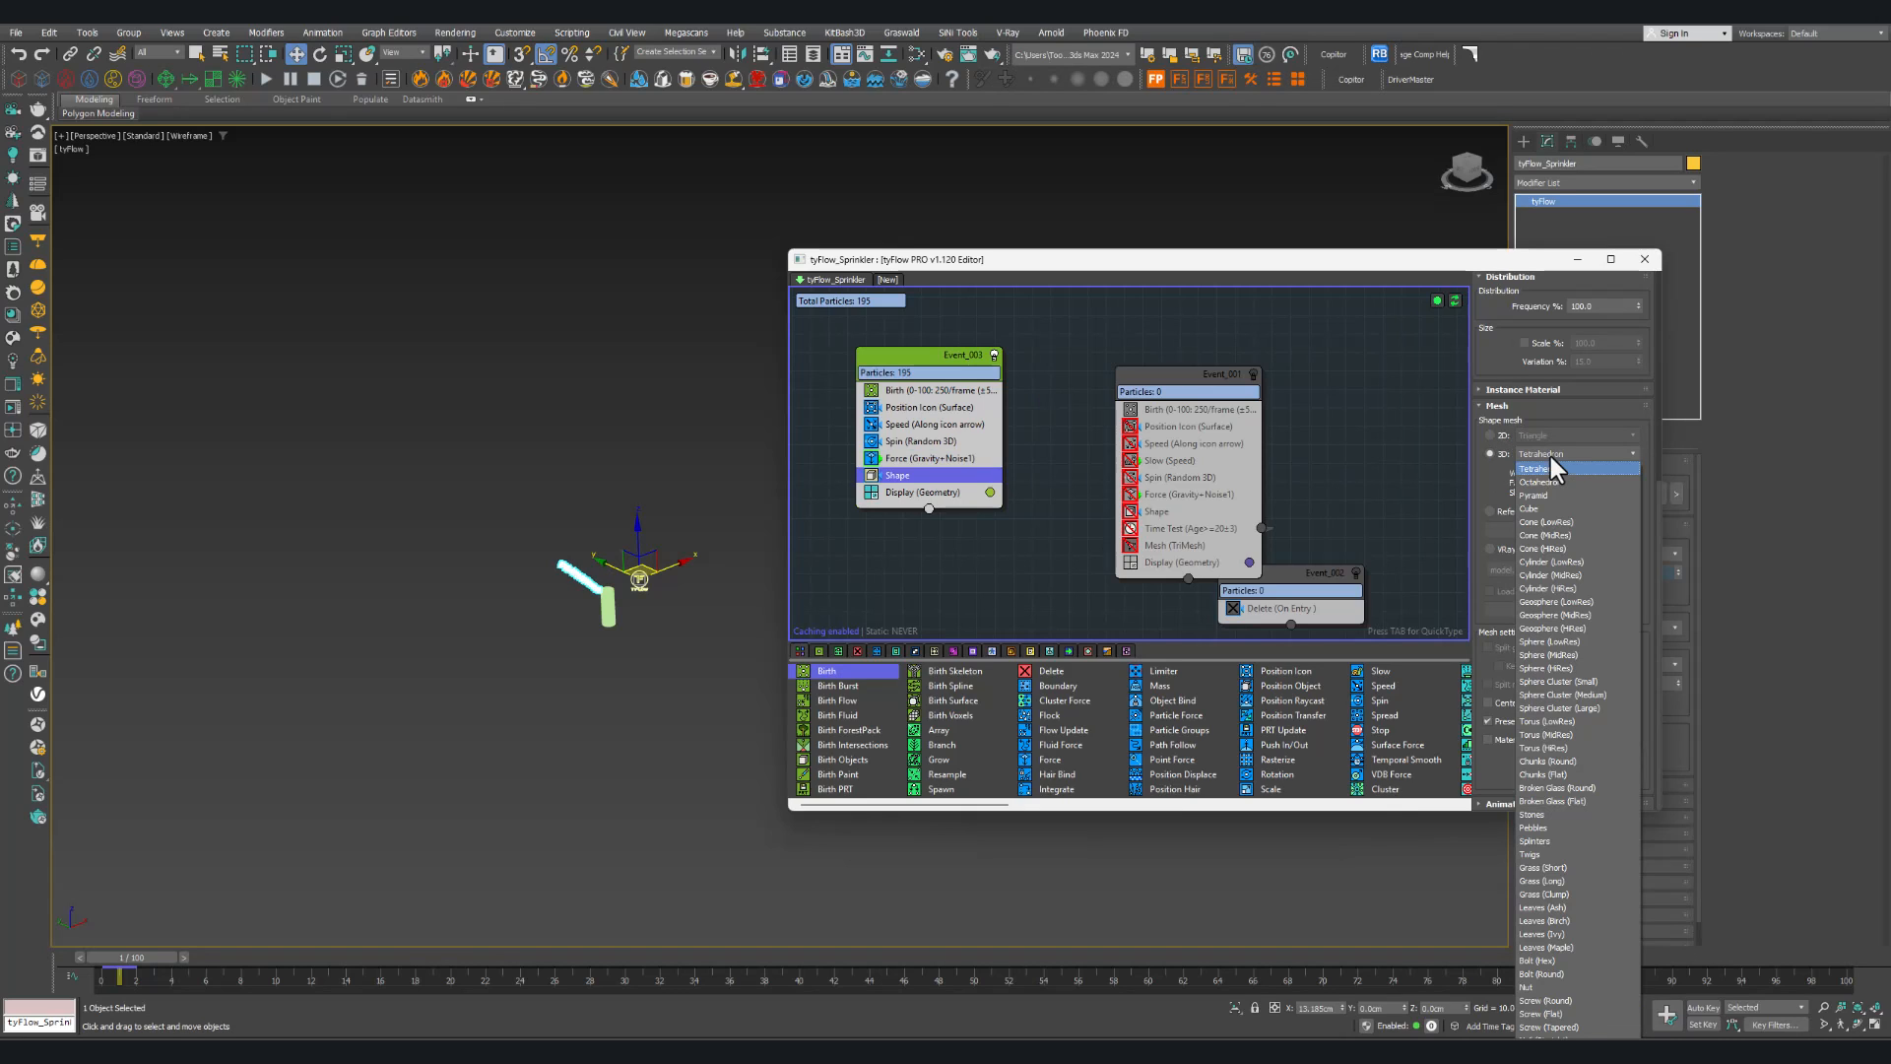
click(1575, 481)
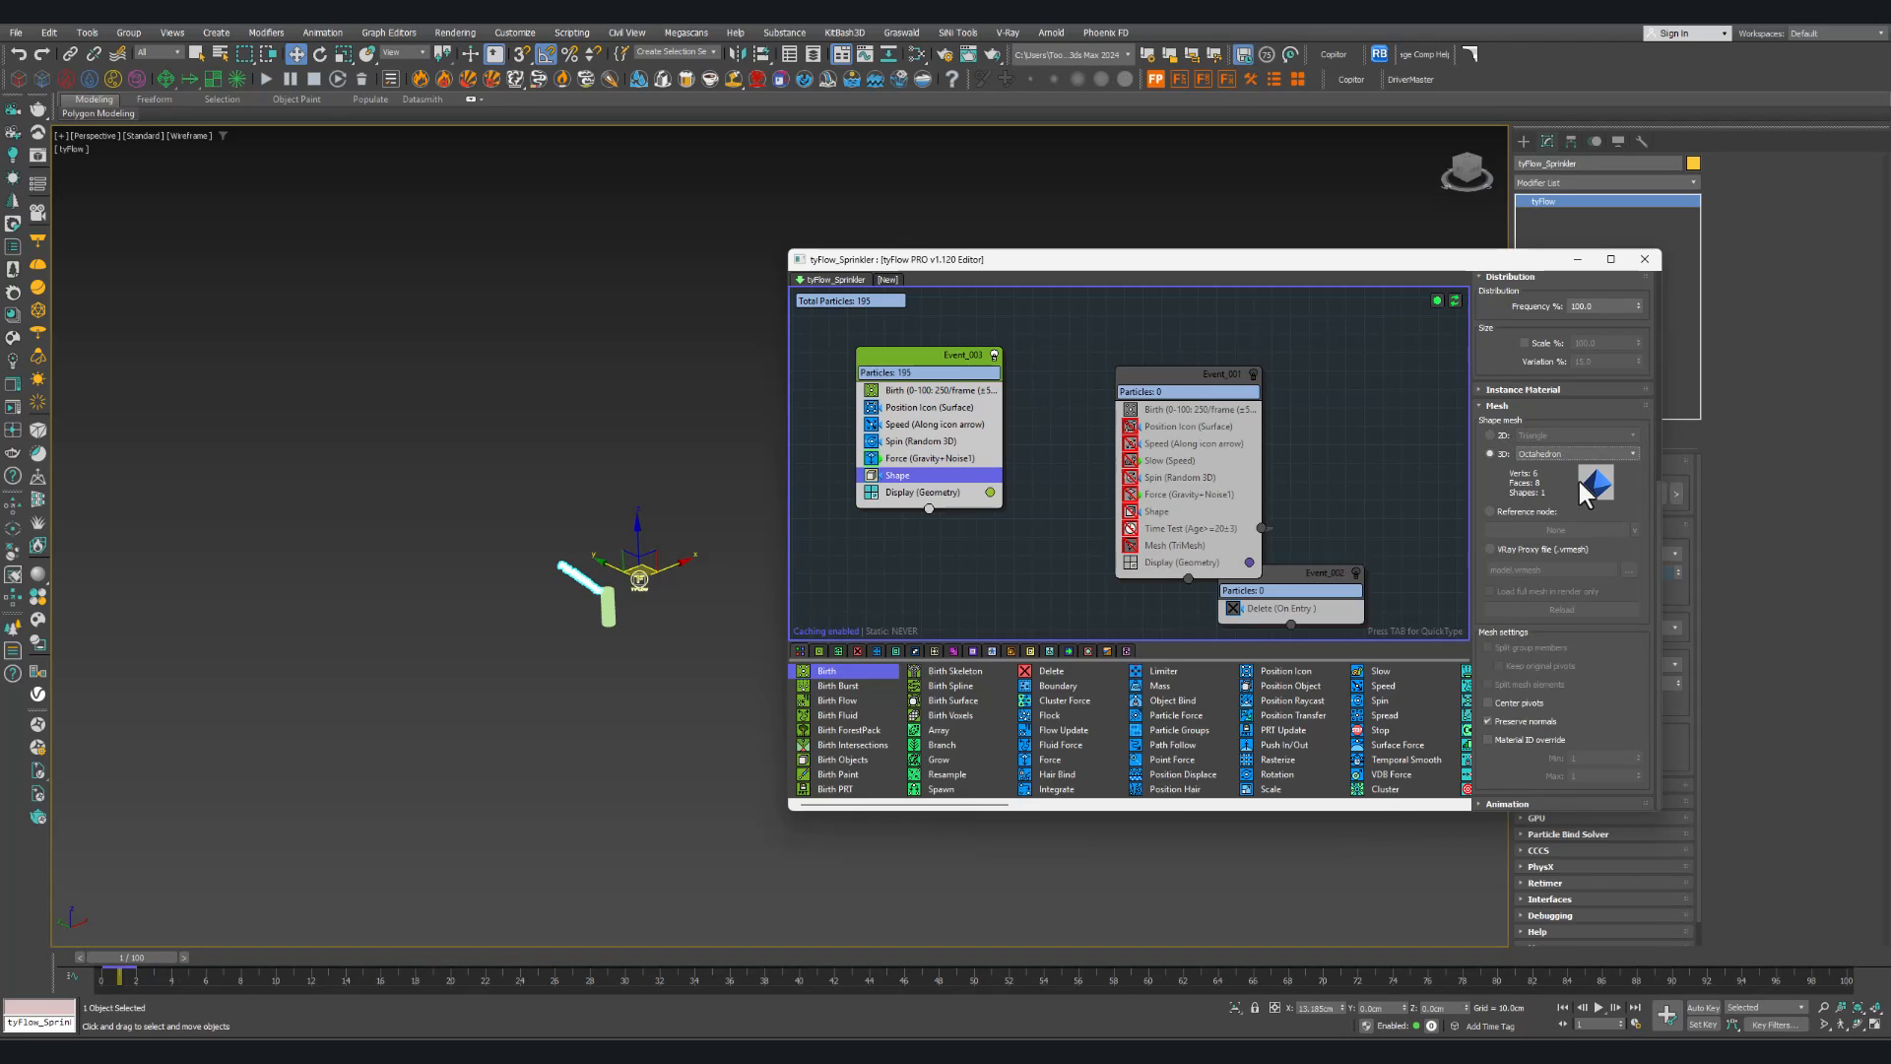
scroll(557, 627, up, 3)
scroll(678, 524, up, 4)
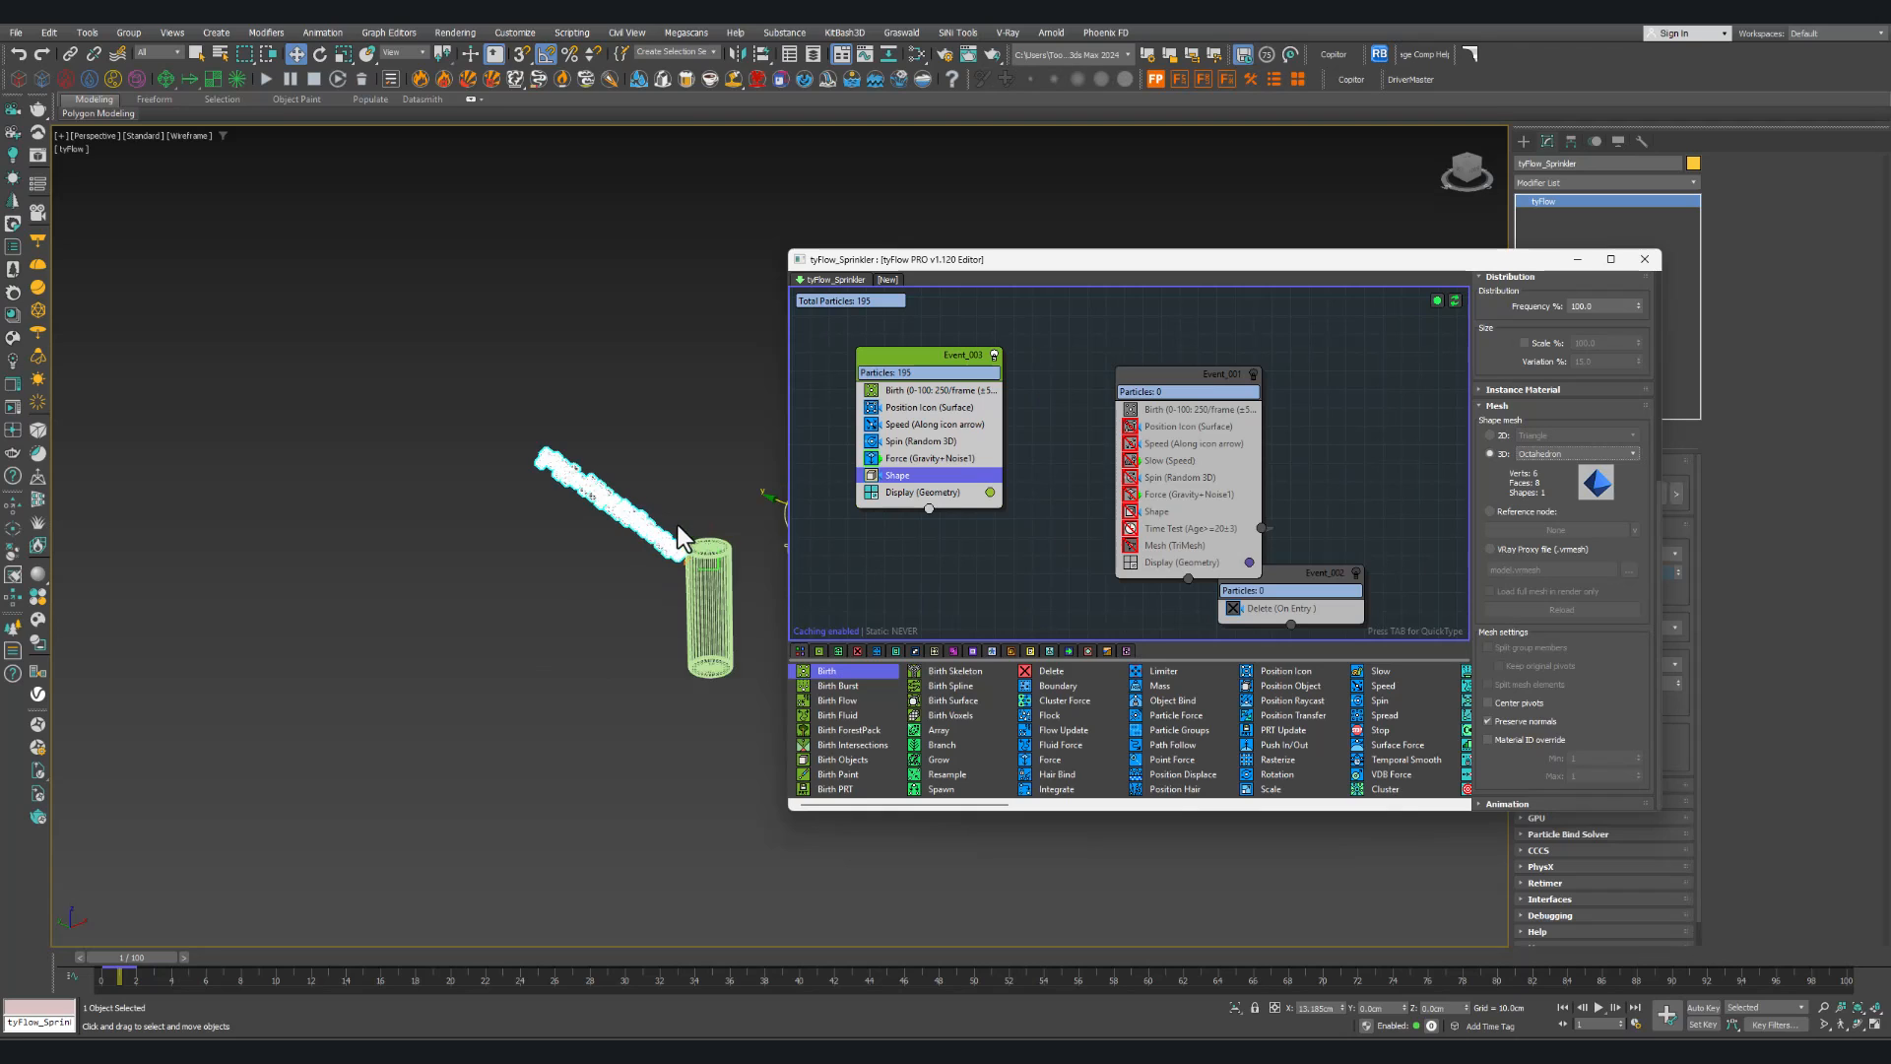
middle_drag(669, 529, 614, 558)
key(F3)
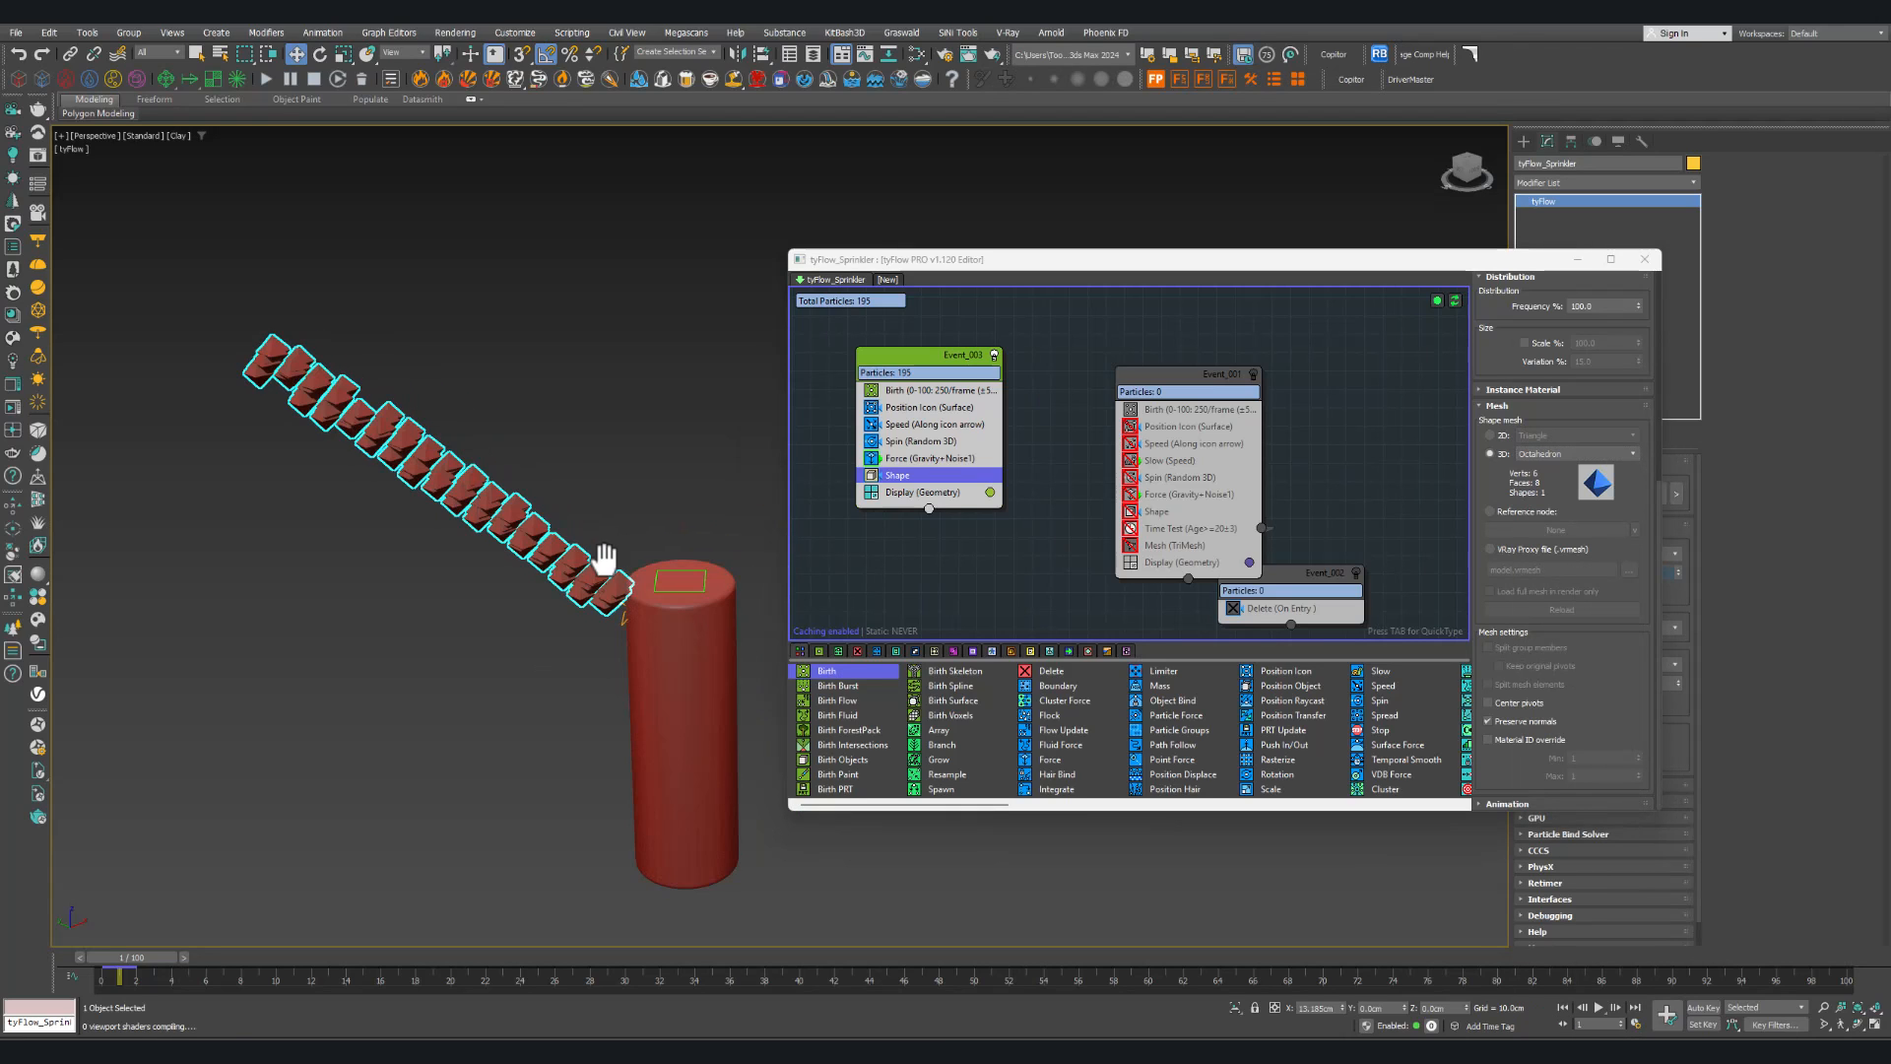
Step: Choose Geometry as the Display operator's mode and scrub the timeline to check the shaped stream, ending at frame 17
click(924, 492)
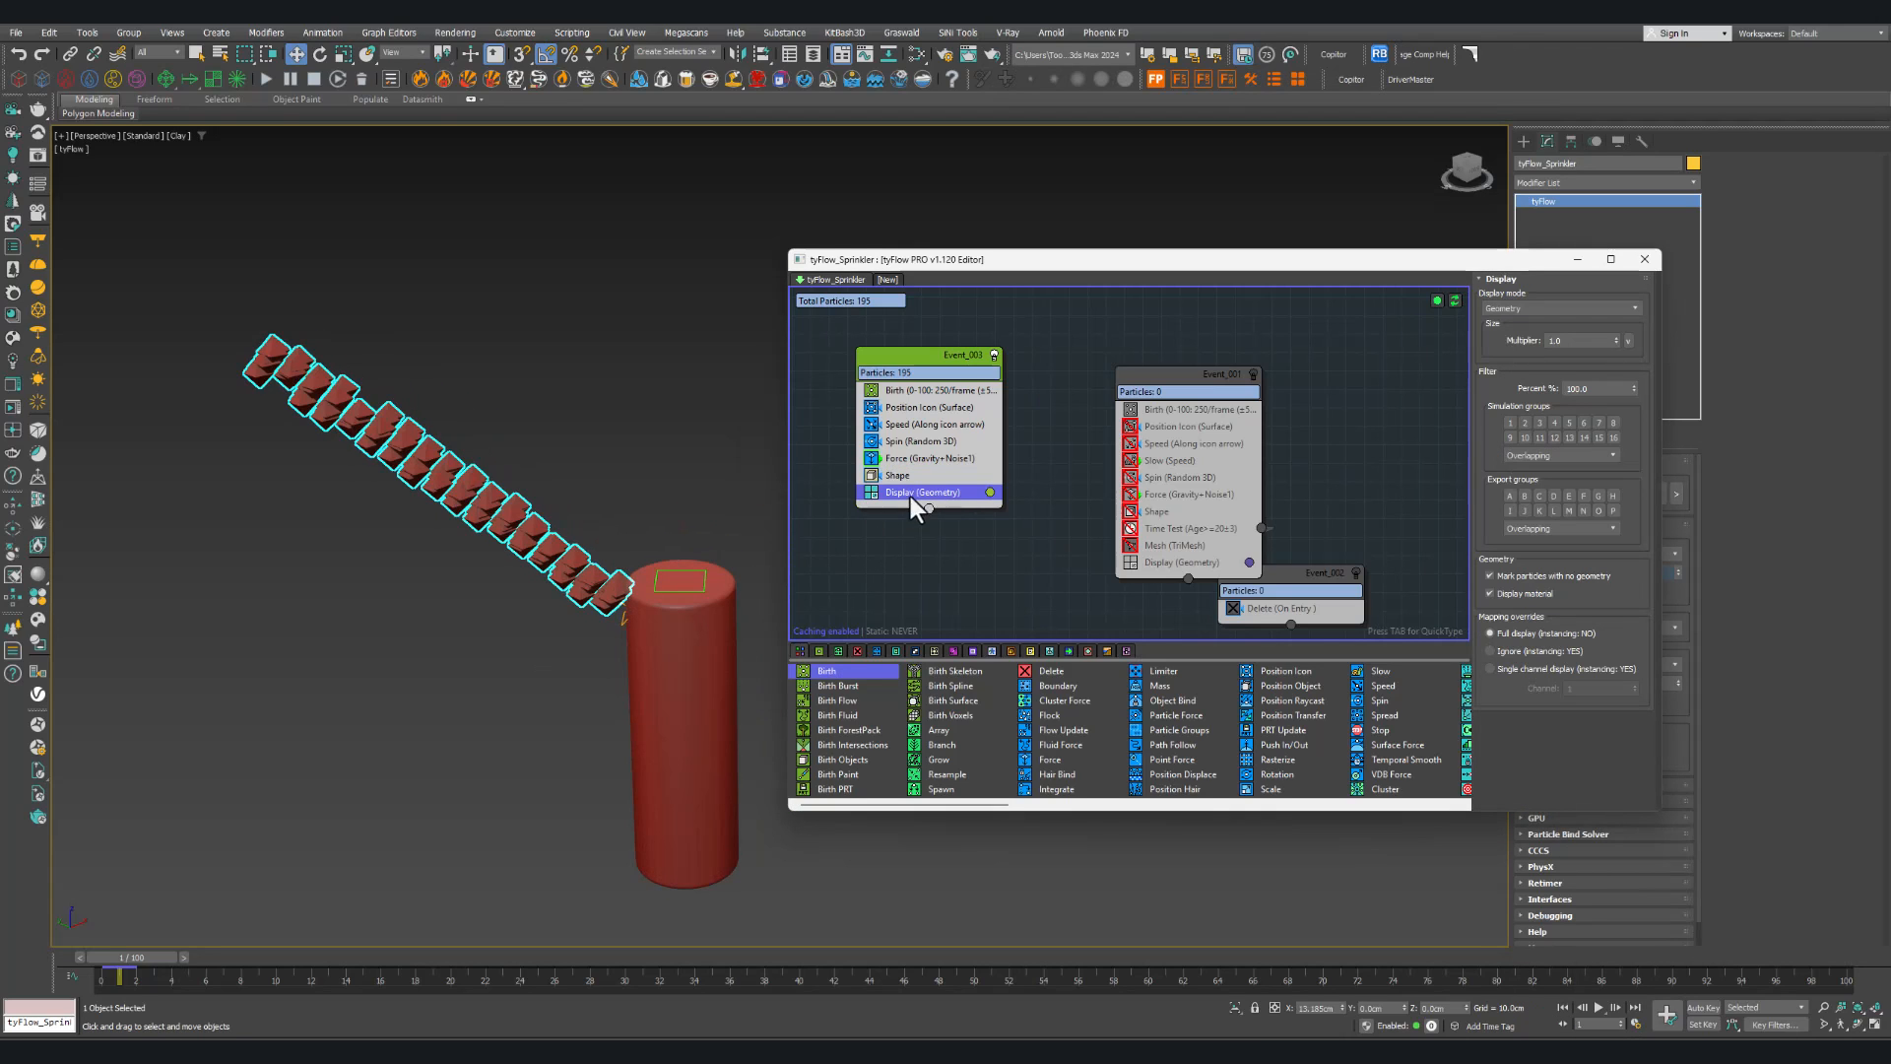
click(1537, 307)
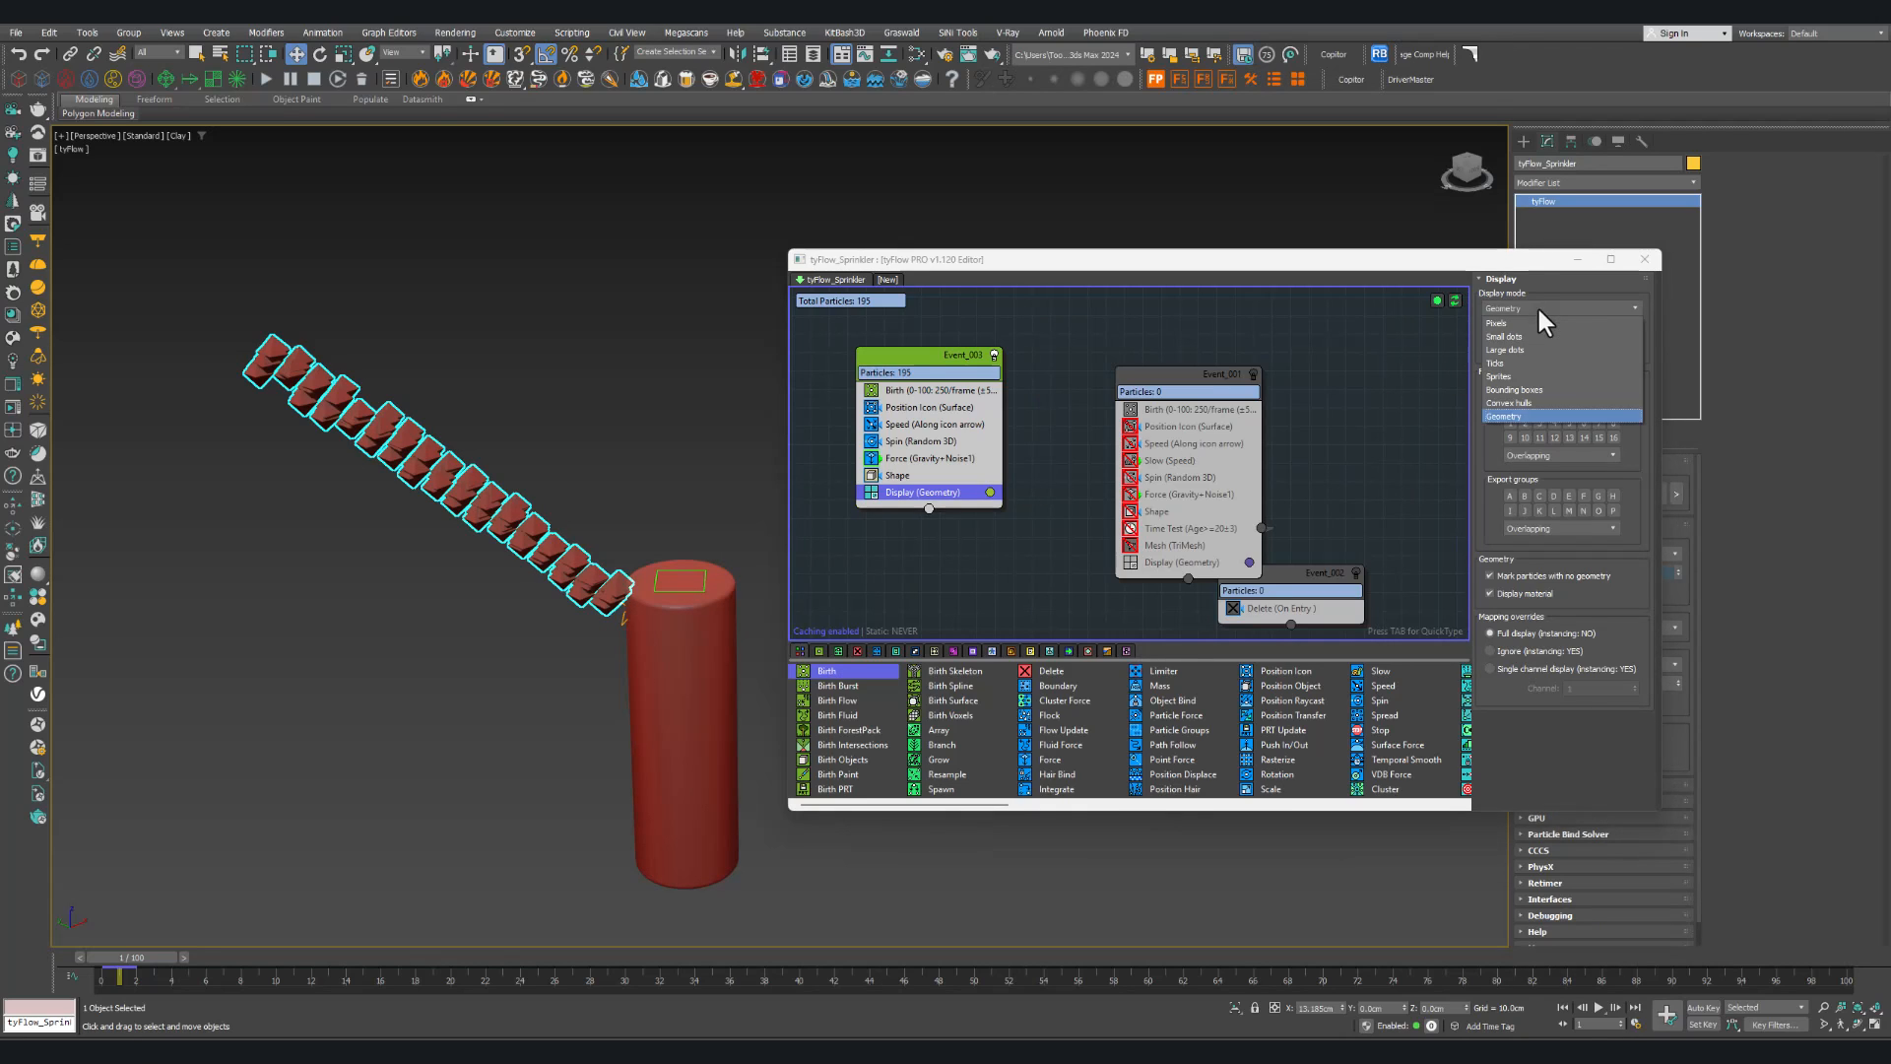
click(1525, 410)
scroll(387, 808, down, 2)
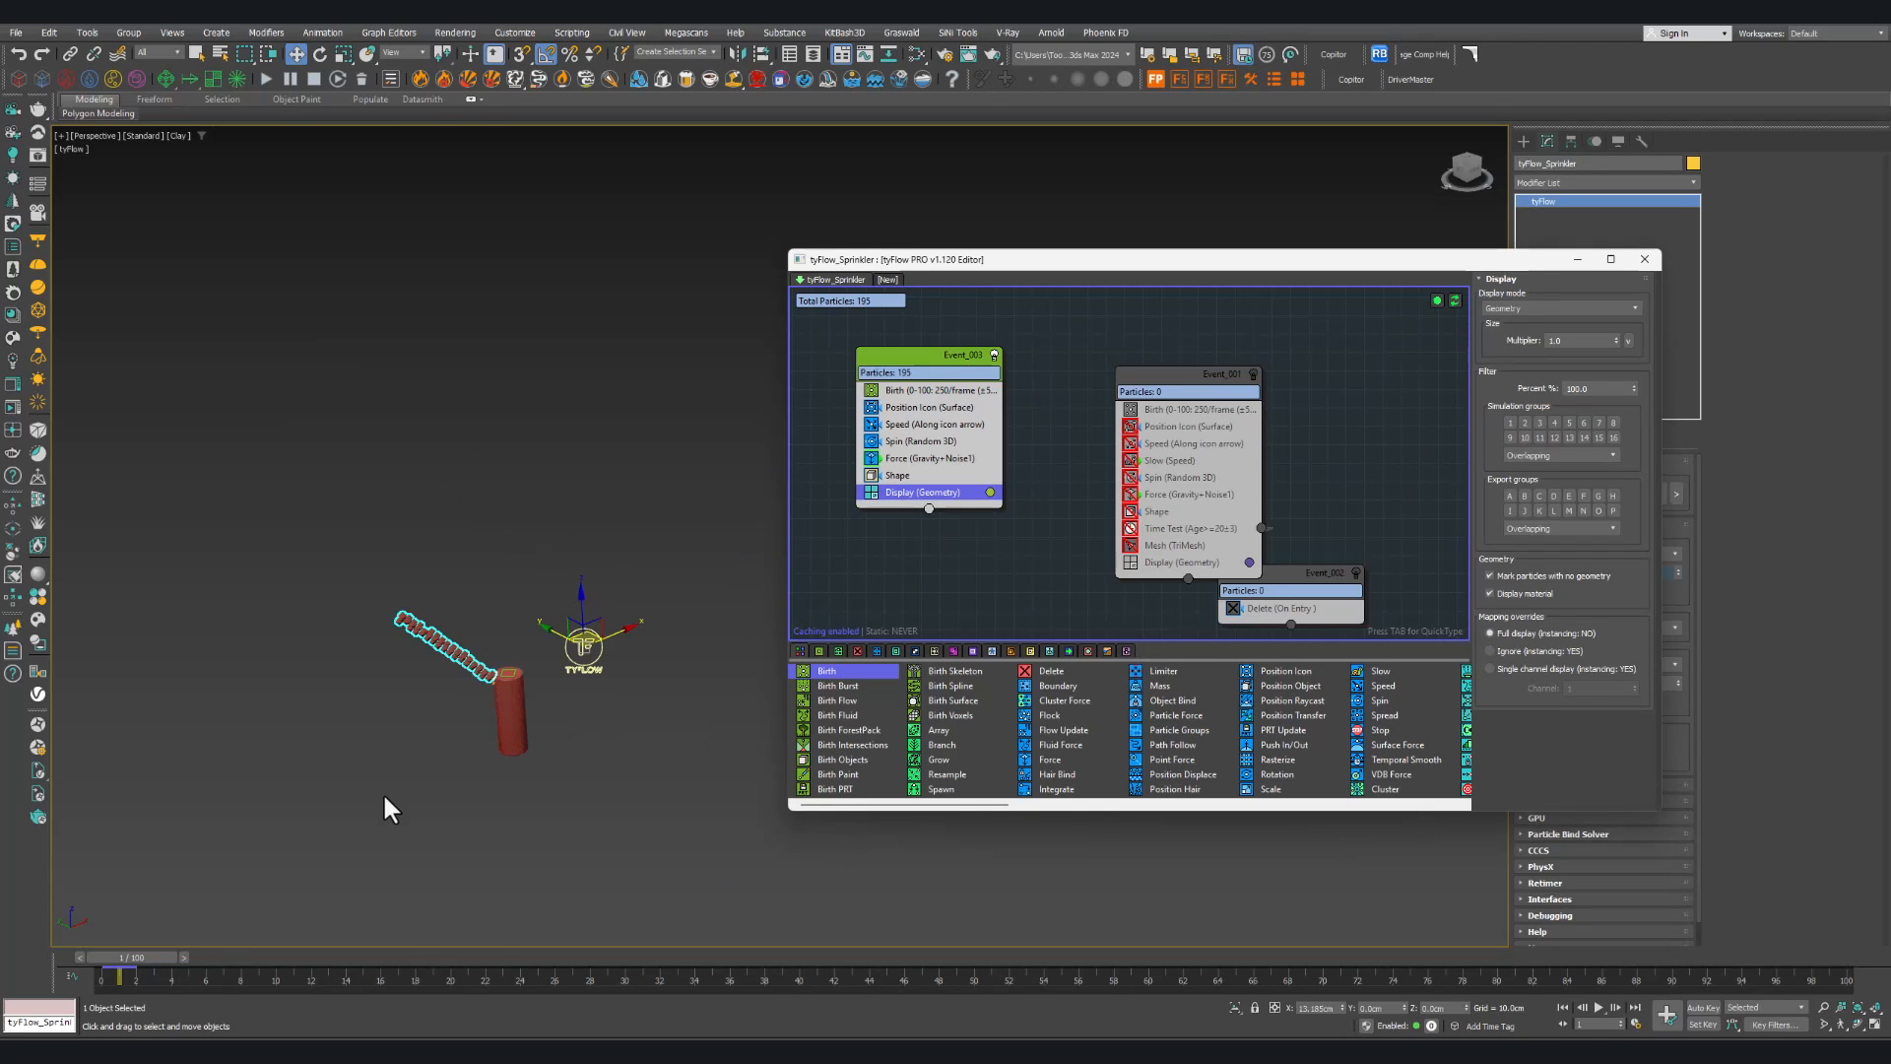
drag(162, 954, 798, 920)
key(w)
scroll(452, 722, down, 2)
middle_drag(433, 674, 603, 662)
drag(807, 966, 424, 931)
scroll(636, 552, up, 5)
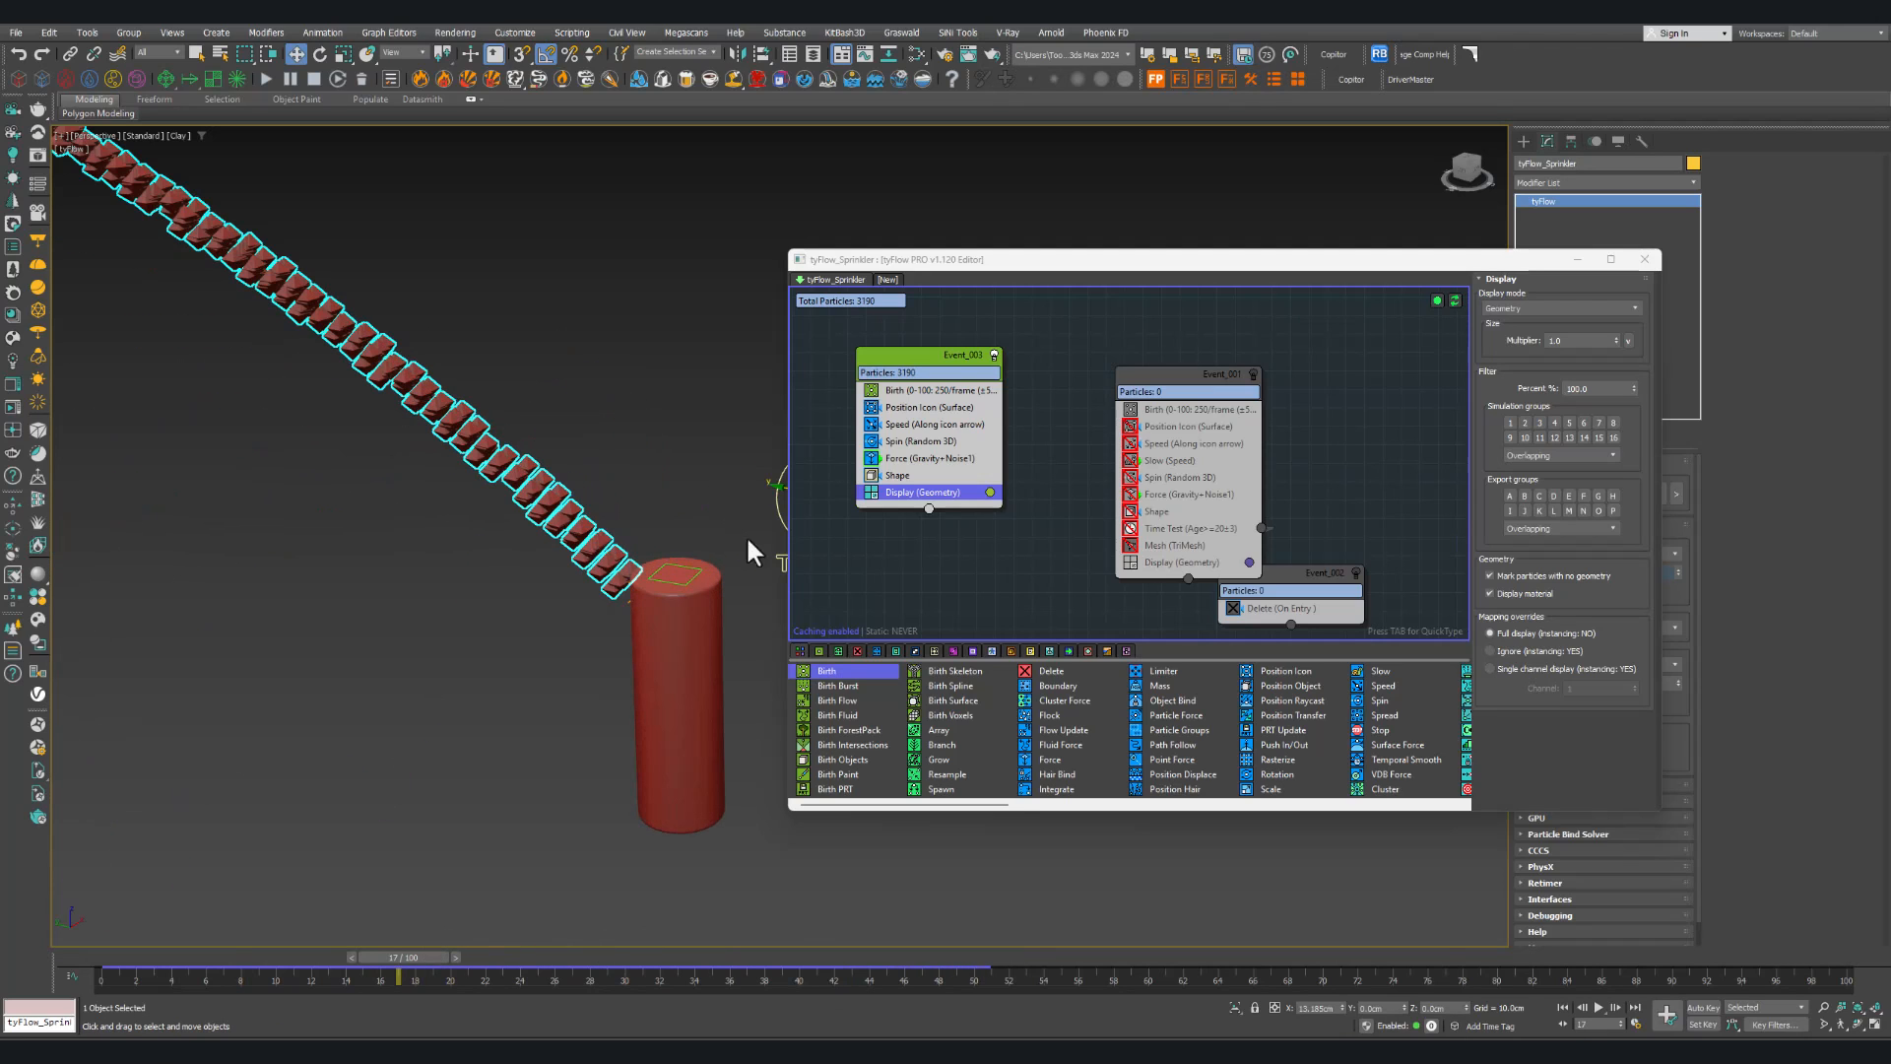
Step: Enable size scaling in the Shape operator and set its scale to 50%
click(912, 477)
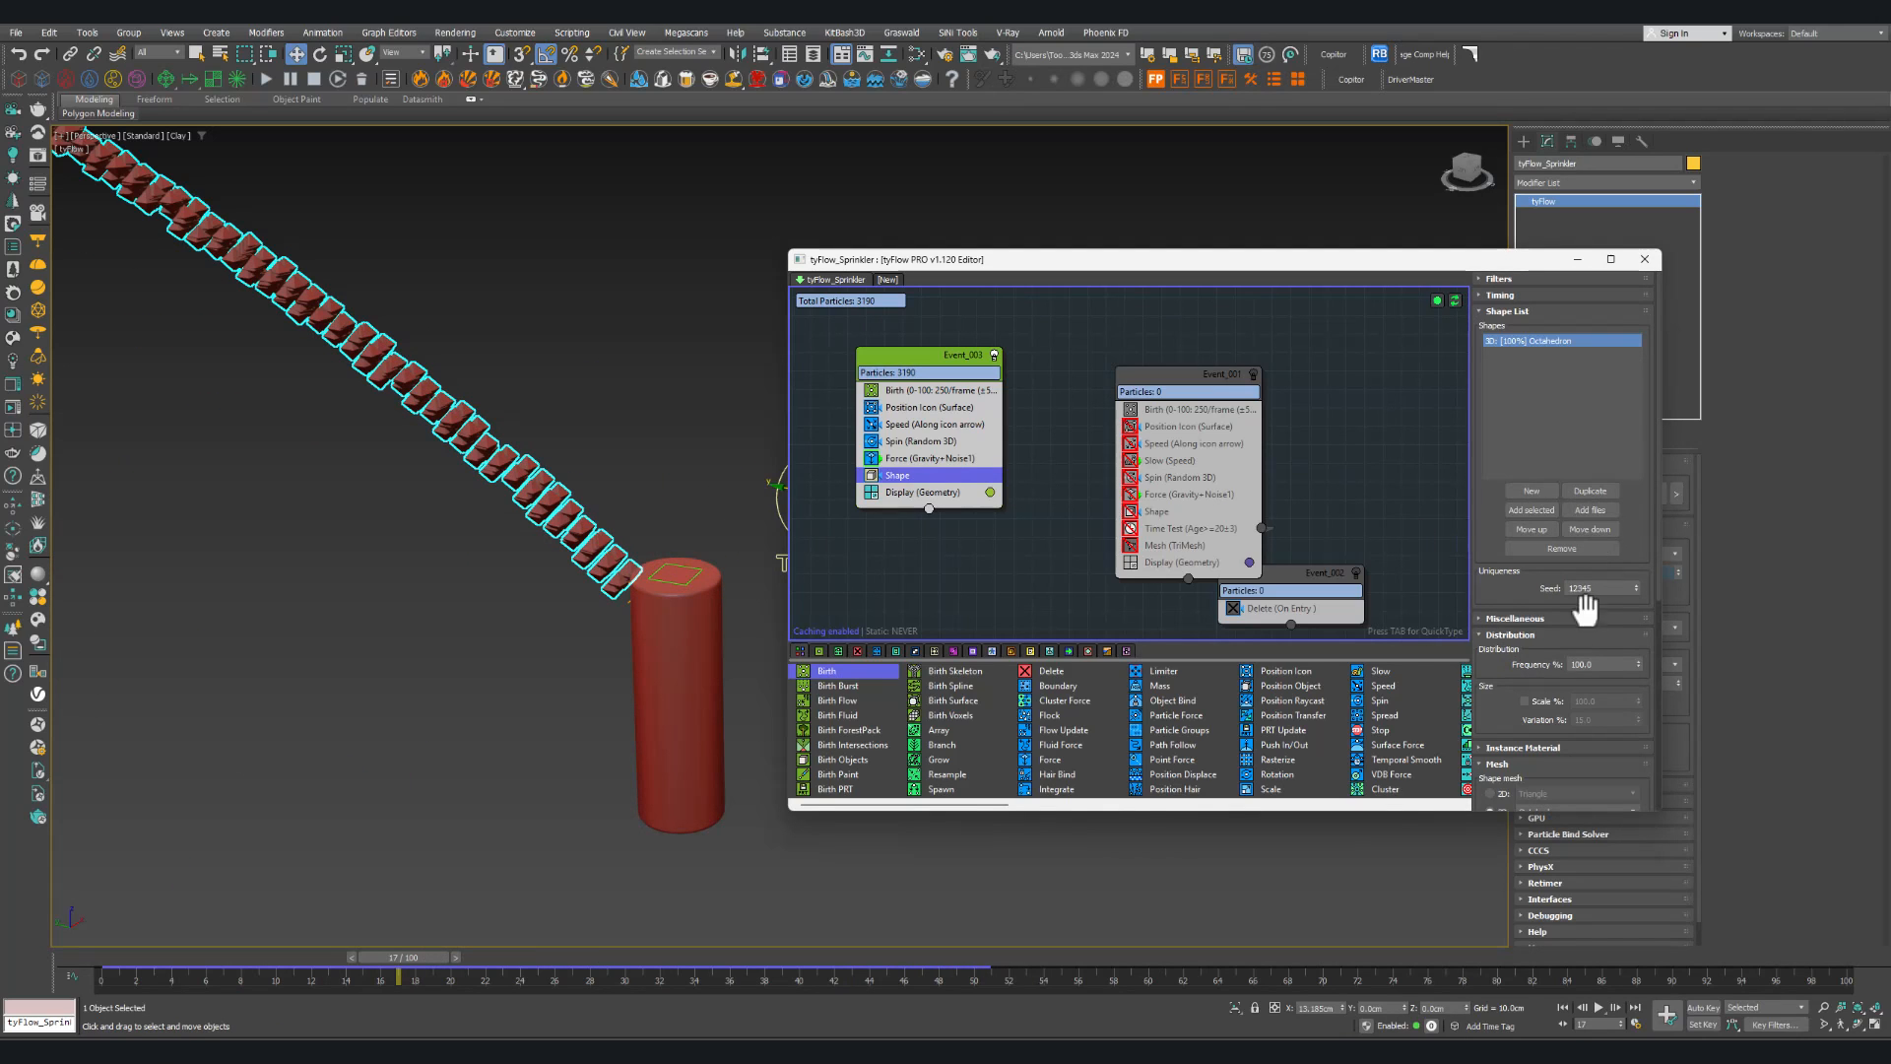
drag(1518, 663, 1520, 478)
click(1525, 509)
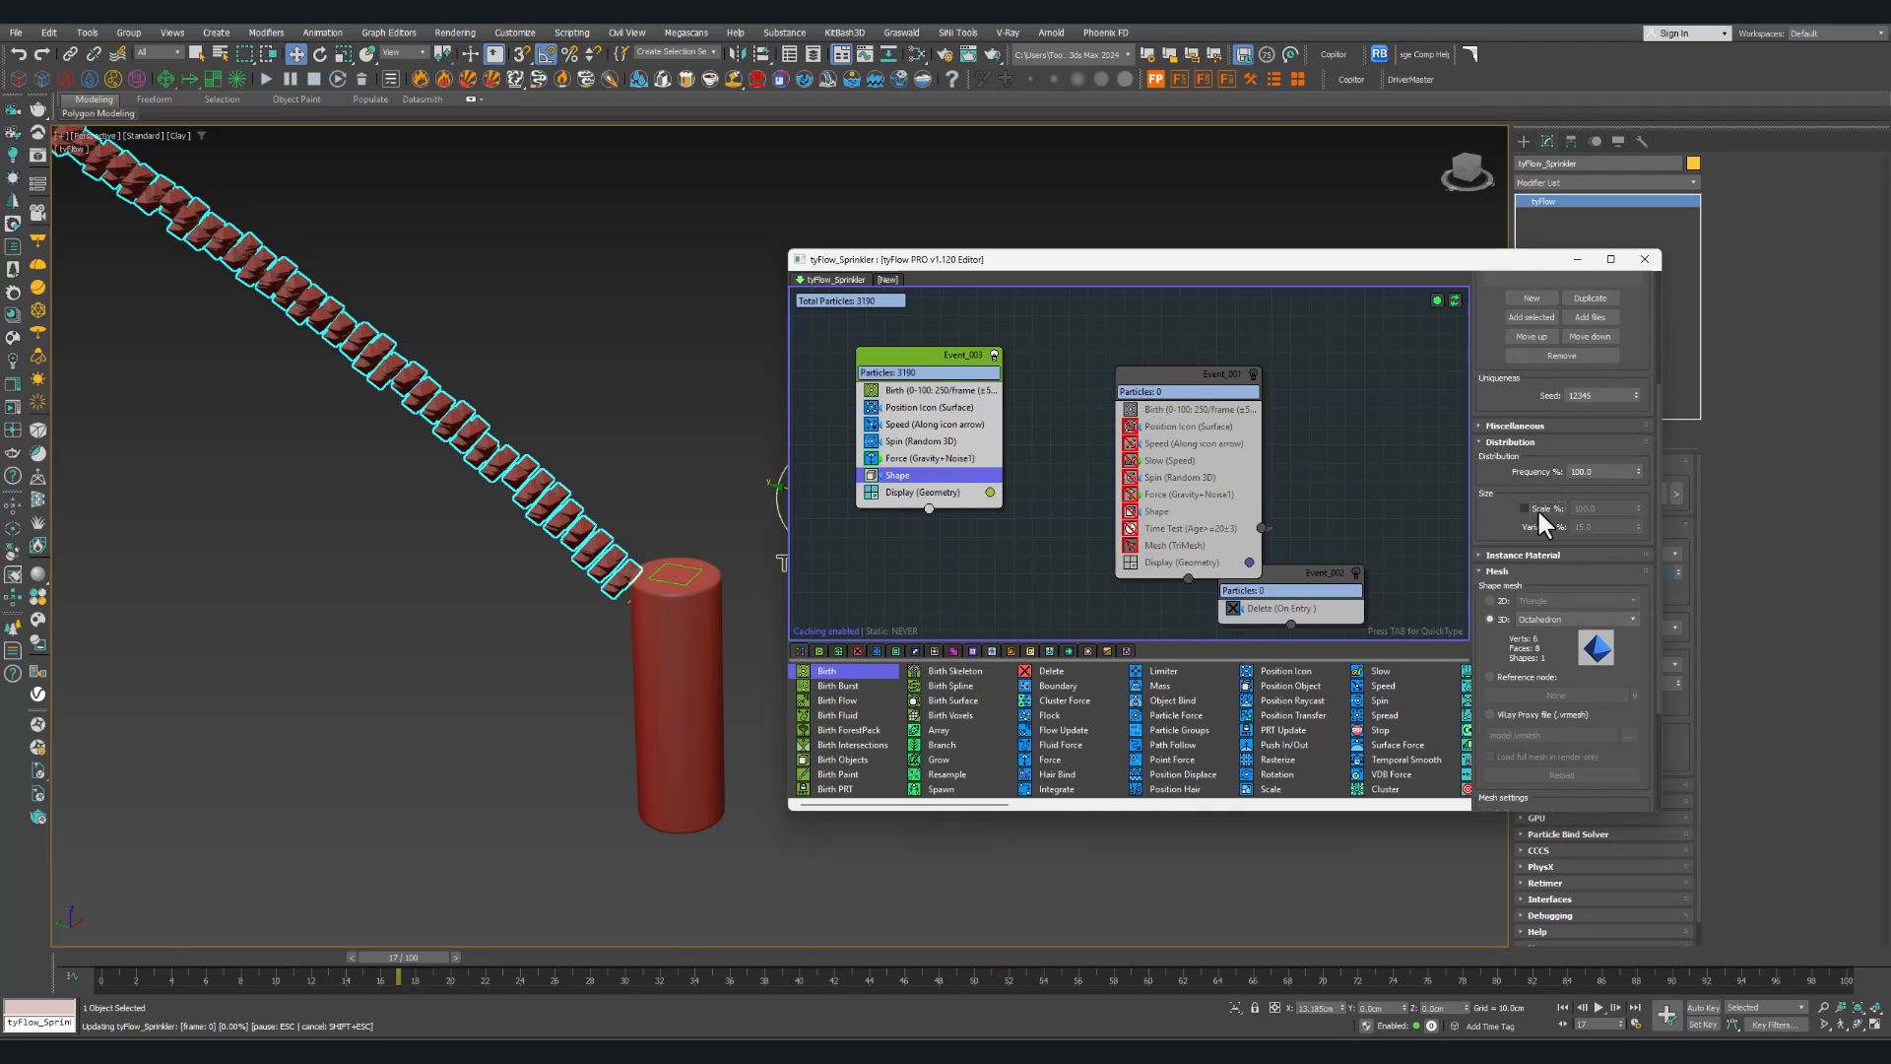
double_click(1609, 507)
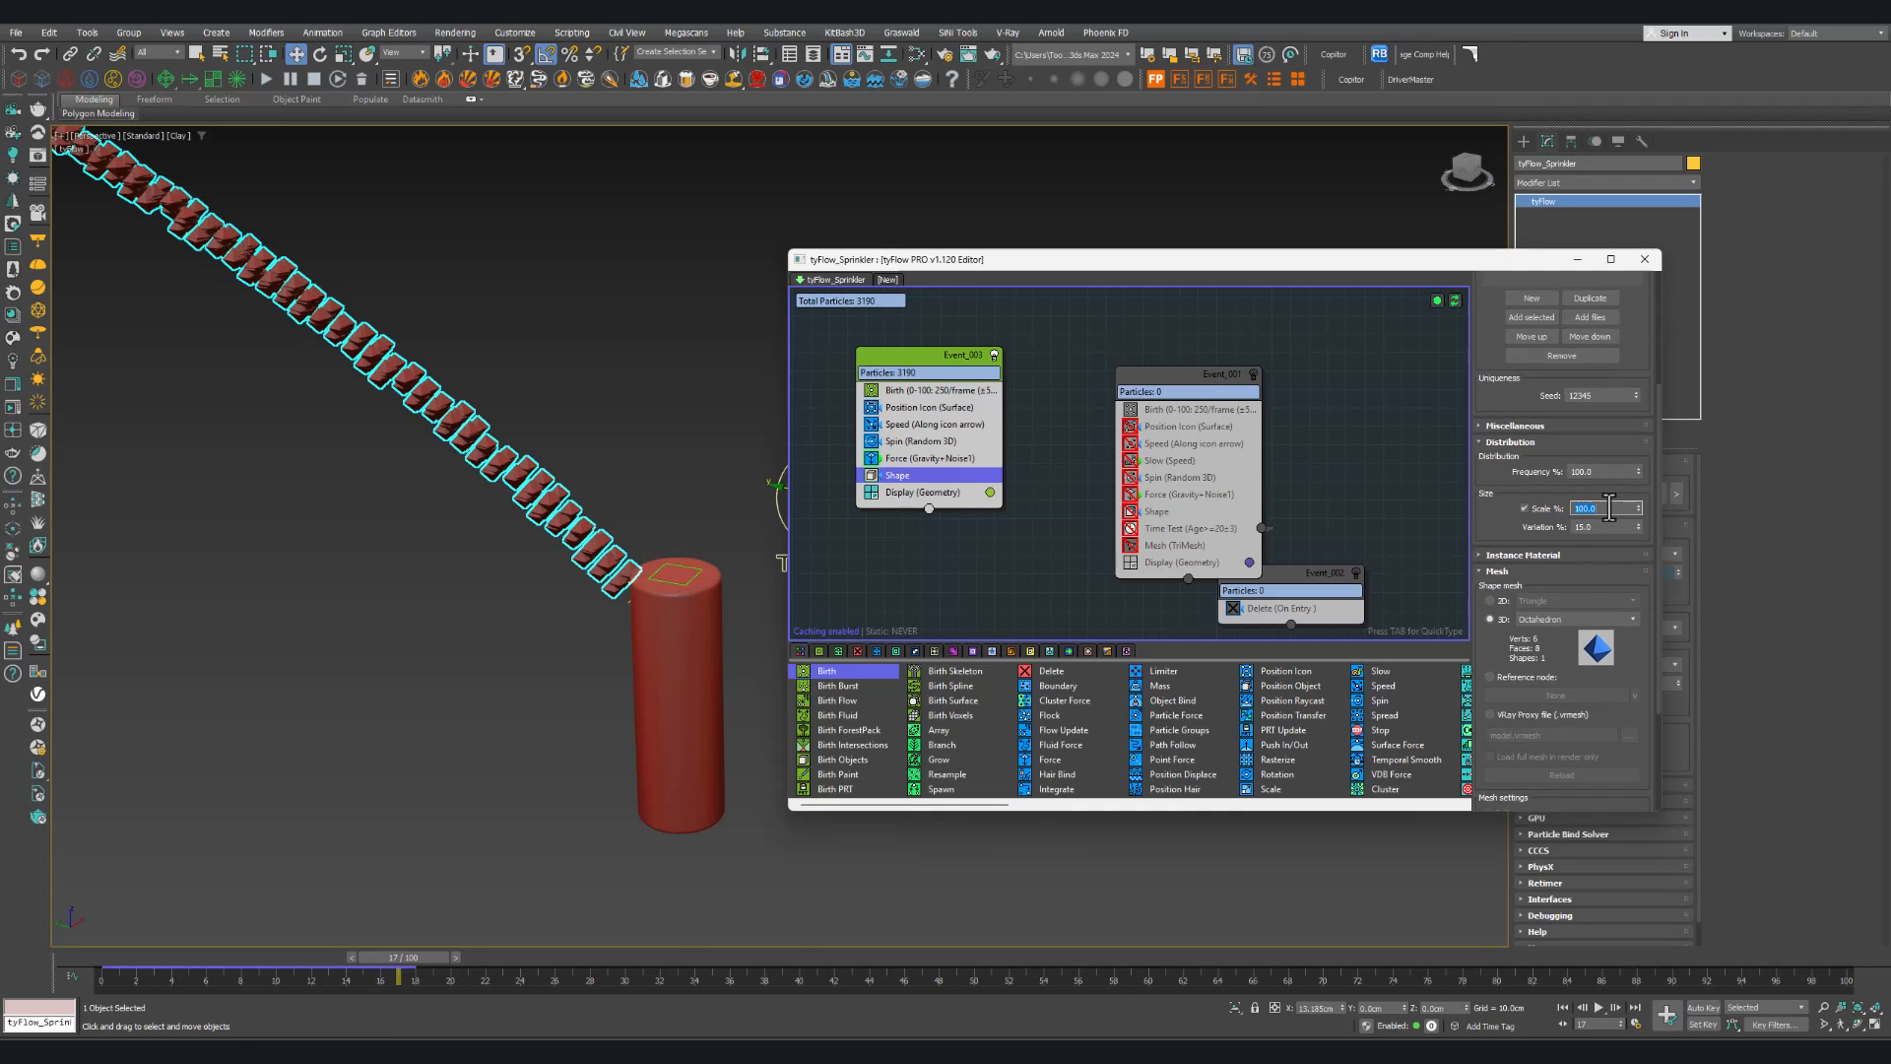
text(50)
key(Return)
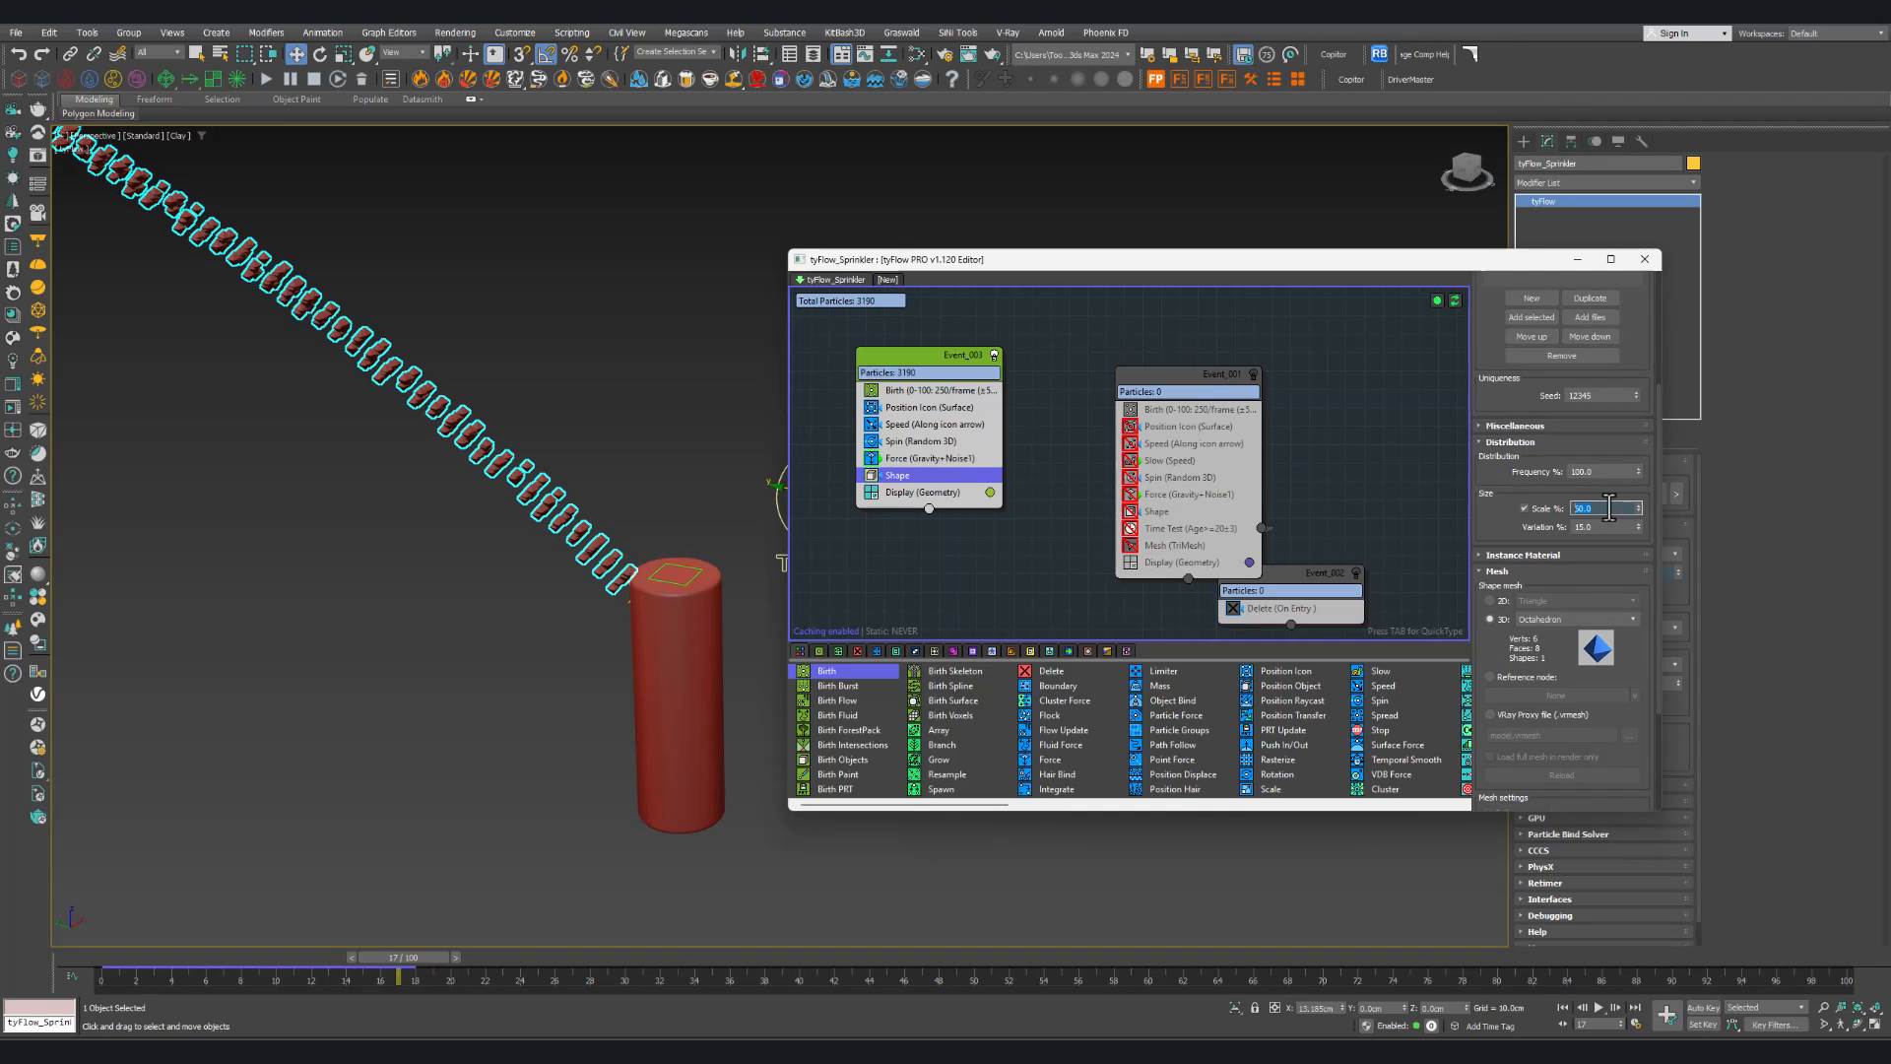
Step: Scrub between frames 5 and 16 to examine the size and spacing of the scaled particles along the stream
scroll(443, 514, down, 4)
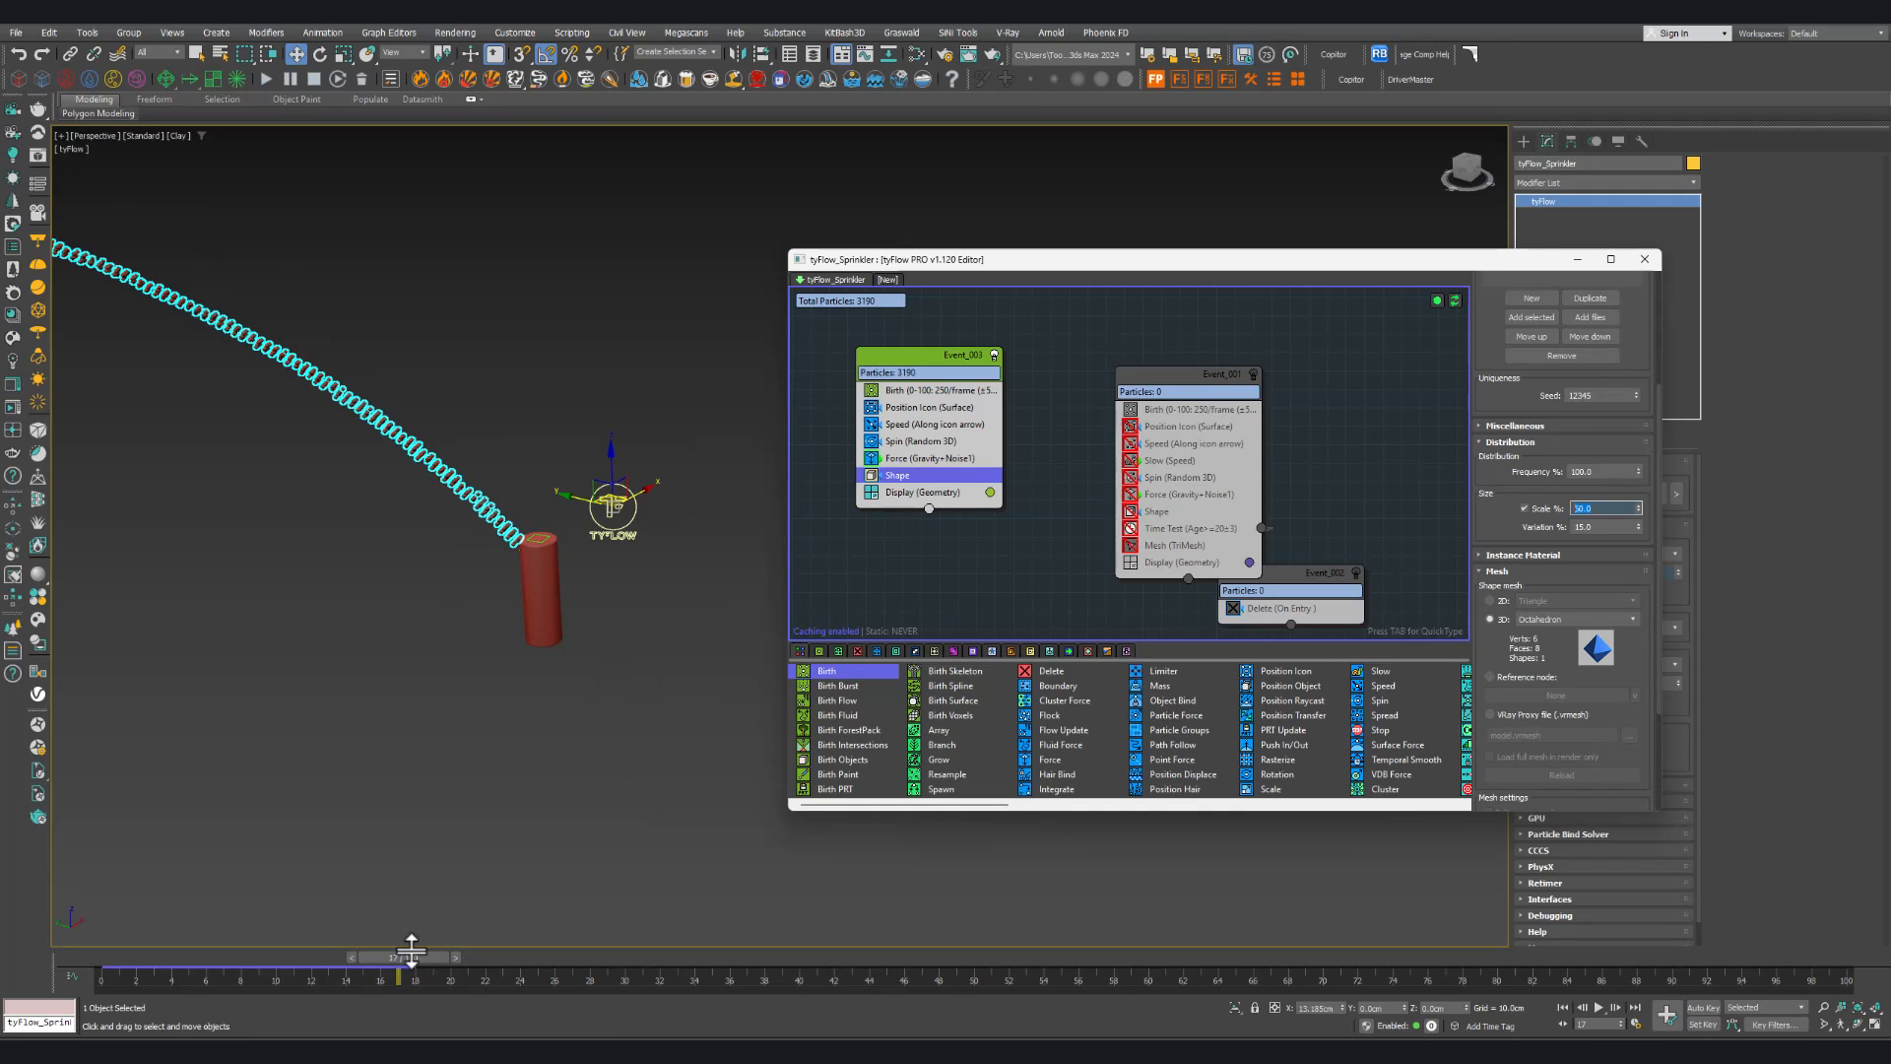
drag(411, 945, 197, 957)
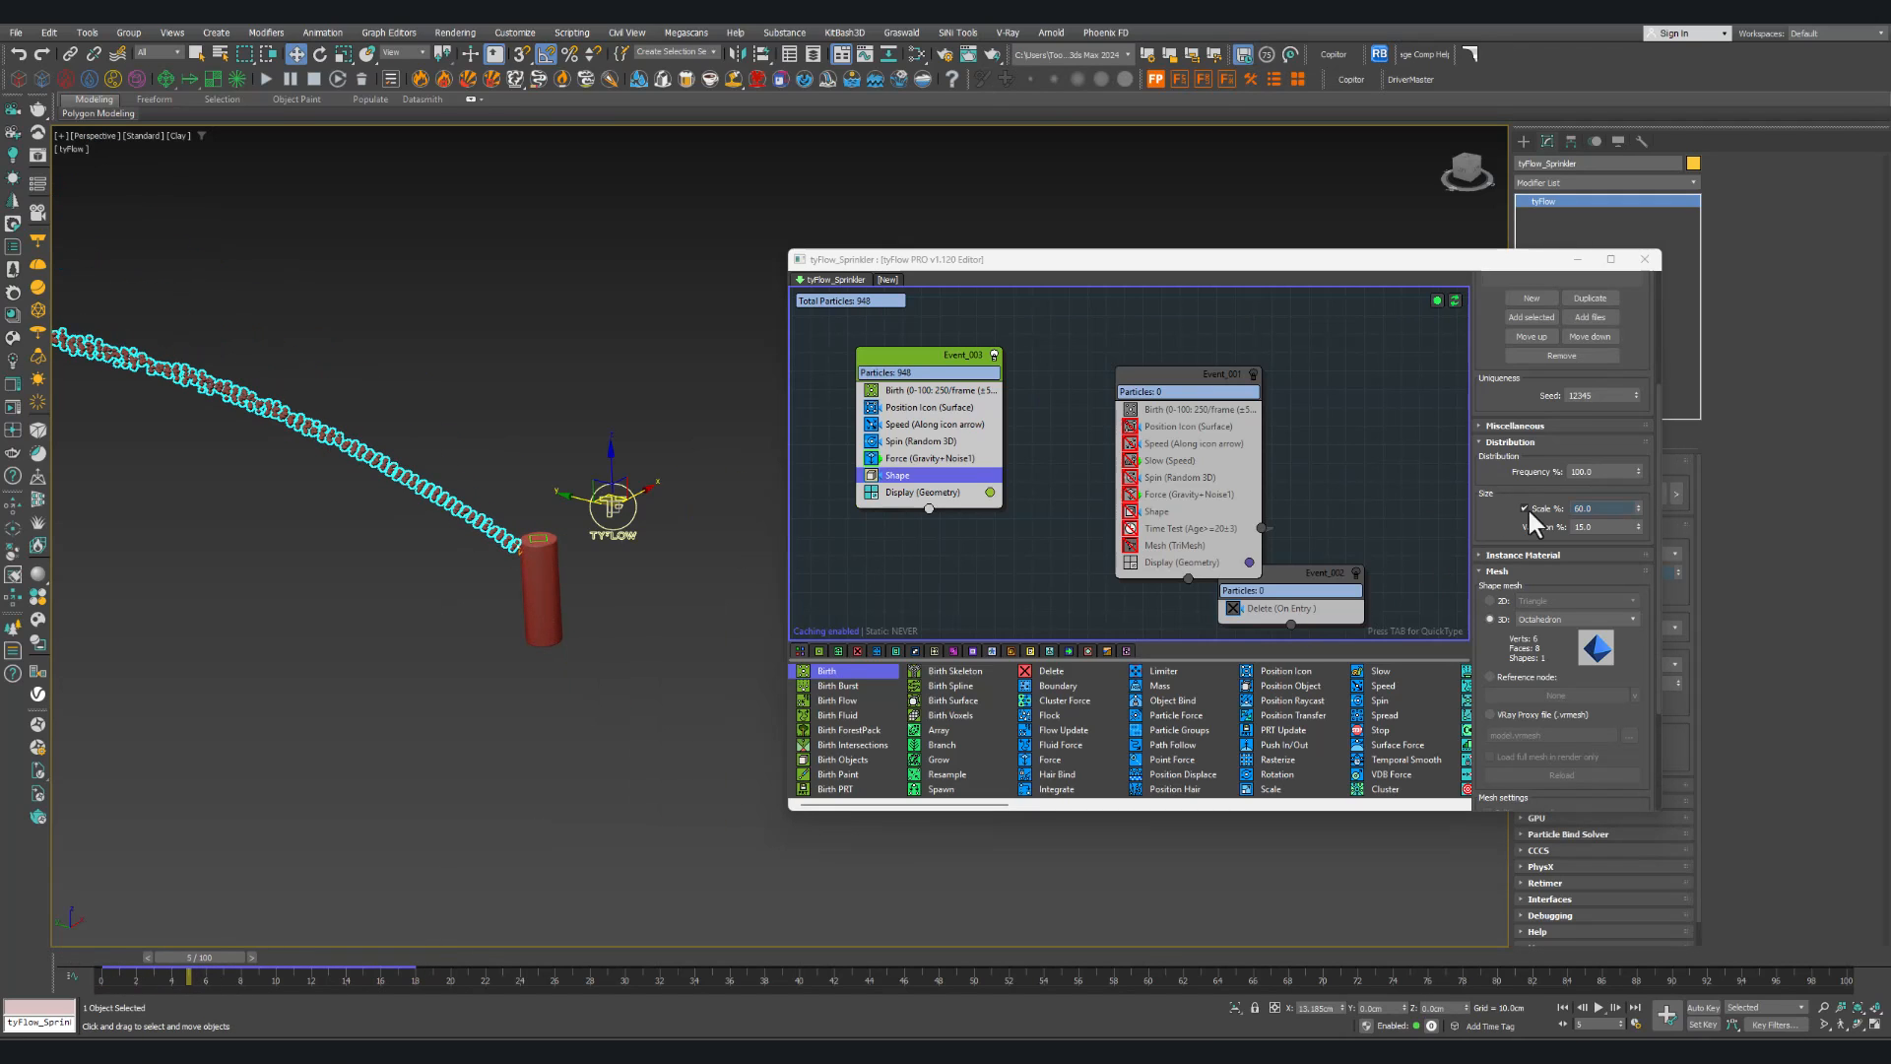
double_click(1597, 507)
key(Return)
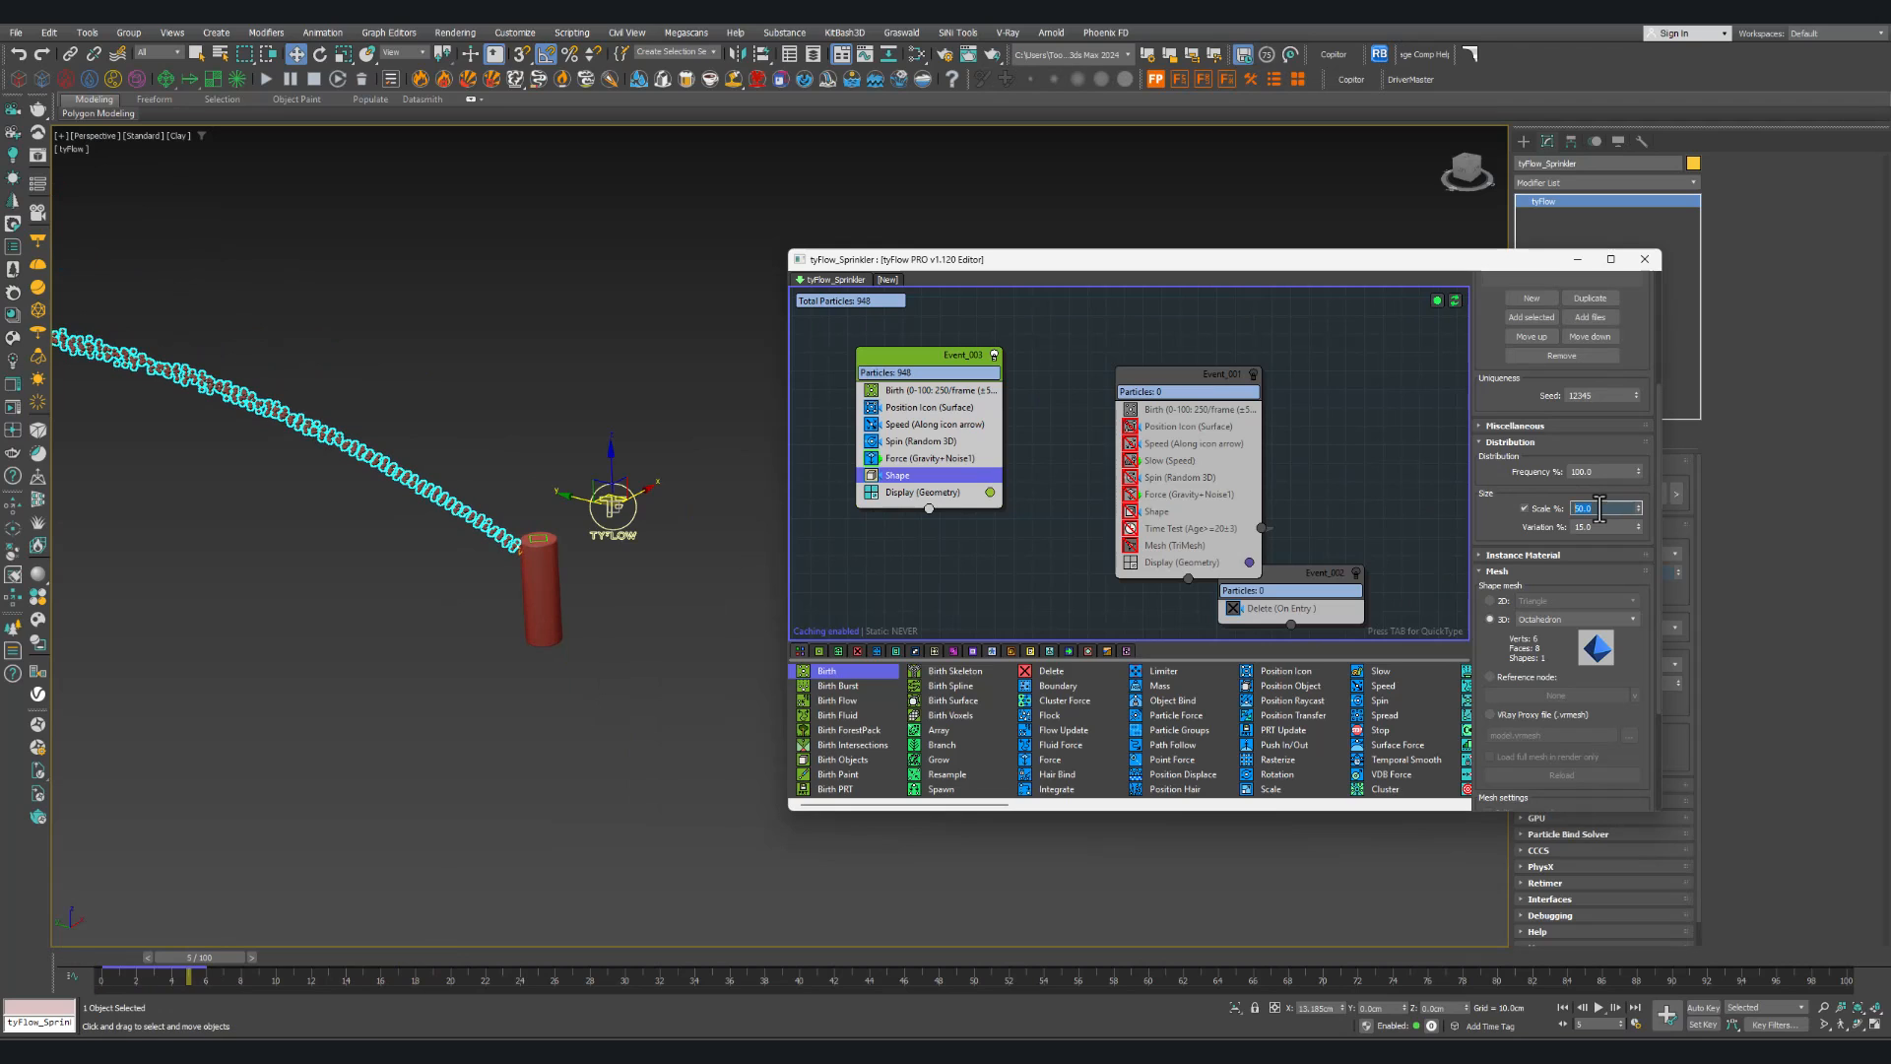
scroll(438, 532, up, 3)
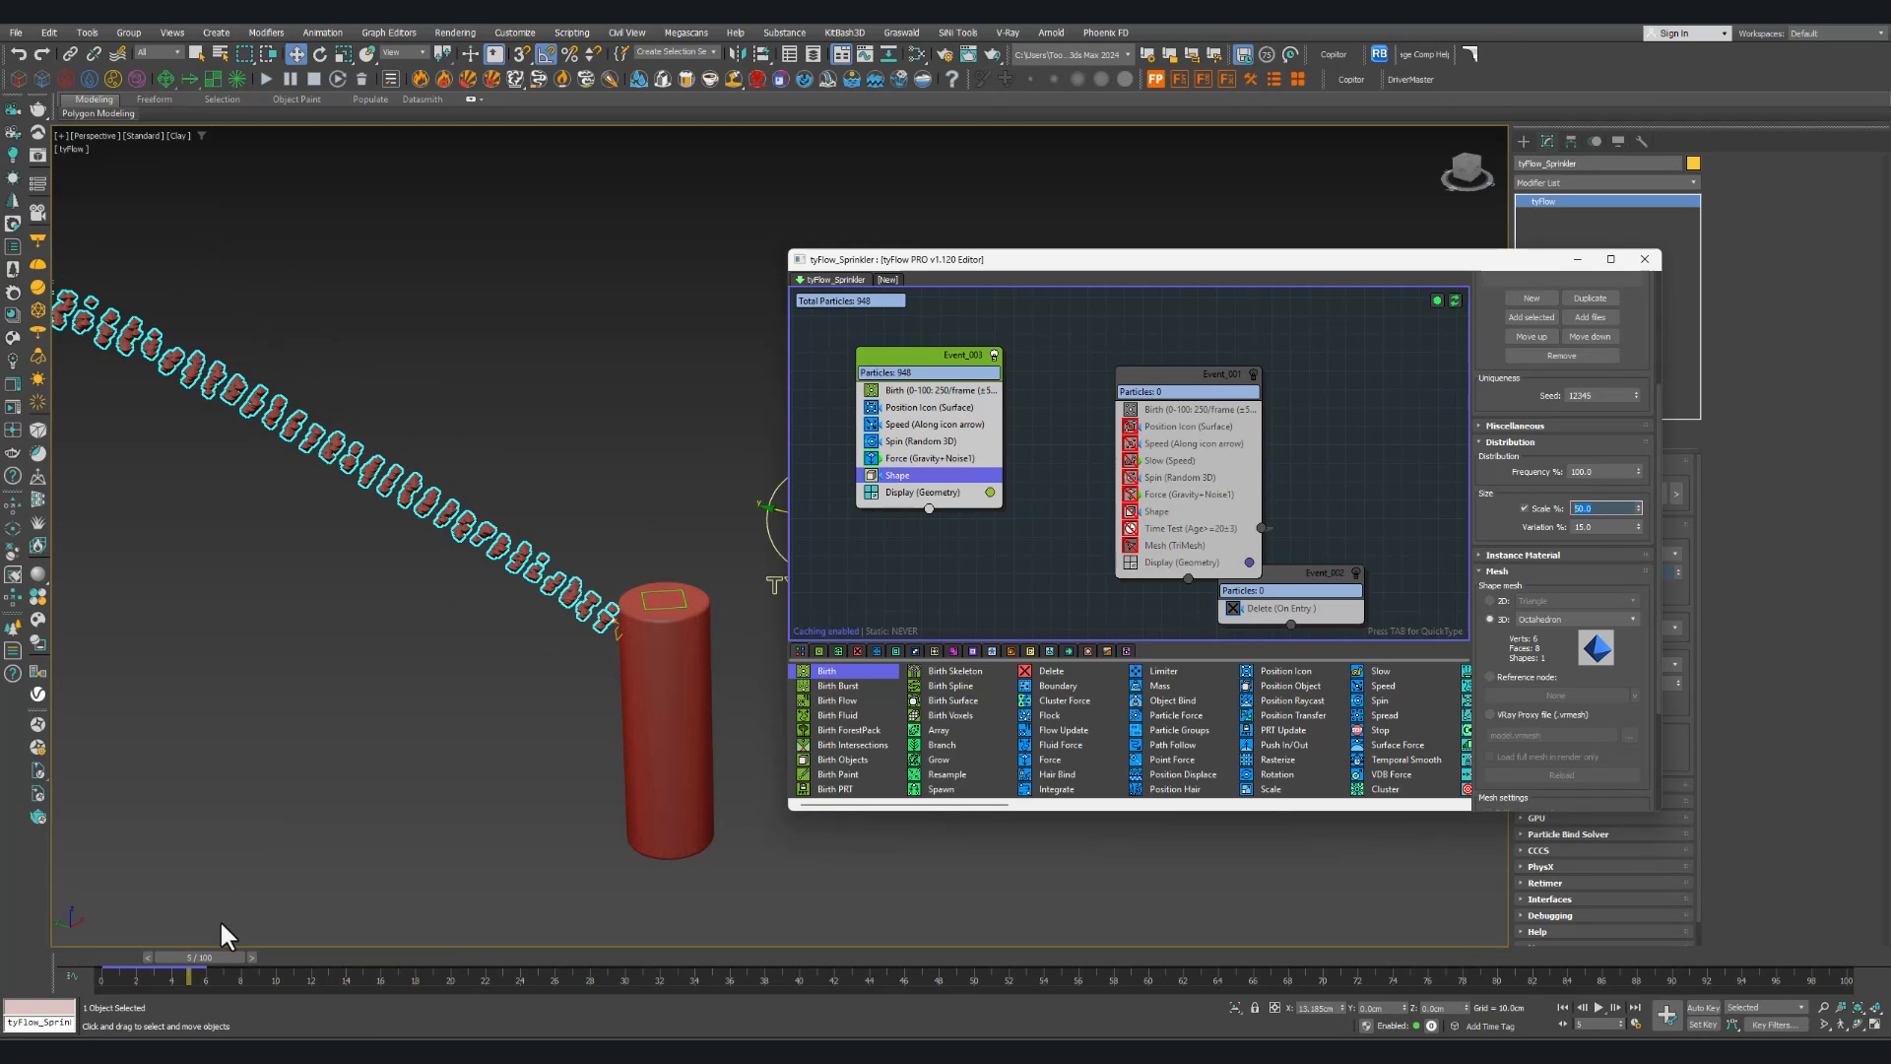
drag(215, 955, 382, 944)
scroll(936, 461, down, 2)
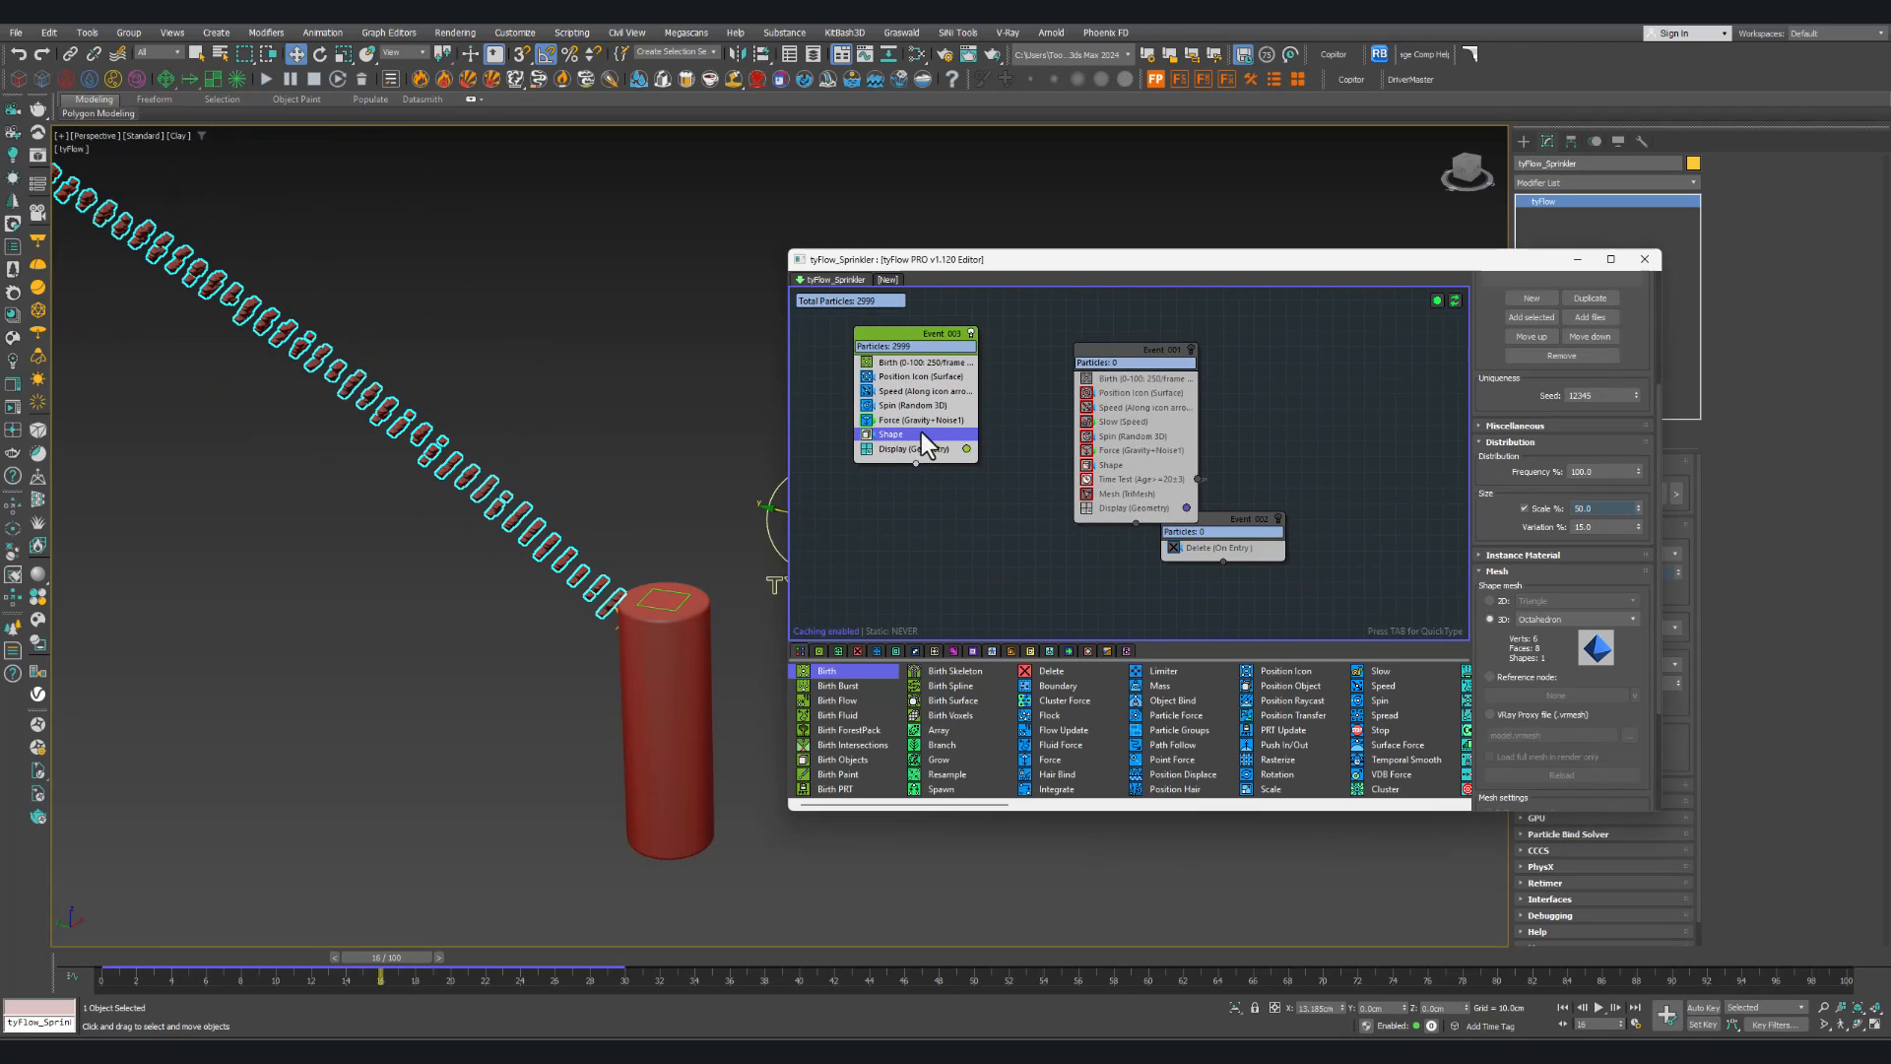
middle_drag(922, 435, 956, 419)
scroll(502, 560, down, 10)
middle_drag(489, 576, 524, 553)
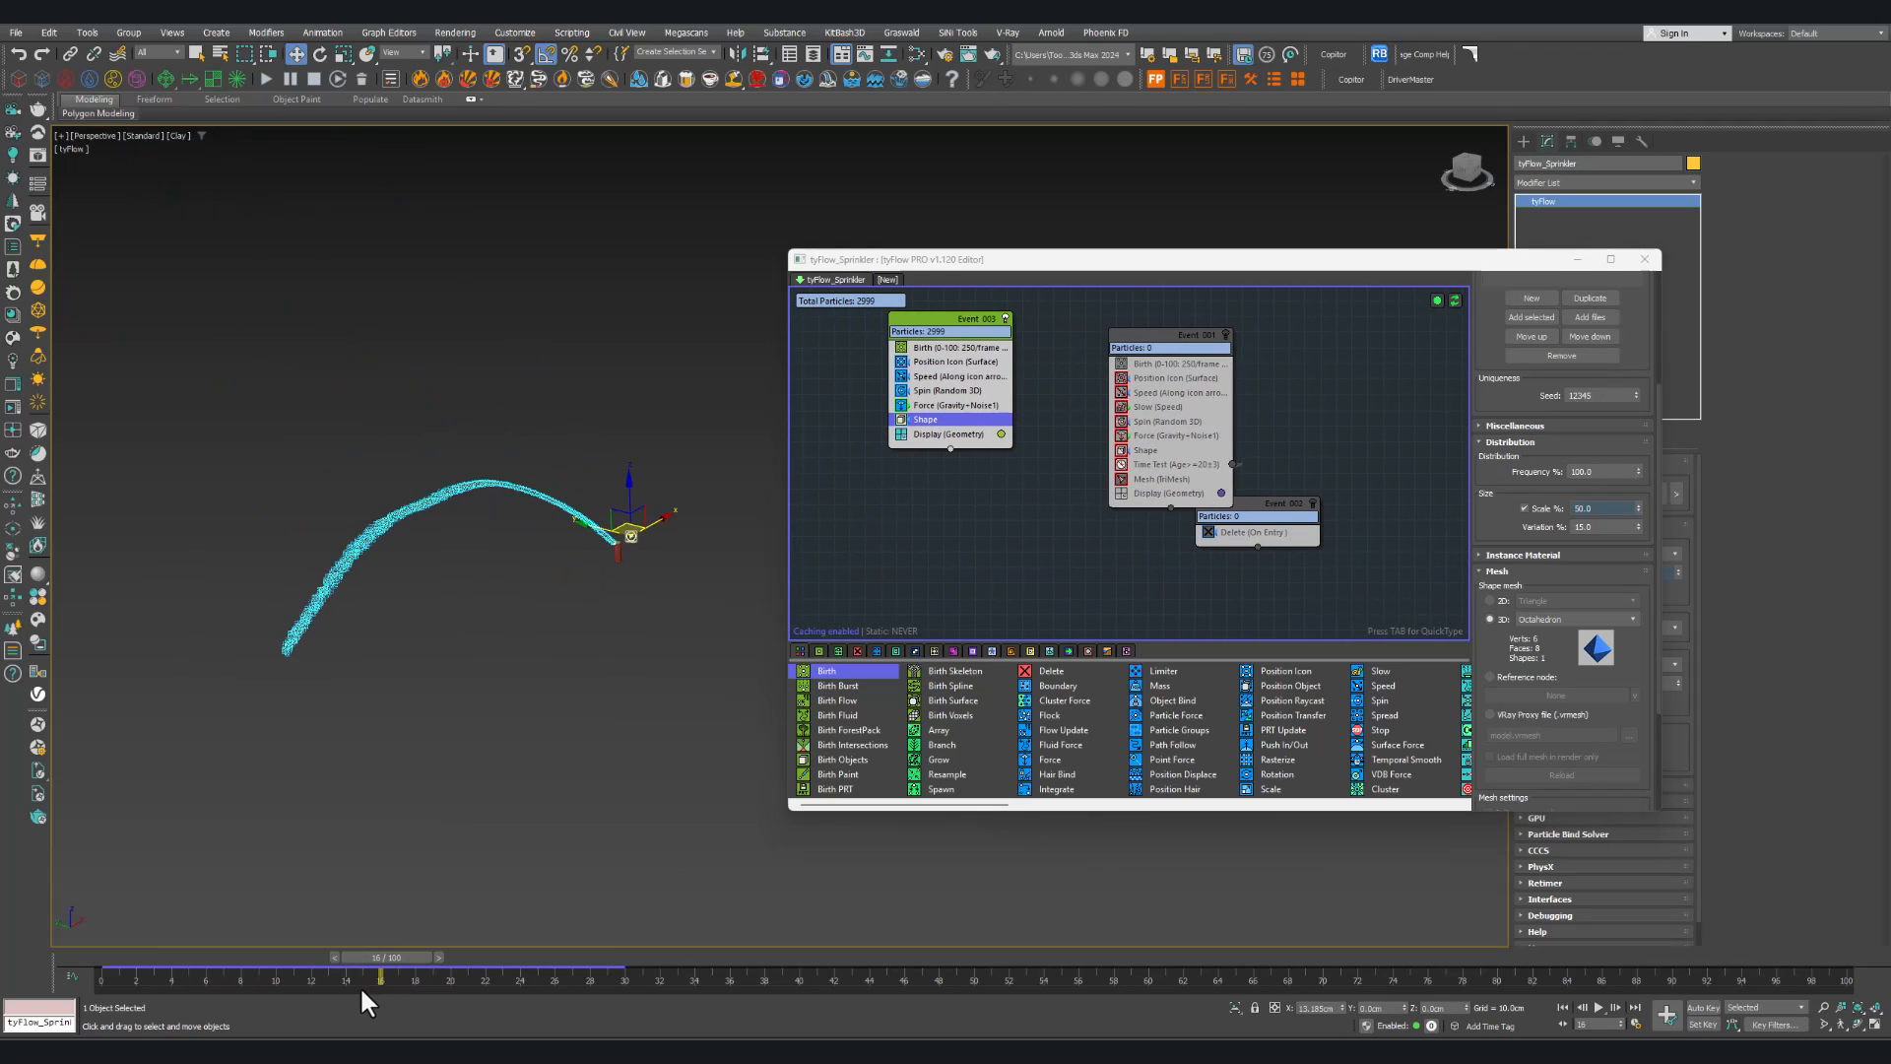
Step: Switch to the web browser to examine the sprinkler reference images and return to the 3ds Max scene
drag(394, 956, 599, 944)
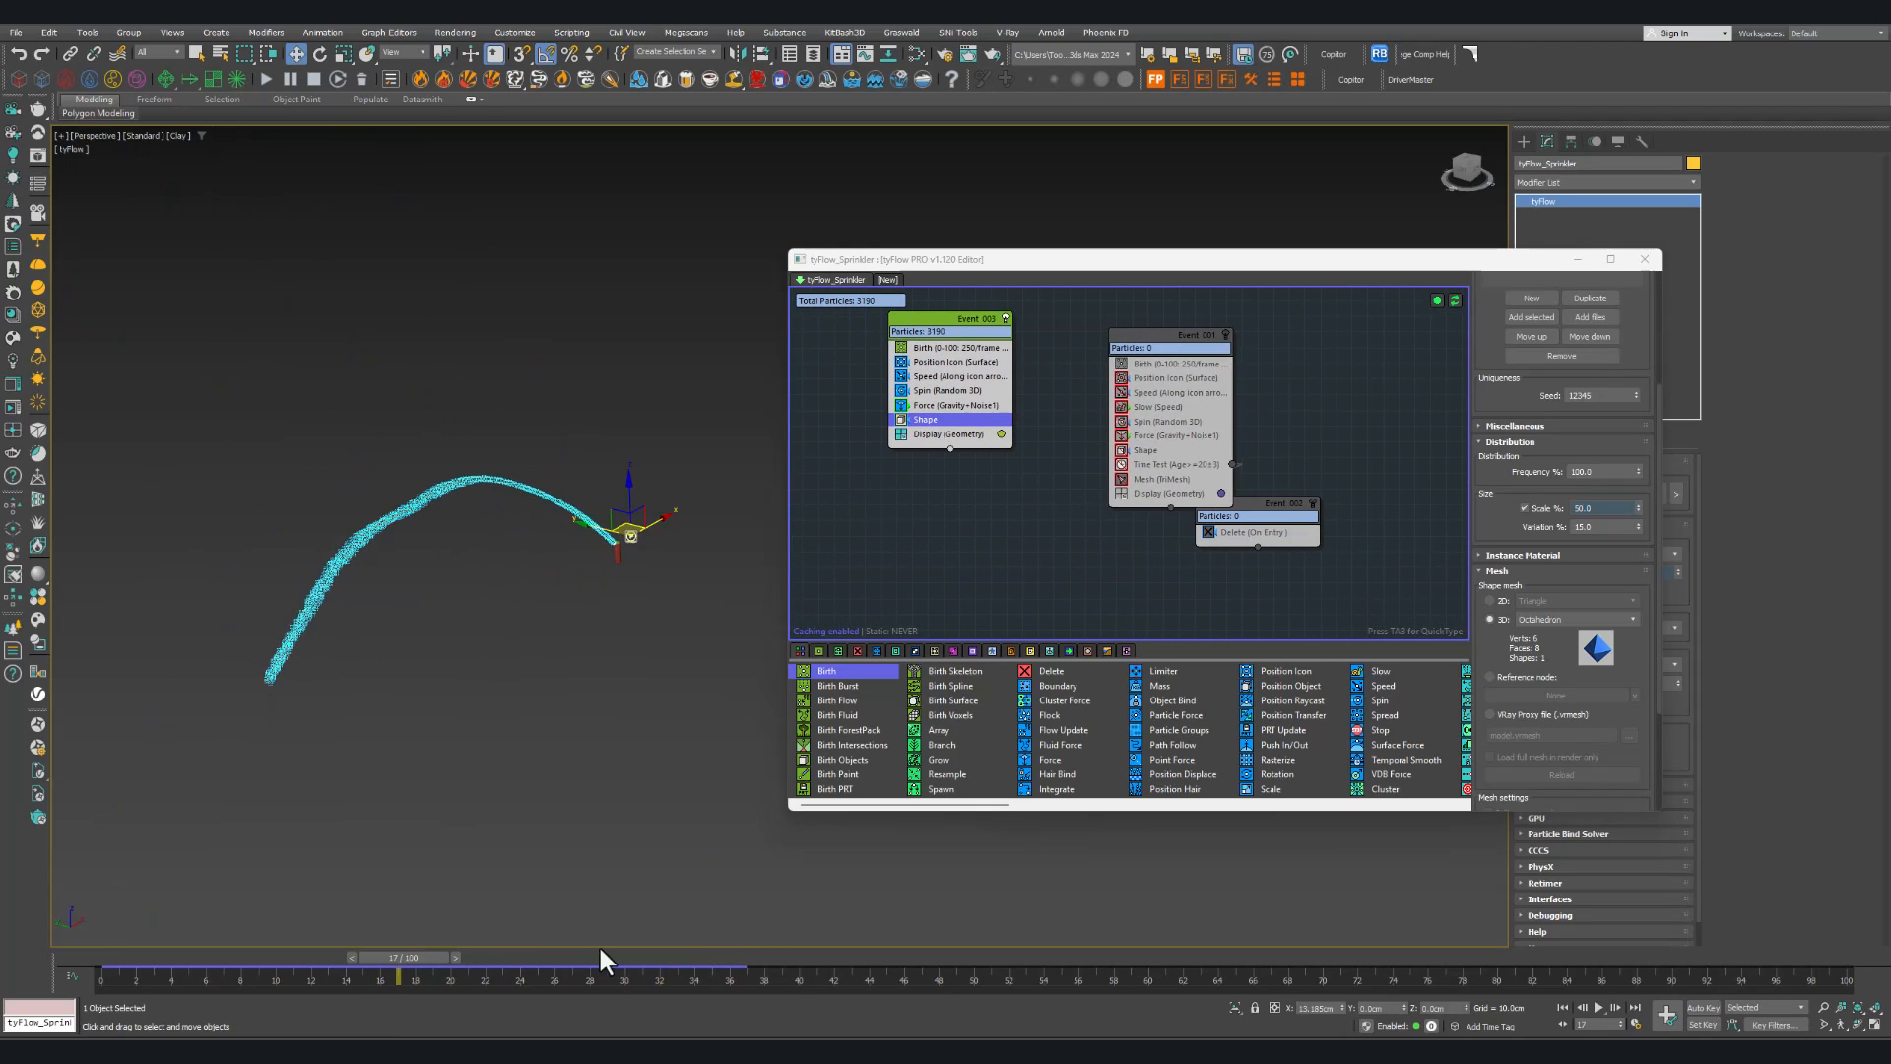
click(1291, 1048)
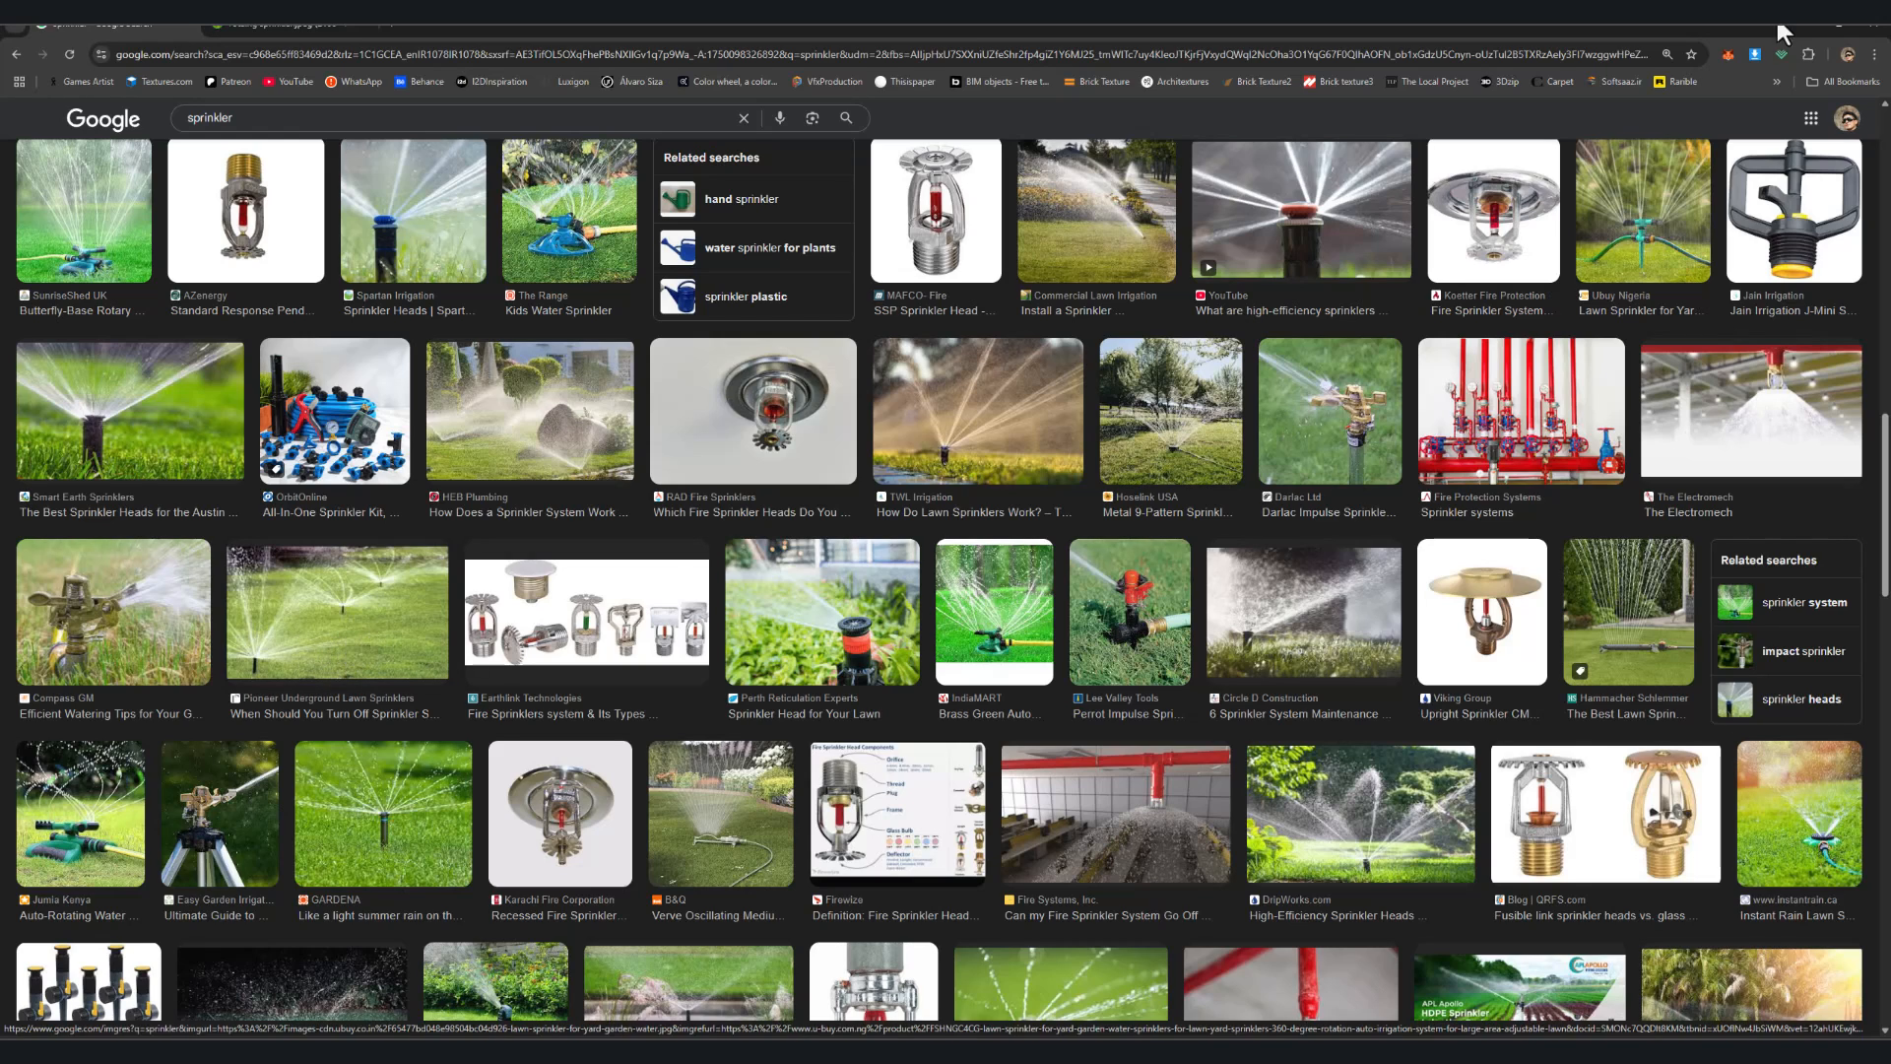
click(1811, 27)
scroll(549, 696, up, 3)
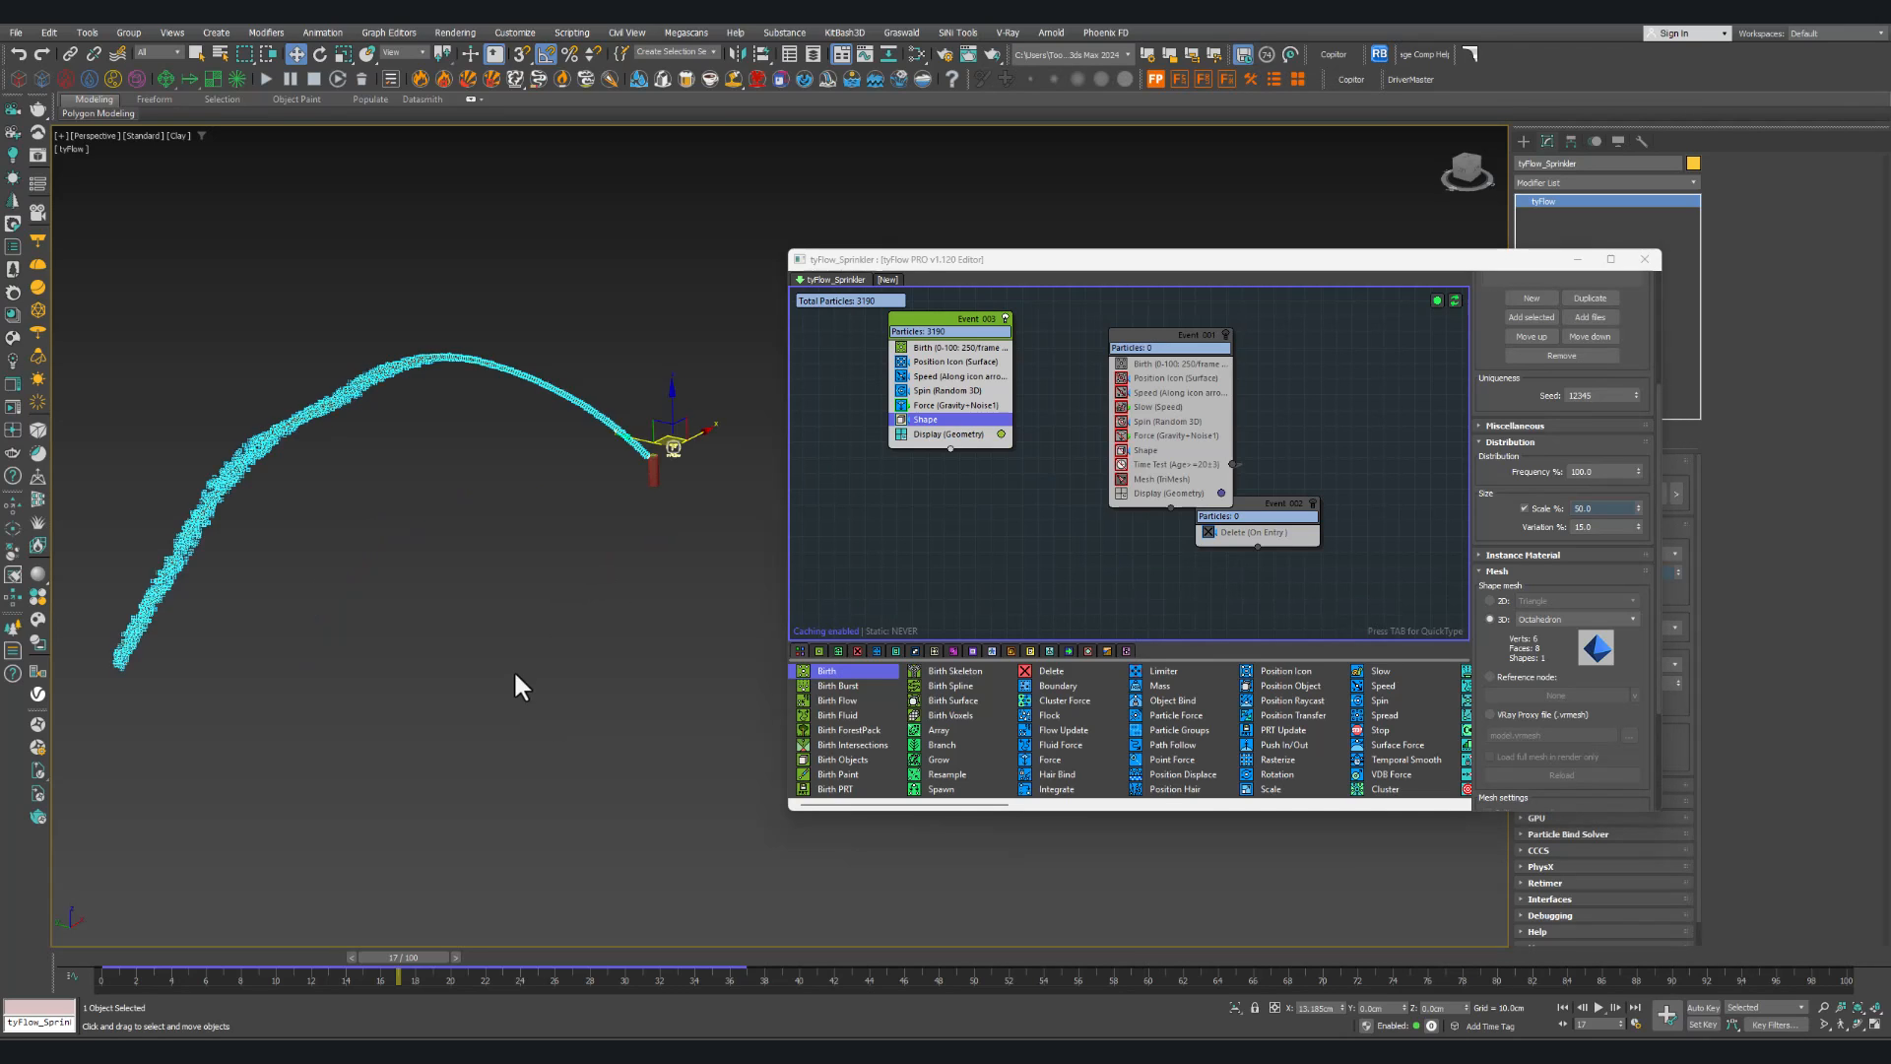
right_click(464, 599)
click(478, 572)
scroll(489, 532, down, 3)
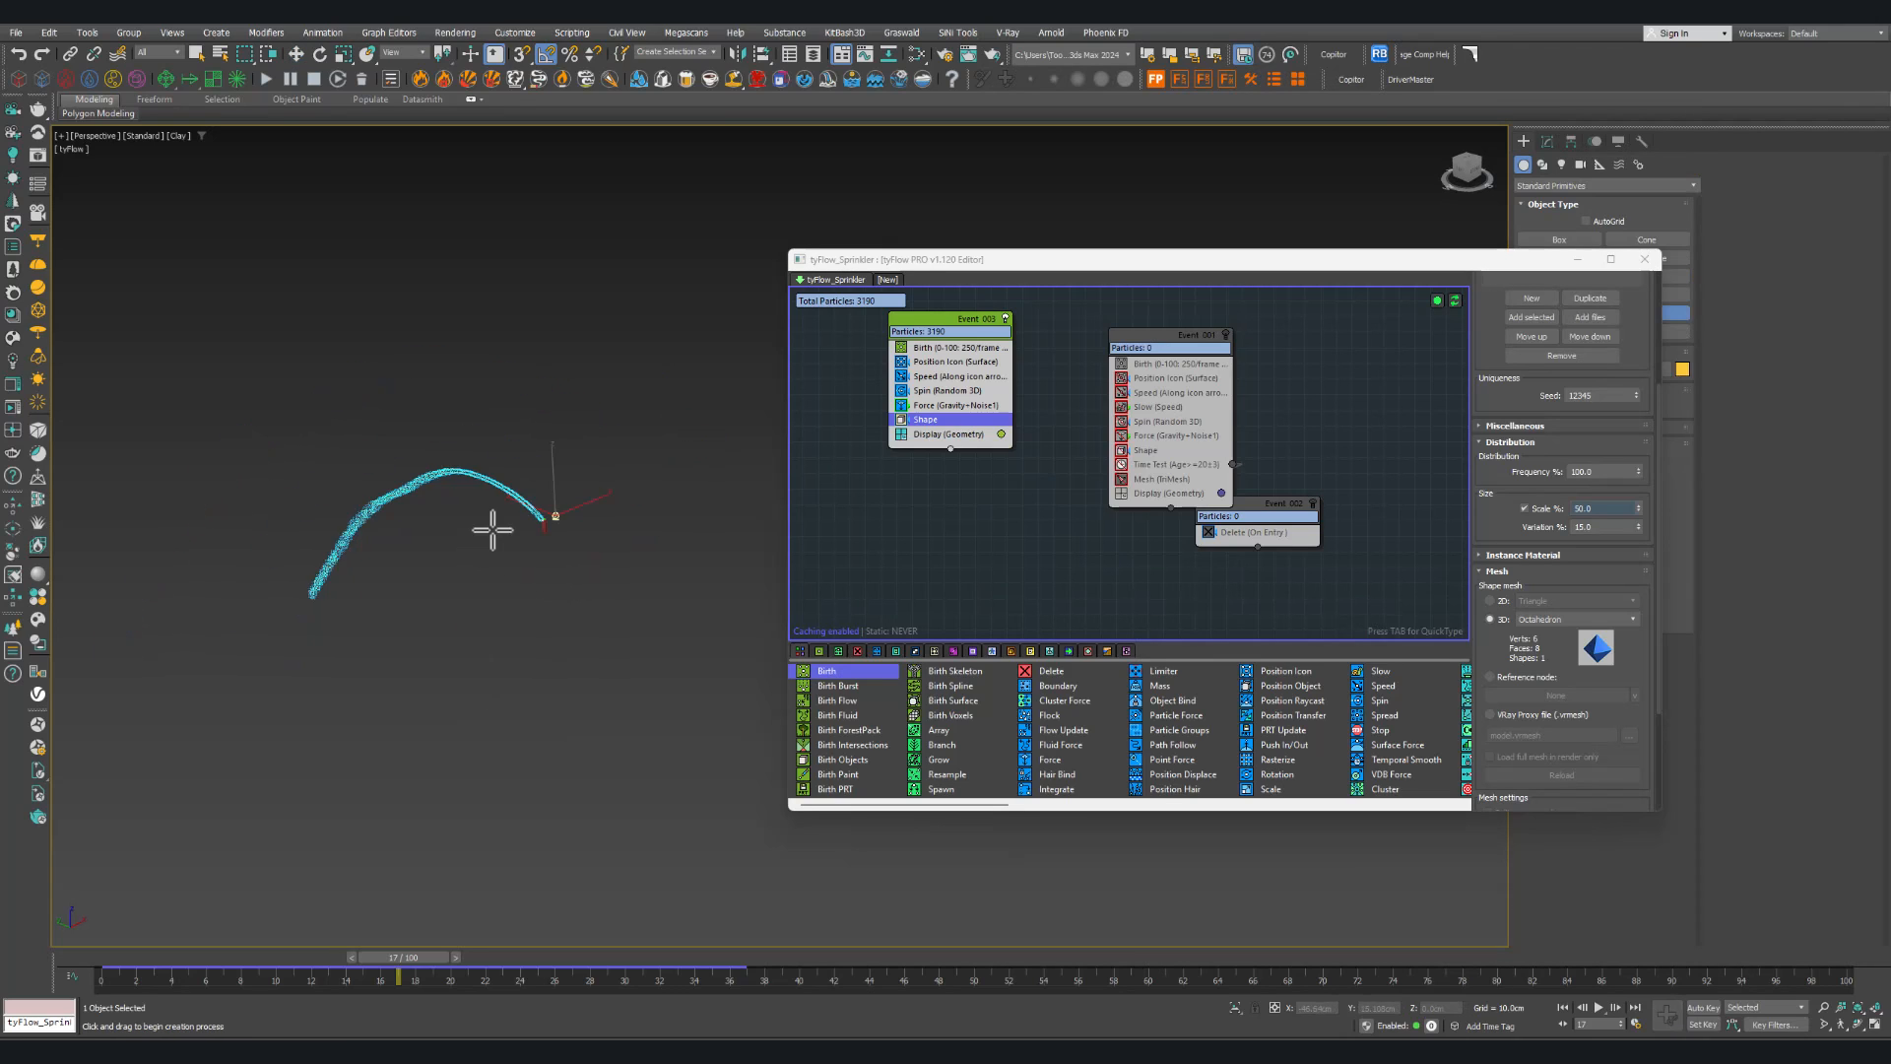
drag(493, 514, 76, 536)
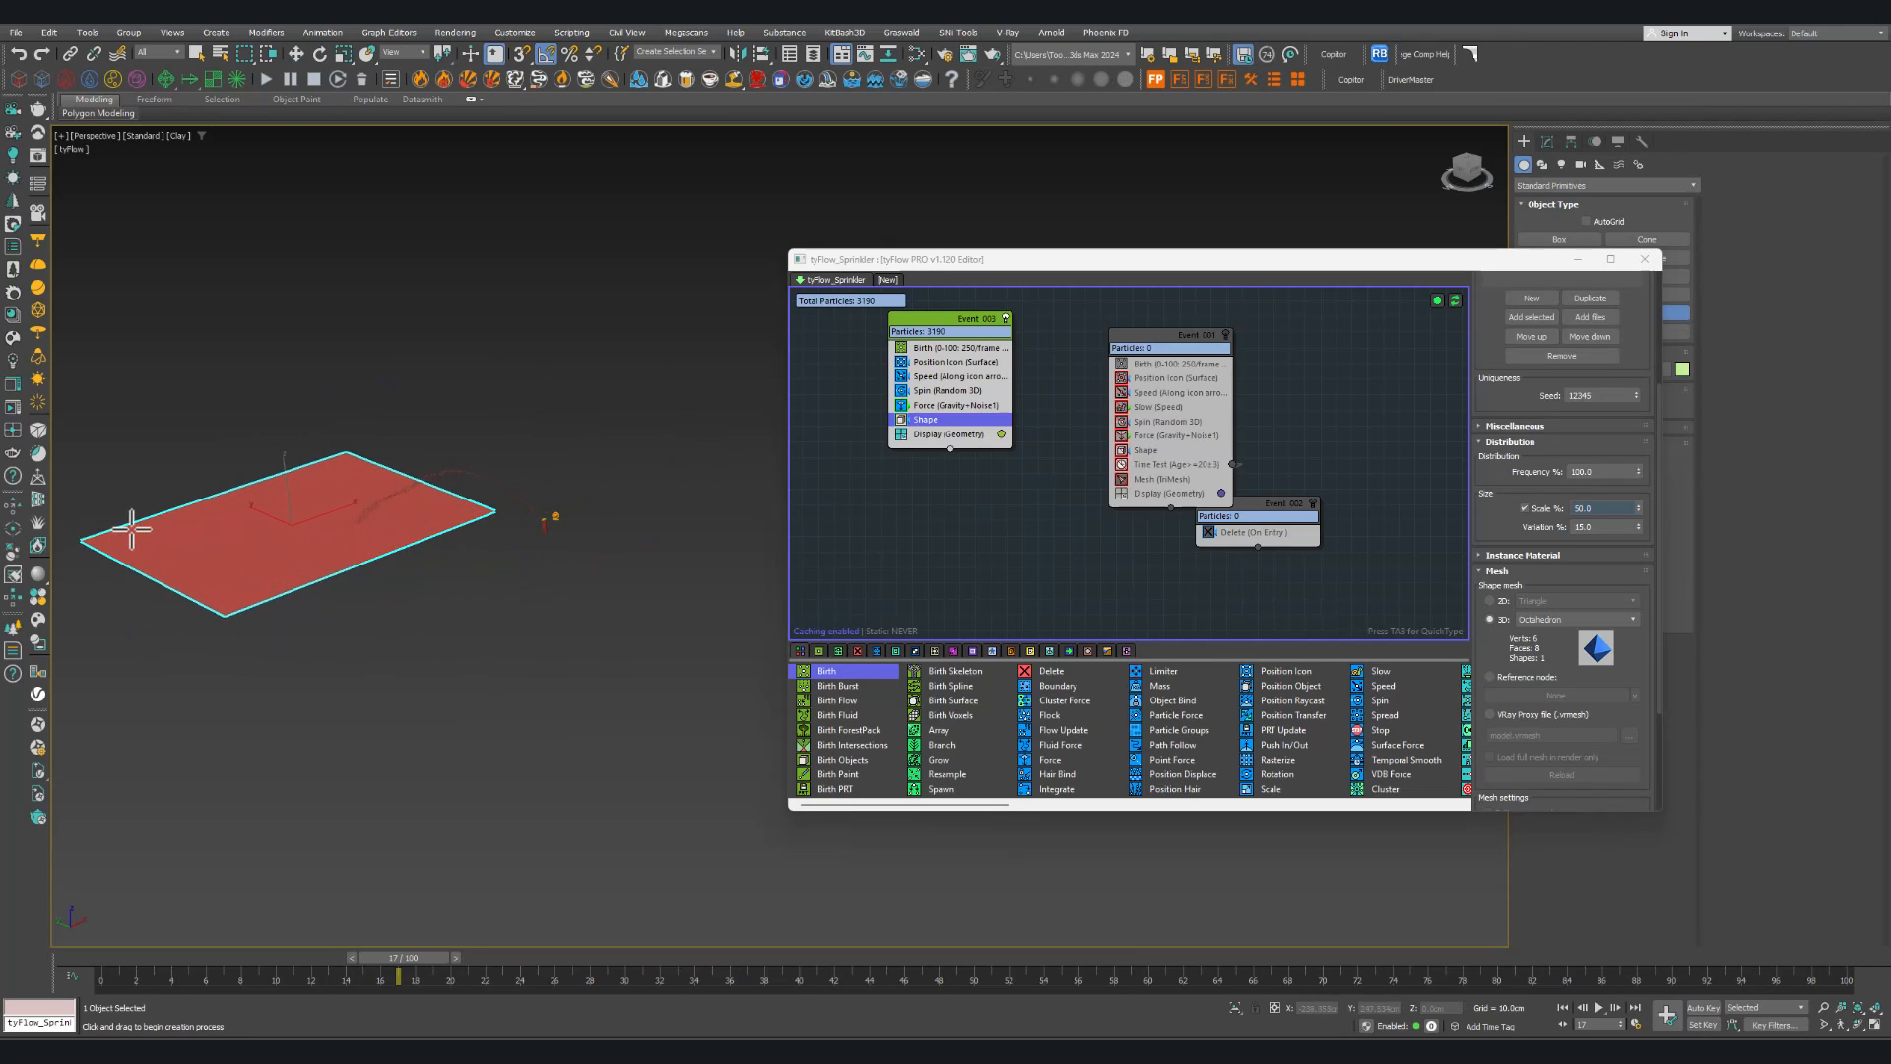
key(w)
scroll(316, 528, up, 5)
middle_drag(369, 537, 422, 557)
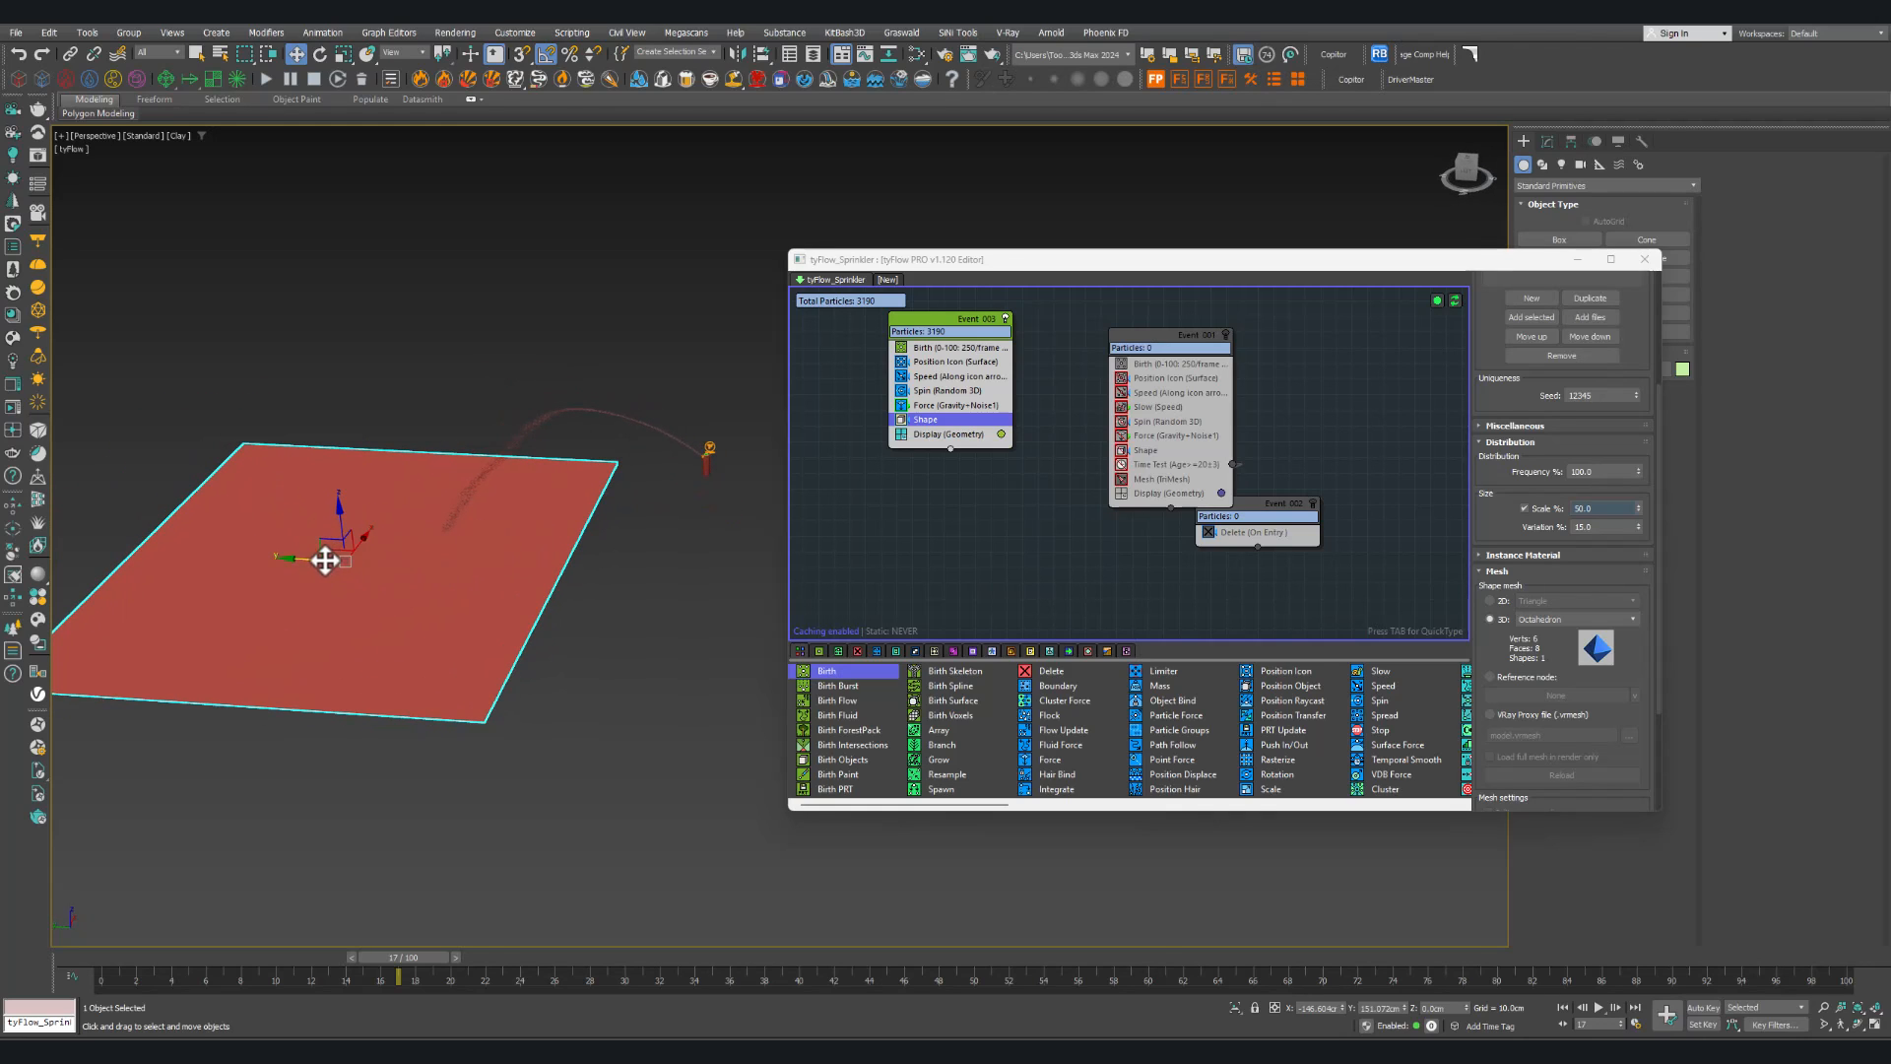
drag(325, 558, 364, 566)
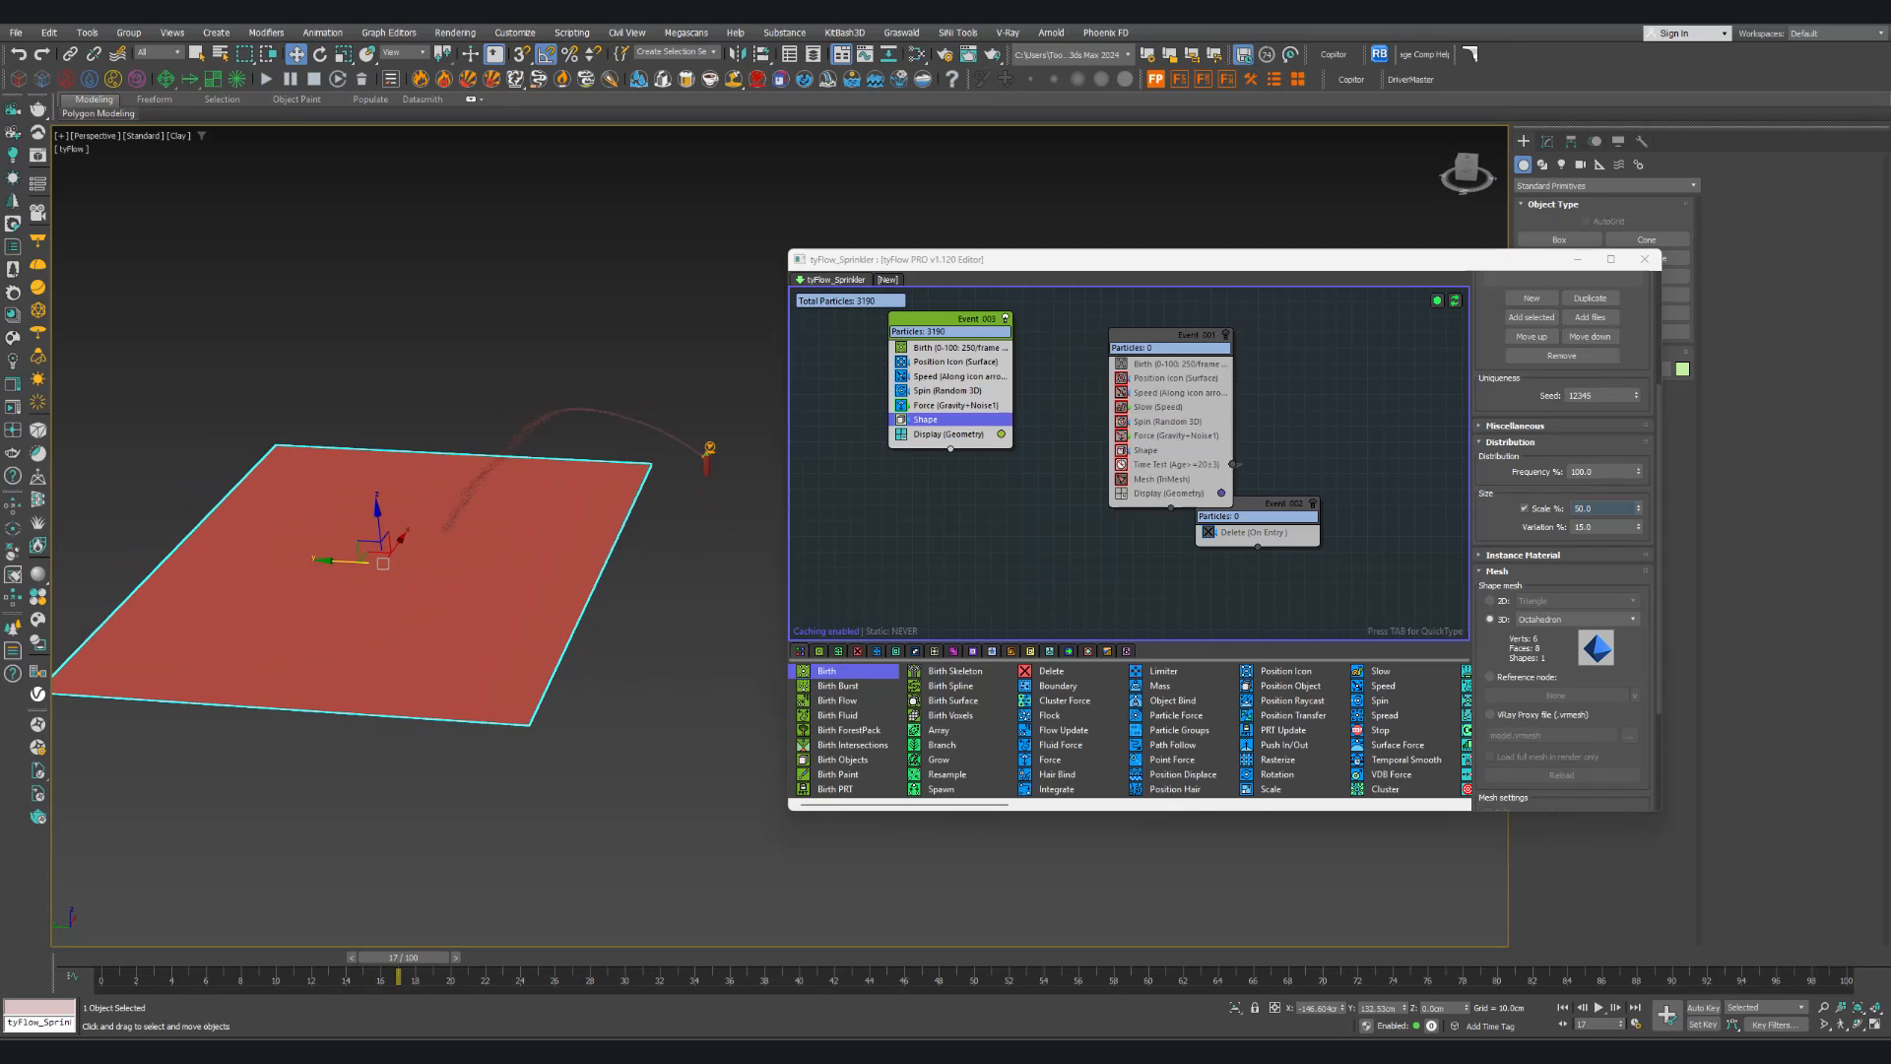
scroll(493, 558, up, 4)
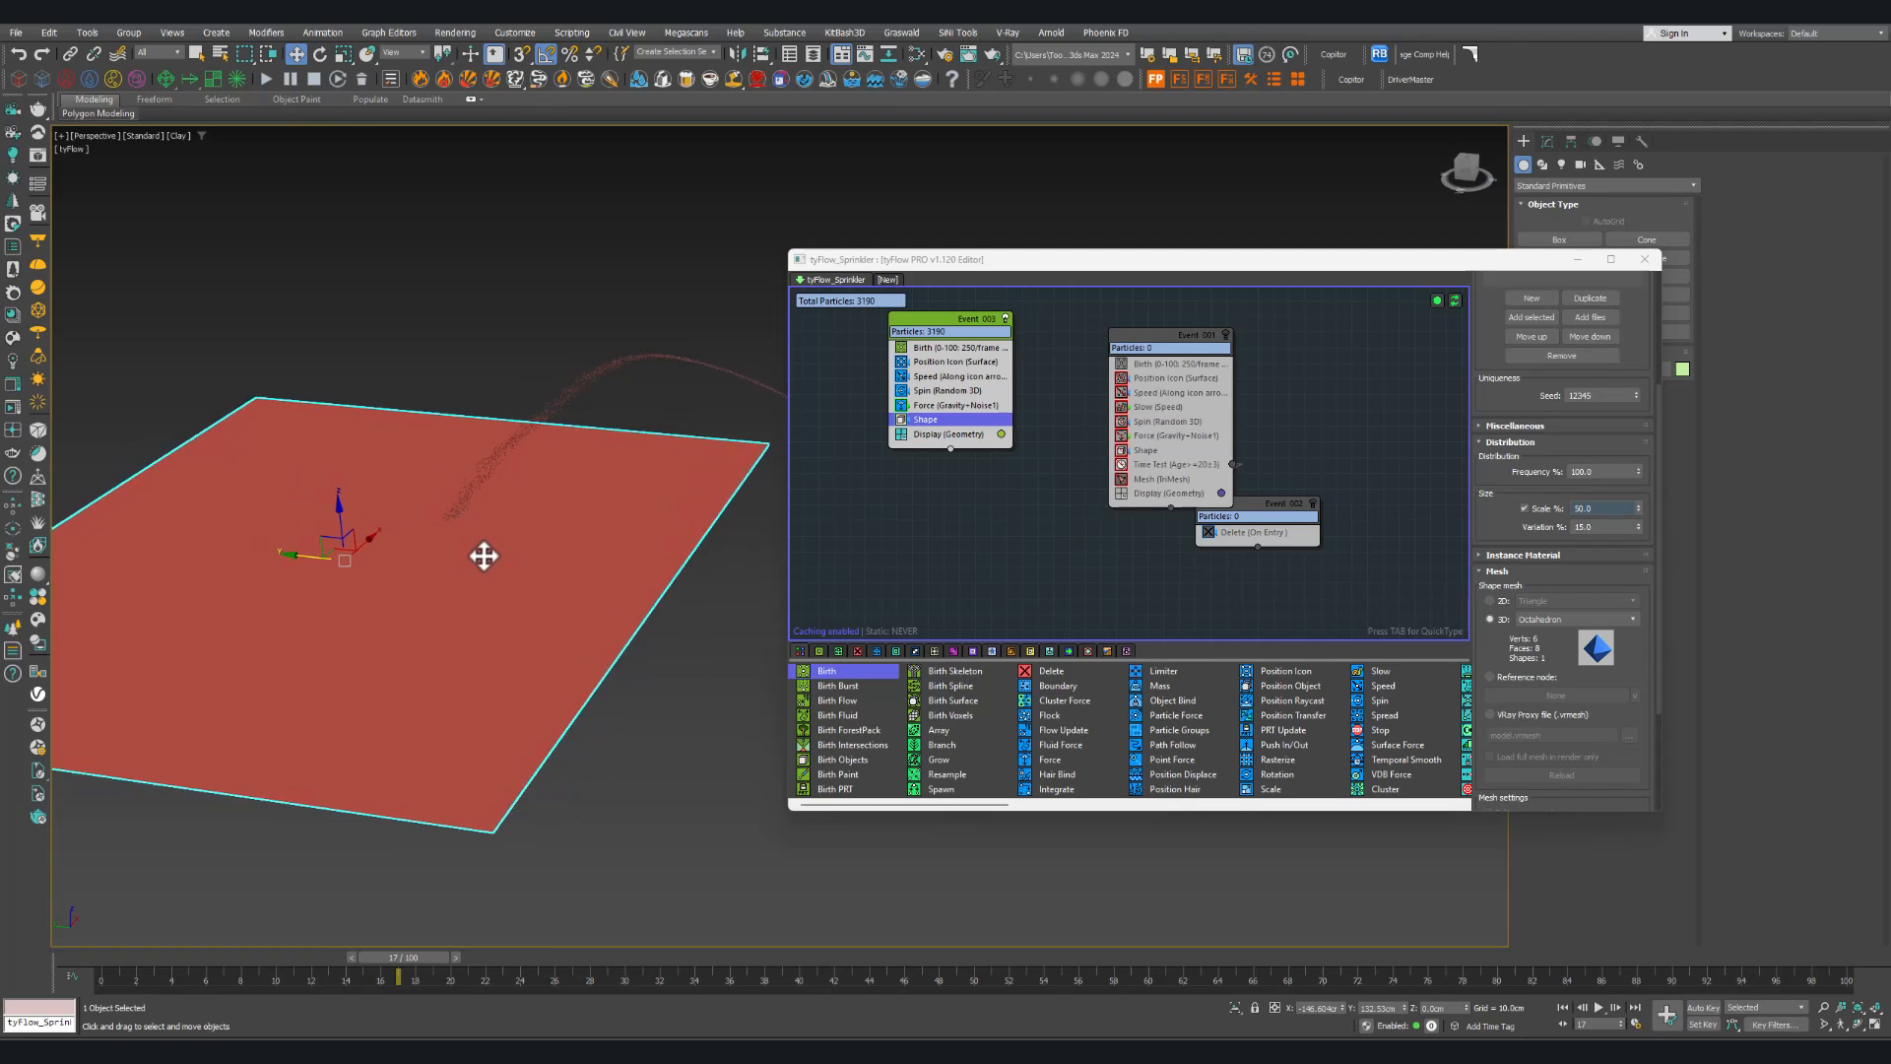
scroll(532, 561, up, 3)
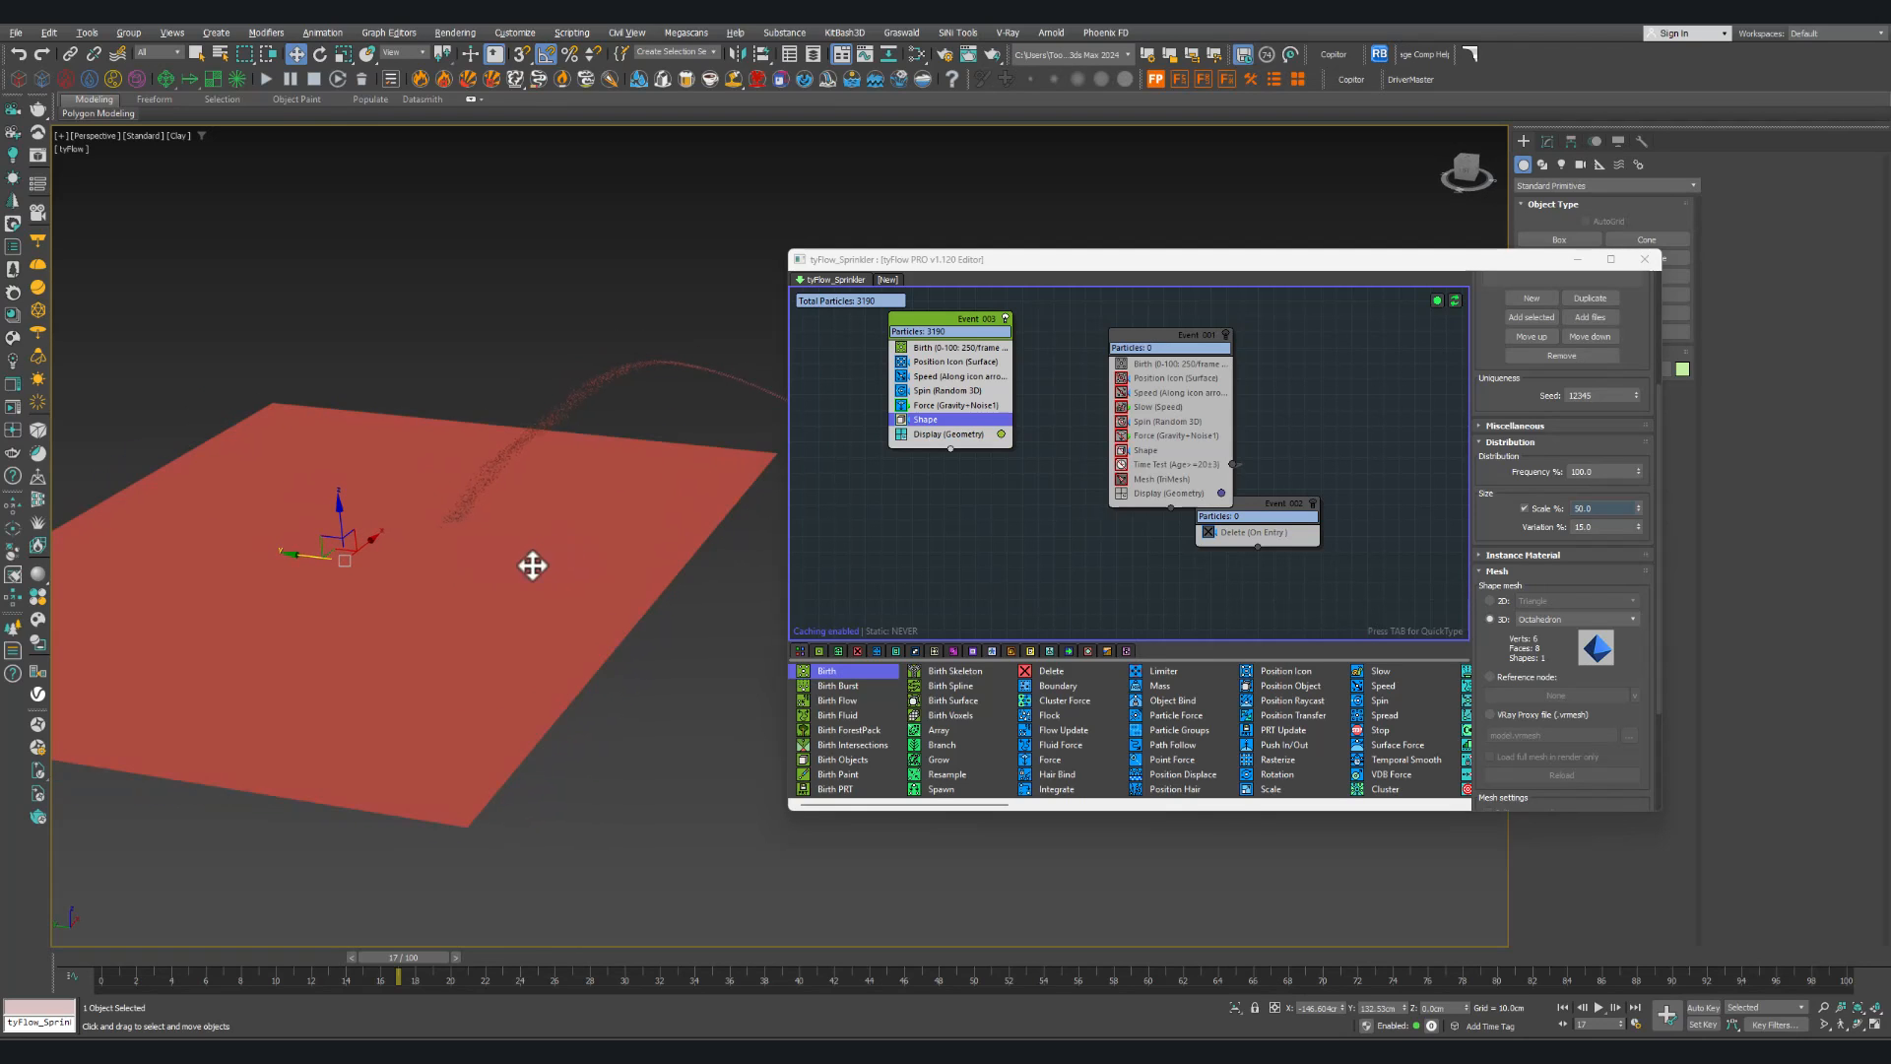
mouse_move(504, 588)
alt+middle_down()
mouse_move(482, 595)
mouse_move(561, 574)
mouse_move(534, 577)
alt+middle_up()
key(Delete)
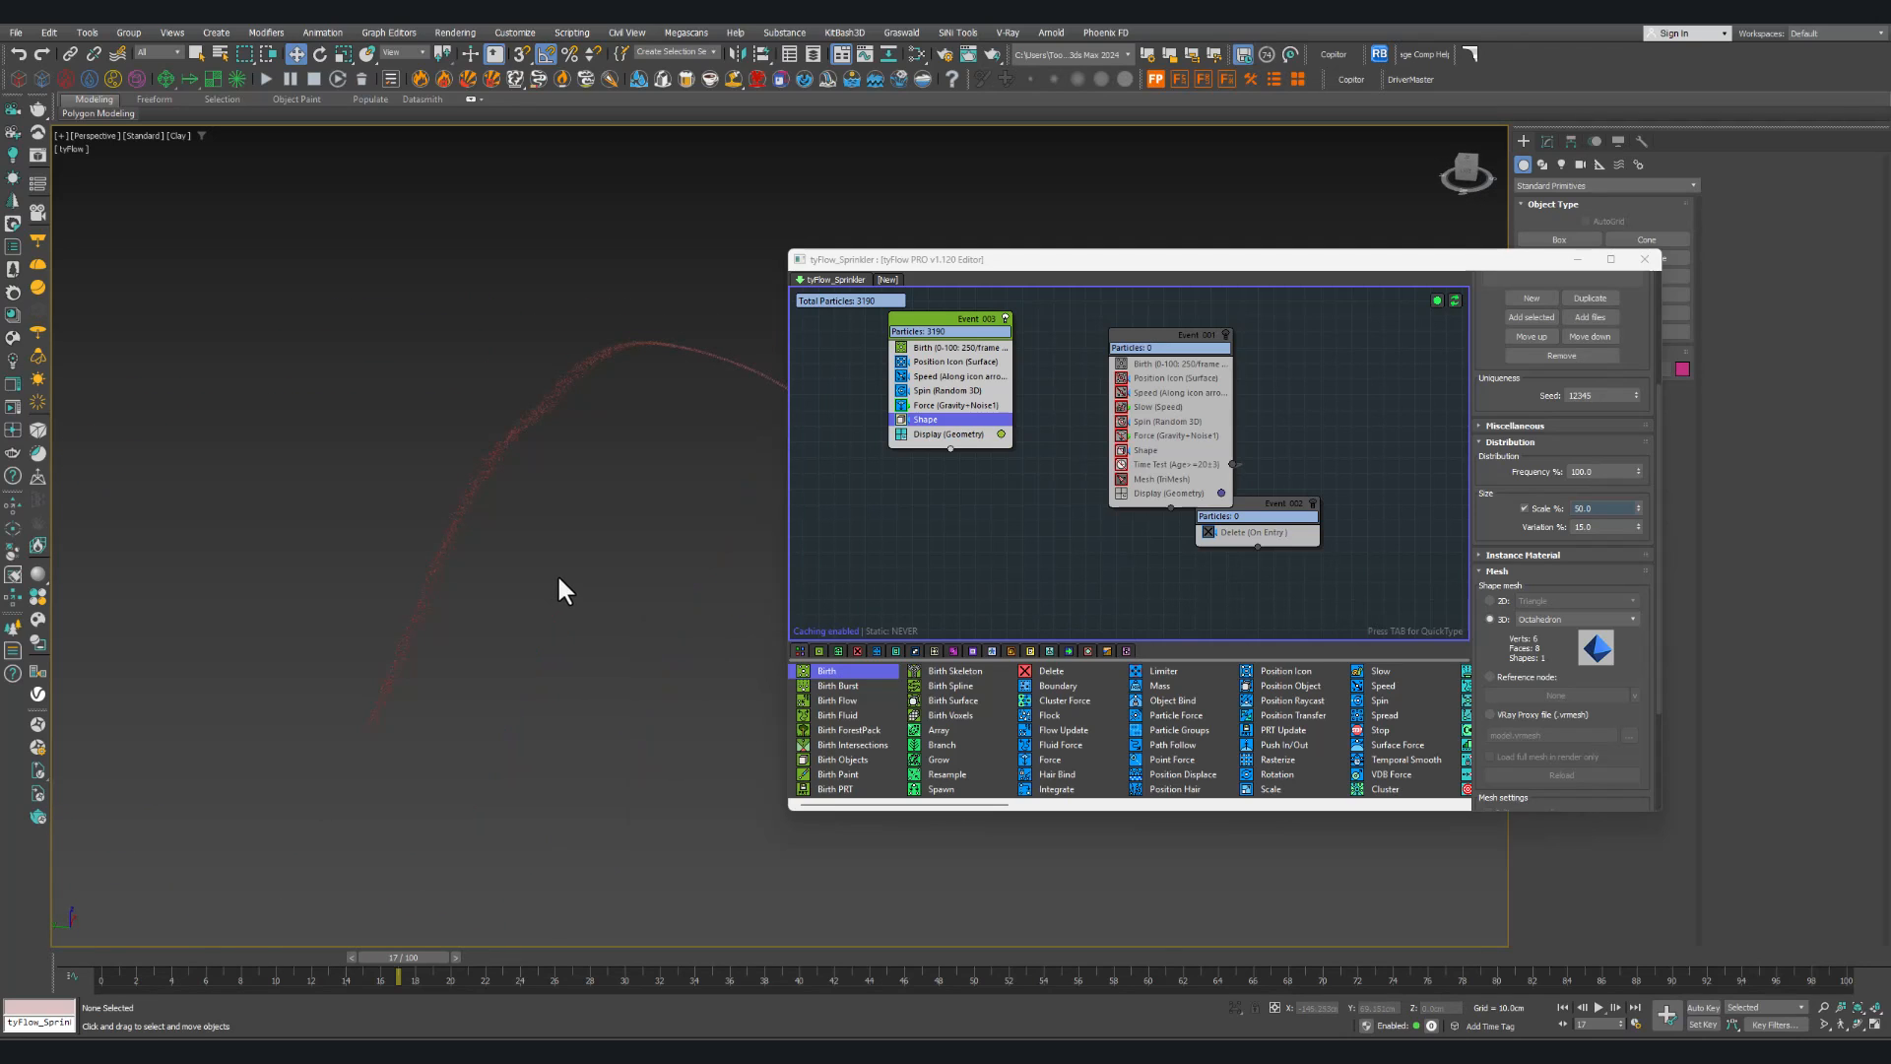
Step: Add a Time Test operator to the birth event's output and place its new connected event below
click(950, 447)
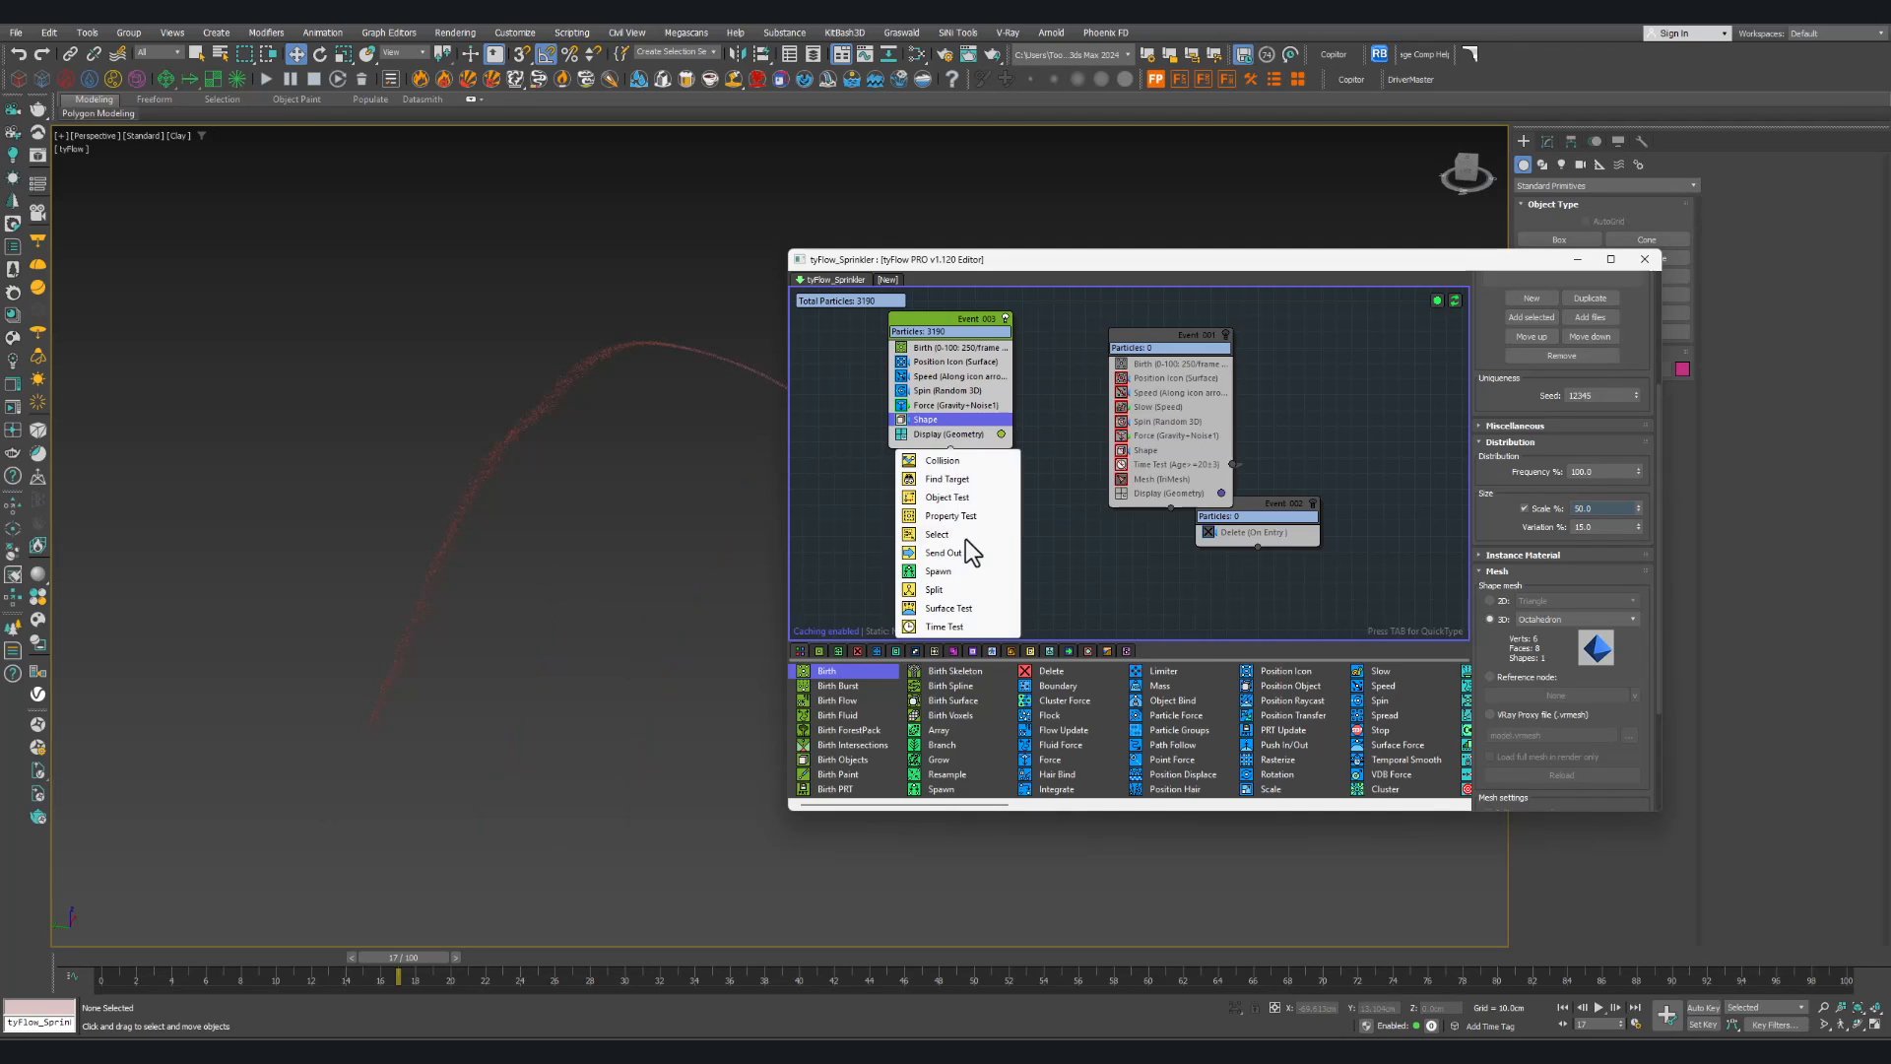
click(948, 627)
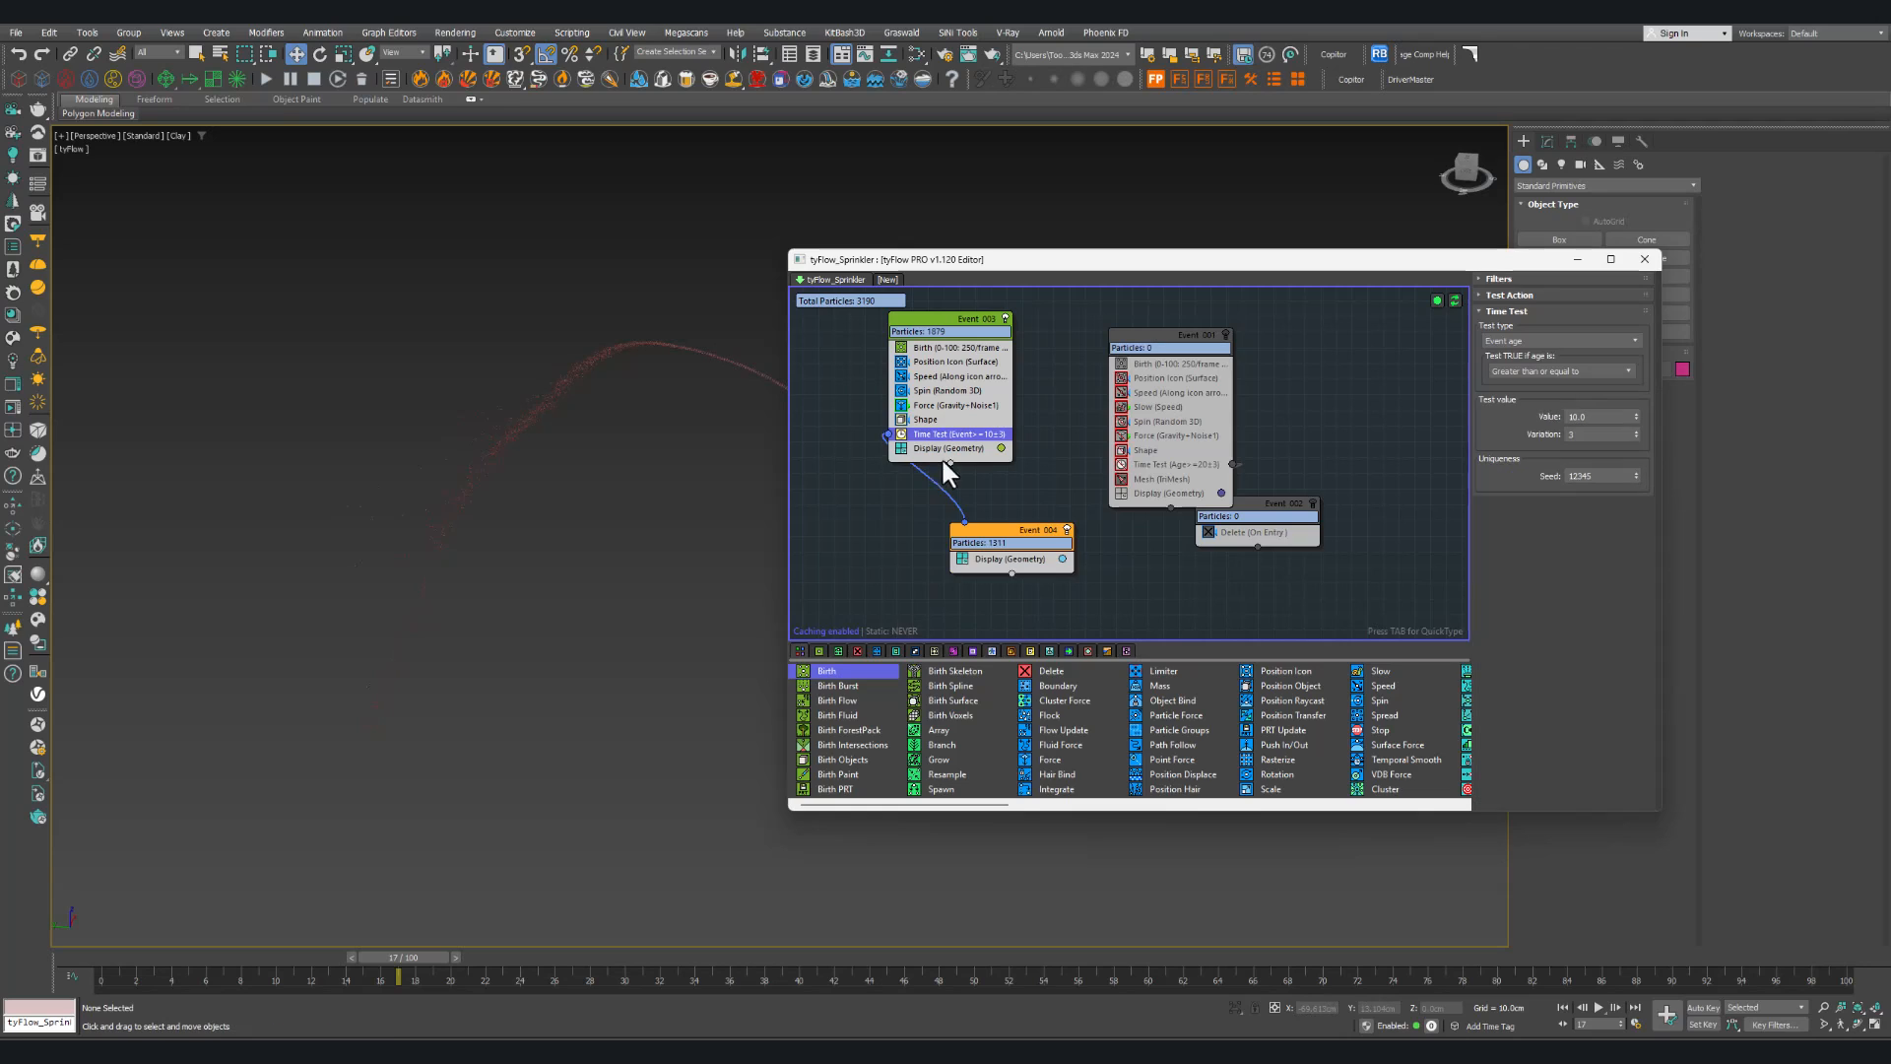
middle_drag(935, 498, 843, 484)
drag(888, 513, 842, 517)
middle_drag(842, 517, 964, 525)
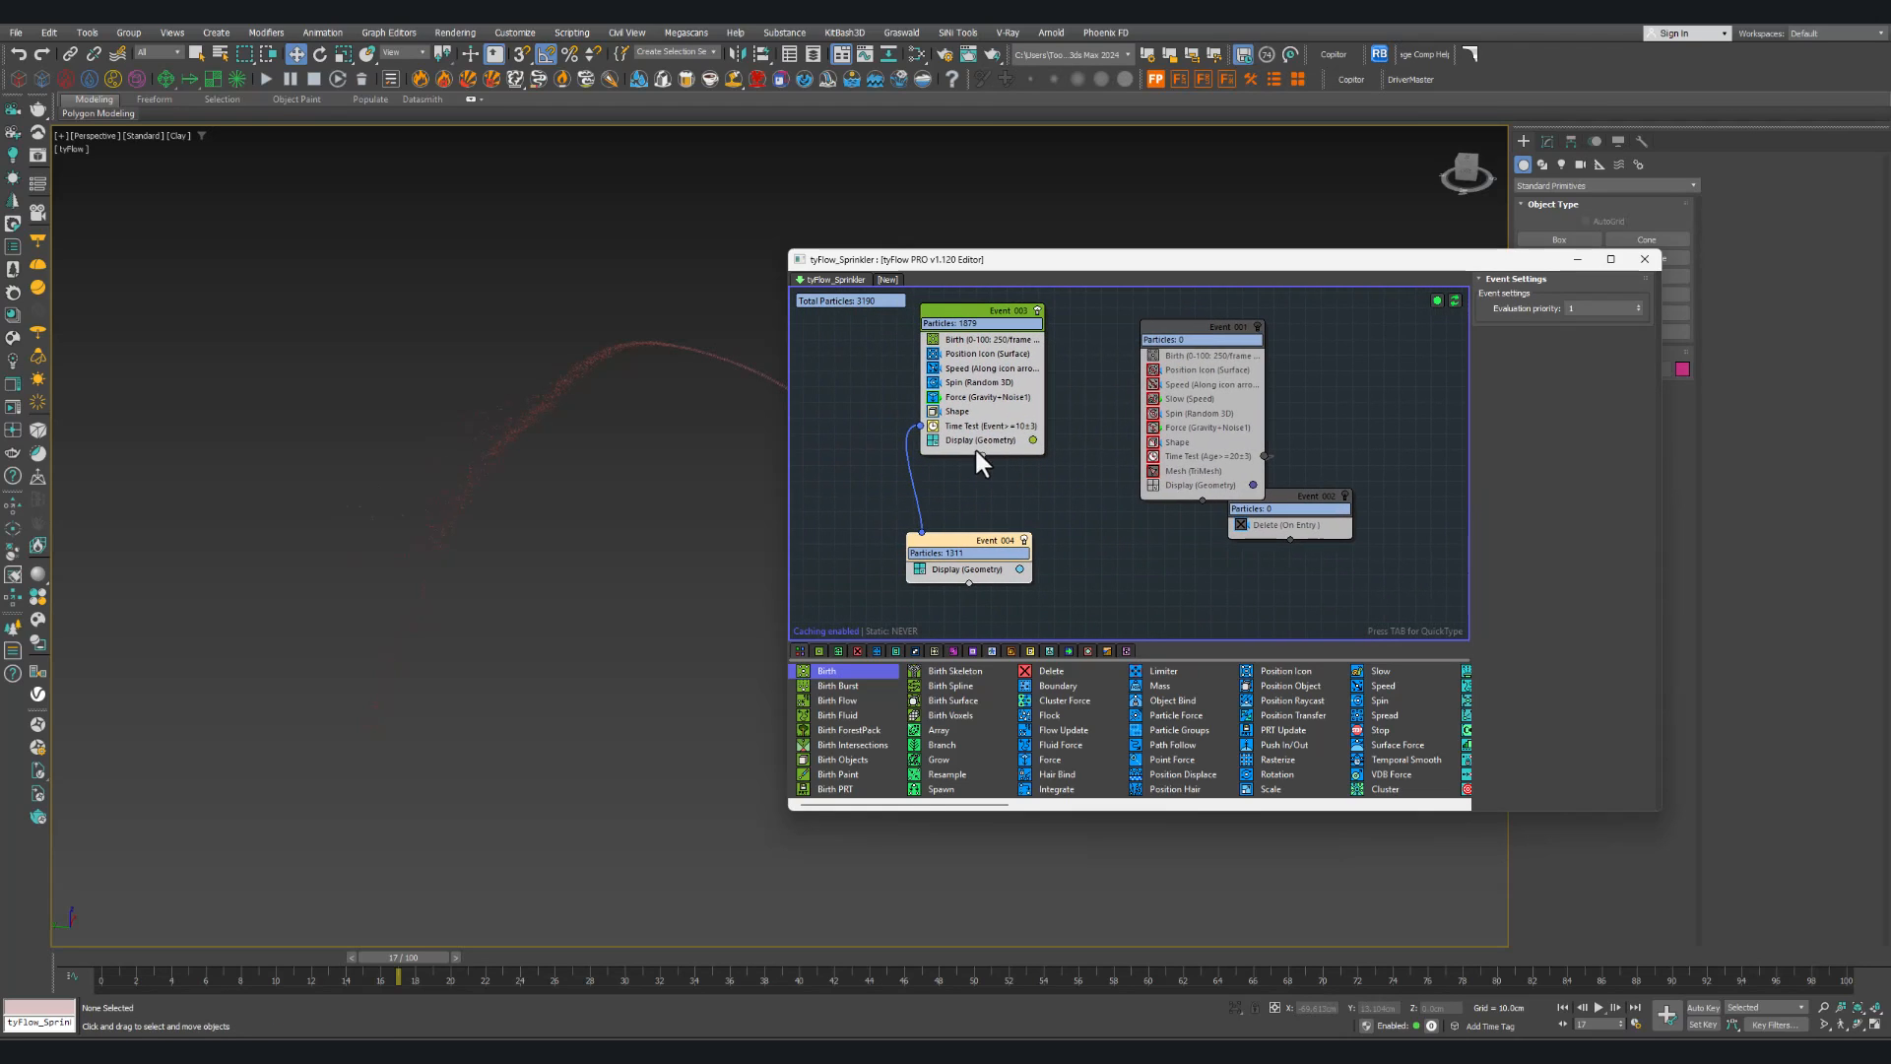
Step: Switch the Time Test operator's output side and move the connected event over to that side
click(969, 429)
right_click(967, 428)
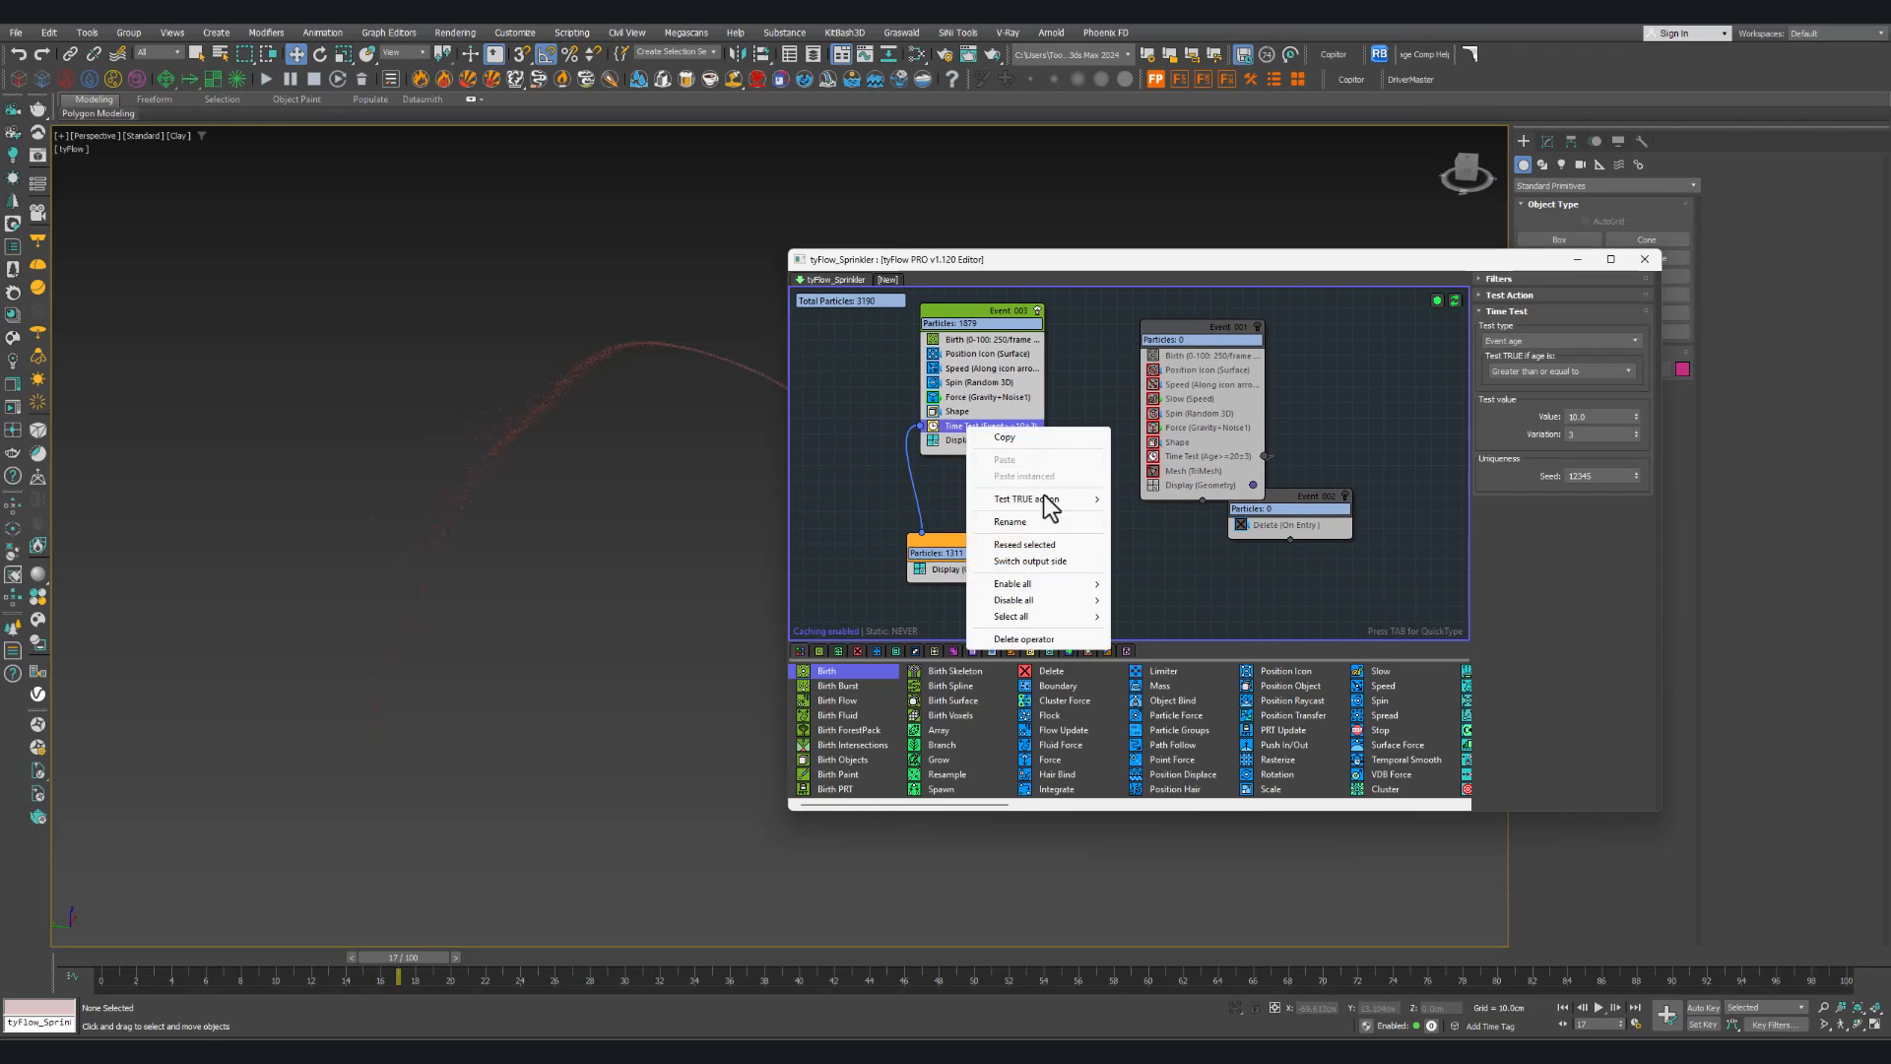
click(1024, 573)
drag(989, 554, 1090, 557)
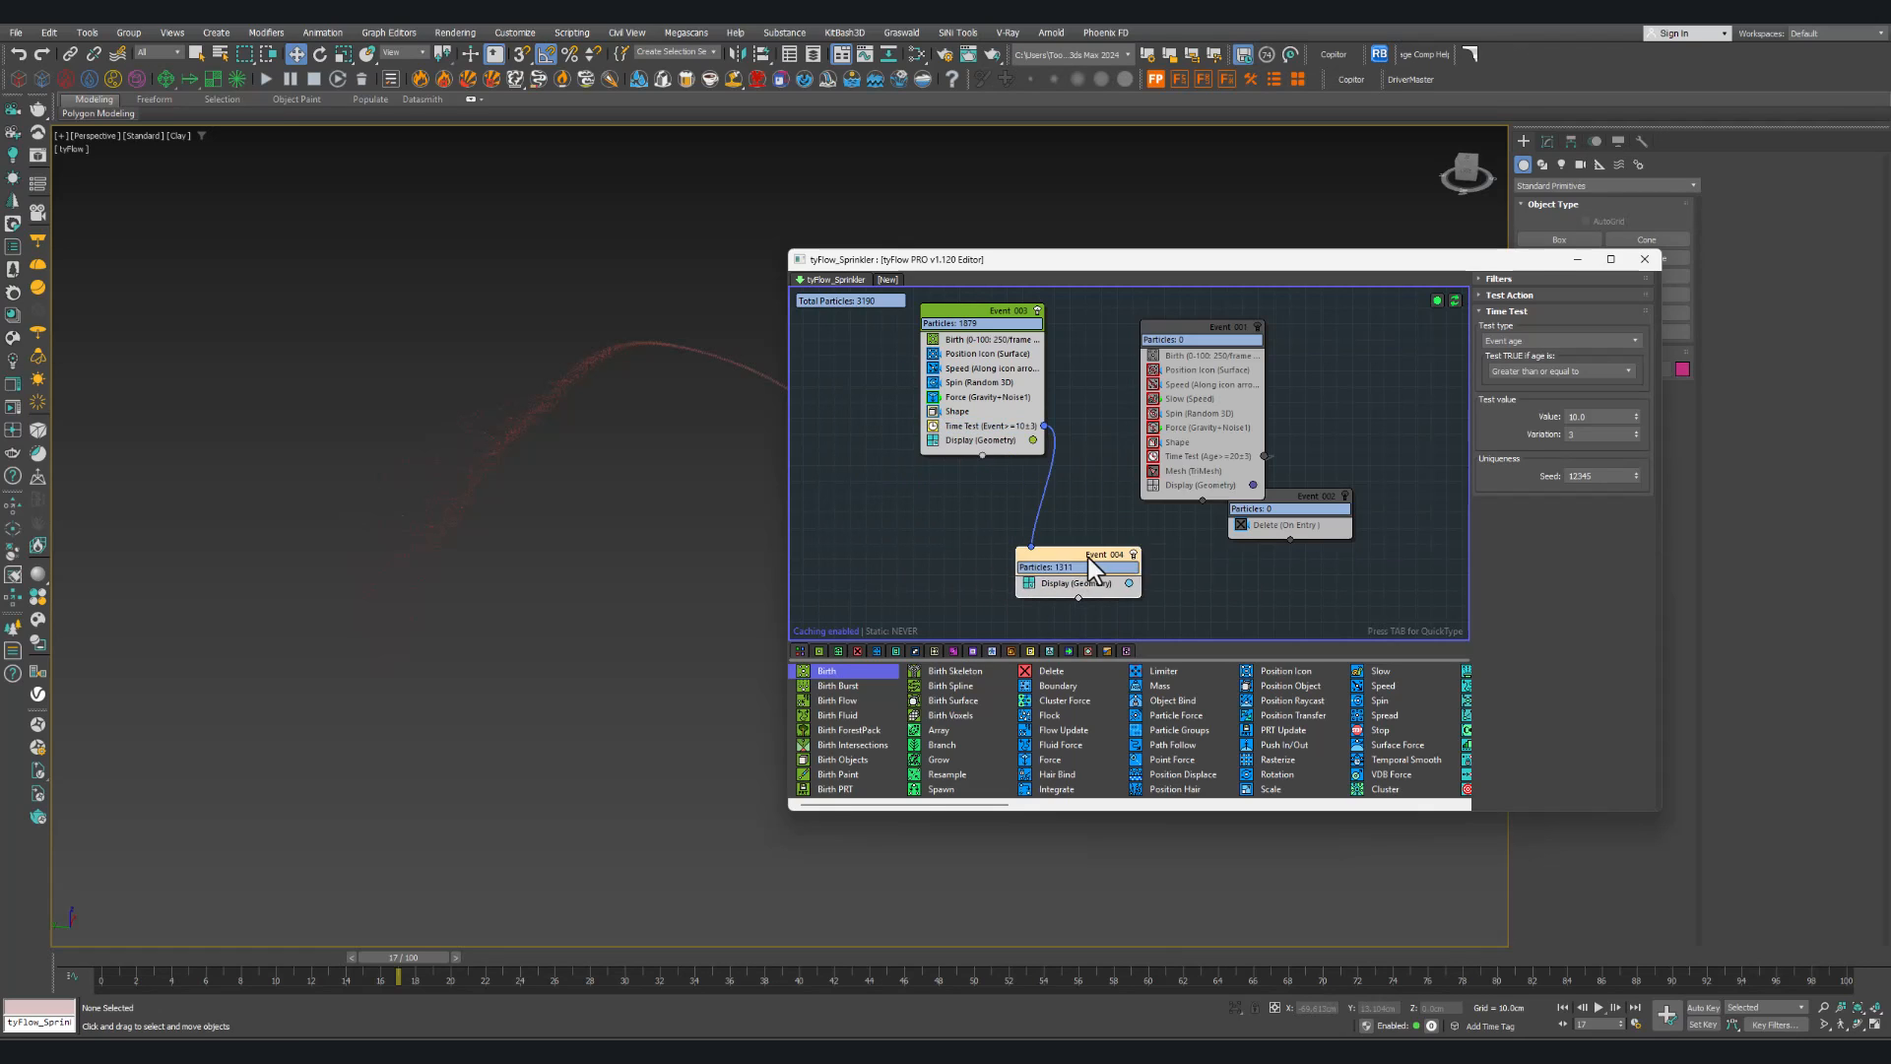
Step: Add a Delete operator to the new event connected to the Time Test
middle_drag(1072, 540, 1054, 559)
key(Tab)
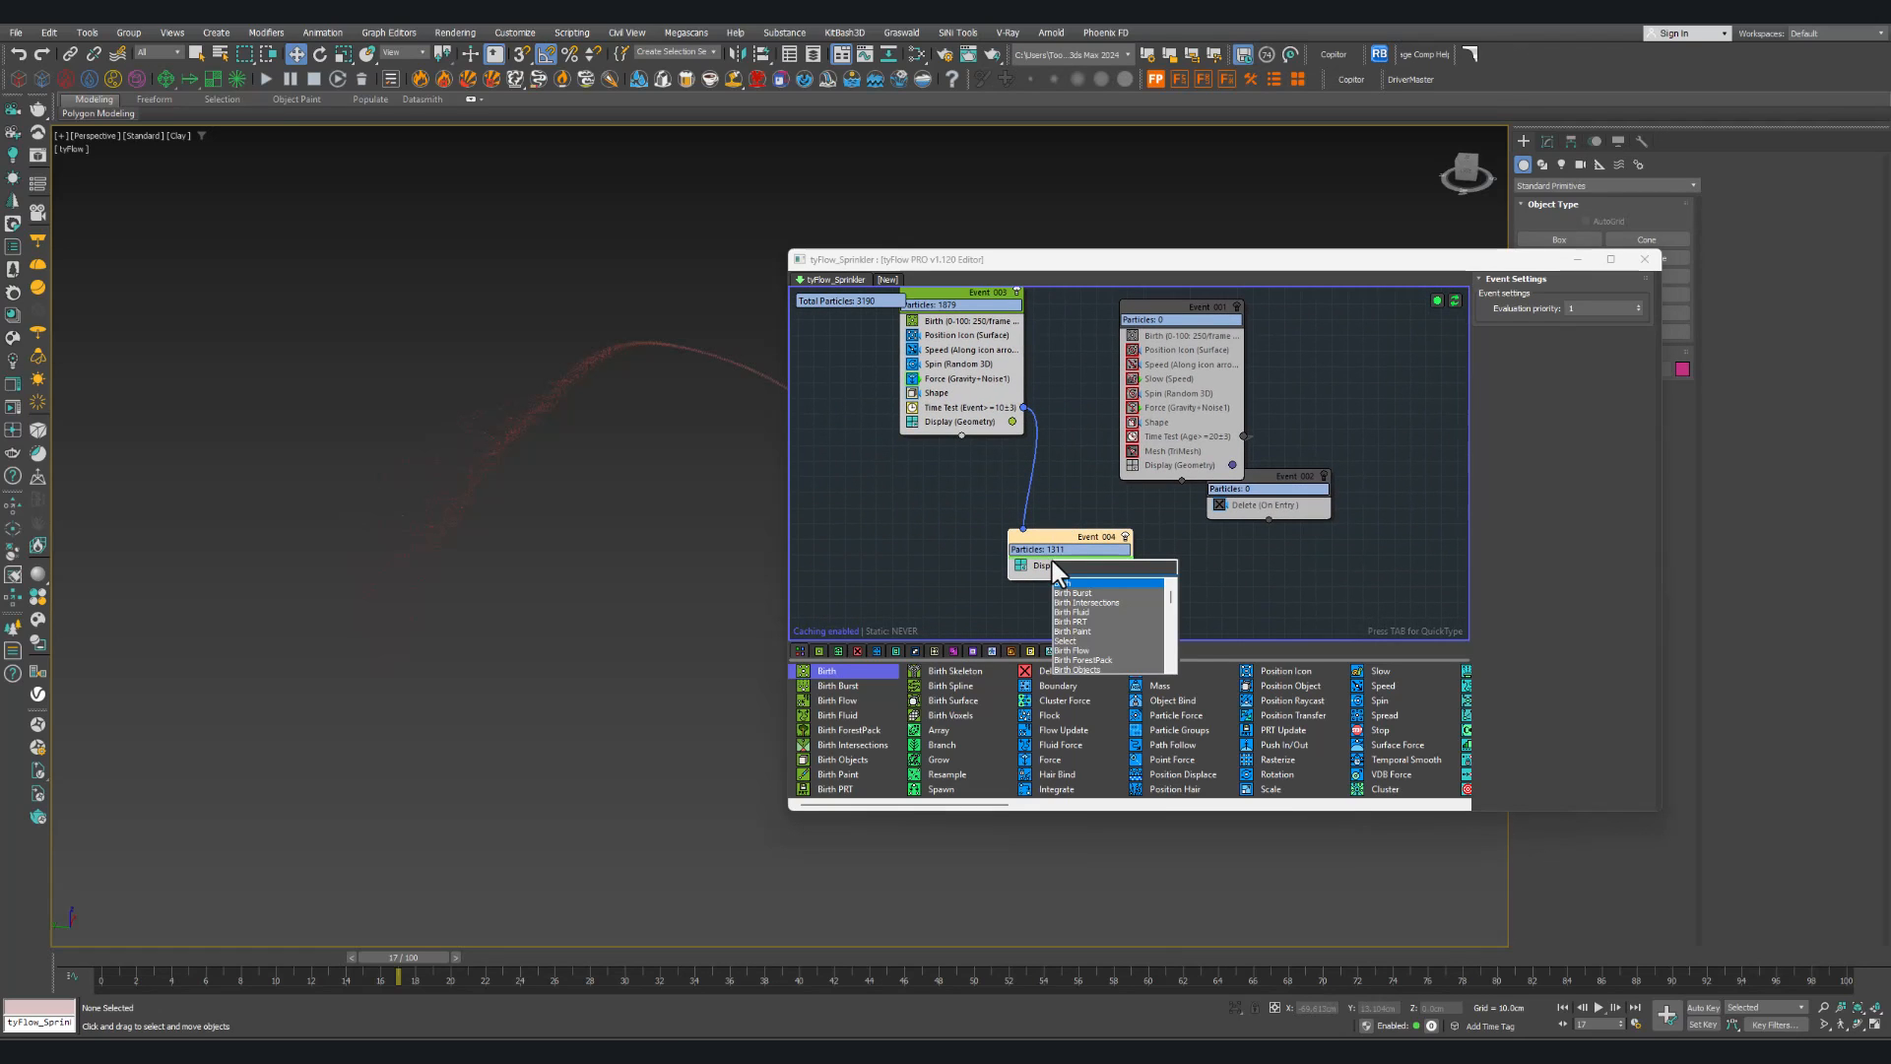
text(del)
key(Return)
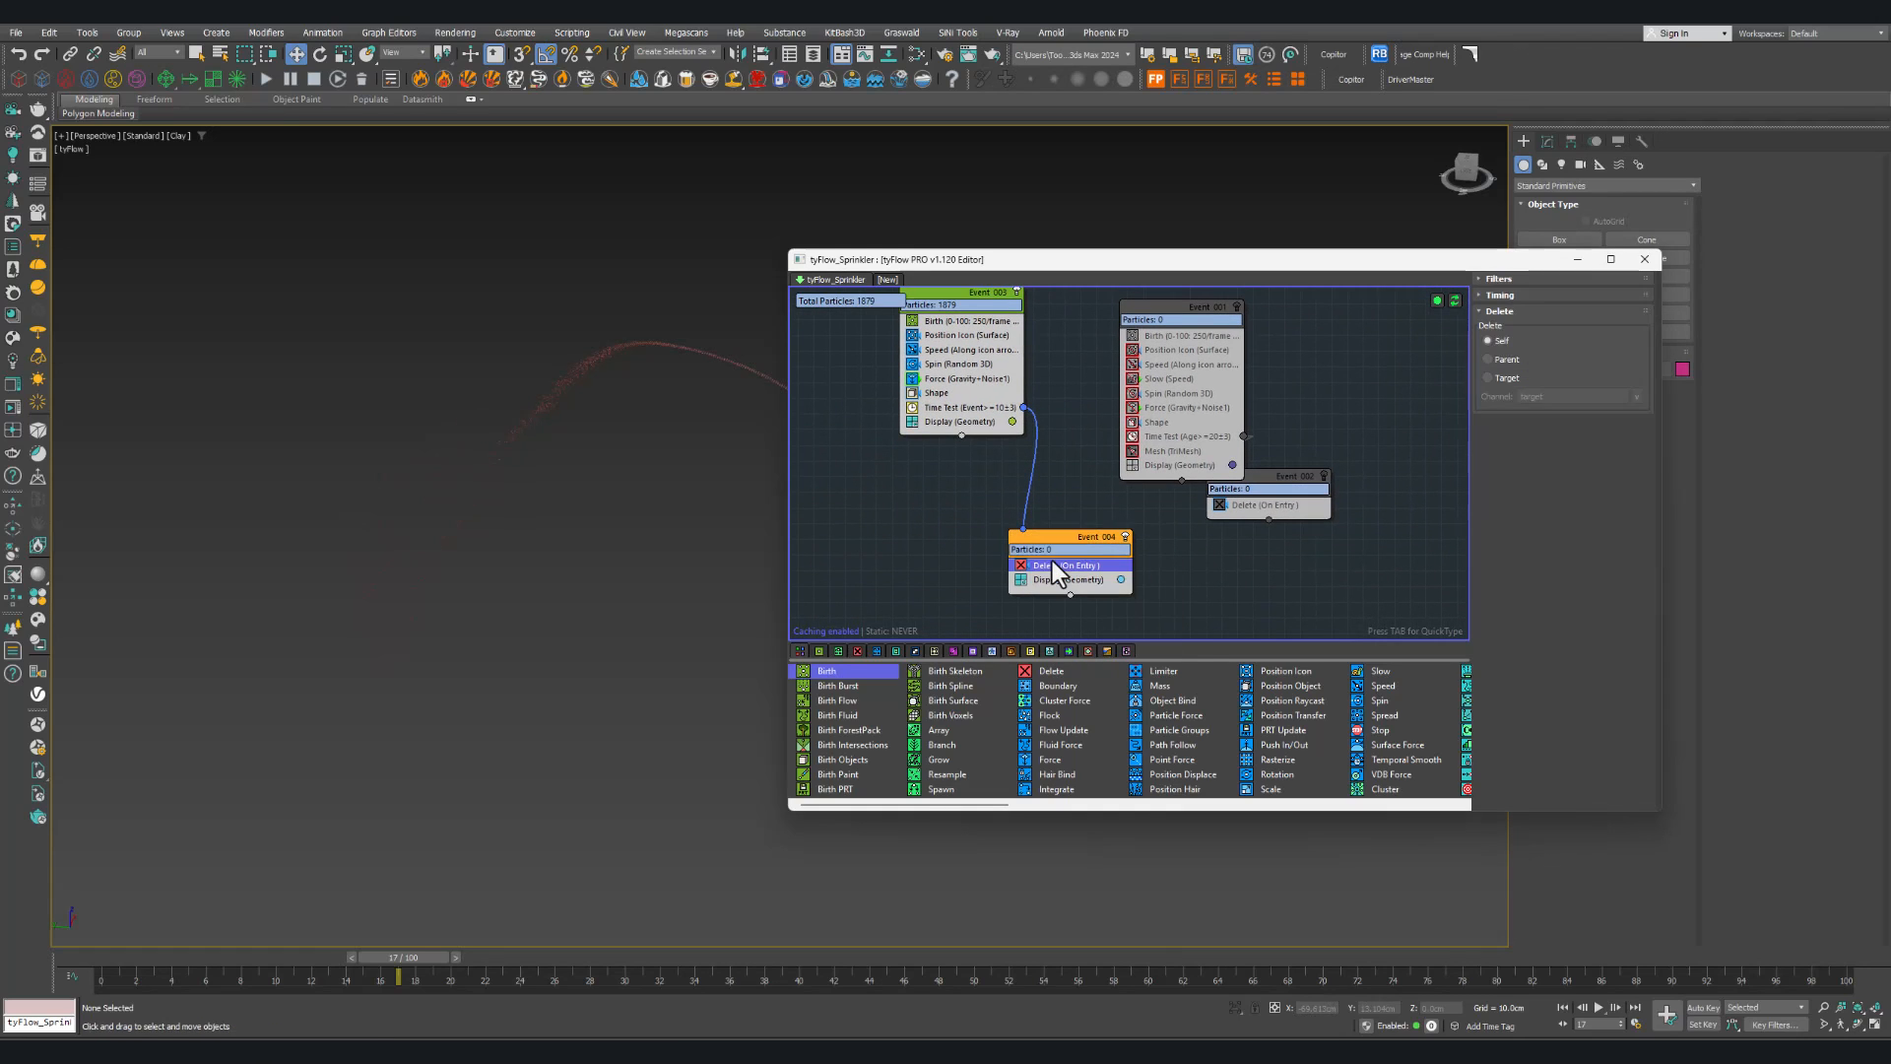
middle_drag(1005, 489, 925, 501)
Step: Move the delete event farther from the birth event and set the Time Test's test type to Particle age
click(898, 418)
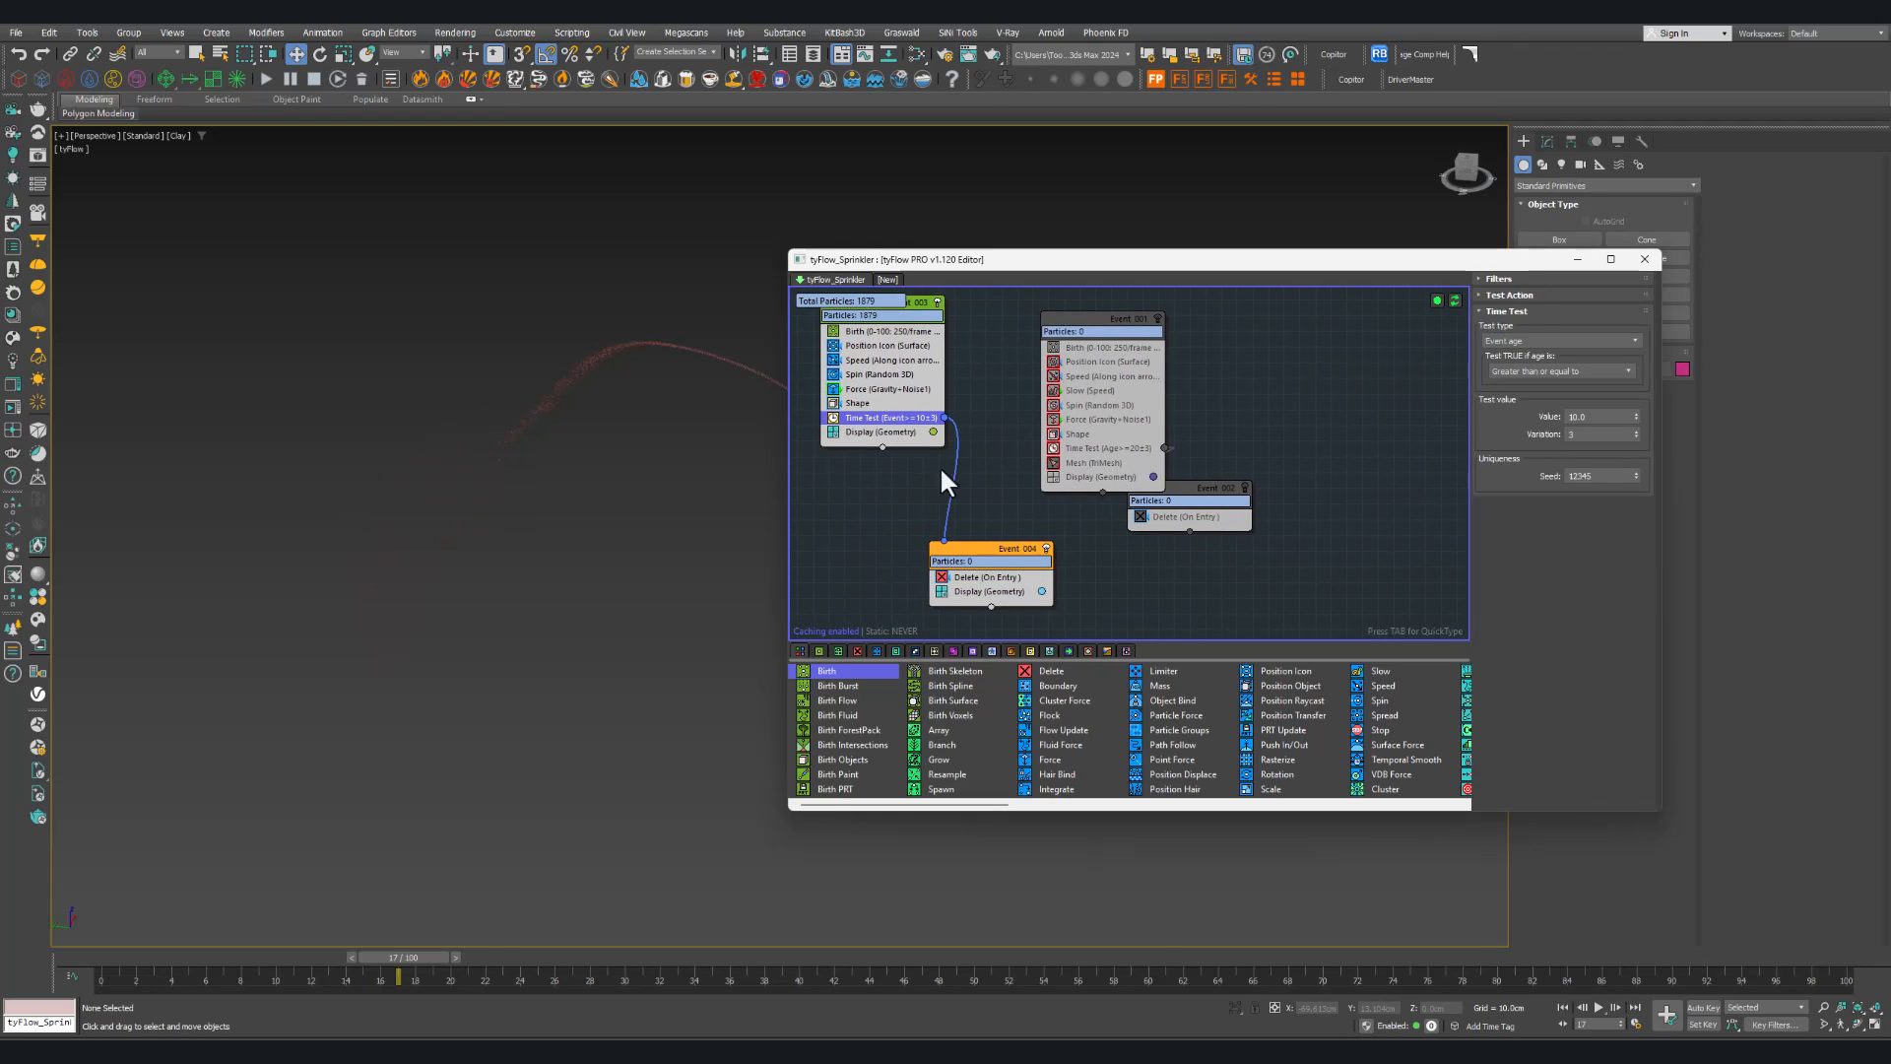
drag(985, 551, 1042, 552)
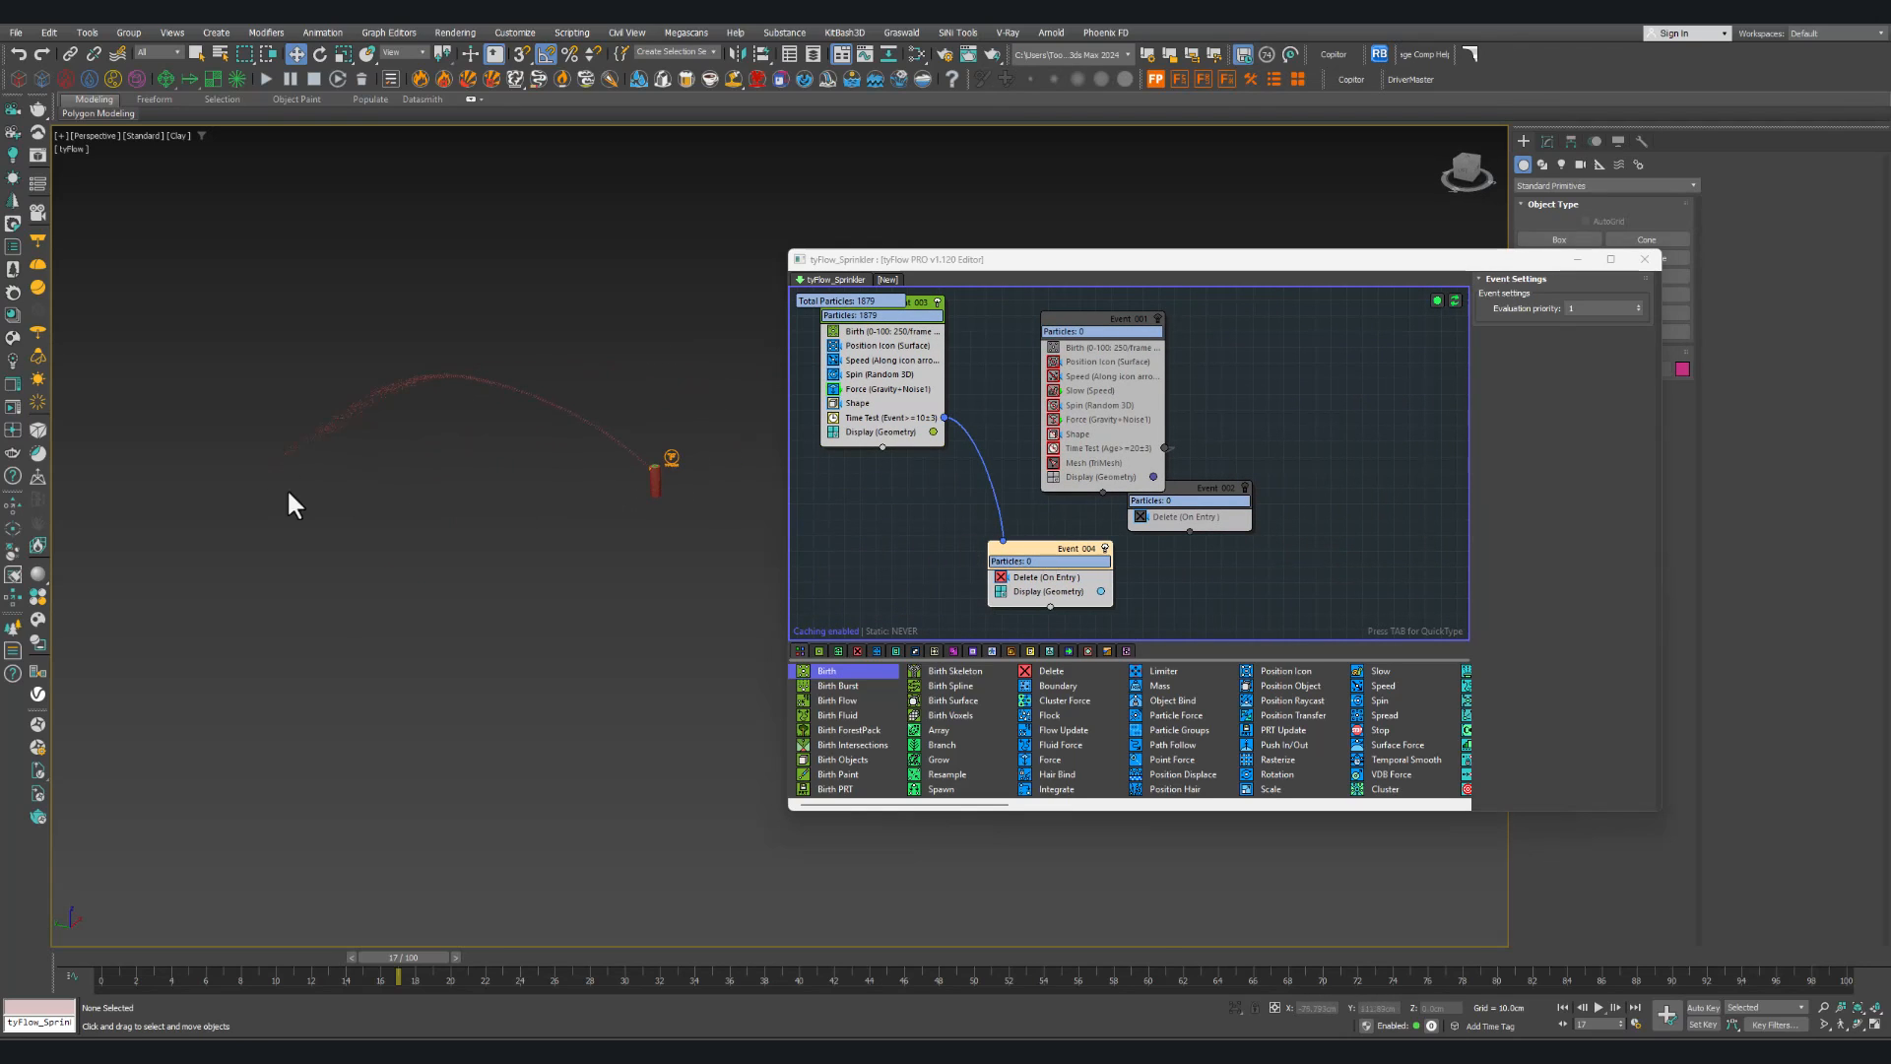
click(891, 420)
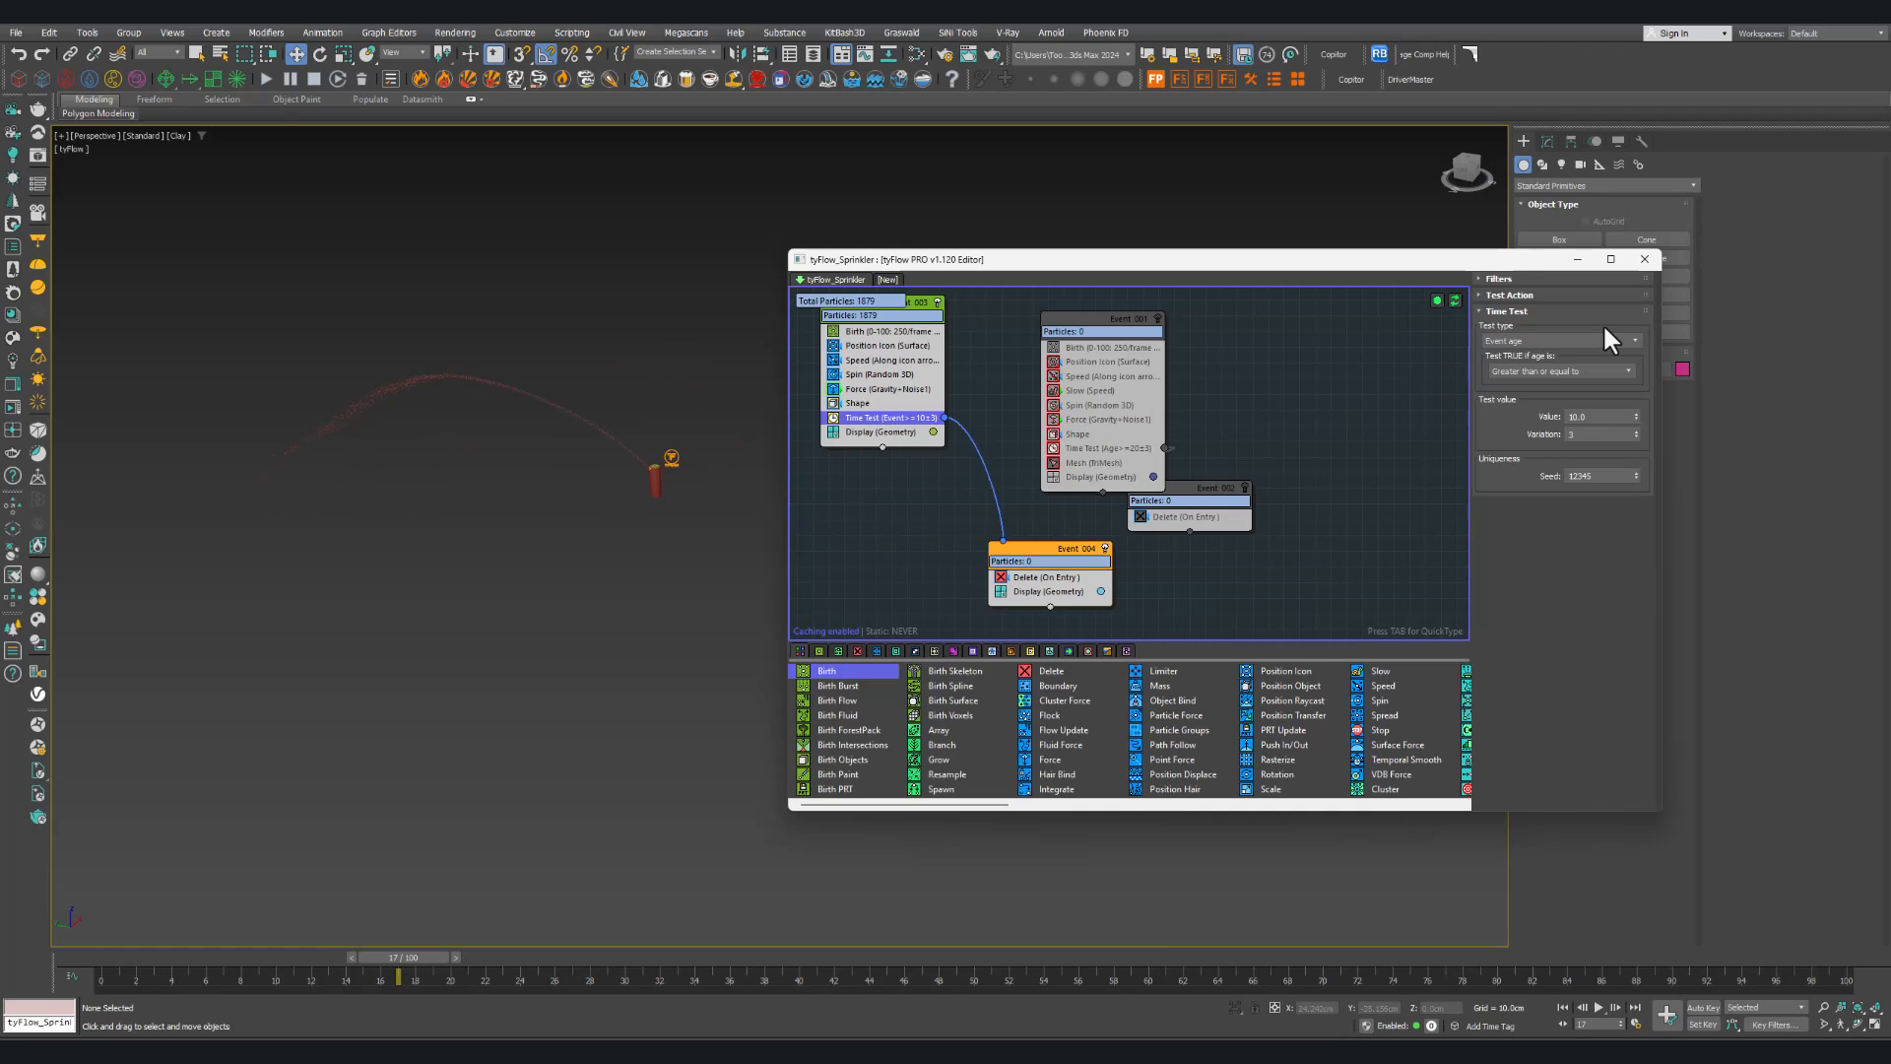
click(1572, 339)
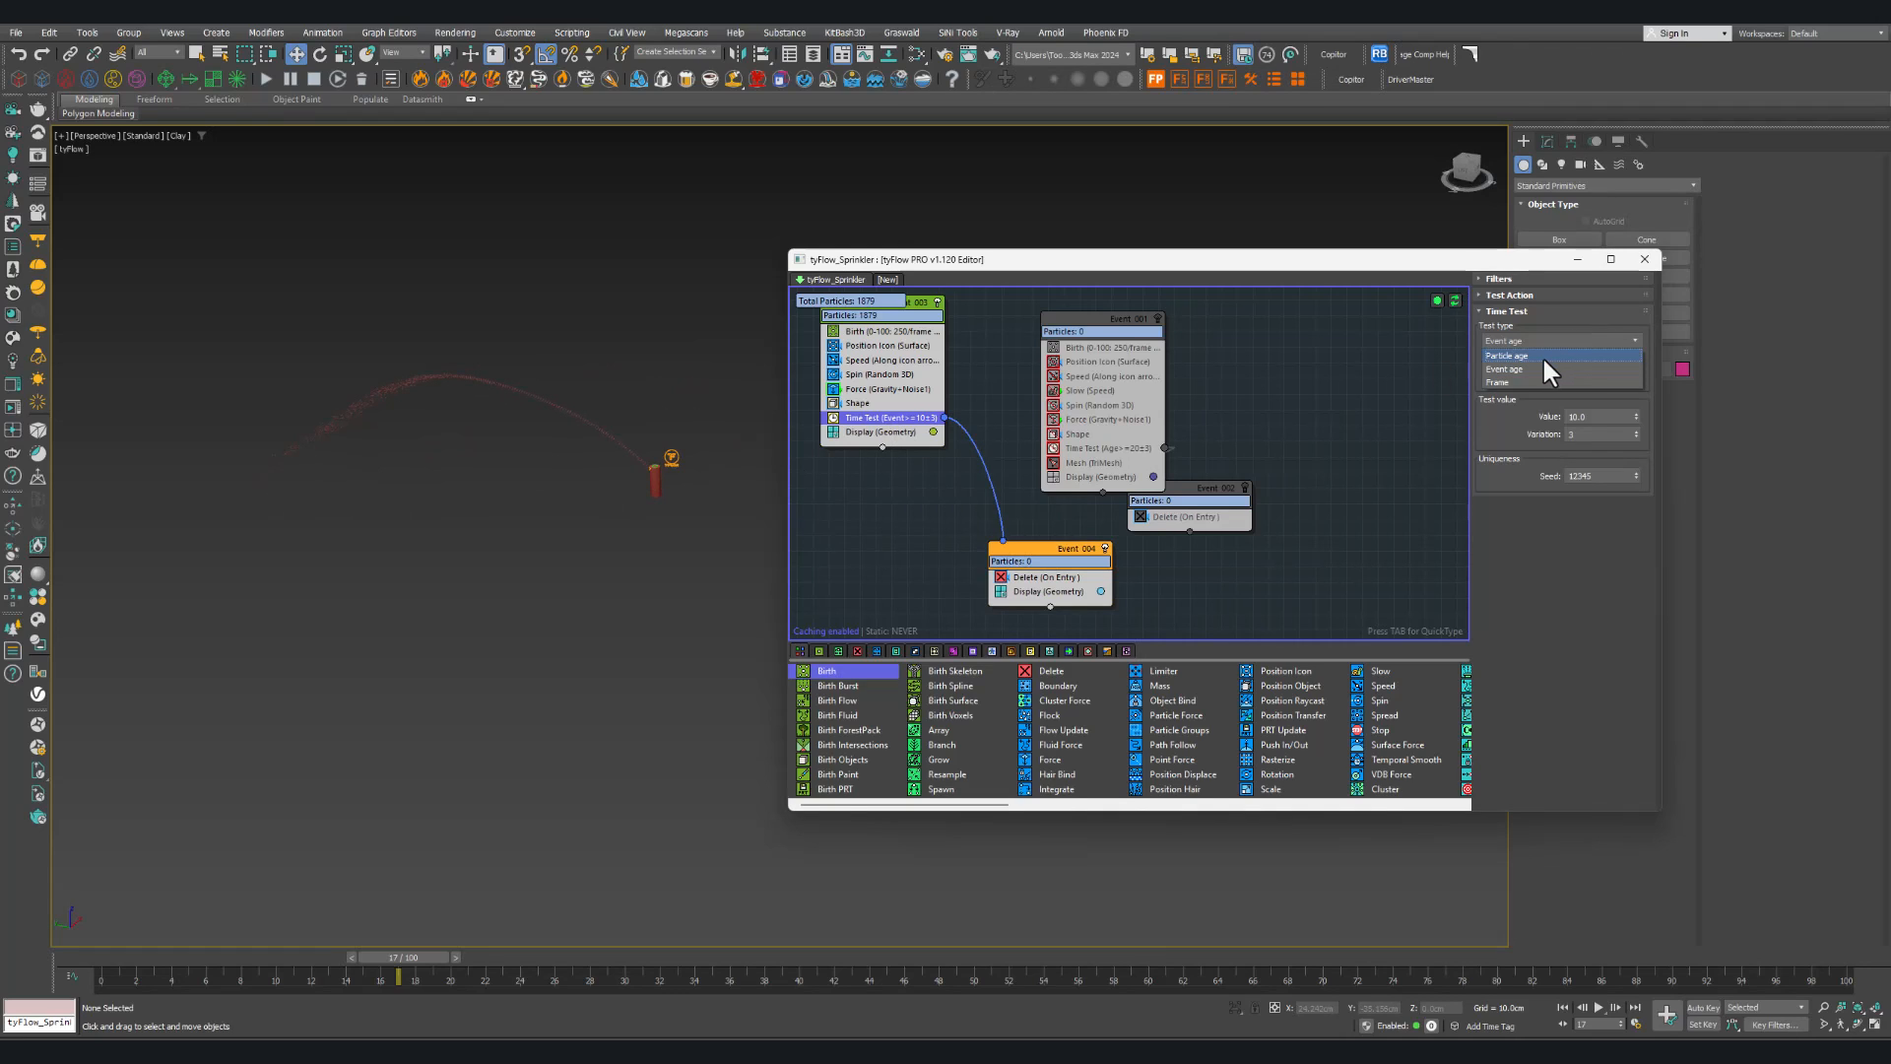
click(1543, 357)
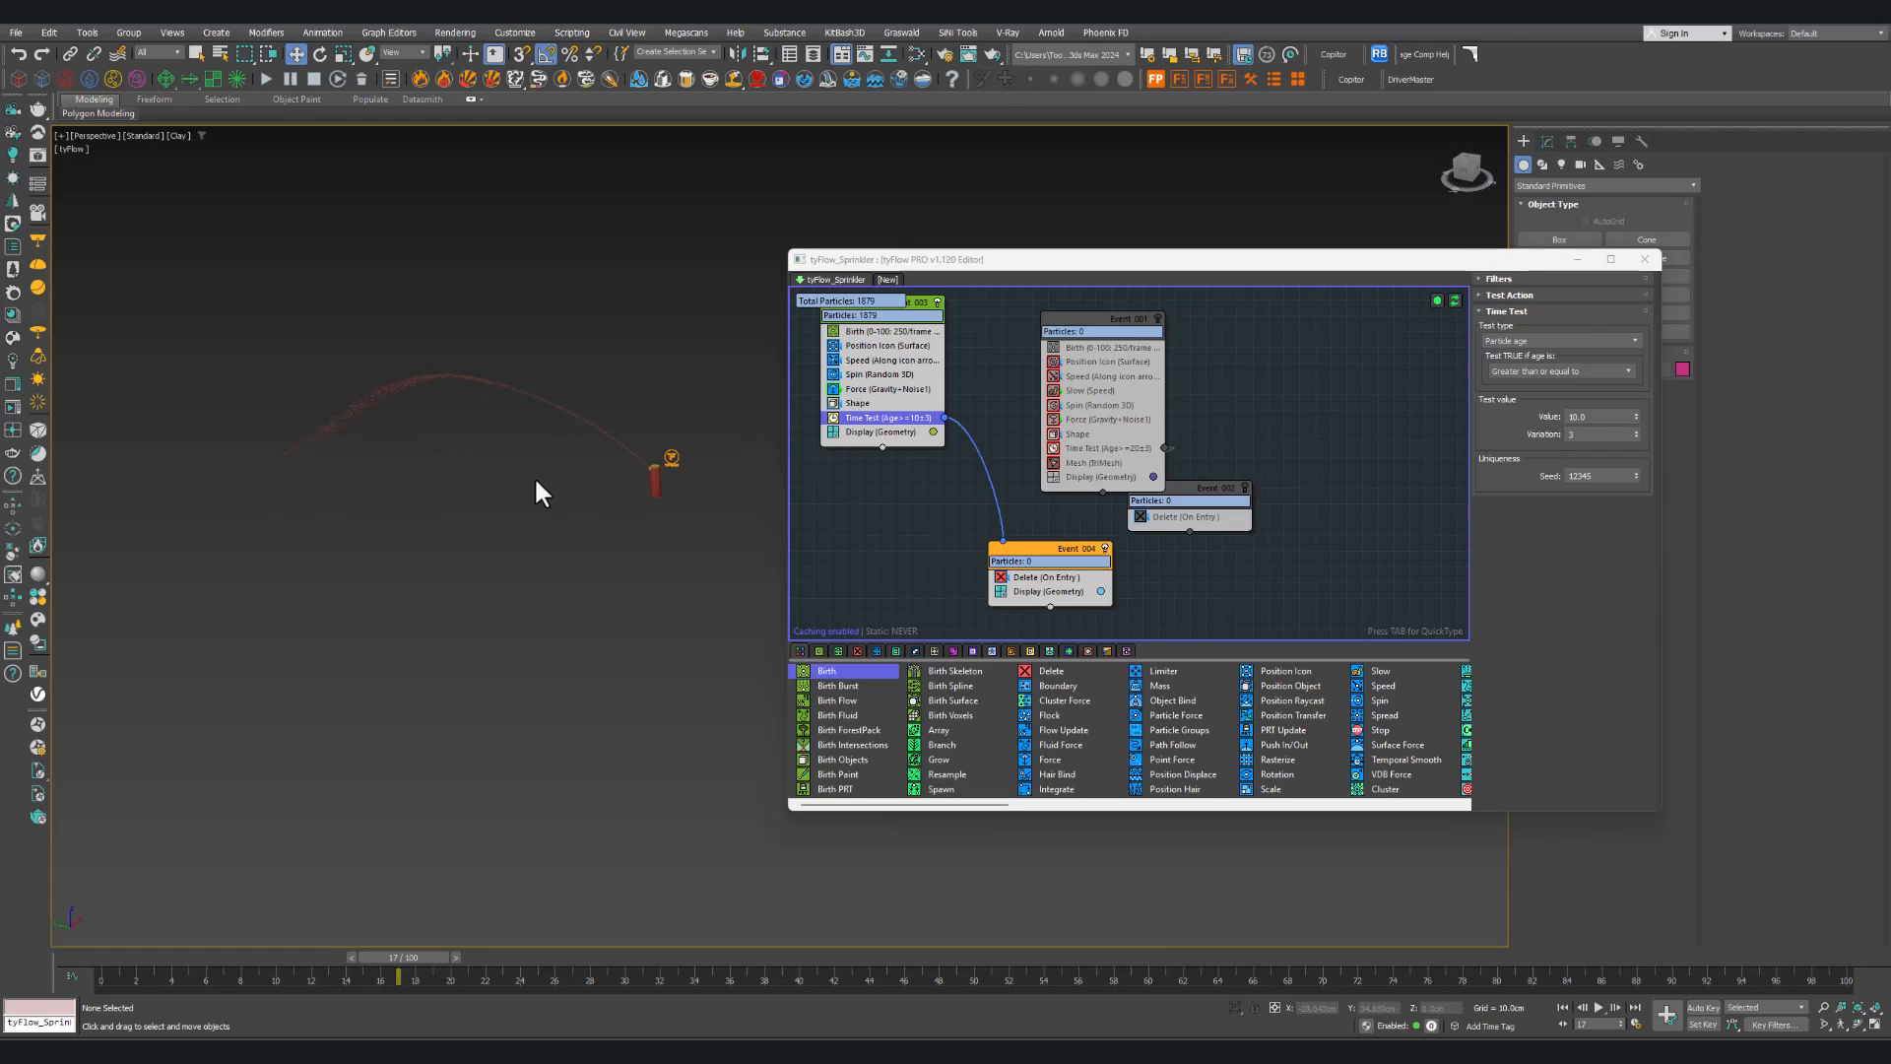
Step: Examine the particles leaving the sprinkler nozzle up close and scrub back to frame 15
middle_drag(549, 485, 527, 570)
scroll(704, 512, up, 10)
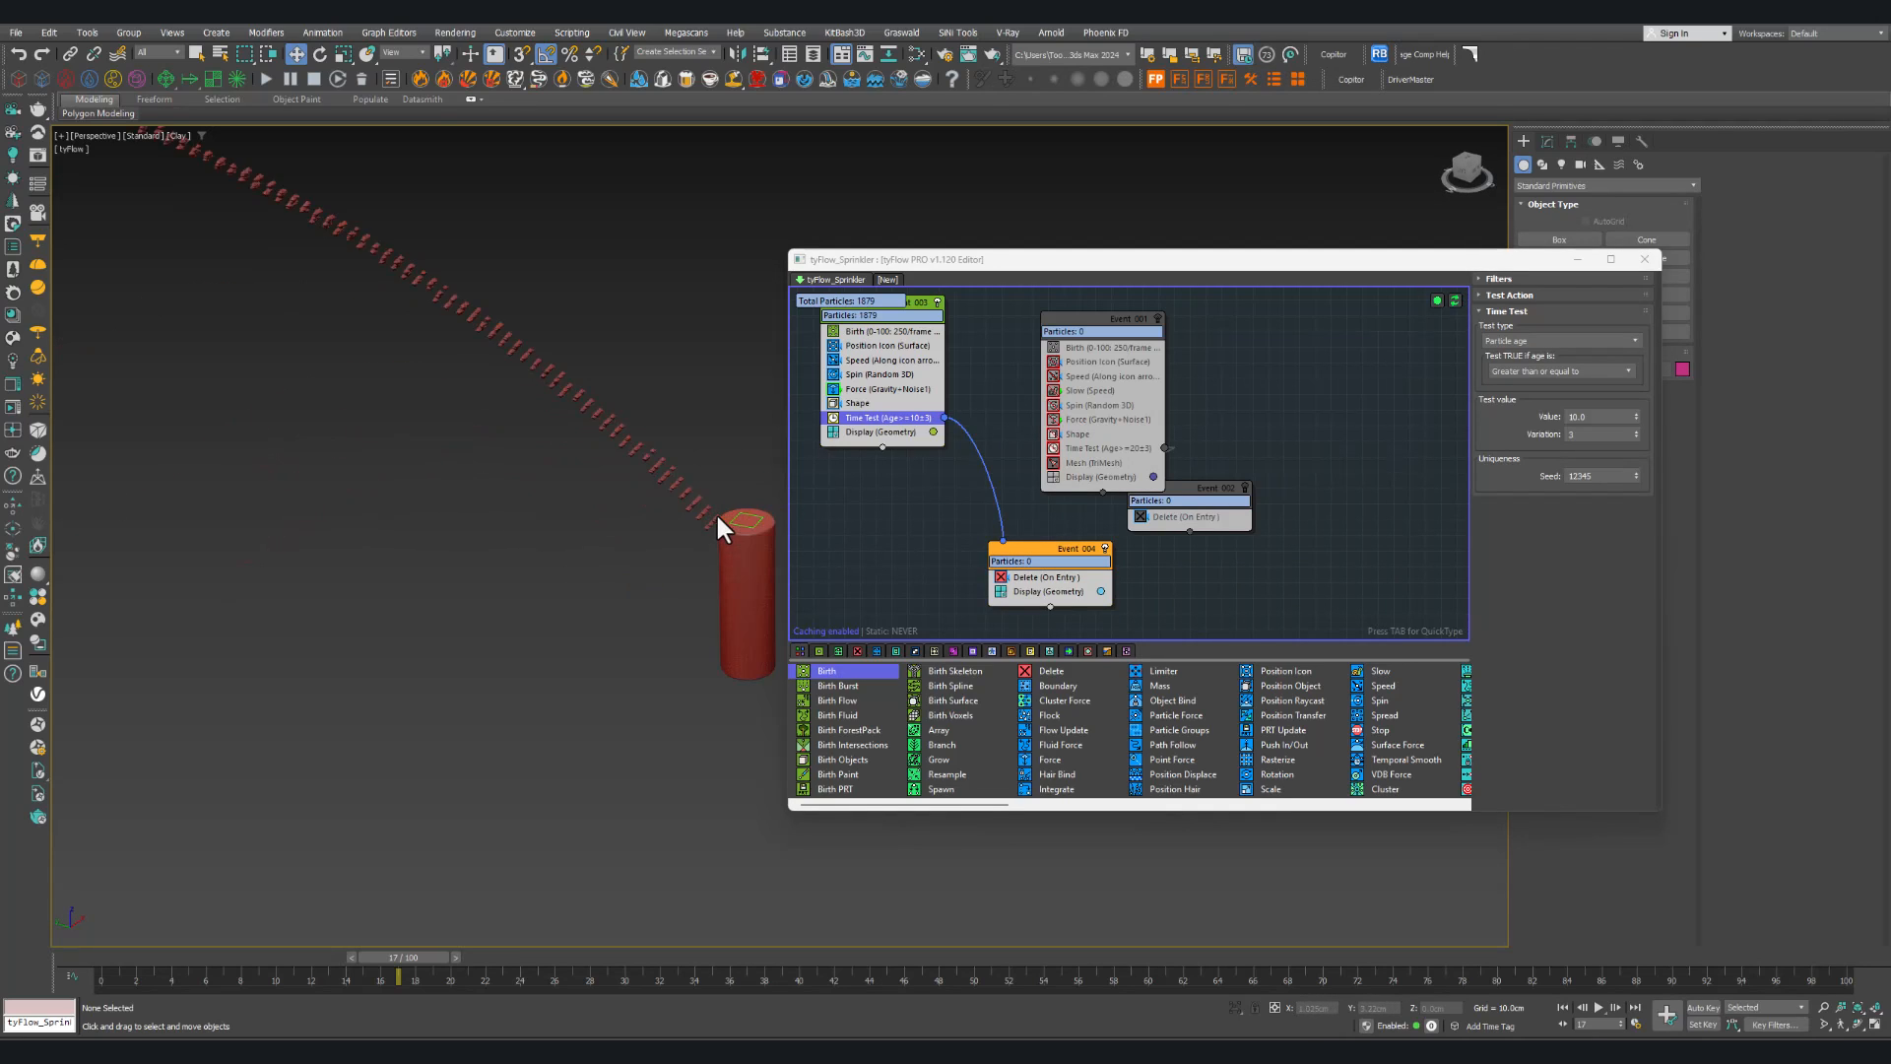
scroll(731, 515, up, 3)
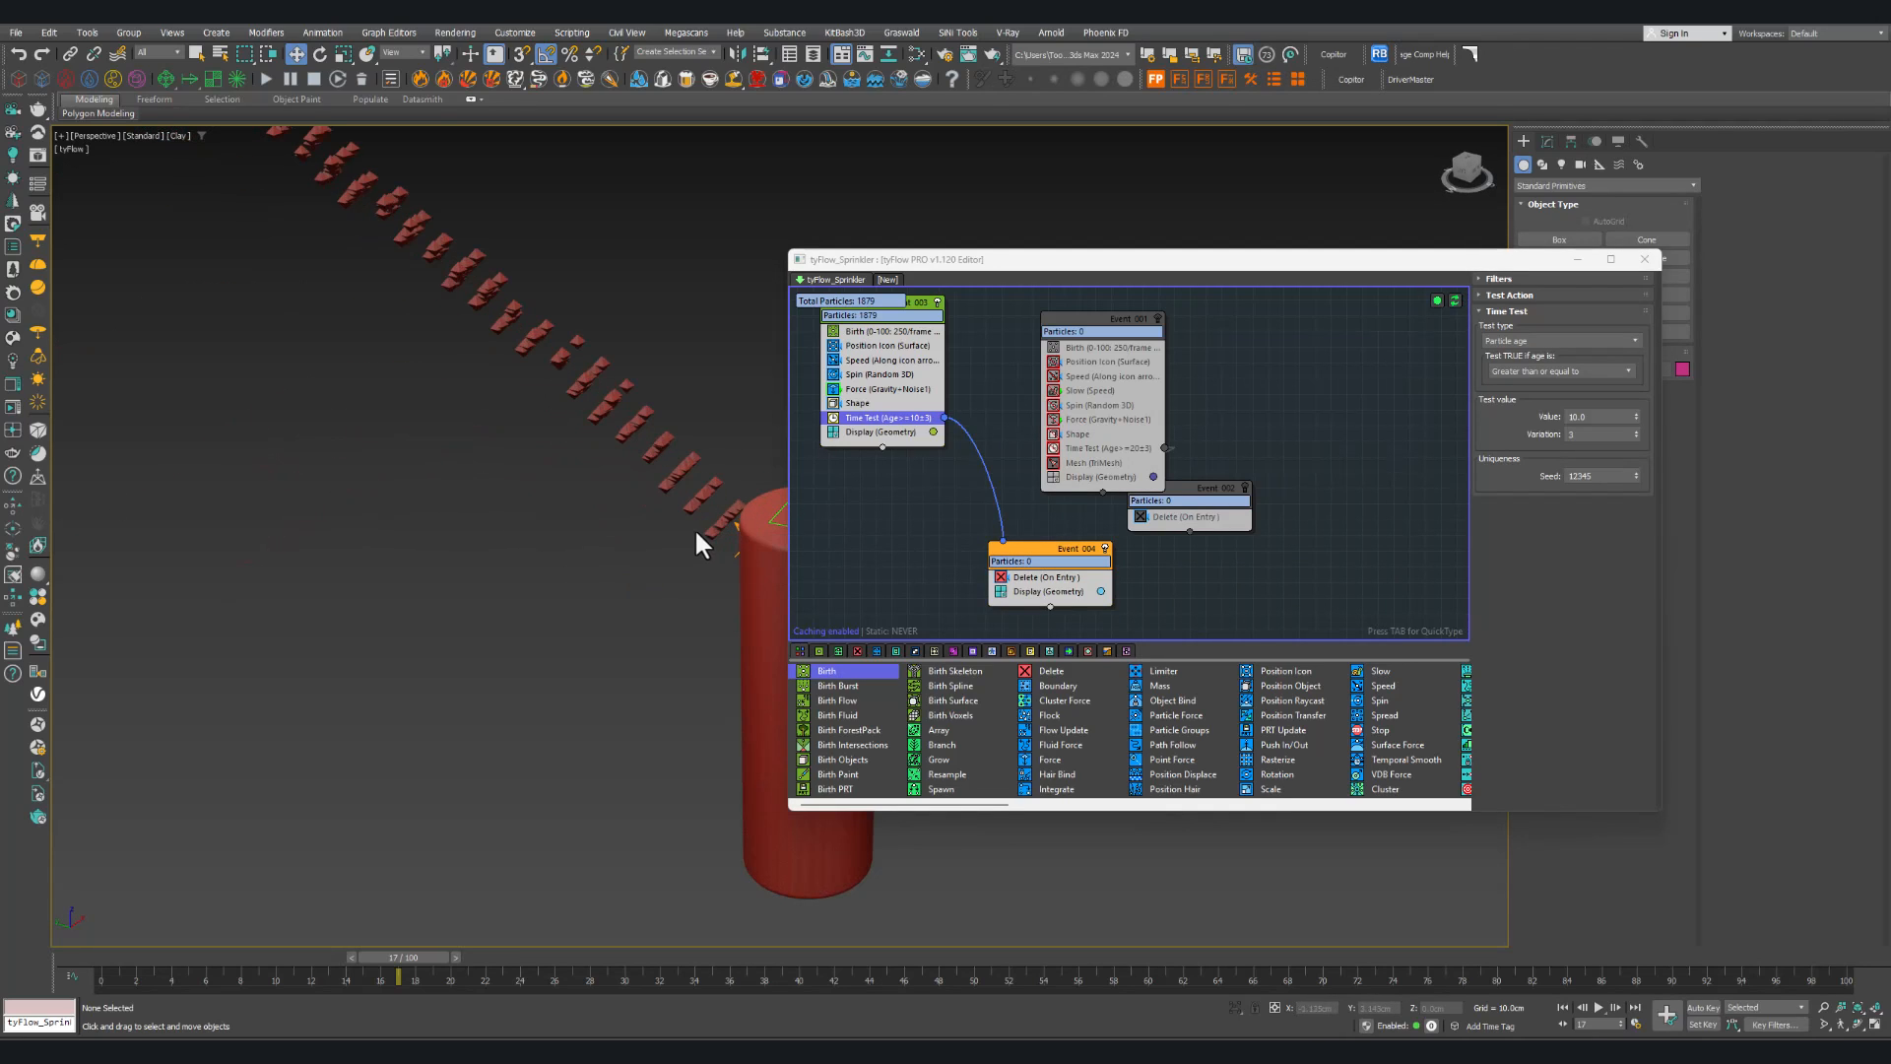
scroll(704, 537, down, 3)
mouse_move(404, 957)
mouse_down()
mouse_move(138, 957)
mouse_move(371, 956)
mouse_up()
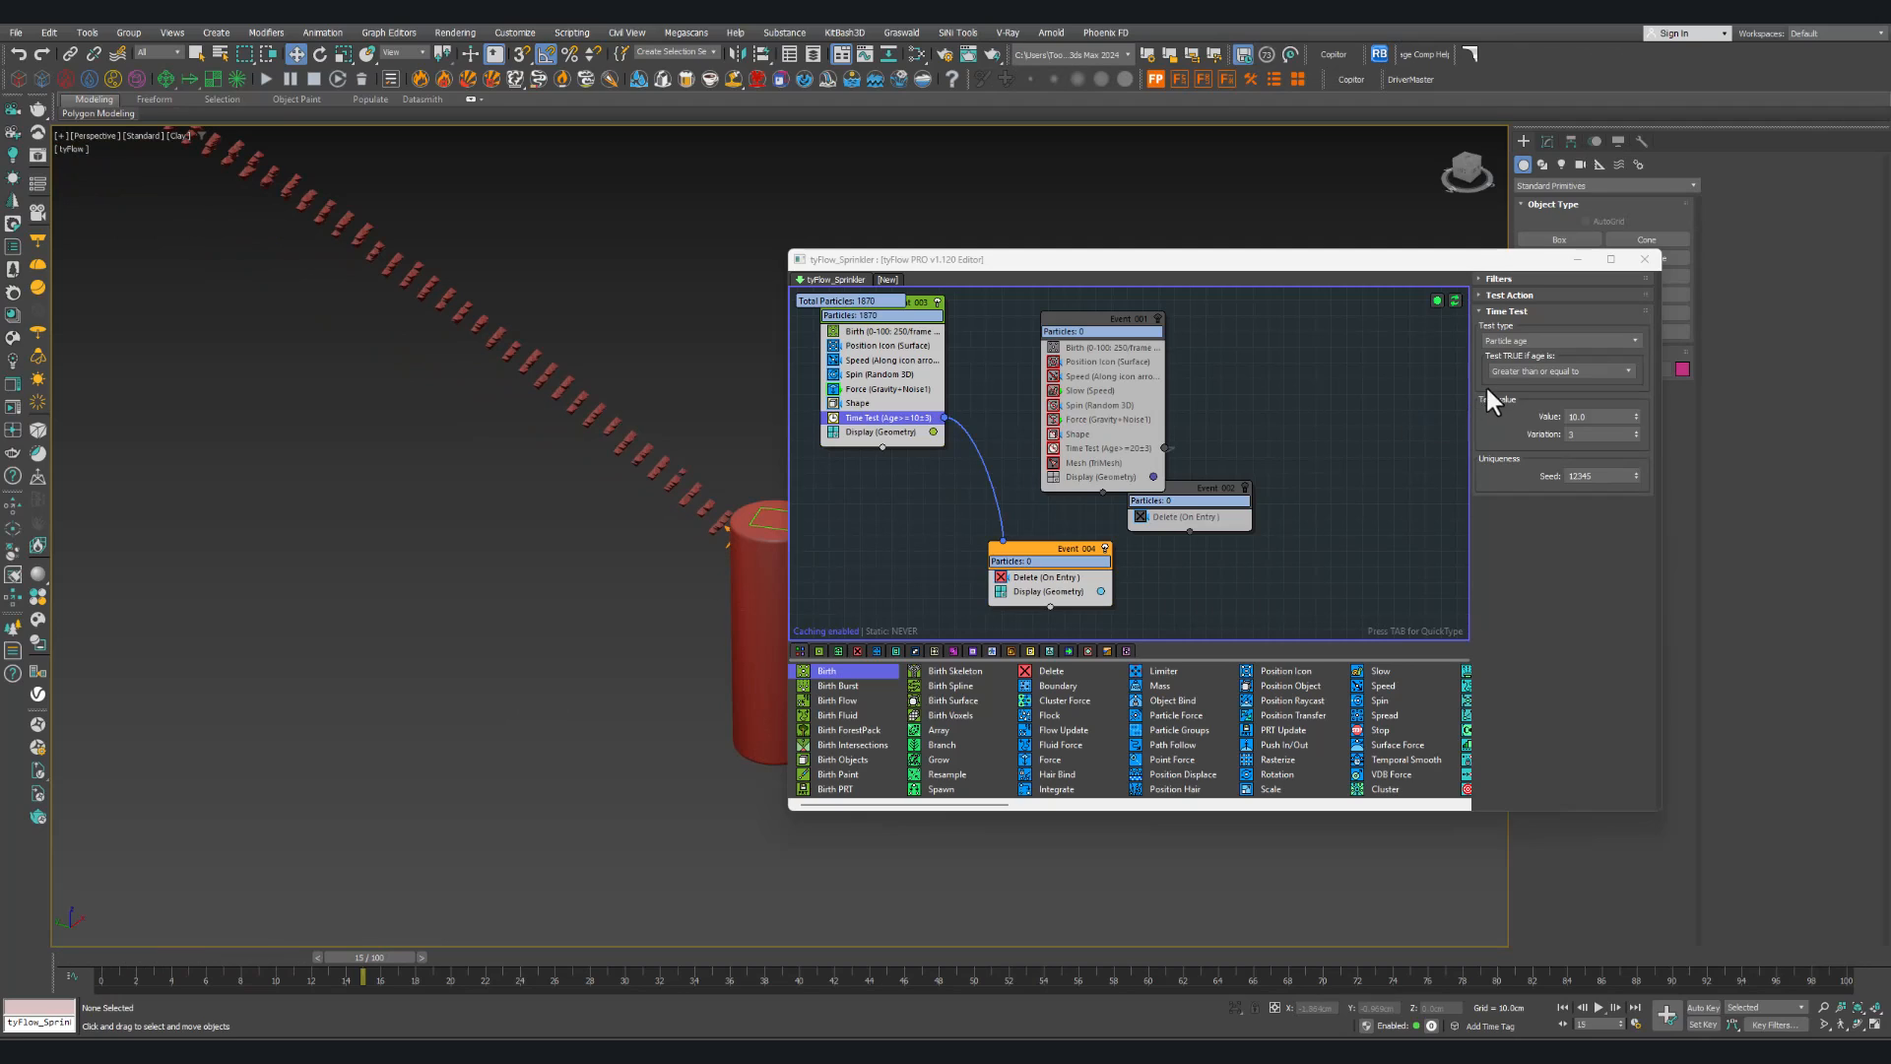
Step: Set the Time Test value to 20 and scrub the timeline forward to frame 29 to check the stream
double_click(1573, 417)
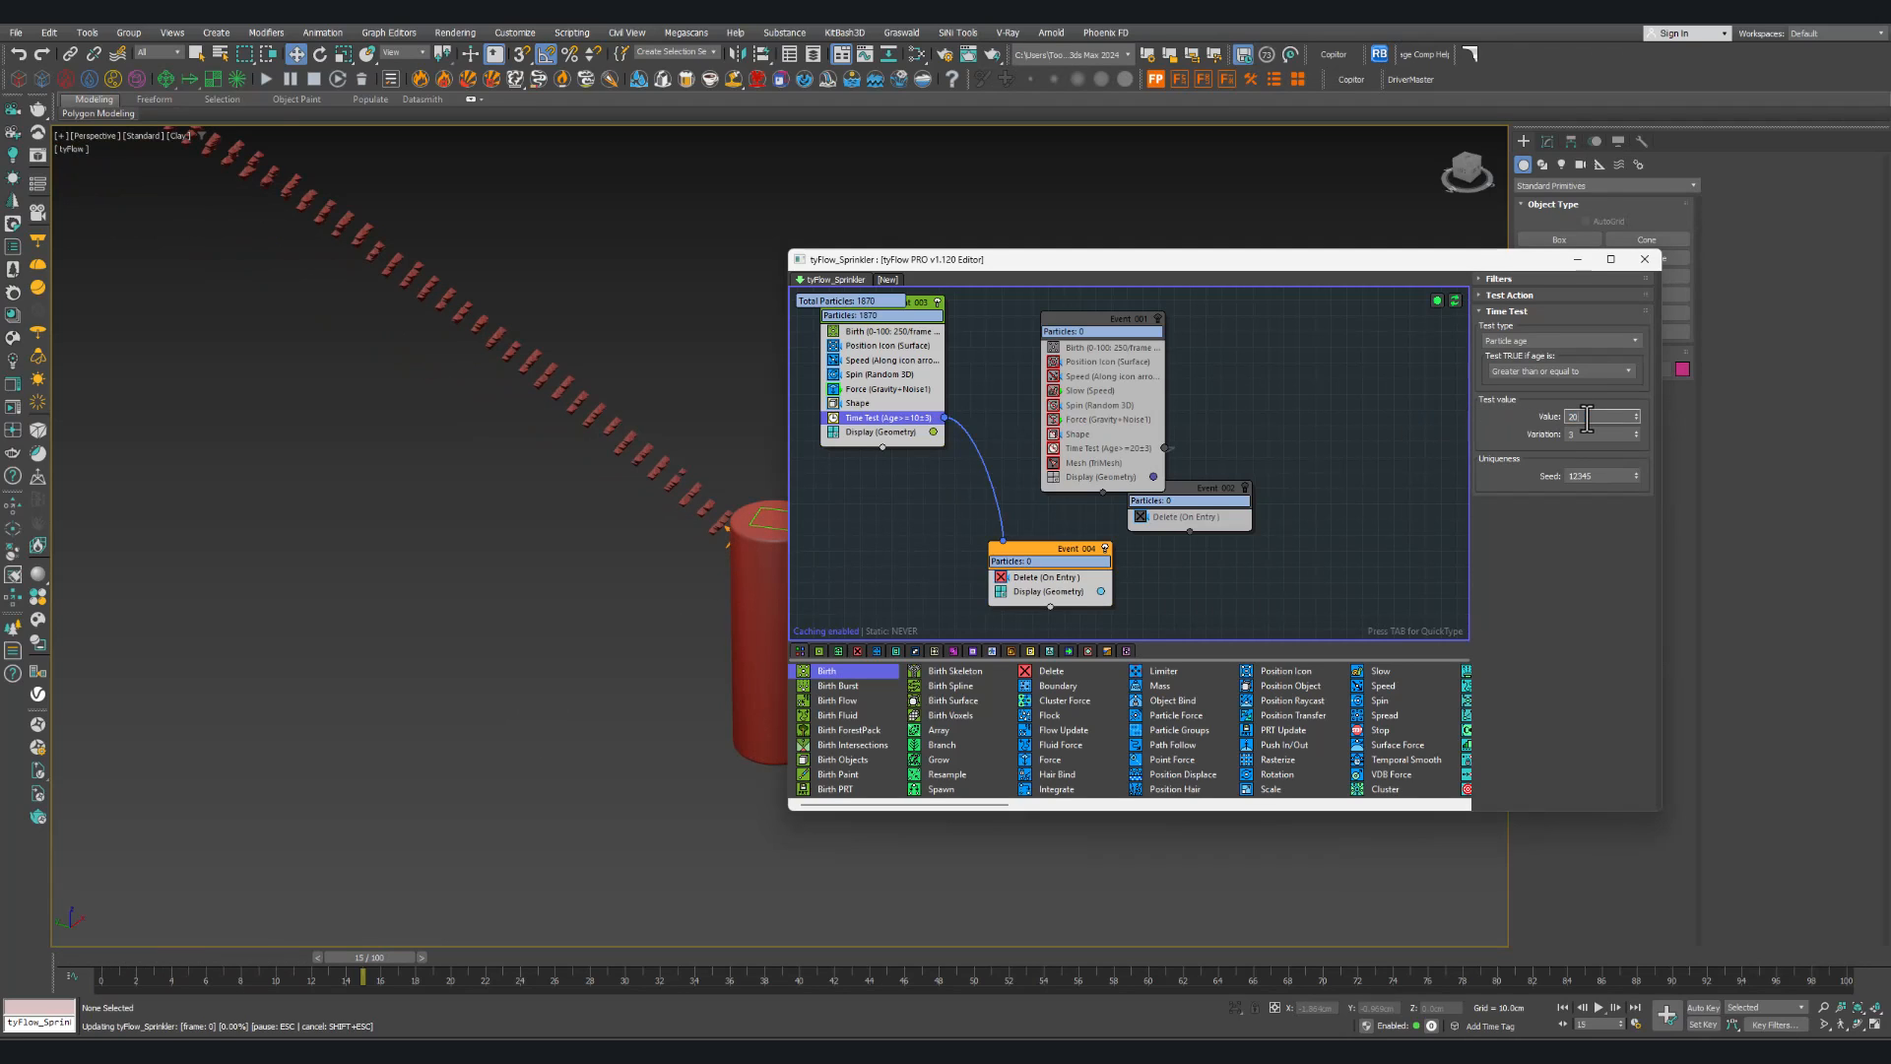
text(20)
key(Return)
scroll(675, 646, down, 8)
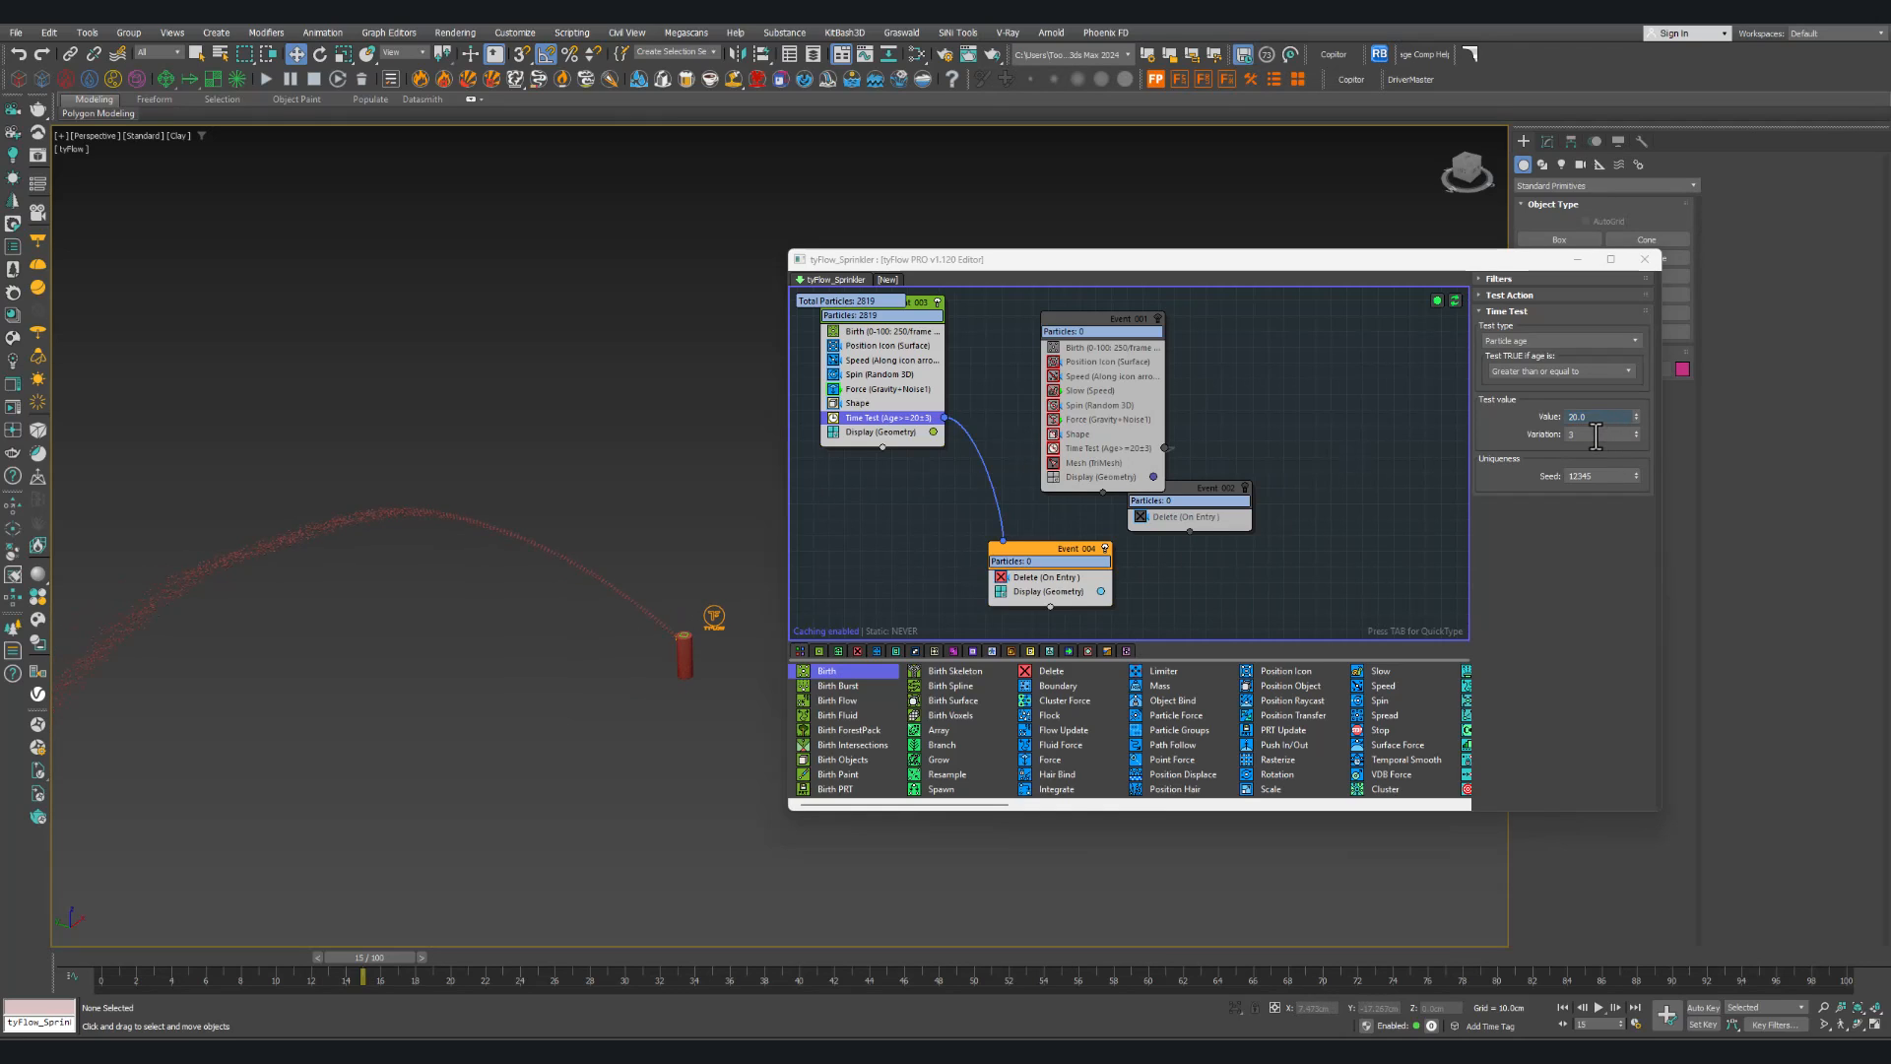
drag(383, 942, 401, 959)
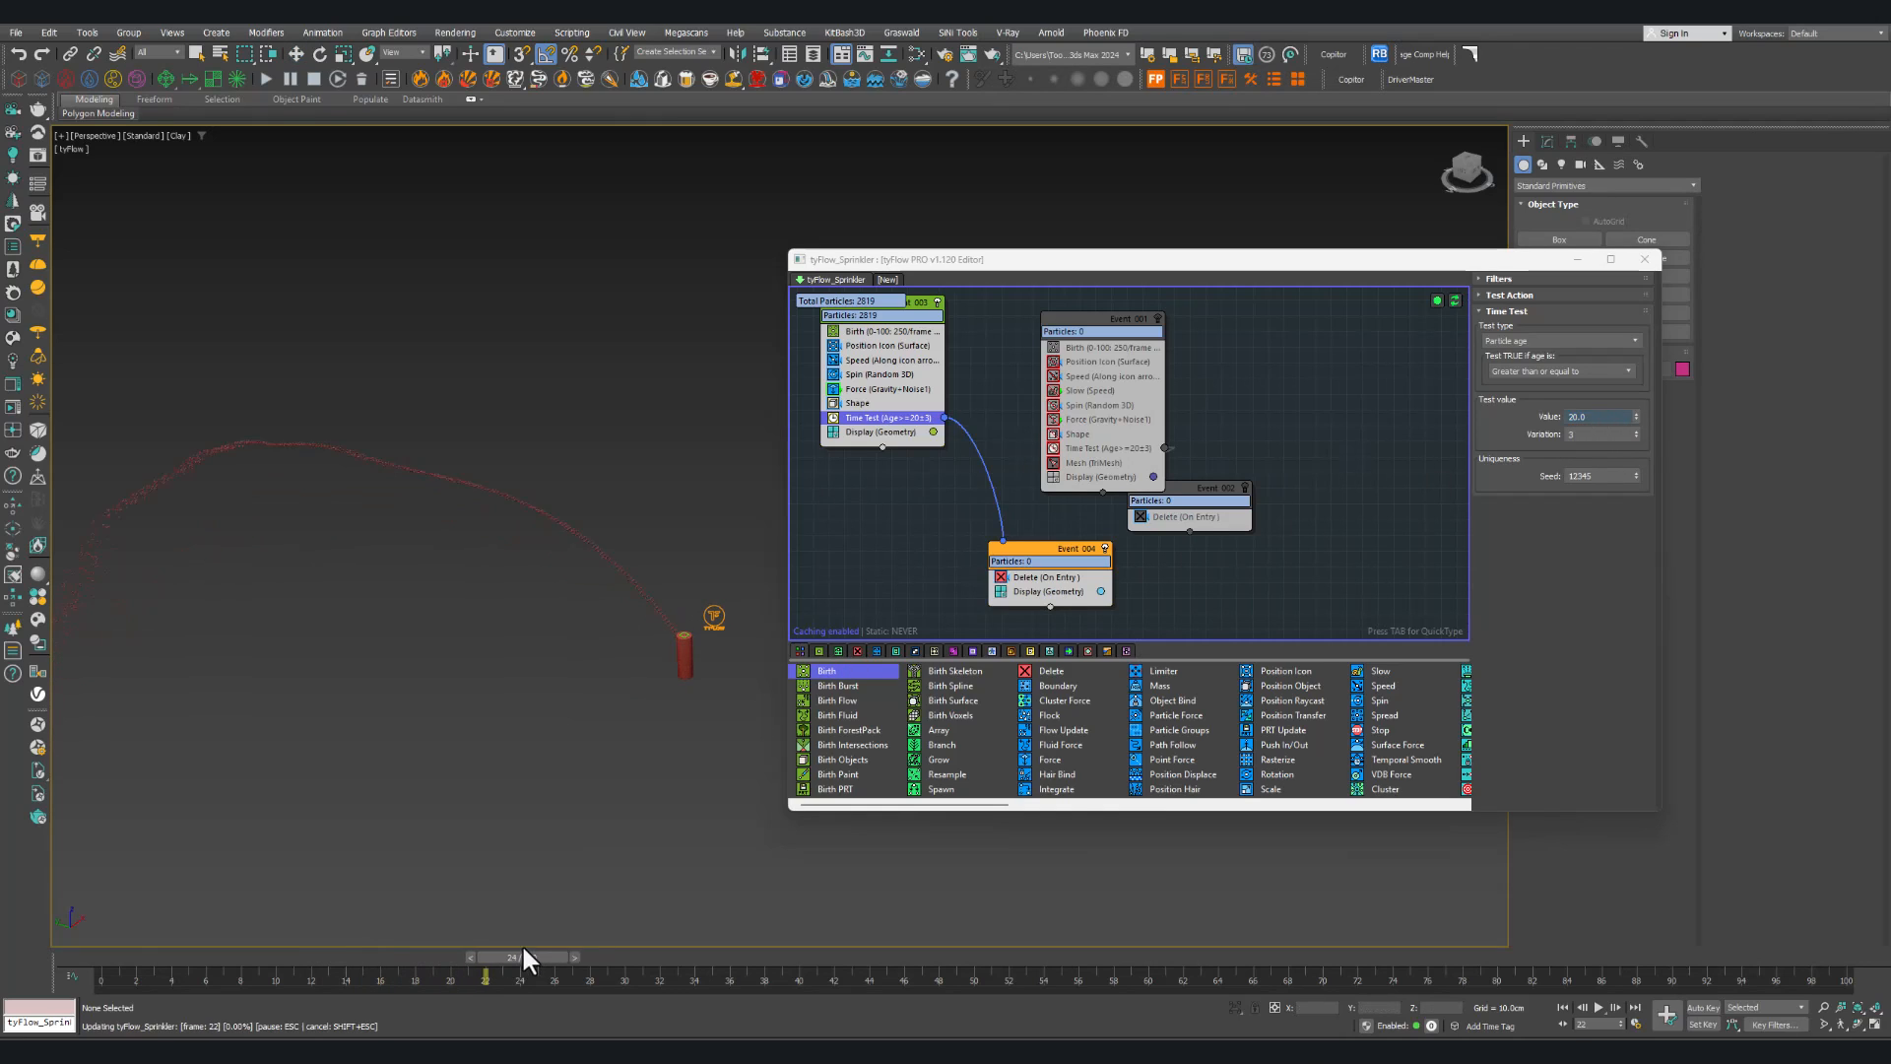
drag(522, 950, 613, 947)
Step: Move the delete event slightly closer to the birth event and scrub the timeline back to frame 14
drag(1061, 548, 1051, 529)
click(1023, 553)
middle_drag(942, 494, 1005, 528)
scroll(532, 676, down, 2)
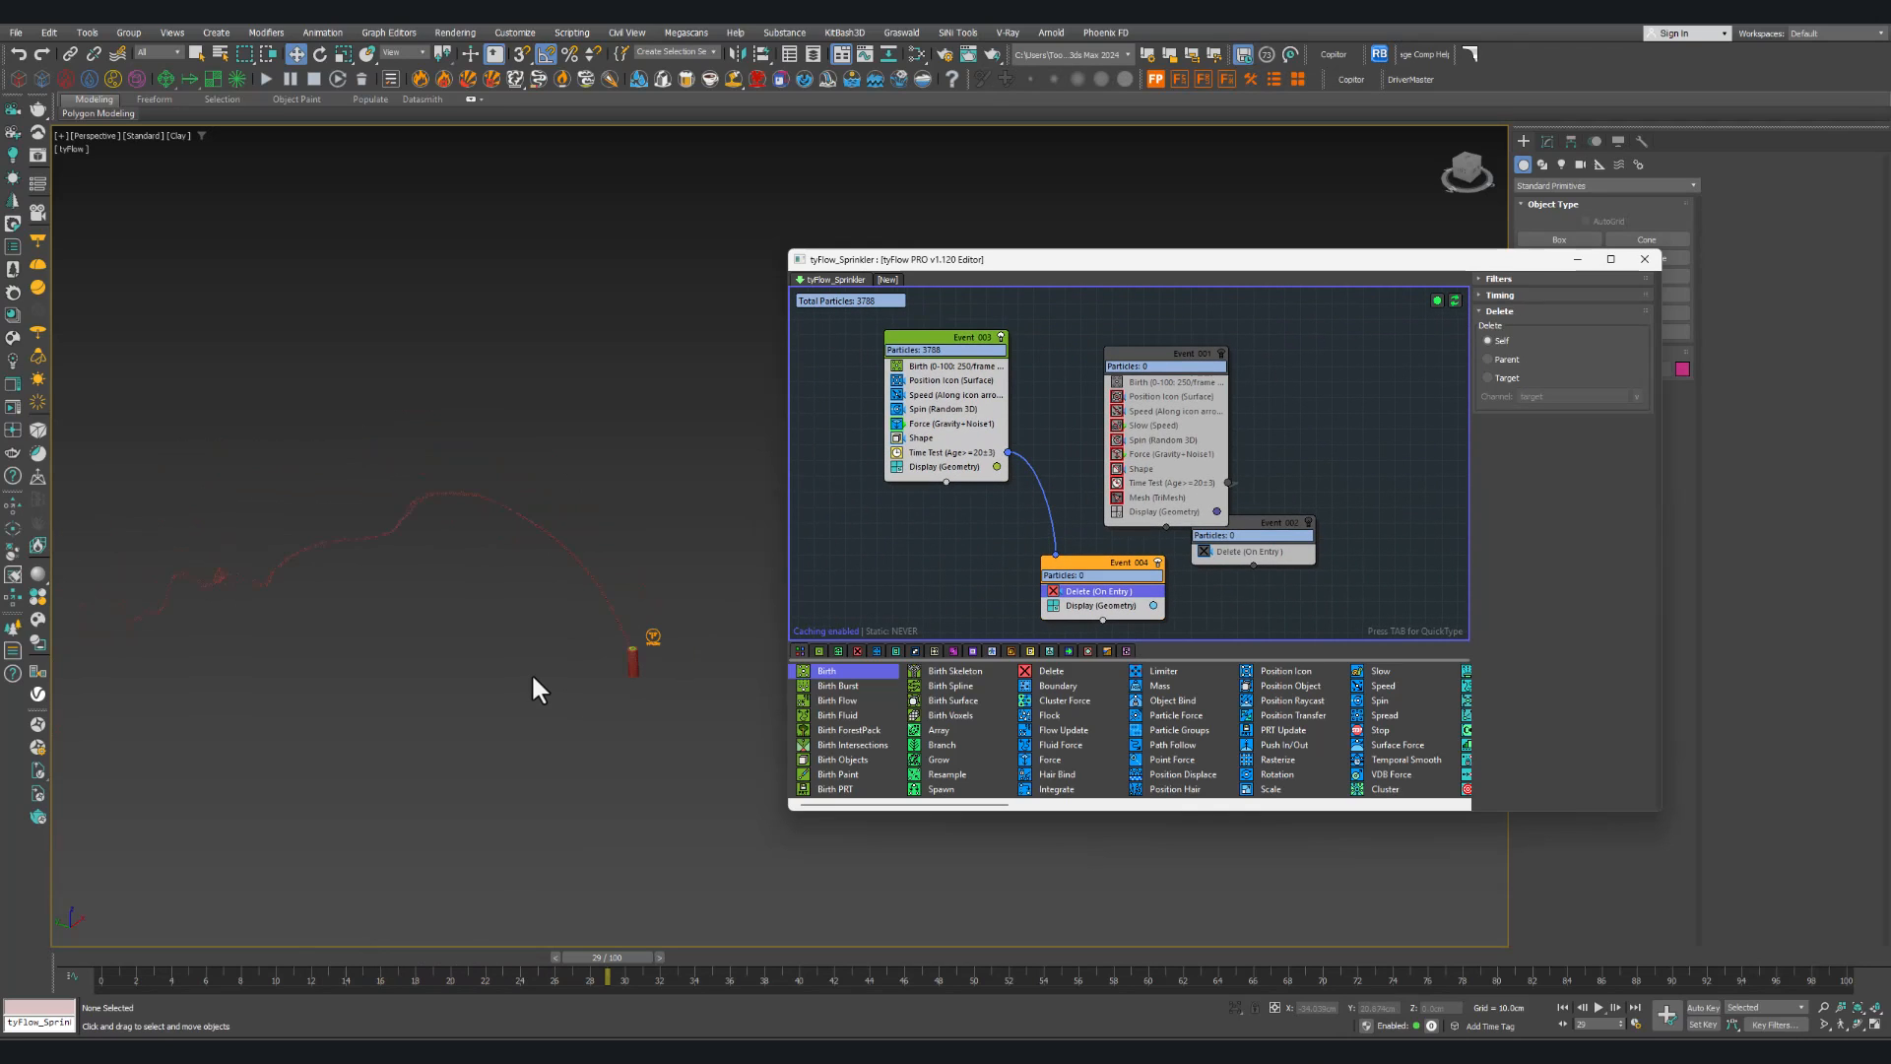
scroll(537, 740, down, 2)
scroll(539, 701, up, 2)
middle_drag(540, 703, 603, 701)
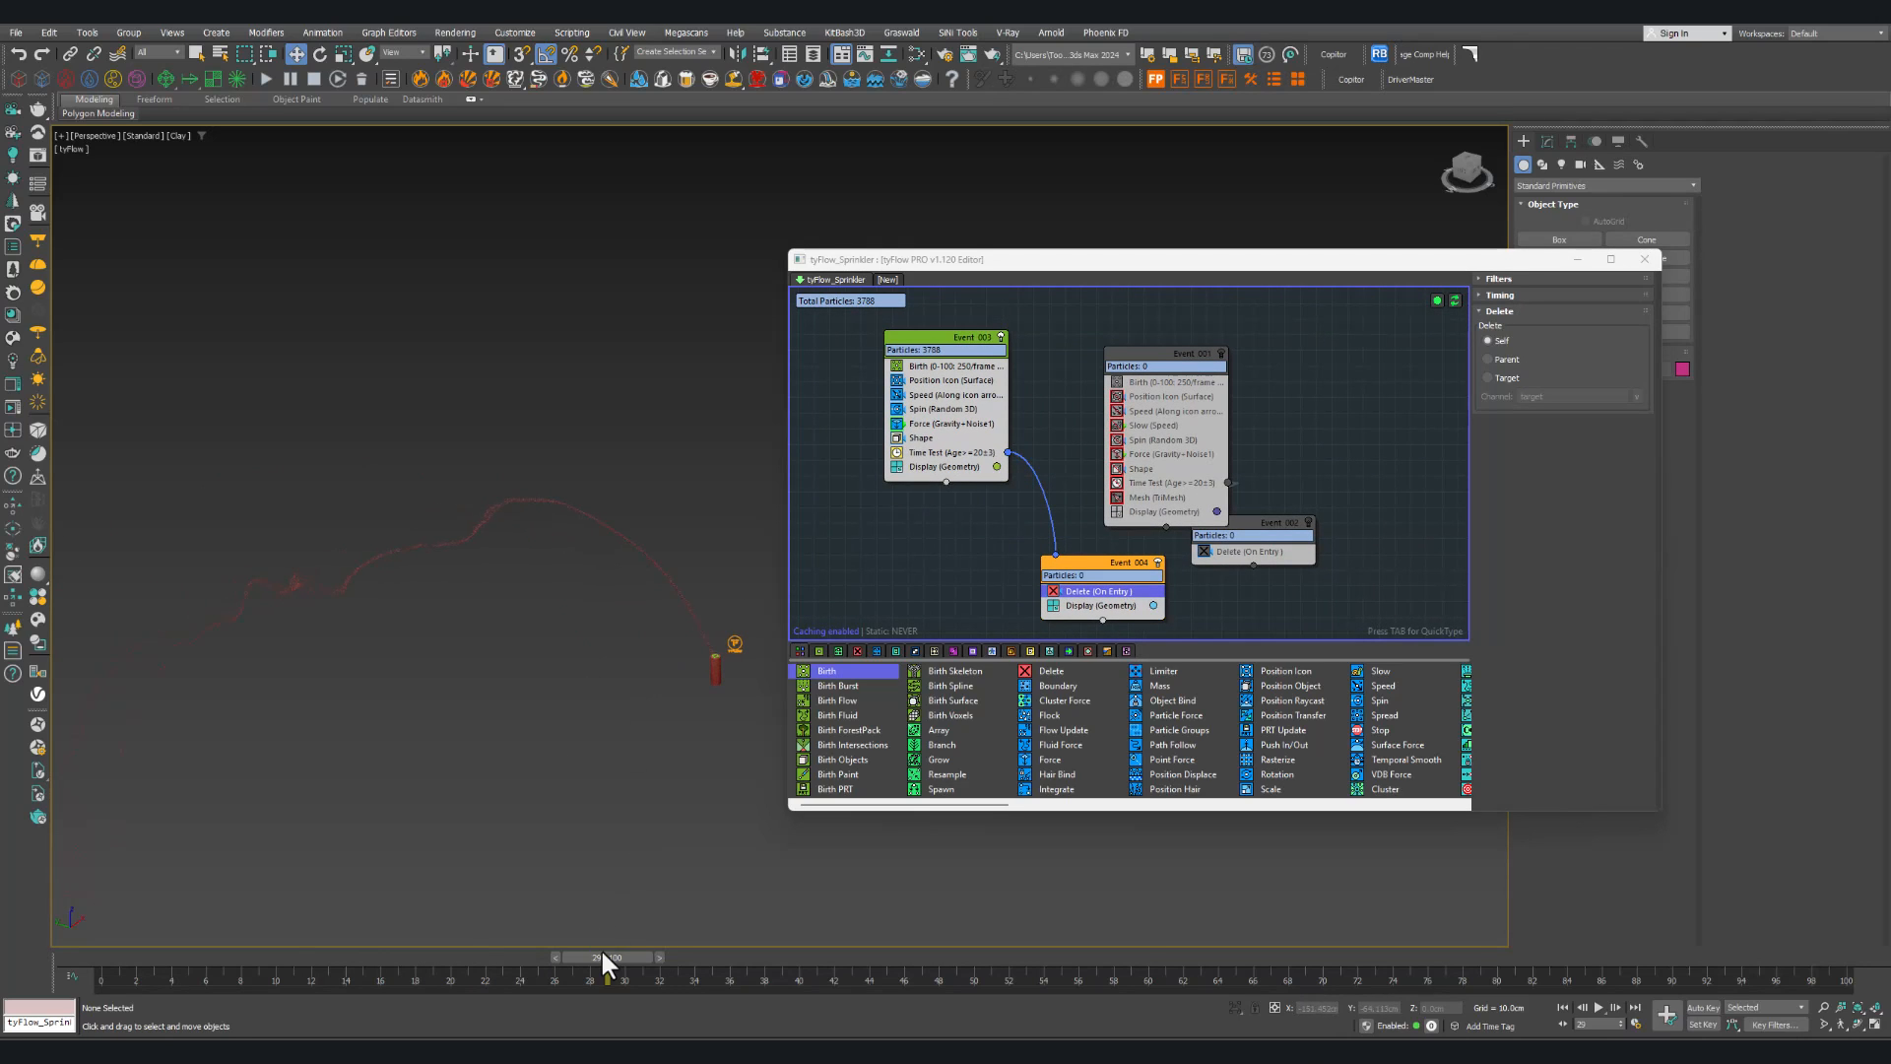
drag(601, 947, 346, 953)
key(w)
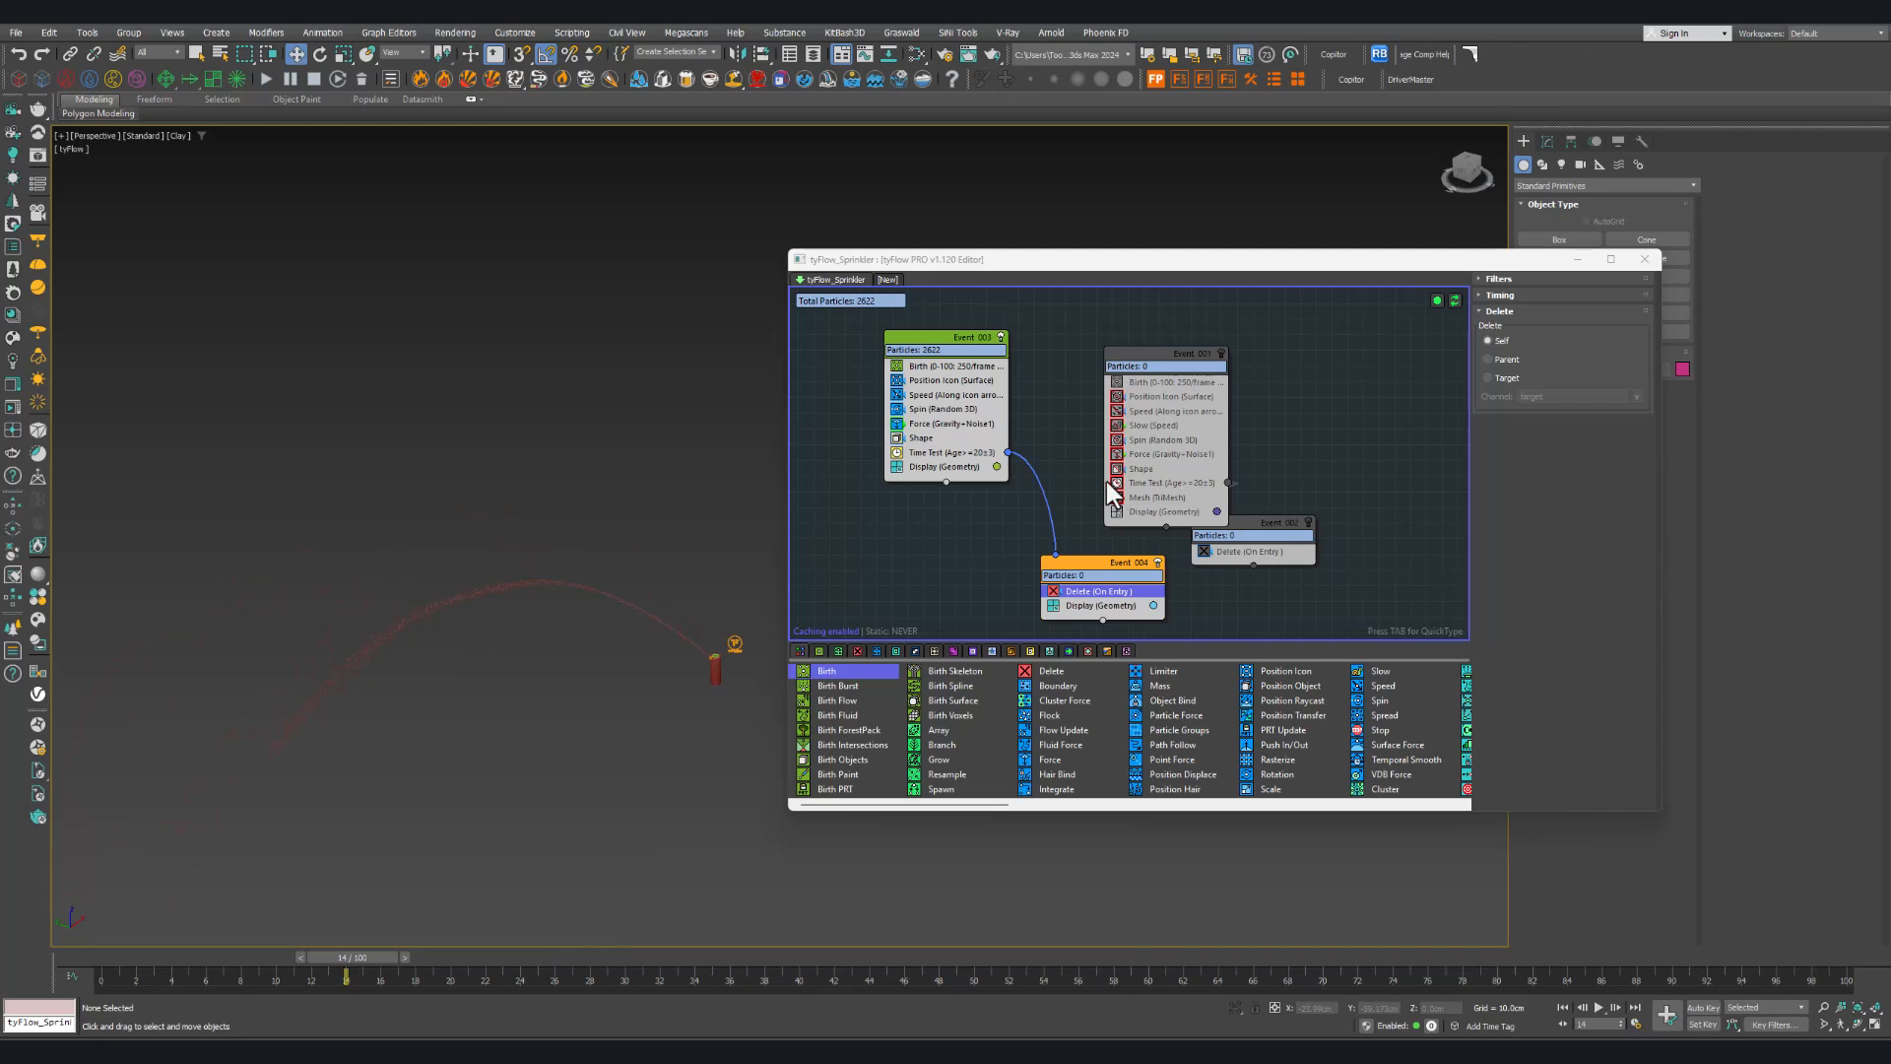
Step: Set the particle age value of the birth event's Time Test to 15
click(960, 452)
double_click(1596, 419)
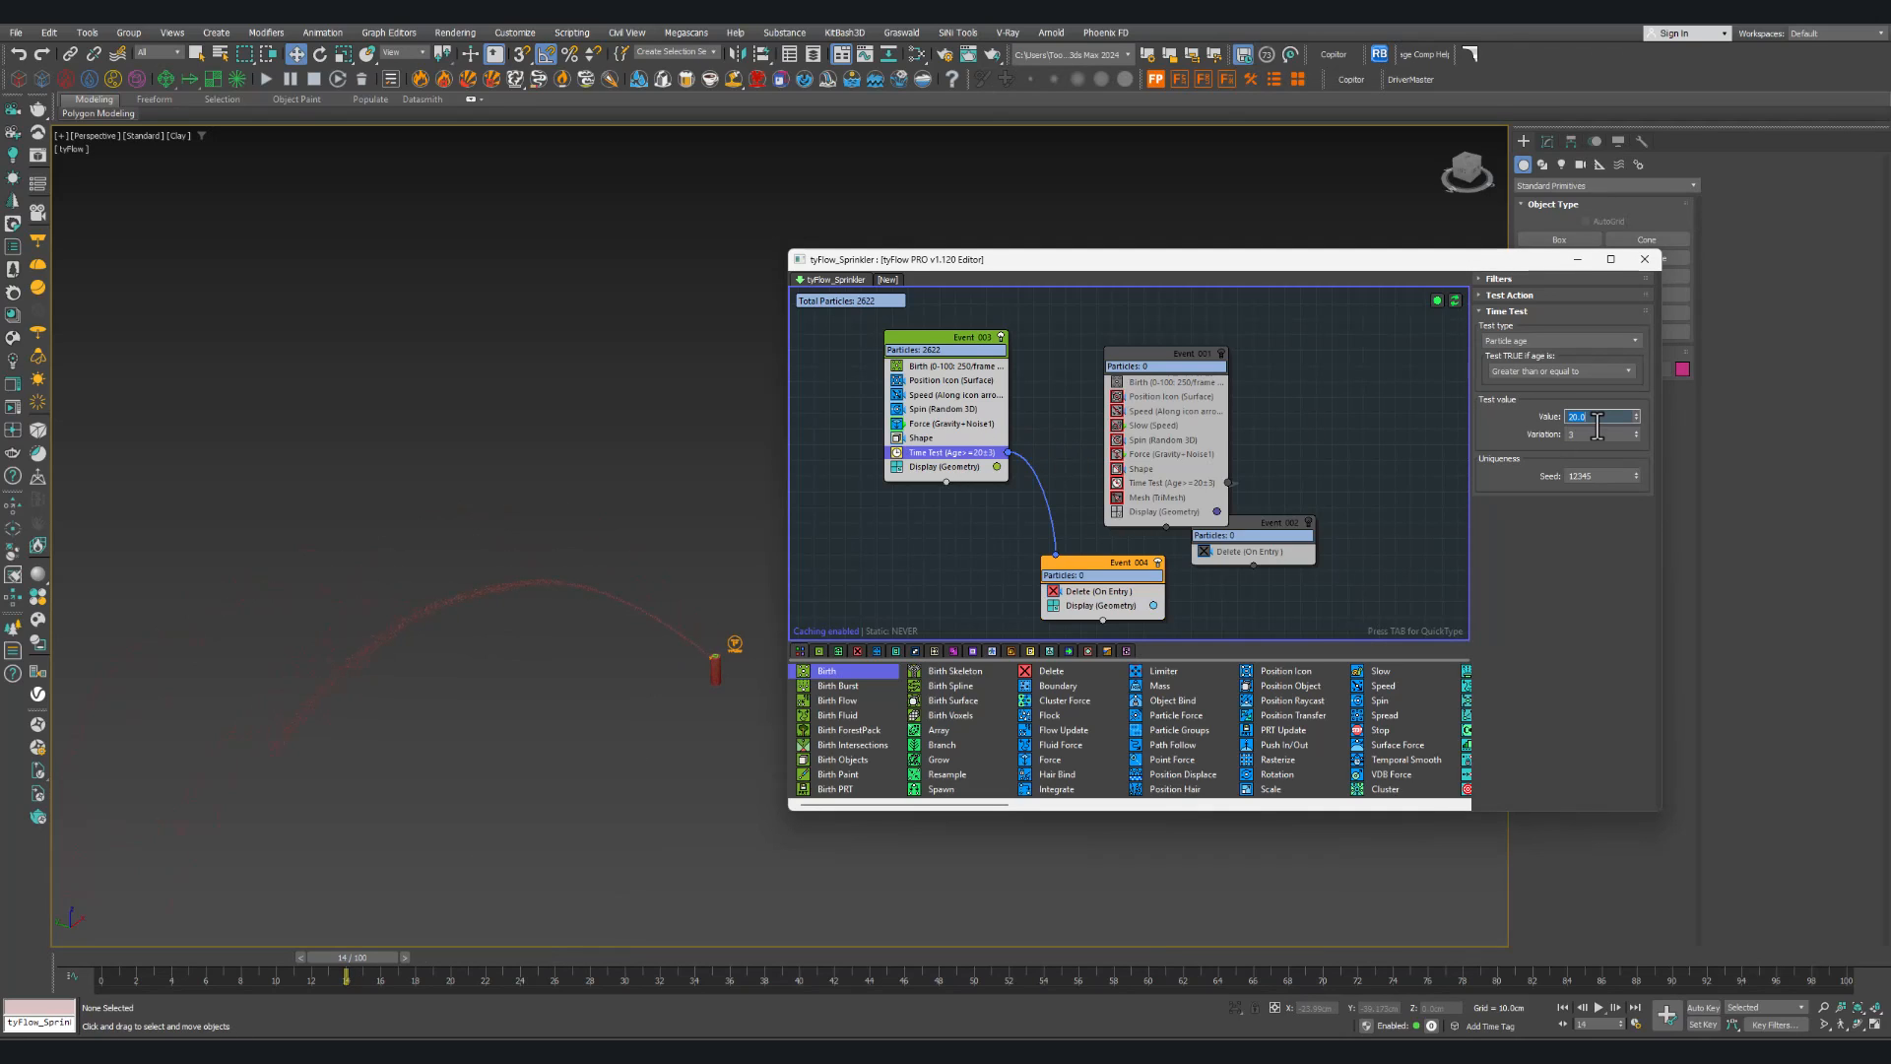
text(15)
key(Return)
Step: Draw a large ground plane beneath the water stream and view it from a low angle
right_click(517, 650)
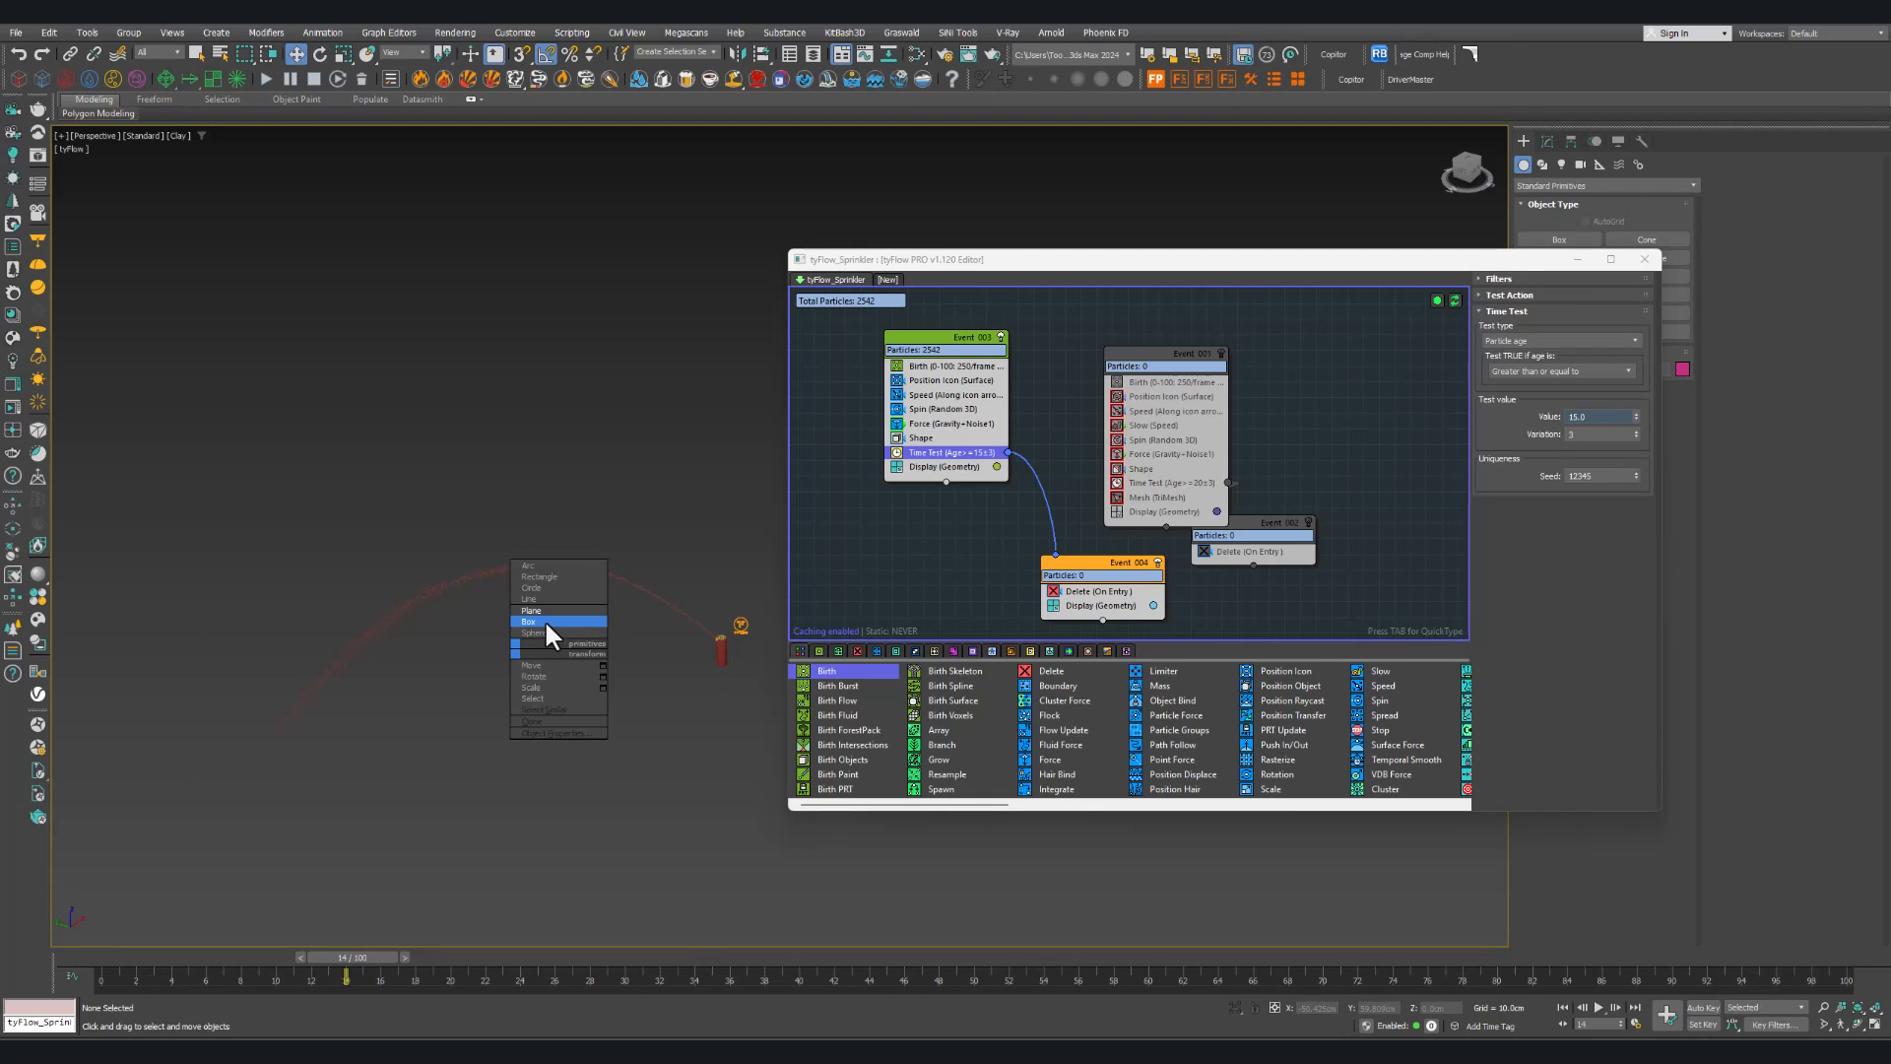
click(548, 630)
drag(536, 633, 82, 741)
key(w)
alt+middle_drag(287, 696, 376, 666)
Step: Set the Time Test's value to 10 and its variation to 1
click(1594, 416)
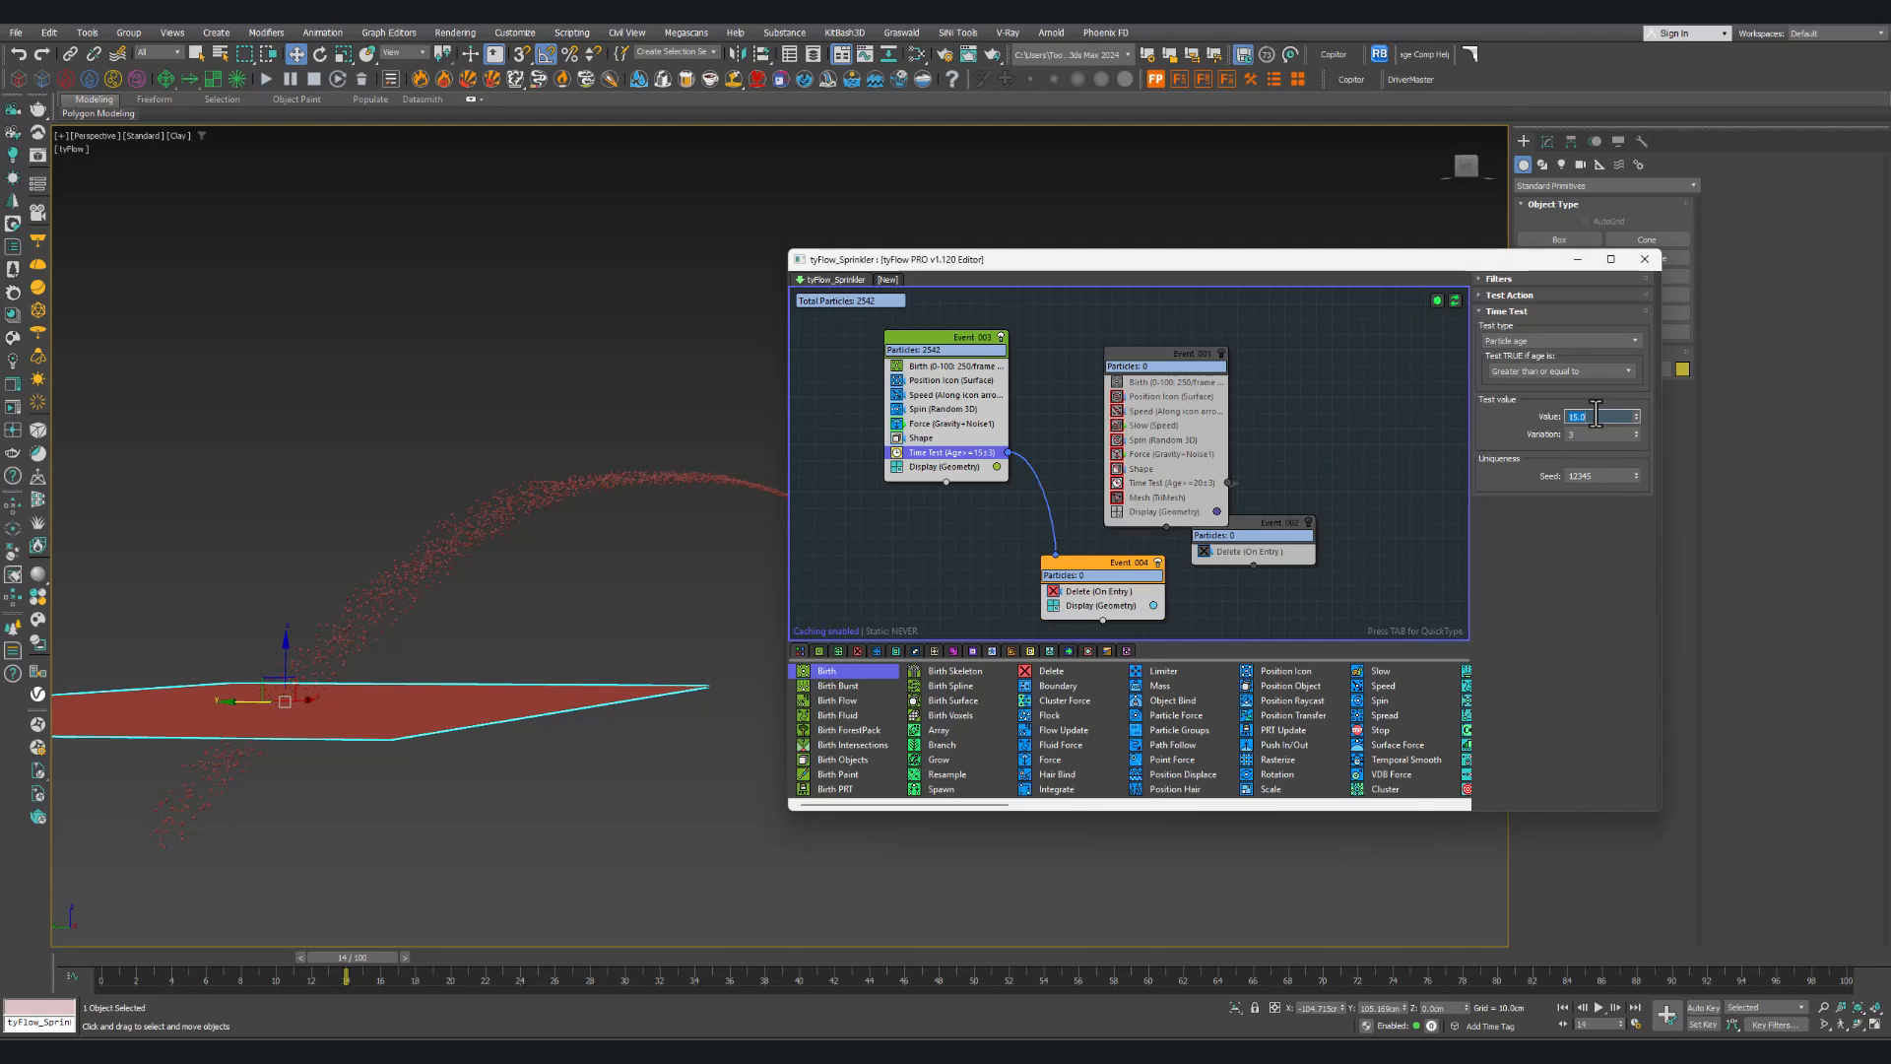
text(12)
key(Return)
key(Return)
click(1583, 435)
text(1)
key(Return)
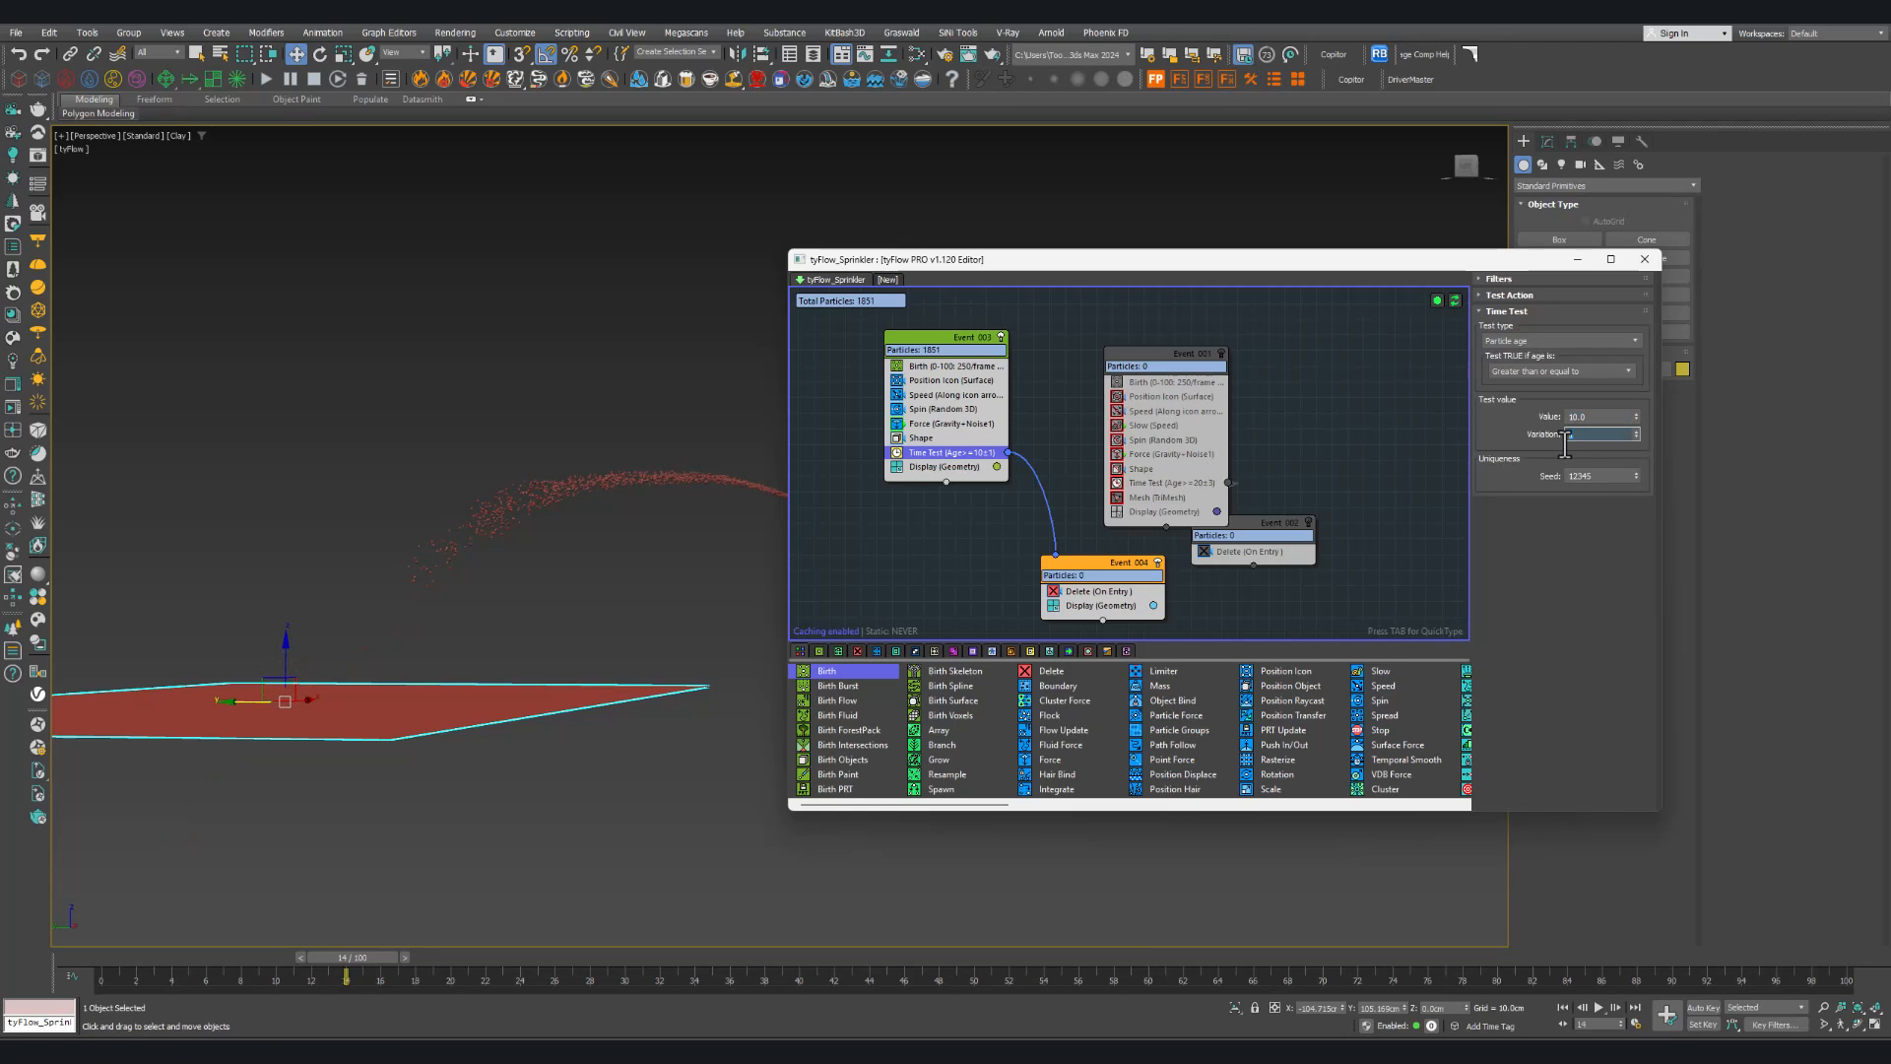
Step: Set the Time Test's variation to 2 and its value to 12
text(2)
key(Return)
click(1591, 418)
text(1)
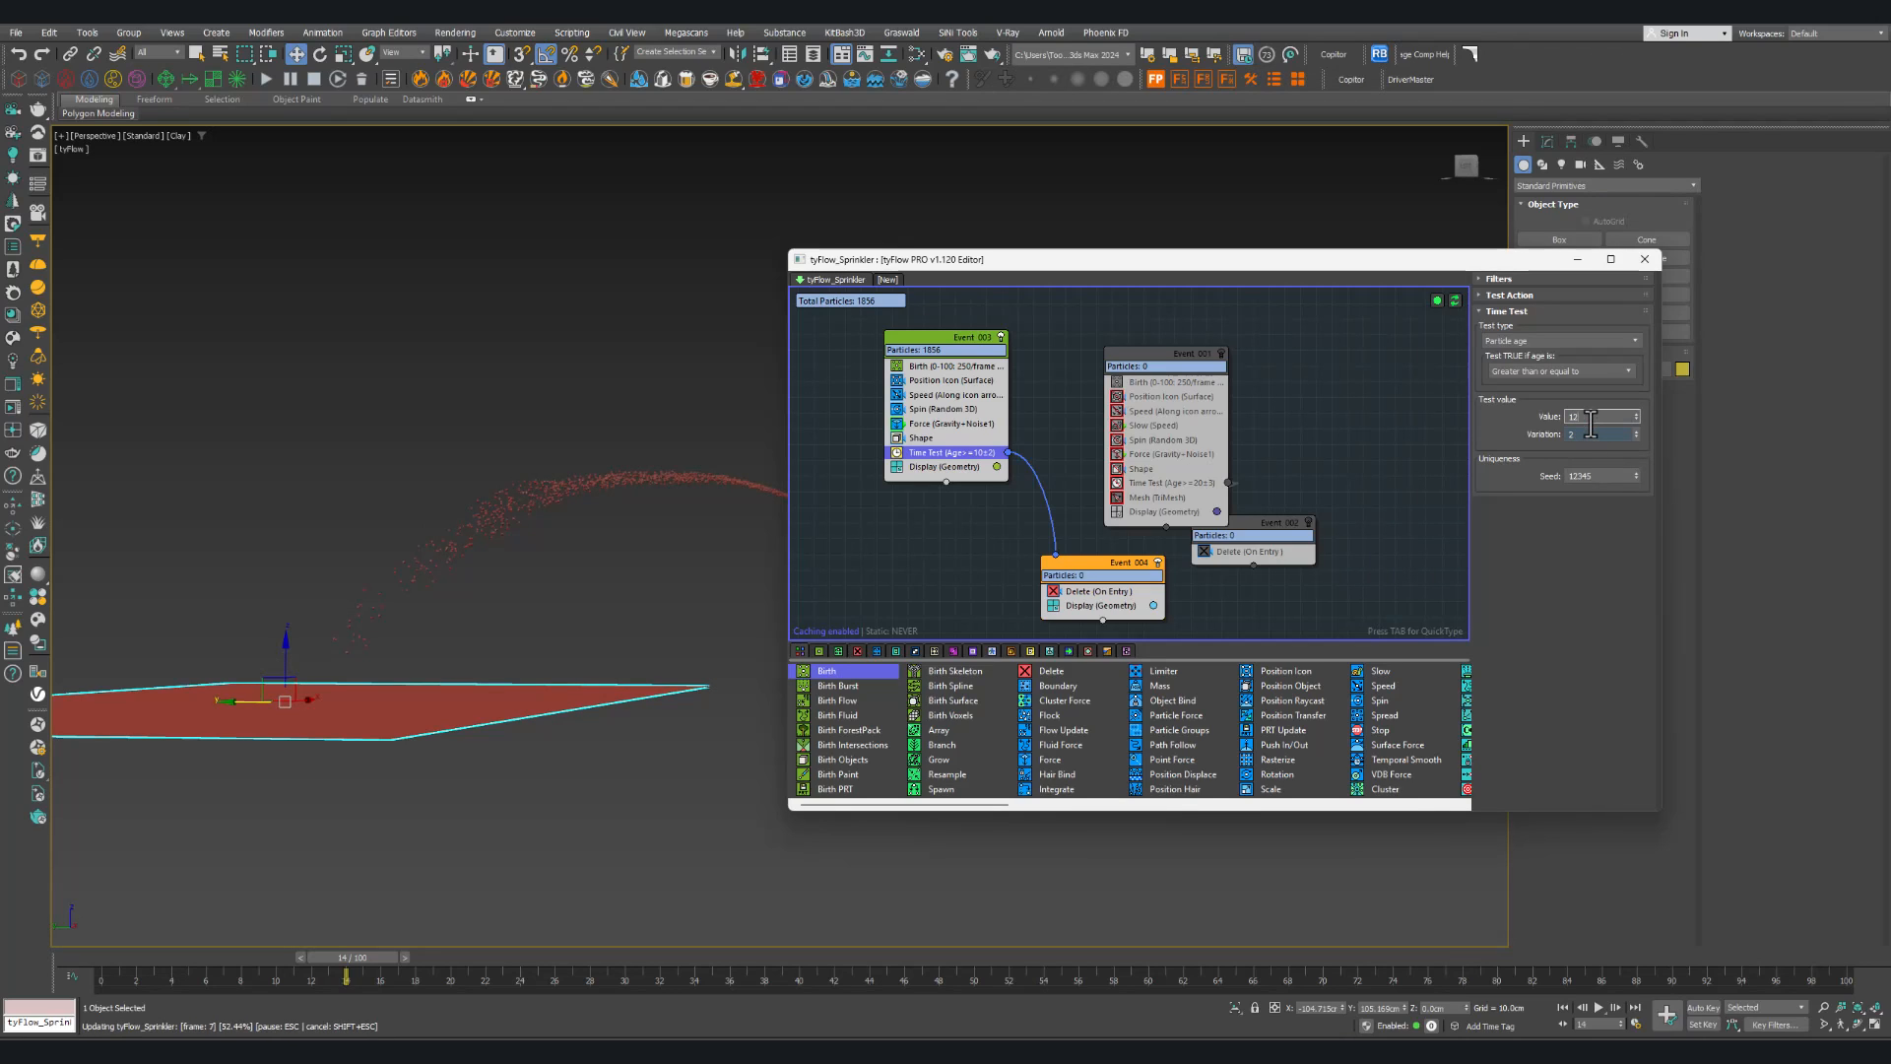
text(2)
key(Return)
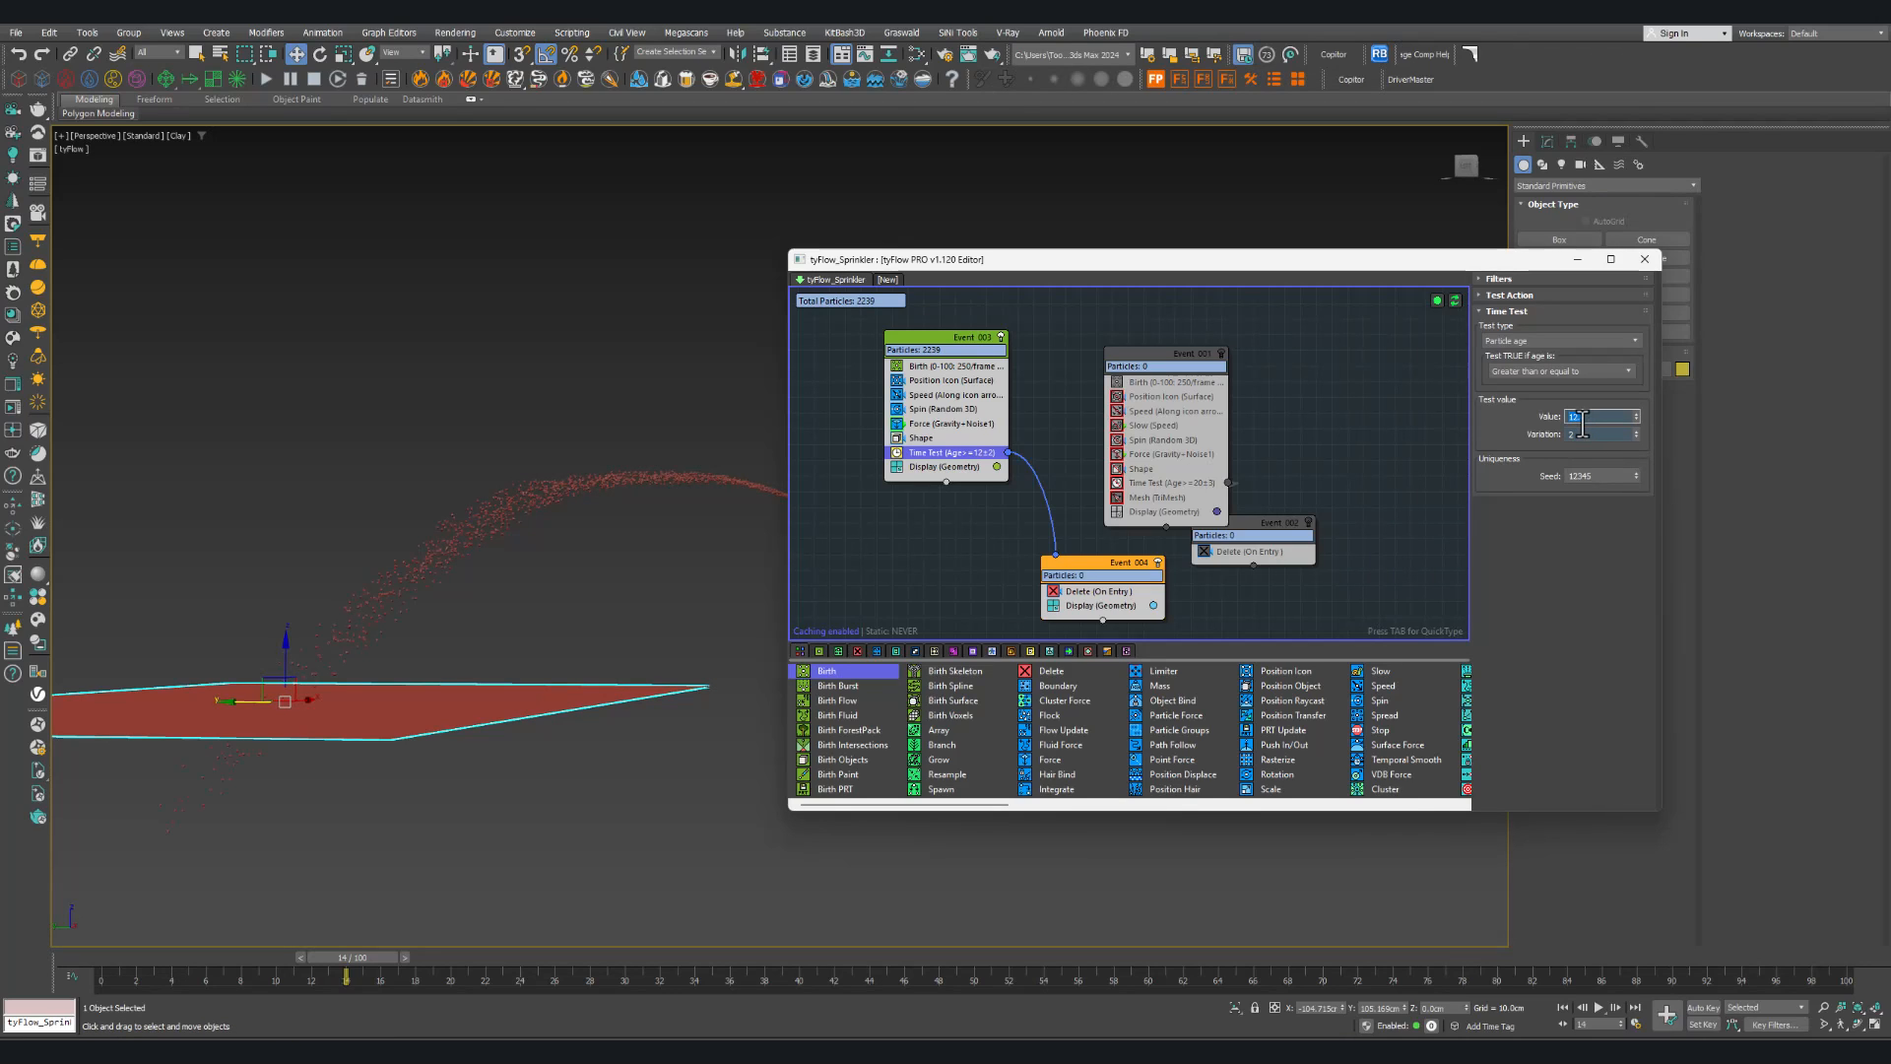
Step: Try a Time Test value of 13, and settle on 15
text(13)
key(Return)
key(Return)
text(15)
key(Return)
Step: Delete the ground plane and scrub the timeline to frame 75 to inspect the stream
alt+middle_drag(560, 512, 325, 628)
drag(368, 952, 518, 953)
key(w)
middle_drag(396, 698, 443, 707)
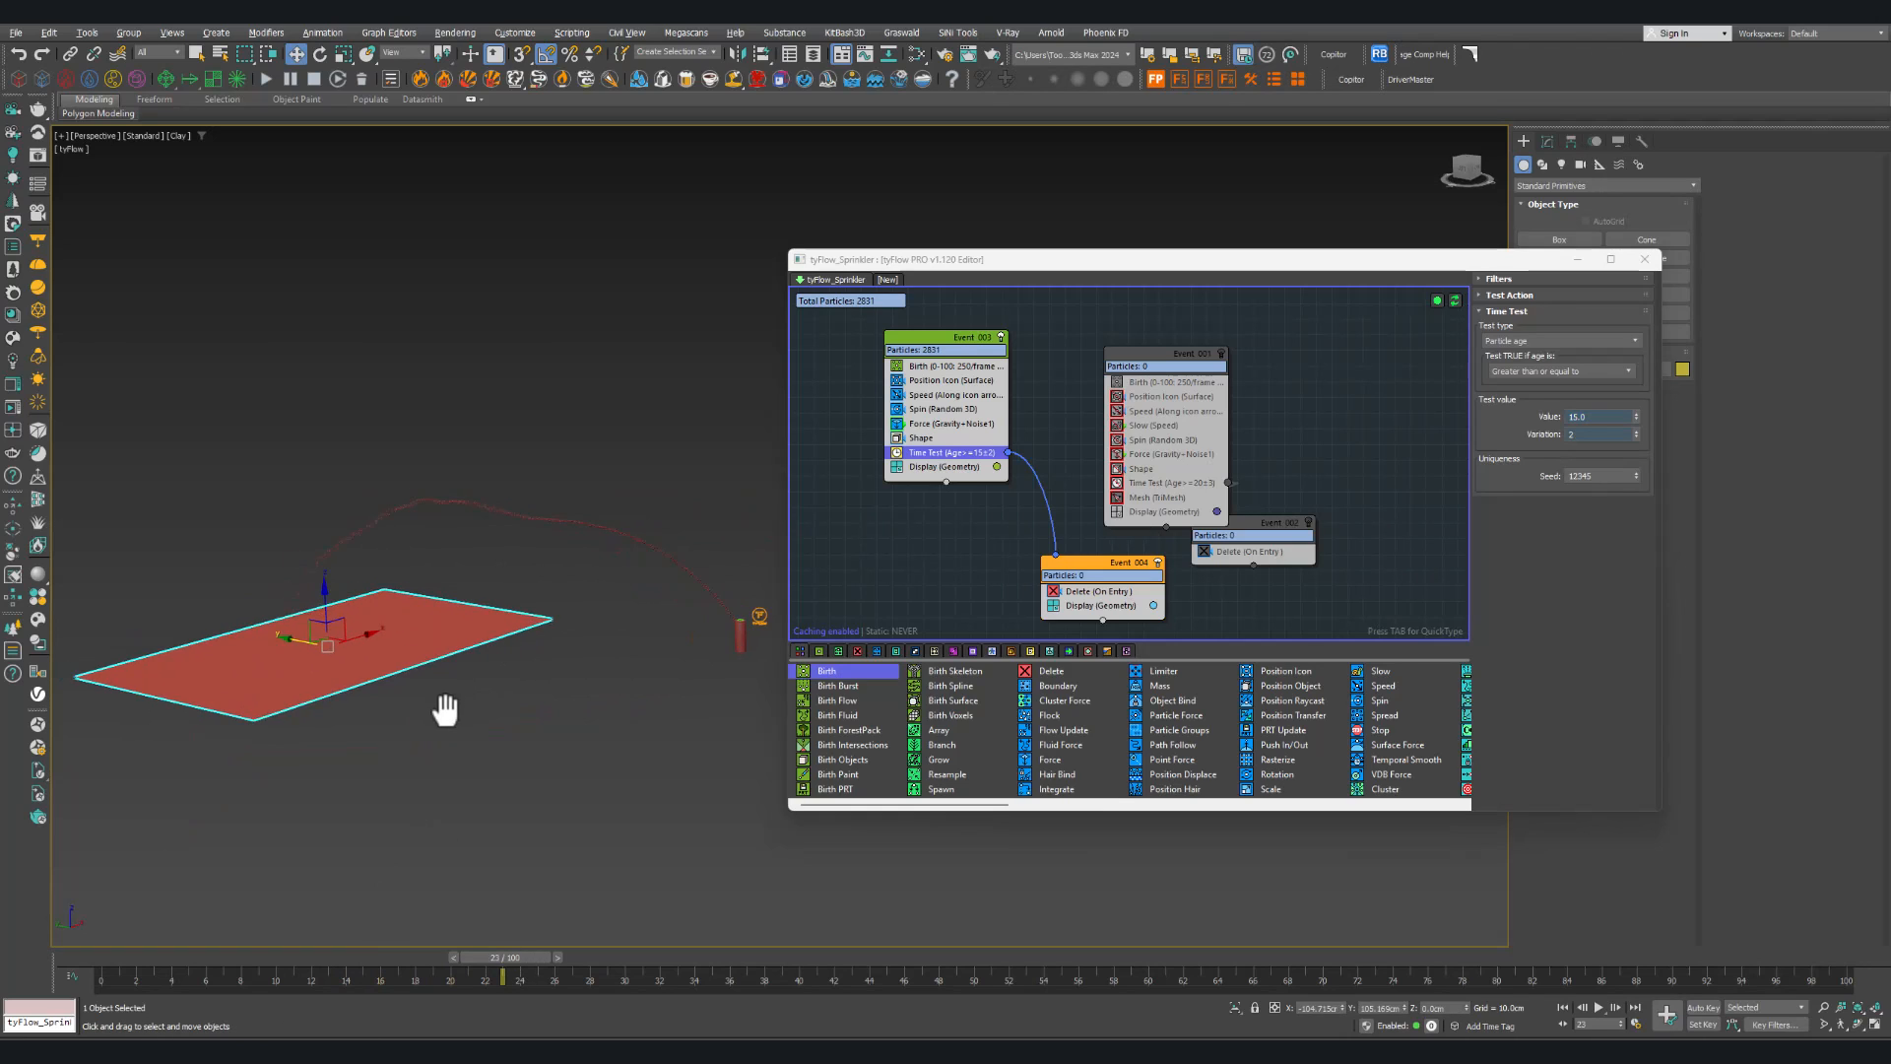
key(Delete)
drag(518, 938, 823, 975)
drag(980, 985, 1401, 990)
middle_drag(554, 641, 387, 532)
scroll(558, 464, up, 4)
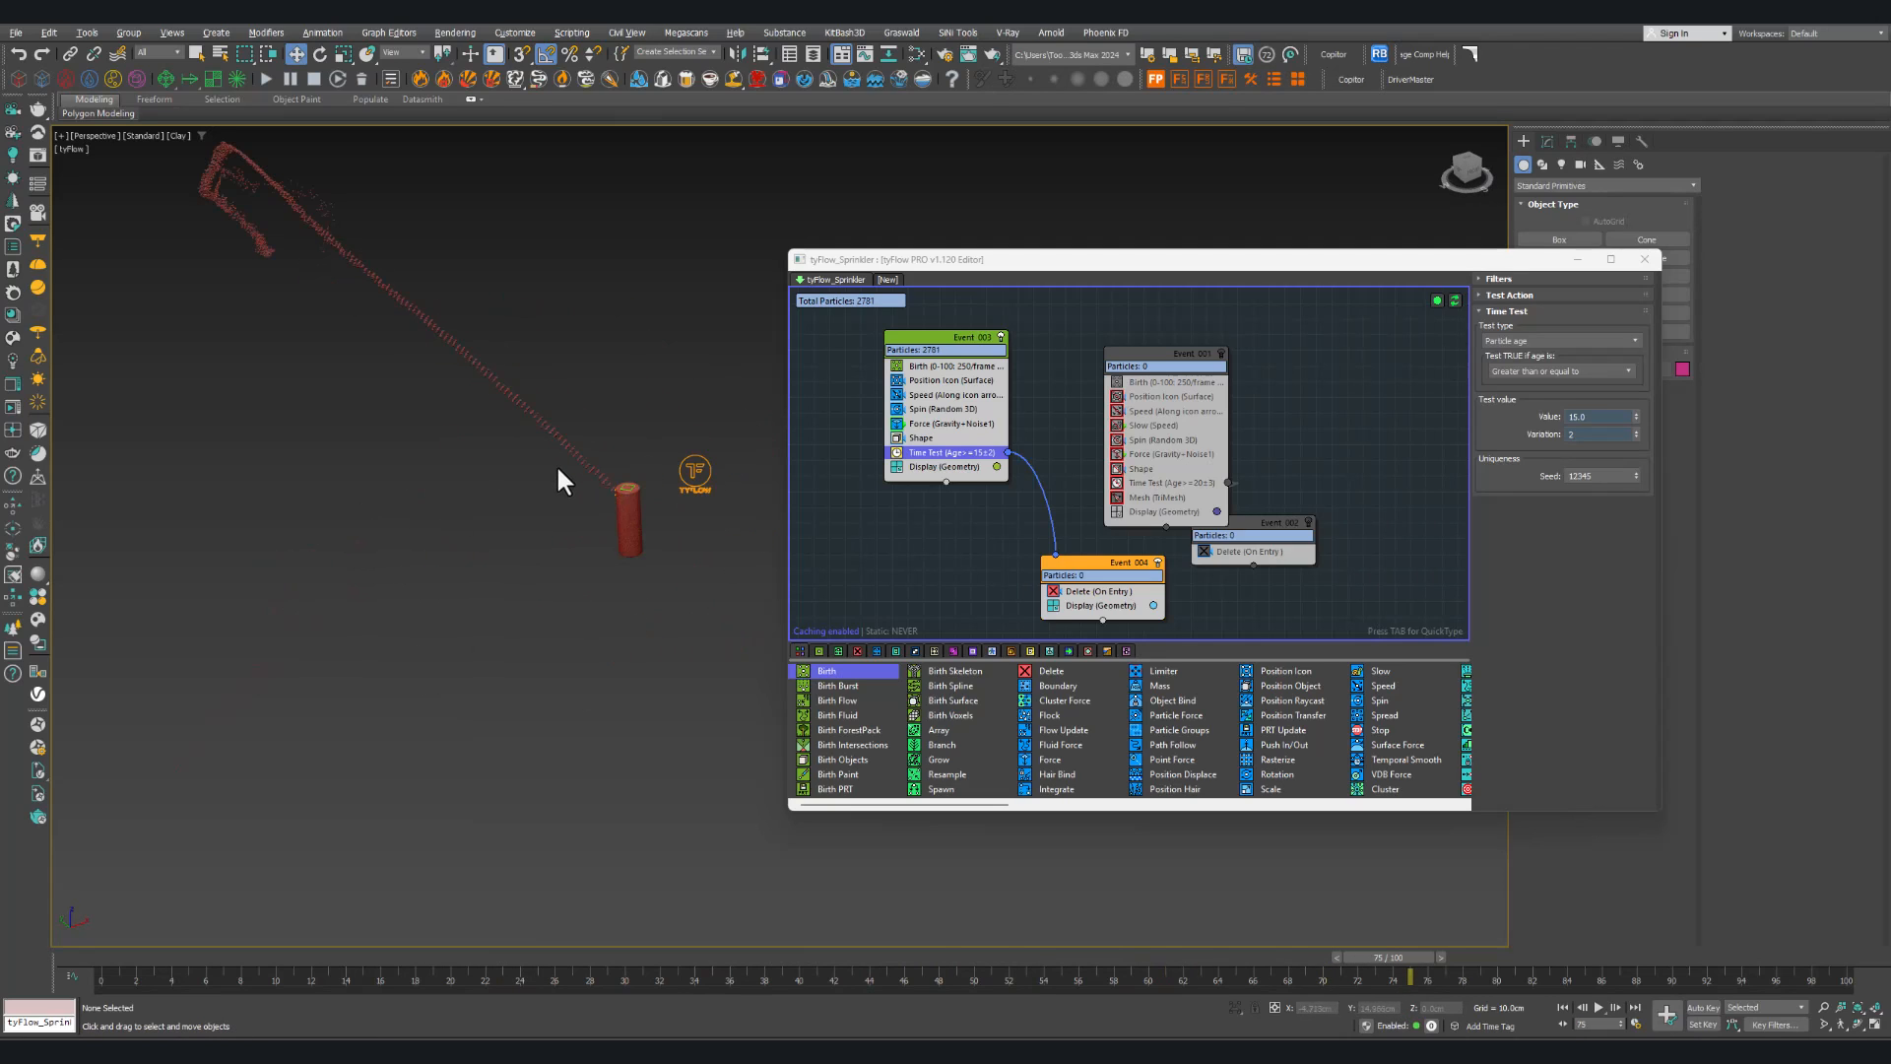
Step: Set the birth event's Force noise strength to 1 cm and its scale to 50, and scrub the timeline to frame 100
click(946, 422)
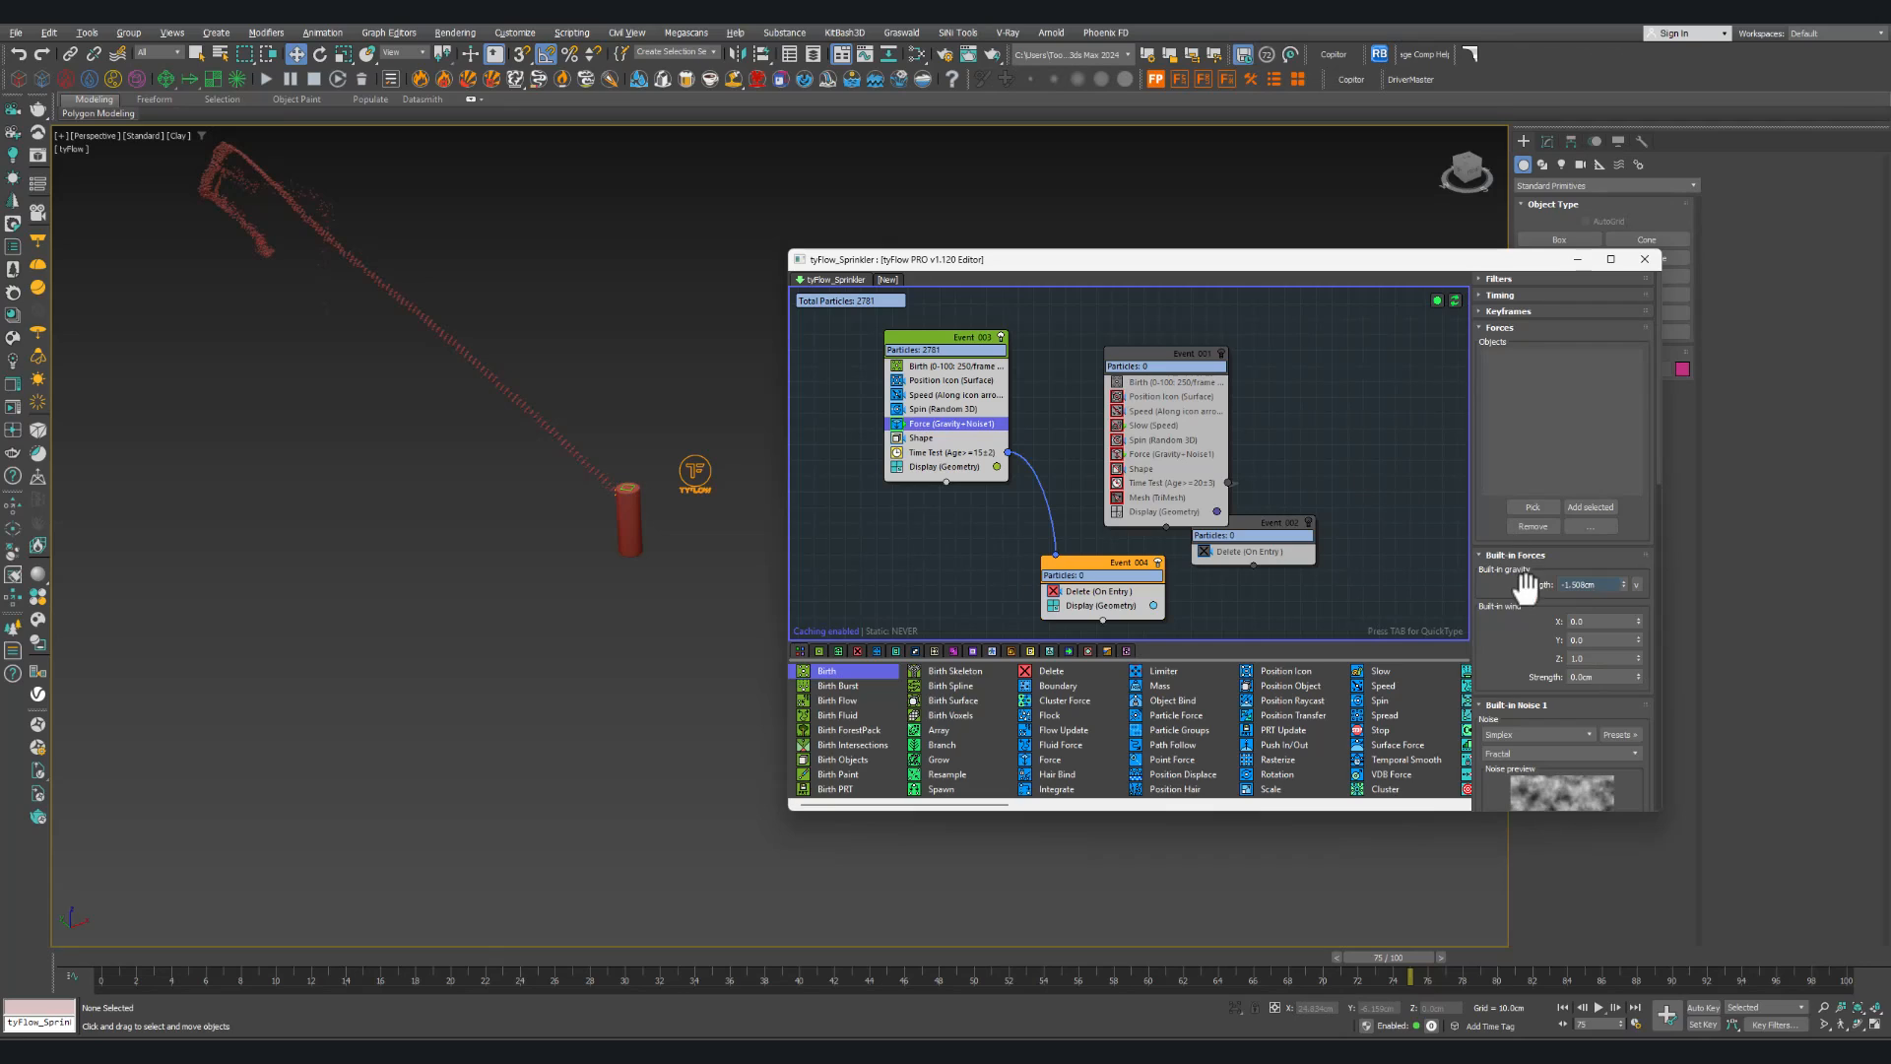
scroll(1527, 591, down, 5)
double_click(1604, 700)
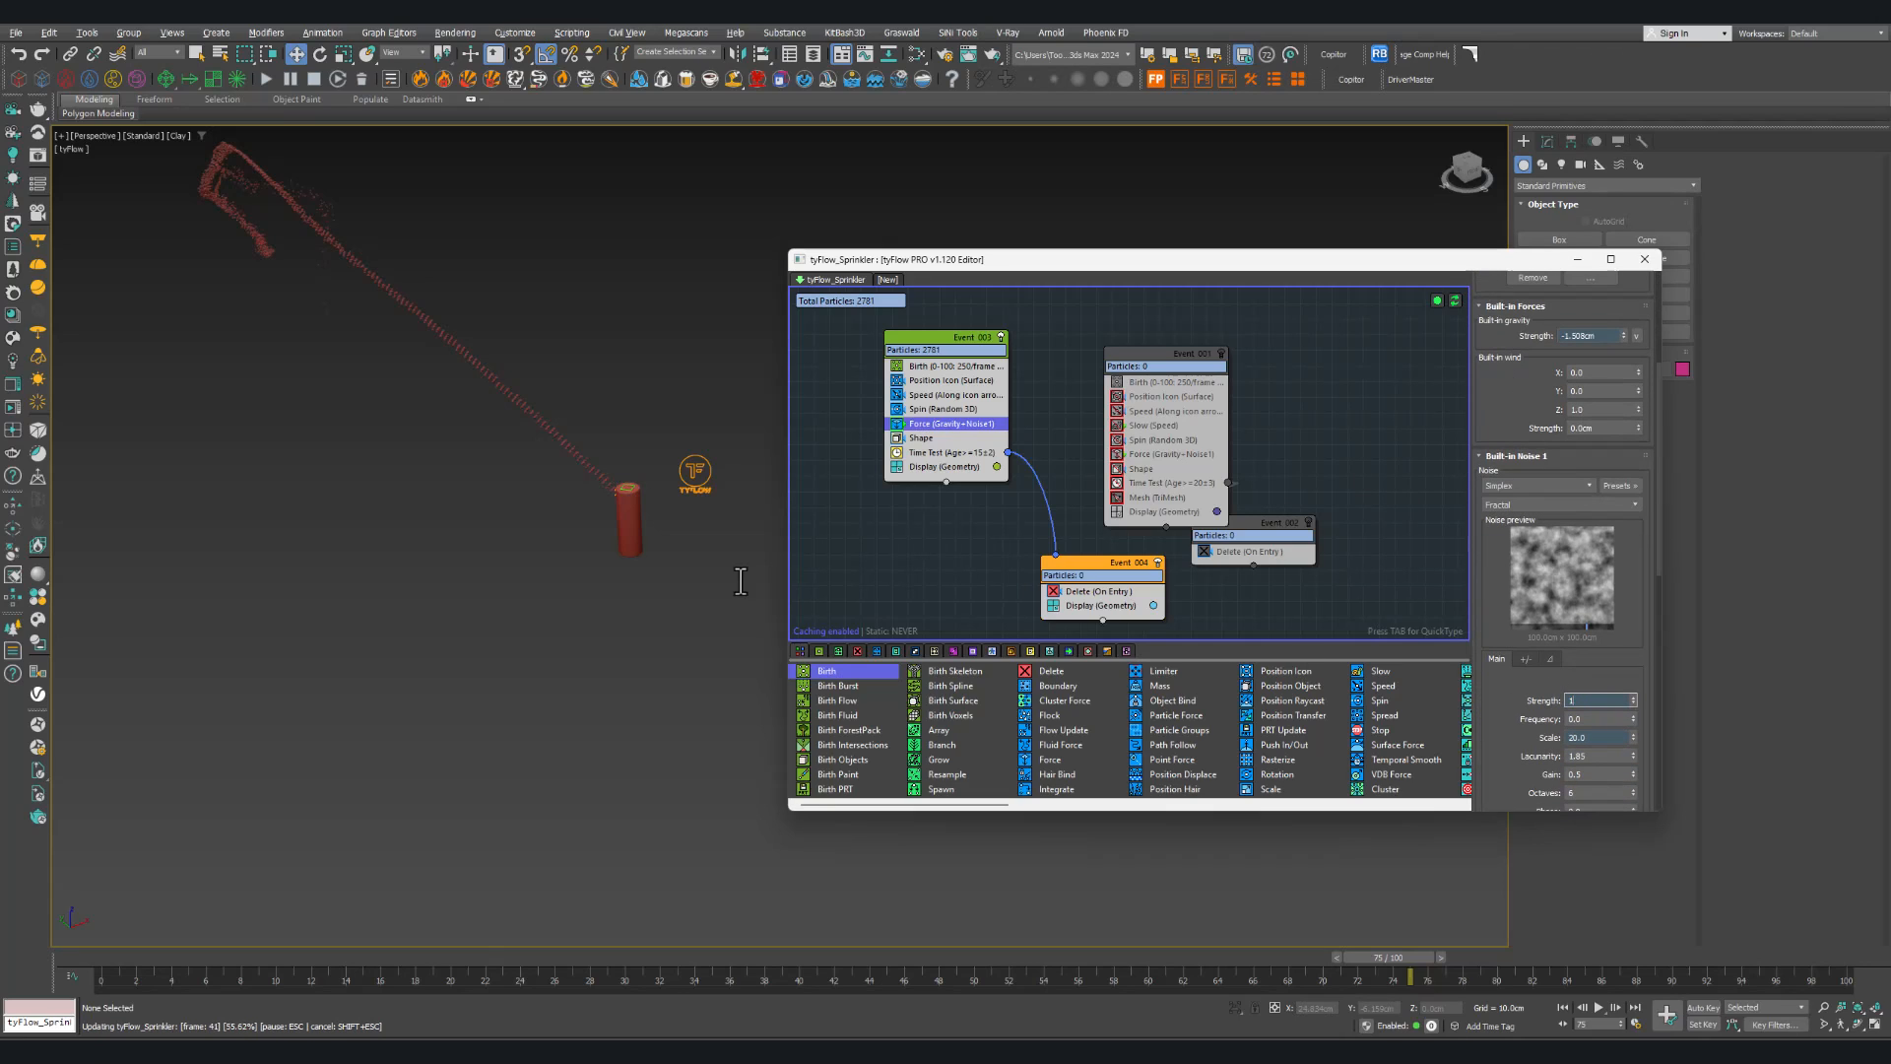
double_click(1597, 736)
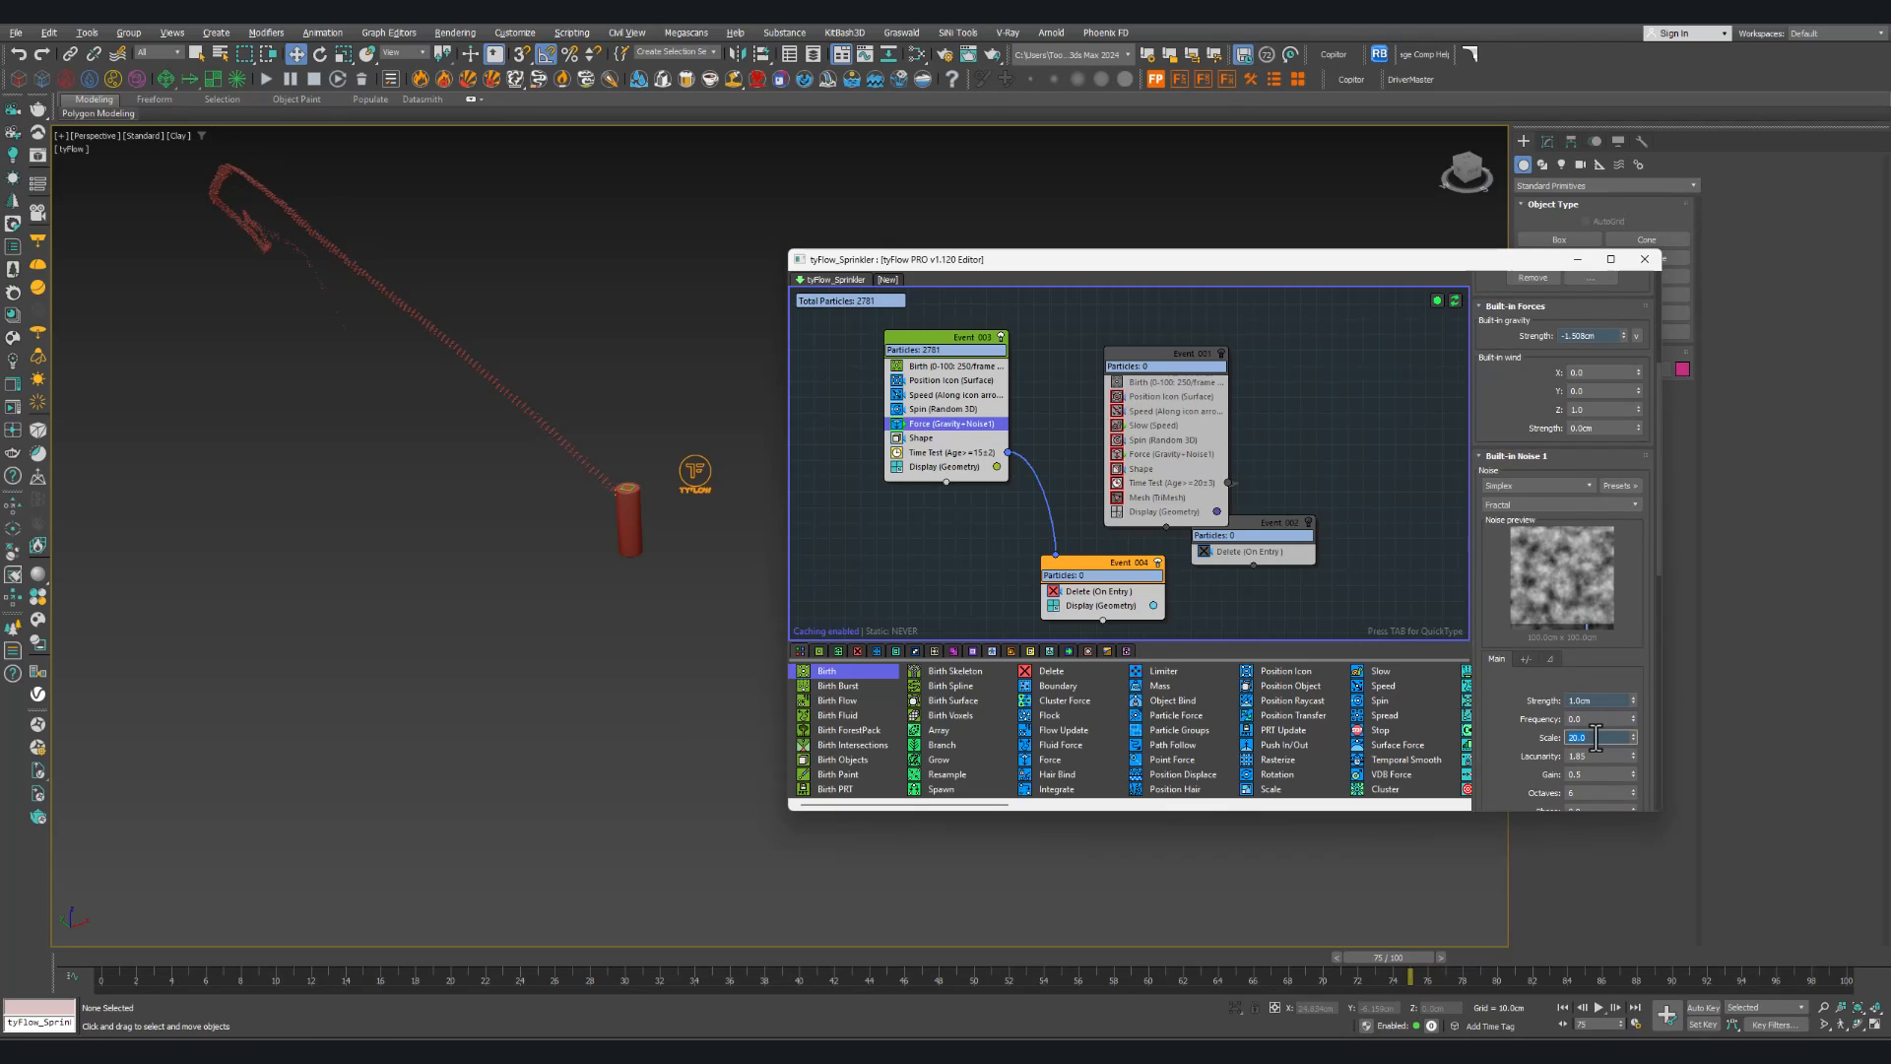
text(50)
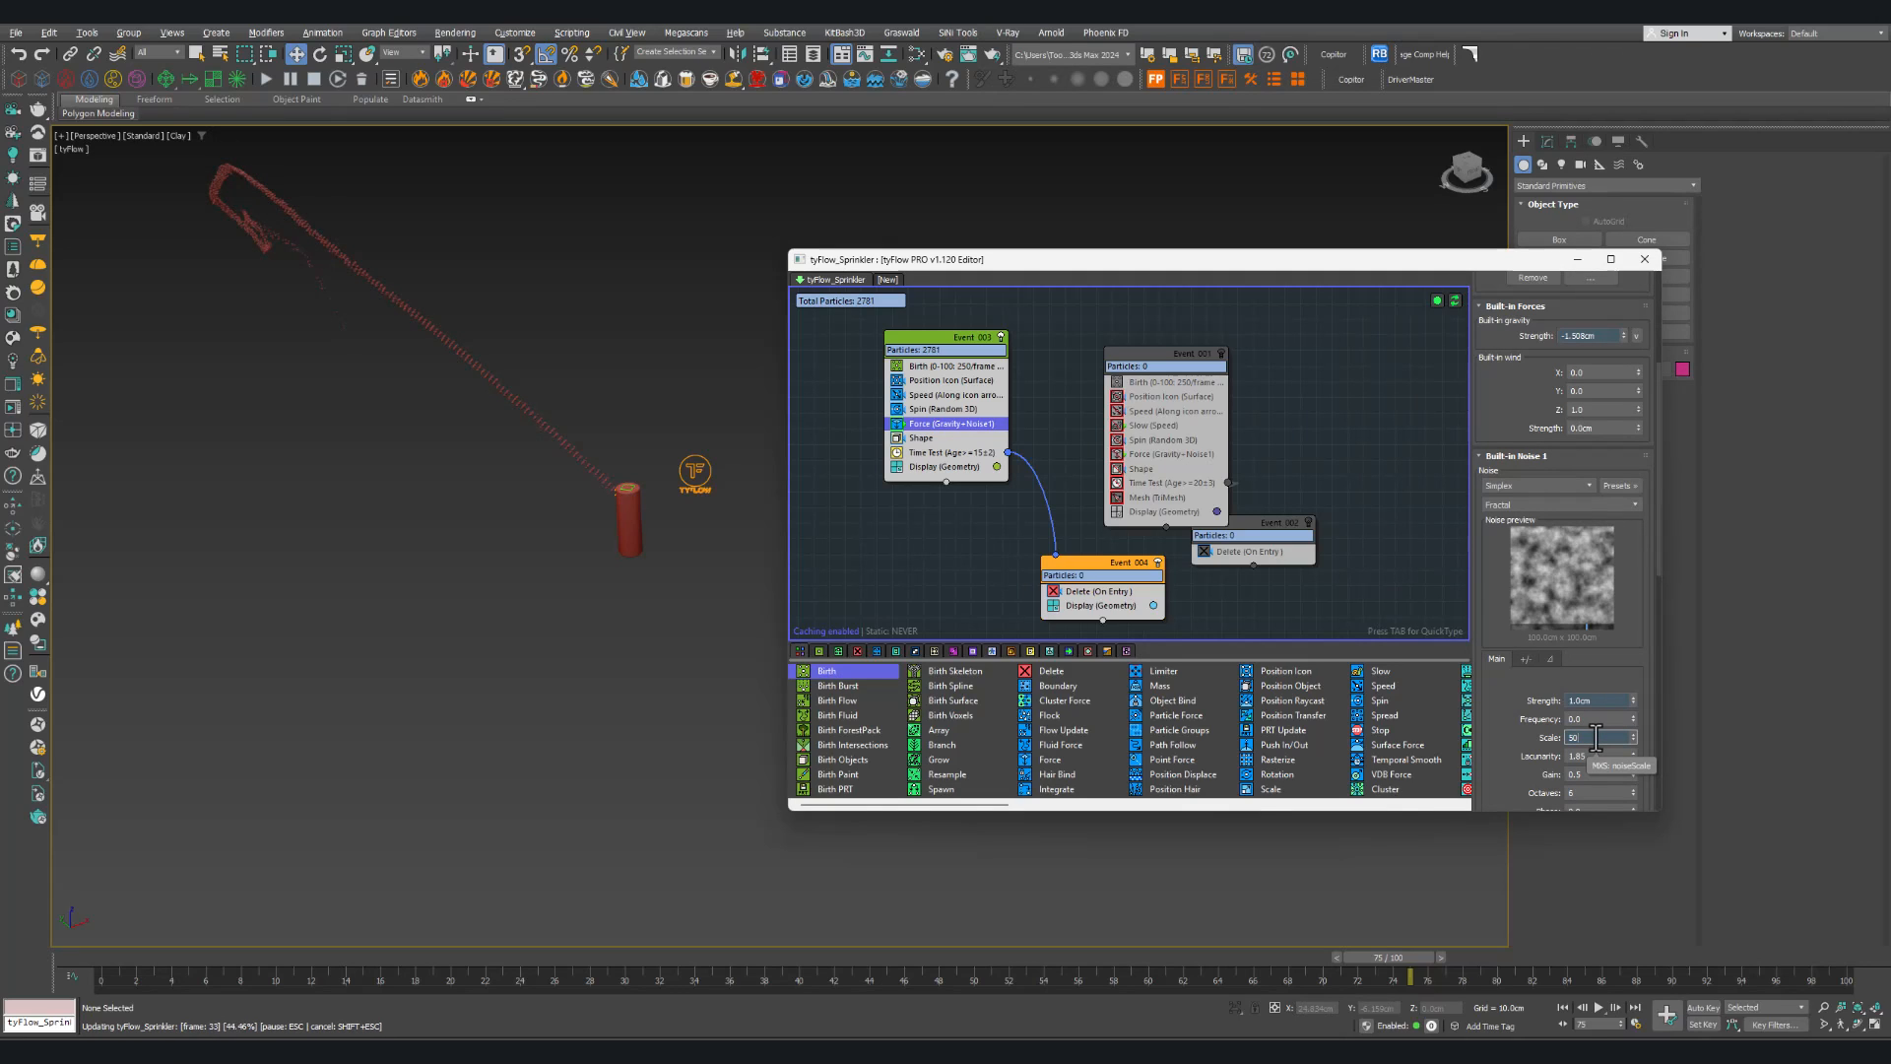
drag(588, 958, 1834, 957)
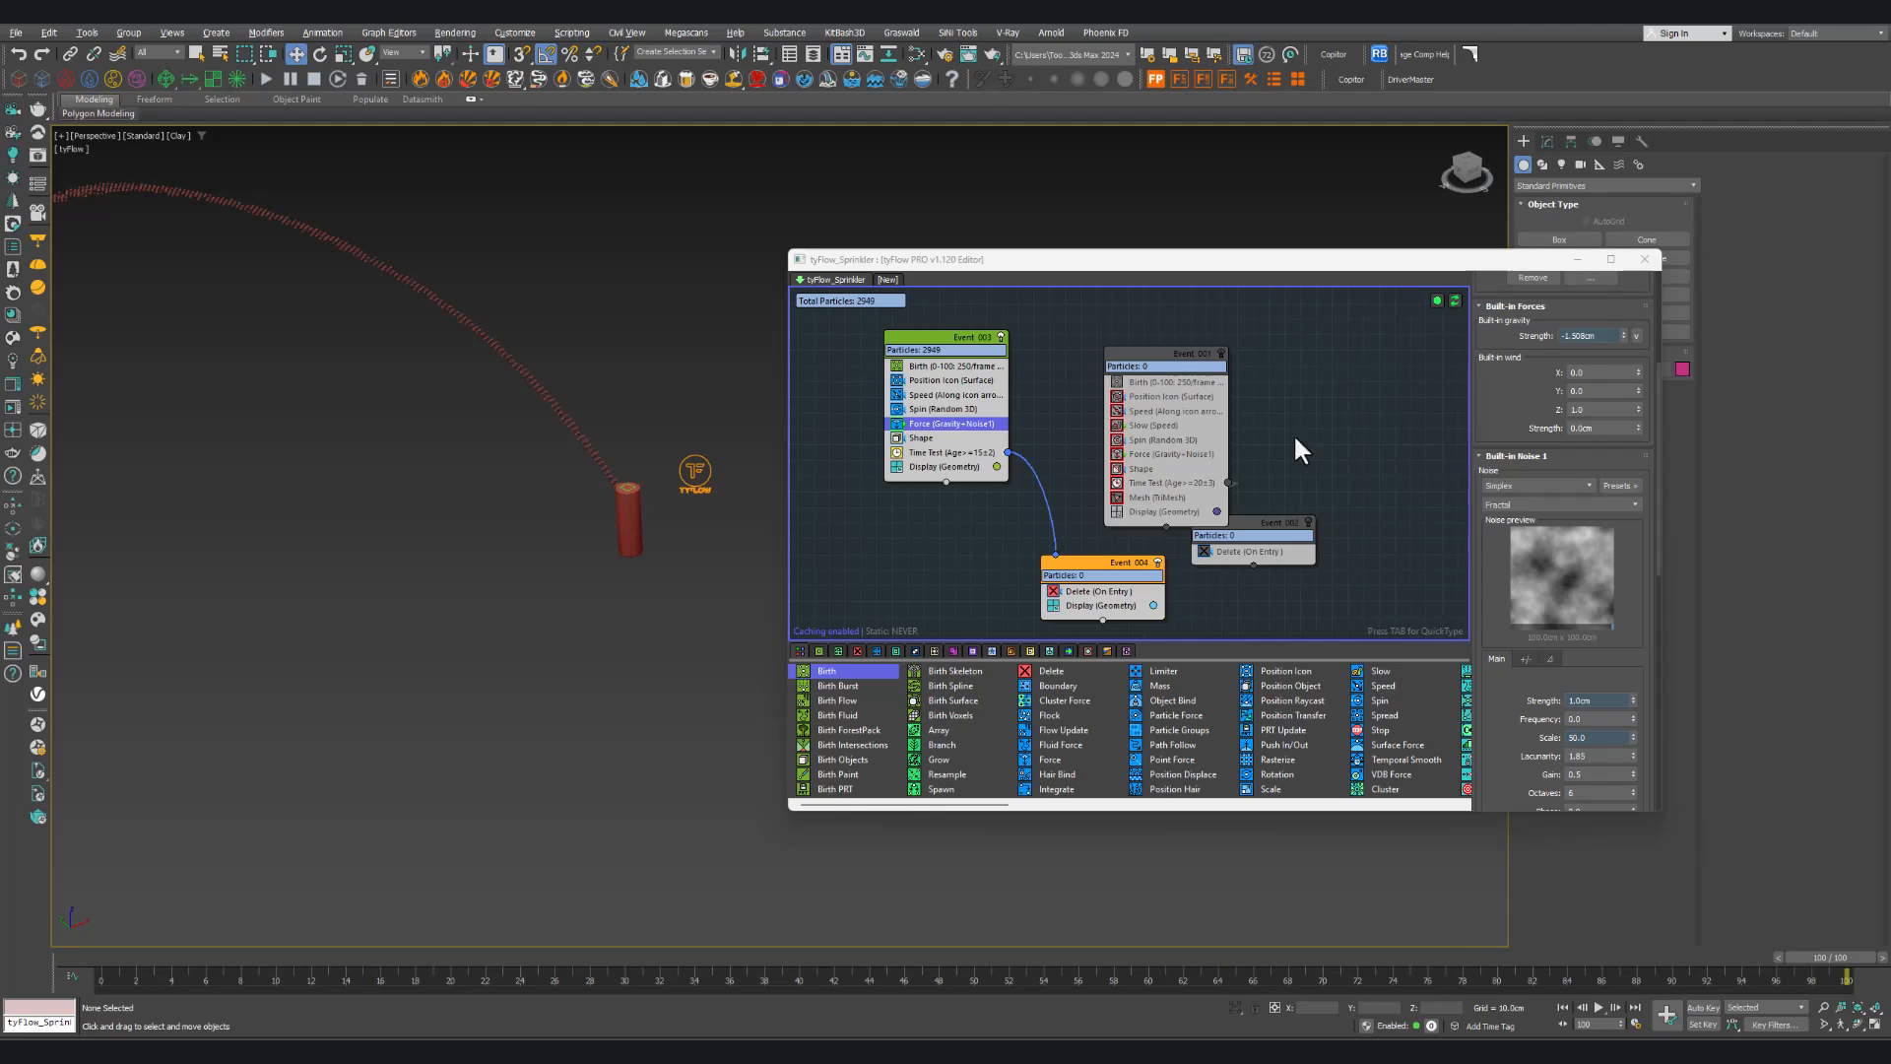
Step: Move the disabled birth event and its delete event farther away from the active events
middle_drag(1012, 455, 1051, 464)
drag(1190, 371, 1173, 334)
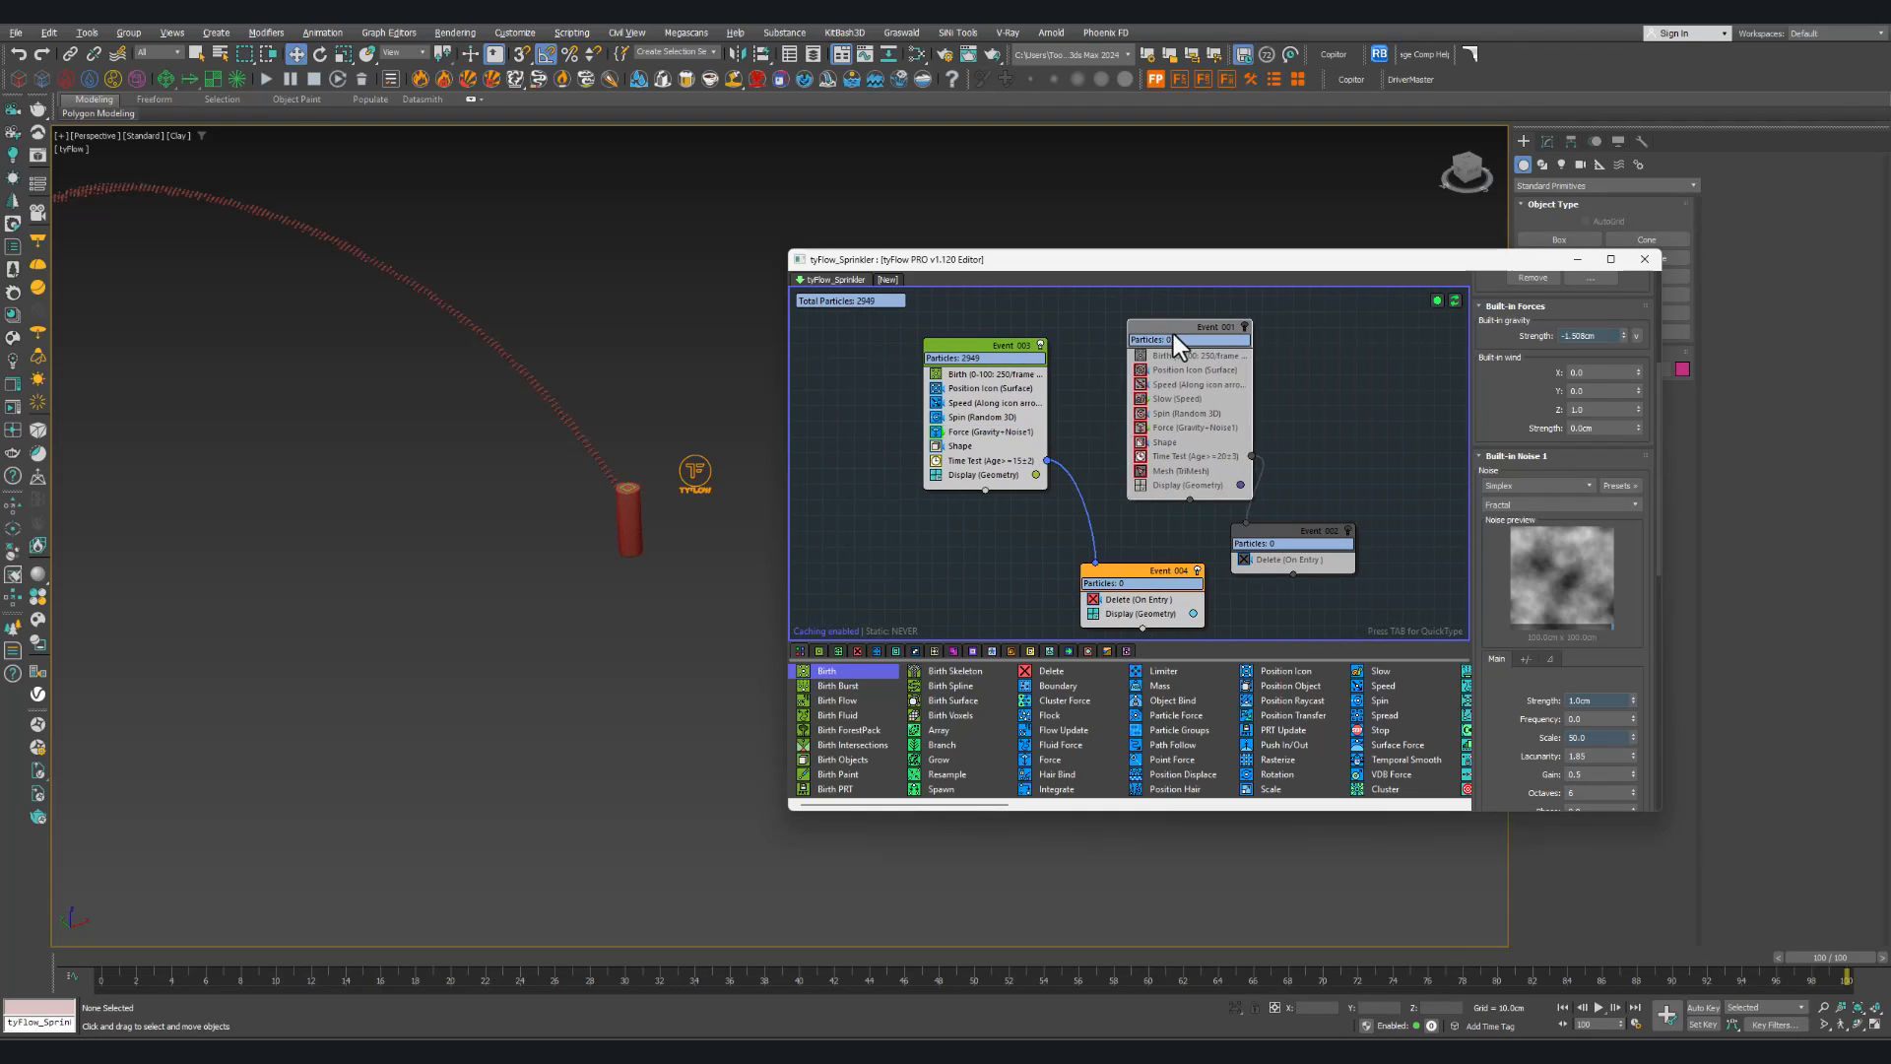
drag(1285, 540, 1436, 542)
drag(1141, 322, 1269, 345)
Step: Examine the water arc from a different angle and rewind the timeline to frame 0
middle_drag(607, 434, 430, 528)
scroll(438, 528, down, 4)
middle_drag(543, 535, 427, 528)
alt+middle_drag(426, 528, 371, 532)
scroll(559, 533, up, 4)
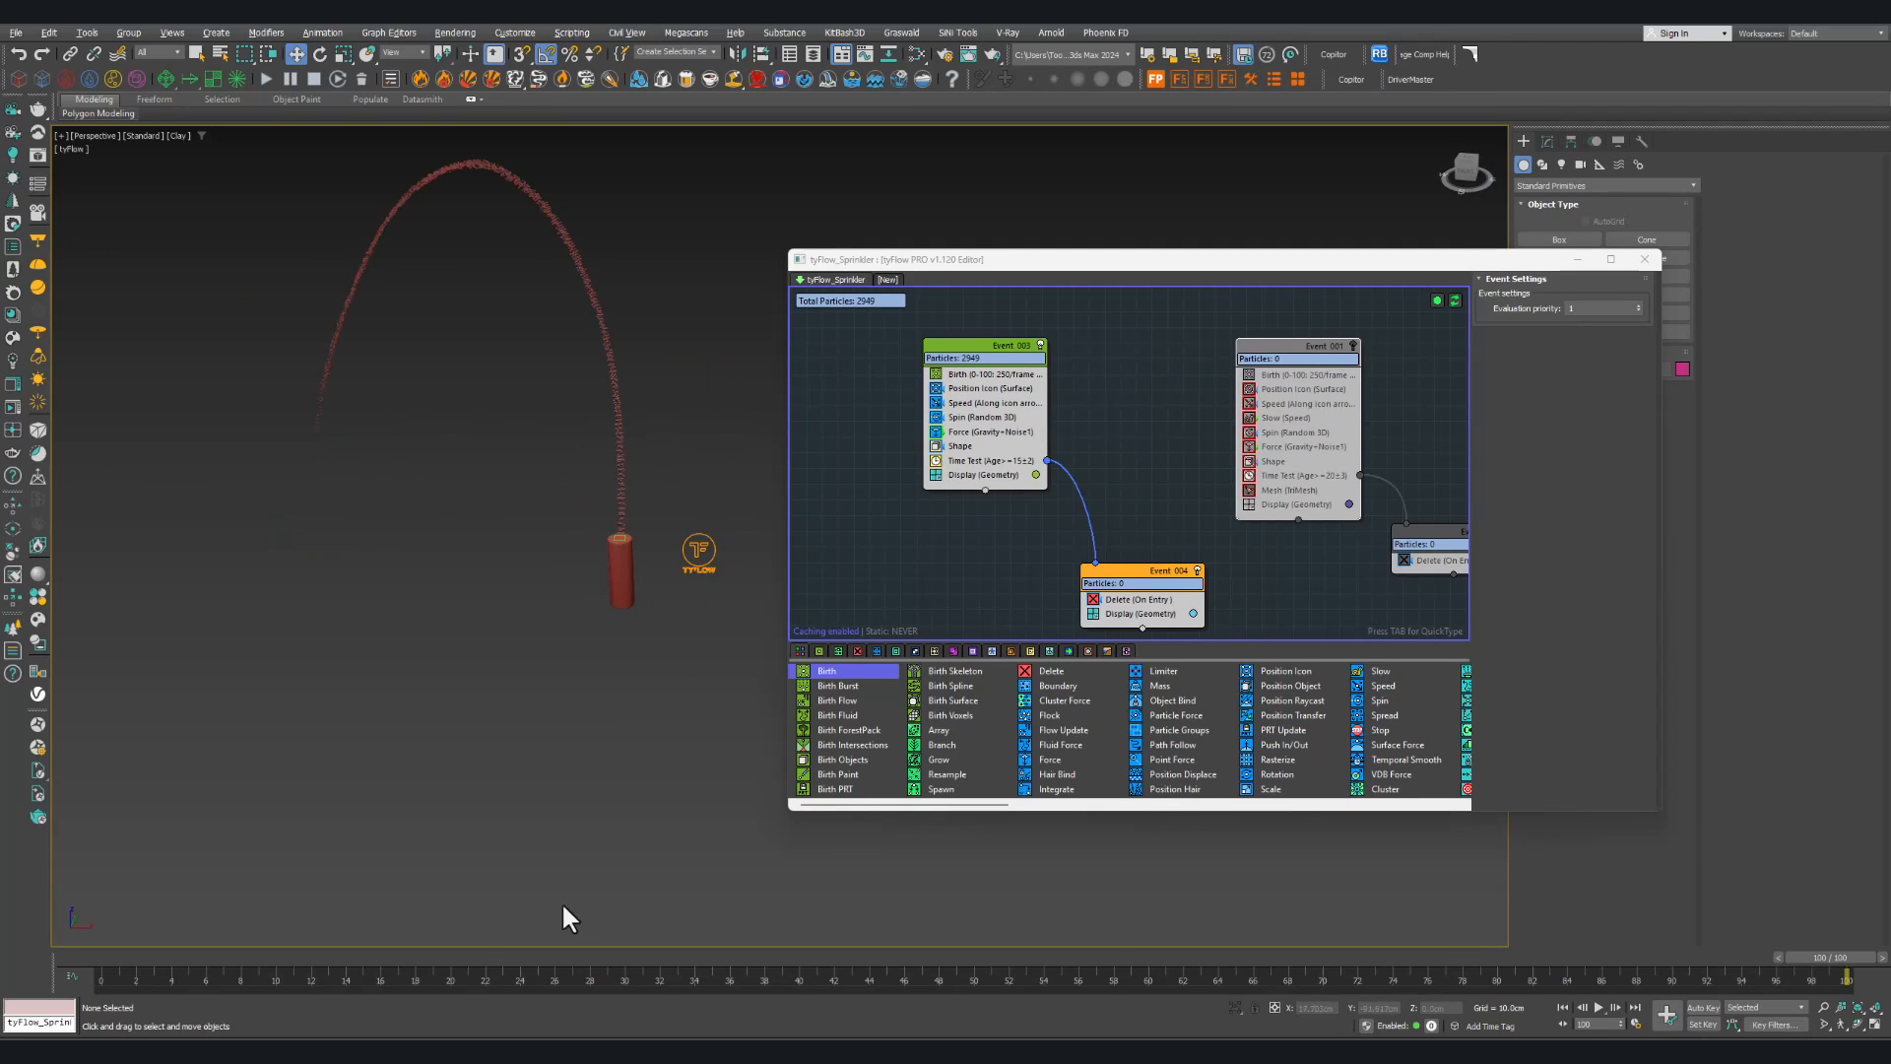
drag(209, 953, 107, 960)
key(w)
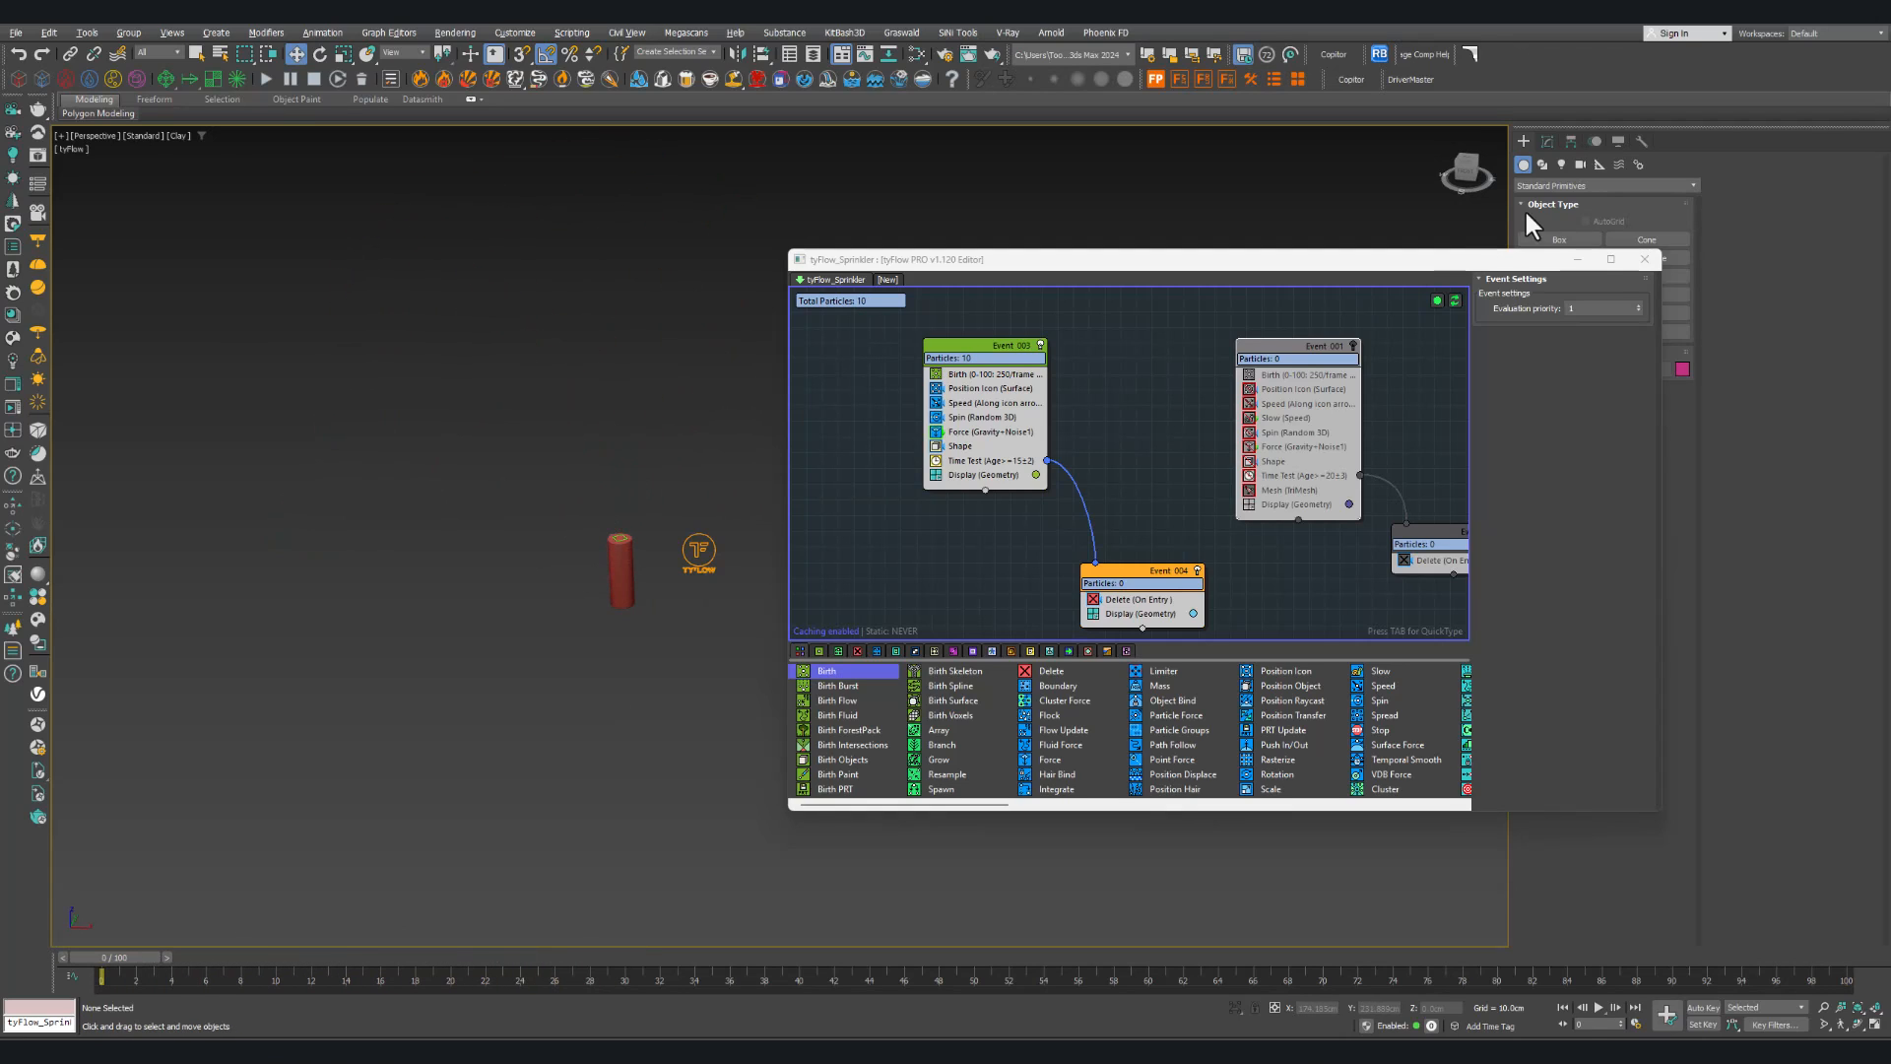
Step: Close the tyFlow editor and set the sprinkler tyFlow object's time step to Frame
click(1644, 259)
scroll(667, 536, up, 3)
click(790, 597)
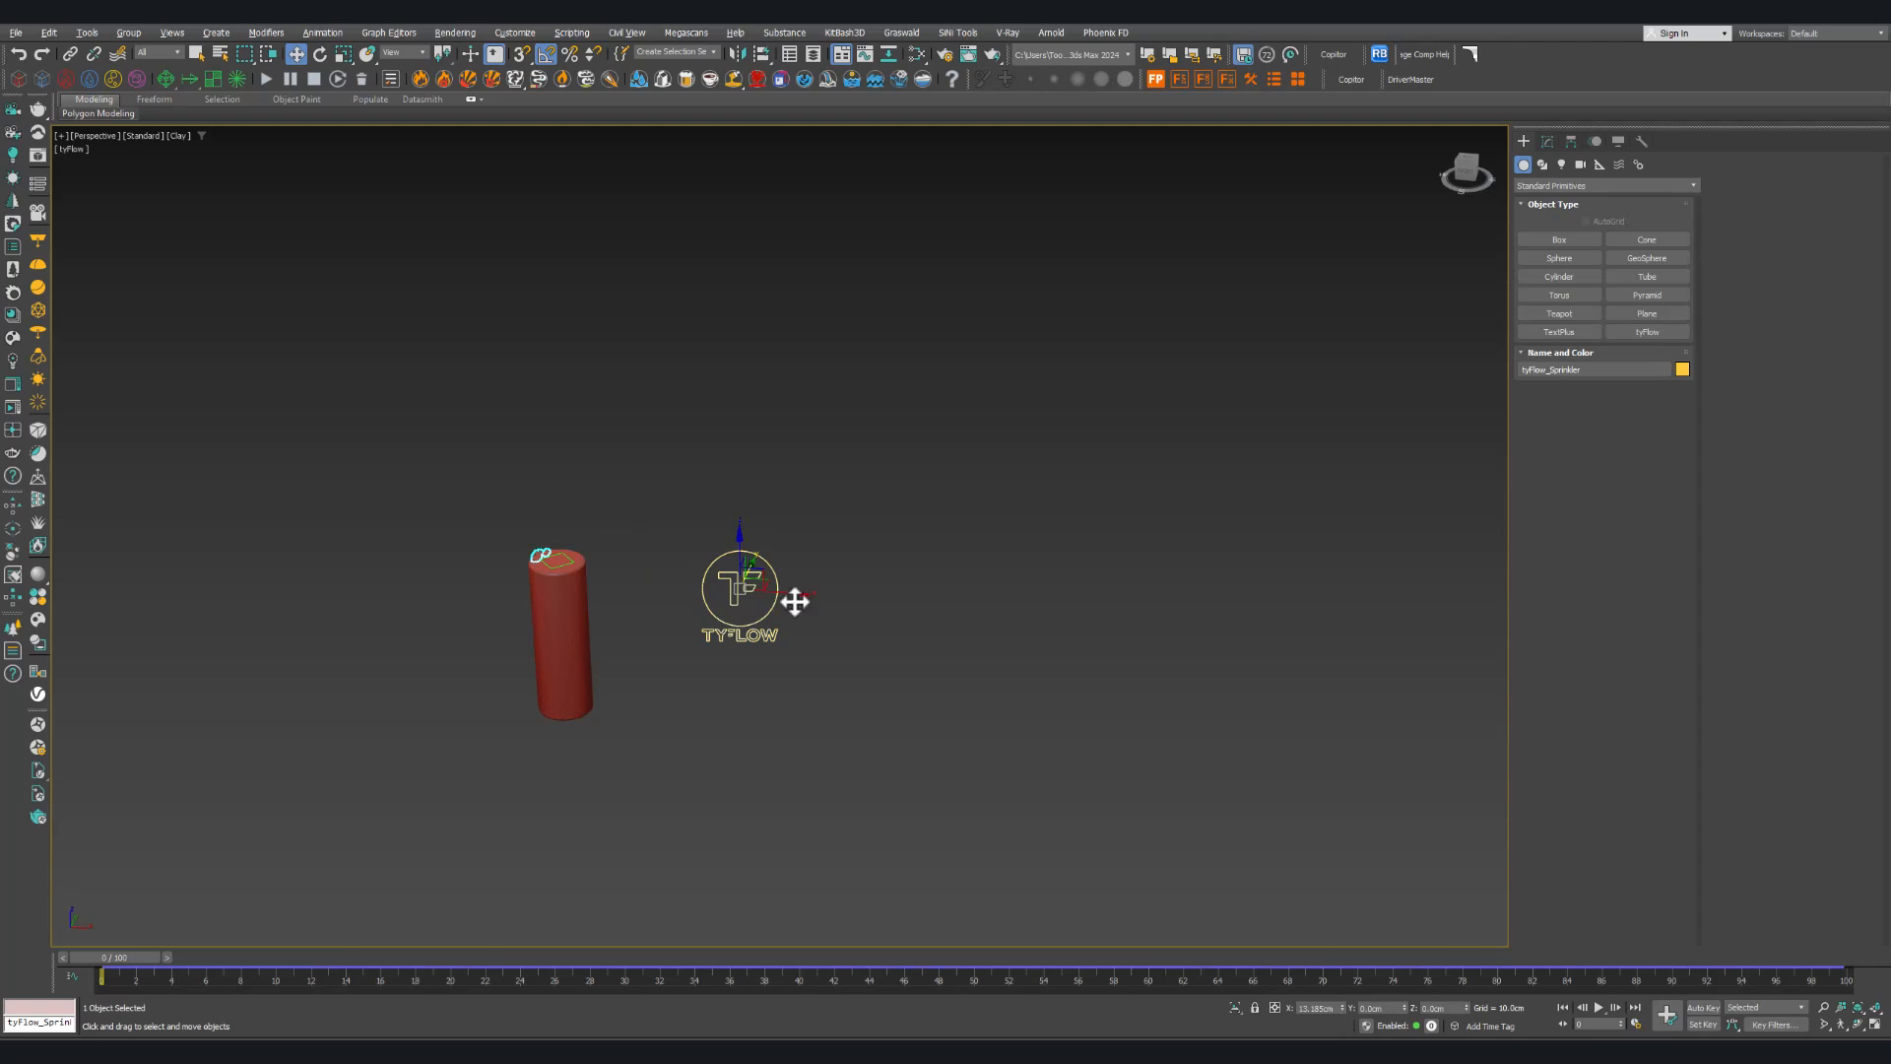
click(1547, 140)
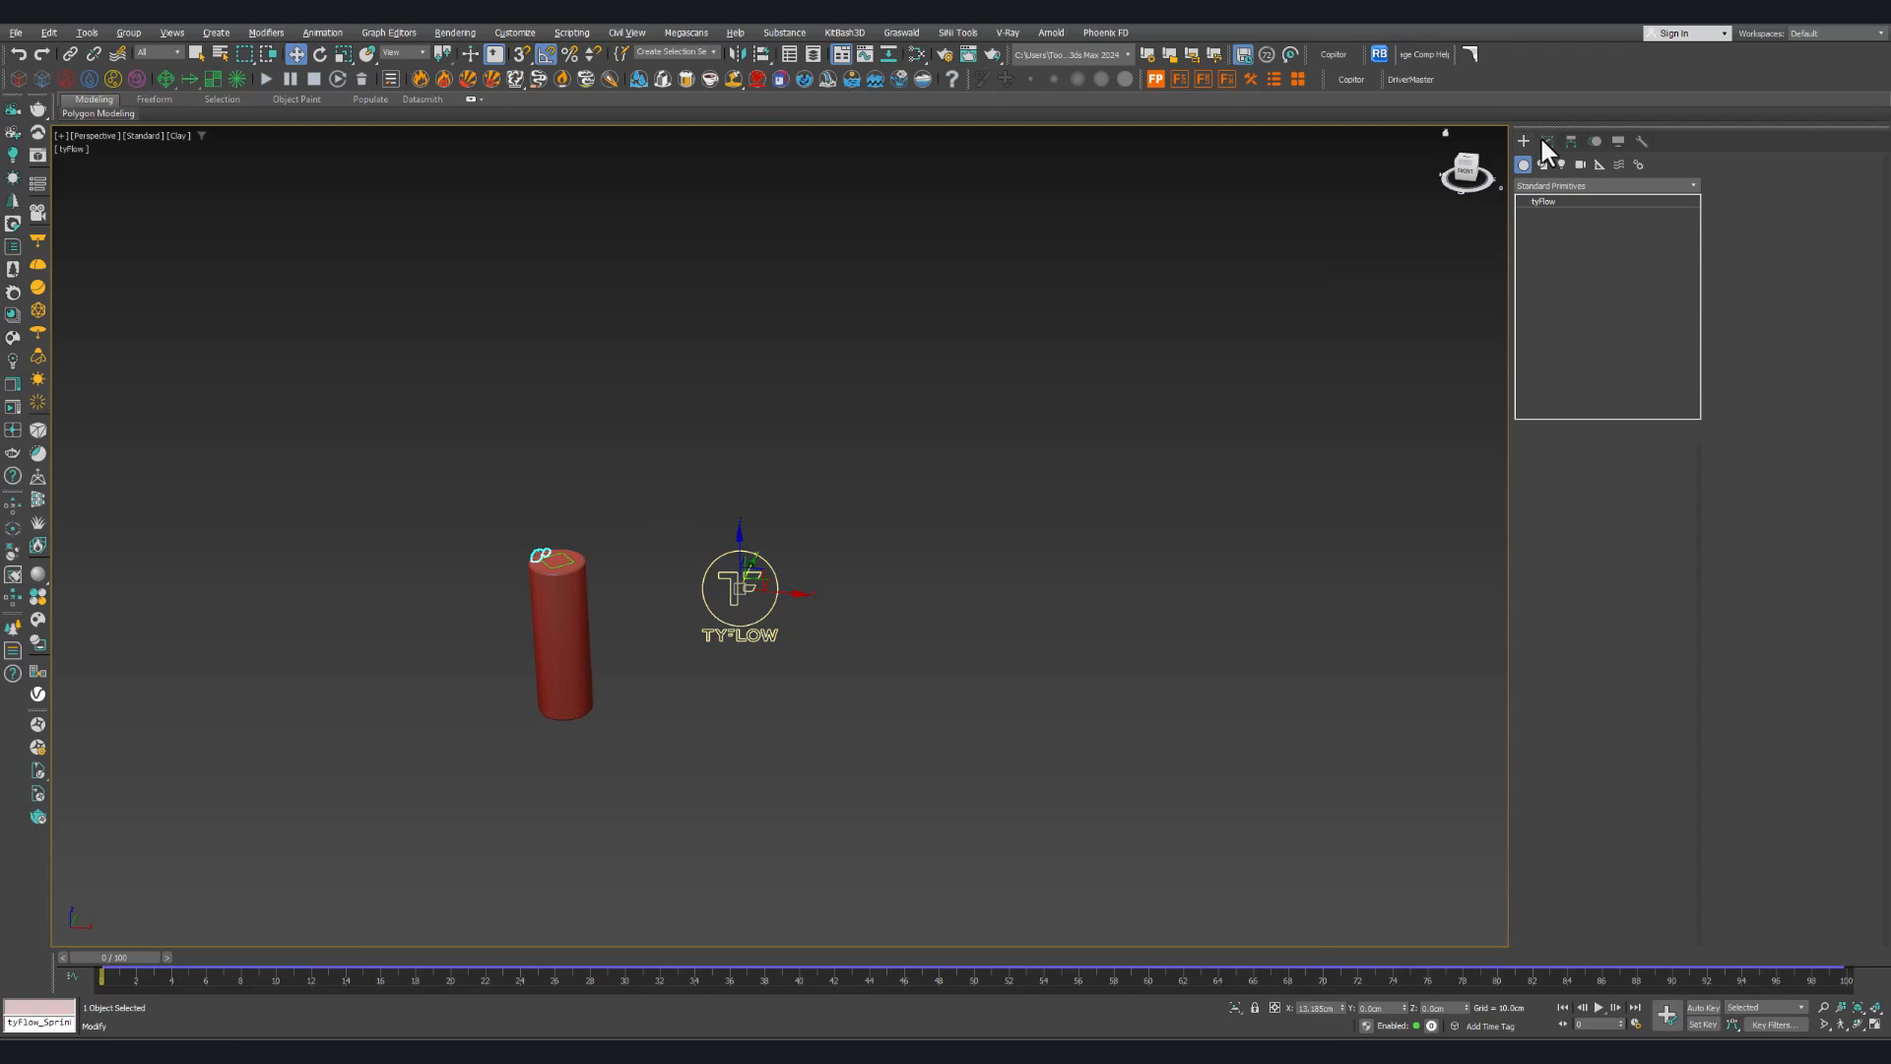
scroll(575, 659, up, 2)
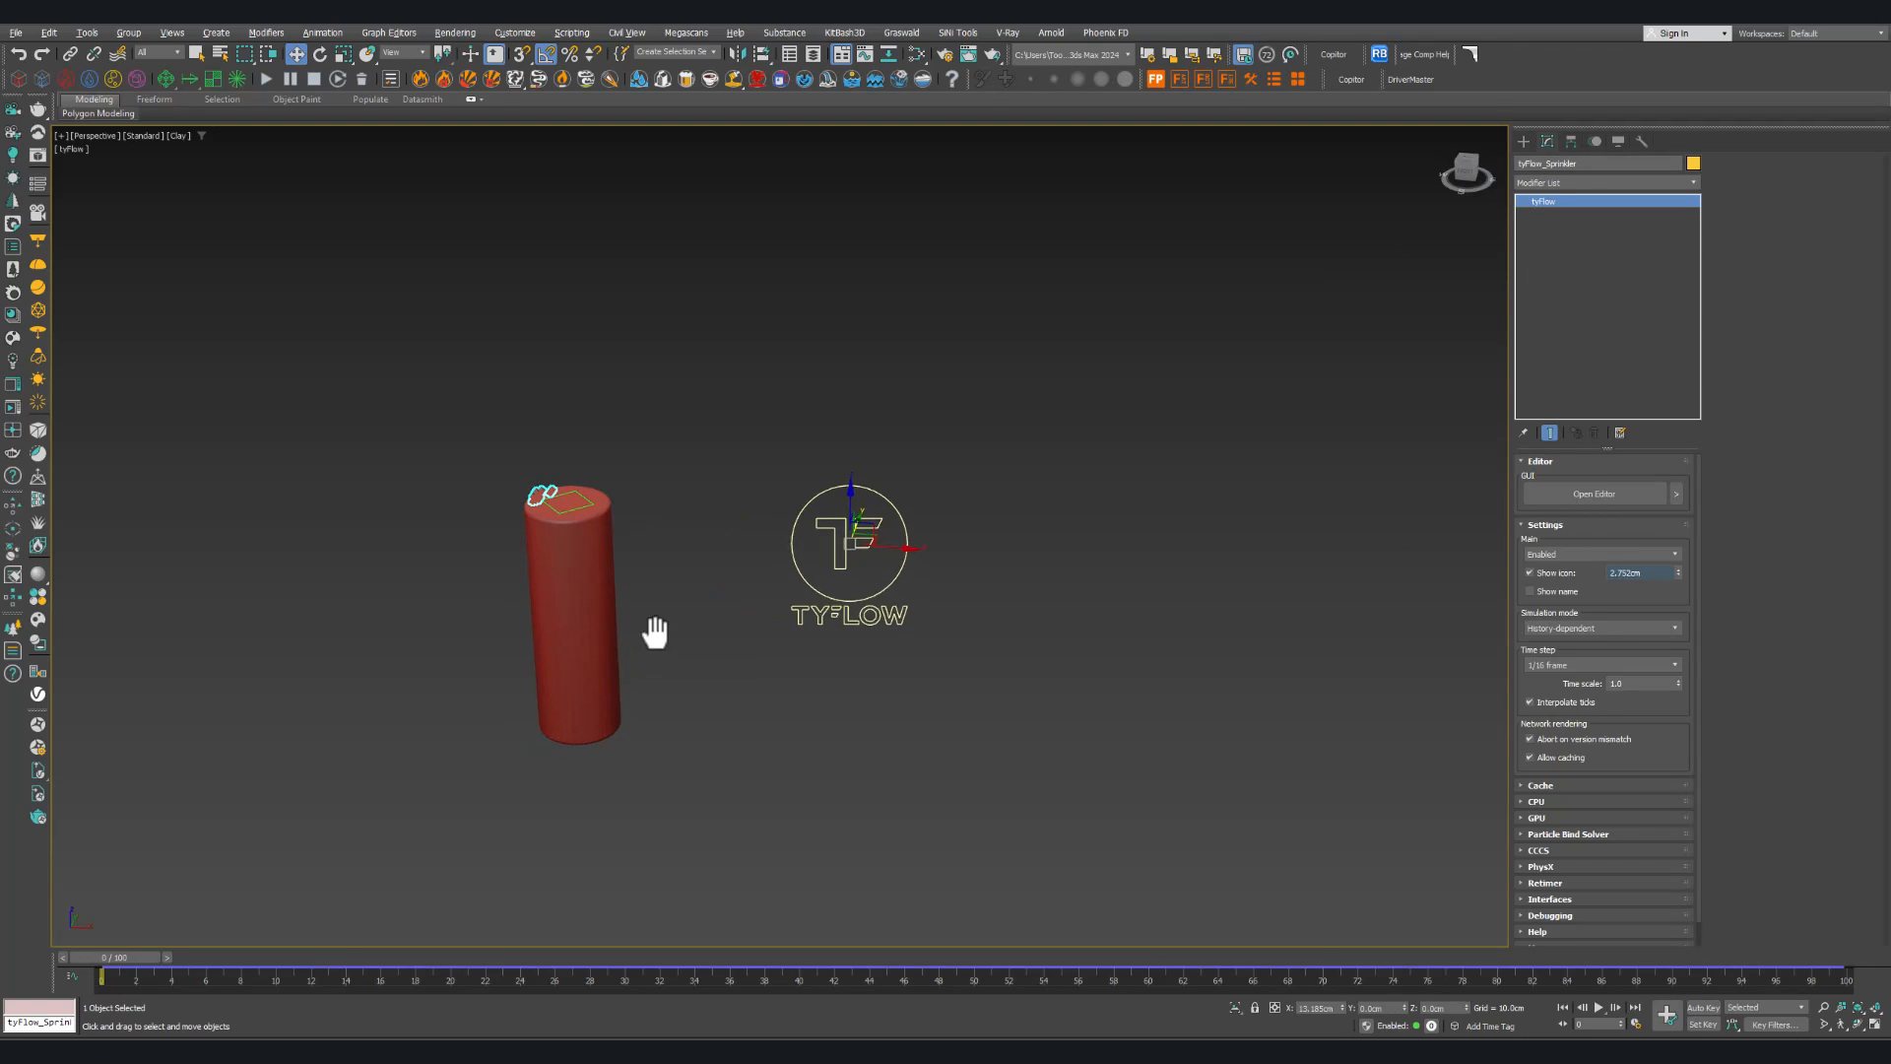
click(1566, 666)
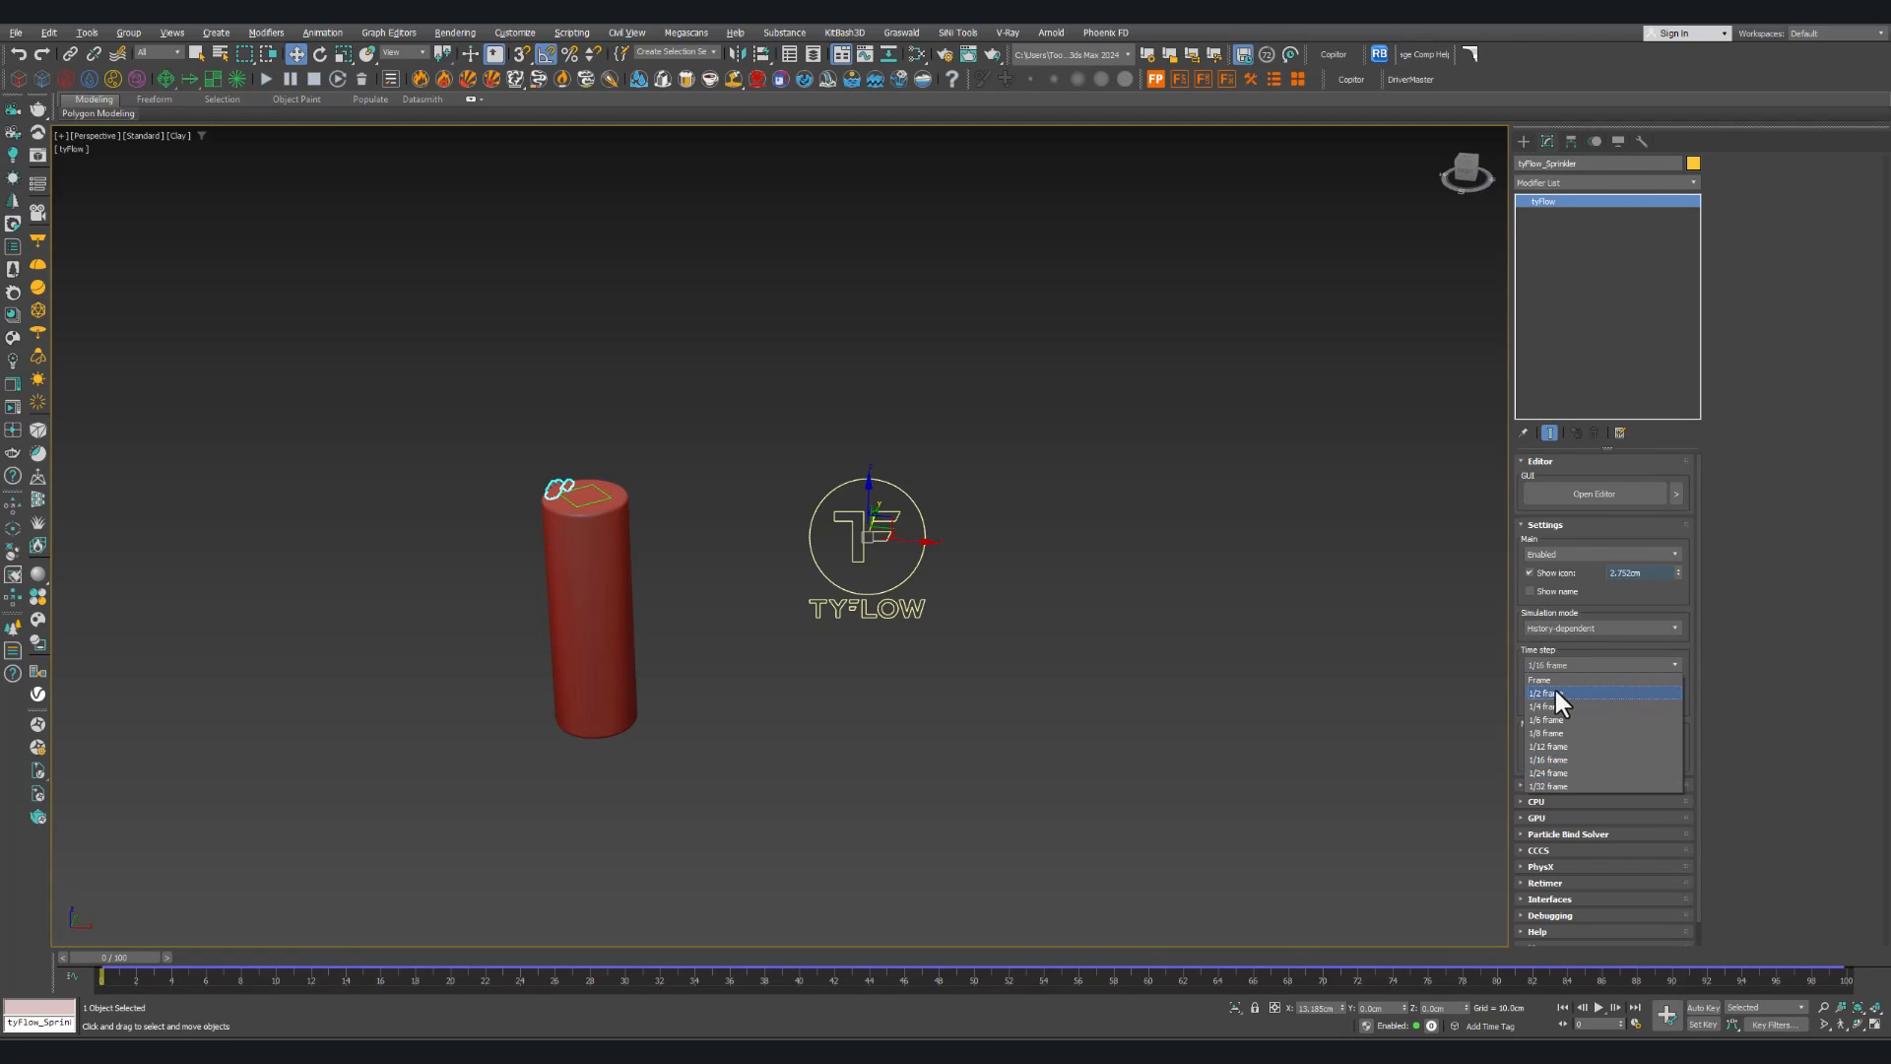
click(1557, 682)
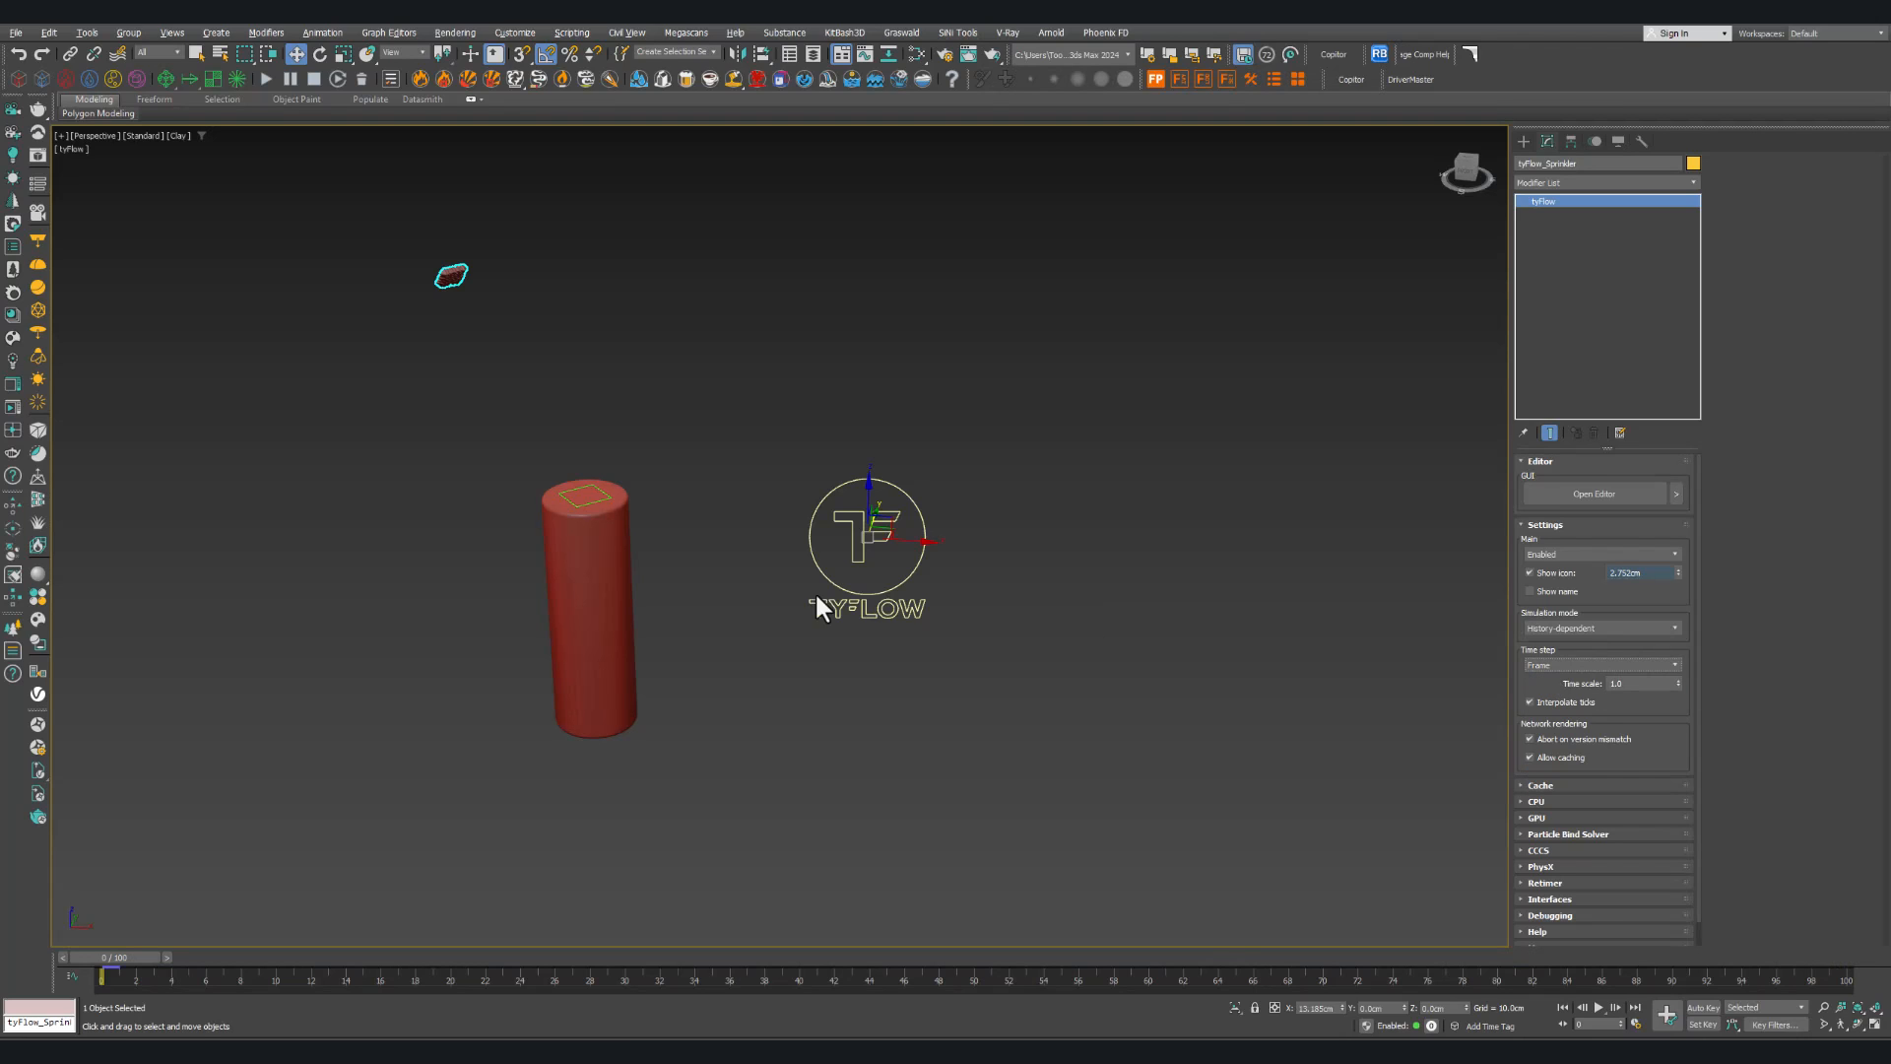
Step: Scrub the timeline to frame 66 to examine the particle spacing along the whole arc
scroll(370, 639, down, 3)
middle_drag(370, 638, 641, 646)
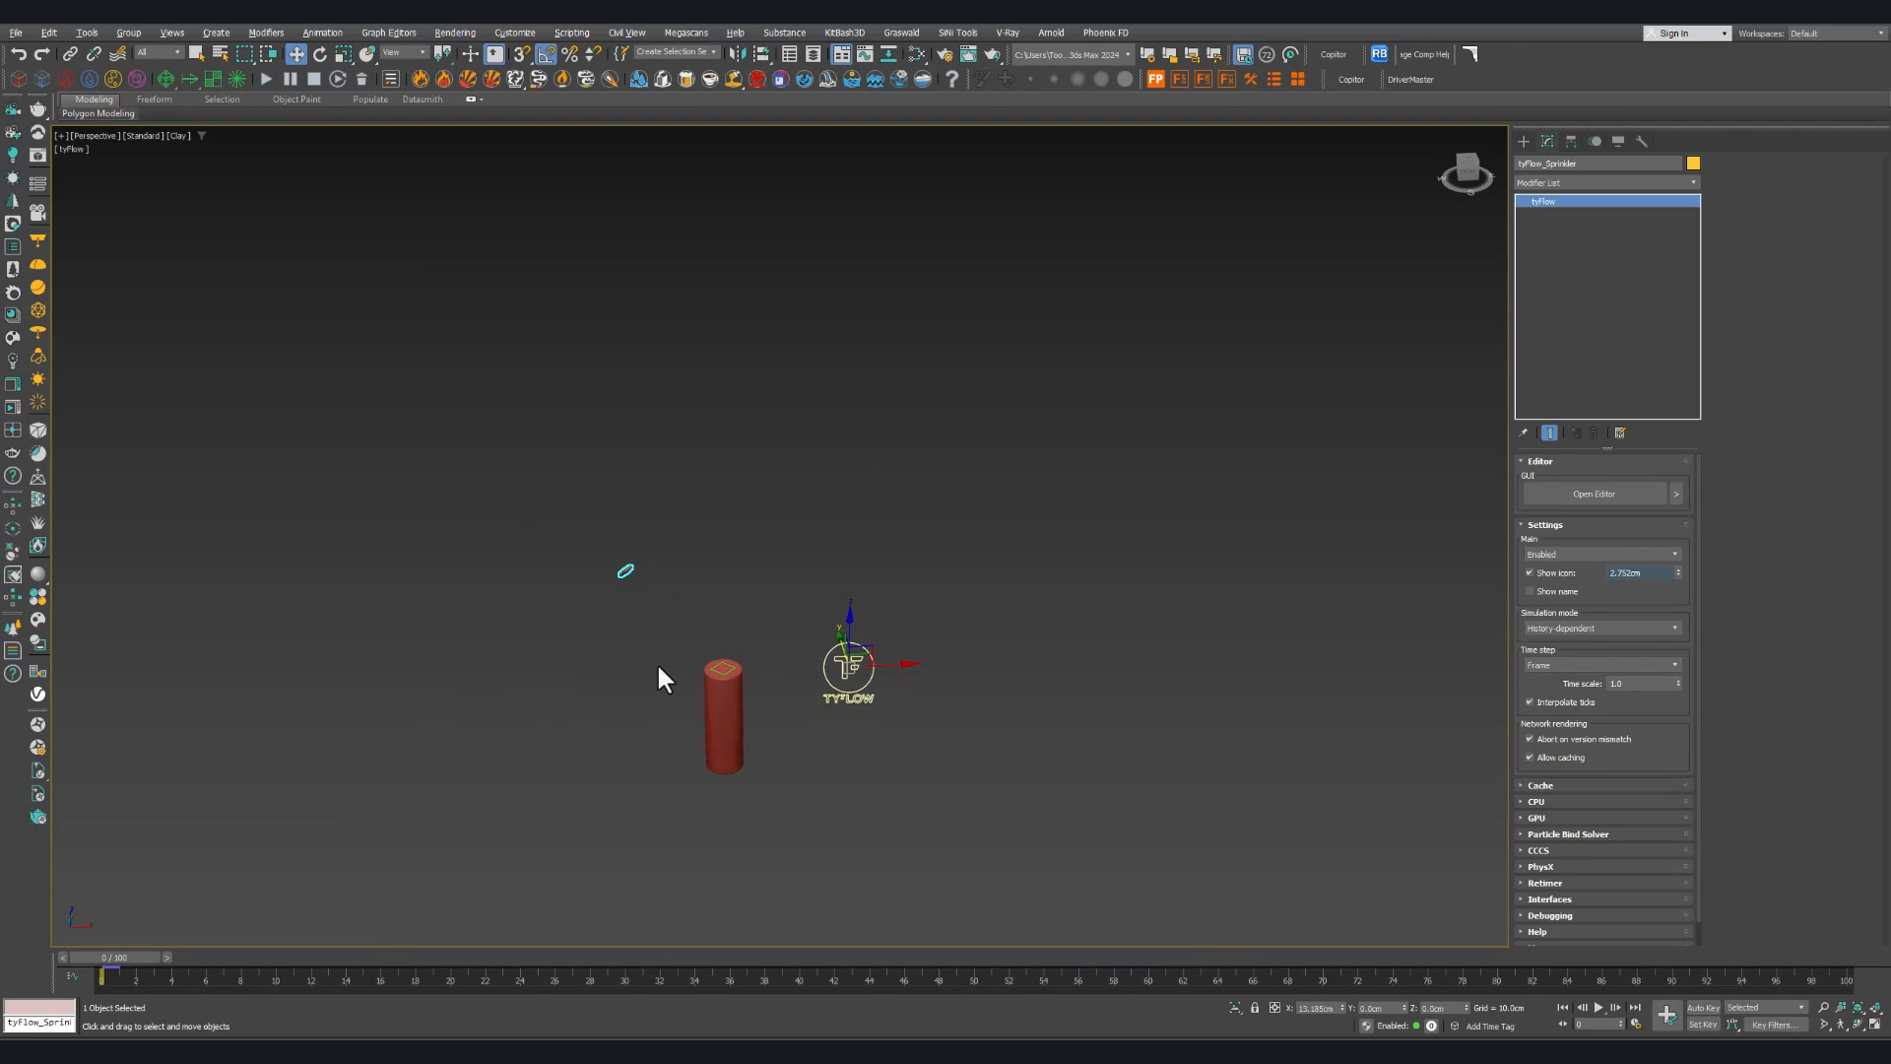
drag(116, 974, 1255, 973)
key(w)
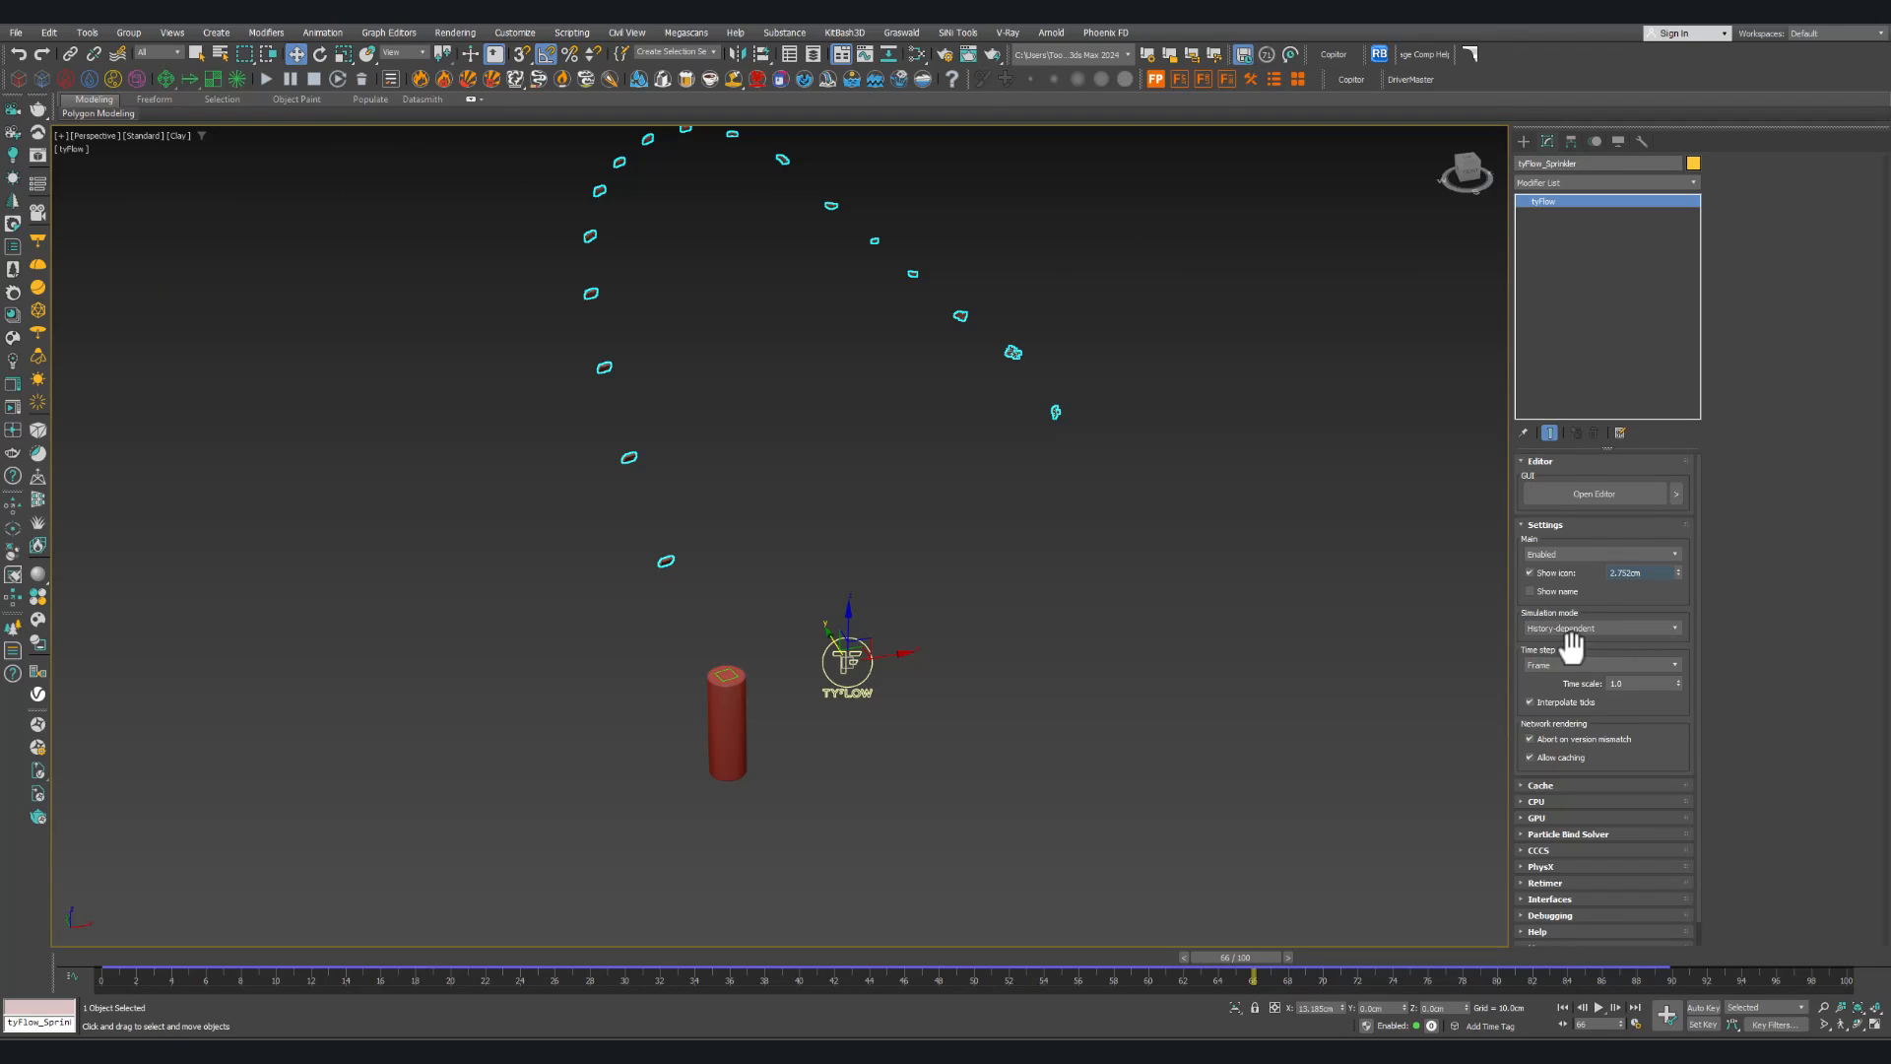
Step: Set the tyFlow time step to 1/2 frame and scrub the timeline back to frame 1
click(1564, 665)
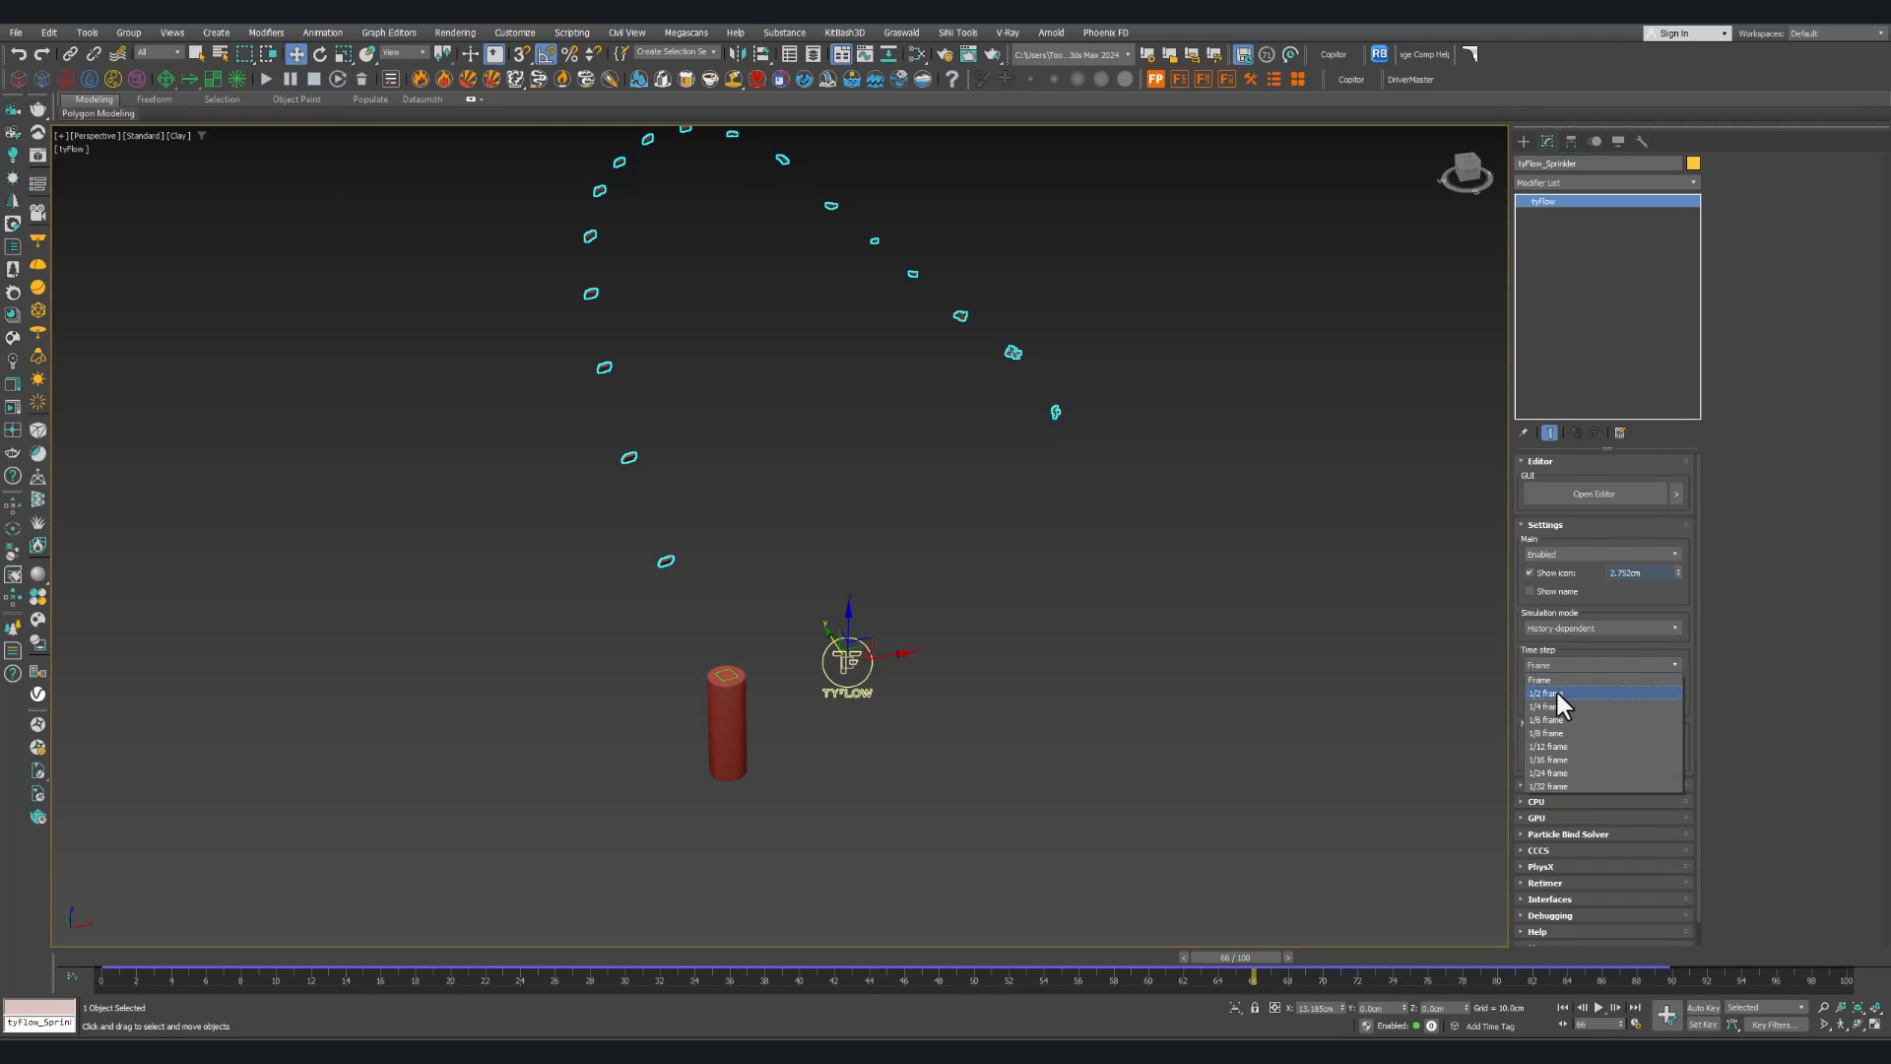
click(1556, 694)
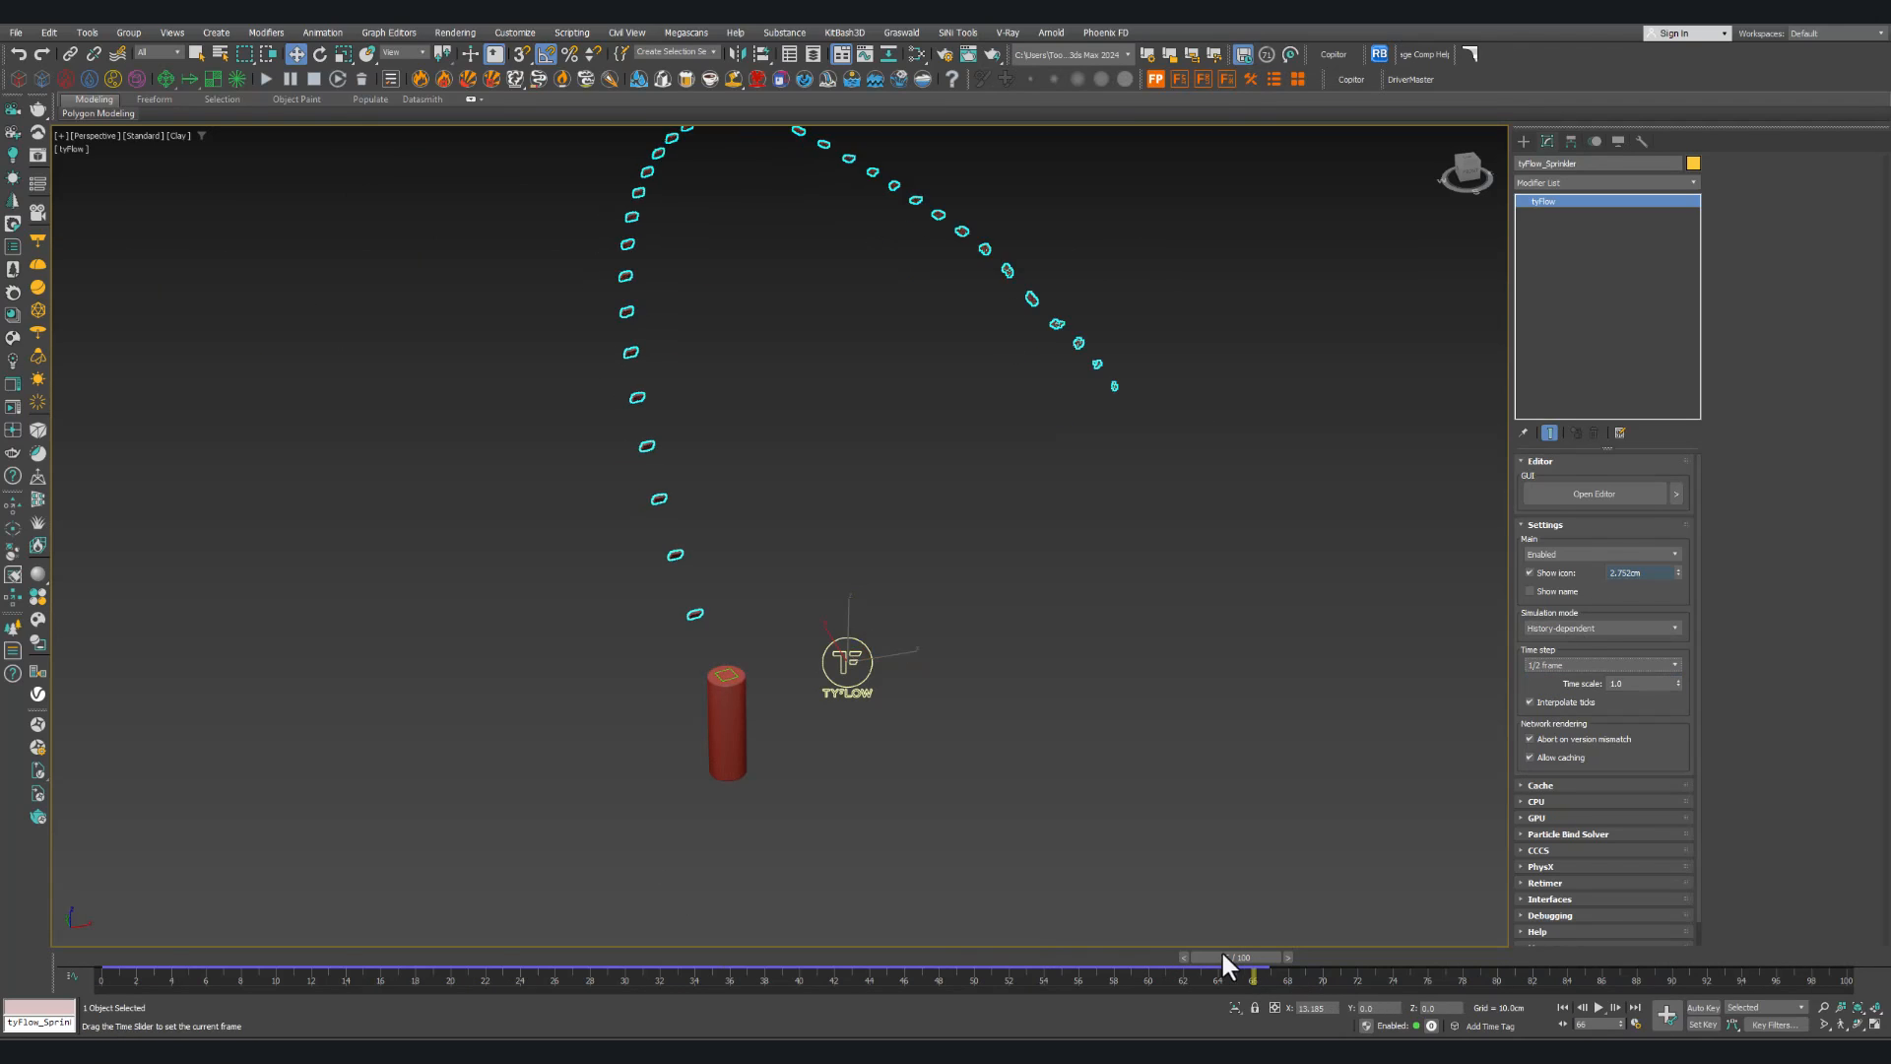
drag(1220, 948, 122, 956)
key(w)
key(w)
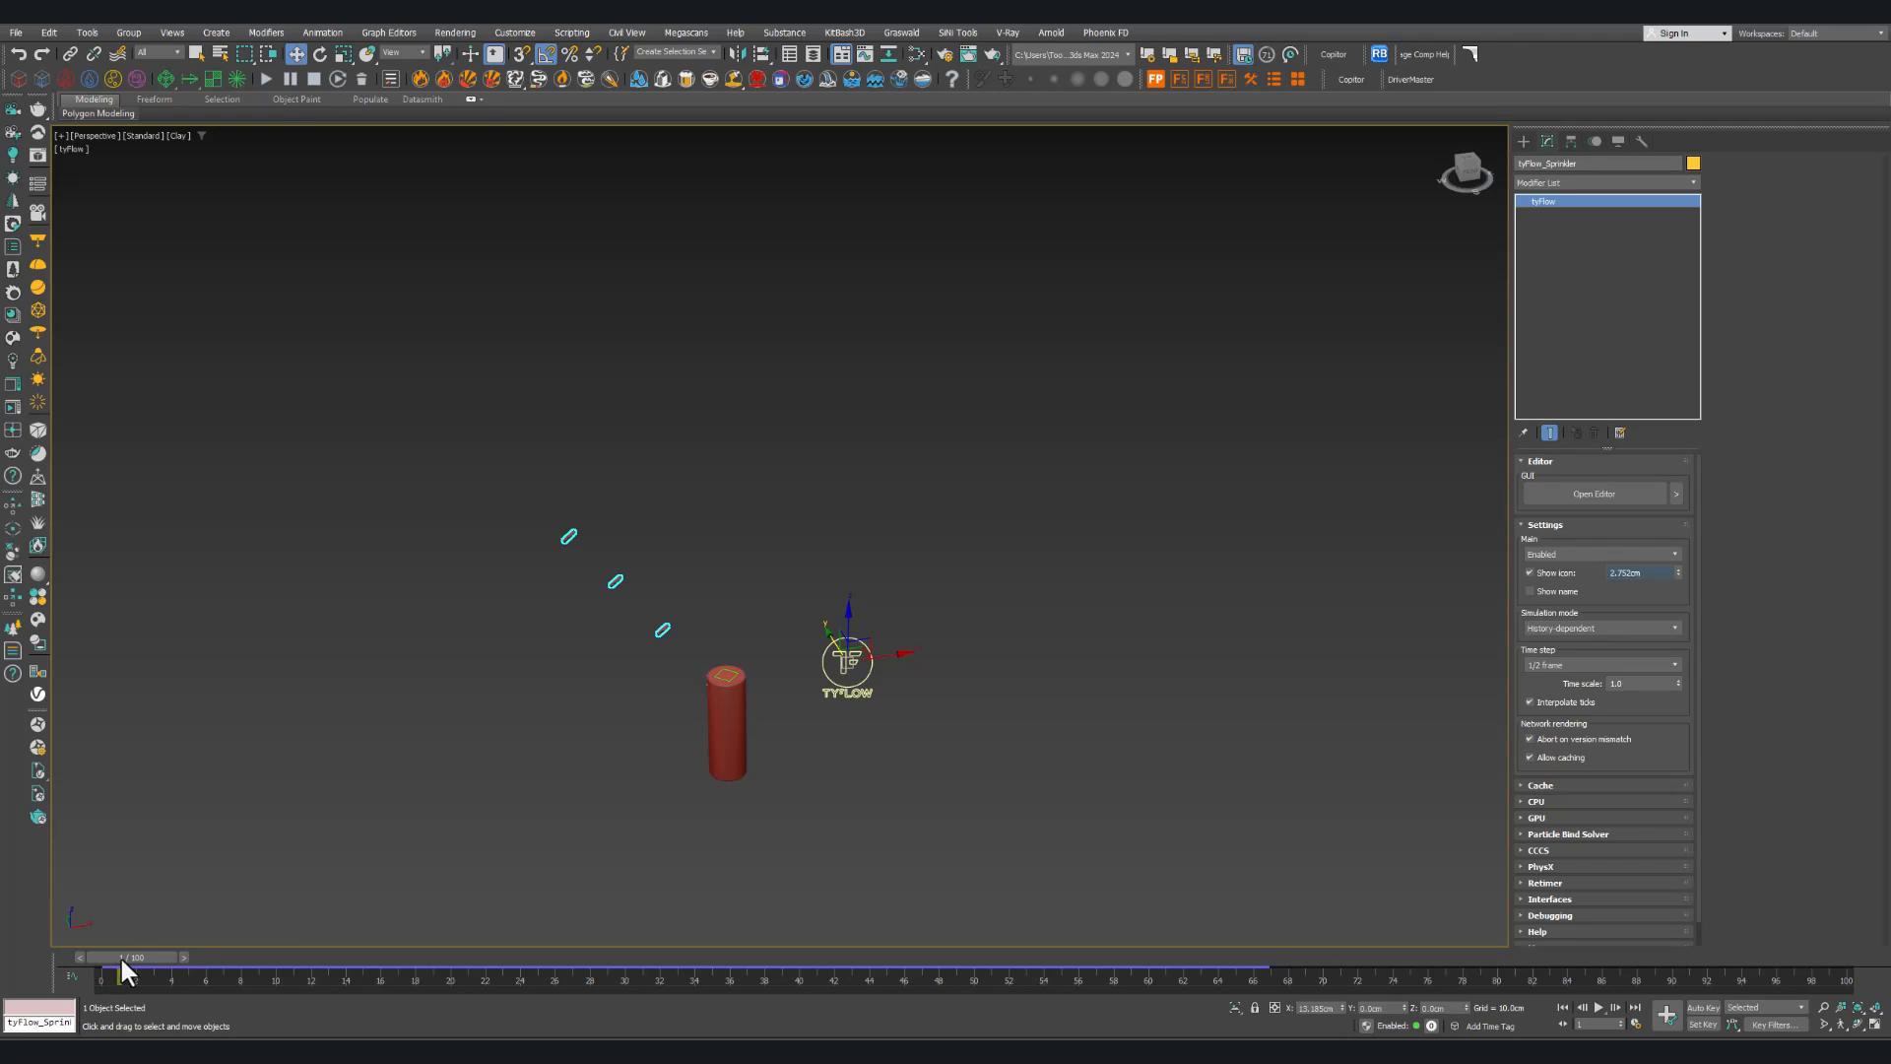
Step: Set the tyFlow time step to 1/4 frame and check the particle spacing at frame 1
click(1586, 666)
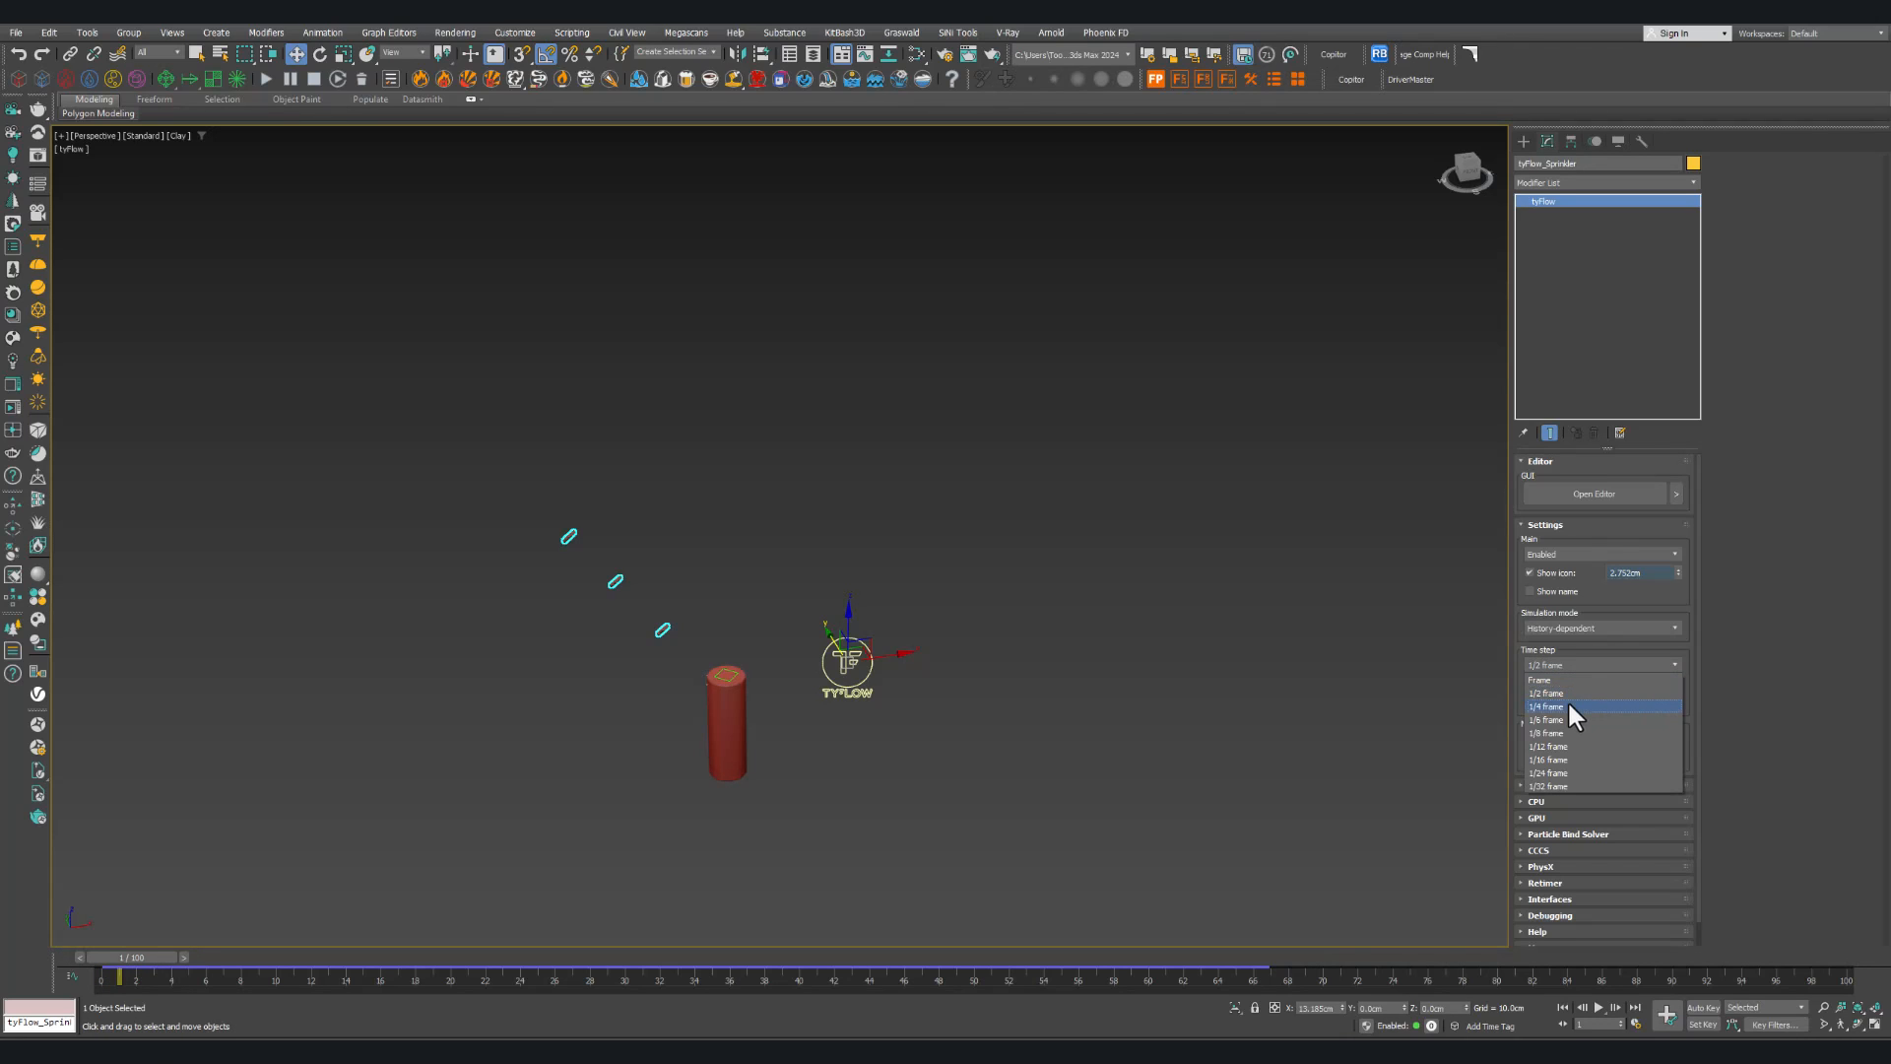
click(1569, 707)
mouse_move(121, 959)
mouse_down()
mouse_move(104, 960)
mouse_move(126, 955)
mouse_up()
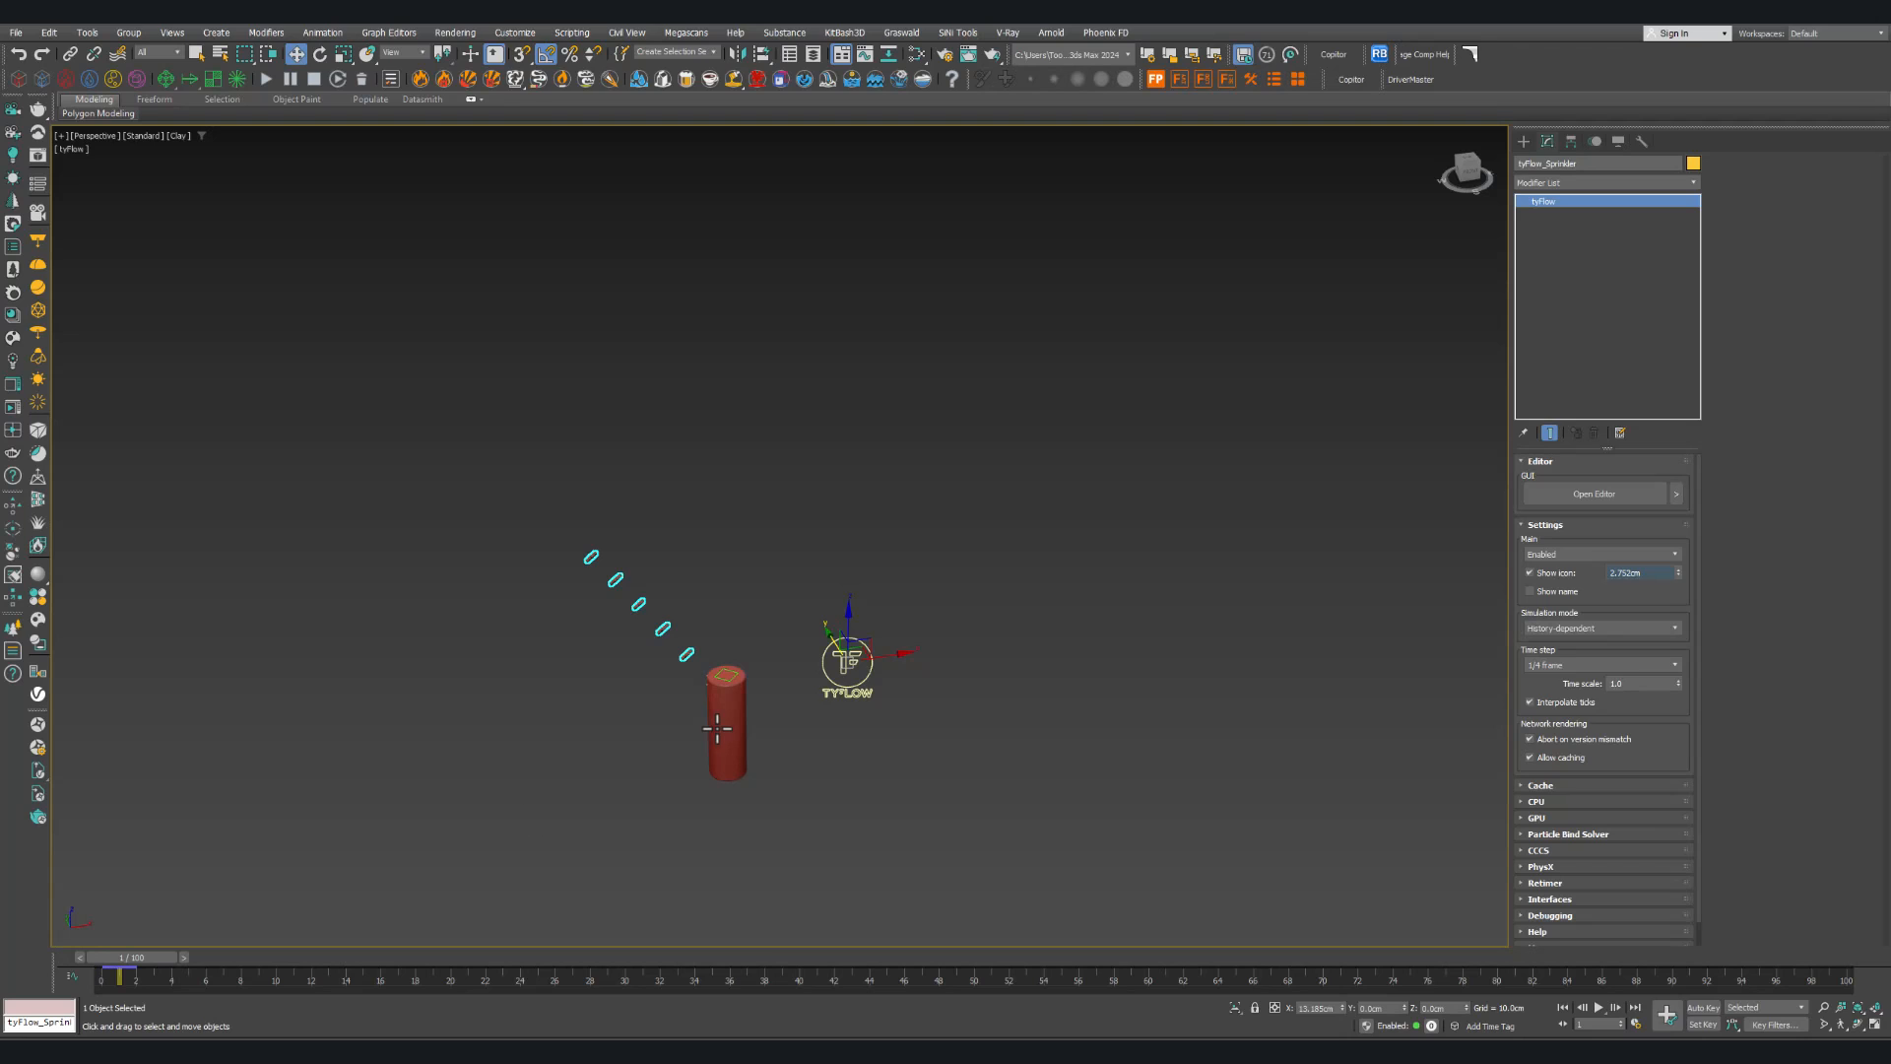
Step: Set the sprinkler flow's time step to 1/8 frame, rewinding to frame 0 first, and scrub to frame 18 to compare the particle stream
scroll(675, 706, up, 5)
middle_drag(604, 710, 697, 700)
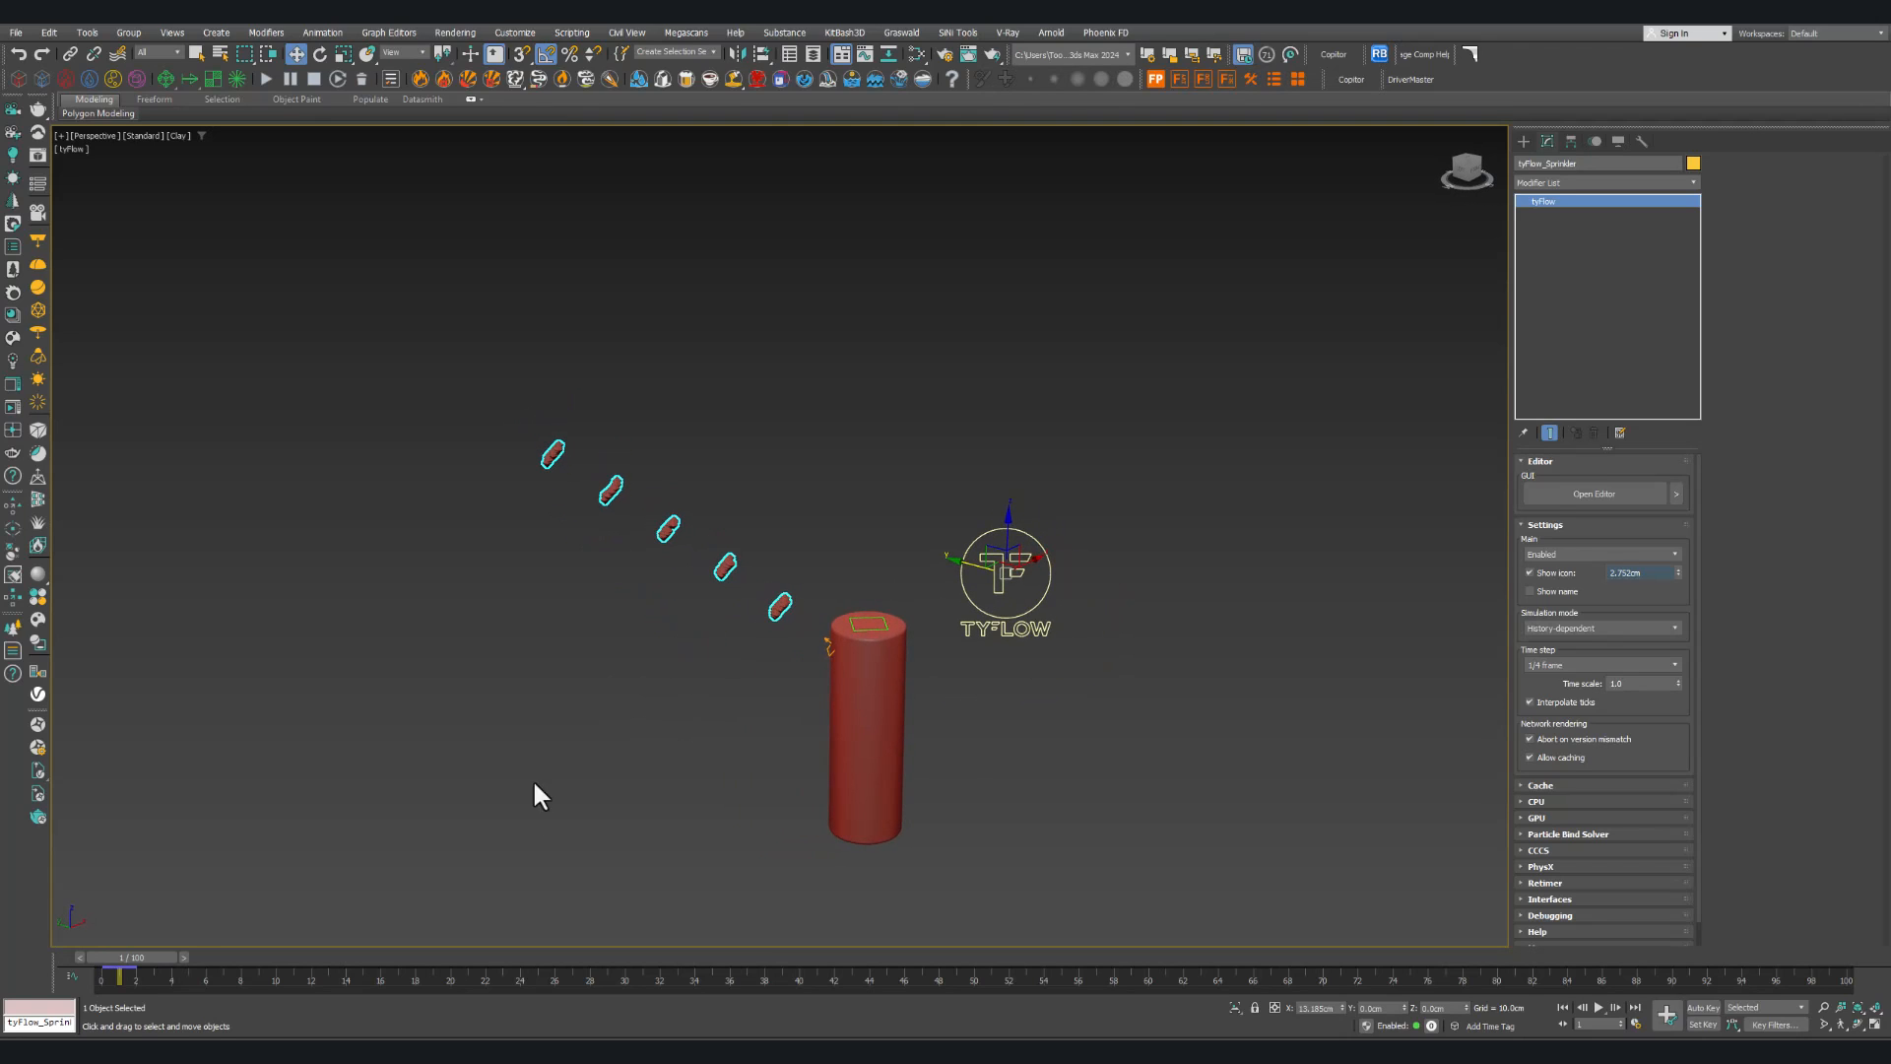
drag(150, 955, 103, 954)
key(w)
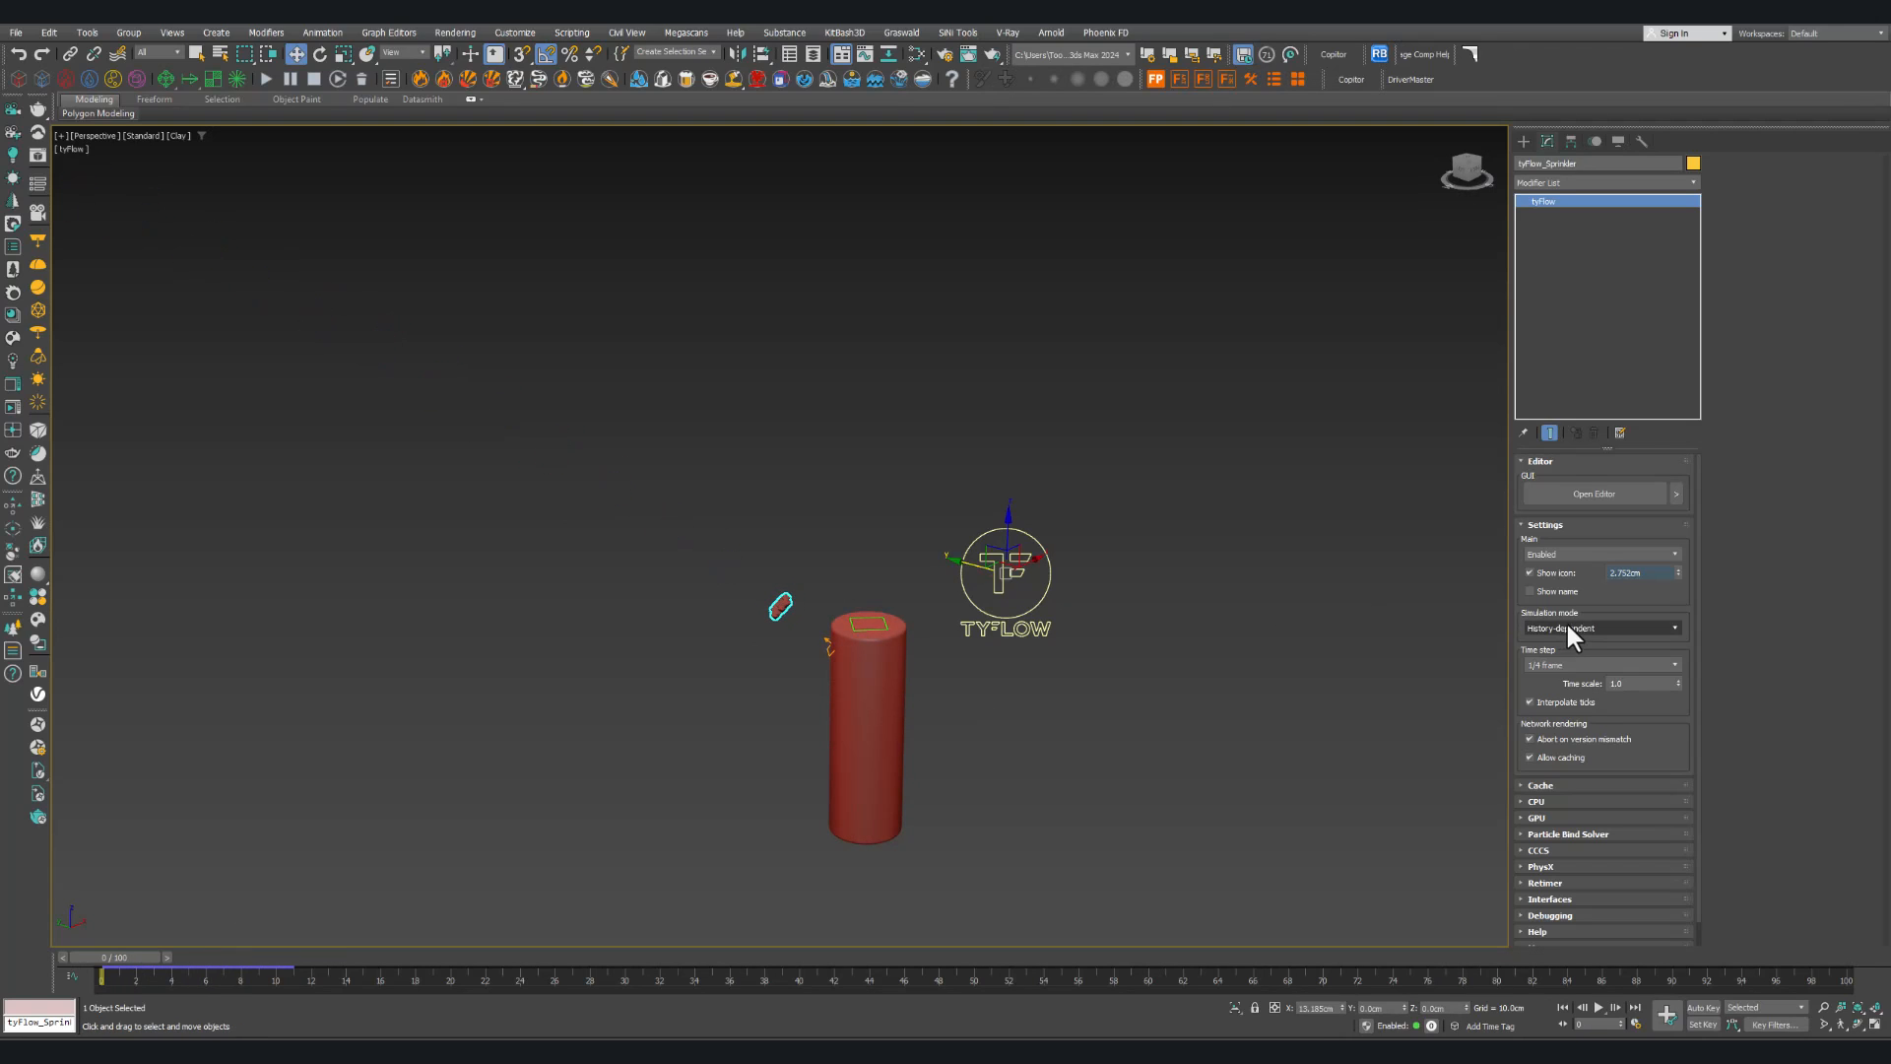
click(1556, 666)
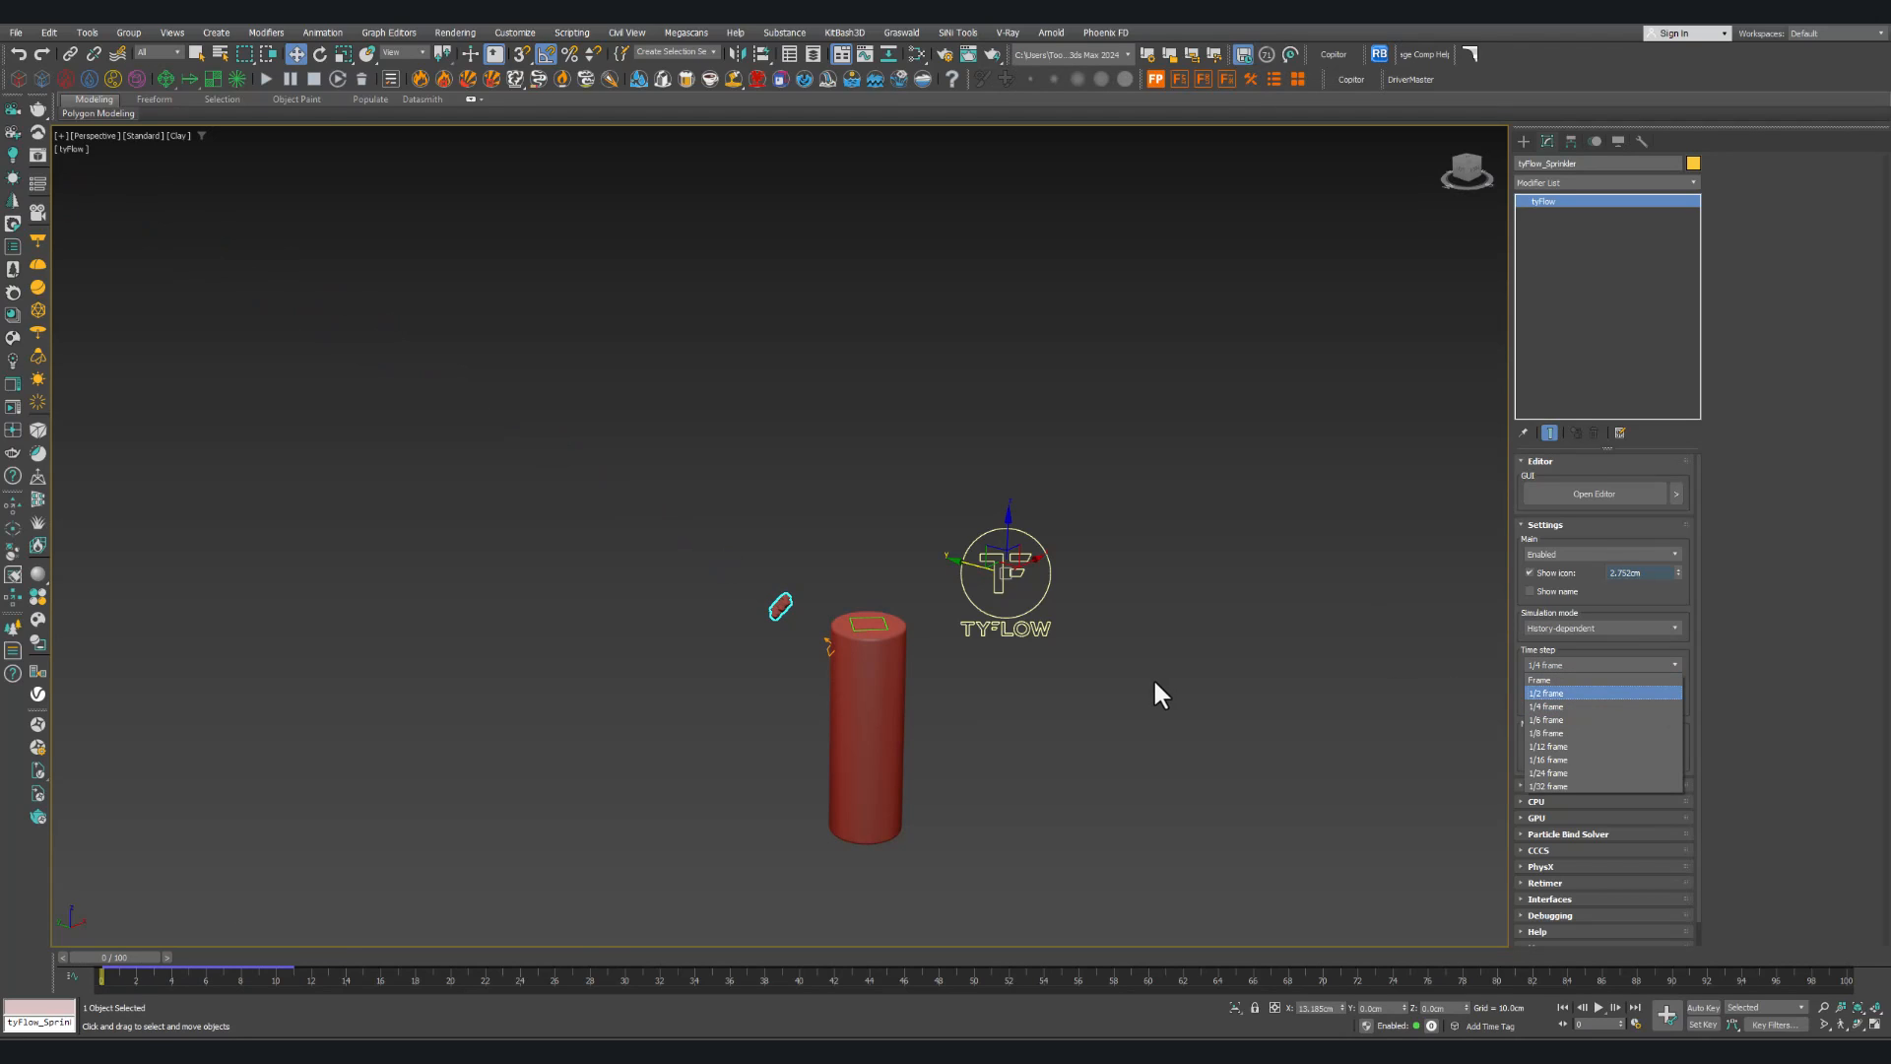
click(1557, 735)
drag(108, 958, 428, 958)
Step: Refine the flow's time step to 1/12 and finally 1/16 frame, and move the timeline to frame 7
click(1543, 666)
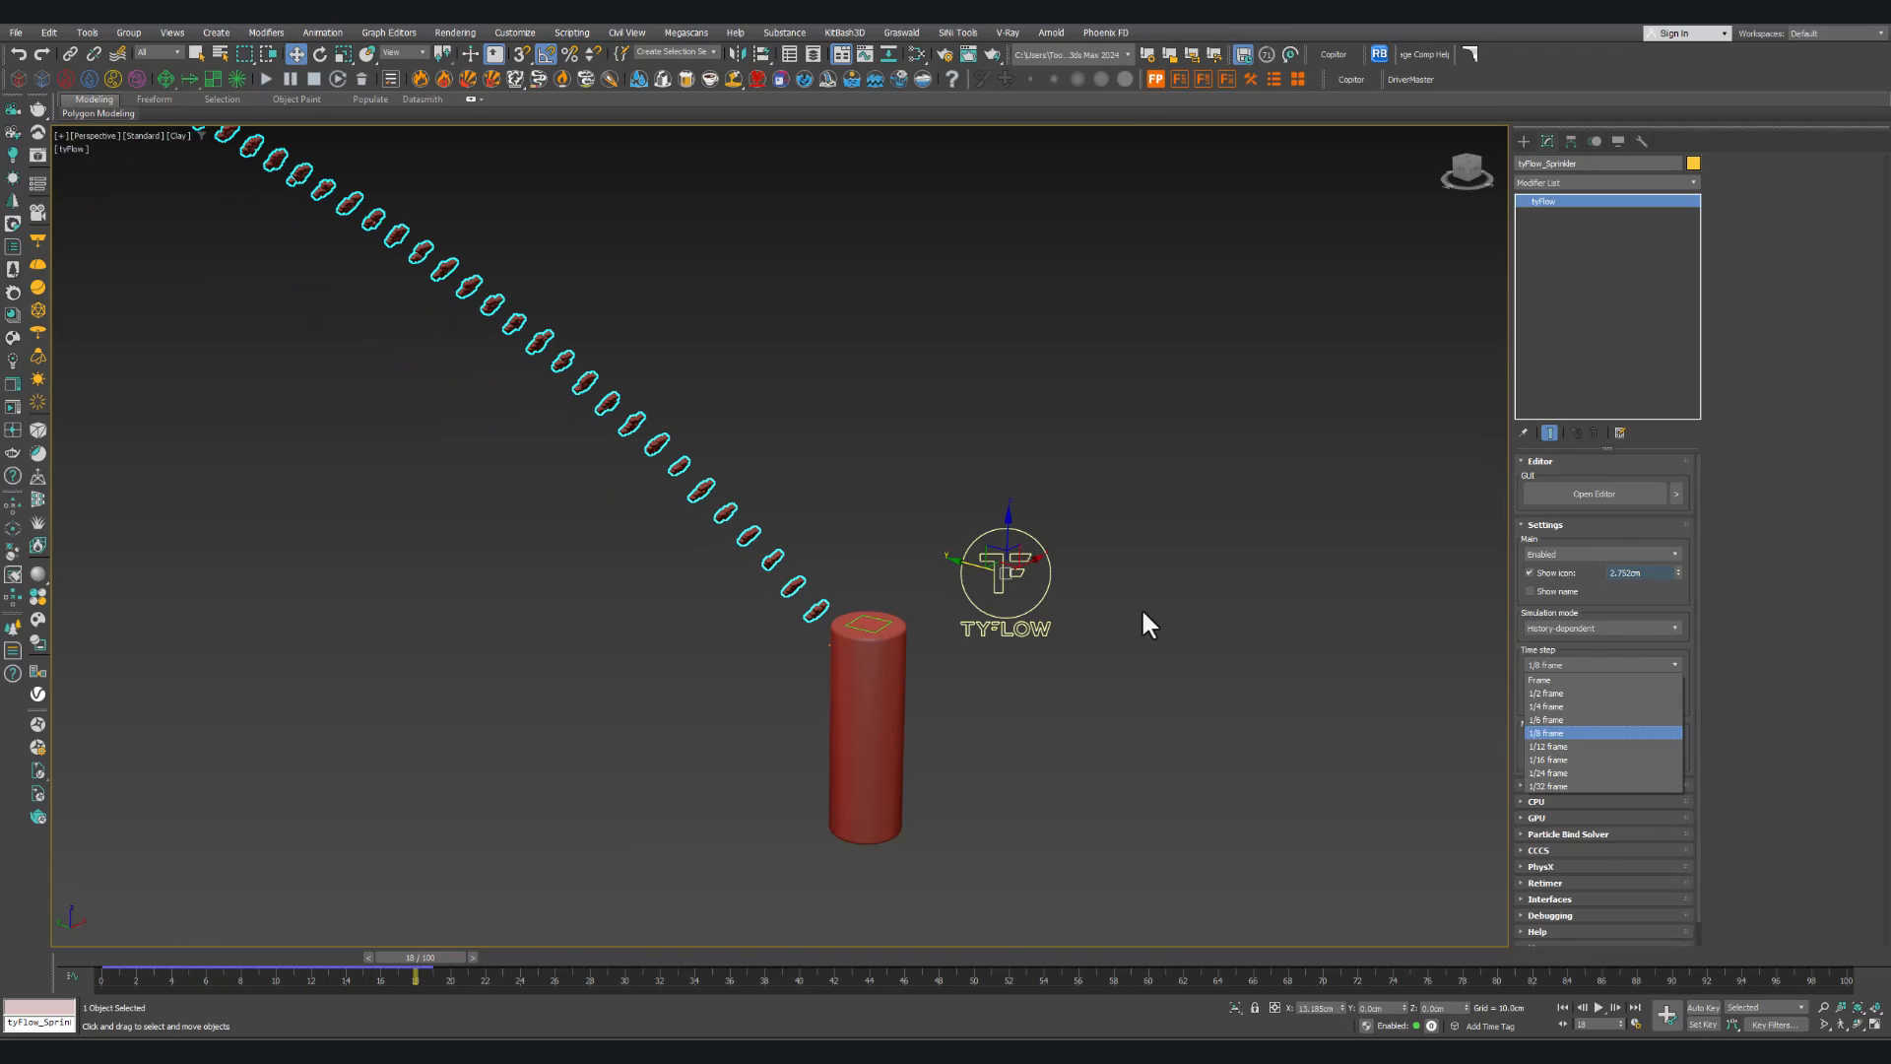
click(1559, 748)
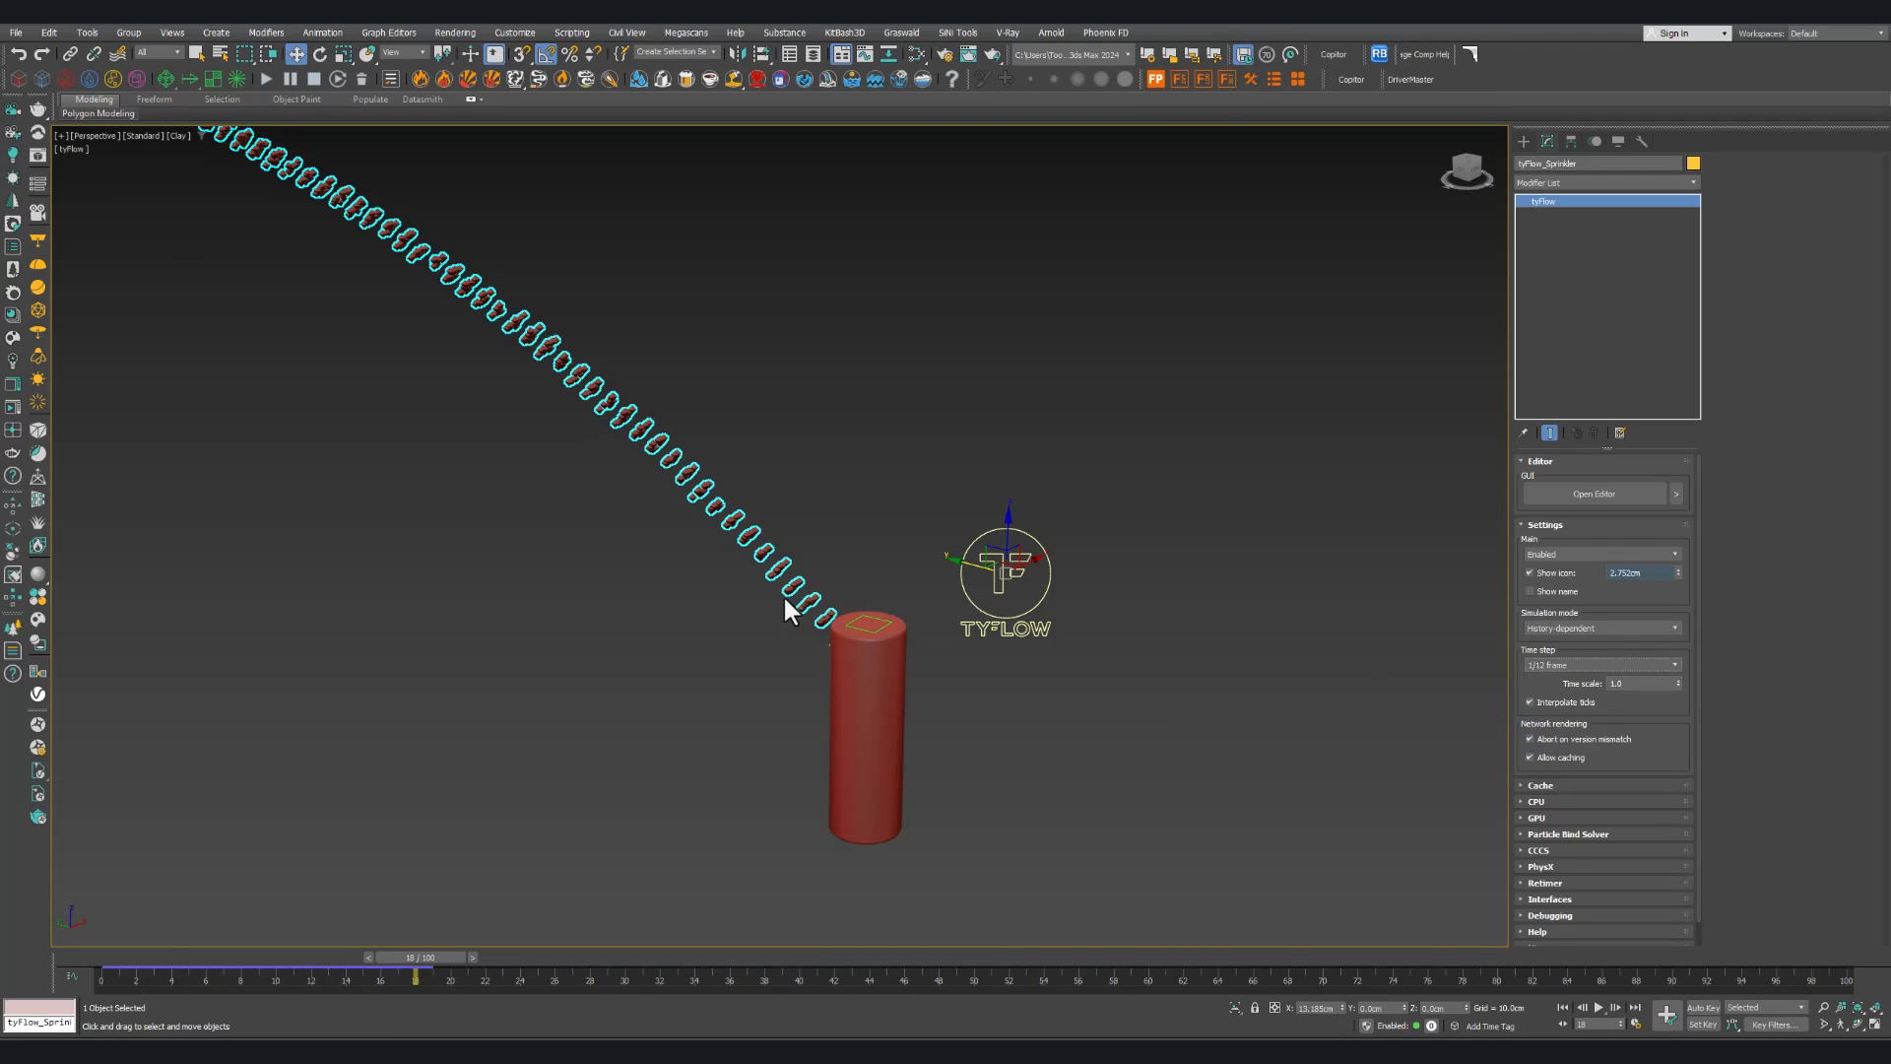
click(1587, 662)
click(1575, 753)
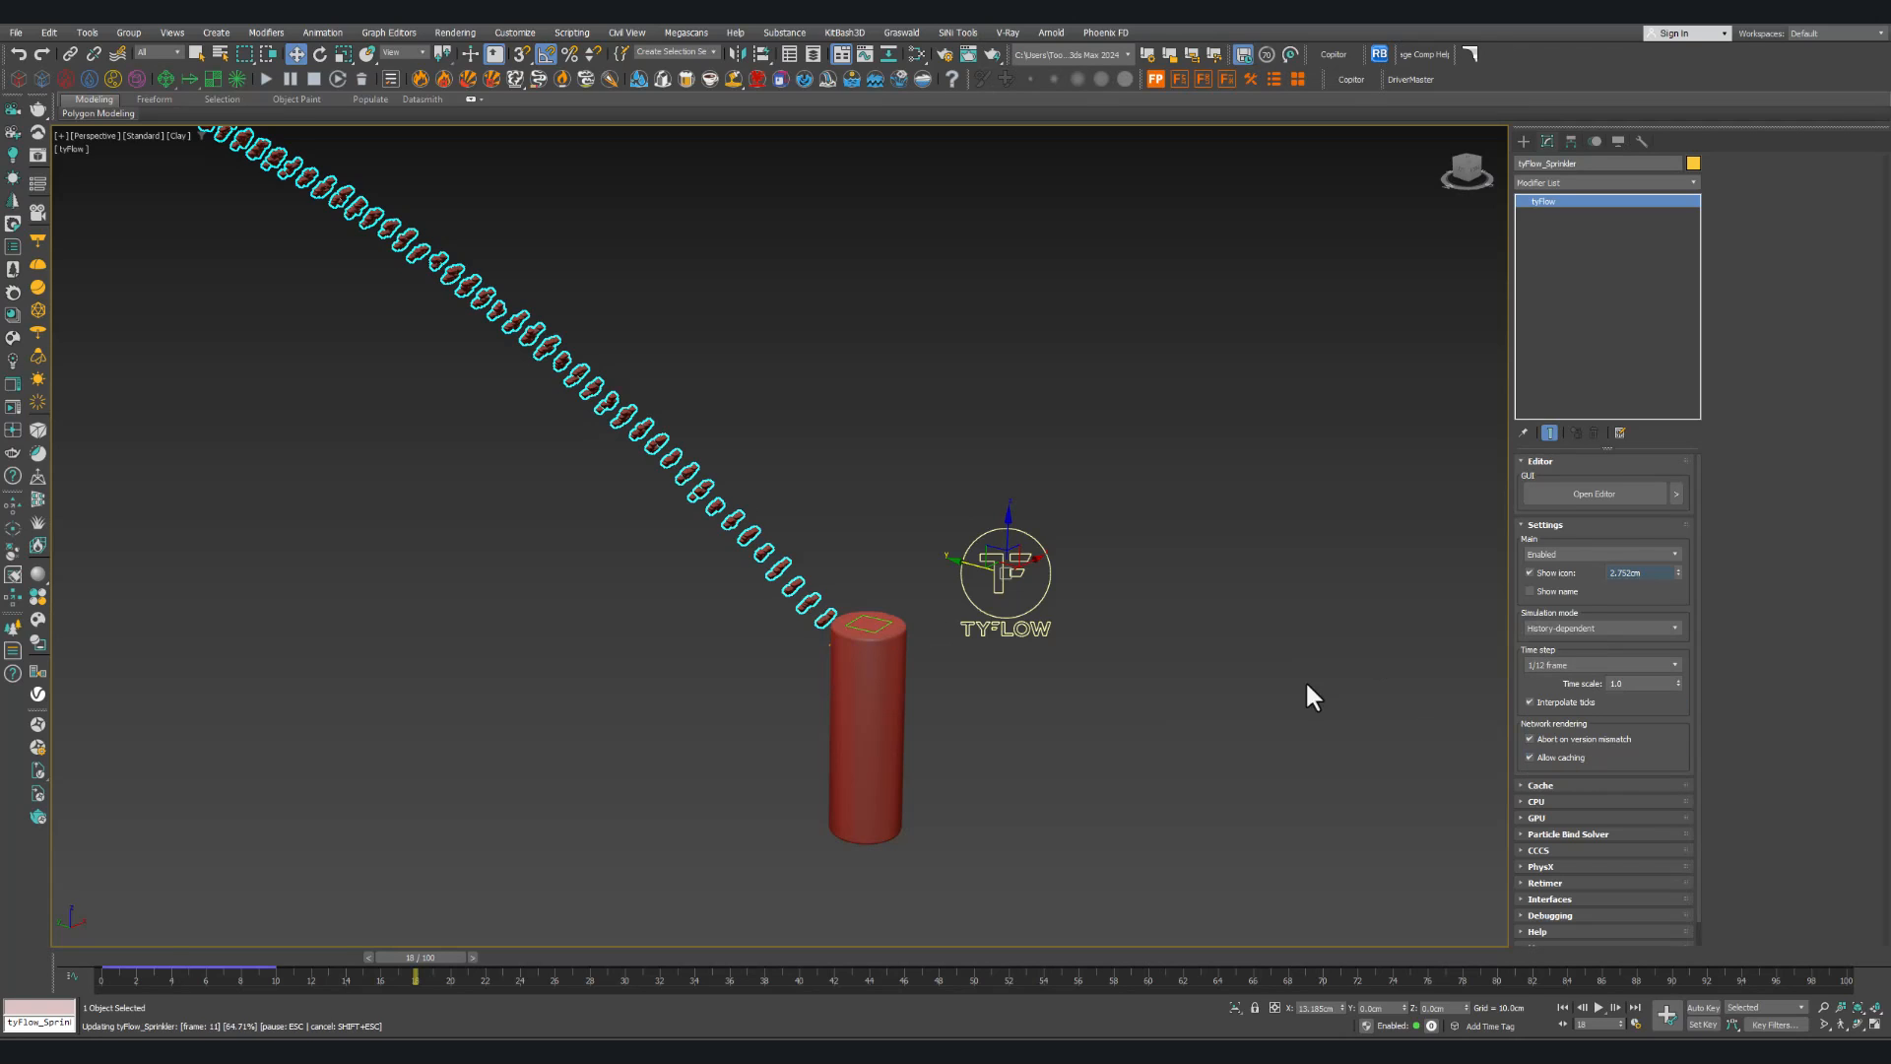
drag(440, 956, 237, 956)
key(w)
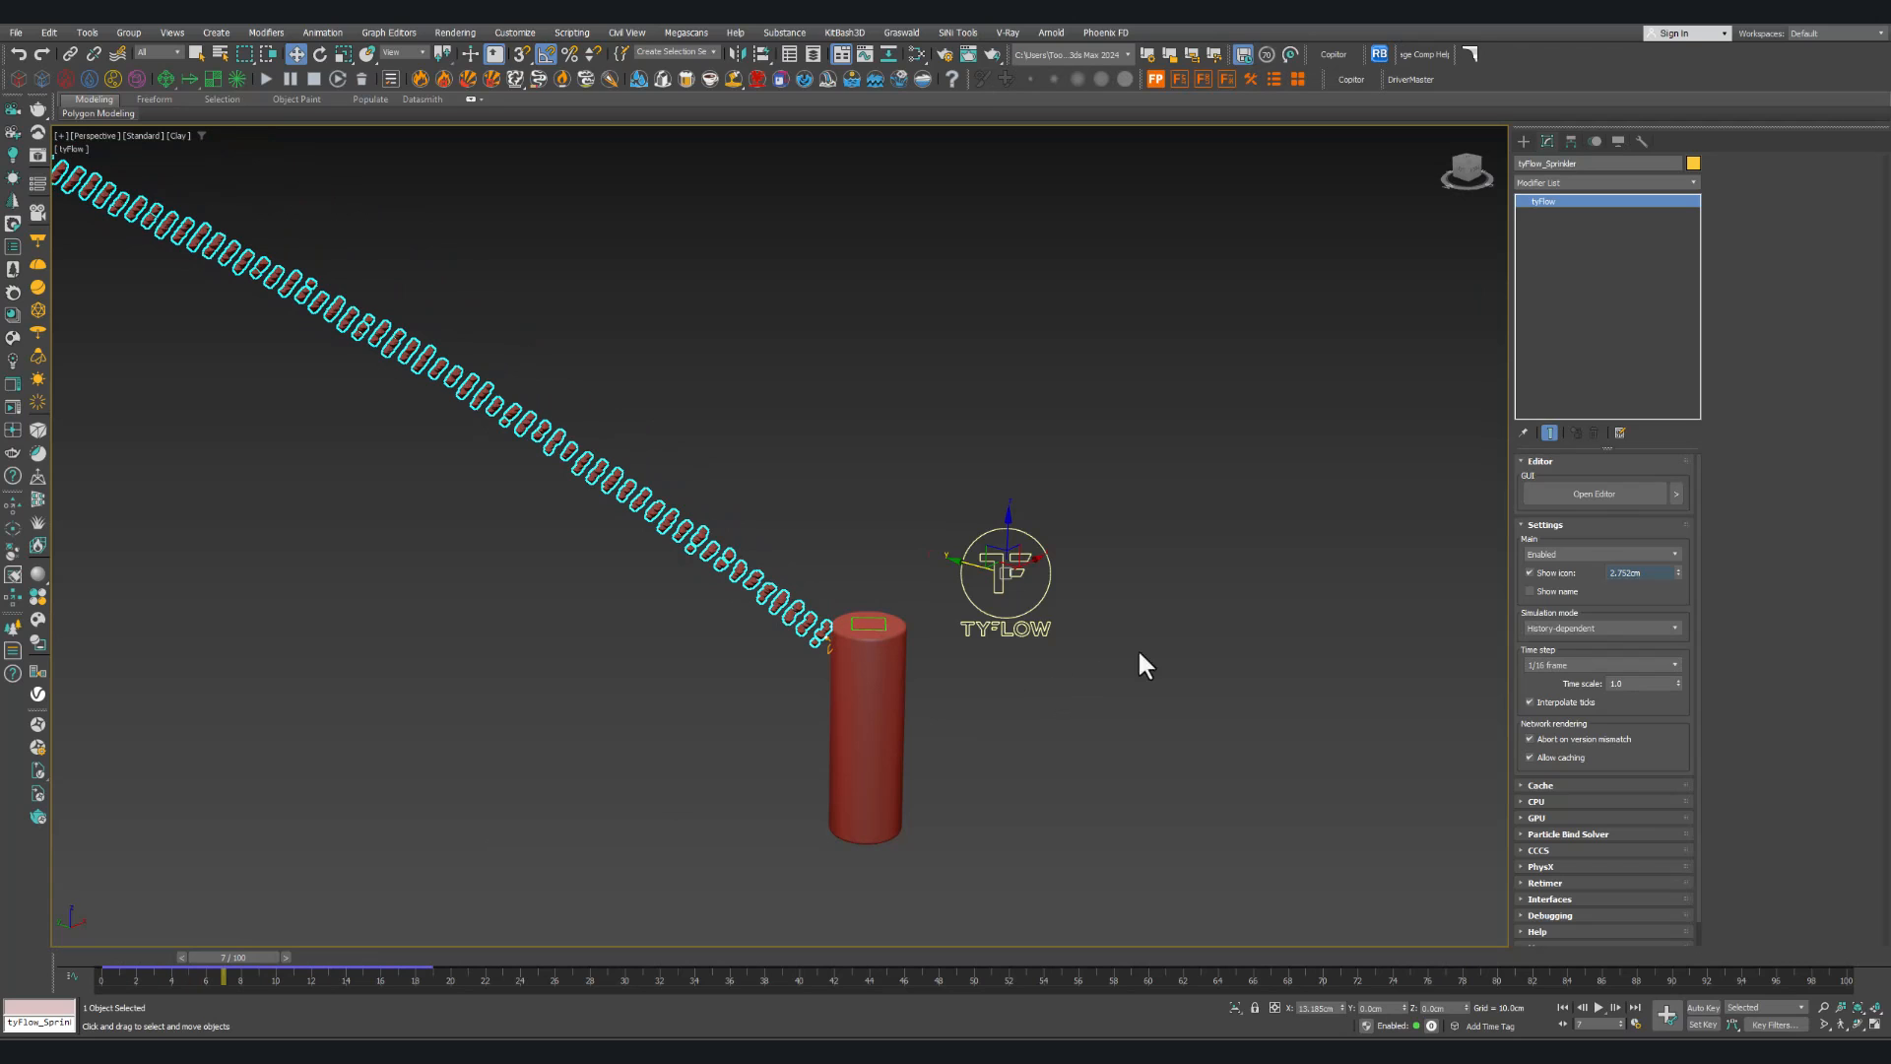
Step: Open the tyFlow editor, set the active event's Birth rate to 1200 particles per frame, and scrub to frame 14
click(1608, 494)
click(967, 373)
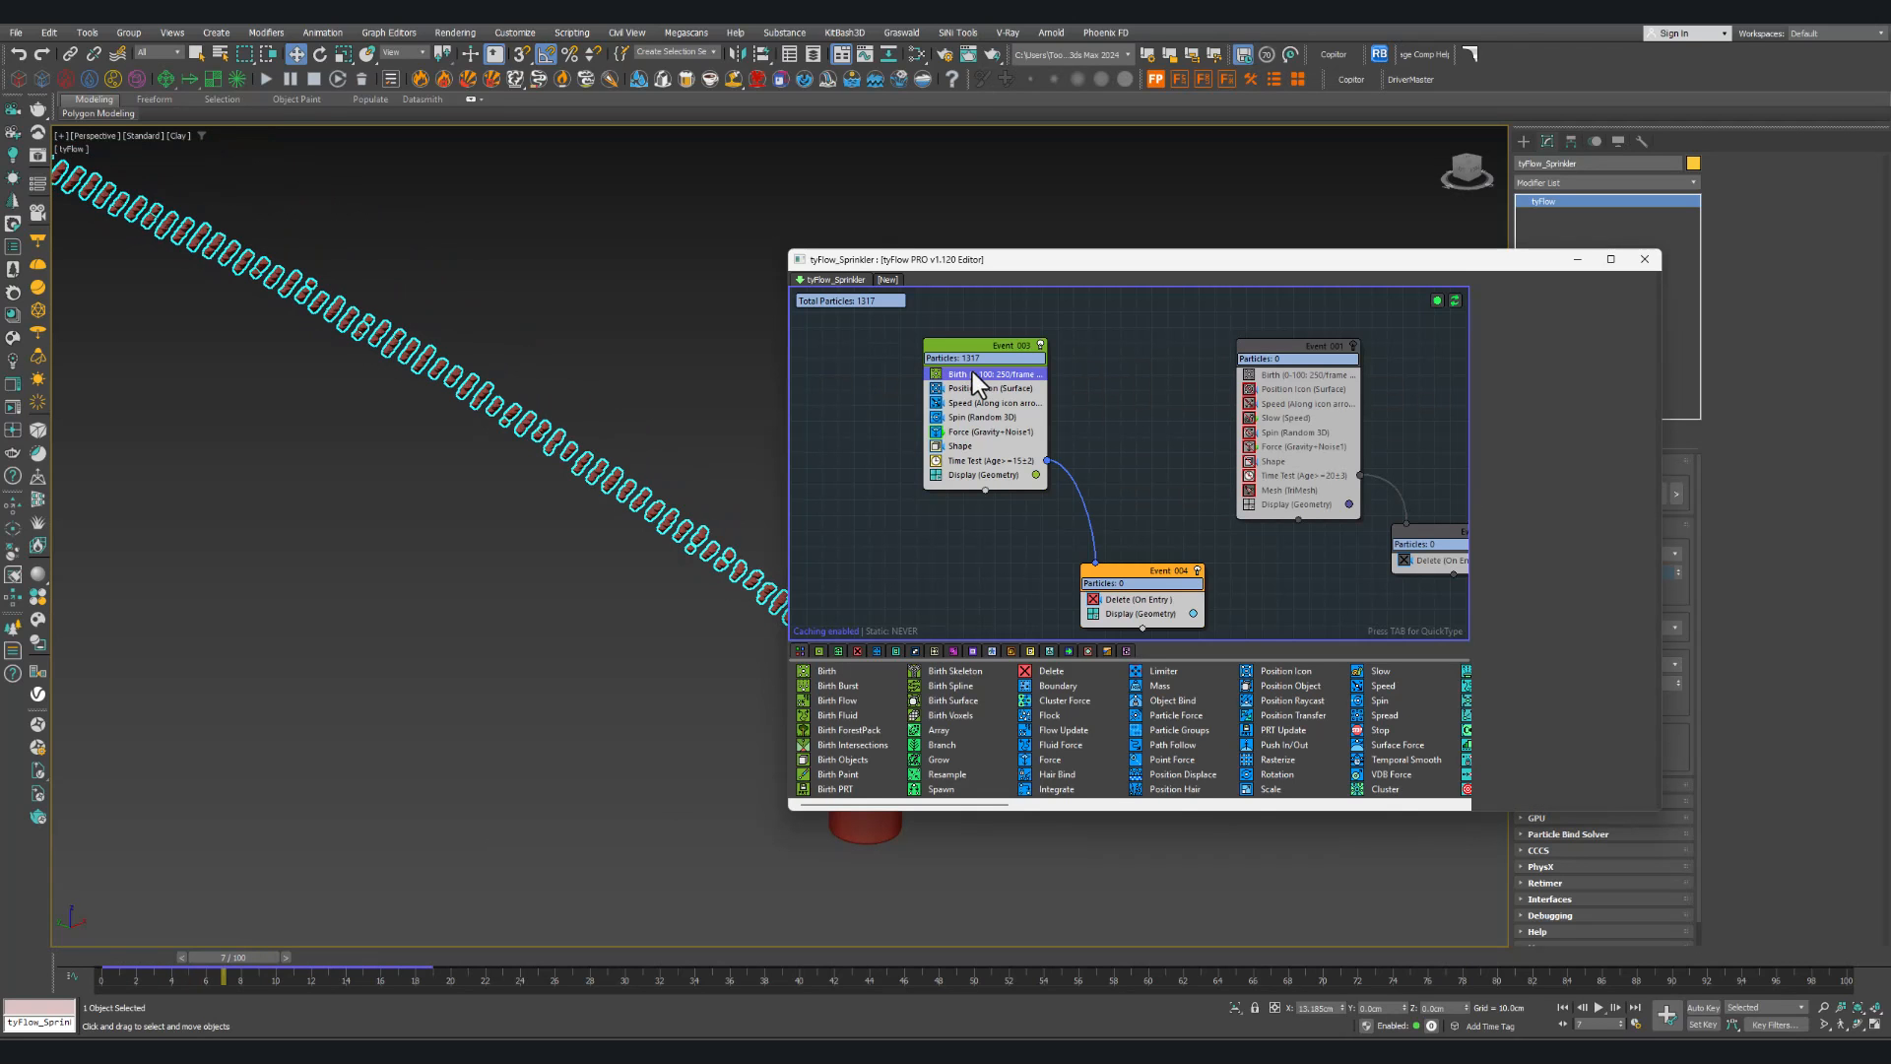
drag(1223, 262, 1380, 263)
middle_drag(724, 503, 561, 499)
double_click(1761, 365)
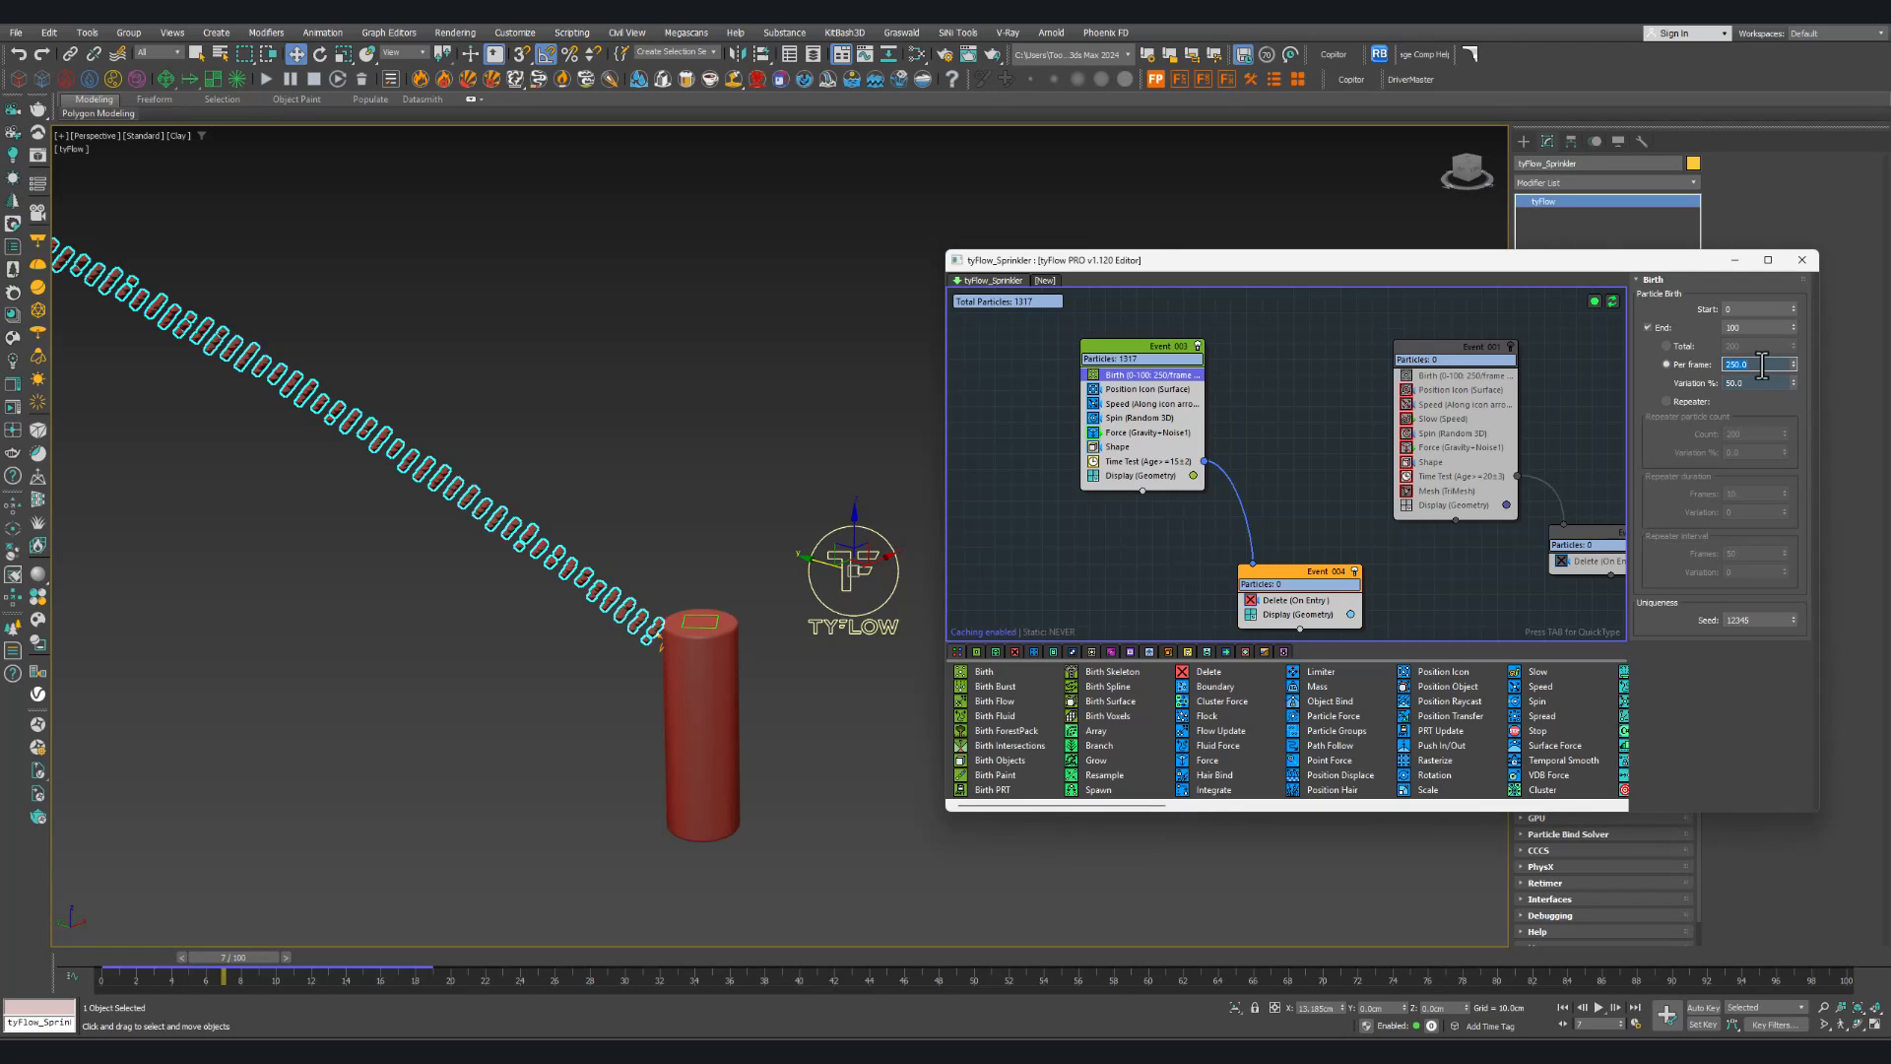
text(1200)
key(Return)
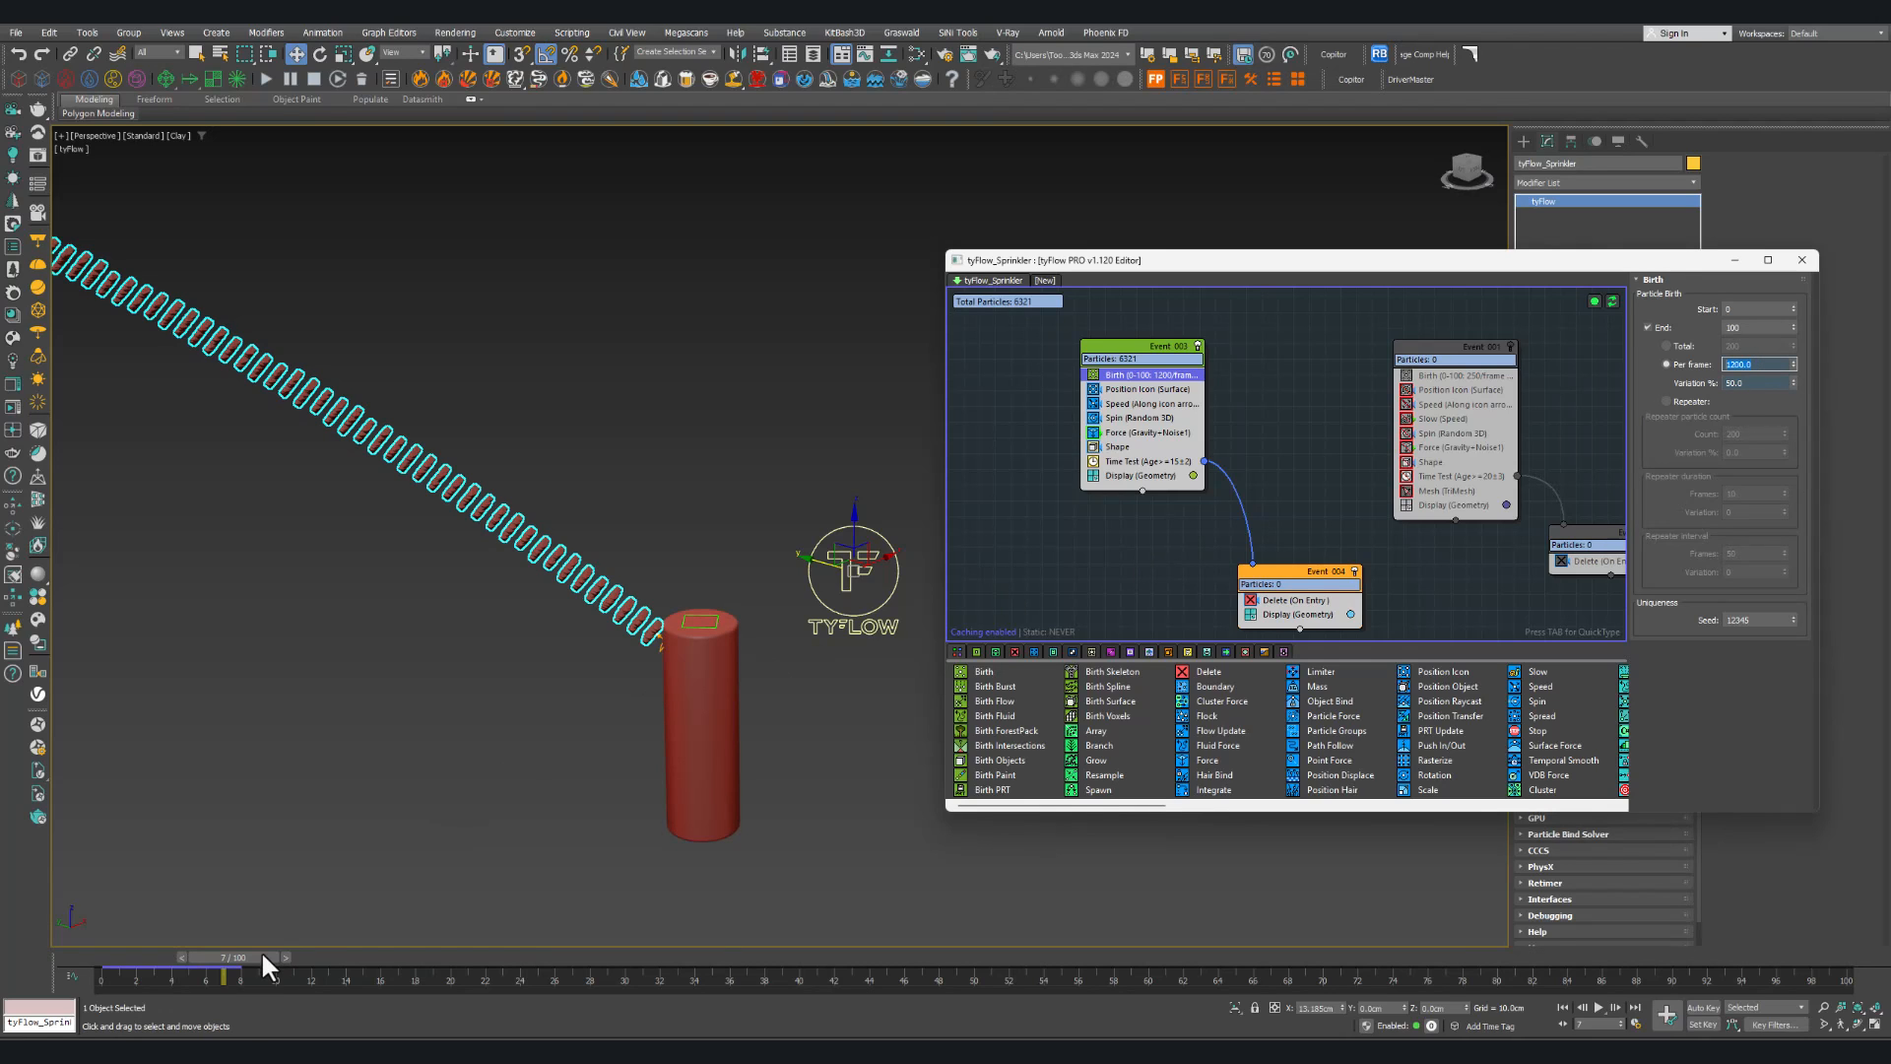
drag(262, 950, 380, 942)
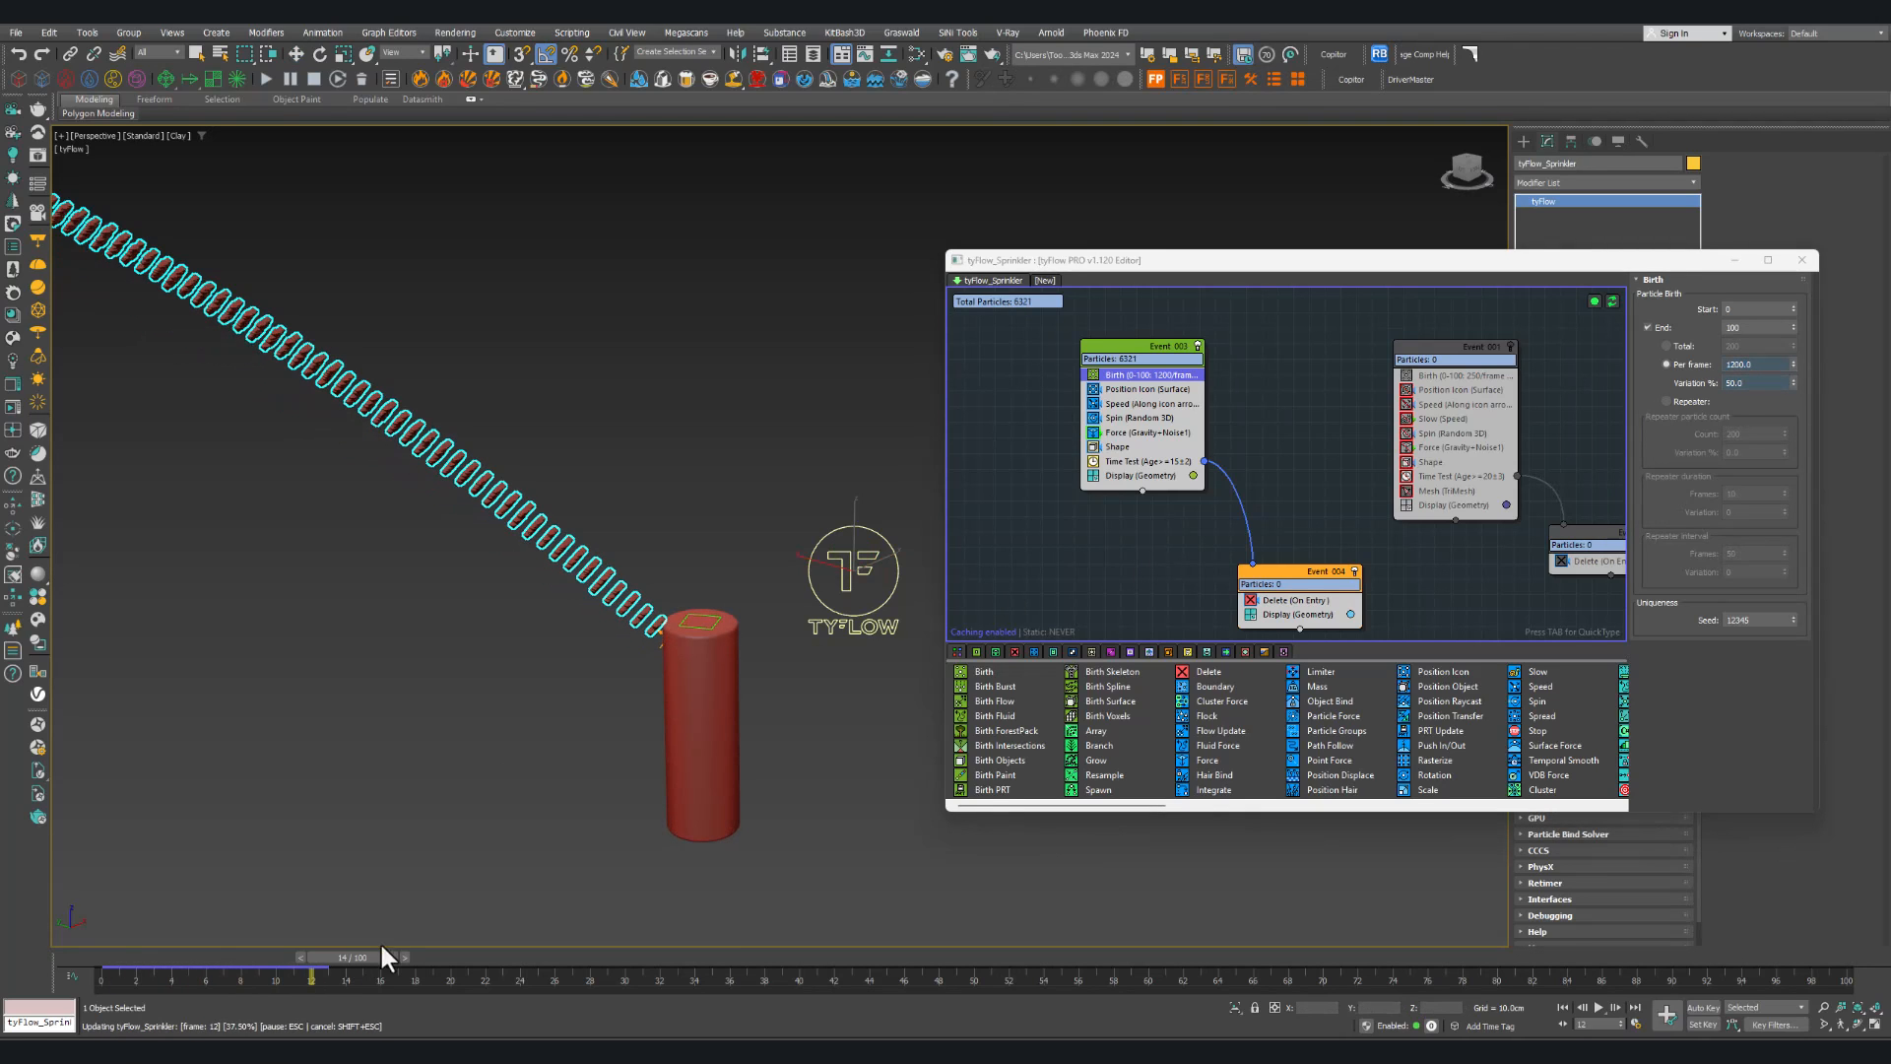
Step: Try another variation percentage on the Birth operator and set it back to 50%
click(1744, 384)
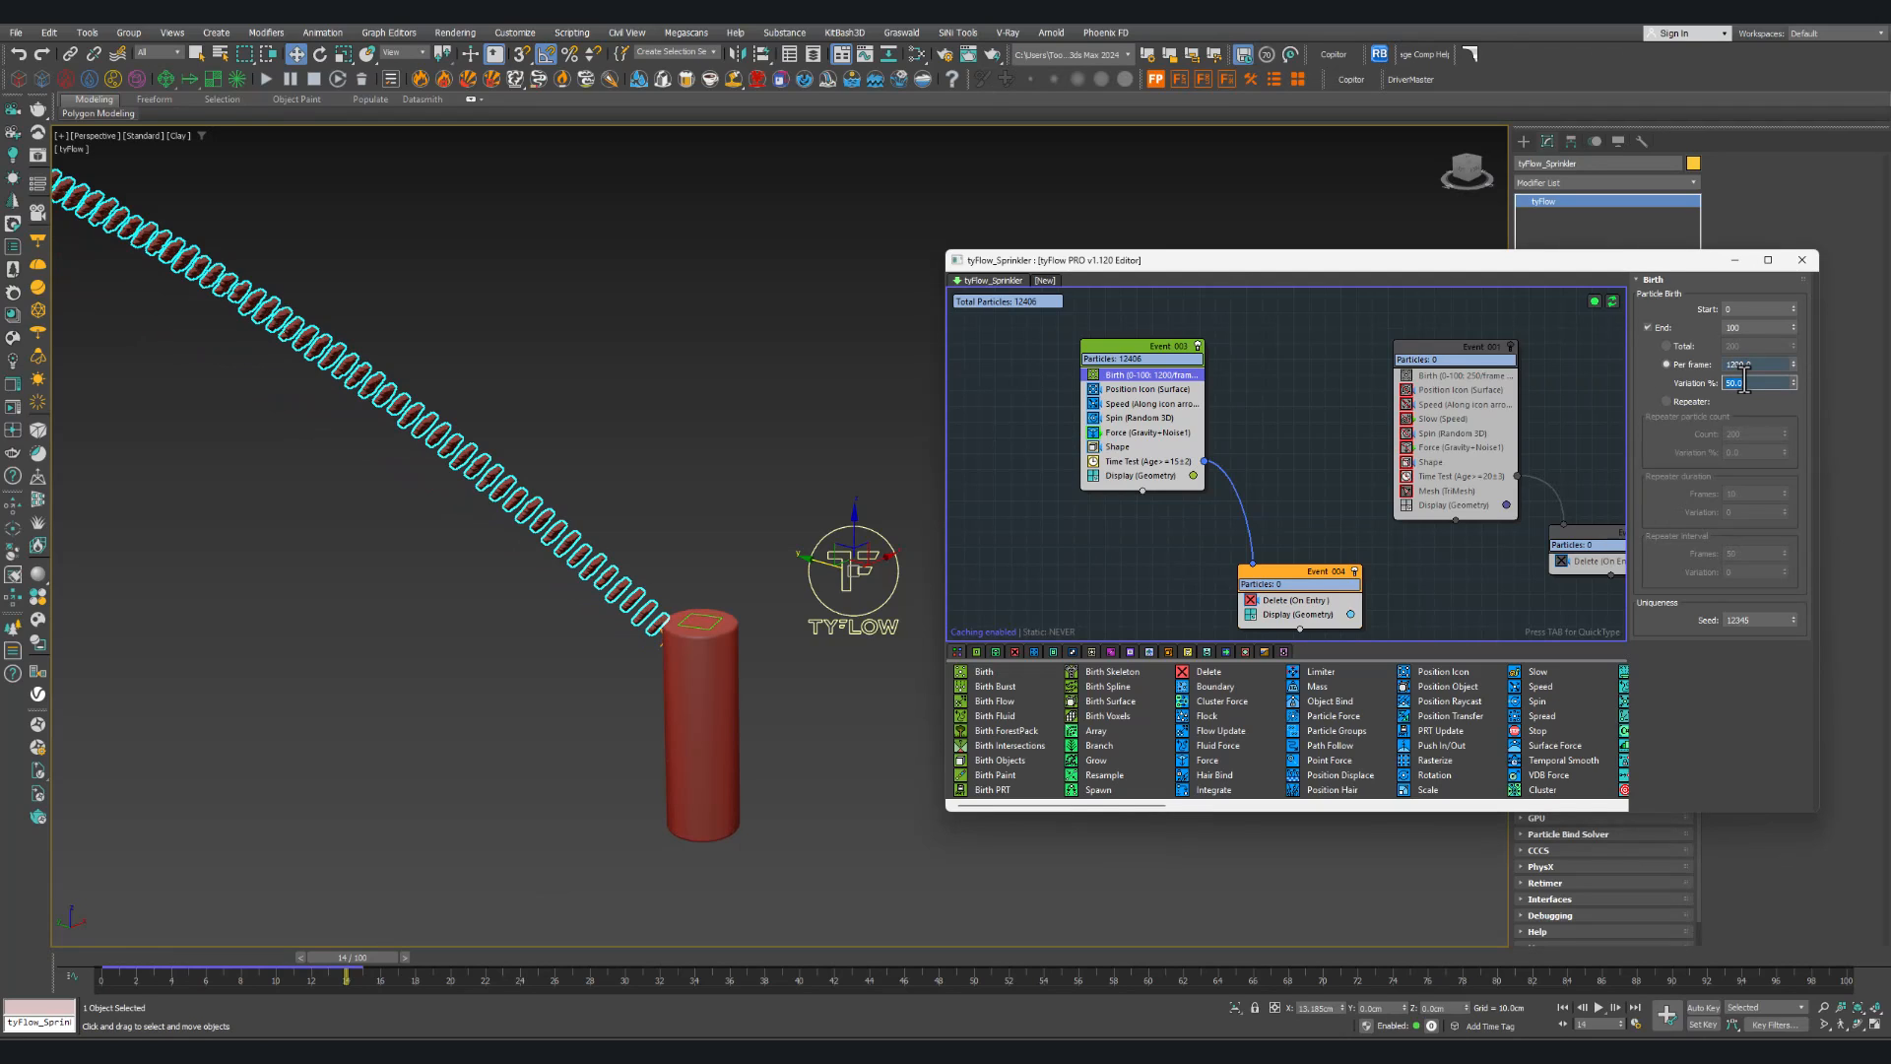
key(Return)
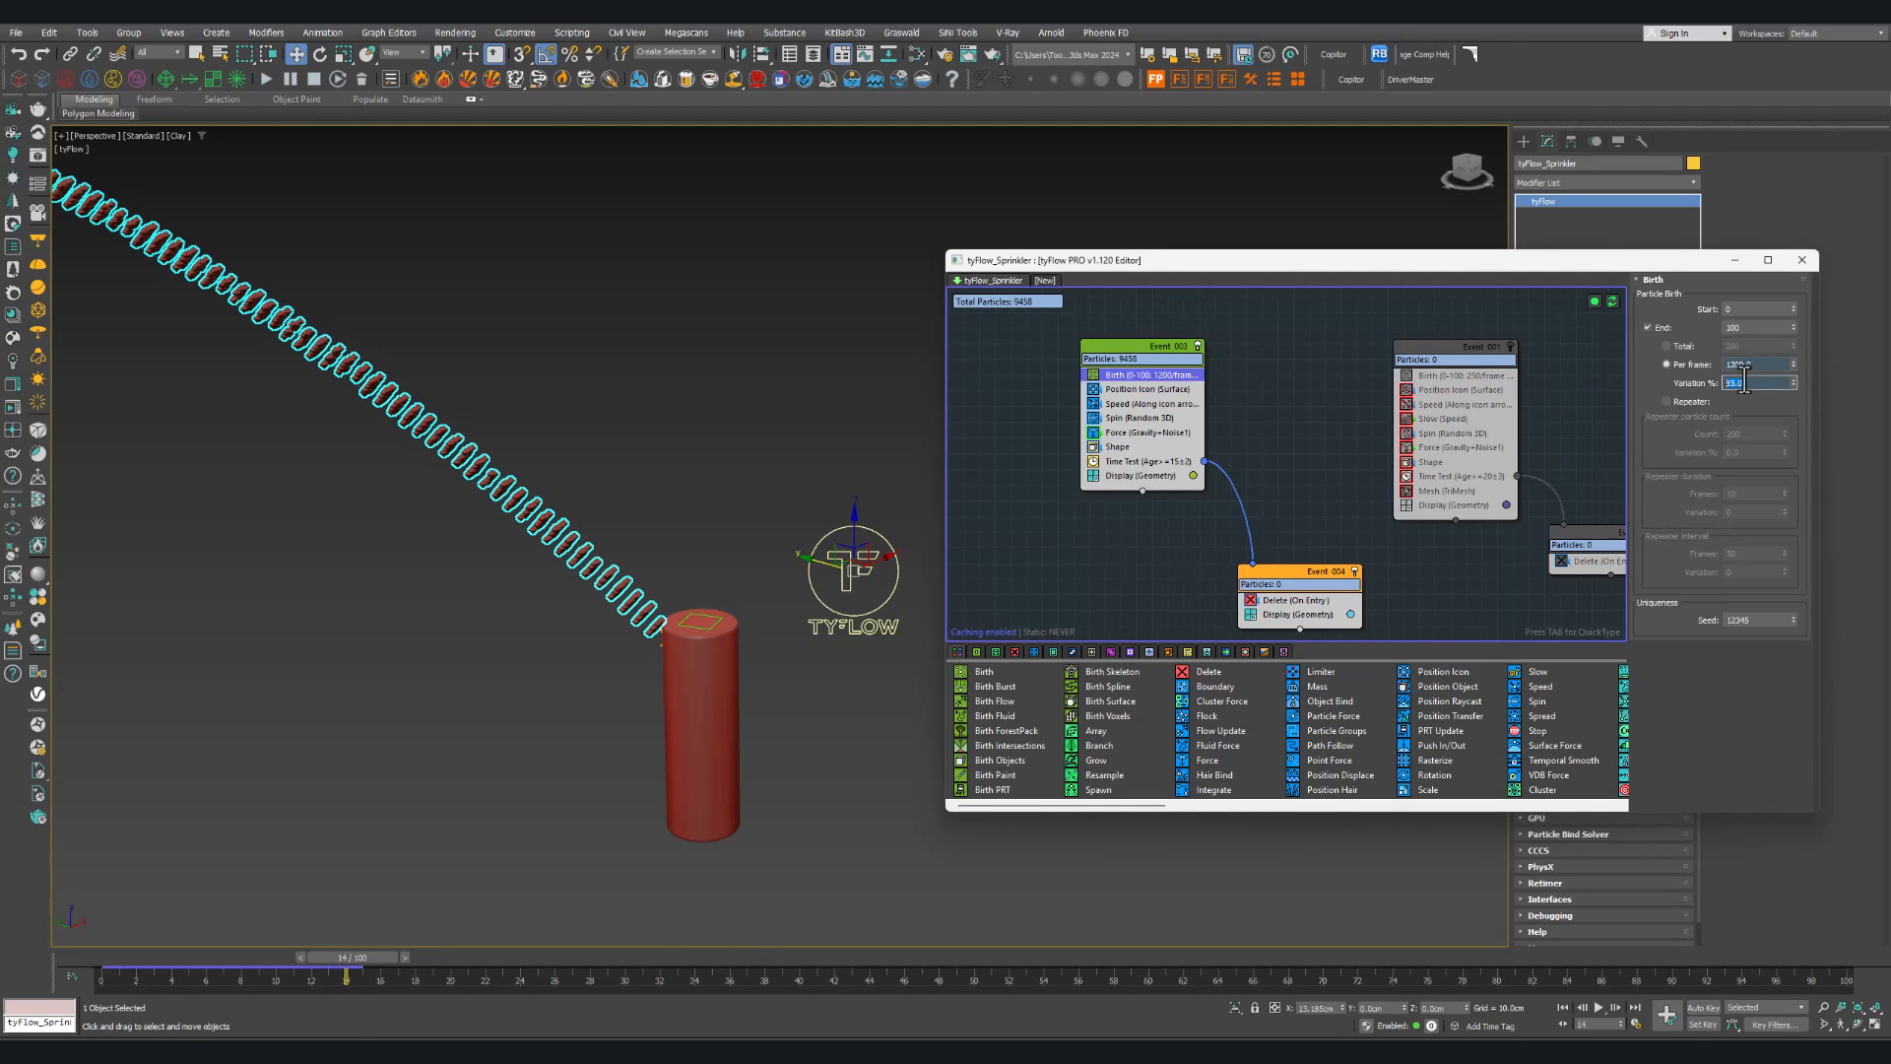
text(50)
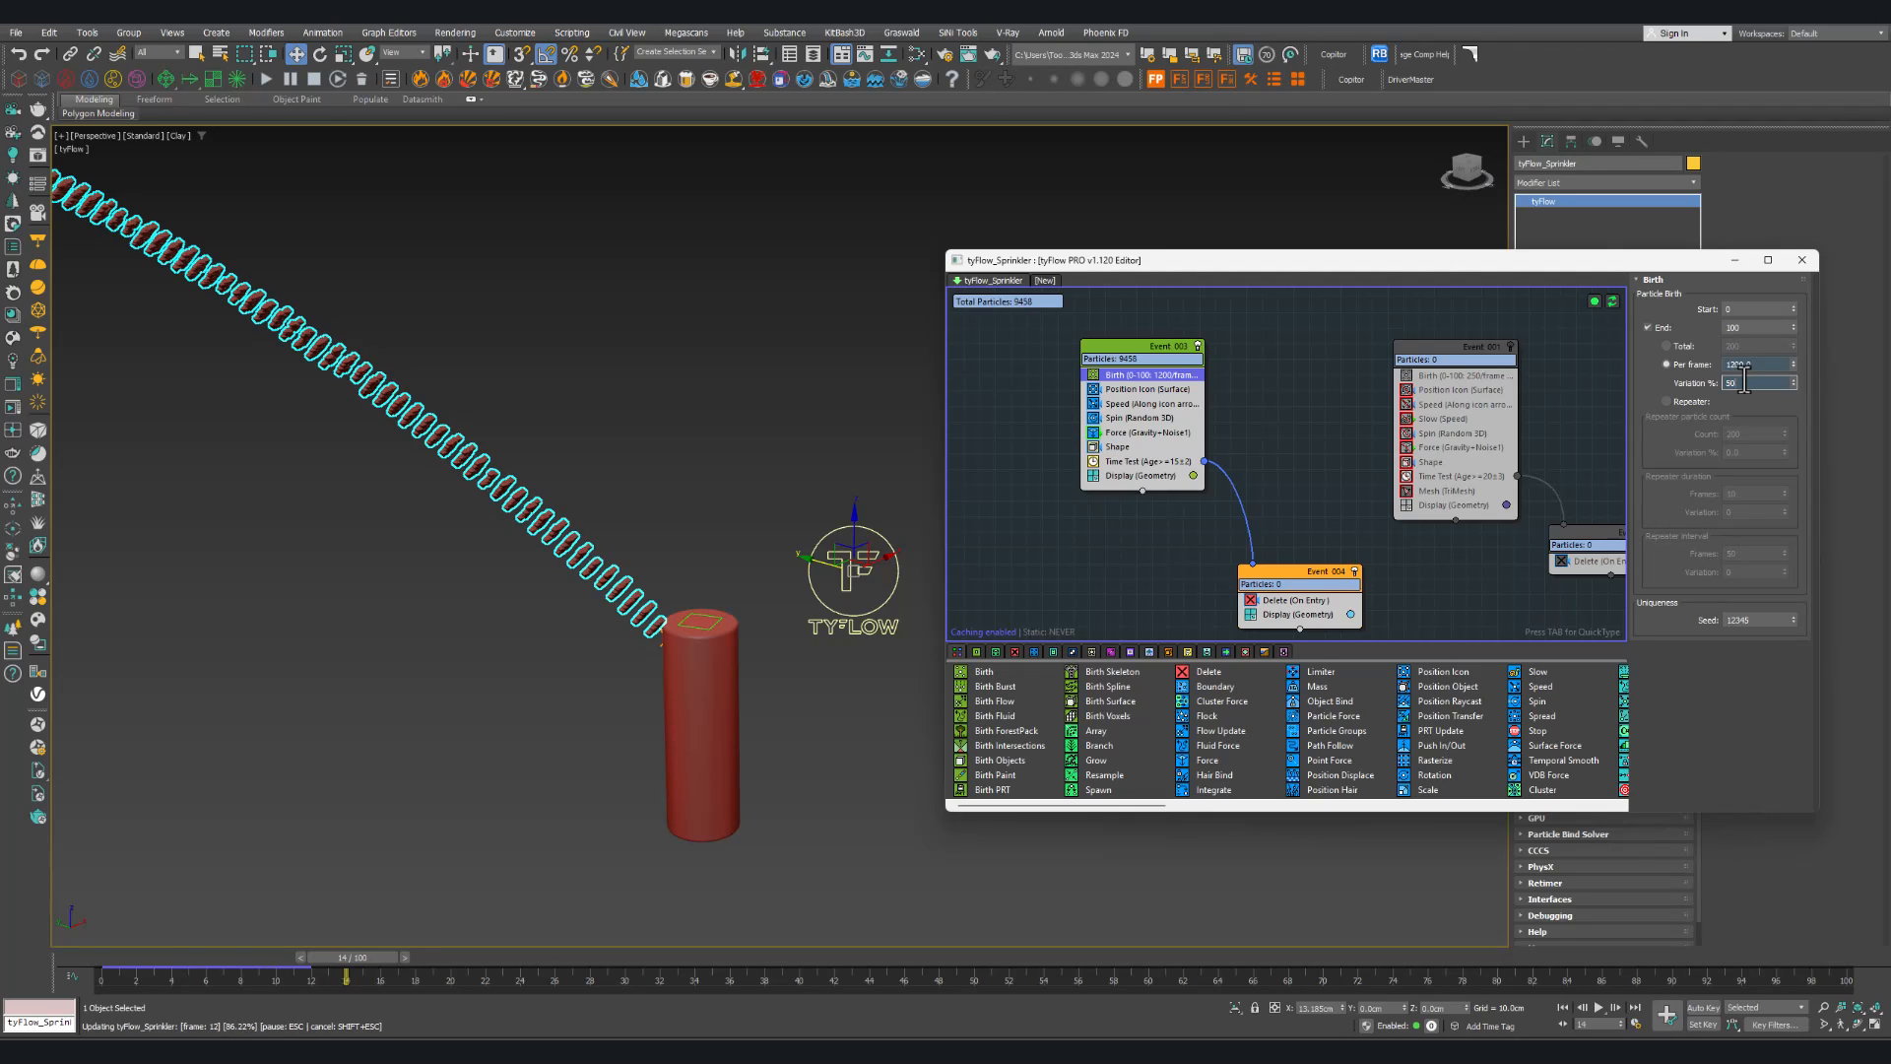
key(Return)
Step: Set the magnitude variation of the active event's Speed operator to 35%
click(1126, 390)
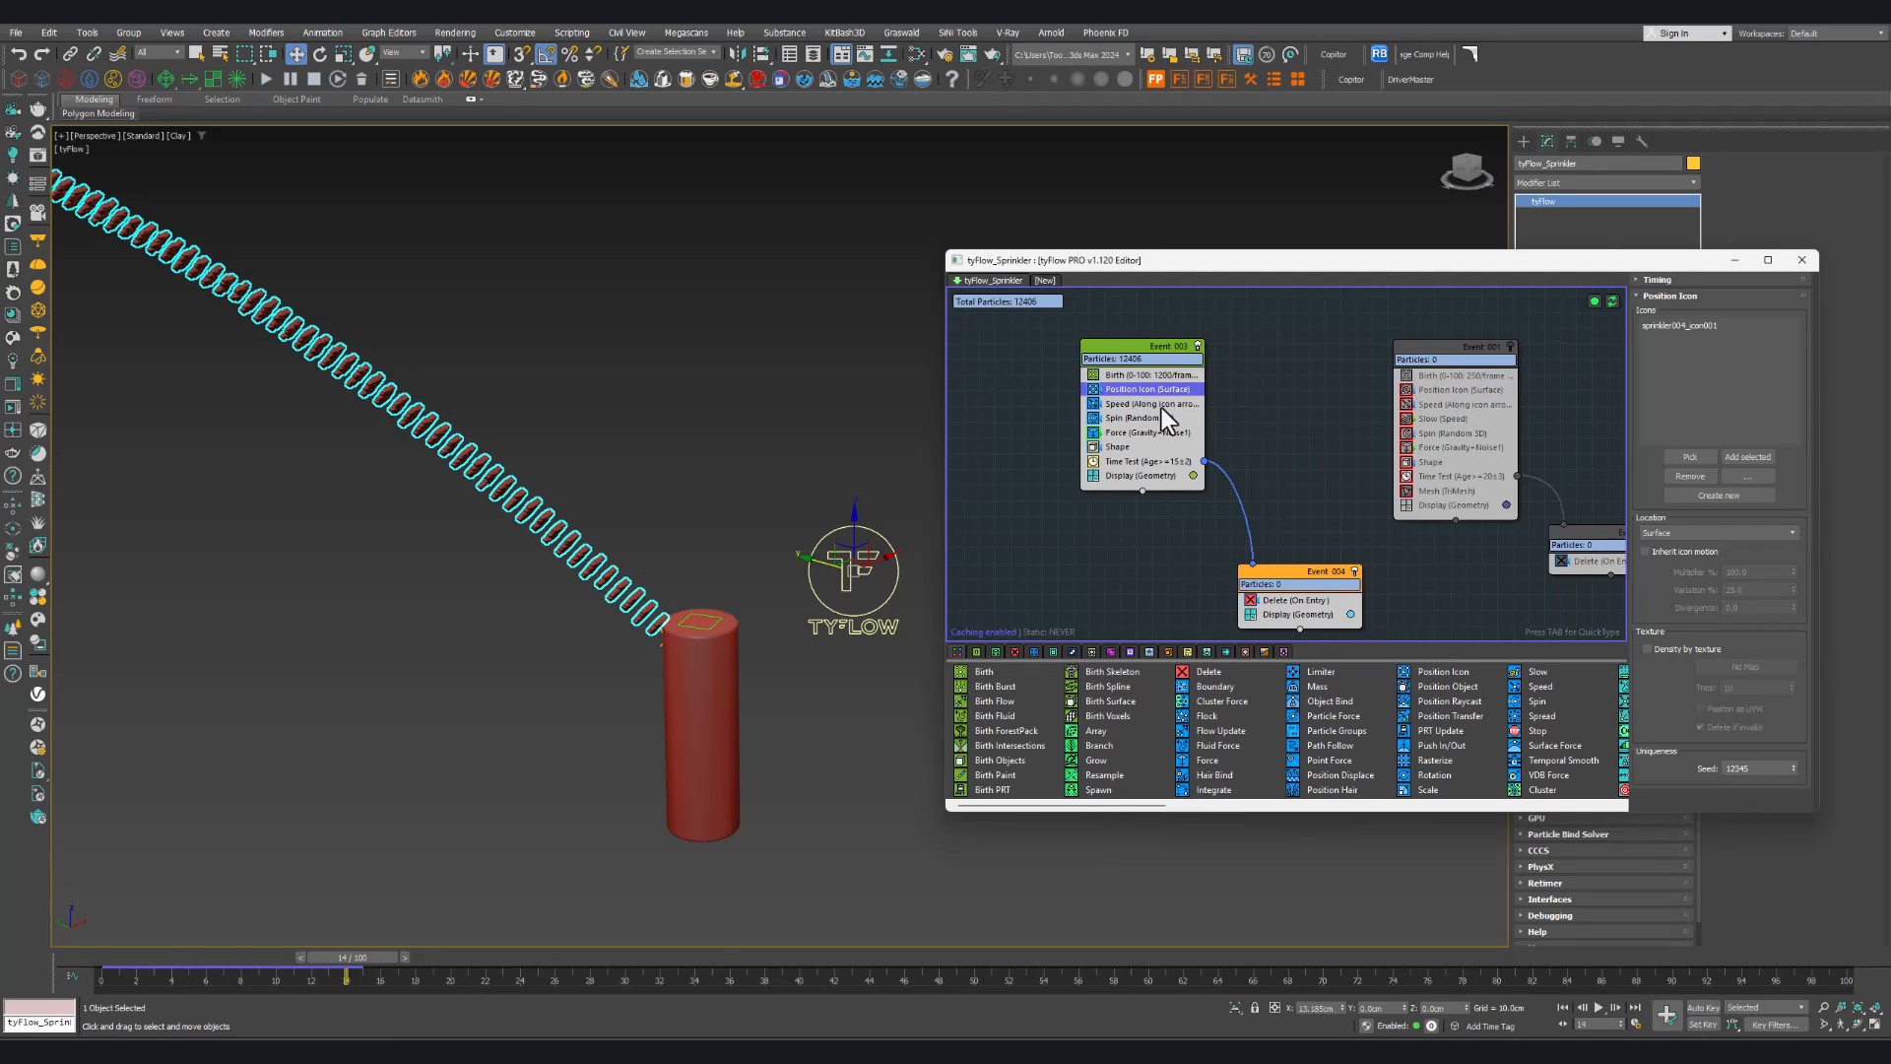
click(1160, 405)
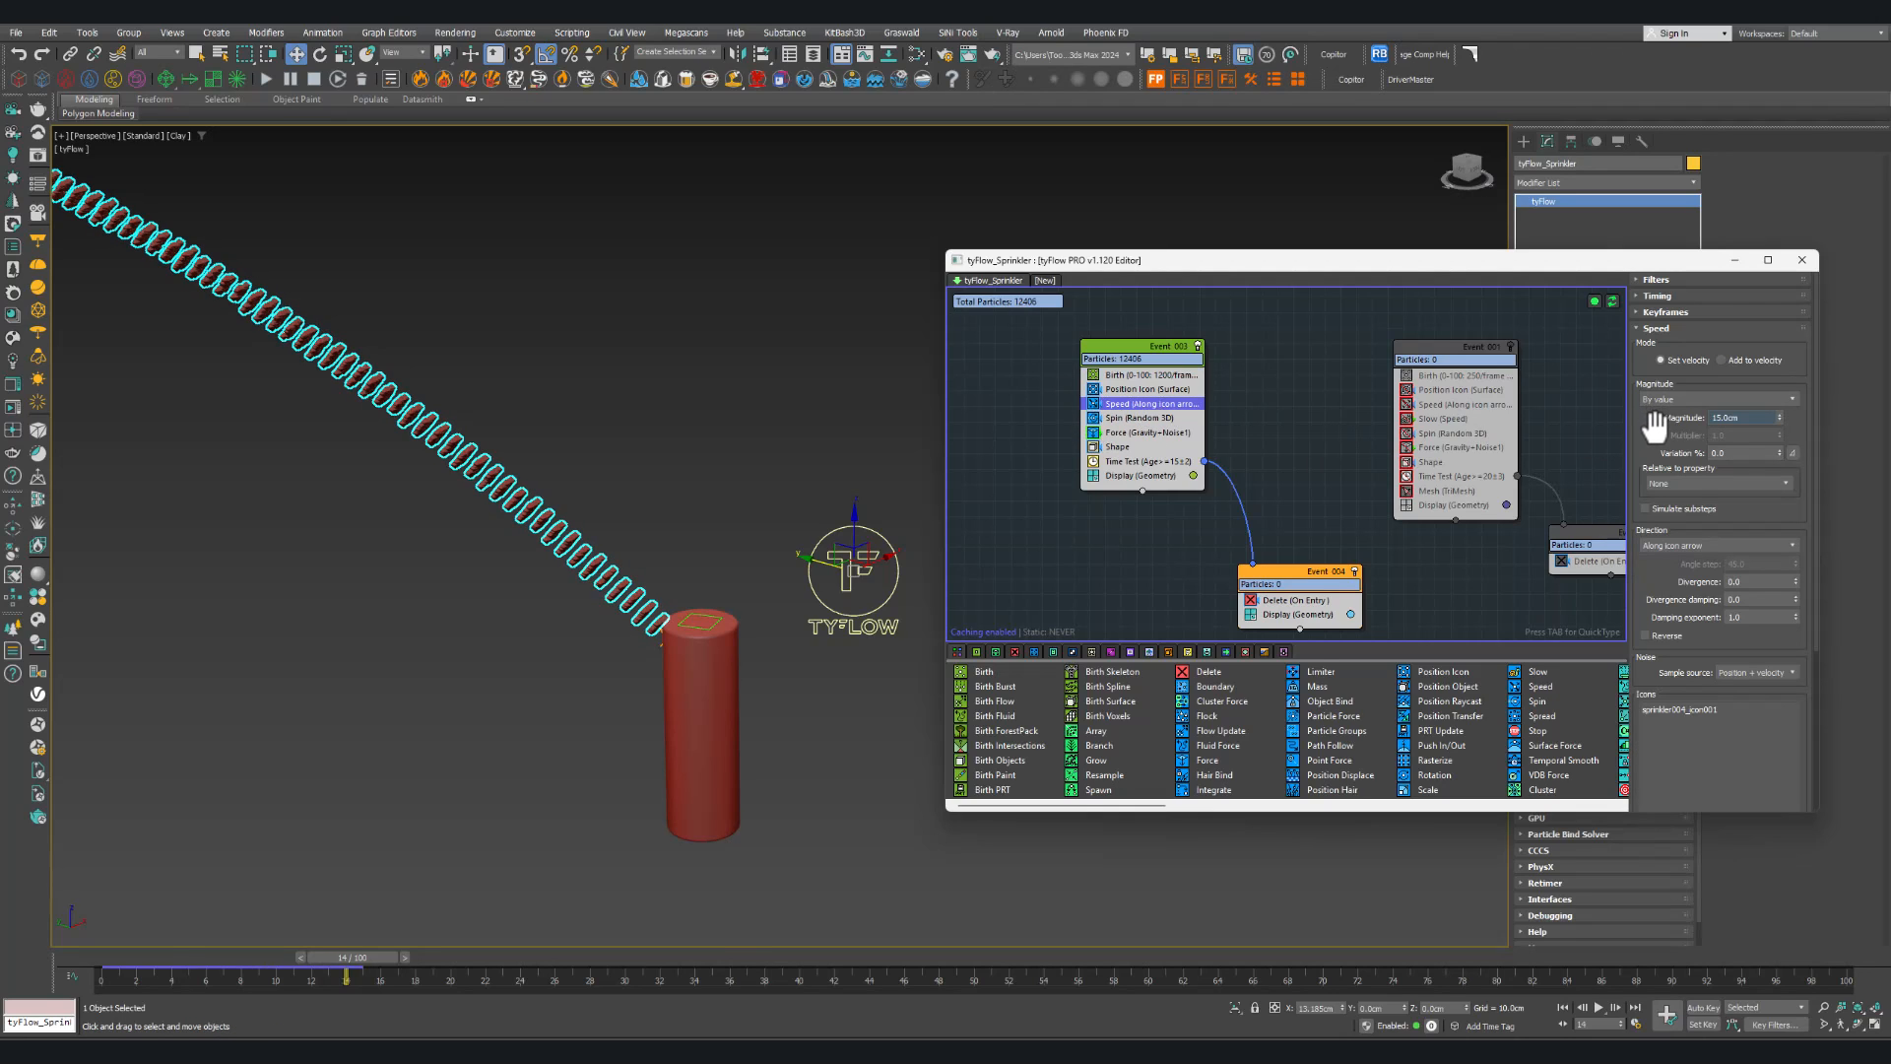
drag(1660, 434, 1661, 412)
click(1738, 431)
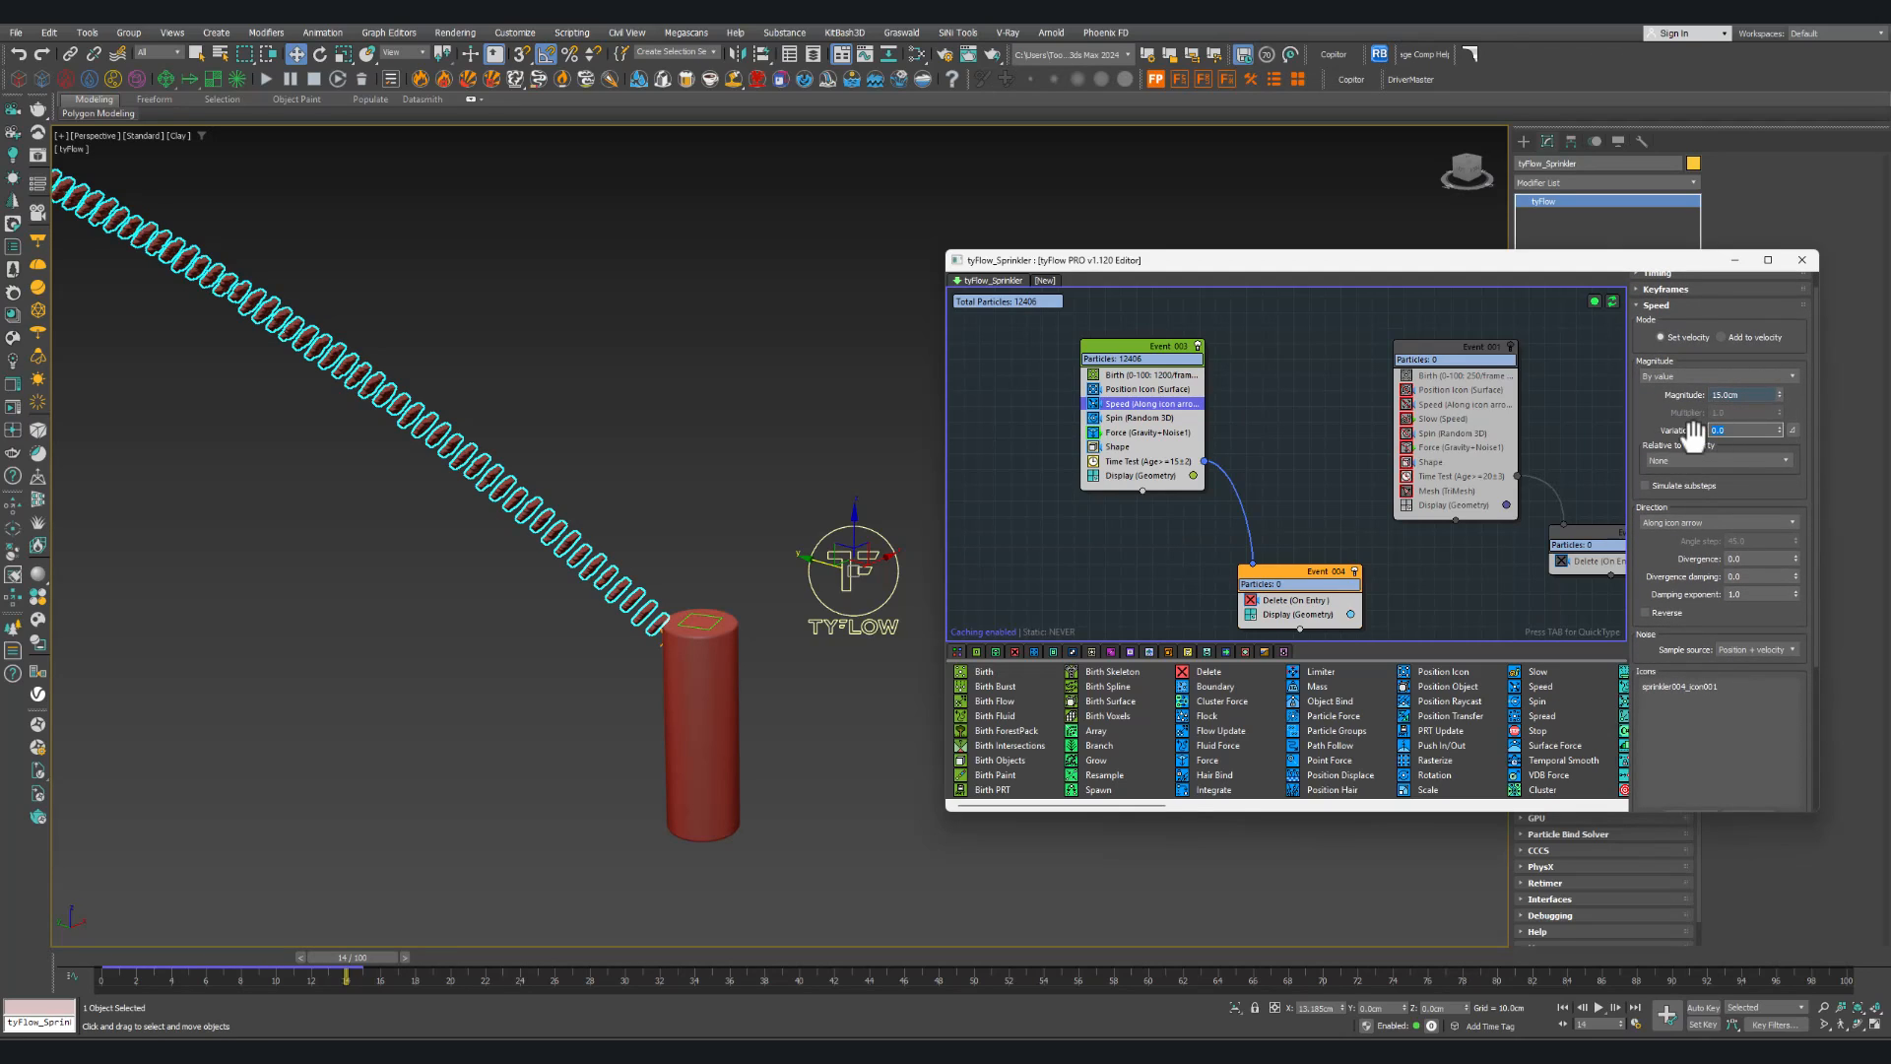
scroll(652, 608, up, 3)
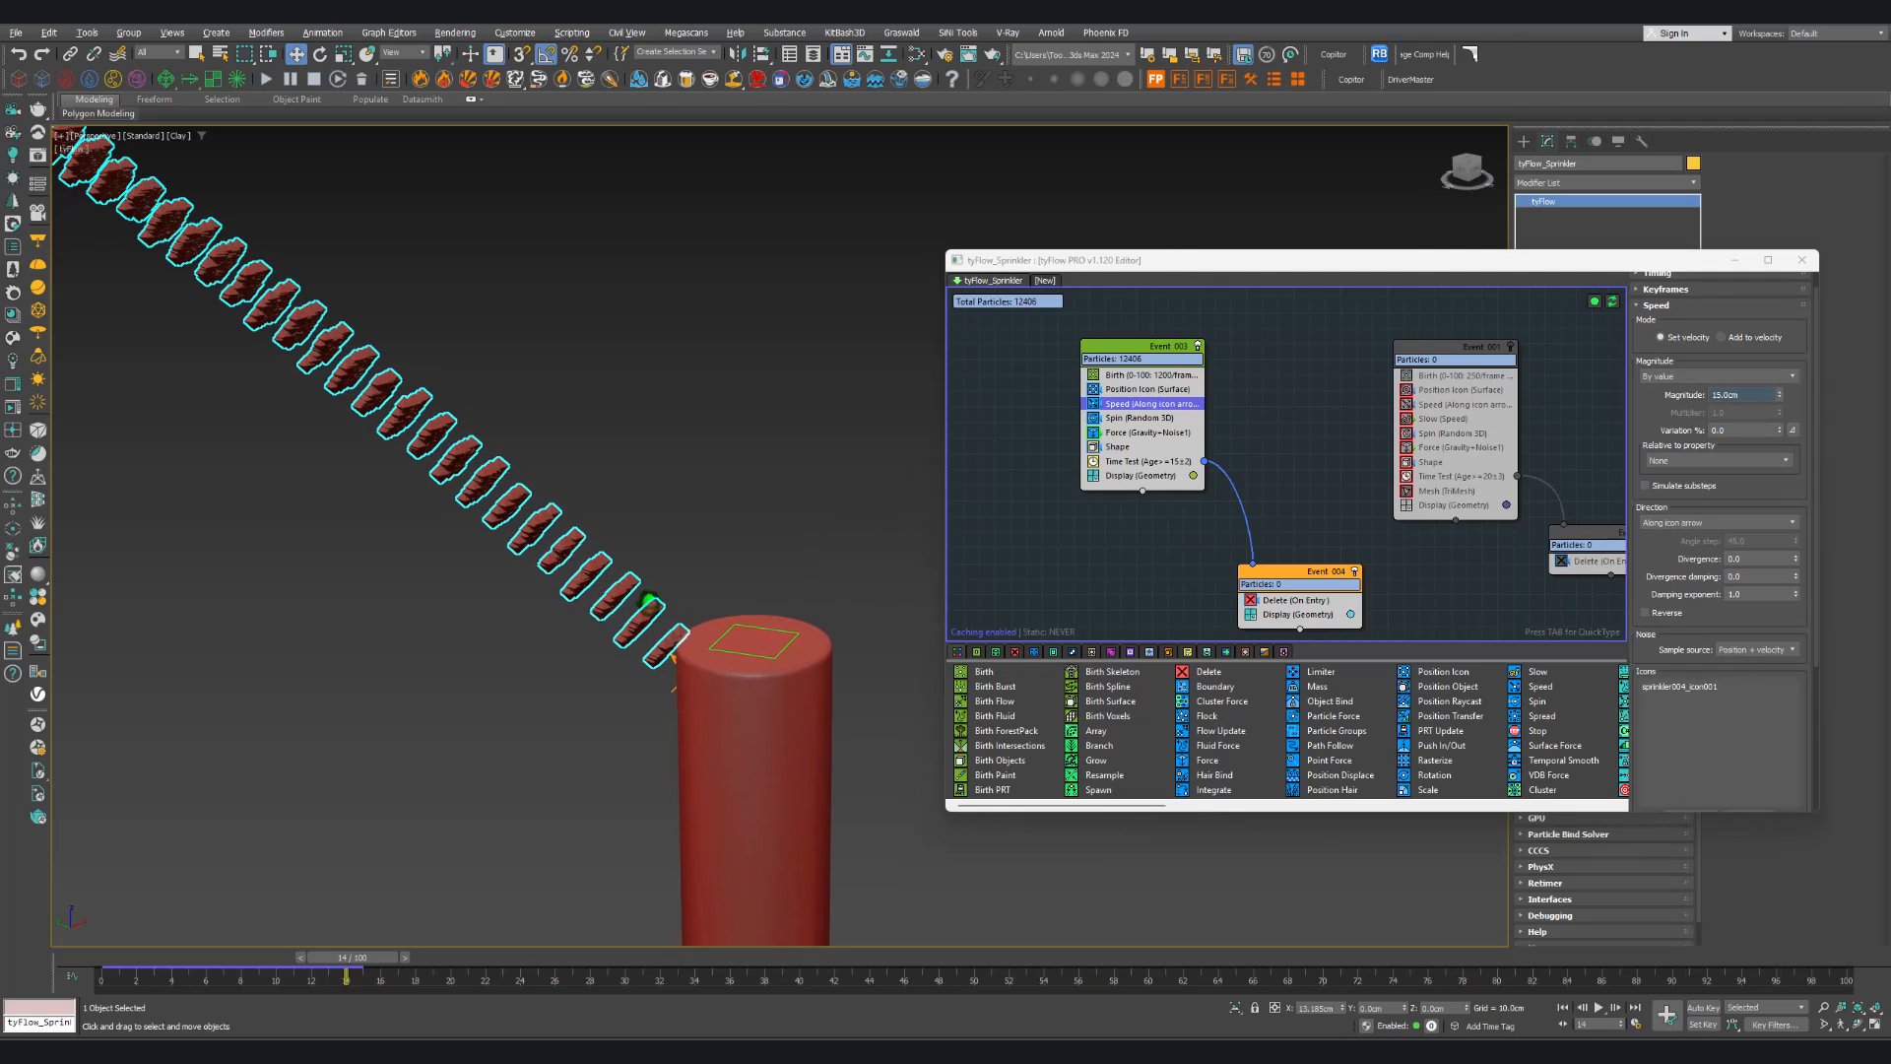
click(1732, 431)
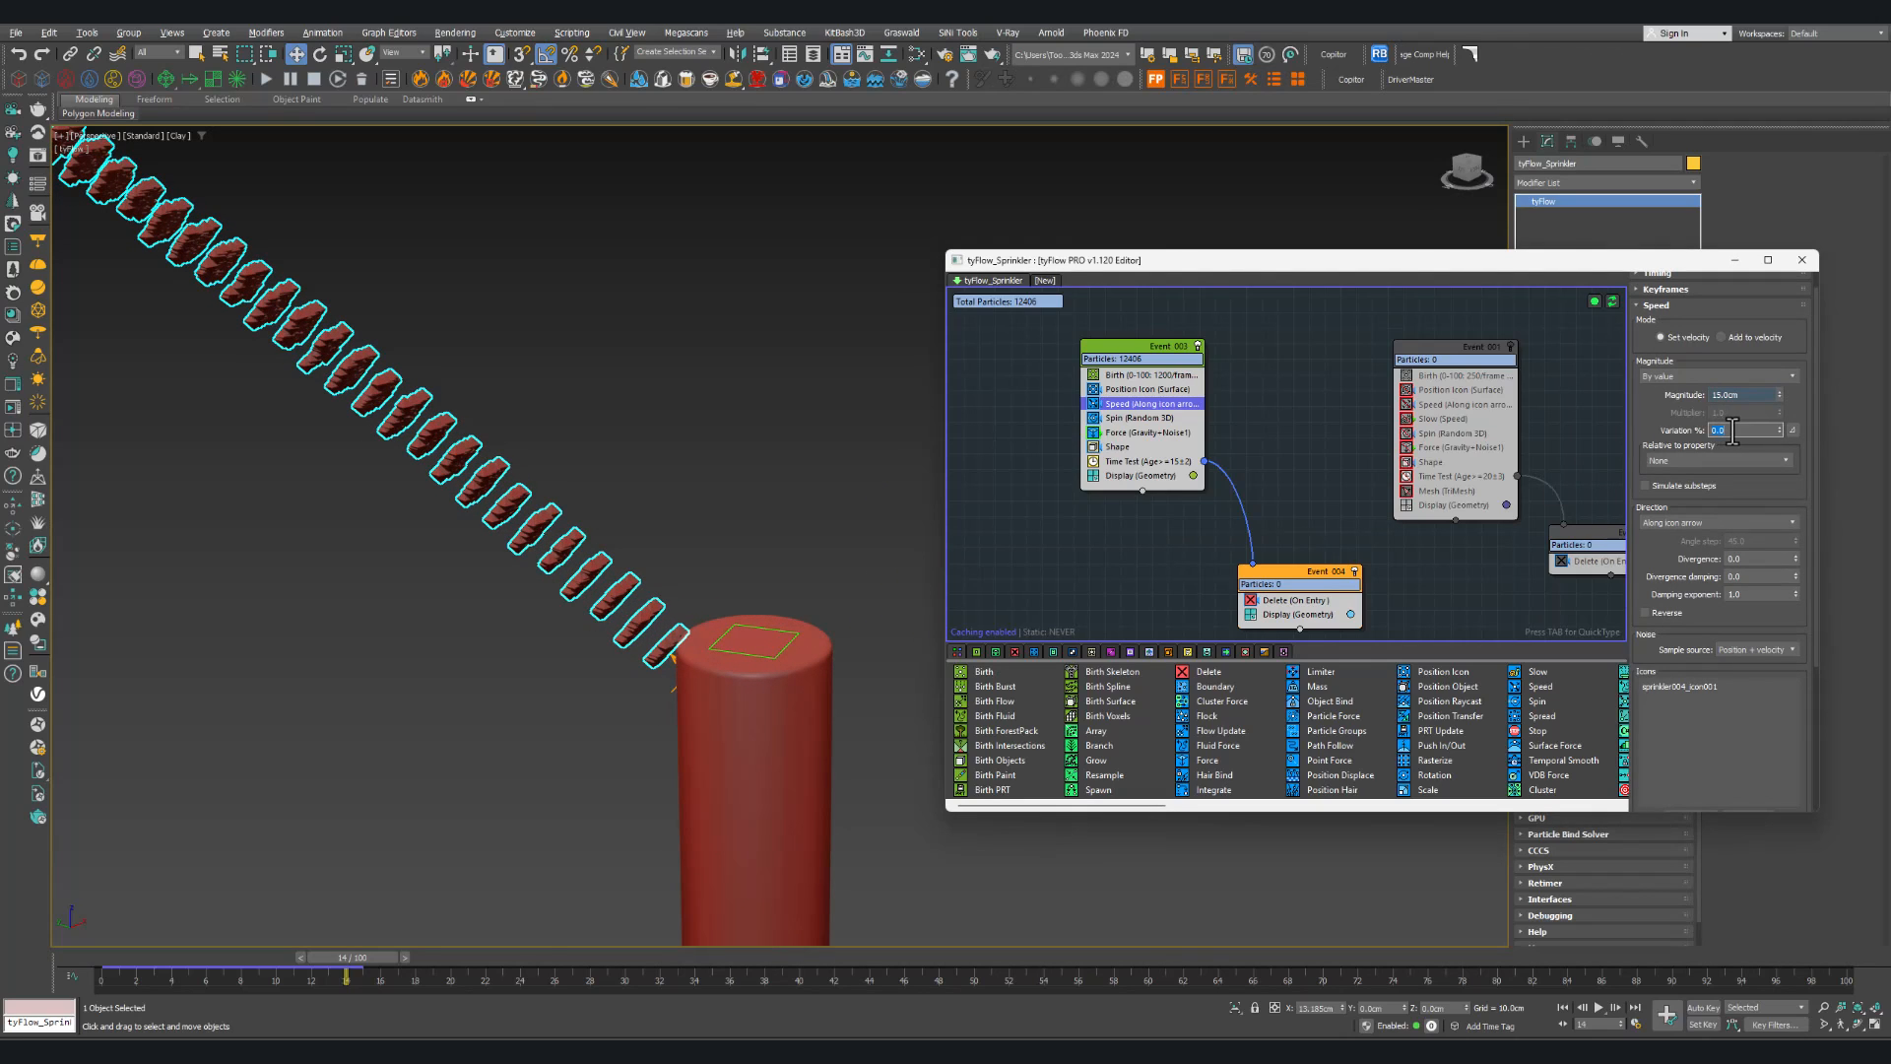
text(35)
key(Return)
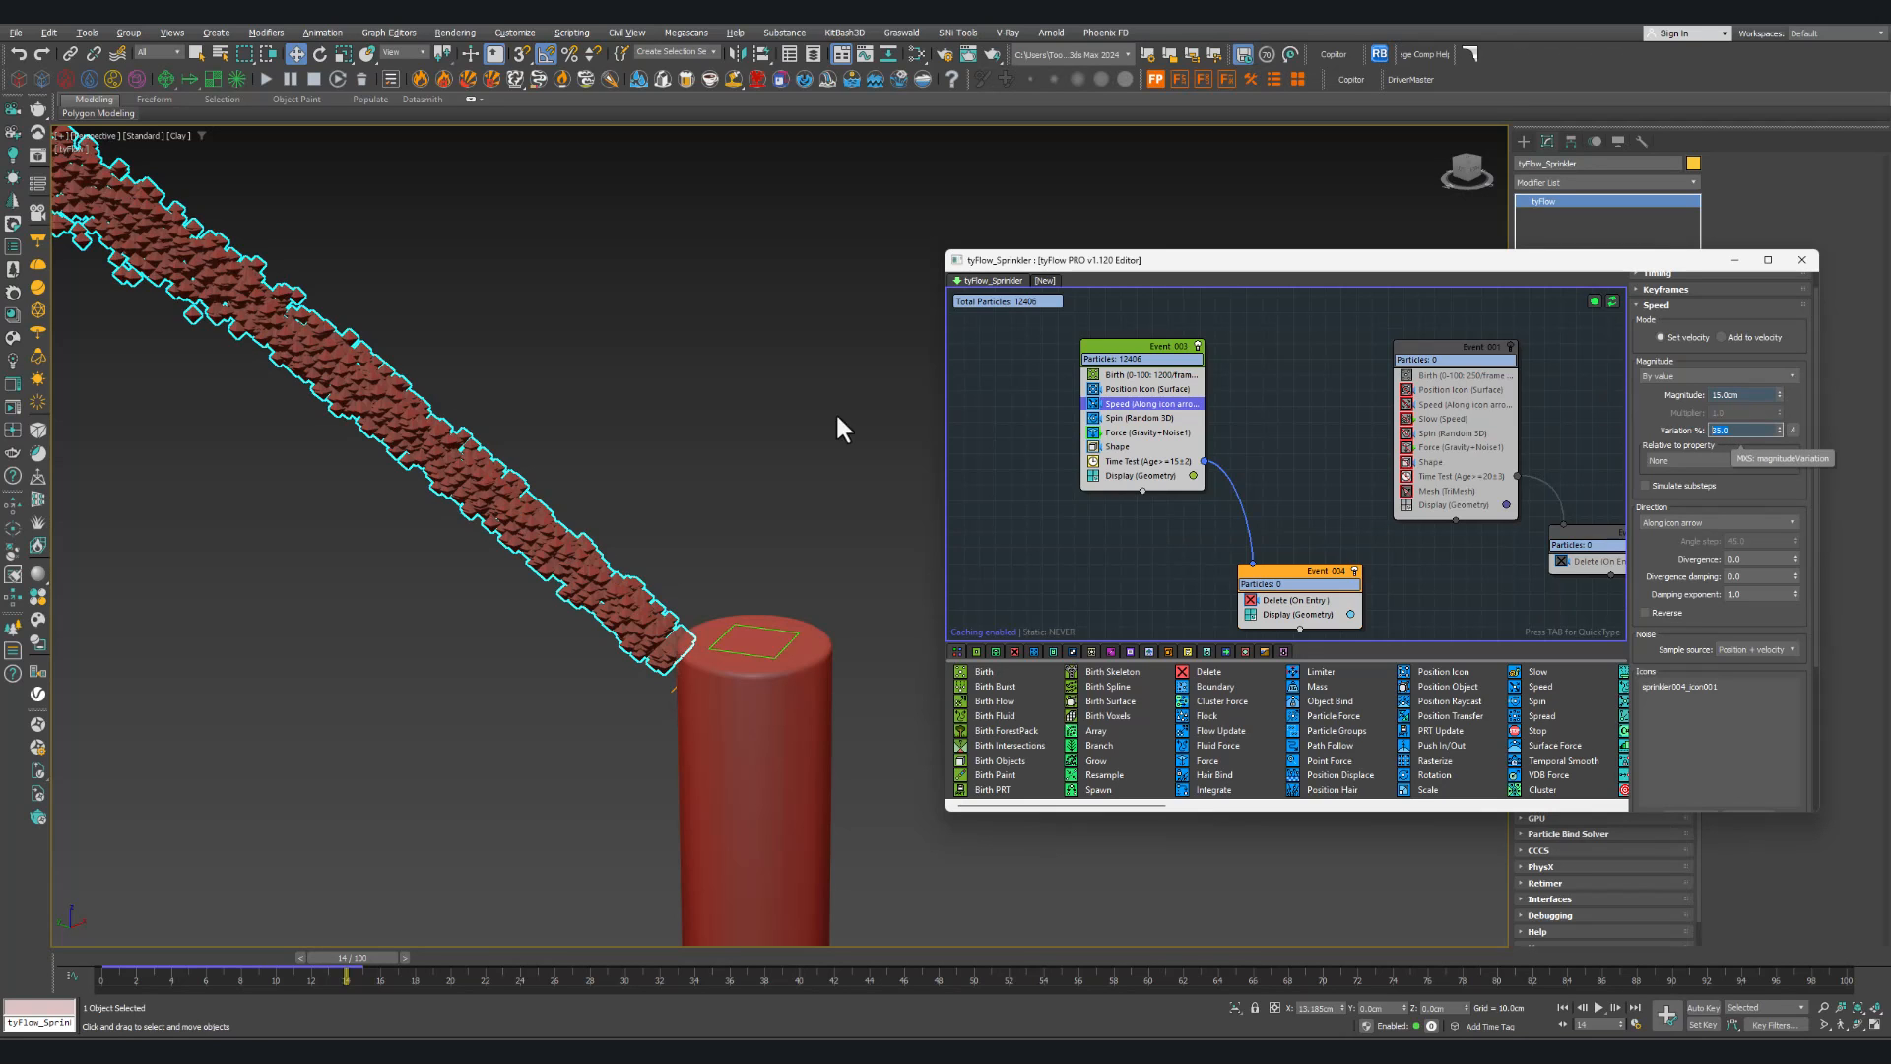
Step: Deselect the flow, advance to frame 33, and examine the spread of the sprayed particles from several angles
middle_drag(325, 545, 473, 571)
scroll(503, 568, down, 3)
scroll(357, 626, down, 4)
middle_drag(344, 629, 497, 639)
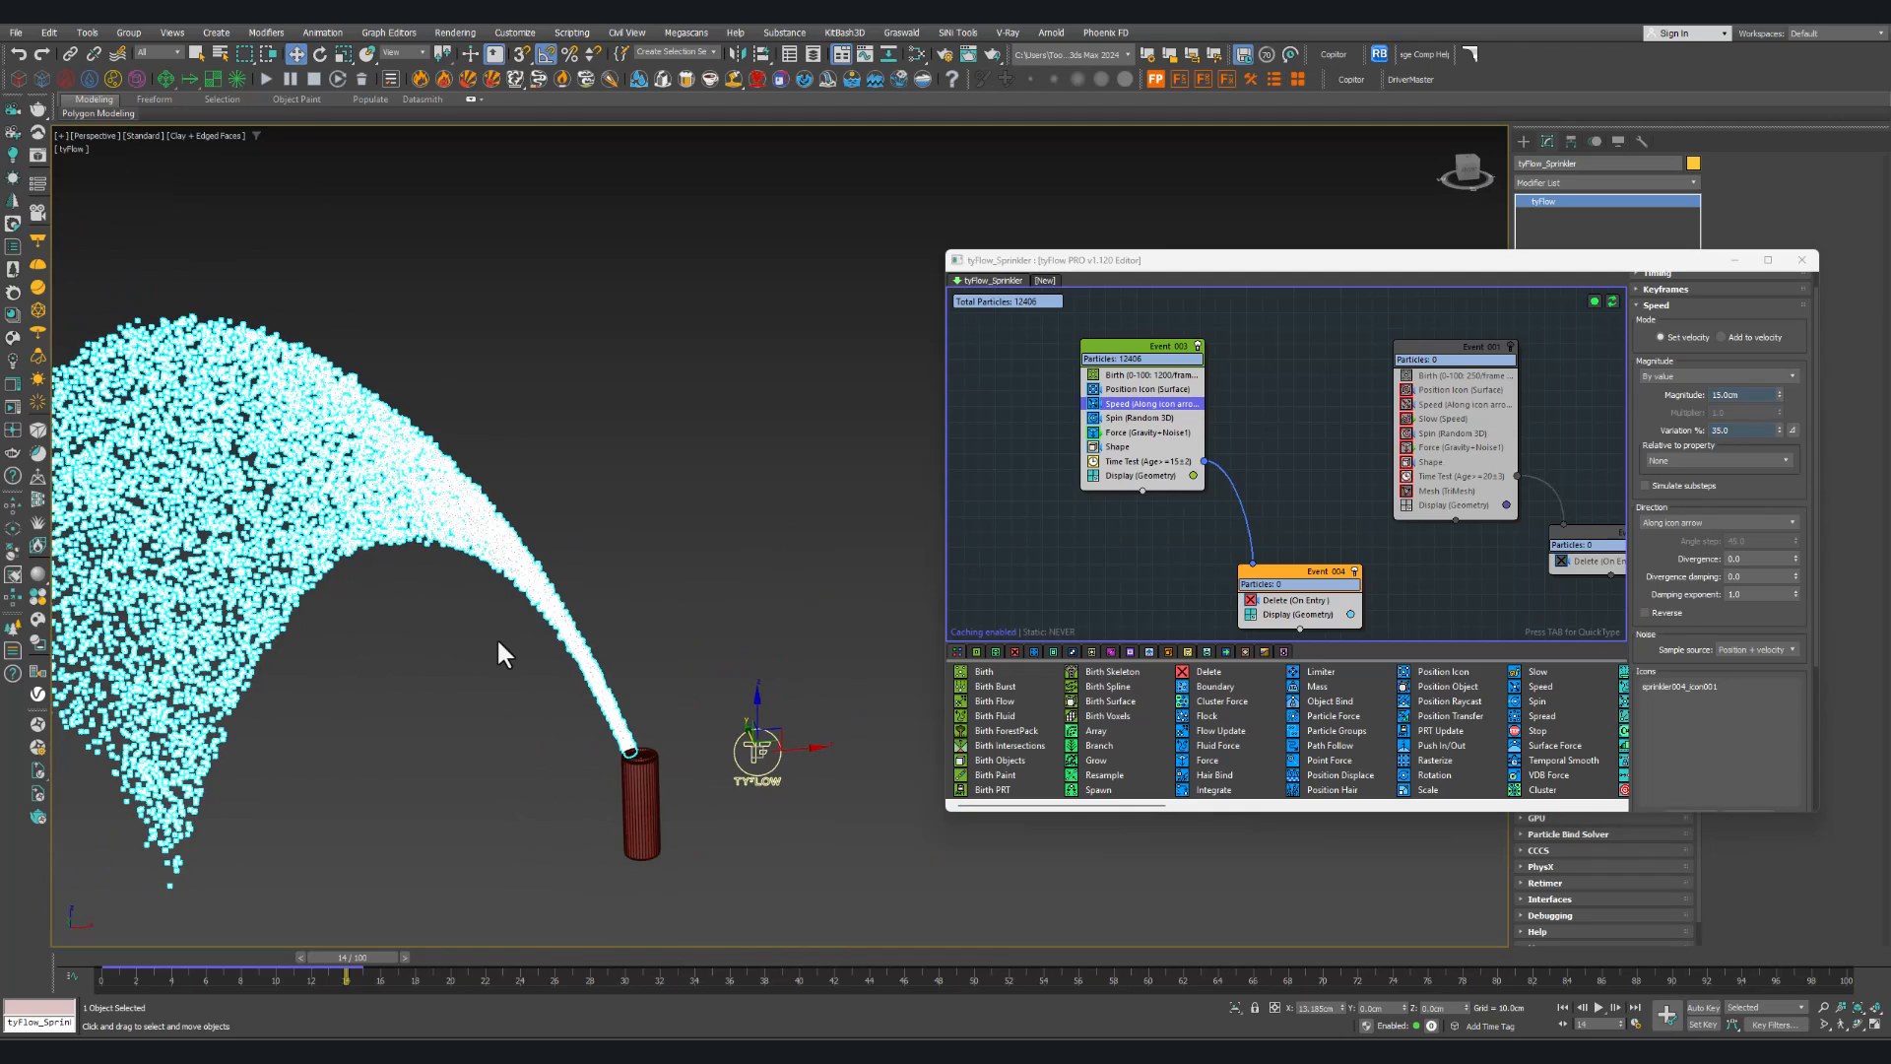
click(507, 713)
scroll(516, 715, down, 2)
alt+middle_drag(517, 719, 603, 711)
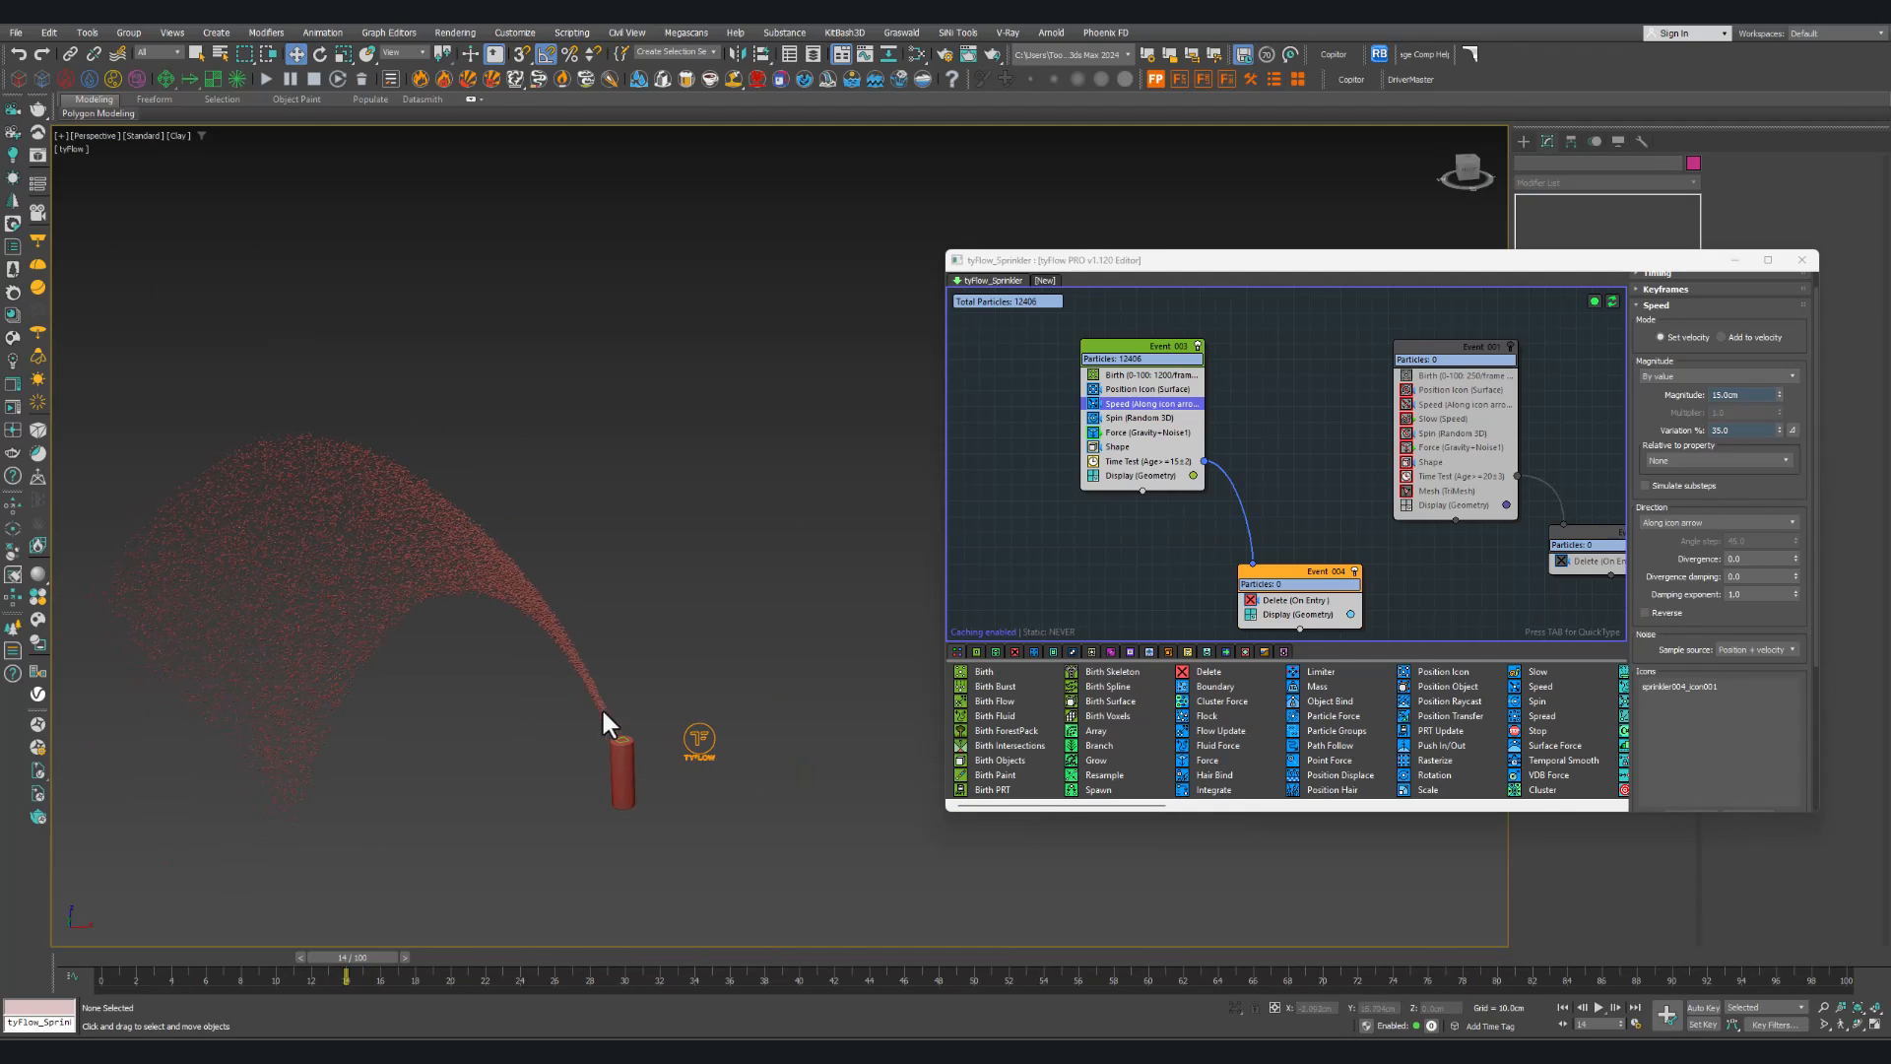
drag(386, 958, 672, 958)
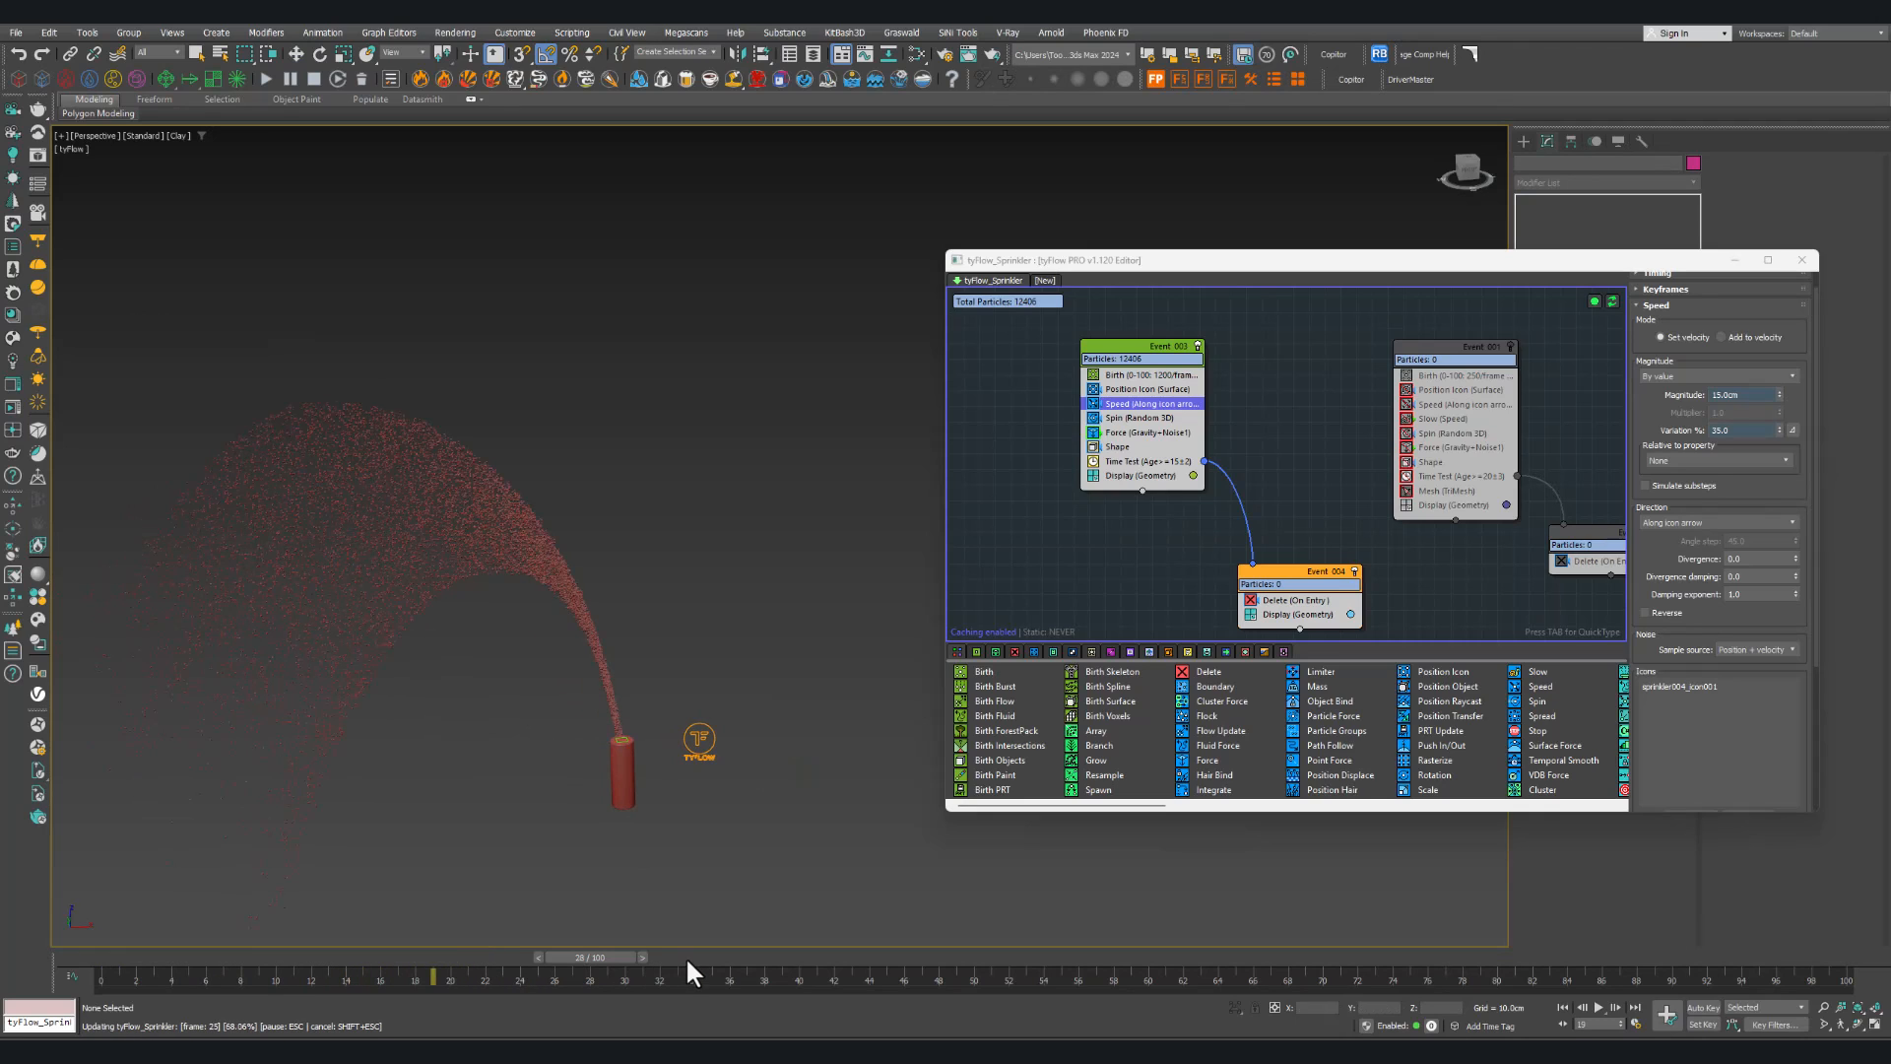
scroll(527, 773, down, 3)
alt+middle_drag(527, 773, 237, 747)
scroll(785, 630, up, 3)
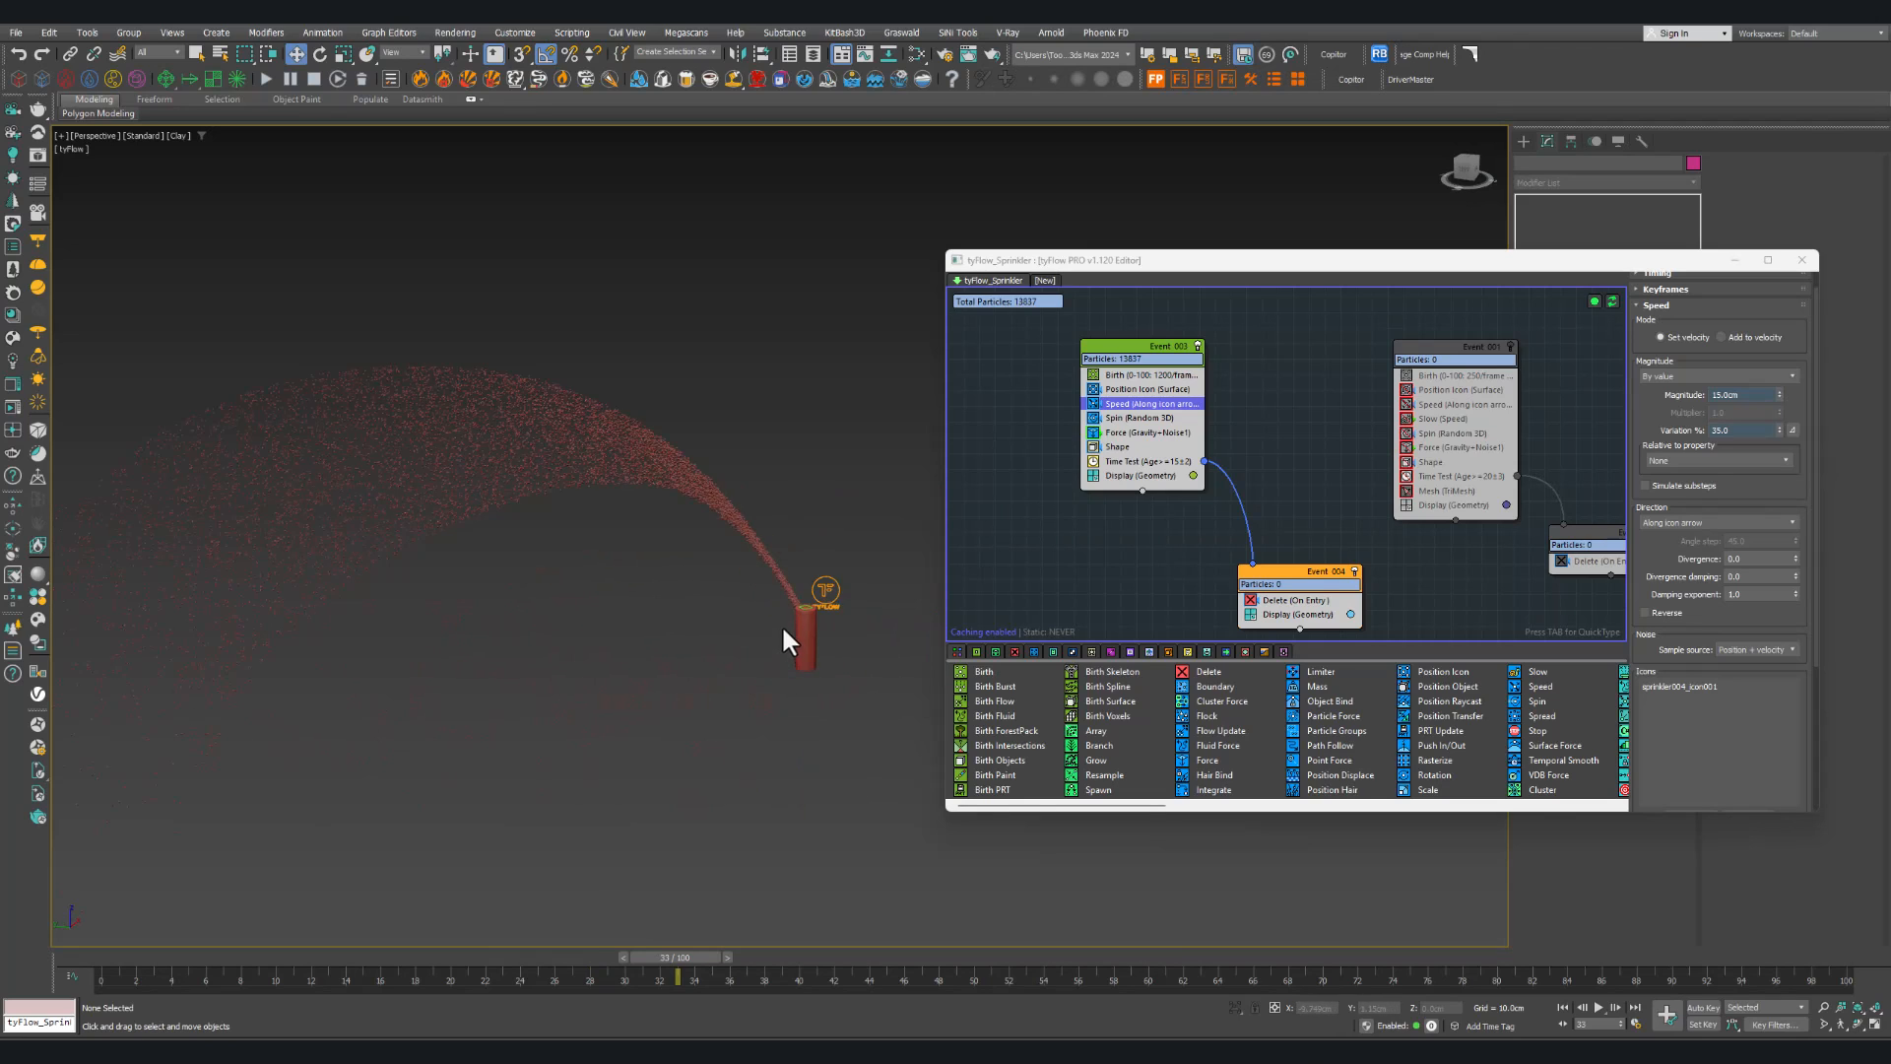
Step: Reduce the Speed operator's magnitude variation to 10% and inspect the stream near the nozzle
double_click(1741, 429)
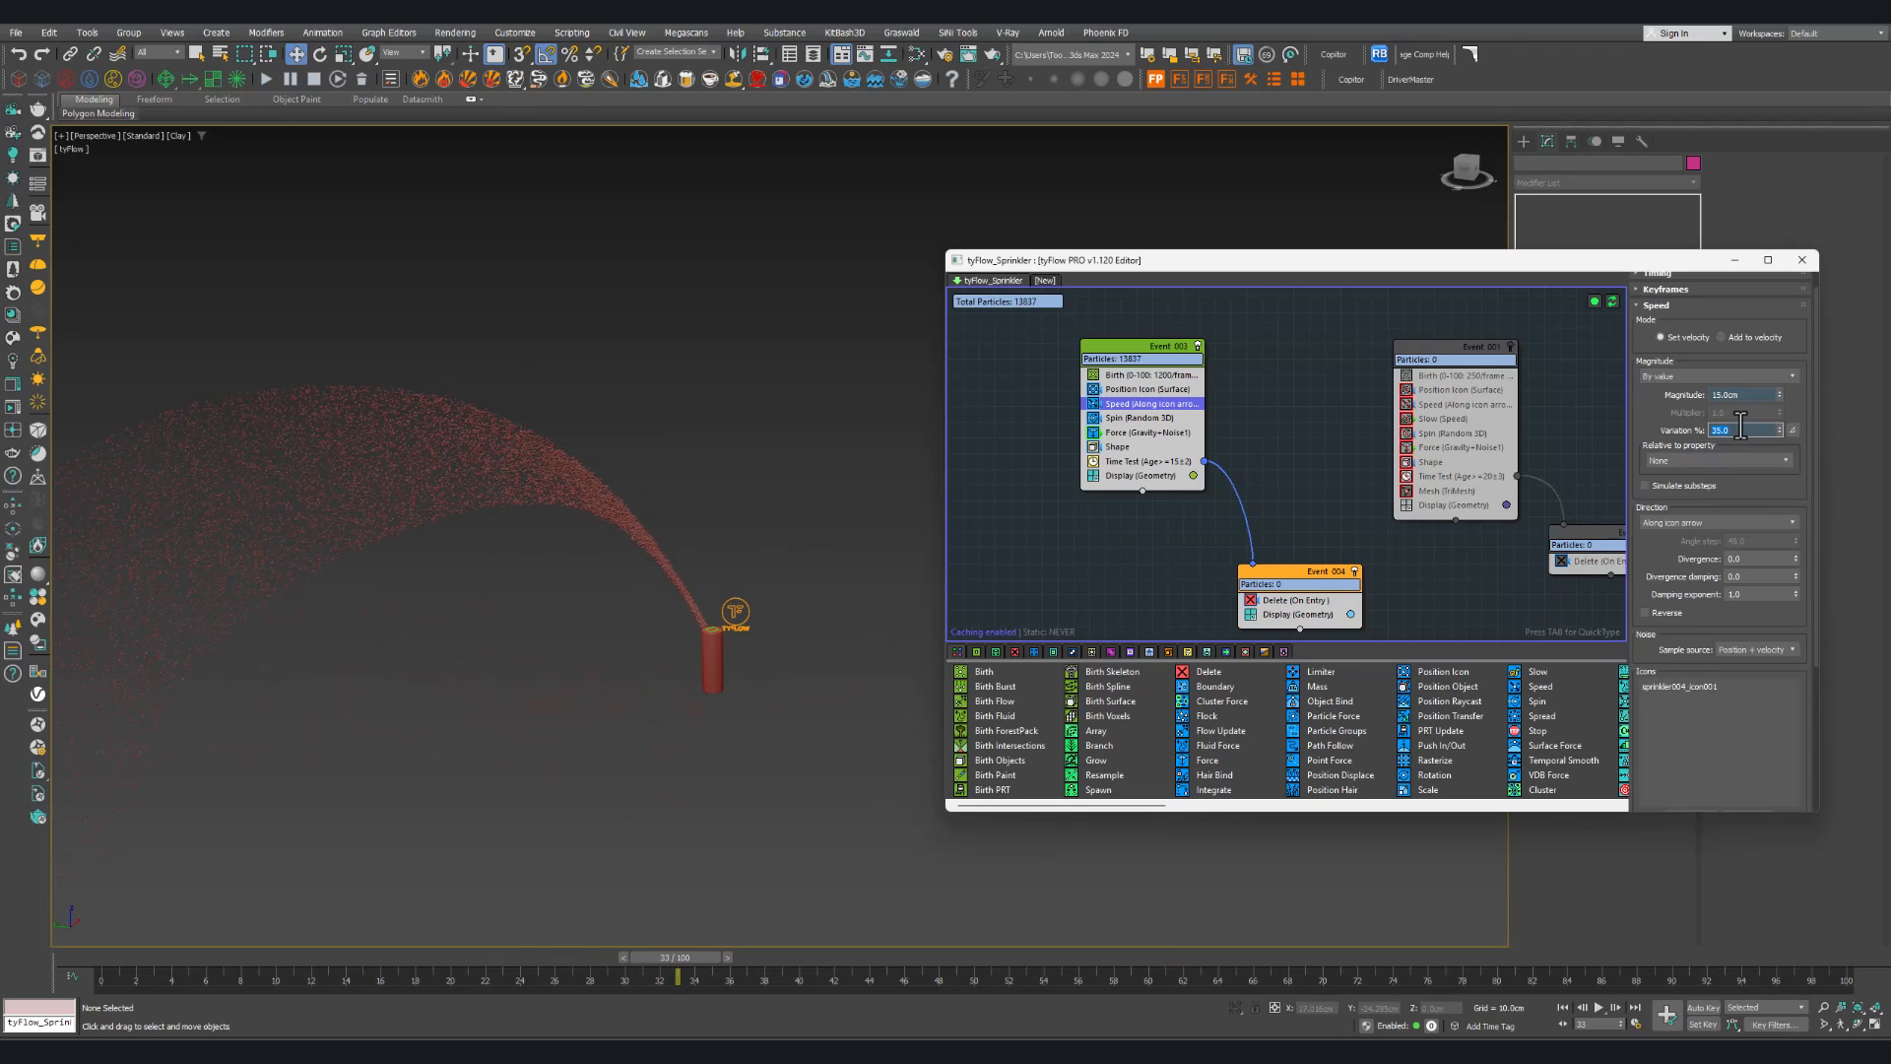
key(Return)
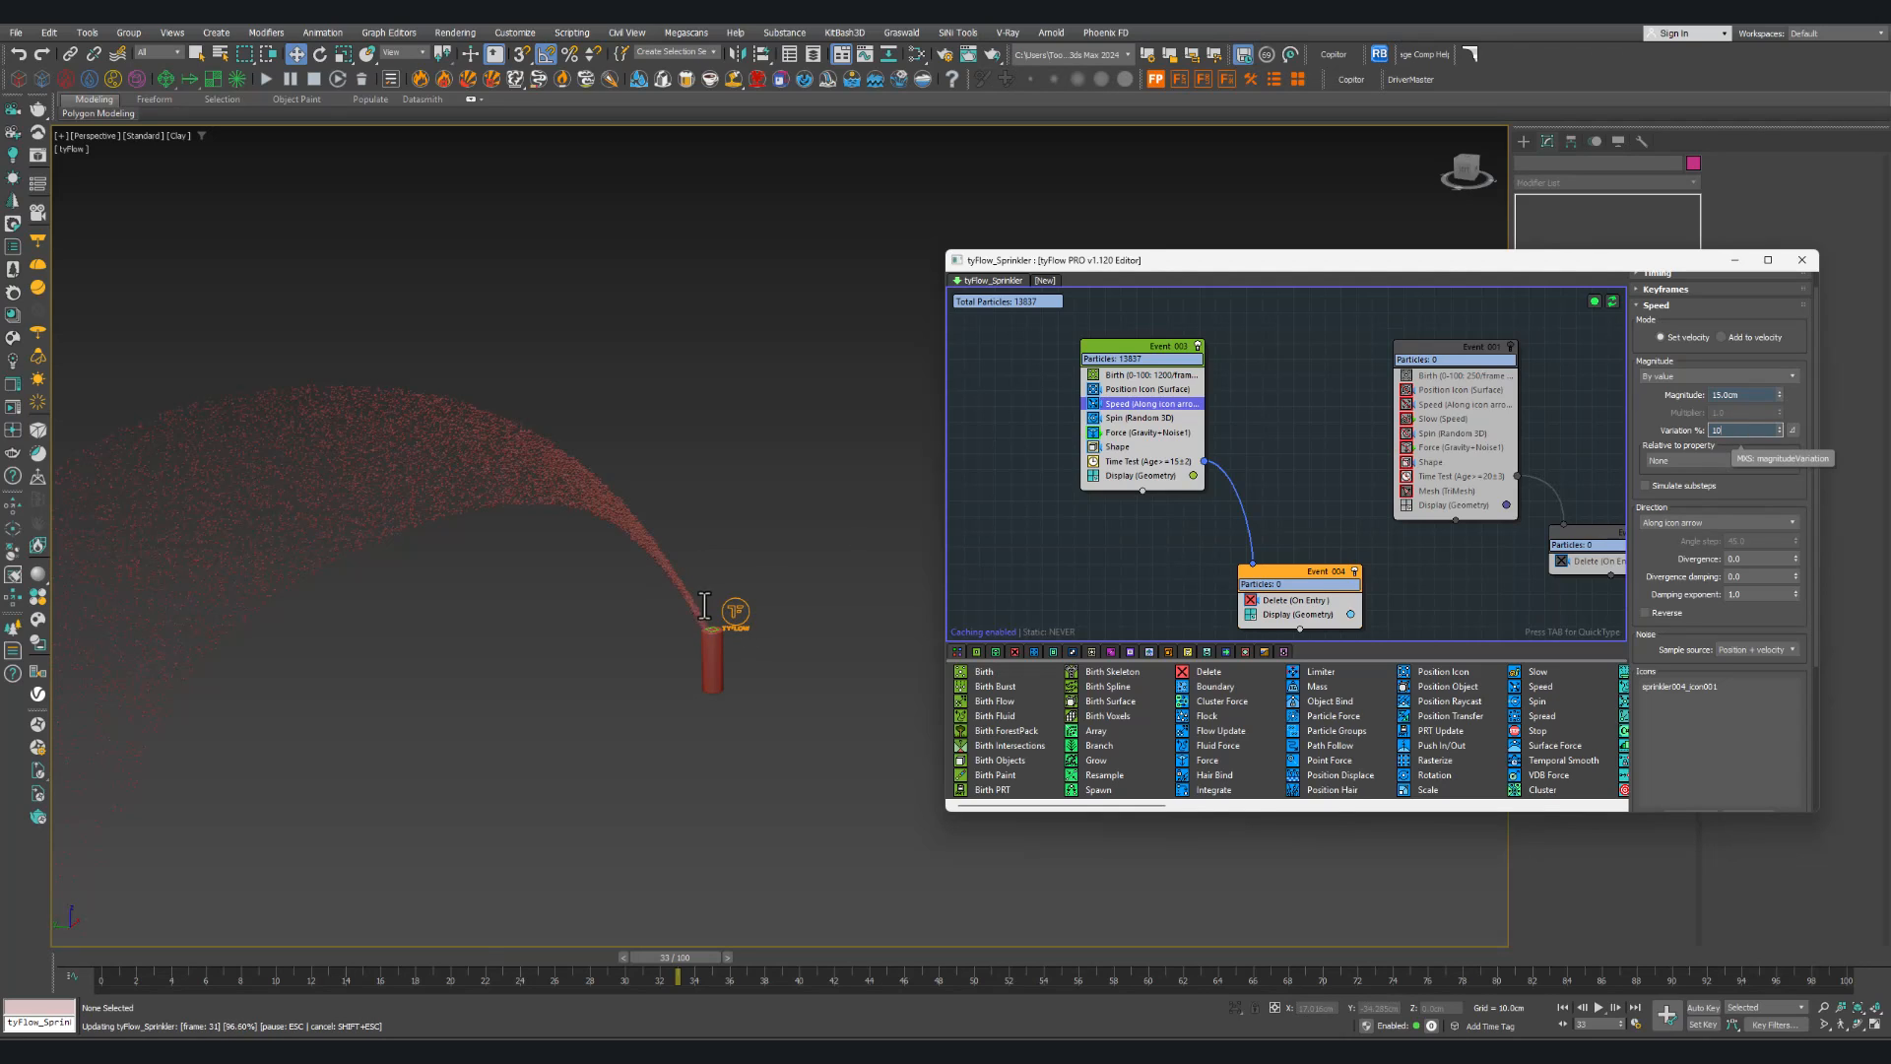
scroll(702, 628, up, 5)
scroll(684, 616, down, 4)
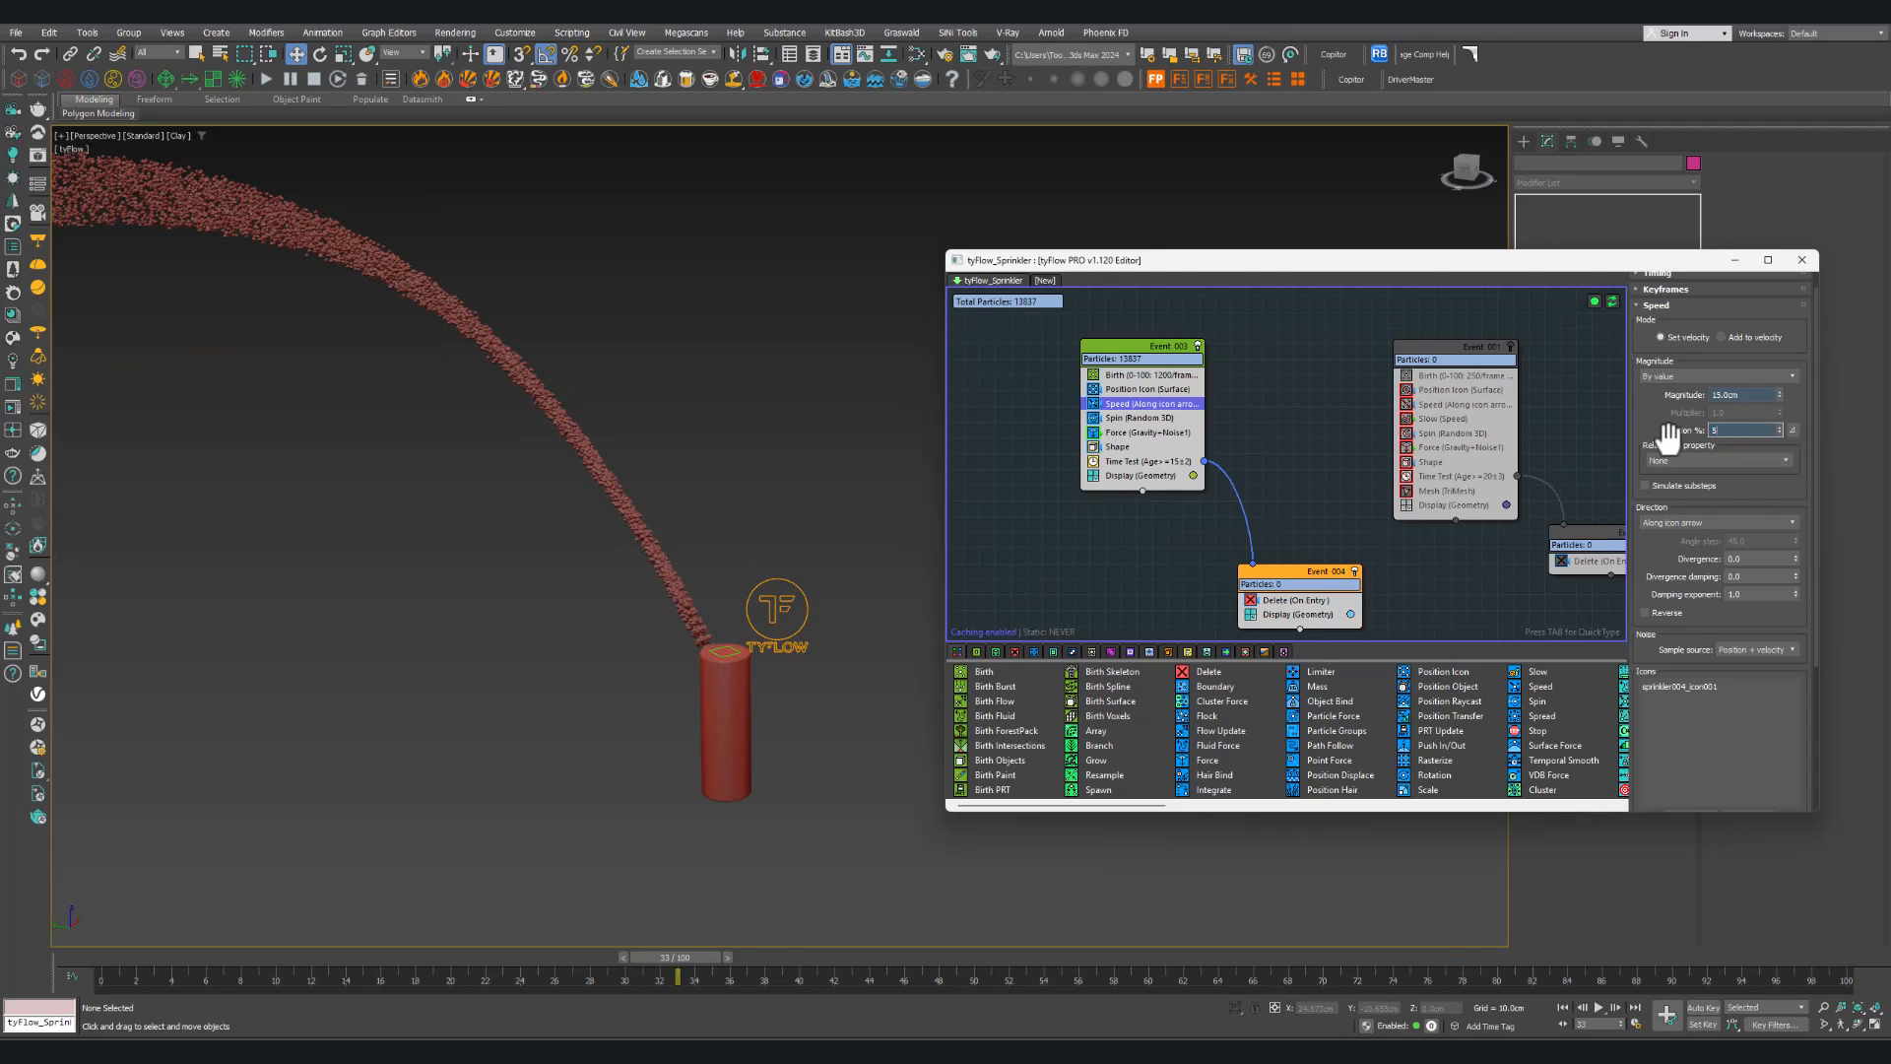
Step: Set the Speed operator's magnitude variation to 5% and check the narrower stream back at frame 25
key(Return)
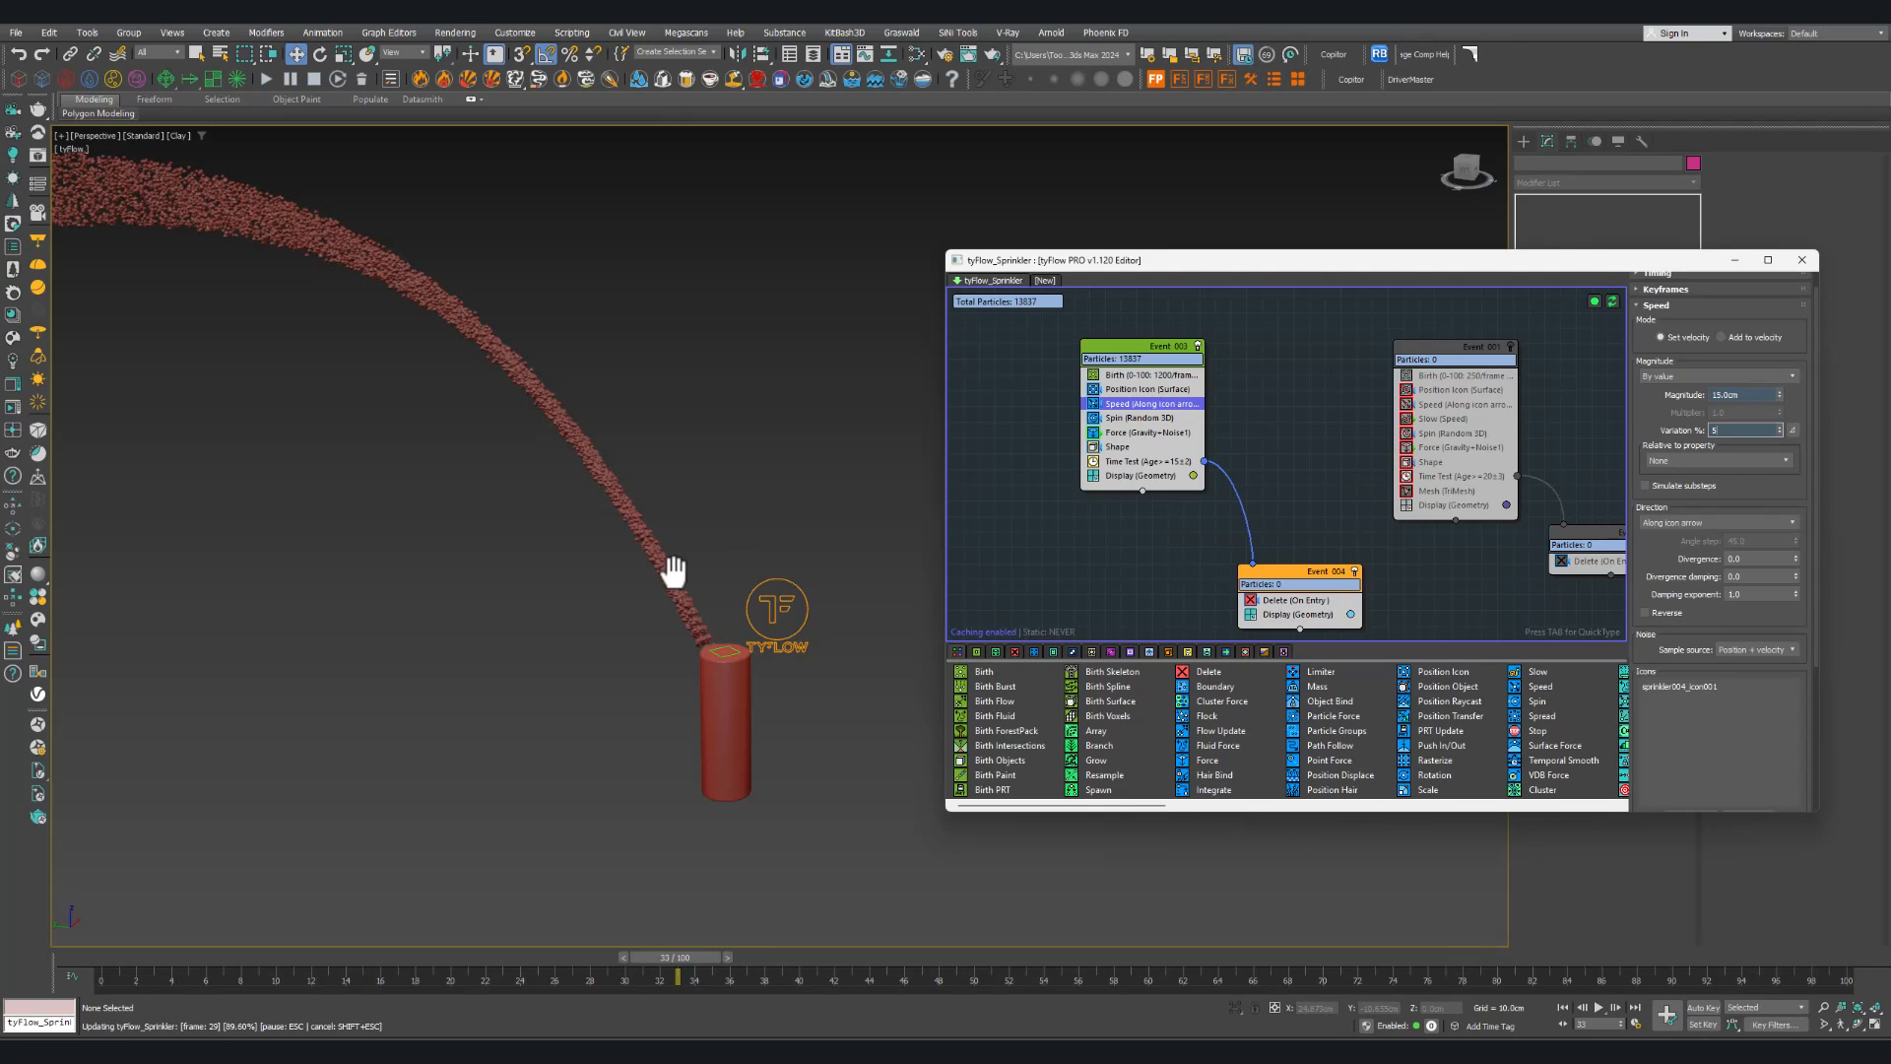
scroll(654, 588, down, 6)
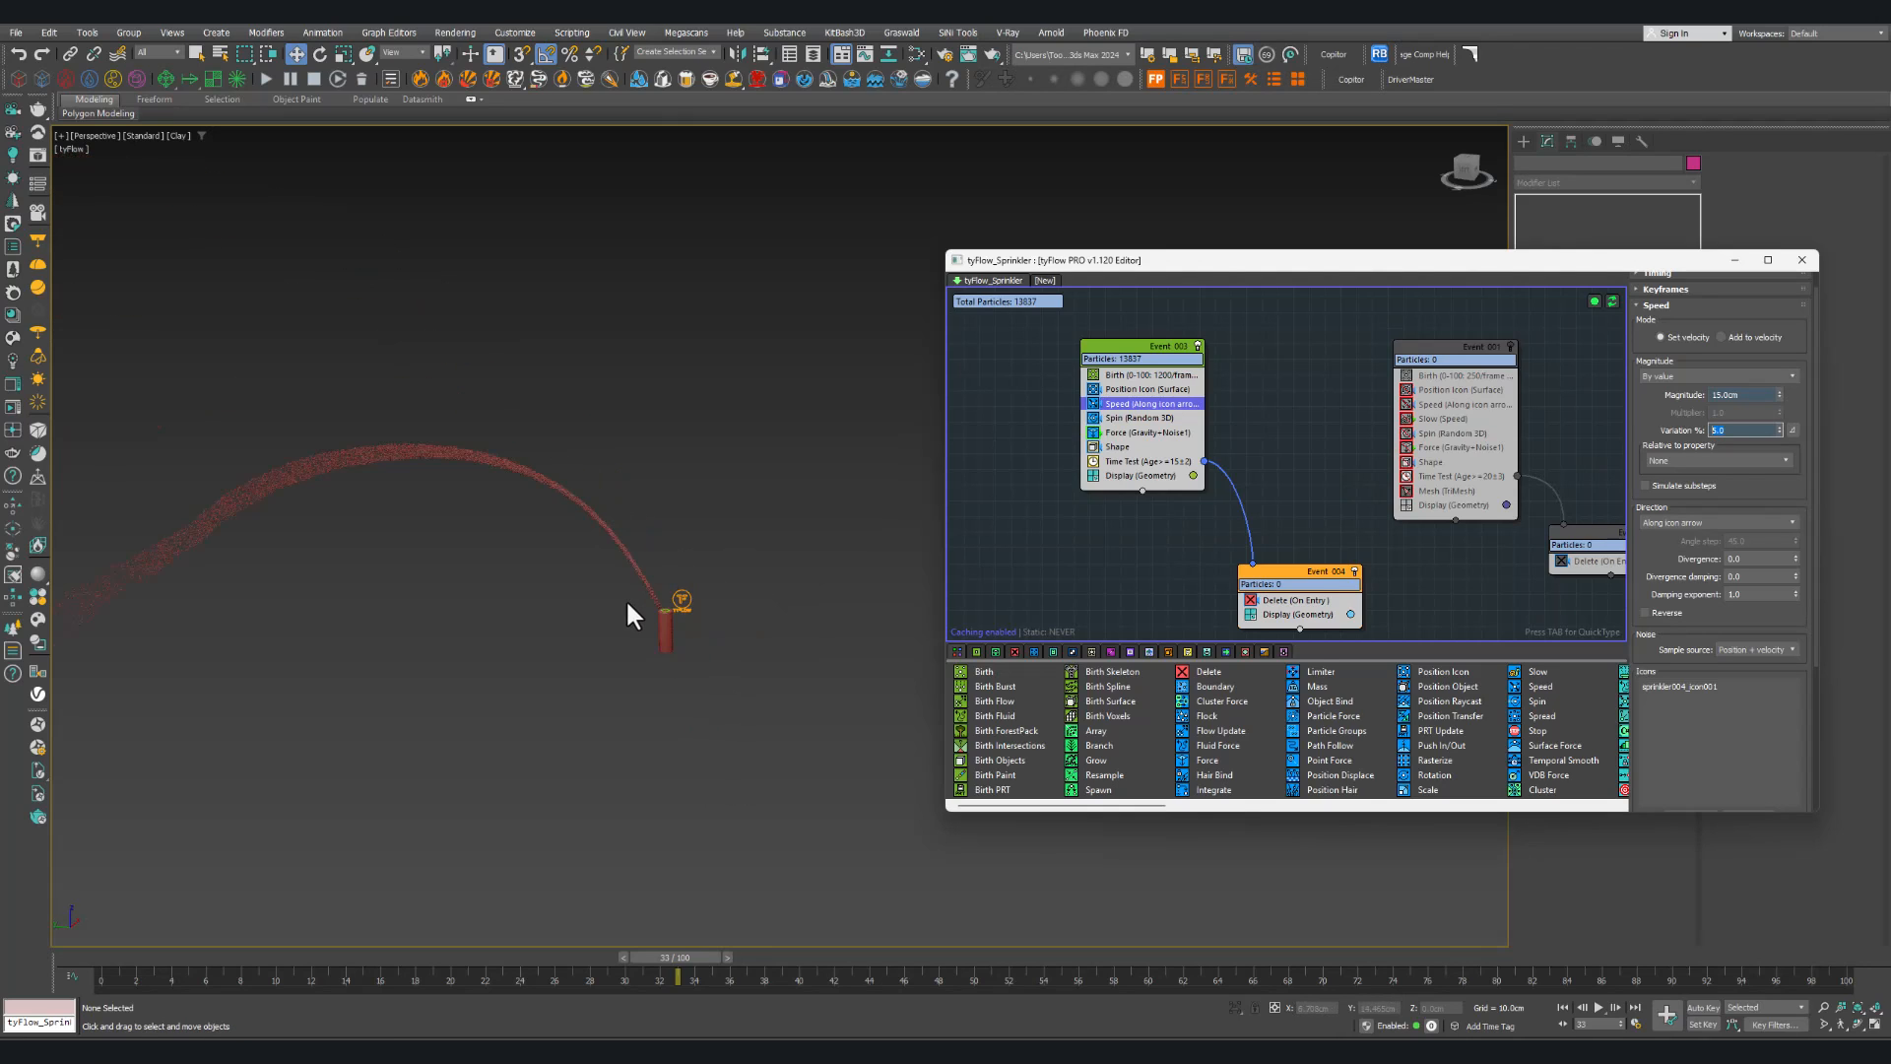
alt+middle_drag(625, 599, 604, 654)
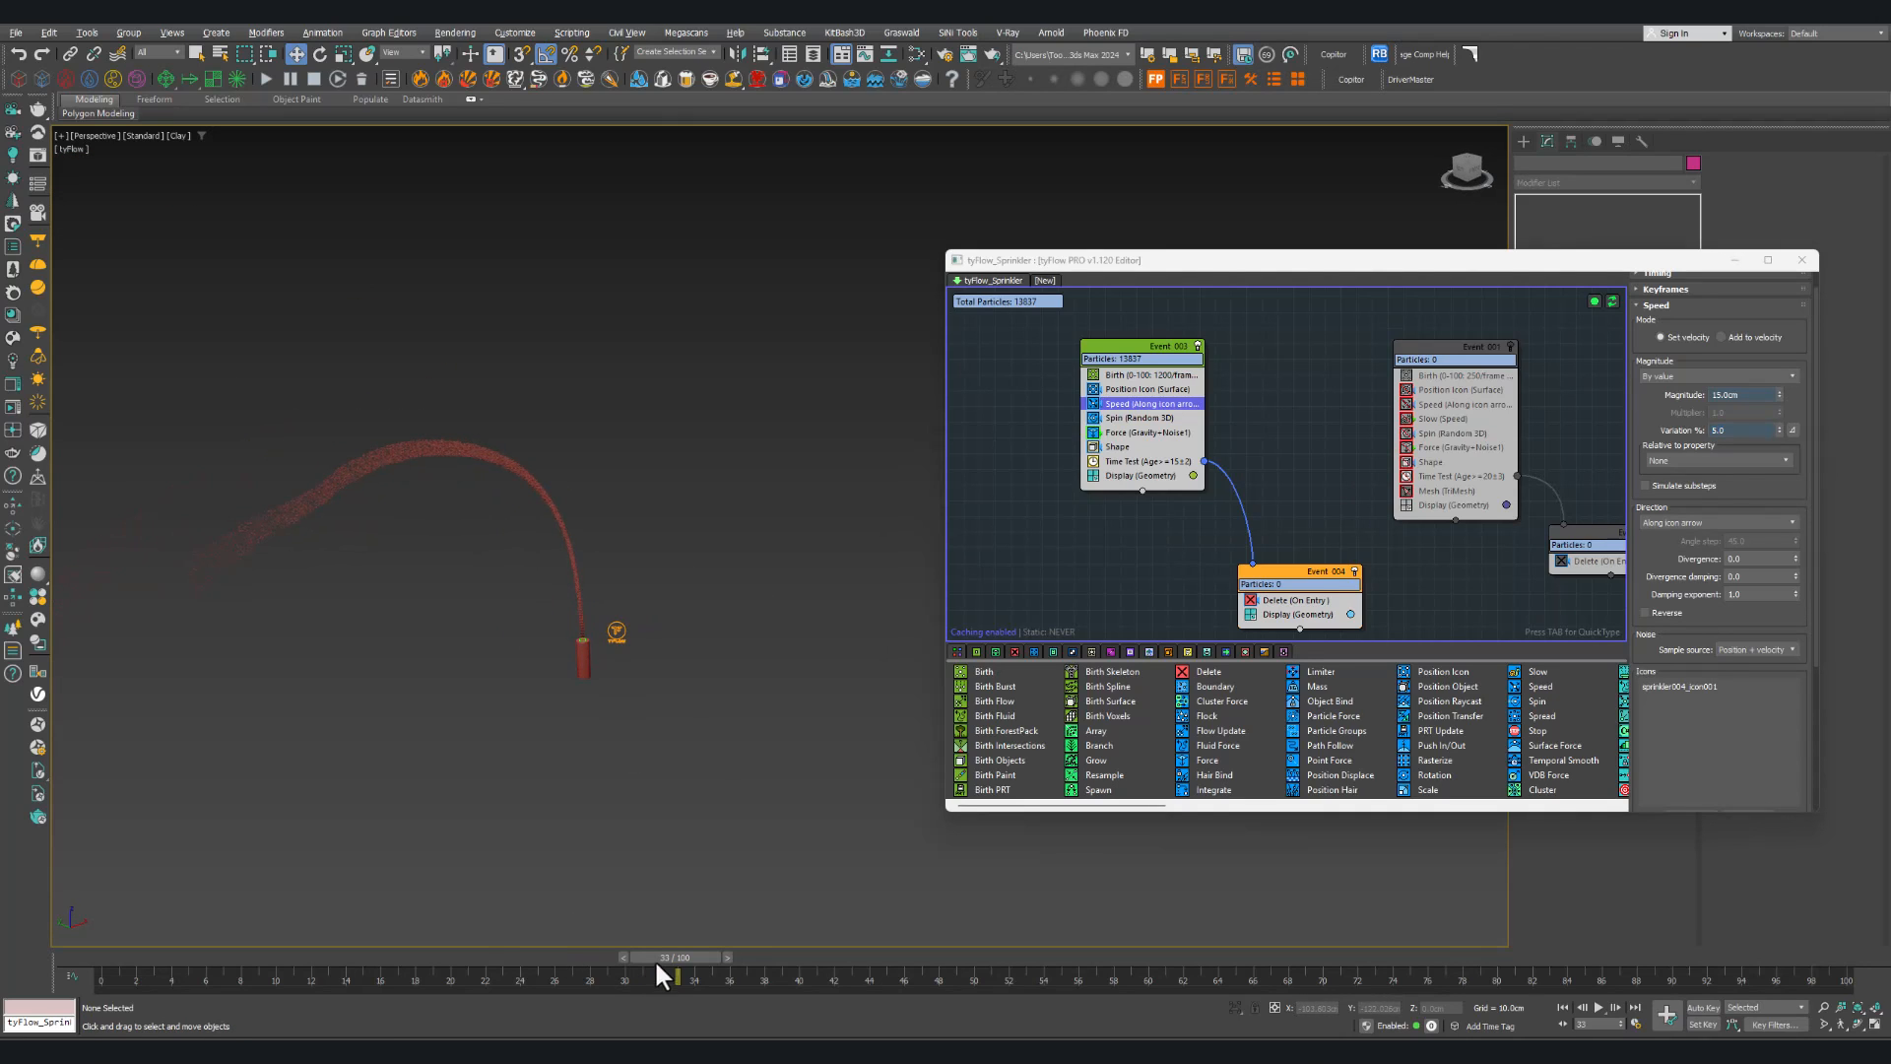
drag(654, 960, 538, 959)
key(w)
scroll(568, 647, up, 8)
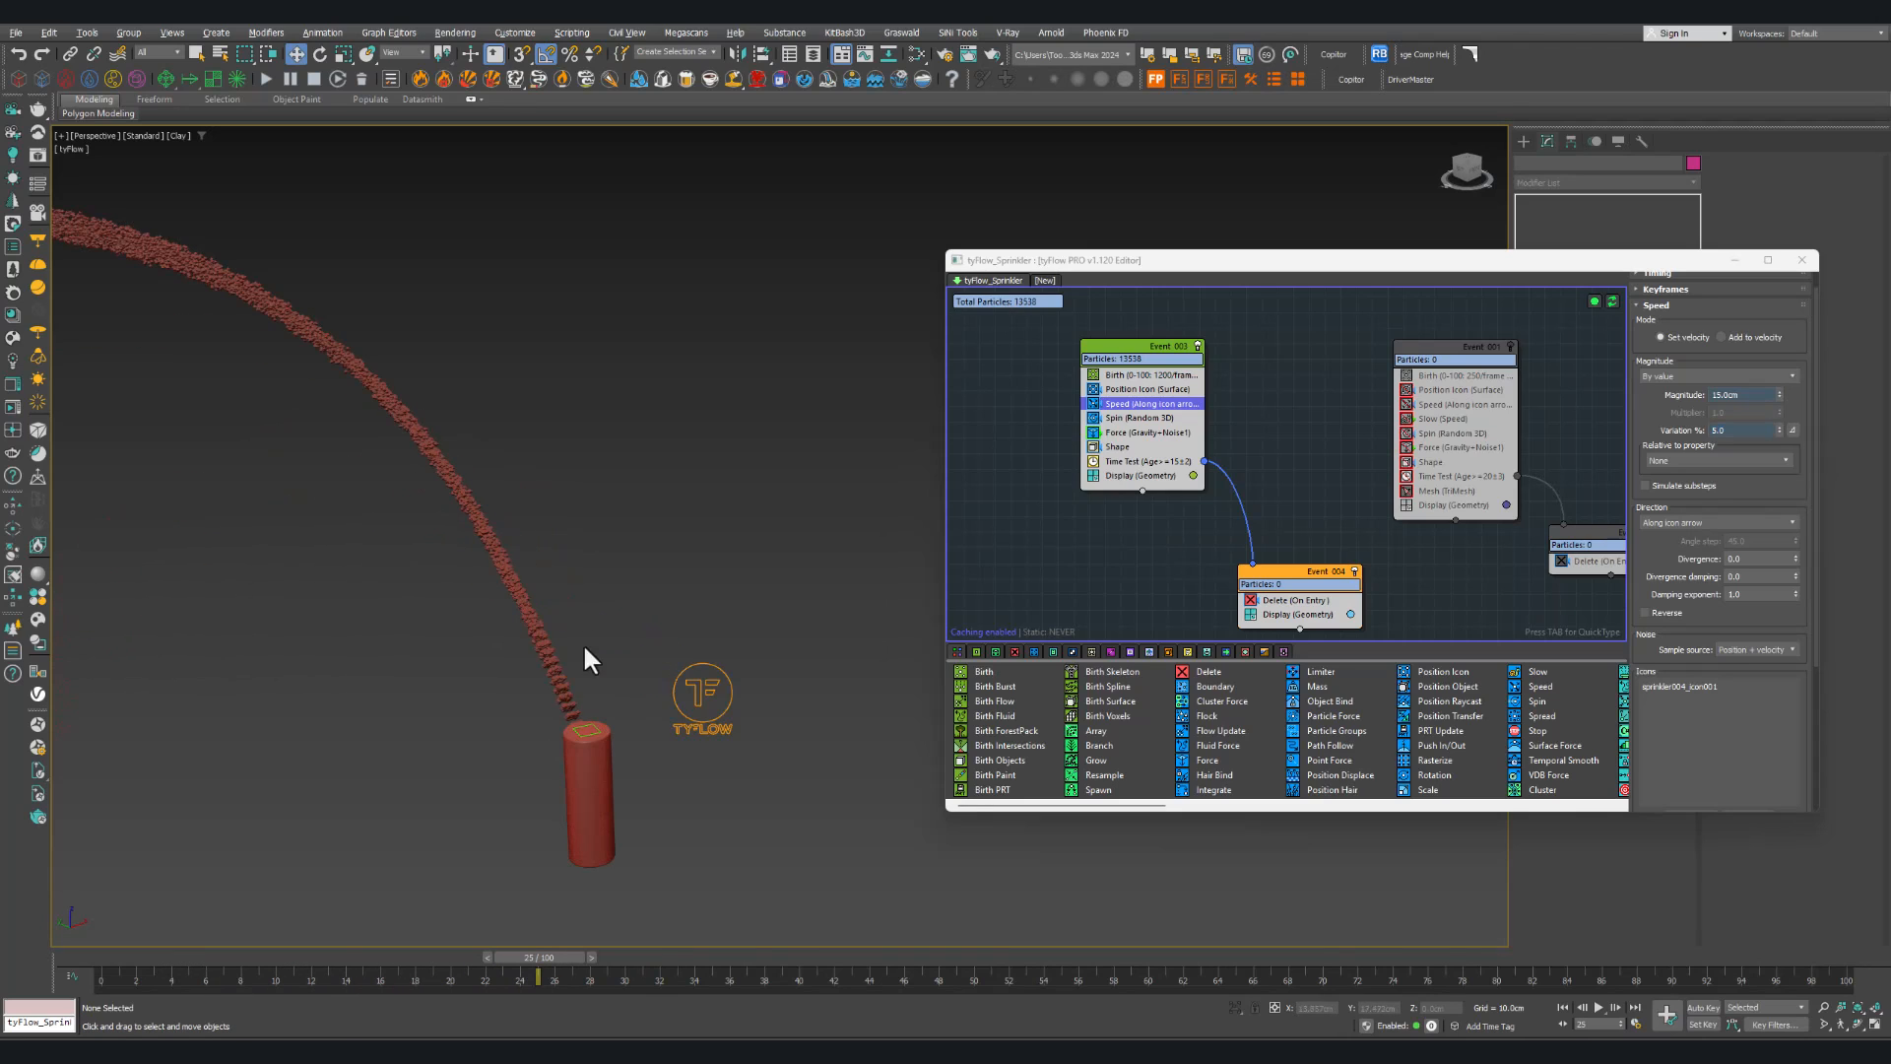
Step: Set the Speed operator's magnitude variation to 10% and scrub forward to frame 42 to check the whole spray arc
double_click(1740, 430)
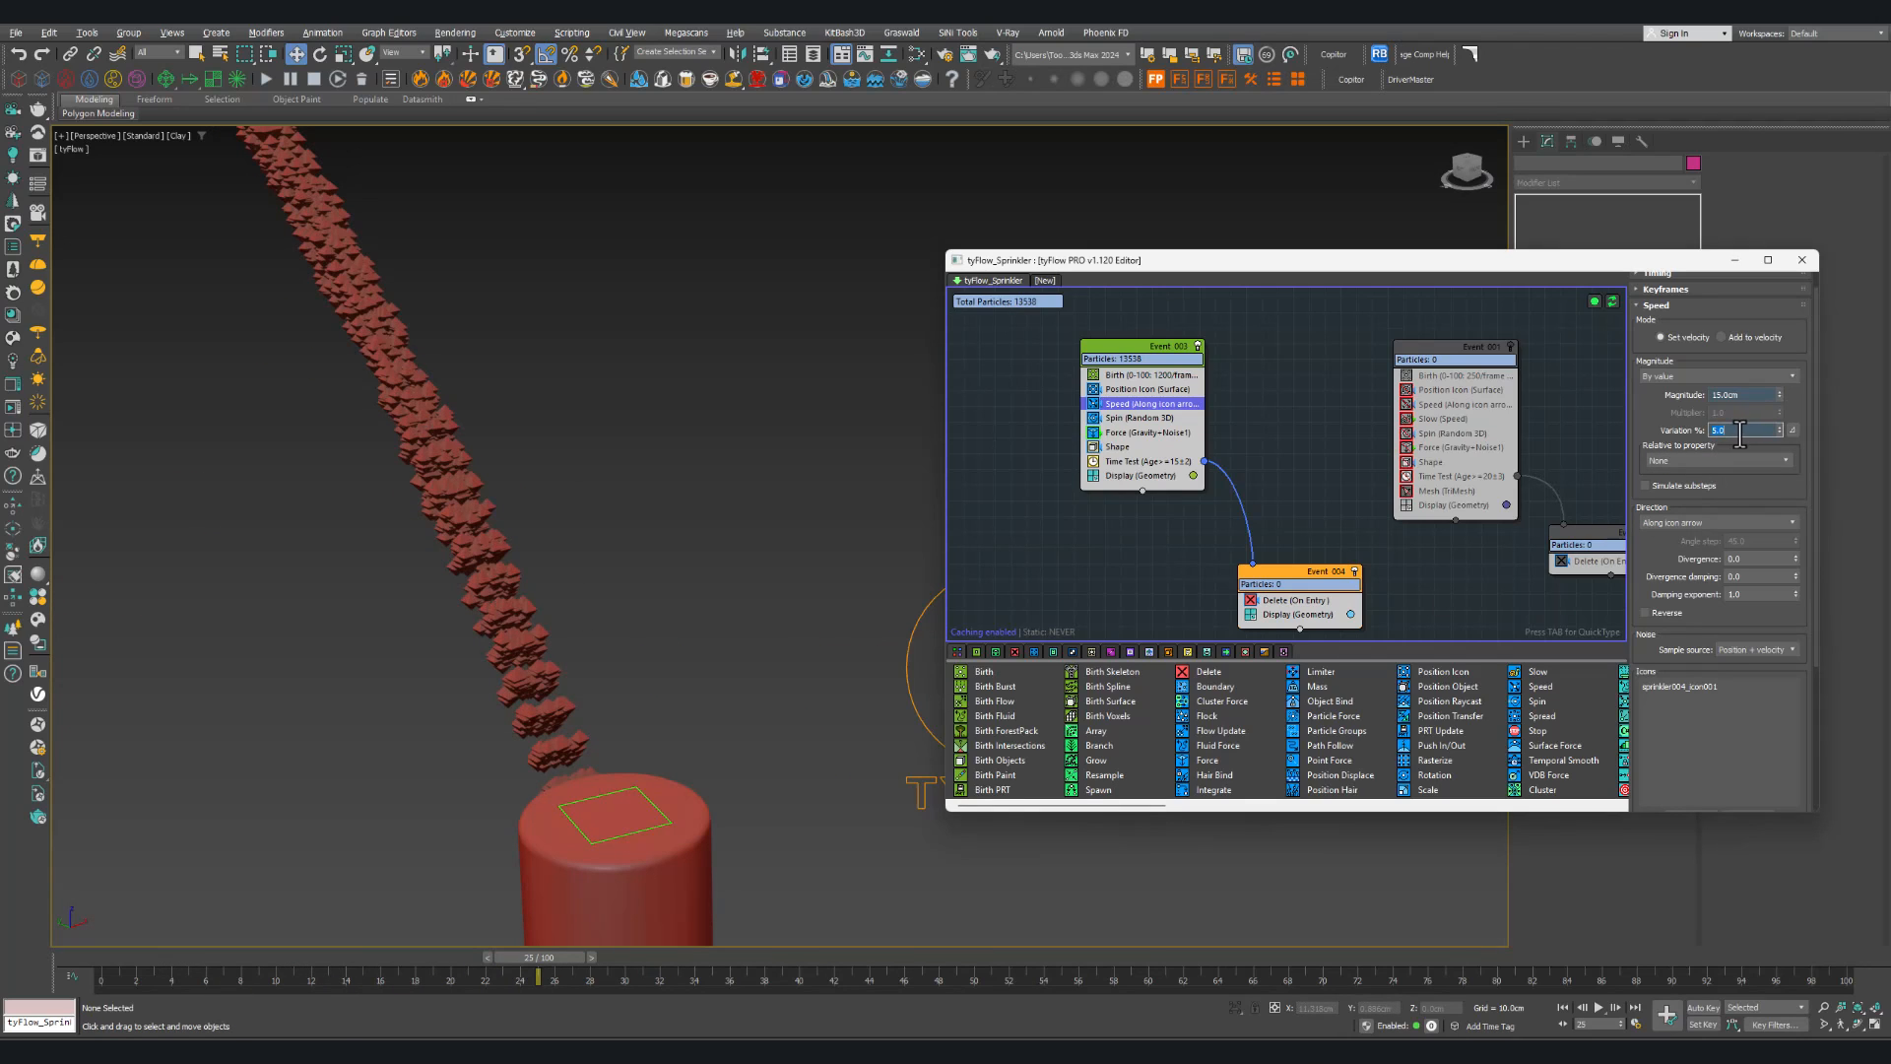
text(10)
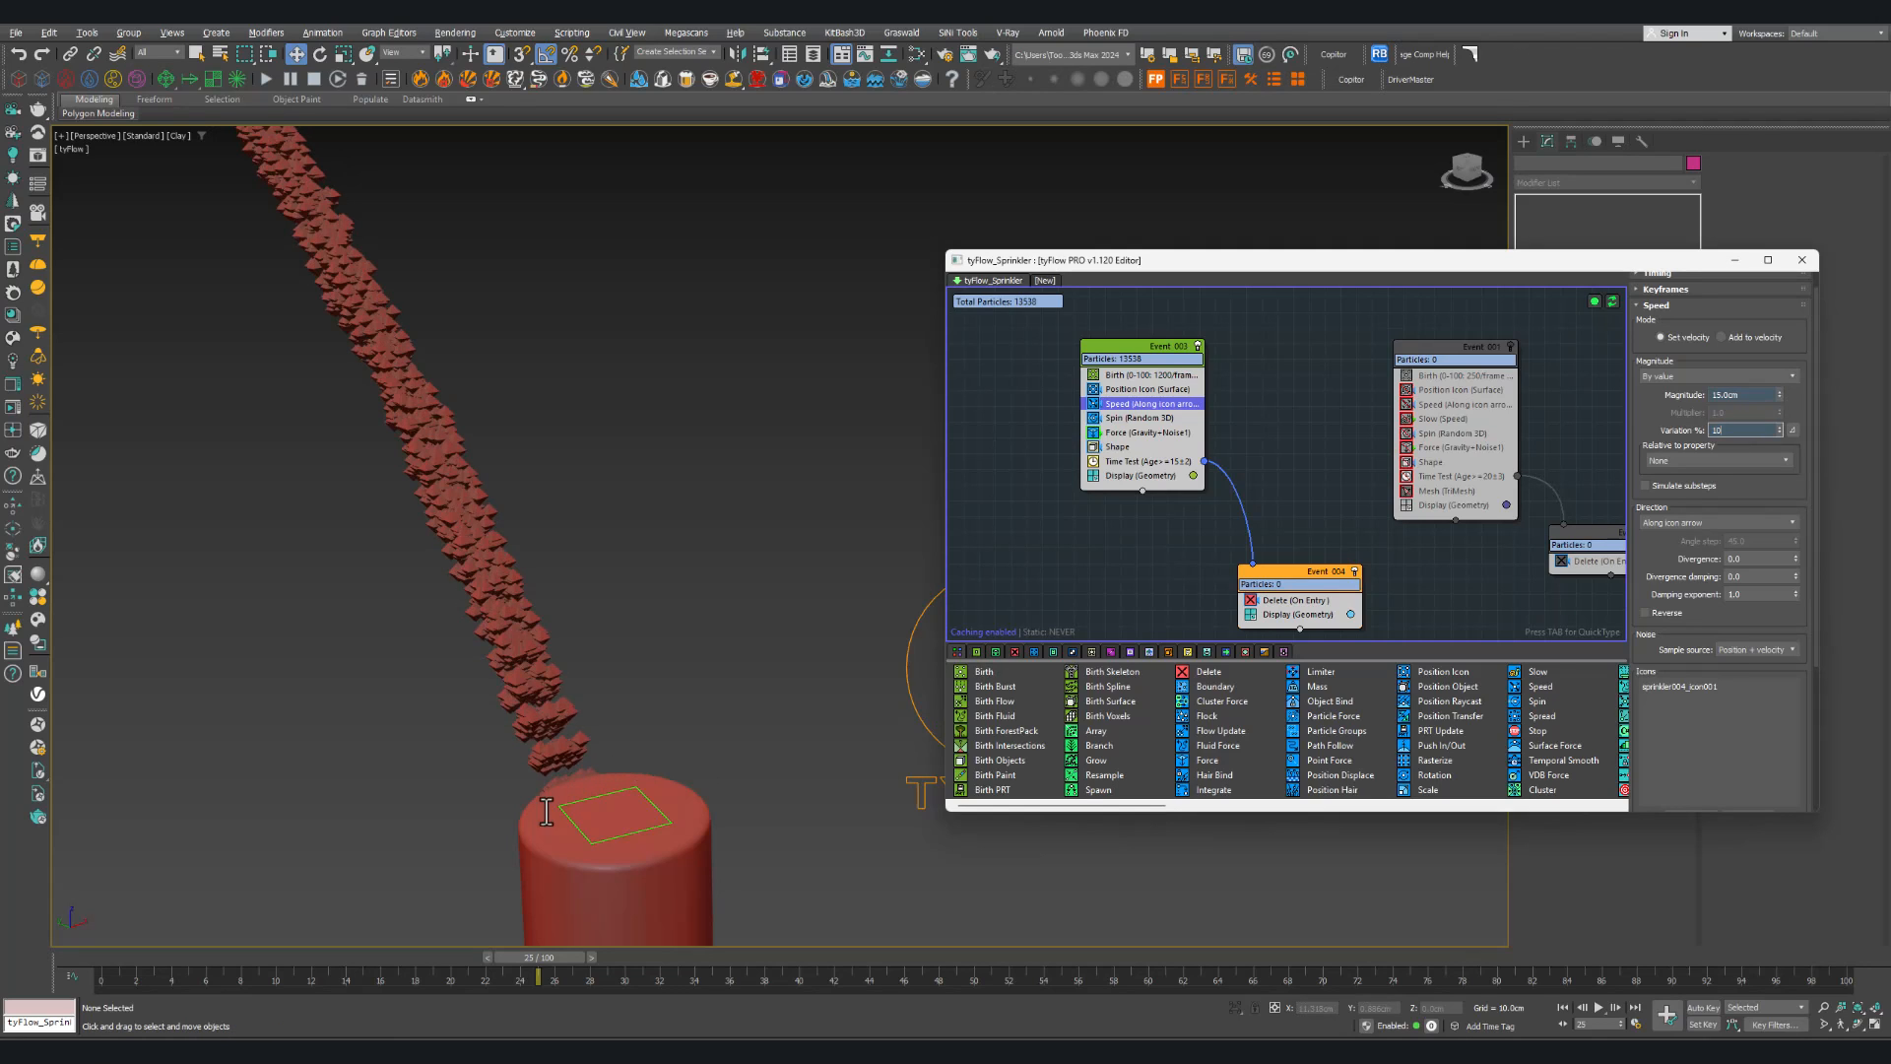
scroll(490, 877, down, 6)
scroll(441, 788, down, 4)
alt+middle_drag(442, 788, 585, 749)
scroll(630, 926, down, 3)
drag(550, 957, 761, 955)
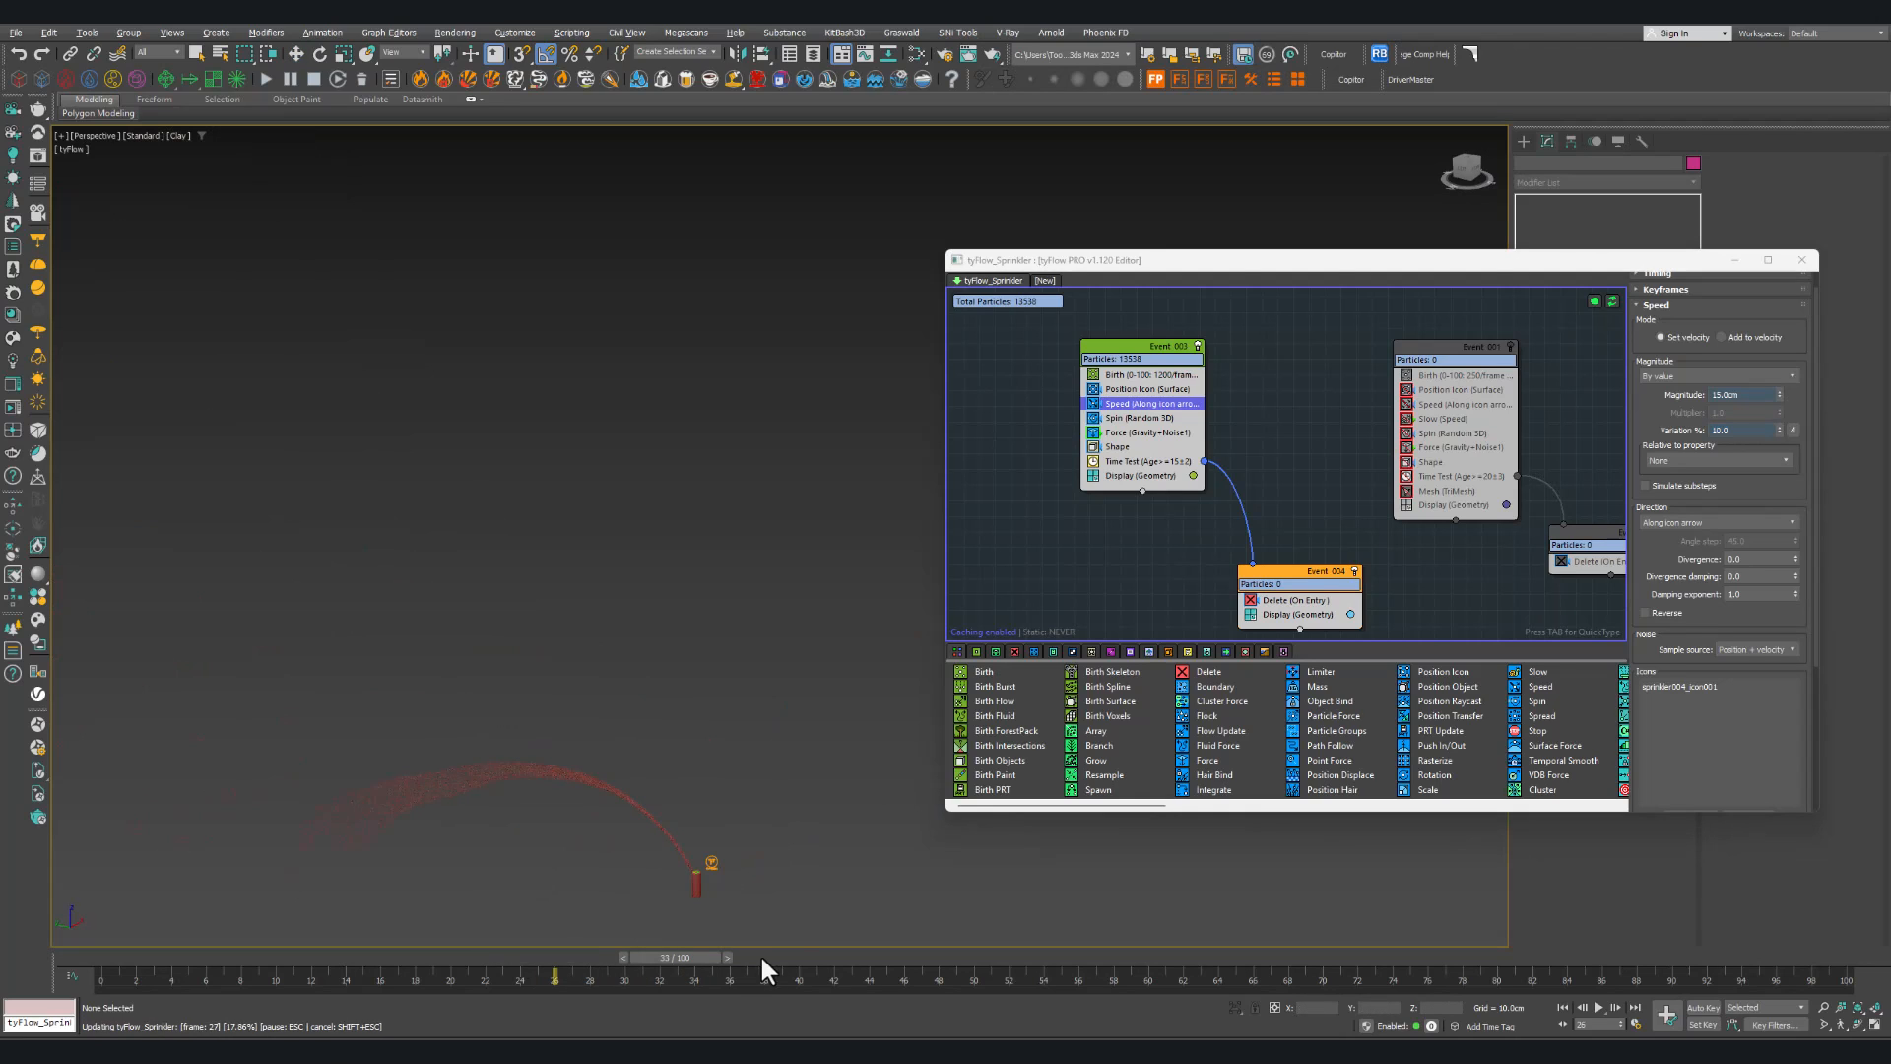
click(846, 953)
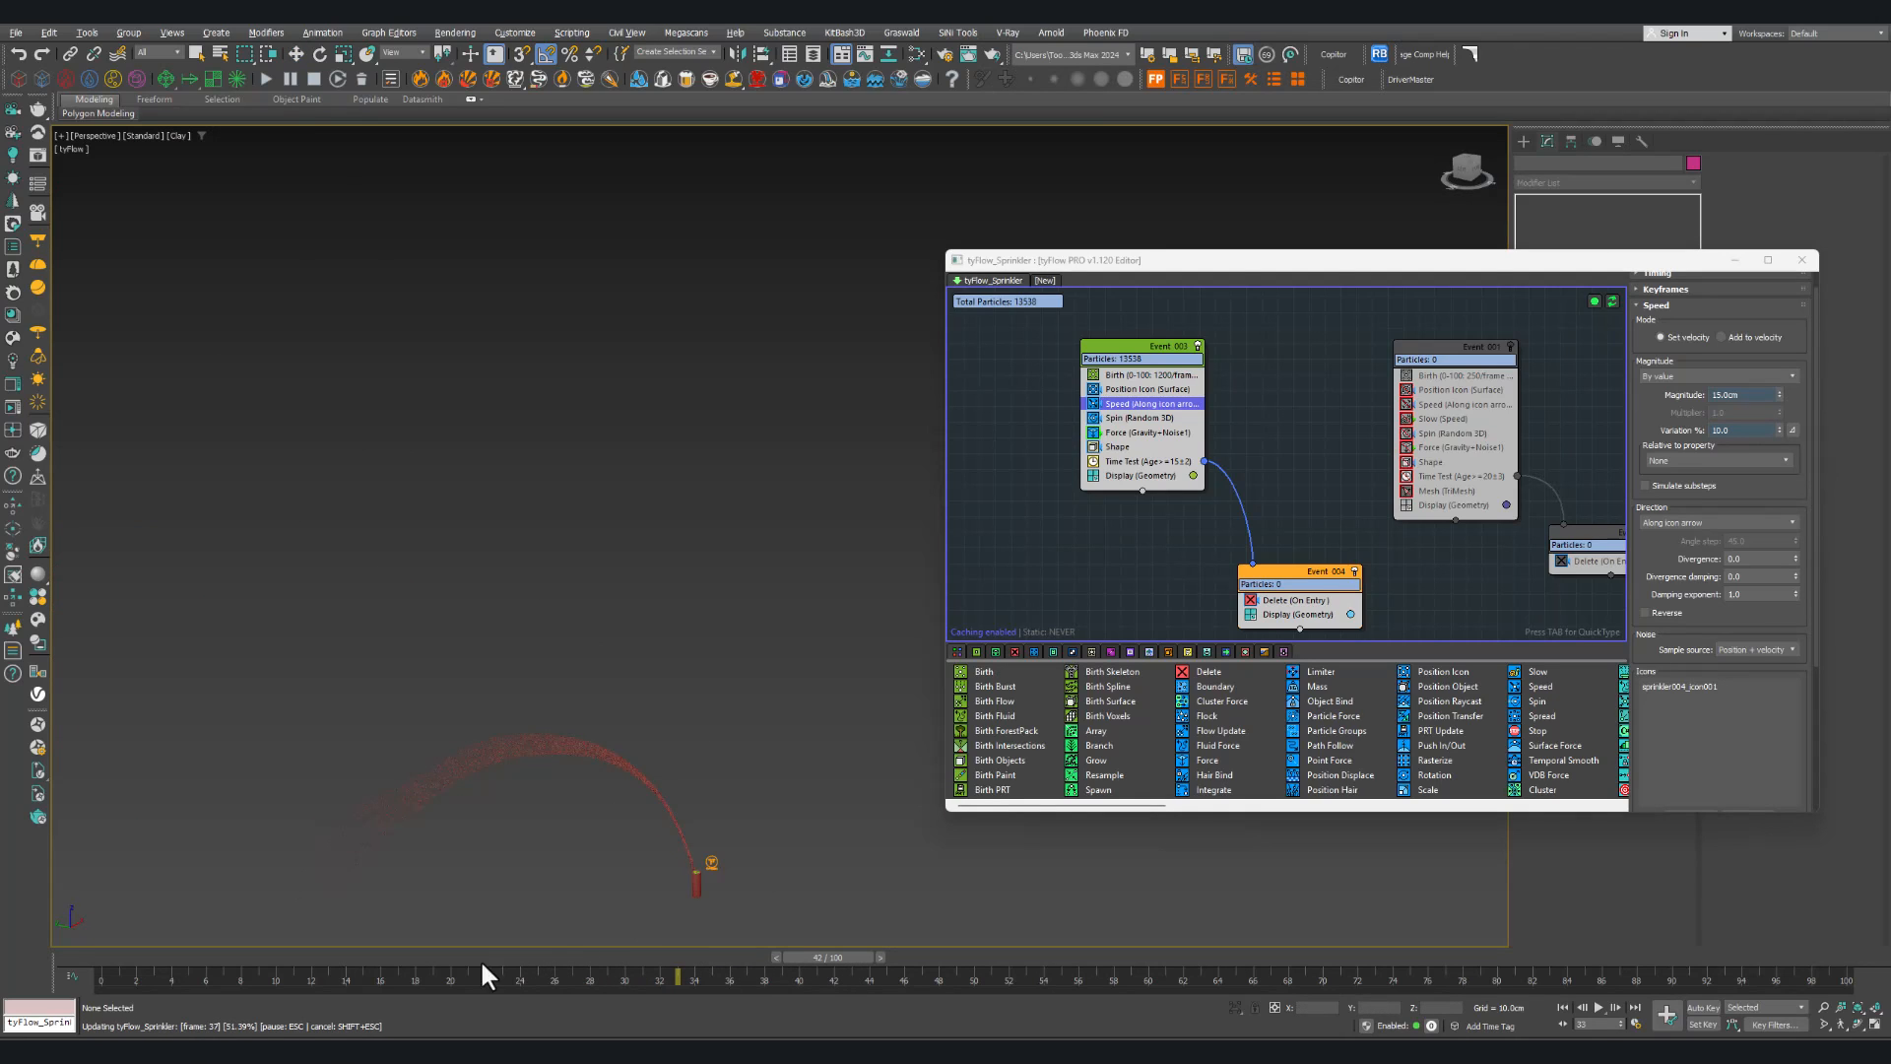
Step: Scrub through the timeline to frame 100, zoom in on the spray arc, and play the animation back
click(226, 960)
drag(191, 959, 1048, 959)
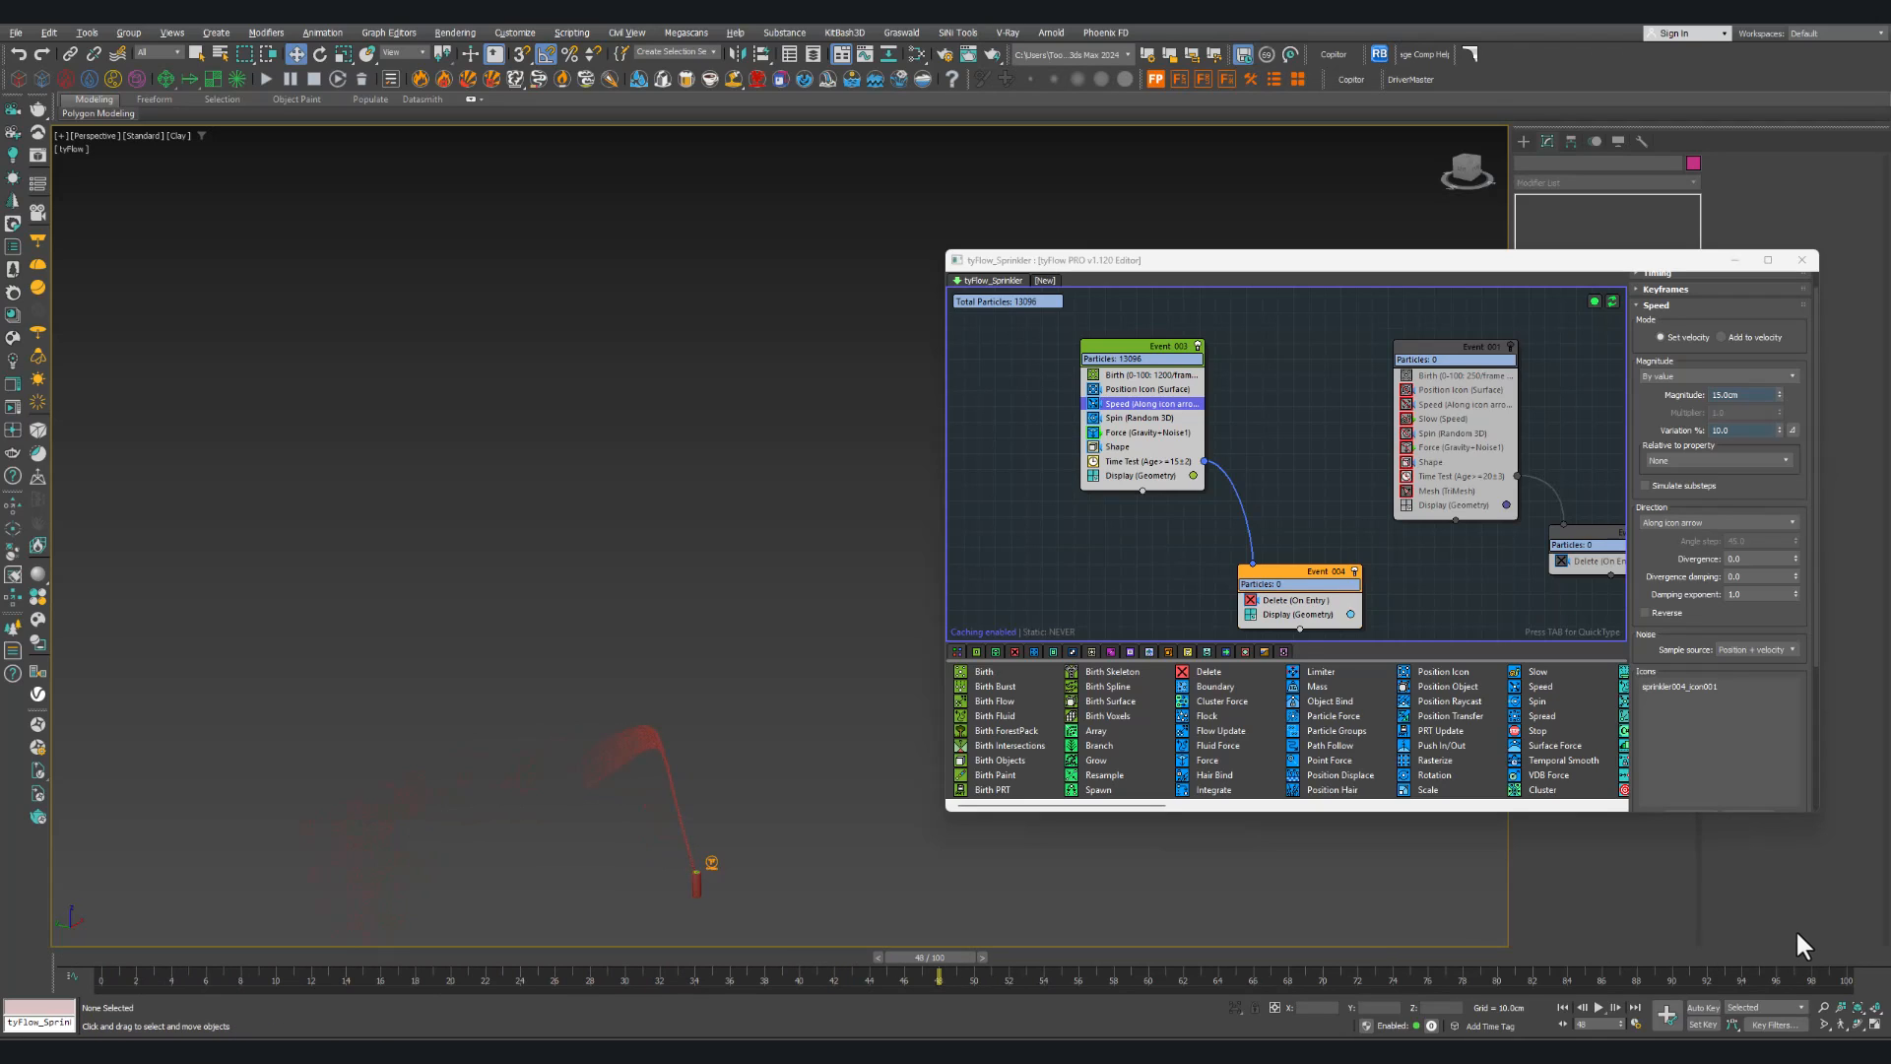
click(1843, 957)
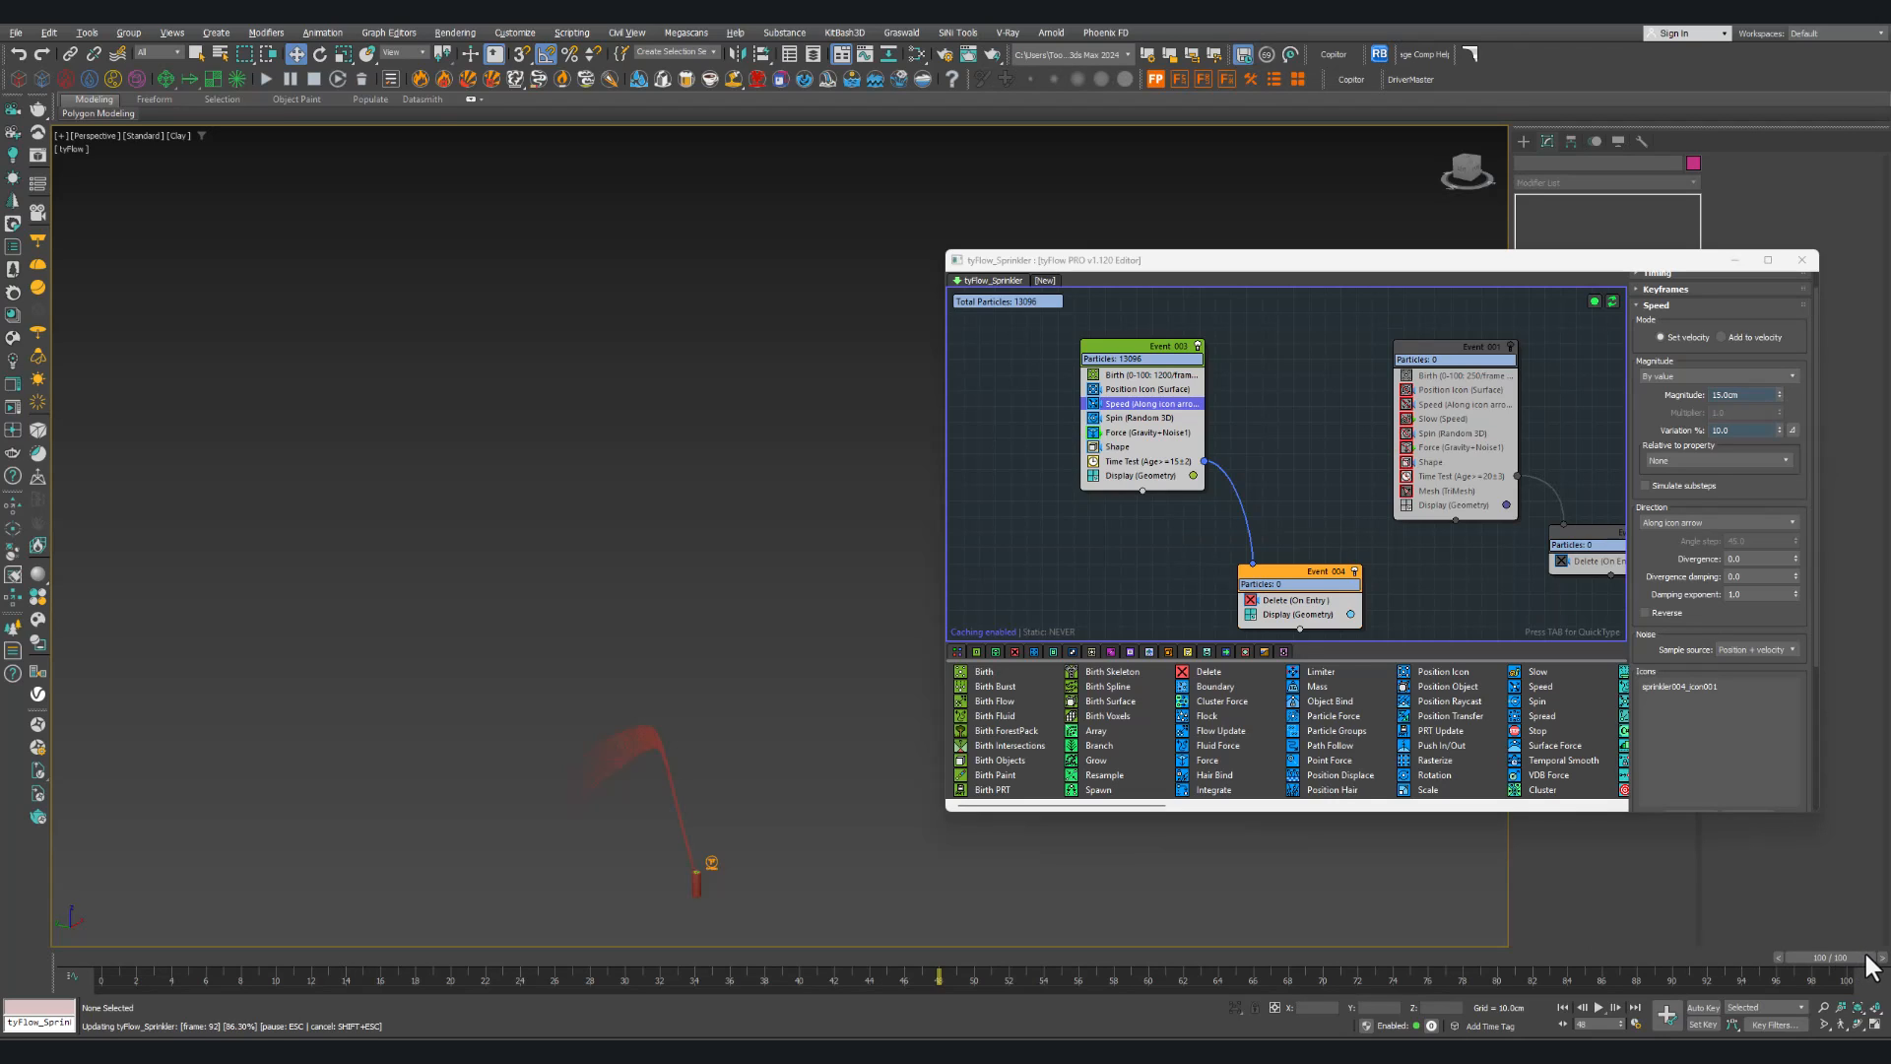
scroll(660, 877, up, 3)
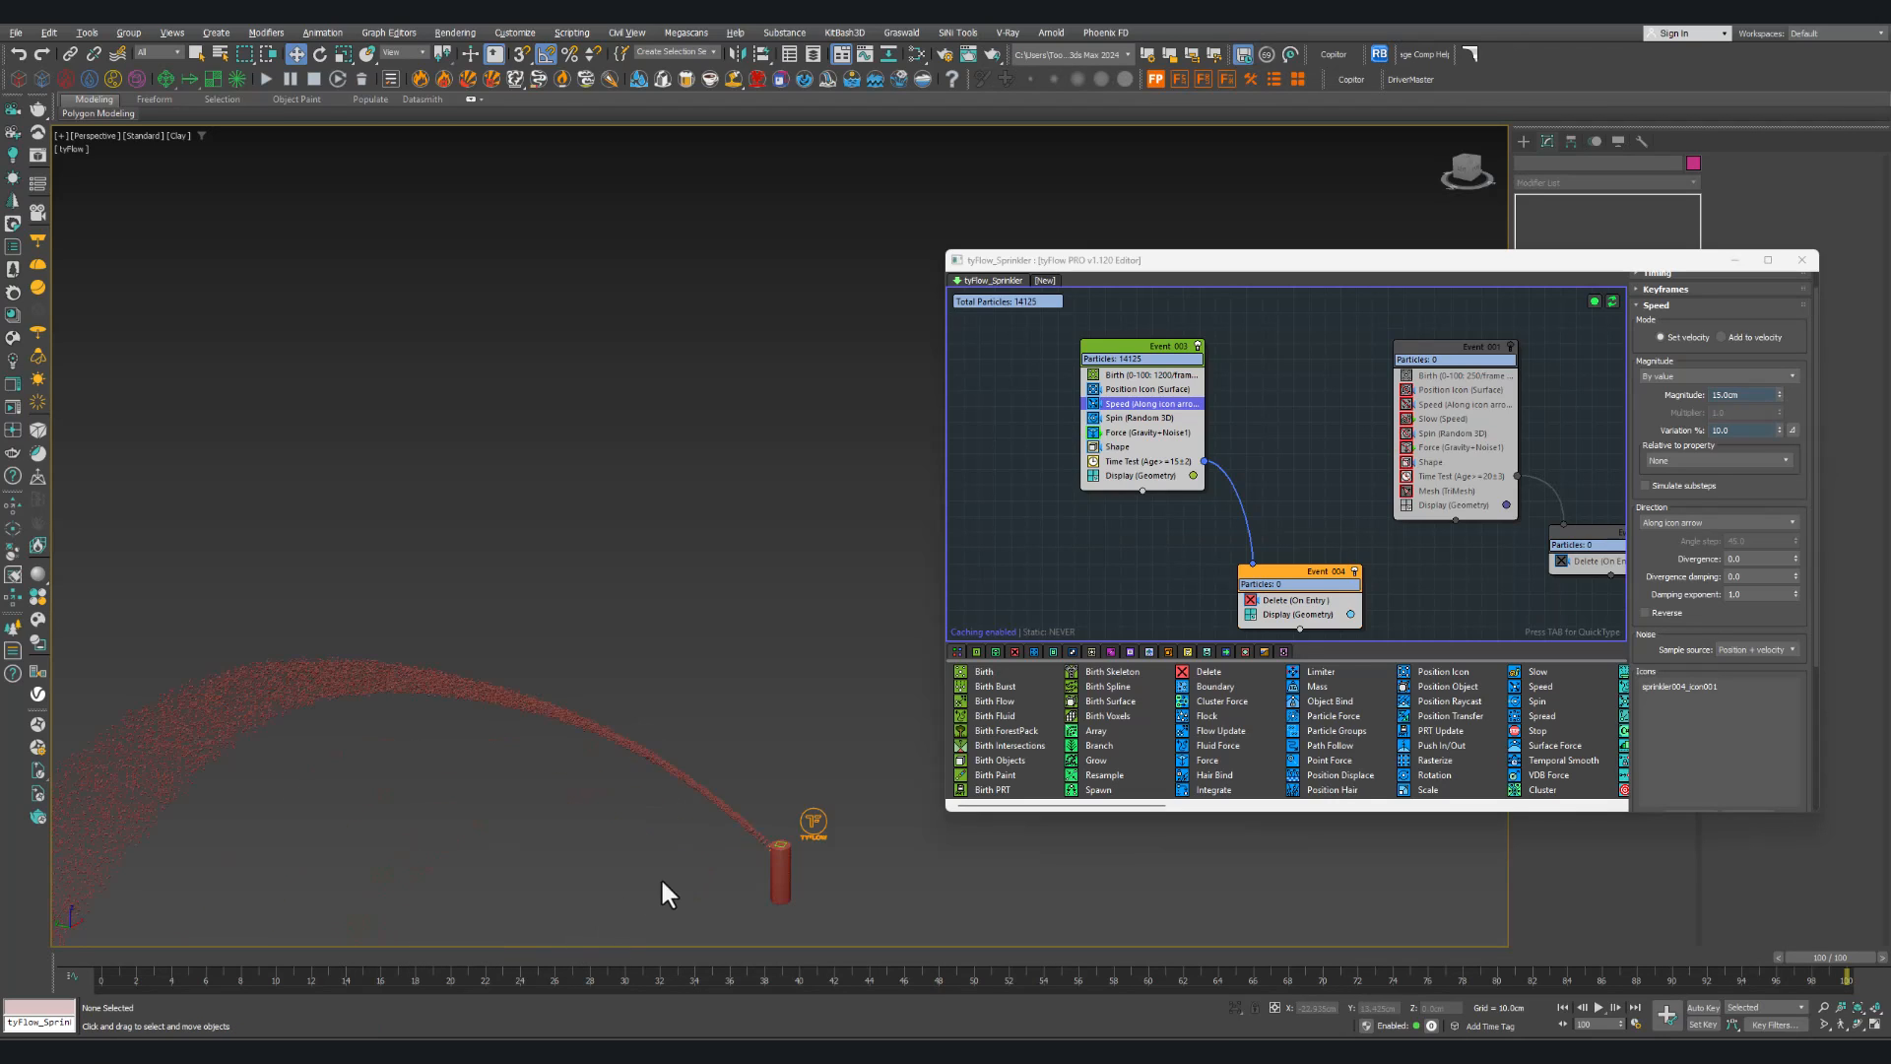
middle_drag(660, 876, 688, 789)
key(slash)
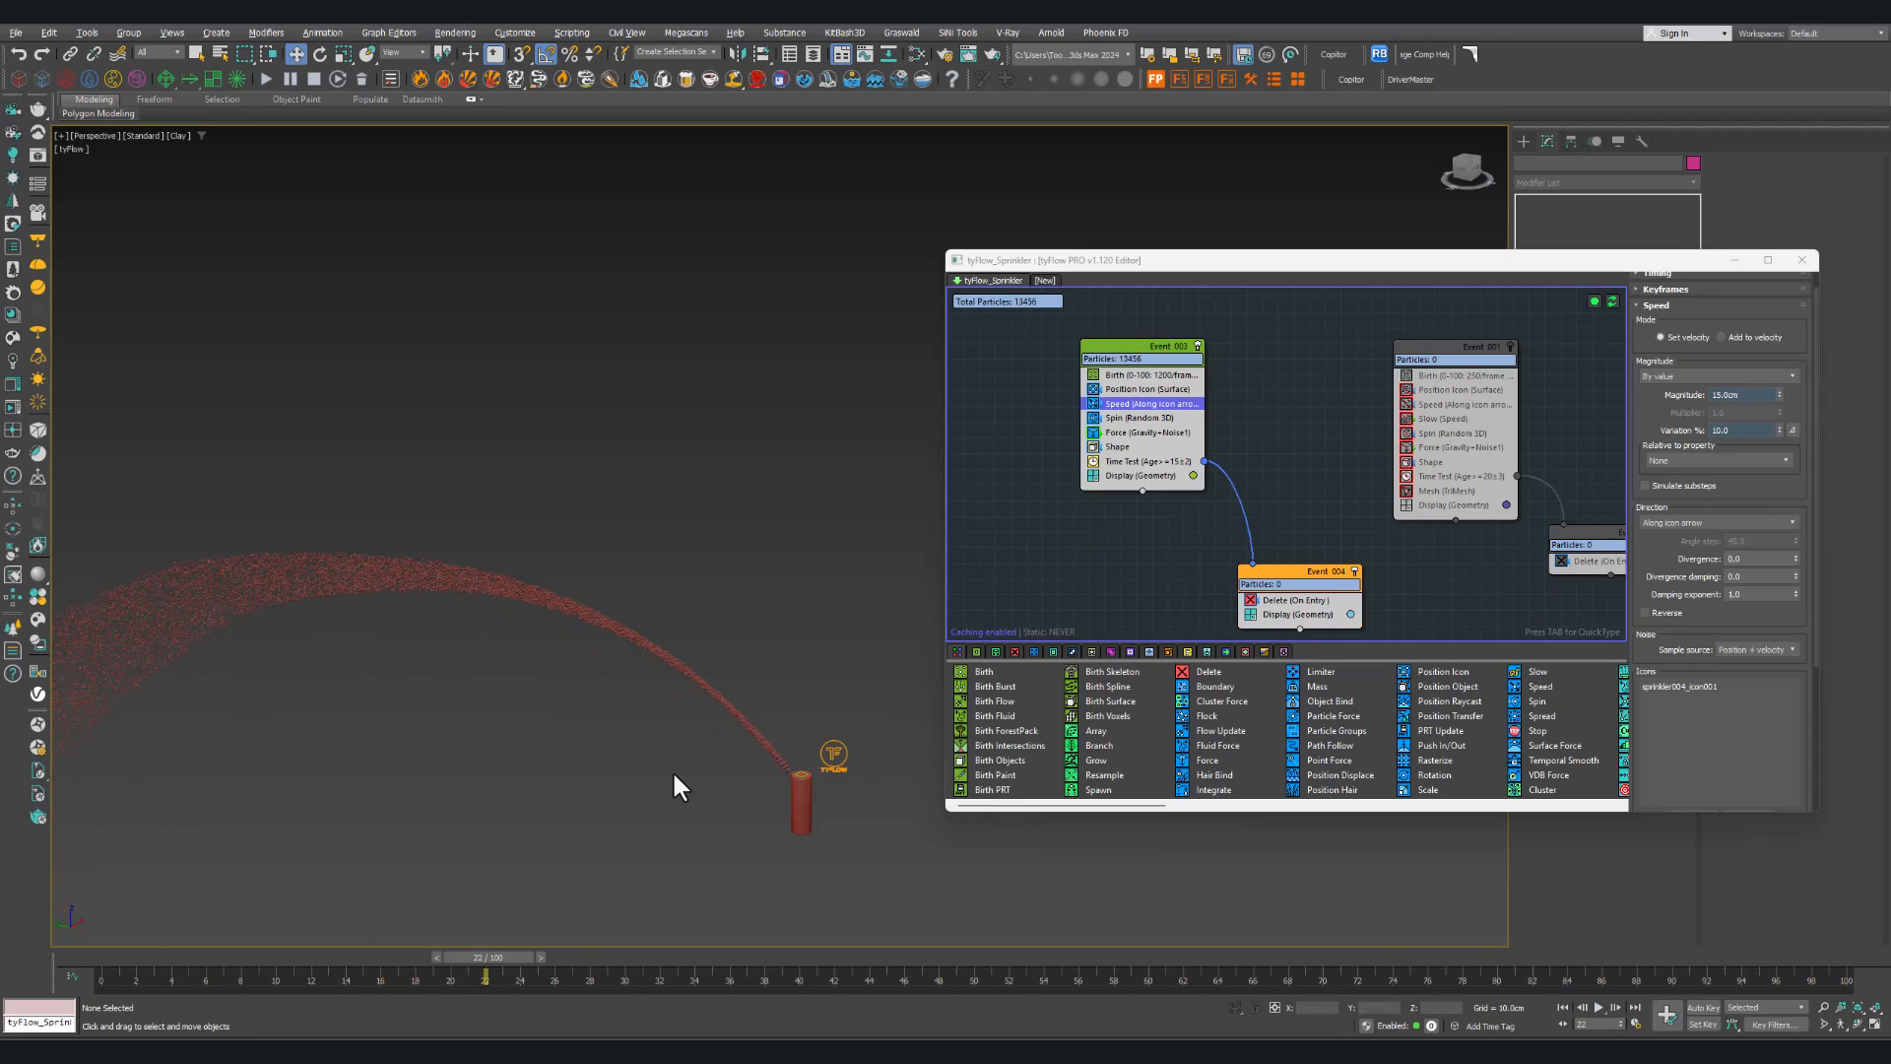
Step: Advance to frame 30 and check the shape of the spray arc leaving the nozzle
drag(506, 958, 630, 931)
key(w)
middle_drag(692, 722, 690, 670)
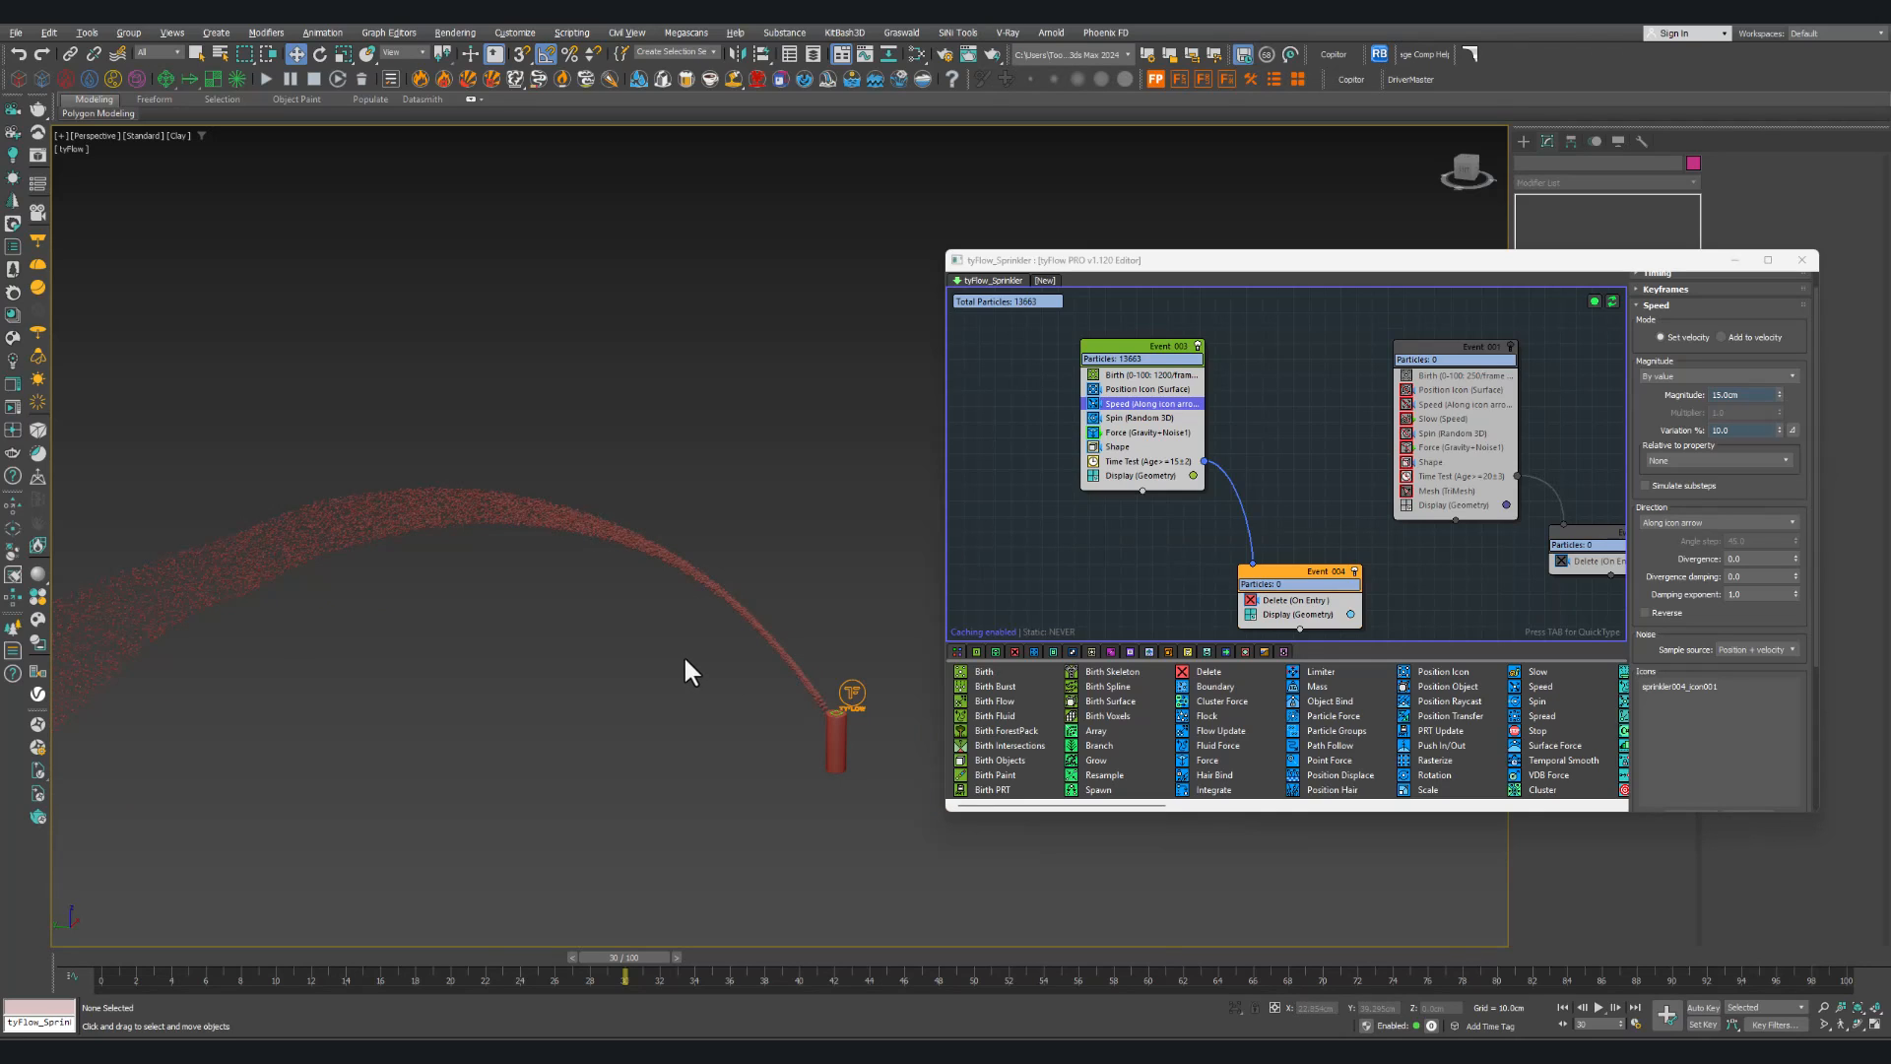
middle_drag(704, 718, 664, 707)
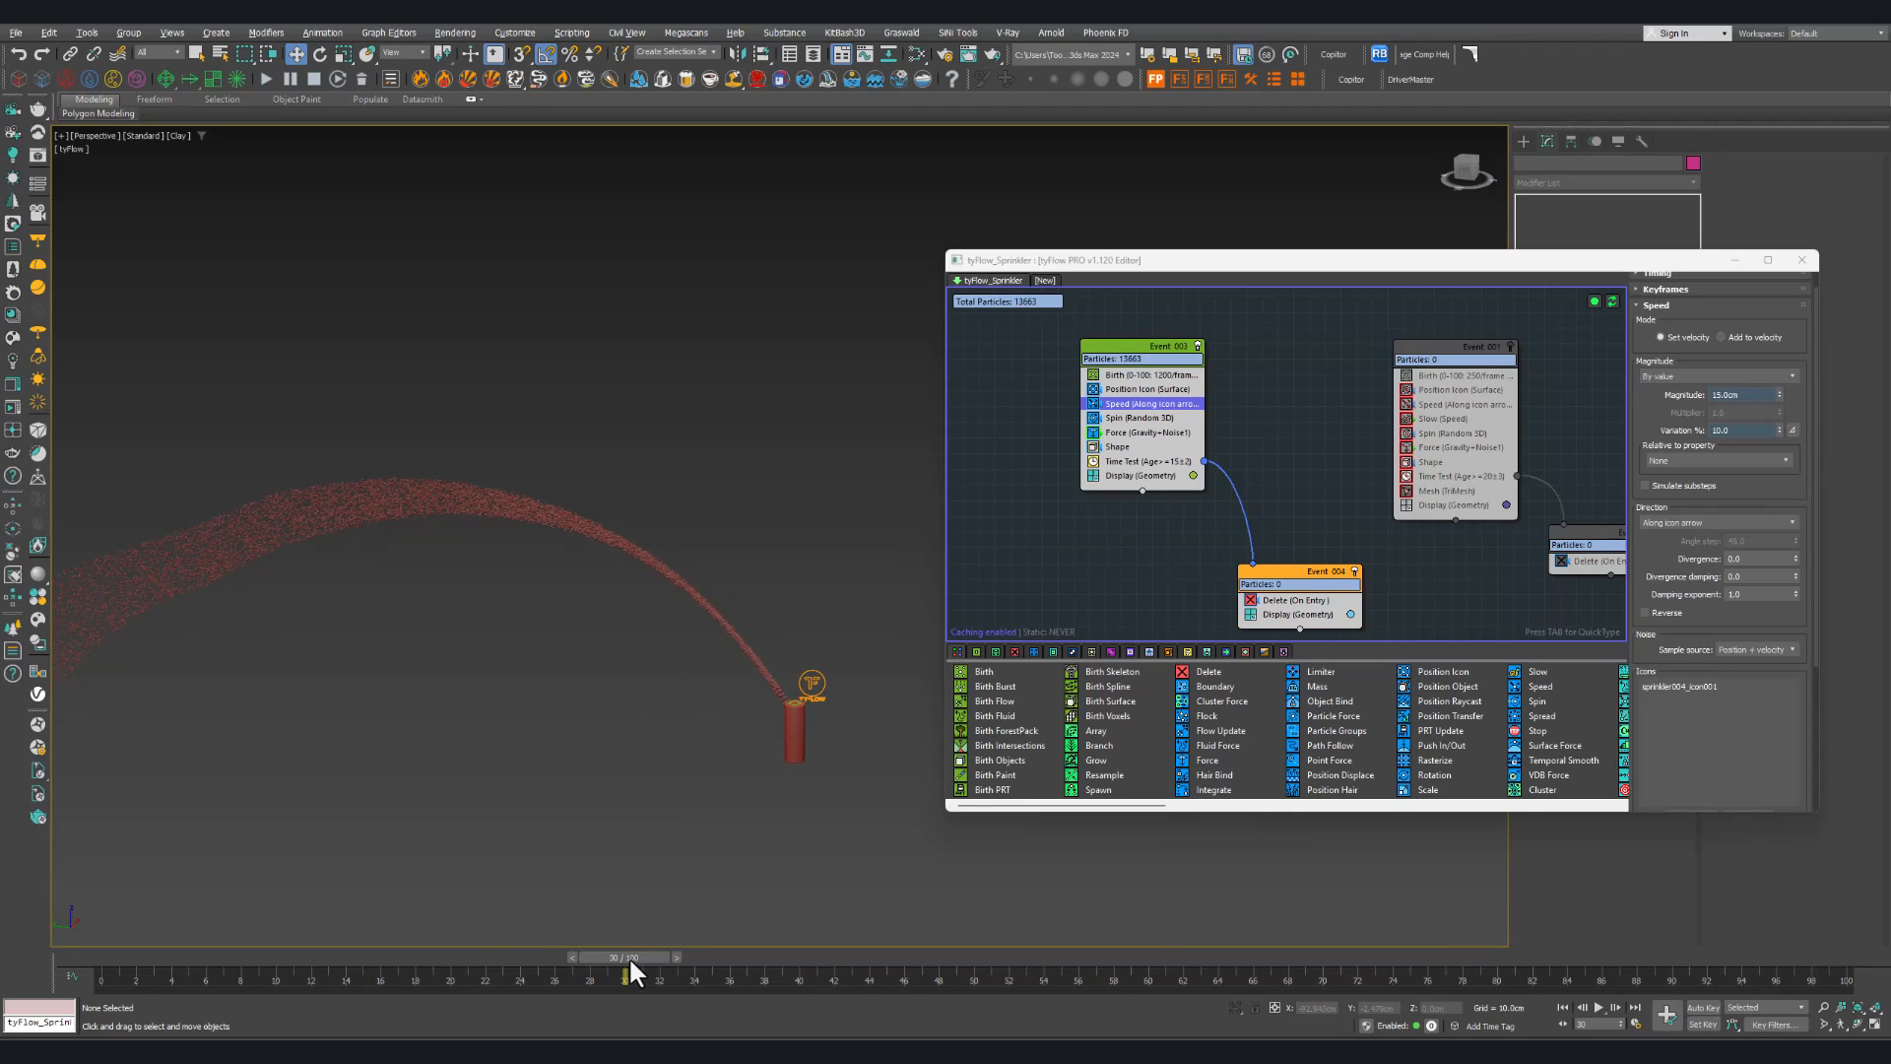
Step: Advance to frame 54, examine the jet near the nozzle and along its full arc, and rewind to frame 0
drag(631, 960, 1042, 958)
middle_drag(567, 705, 633, 718)
scroll(713, 693, up, 4)
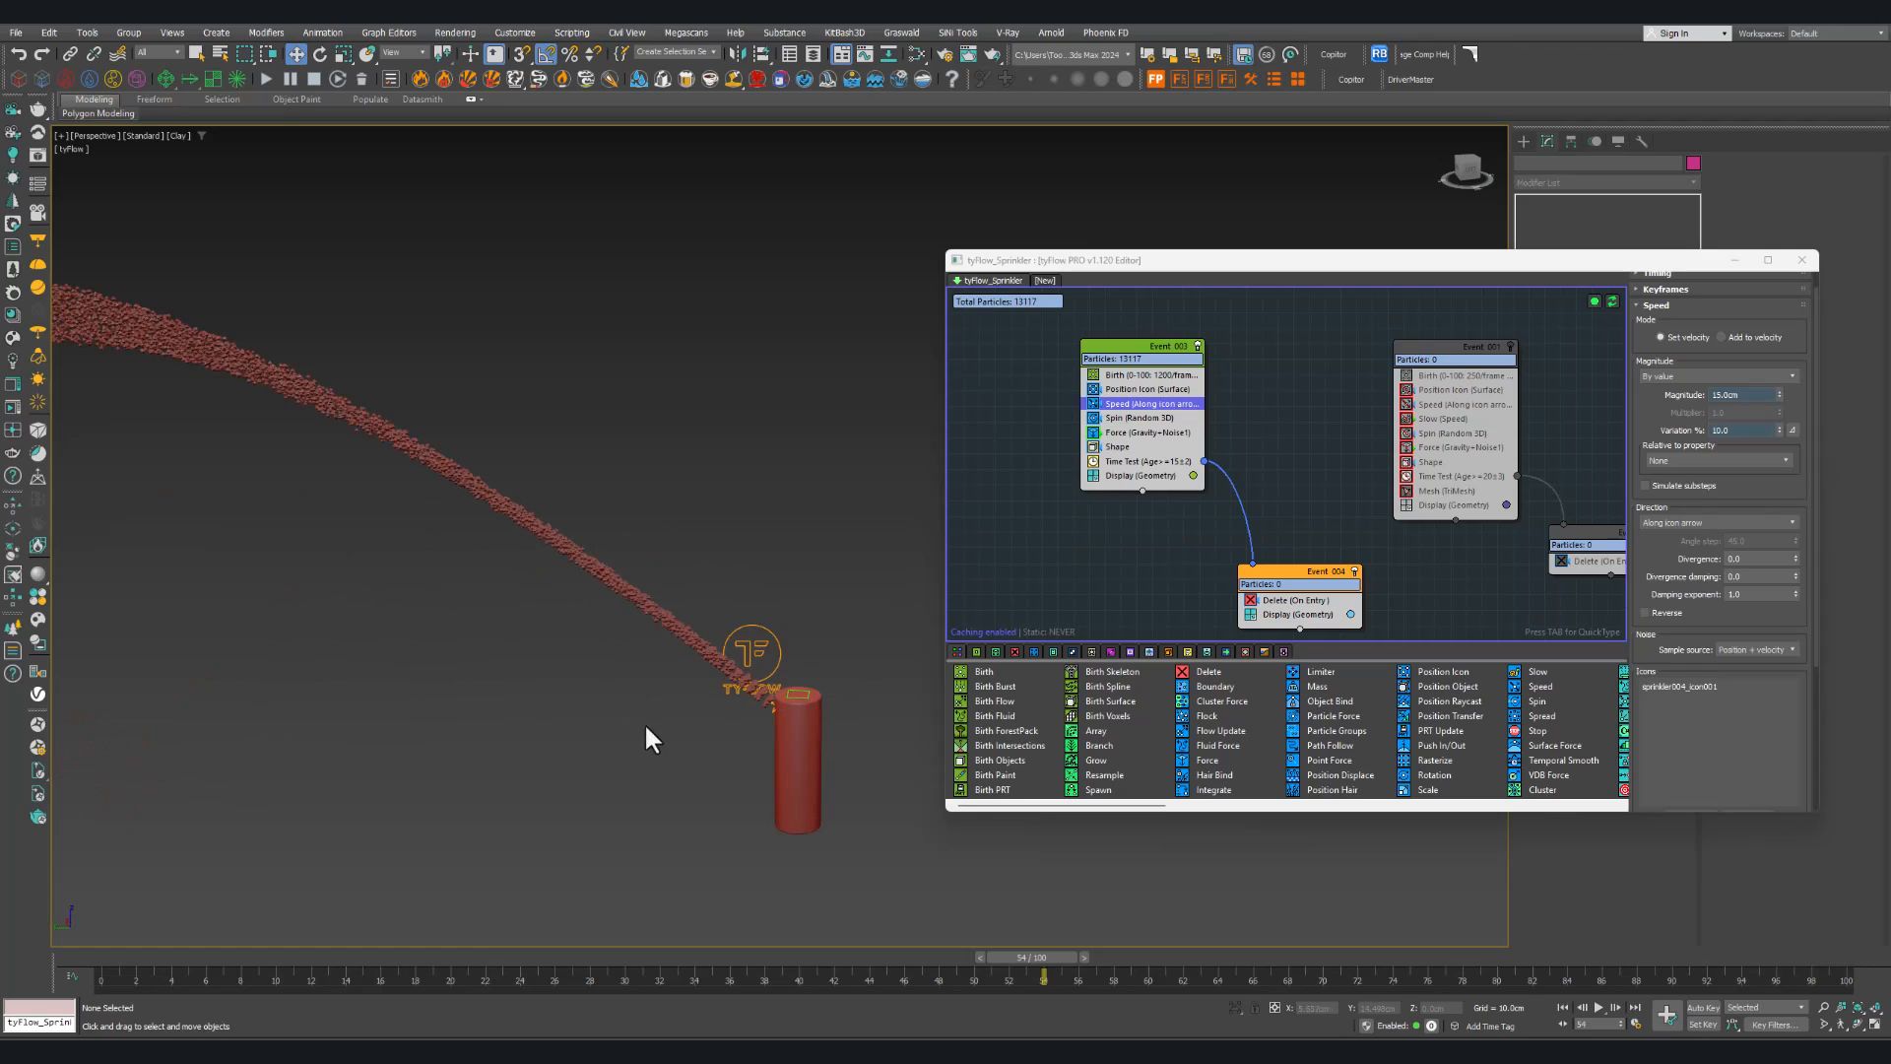
scroll(675, 729, down, 4)
scroll(724, 723, up, 3)
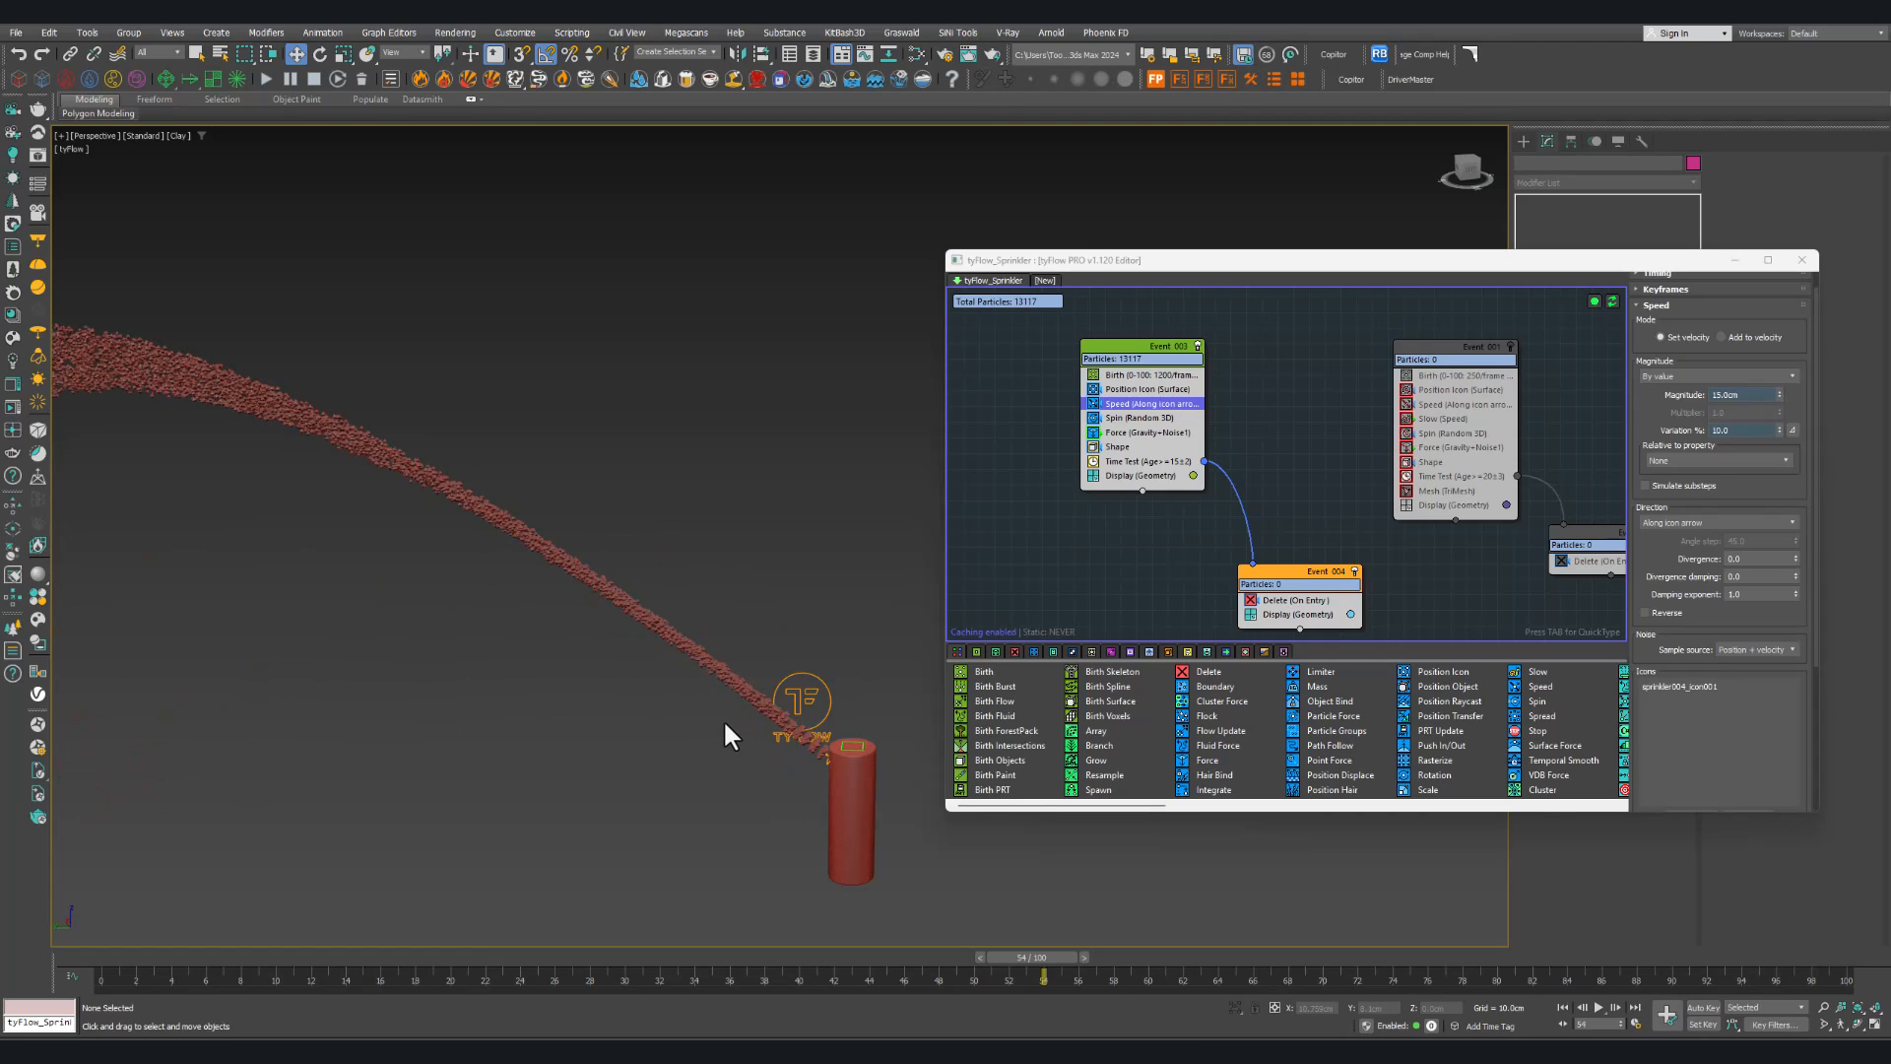
scroll(630, 749, down, 3)
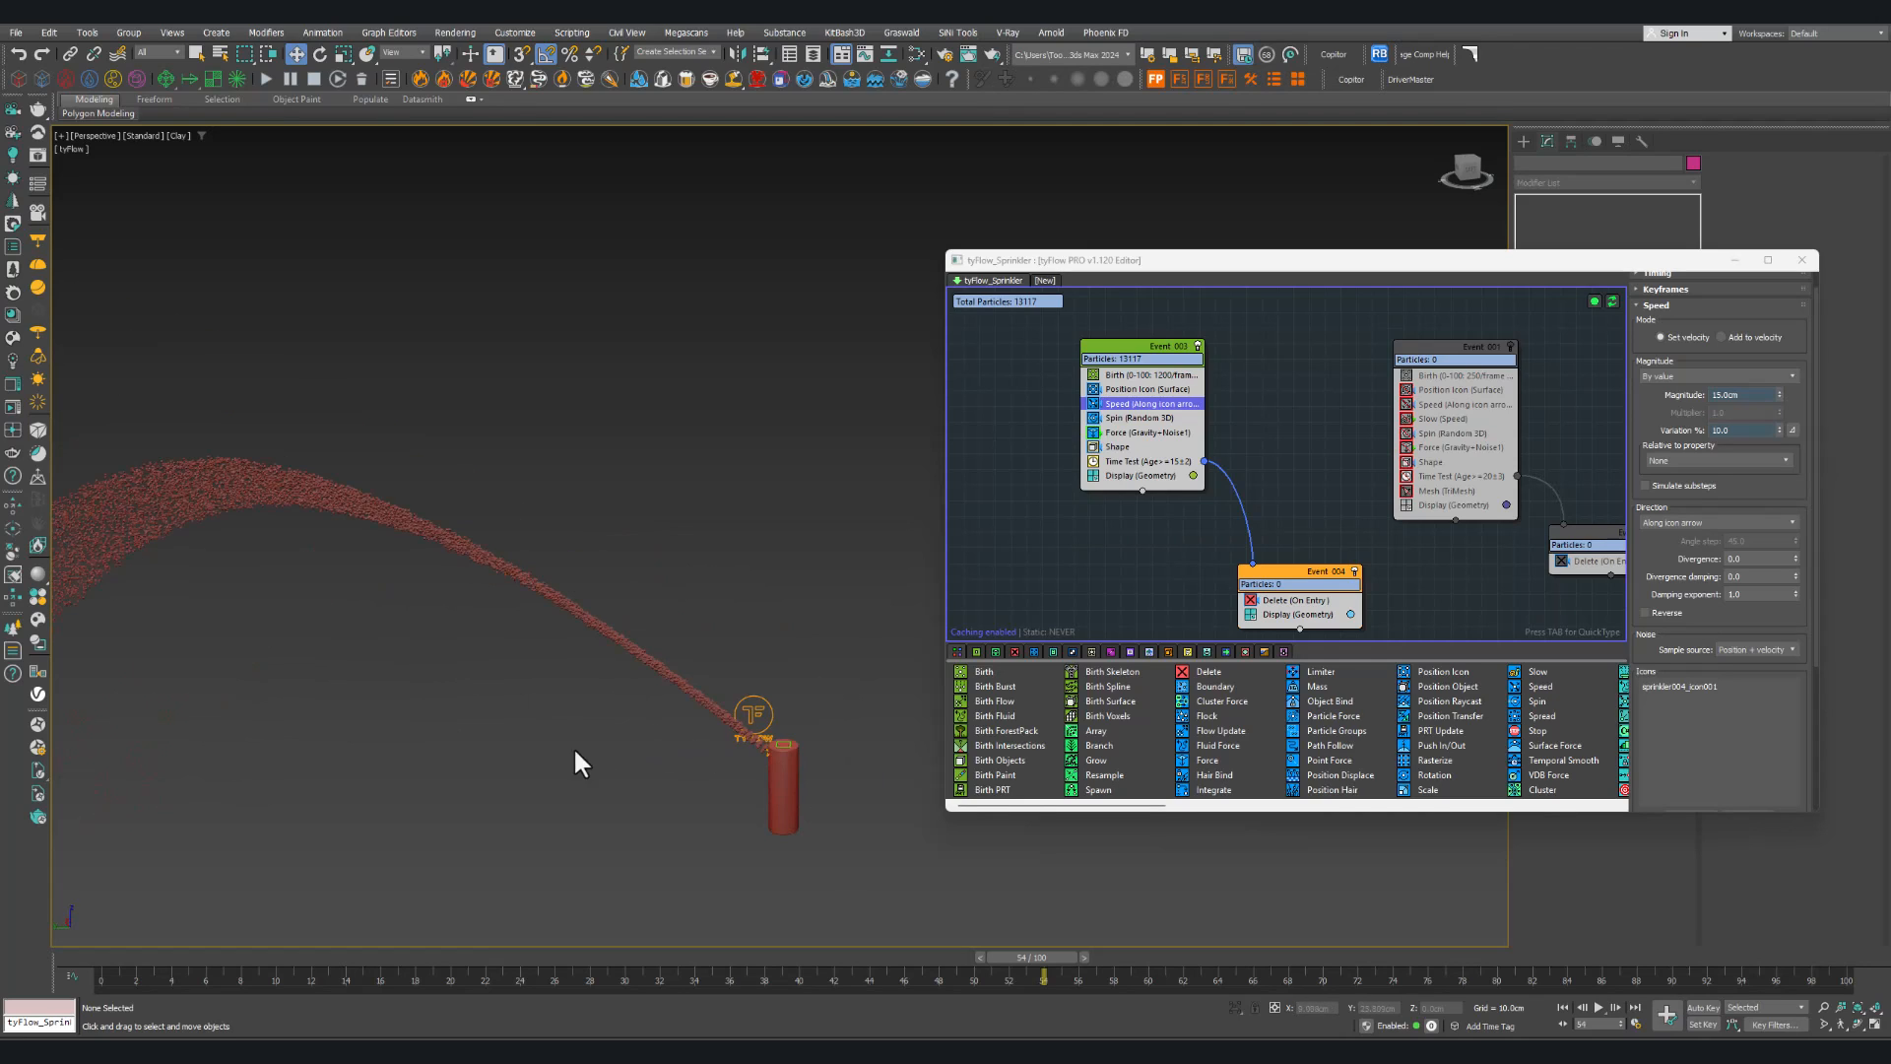
middle_drag(575, 749, 714, 751)
scroll(730, 755, down, 5)
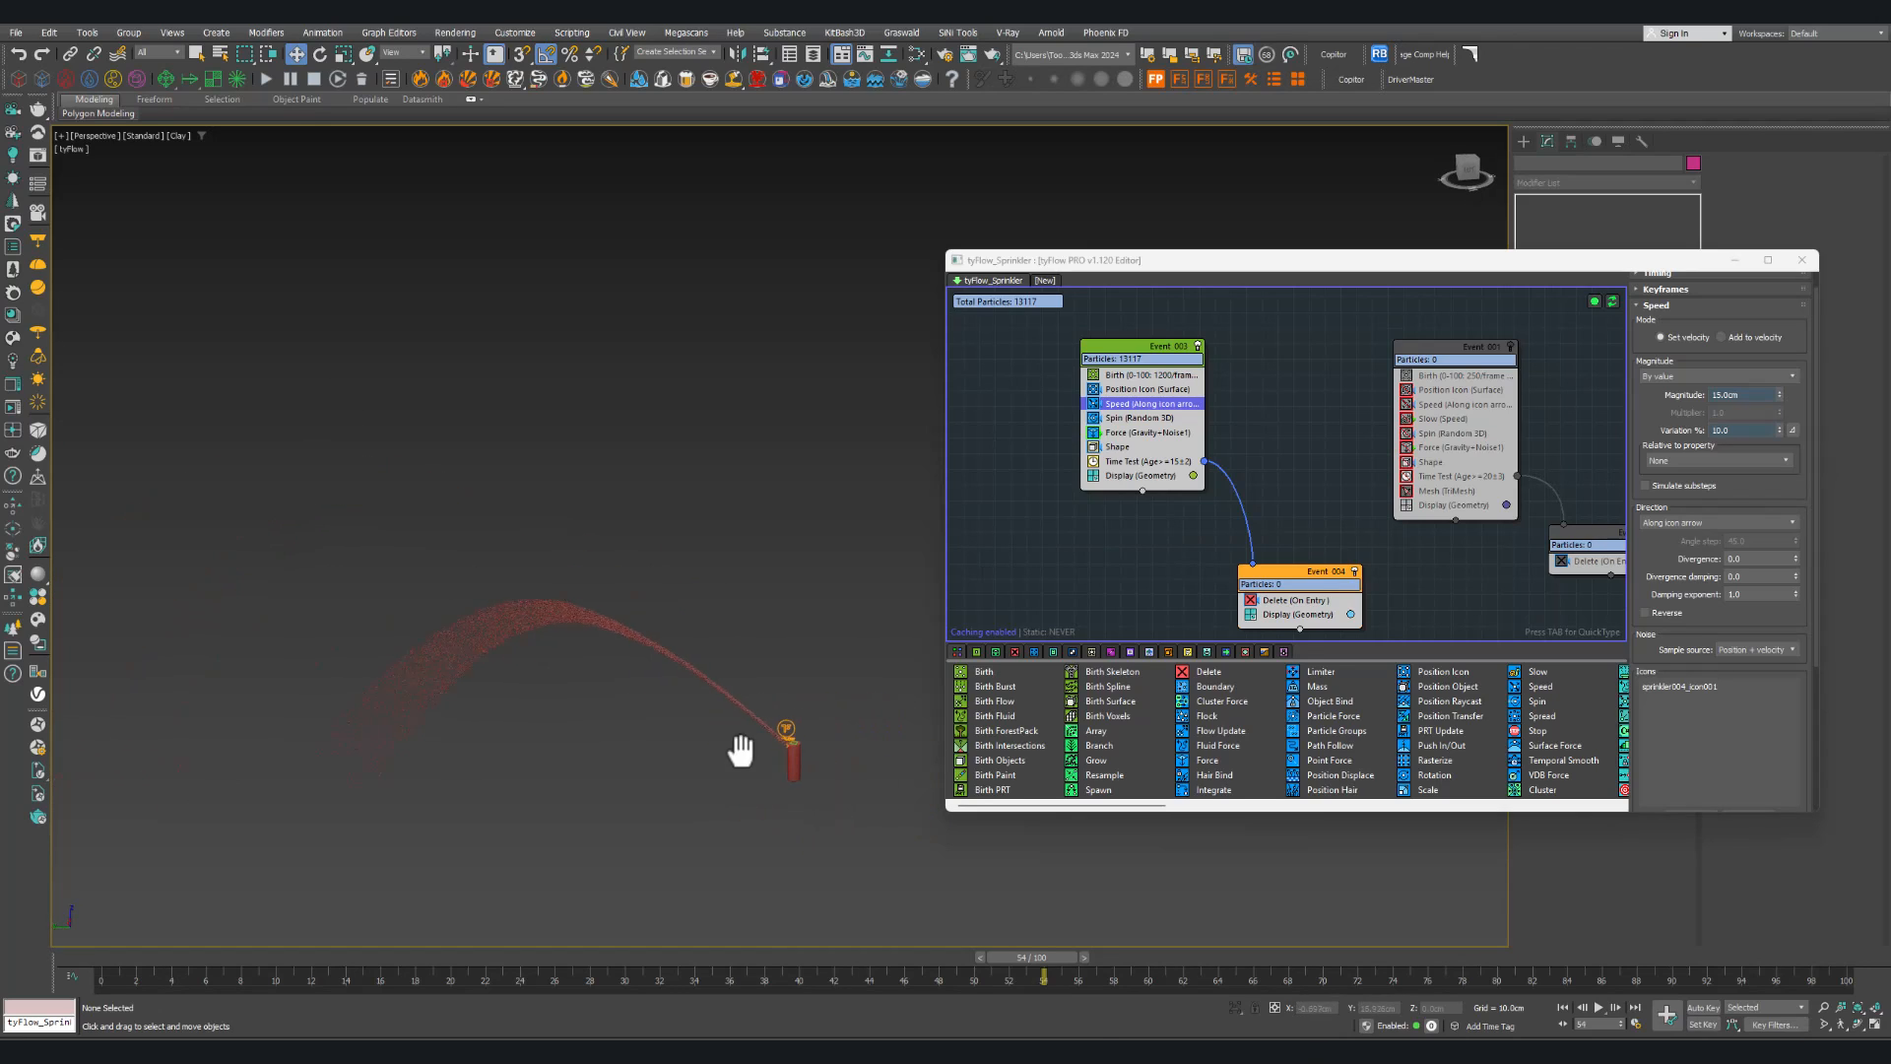
drag(1044, 957, 67, 950)
key(w)
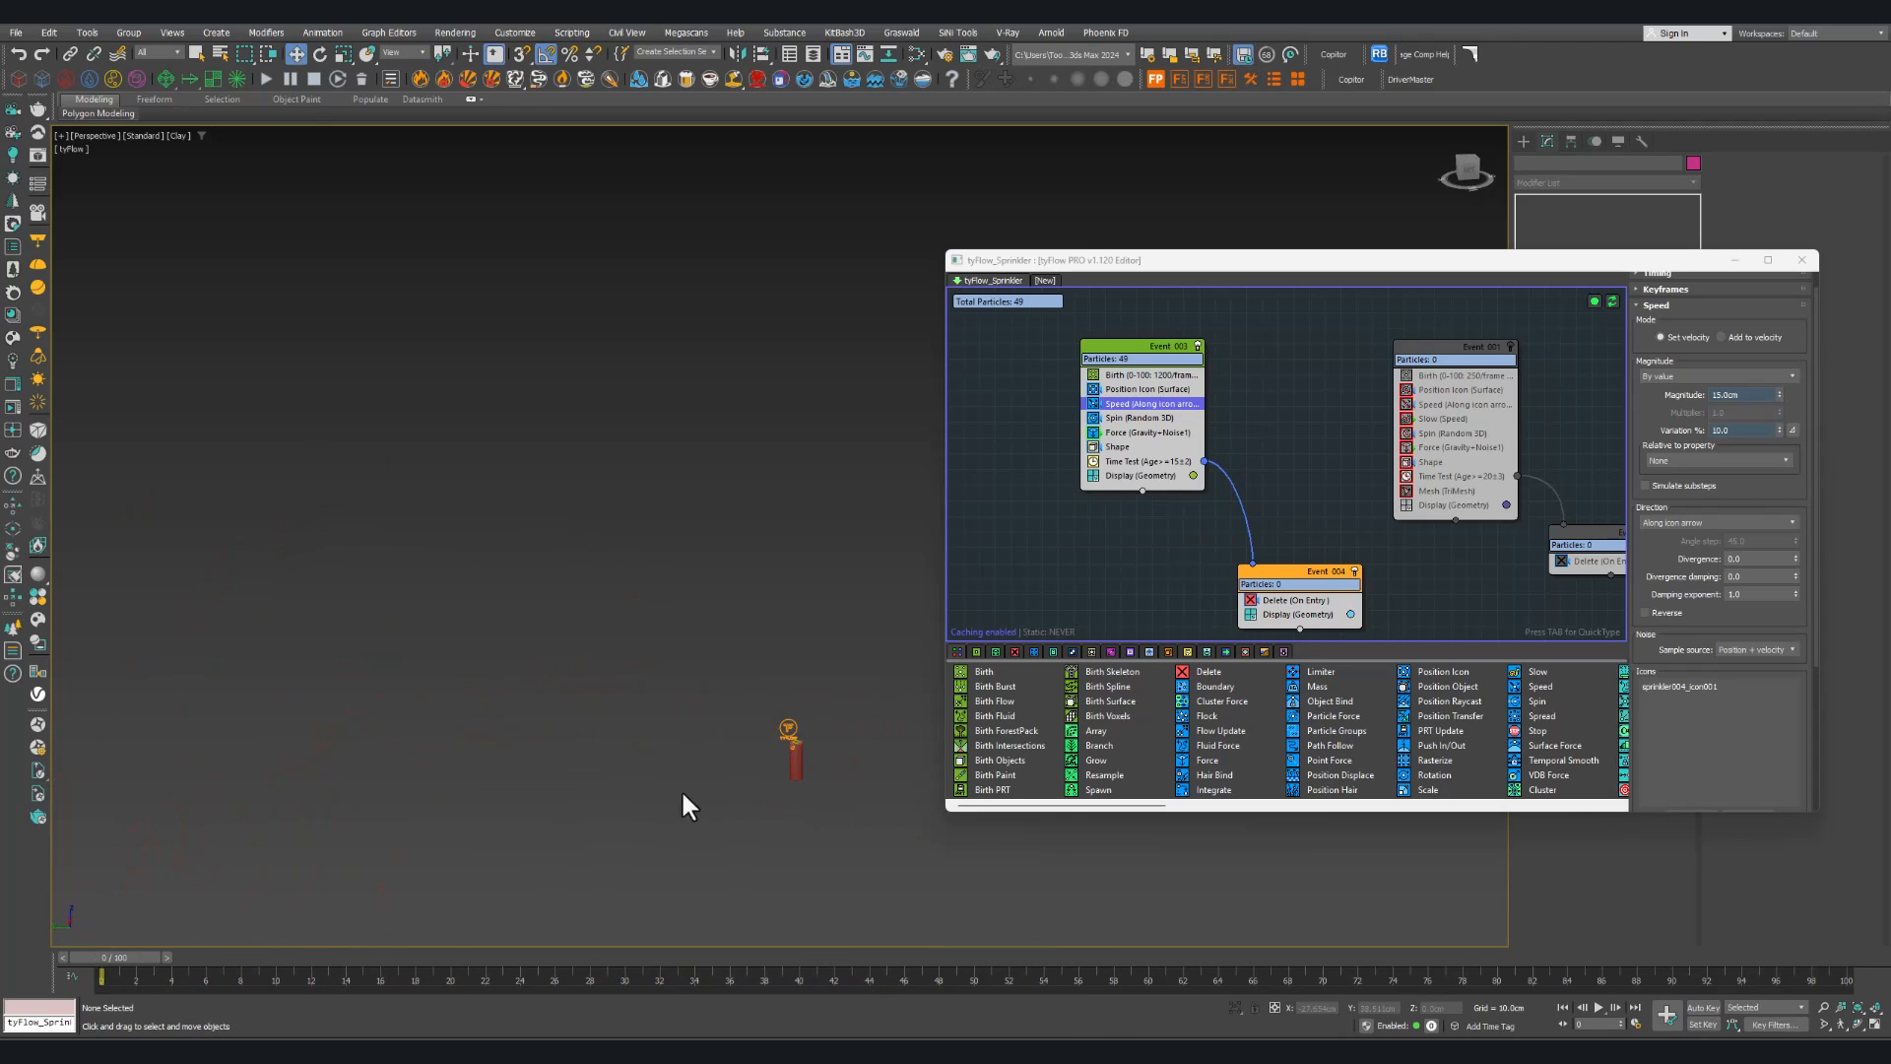
Step: Select the tyFlow001 object beside the cylindrical sprinkler, open its editor, and place Event_002 closer to Event_001
scroll(795, 743, up, 3)
middle_drag(756, 761, 687, 763)
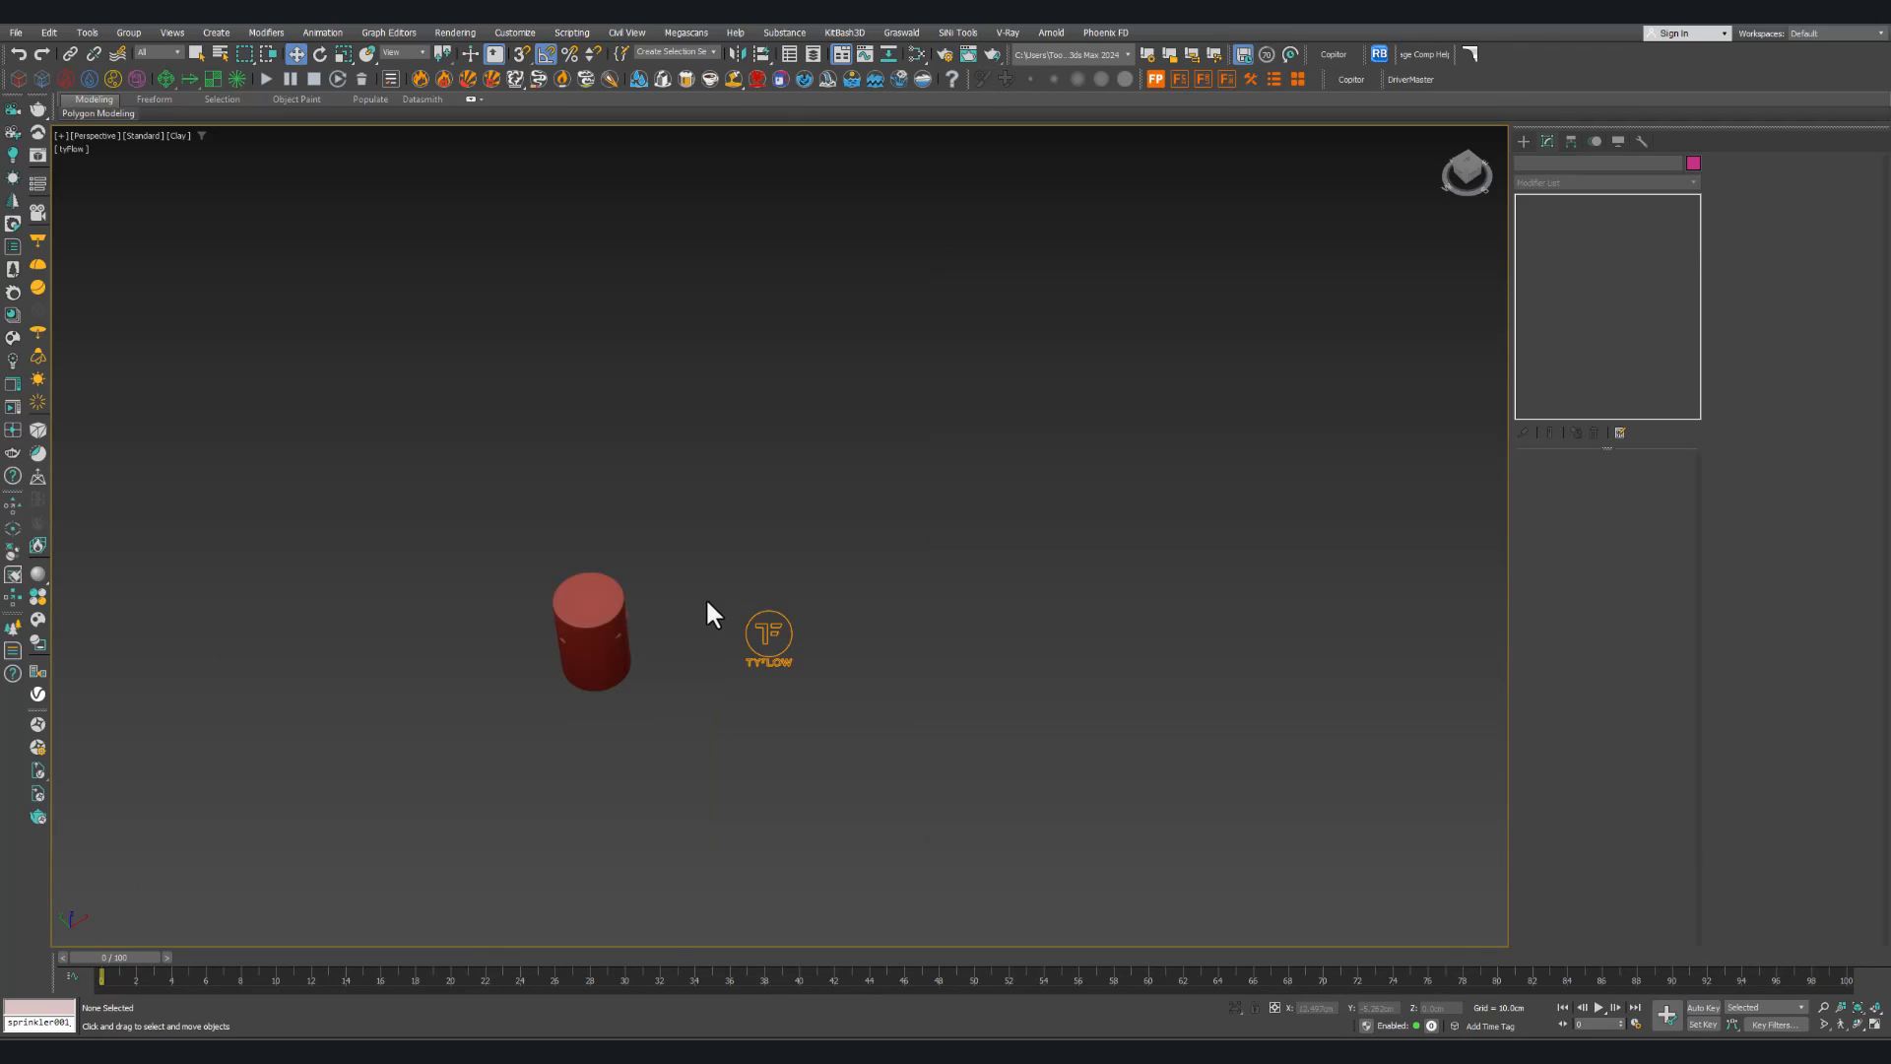
click(760, 660)
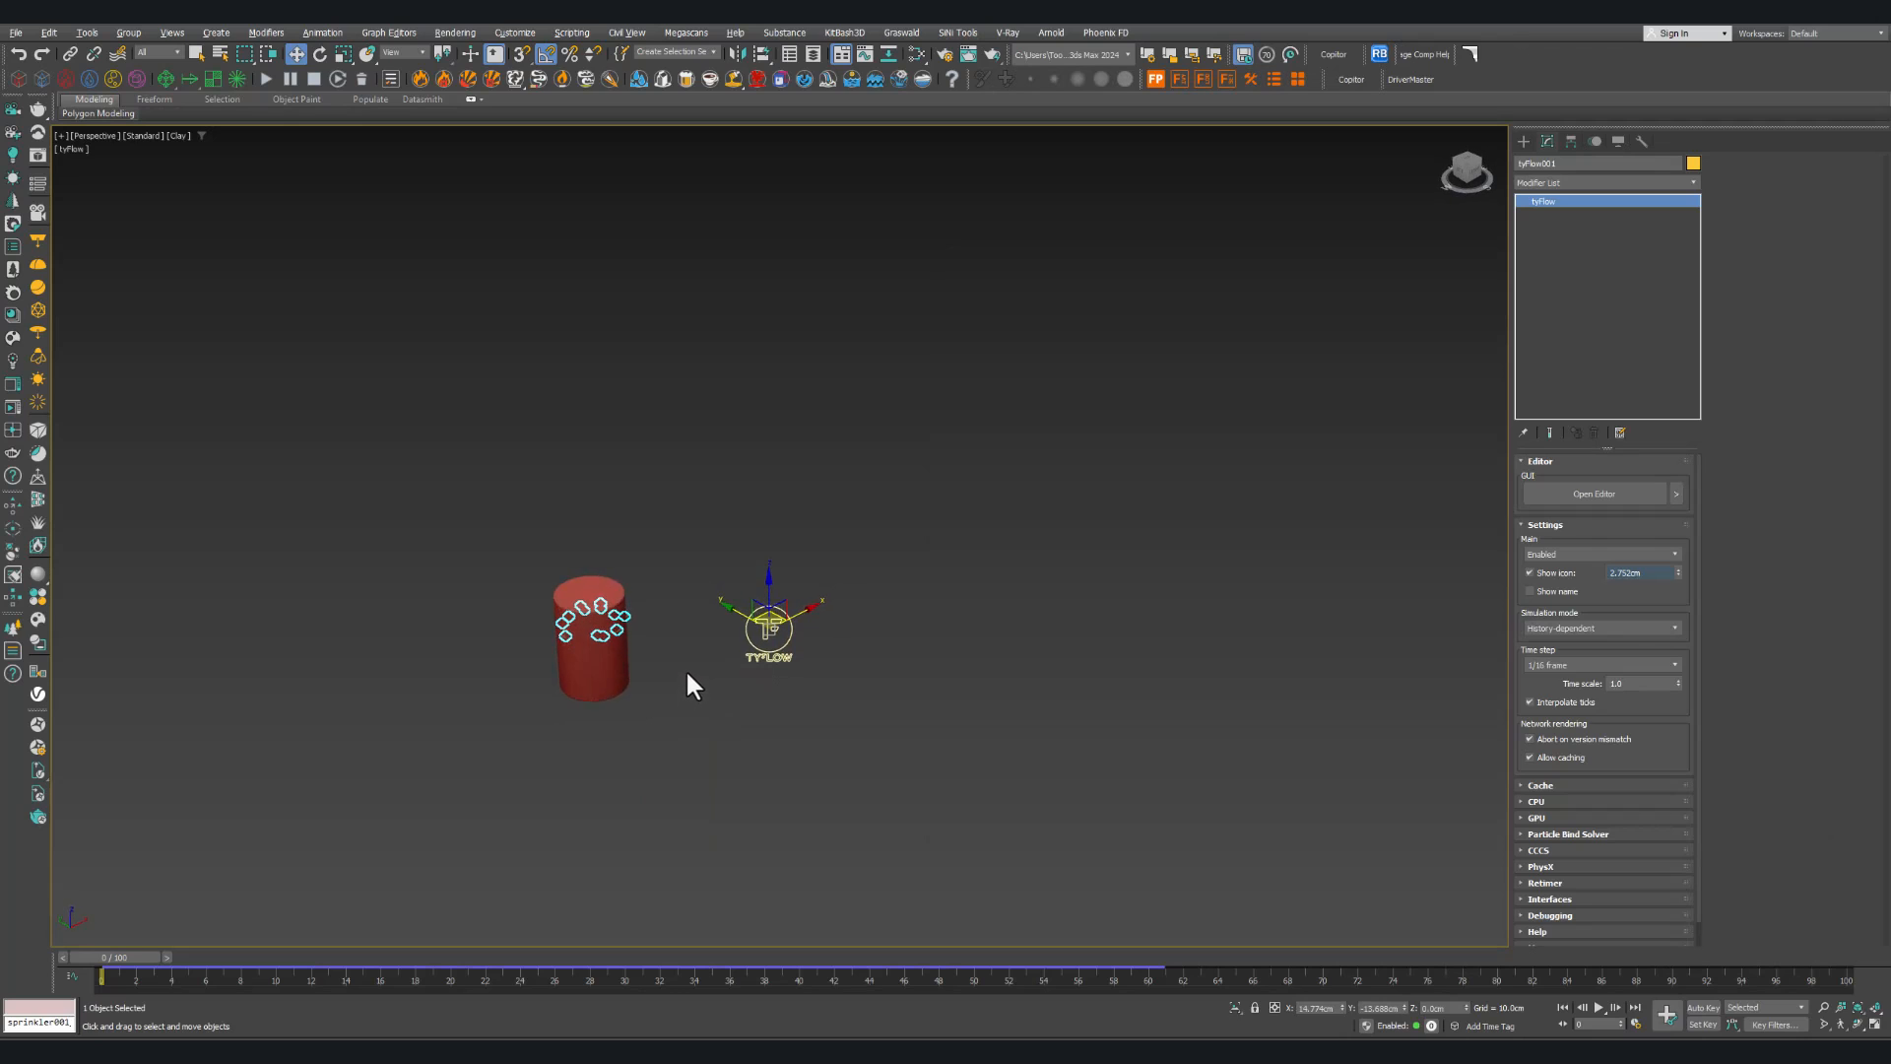
middle_drag(689, 684, 749, 669)
click(1576, 492)
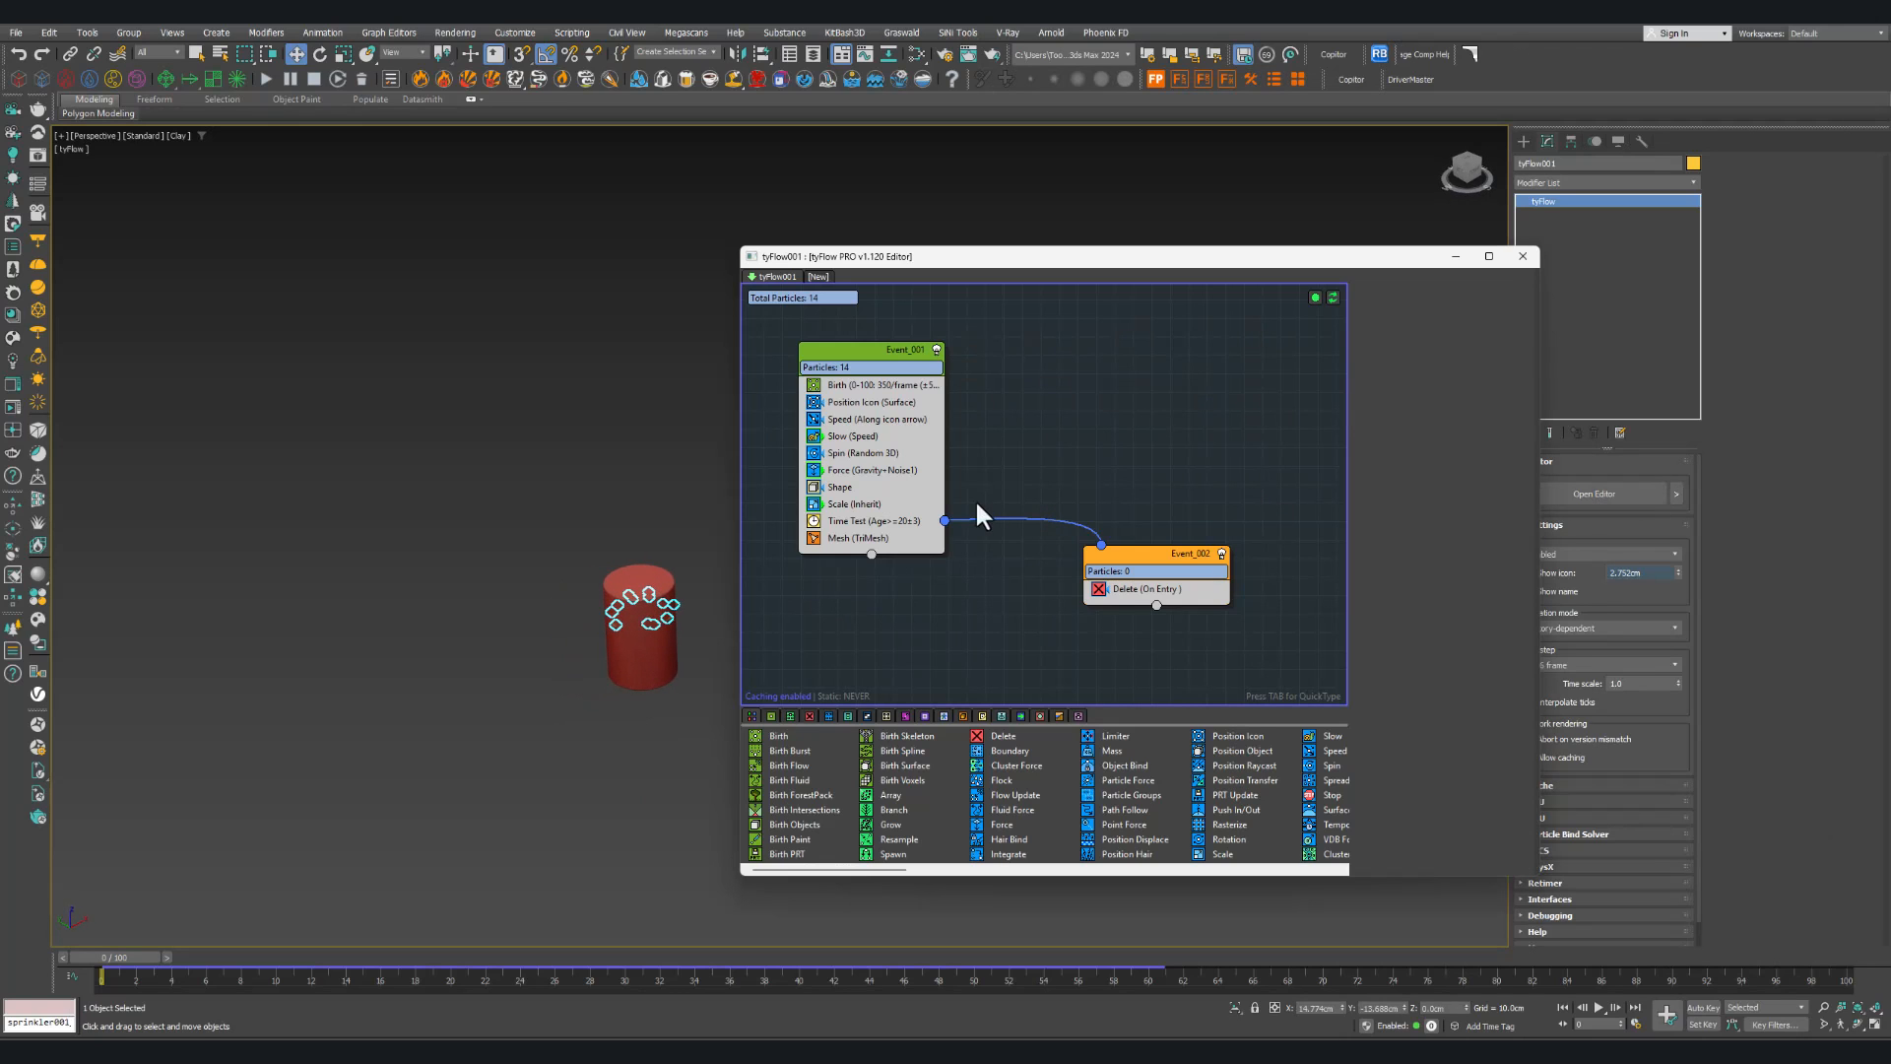
drag(1234, 556, 1125, 571)
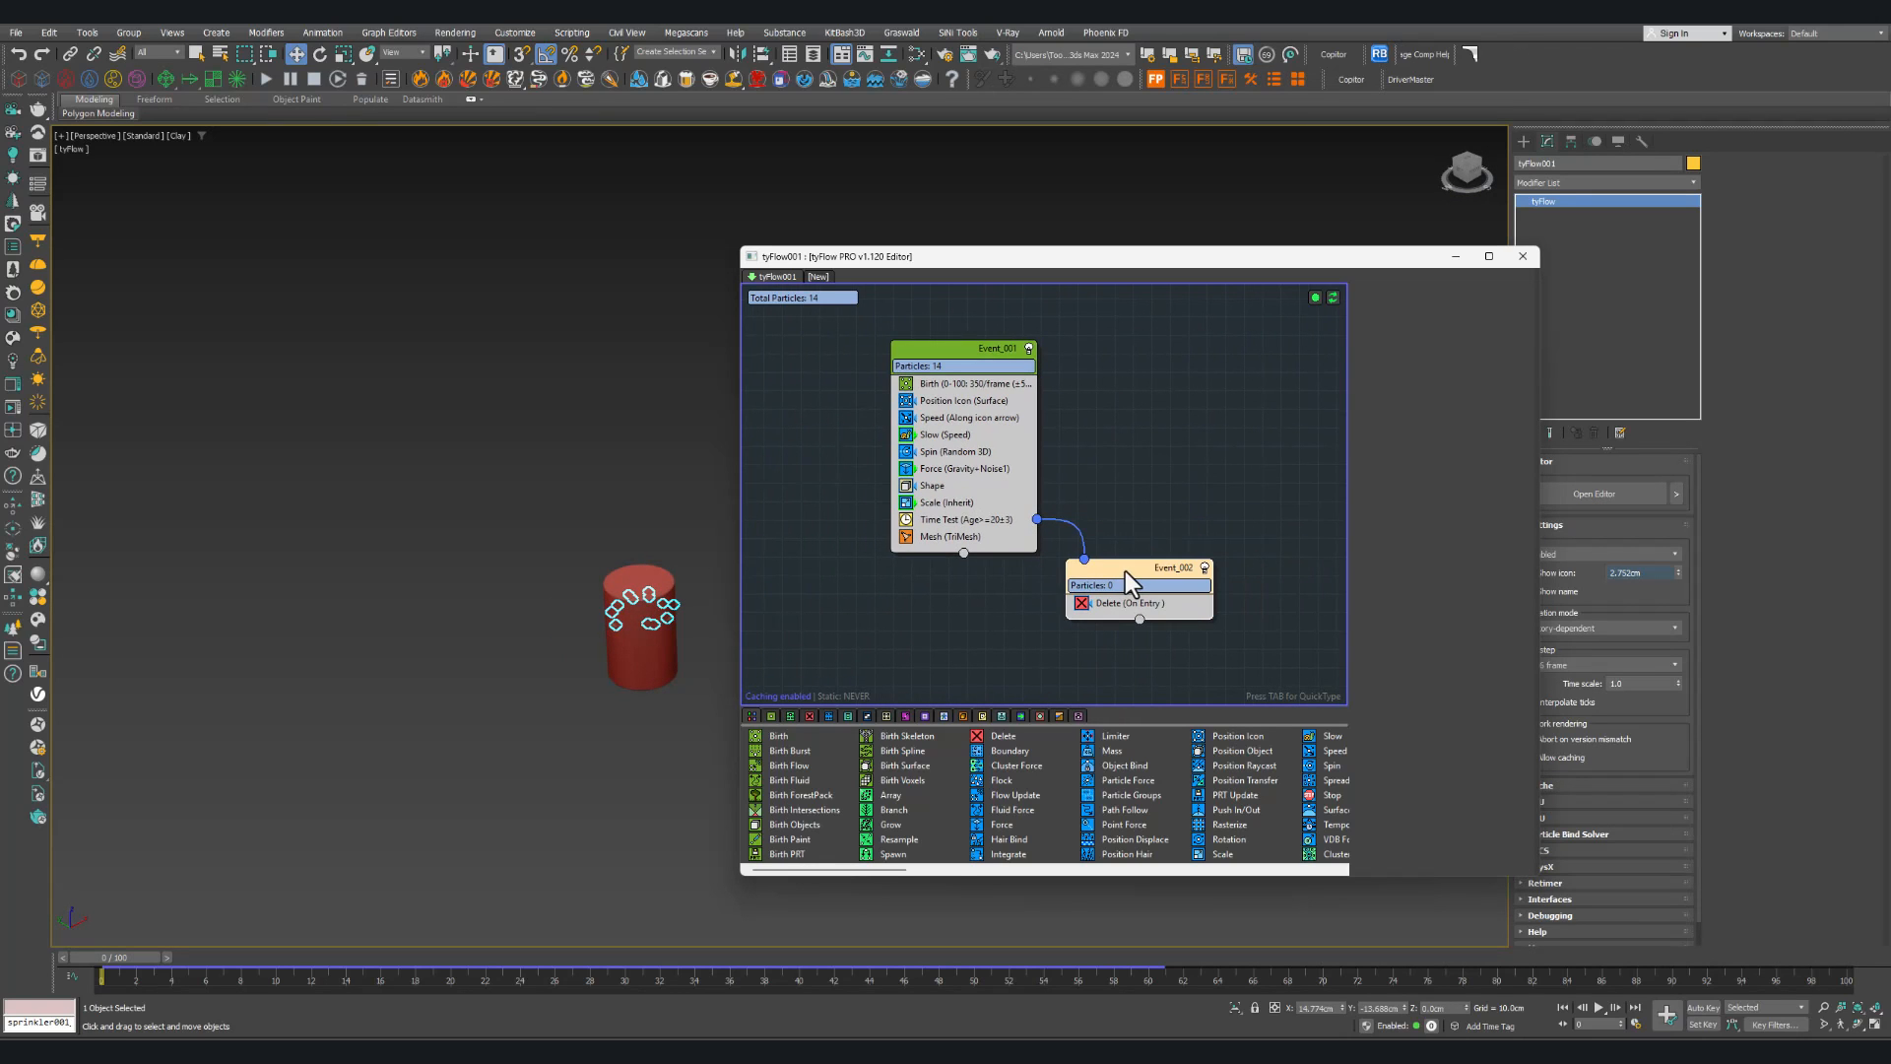
Step: Disable the Slow operator in Event_001 after viewing the Position Icon settings
click(973, 397)
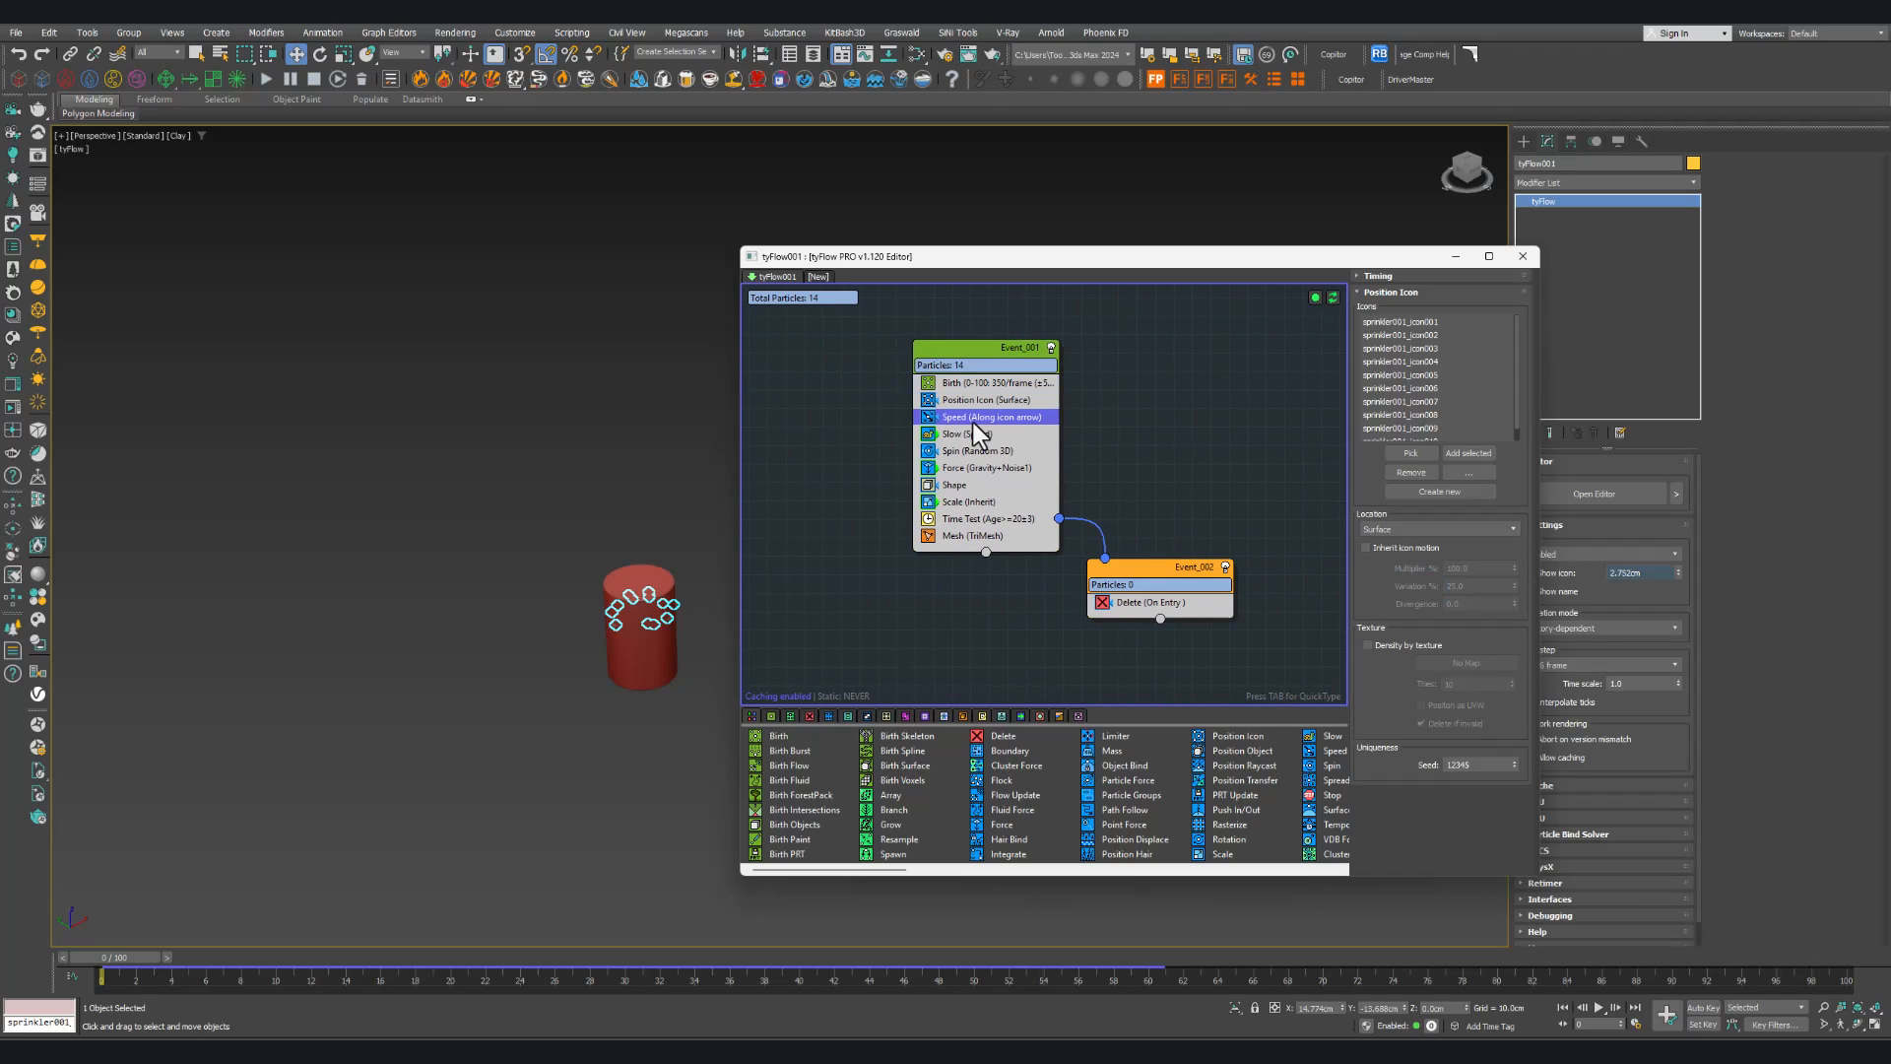
click(968, 434)
click(929, 434)
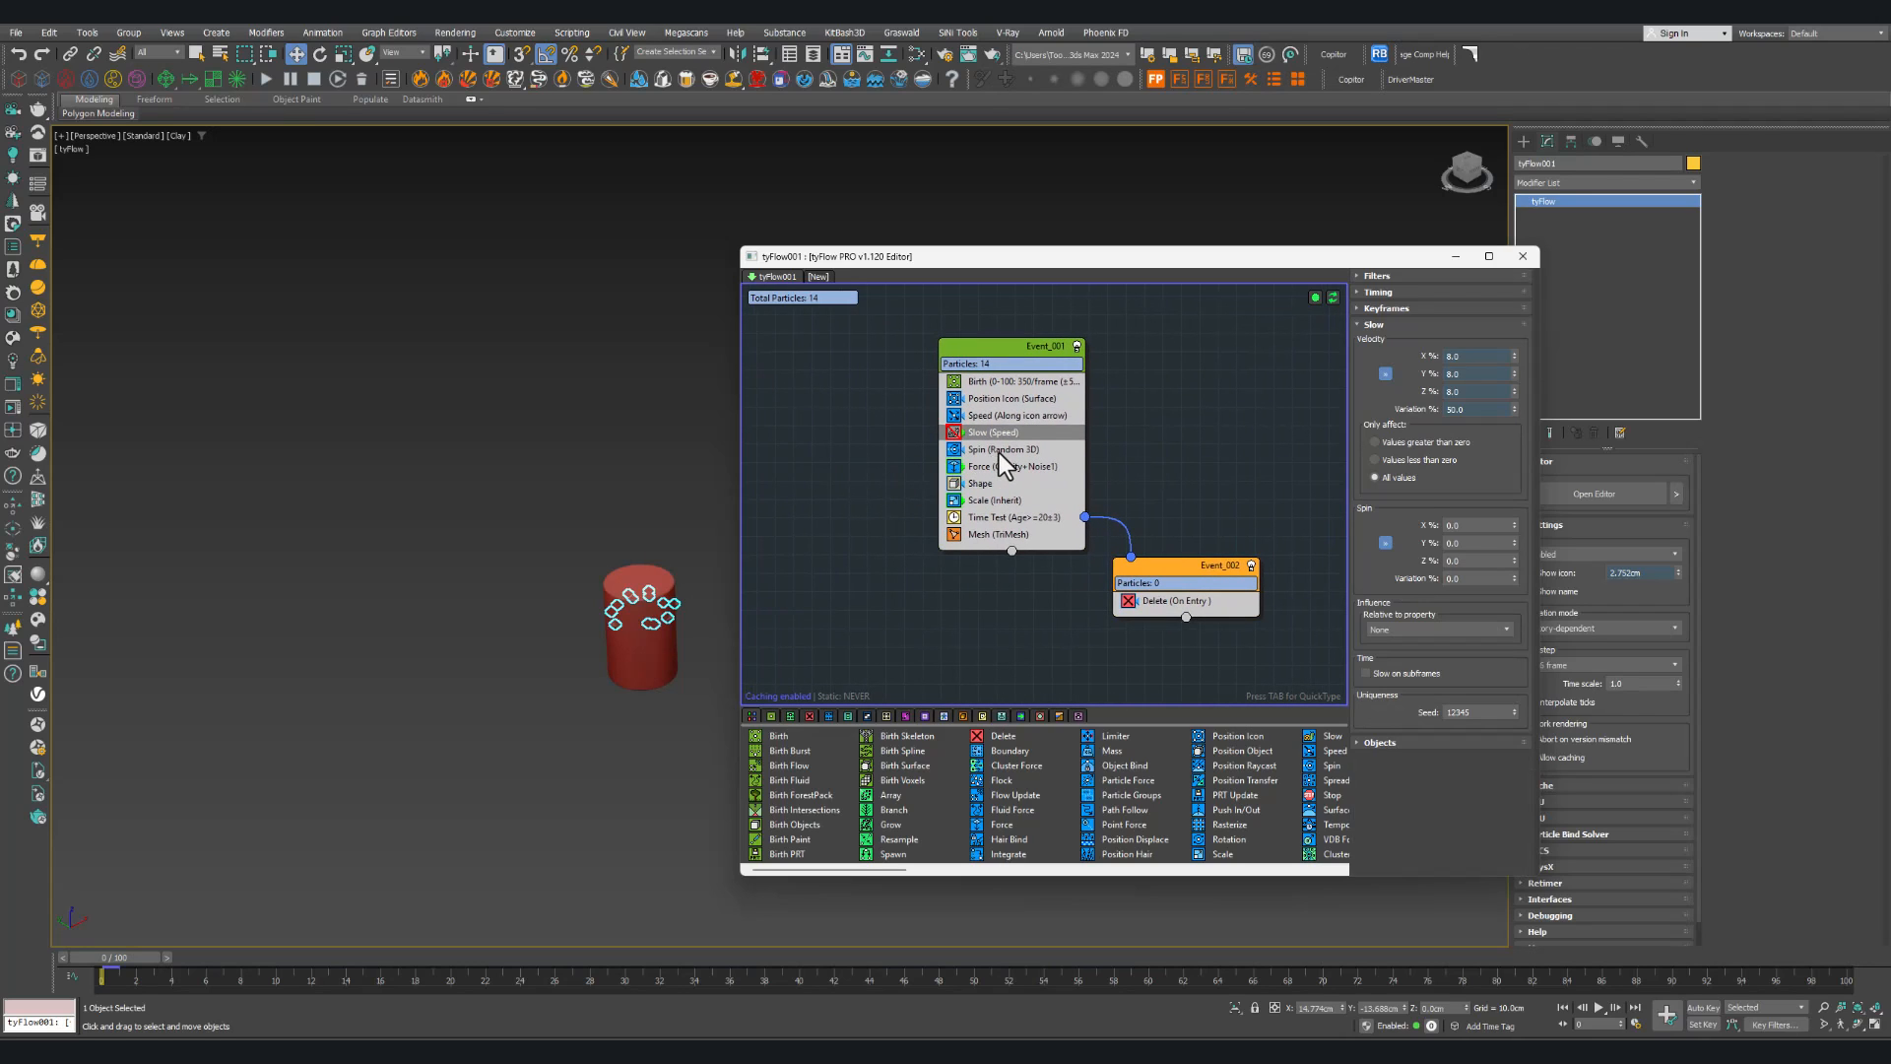
Step: Review the Spin operator's settings and the Force operator's gravity, wind and noise settings in Event_001
click(1005, 450)
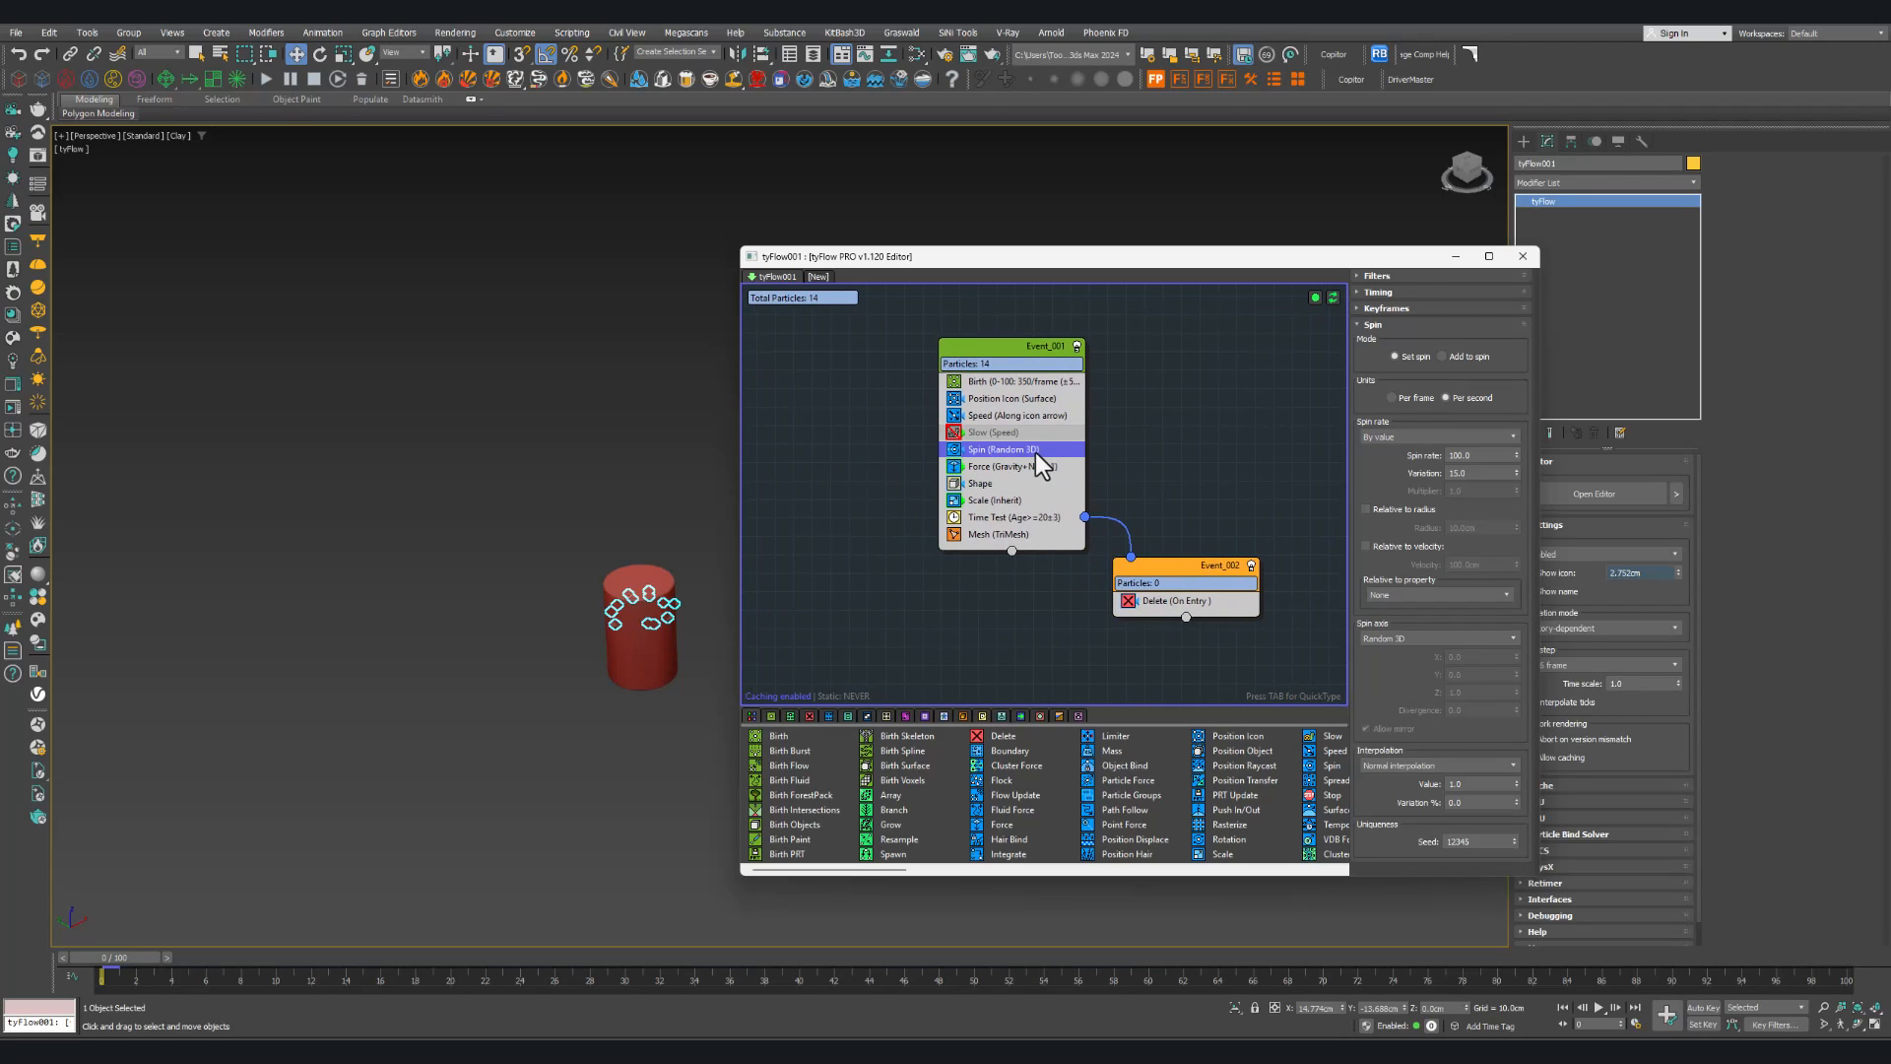
middle_drag(963, 472, 963, 442)
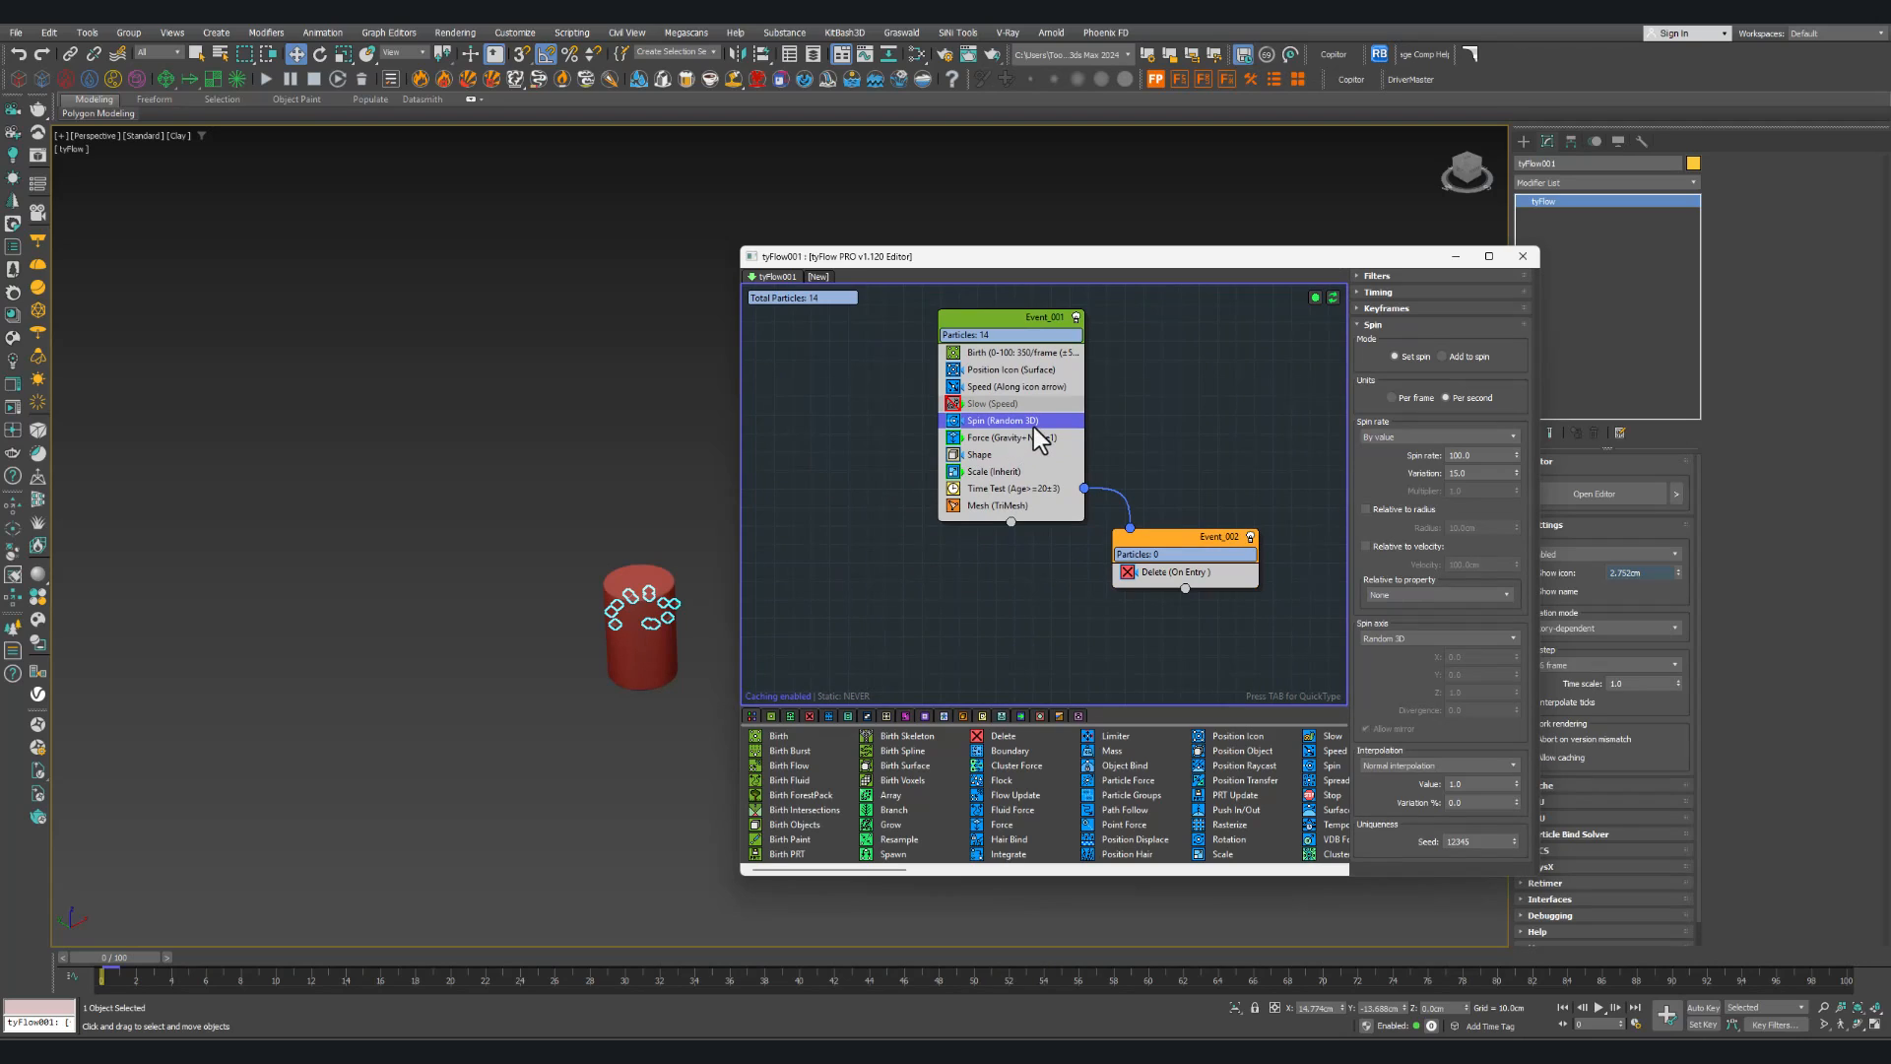
click(1017, 428)
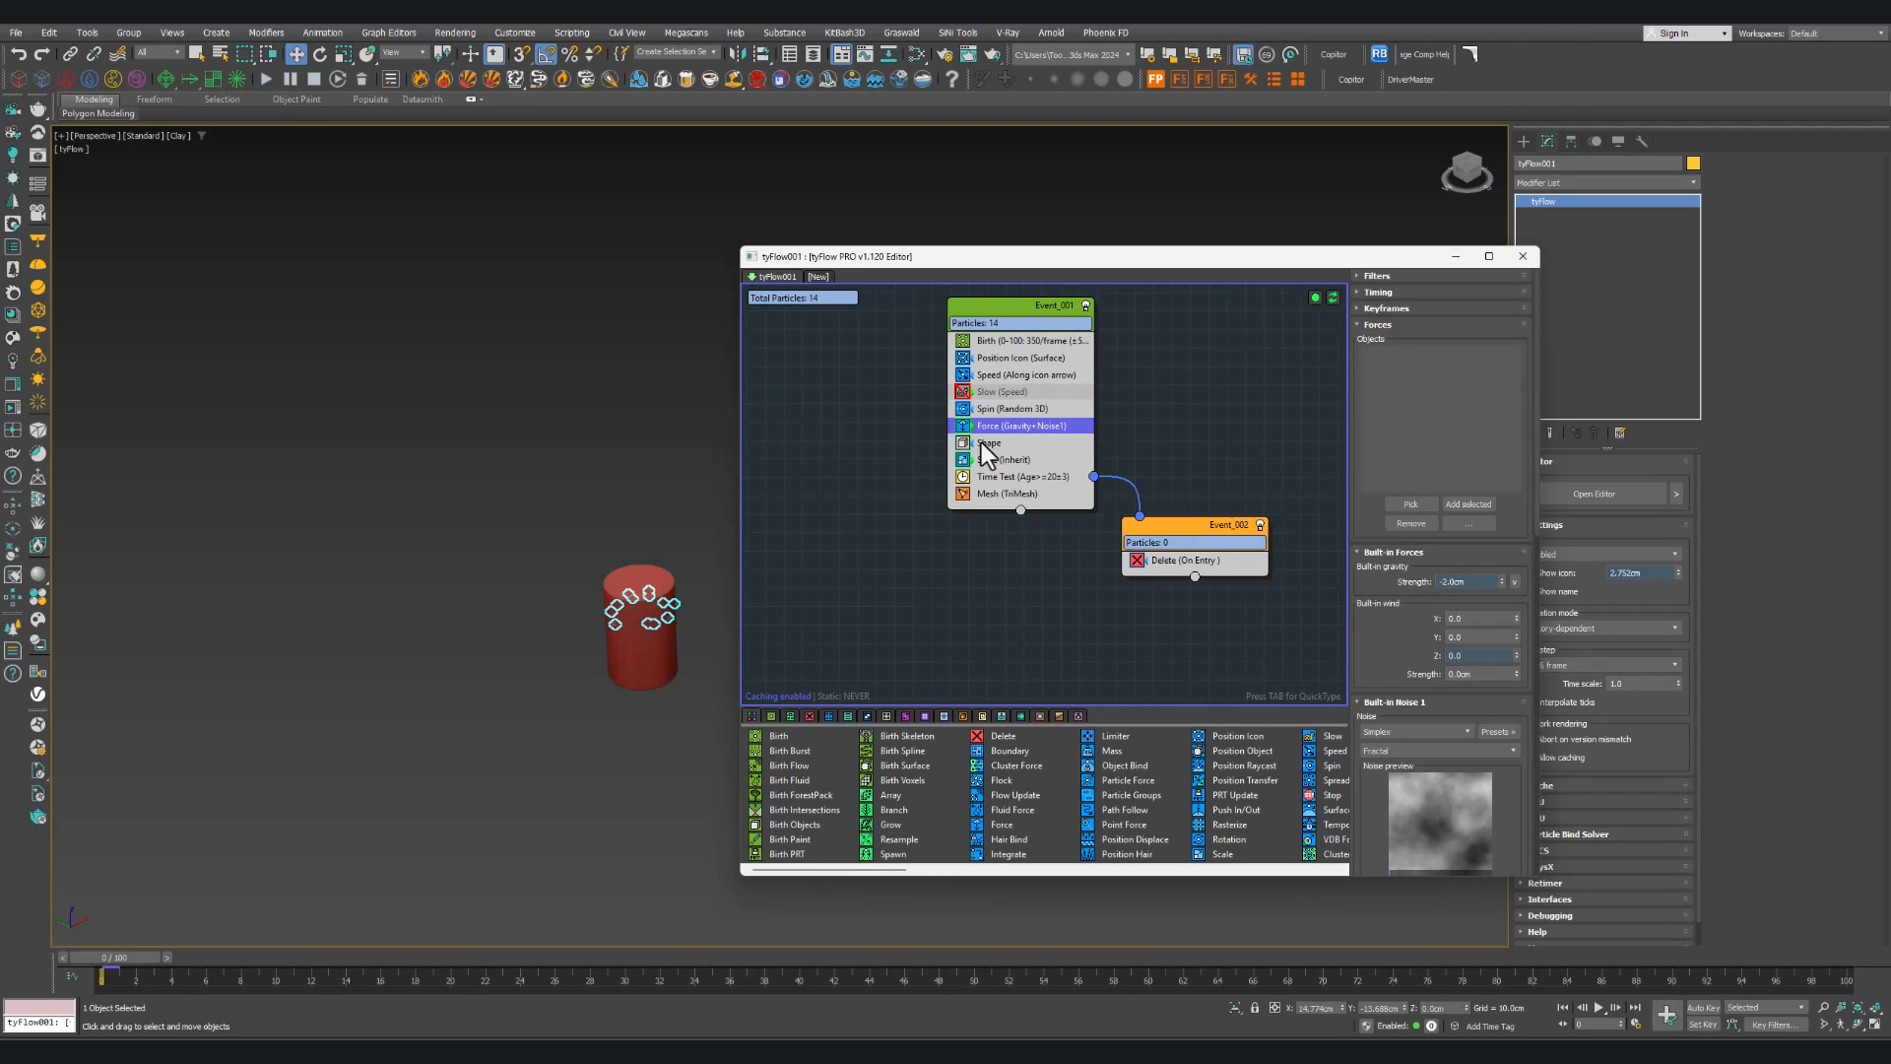
middle_drag(982, 501, 937, 504)
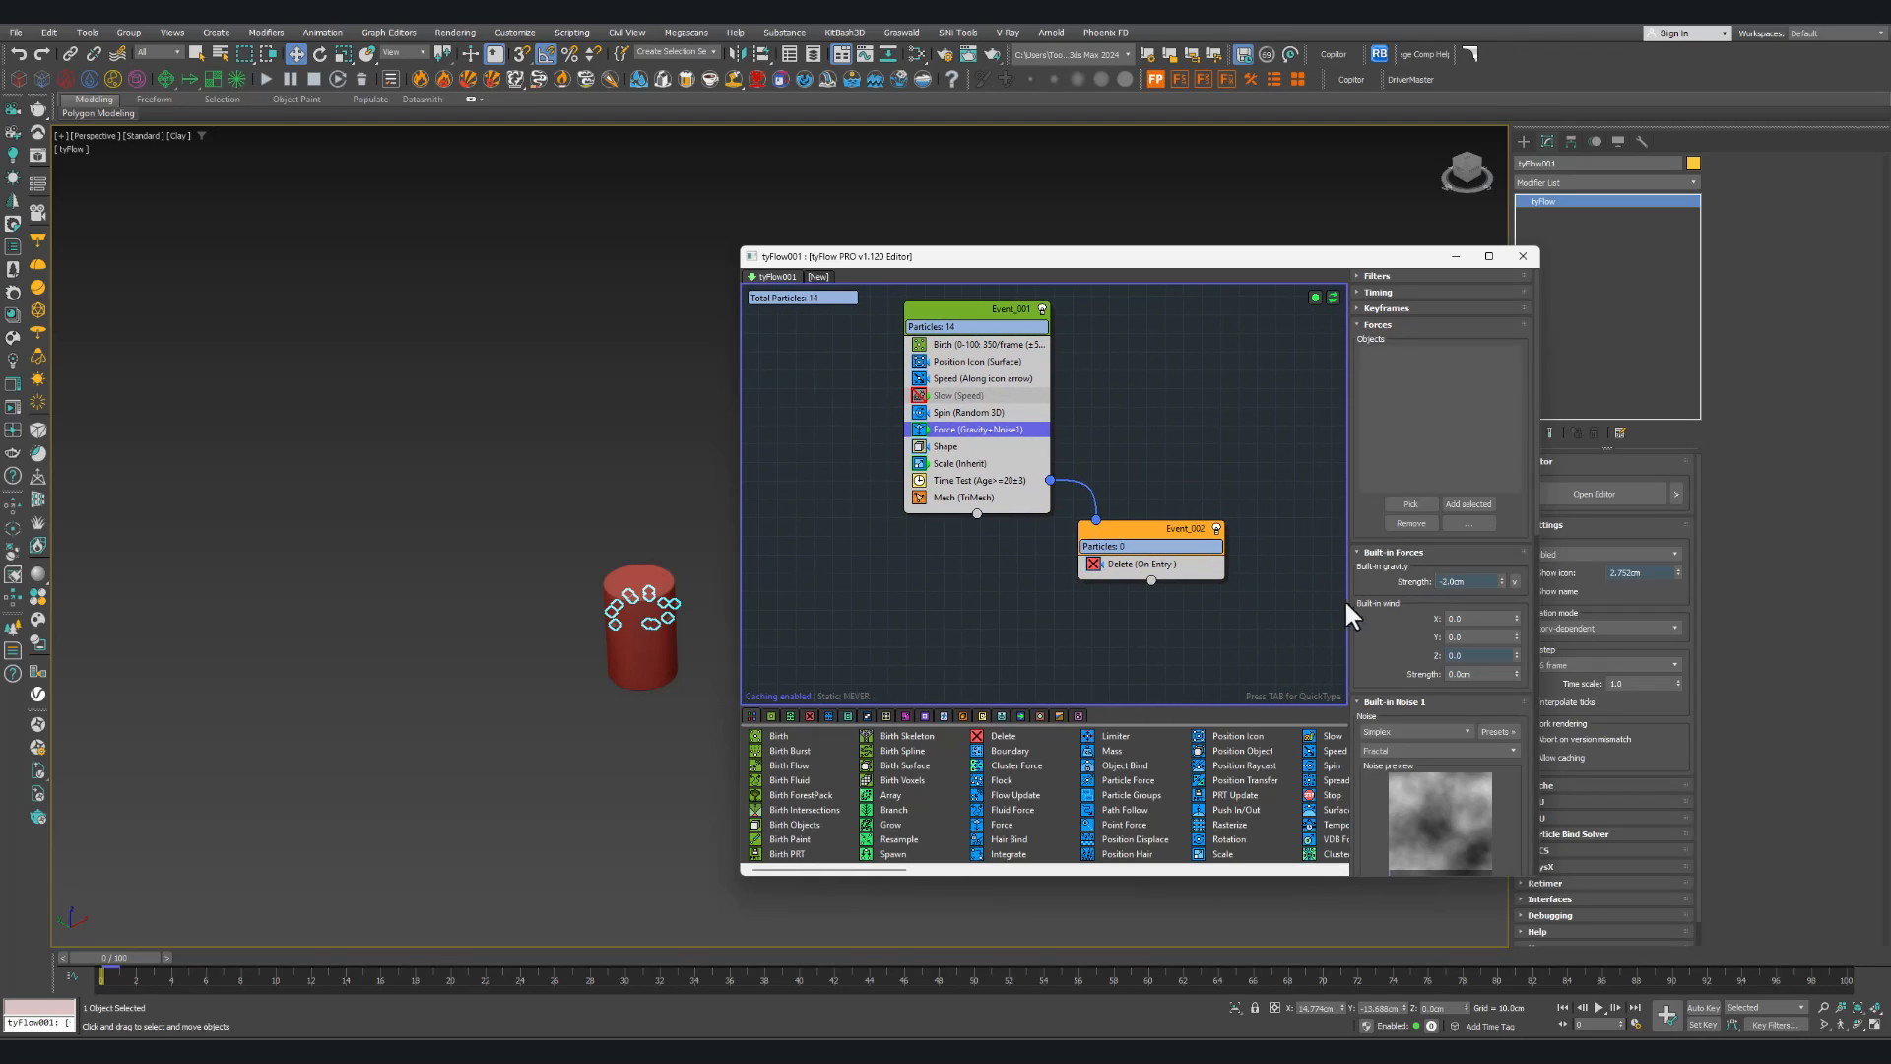
scroll(1408, 591, down, 3)
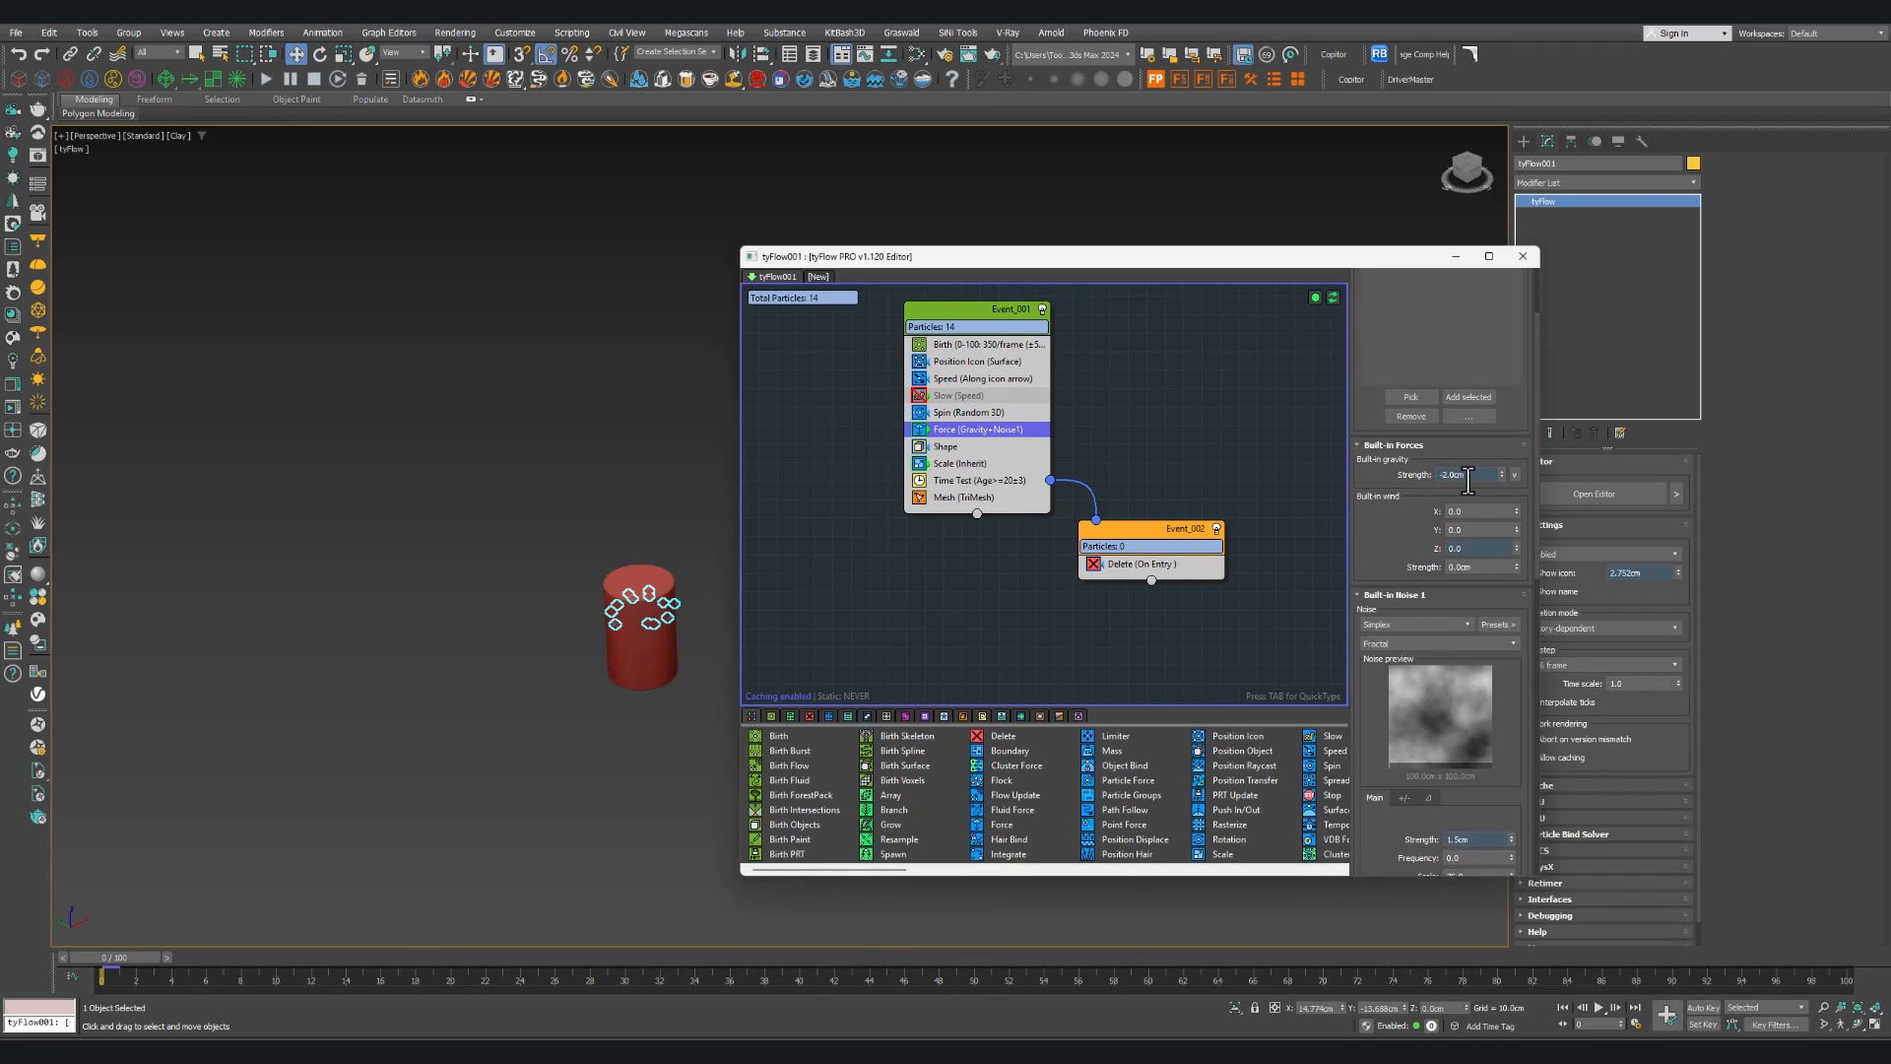
scroll(1415, 531, down, 3)
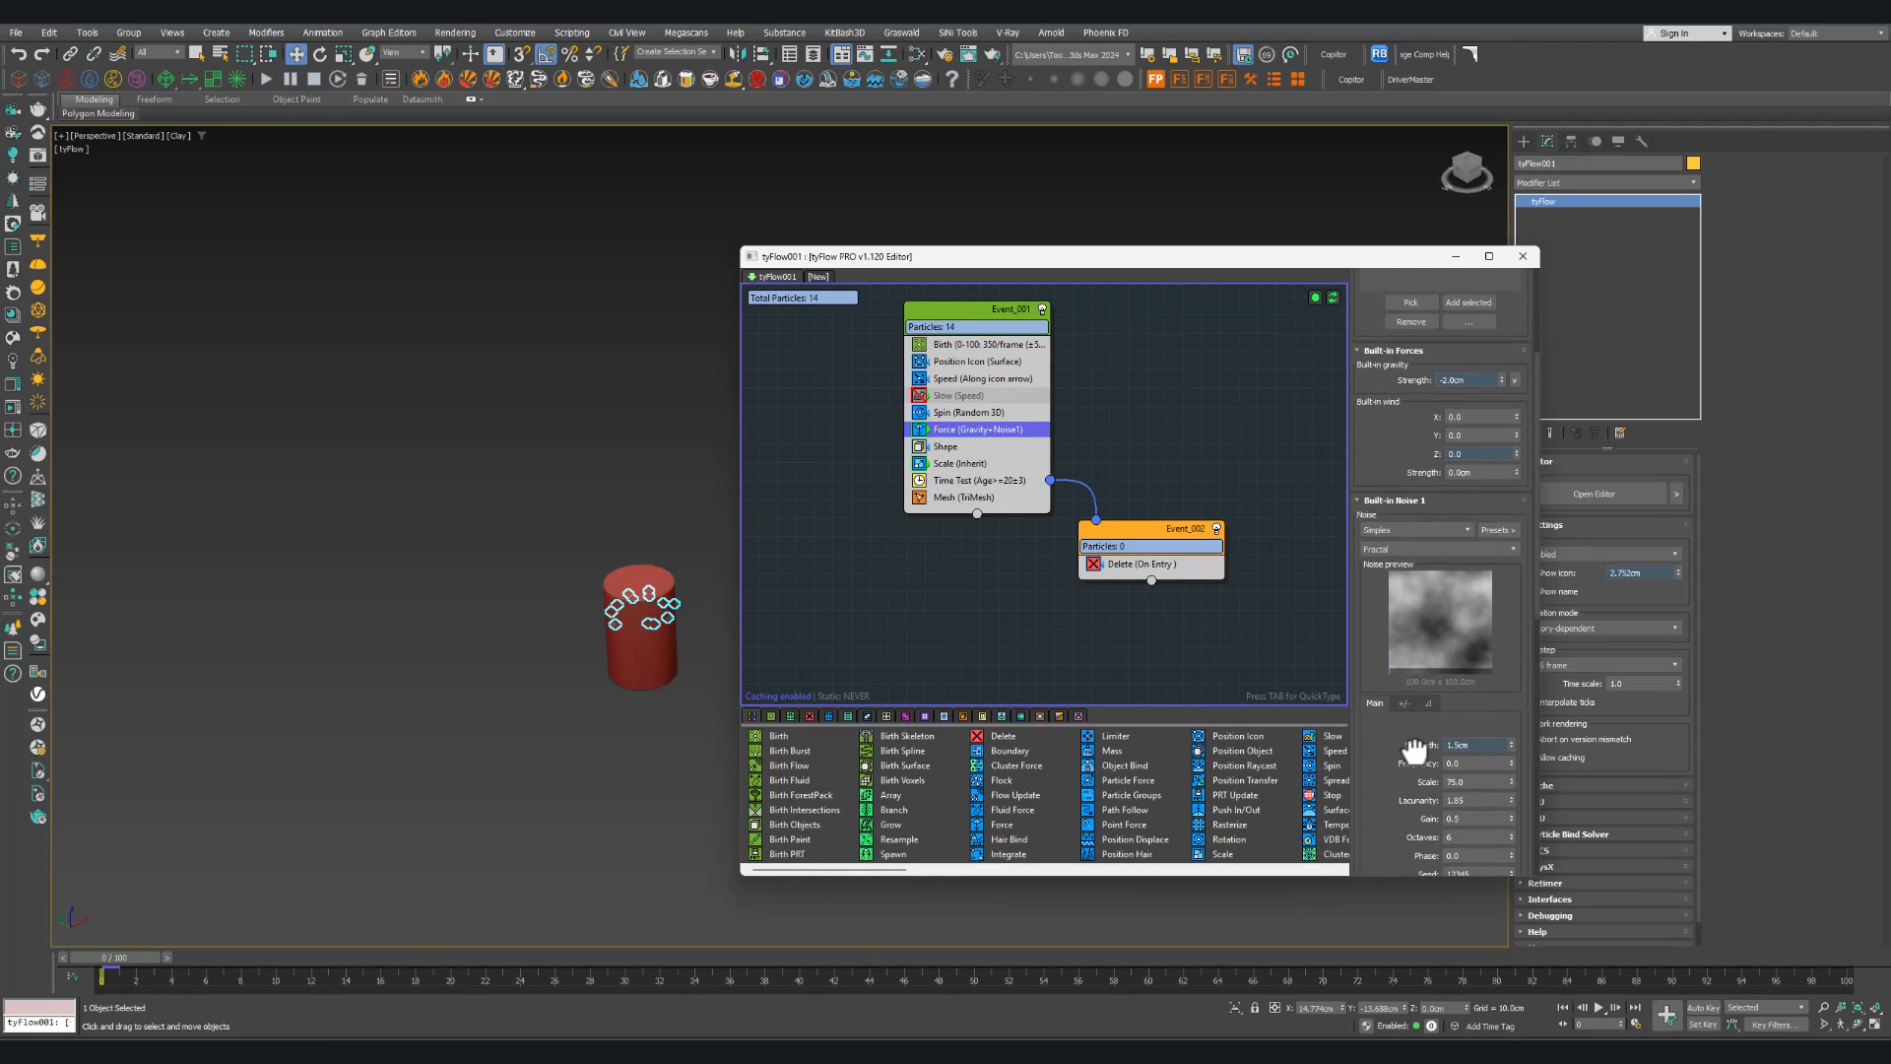
scroll(1415, 752, down, 2)
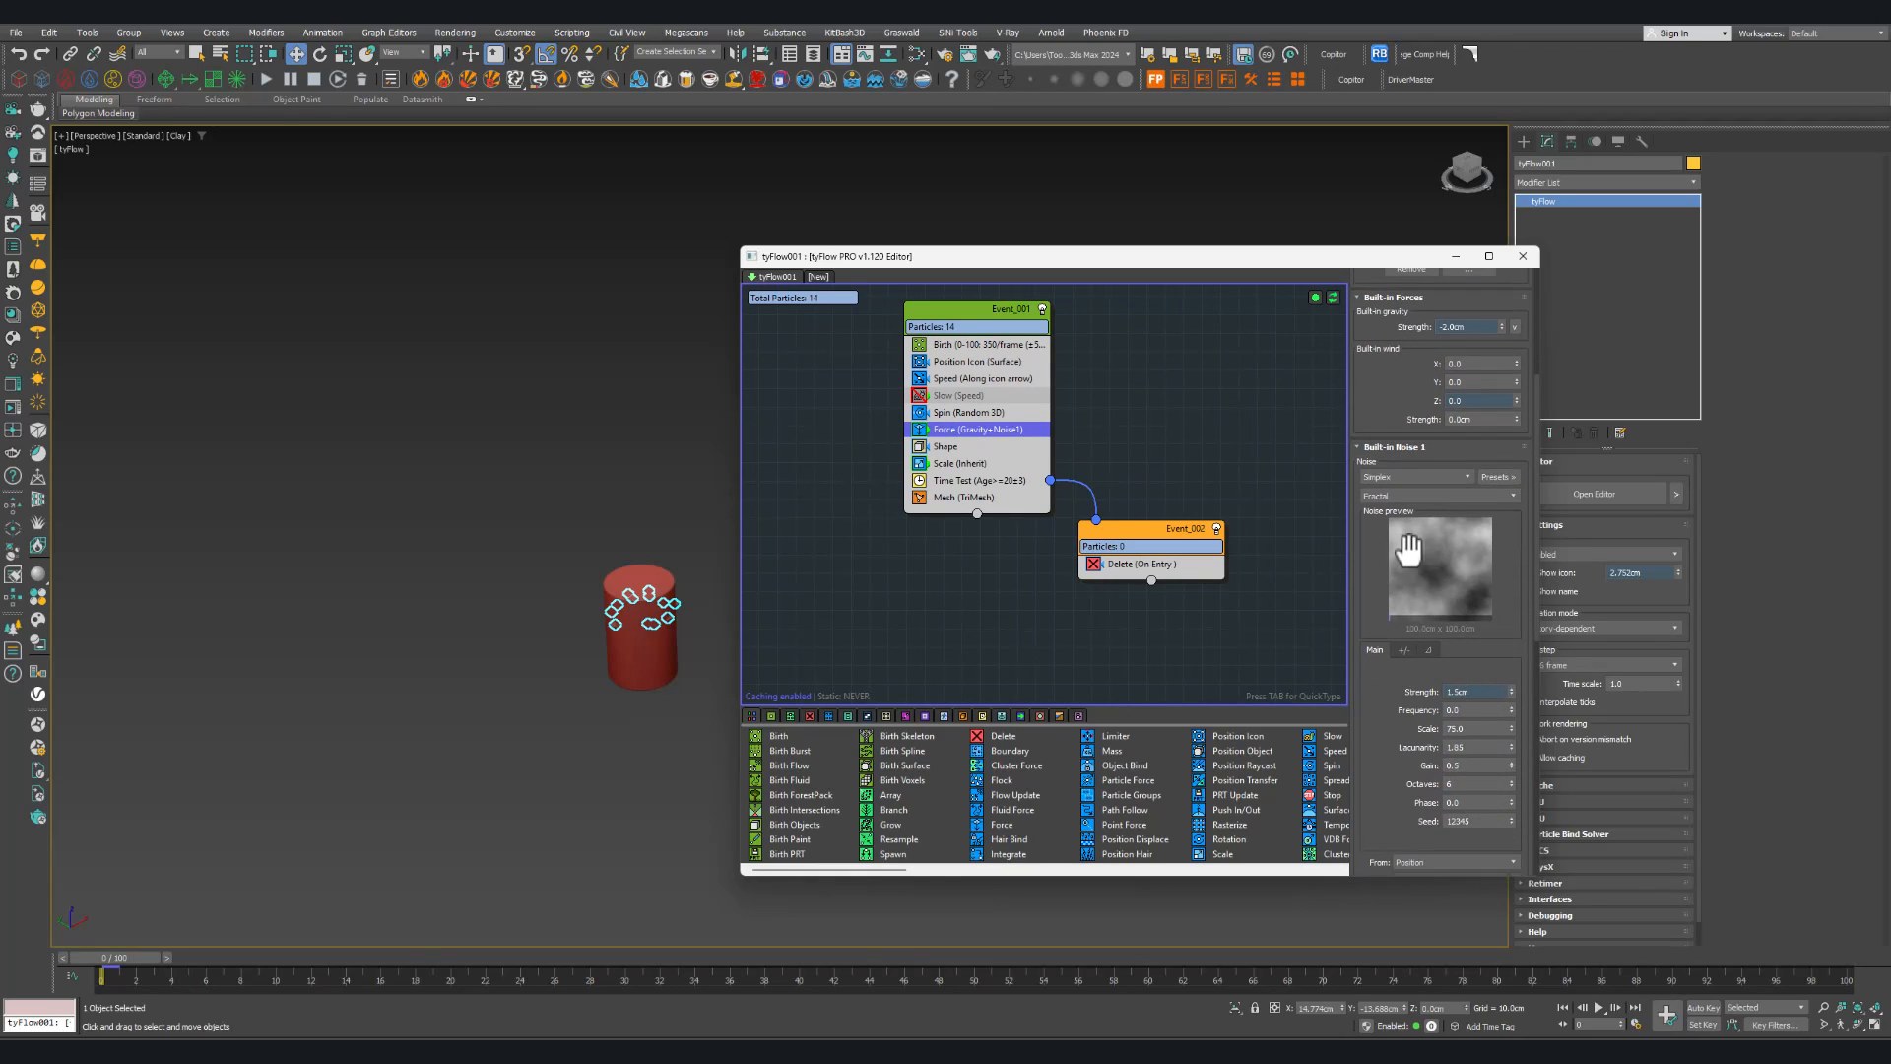
scroll(1072, 459, down, 1)
Step: Review the Shape operator's distribution and mesh settings and disable the Scale operator in Event_001
click(961, 419)
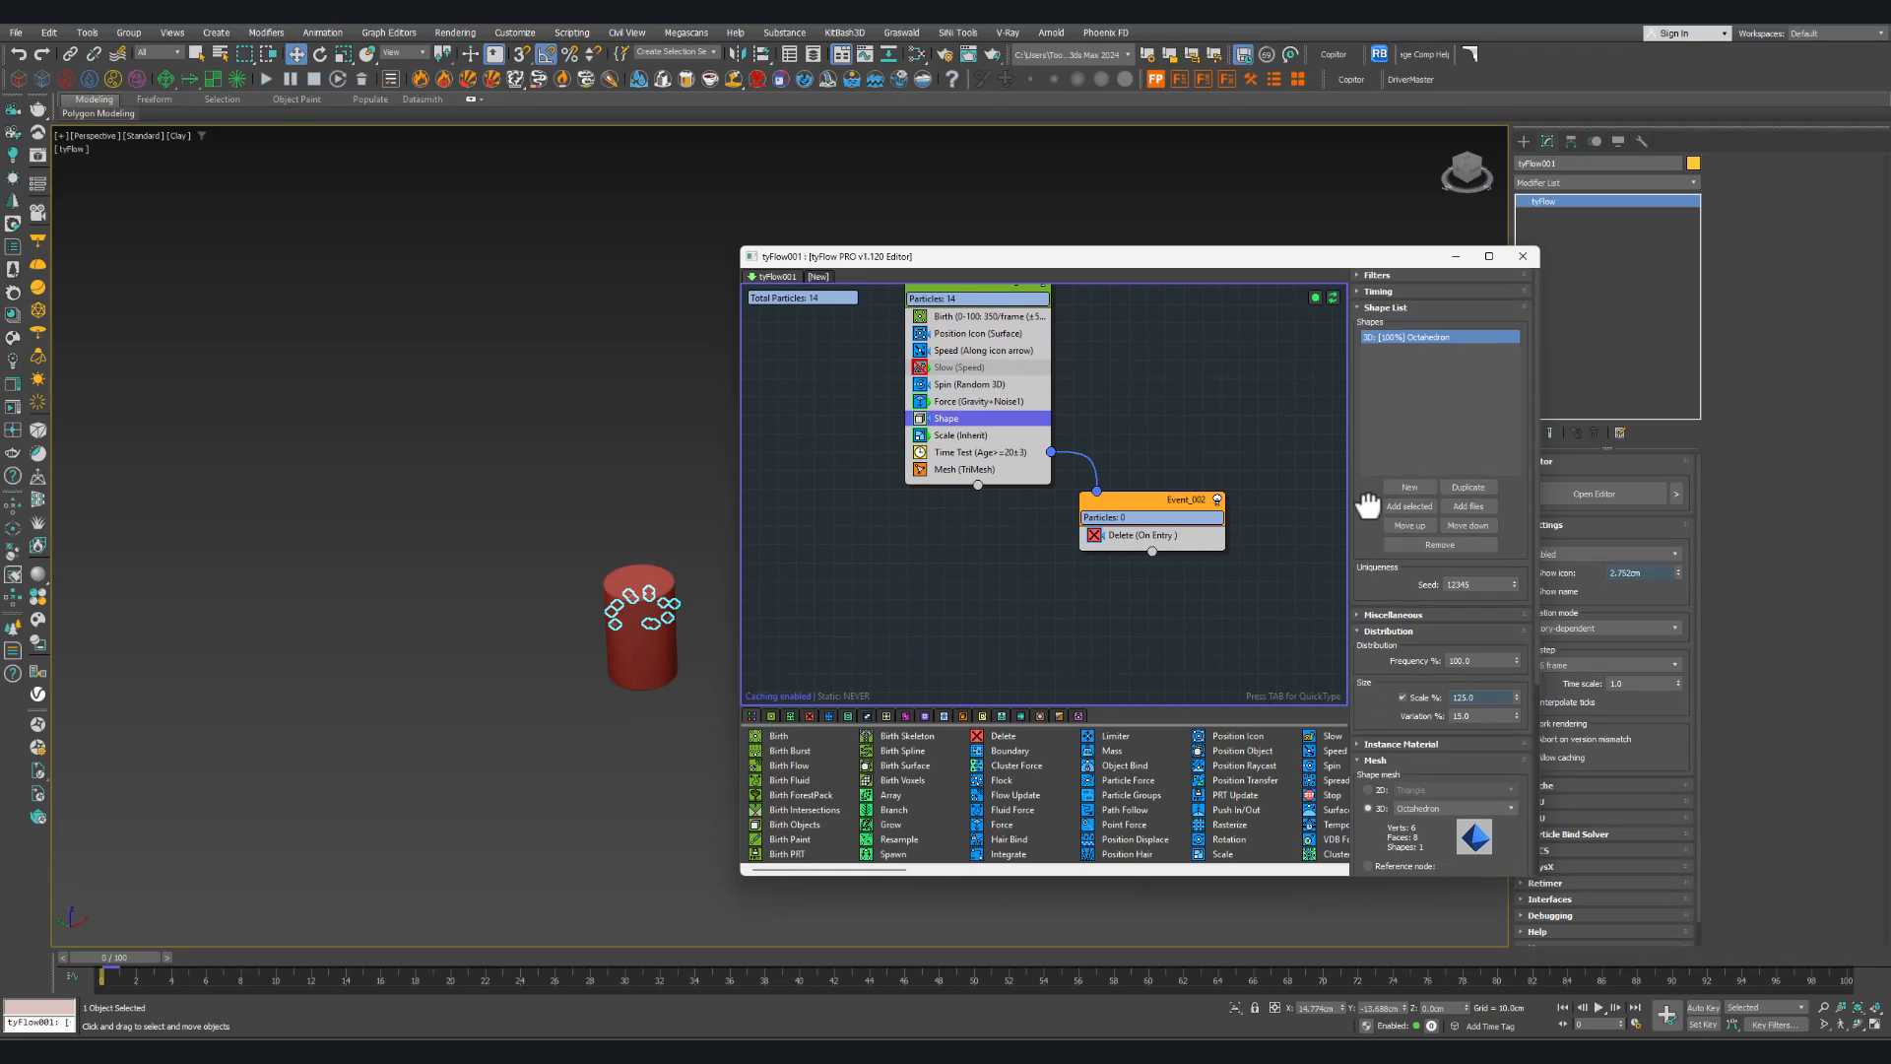
drag(1368, 505, 1355, 401)
drag(1376, 579, 1363, 422)
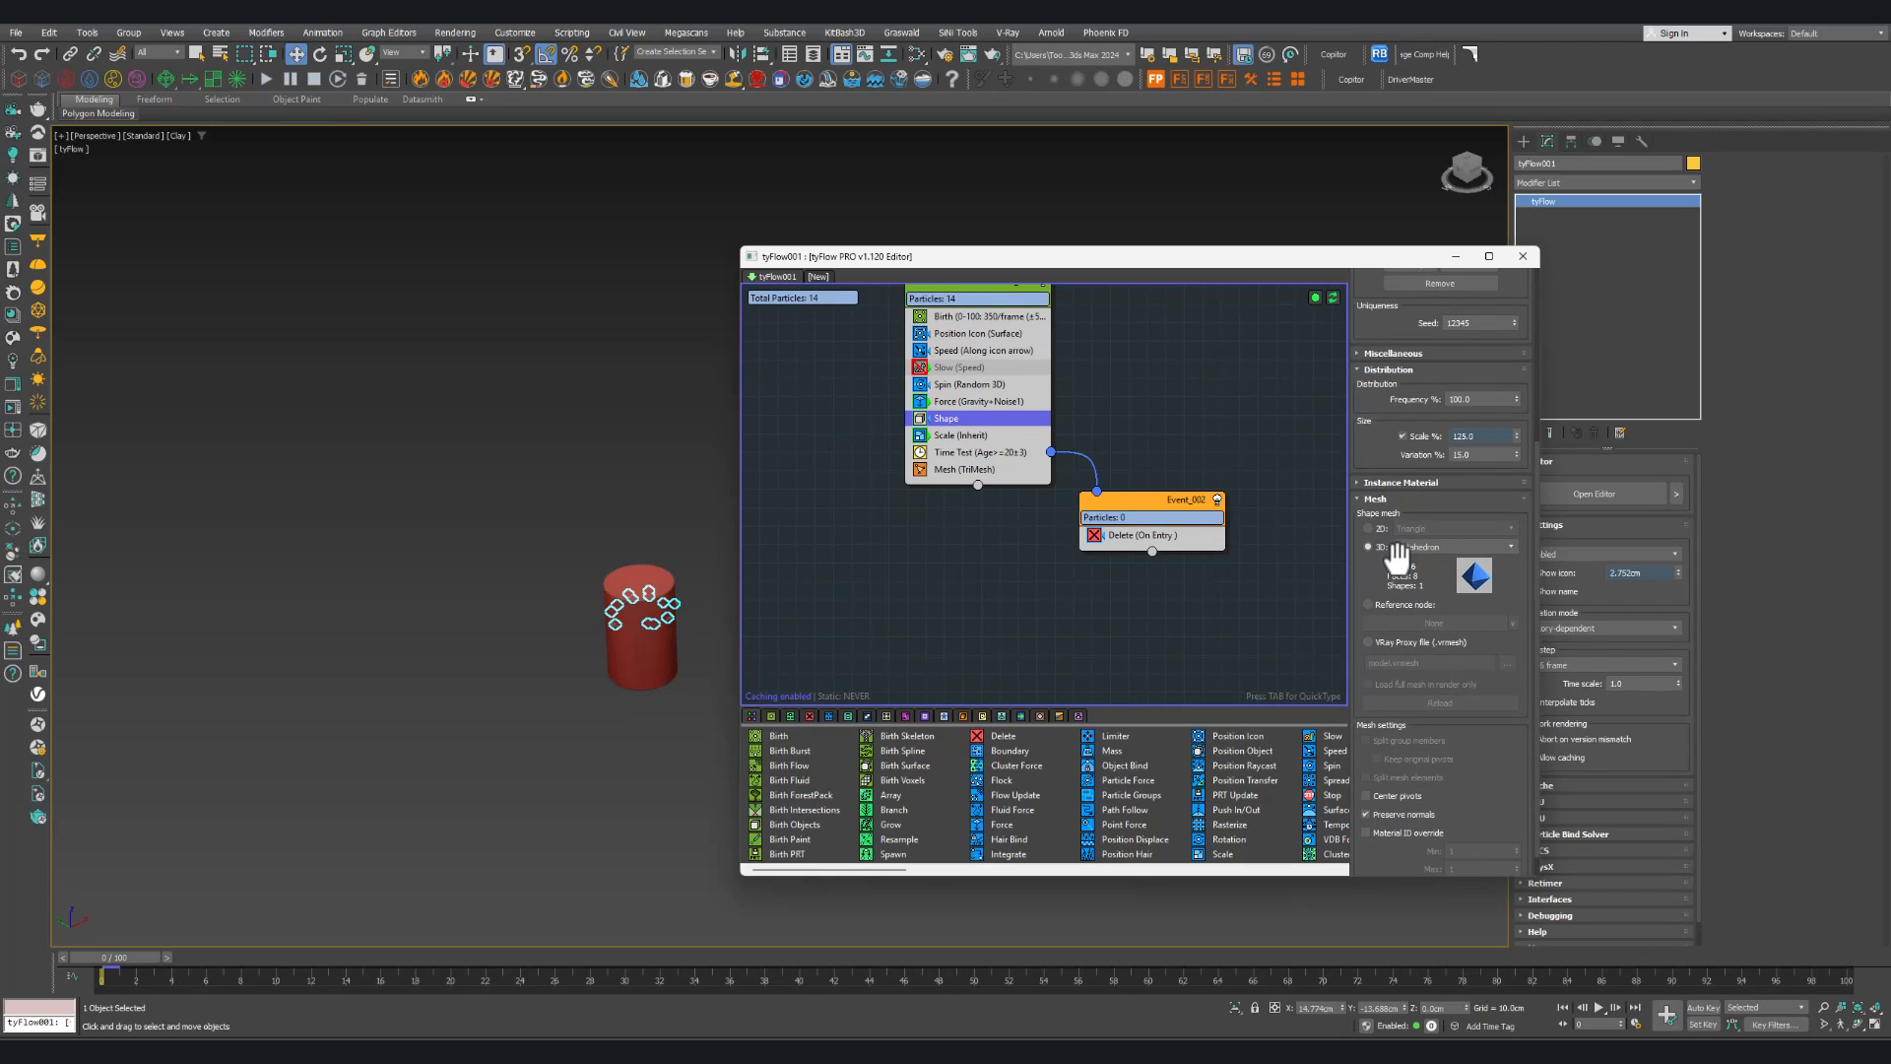
click(960, 438)
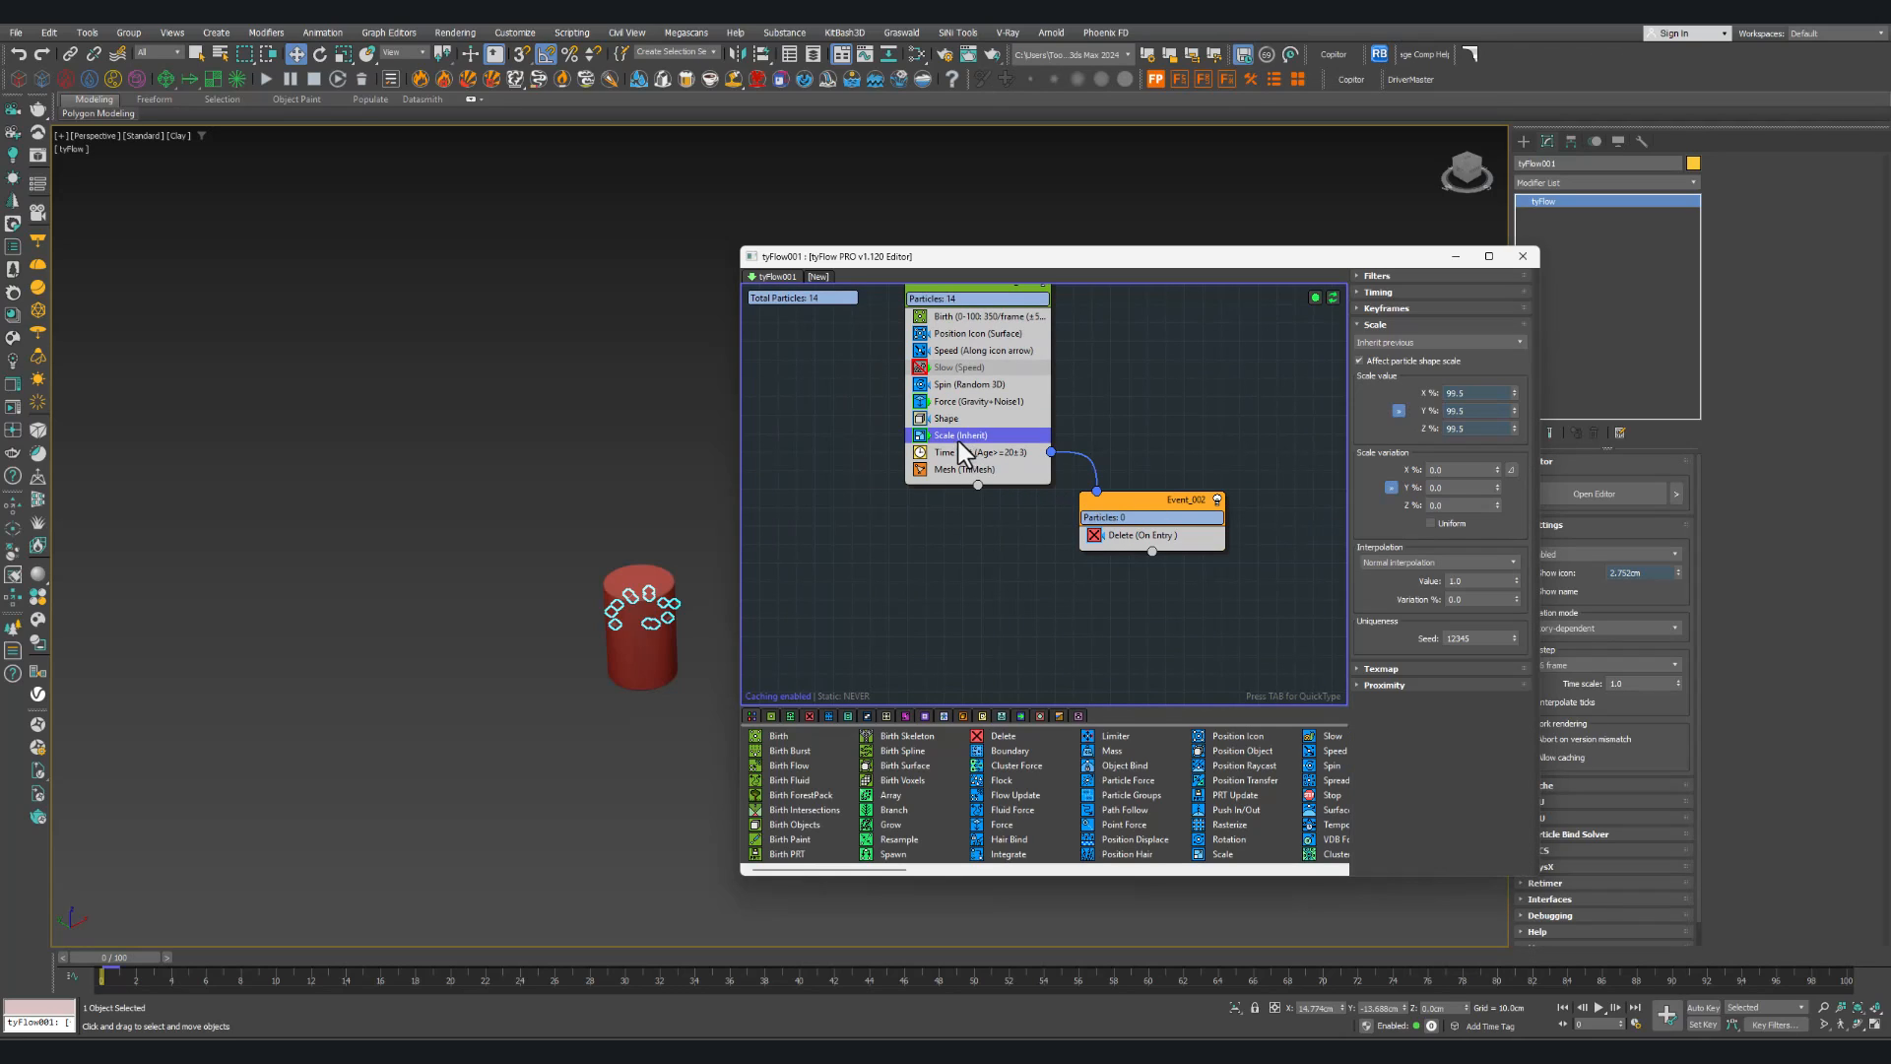
click(920, 436)
Step: Examine the Time Test's particle age settings and shift Event_002 slightly up beside Event_001
click(966, 455)
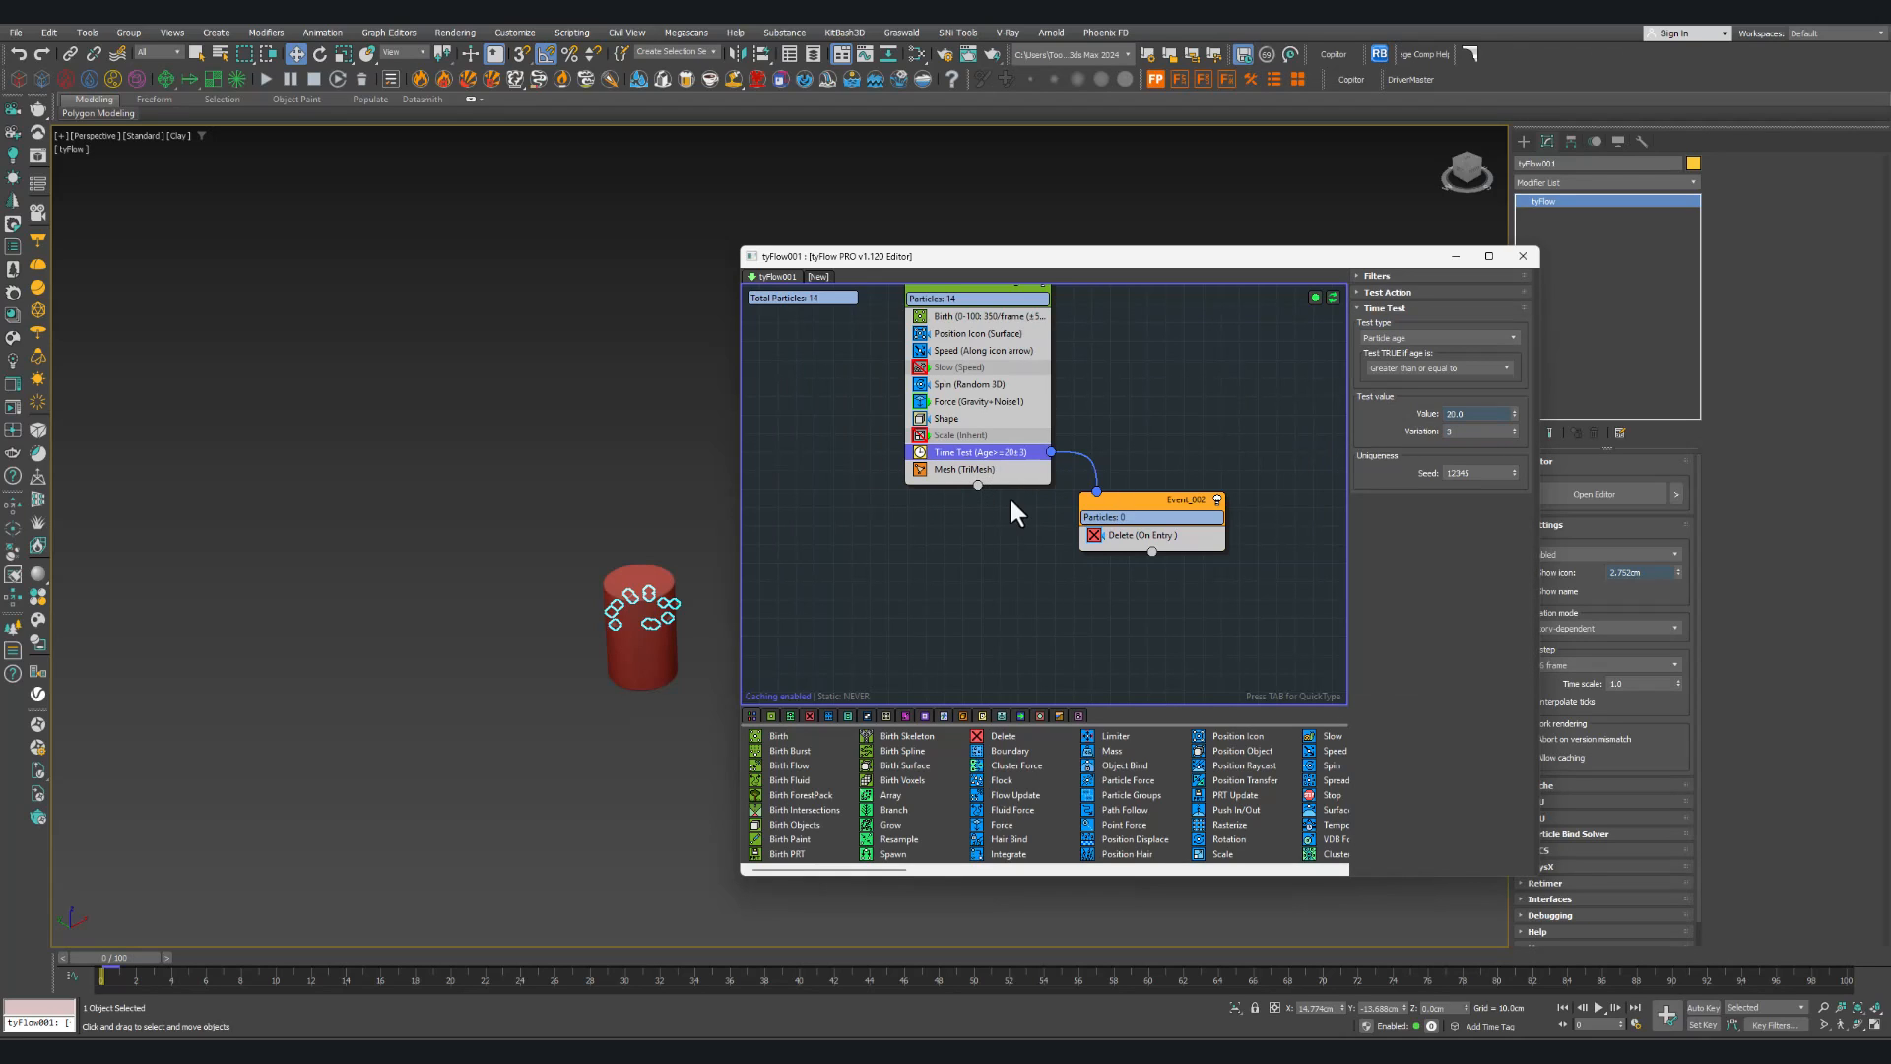
middle_drag(971, 463, 936, 465)
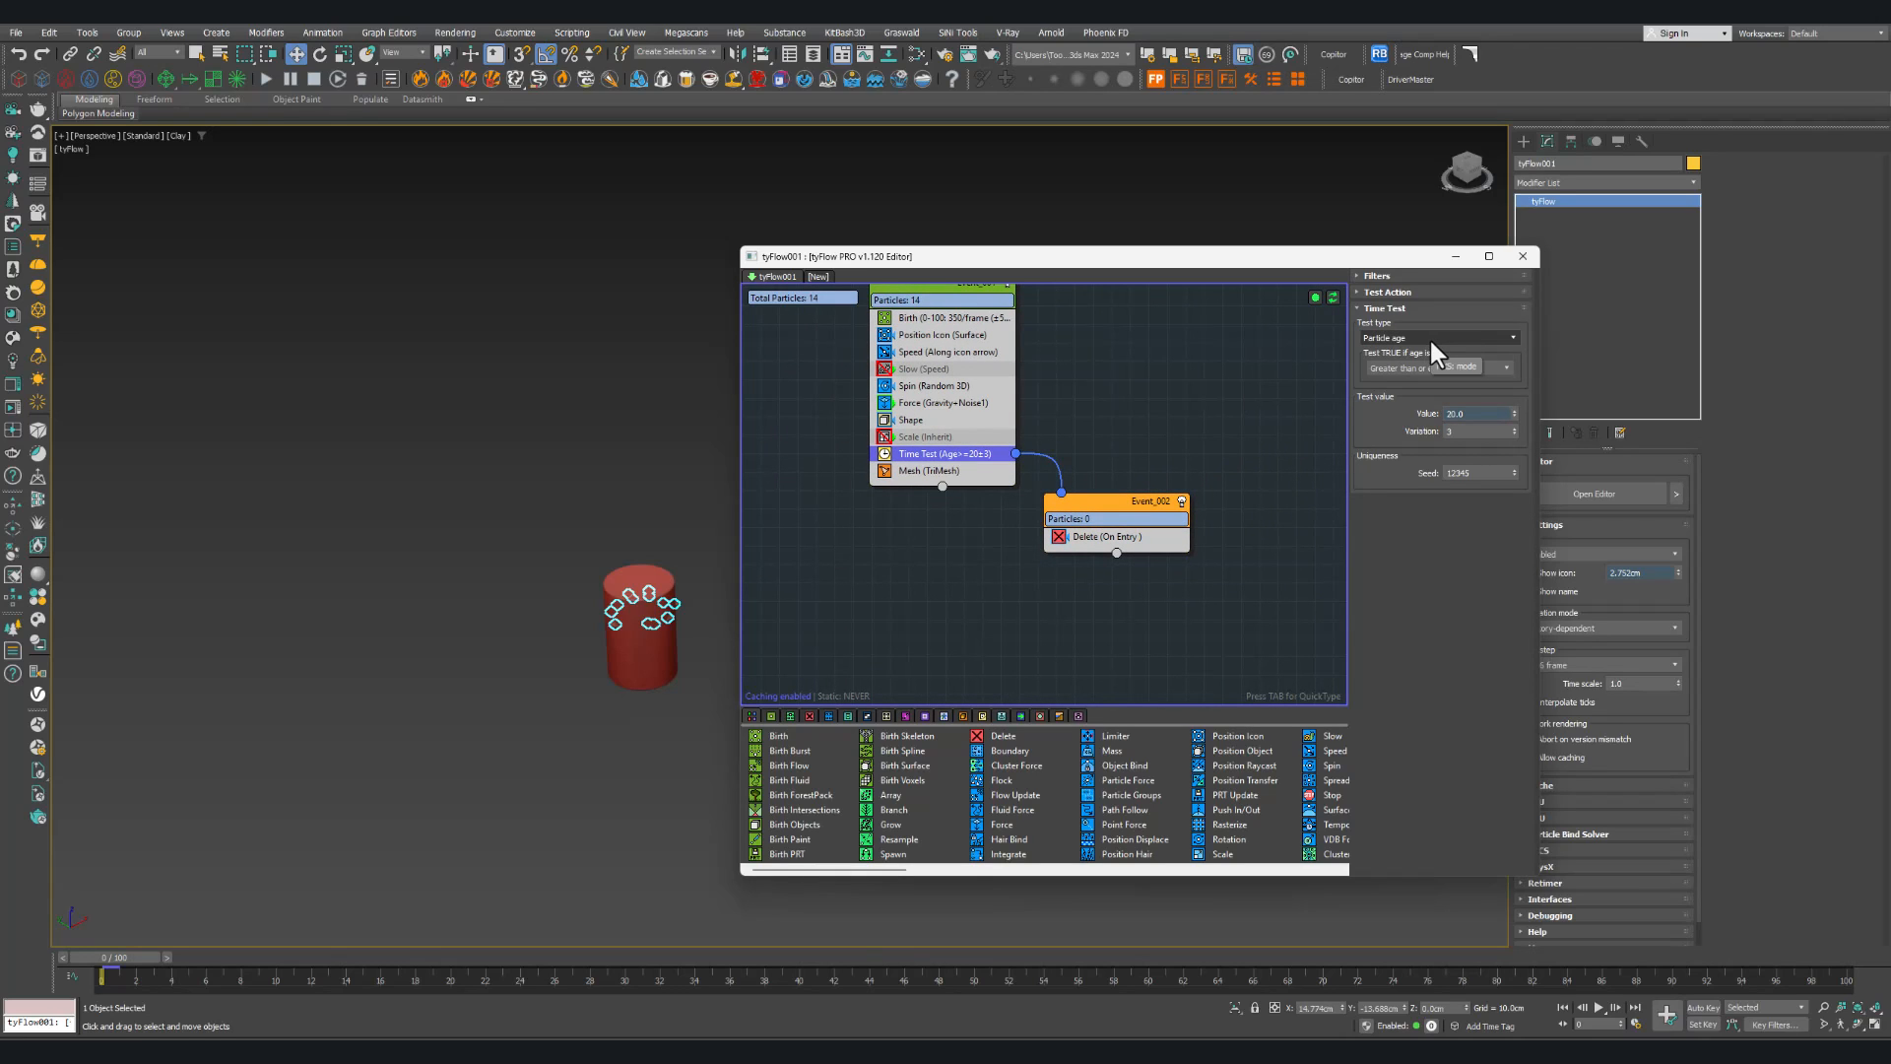
drag(1126, 502, 1121, 481)
middle_drag(1017, 530, 1030, 530)
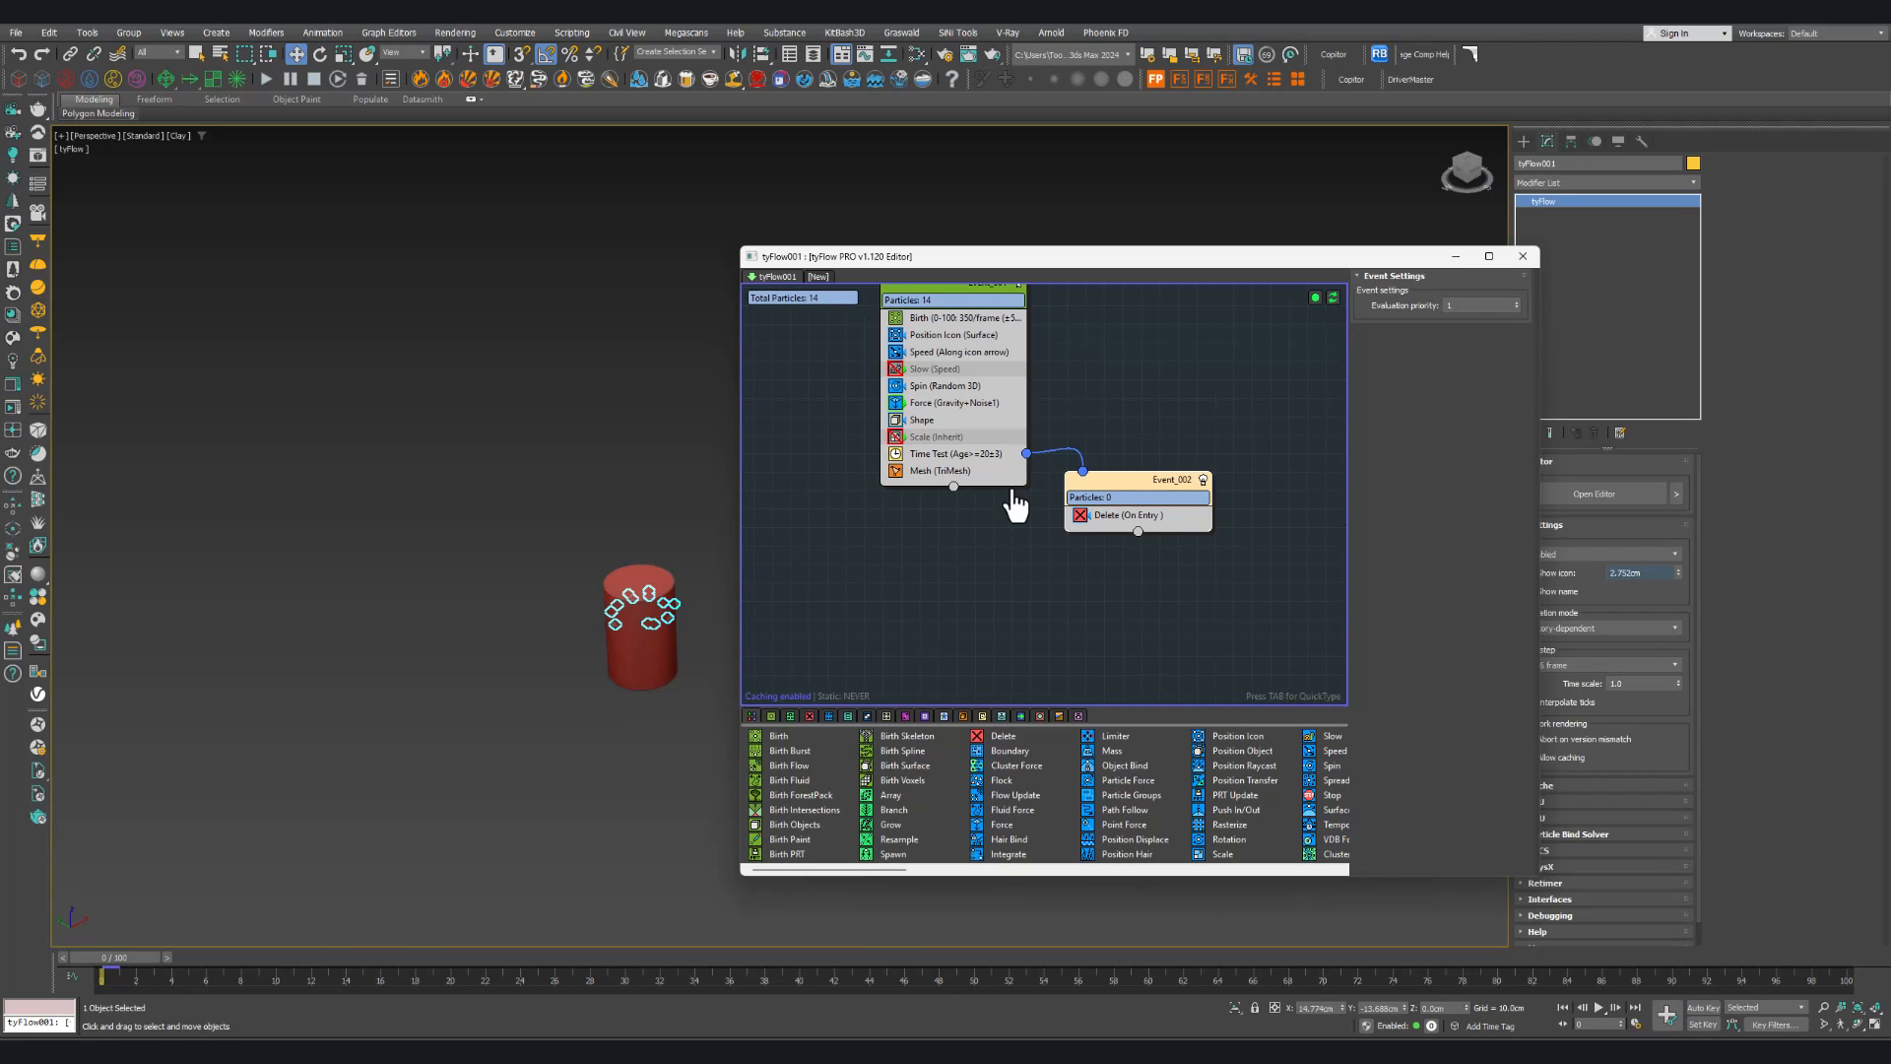
click(971, 453)
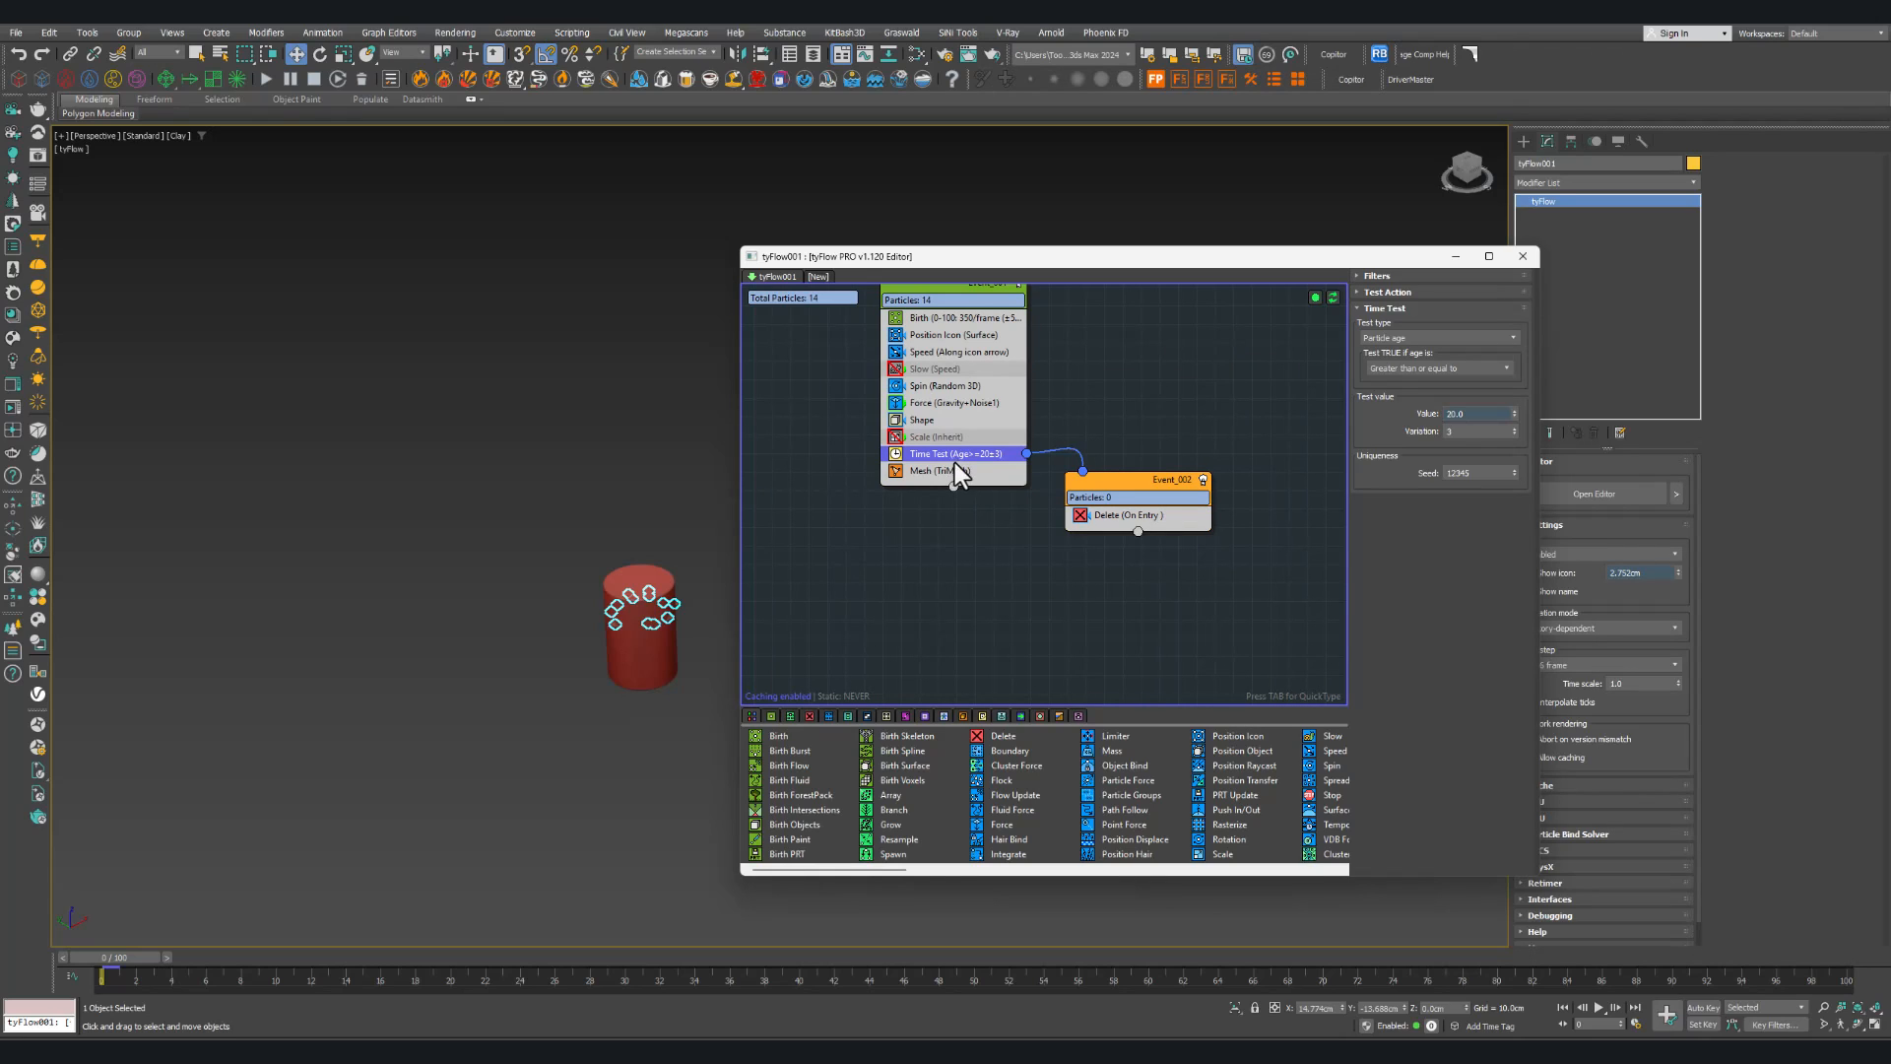
Step: Insert a Property Test operator directly above the Mesh operator in Event_001
click(948, 469)
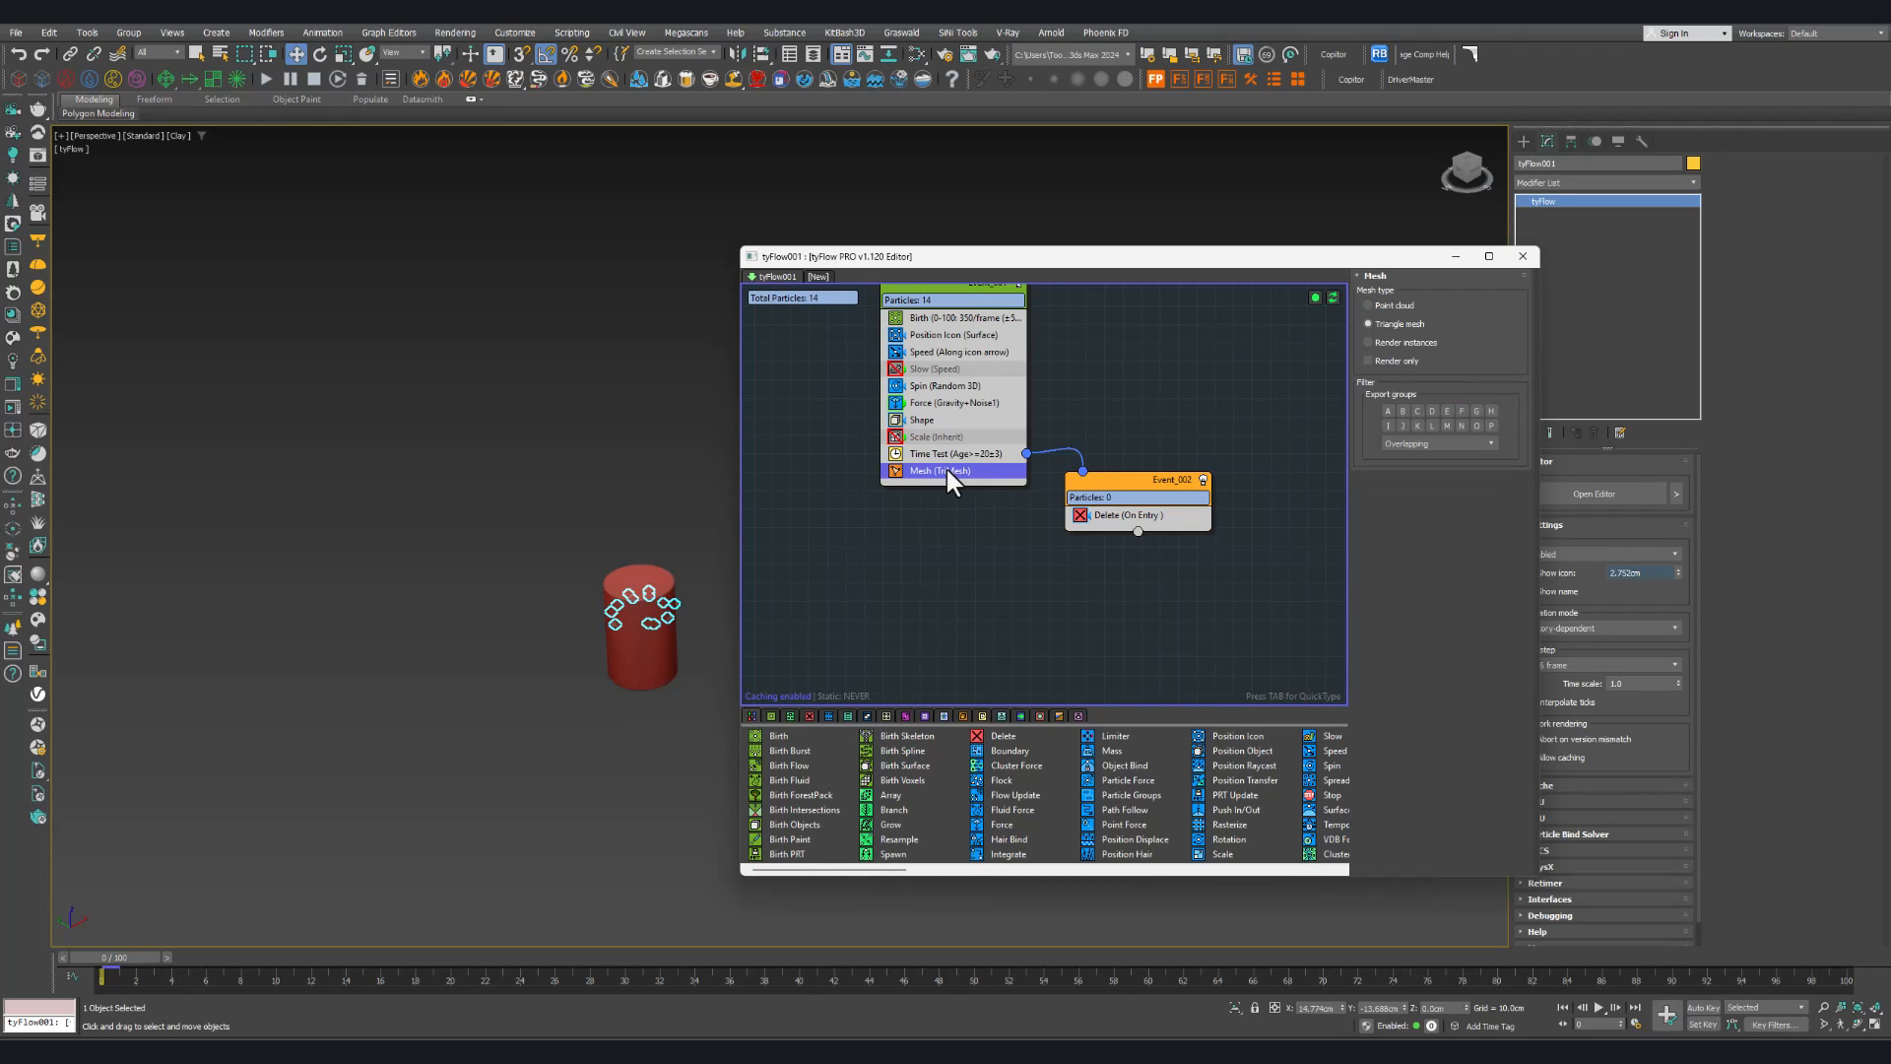
key(Tab)
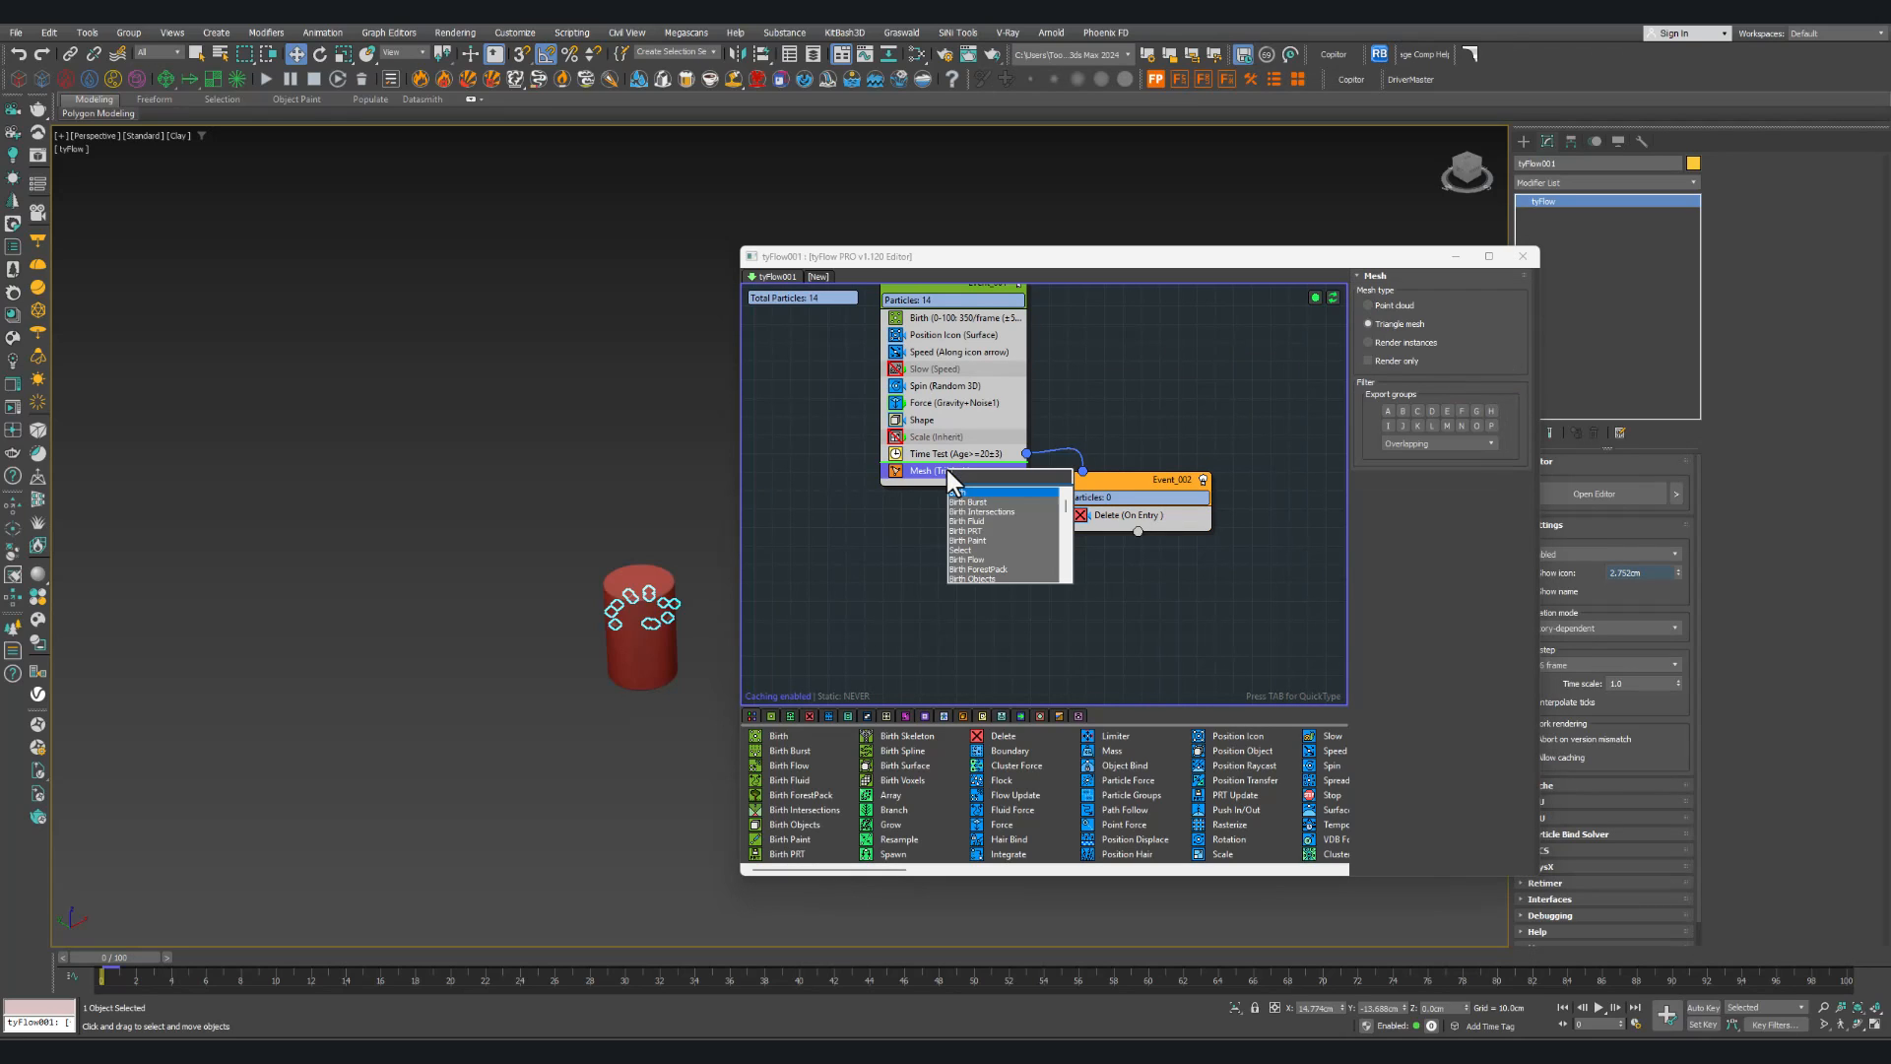
text(propr)
key(BackSpace)
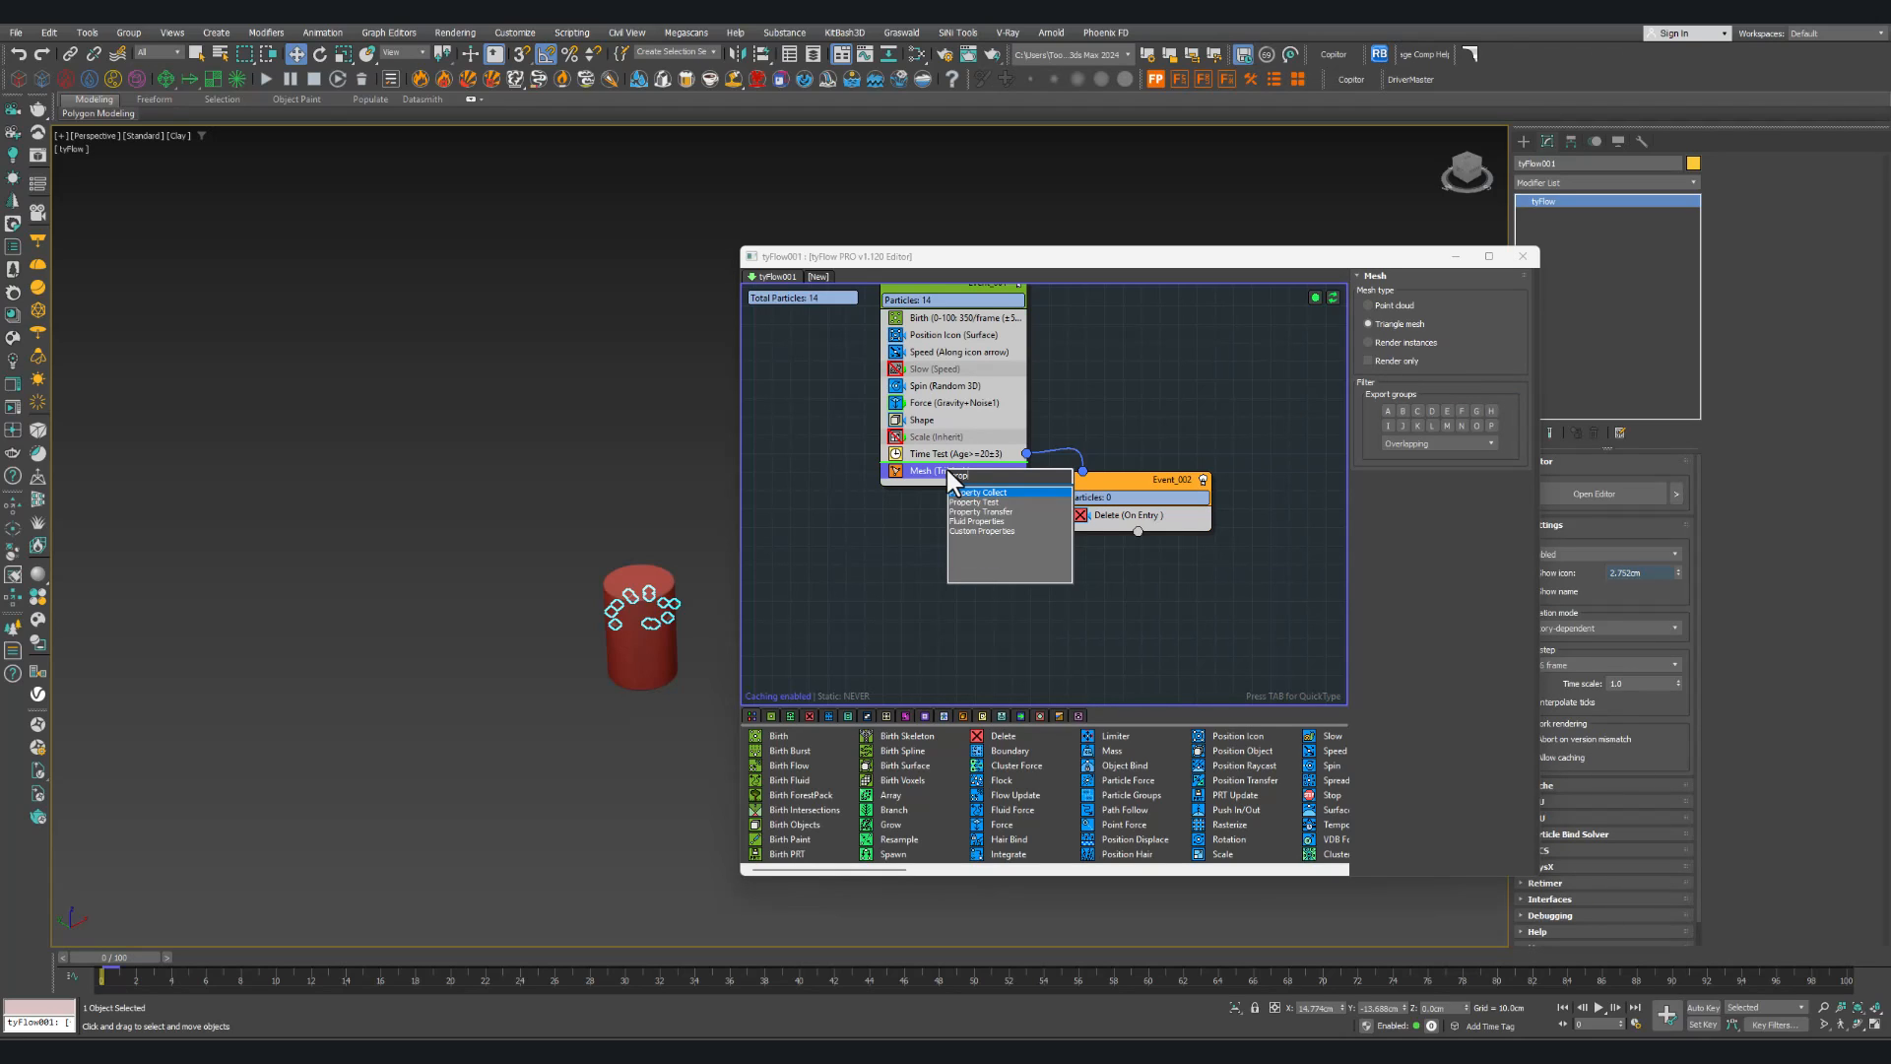
key(Down)
key(Return)
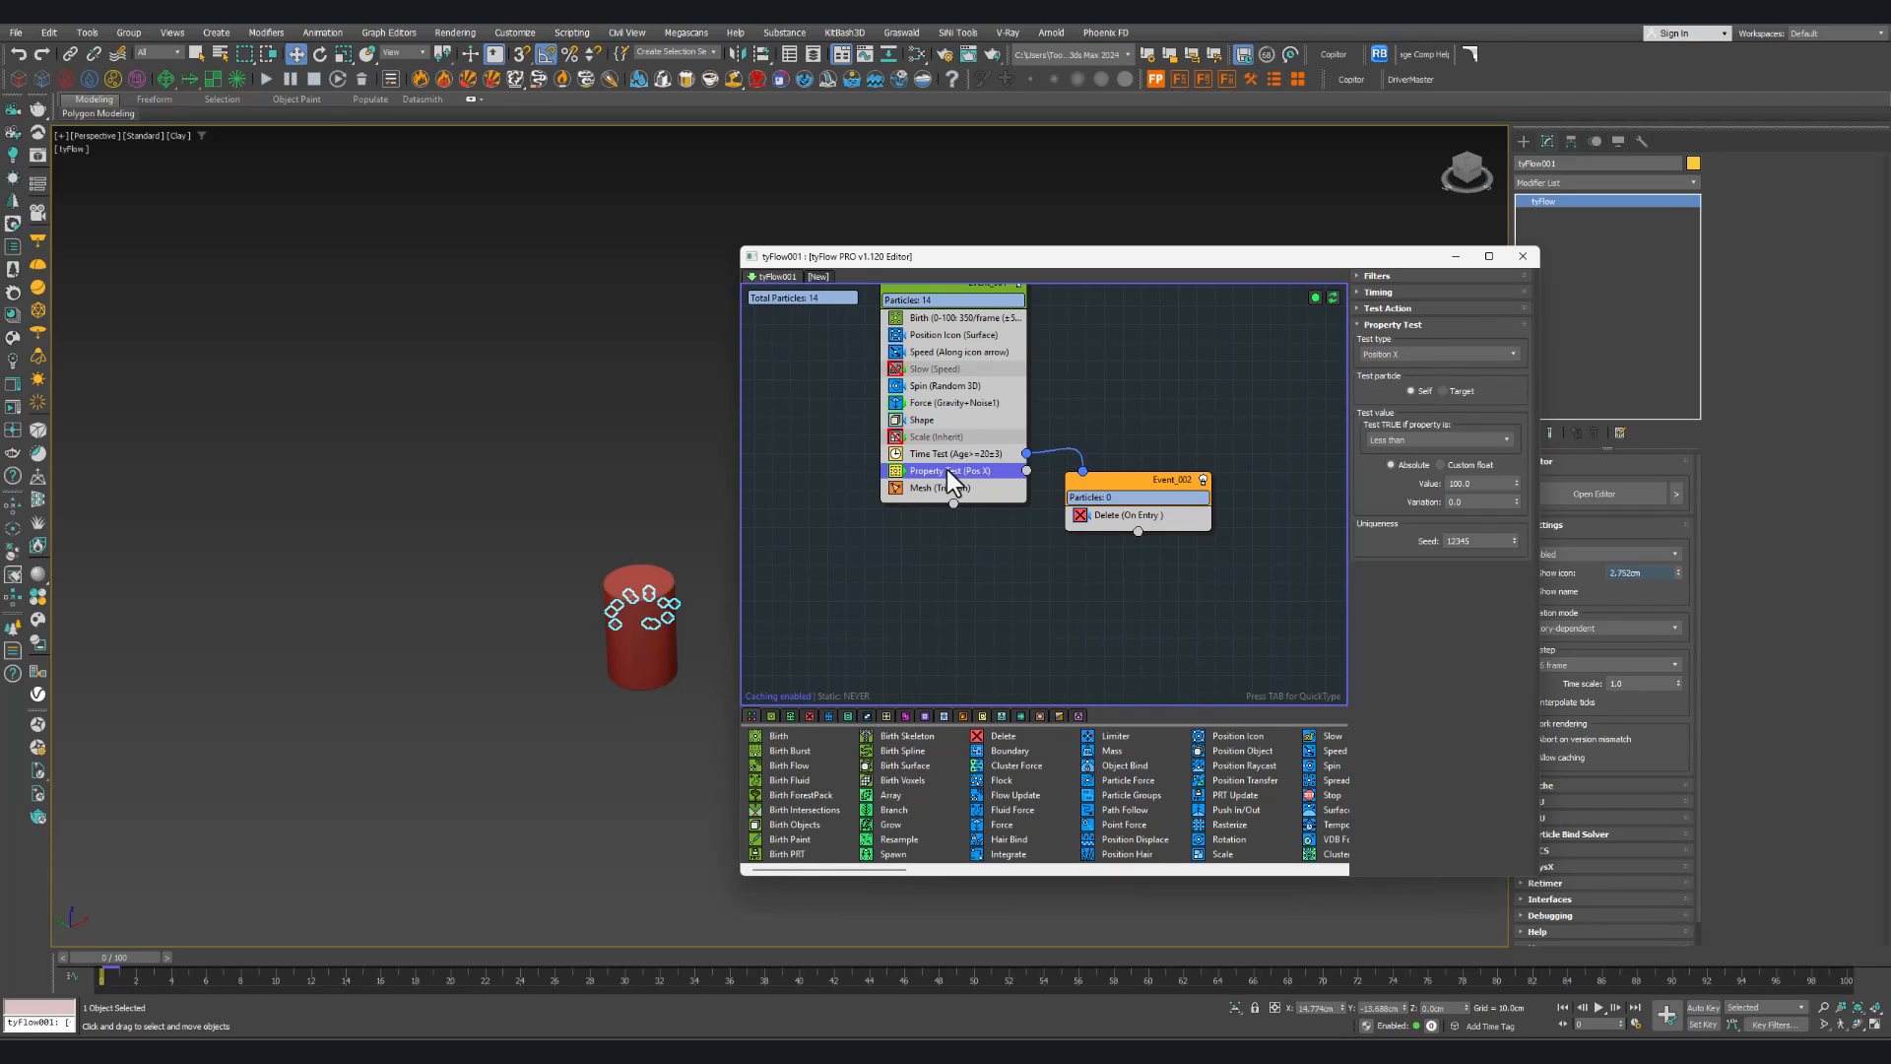
Step: Set the Property Test to Position Z less than 10 and disable the Time Test in Event_001
click(1392, 351)
click(1405, 388)
double_click(1480, 484)
text(10)
click(895, 453)
double_click(1483, 484)
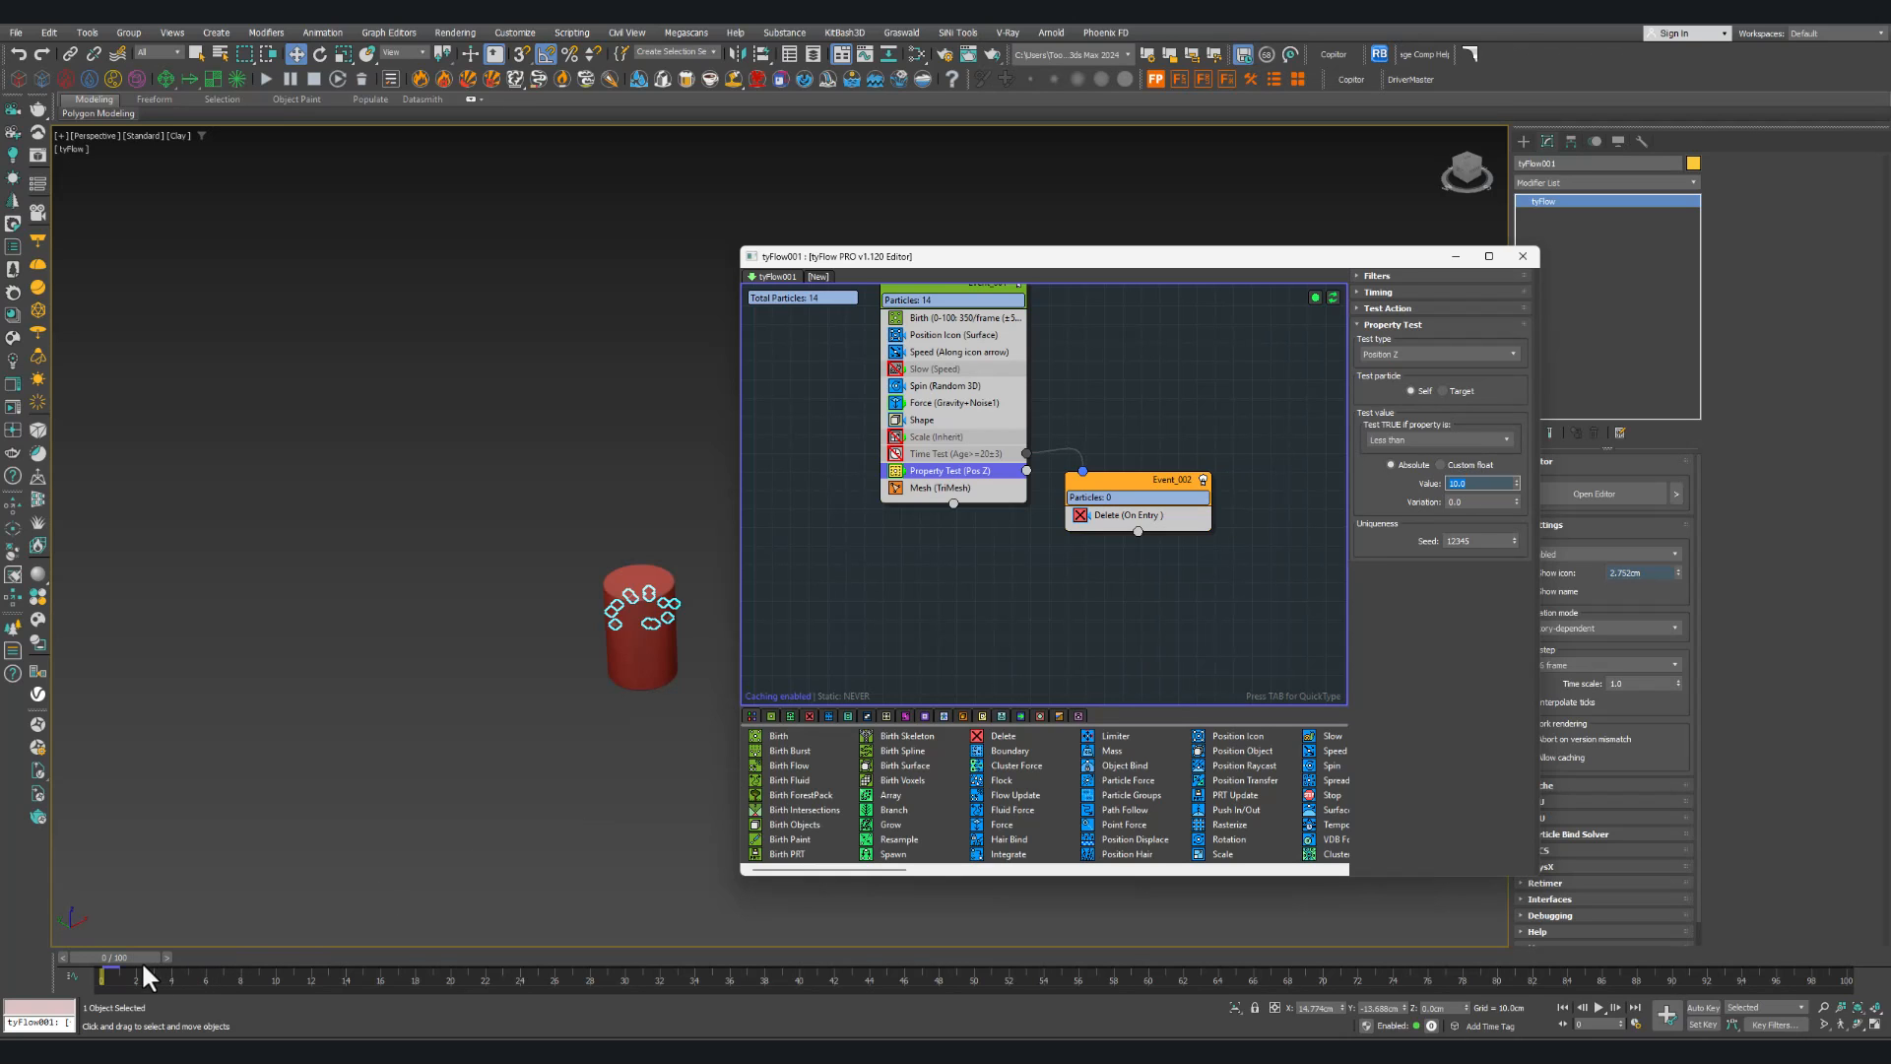
Step: Scrub to frame 9 and connect the Property Test's output to the Delete event, Event_002
drag(143, 961, 298, 948)
scroll(431, 767, down, 5)
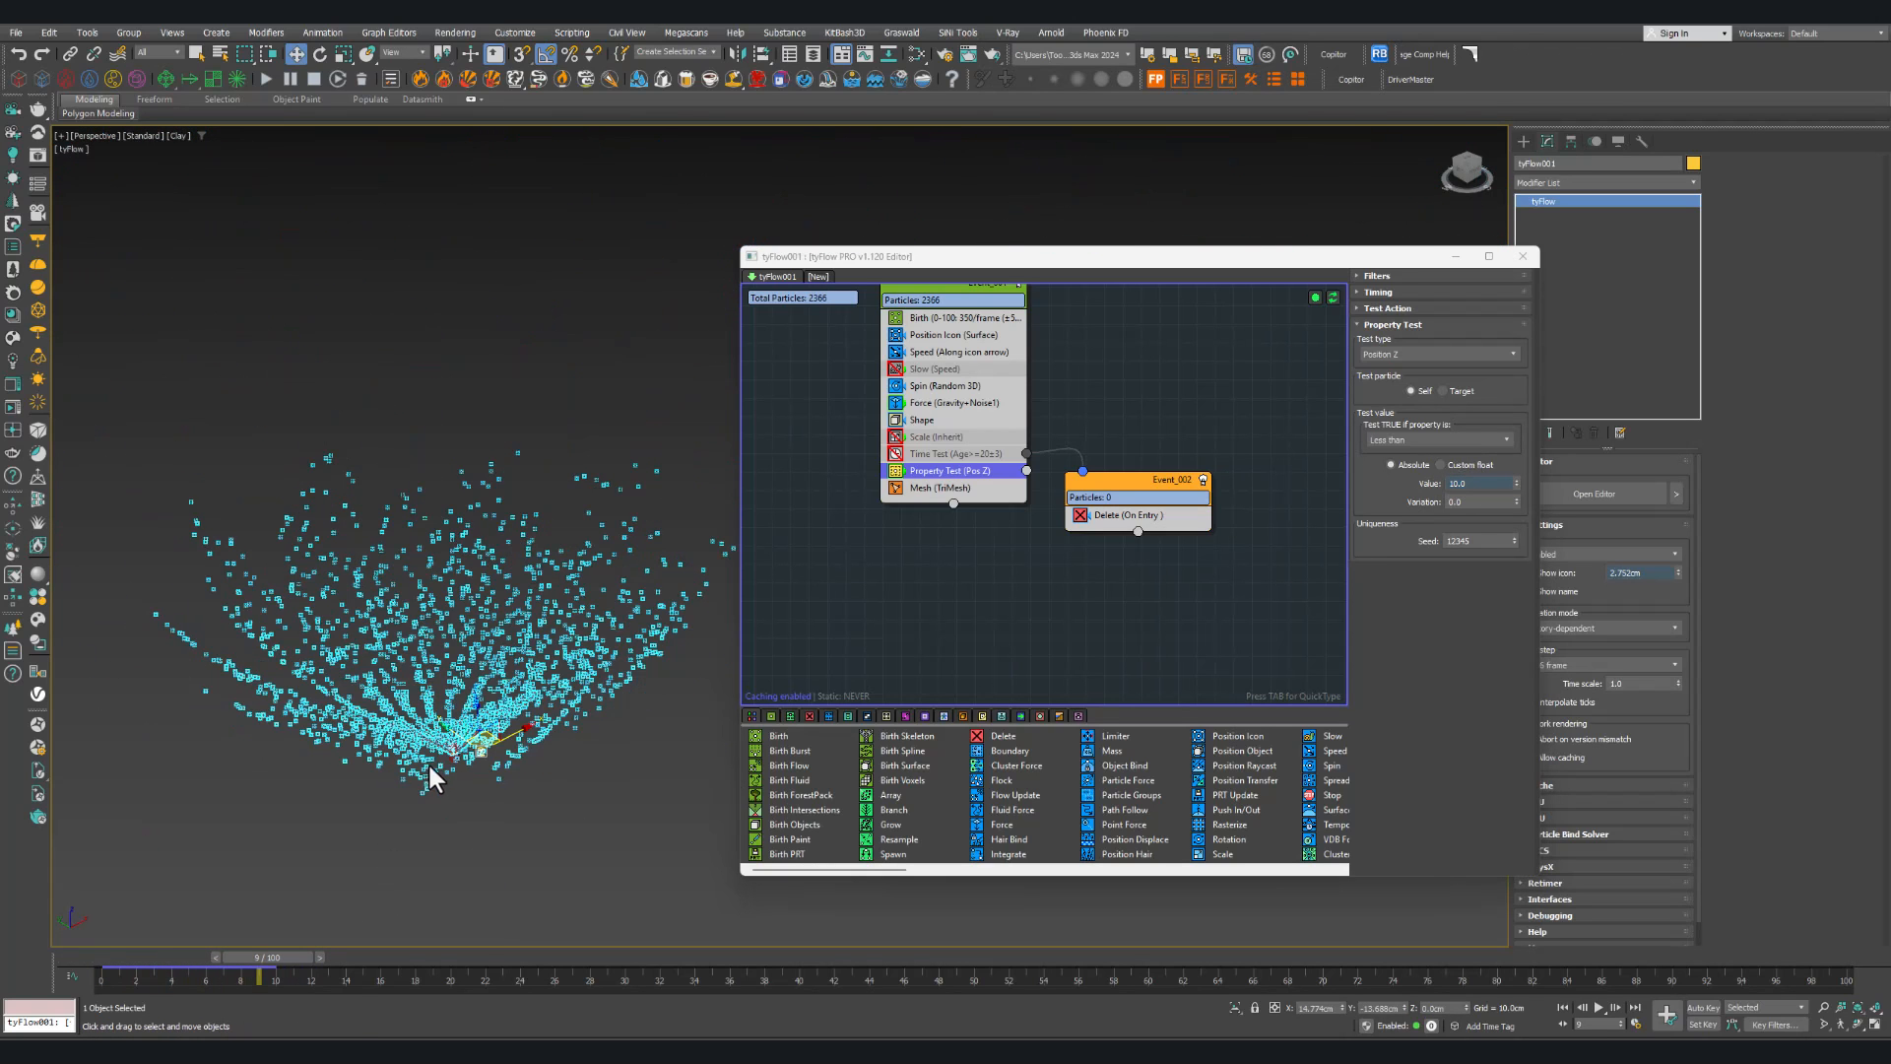
middle_drag(429, 759, 435, 696)
drag(1026, 472, 1125, 512)
scroll(426, 726, up, 5)
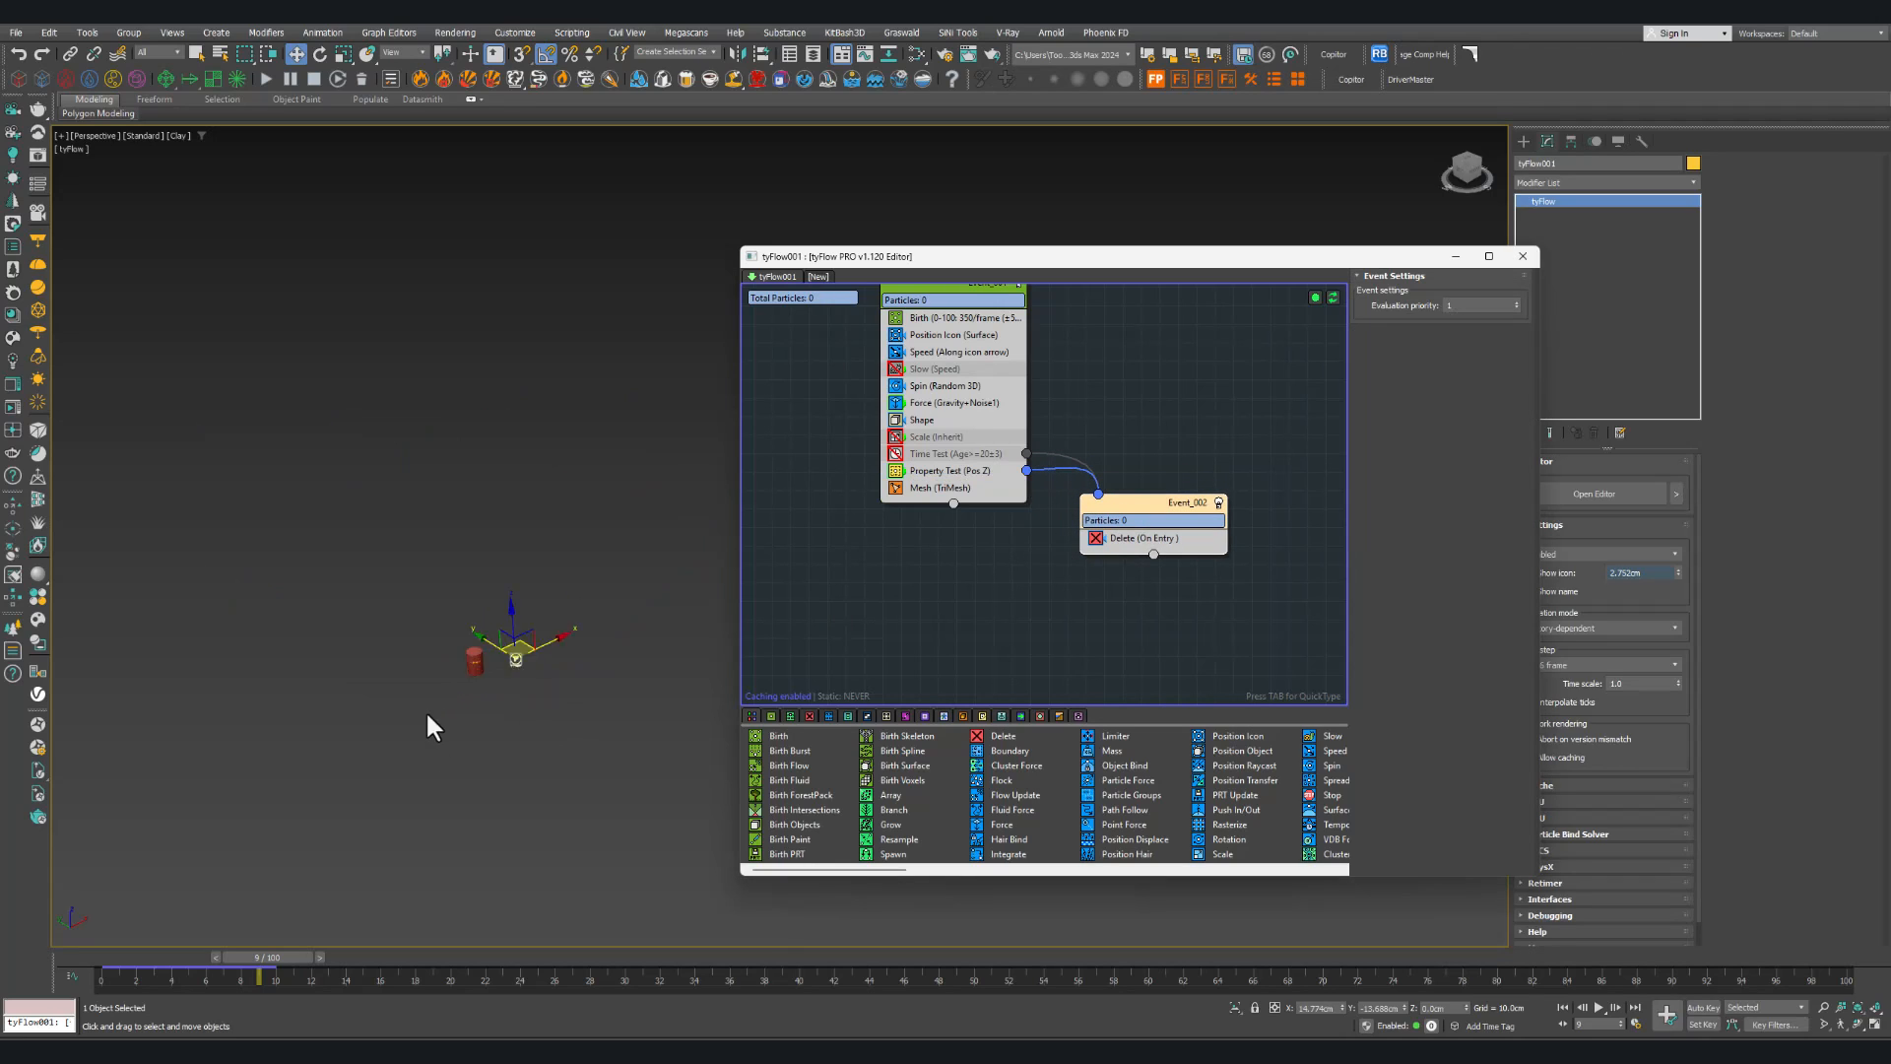
Step: Set the Property Test's Position Z value to -10
click(930, 470)
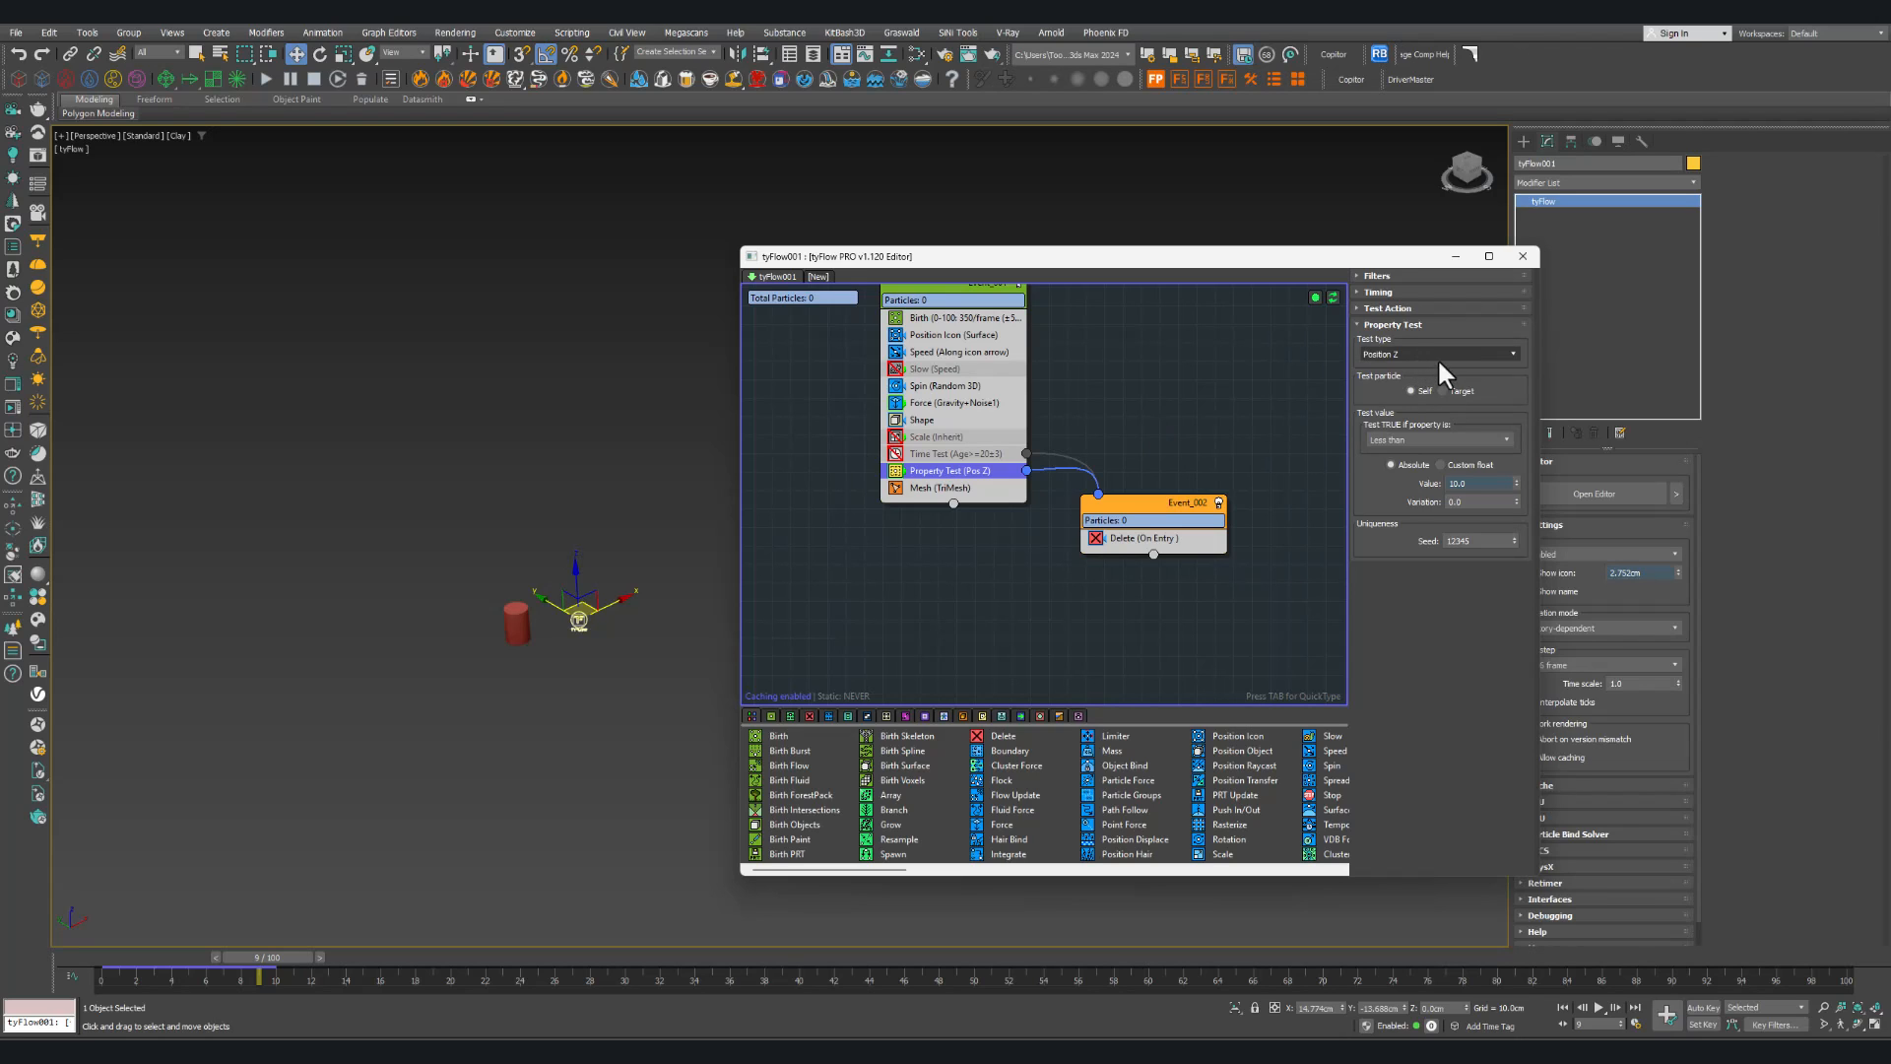
double_click(1465, 483)
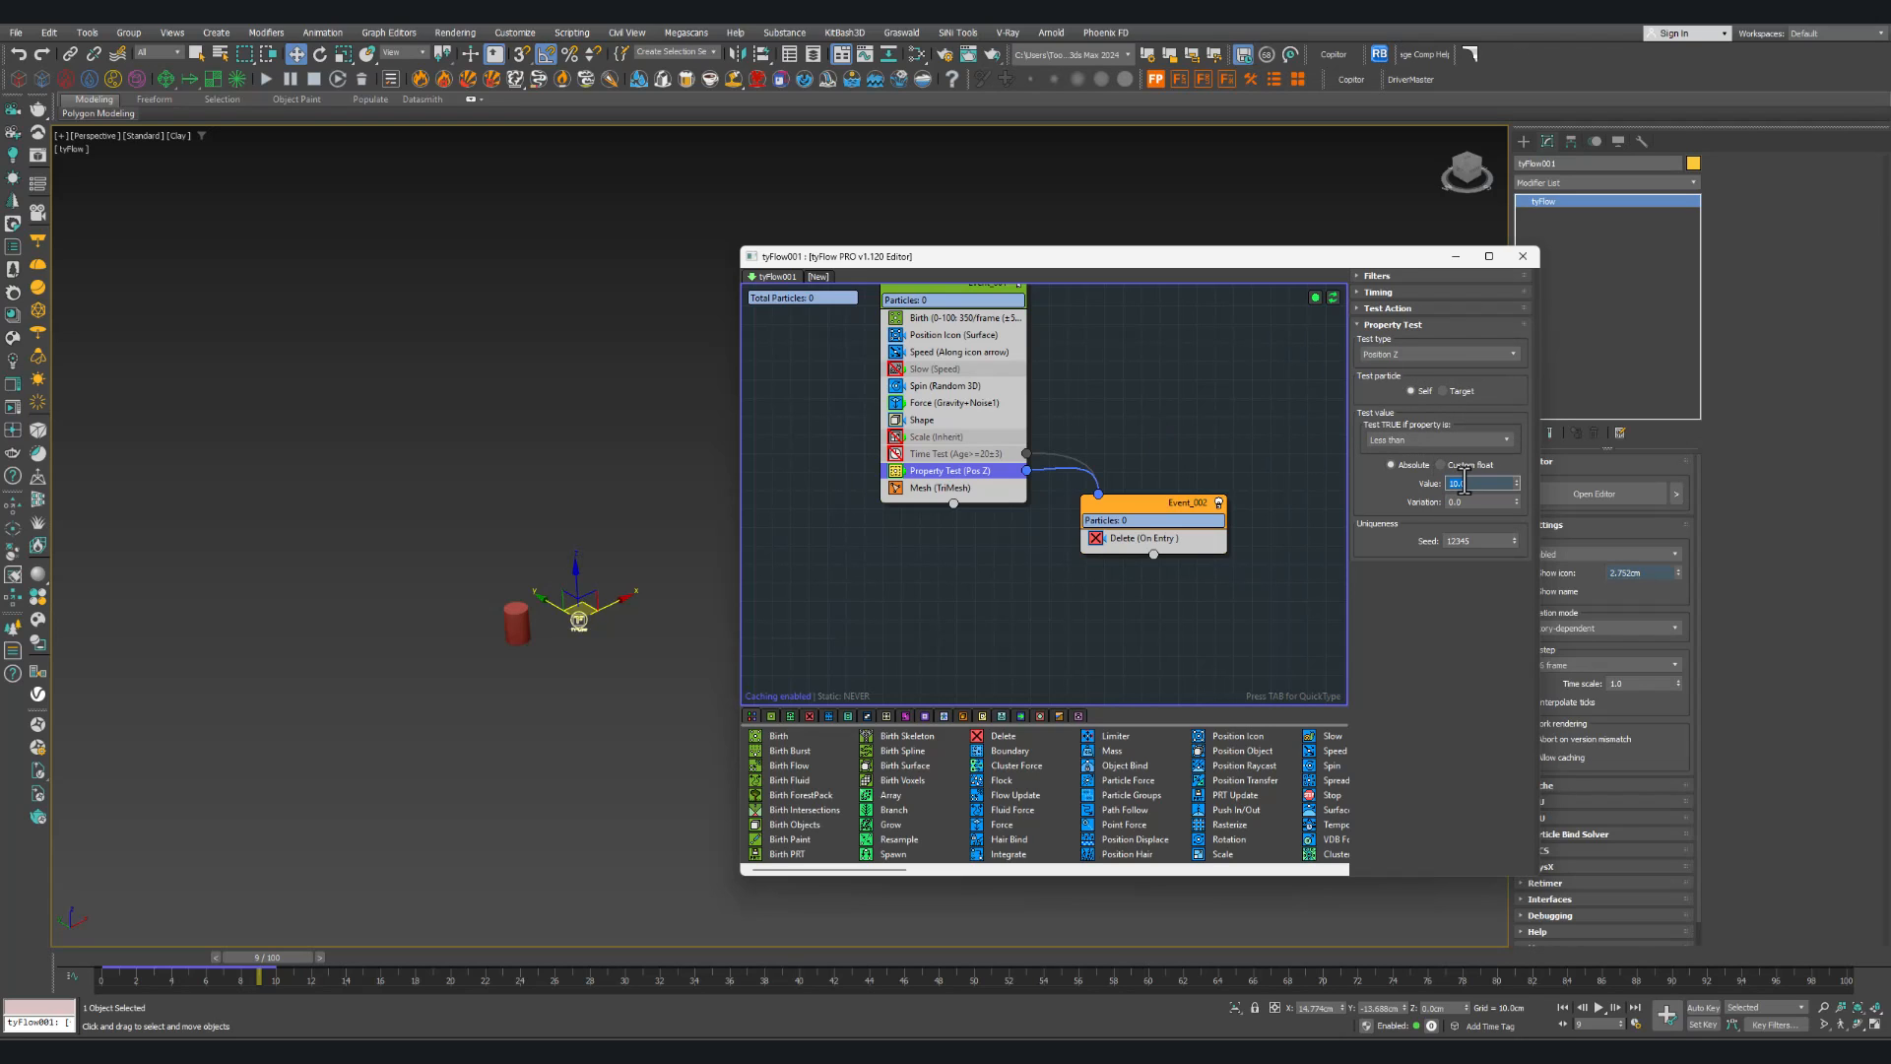
key(Return)
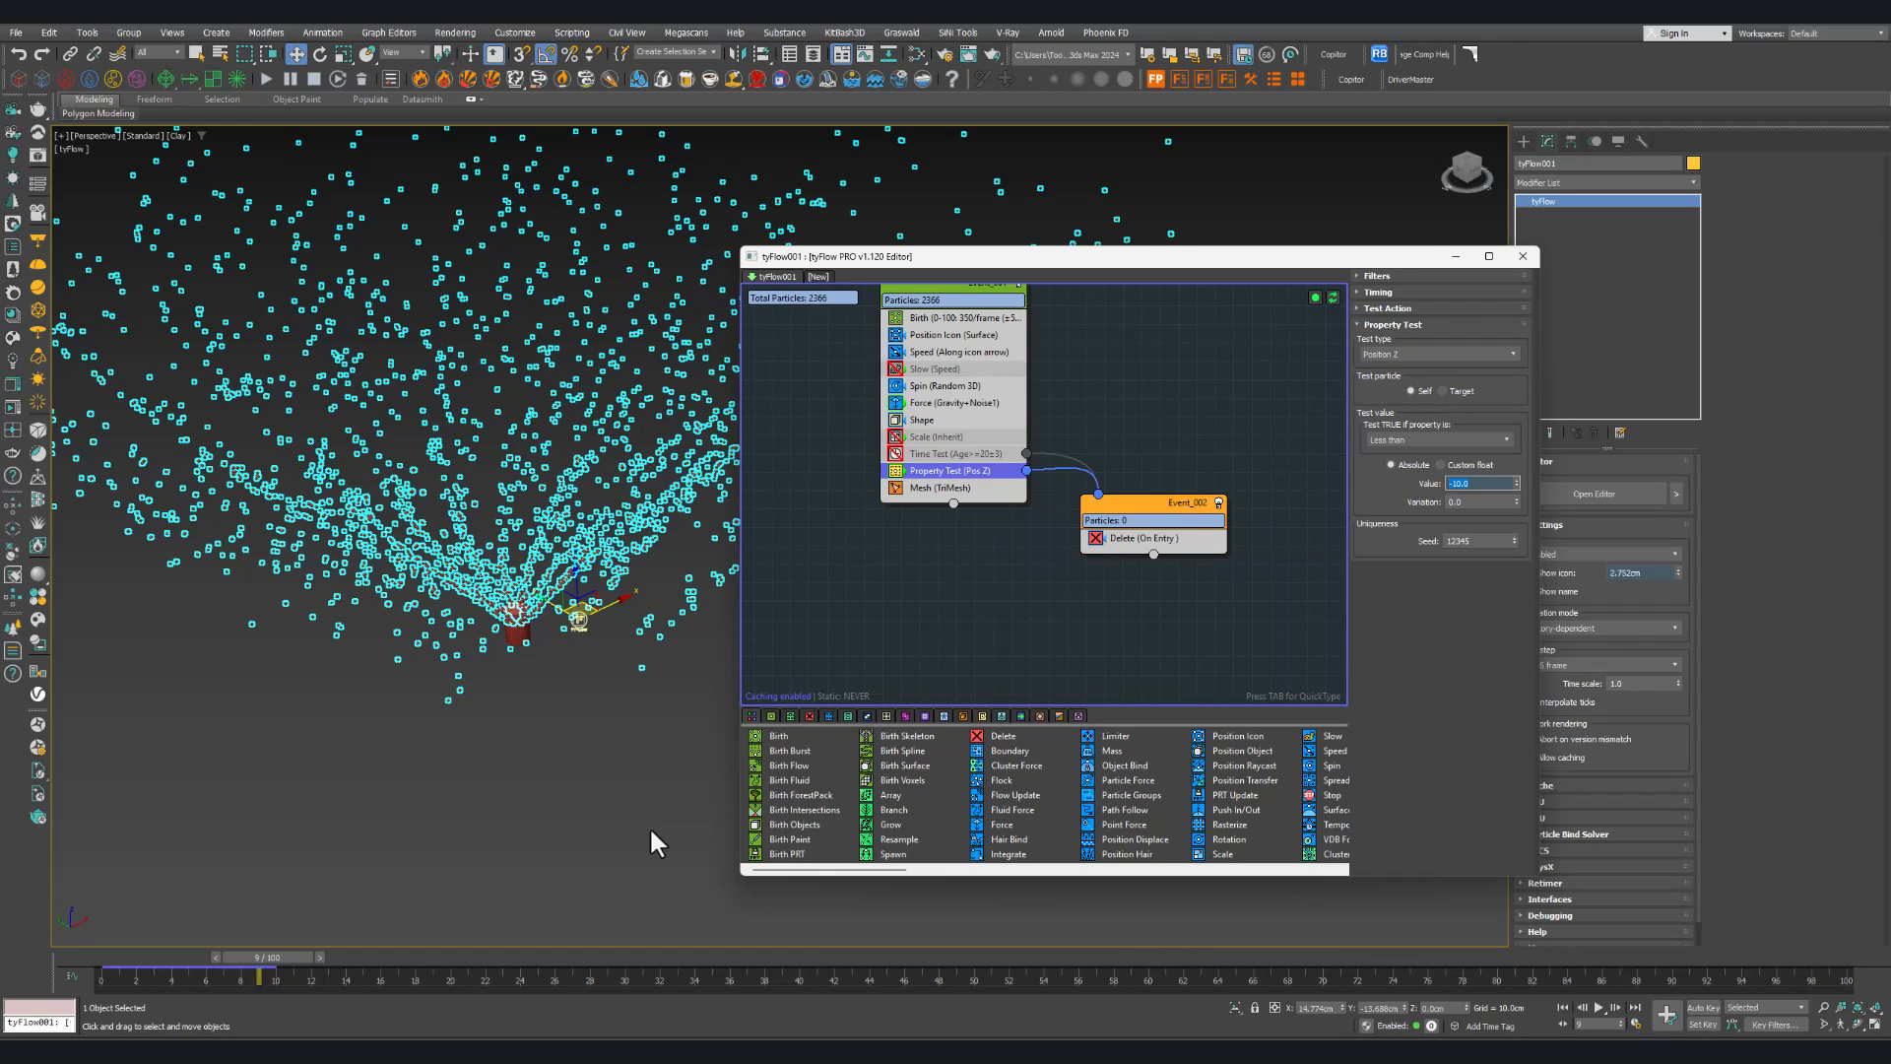
Step: Scrub the simulation to about frame 56 and examine from the side where falling particles are deleted
drag(285, 958, 477, 959)
key(w)
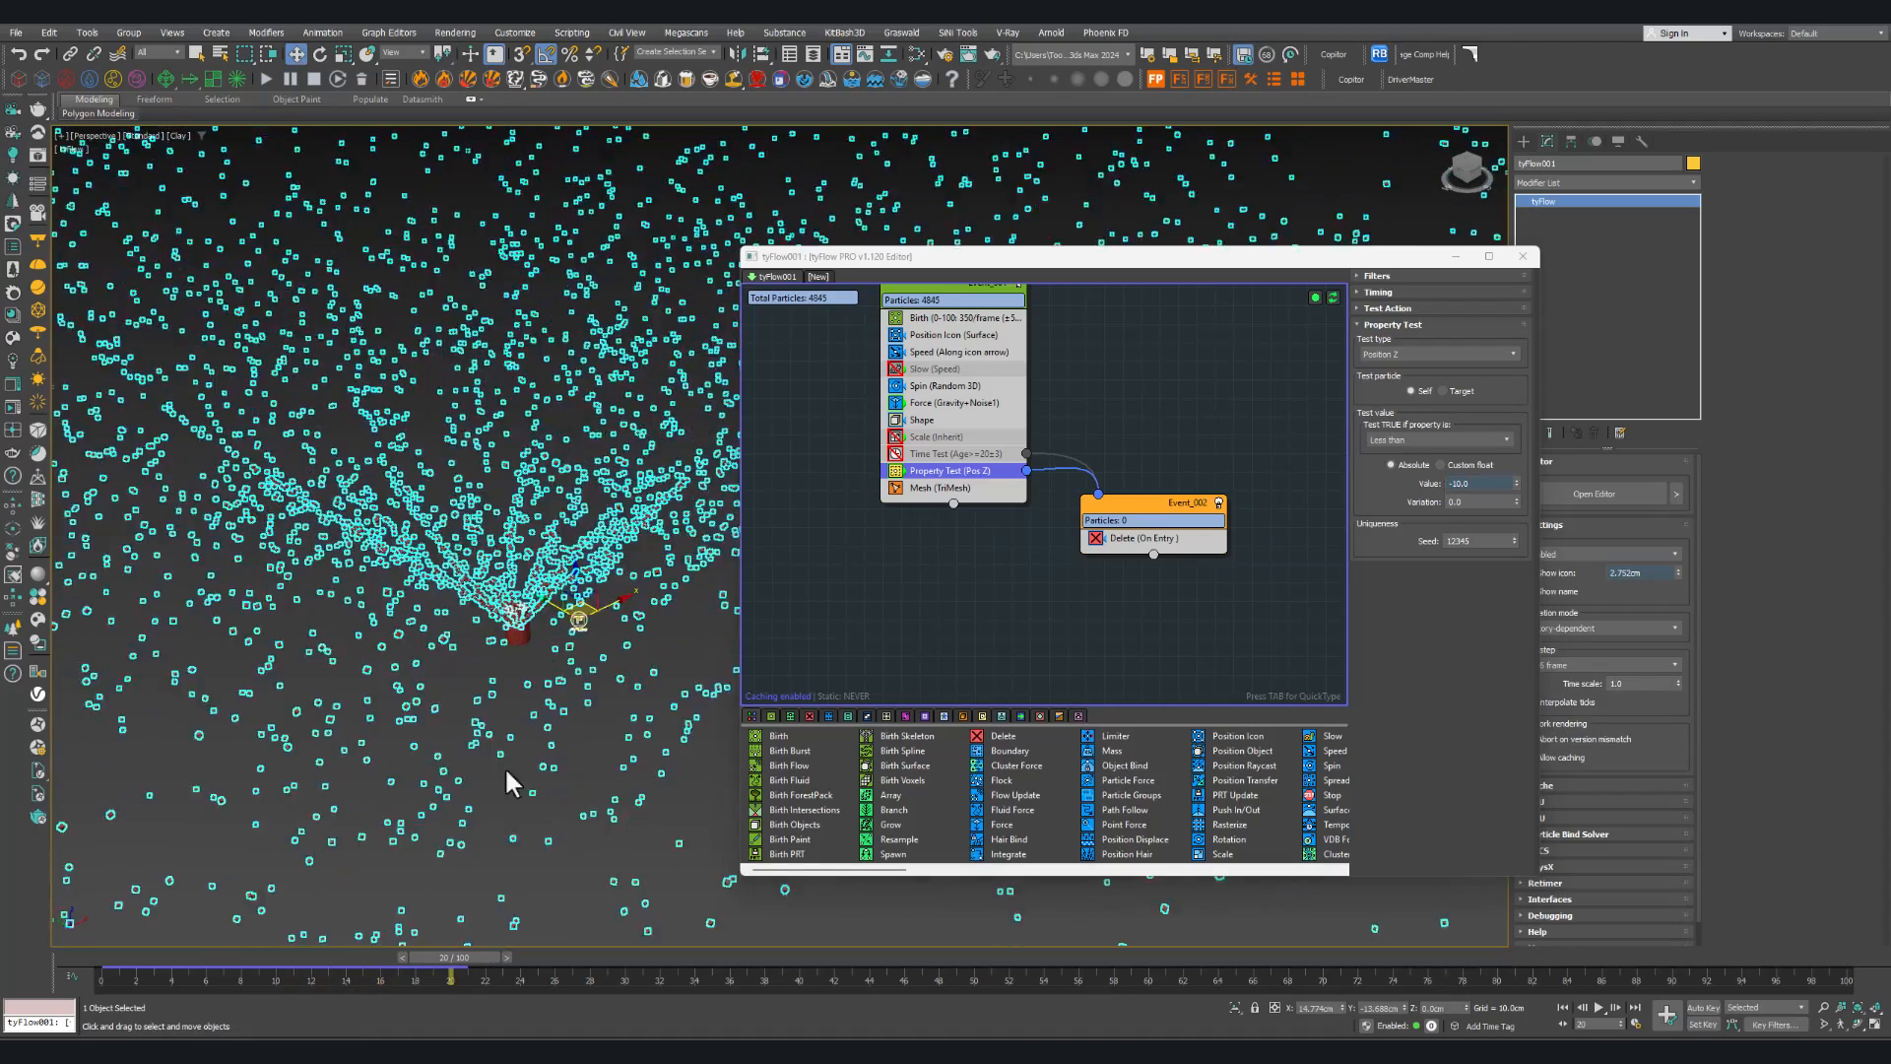
scroll(508, 773, down, 8)
middle_drag(511, 767, 530, 659)
scroll(530, 684, up, 5)
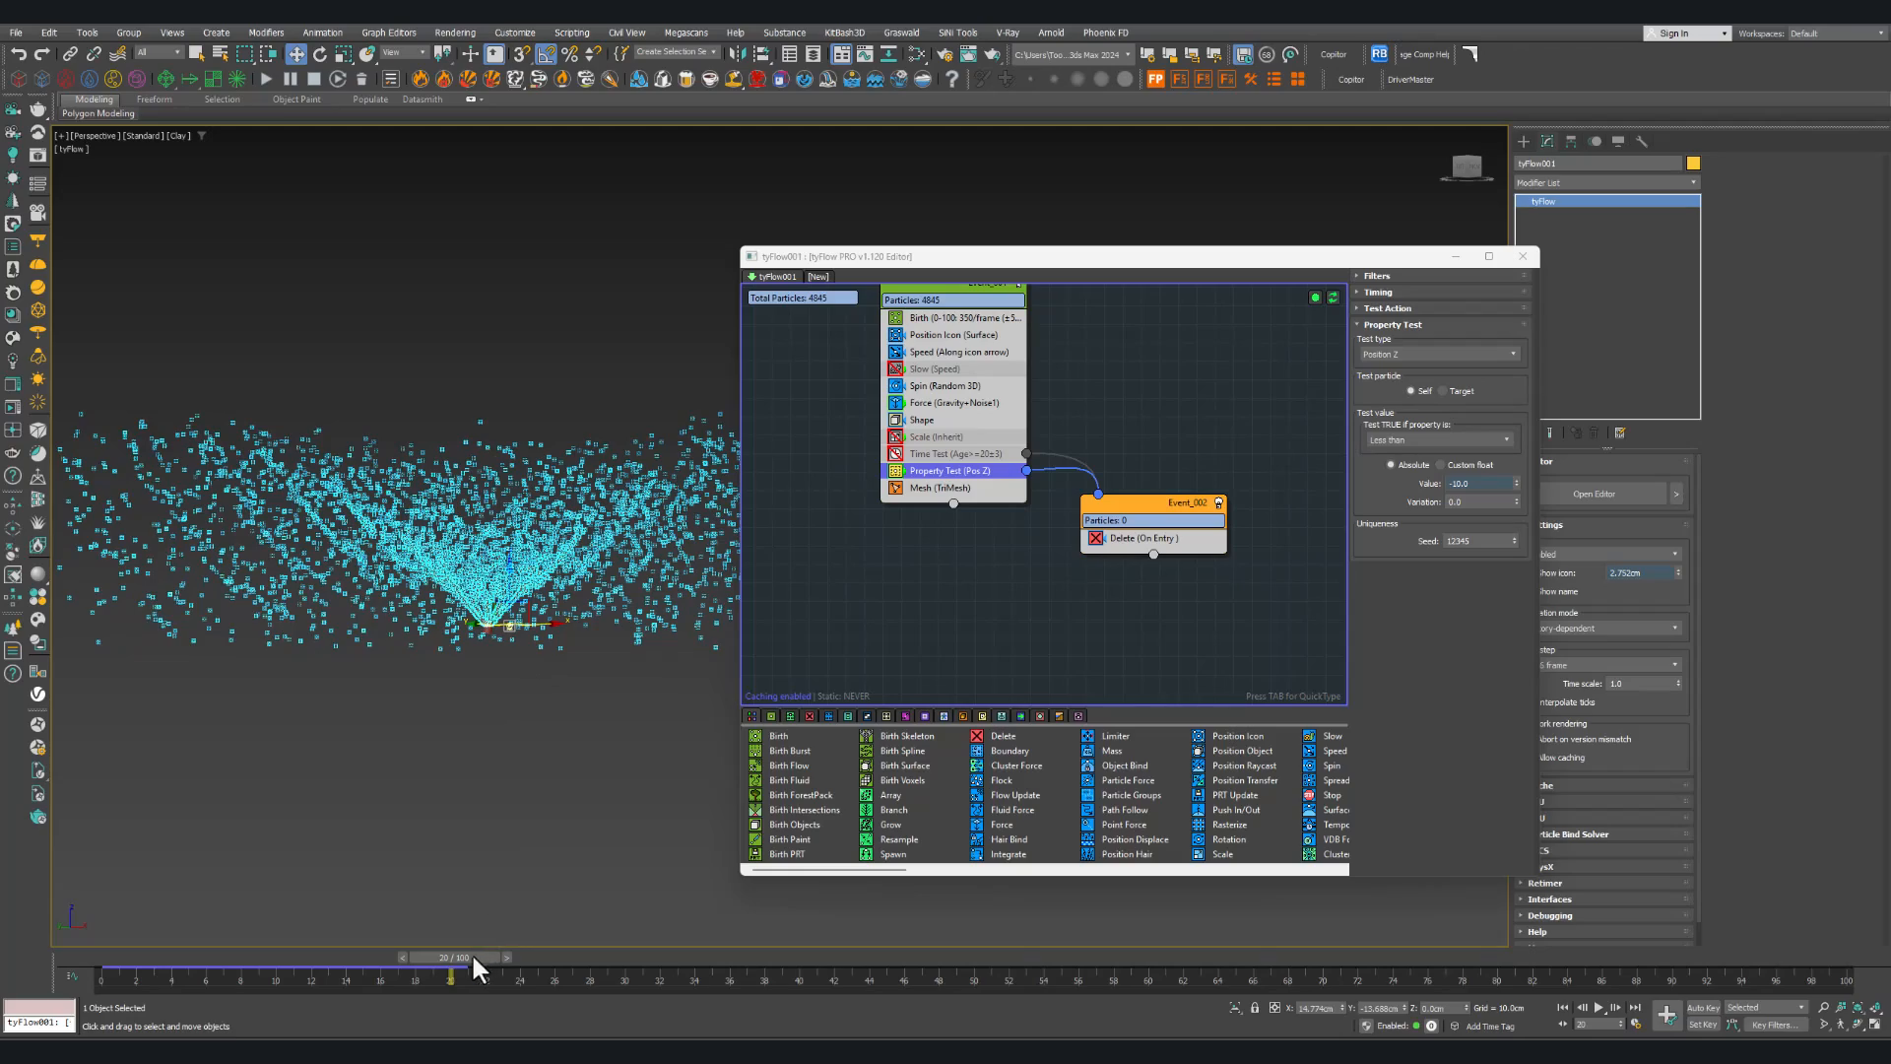
drag(471, 956, 1066, 954)
Step: Disable the Property Test, re-enable the Time Test and close the tyFlow editor
middle_drag(985, 338, 958, 396)
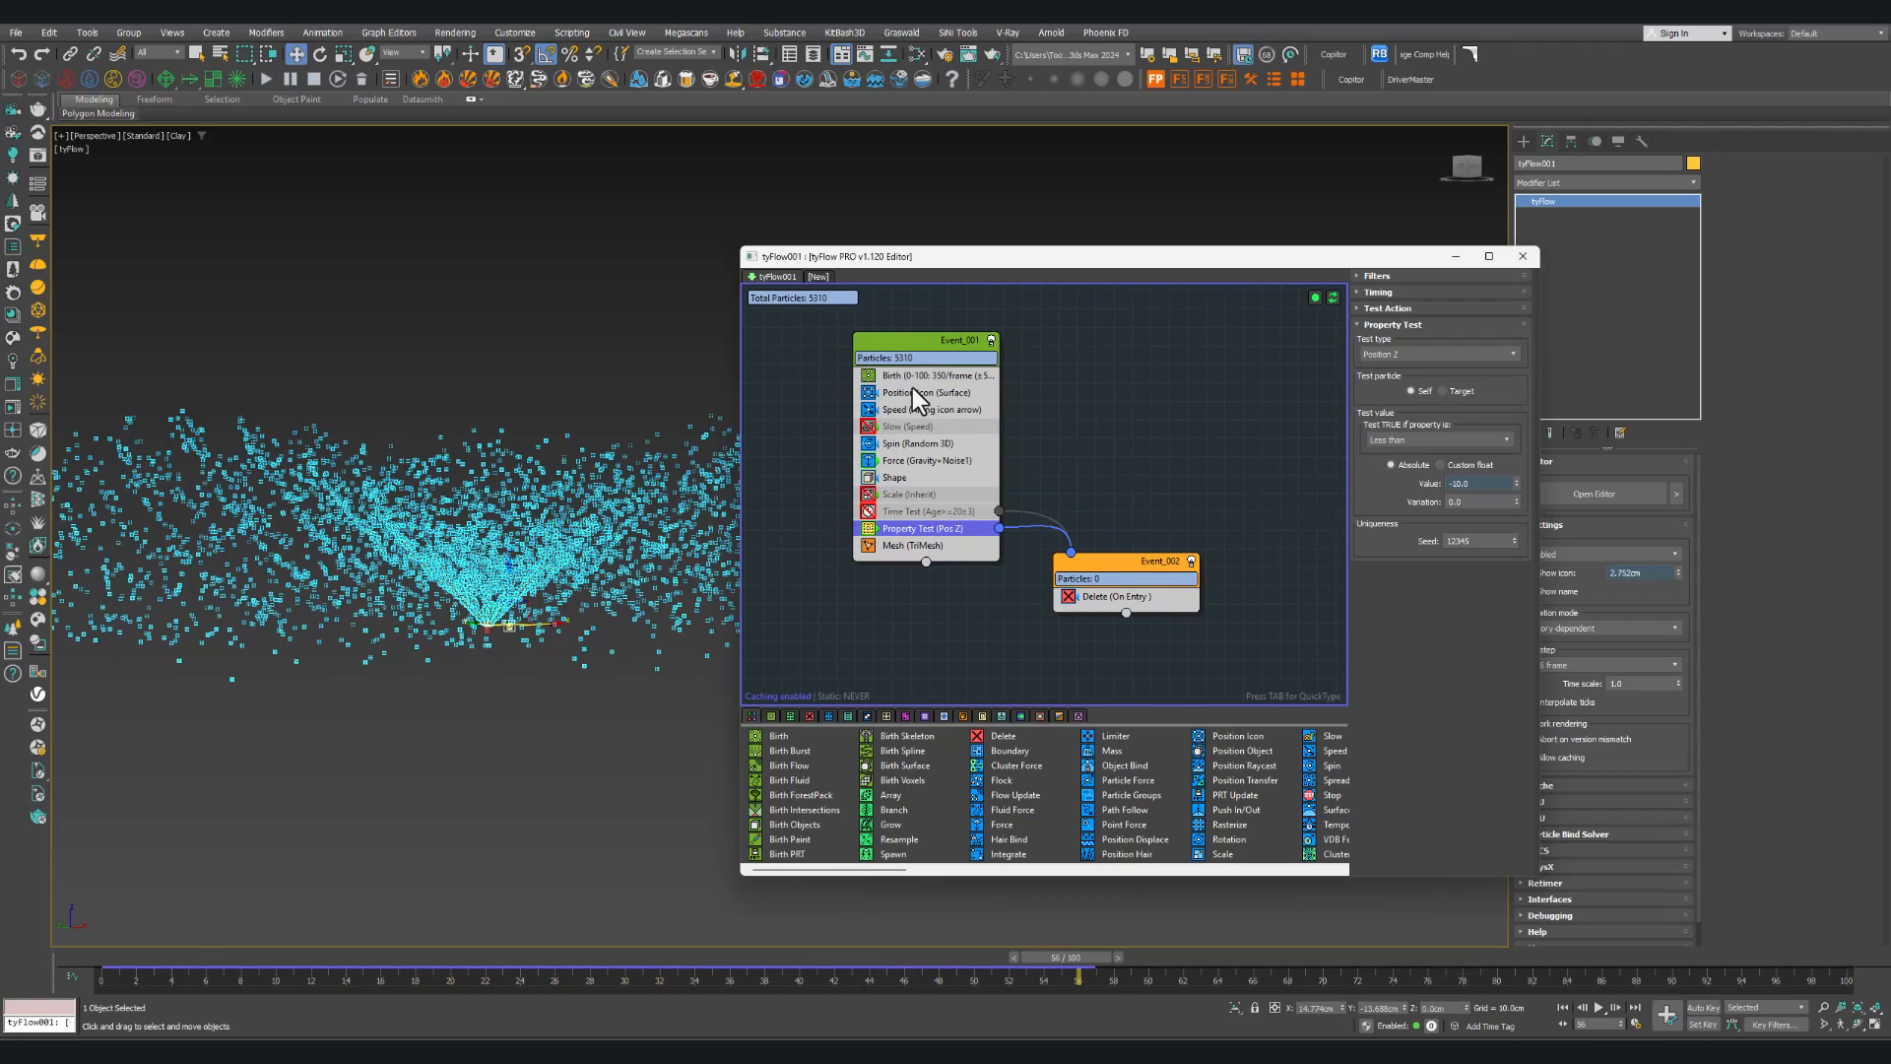
click(874, 529)
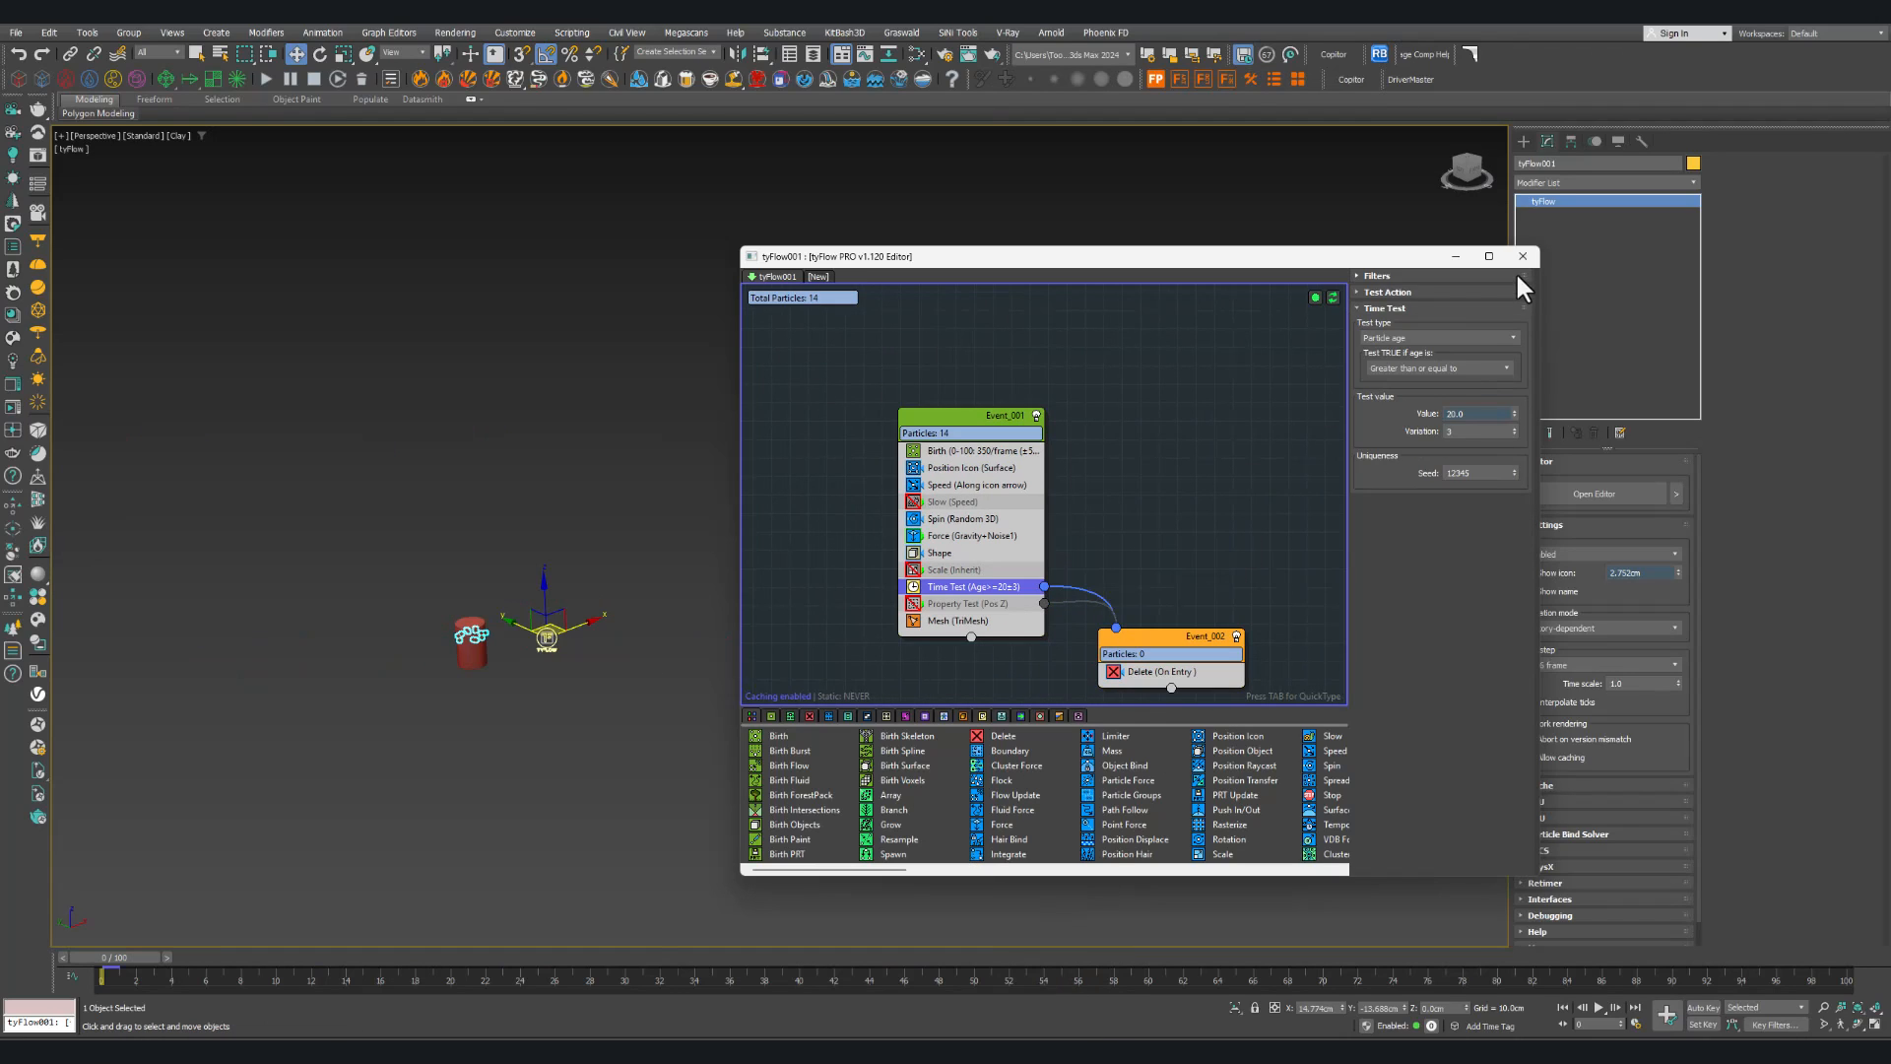
click(1522, 257)
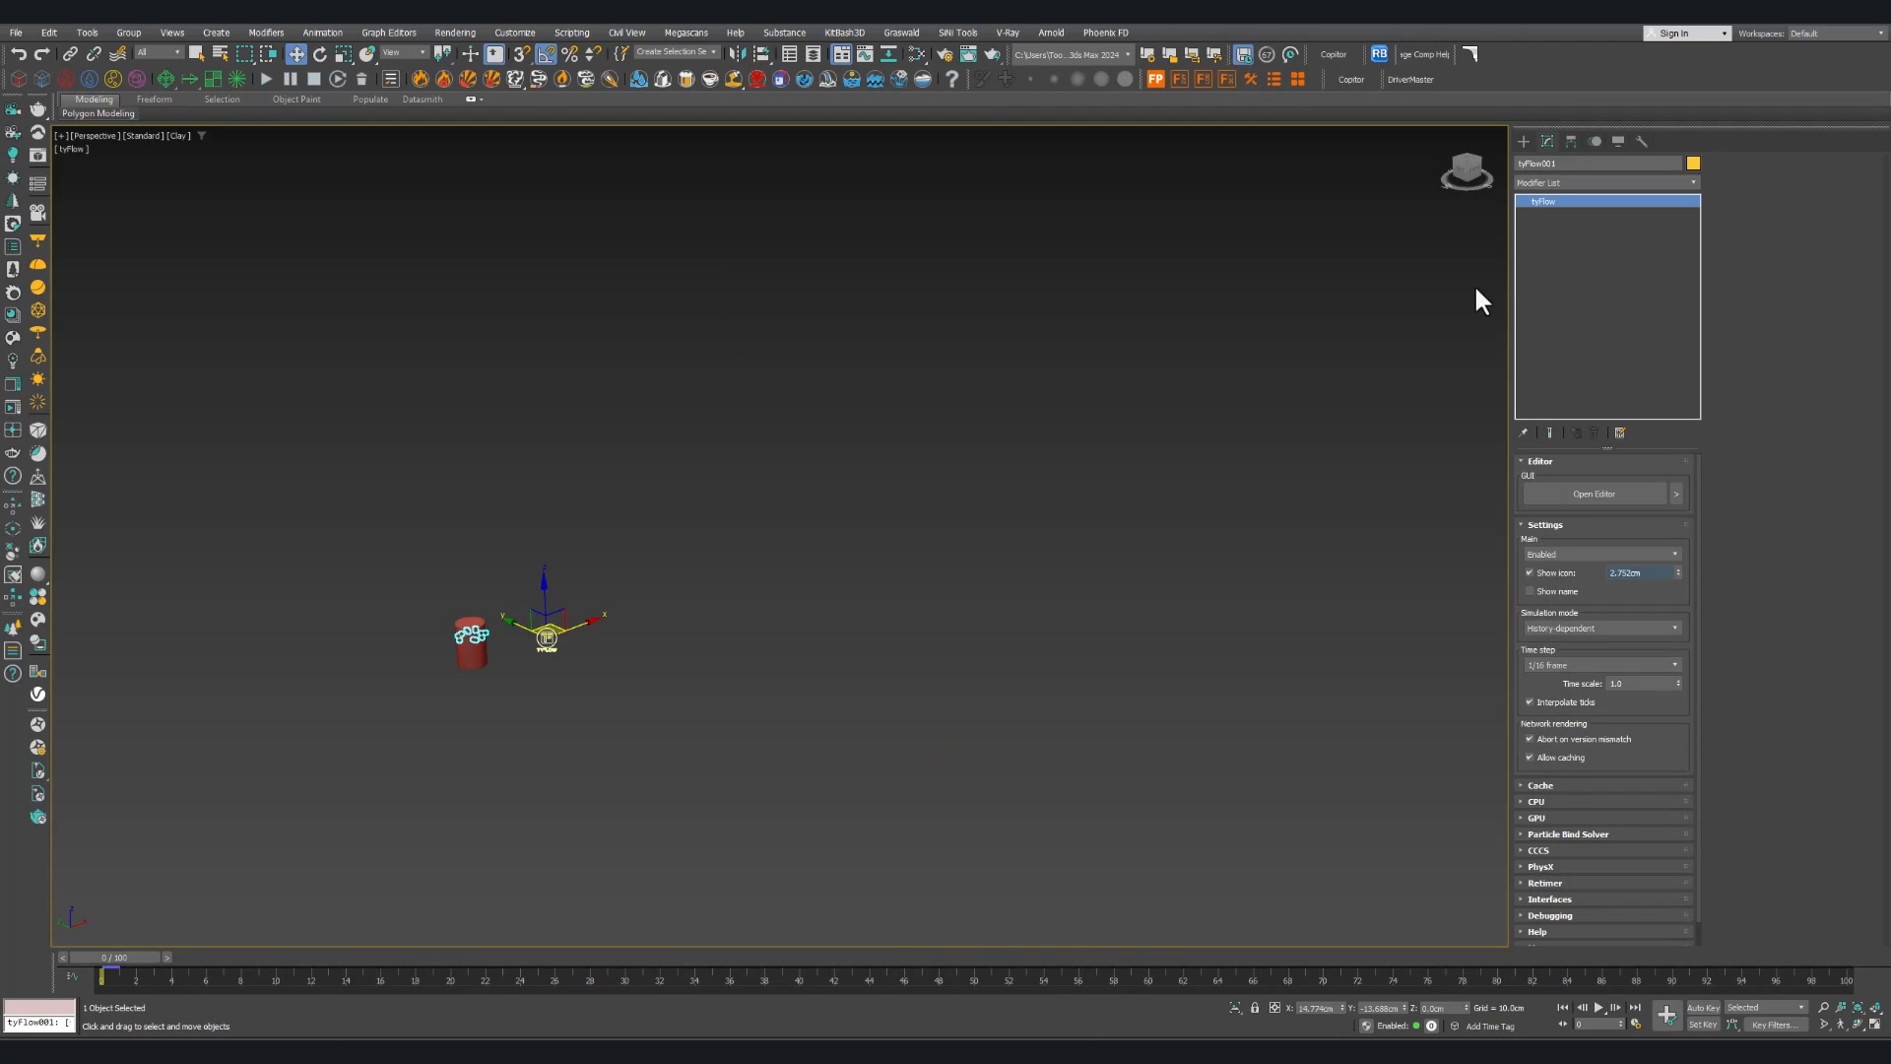
Step: Review the tyFlow time step options, keeping 1/16 frame, and scrub to frame 4 to inspect the jets
click(1573, 665)
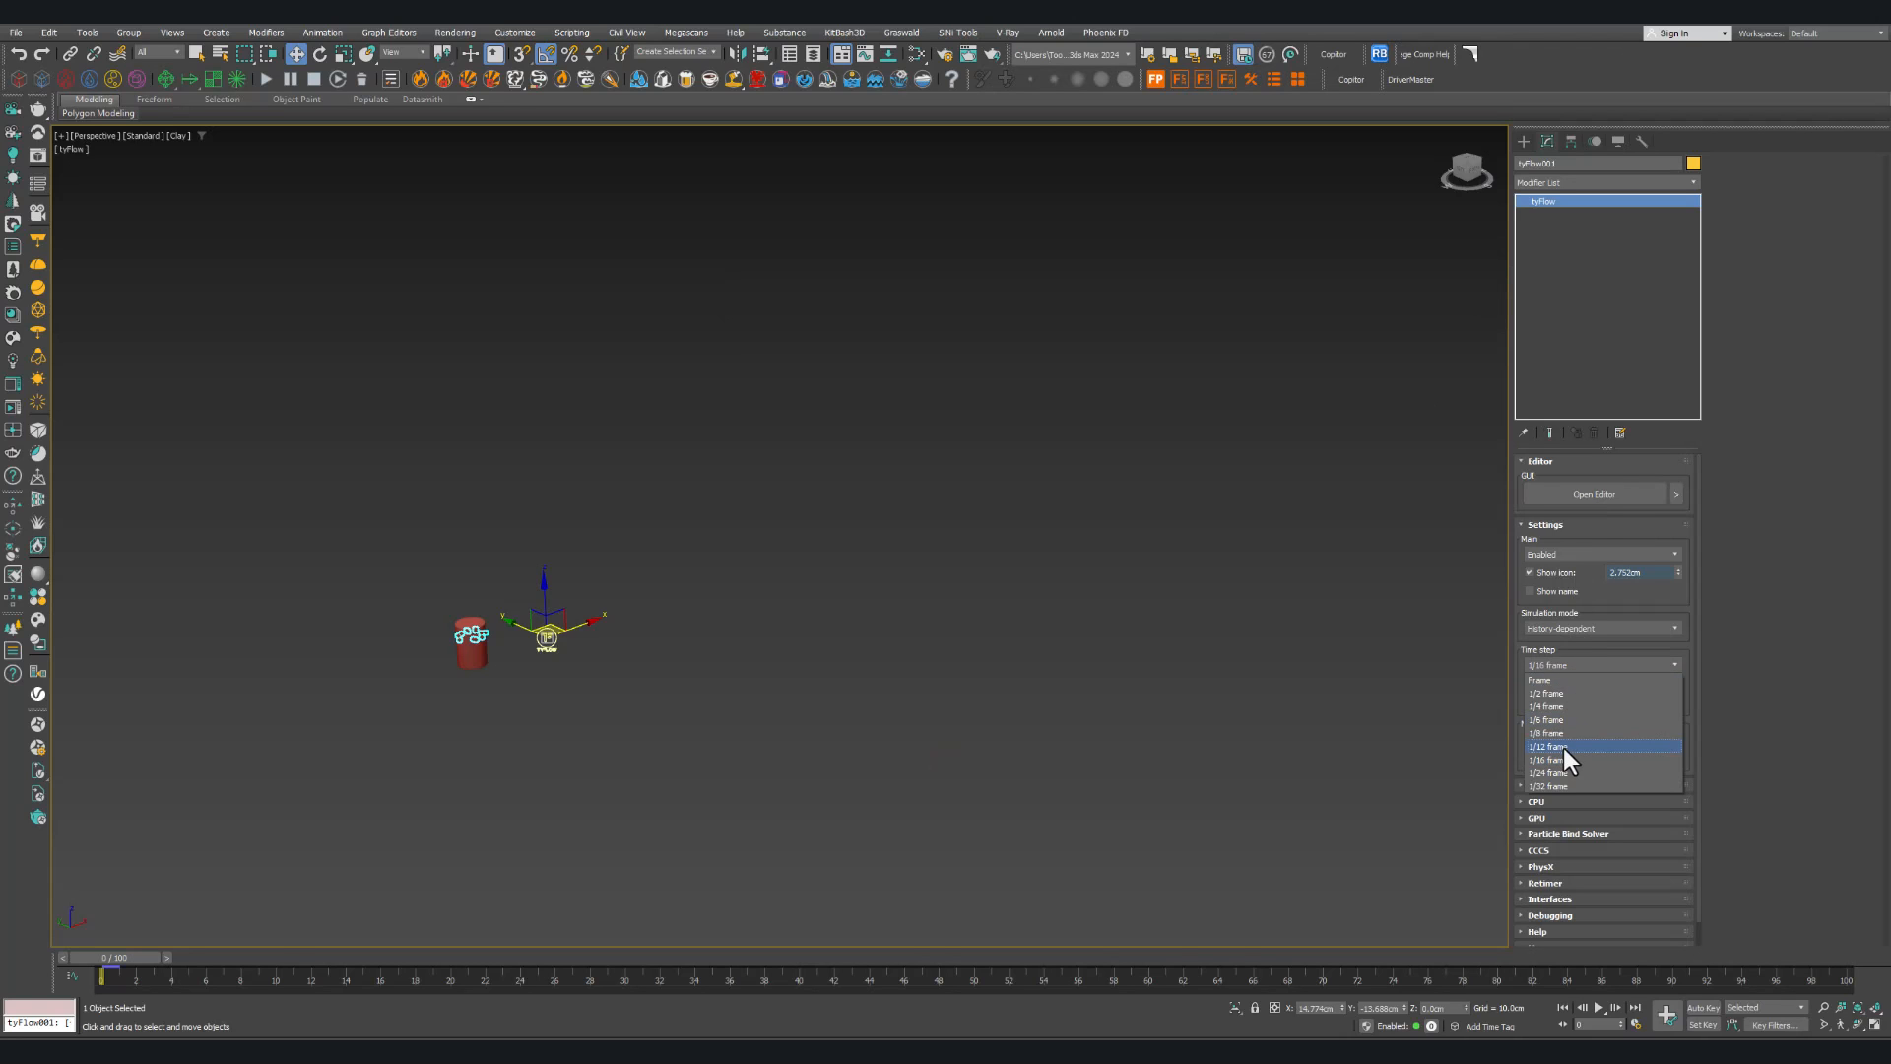
click(1584, 664)
scroll(416, 649, up, 2)
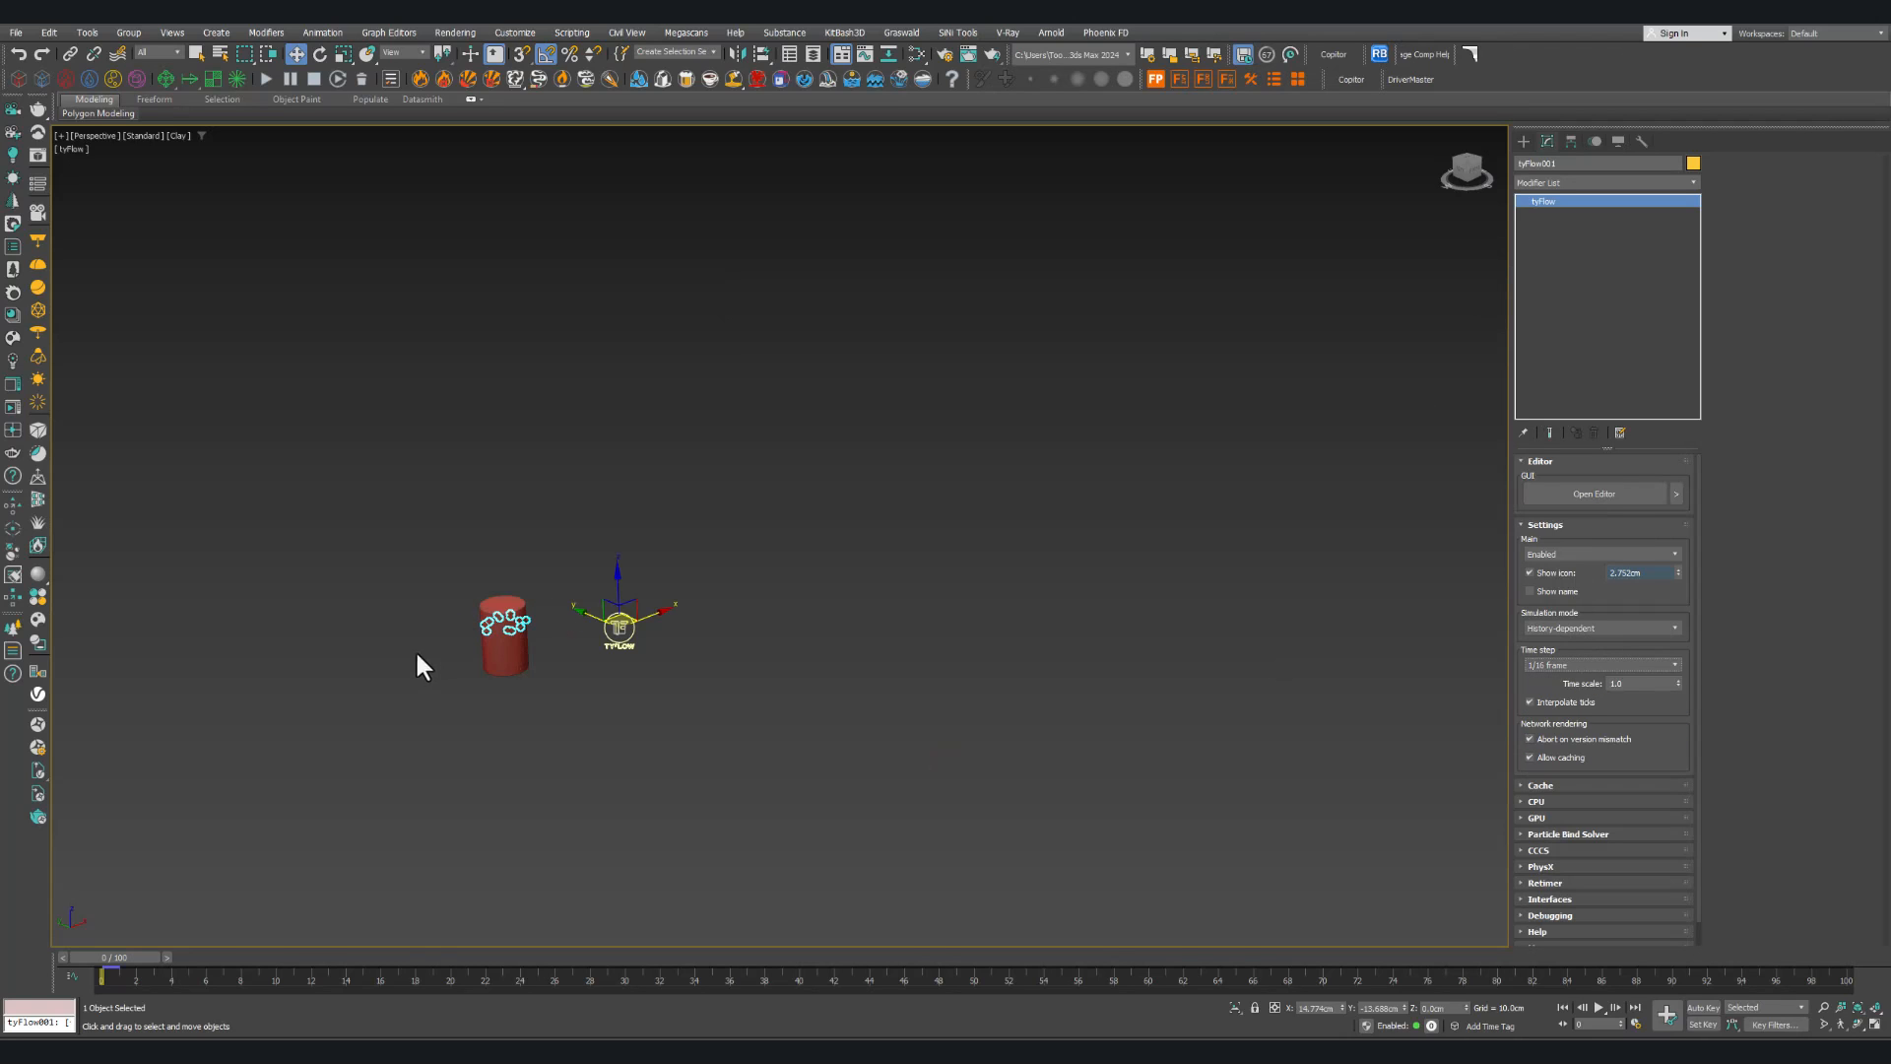
drag(138, 956, 209, 953)
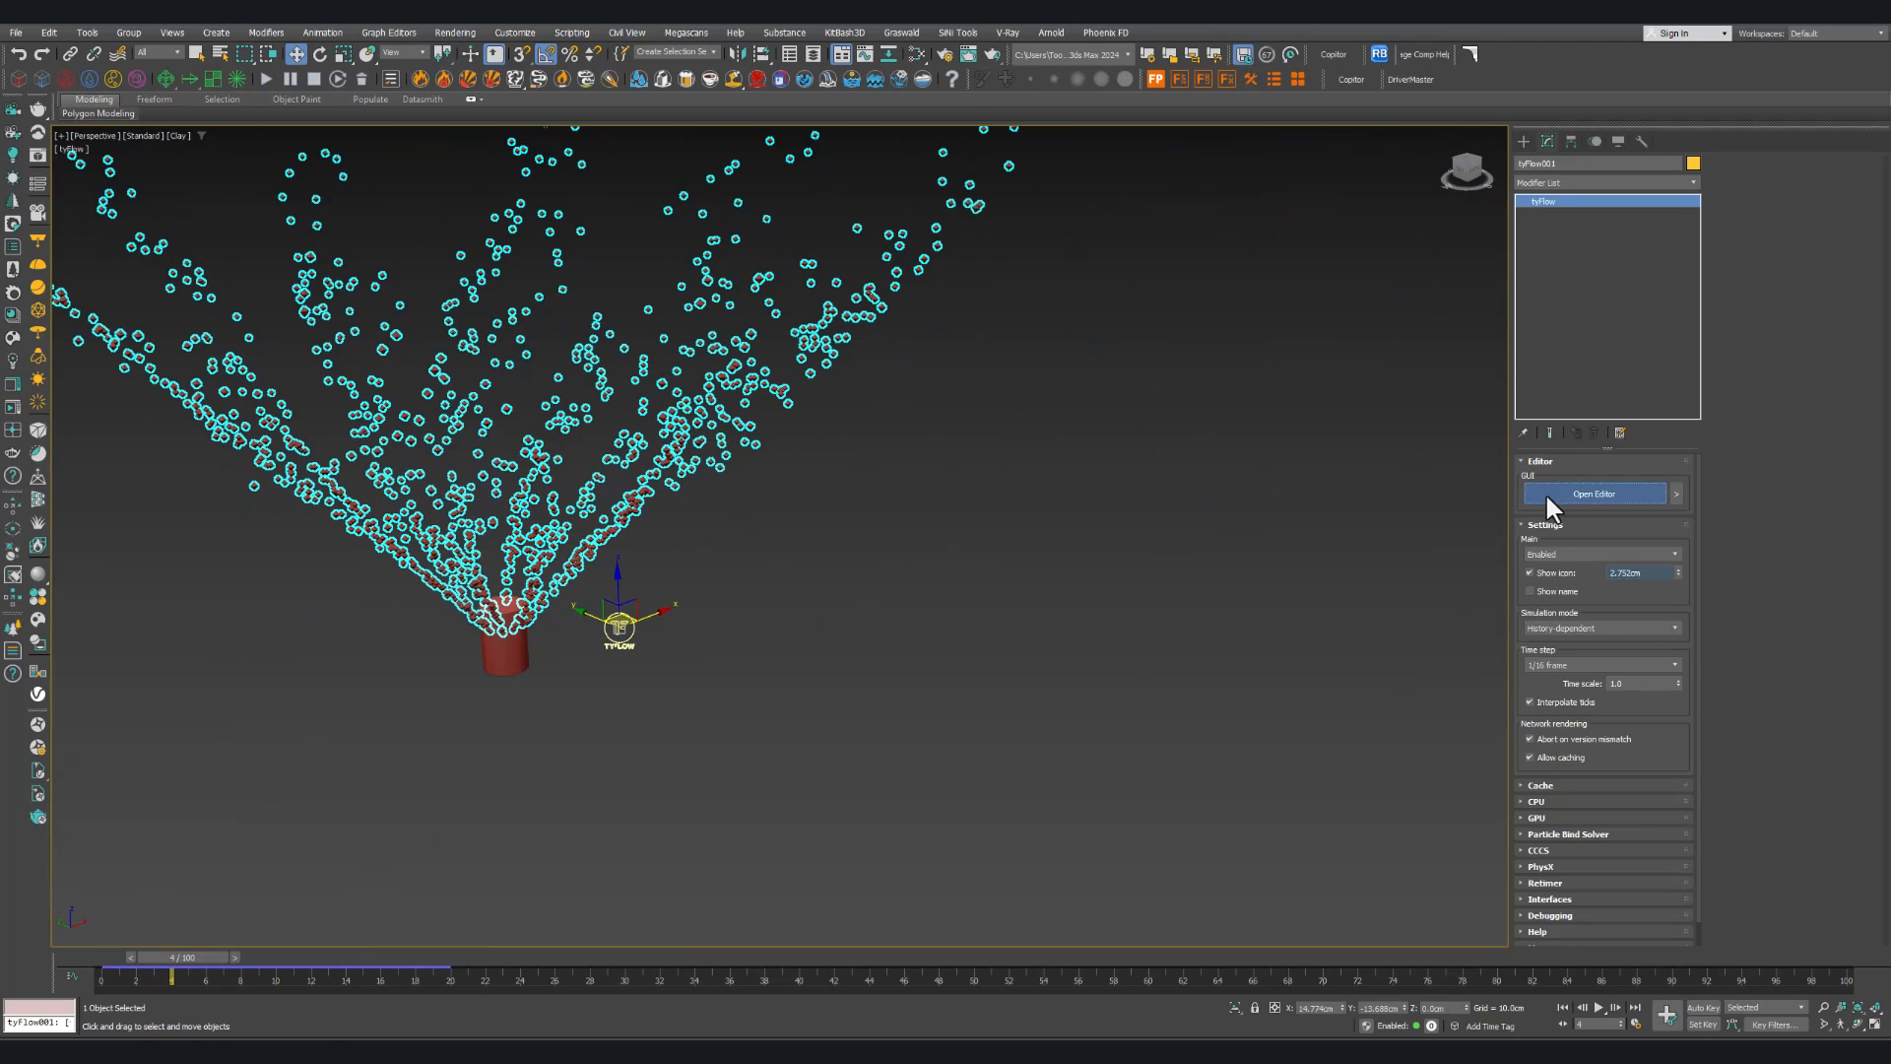
Step: Reopen the tyFlow editor and set the Birth operator to 1500 particles per frame
click(1546, 492)
click(975, 450)
click(1485, 361)
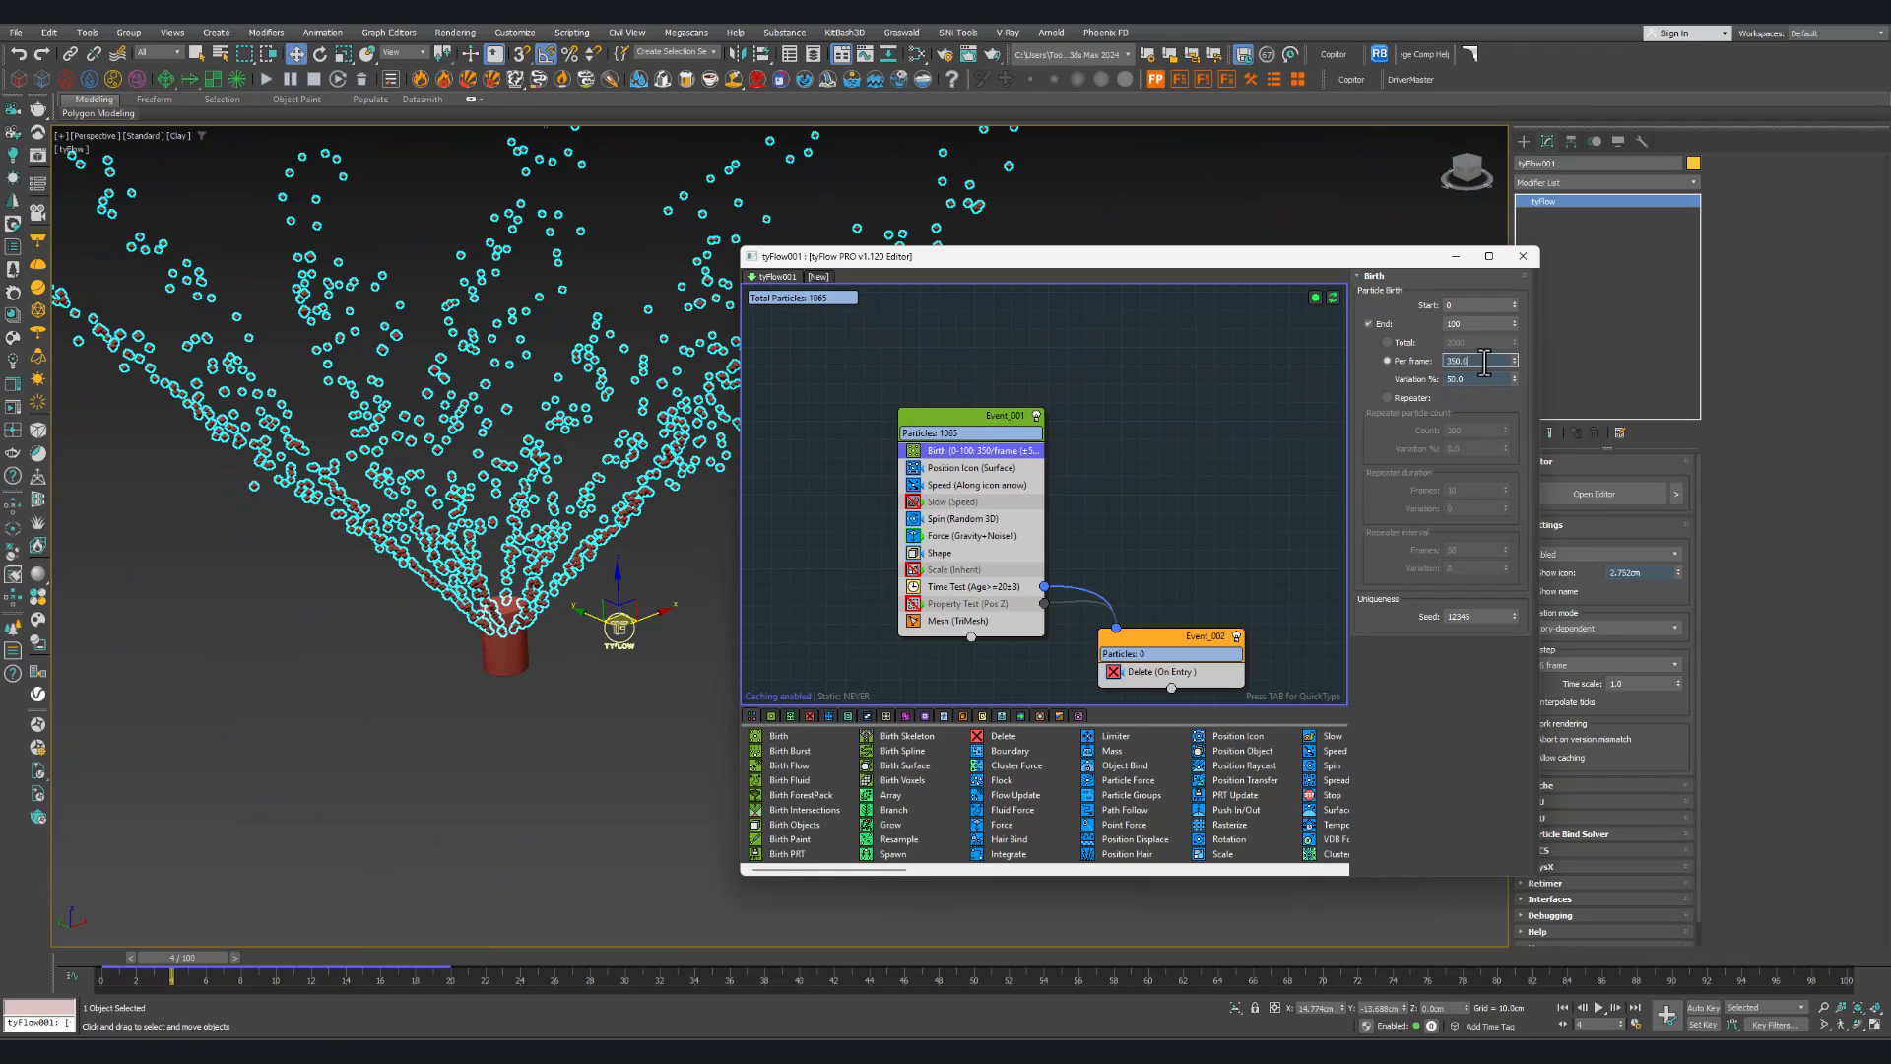
text(150)
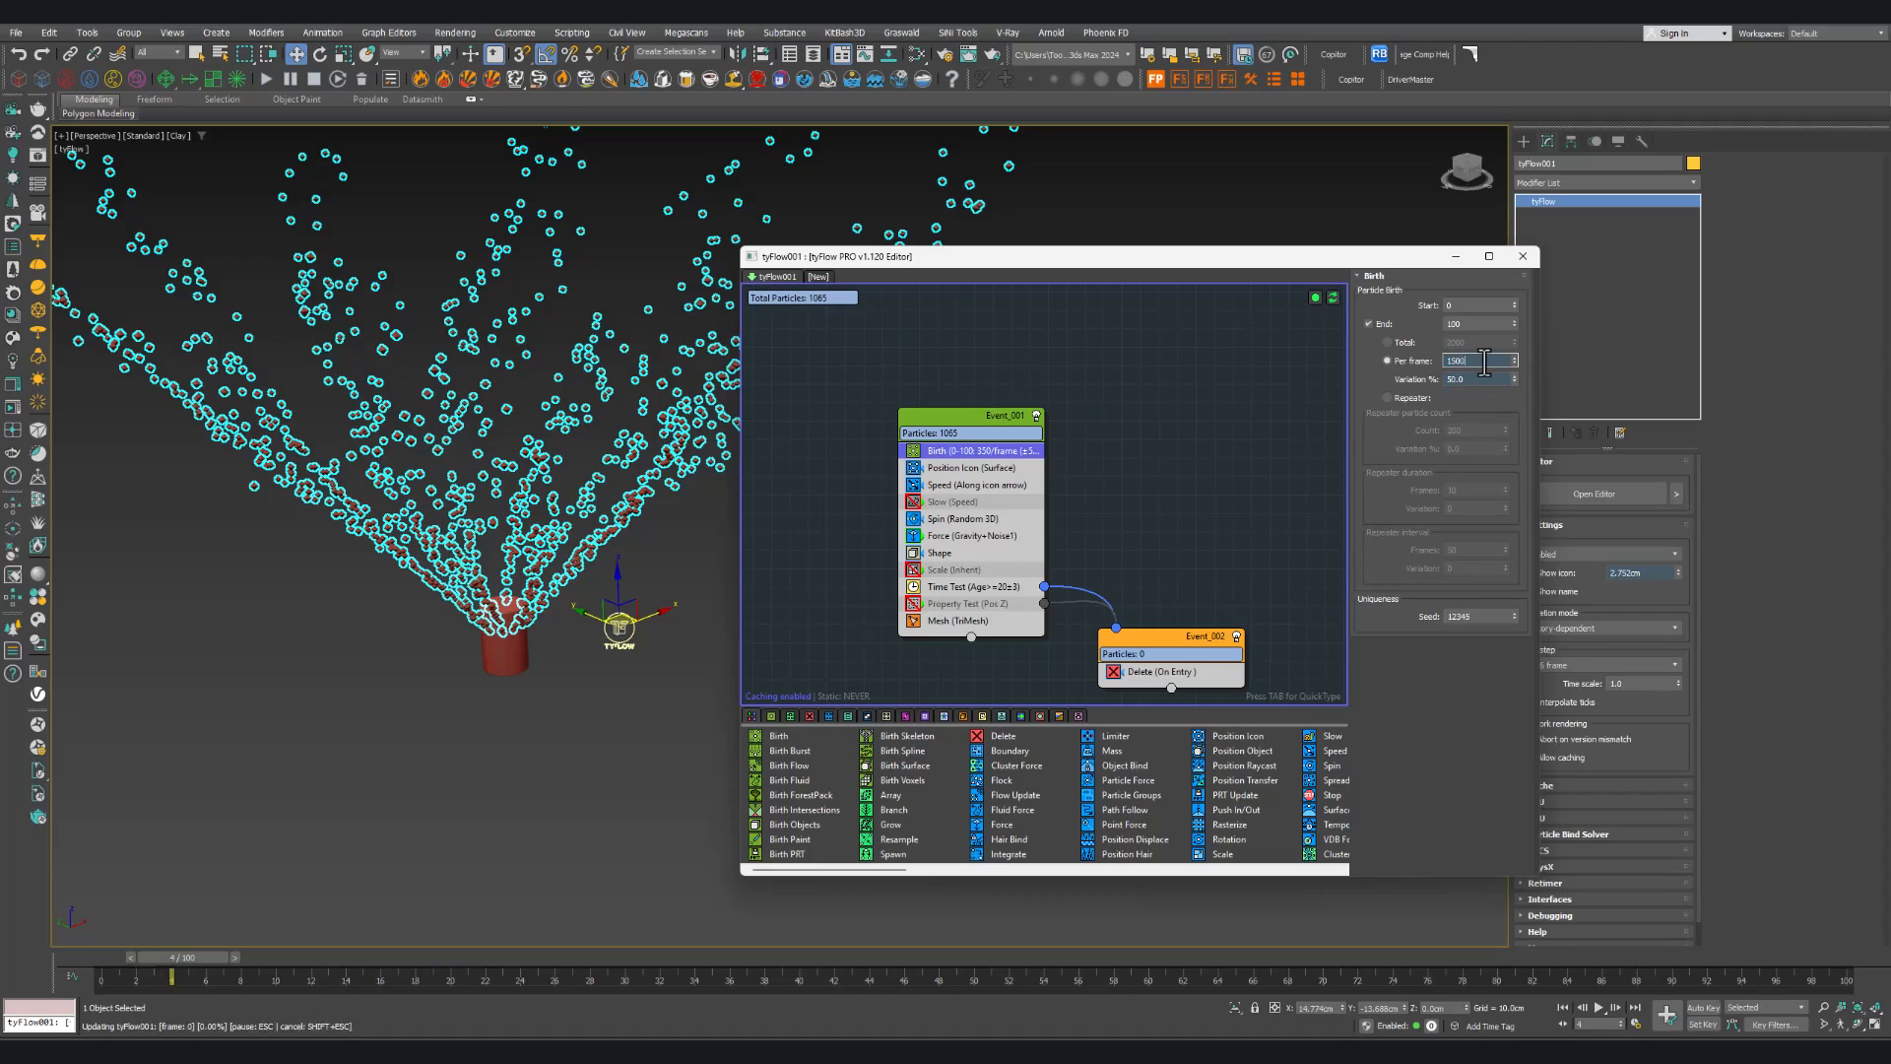
text(0)
key(Return)
Step: Inspect the denser spray from above by scrubbing and briefly playing it with nothing selected, and return to frame 0
alt+middle_drag(509, 651, 535, 707)
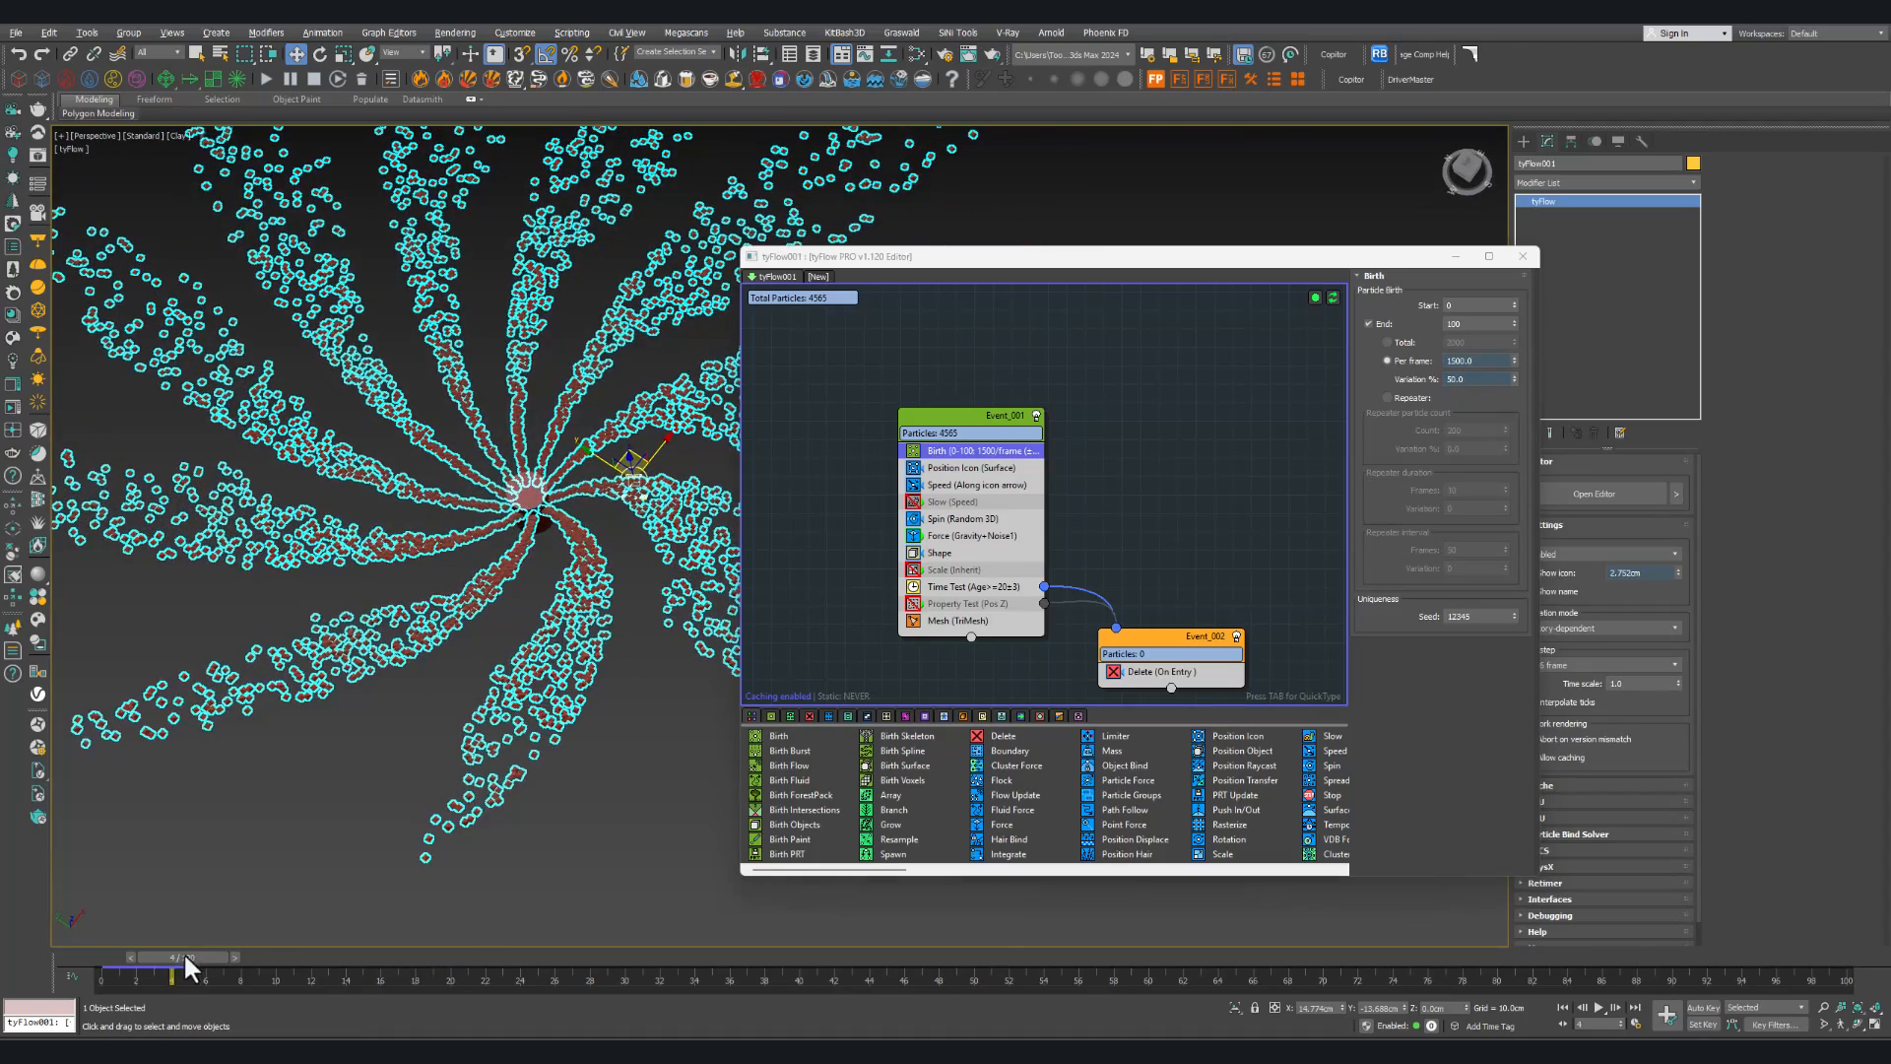
drag(183, 952, 357, 950)
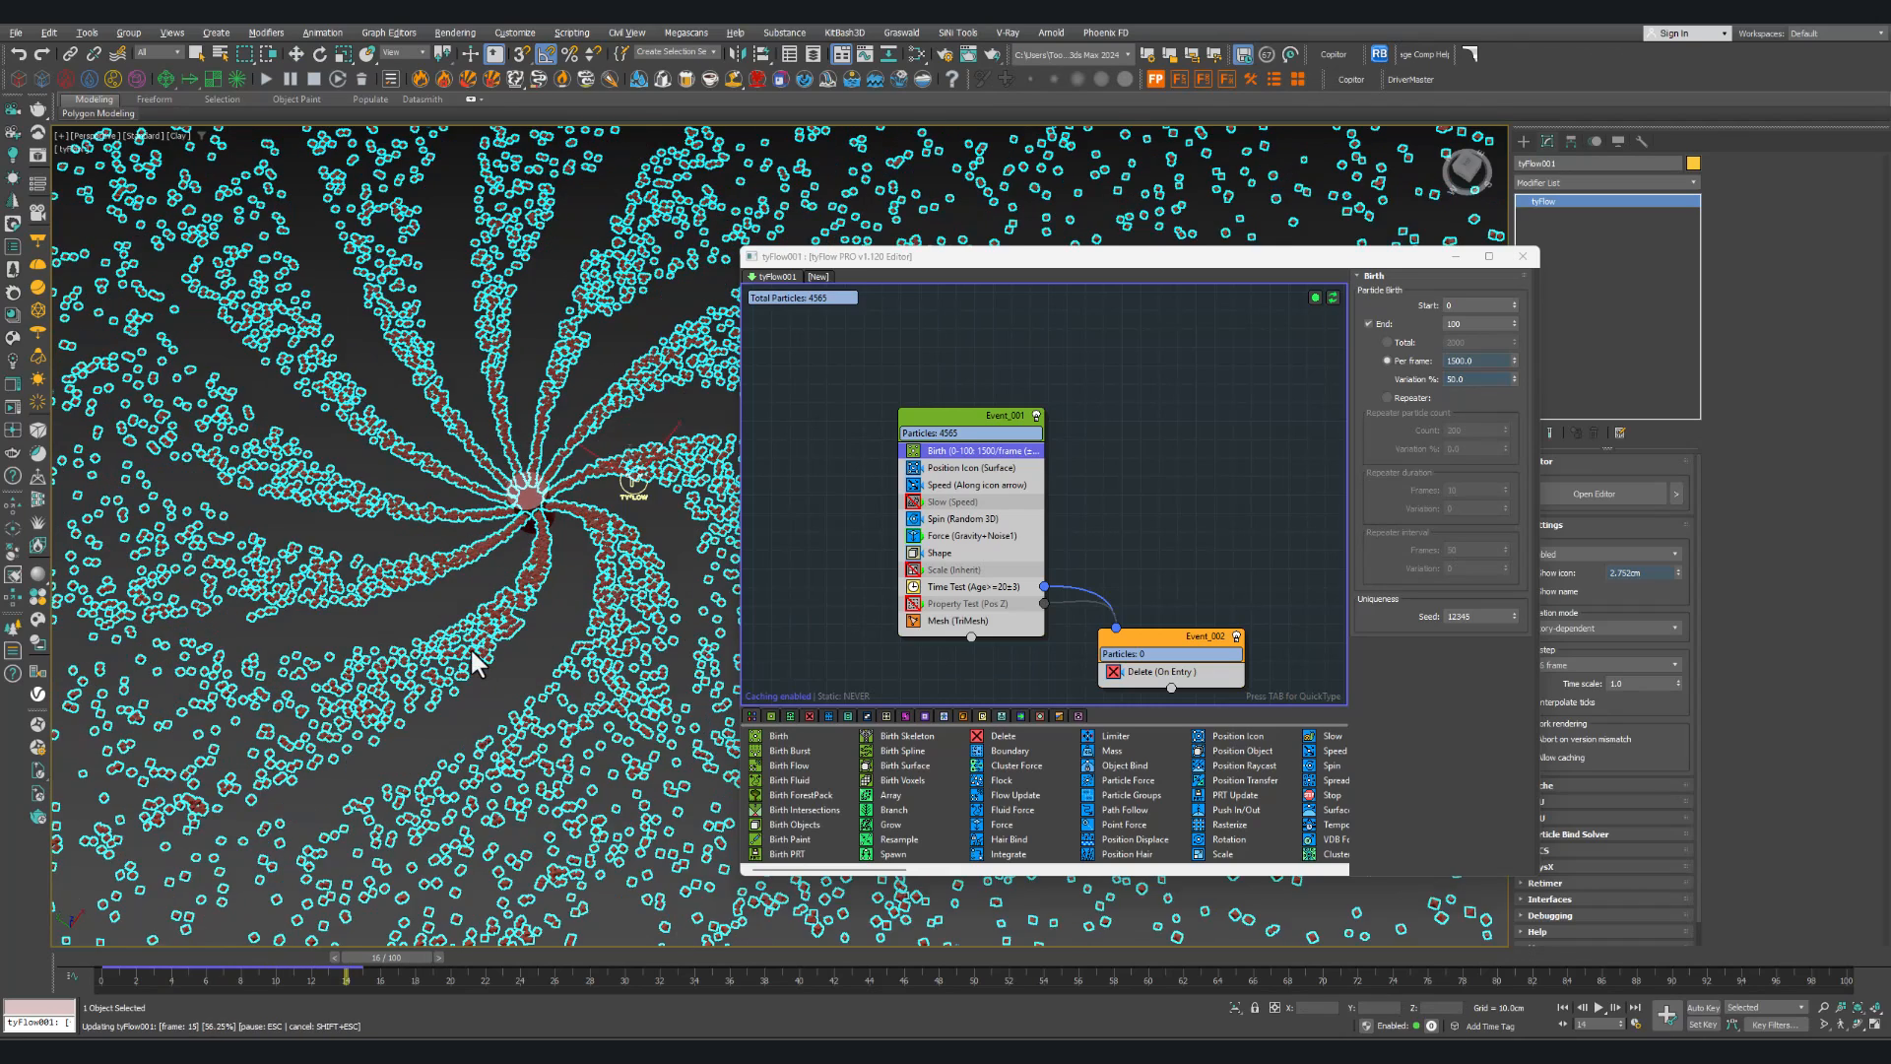
click(475, 655)
scroll(440, 857, down, 5)
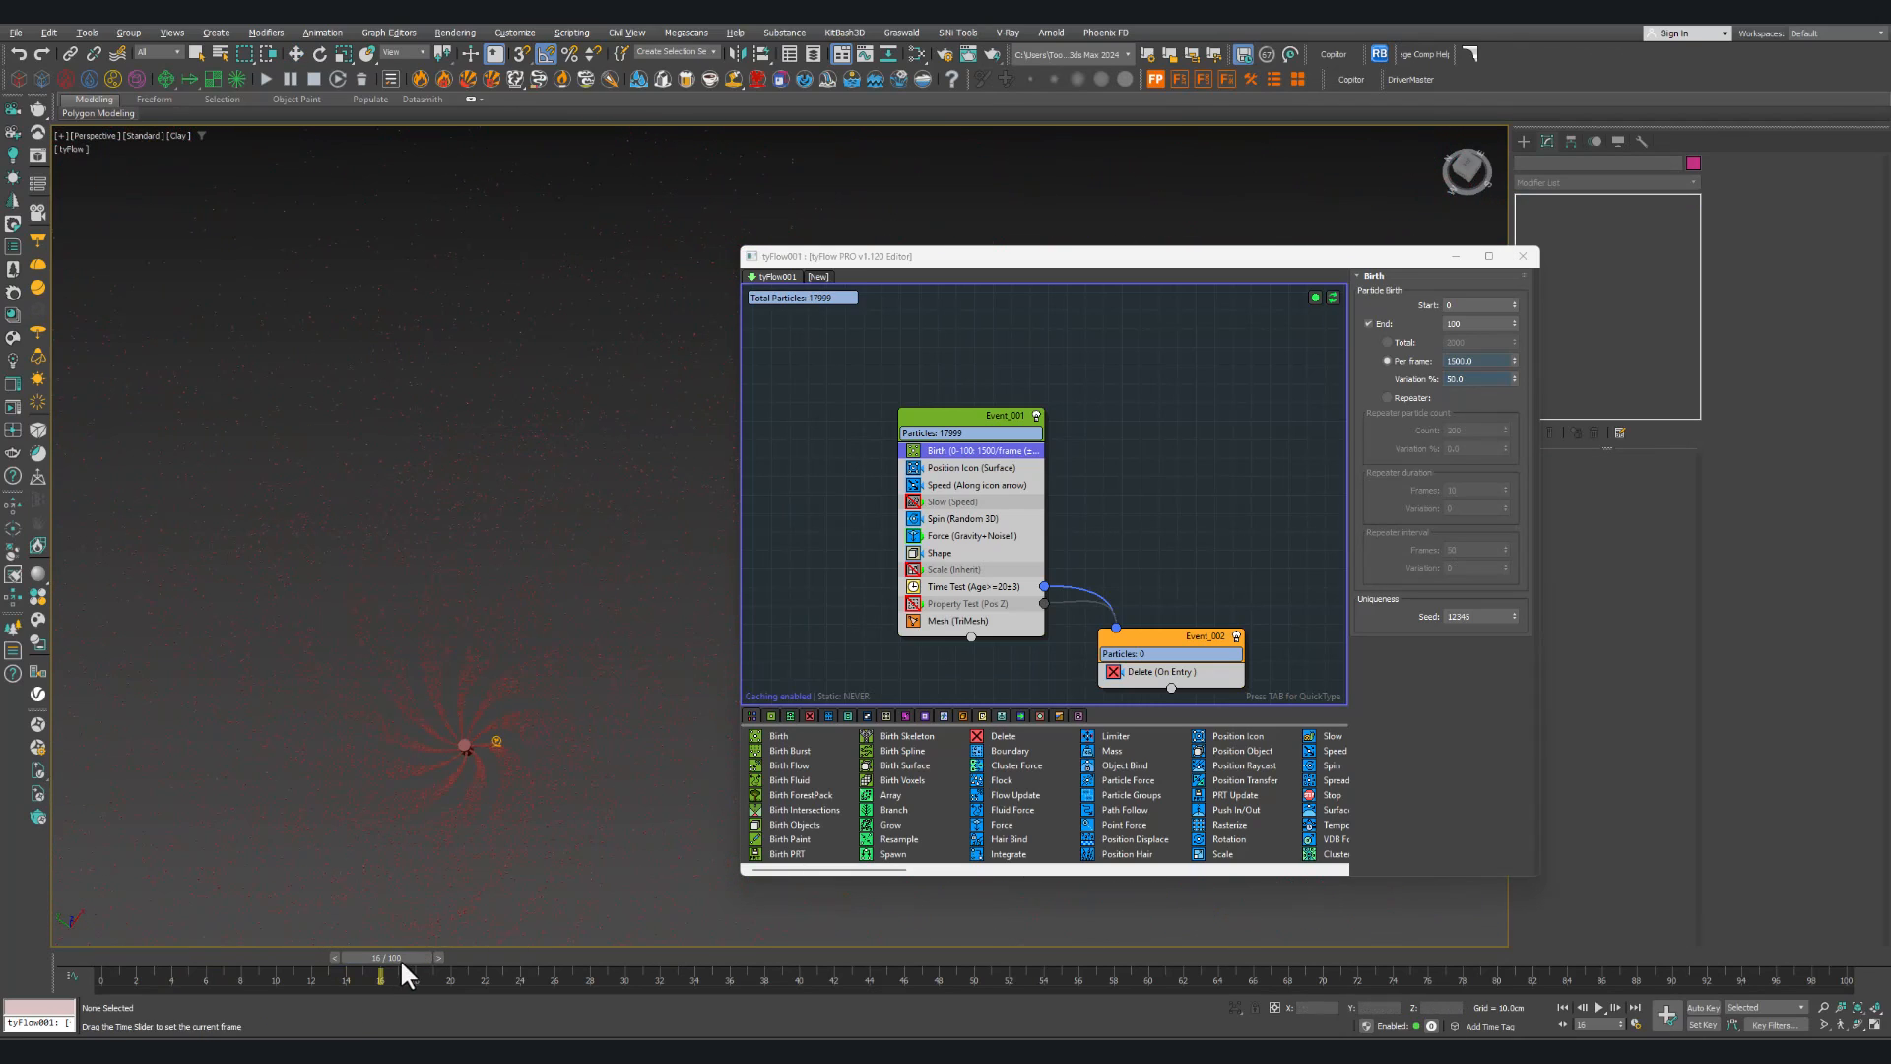
drag(400, 958, 581, 953)
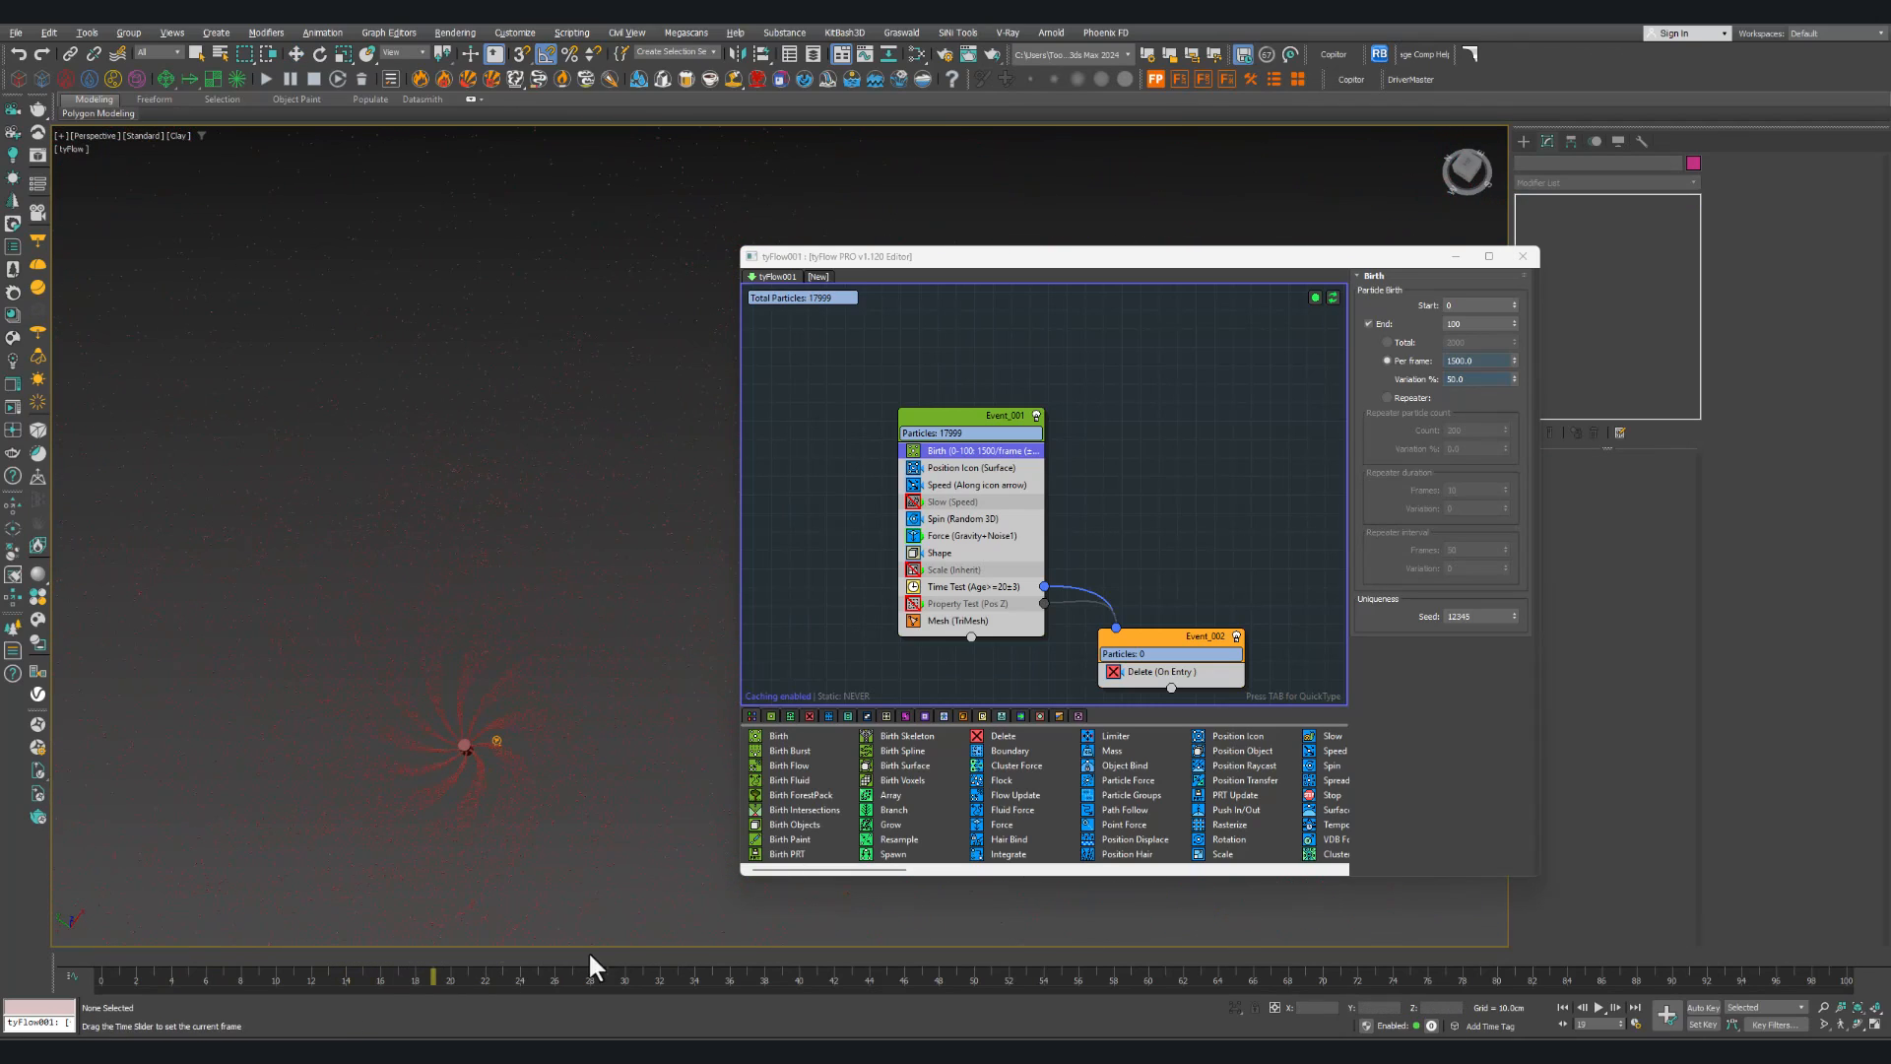
click(818, 951)
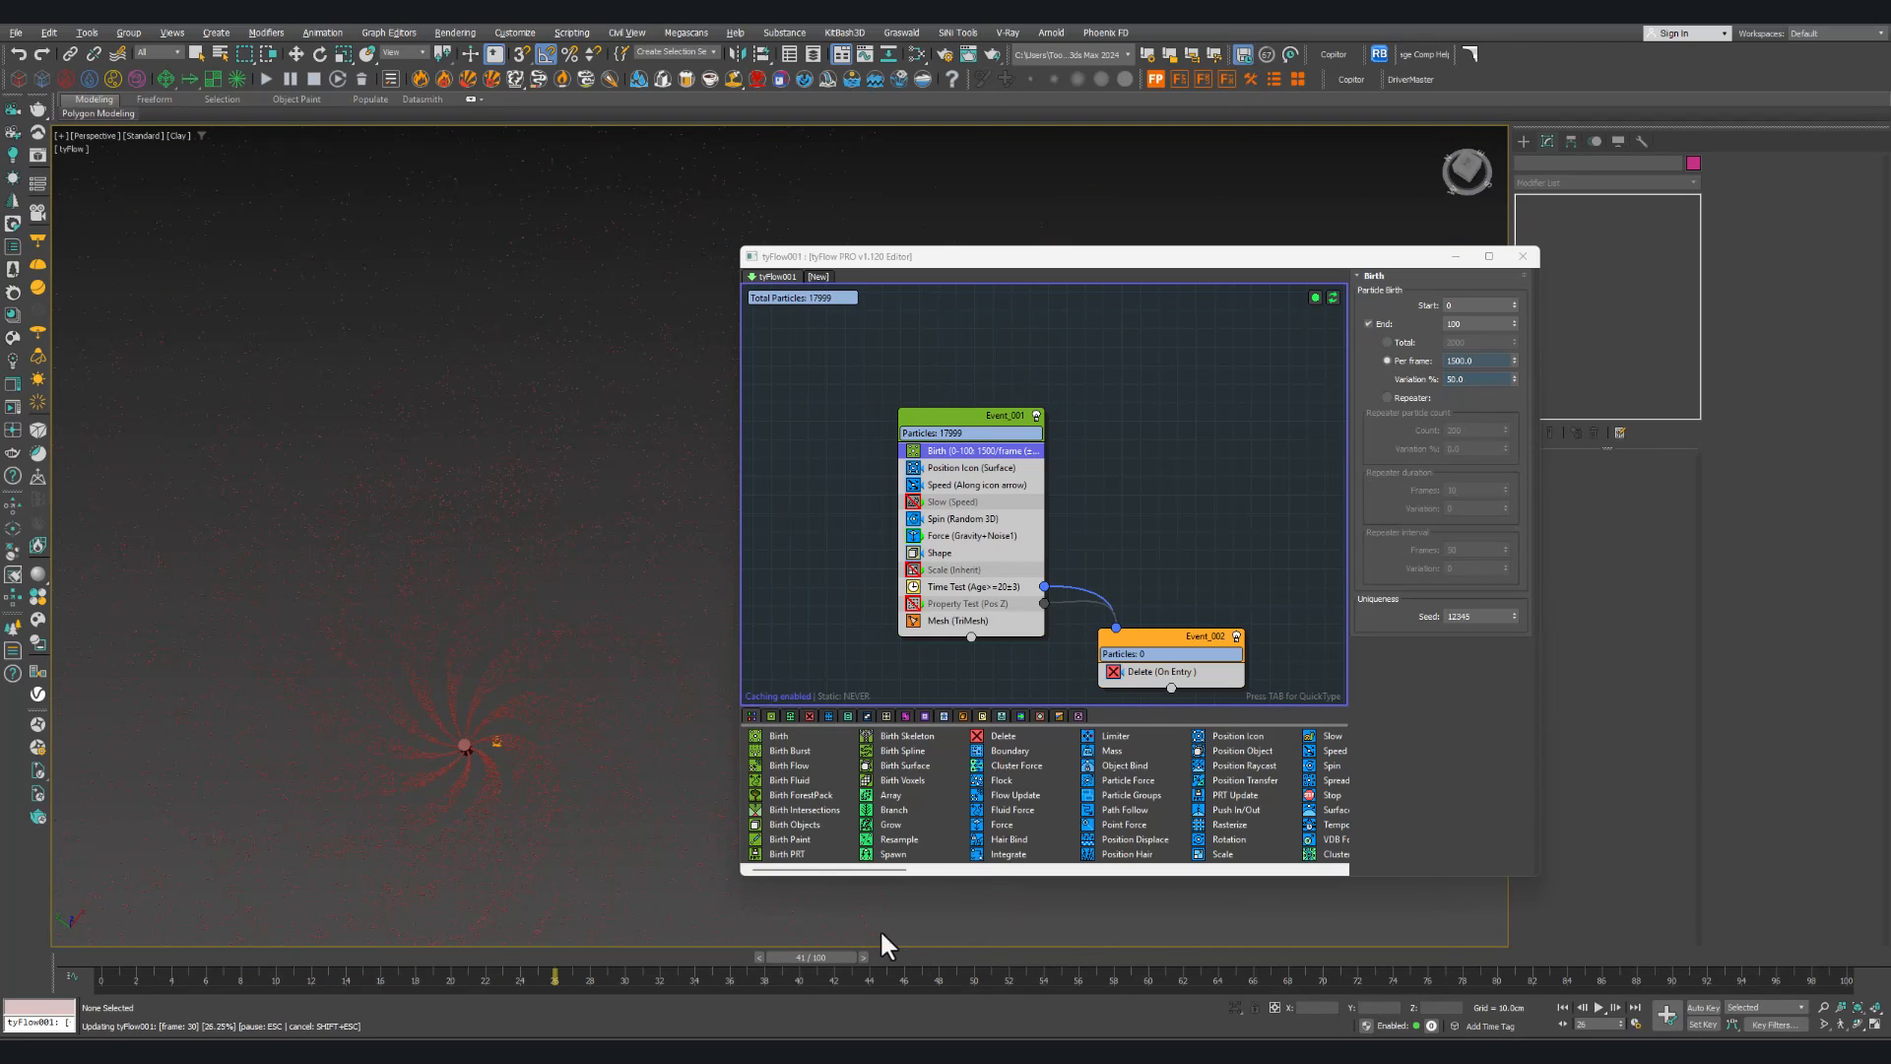
click(1565, 1004)
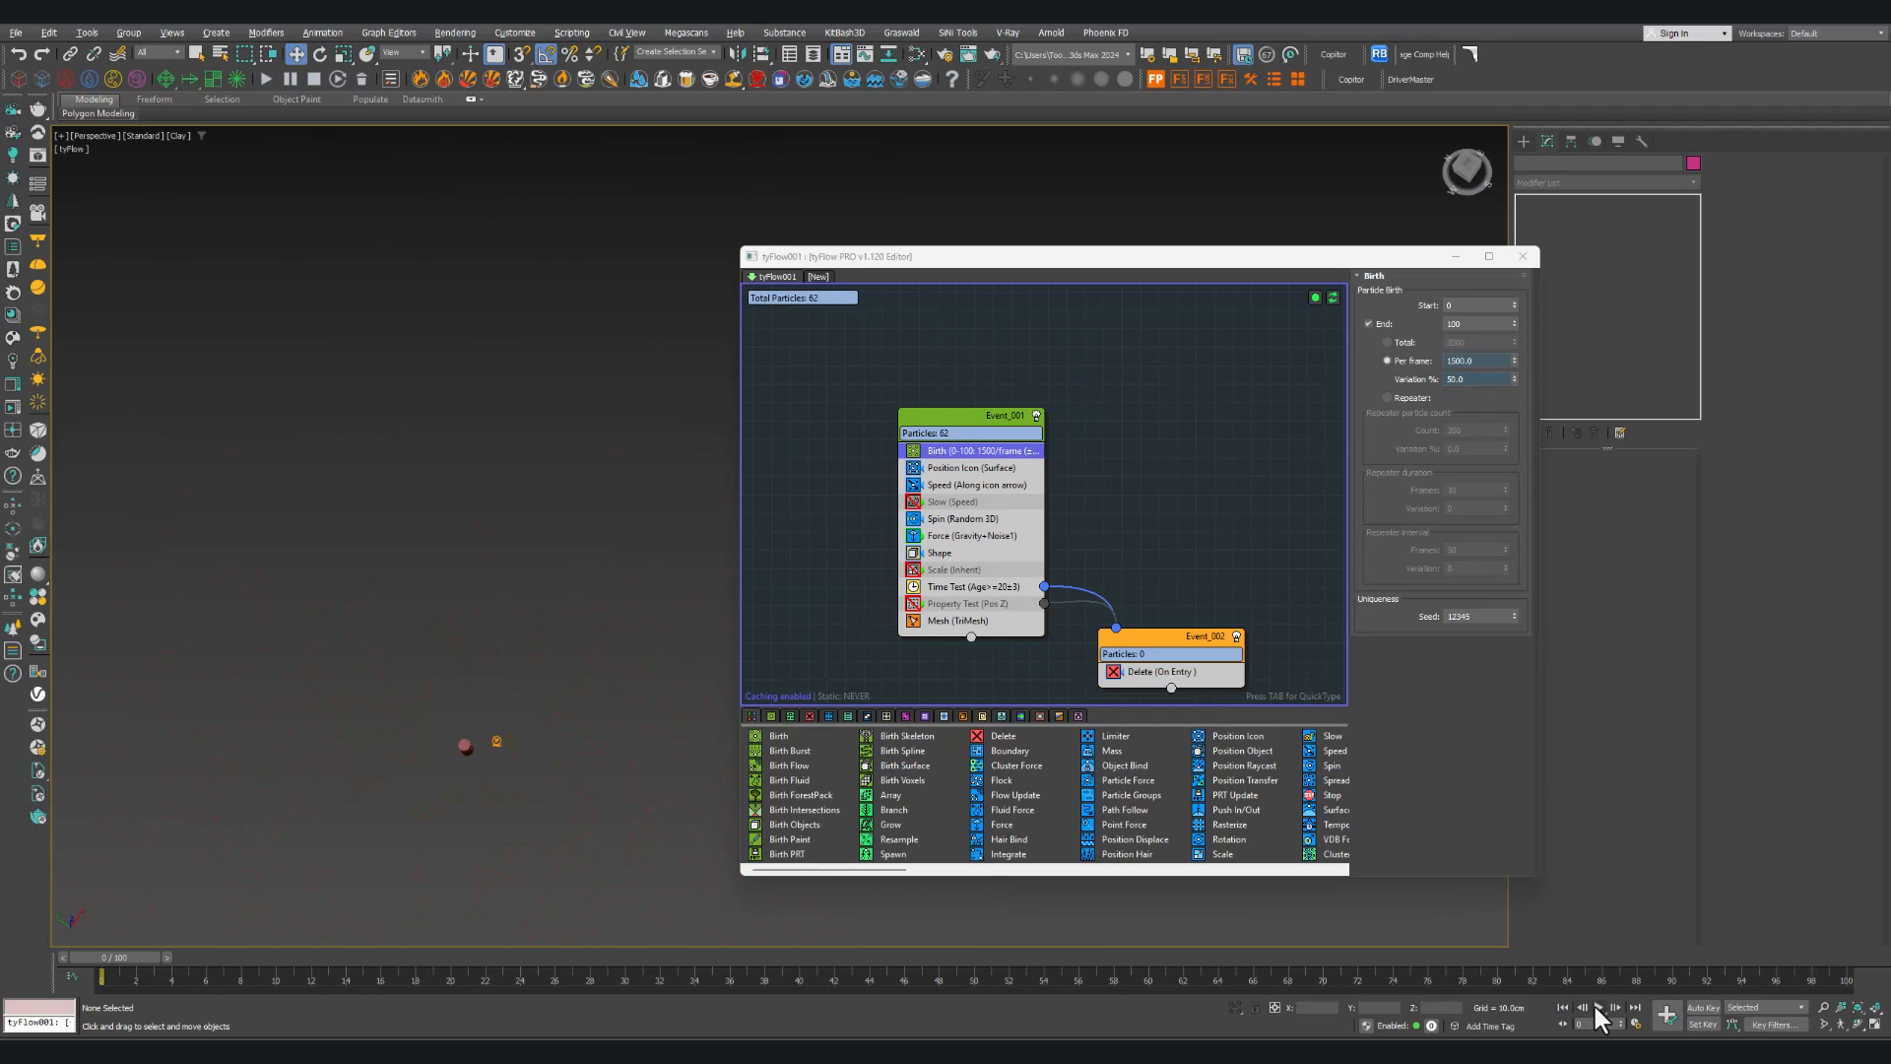
click(1599, 1004)
click(1599, 1002)
click(1564, 1003)
Step: Hide the tyFlow editor, select the sprinkler cylinder and display the viewport in wireframe
scroll(448, 696, up, 5)
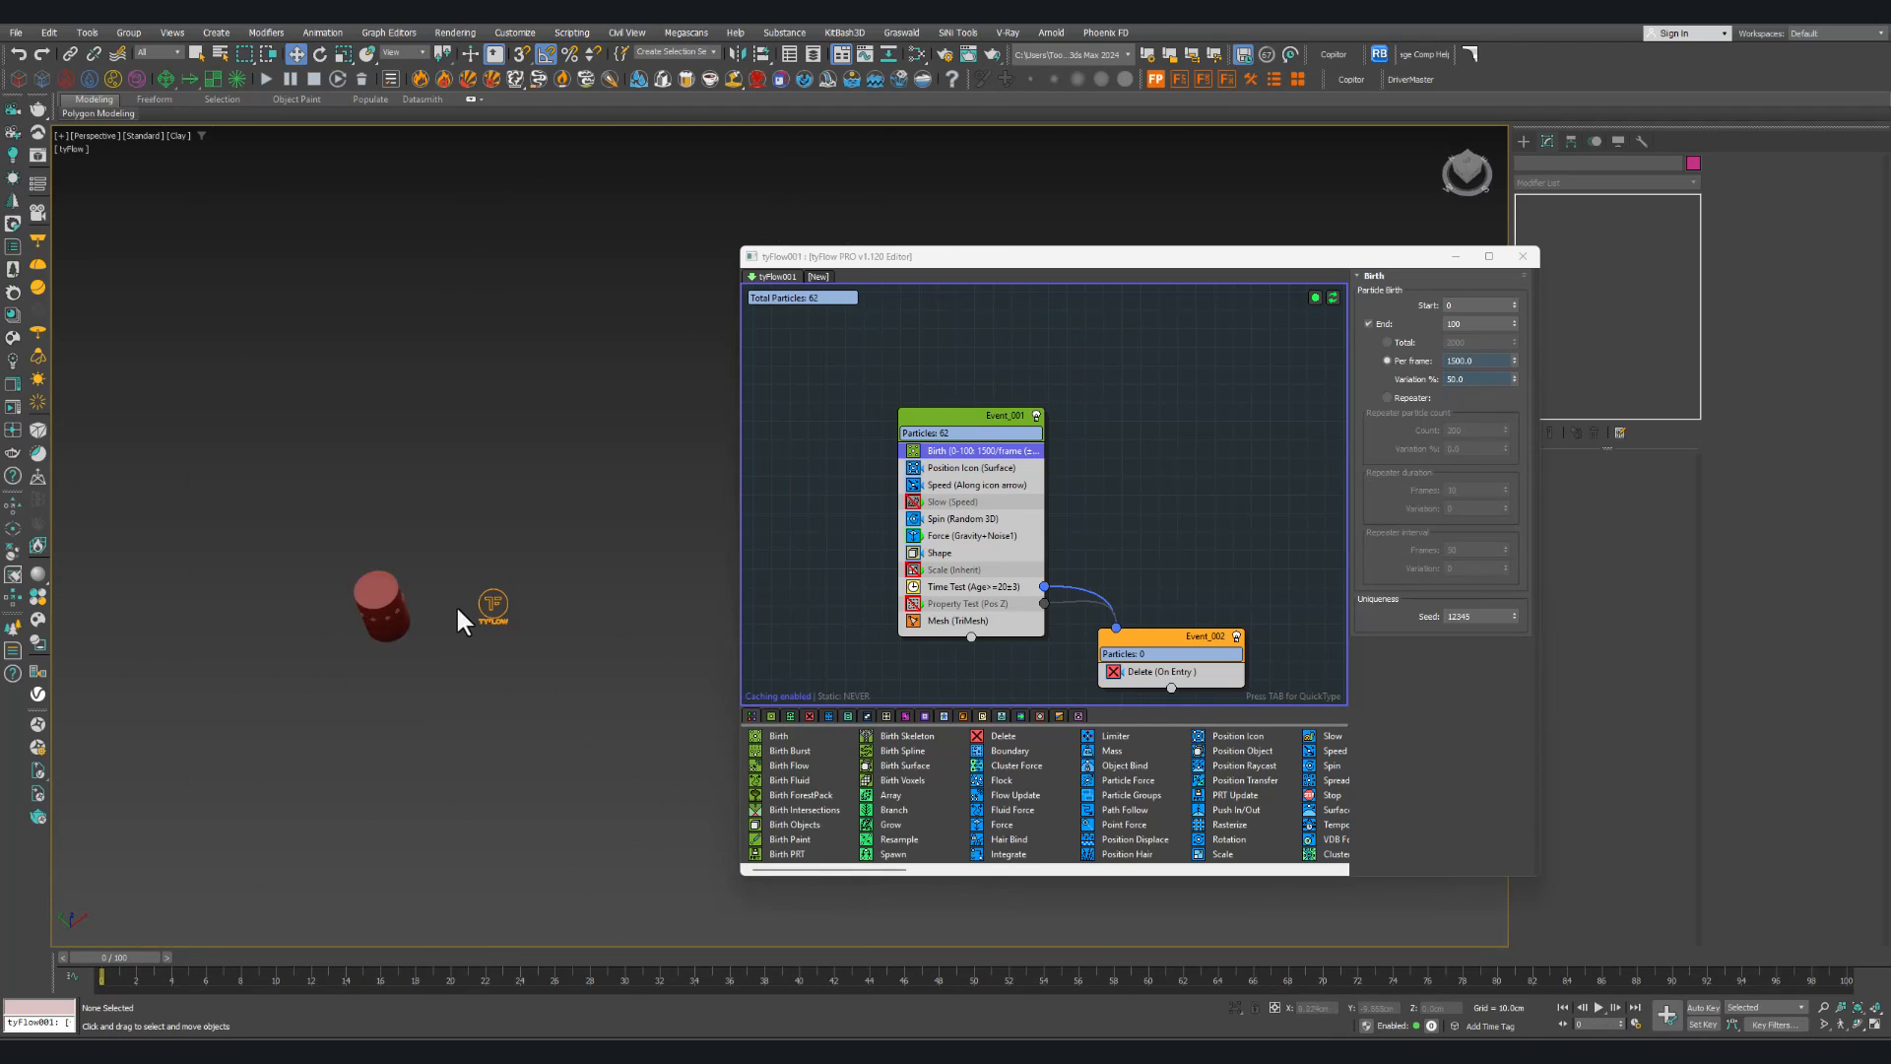
scroll(457, 607, up, 3)
middle_drag(457, 607, 571, 599)
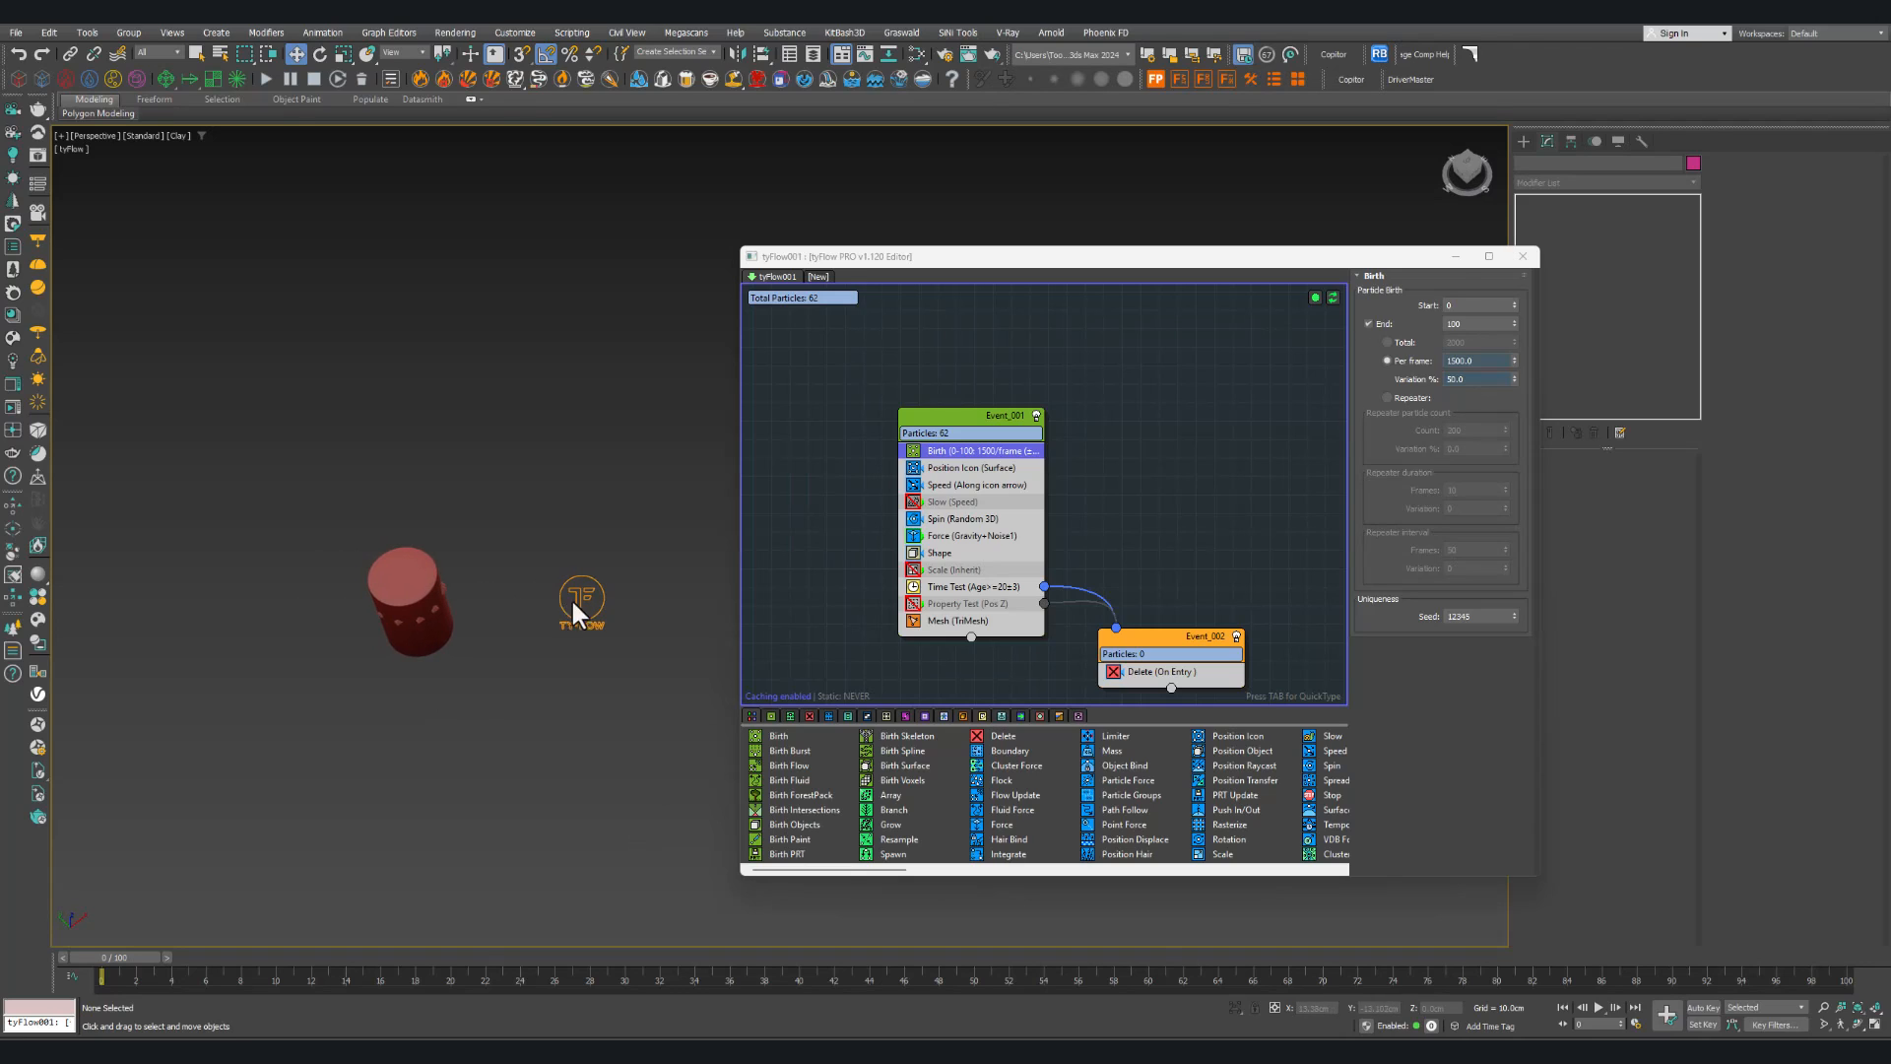
click(1471, 257)
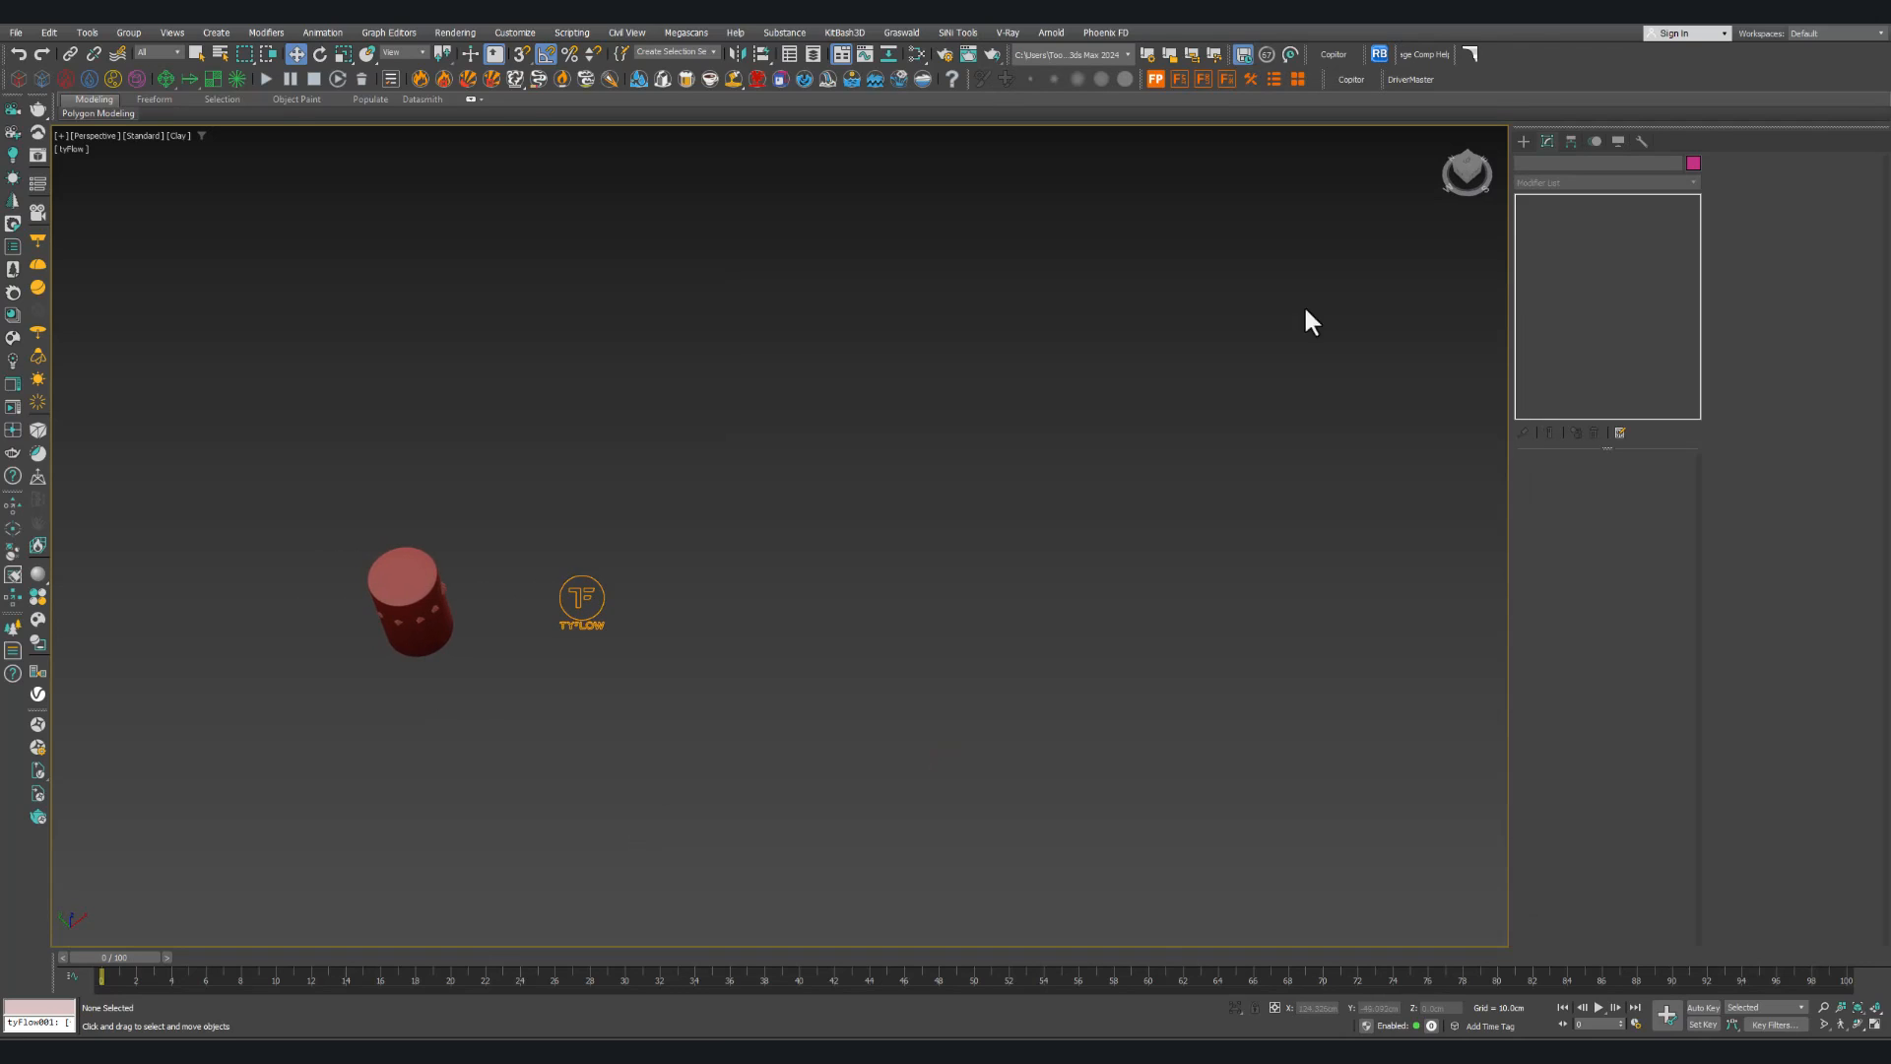
scroll(415, 601, up, 1)
click(417, 600)
scroll(418, 600, up, 3)
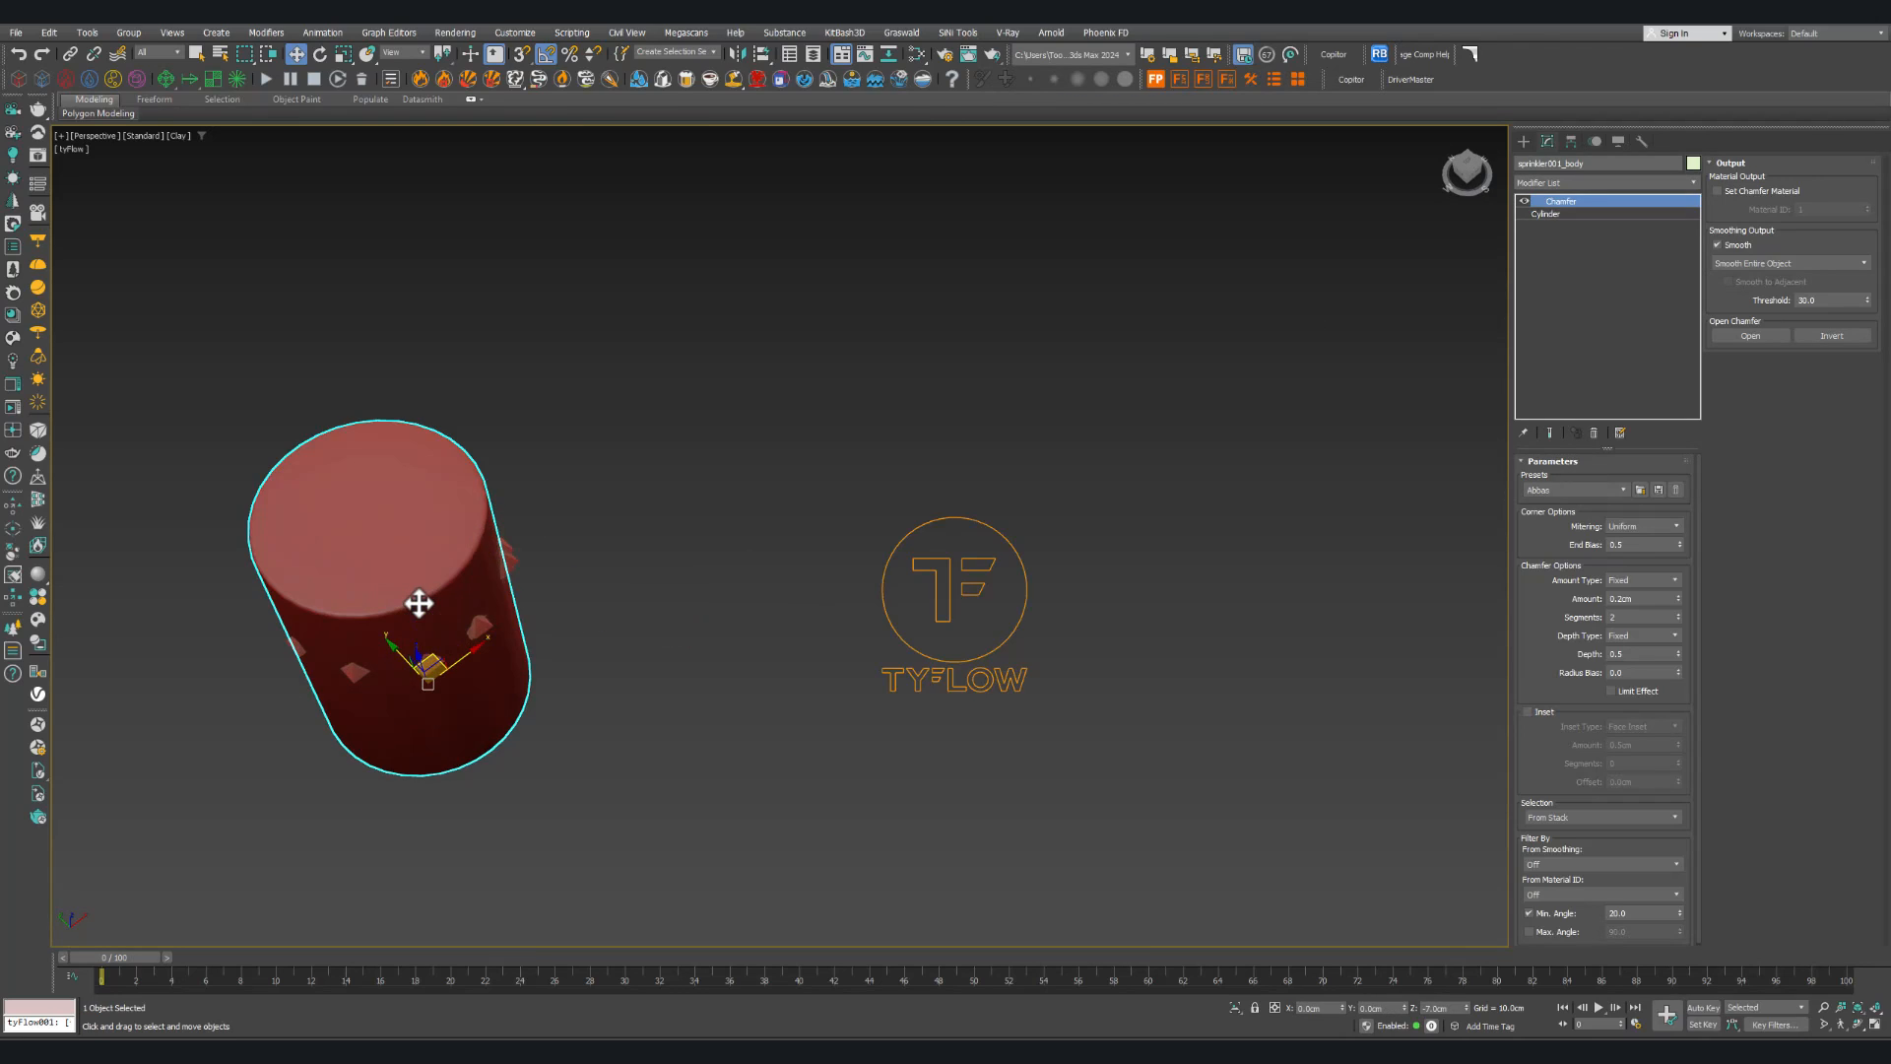
mouse_move(421, 596)
middle_down()
mouse_move(574, 591)
mouse_move(548, 595)
mouse_move(558, 541)
middle_up()
key(F3)
scroll(569, 587, up, 2)
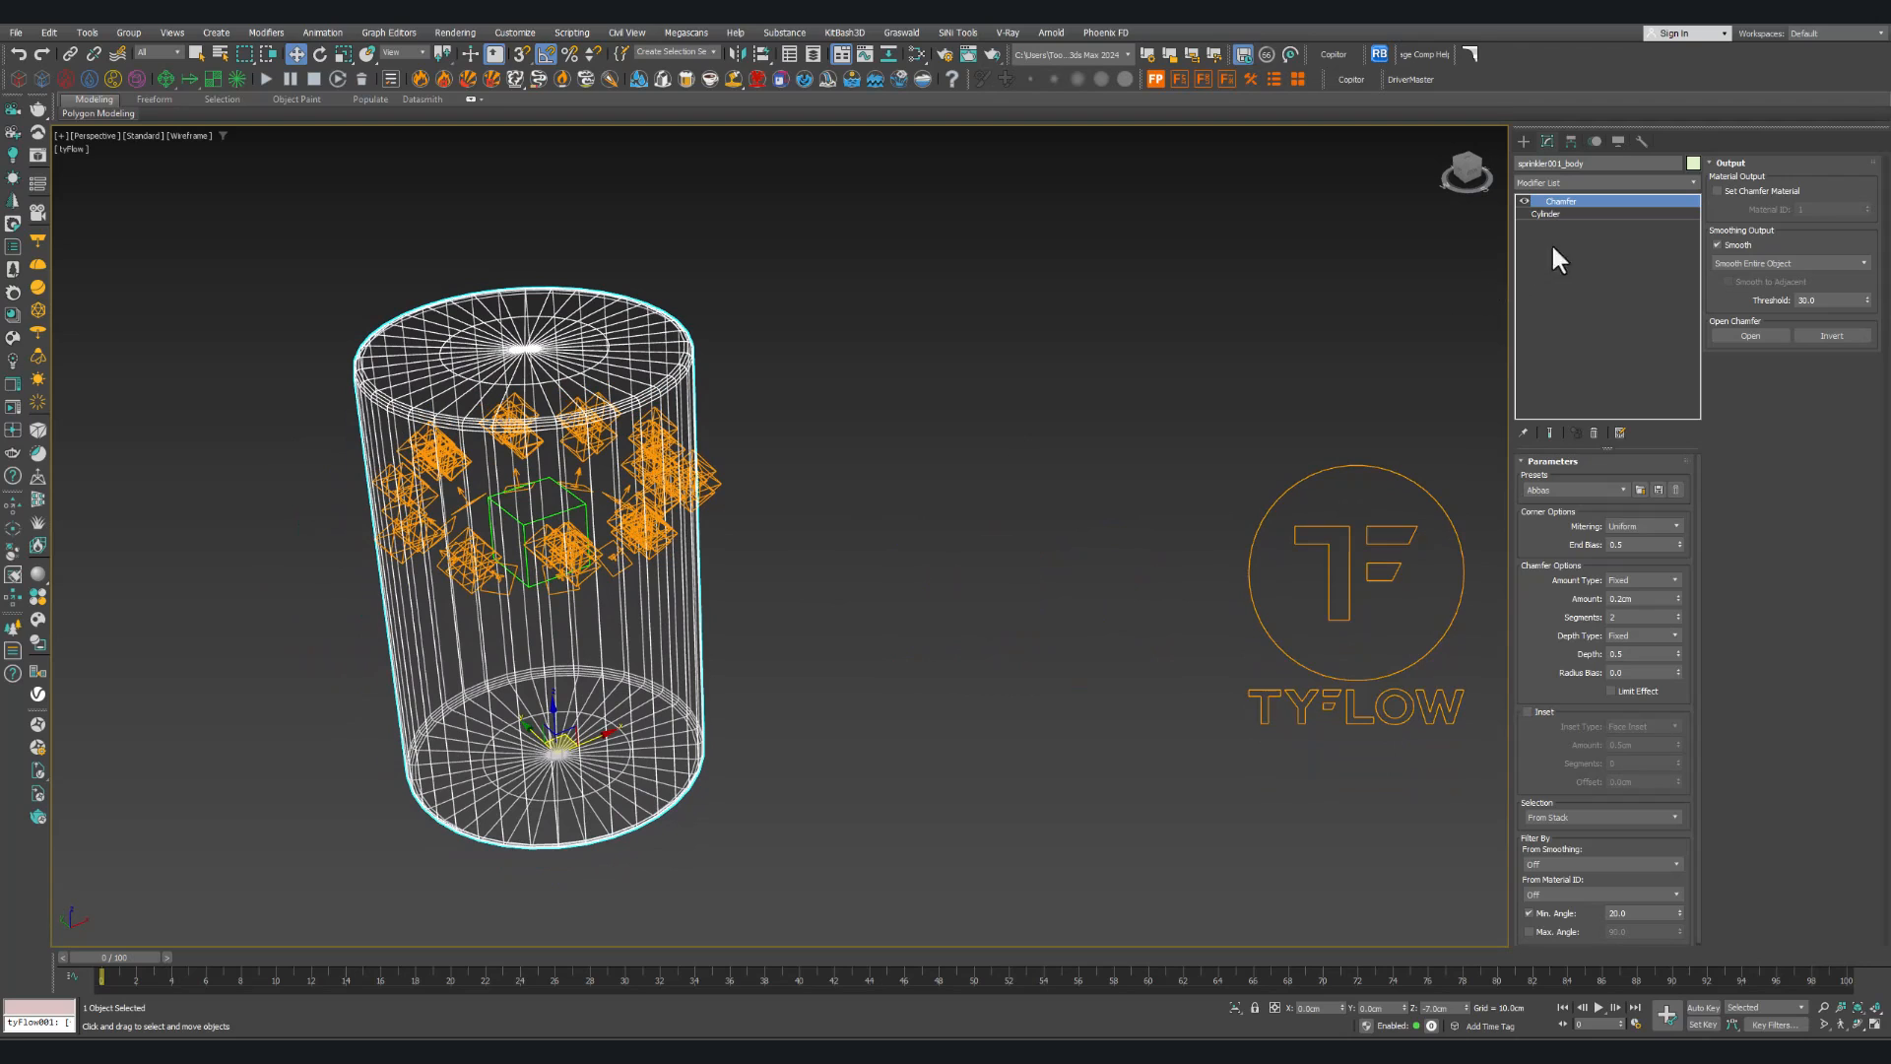
alt+middle_drag(849, 431, 872, 431)
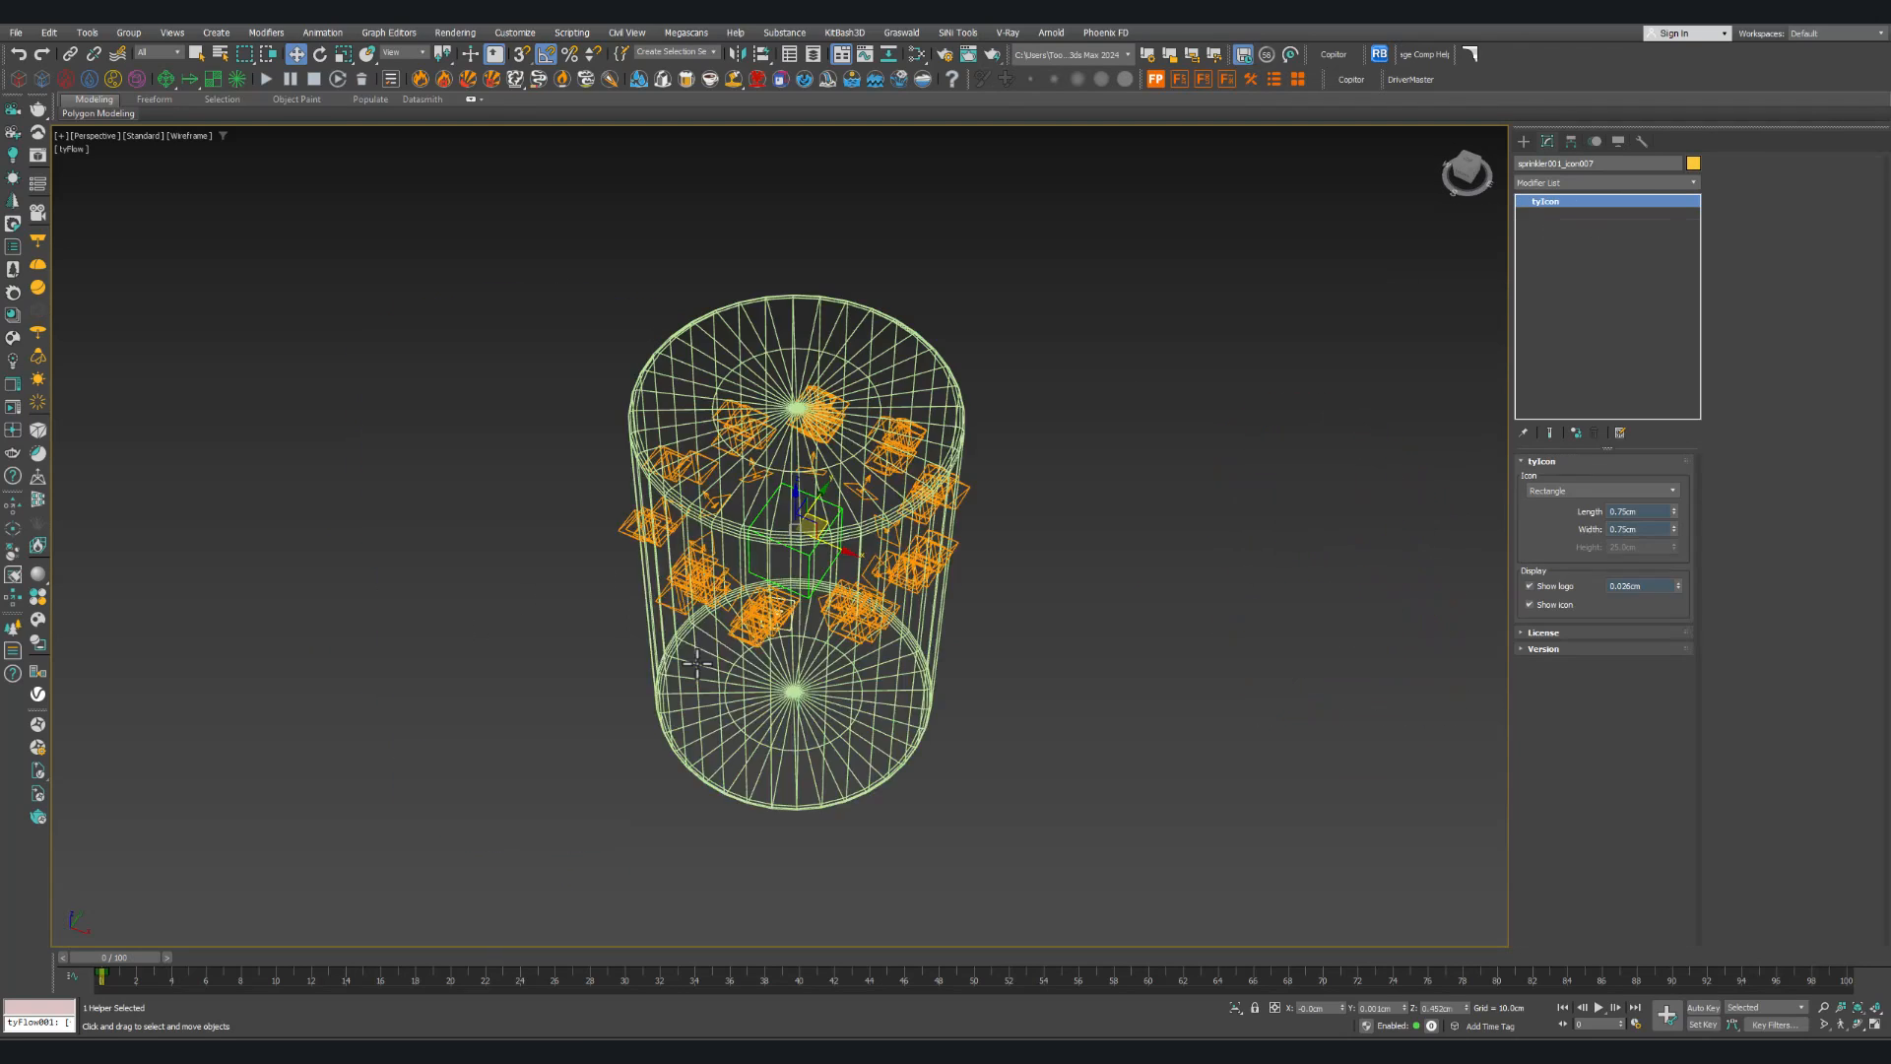
Step: Examine the tyIcon helpers arranged around the cylinder and clear the selection
mouse_move(670, 658)
middle_down()
mouse_move(584, 648)
mouse_move(692, 686)
middle_up()
click(1029, 640)
ctrl+right_click(978, 663)
click(1253, 373)
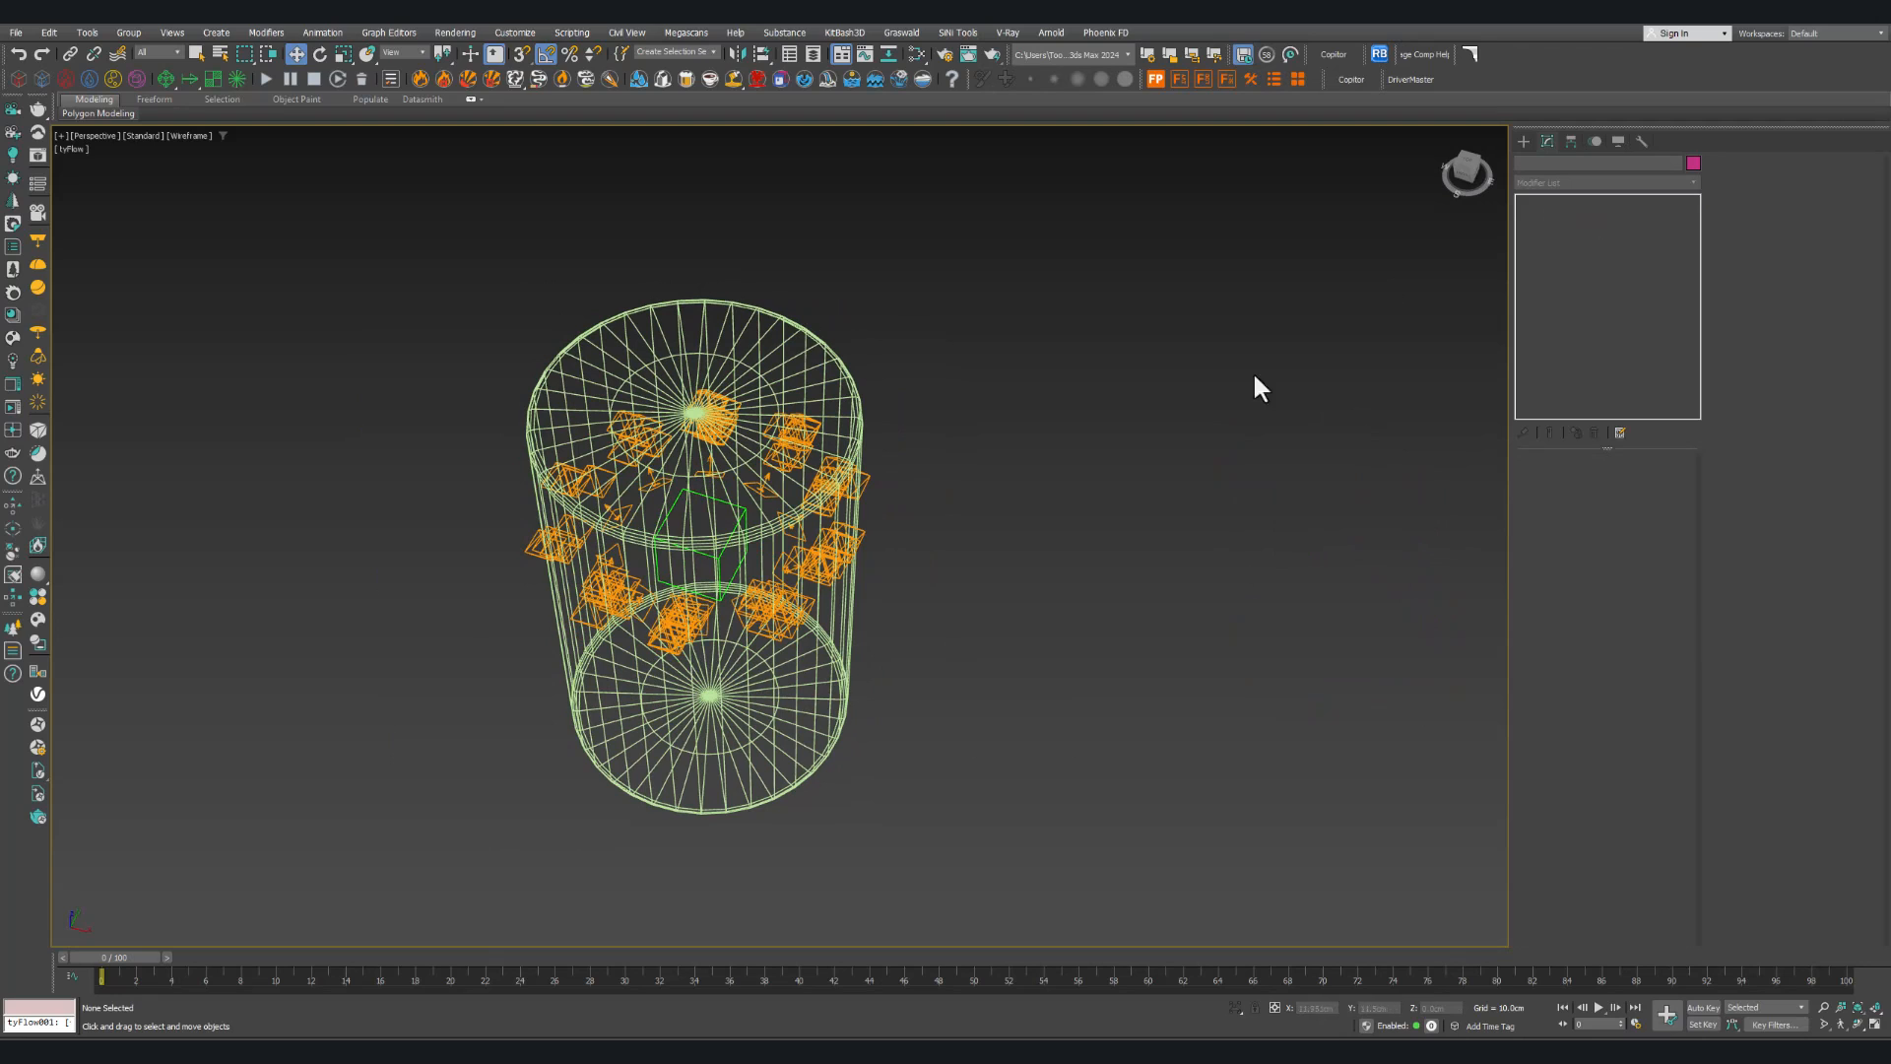
Step: Create a Dummy helper beside the sprinkler cylinder
click(1522, 143)
click(1602, 165)
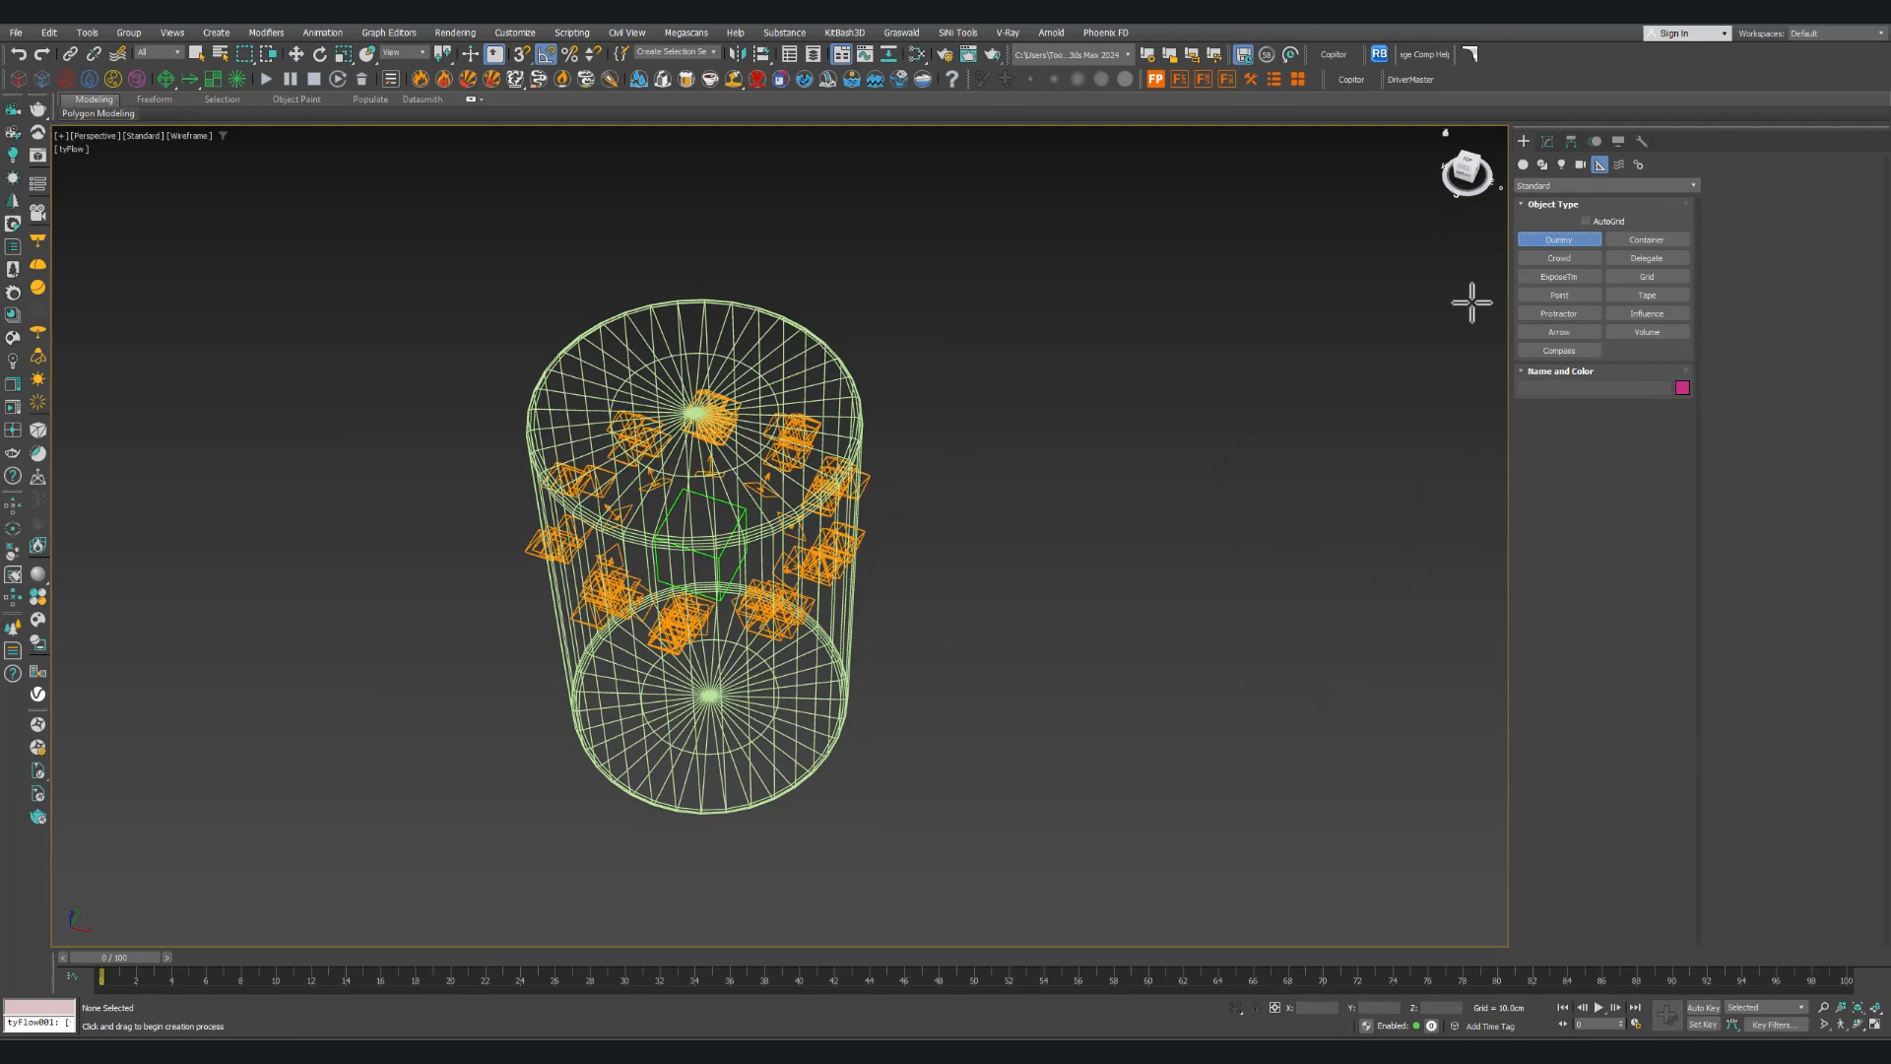
drag(1129, 595, 1154, 648)
key(w)
alt+middle_drag(1151, 645, 1063, 599)
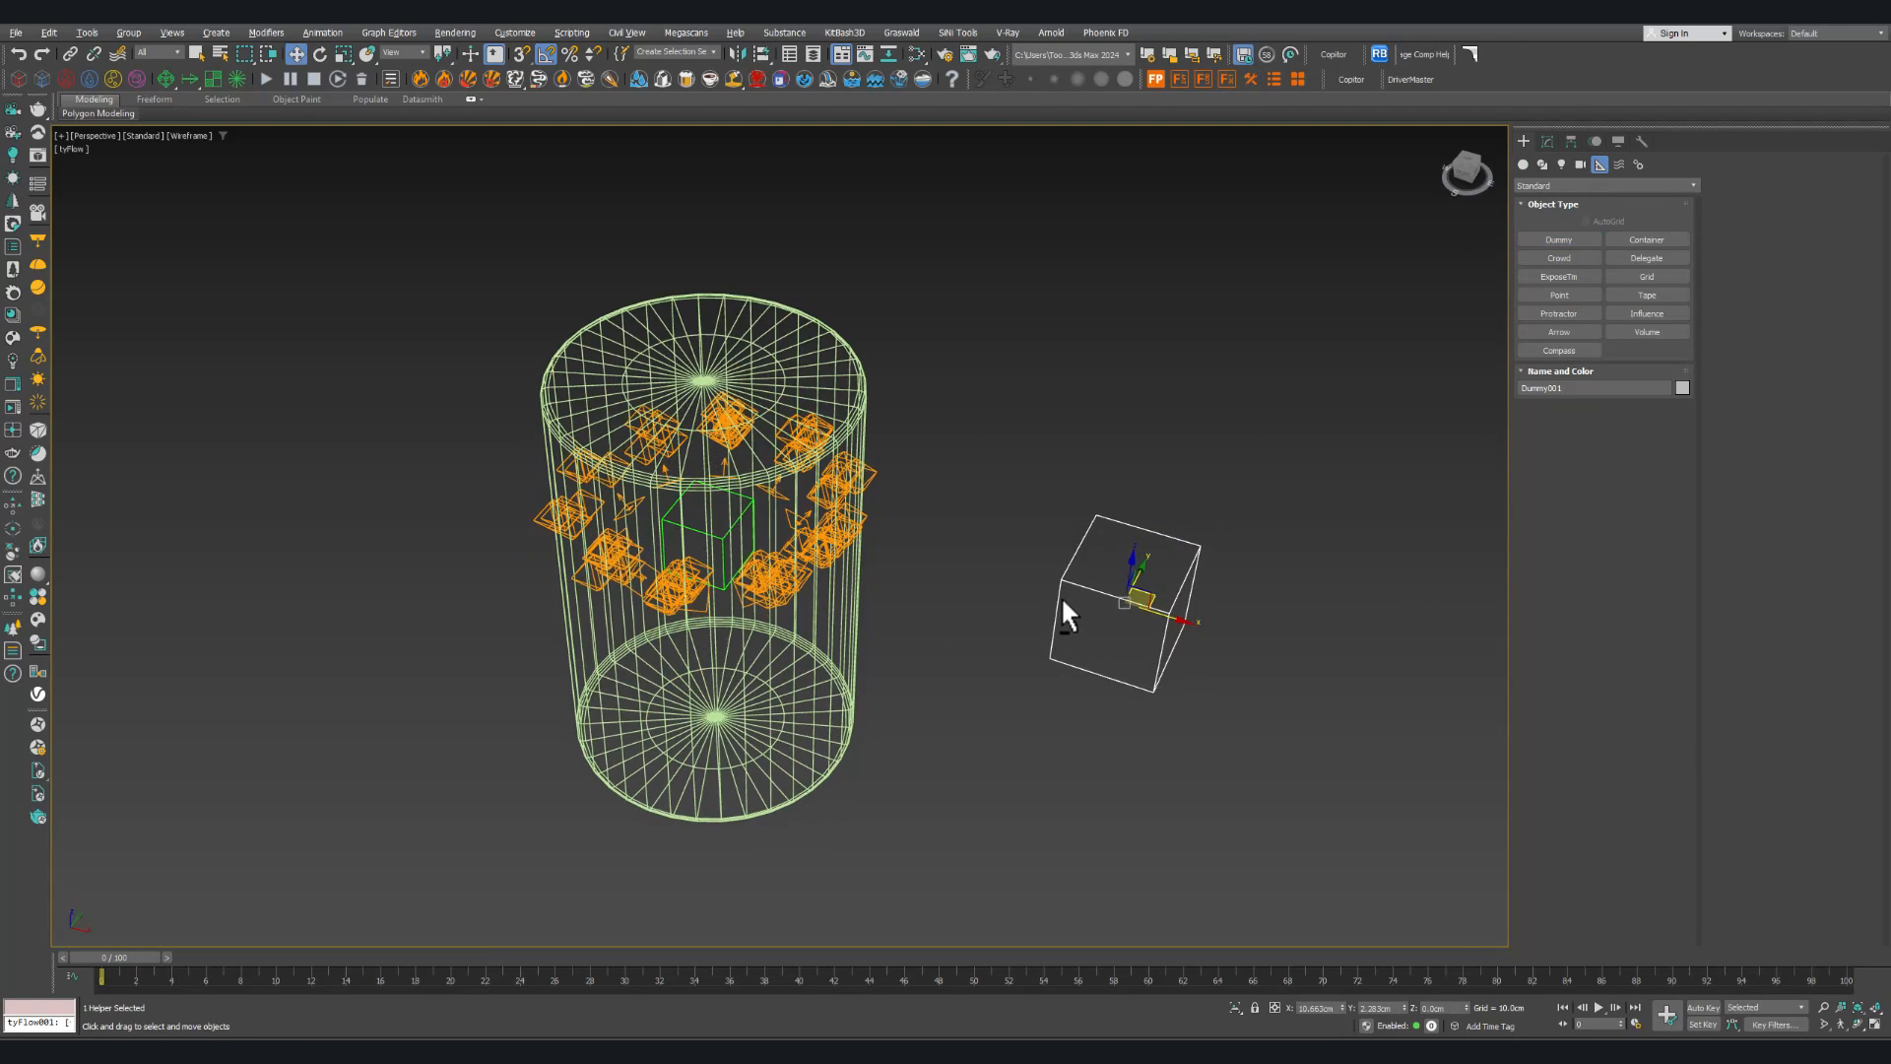
Step: Quick-align the dummy to the sprinkler cylinder's pivot and raise it along Z to the cylinder's top
key(shift+a)
click(750, 365)
alt+middle_drag(787, 514, 766, 471)
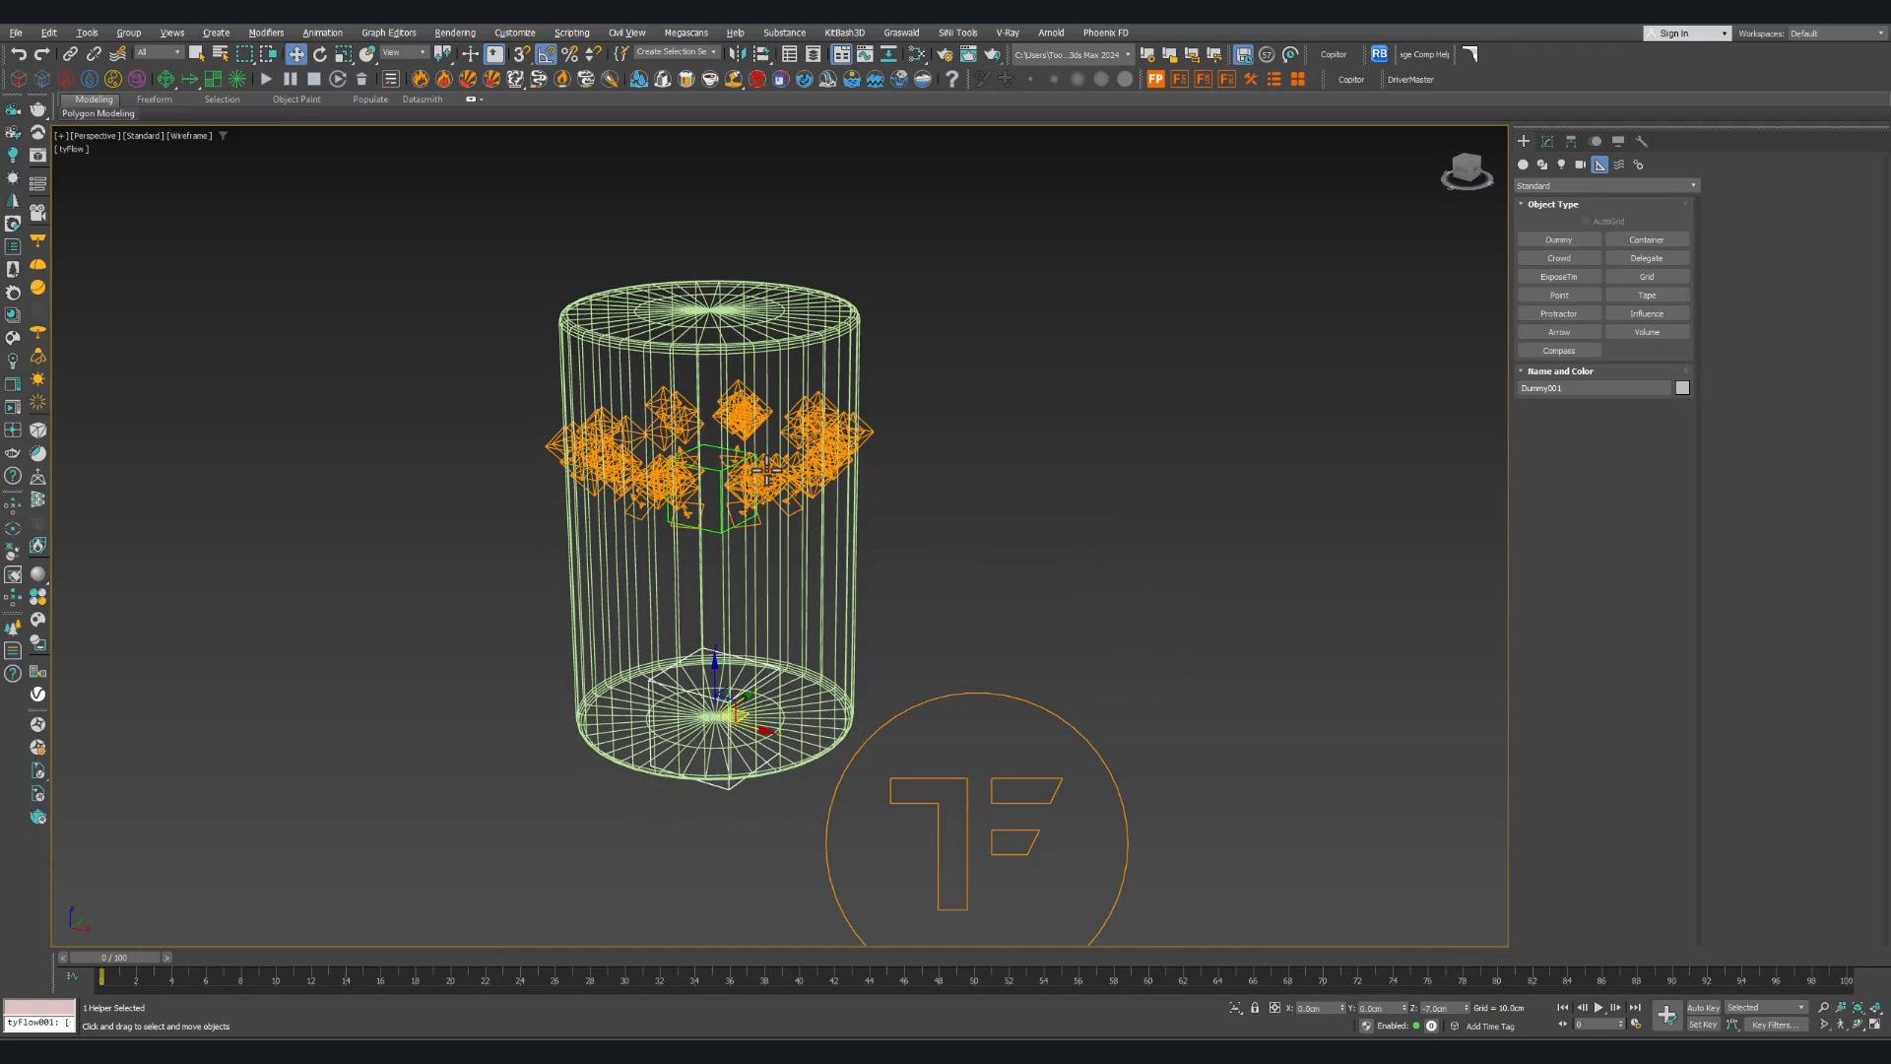
drag(714, 675, 737, 193)
middle_drag(730, 272, 719, 408)
mouse_move(719, 408)
alt+middle_down()
mouse_move(696, 447)
mouse_move(700, 418)
alt+middle_up()
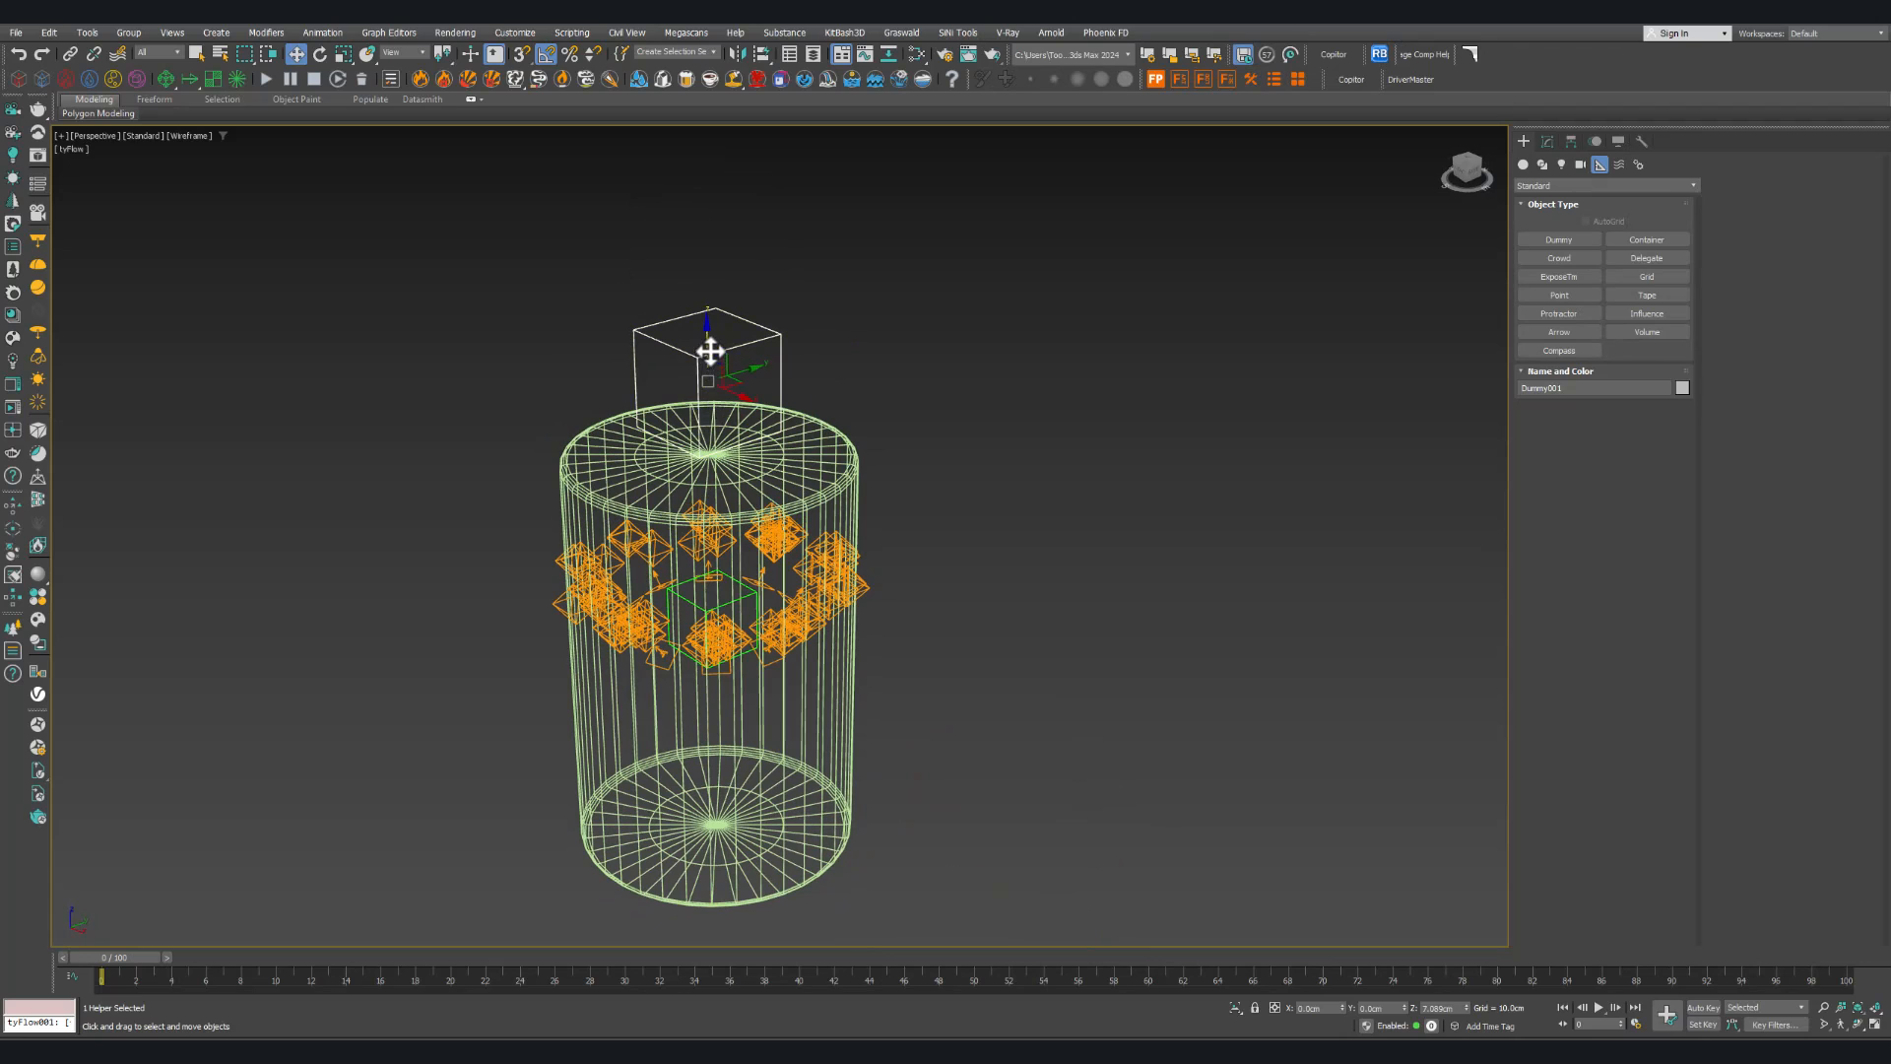
drag(711, 352, 717, 287)
alt+middle_drag(692, 297, 687, 419)
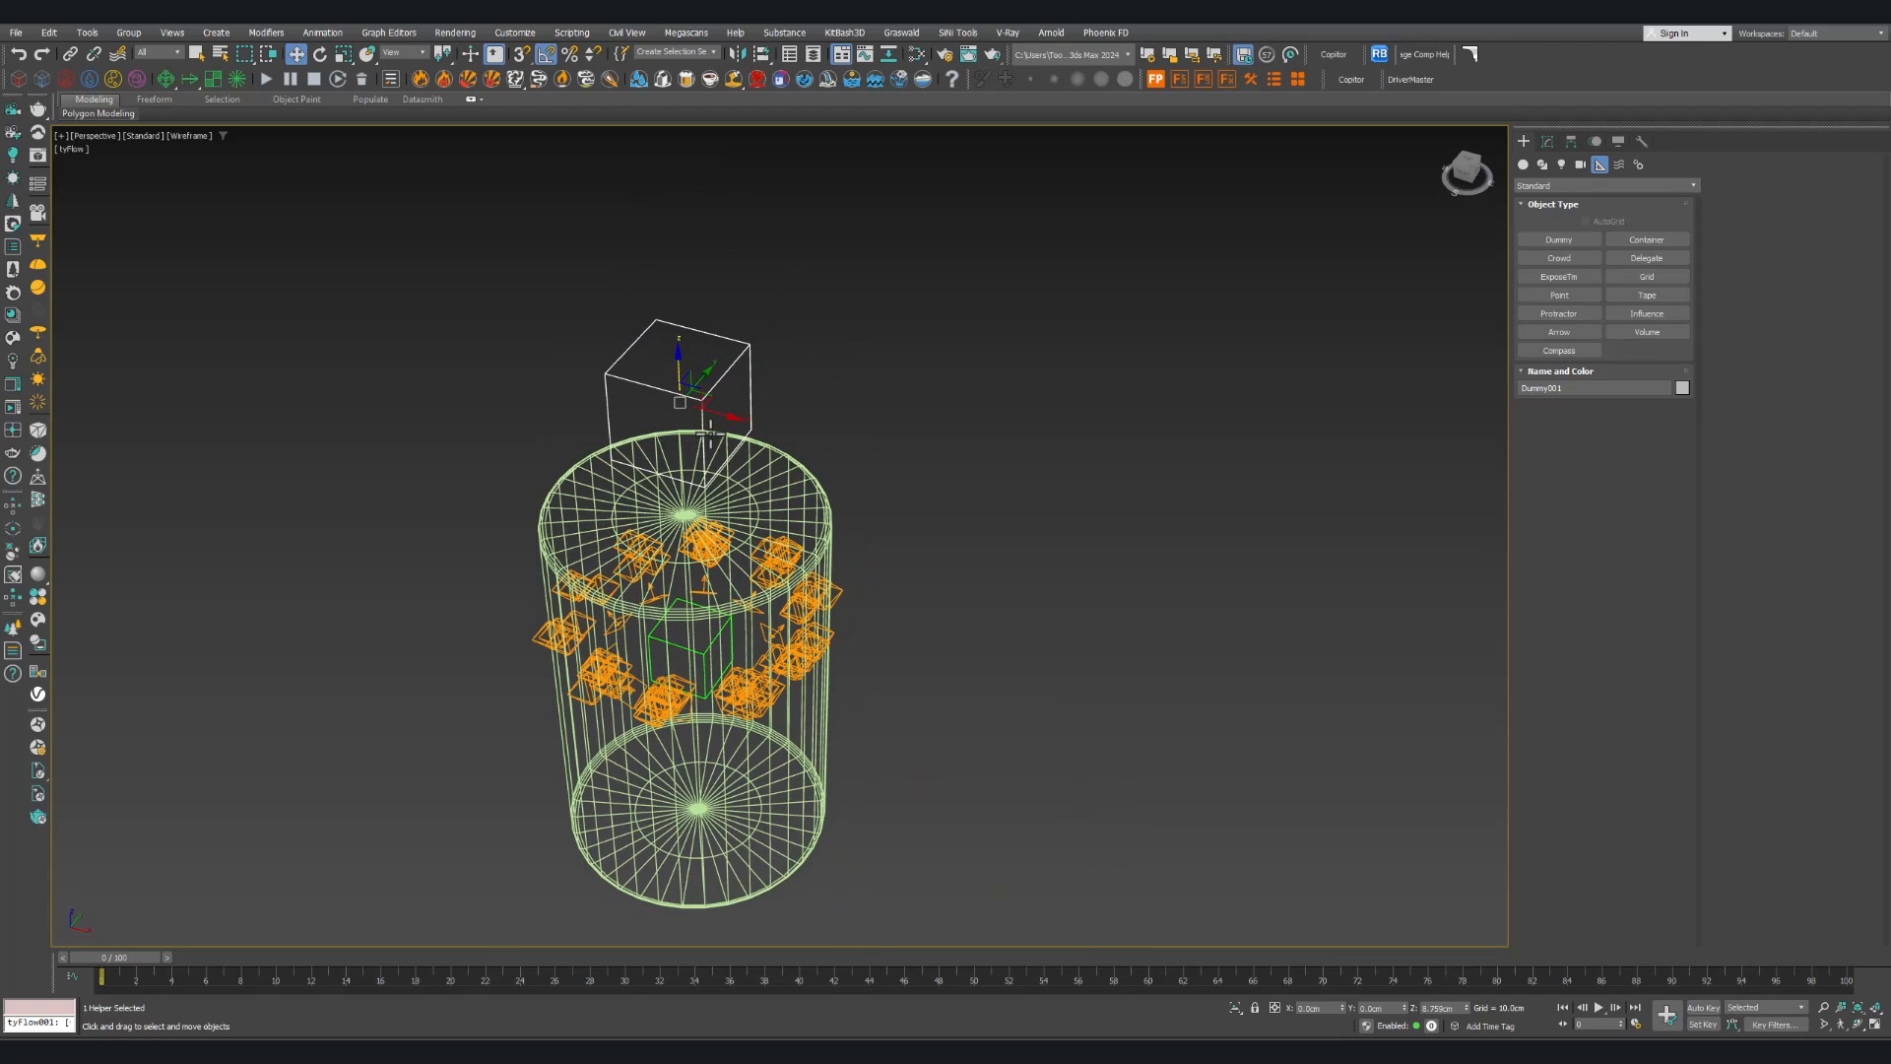
Step: Create a tyFlow tyIcon helper beside the base of the sprinkler cylinder
click(1599, 185)
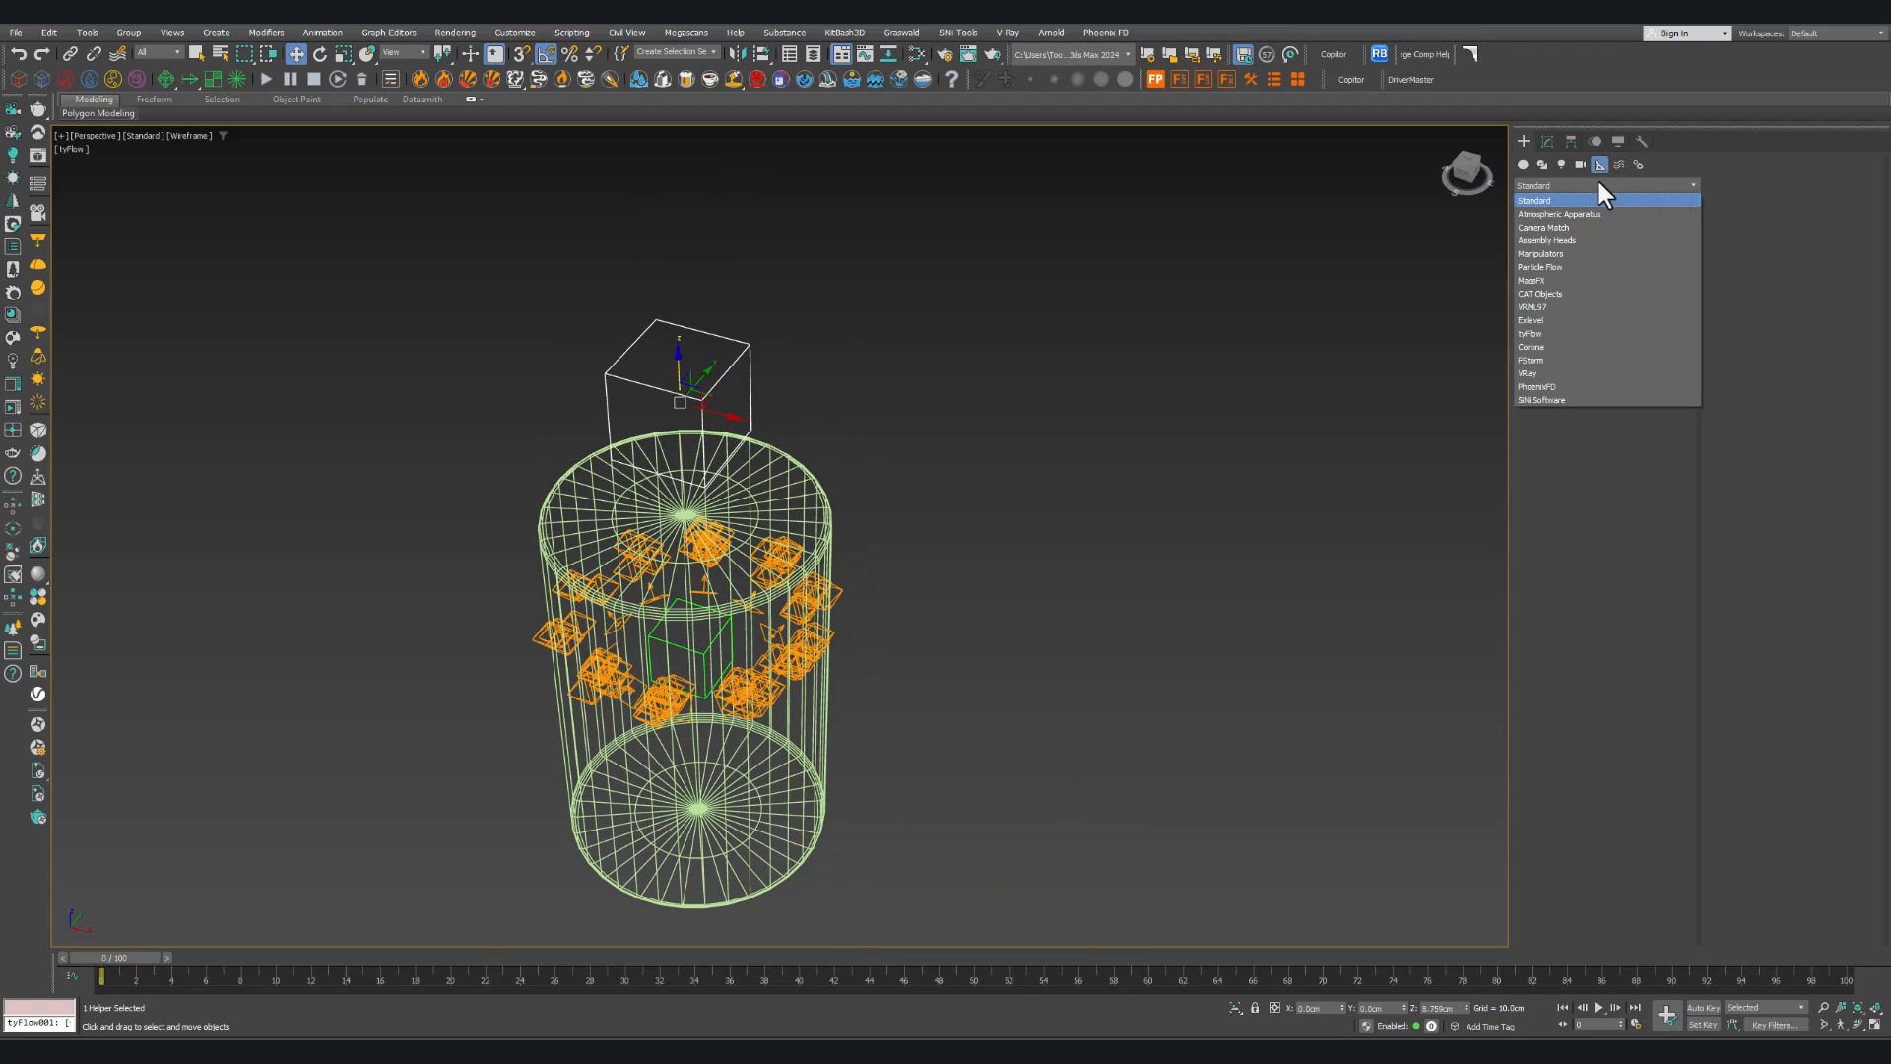
click(1541, 361)
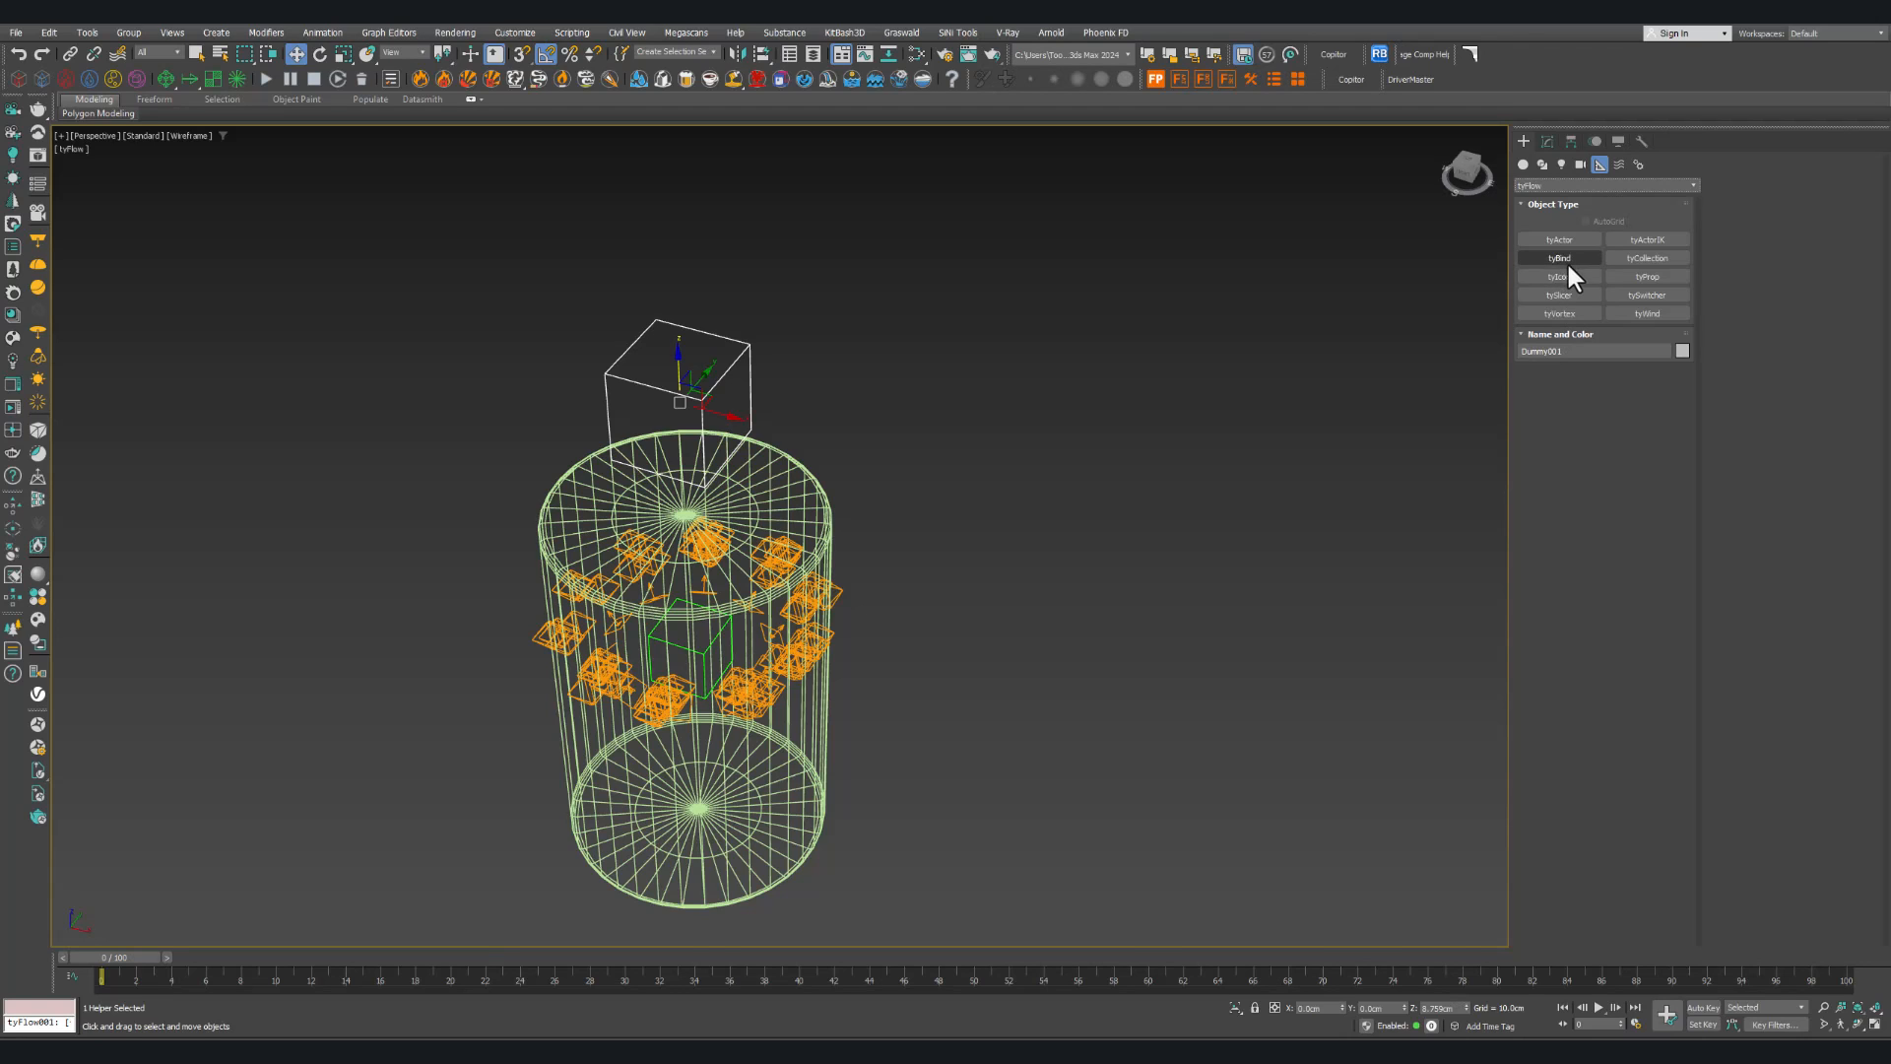
click(1564, 276)
alt+middle_drag(845, 489, 893, 530)
drag(916, 722, 941, 779)
Step: Set the new tyIcon's length and width to 1.0 cm each
click(1548, 141)
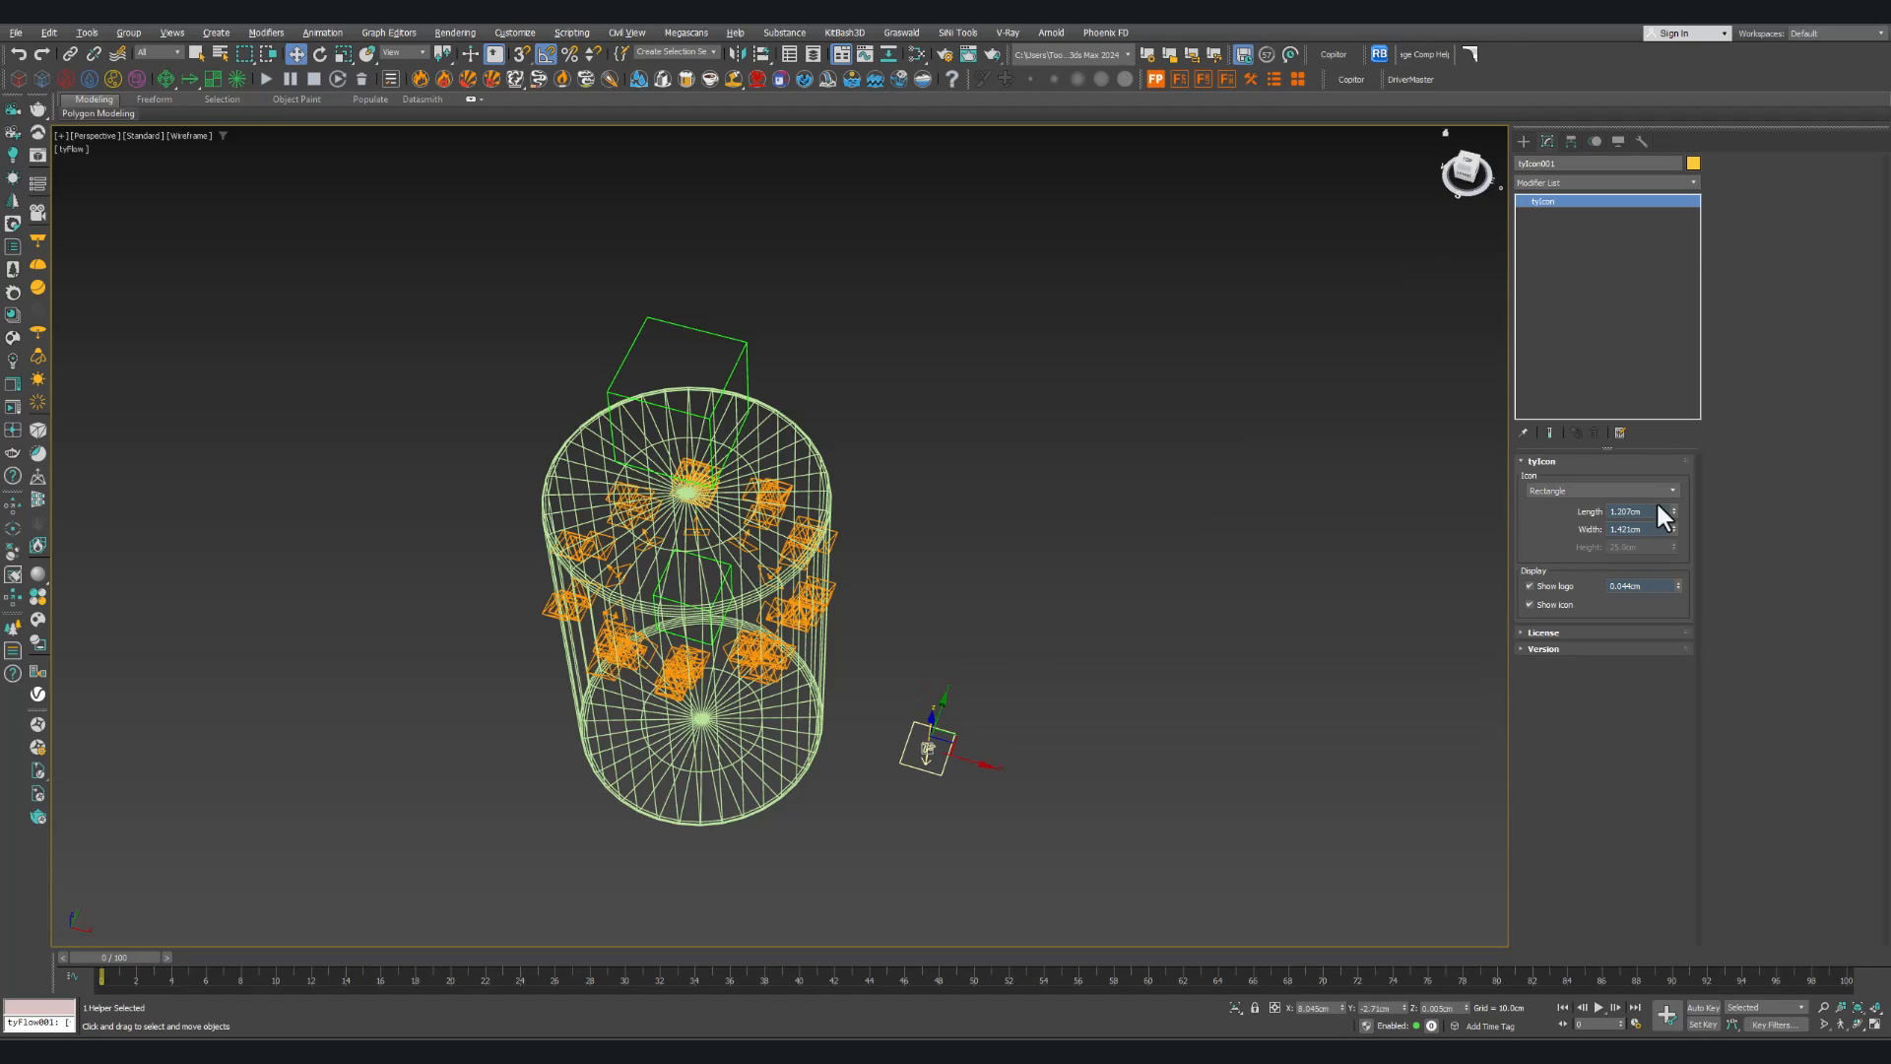
text(1)
key(Tab)
text(1)
key(Return)
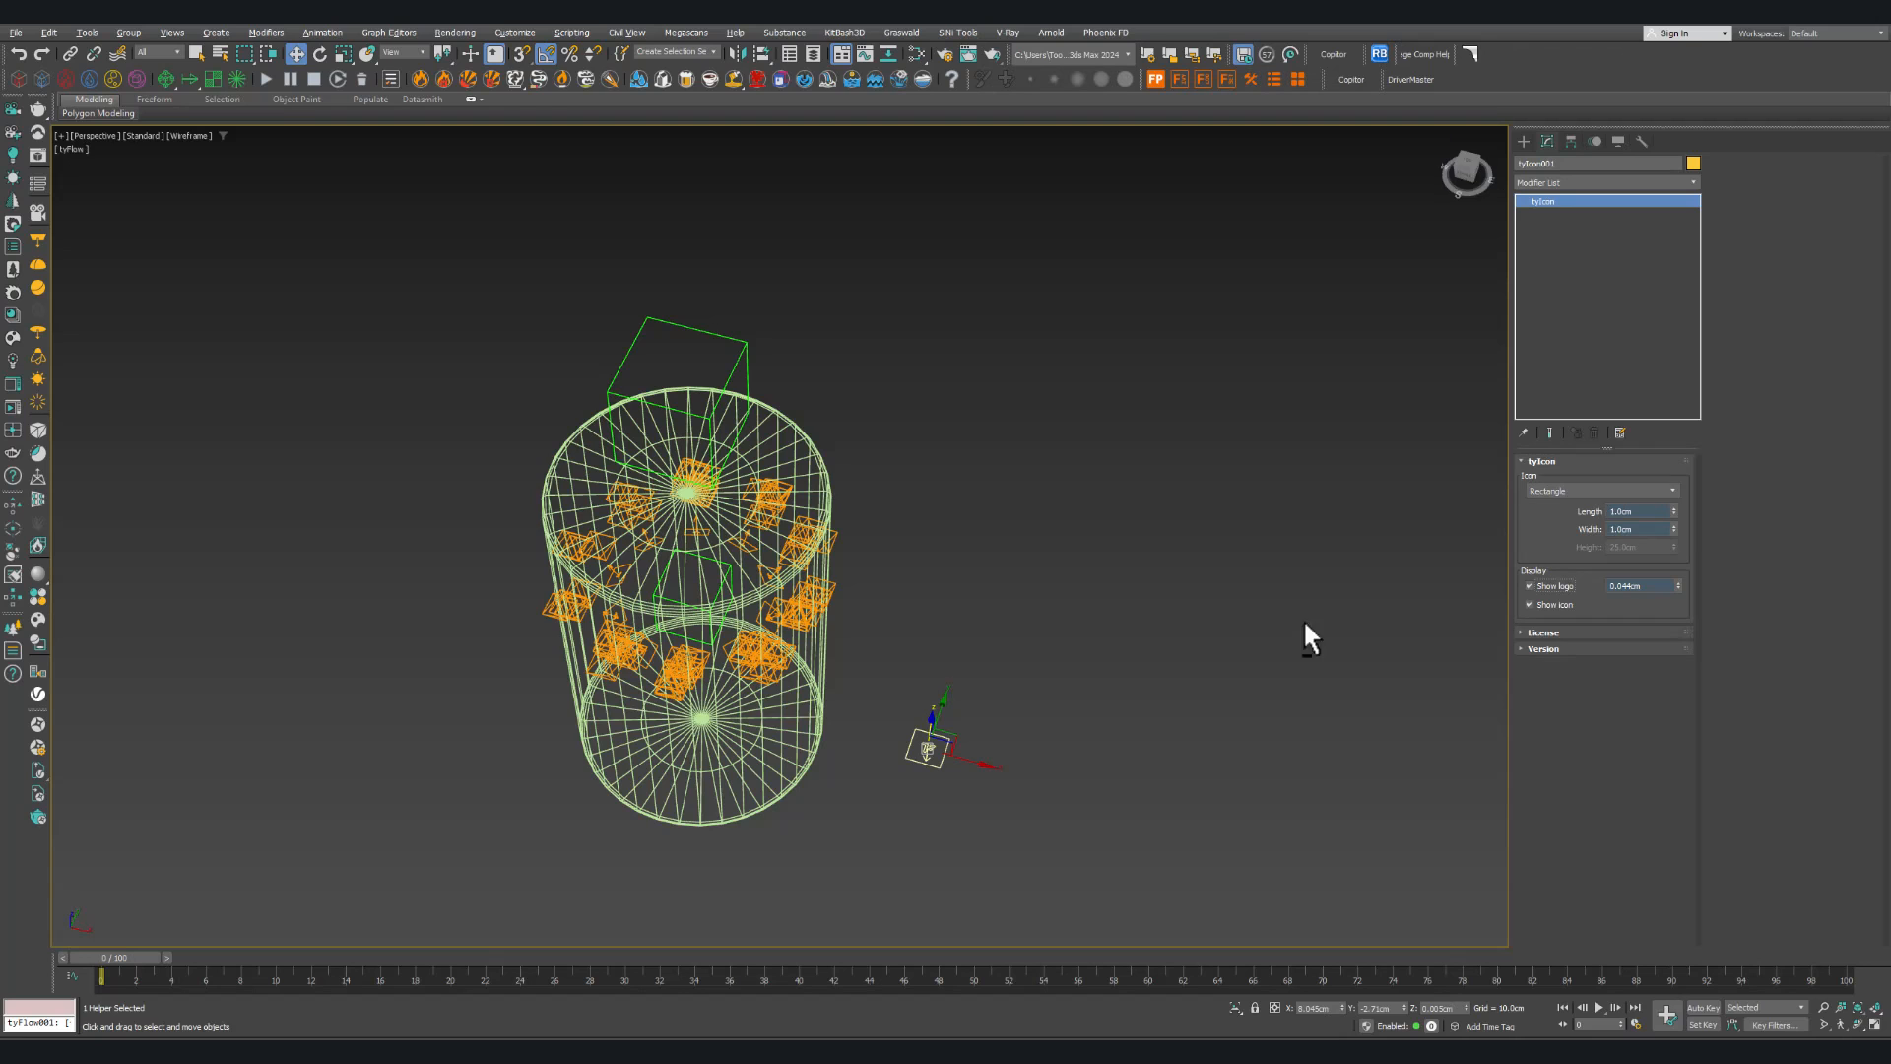
Step: Quick-align the tyIcon to the dummy above the cylinder
alt+middle_drag(997, 782, 979, 716)
middle_drag(887, 658, 929, 658)
key(shift+a)
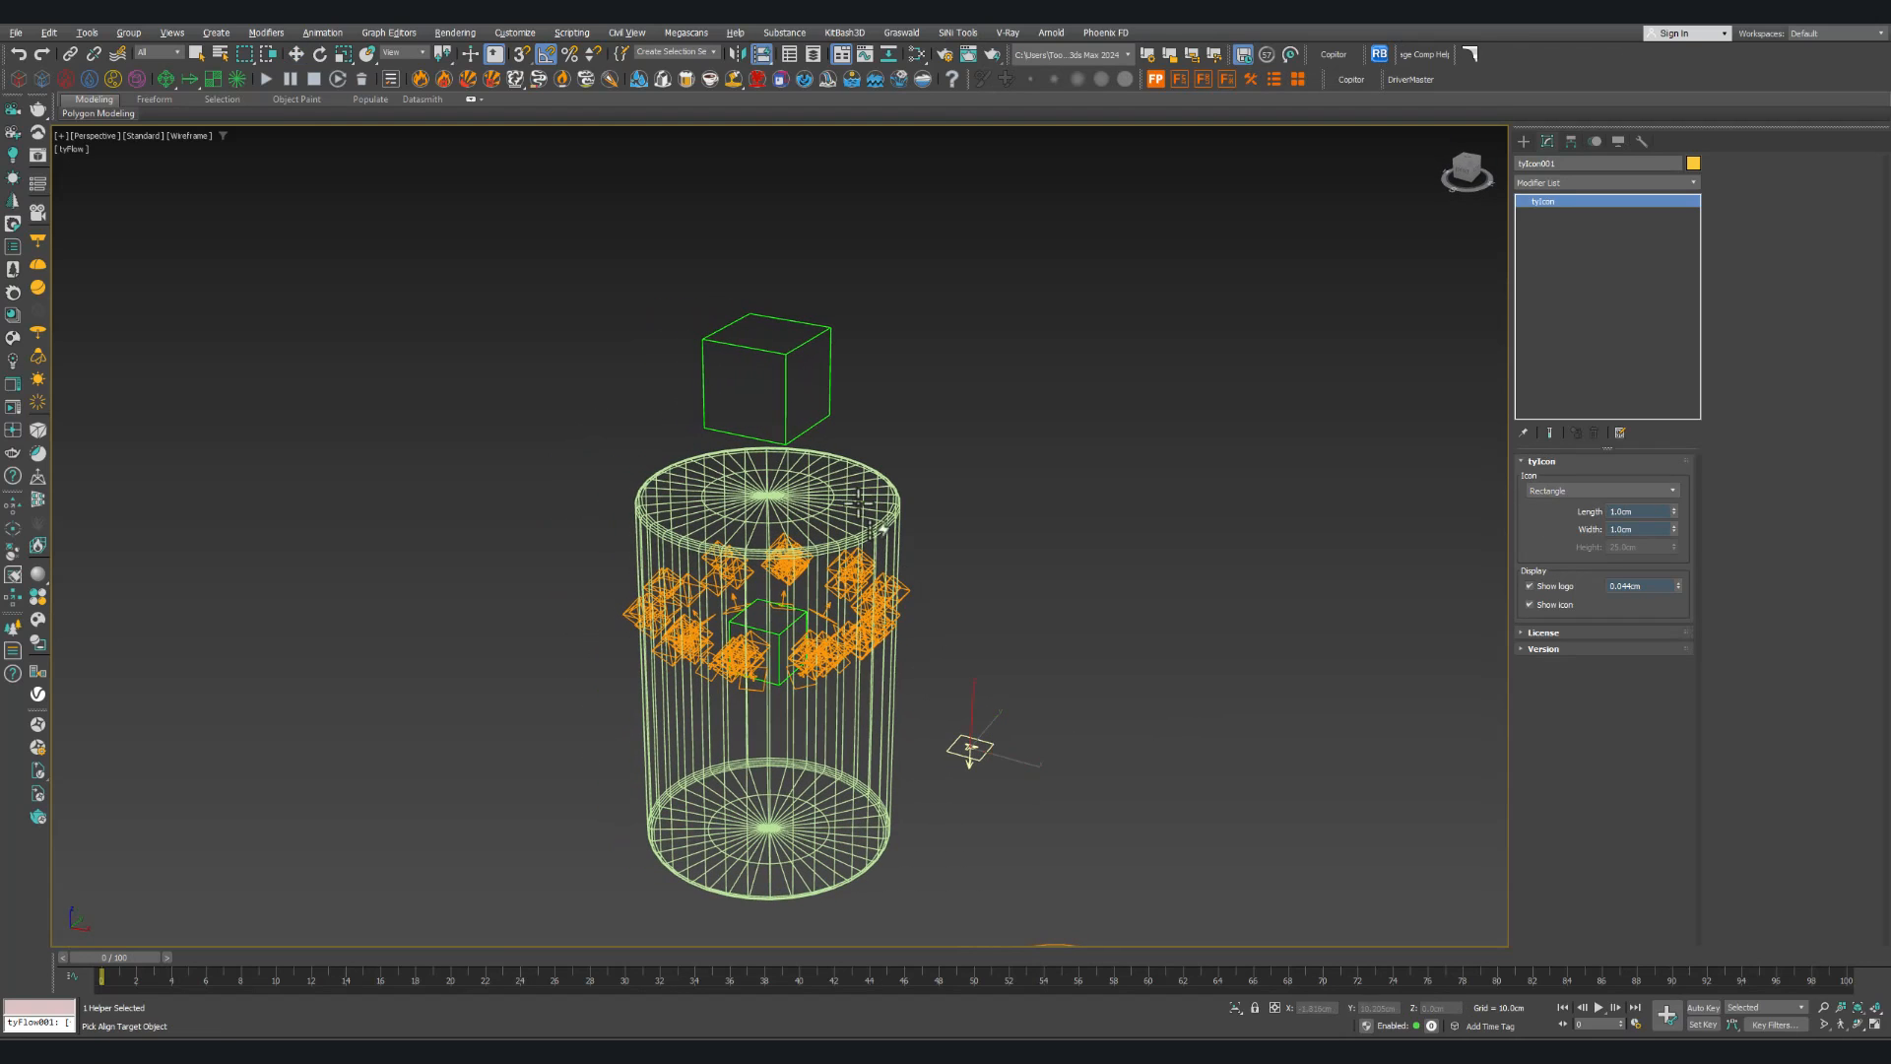
click(801, 353)
Step: Rotate the tyIcon about its X axis so its arrow tilts diagonally upward and outward
alt+middle_drag(799, 375, 667, 368)
scroll(778, 384, up, 4)
key(e)
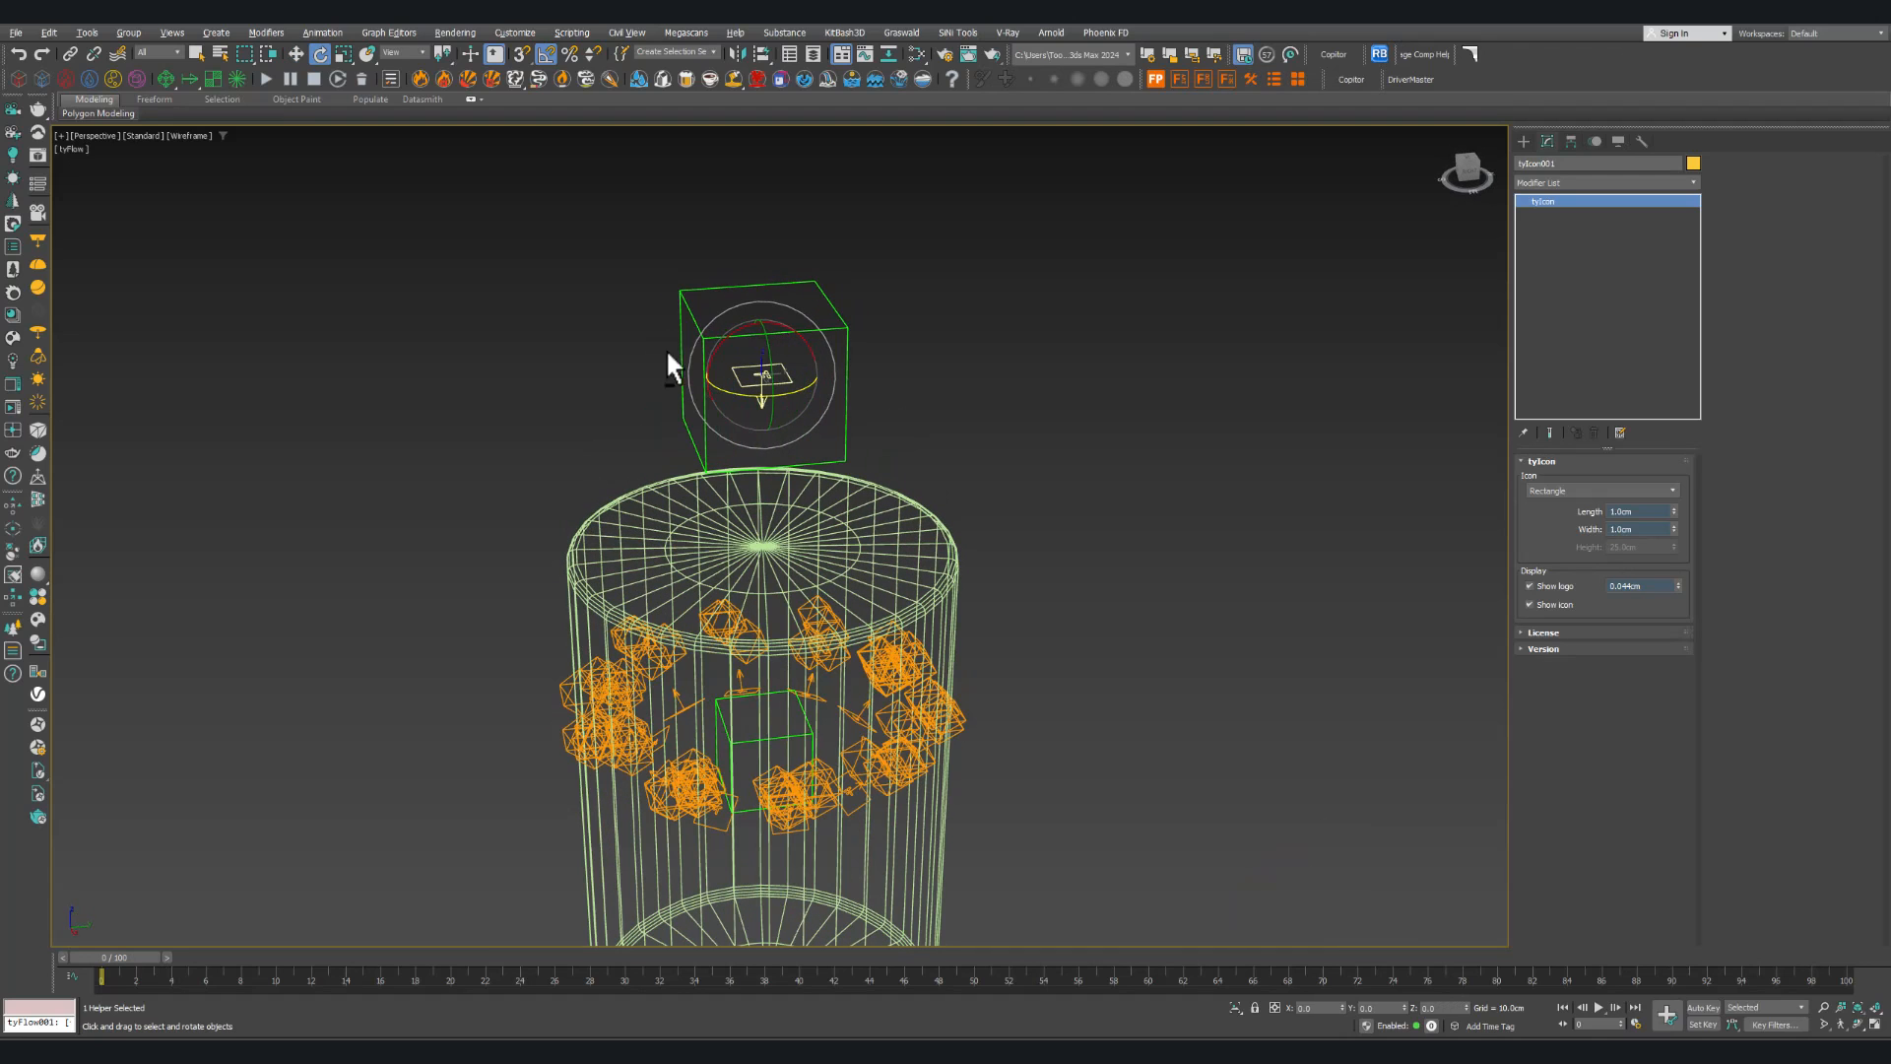
drag(738, 325, 843, 370)
right_click(844, 370)
alt+middle_drag(744, 337, 726, 329)
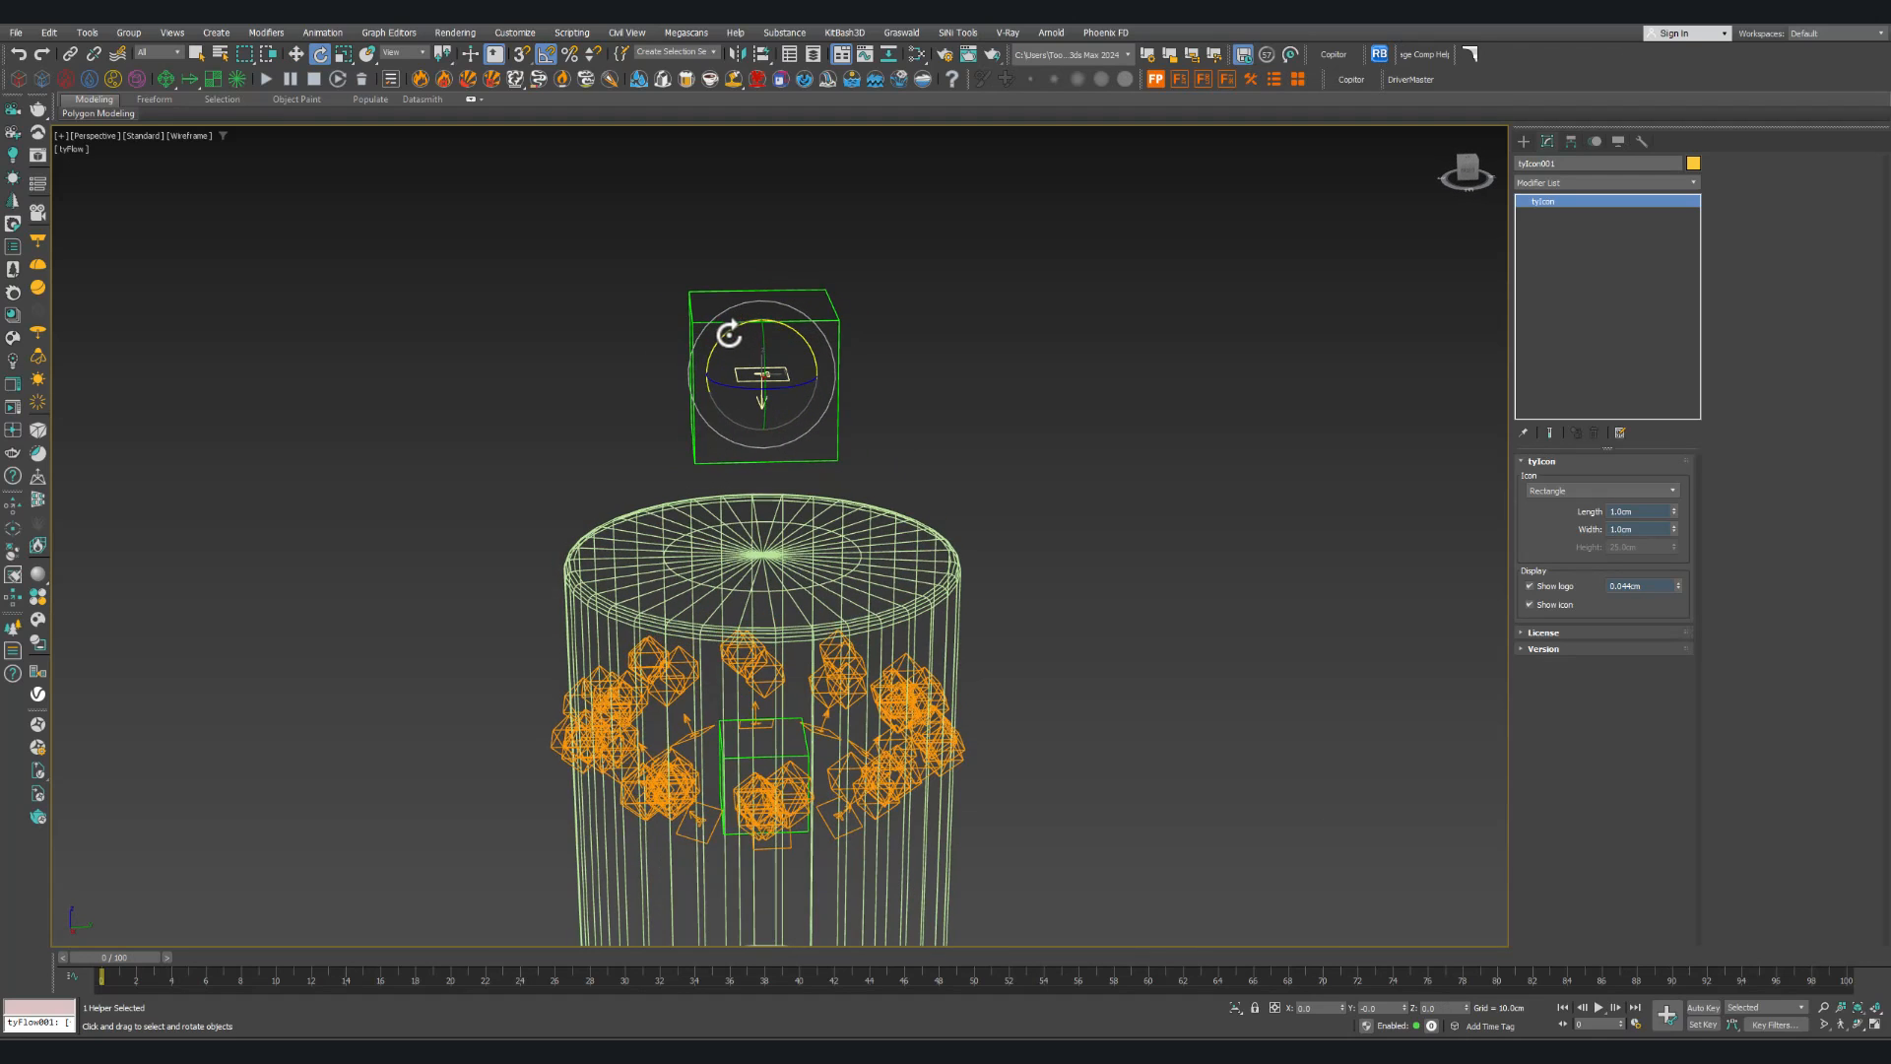
drag(726, 329, 773, 338)
key(w)
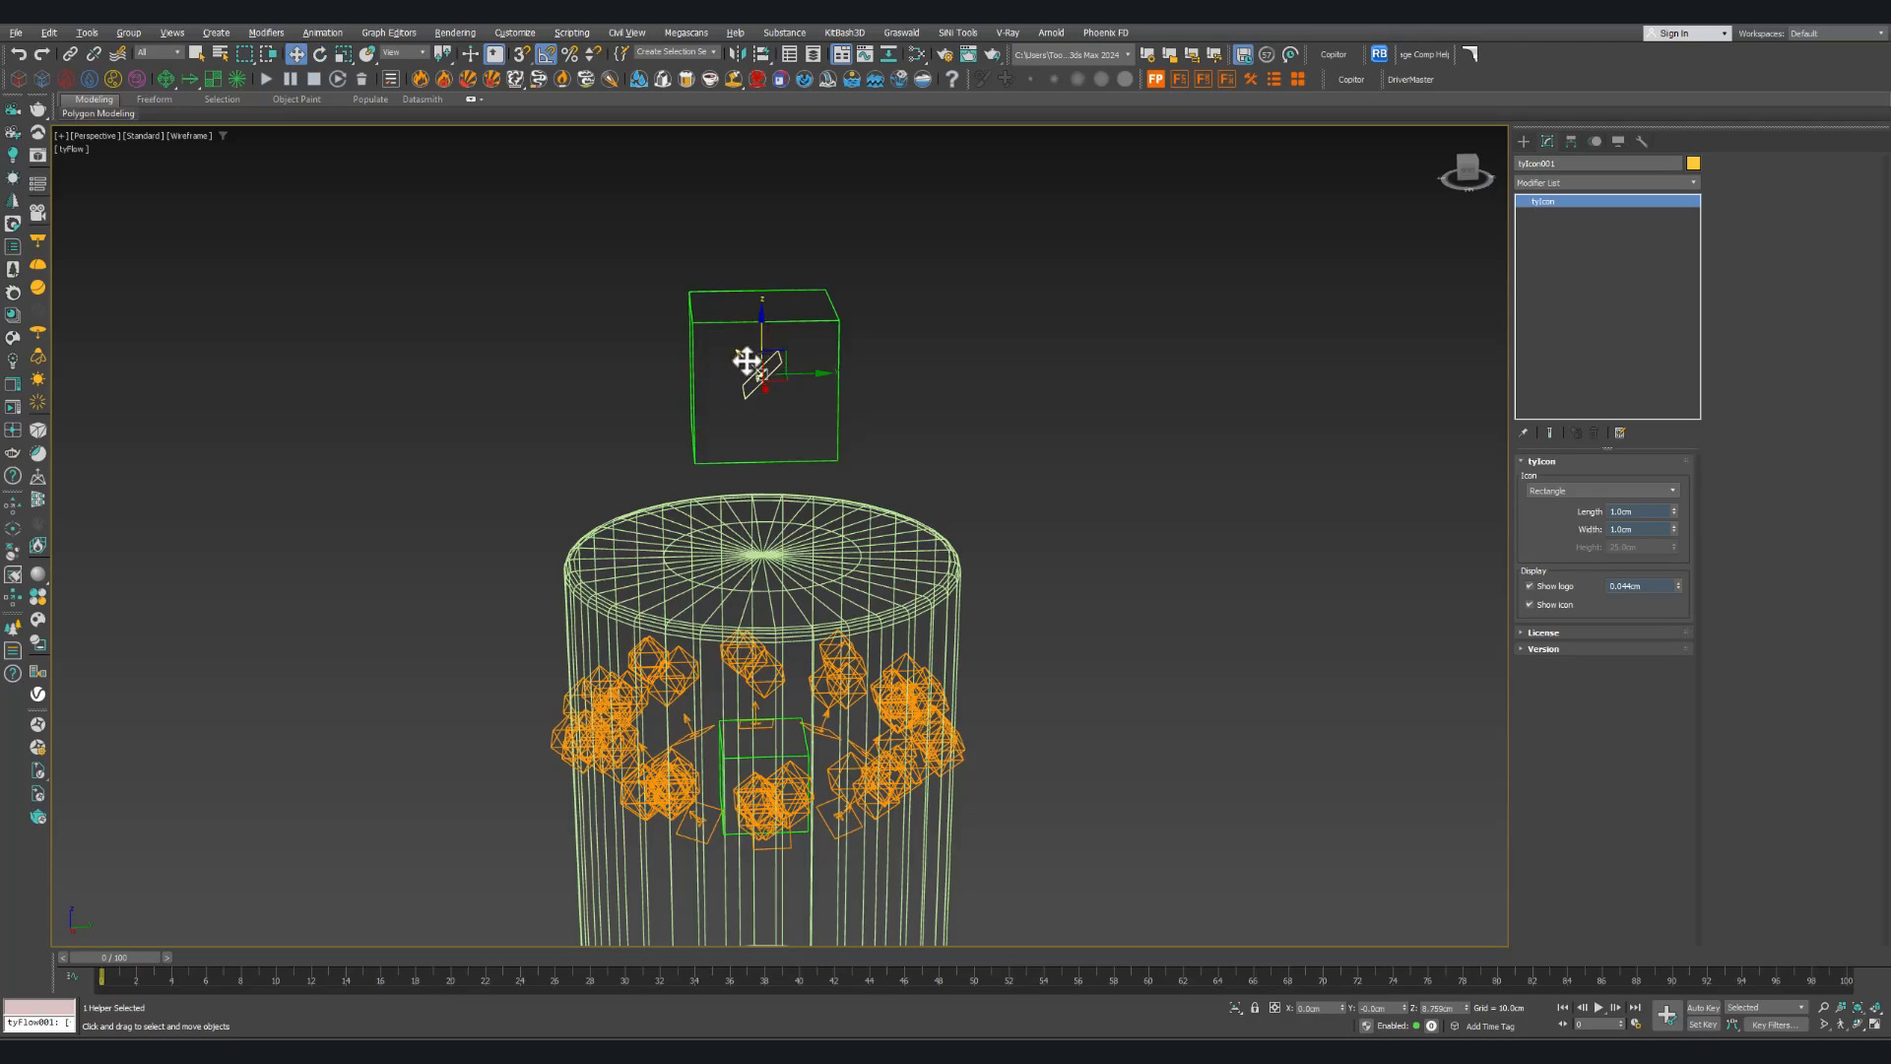
Step: Move the tyIcon along the Y axis until it sits just outside the dummy
alt+middle_drag(752, 367, 785, 372)
drag(682, 373, 654, 371)
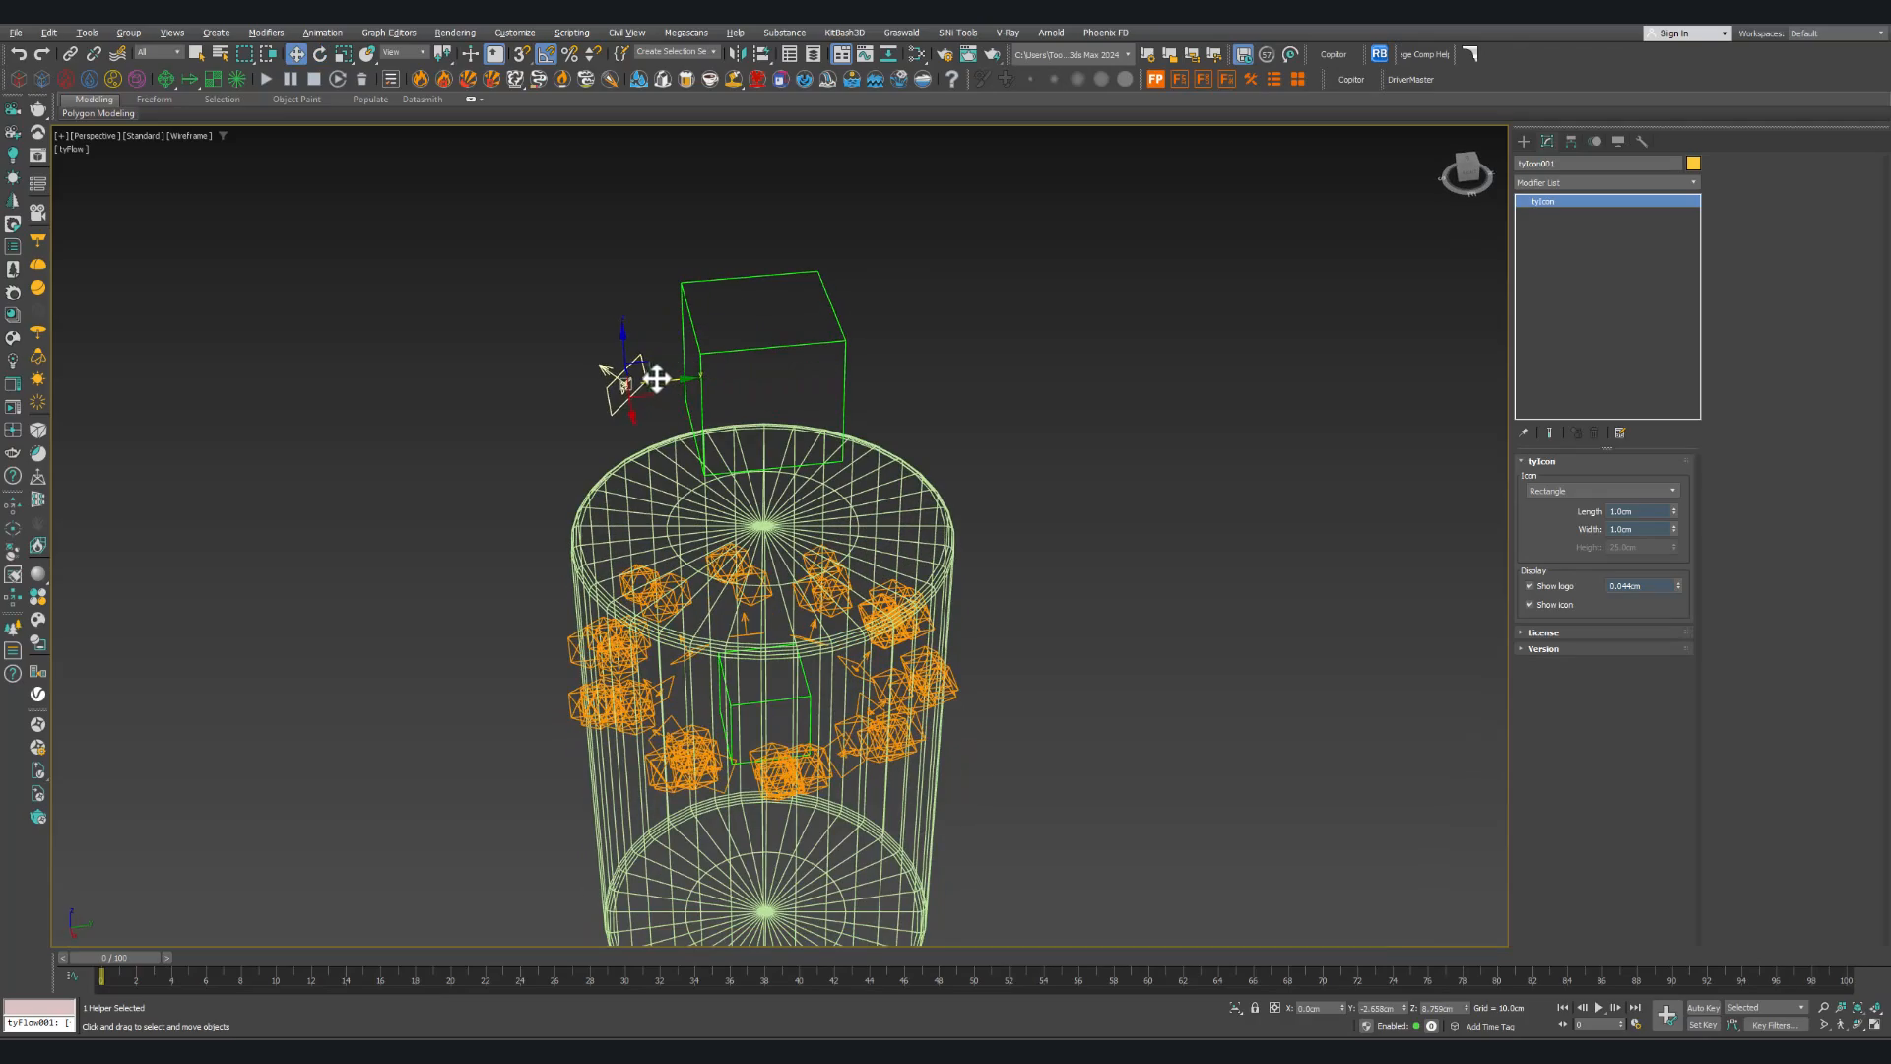
mouse_move(654, 372)
alt+middle_down()
mouse_move(701, 426)
mouse_move(699, 389)
mouse_move(654, 374)
alt+middle_up()
drag(654, 375, 634, 380)
mouse_move(634, 380)
alt+middle_down()
mouse_move(741, 422)
mouse_move(599, 374)
alt+middle_up()
Step: Compare the pivots of the tyIcon and the dummy in Affect Pivot Only mode
click(1571, 140)
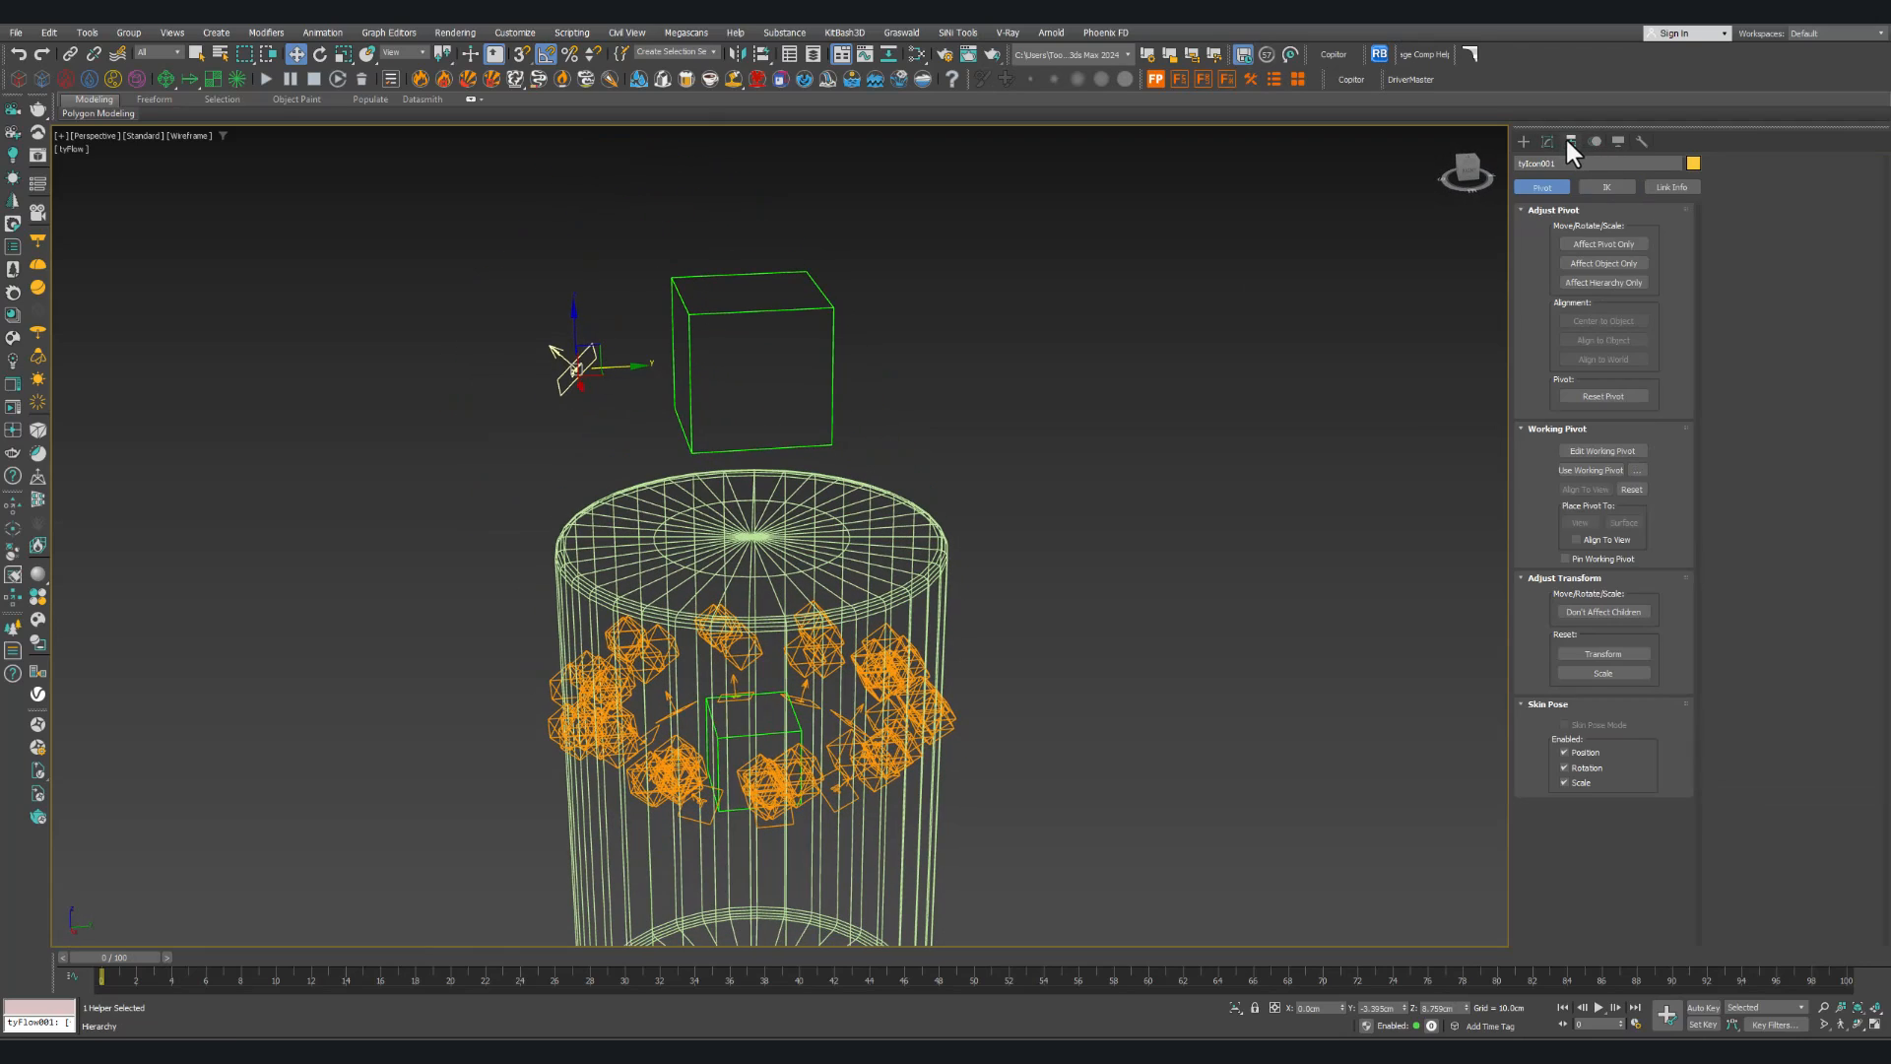
click(1620, 244)
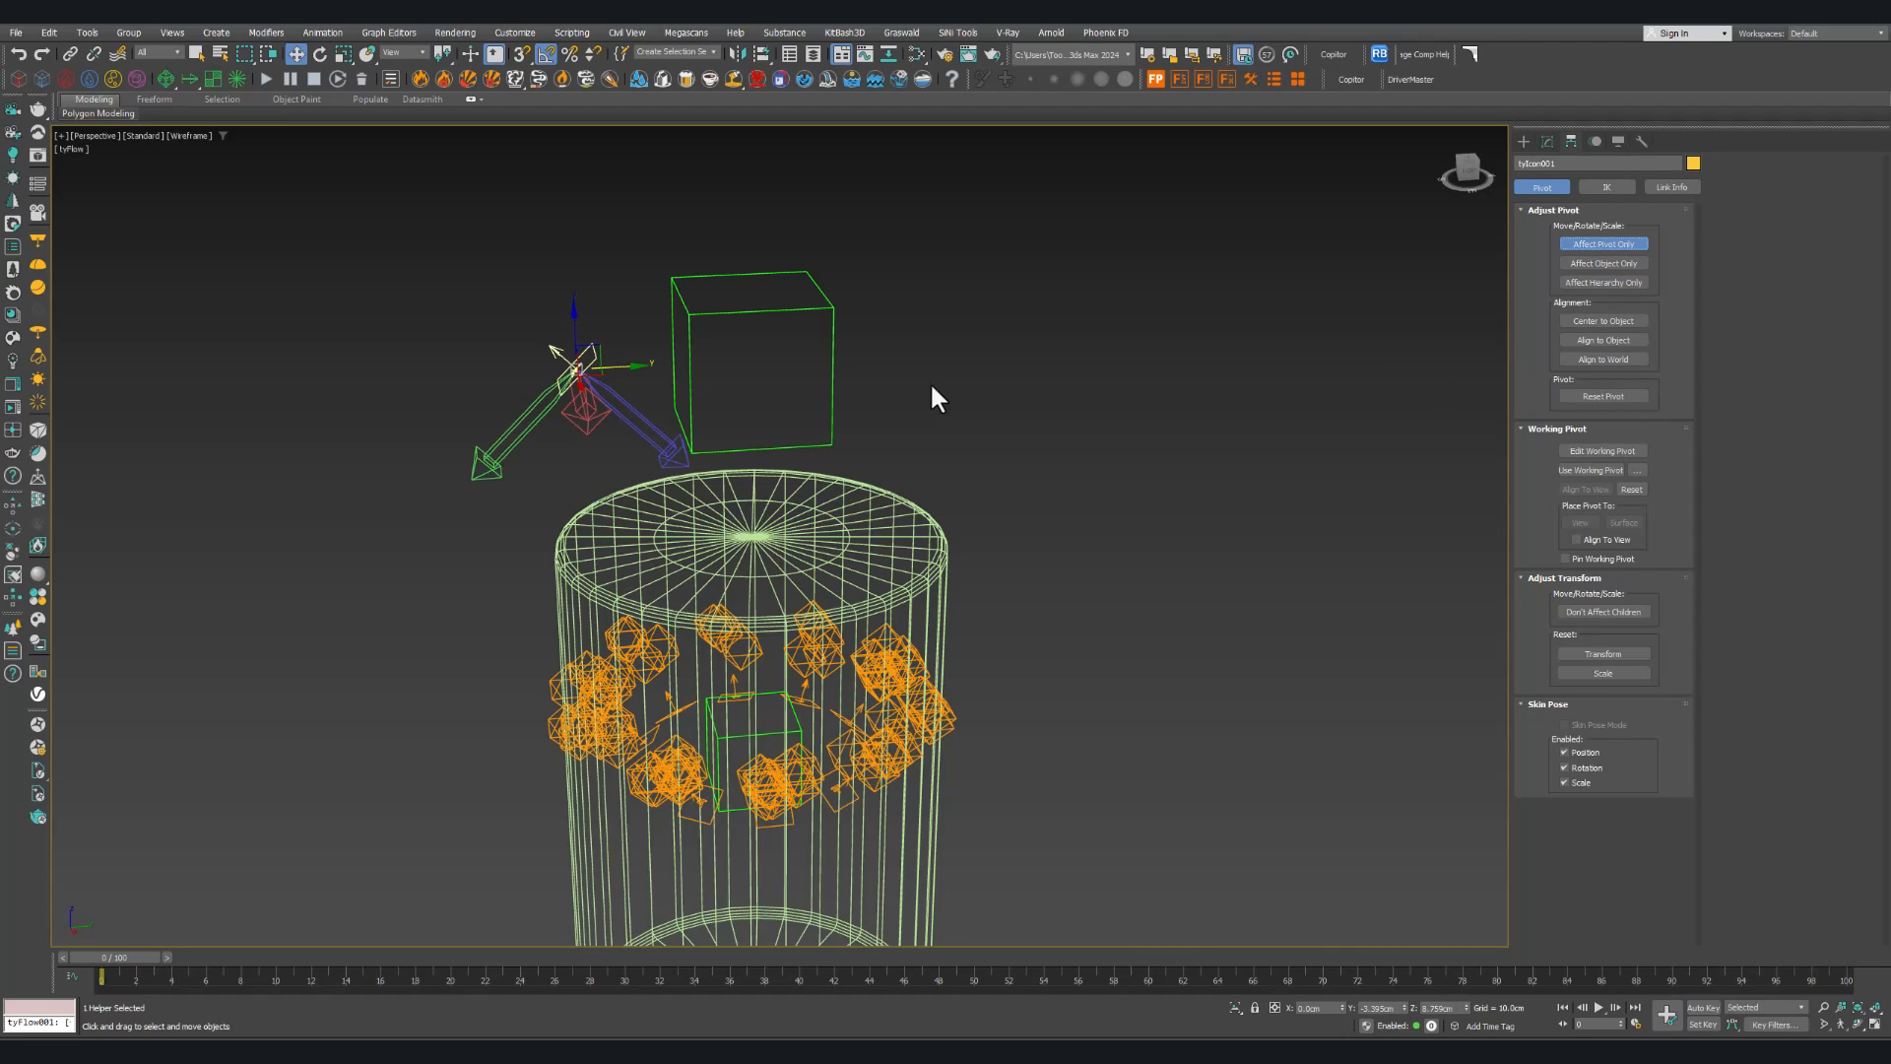
click(727, 310)
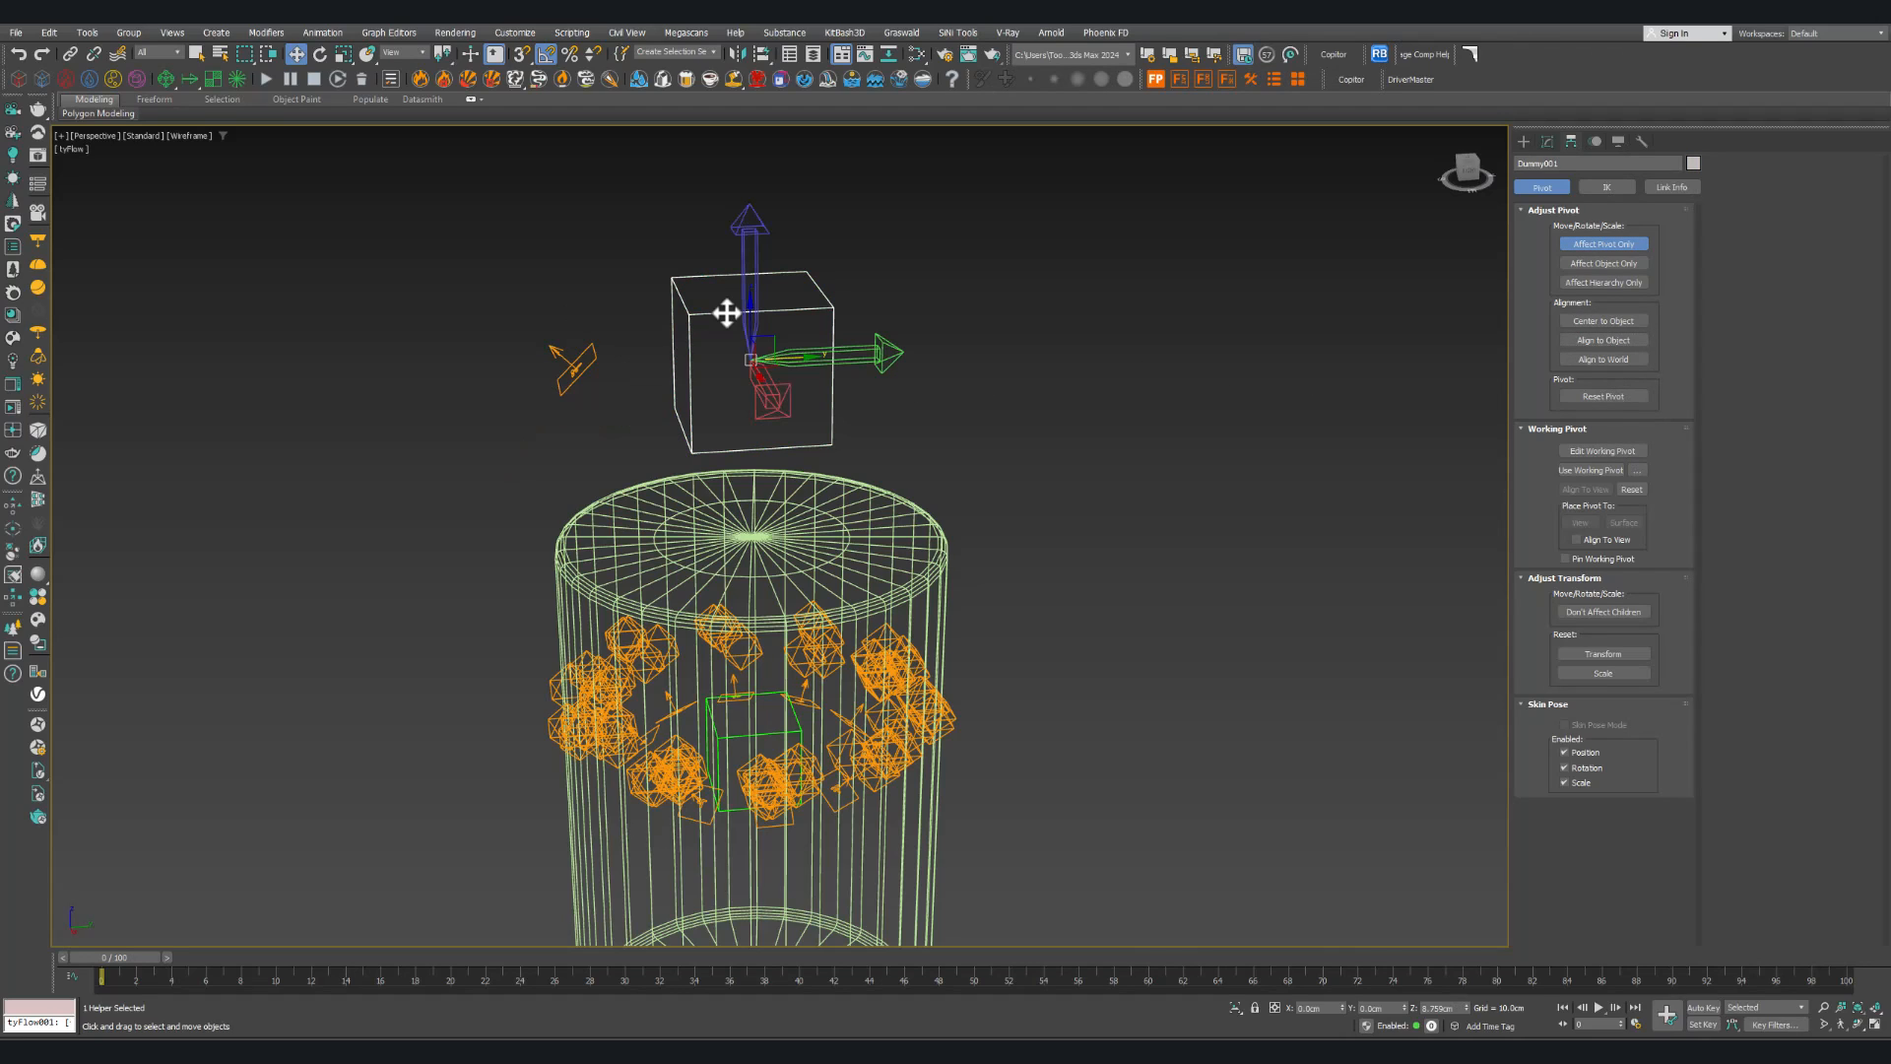
click(1579, 246)
key(e)
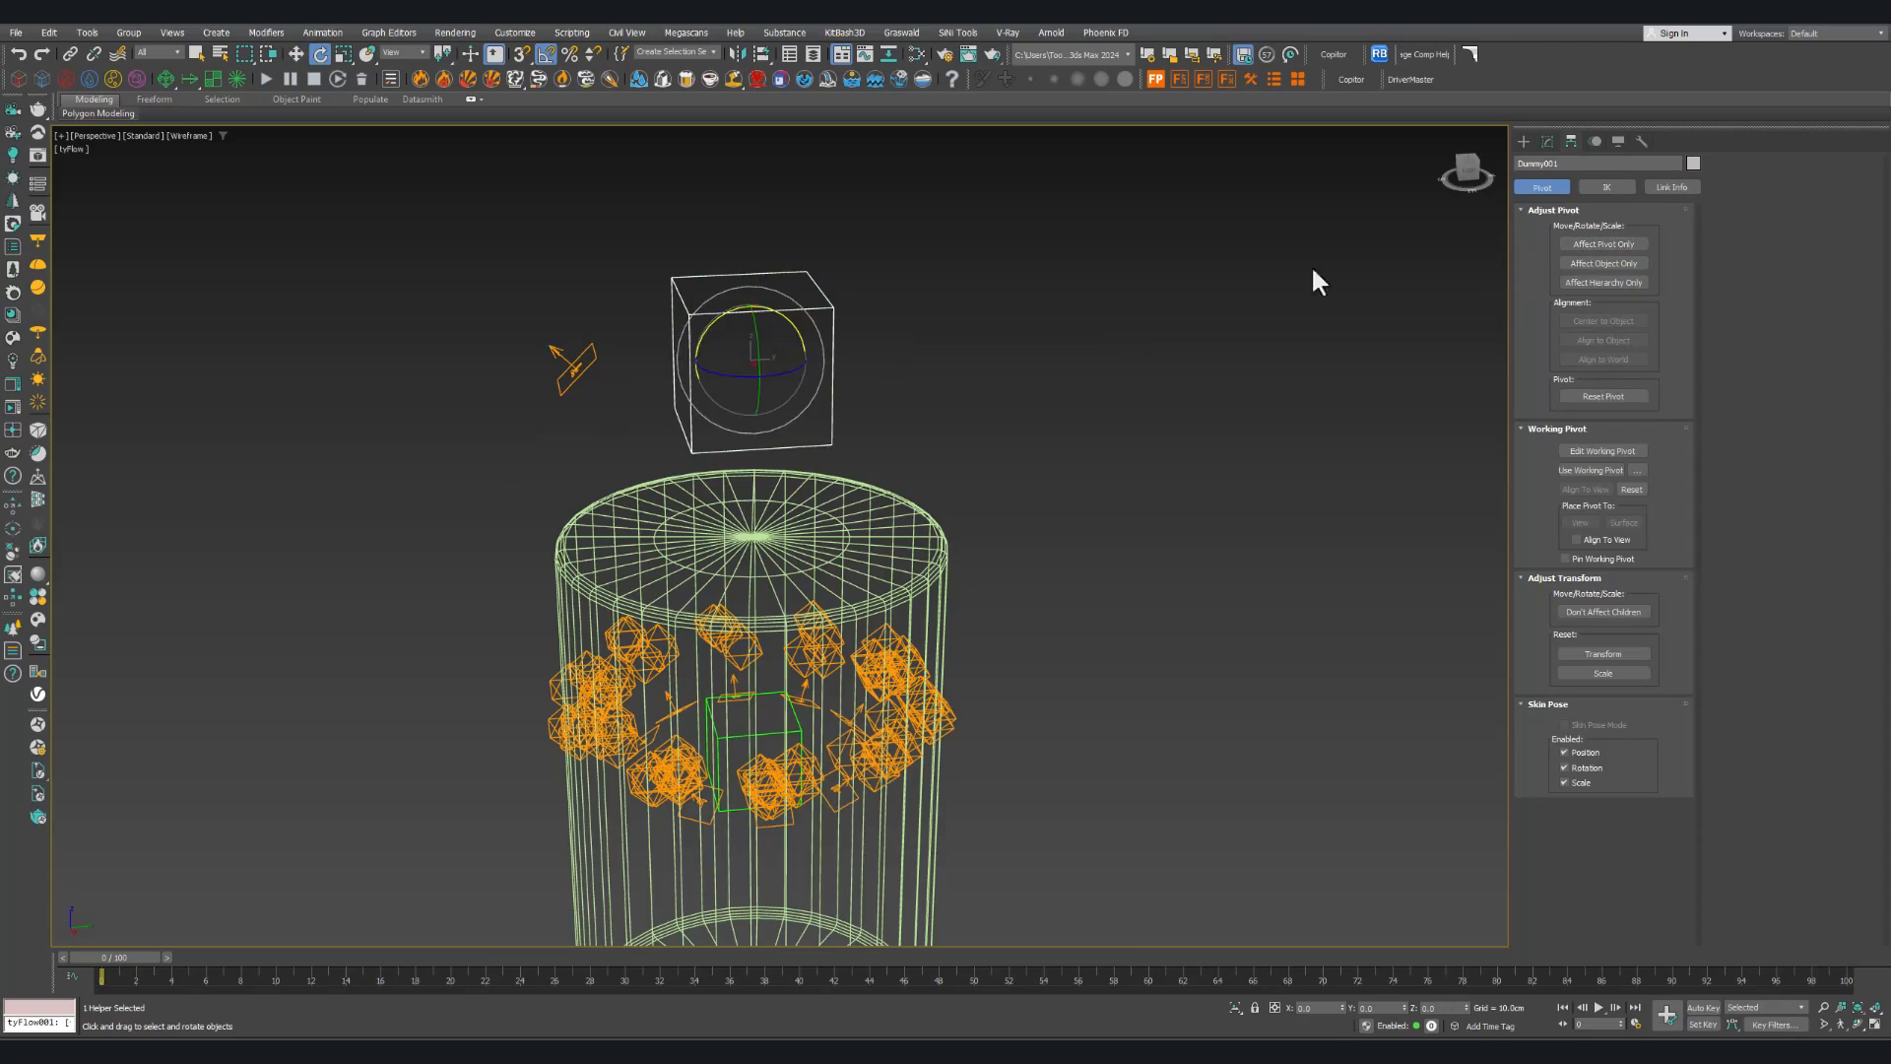
alt+middle_drag(689, 363, 763, 377)
shift+drag(763, 377, 787, 385)
right_click(787, 384)
key(w)
alt+middle_drag(816, 398, 711, 376)
Step: Align only the tyIcon's pivot to the dummy's pivot point in X, Y and Z, and leave pivot editing
click(589, 378)
alt+middle_drag(589, 378, 991, 385)
click(1584, 246)
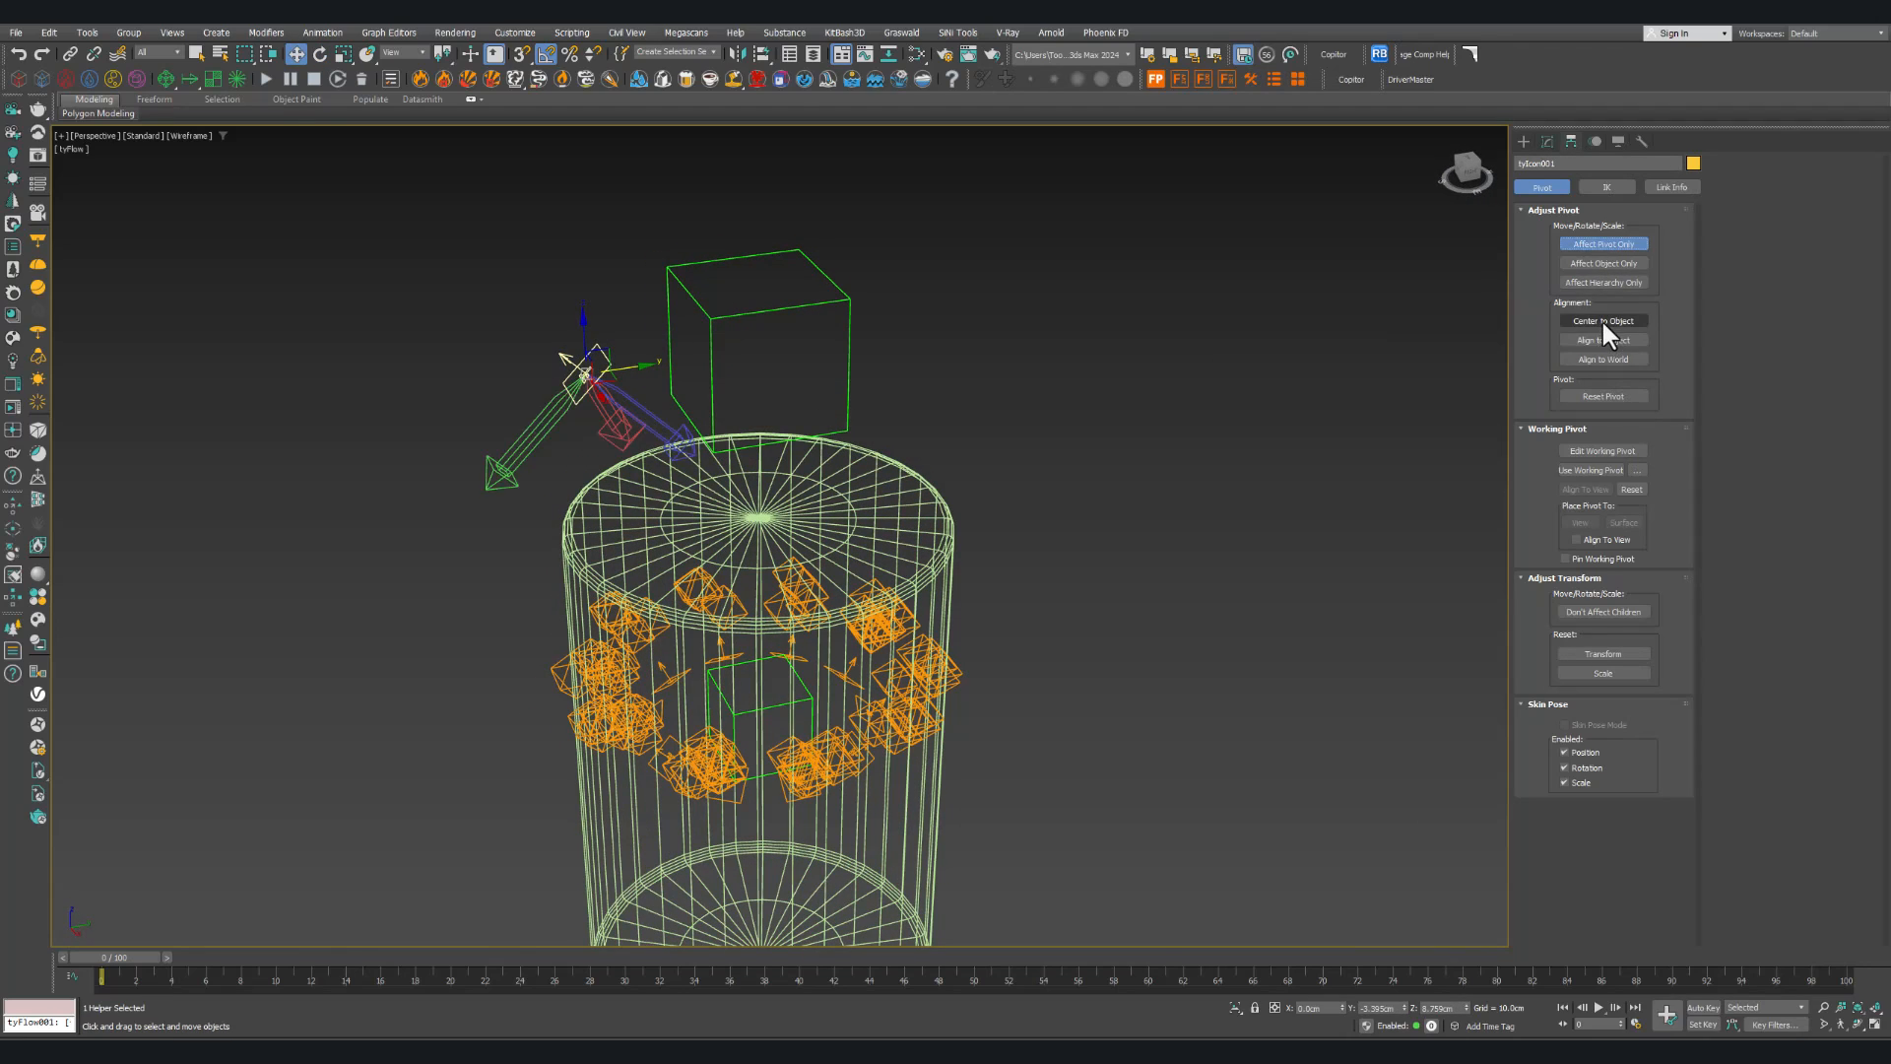
middle_drag(828, 394, 781, 371)
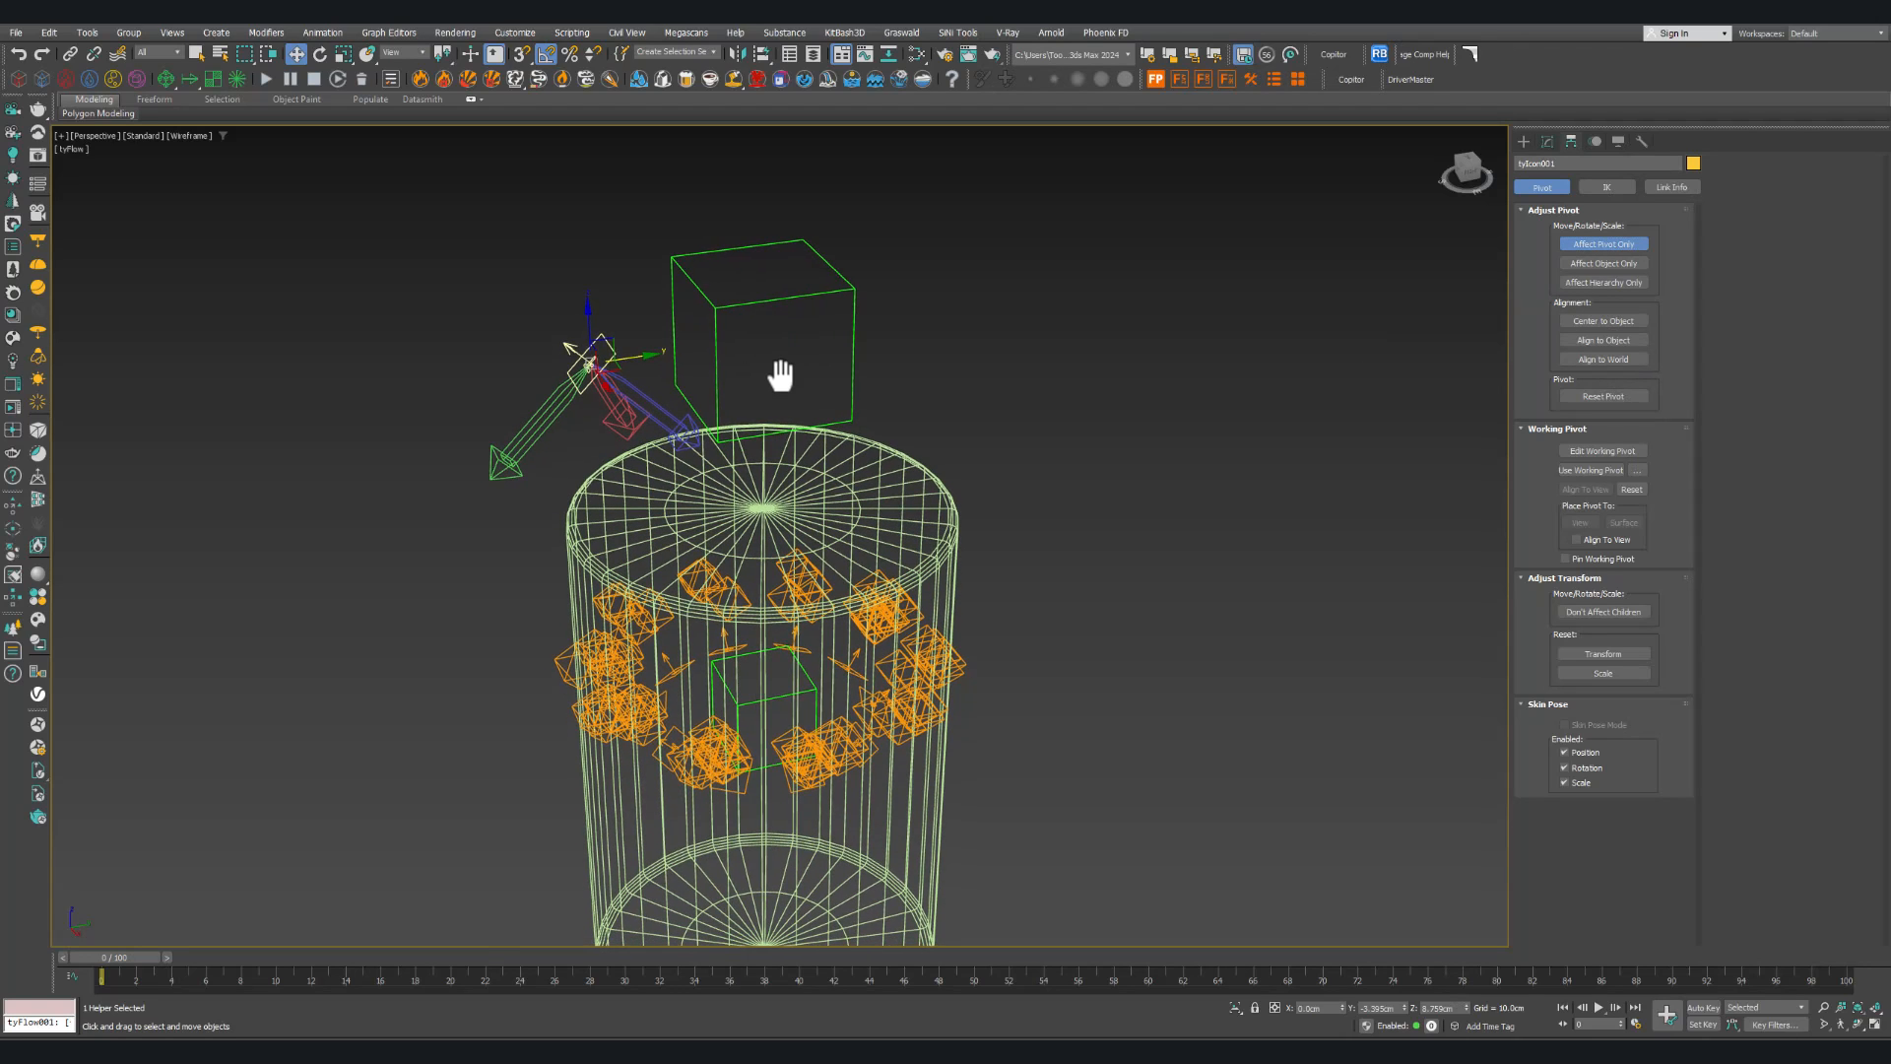
key(alt+a)
click(717, 313)
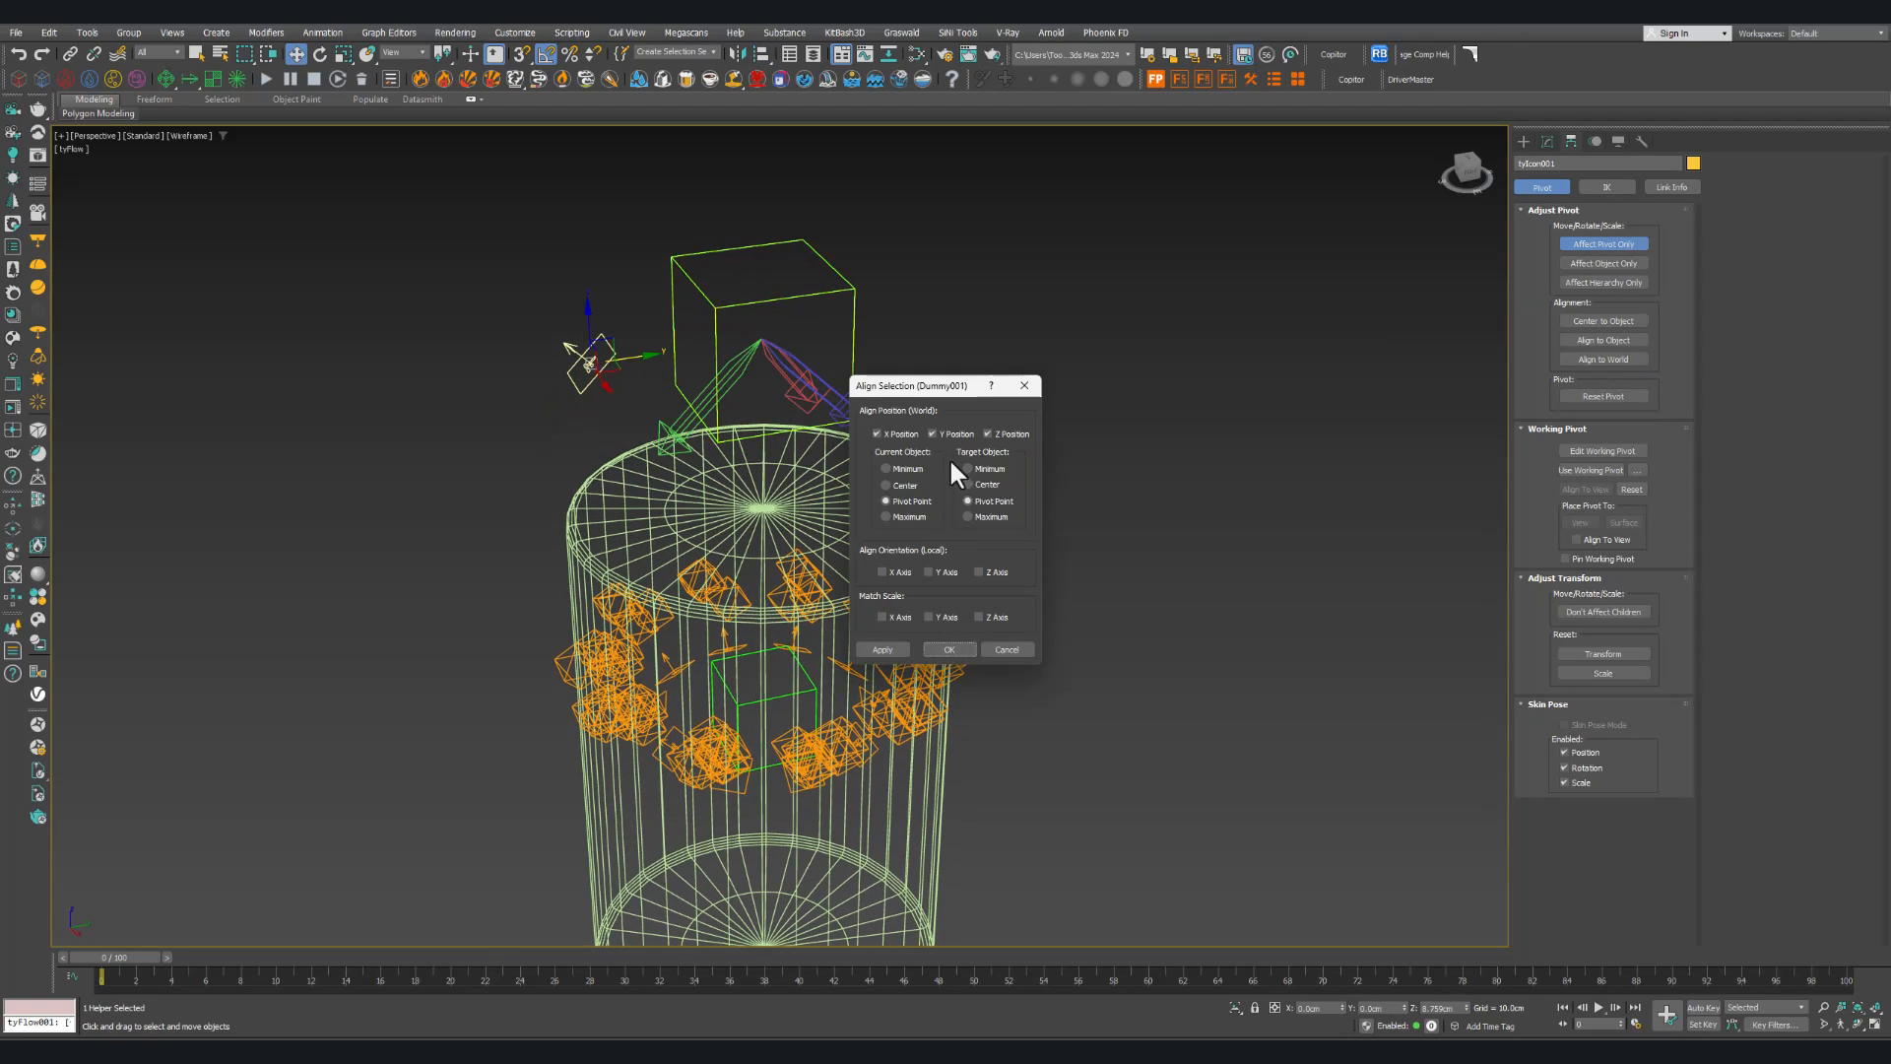
click(948, 649)
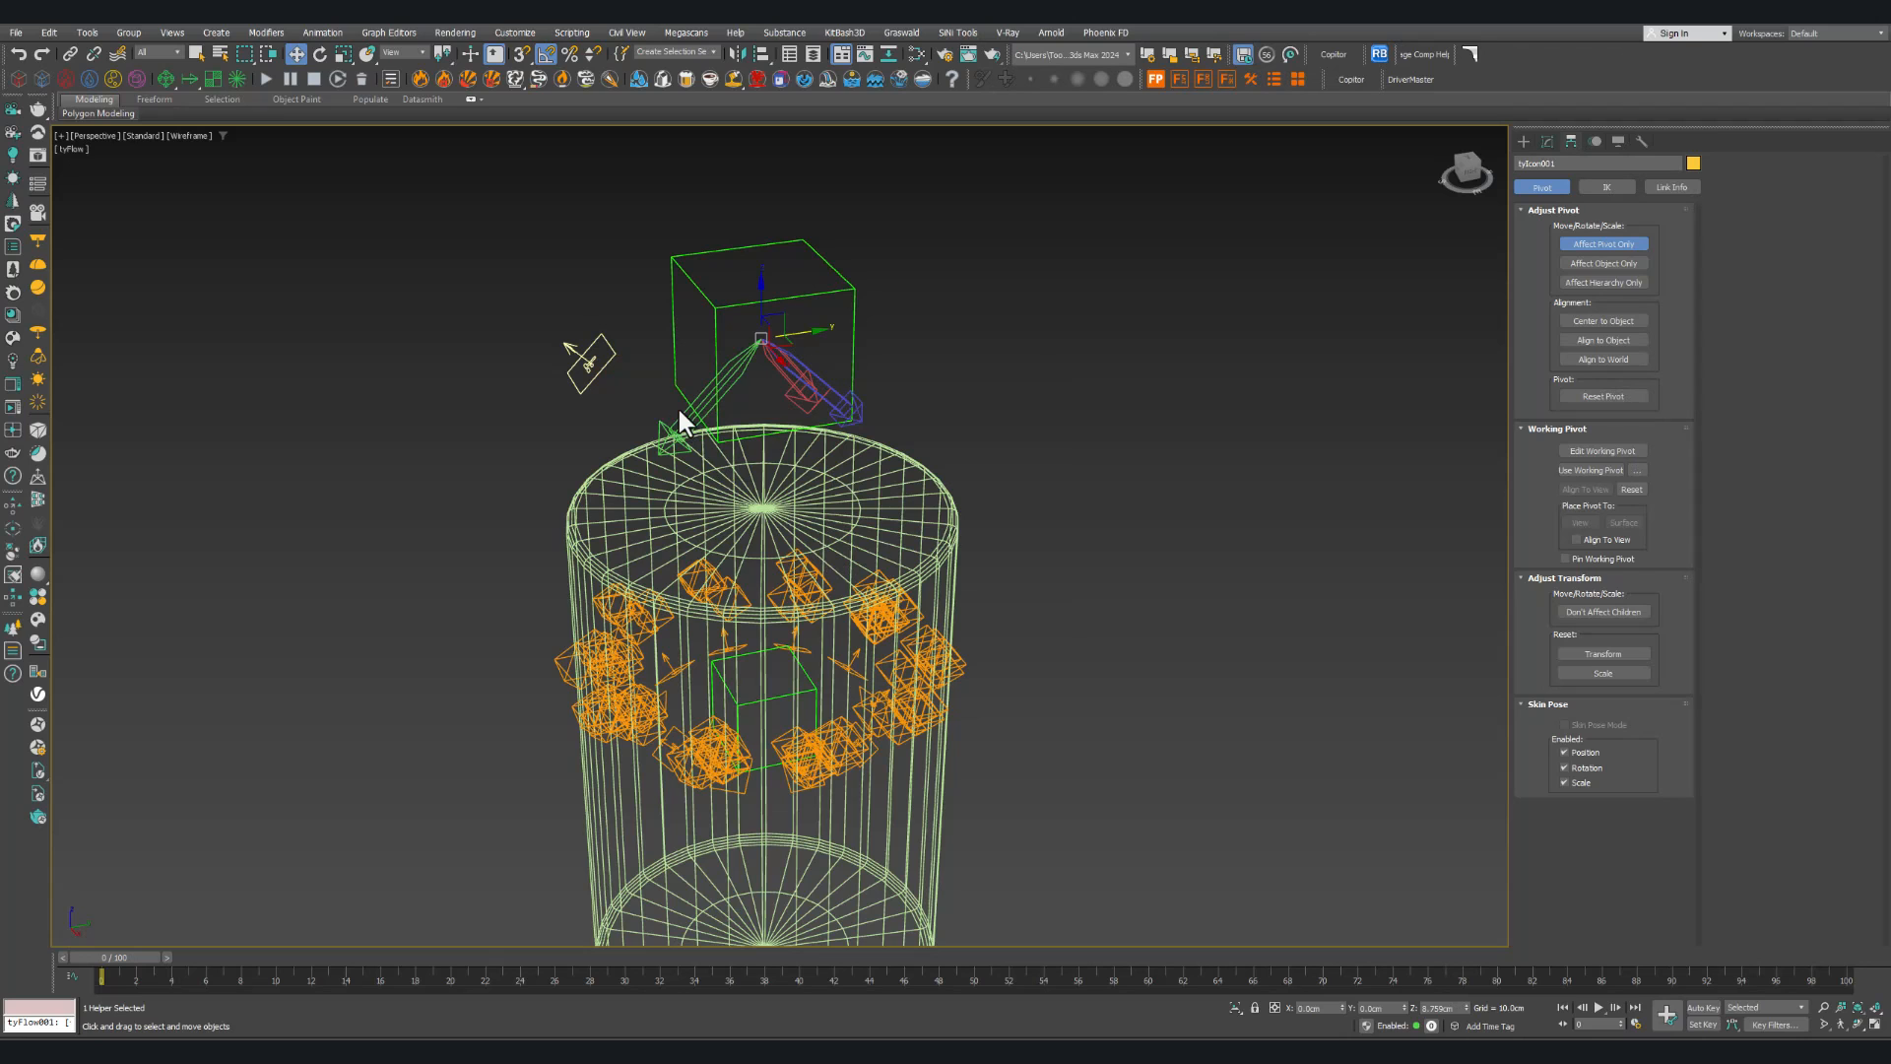
key(e)
click(1617, 241)
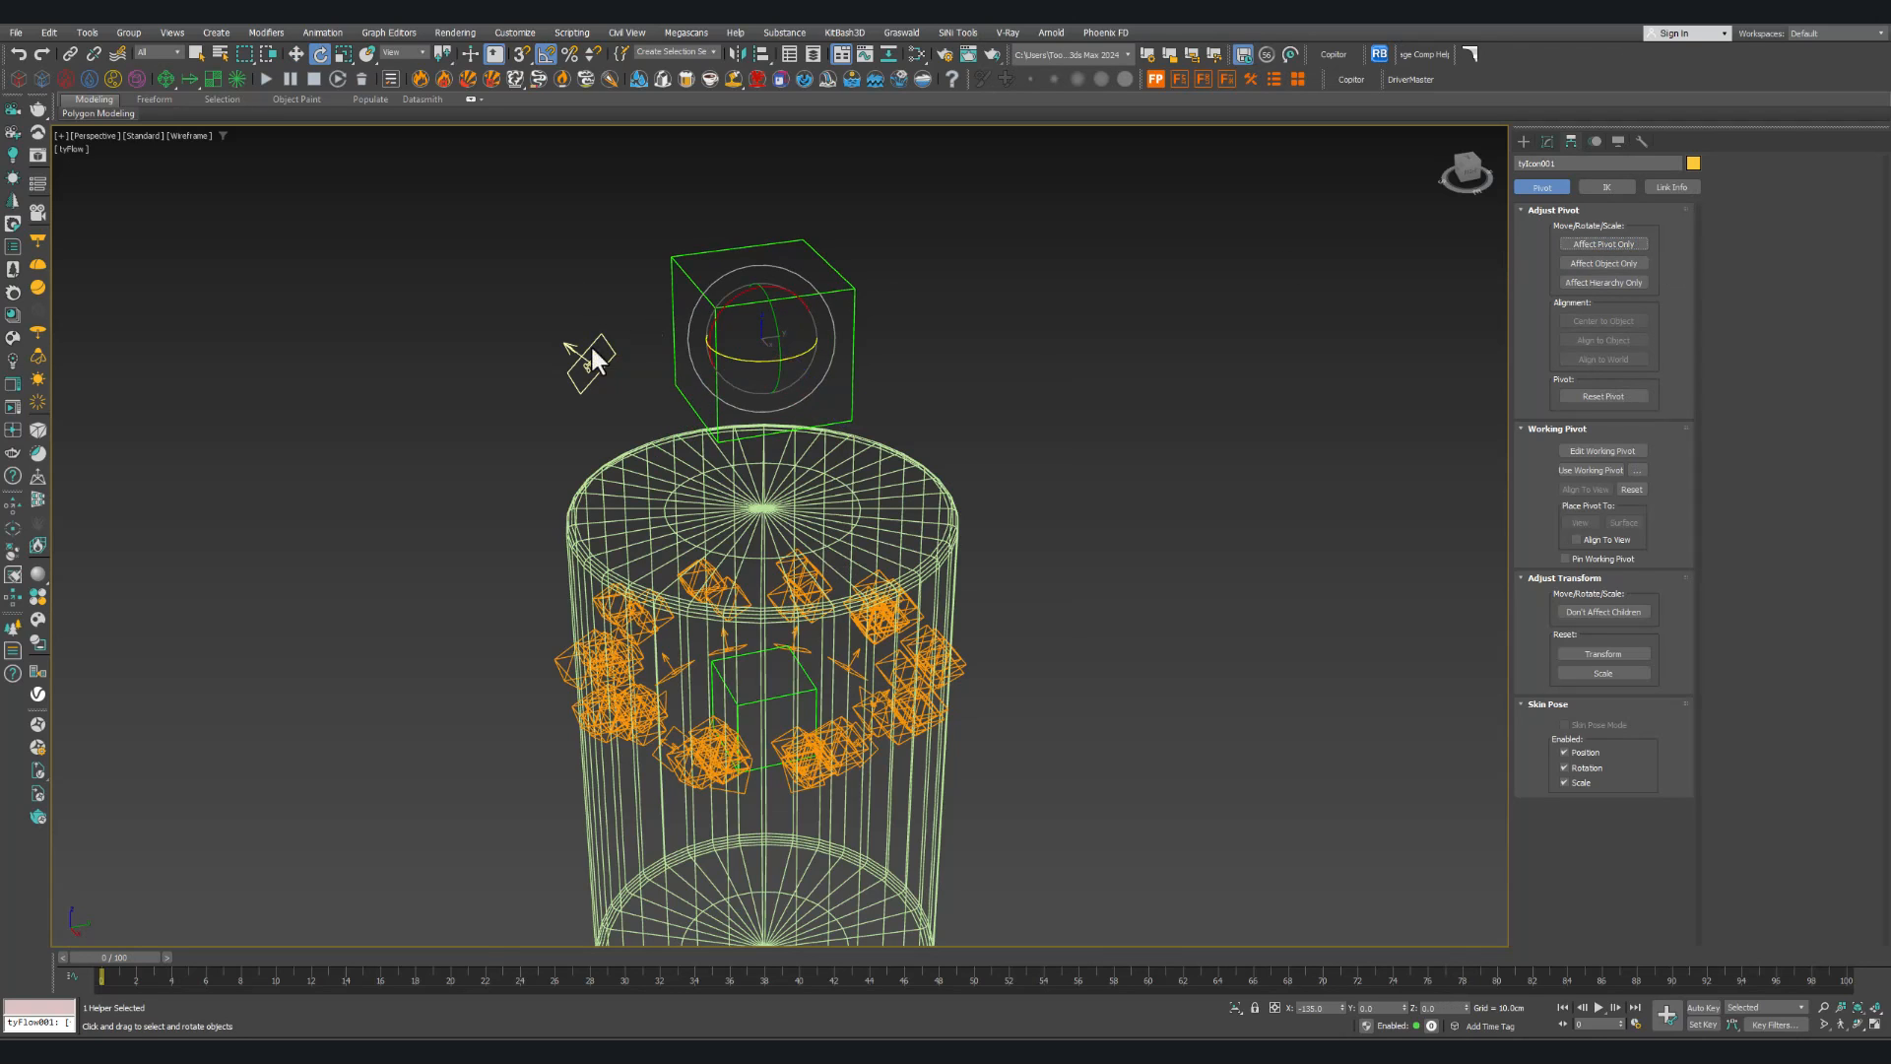
Step: Try to clone the tyIcon around the dummy by rotating it 45 degrees about Z, and undo the copies
alt+middle_drag(575, 353, 591, 356)
mouse_move(749, 347)
mouse_down()
mouse_move(770, 348)
mouse_move(729, 351)
mouse_up()
mouse_move(722, 347)
alt+middle_down()
mouse_move(722, 365)
mouse_move(776, 357)
mouse_move(756, 325)
alt+middle_up()
shift+drag(726, 327, 756, 327)
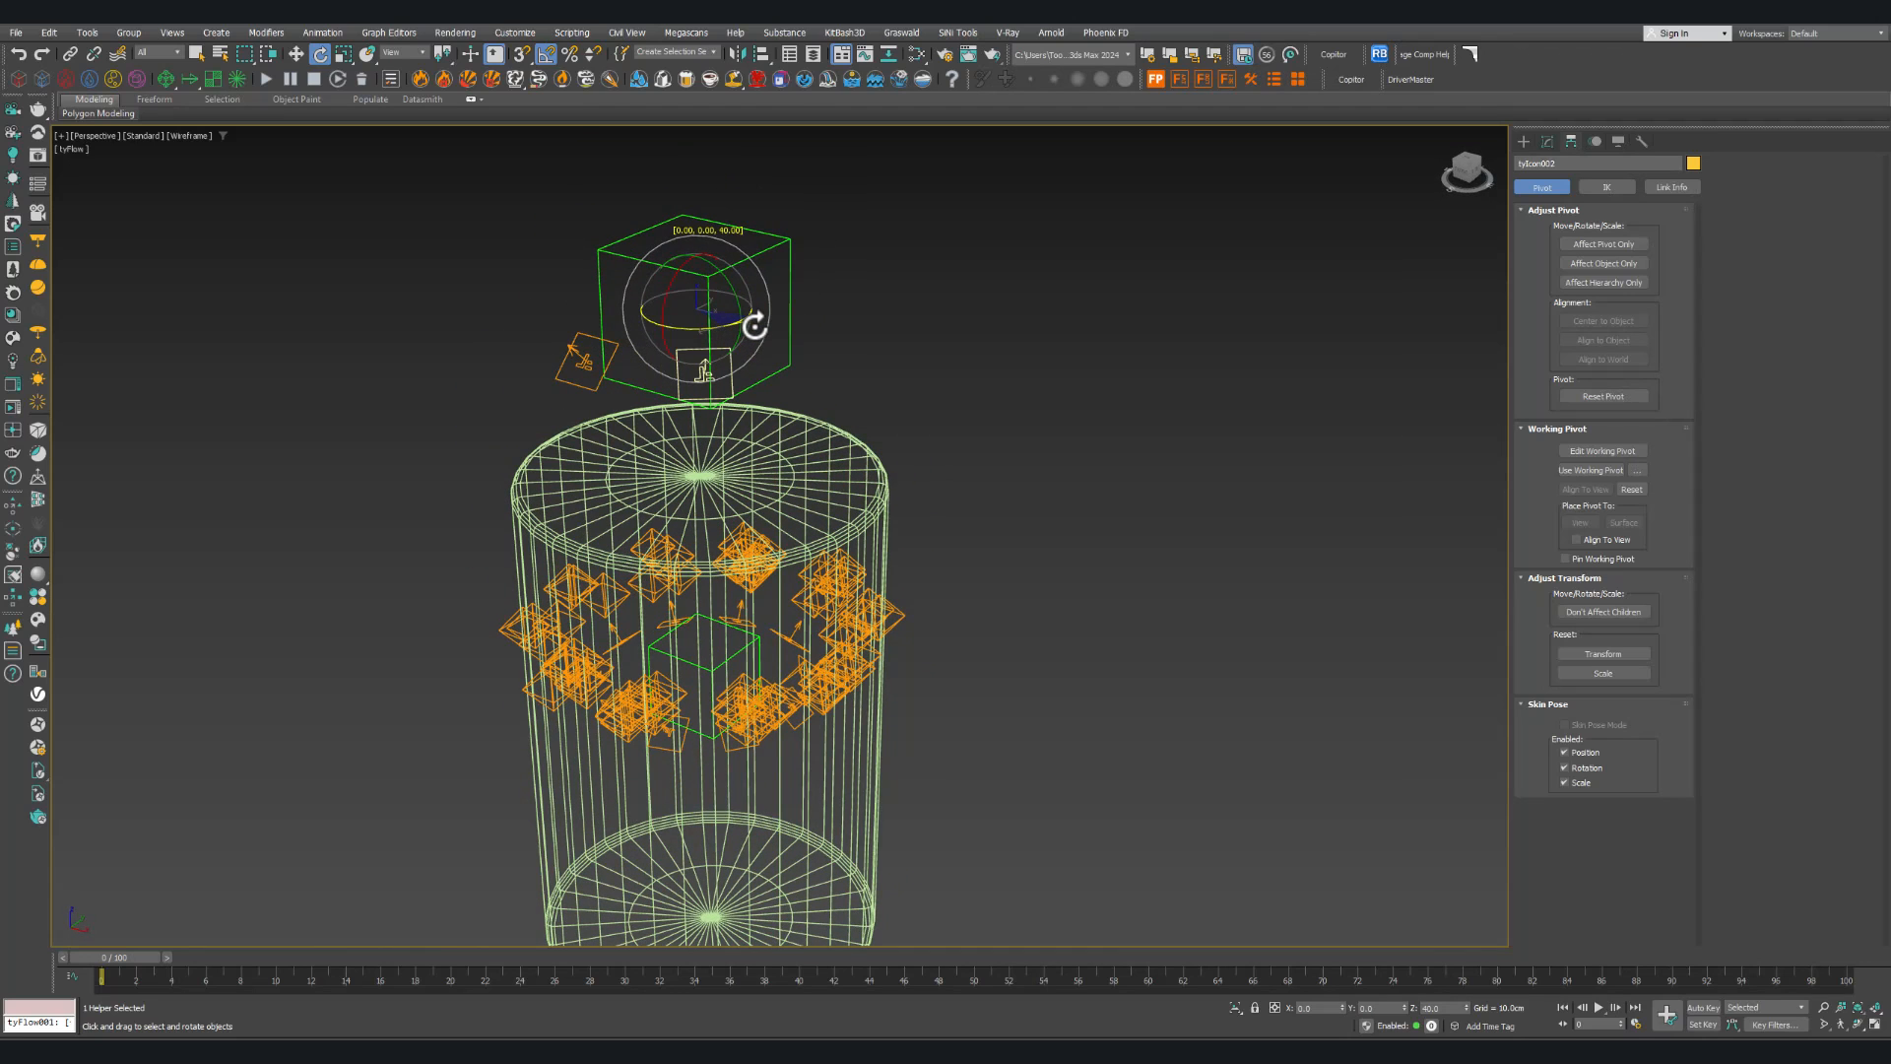
shift+drag(755, 326, 766, 328)
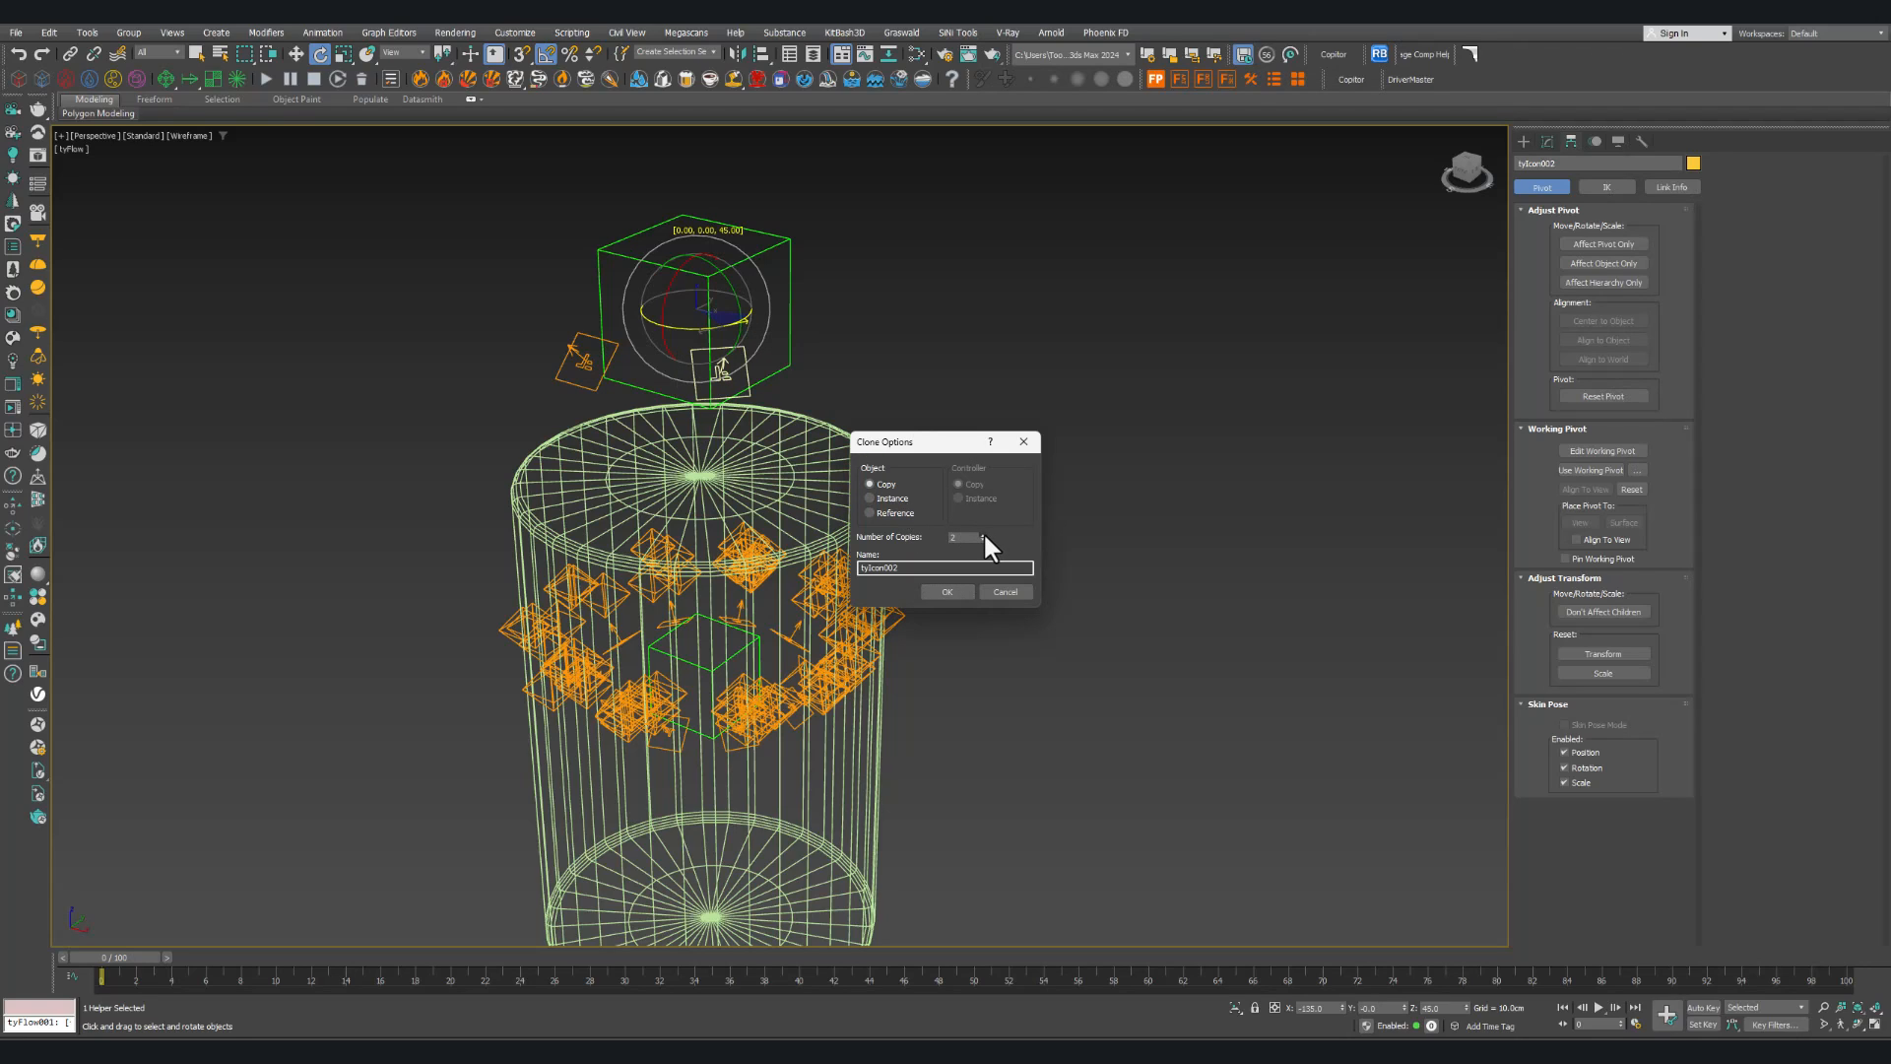
click(947, 591)
alt+middle_drag(806, 465, 746, 427)
key(ctrl+z)
Step: Clone the tyIcon around the dummy as 7 copies spaced 45 degrees apart about Z
shift+drag(783, 374, 818, 373)
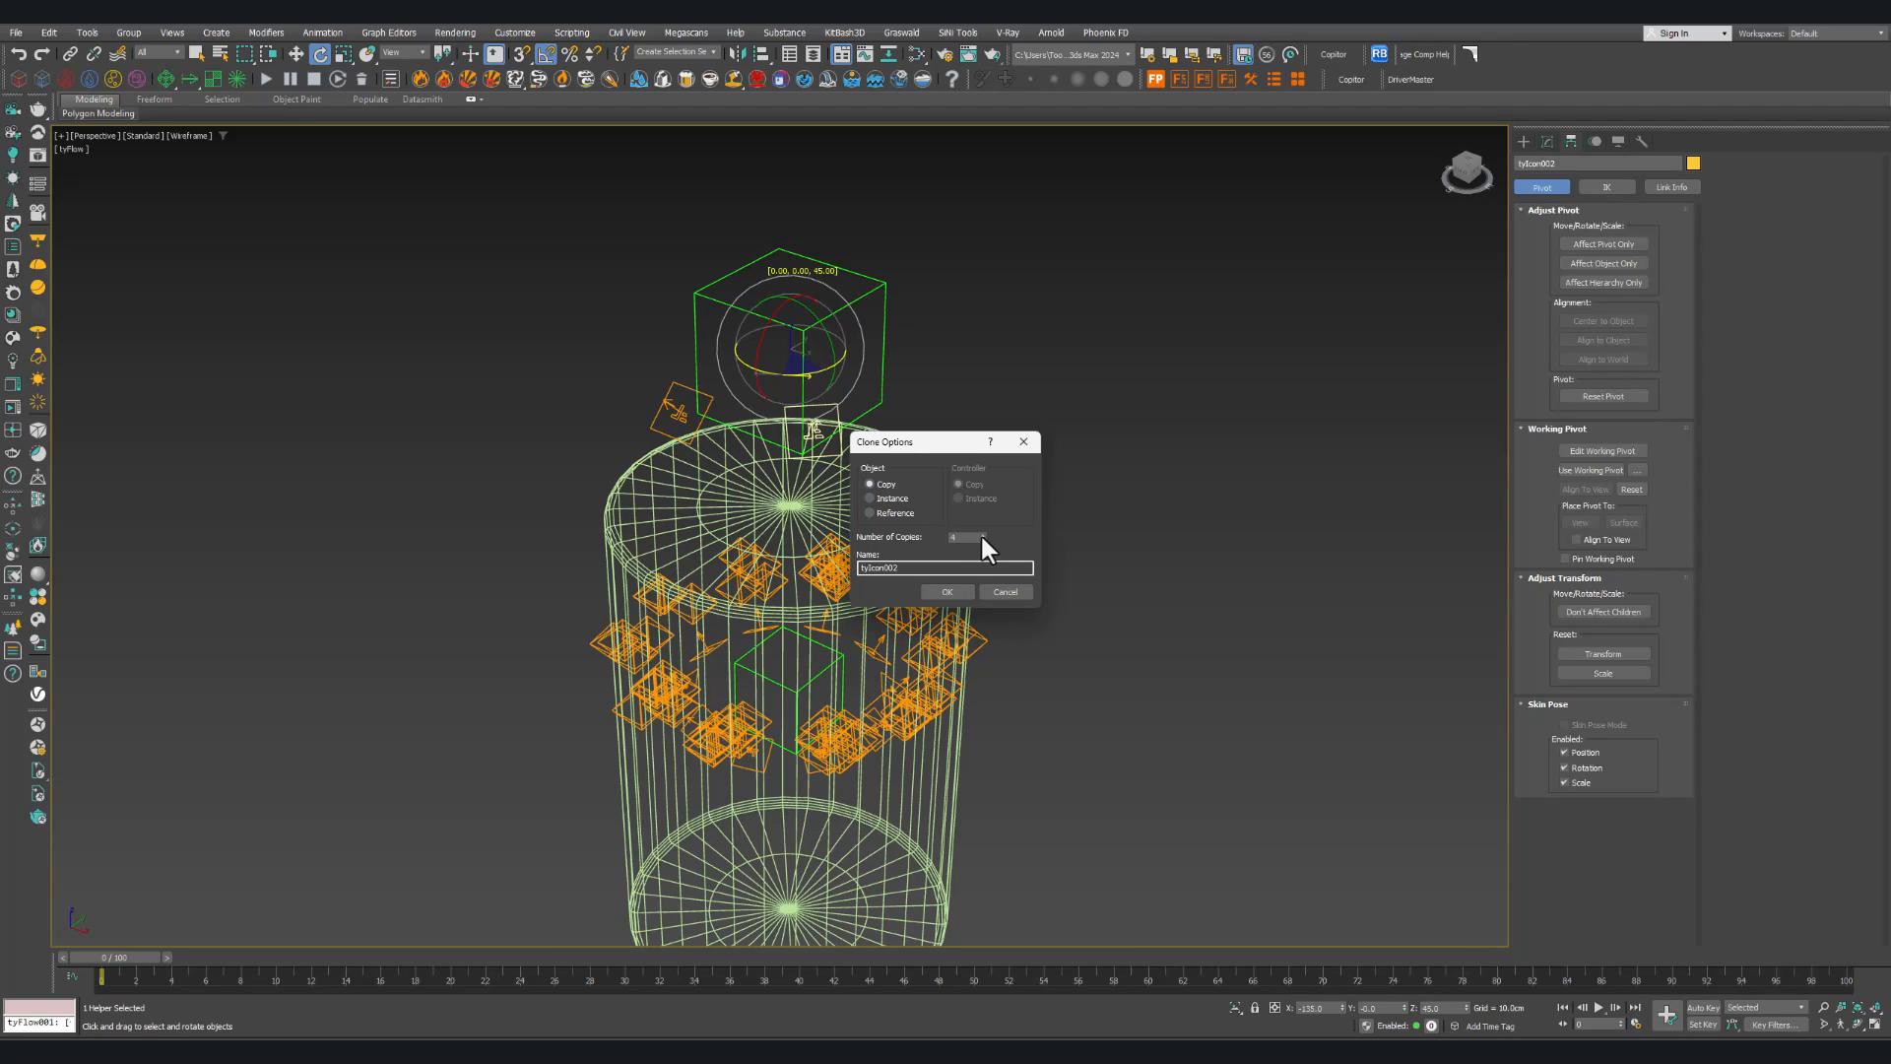
click(948, 591)
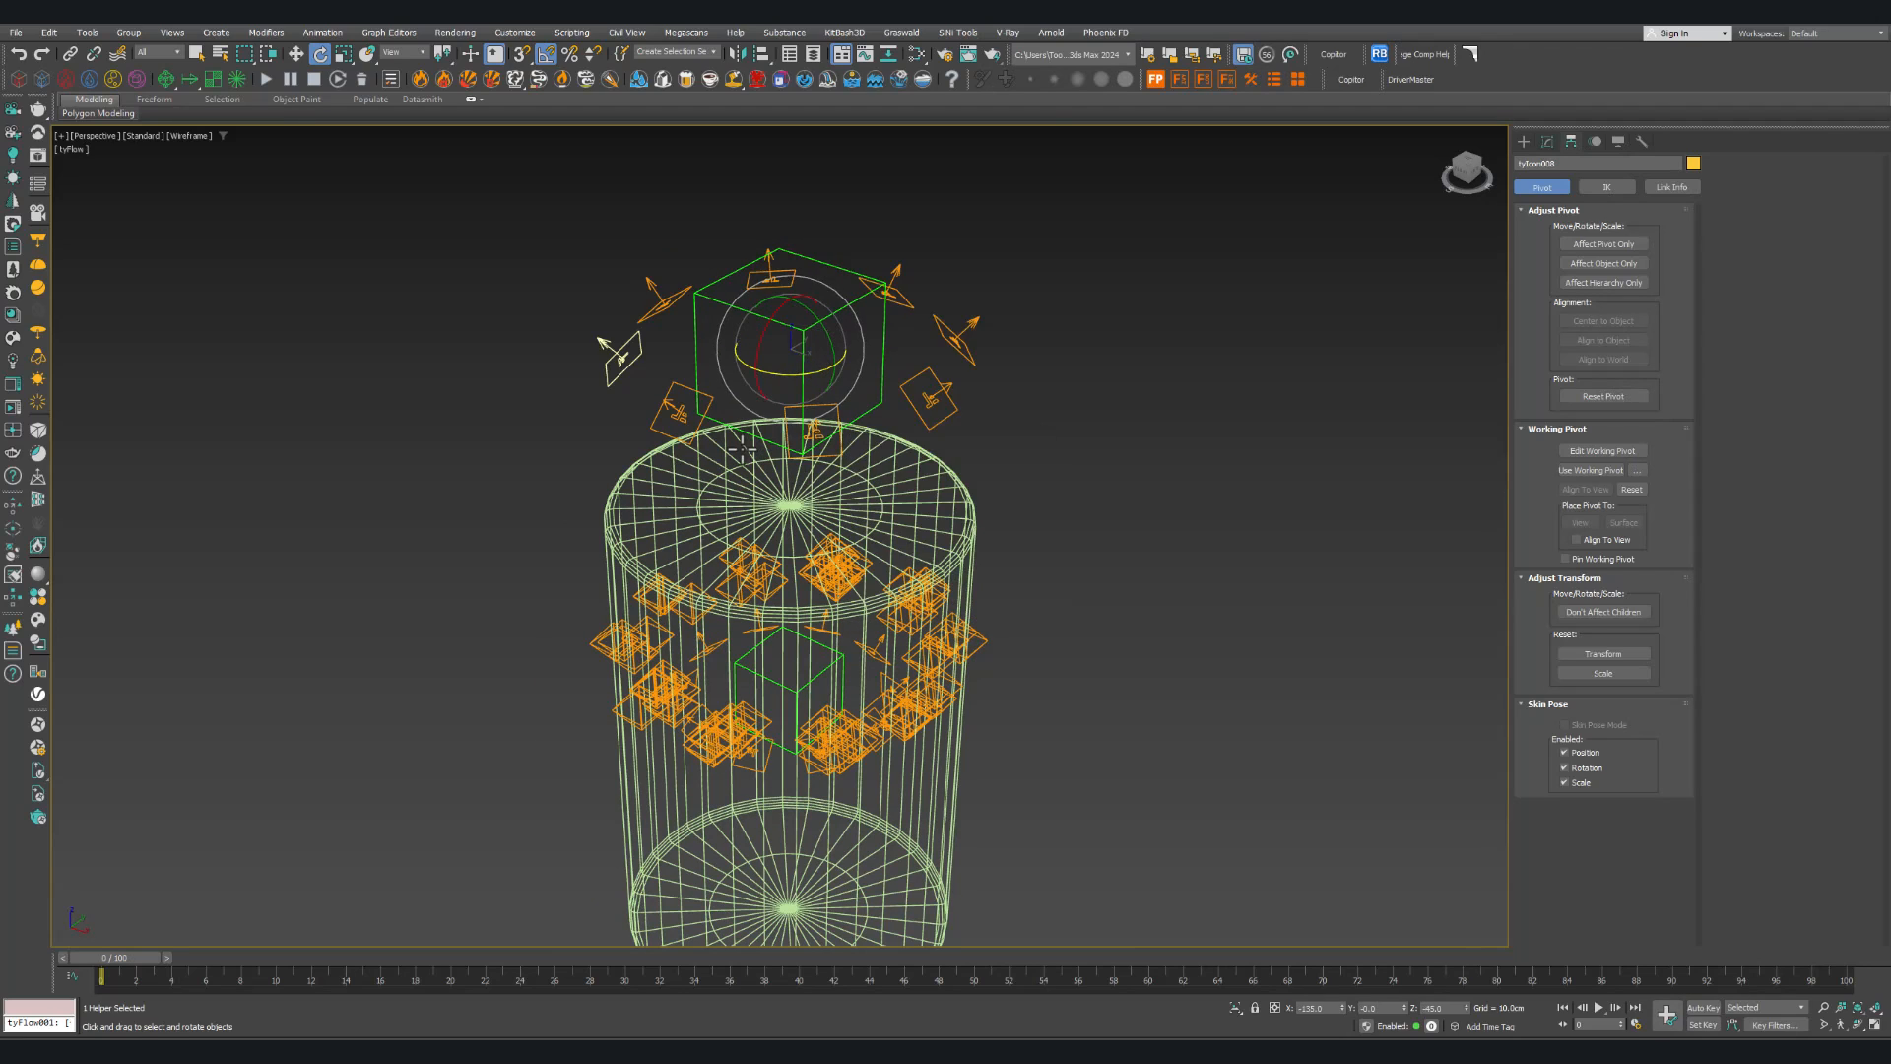
mouse_move(952, 587)
alt+middle_down()
mouse_move(809, 470)
mouse_move(802, 428)
mouse_move(728, 437)
alt+middle_up()
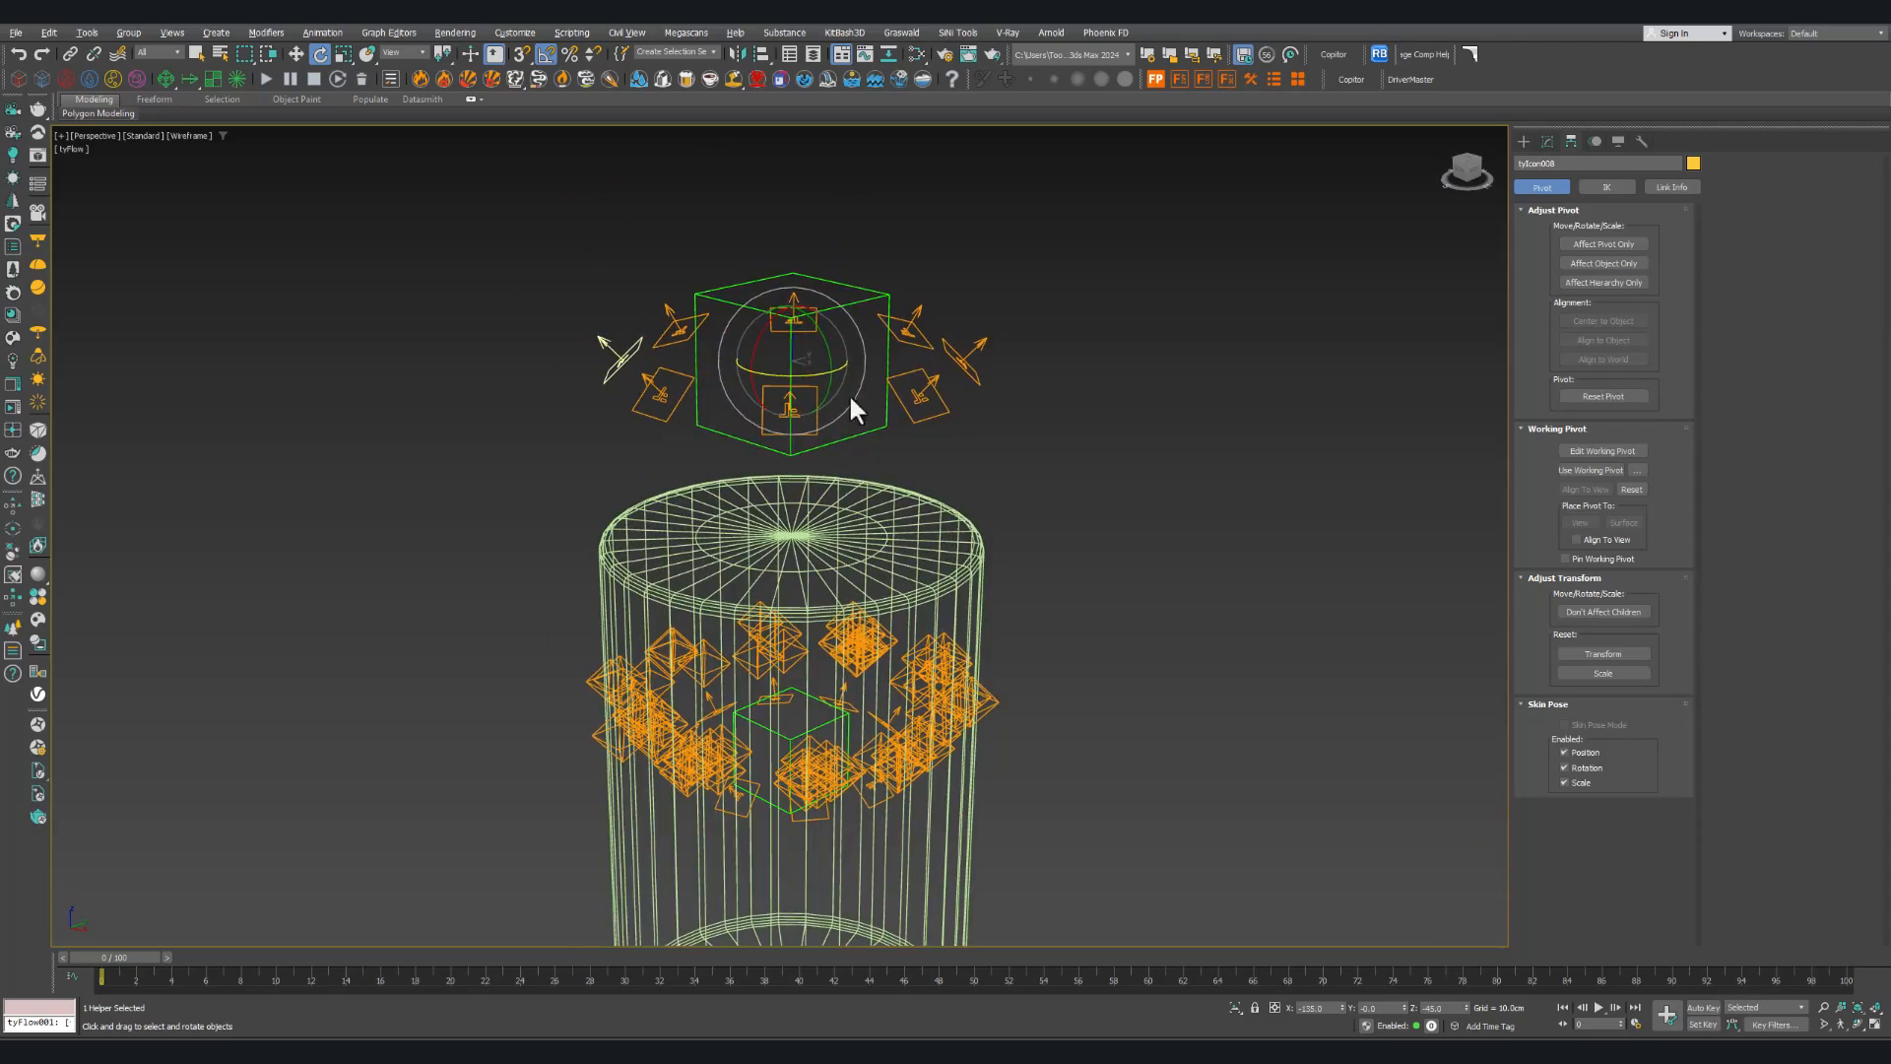
alt+middle_drag(849, 394, 553, 625)
click(879, 350)
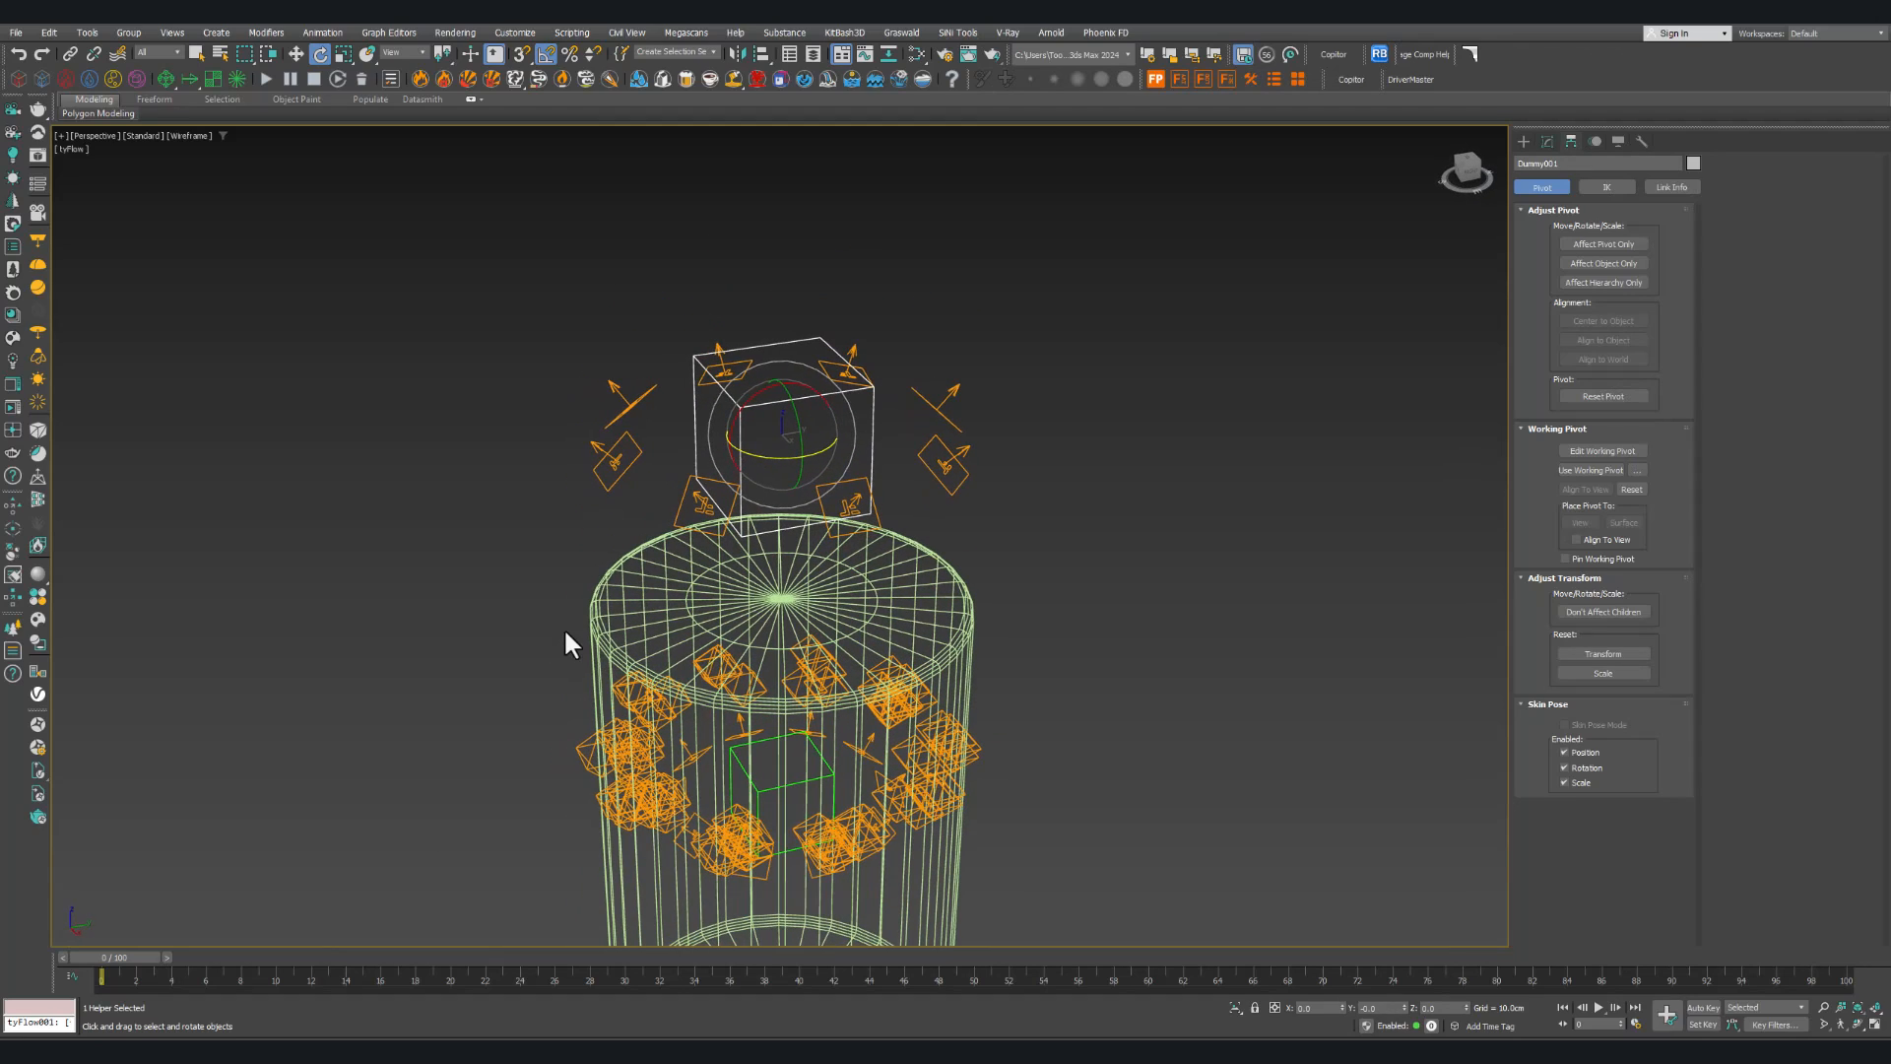
key(n)
drag(140, 955, 1099, 953)
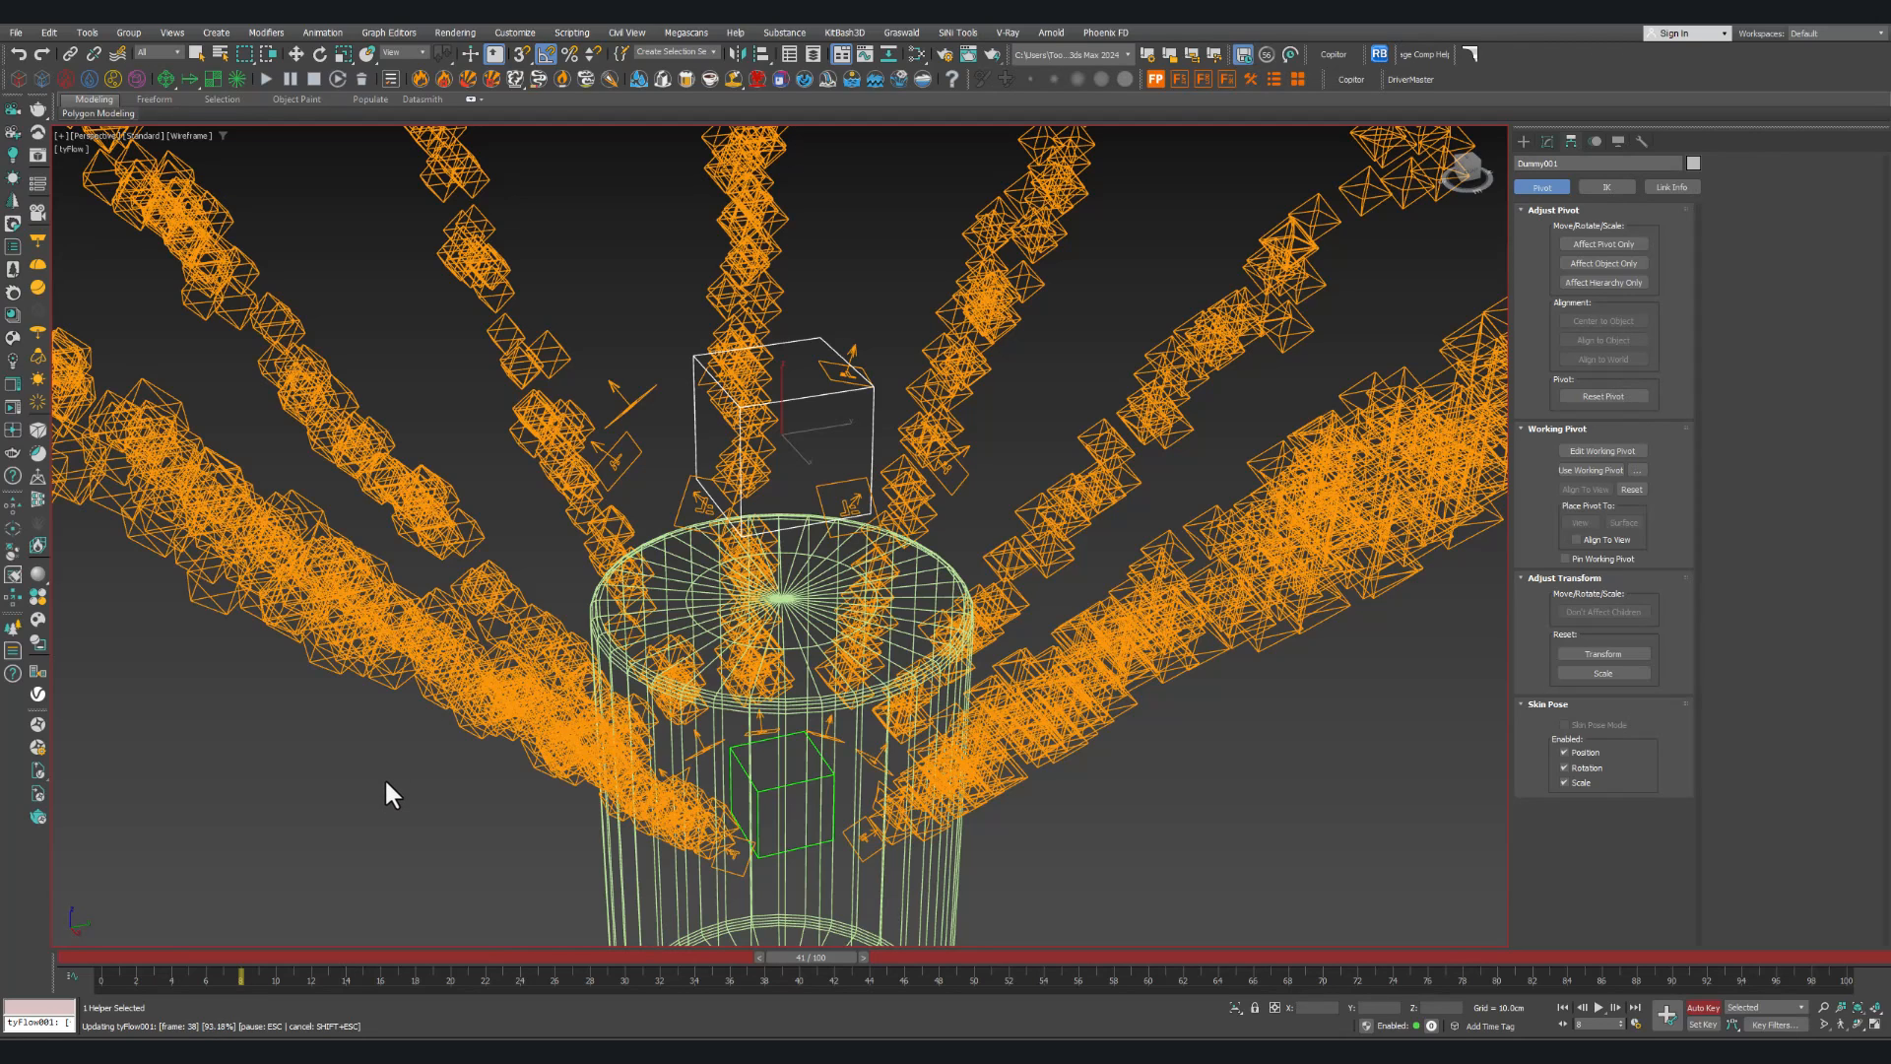
key(Home)
Step: Isolate the dummy and its ring of tyIcons from the rest of the scene and clear the selection
key(e)
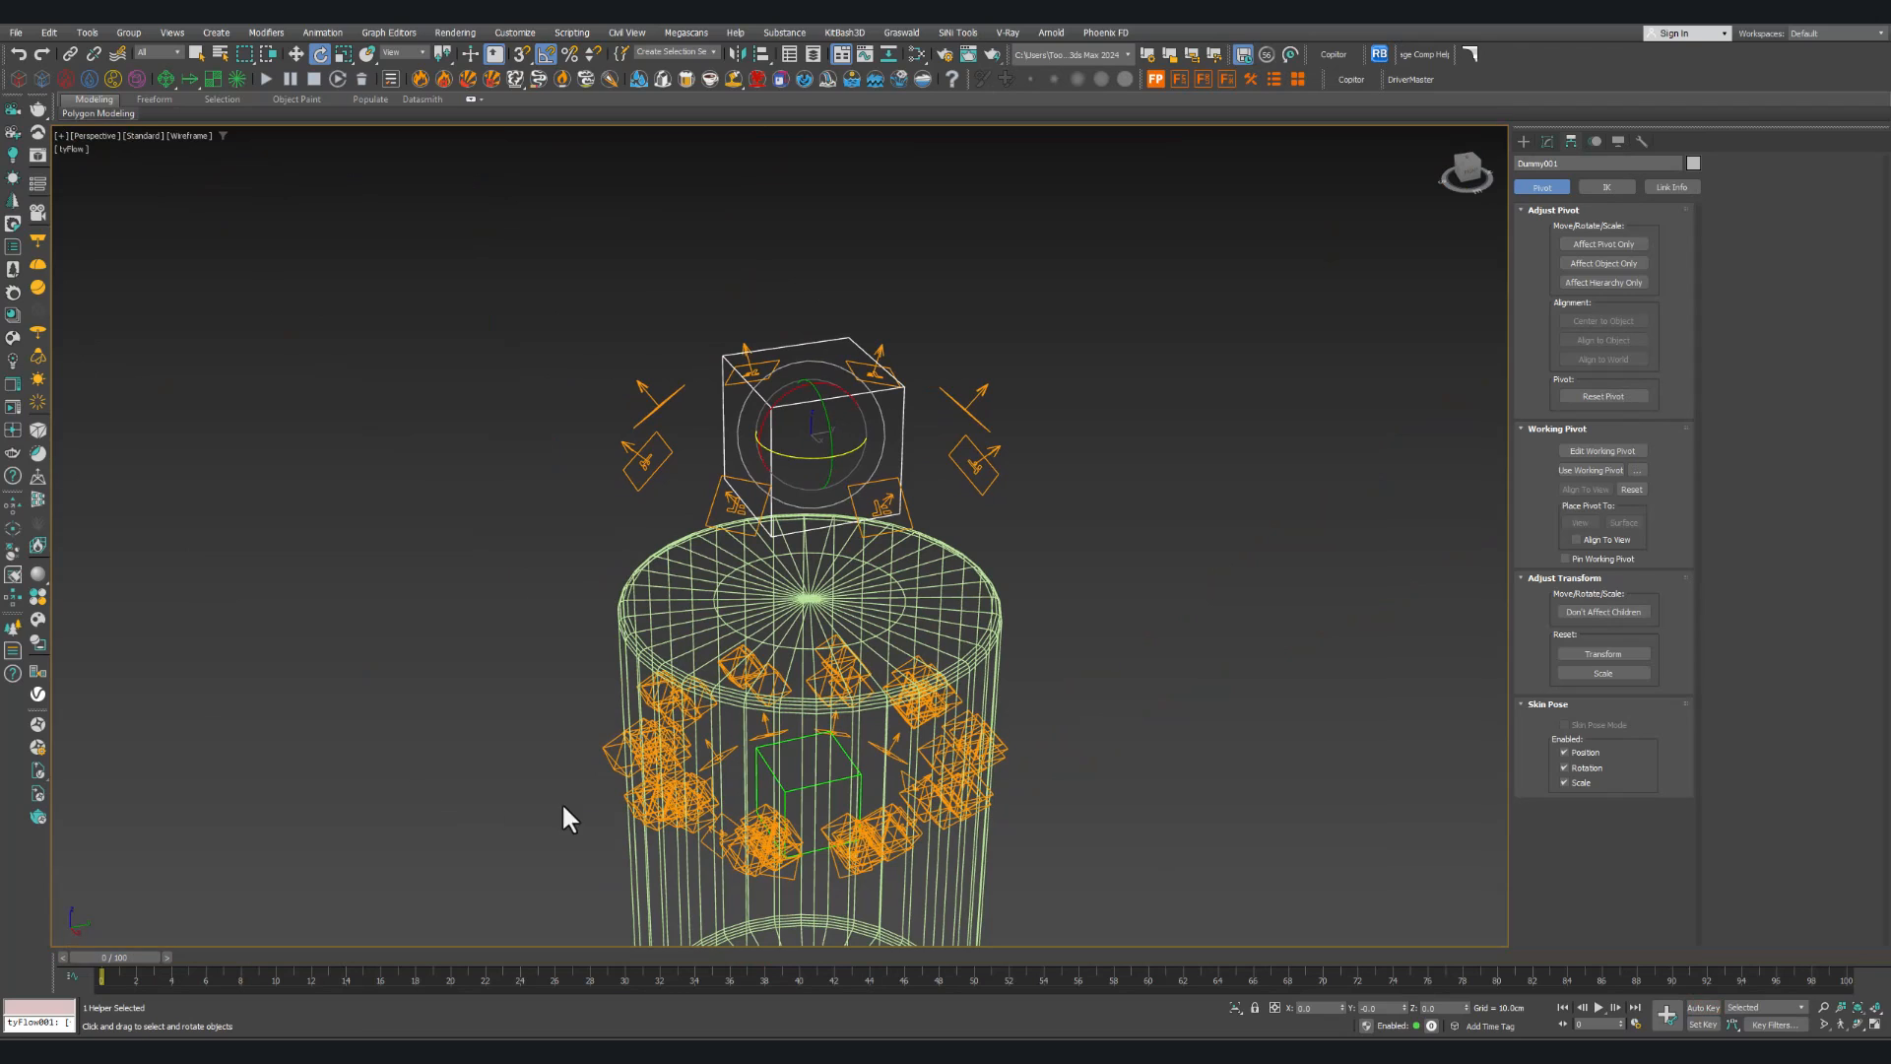
alt+middle_drag(515, 699, 490, 624)
drag(1068, 325, 556, 488)
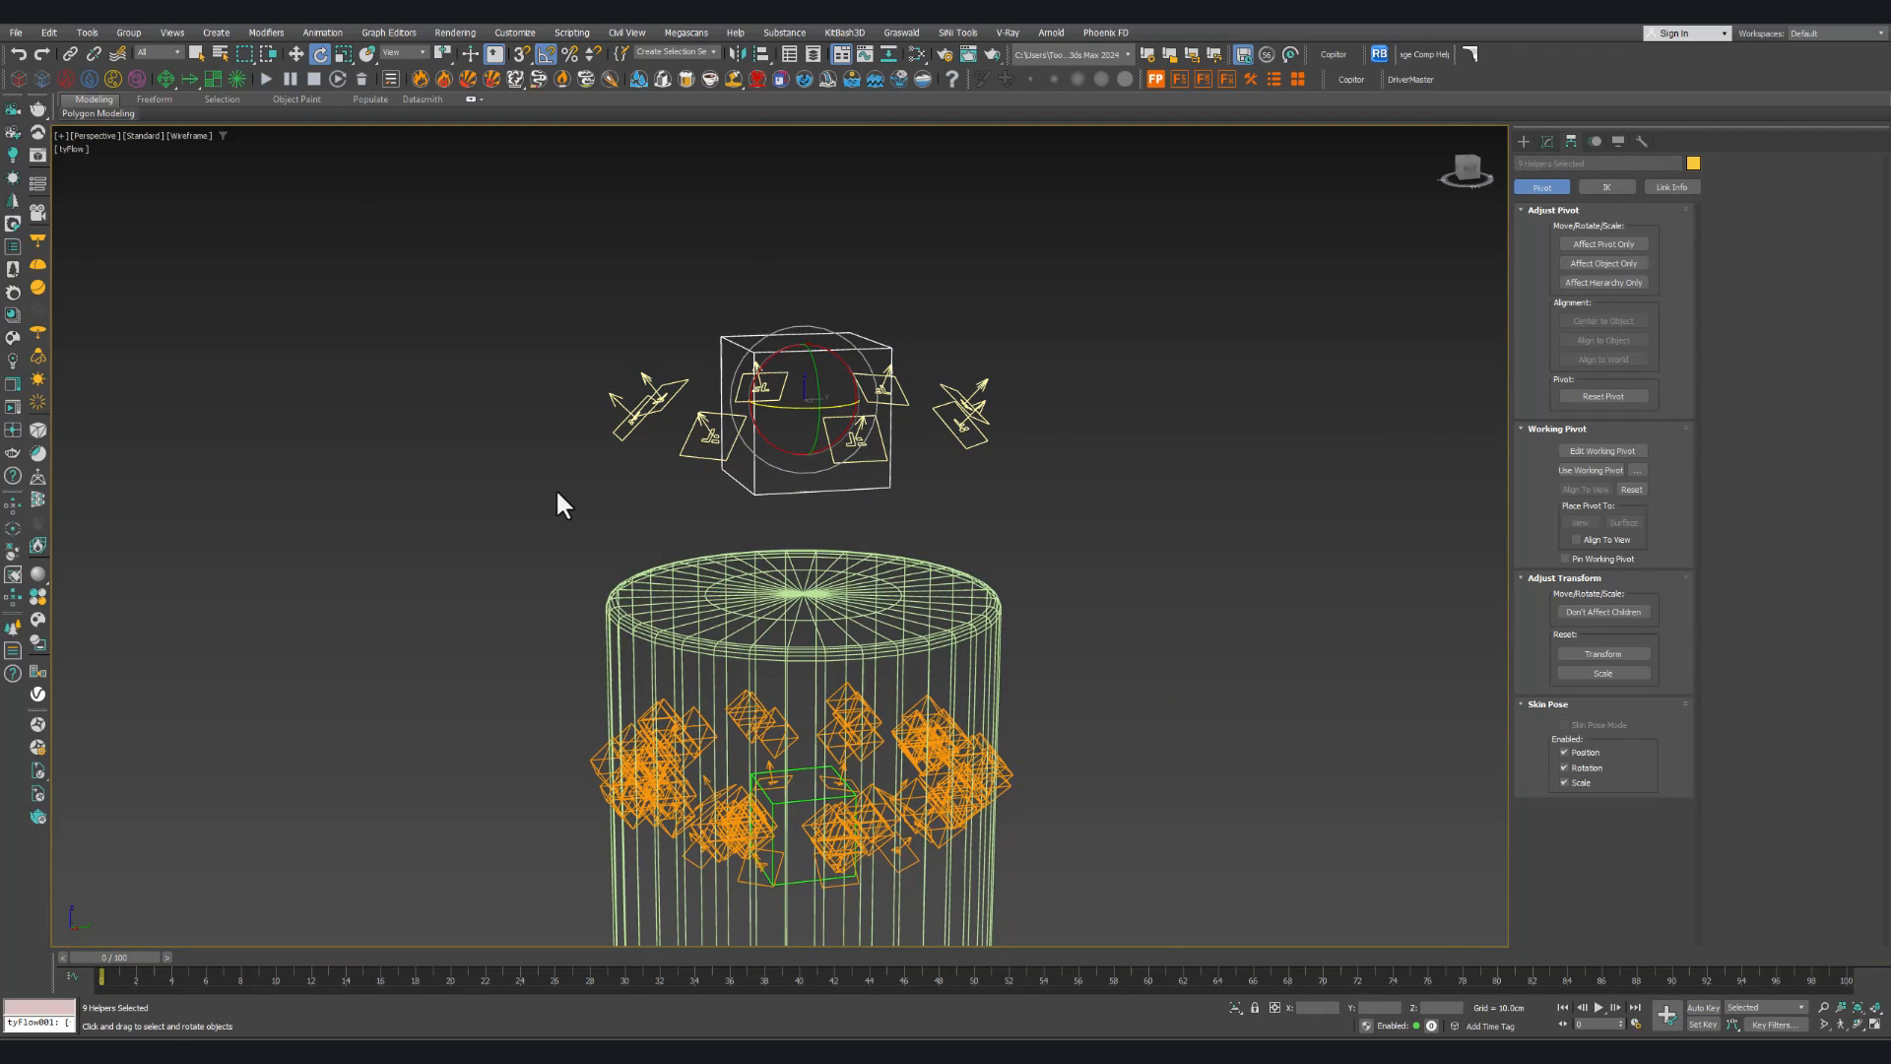
key(alt+q)
alt+middle_drag(705, 483, 703, 564)
click(785, 575)
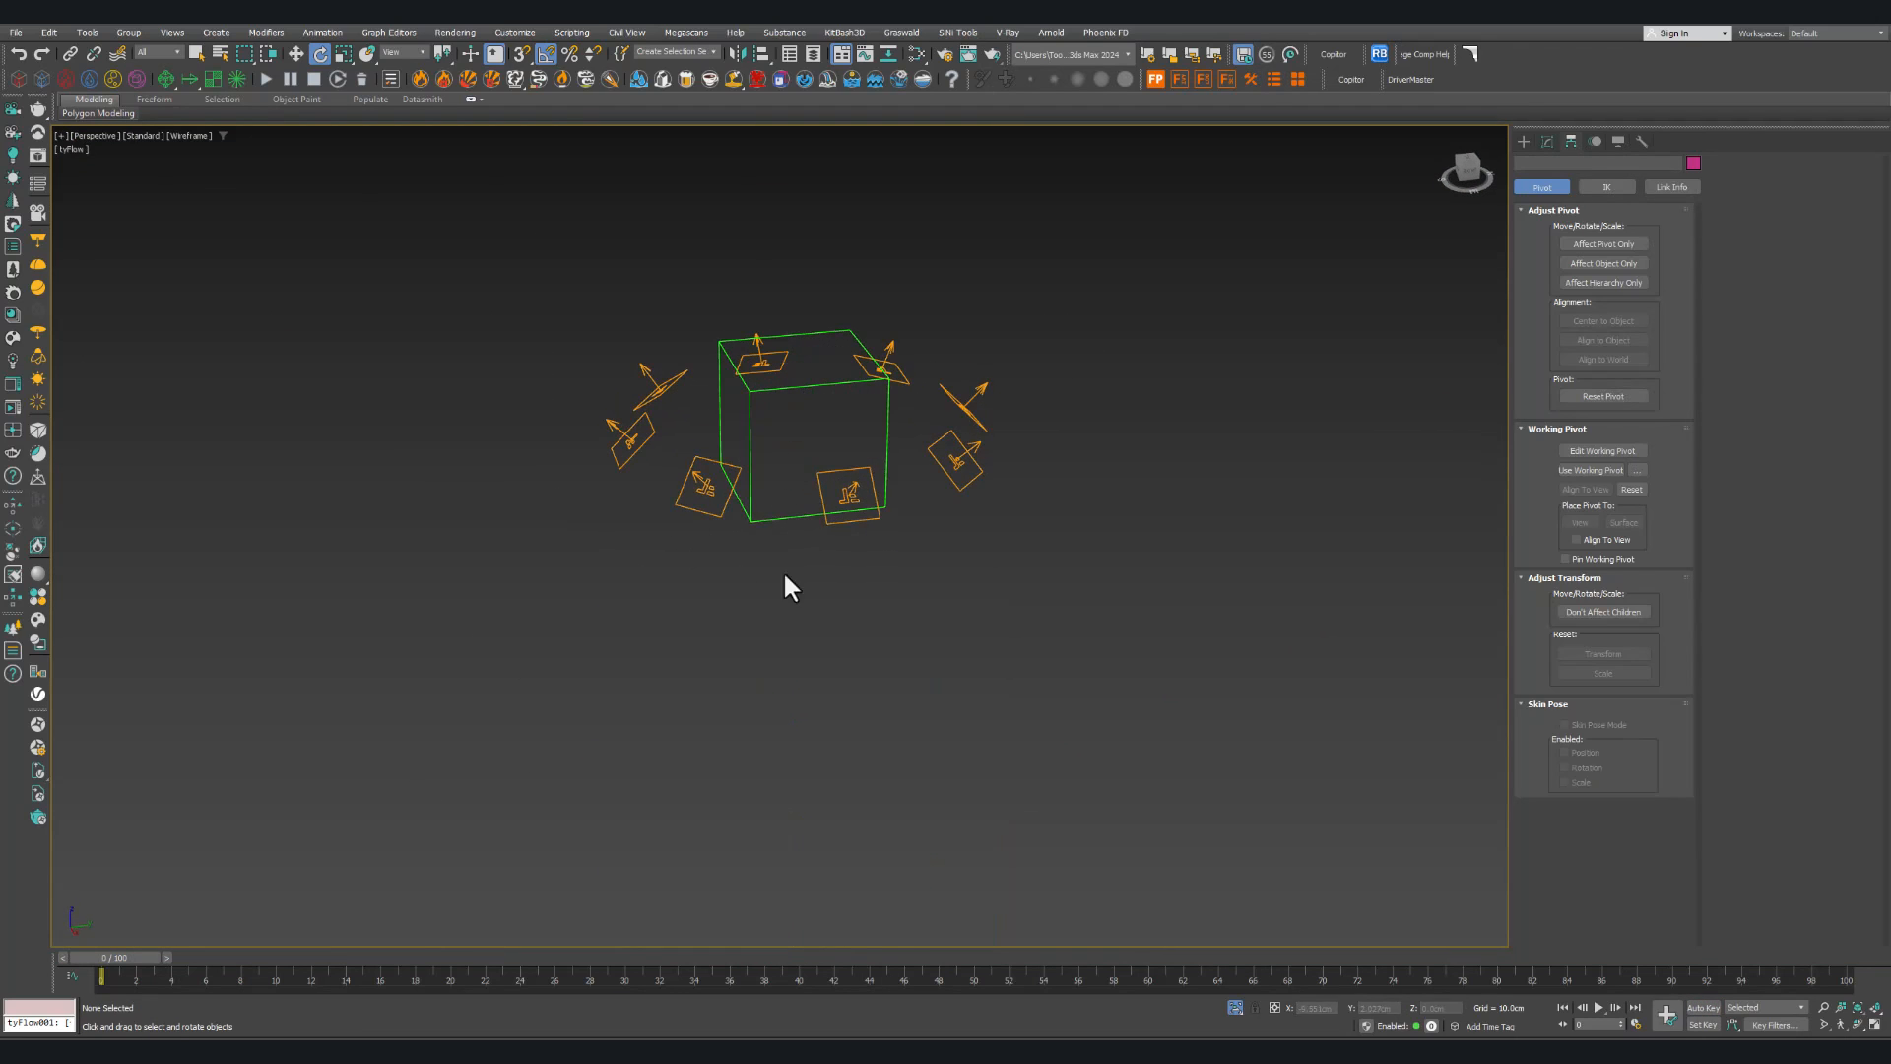
Step: Animate the dummy with Auto Key, rotating it 630 degrees about Z at frame 100
click(754, 433)
alt+middle_drag(755, 433, 622, 567)
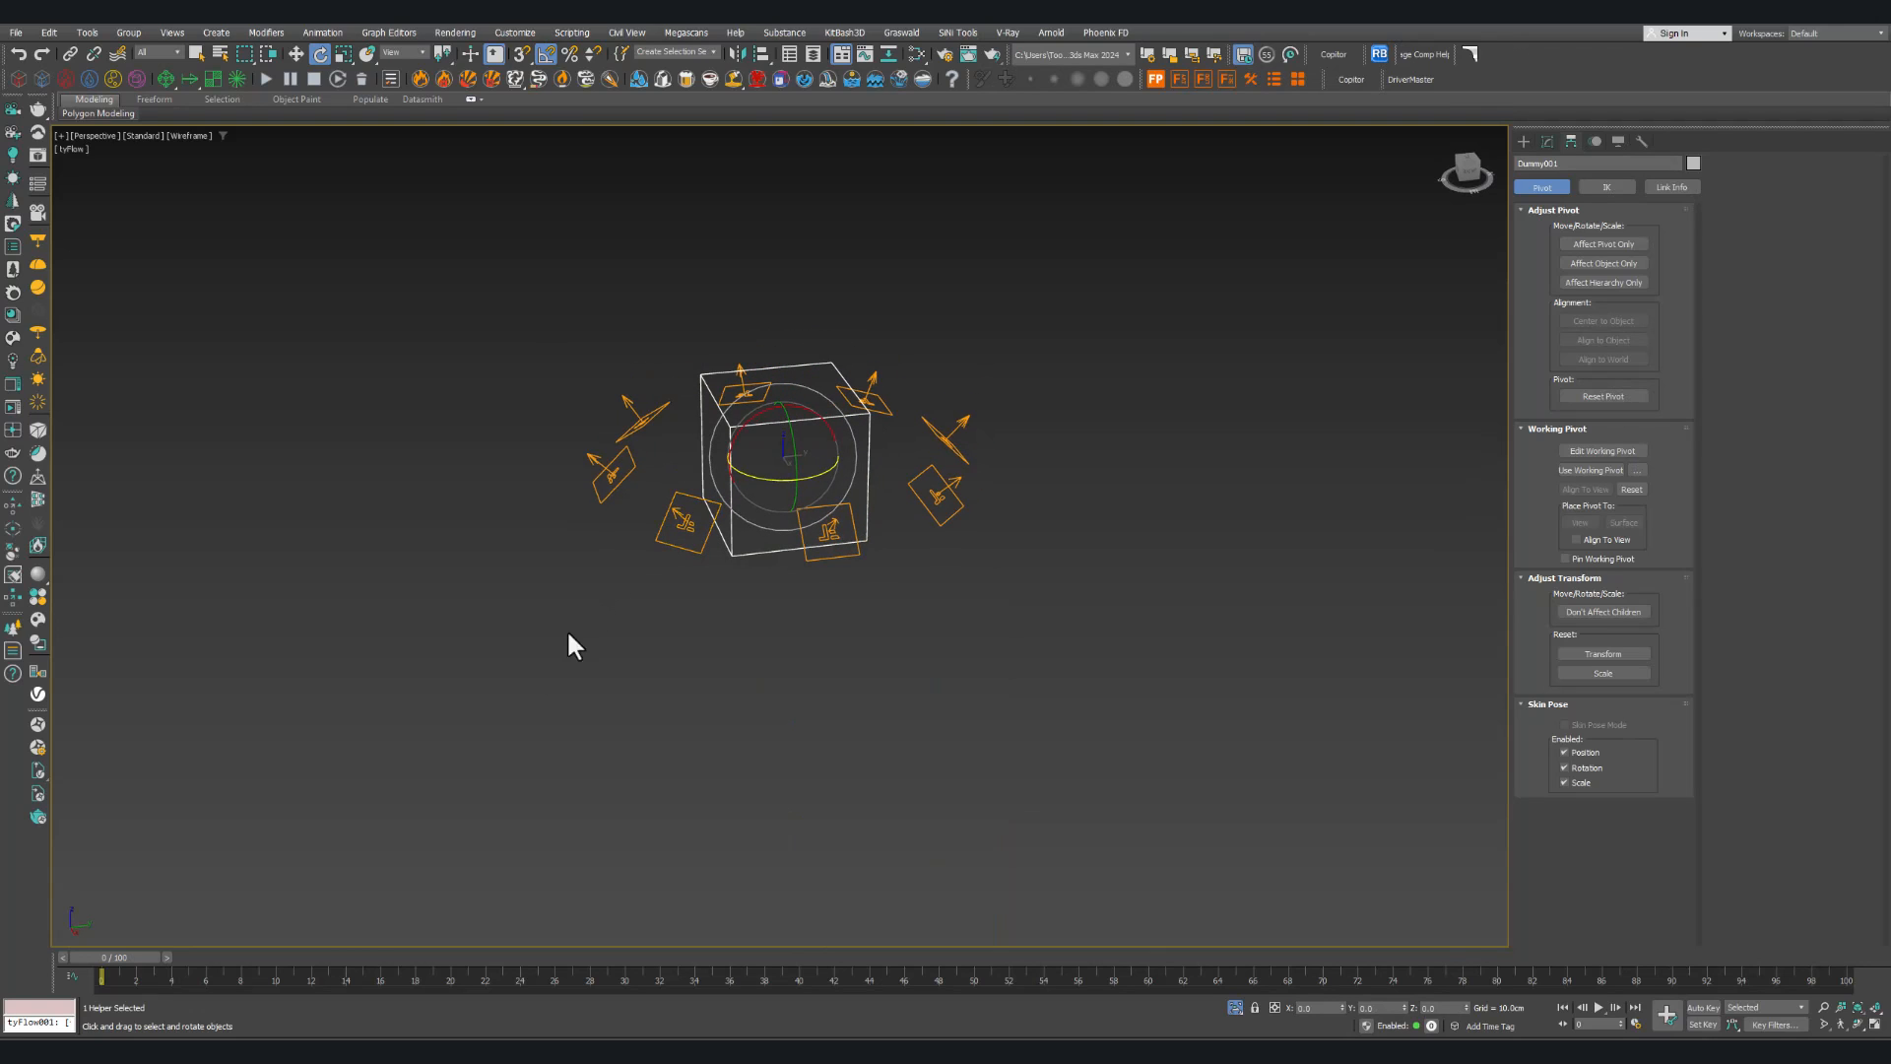
key(n)
drag(132, 952, 213, 957)
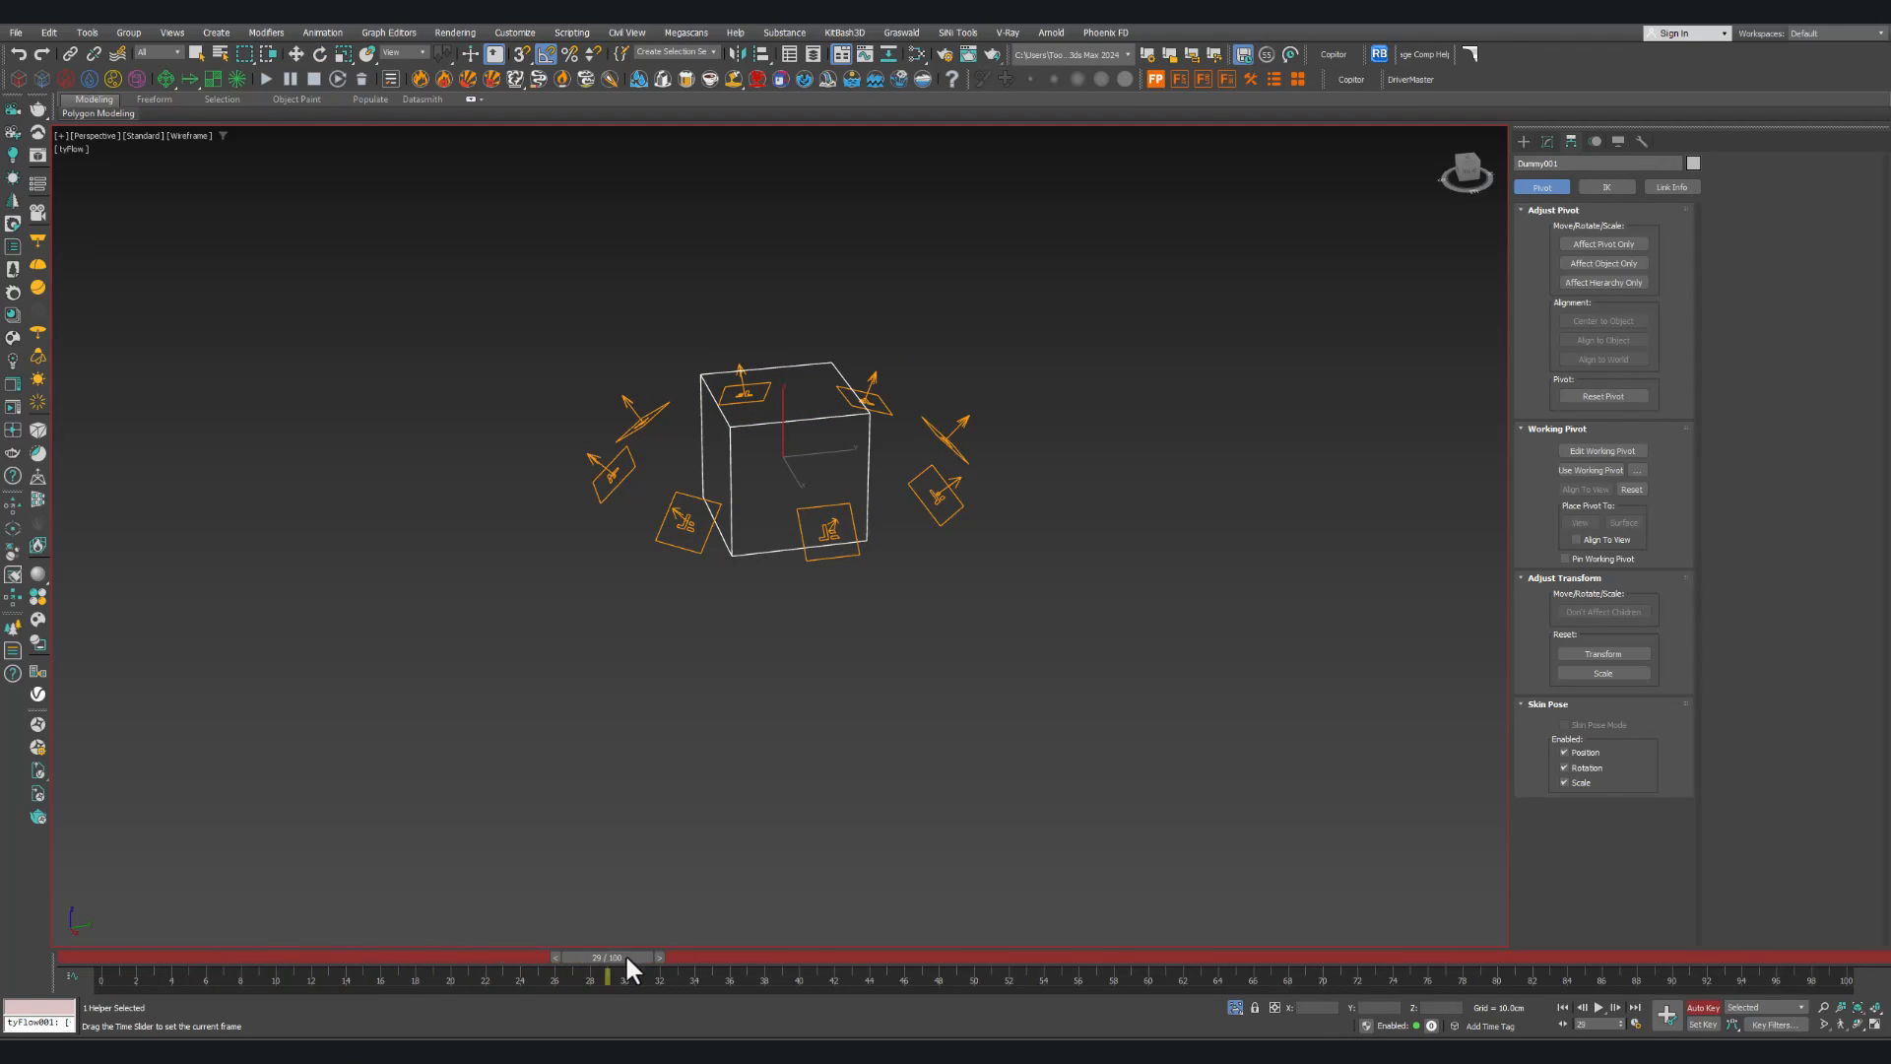
drag(1255, 955, 1847, 952)
key(e)
middle_drag(840, 513, 854, 600)
drag(790, 568, 1253, 608)
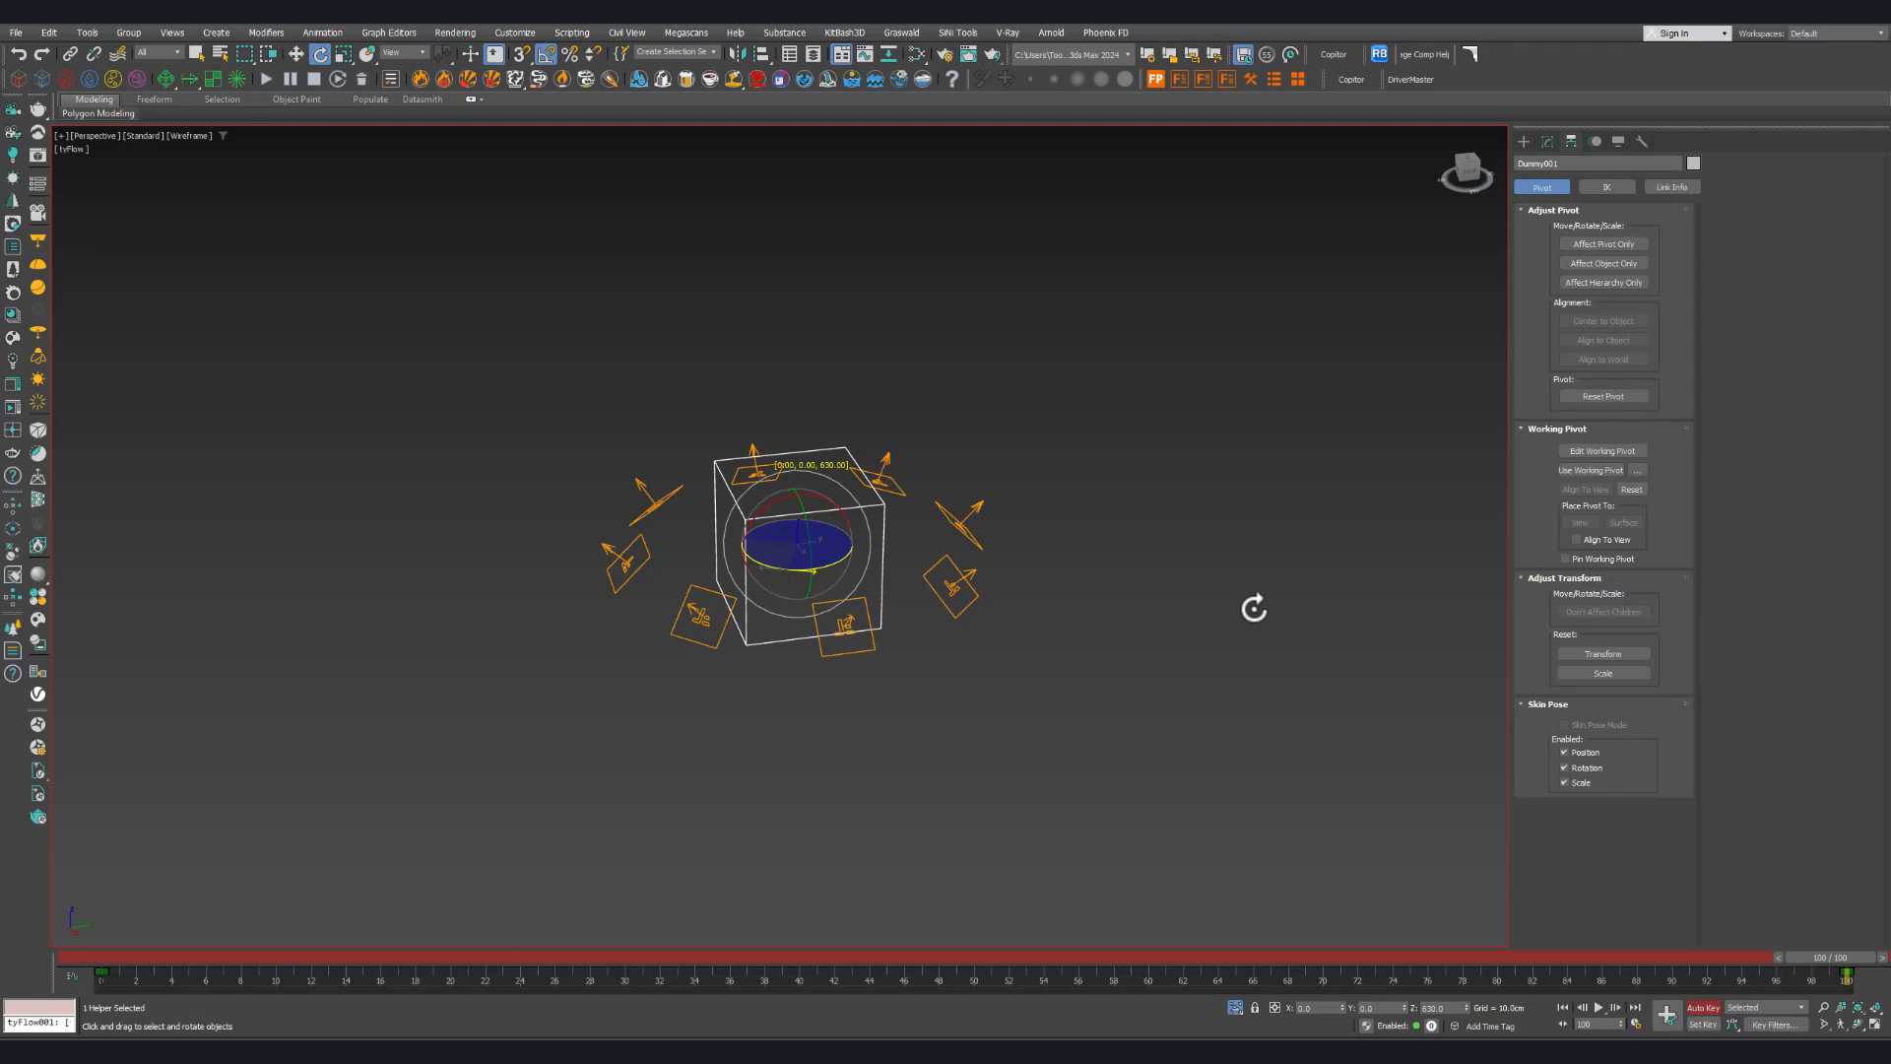
key(w)
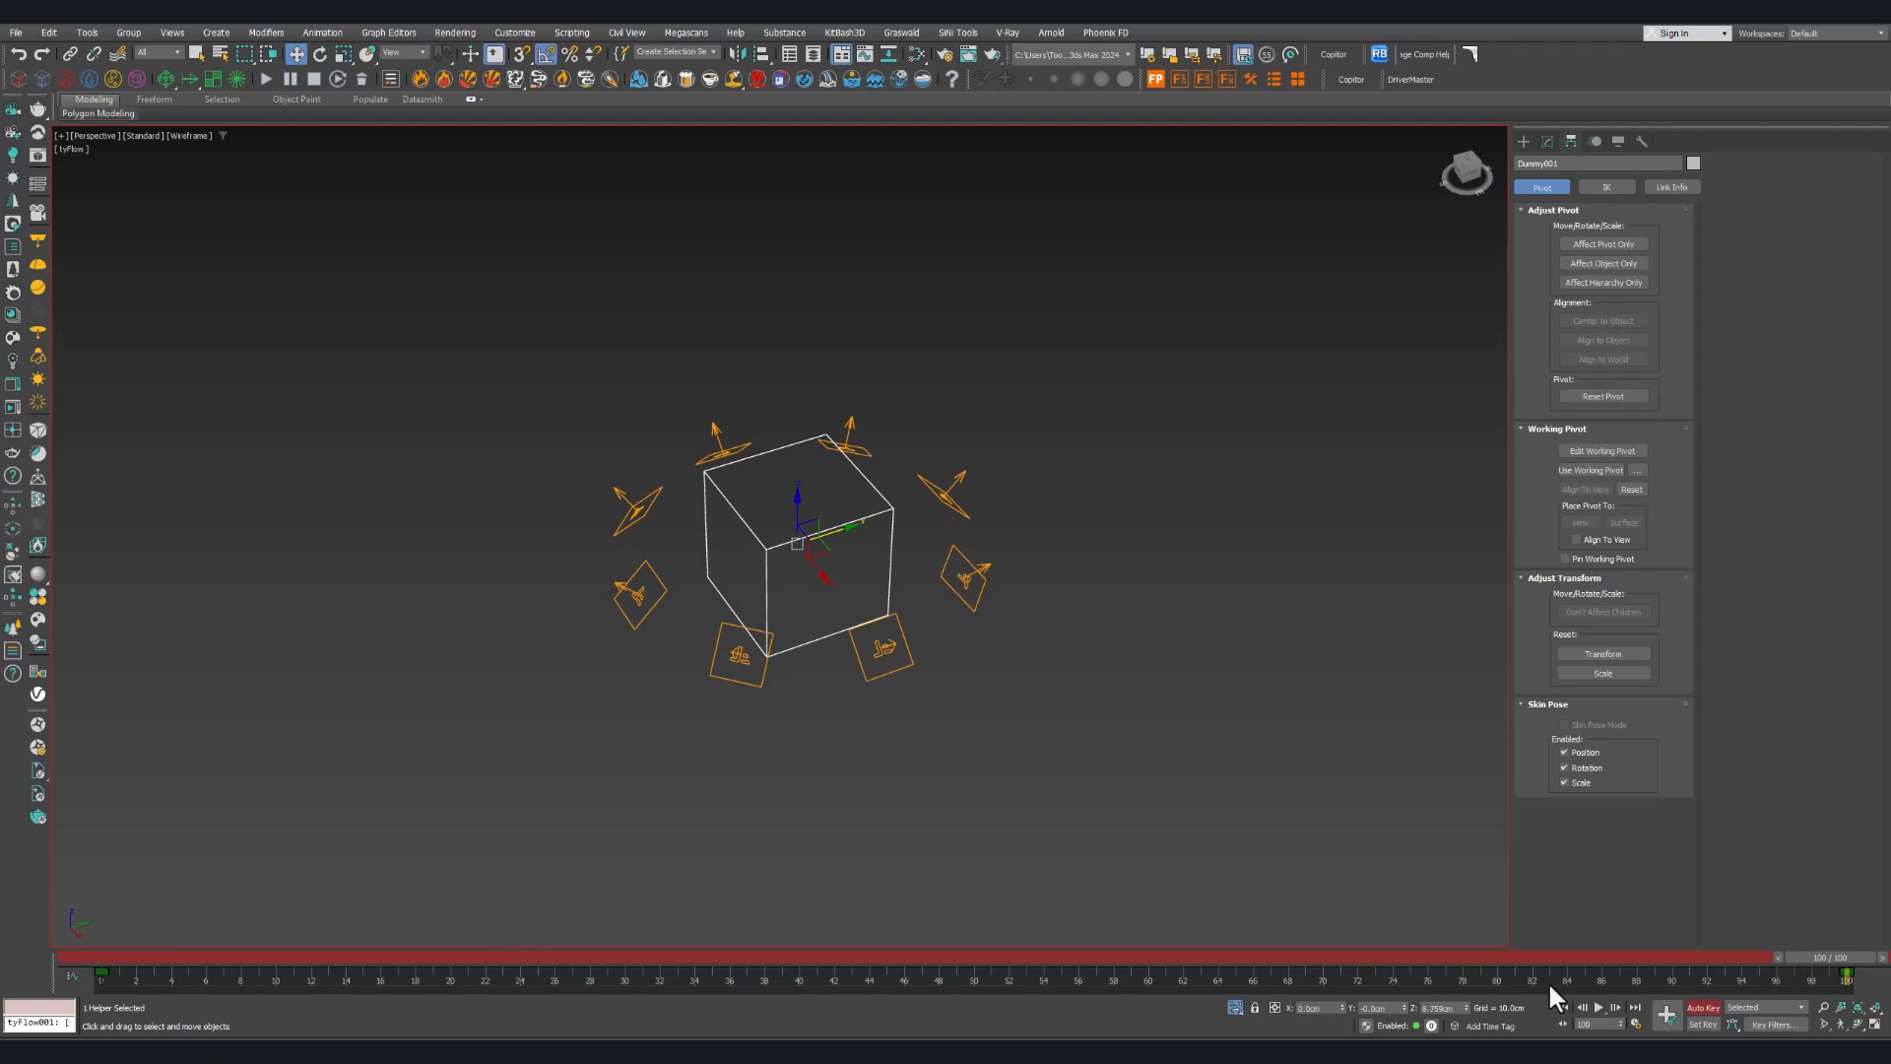
Step: Turn off Auto Key and play the dummy's rotation from frame 0
drag(1777, 954, 77, 960)
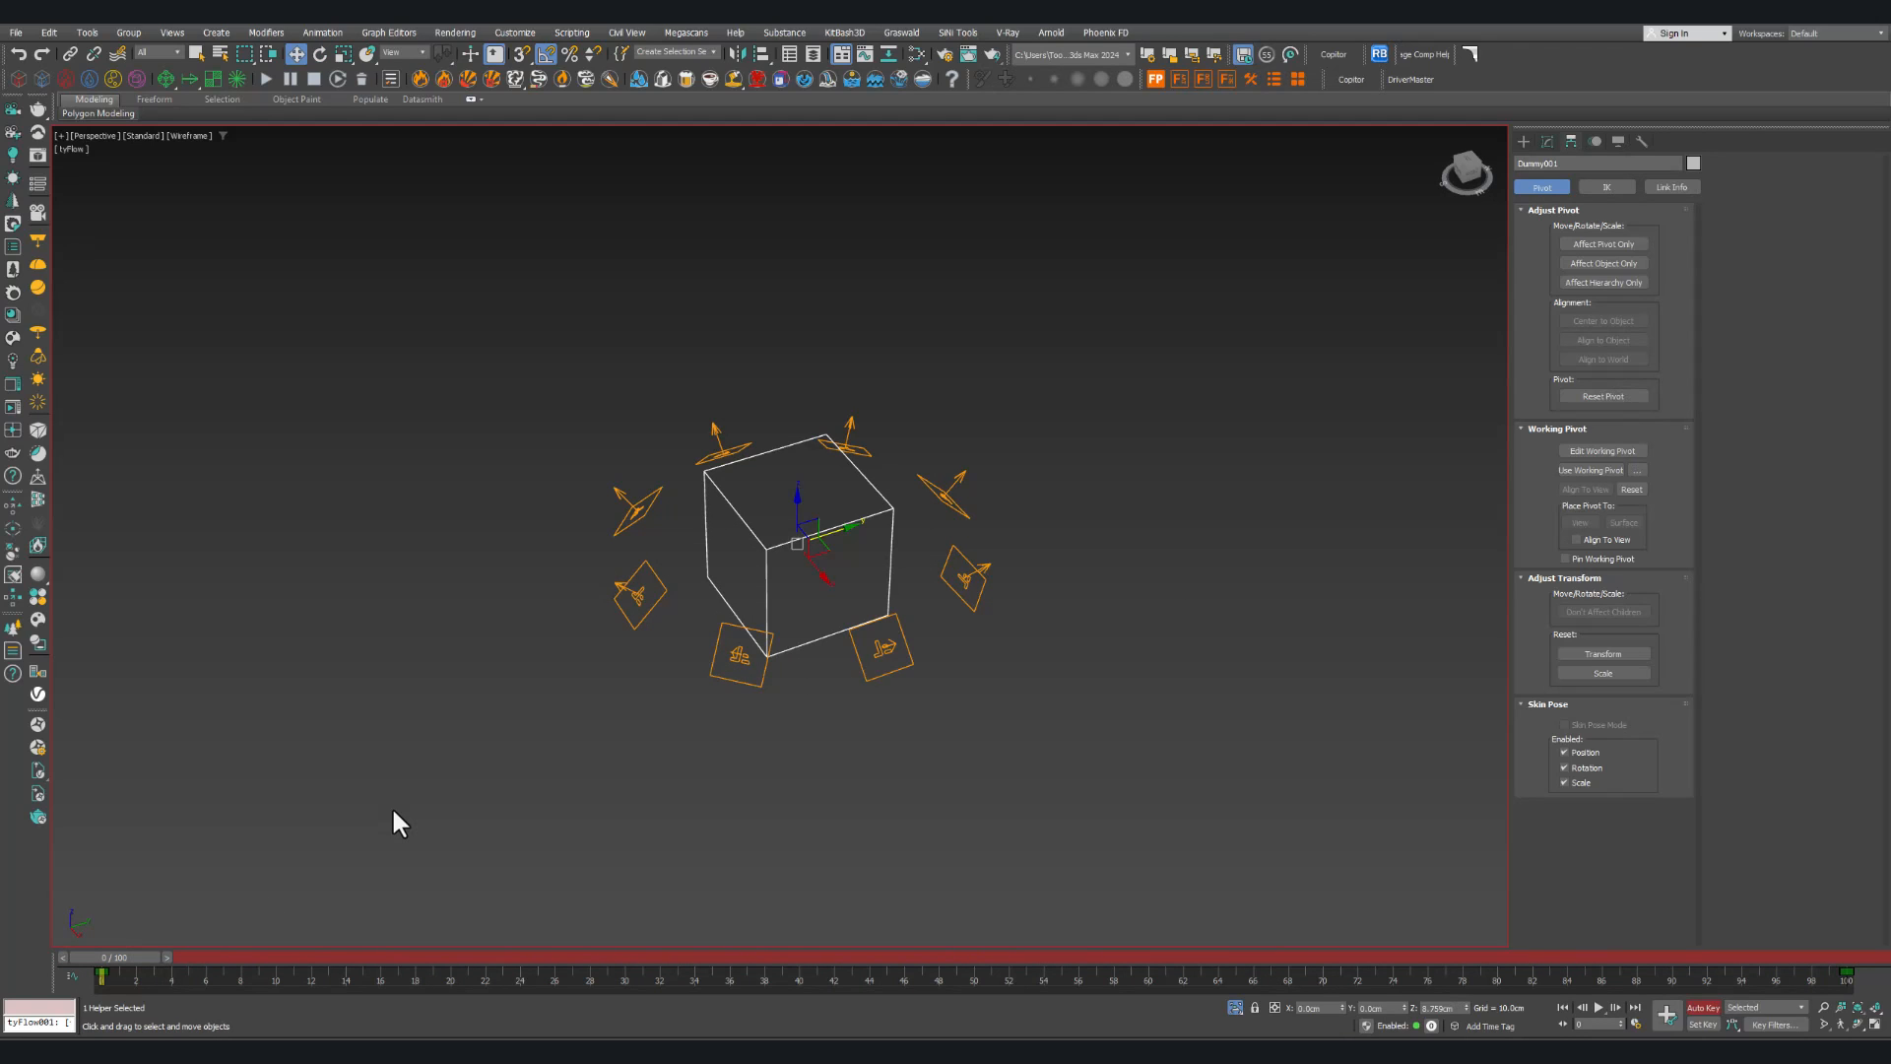
key(n)
drag(128, 956, 85, 956)
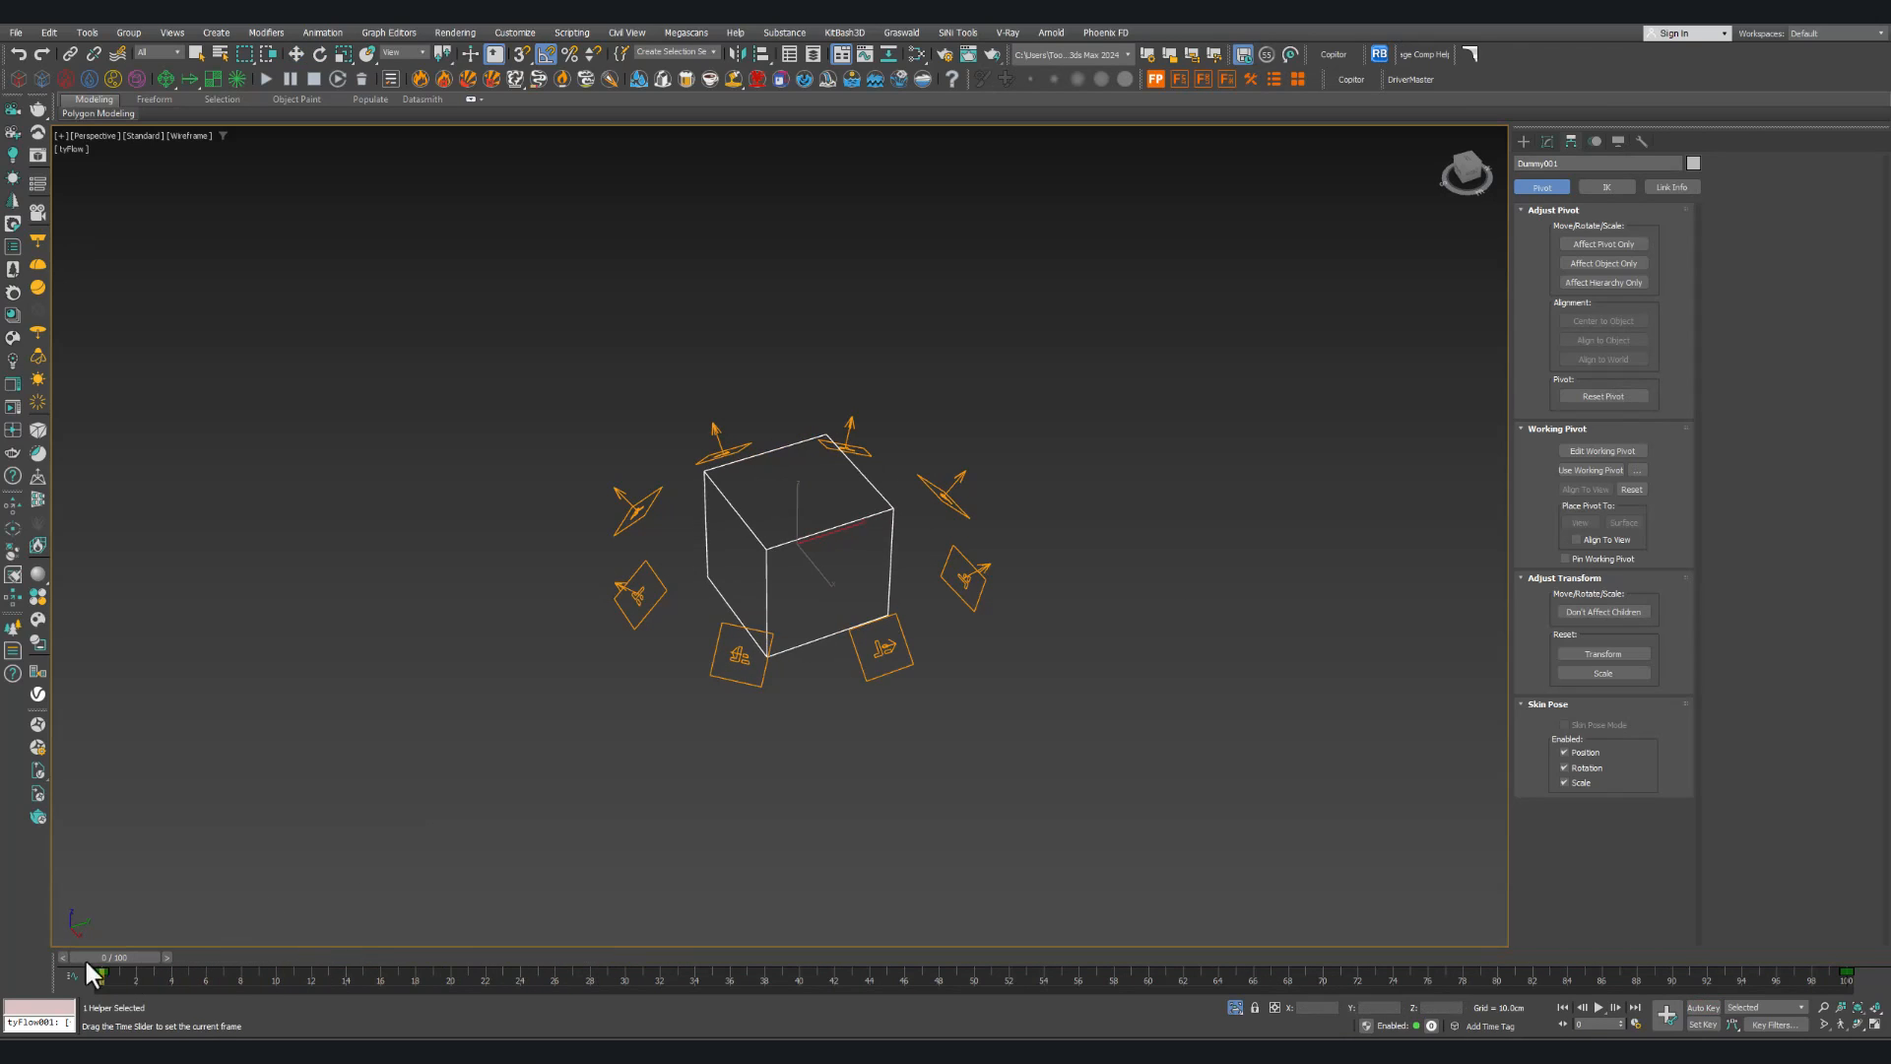
key(/)
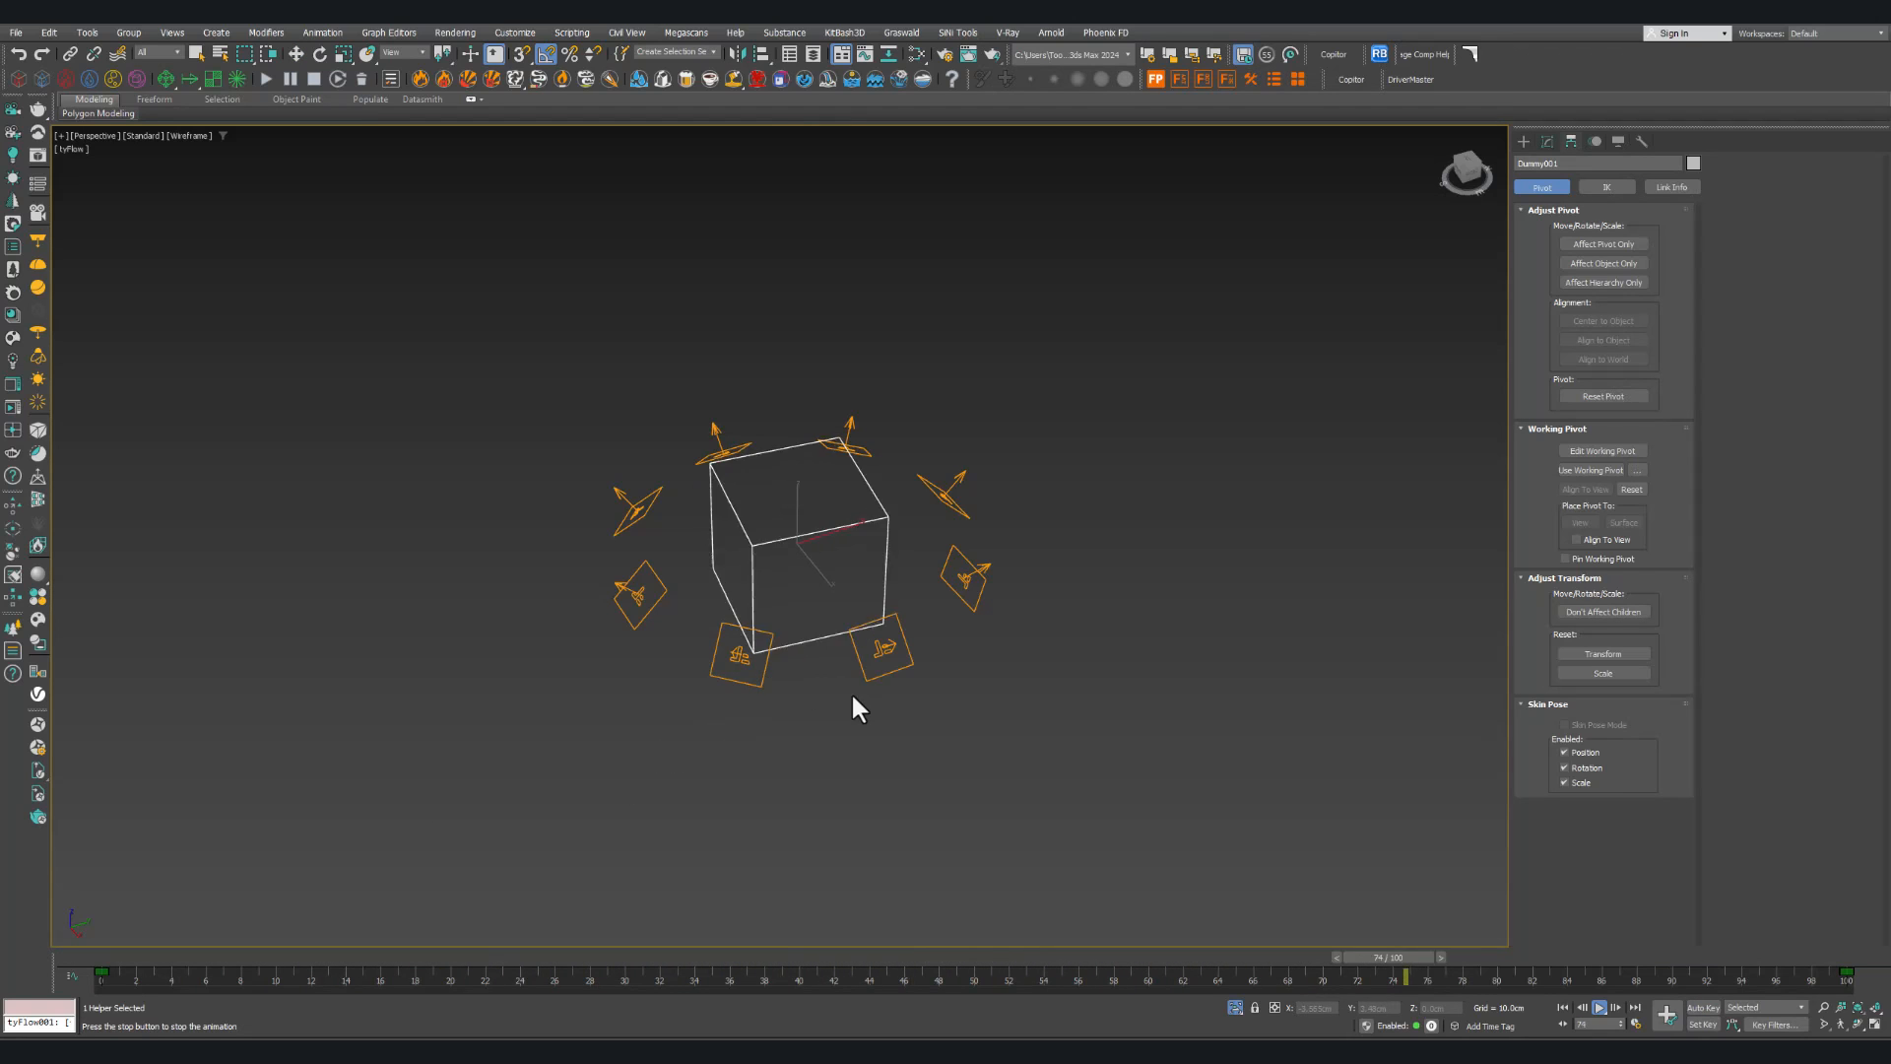
Step: Set all of the dummy's rotation keys to linear tangents in the curve editor
key(w)
drag(1778, 957, 146, 982)
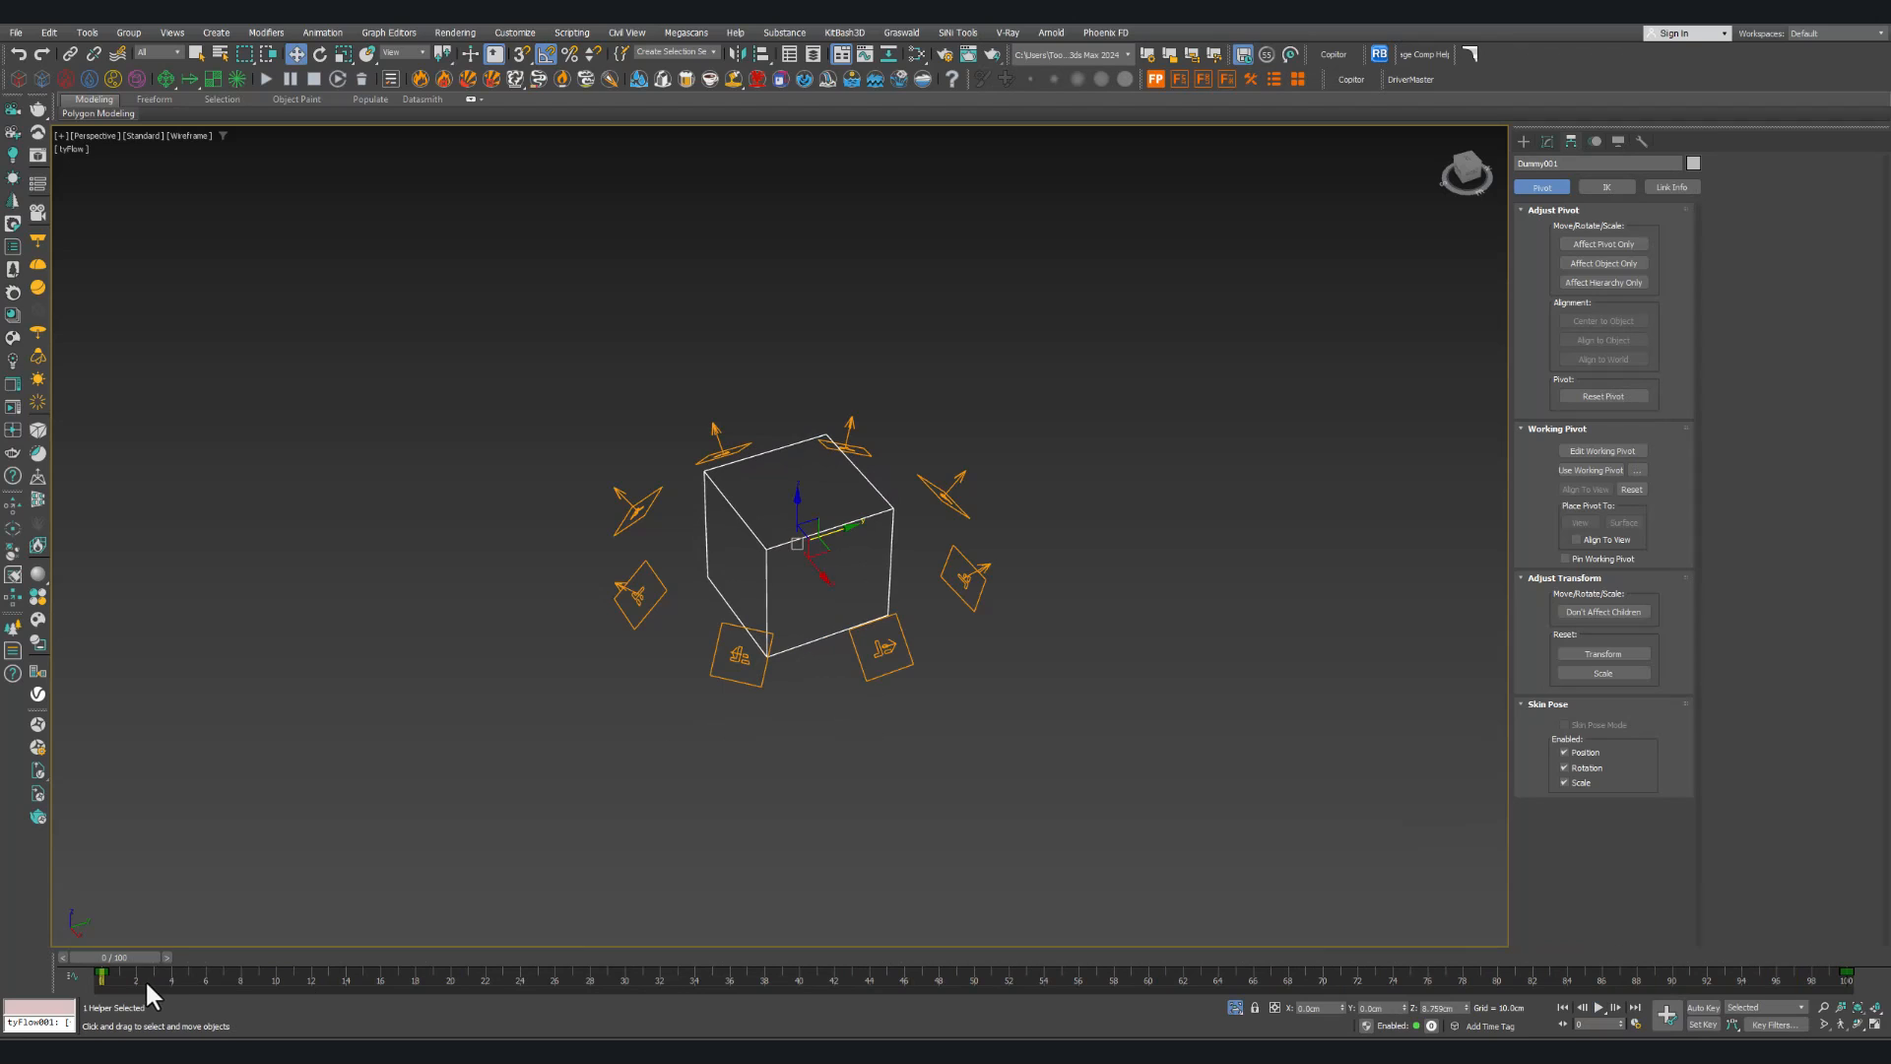
click(73, 976)
ctrl+alt+middle_drag(1155, 713, 1103, 794)
drag(1623, 618, 574, 971)
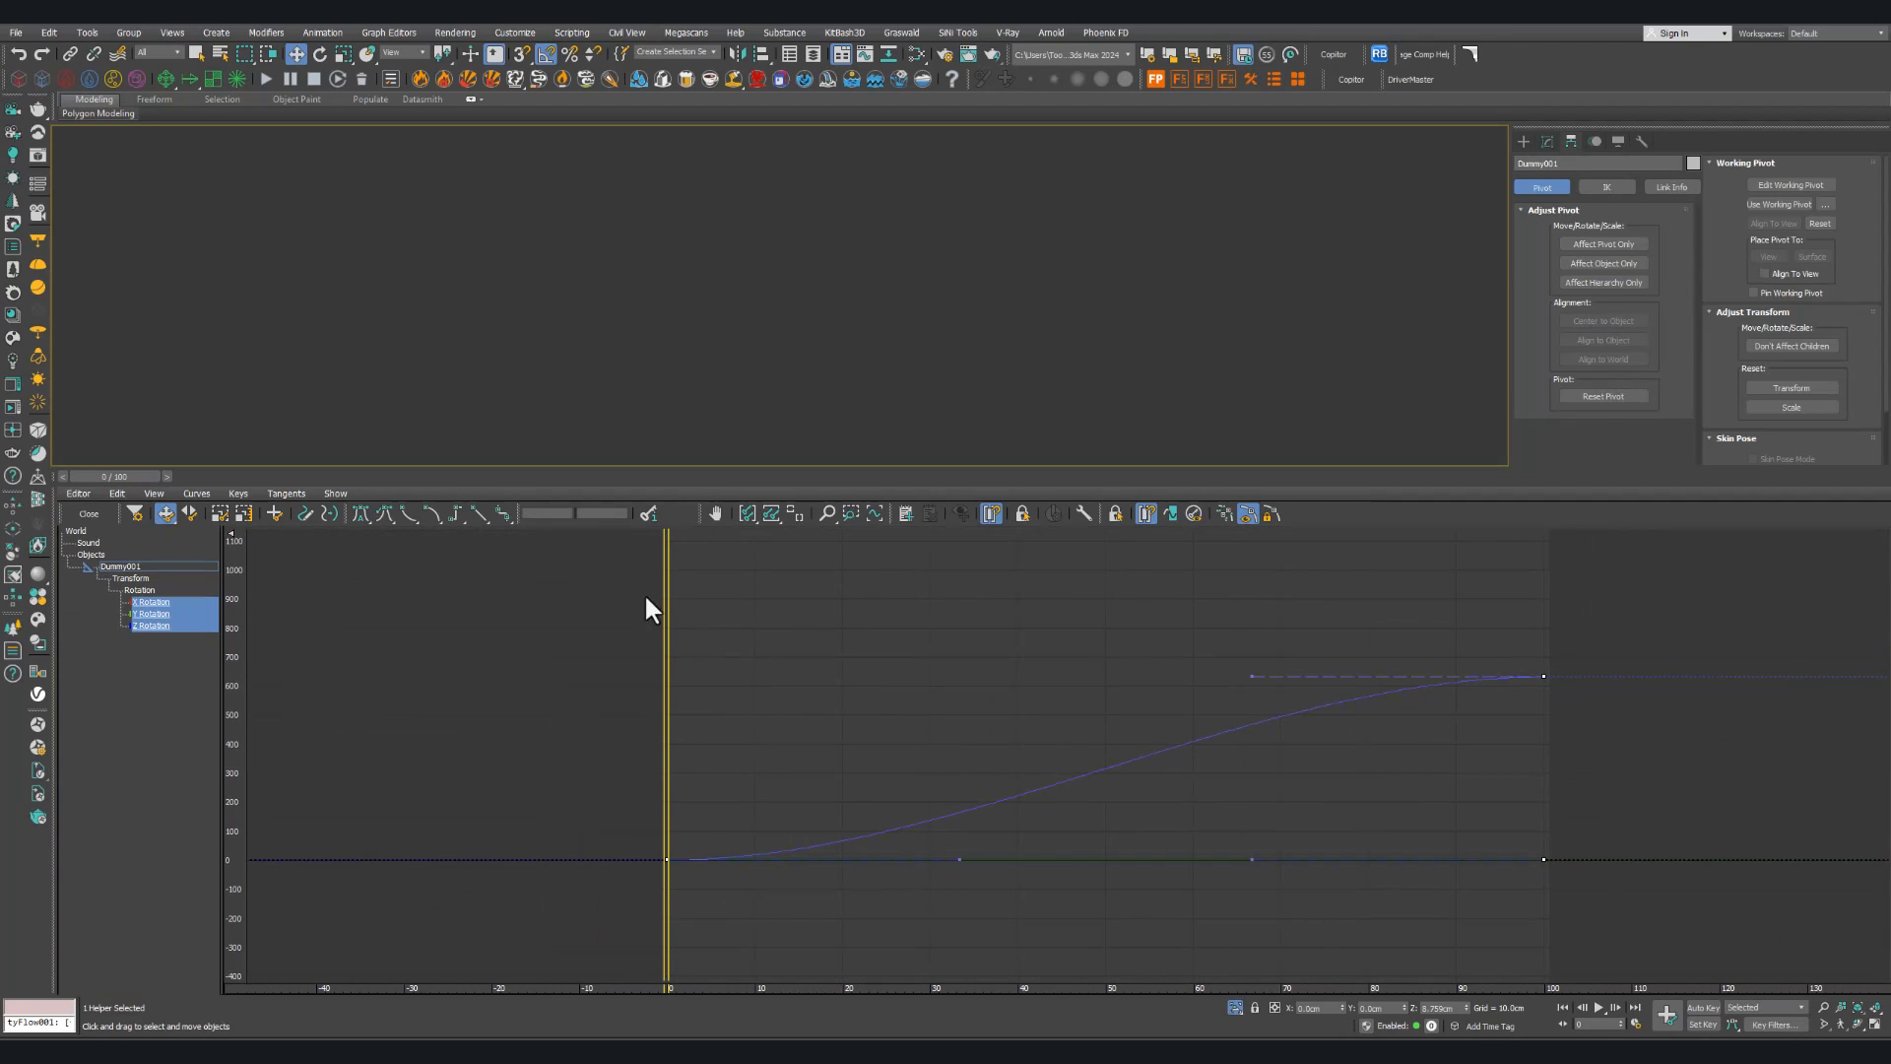
click(479, 517)
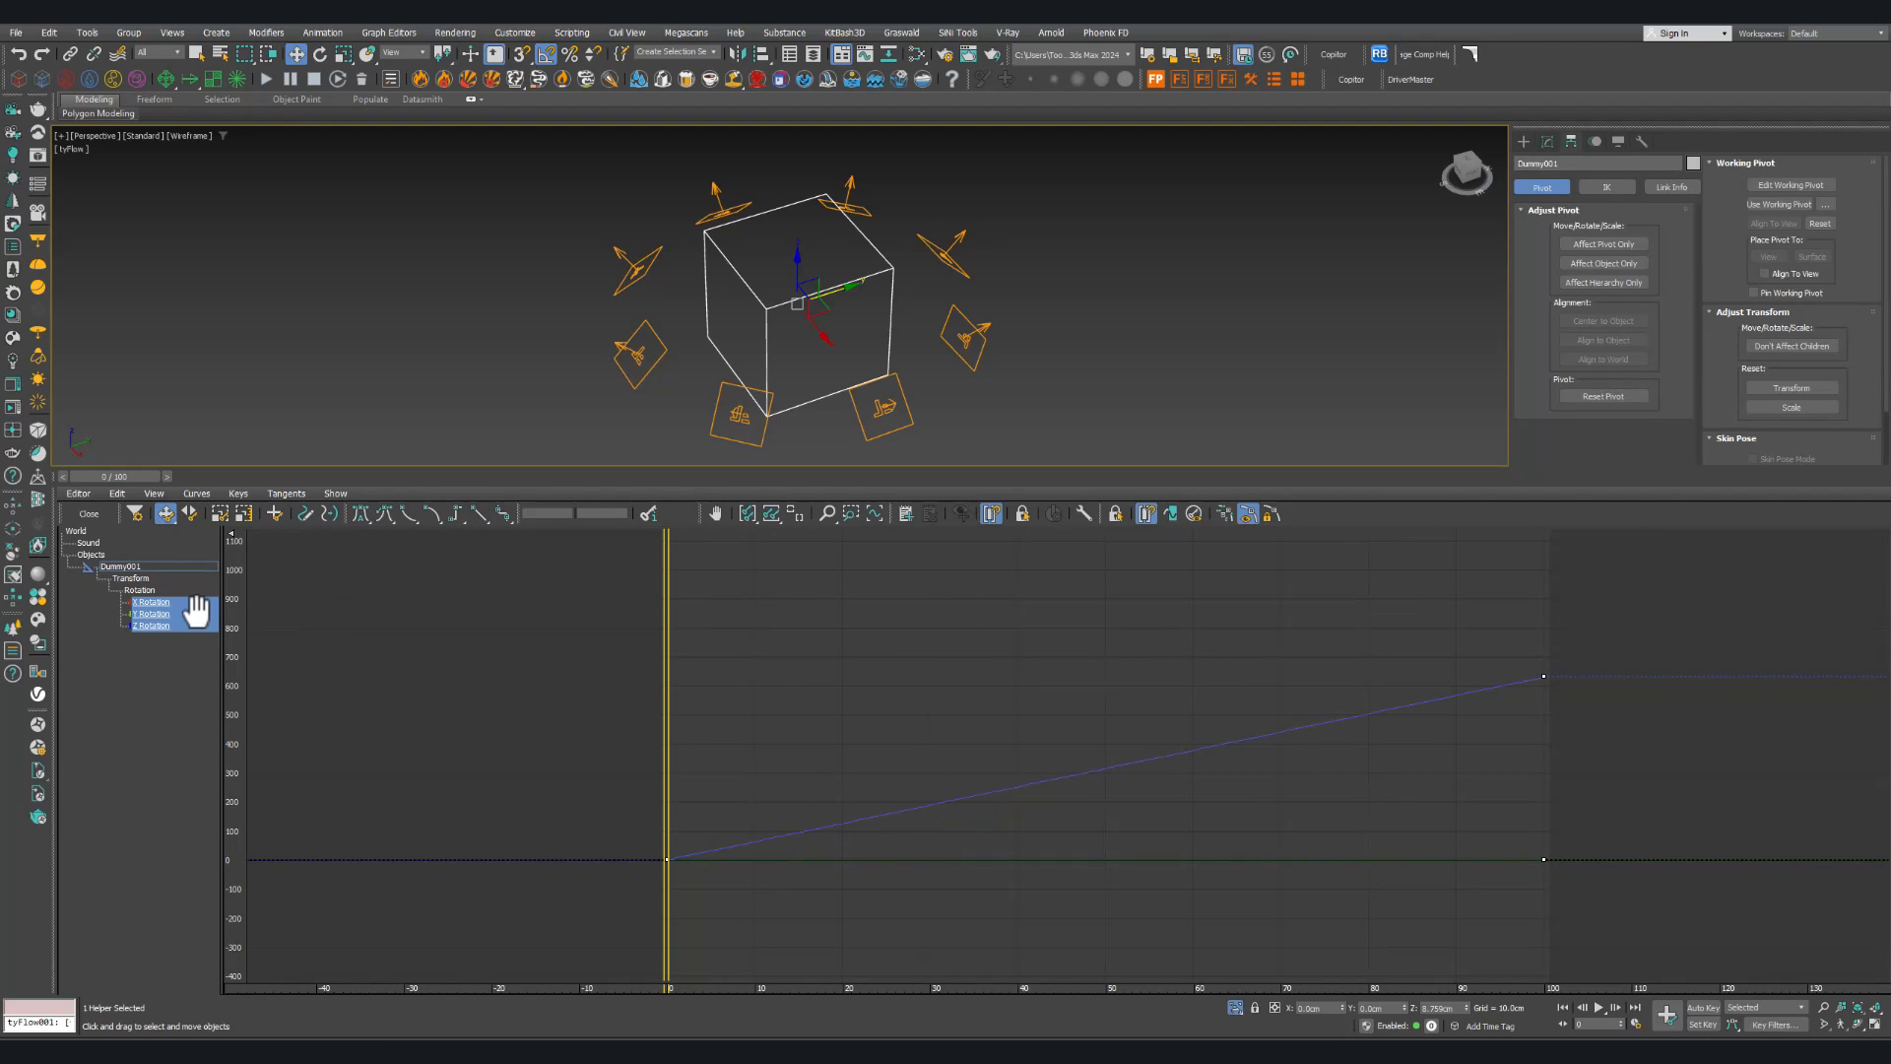
Step: Set the out-of-range type of the dummy's rotation curves to Relative Repeat in both directions
click(1173, 513)
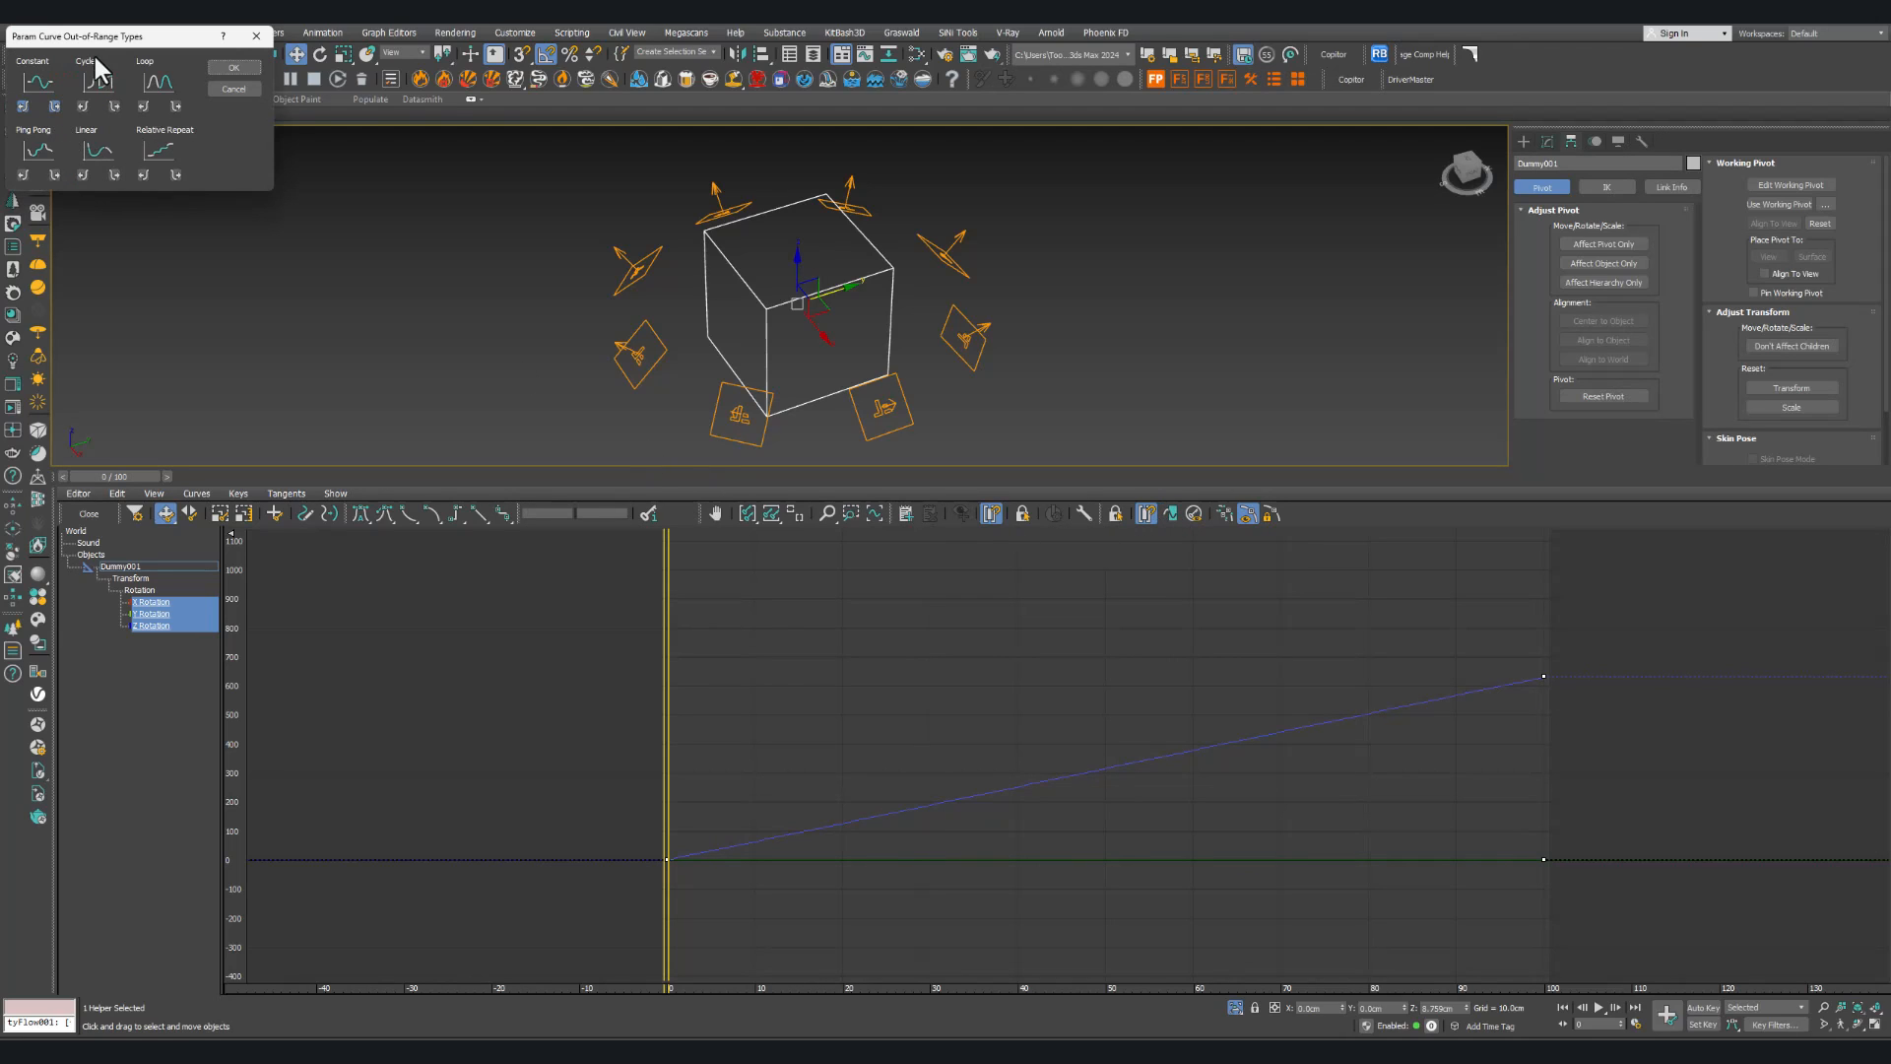
drag(95, 57, 335, 190)
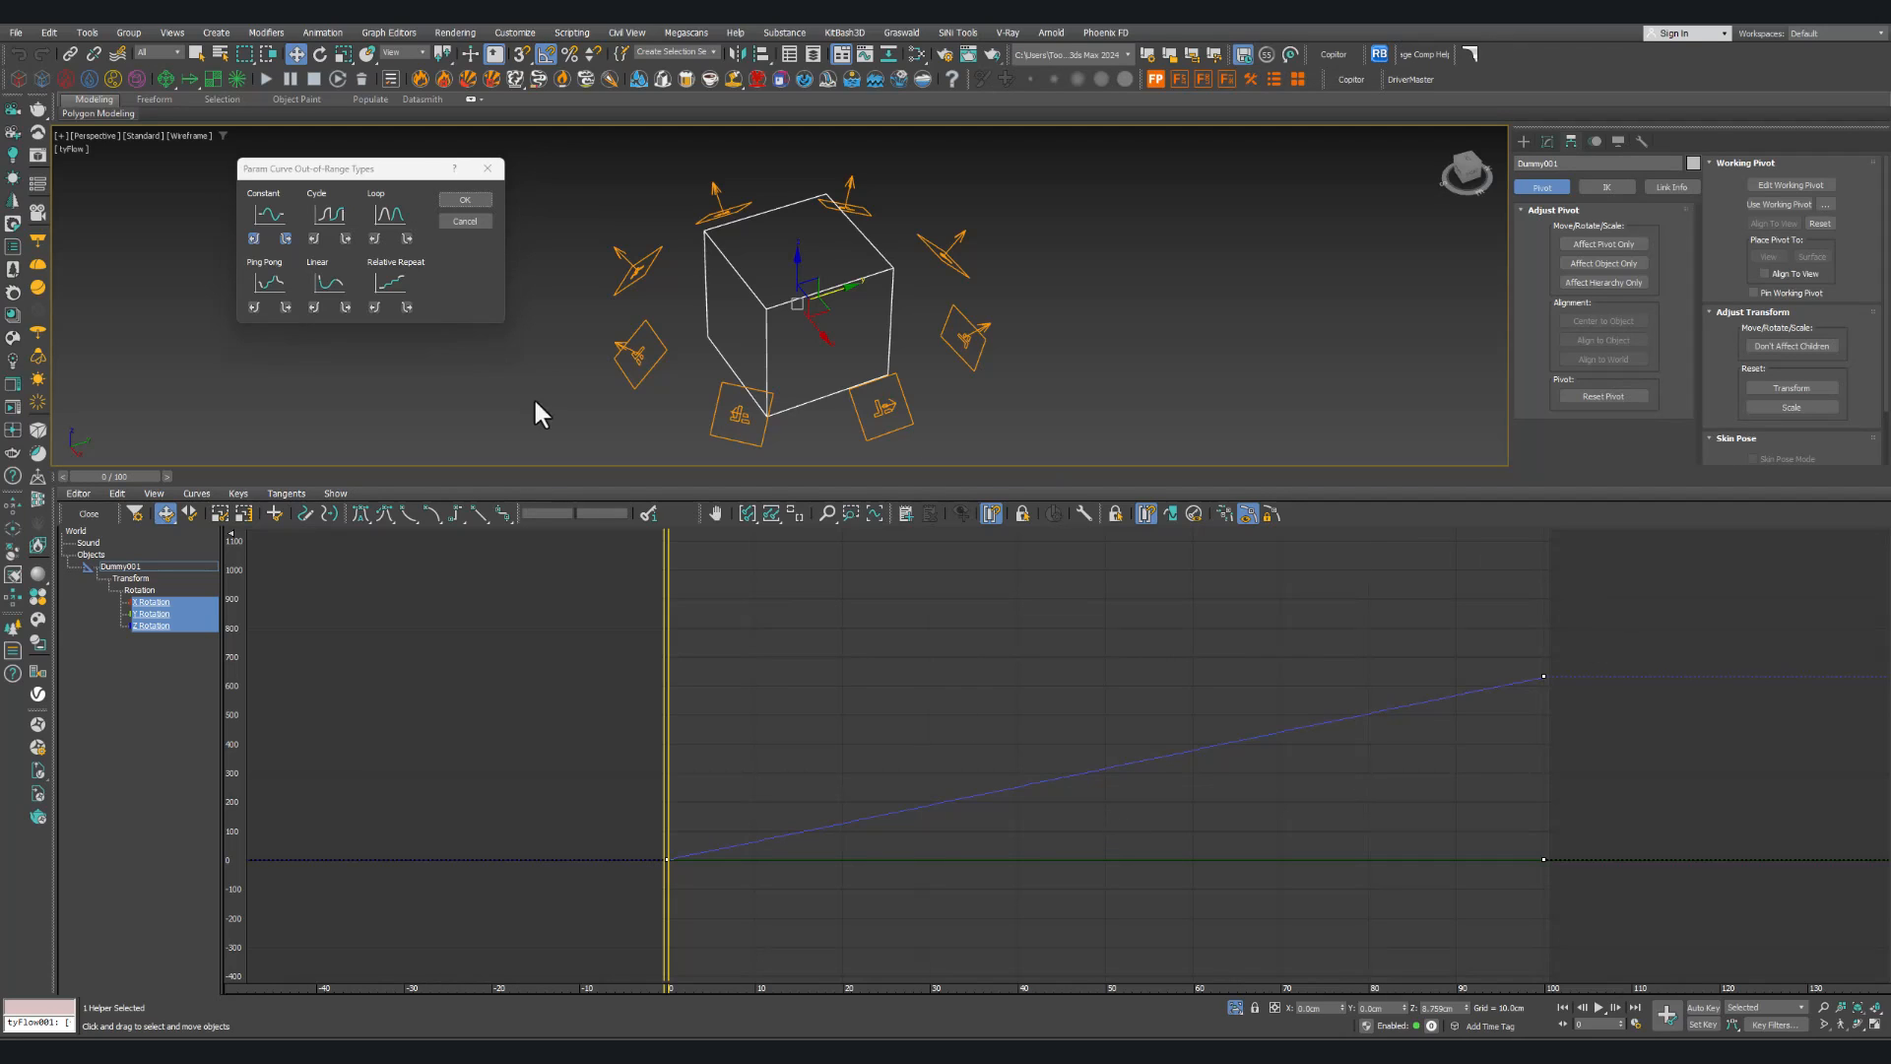
click(465, 200)
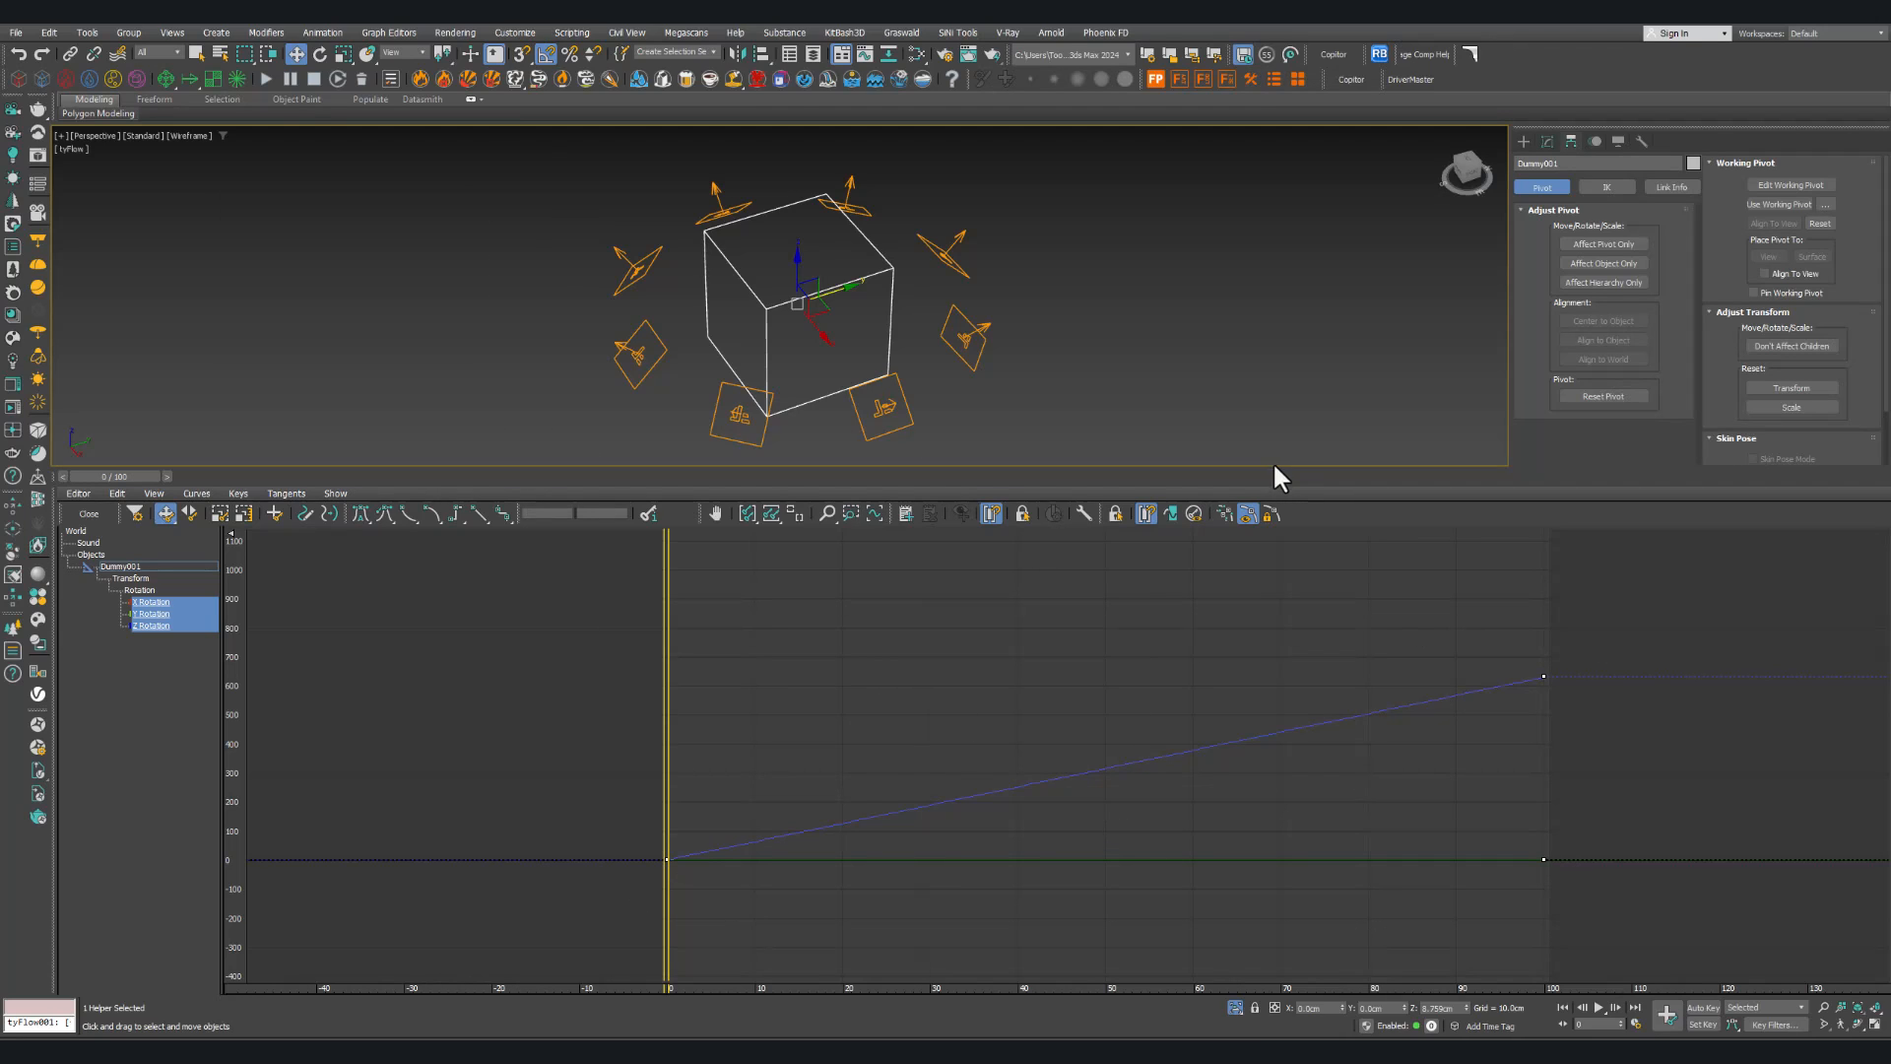
click(1172, 513)
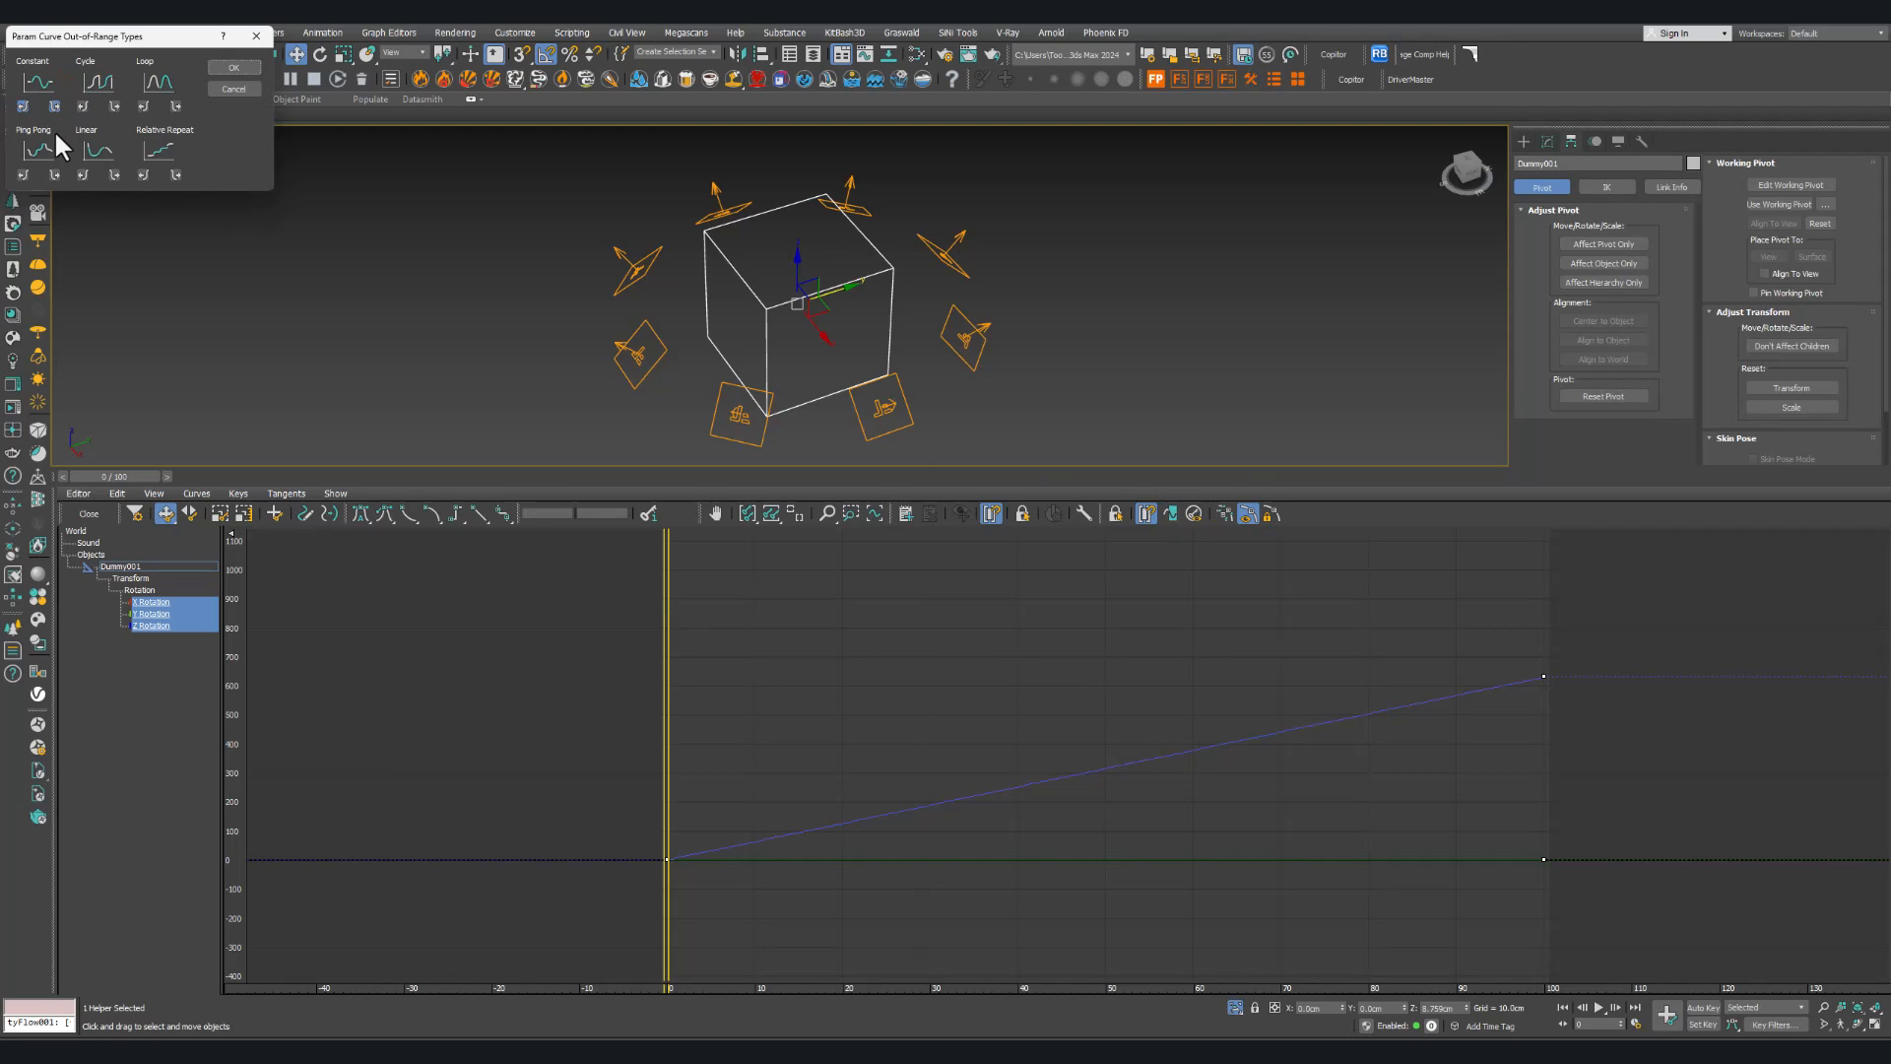
click(287, 125)
click(92, 148)
click(218, 66)
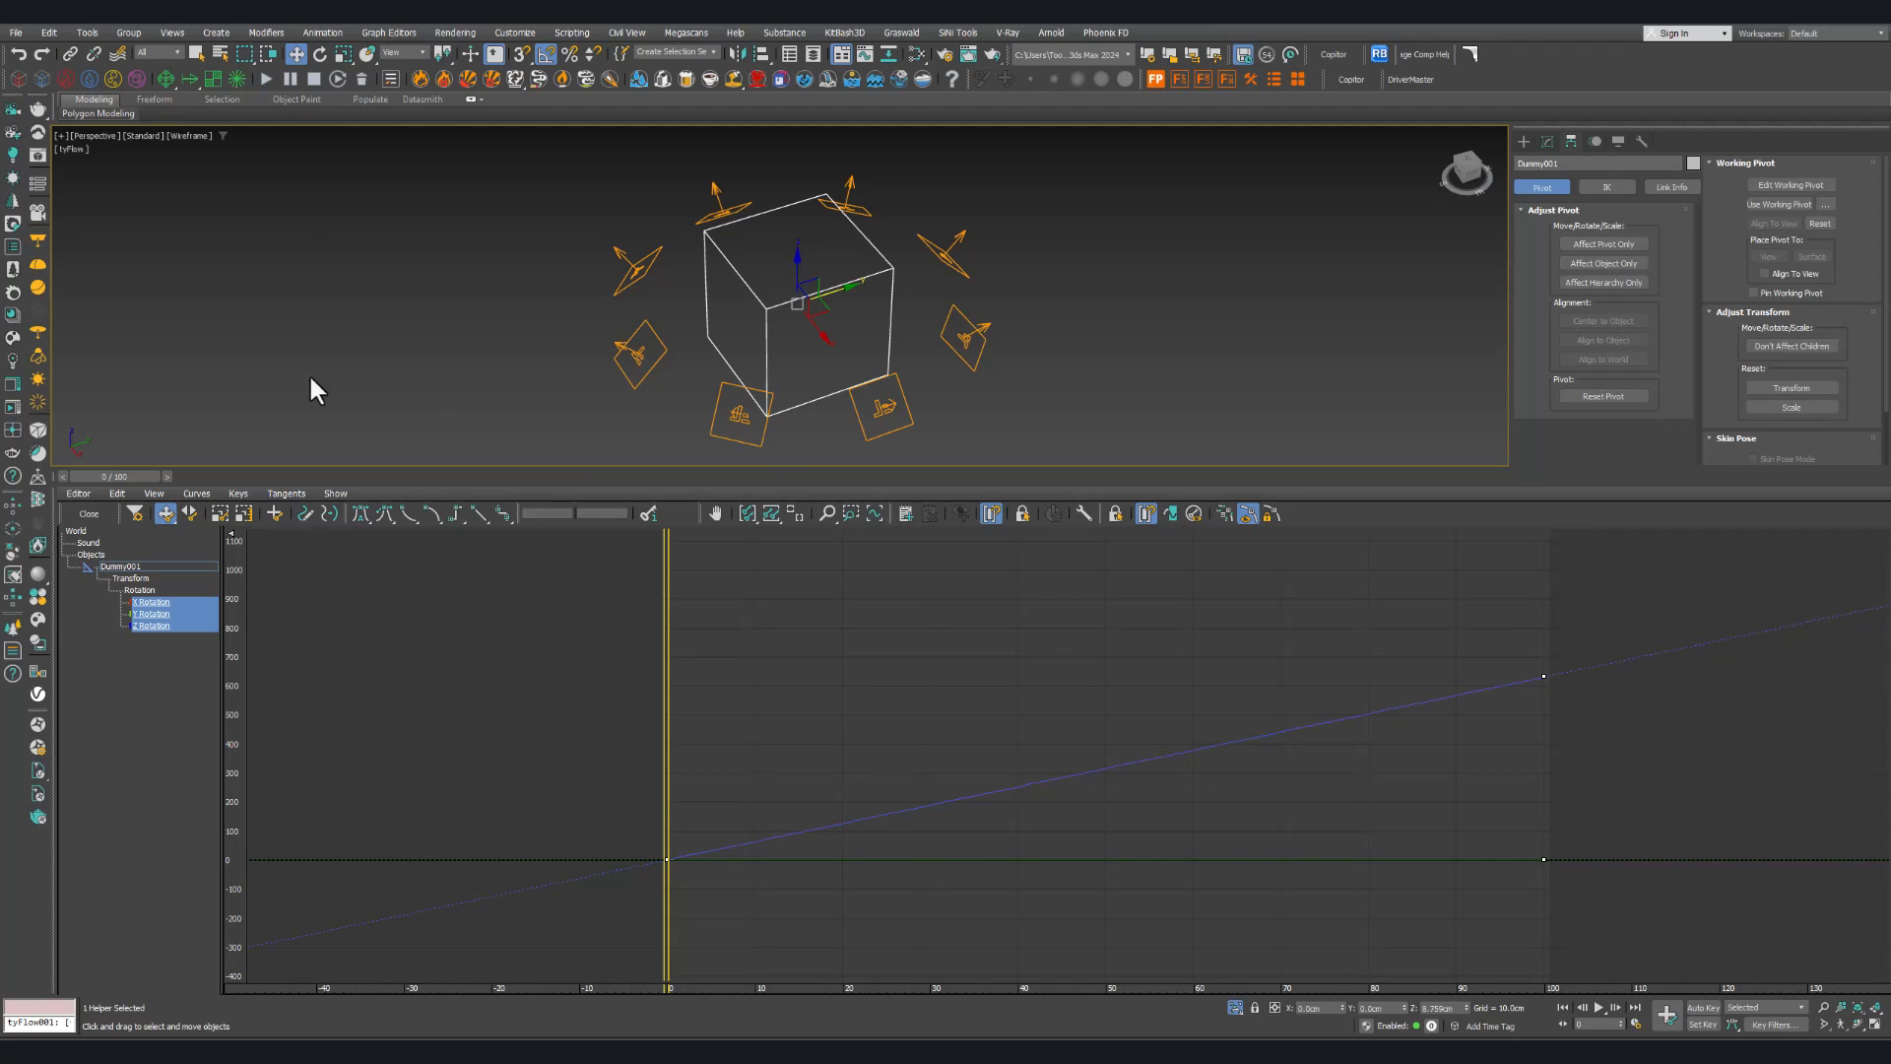
Step: Close the curve editor, extend the timeline to frame 155, and scrub through the dummy's rotation
drag(665, 655, 1463, 721)
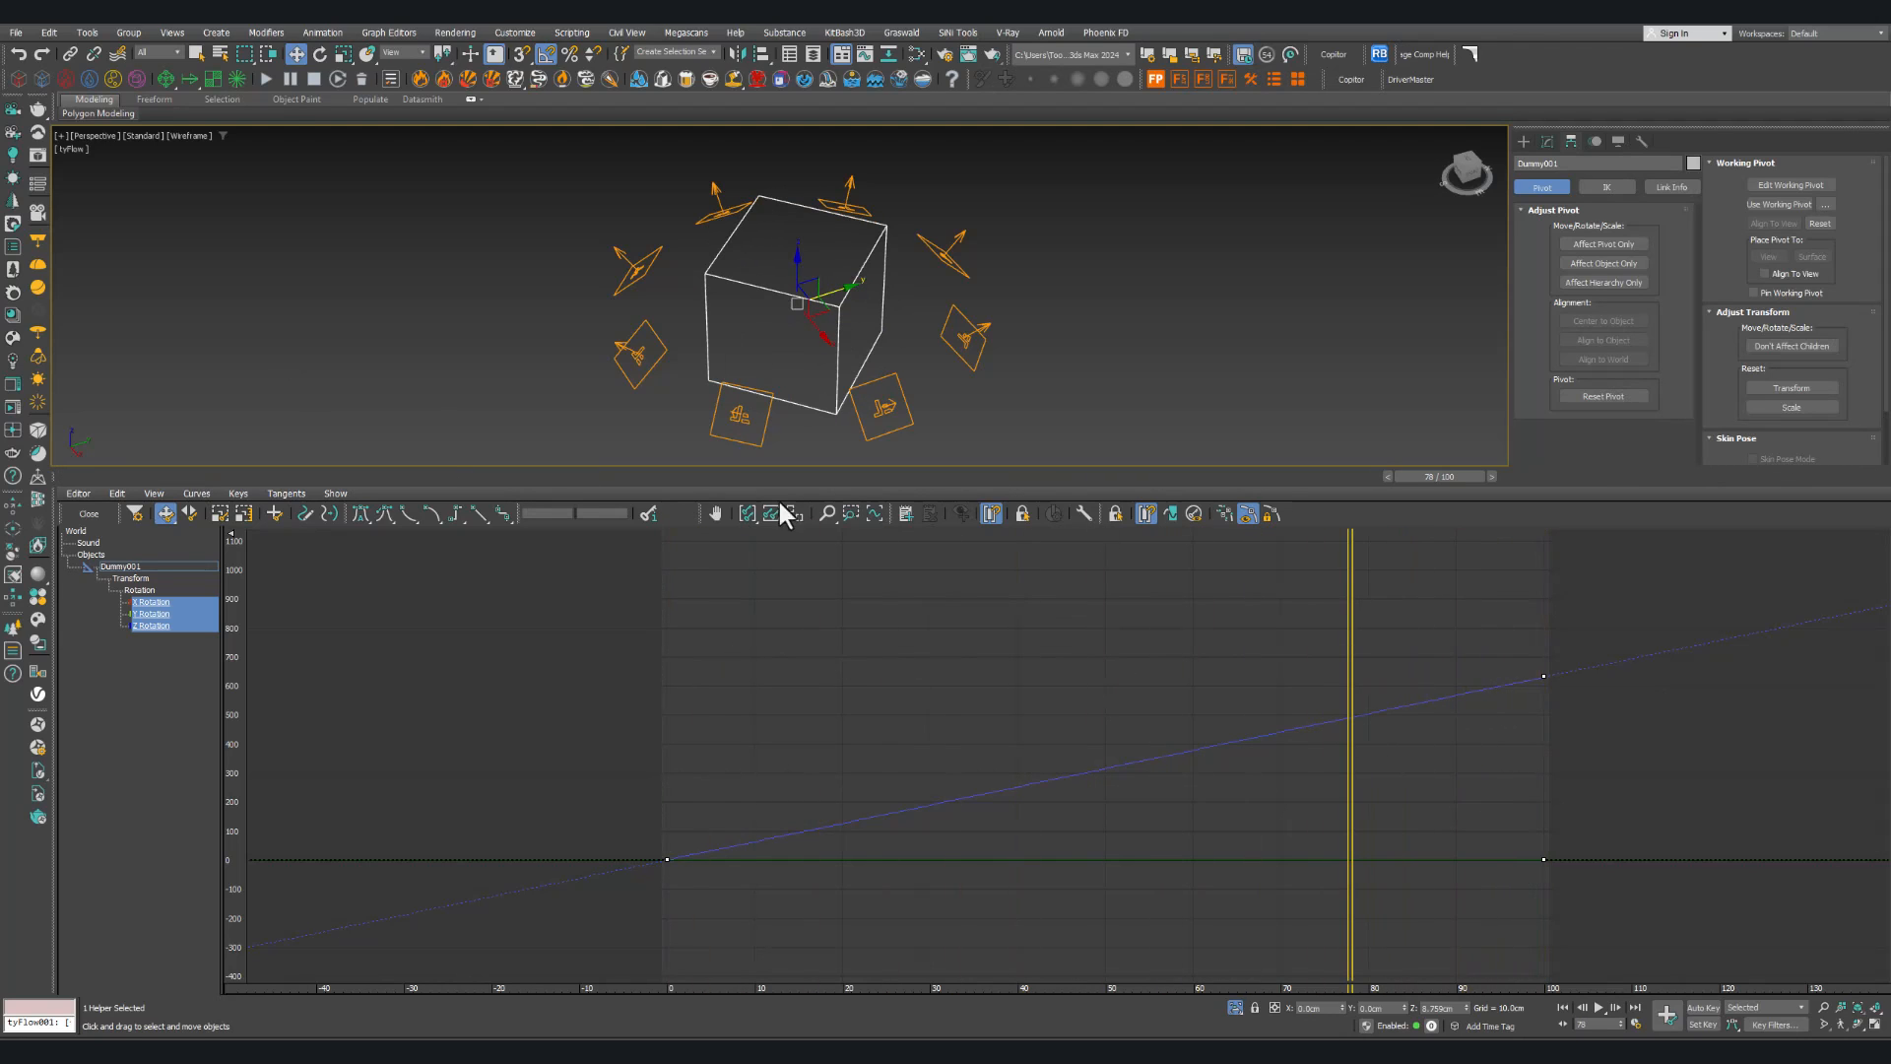
click(87, 514)
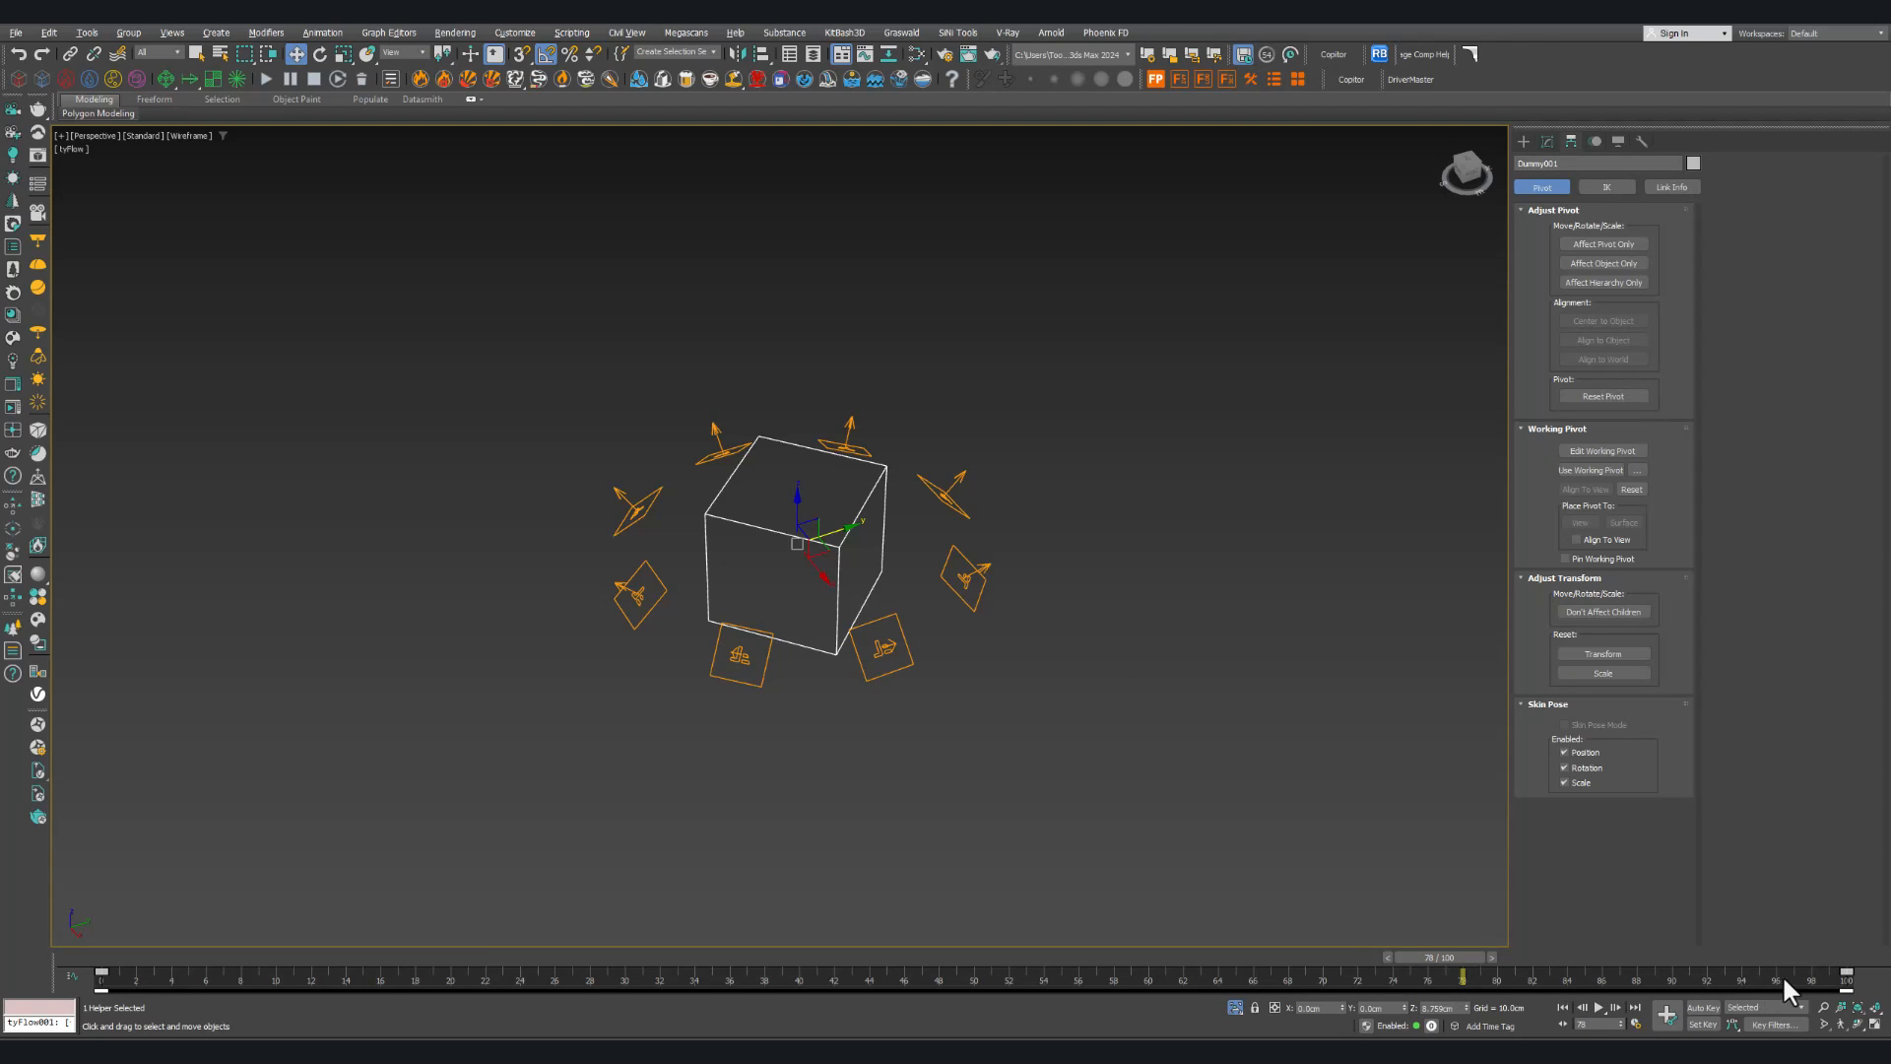
ctrl+alt+right_drag(1824, 972, 871, 1008)
drag(970, 982, 252, 977)
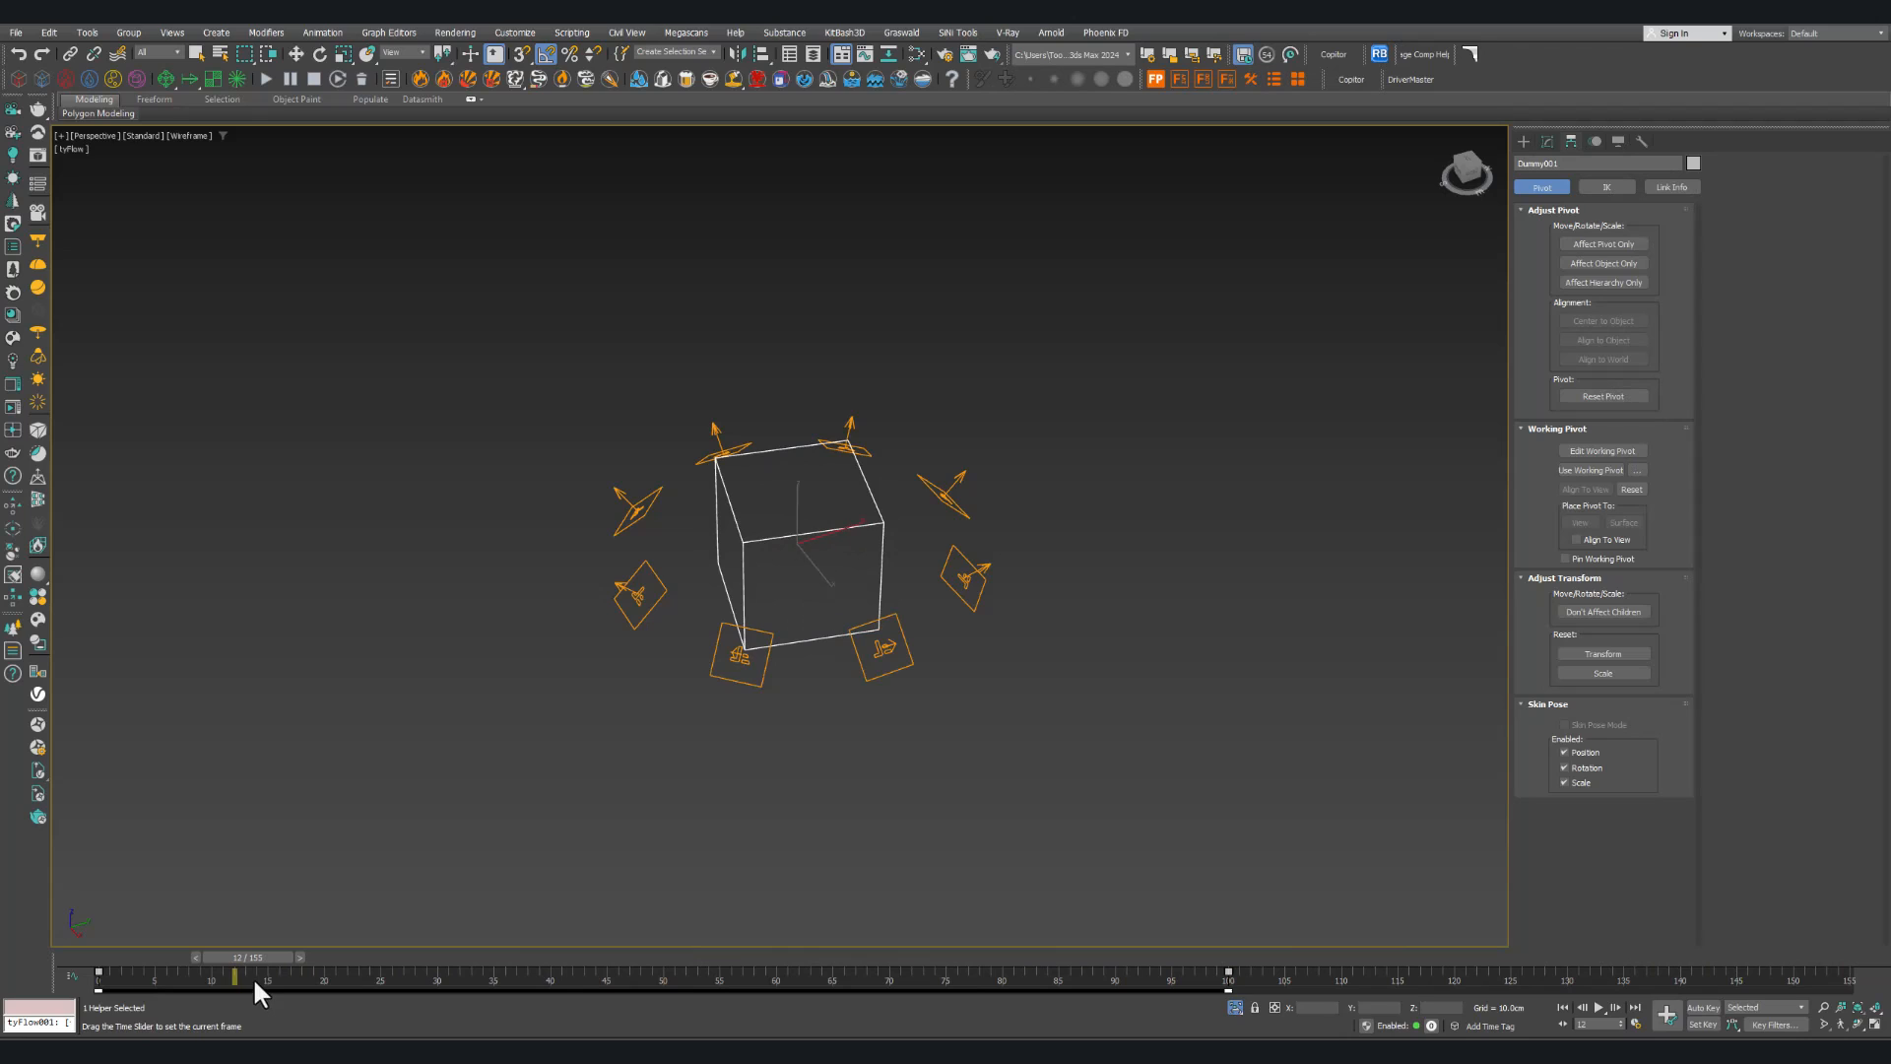
Step: Reopen the dummy's rotation curves to review their out-of-range type, and close the curve editor
click(74, 973)
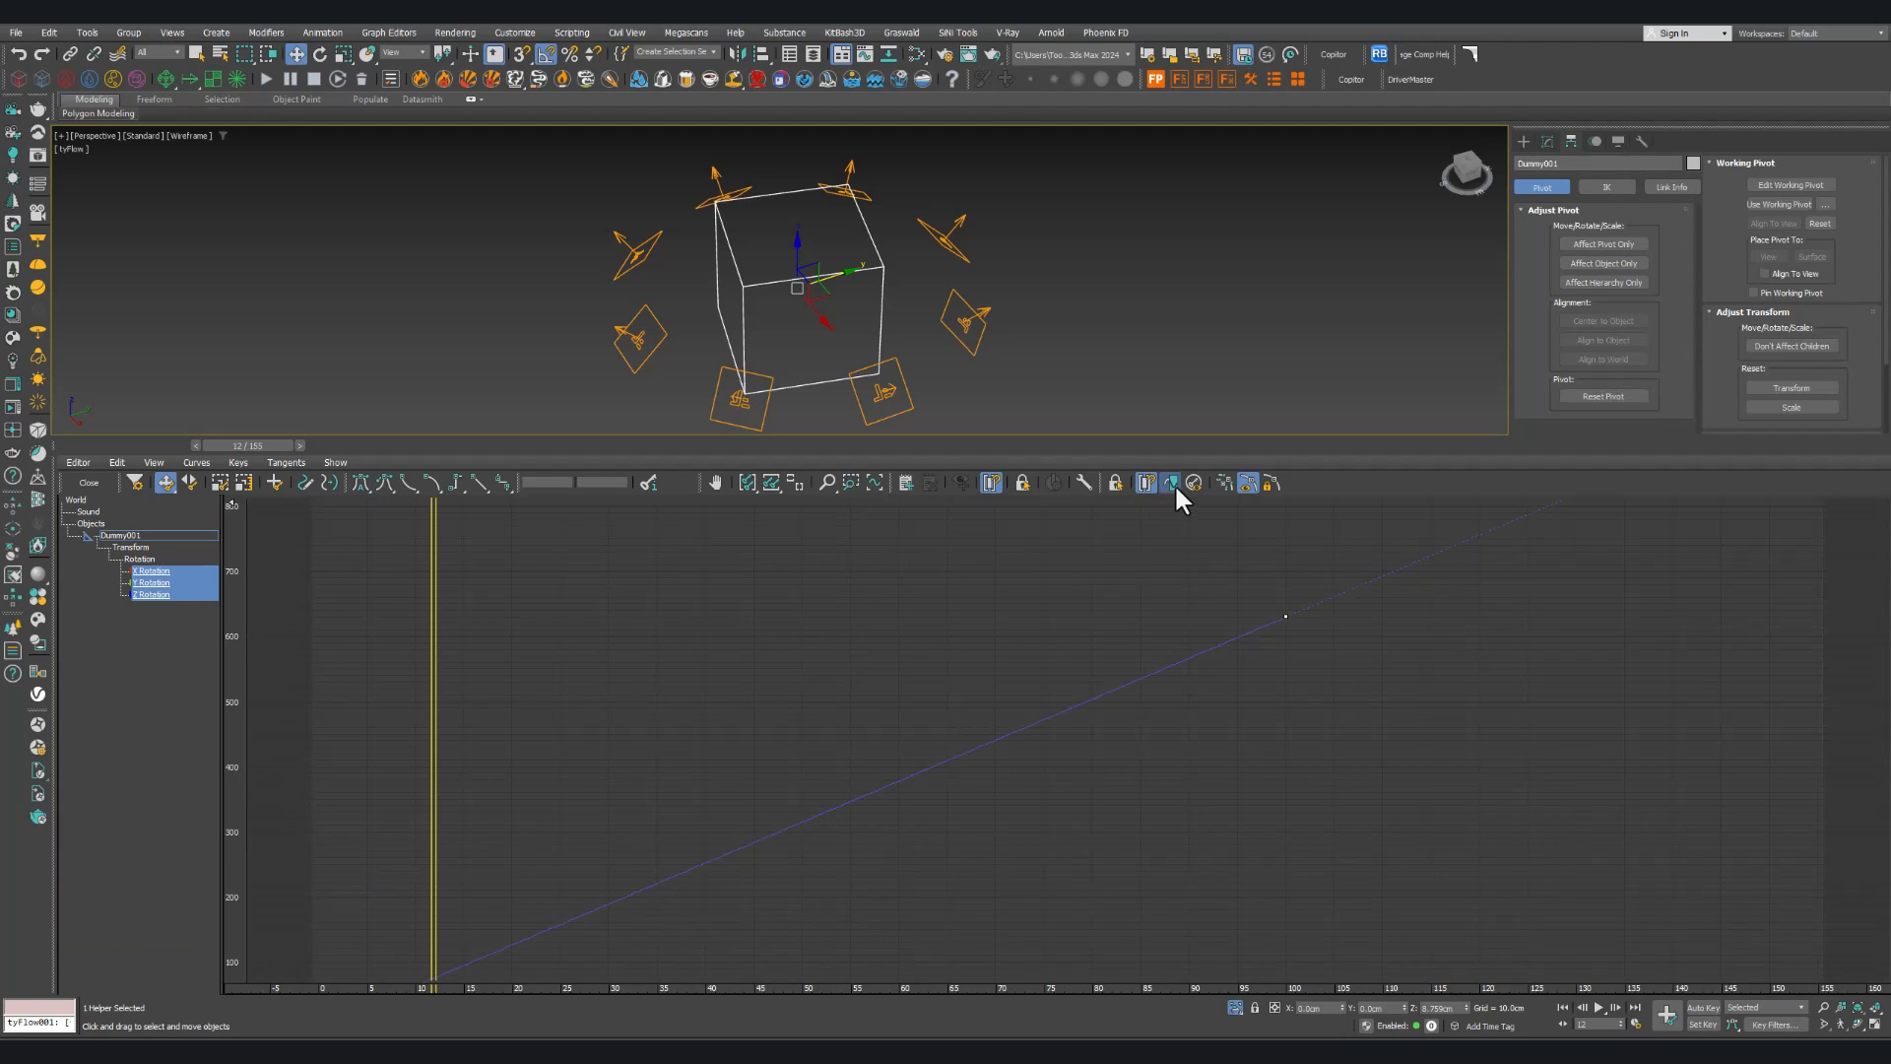
click(1171, 482)
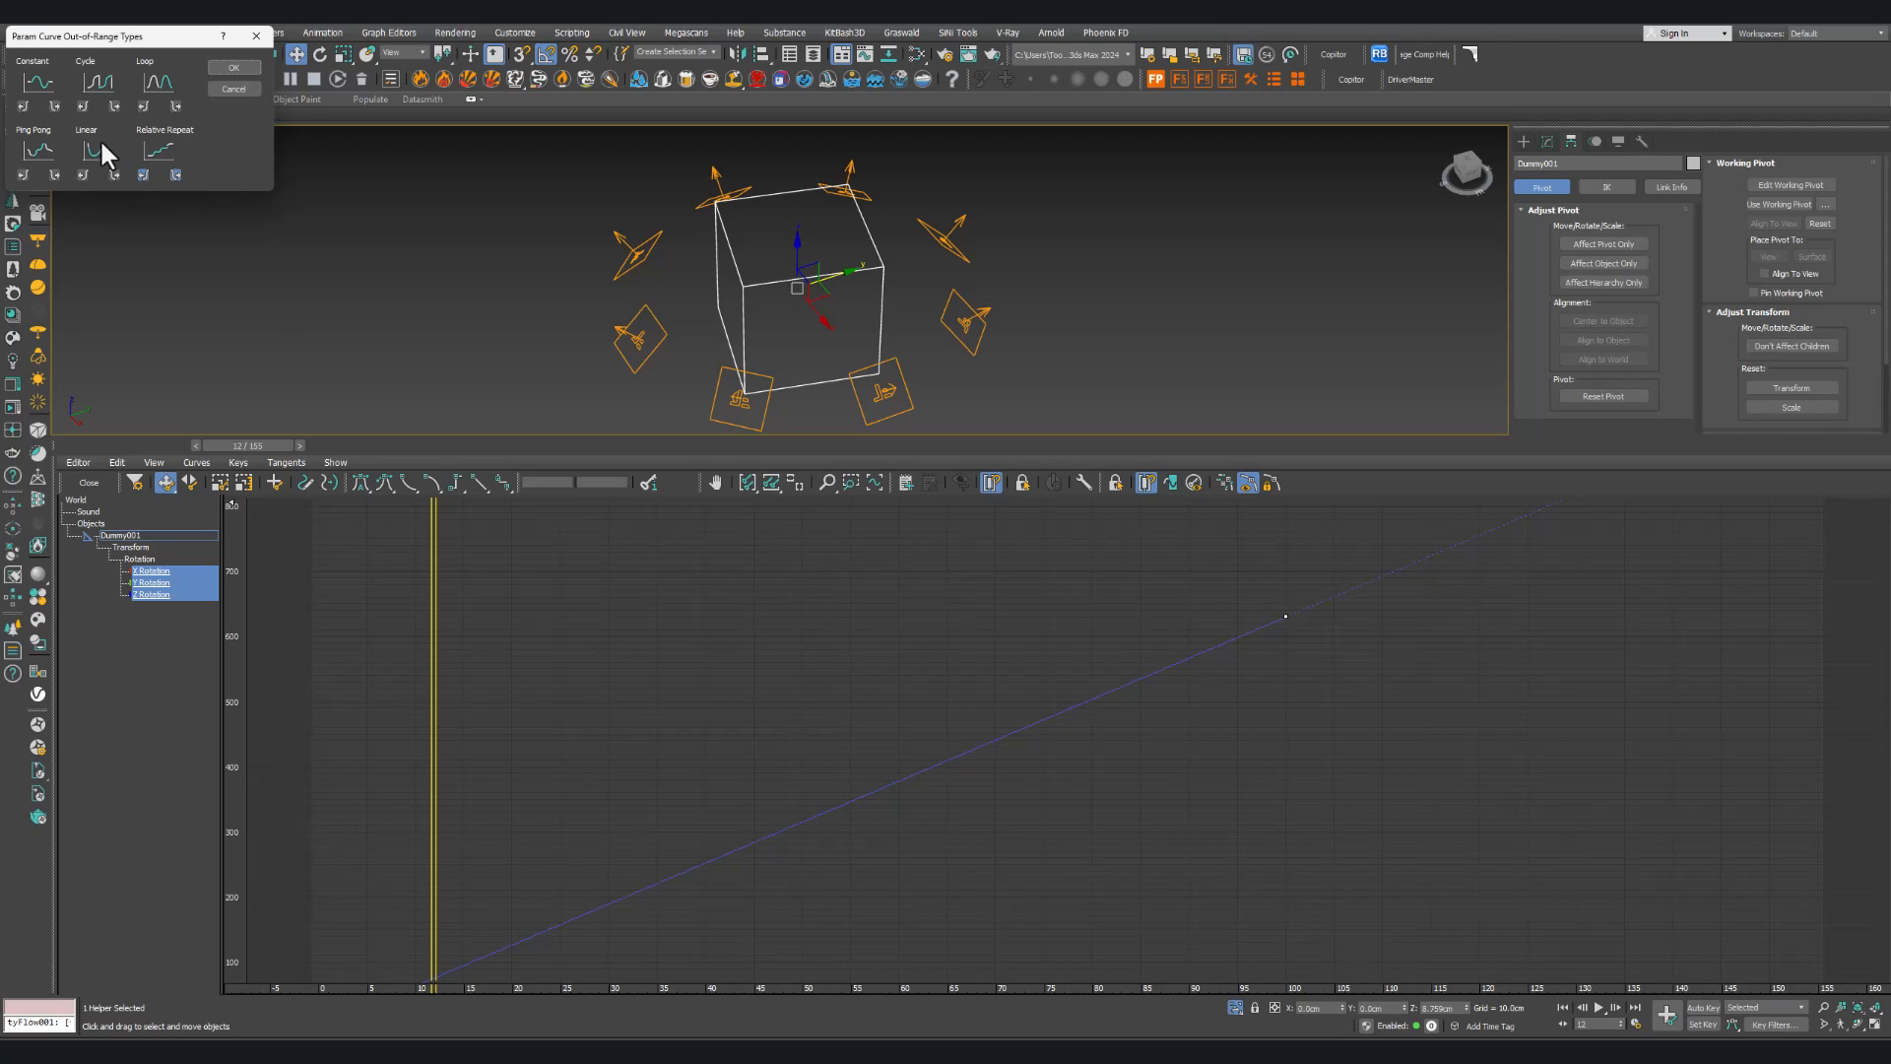
click(235, 66)
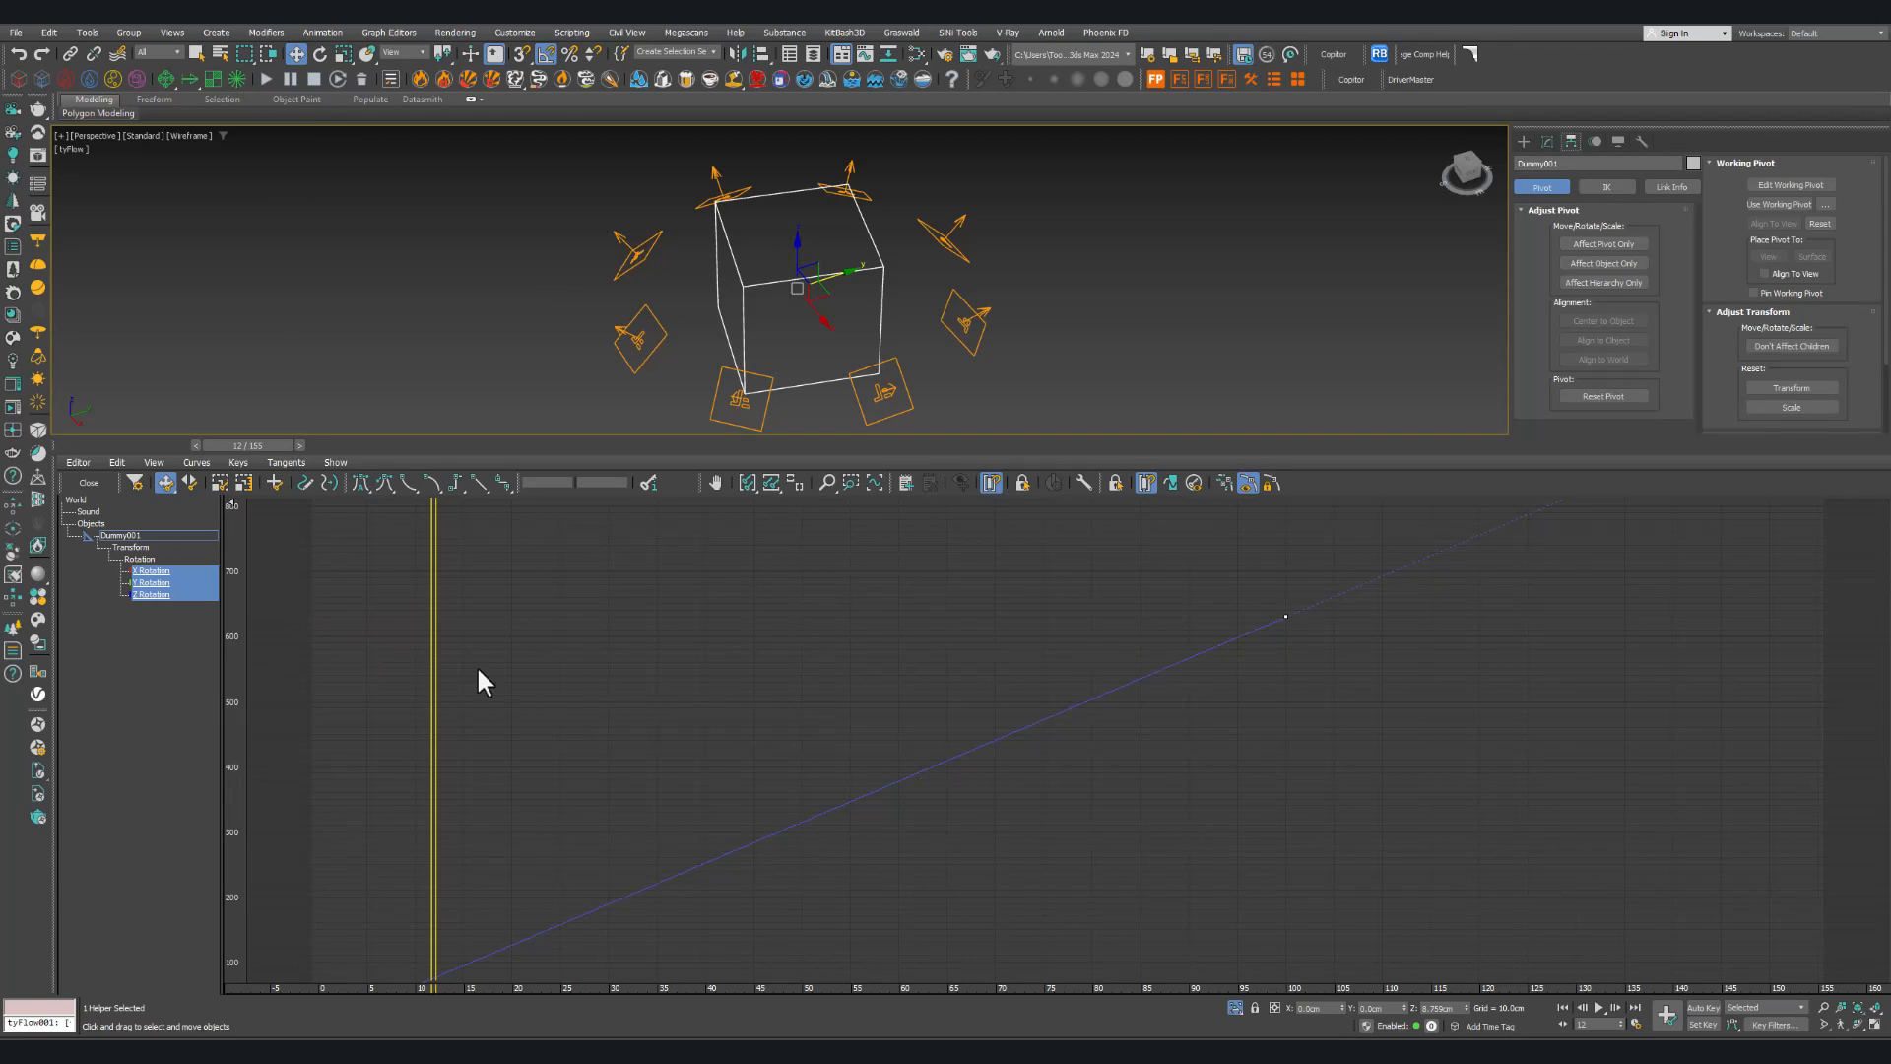
click(251, 648)
click(88, 483)
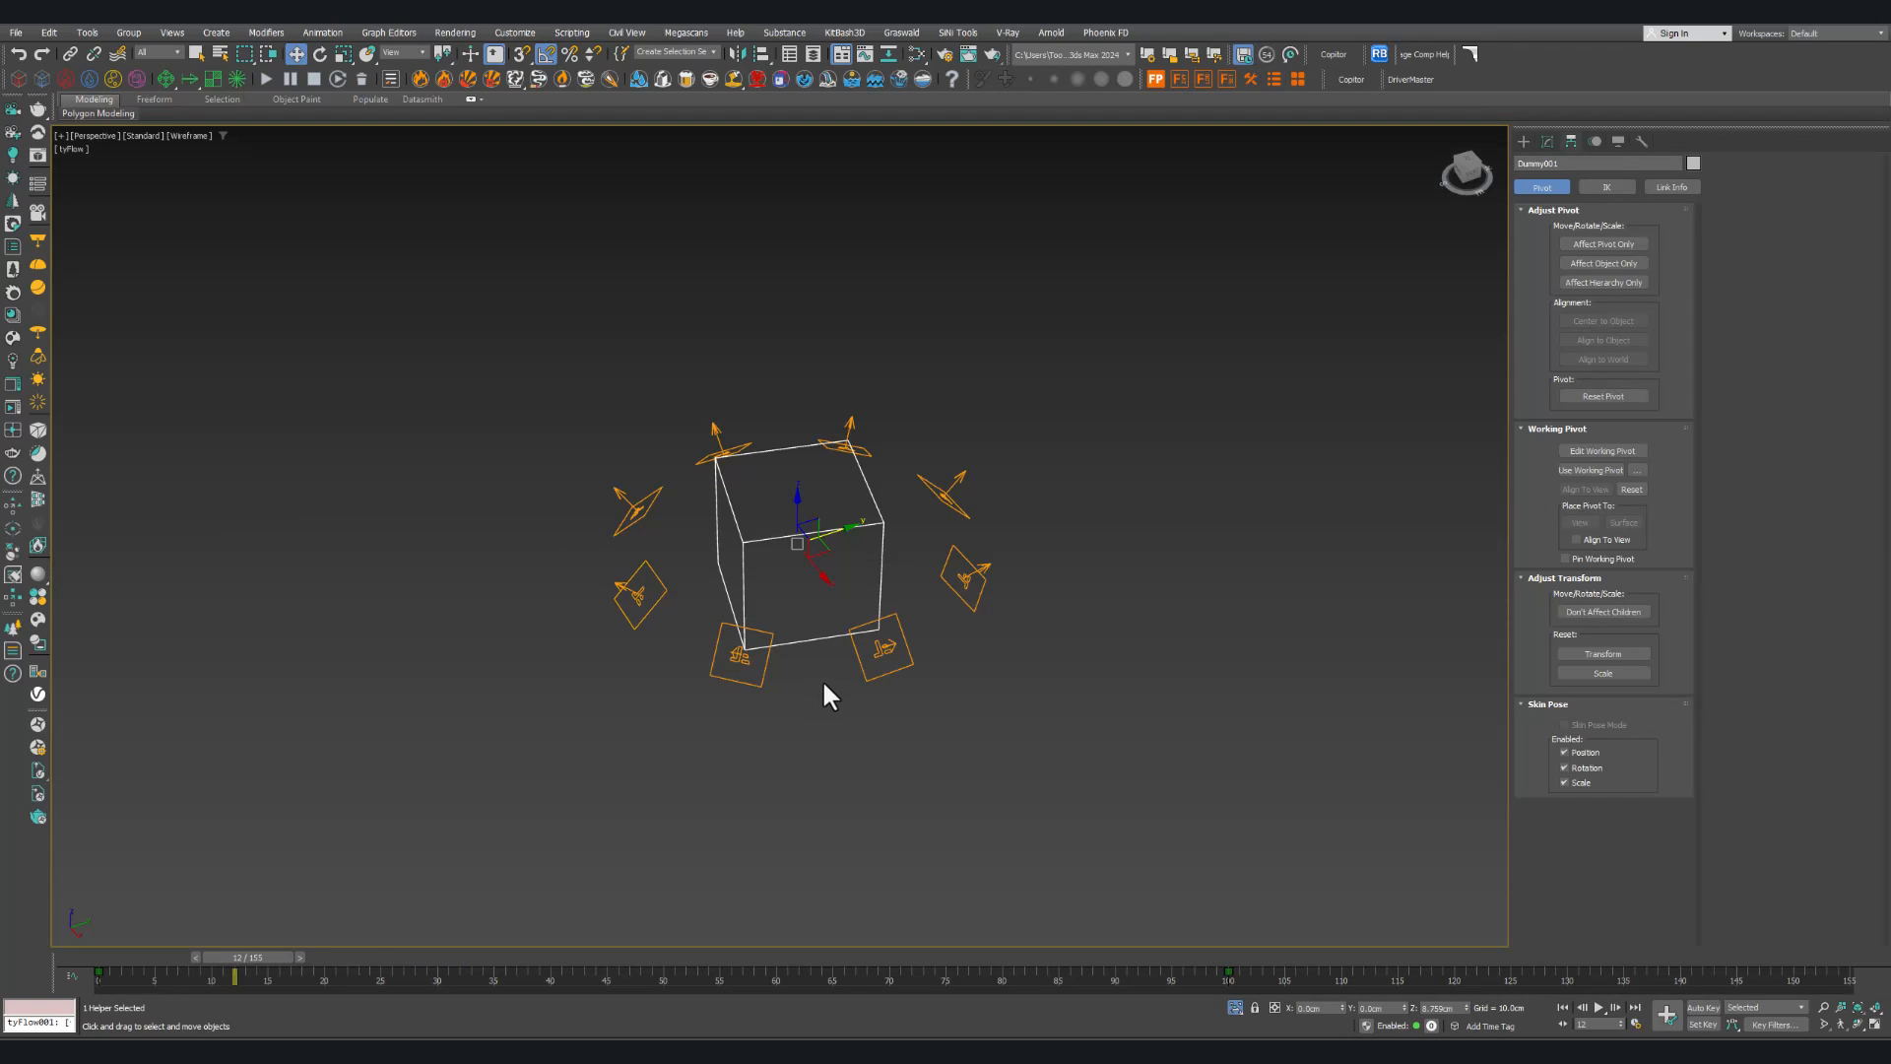
Step: Select the eight tyIcons around the dummy and link them to the dummy as their parent
drag(1032, 415, 430, 765)
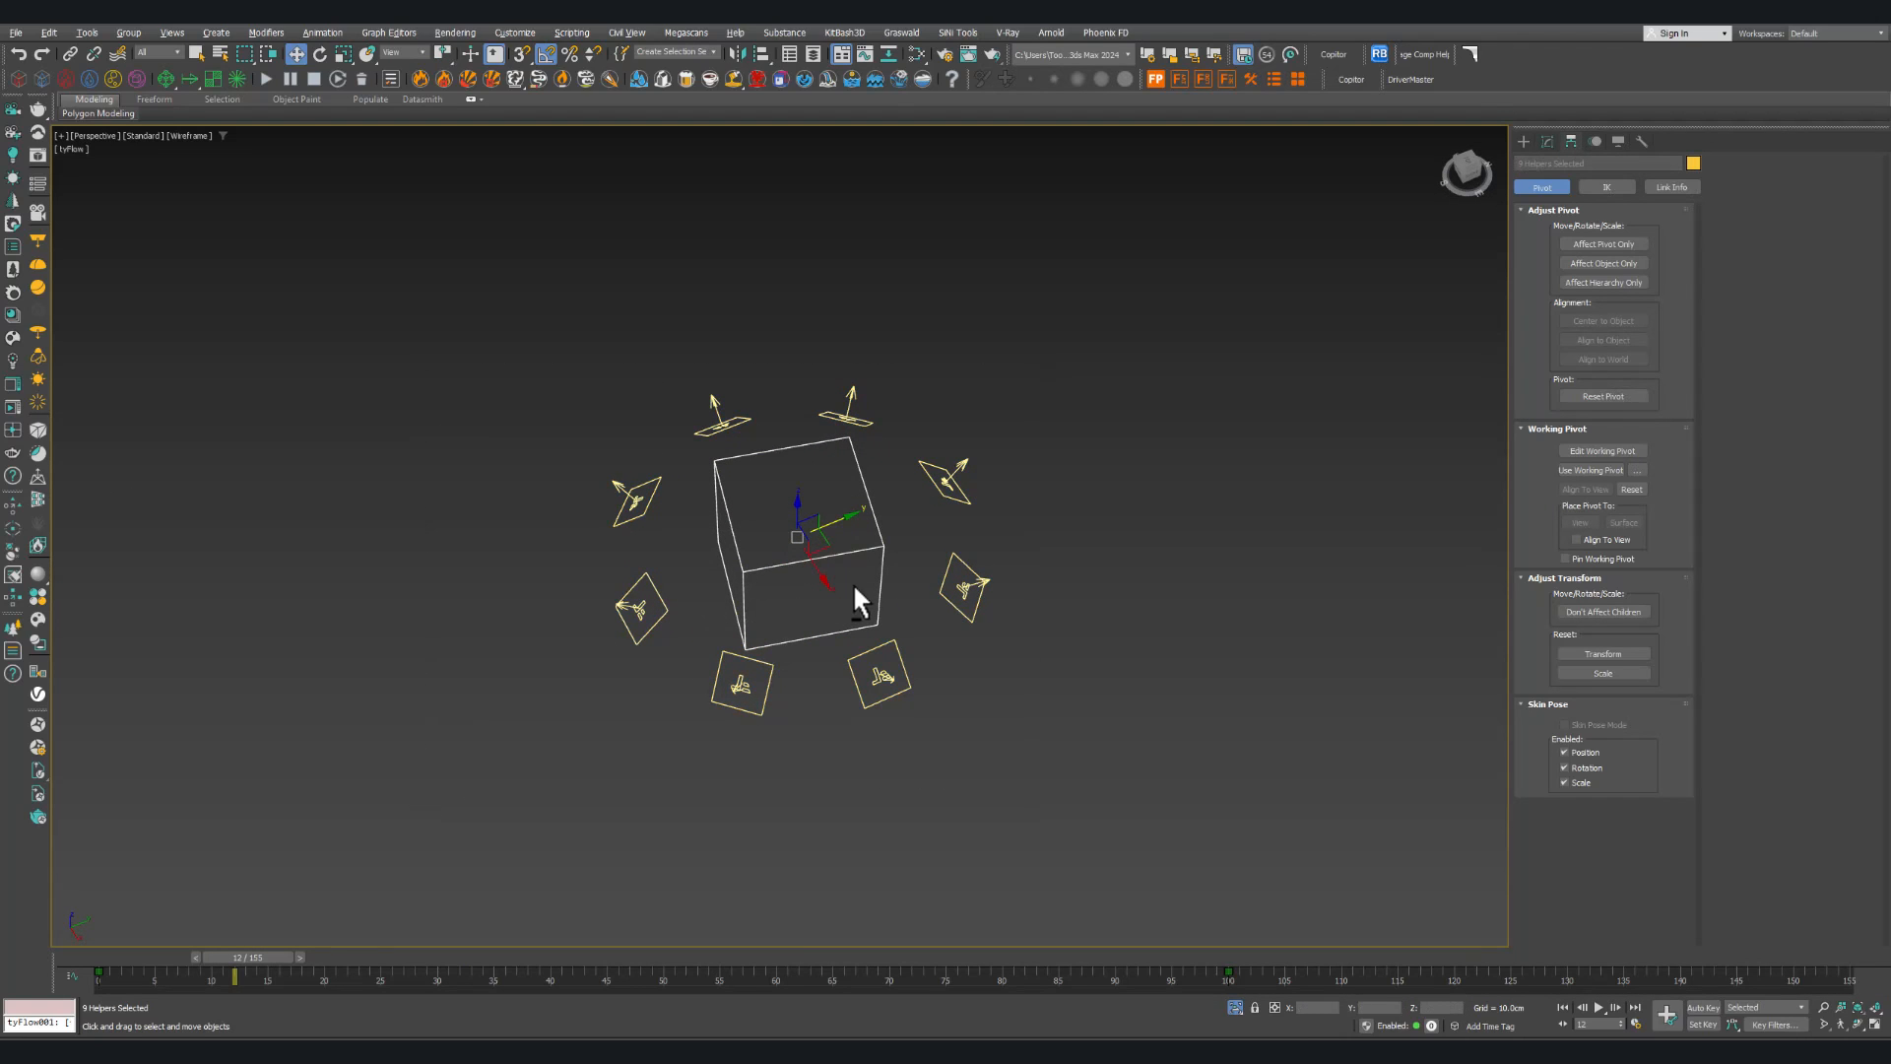
alt+drag(783, 589, 778, 580)
alt+middle_drag(773, 564, 814, 537)
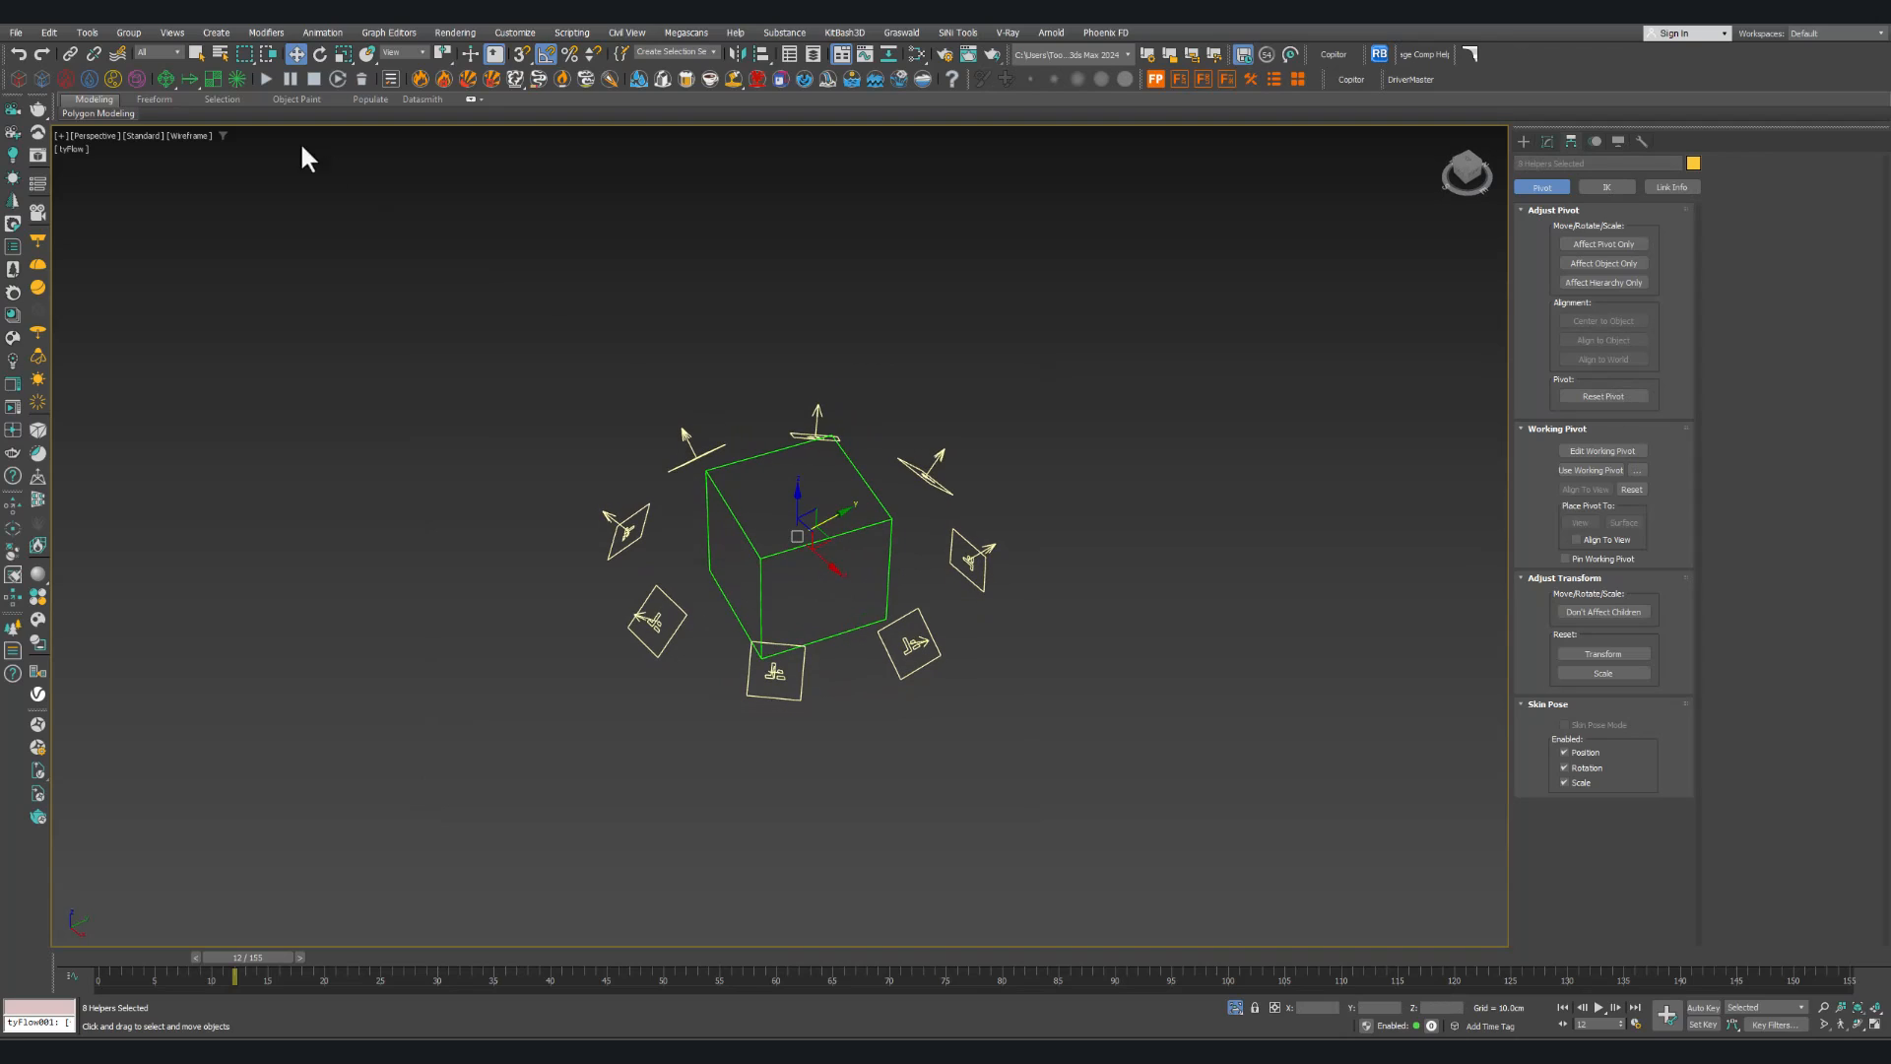
click(69, 56)
drag(914, 615, 897, 607)
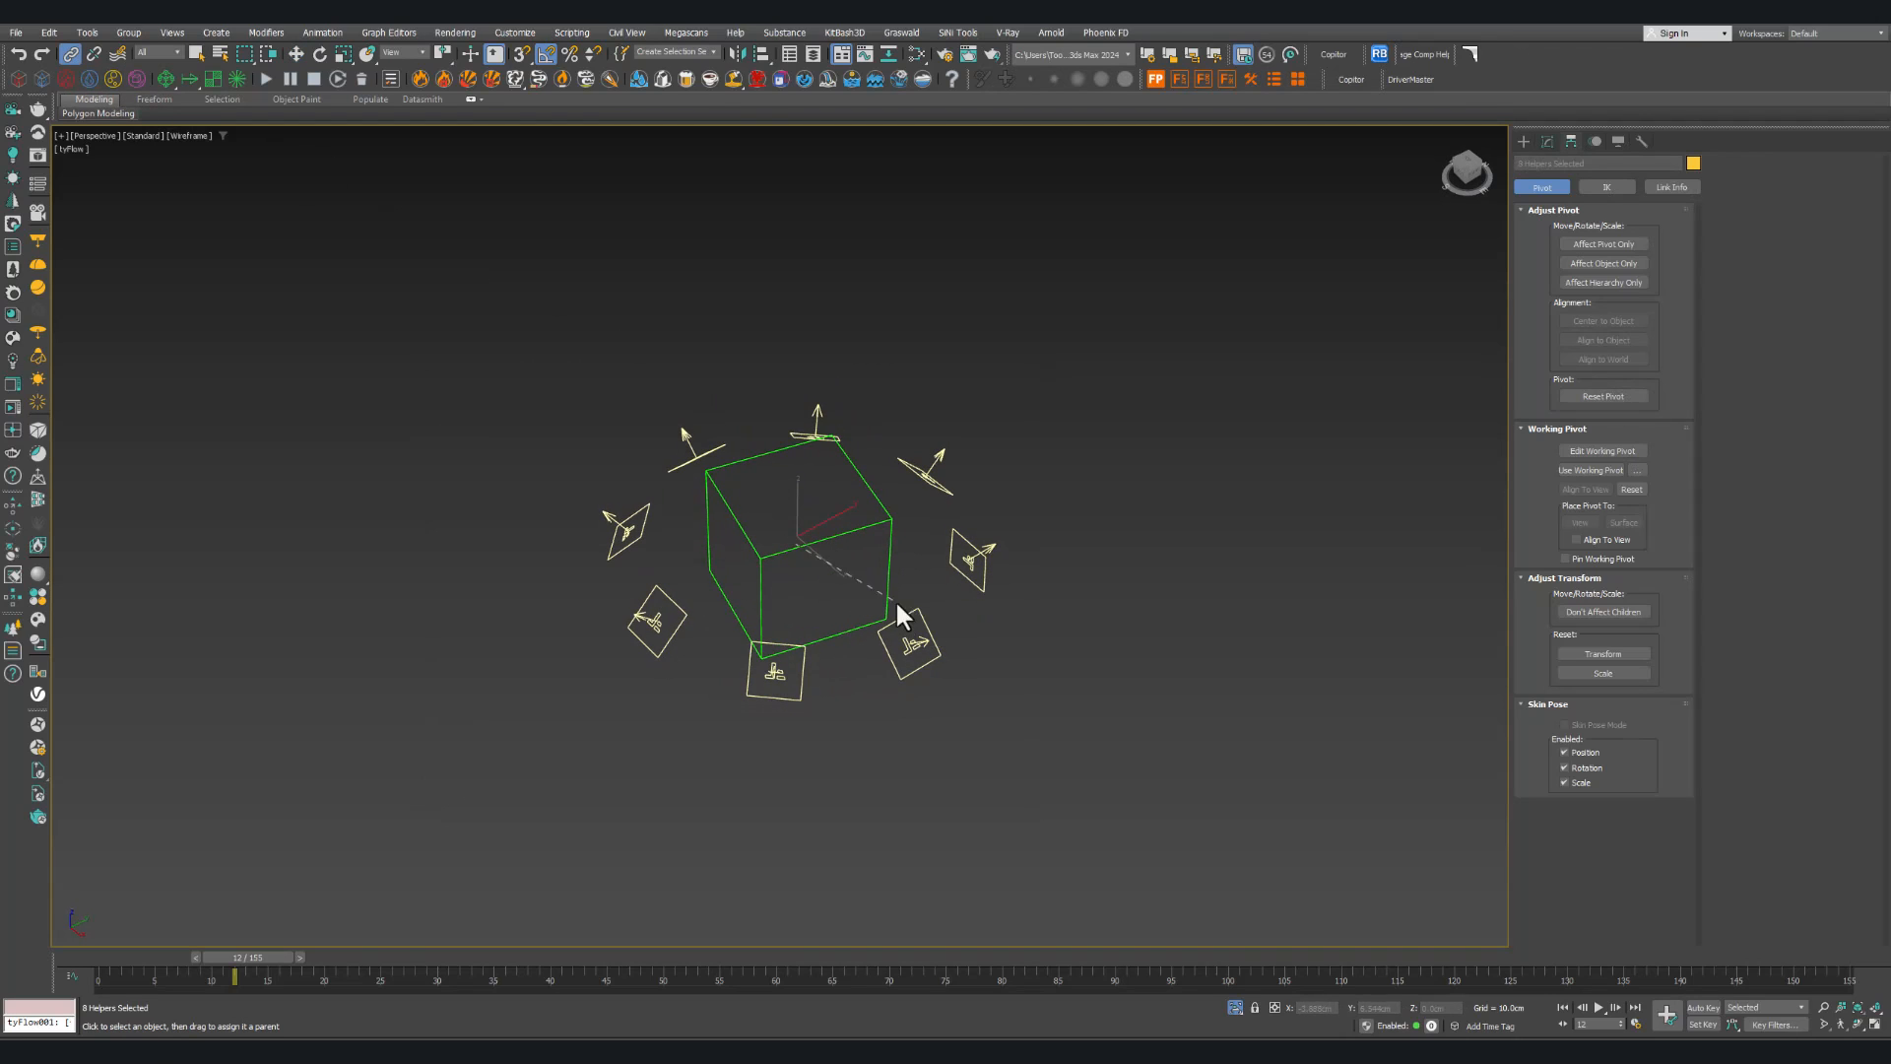
drag(869, 534, 871, 537)
key(w)
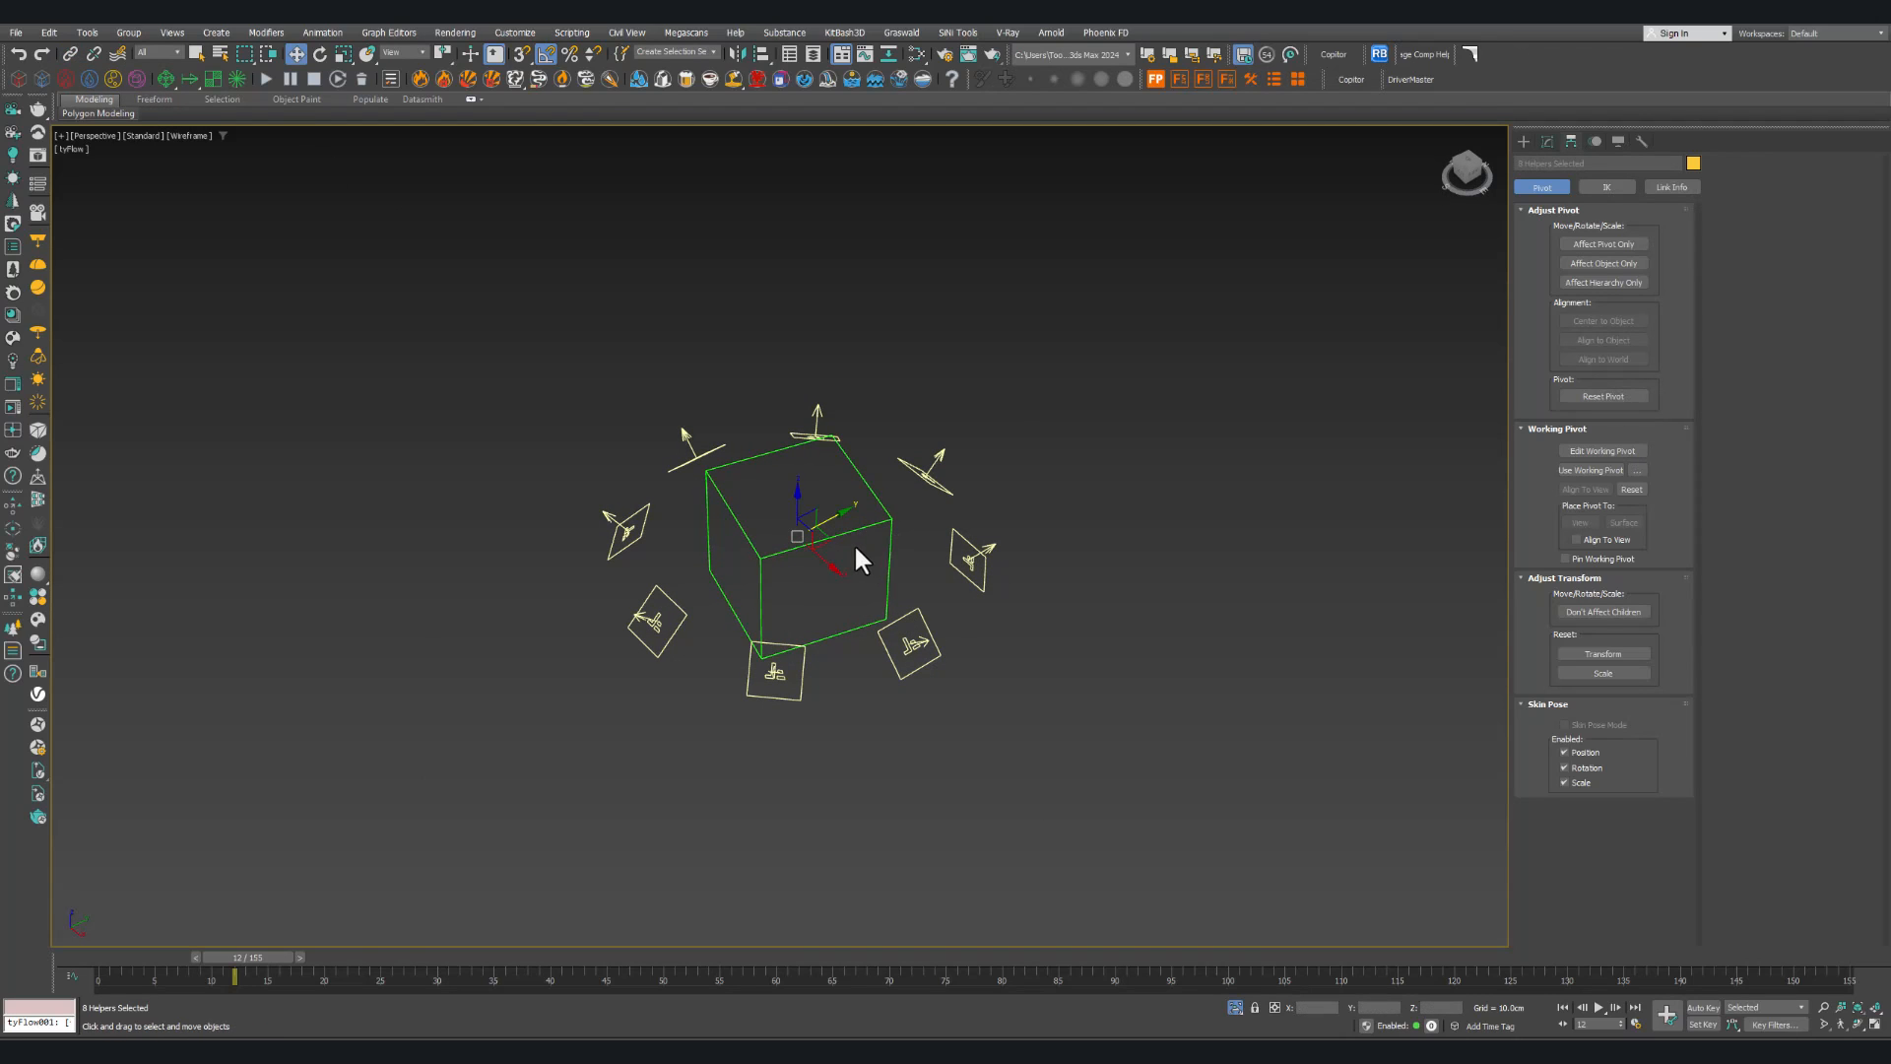
Step: Play the animation from frame 0 to check how the linked tyIcons follow the dummy, and return to frame 0
mouse_move(800, 588)
alt+middle_down()
mouse_move(808, 571)
mouse_move(799, 602)
alt+middle_up()
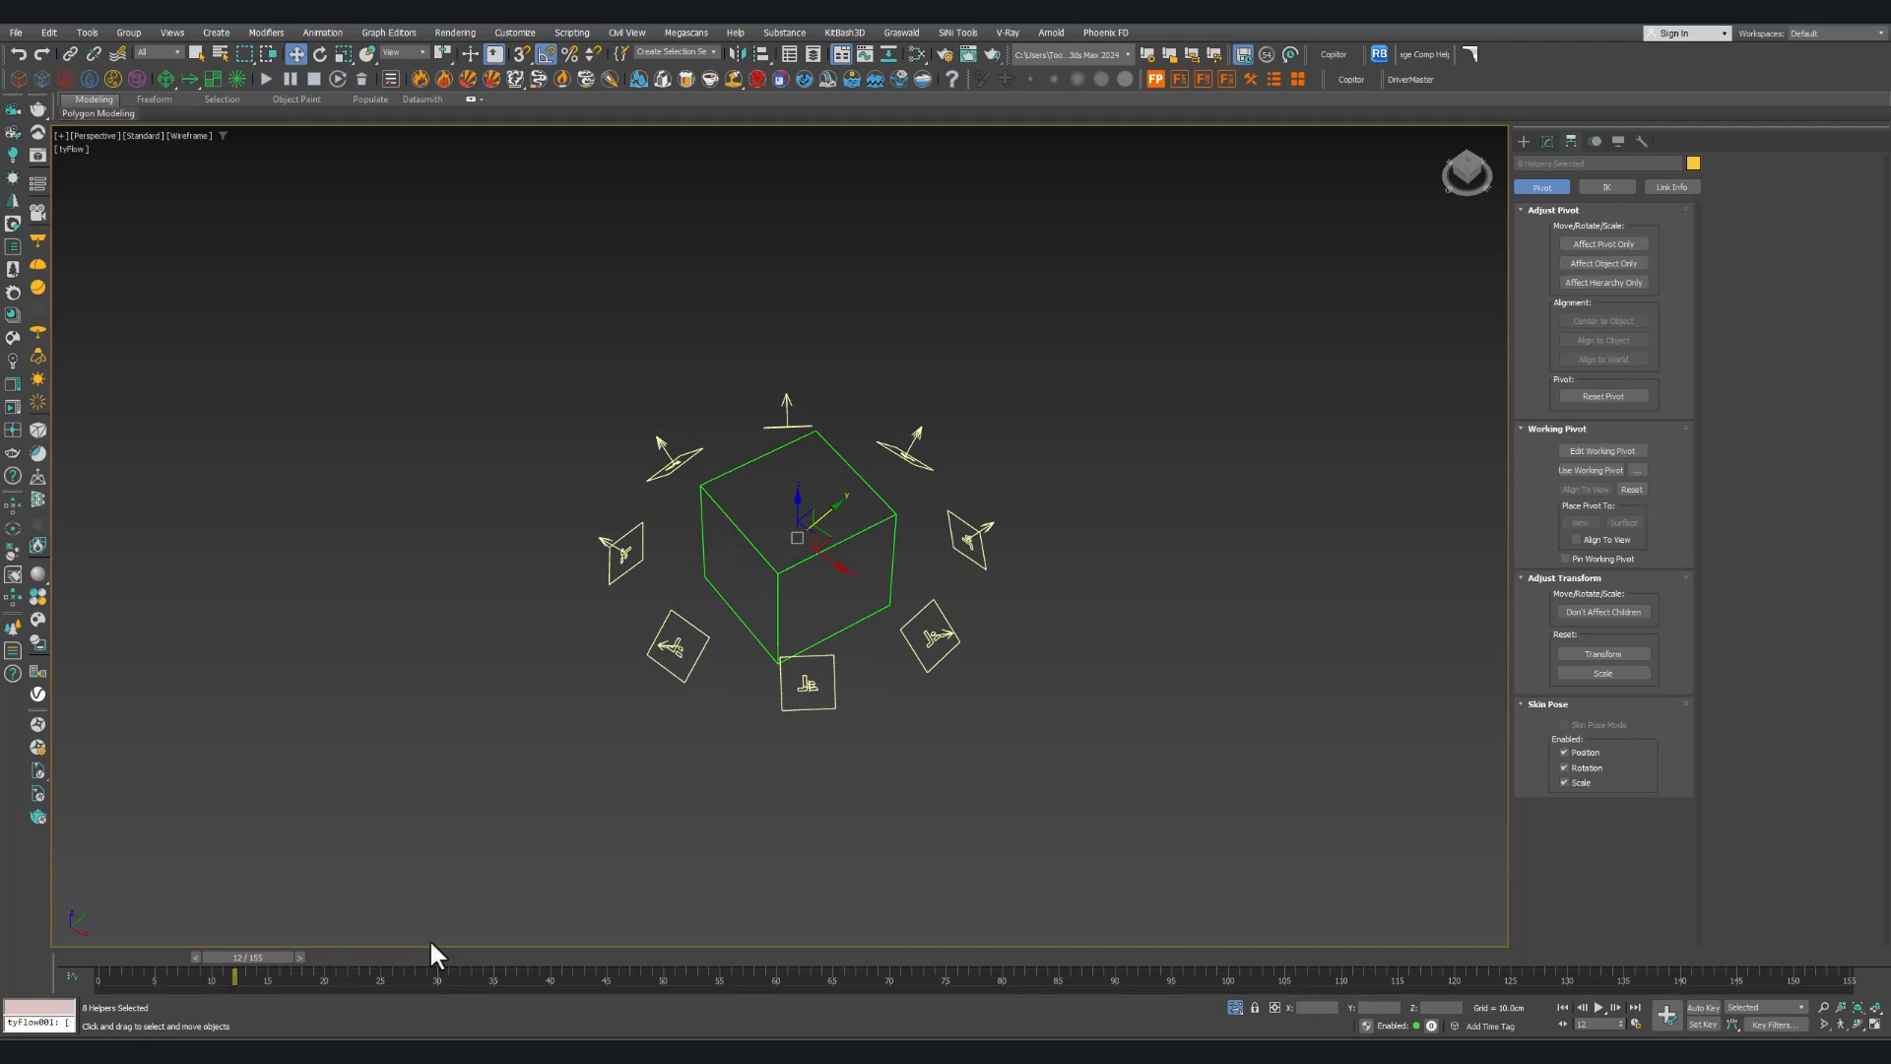
drag(252, 954, 114, 959)
key(/)
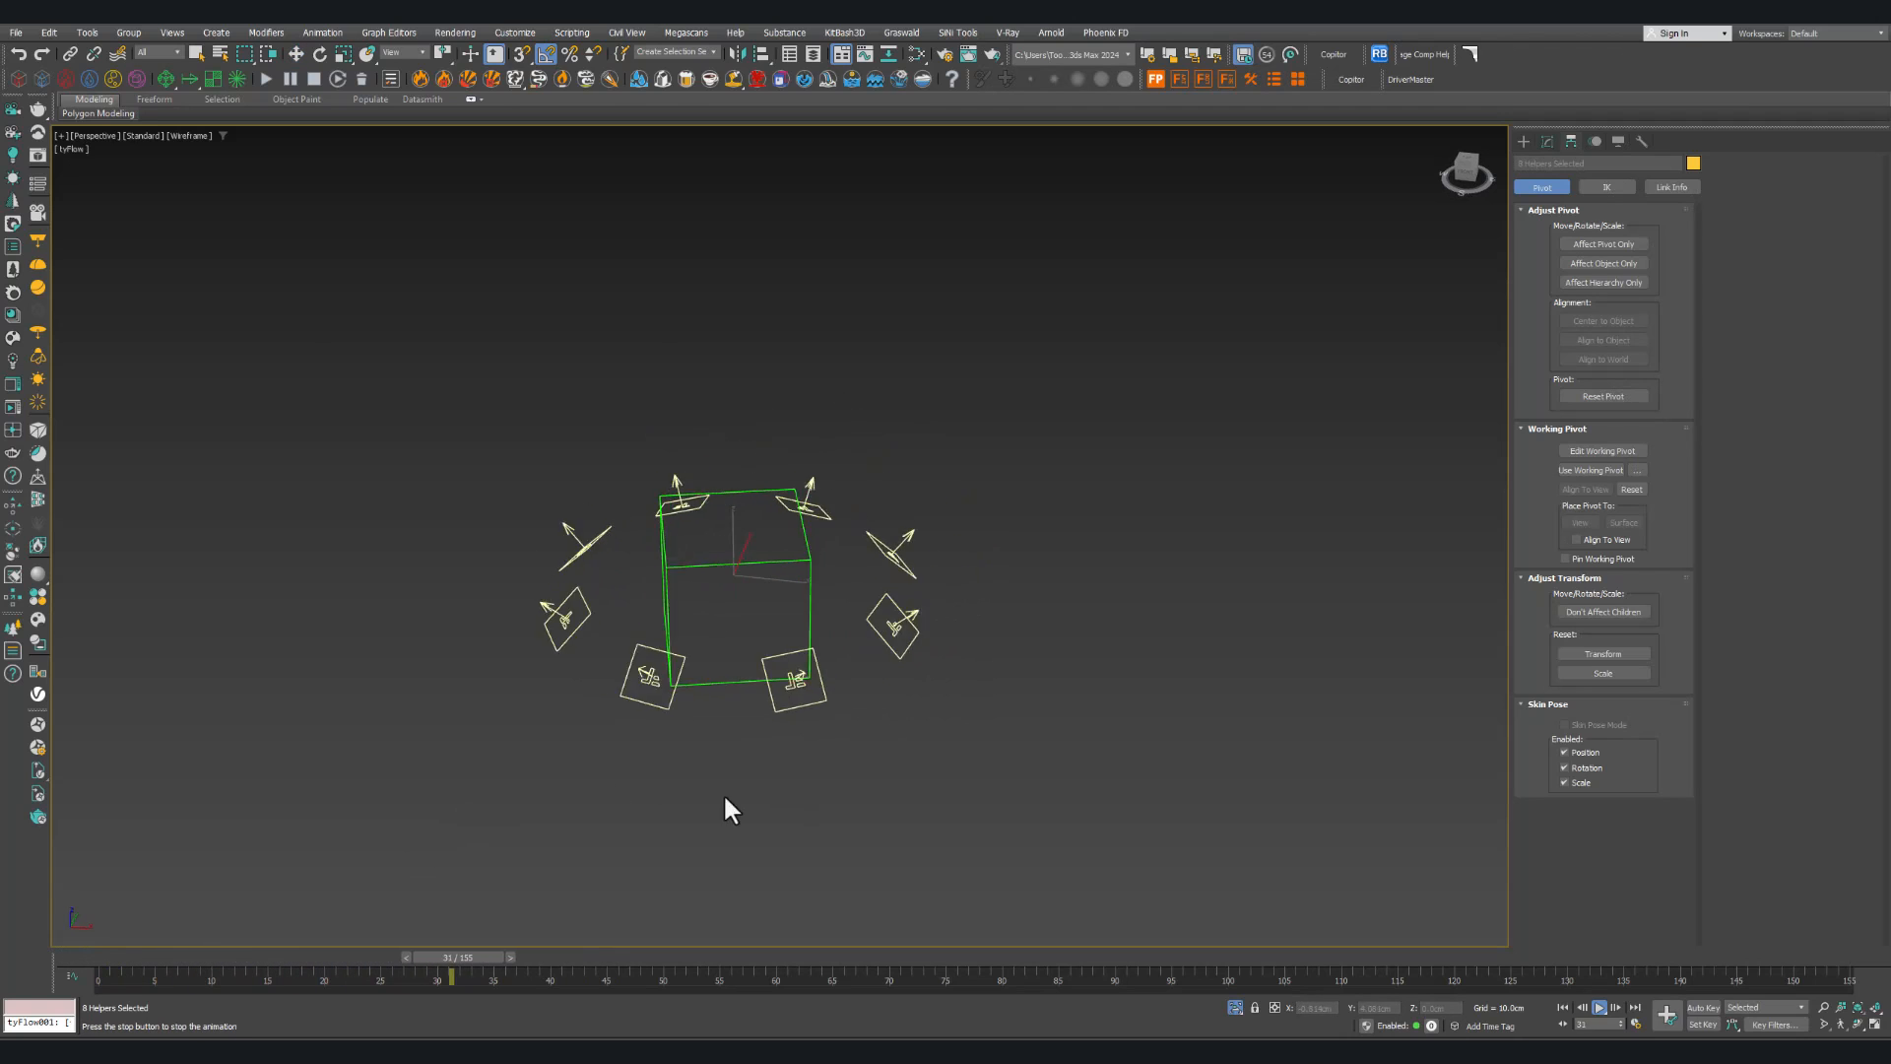
click(628, 954)
drag(629, 953, 115, 941)
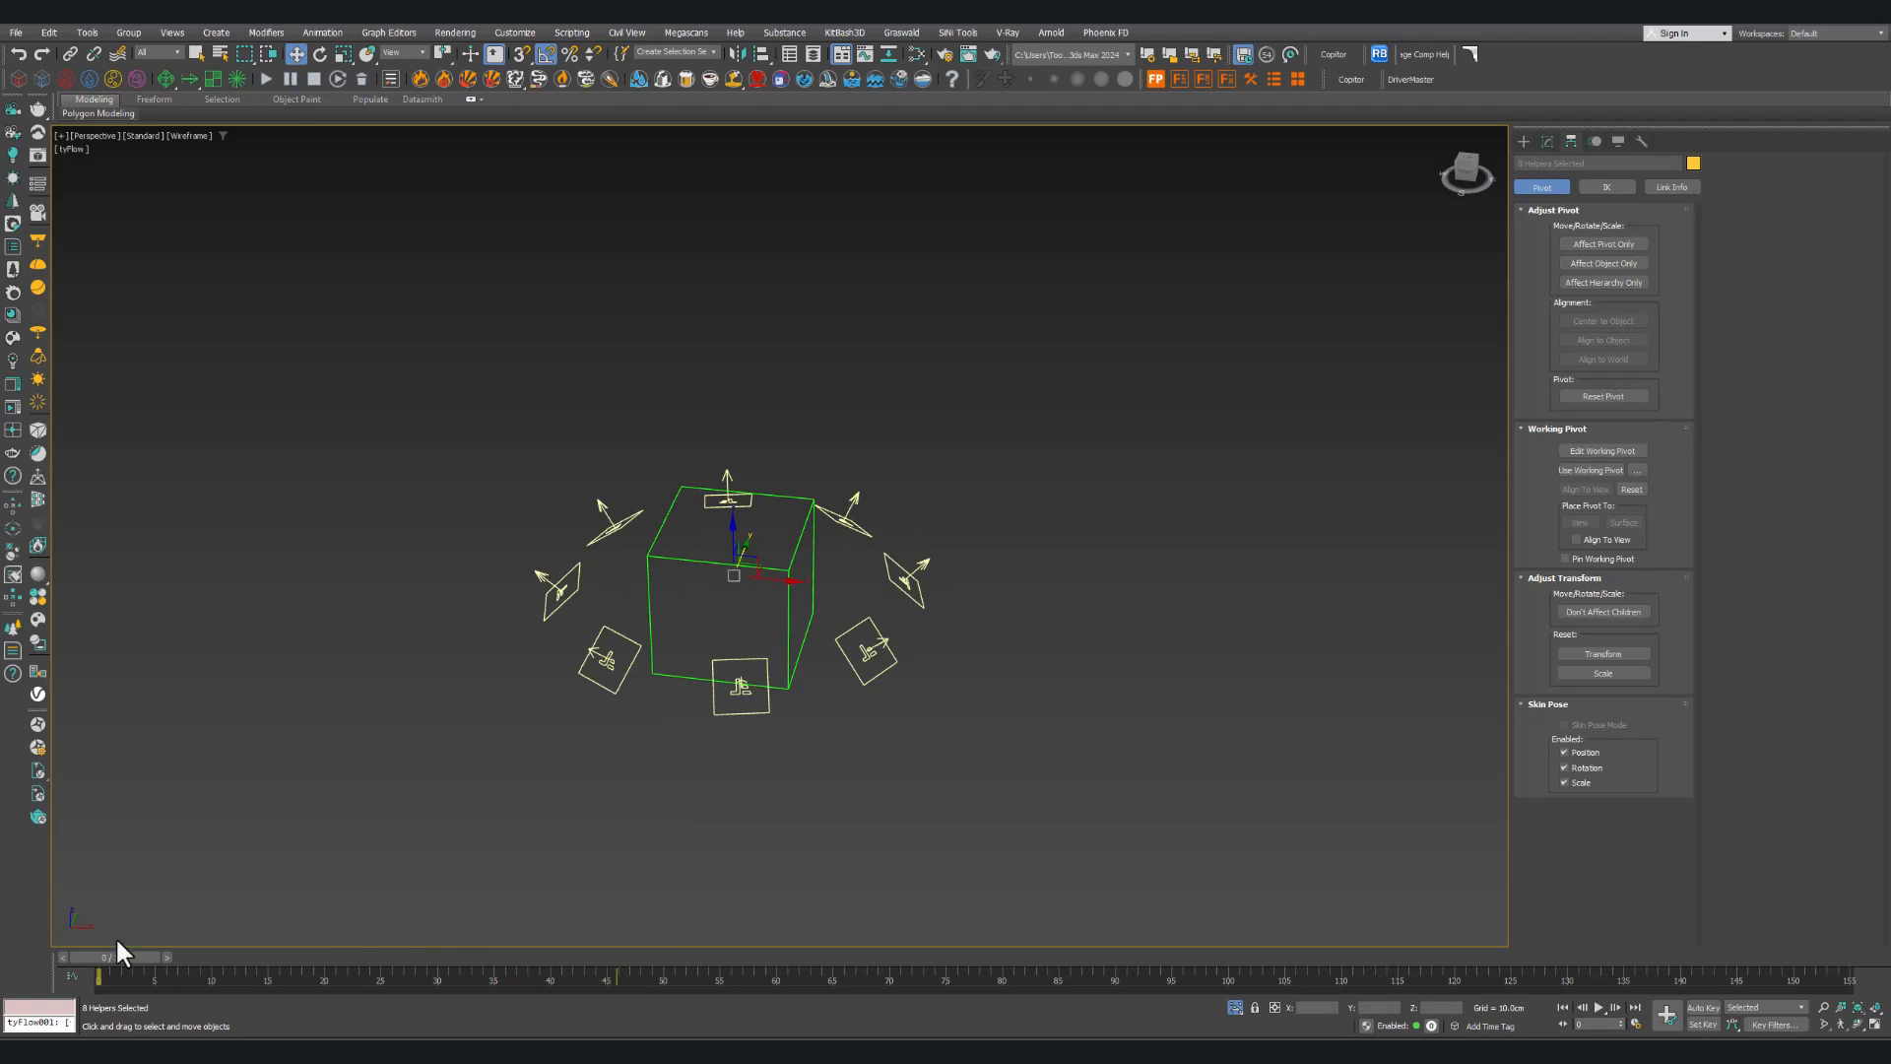
Step: End the isolation to show the full scene, scrub the rig's rotation inside the cylinder, and return to frame 0
drag(1021, 477, 553, 736)
click(591, 720)
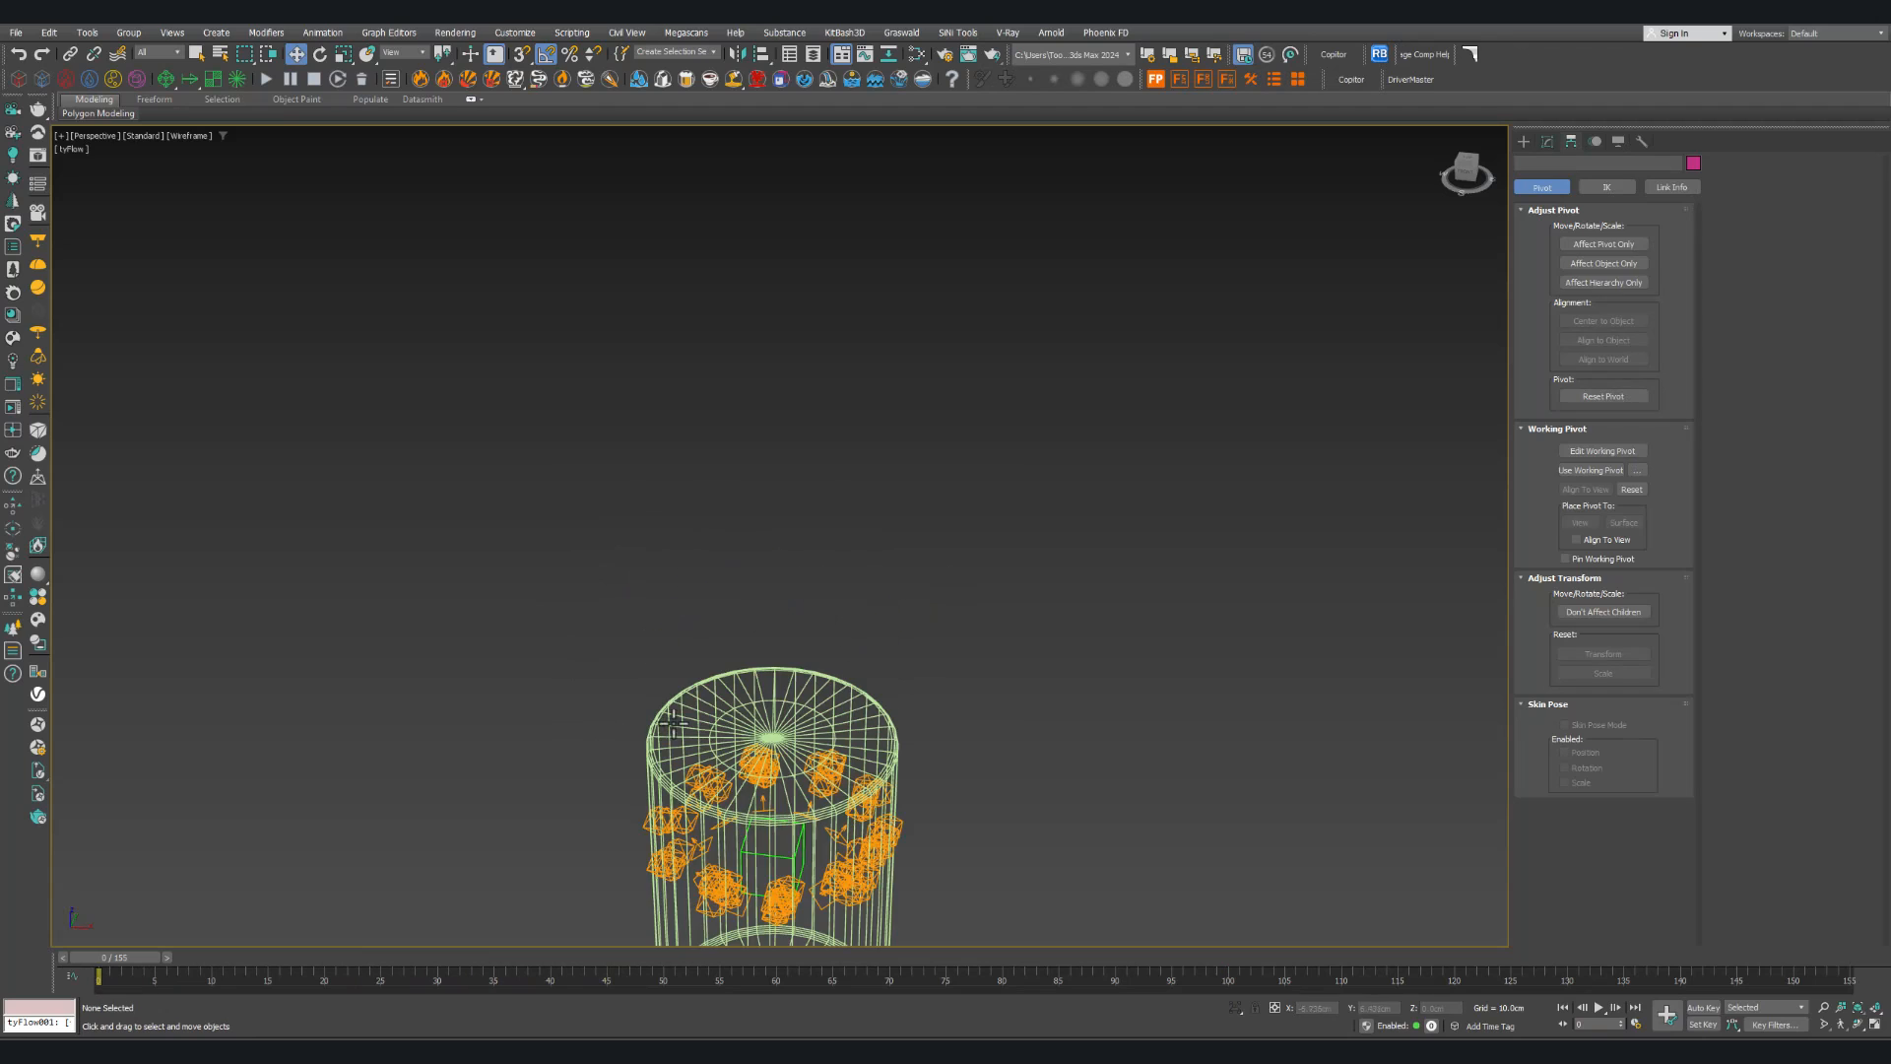
scroll(782, 714, up, 3)
mouse_move(764, 733)
alt+middle_down()
mouse_move(764, 680)
mouse_move(732, 724)
alt+middle_up()
scroll(737, 690, down, 3)
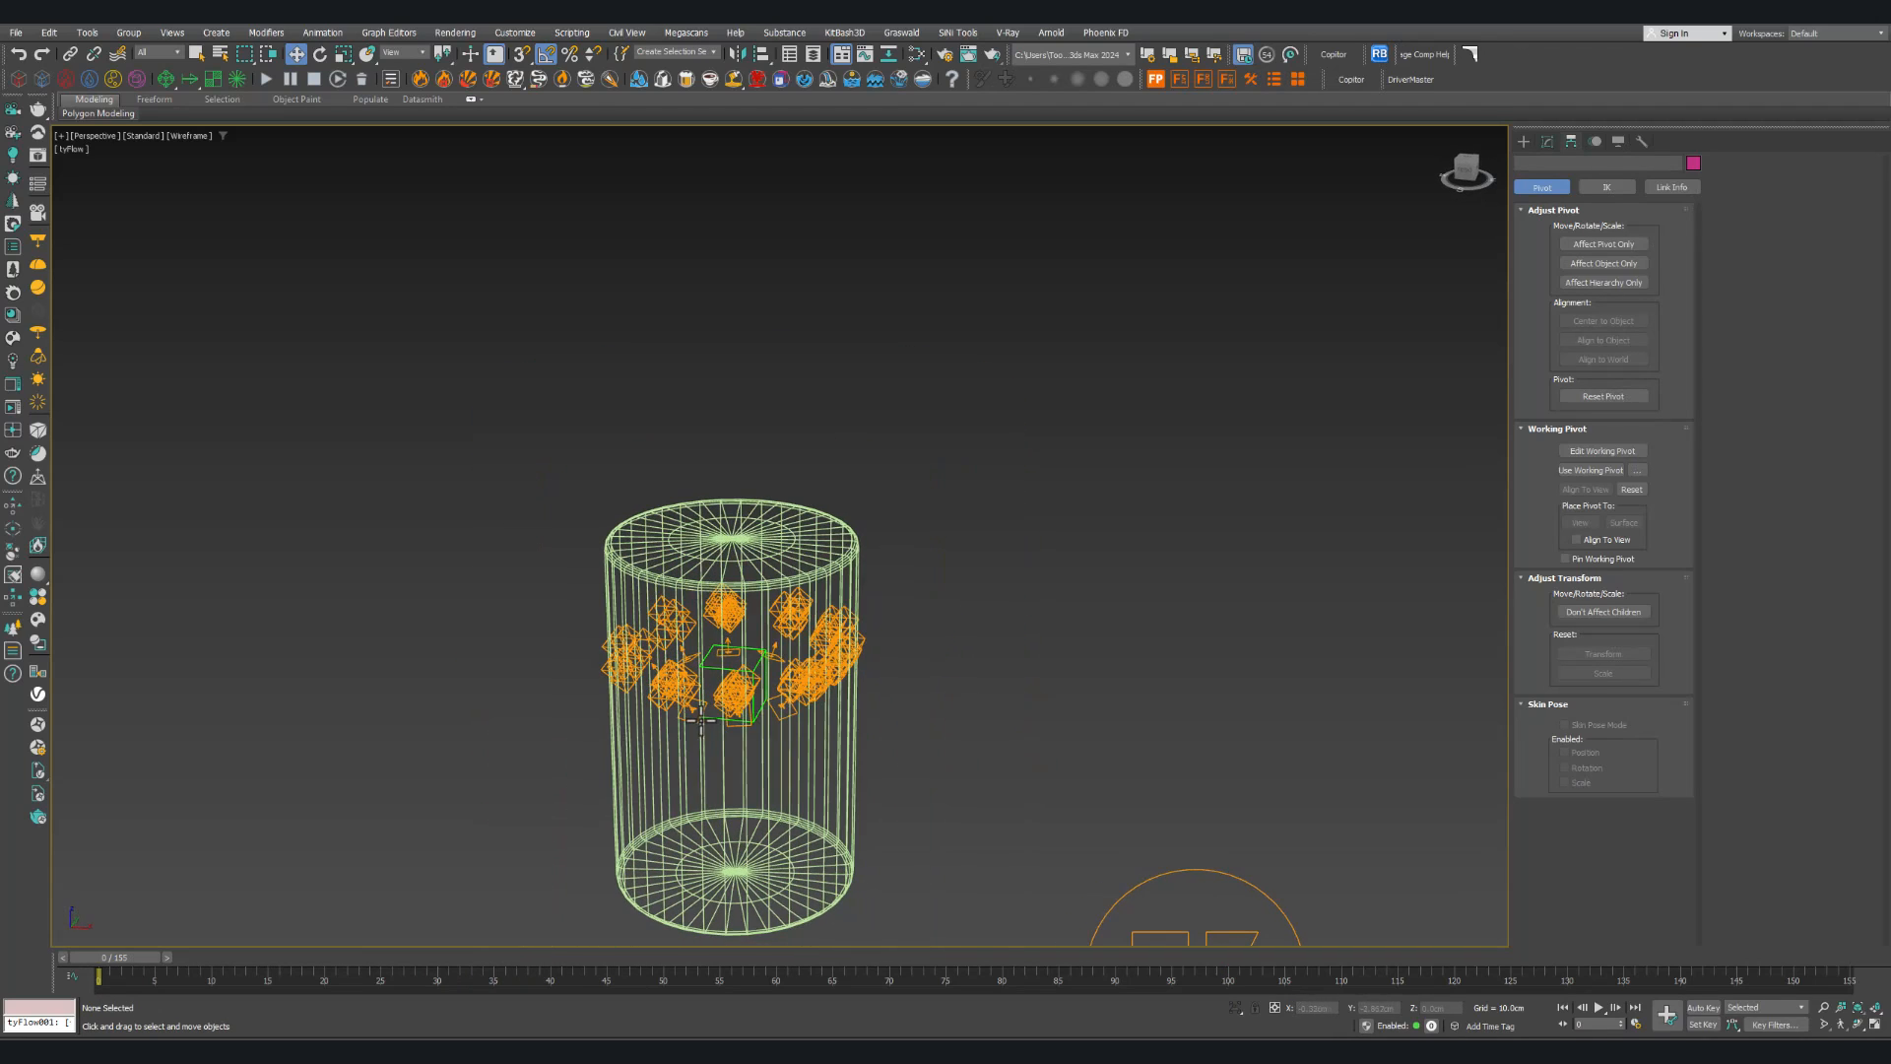
drag(127, 960, 667, 960)
drag(163, 963, 83, 963)
scroll(902, 772, down, 5)
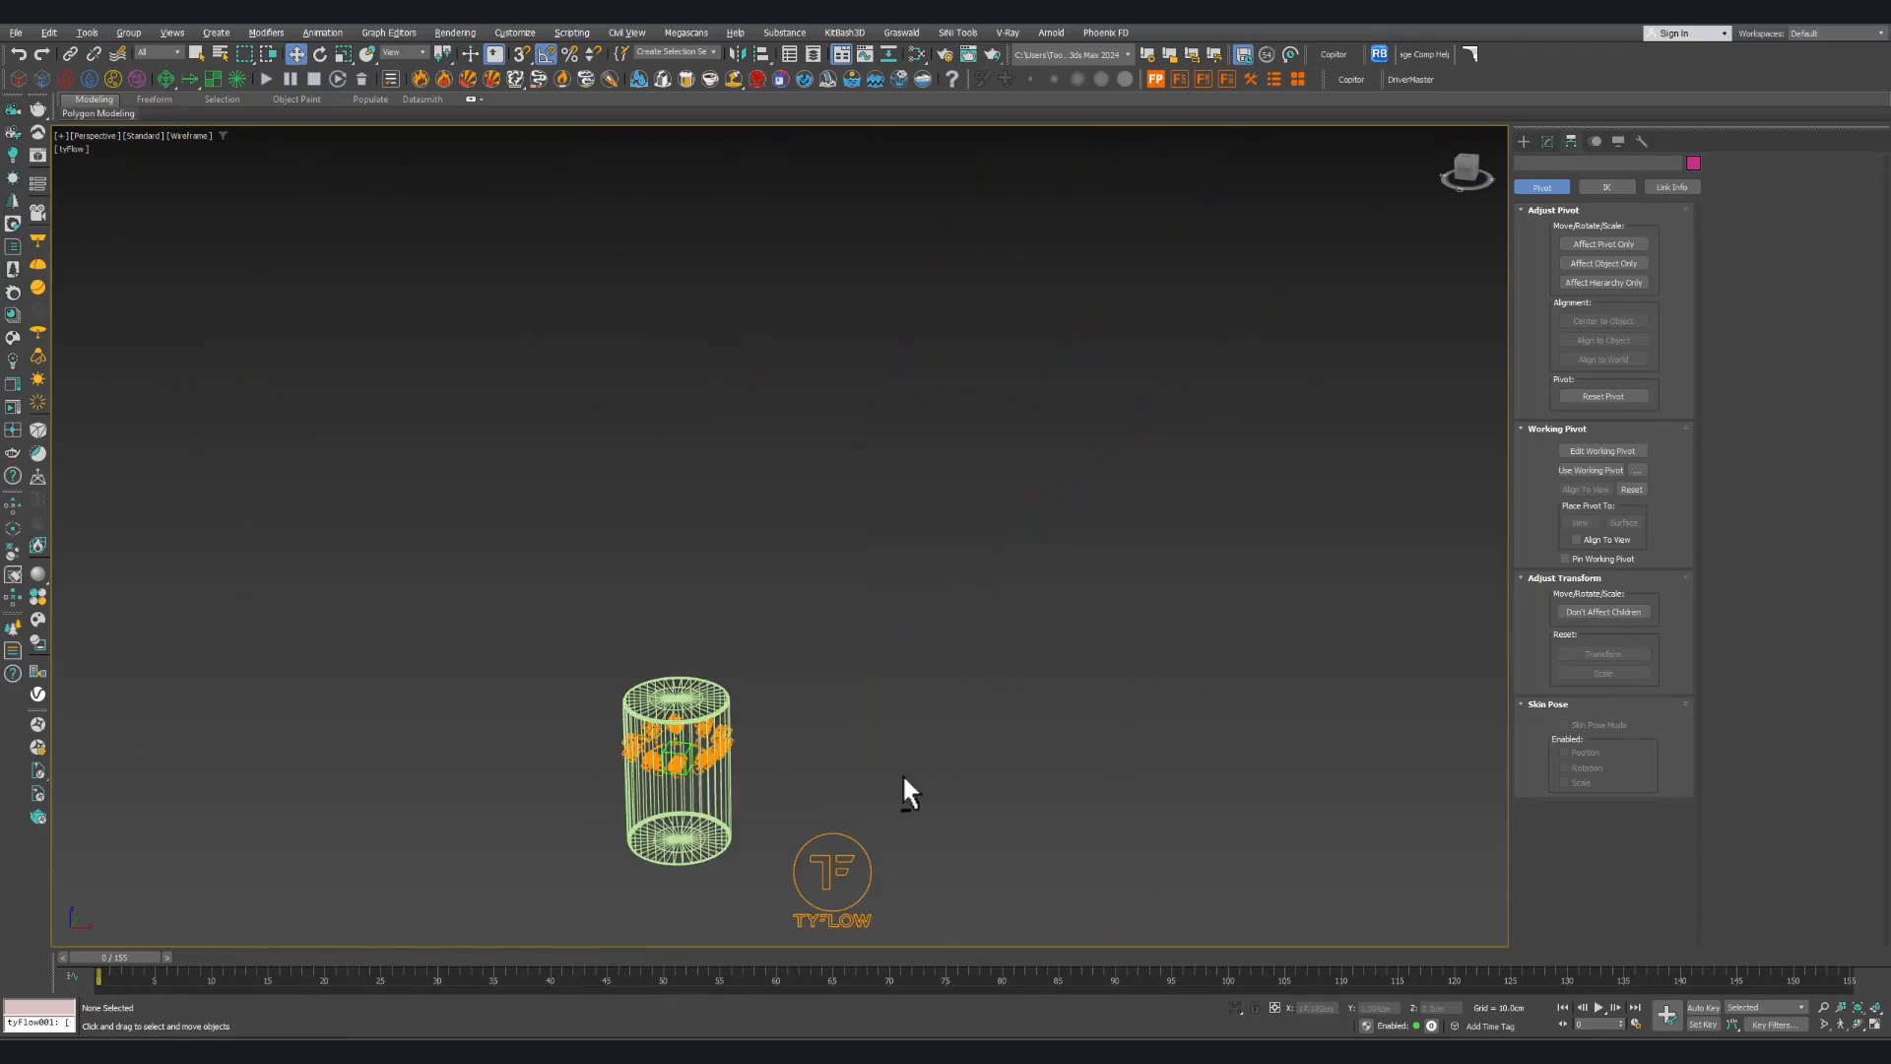
Step: Switch the viewport to Clay shading, select the tyFlow icon and open its editor to review the event flow
mouse_move(902, 772)
alt+middle_down()
mouse_move(870, 814)
mouse_move(746, 731)
alt+middle_up()
drag(917, 696, 838, 771)
alt+middle_drag(831, 778, 892, 754)
click(1546, 142)
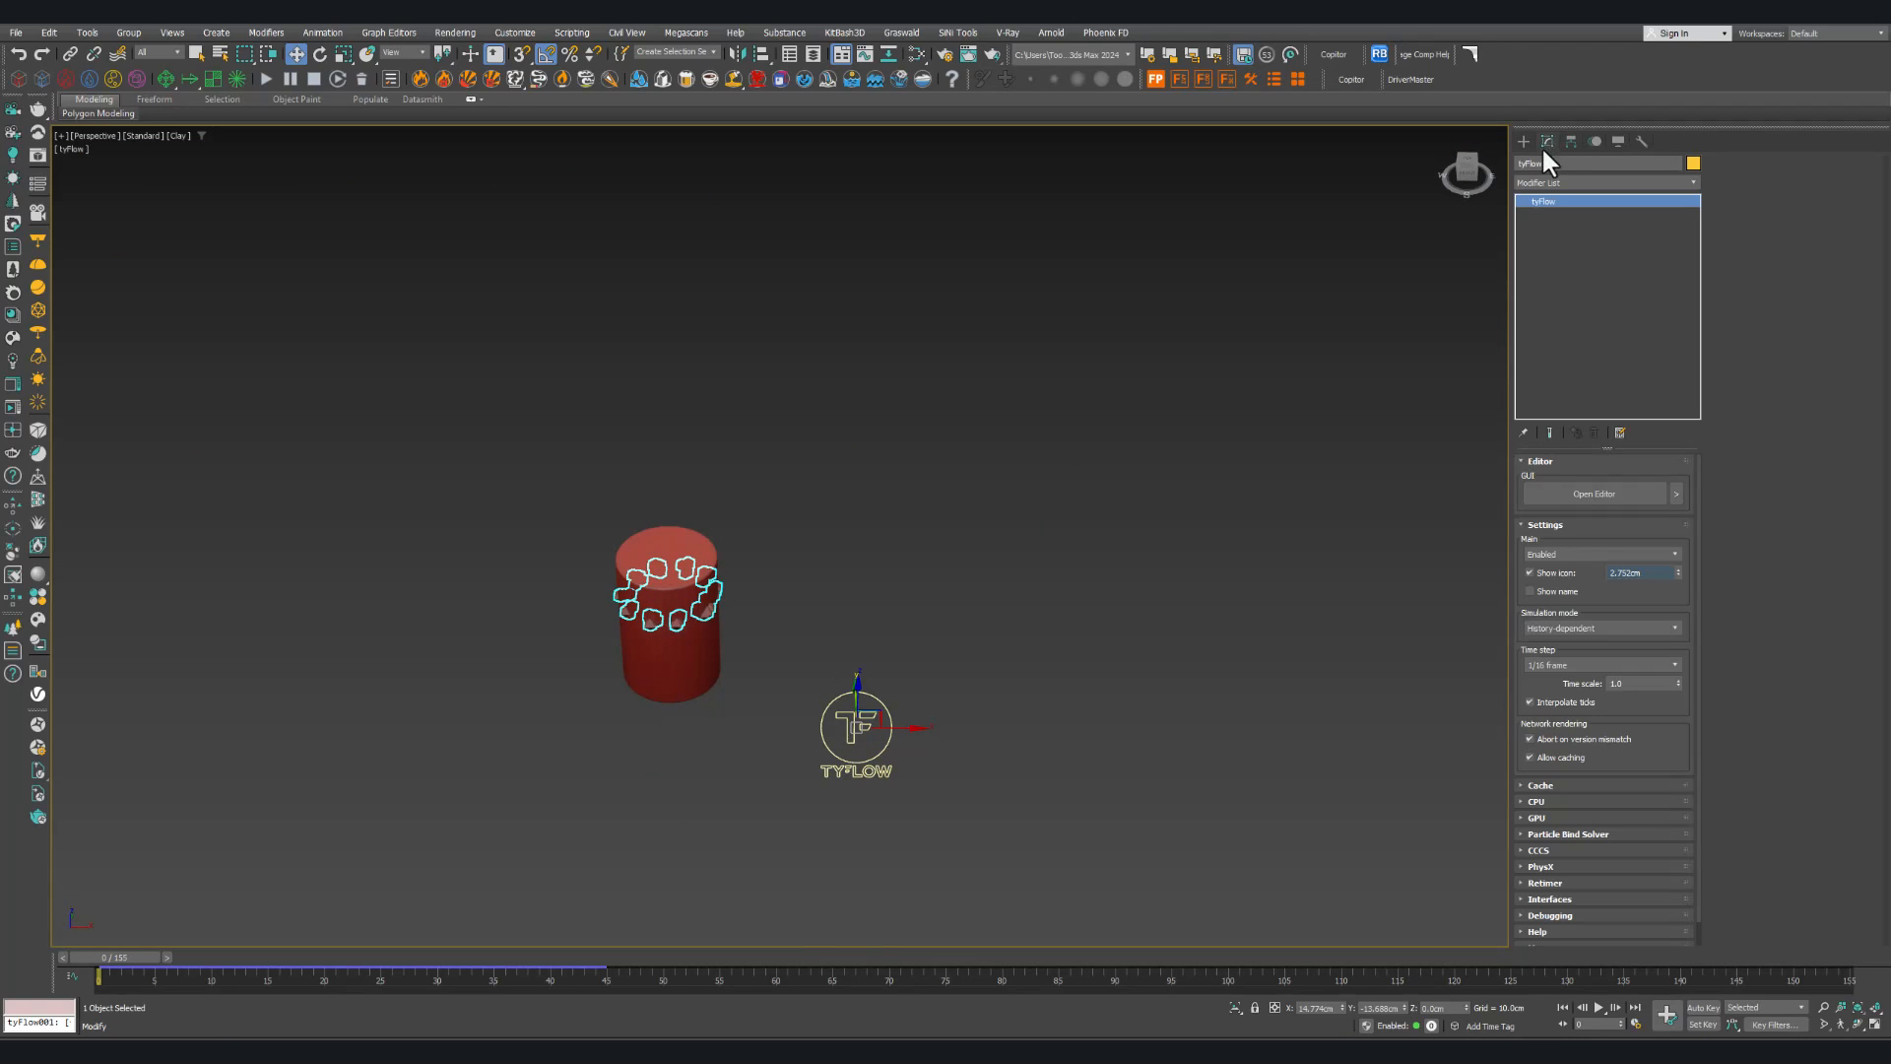
click(1598, 492)
middle_drag(1133, 540, 1091, 456)
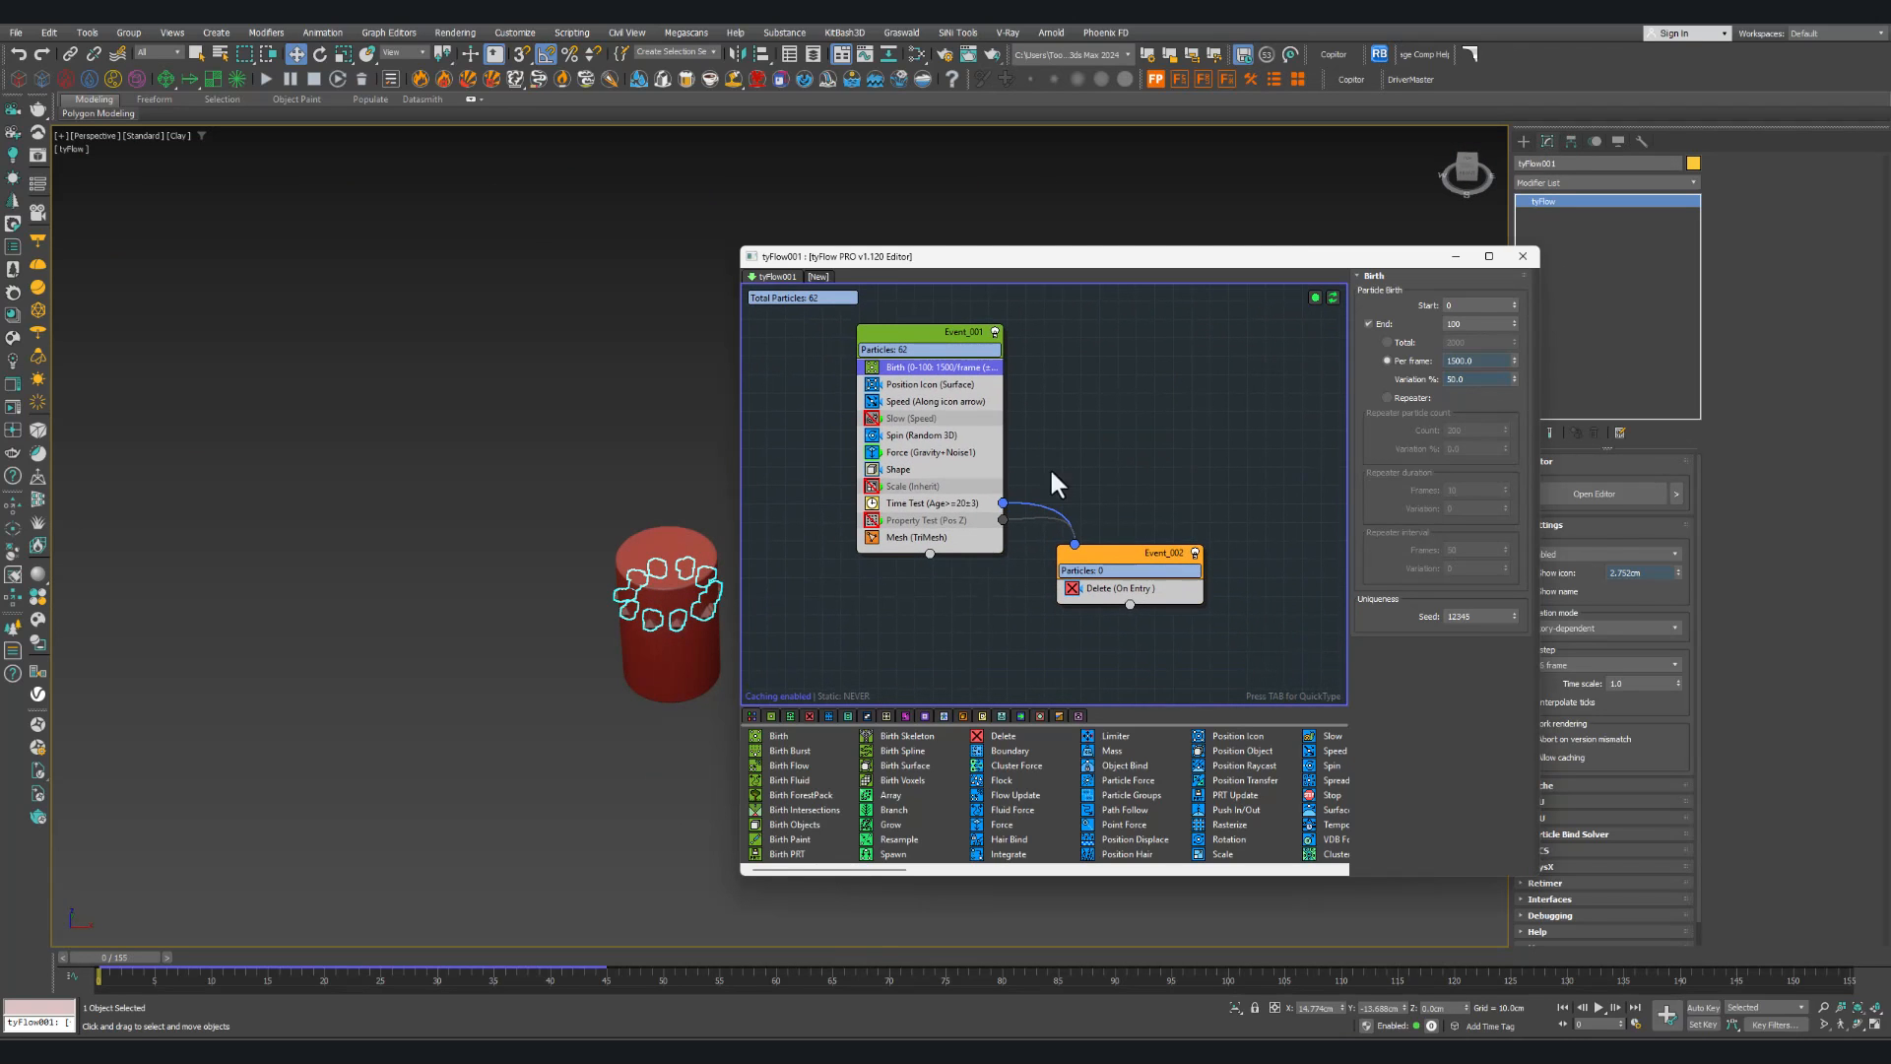
Step: Close the tyFlow editor and review the time step options in the tyFlow settings
click(1522, 256)
click(1197, 548)
click(889, 728)
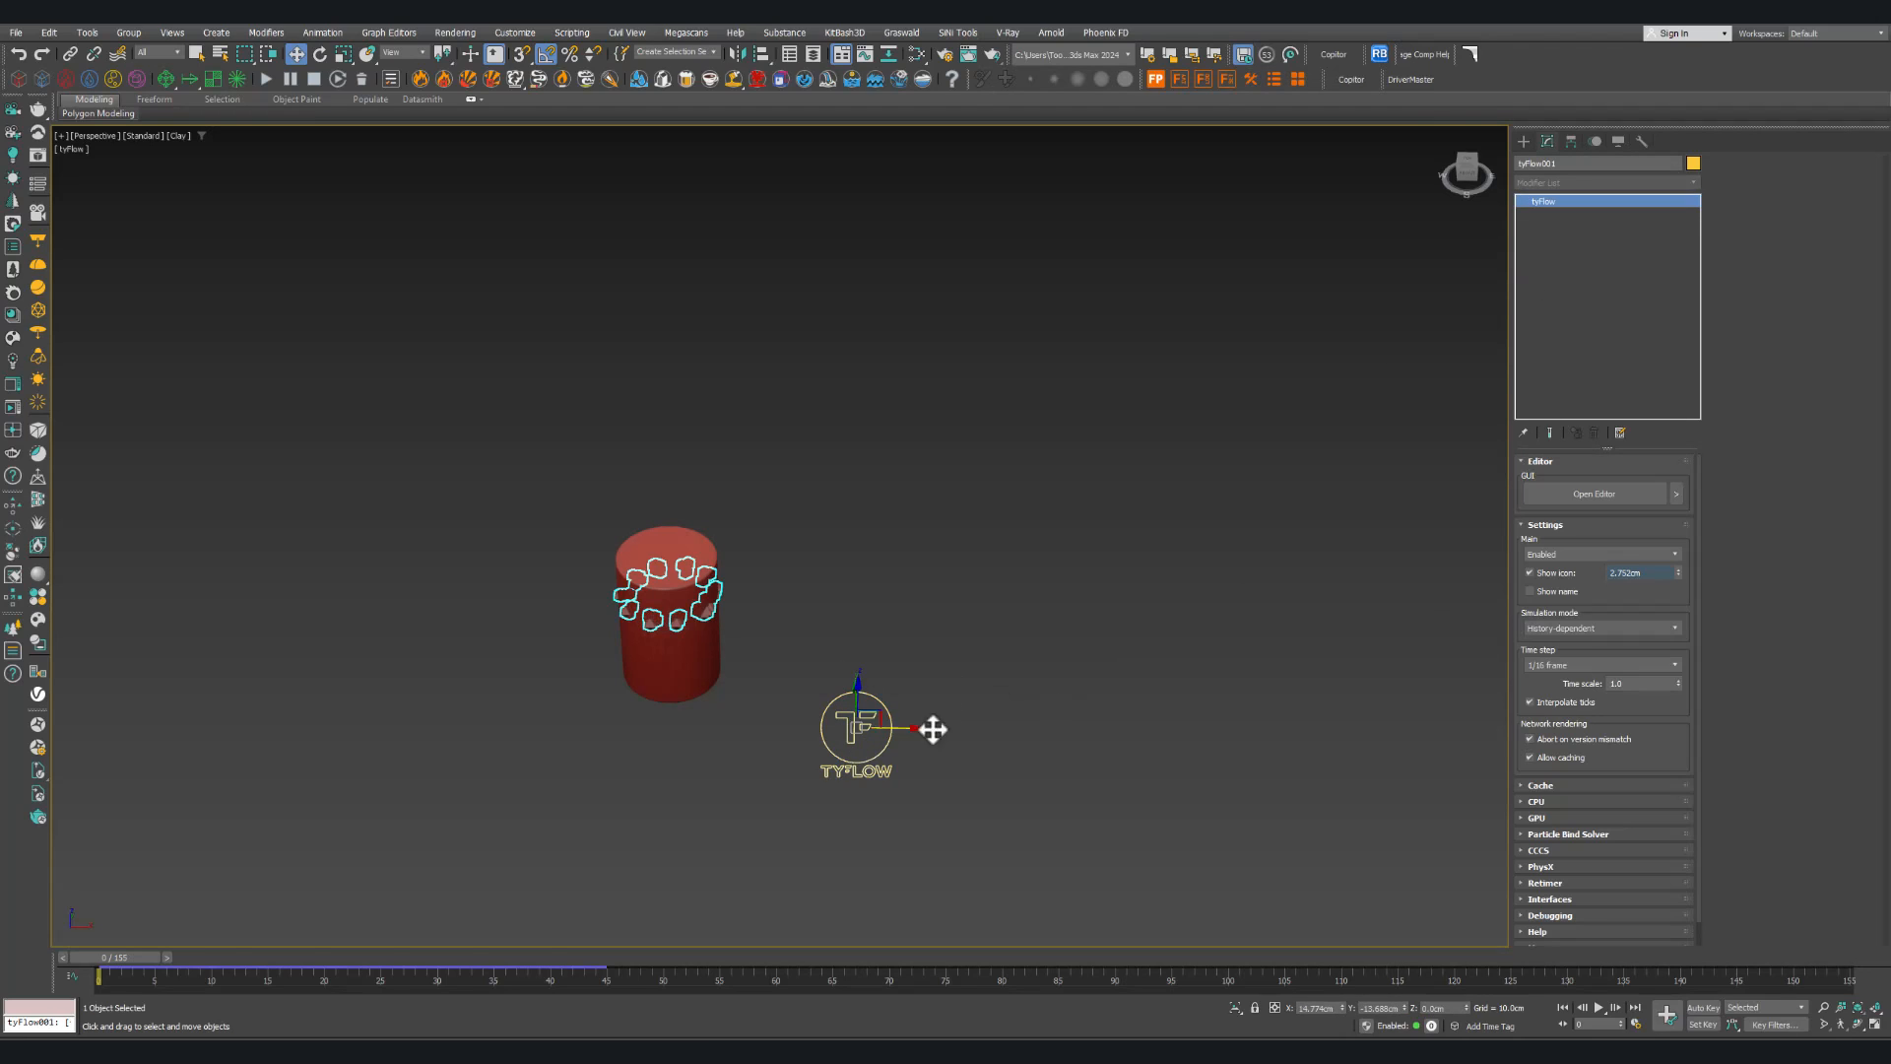
click(1558, 664)
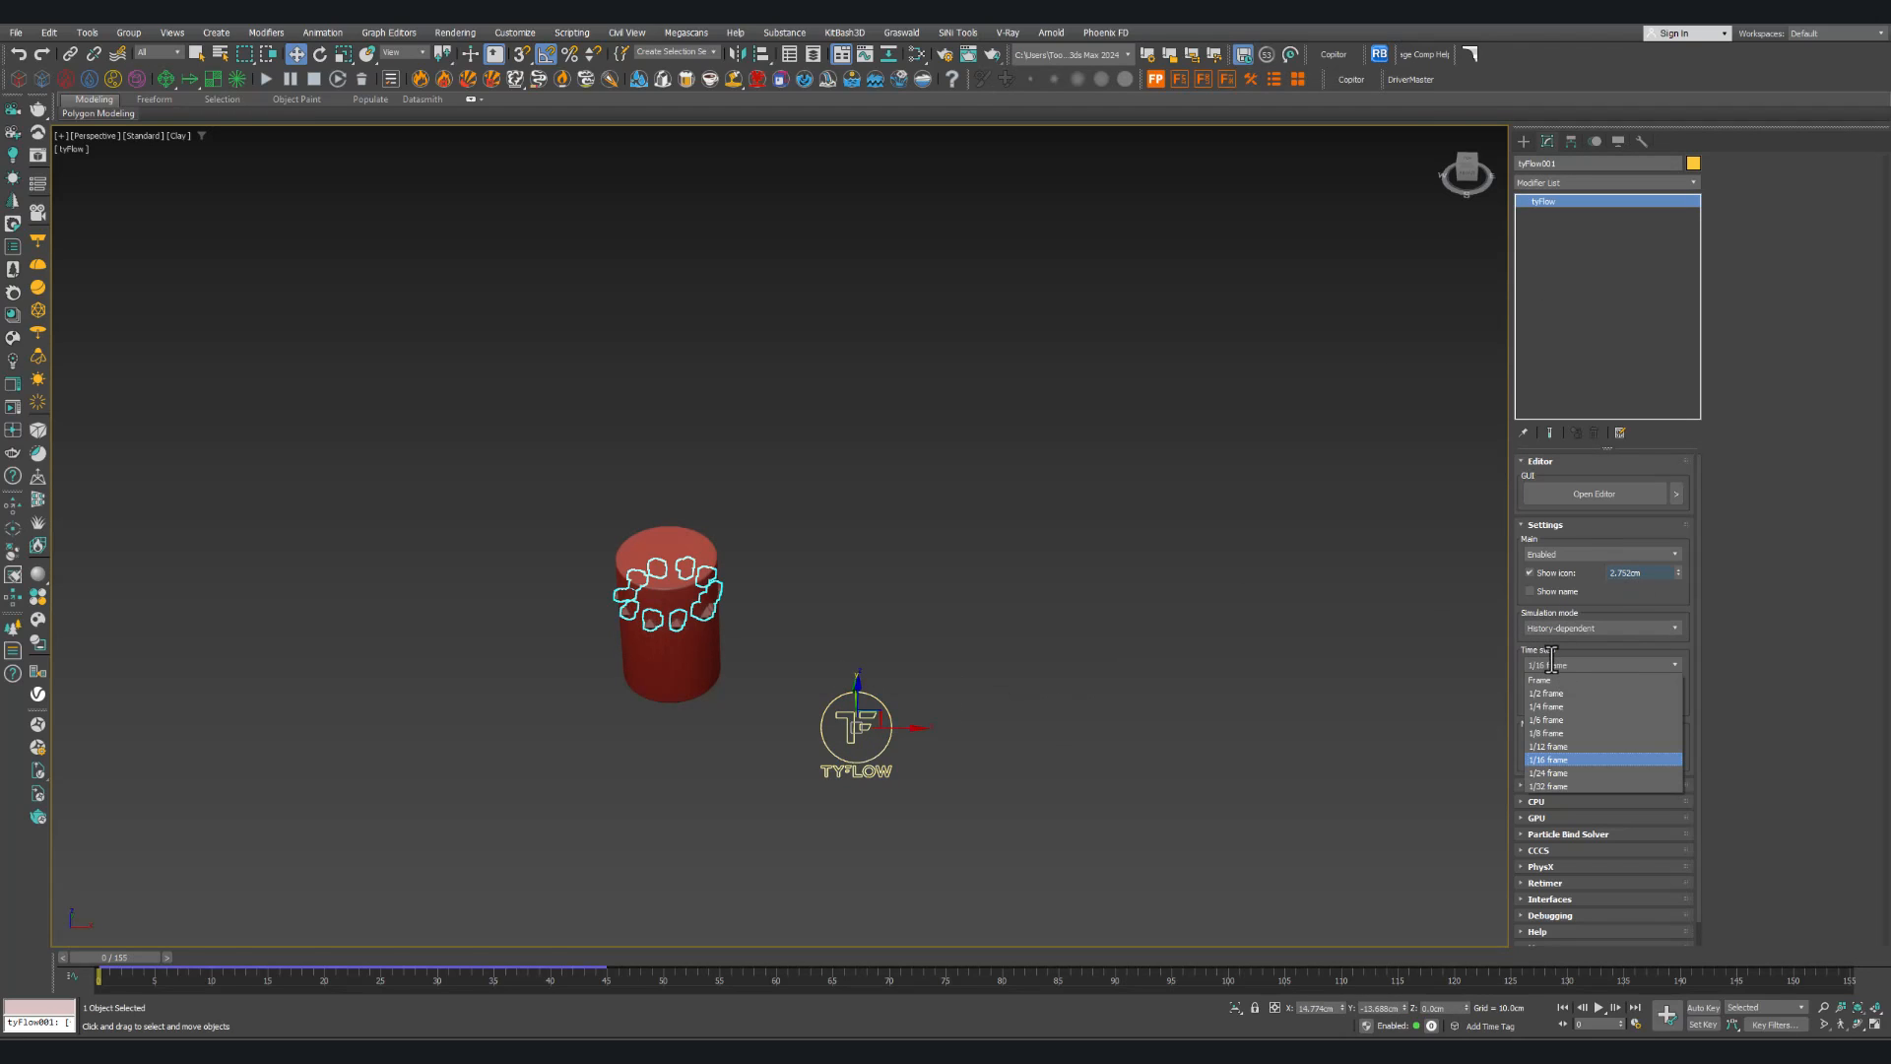
click(1547, 662)
Step: Turn on edged faces in the viewport for the cylinder and its particles
alt+middle_drag(877, 658, 798, 694)
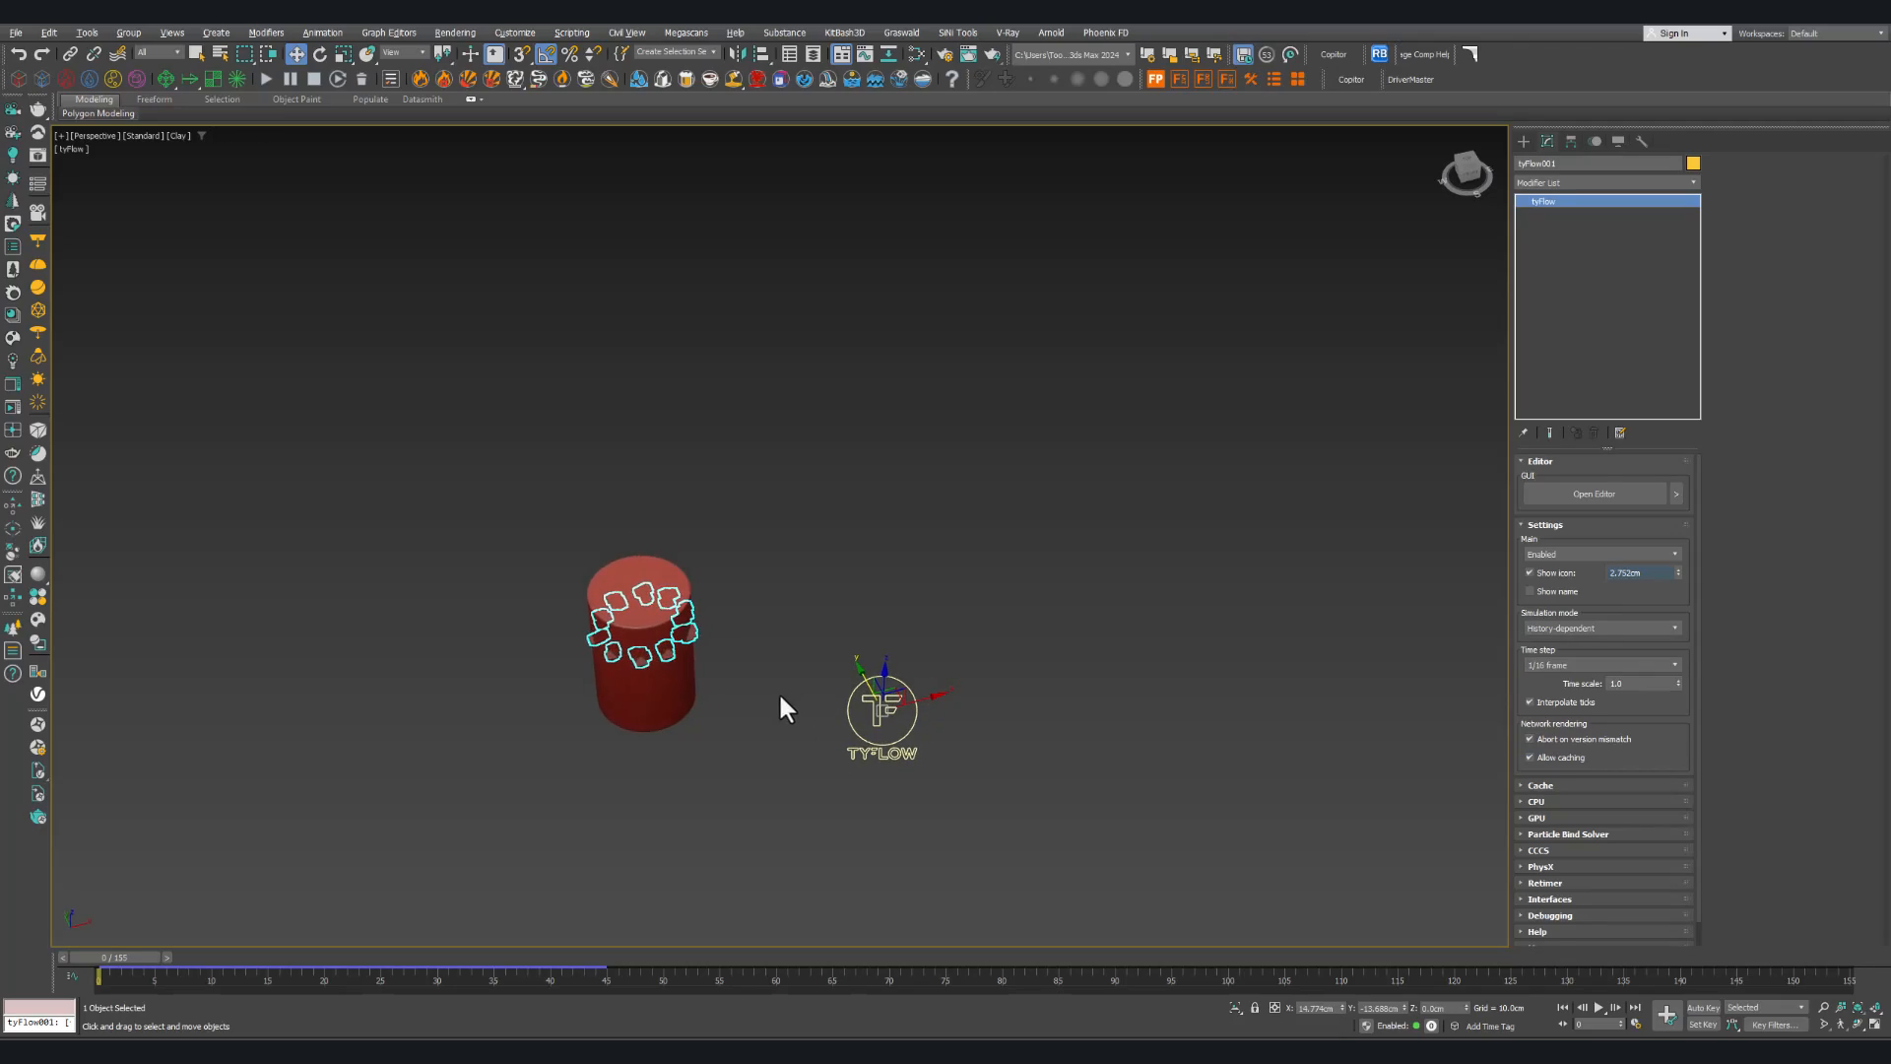
key(F4)
middle_drag(714, 750, 742, 750)
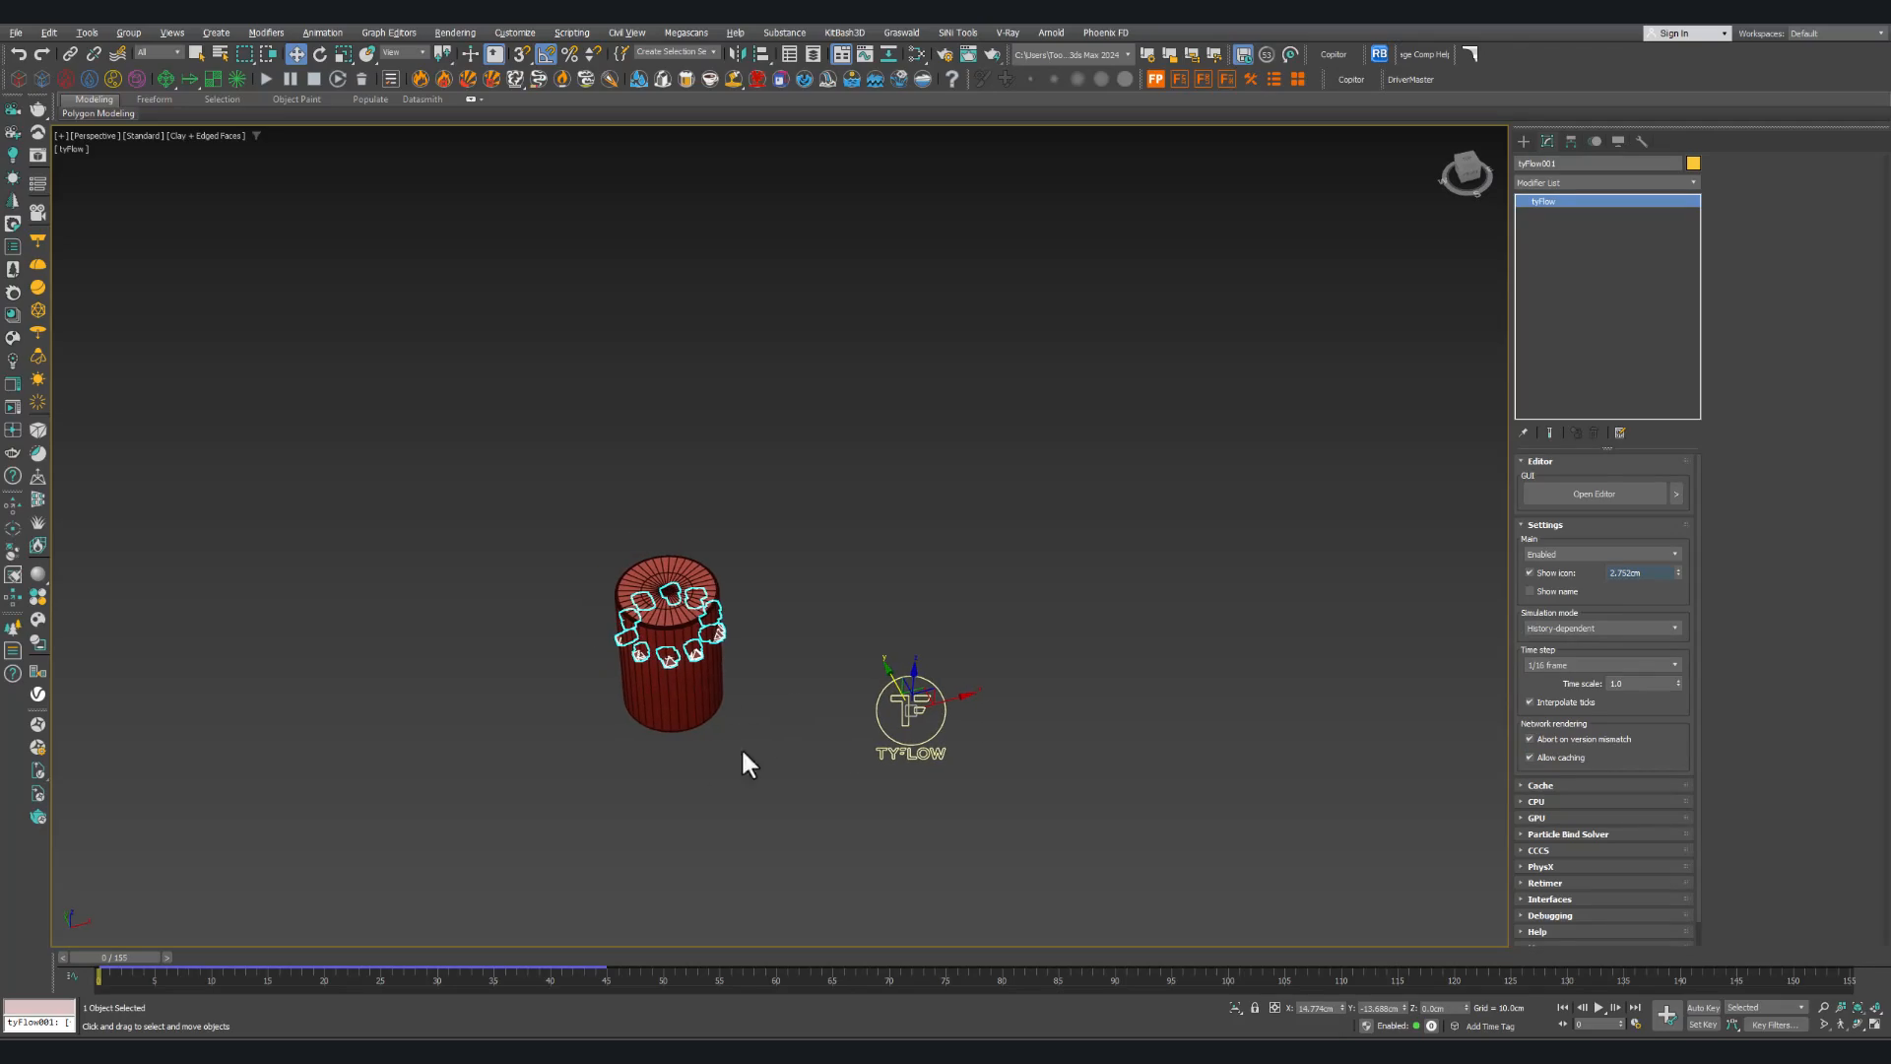
mouse_move(120, 947)
mouse_down()
mouse_move(215, 953)
mouse_move(119, 954)
mouse_up()
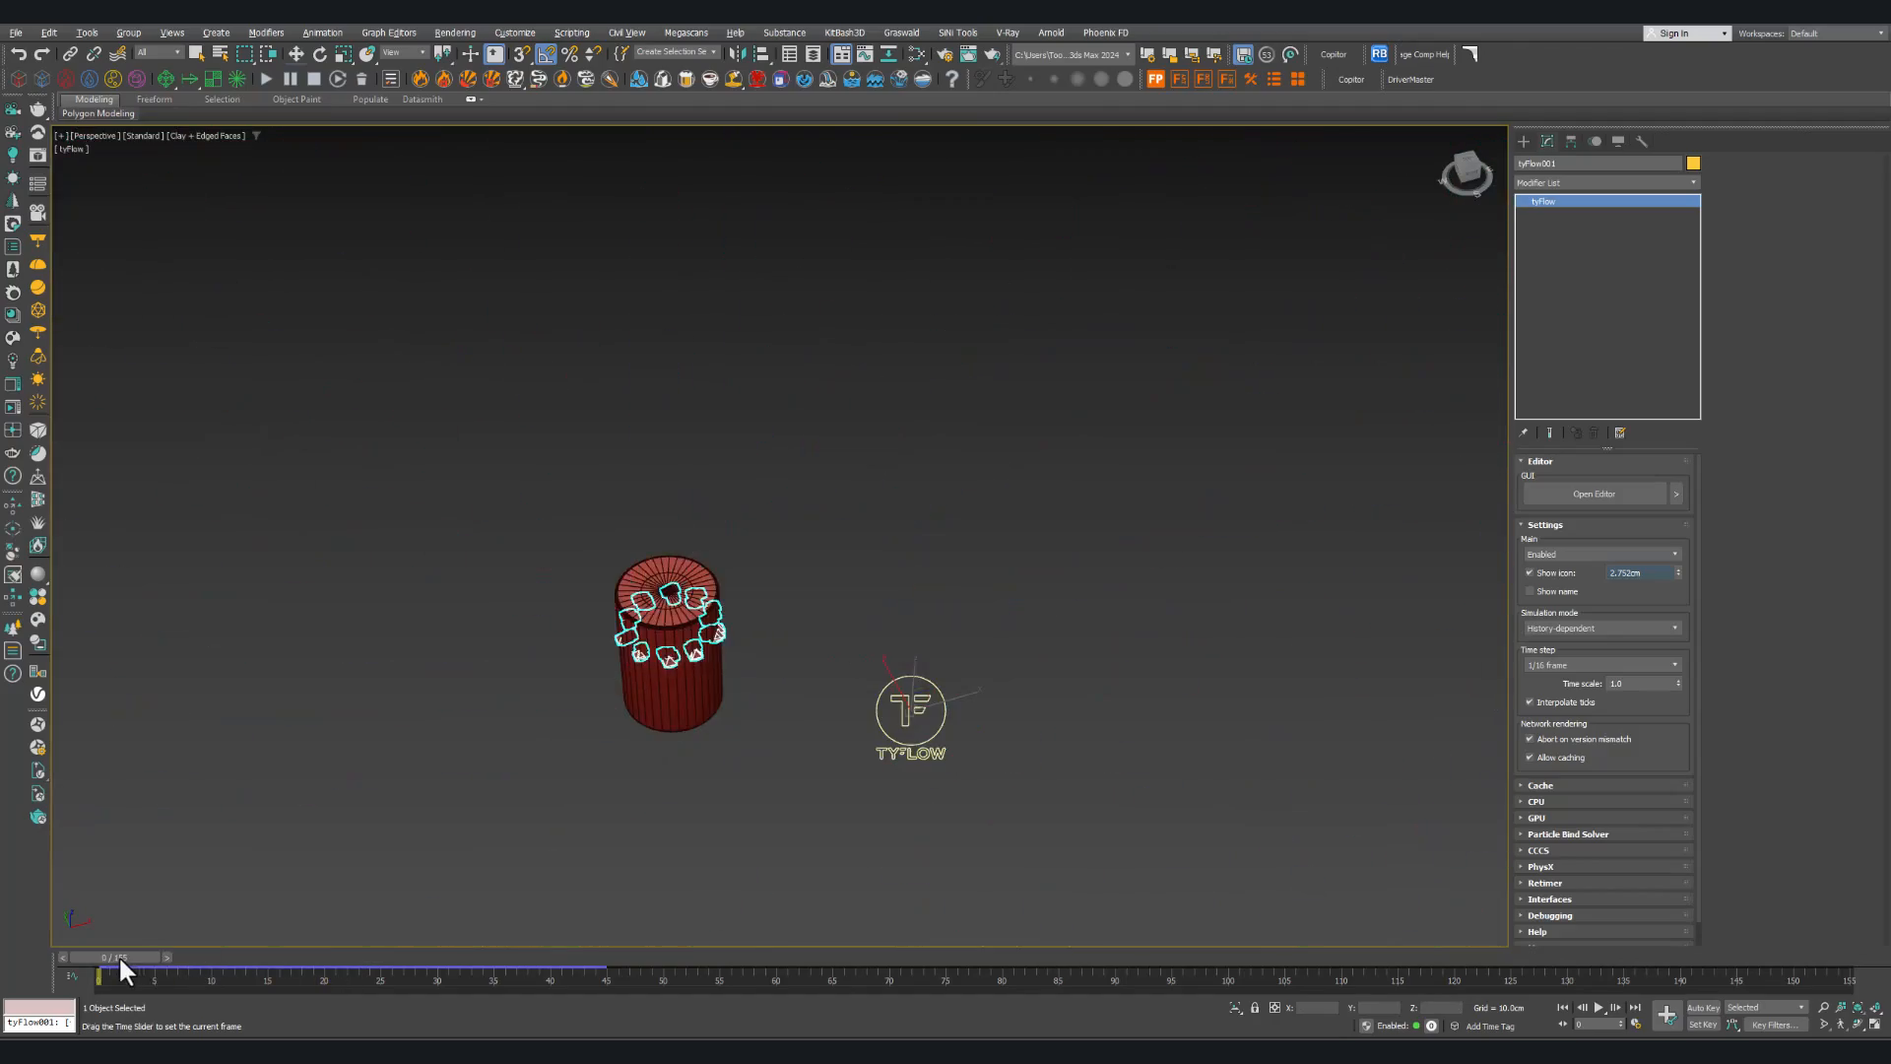
Step: Select the sprinkler003_tyFlow object in the sprinkler scene and open its tyFlow editor
click(737, 729)
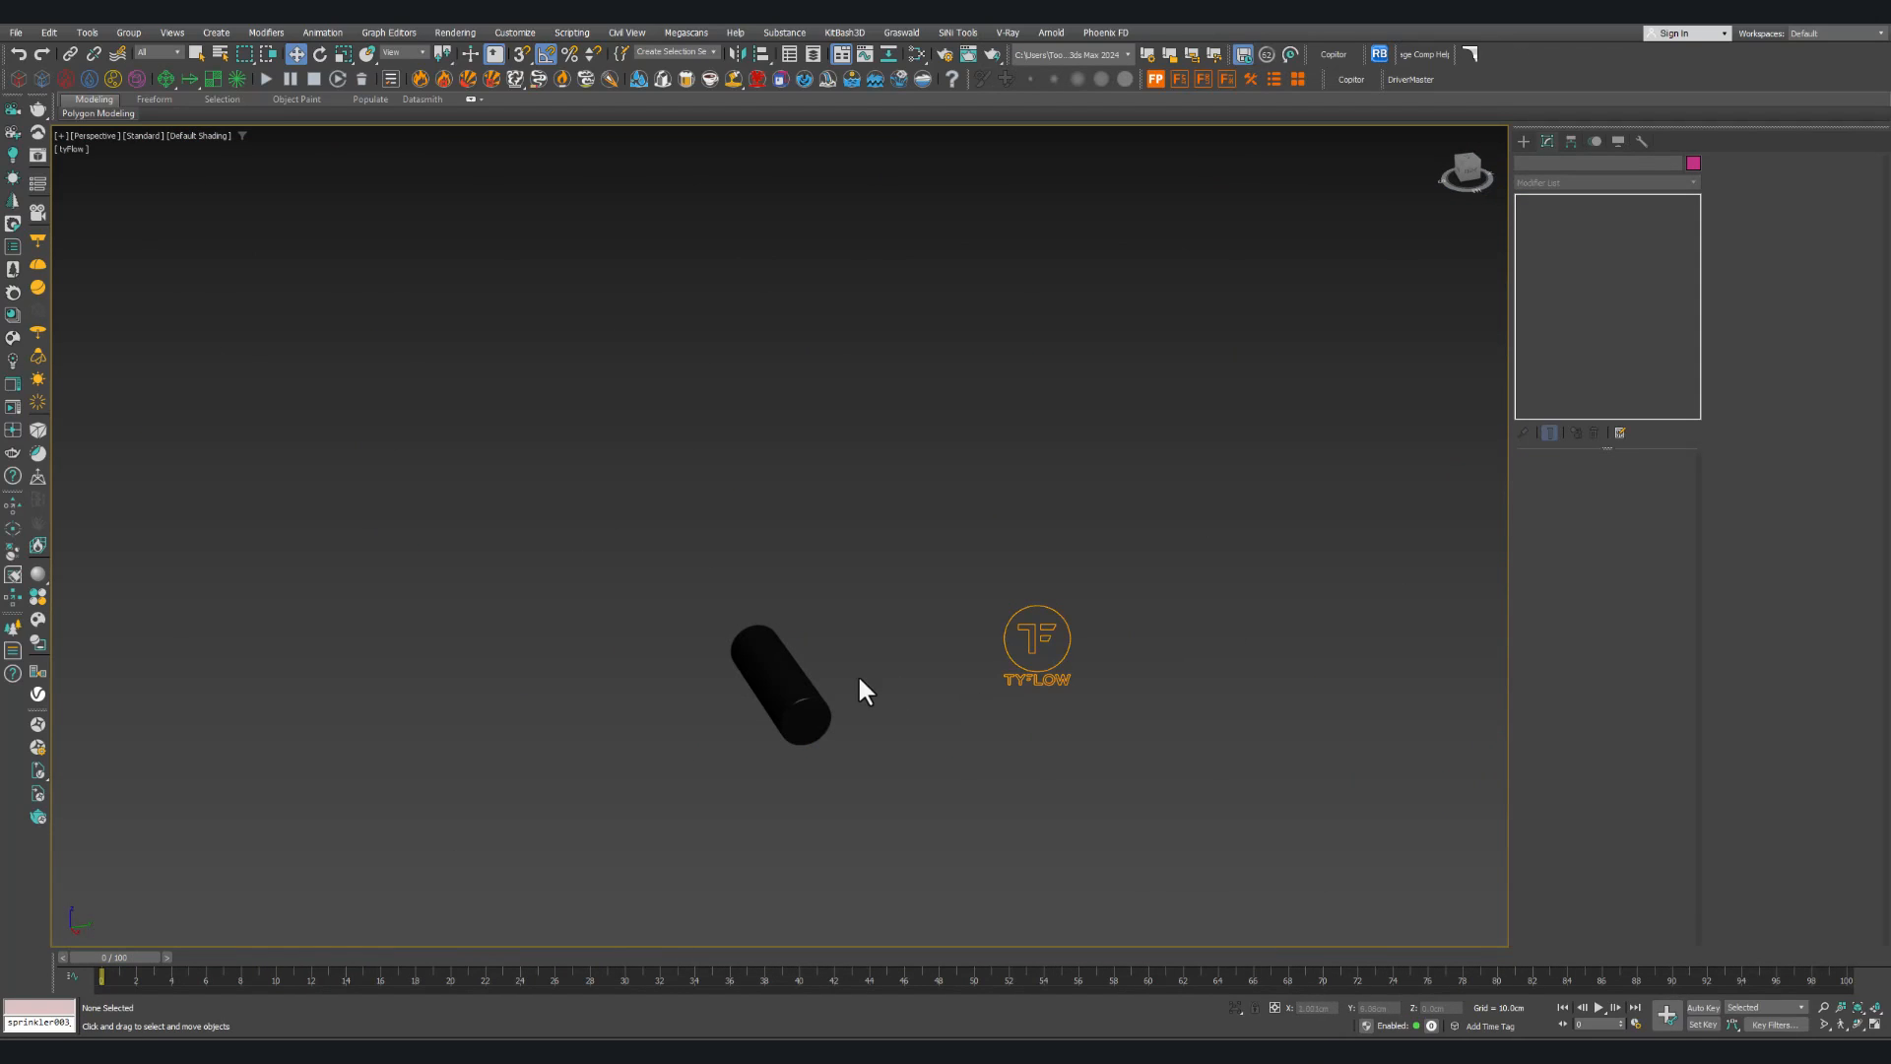
drag(966, 646, 968, 650)
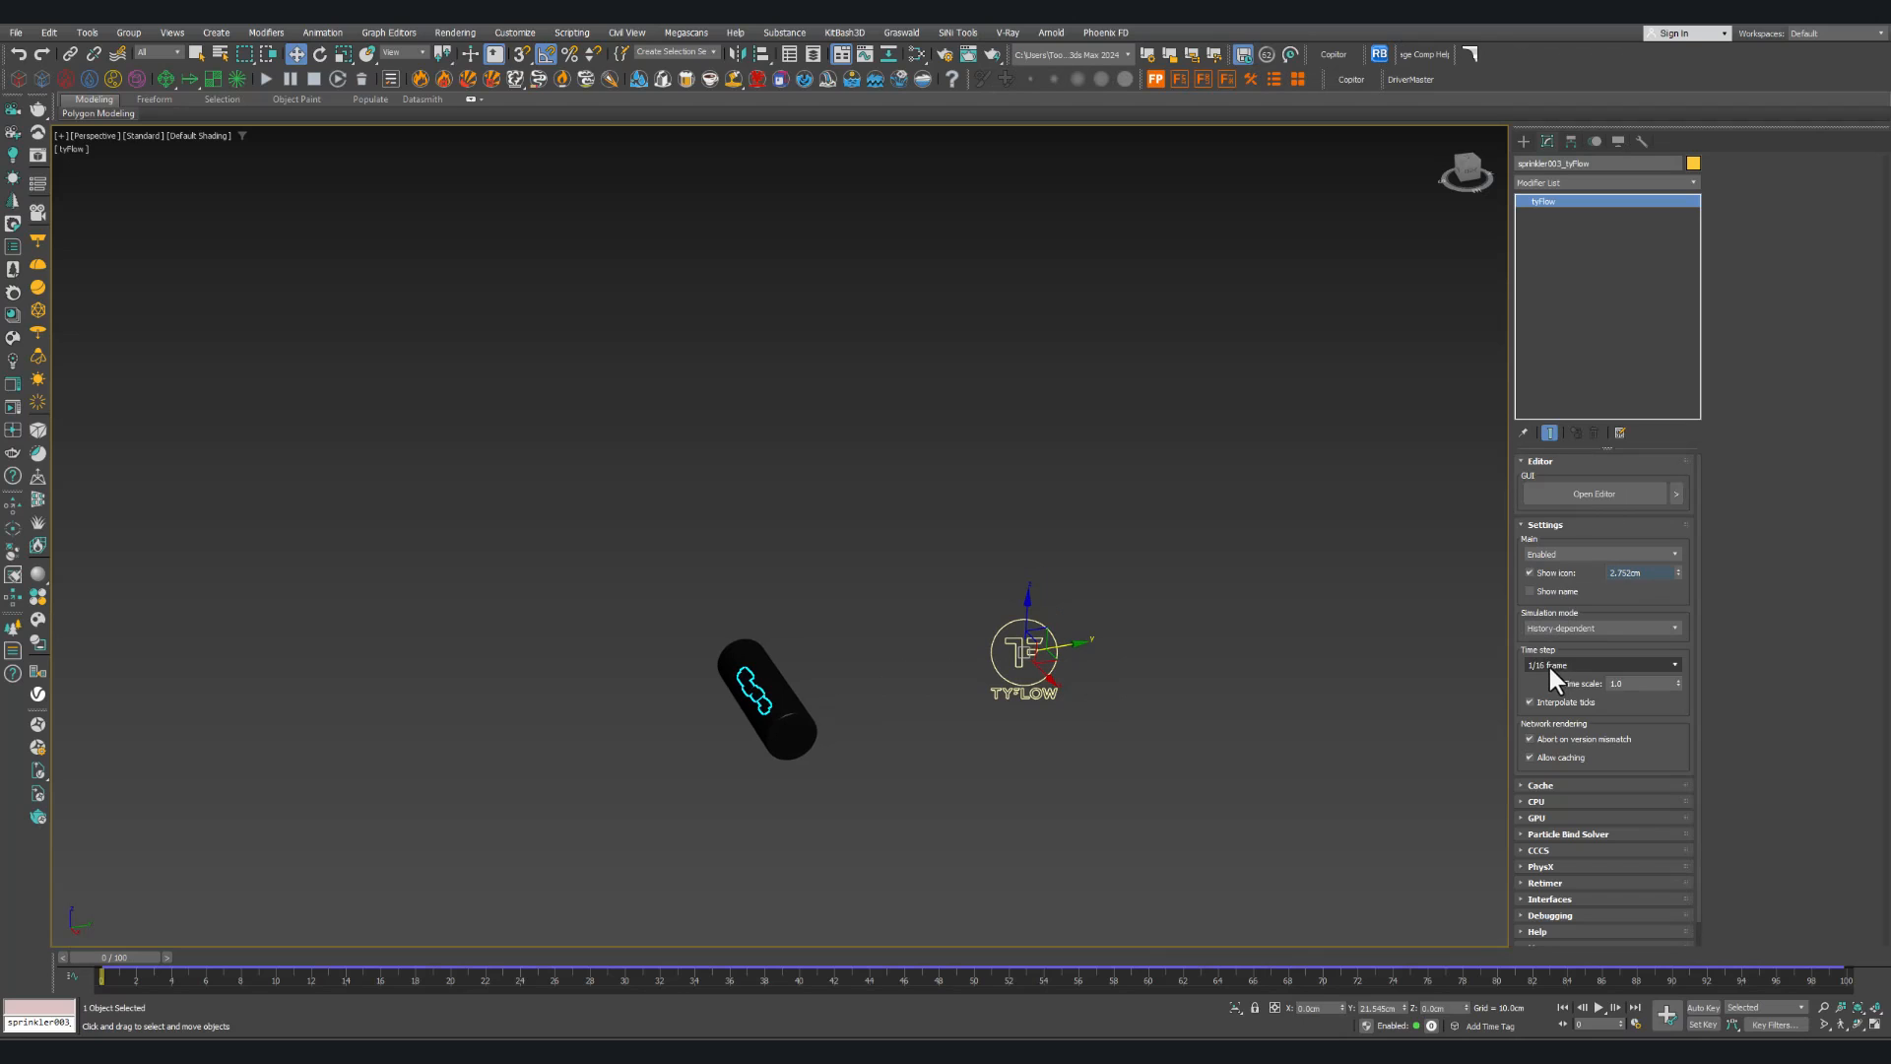
click(1598, 494)
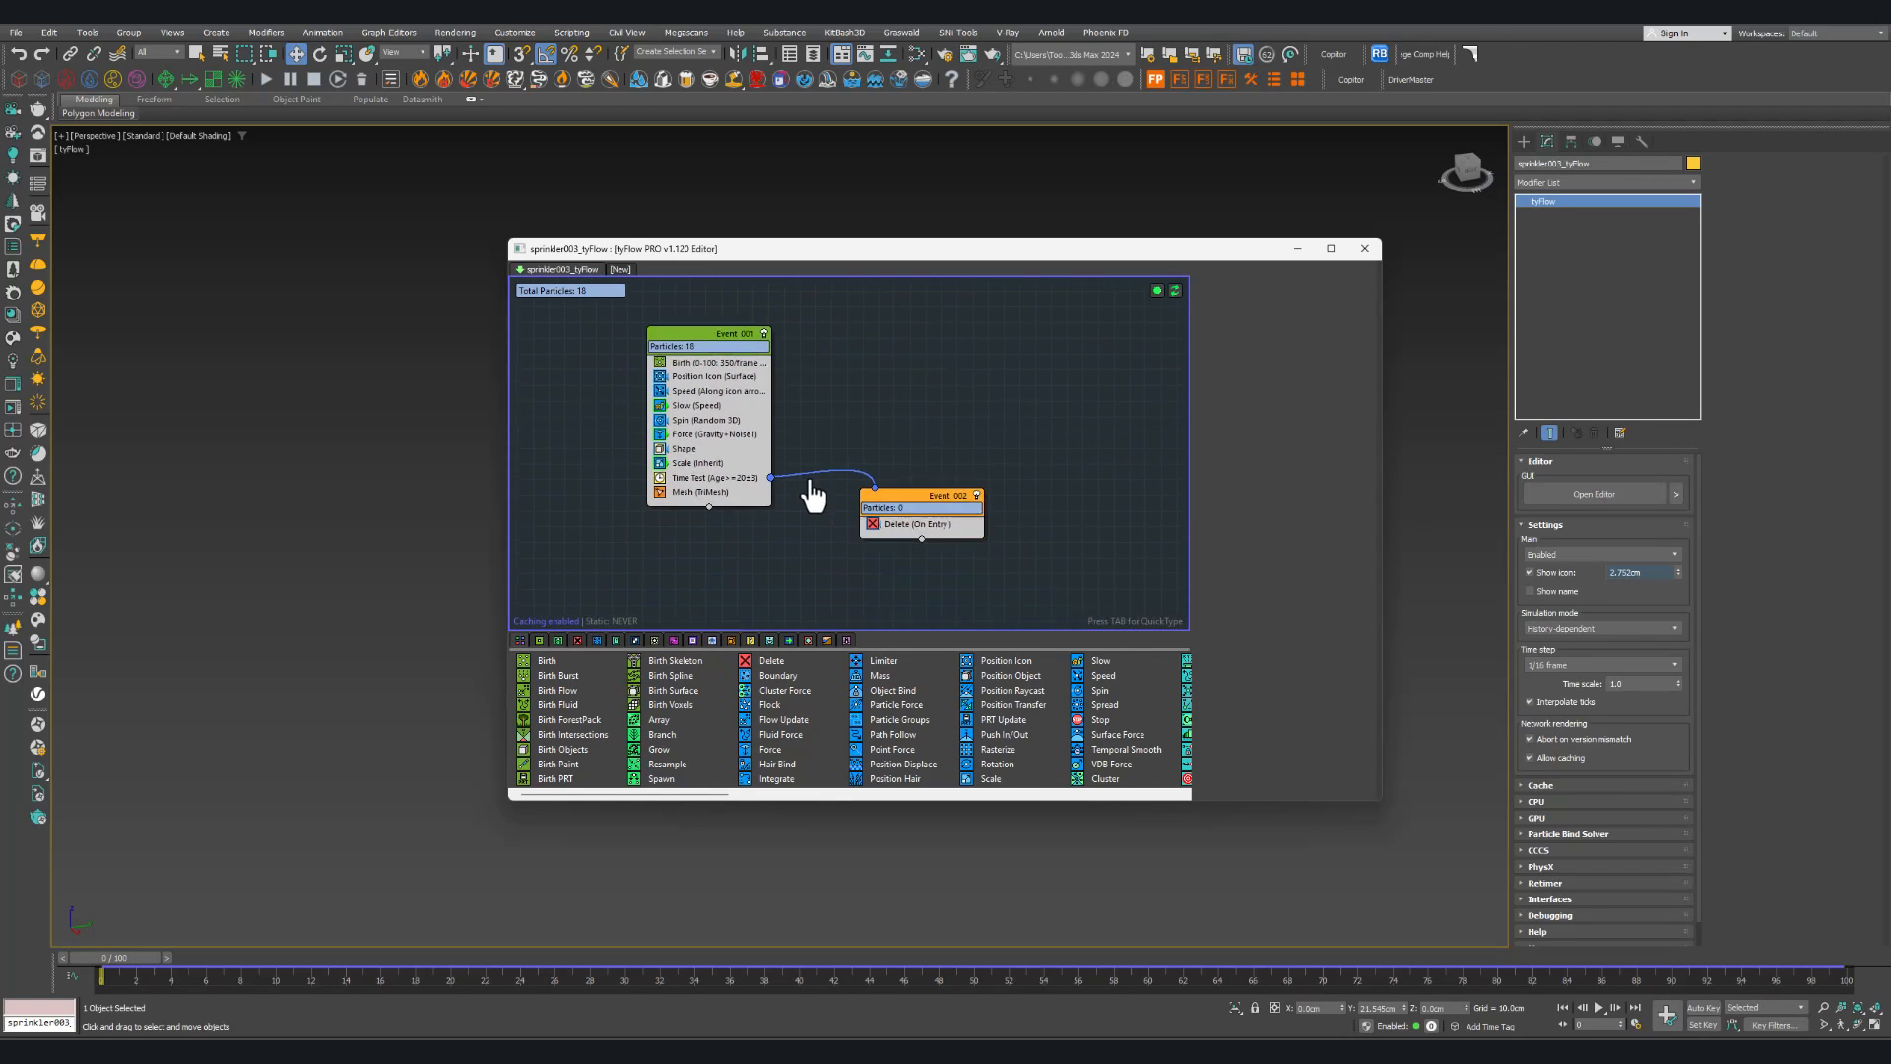
Step: Review the settings of the Birth, Position Icon and Time Test operators in Event_001
click(678, 351)
scroll(696, 367, up, 1)
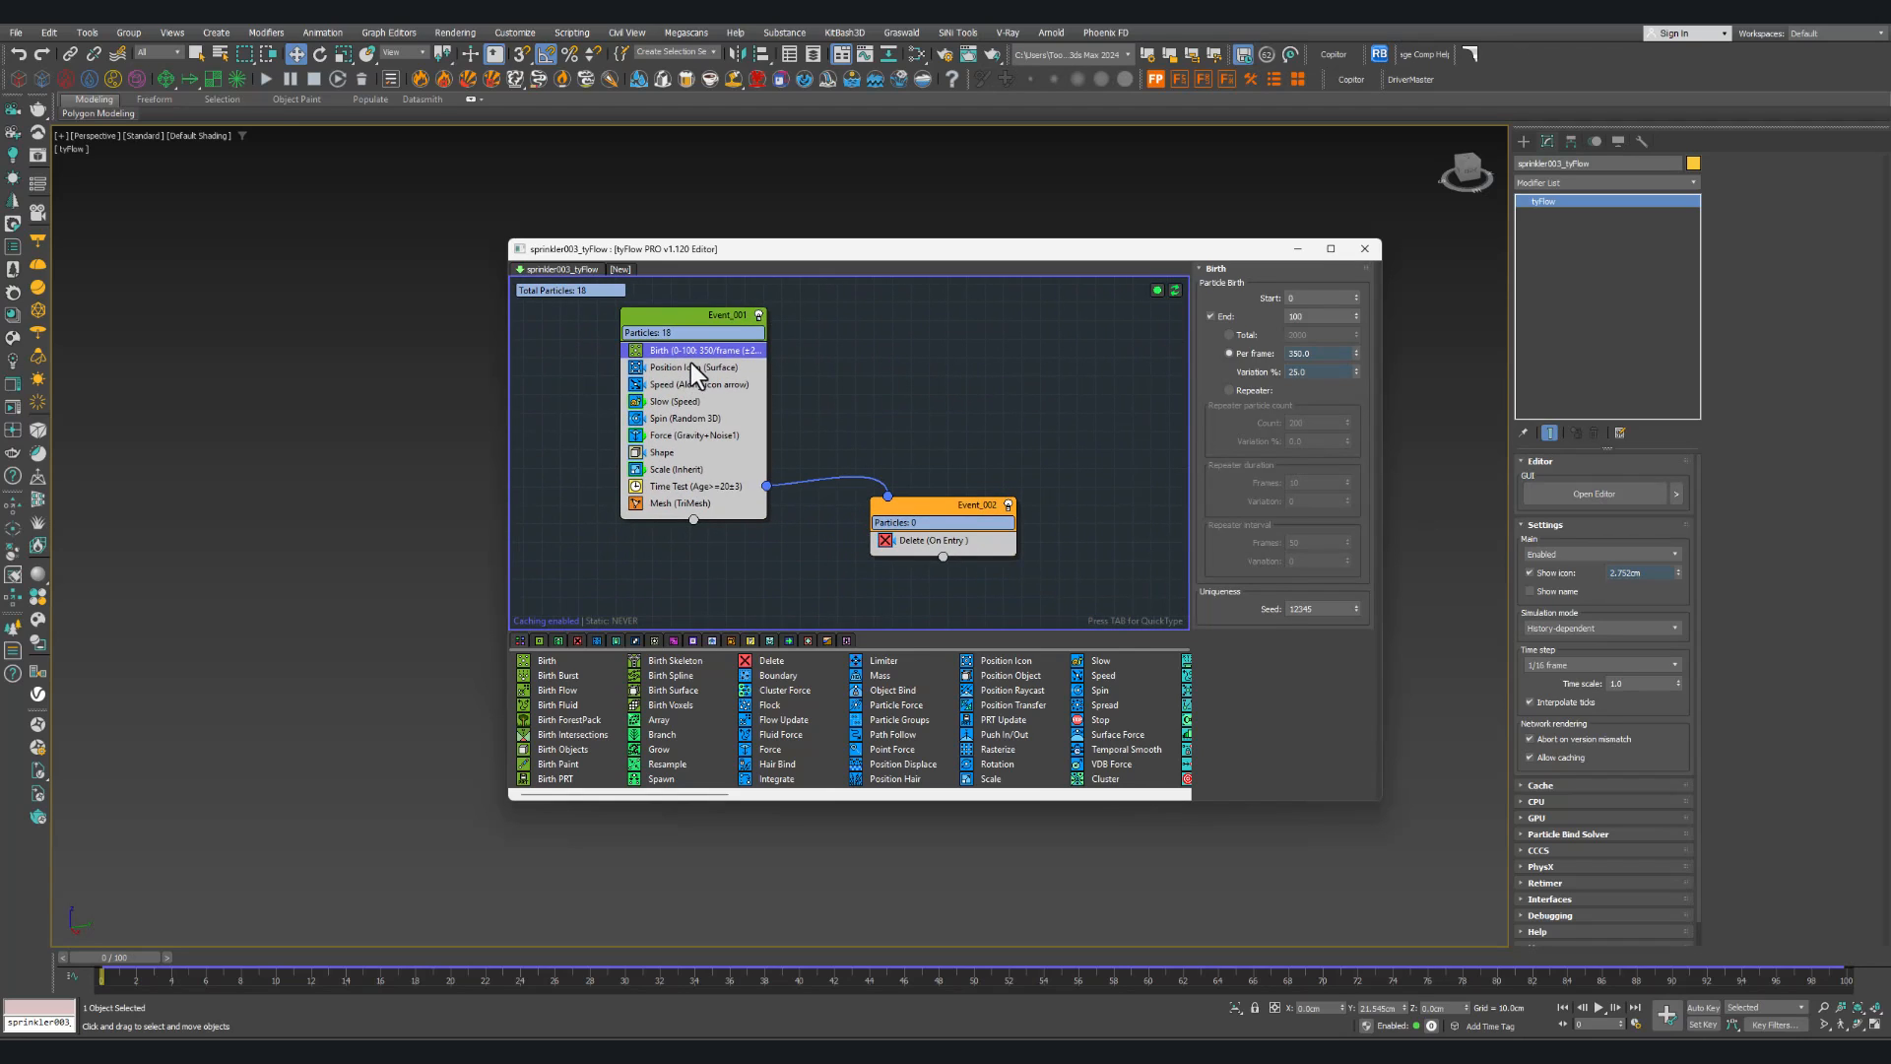
middle_drag(689, 362, 687, 388)
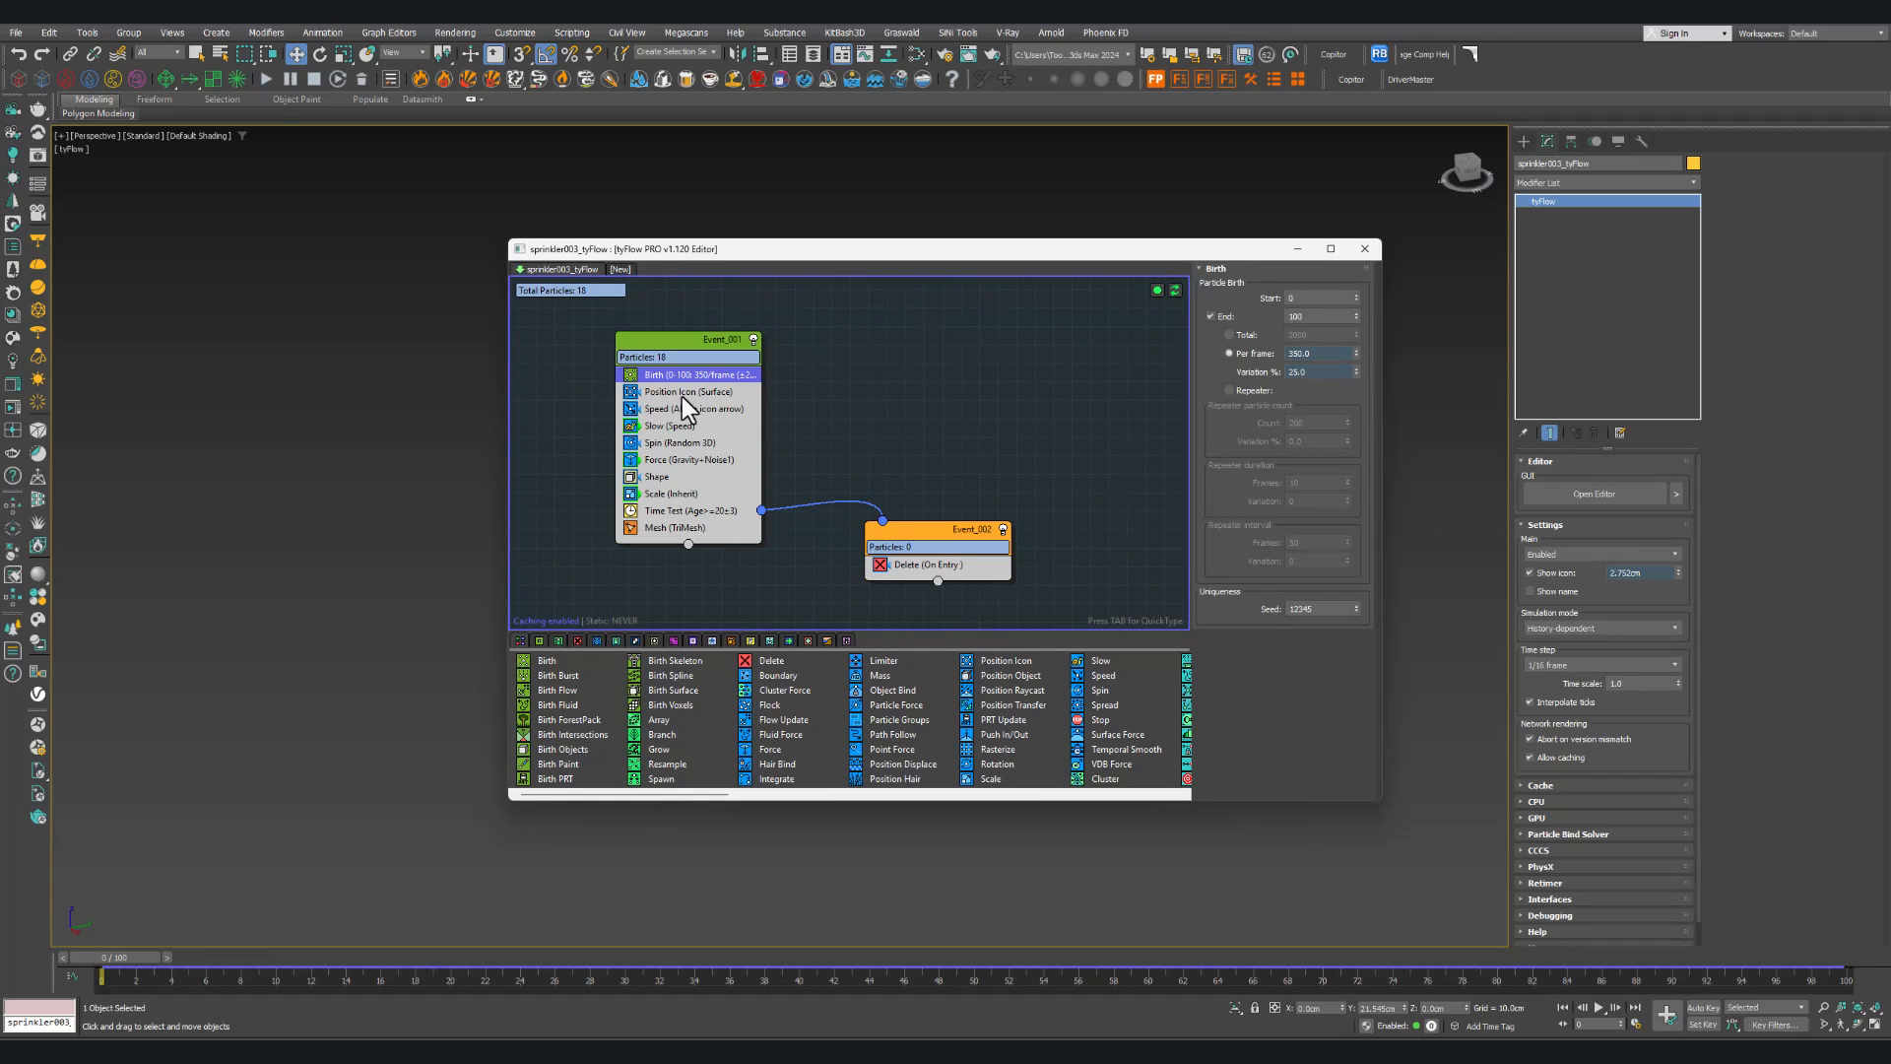
click(683, 395)
click(666, 510)
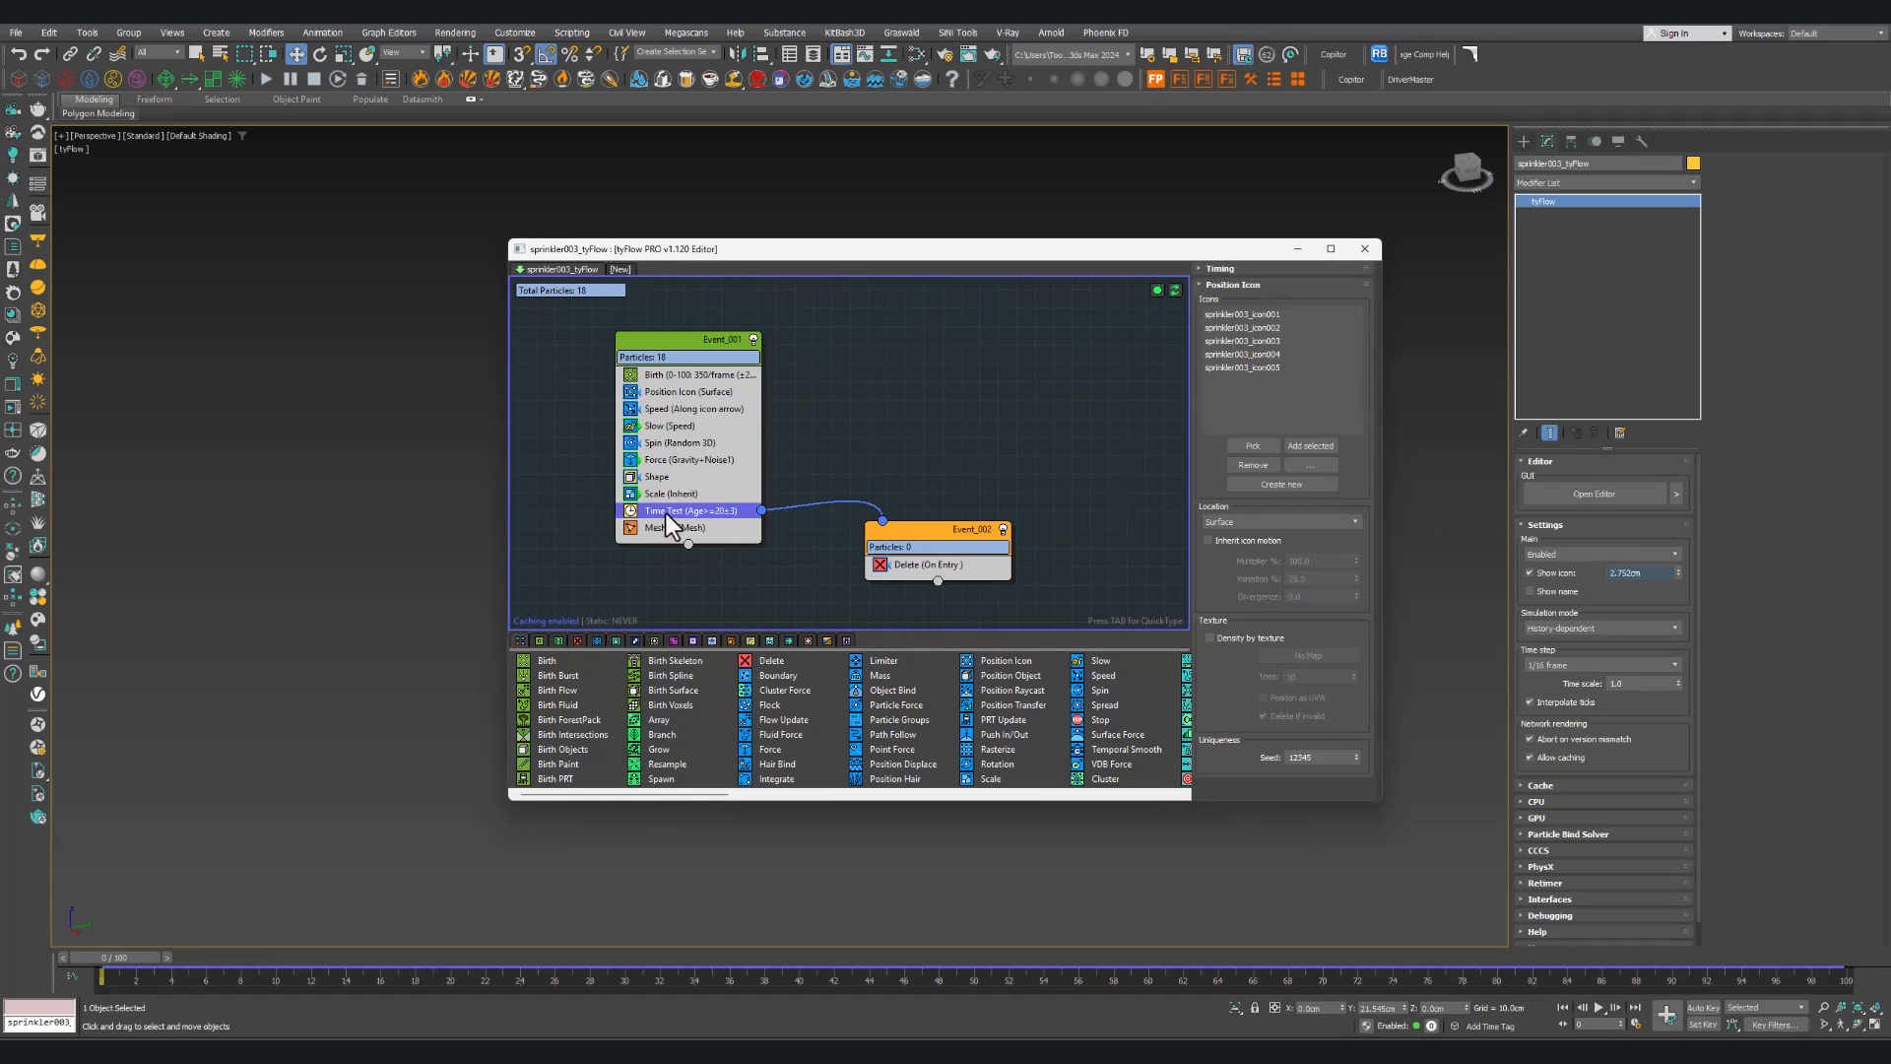
Step: Move Event_002 slightly lower in the flow, check the Birth operator's per-frame settings and close the tyFlow editor
drag(936, 553, 905, 583)
middle_drag(892, 512, 960, 517)
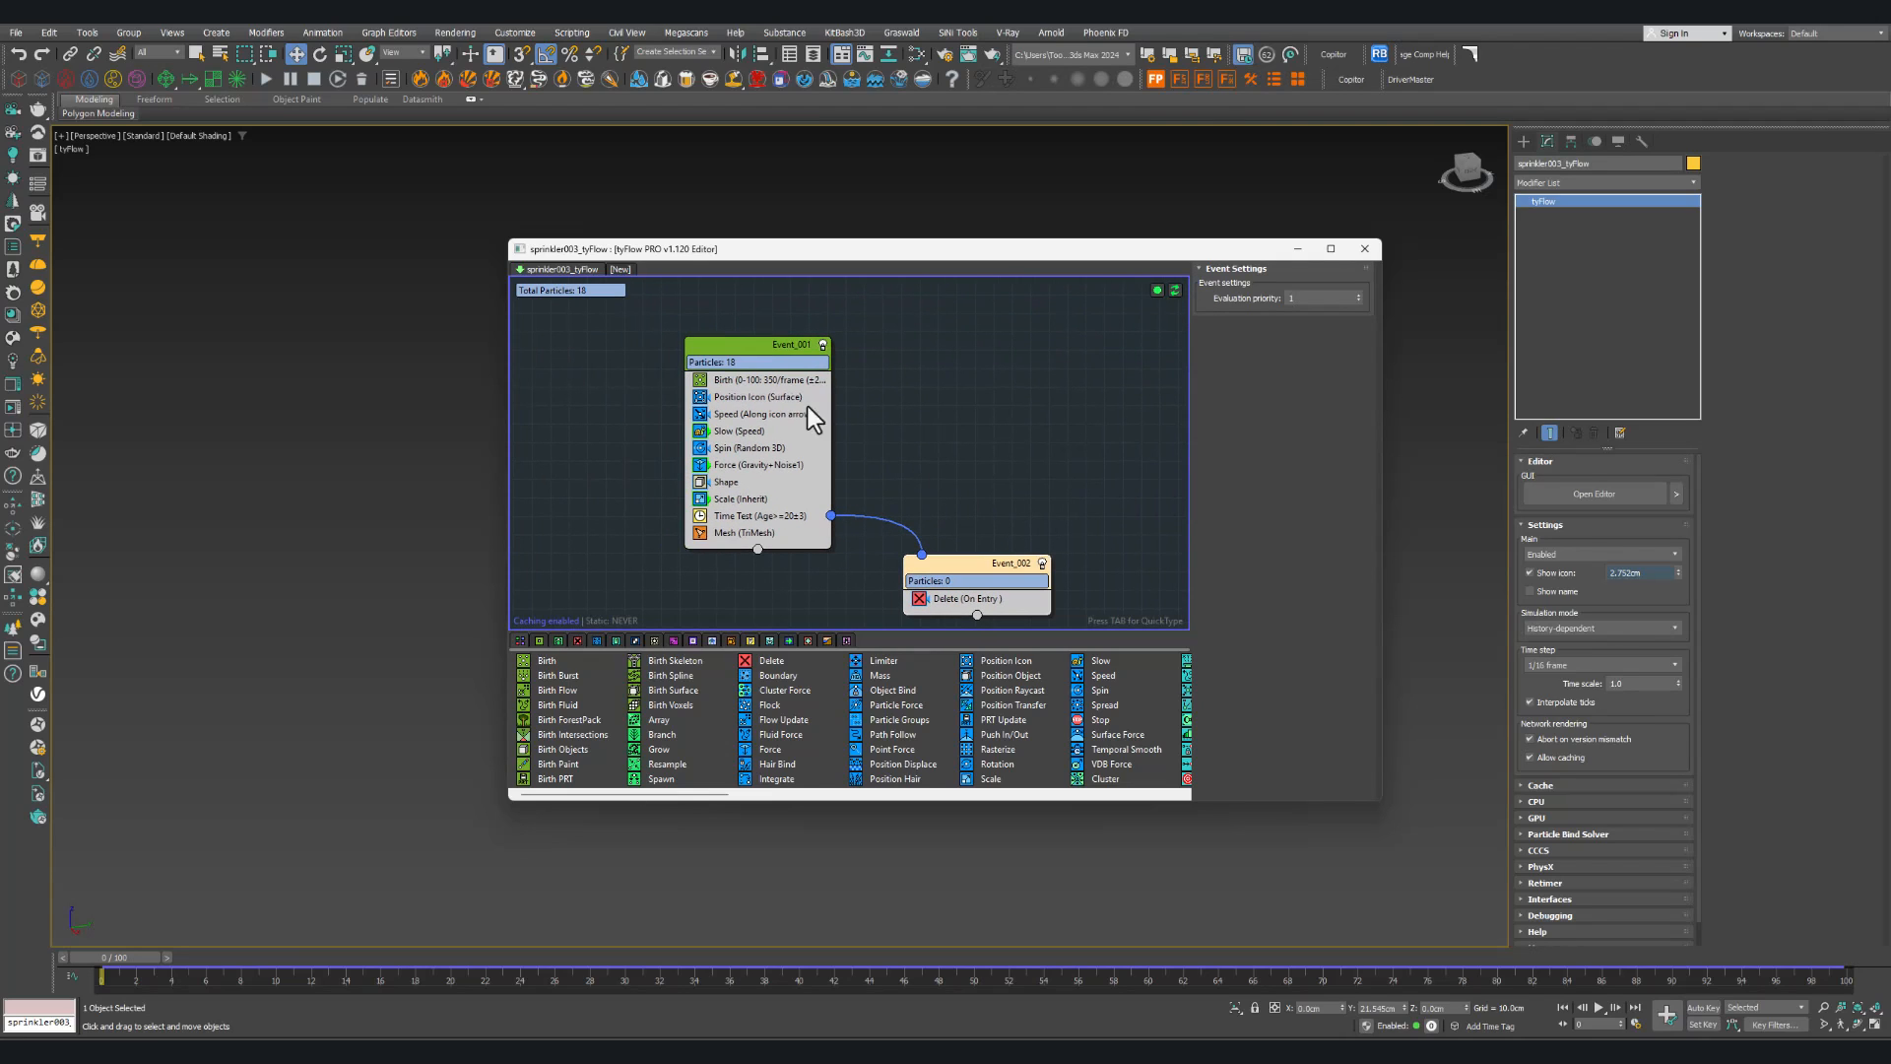
click(783, 382)
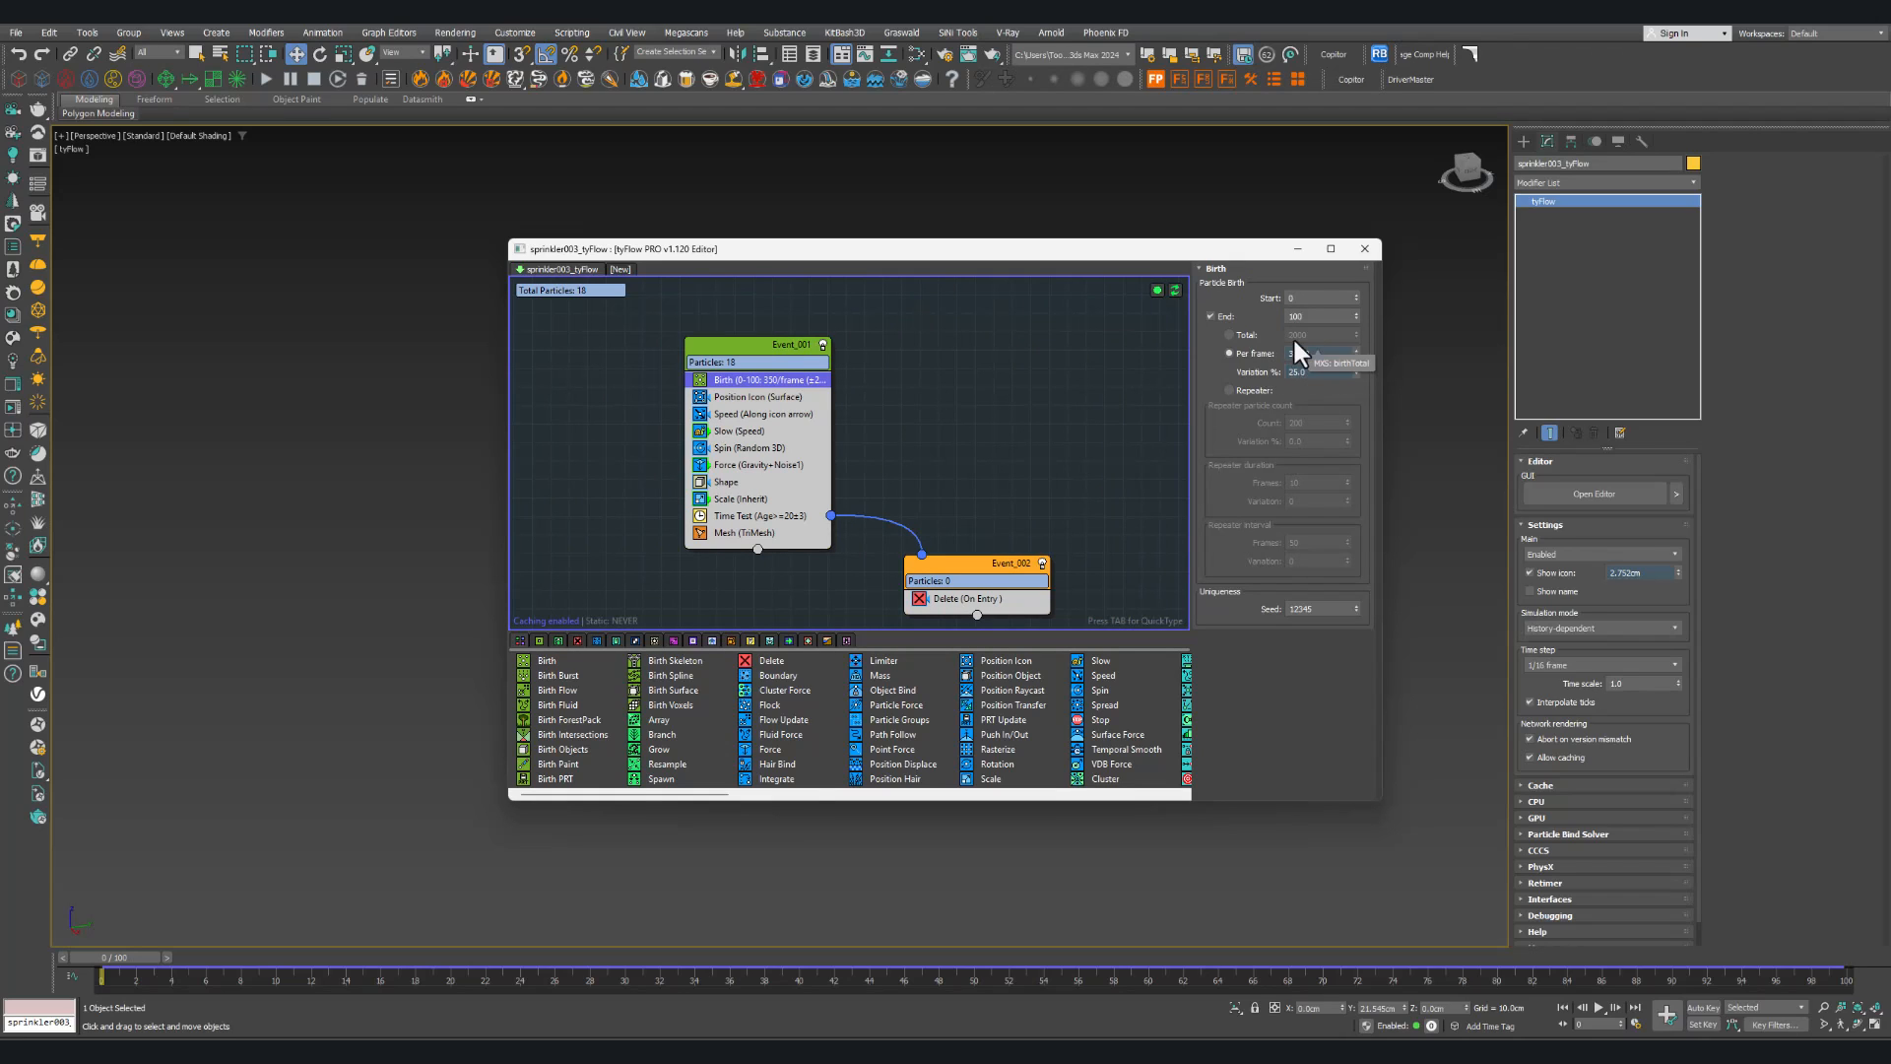
click(1361, 250)
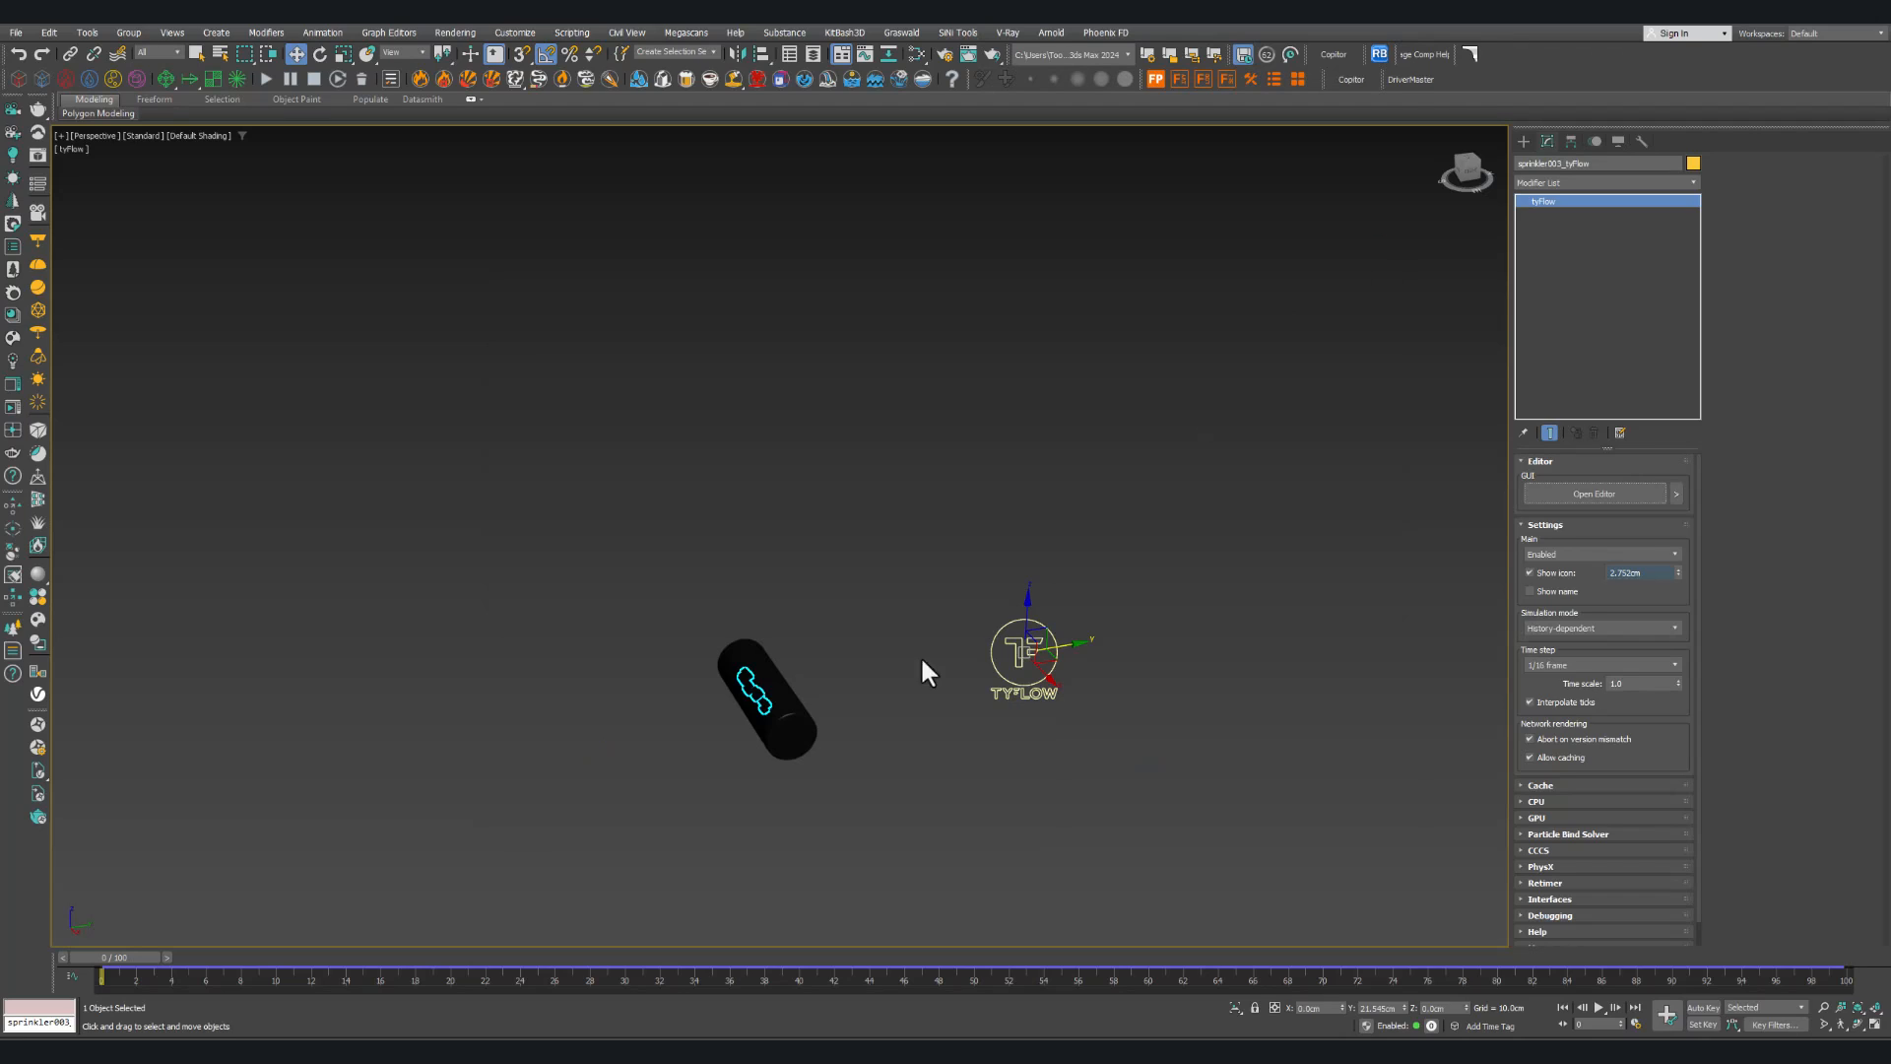
Step: Switch the viewport to wireframe and select the end tyIcon inside the cylinder
middle_drag(787, 721, 807, 700)
key(F3)
scroll(803, 692, up, 5)
scroll(800, 690, up, 3)
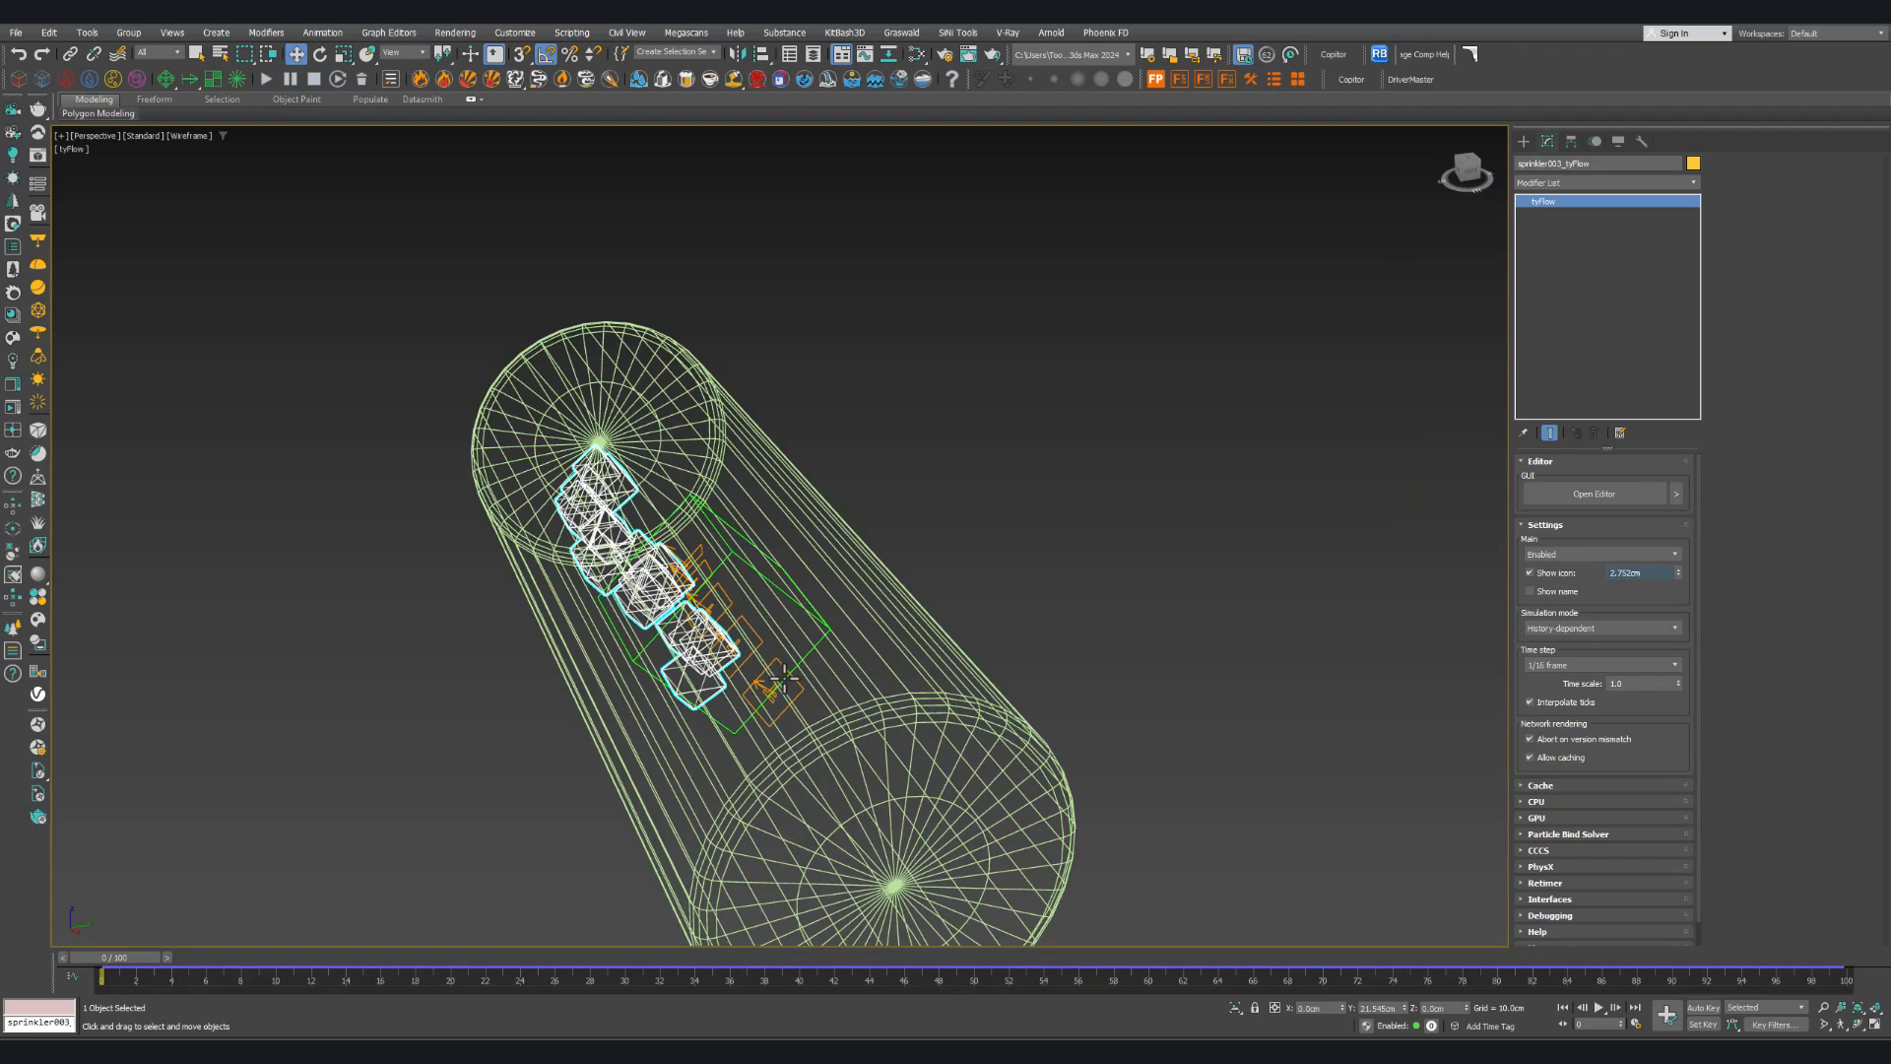
scroll(803, 680, down, 3)
click(798, 684)
scroll(793, 678, up, 3)
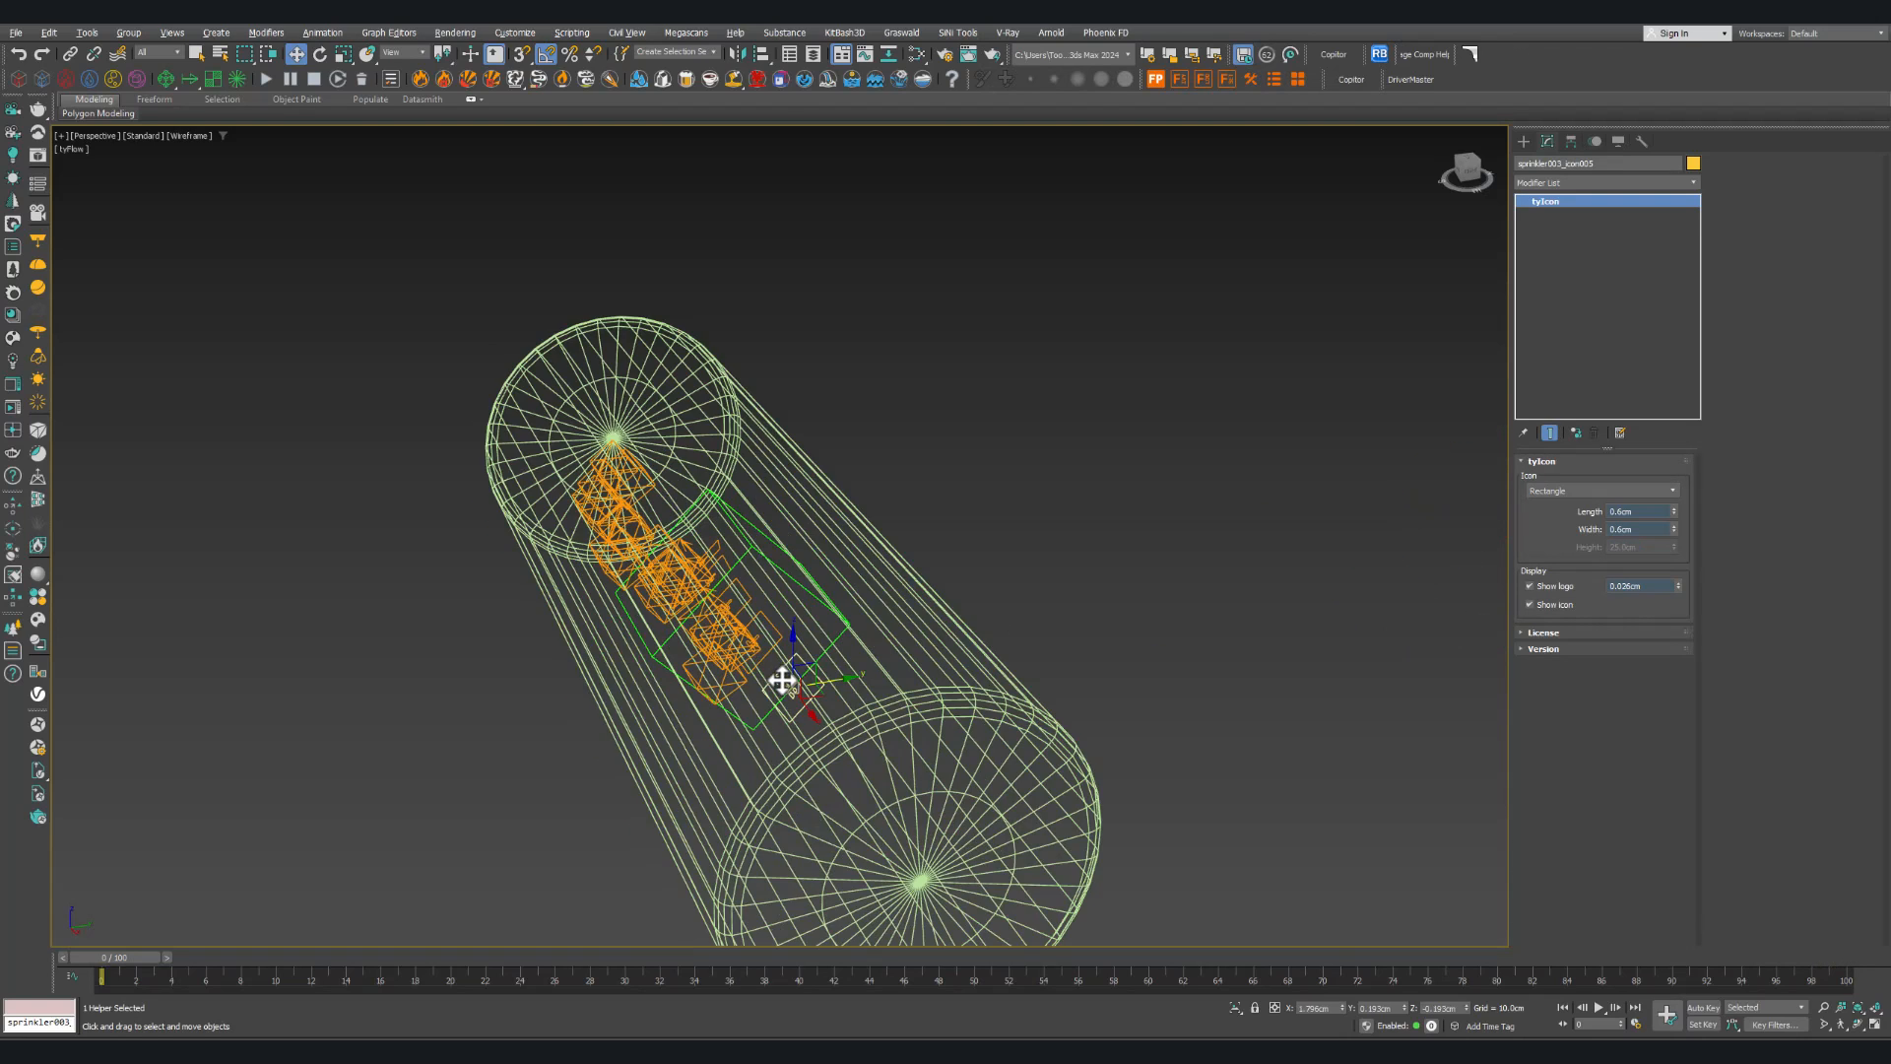
alt+middle_drag(785, 676, 821, 660)
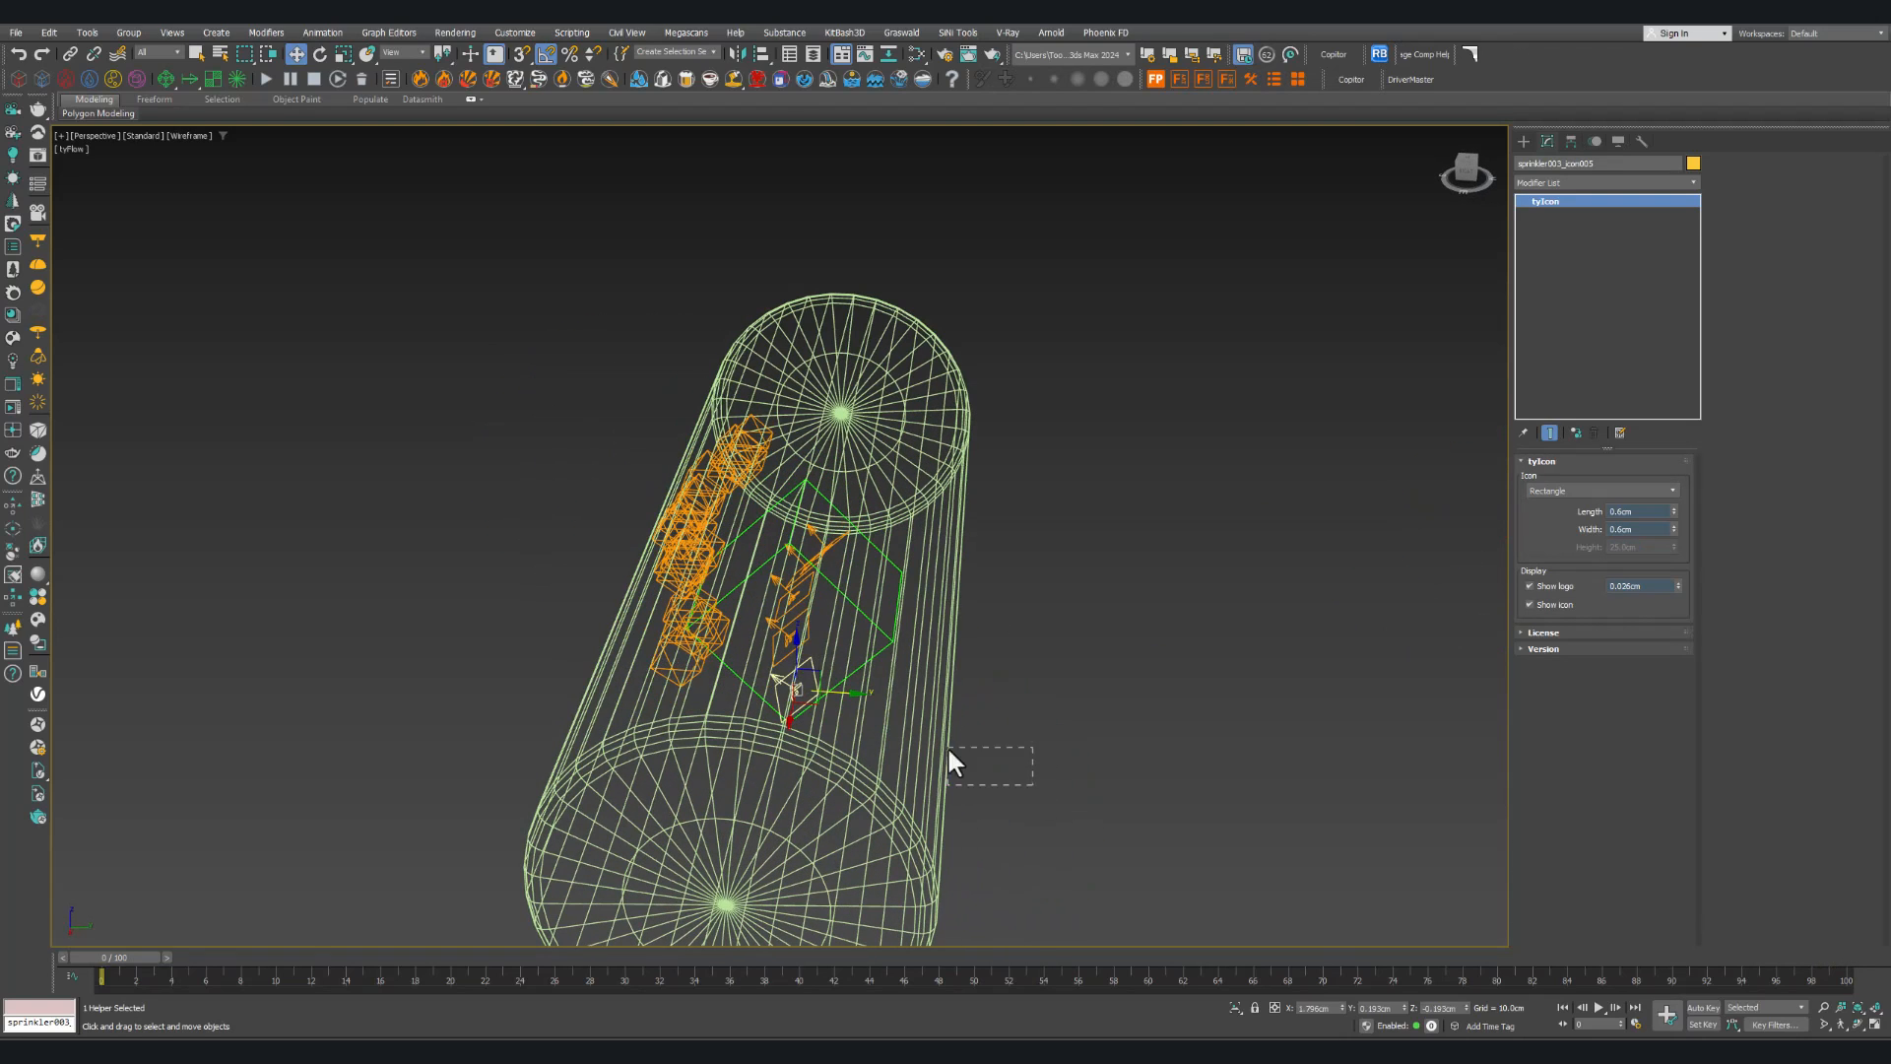
Step: Select the cylinder, the dummy and the five tyIcons and isolate them in the viewport
drag(795, 522, 798, 512)
key(alt+q)
alt+middle_drag(799, 512, 748, 617)
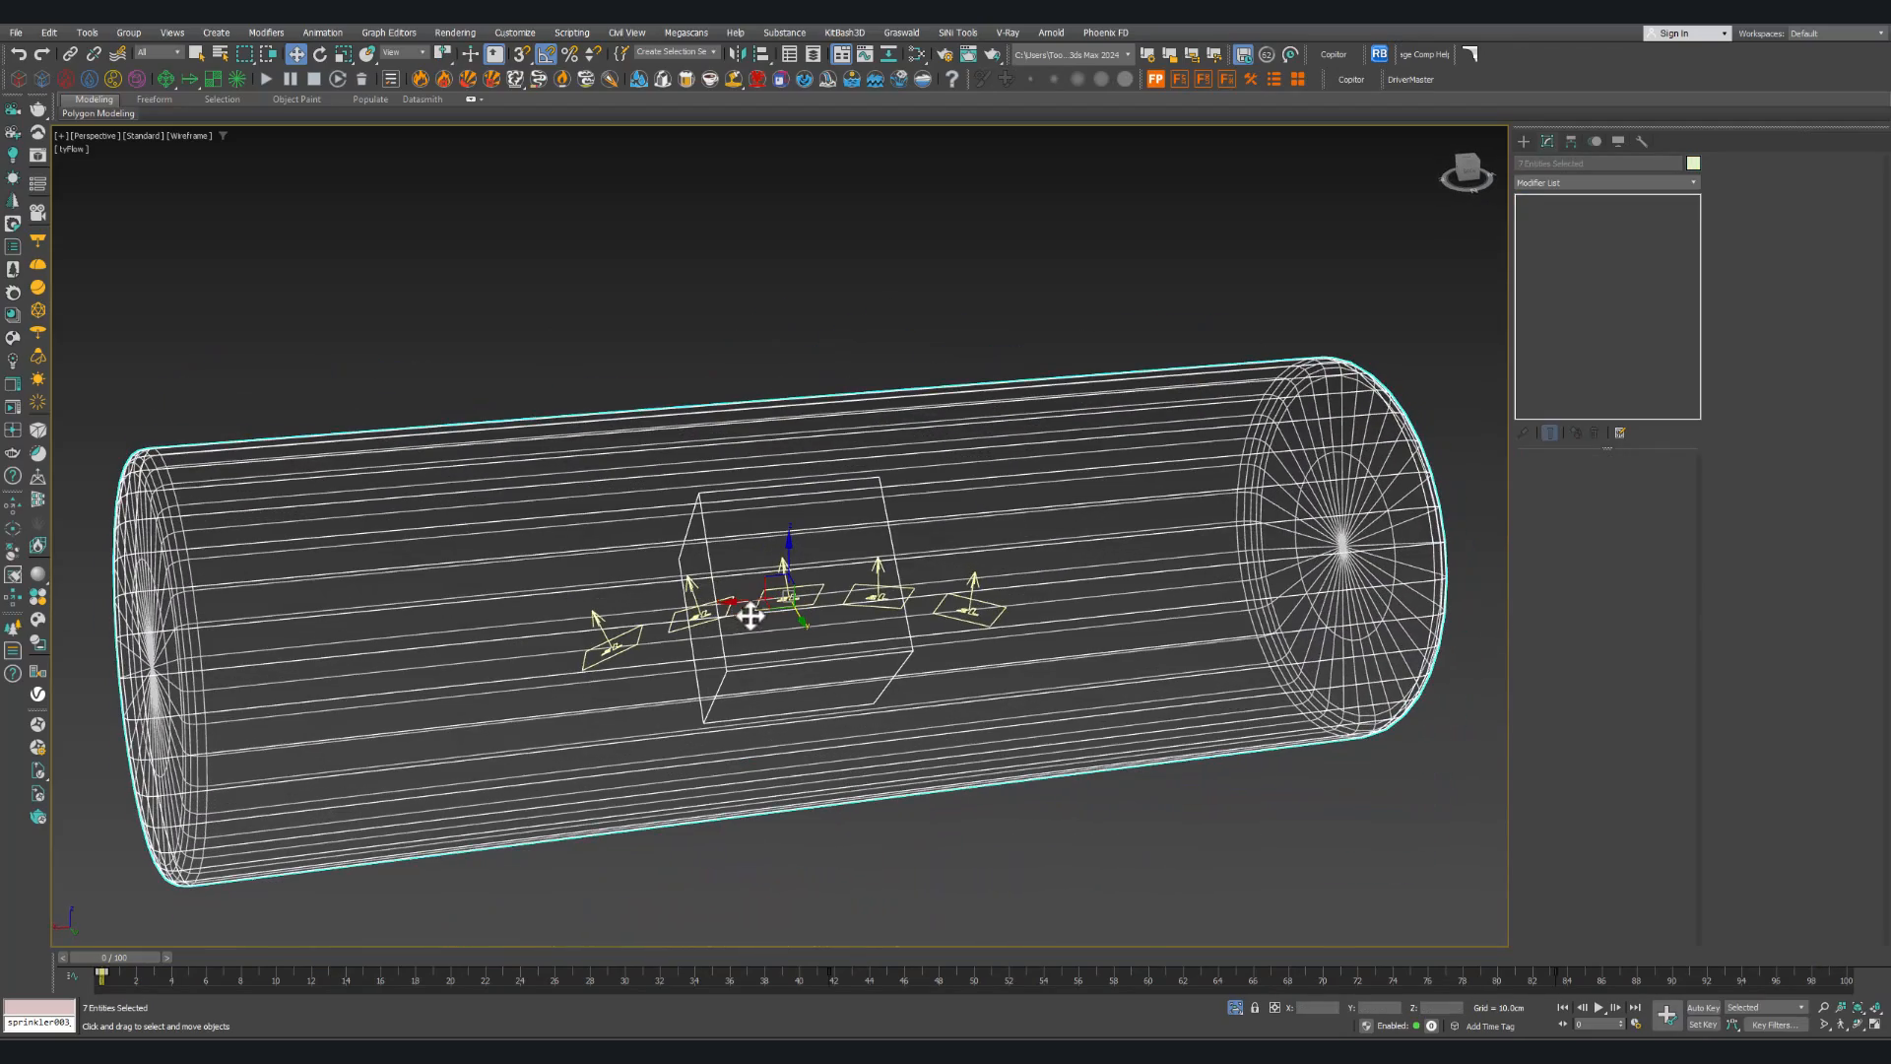
Step: Switch to the web browser and look at the sprinkler image results and the other open sprinkler reference page
mouse_move(1247, 1050)
click(1291, 970)
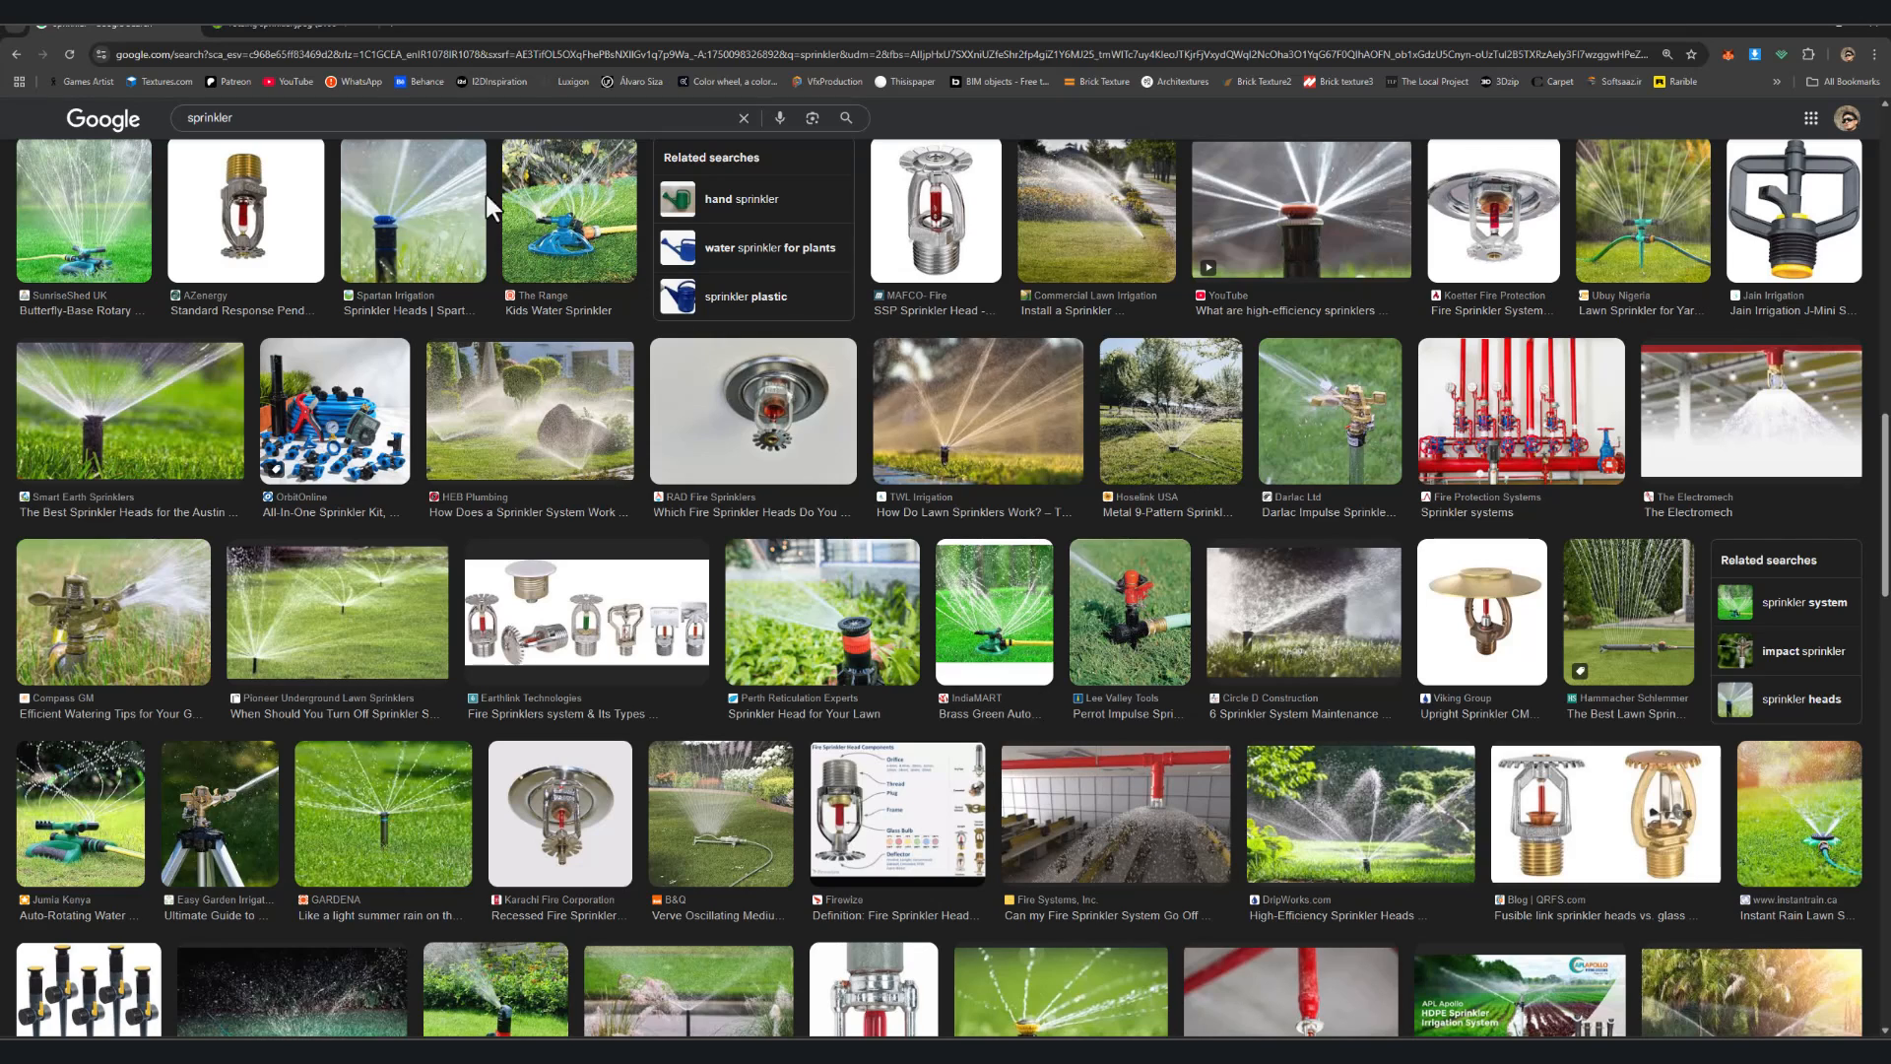
click(309, 29)
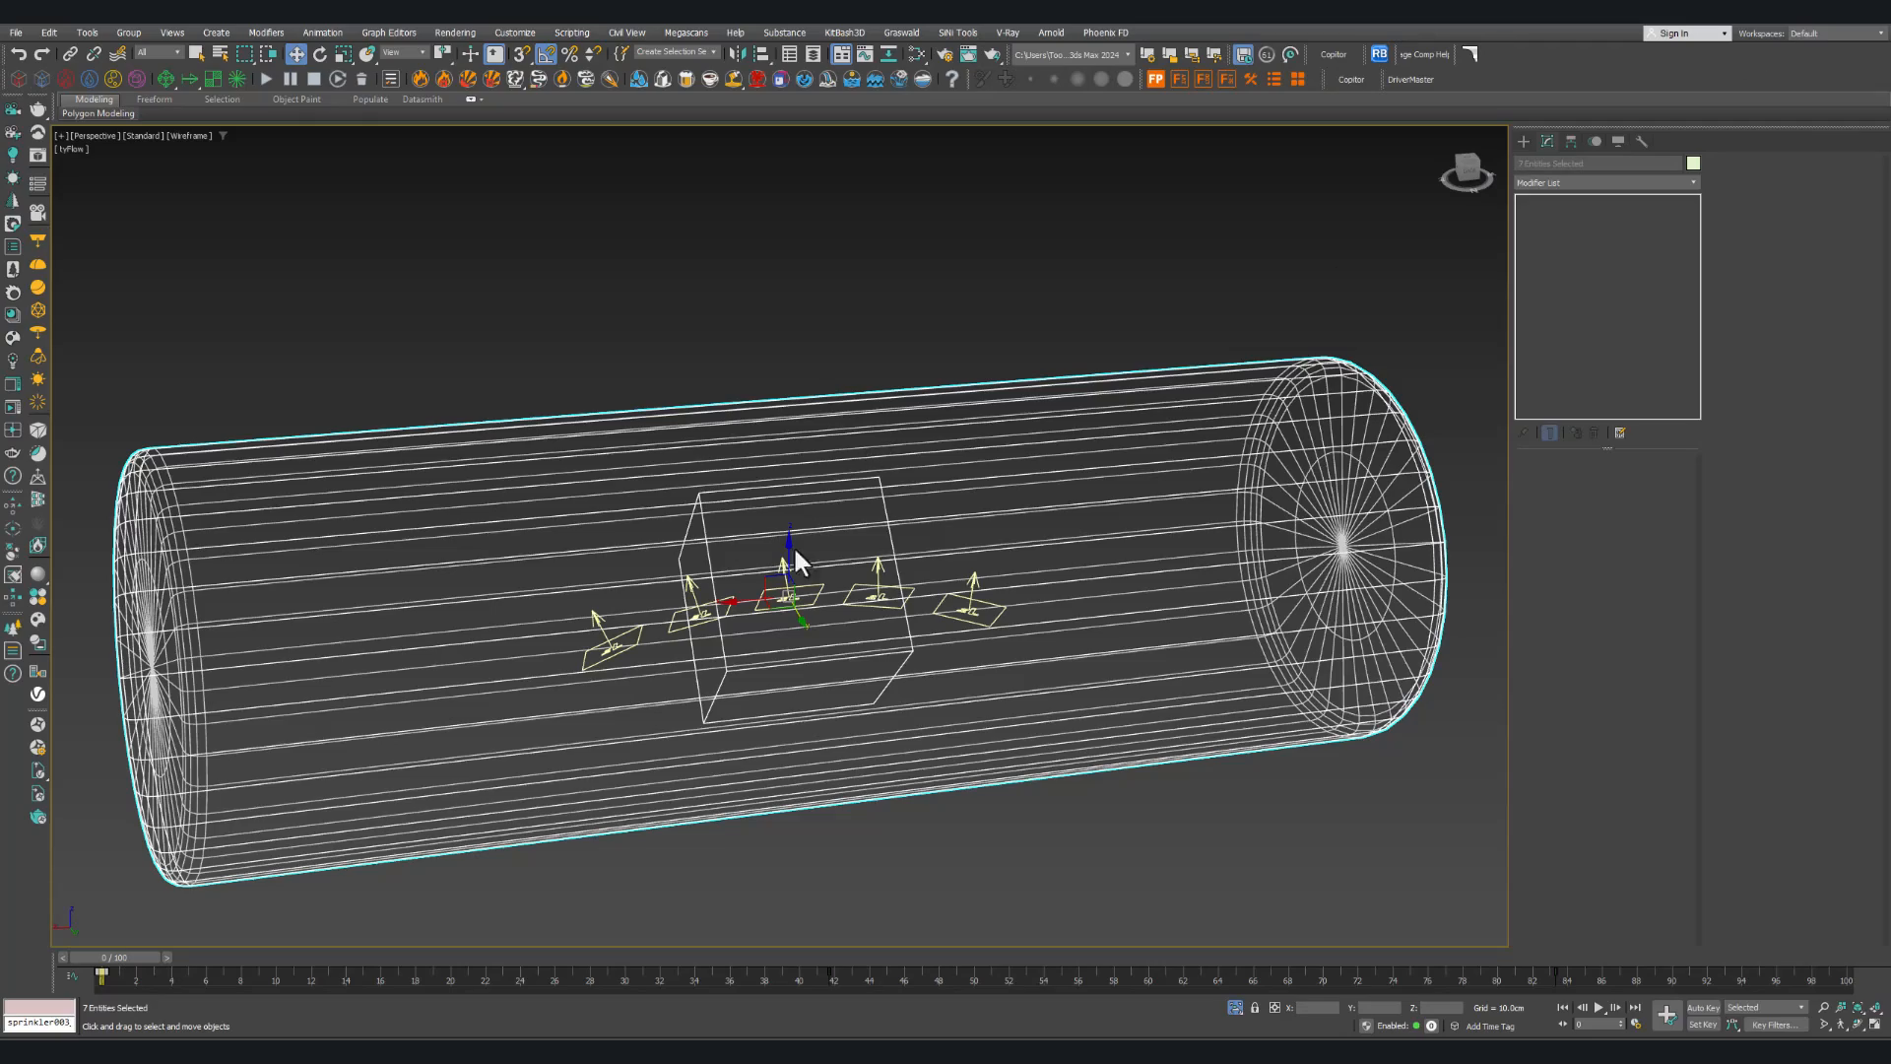
Step: Return to 3ds Max and scrub the animation to about frame 50 and back to frame 0 to examine the icons' motion
alt+middle_drag(794, 546, 765, 607)
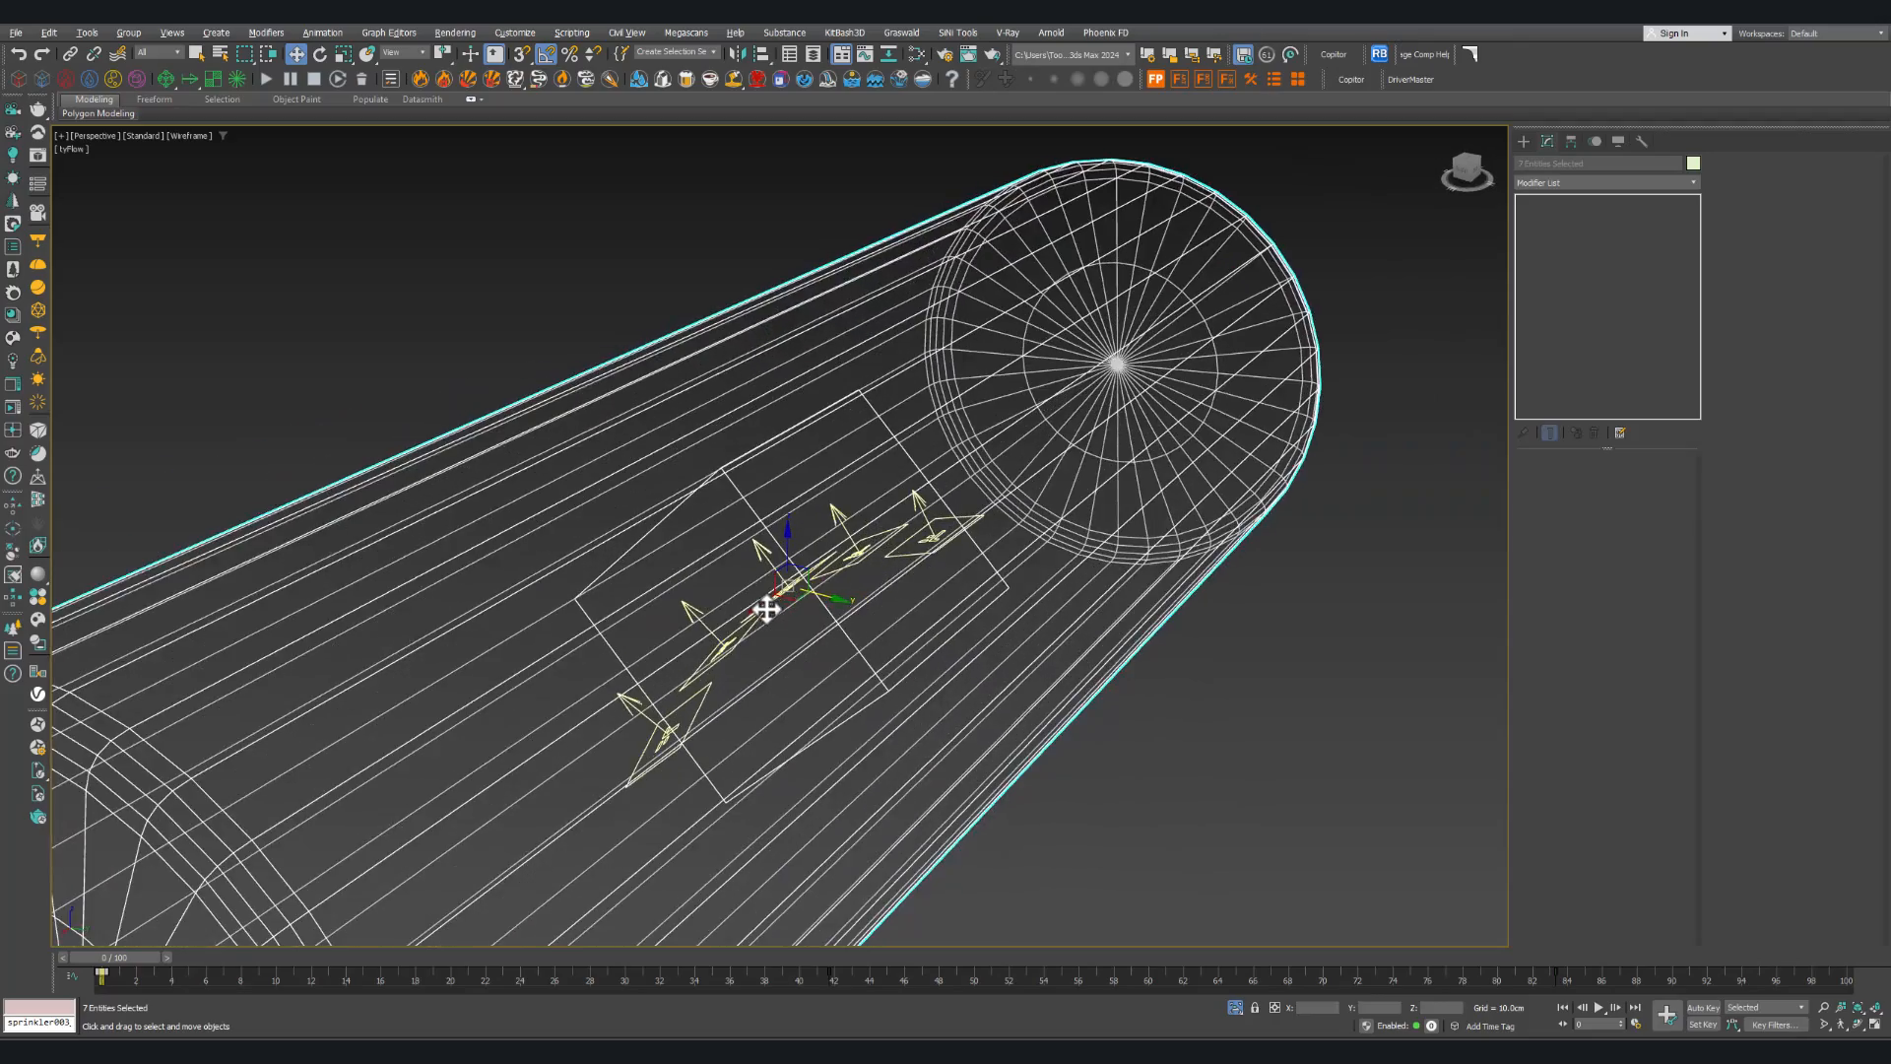
alt+middle_drag(696, 667, 611, 719)
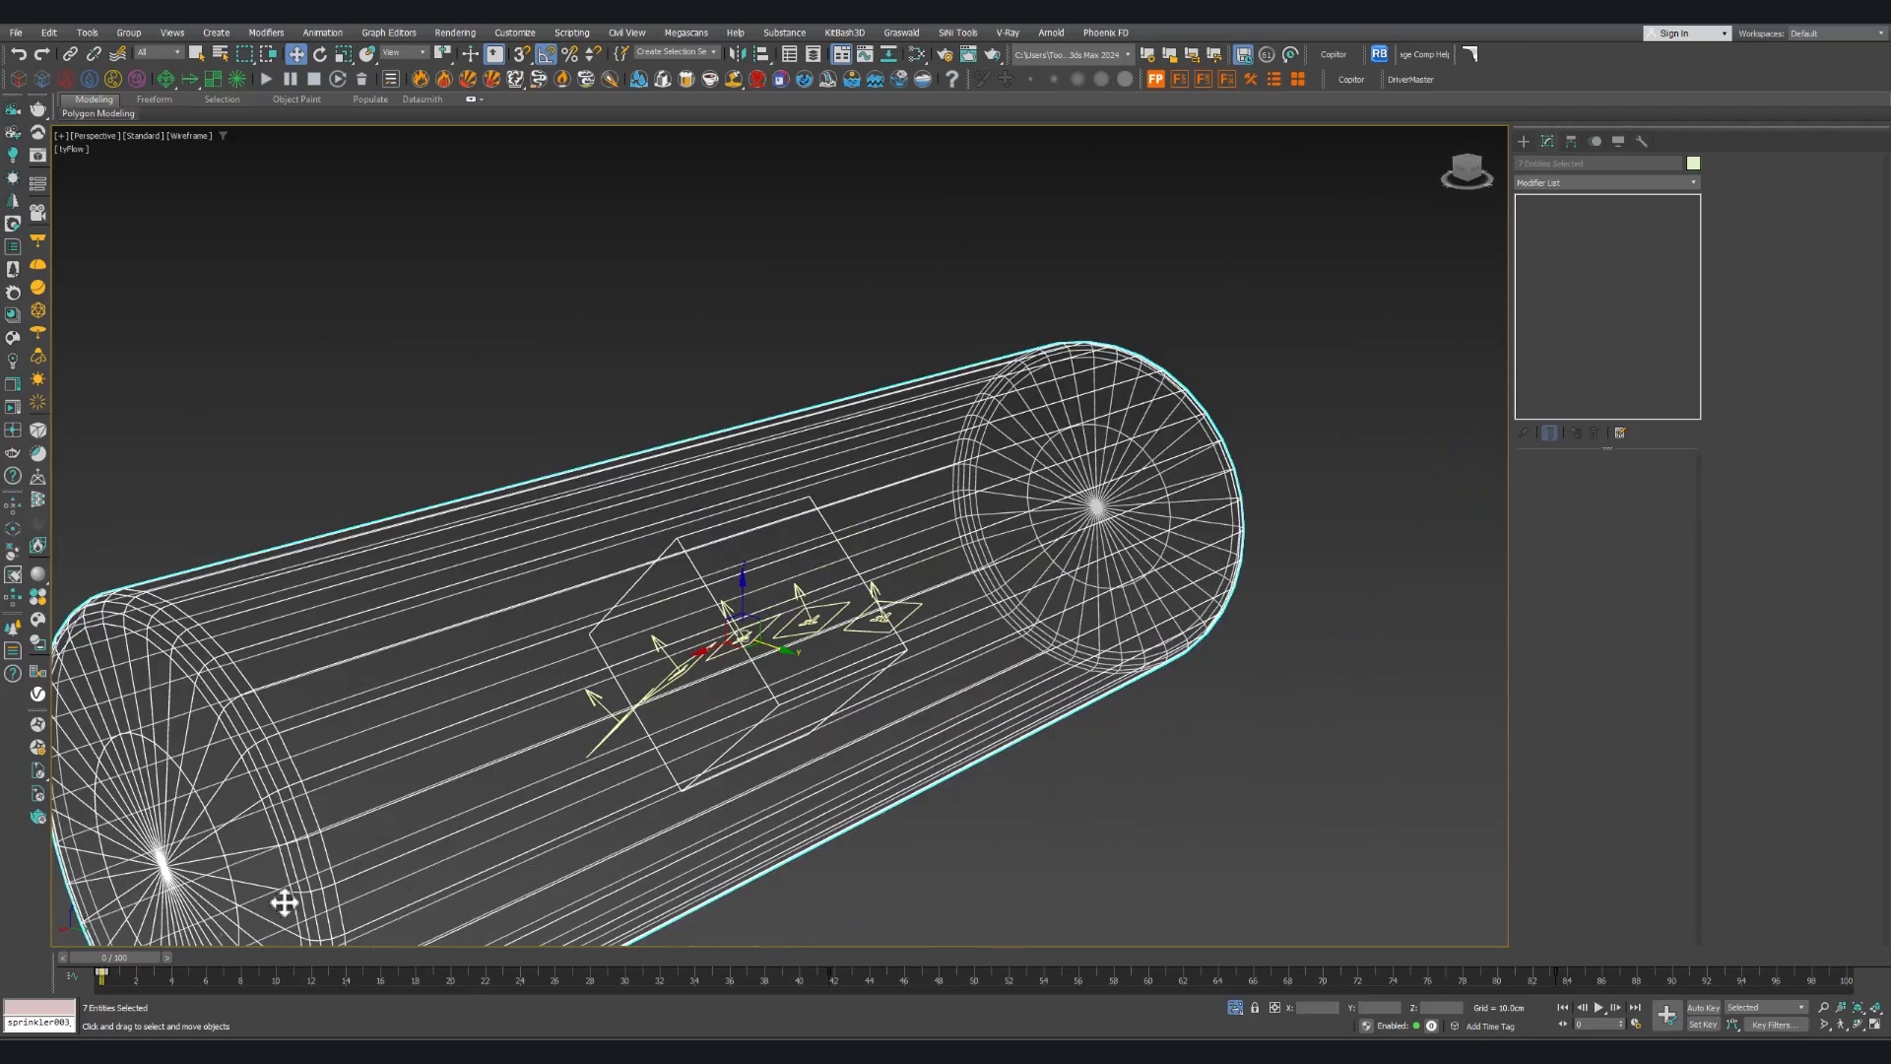
drag(128, 958, 983, 955)
drag(1016, 863, 99, 976)
Step: Select the _sprinkler003 dummy and open its rotation curves in the mini curve editor
click(898, 764)
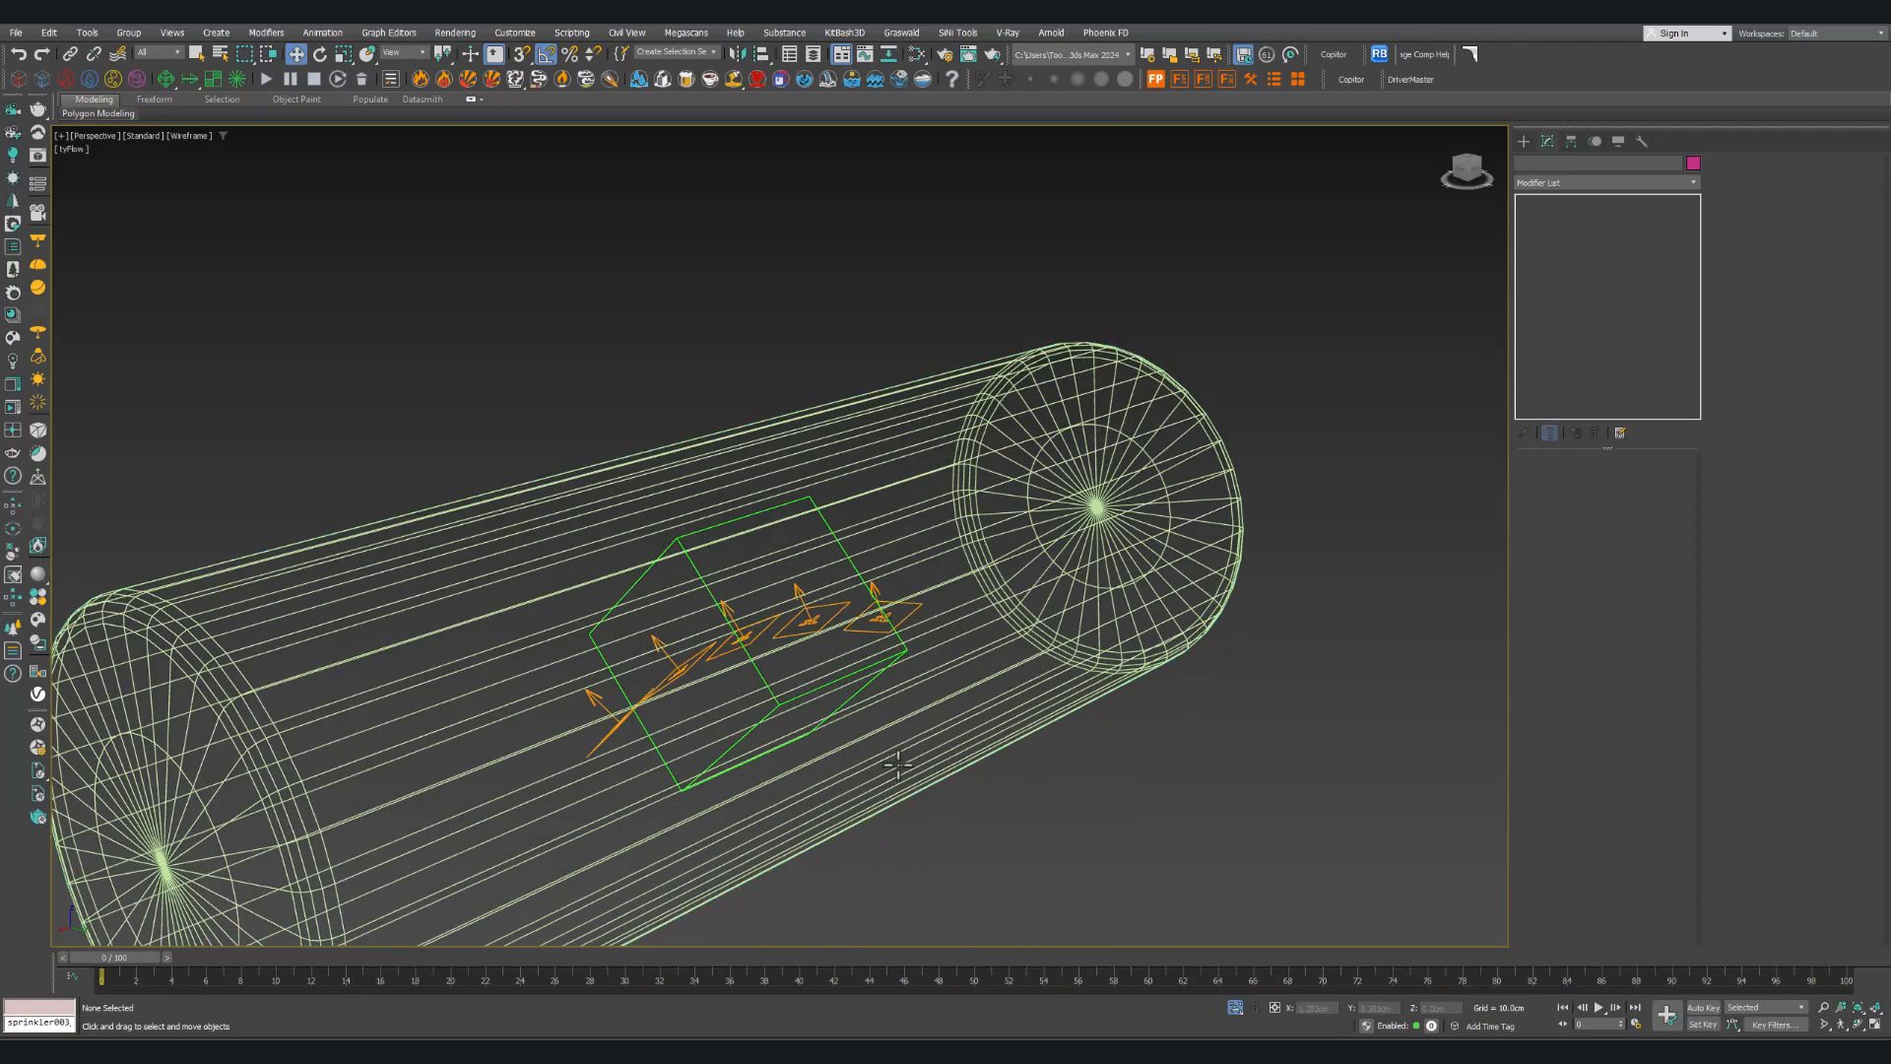
click(762, 679)
middle_drag(762, 680, 708, 607)
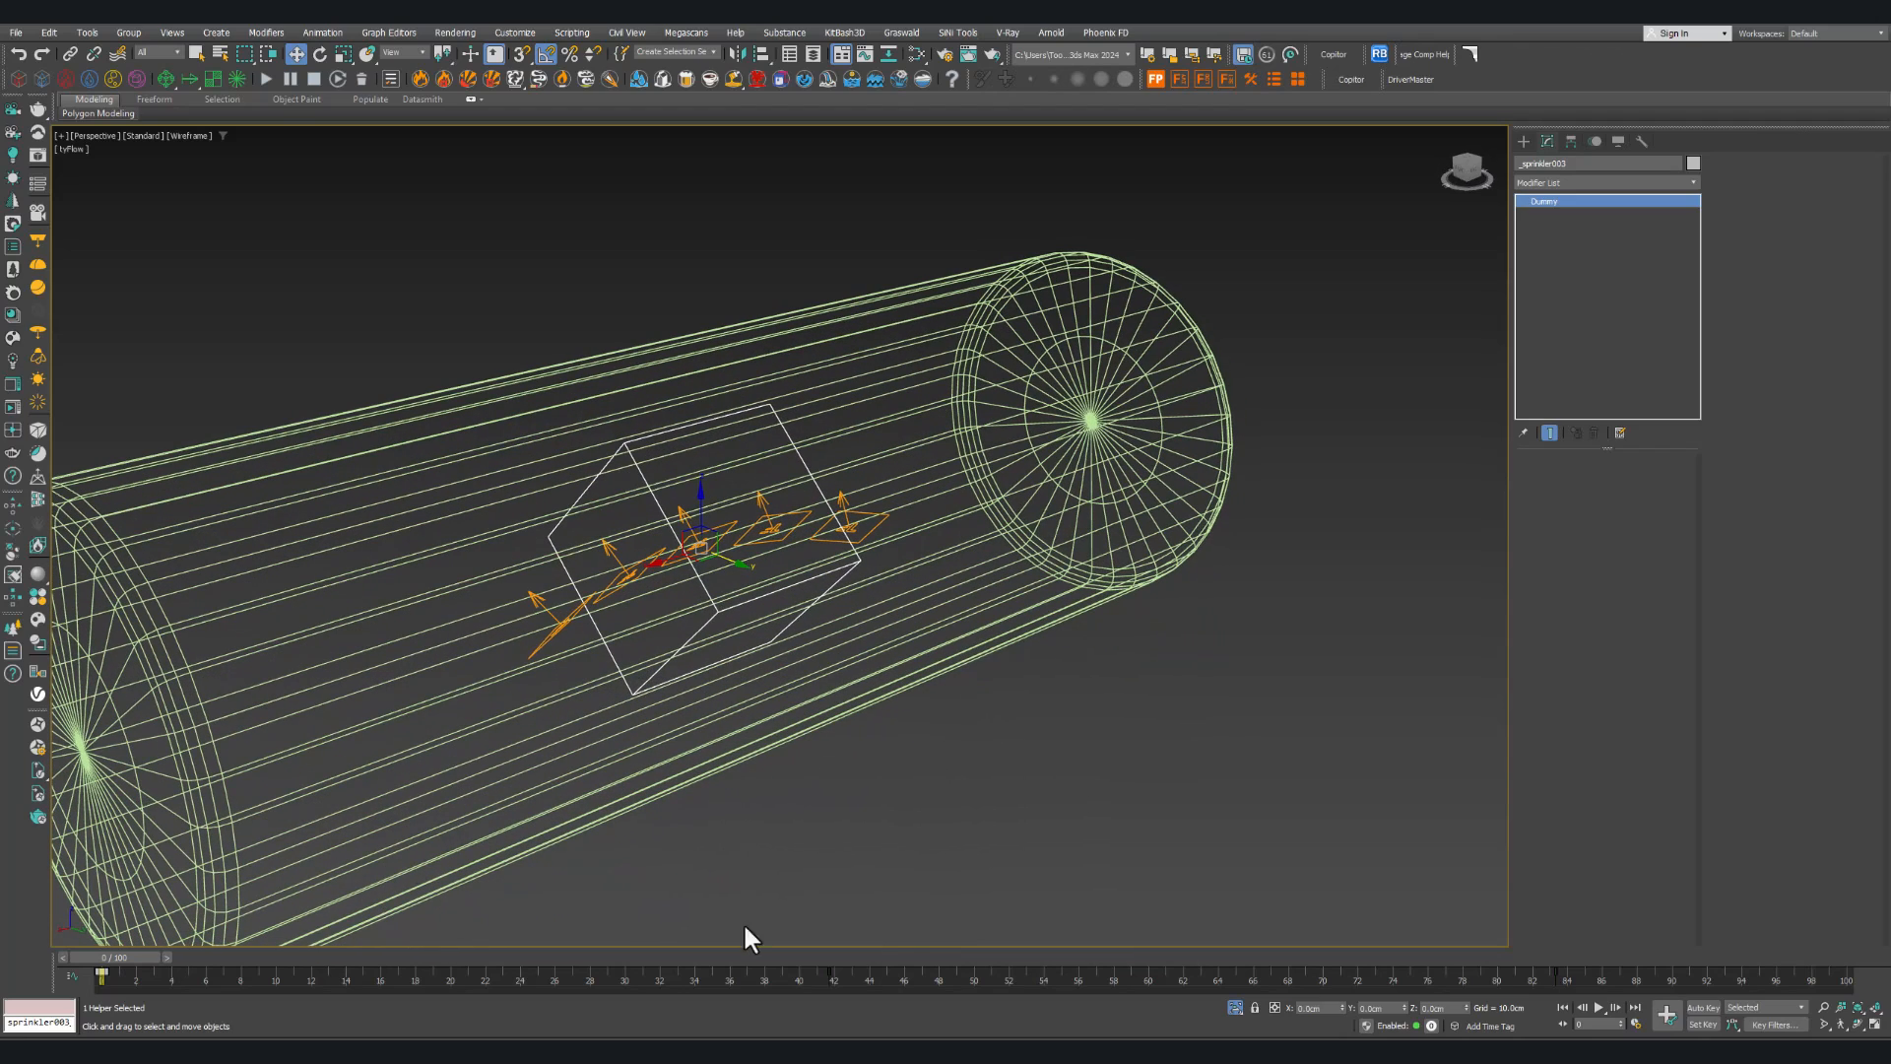
drag(880, 975, 576, 993)
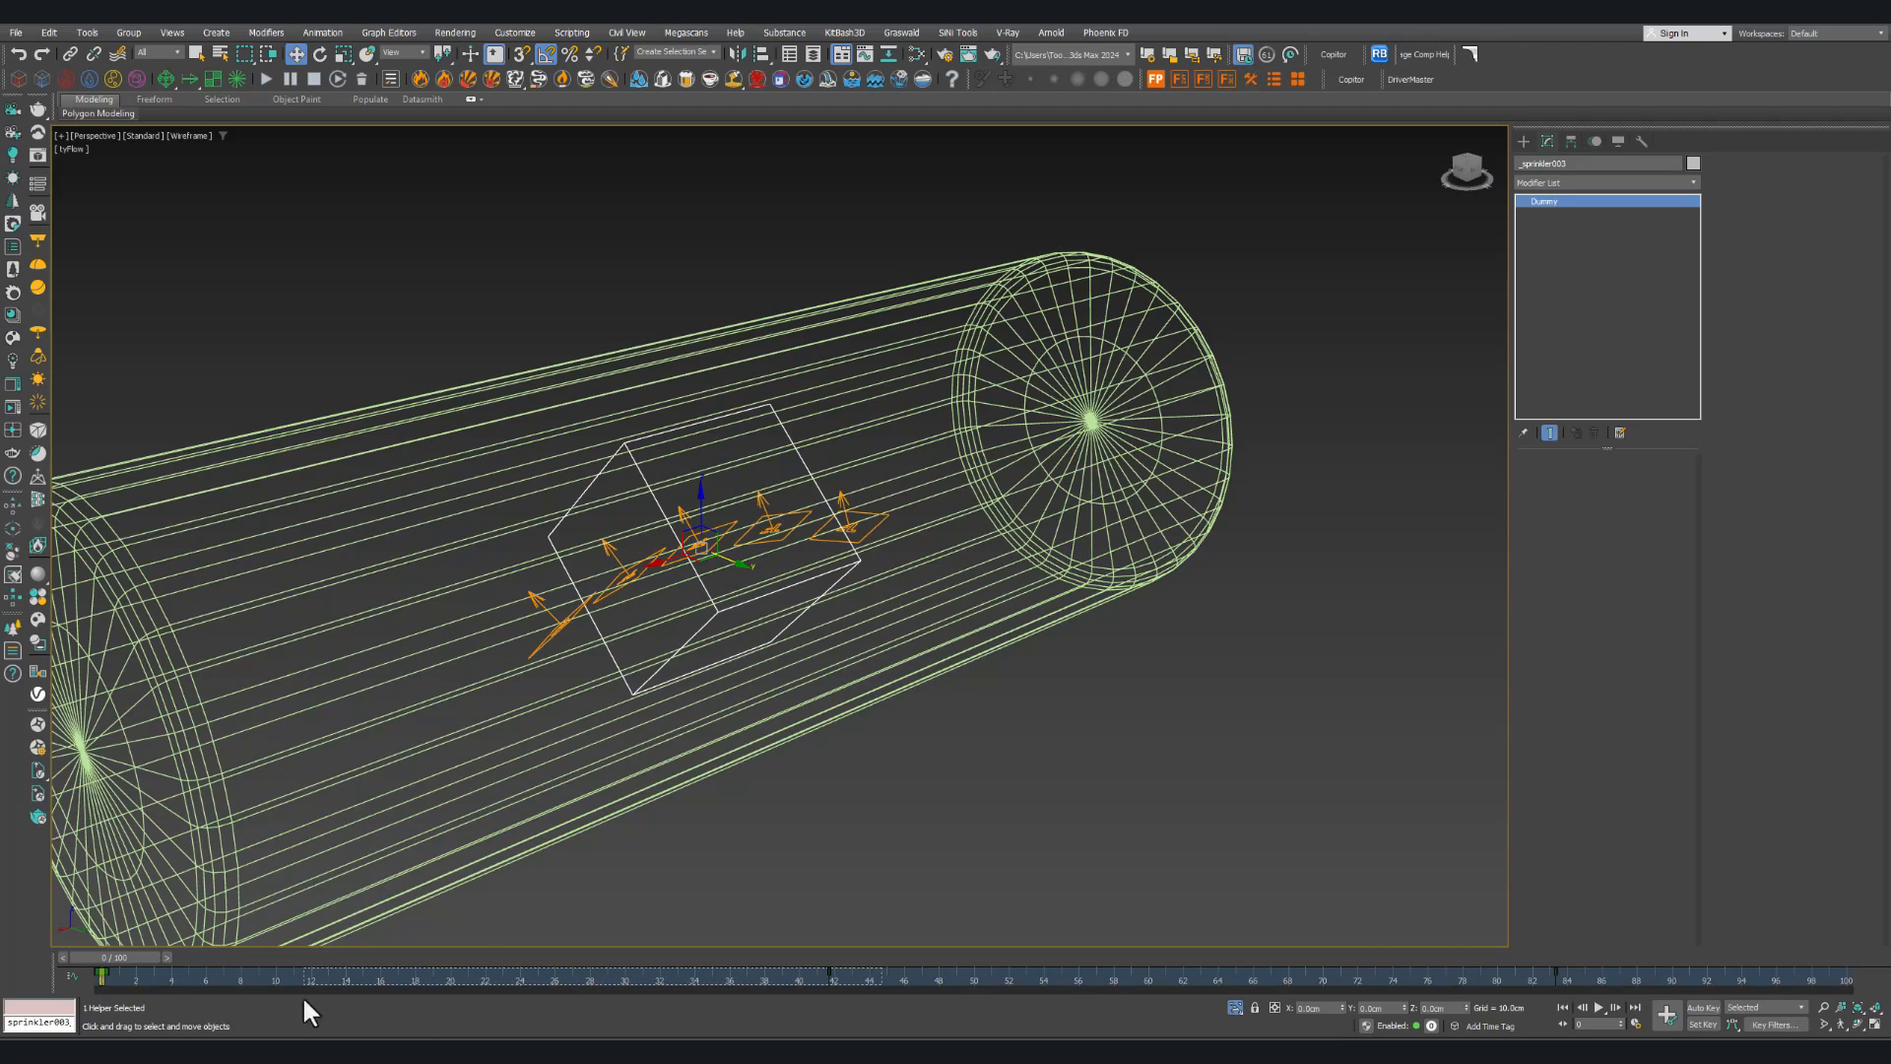
click(73, 971)
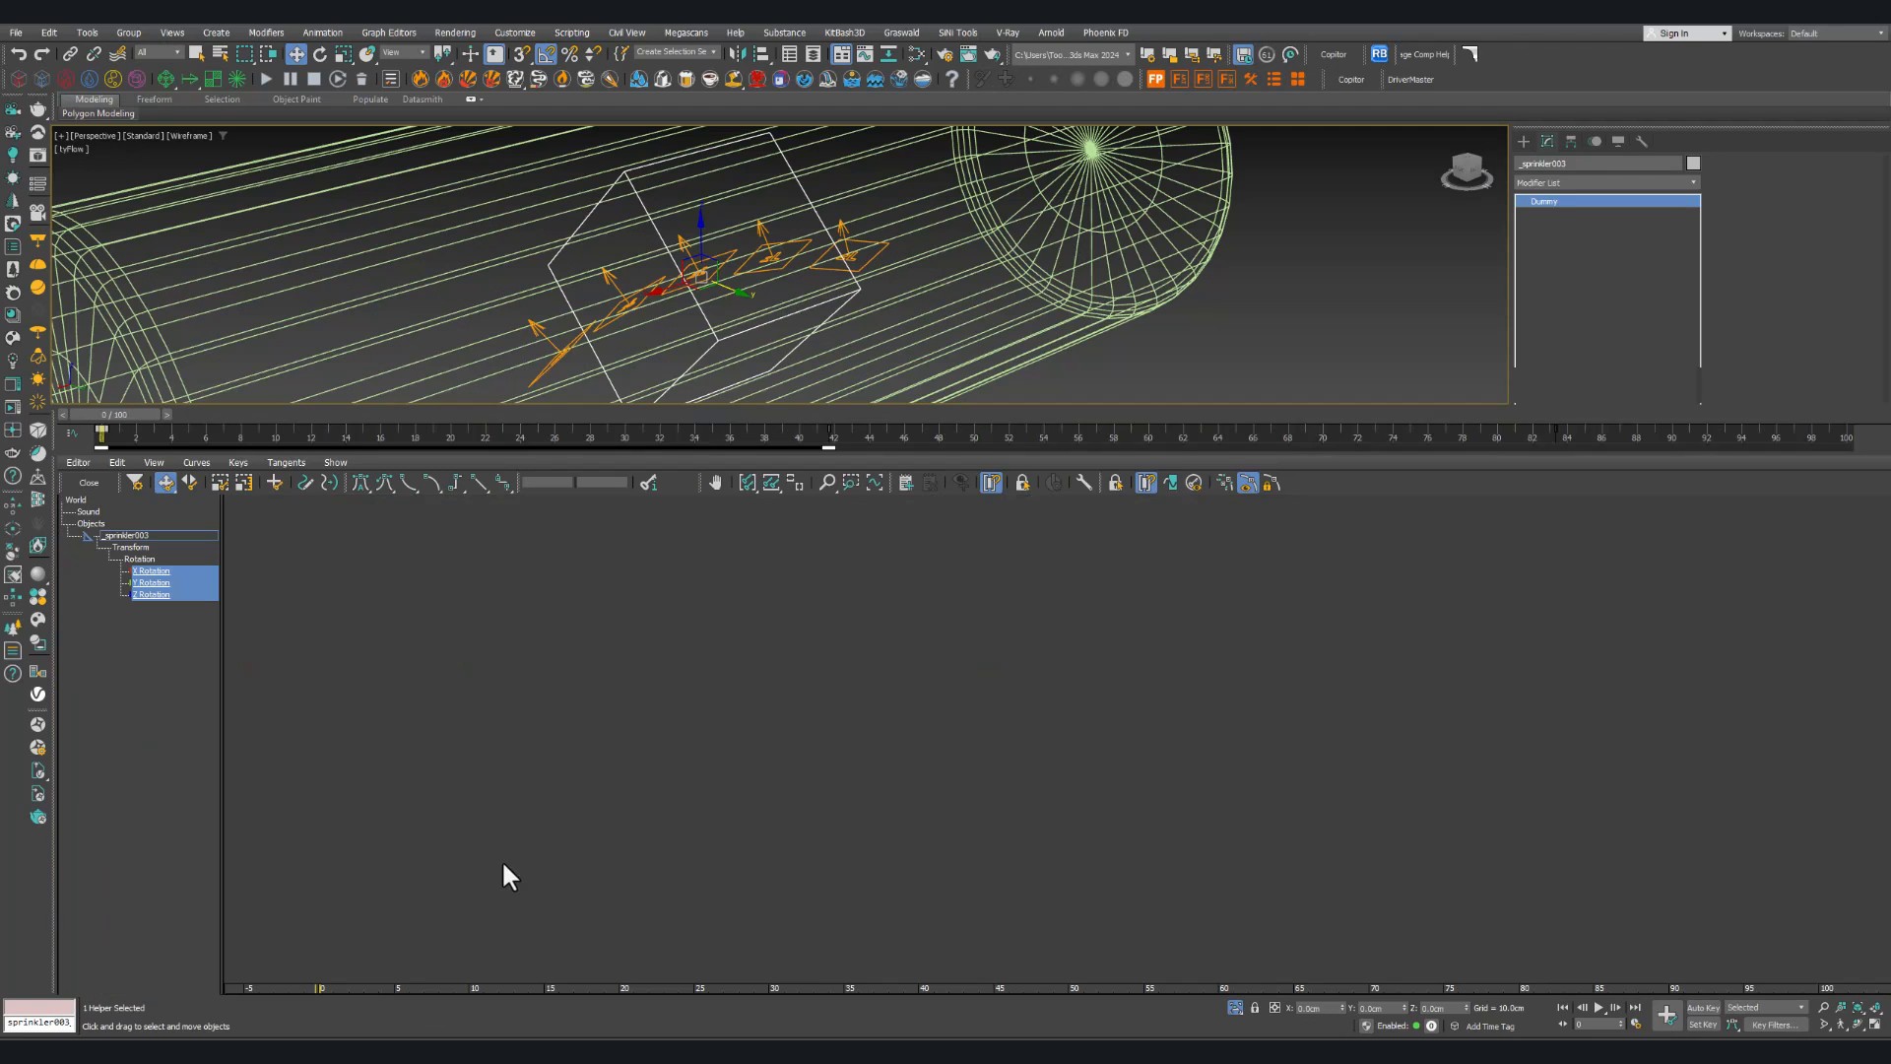
ctrl+alt+middle_drag(907, 741, 851, 830)
middle_drag(973, 704, 927, 686)
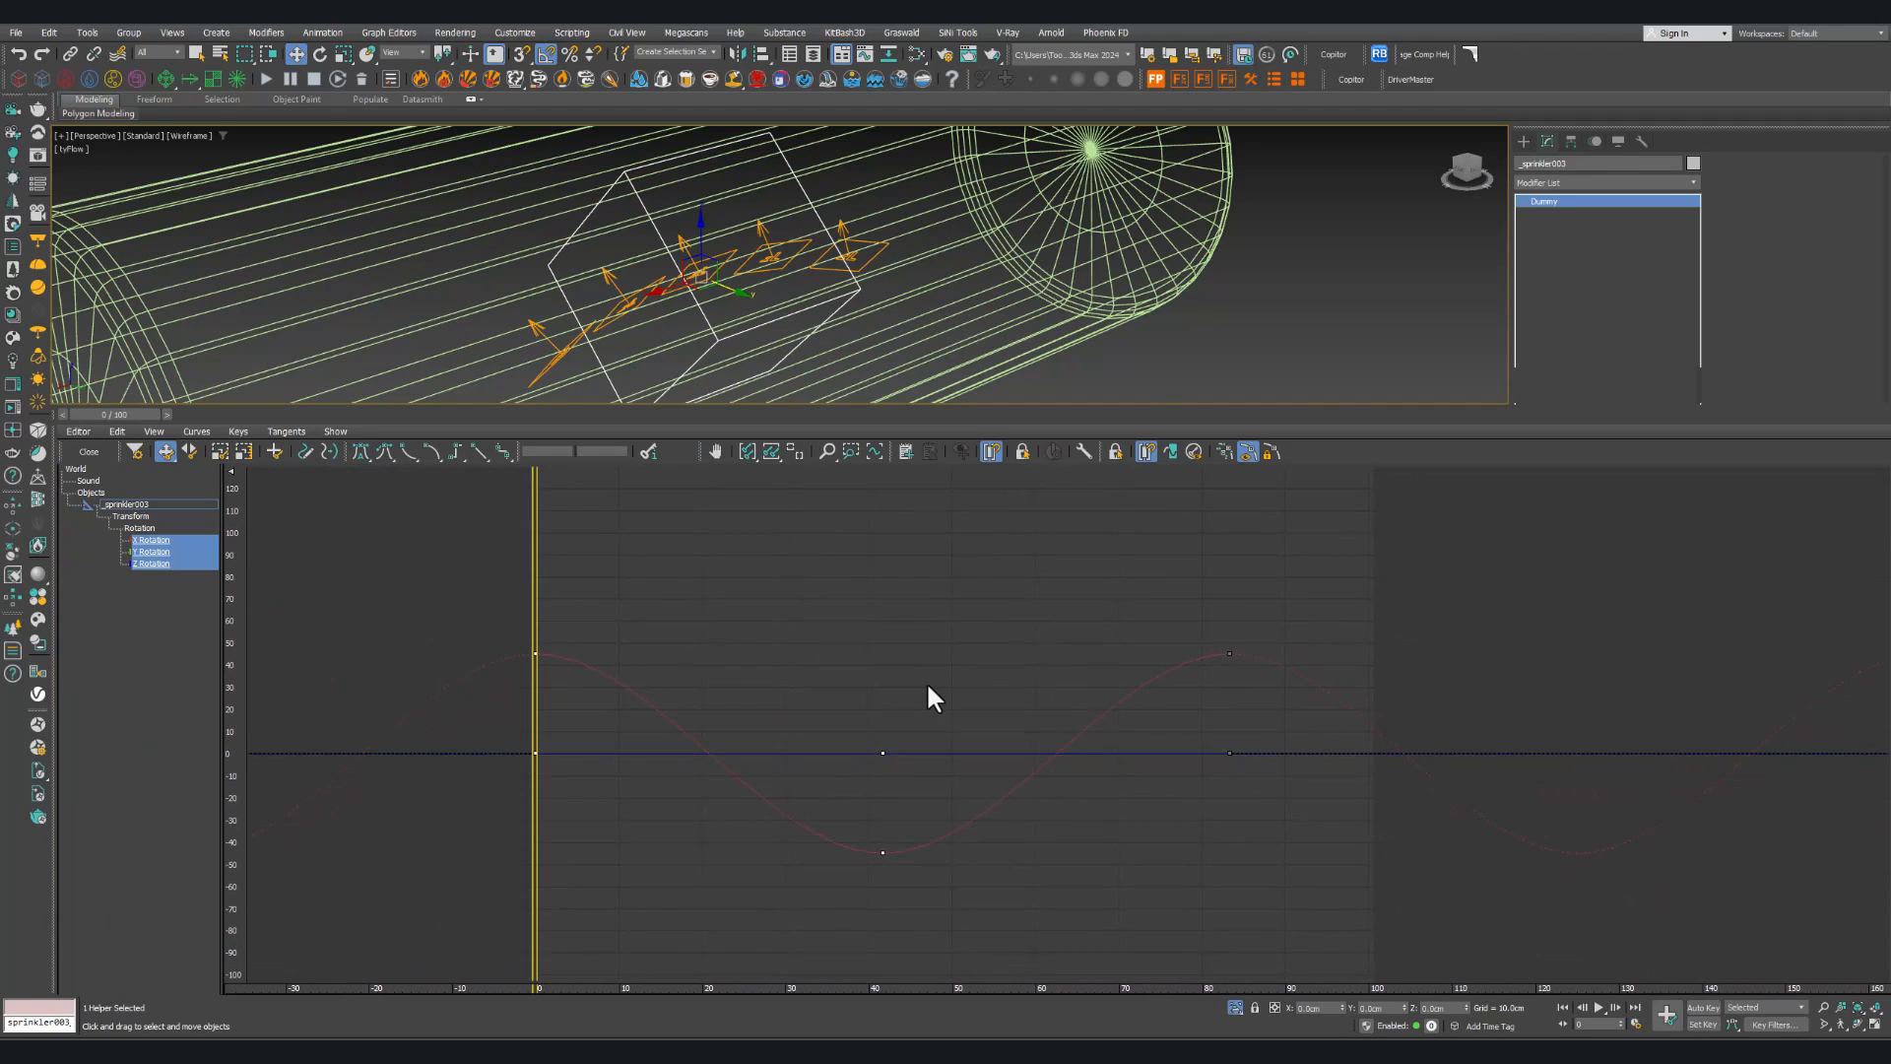
Step: Show only the dummy's X Rotation curve, check its out-of-range type without changing it and close the curve editor
click(151, 540)
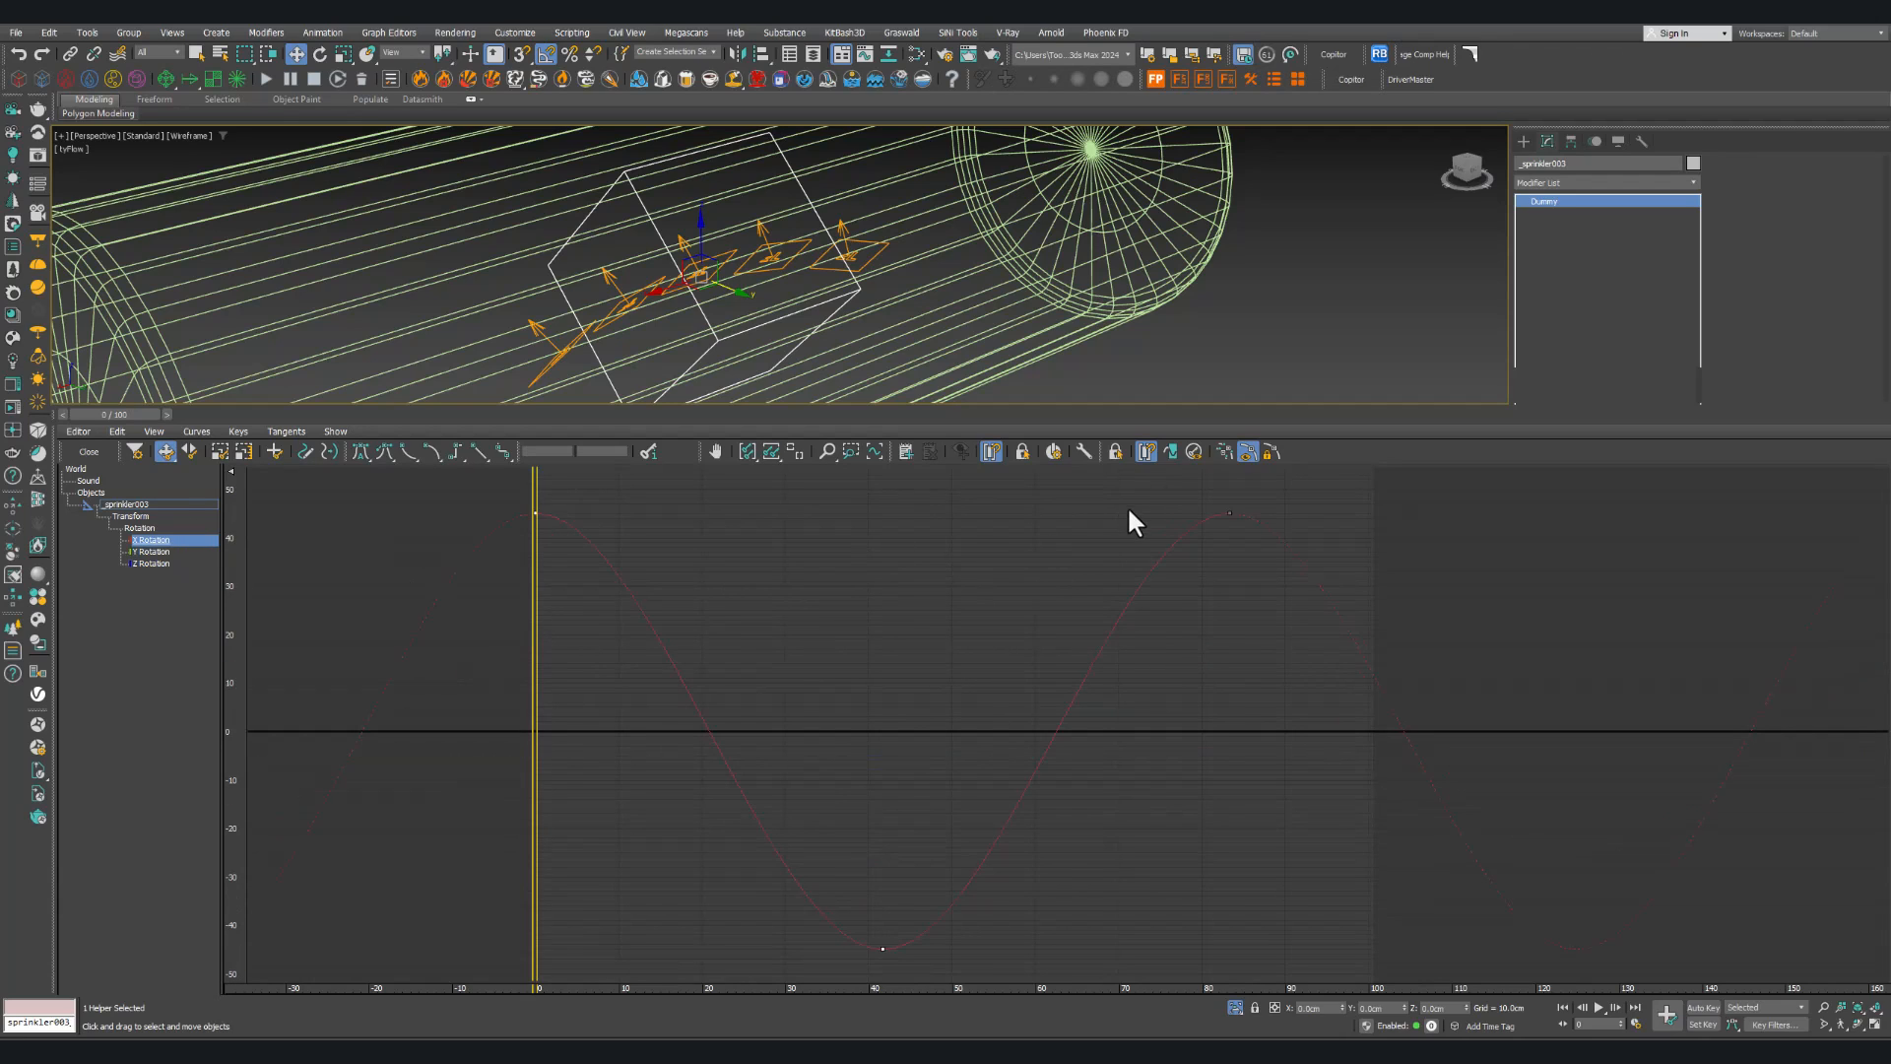
click(1172, 453)
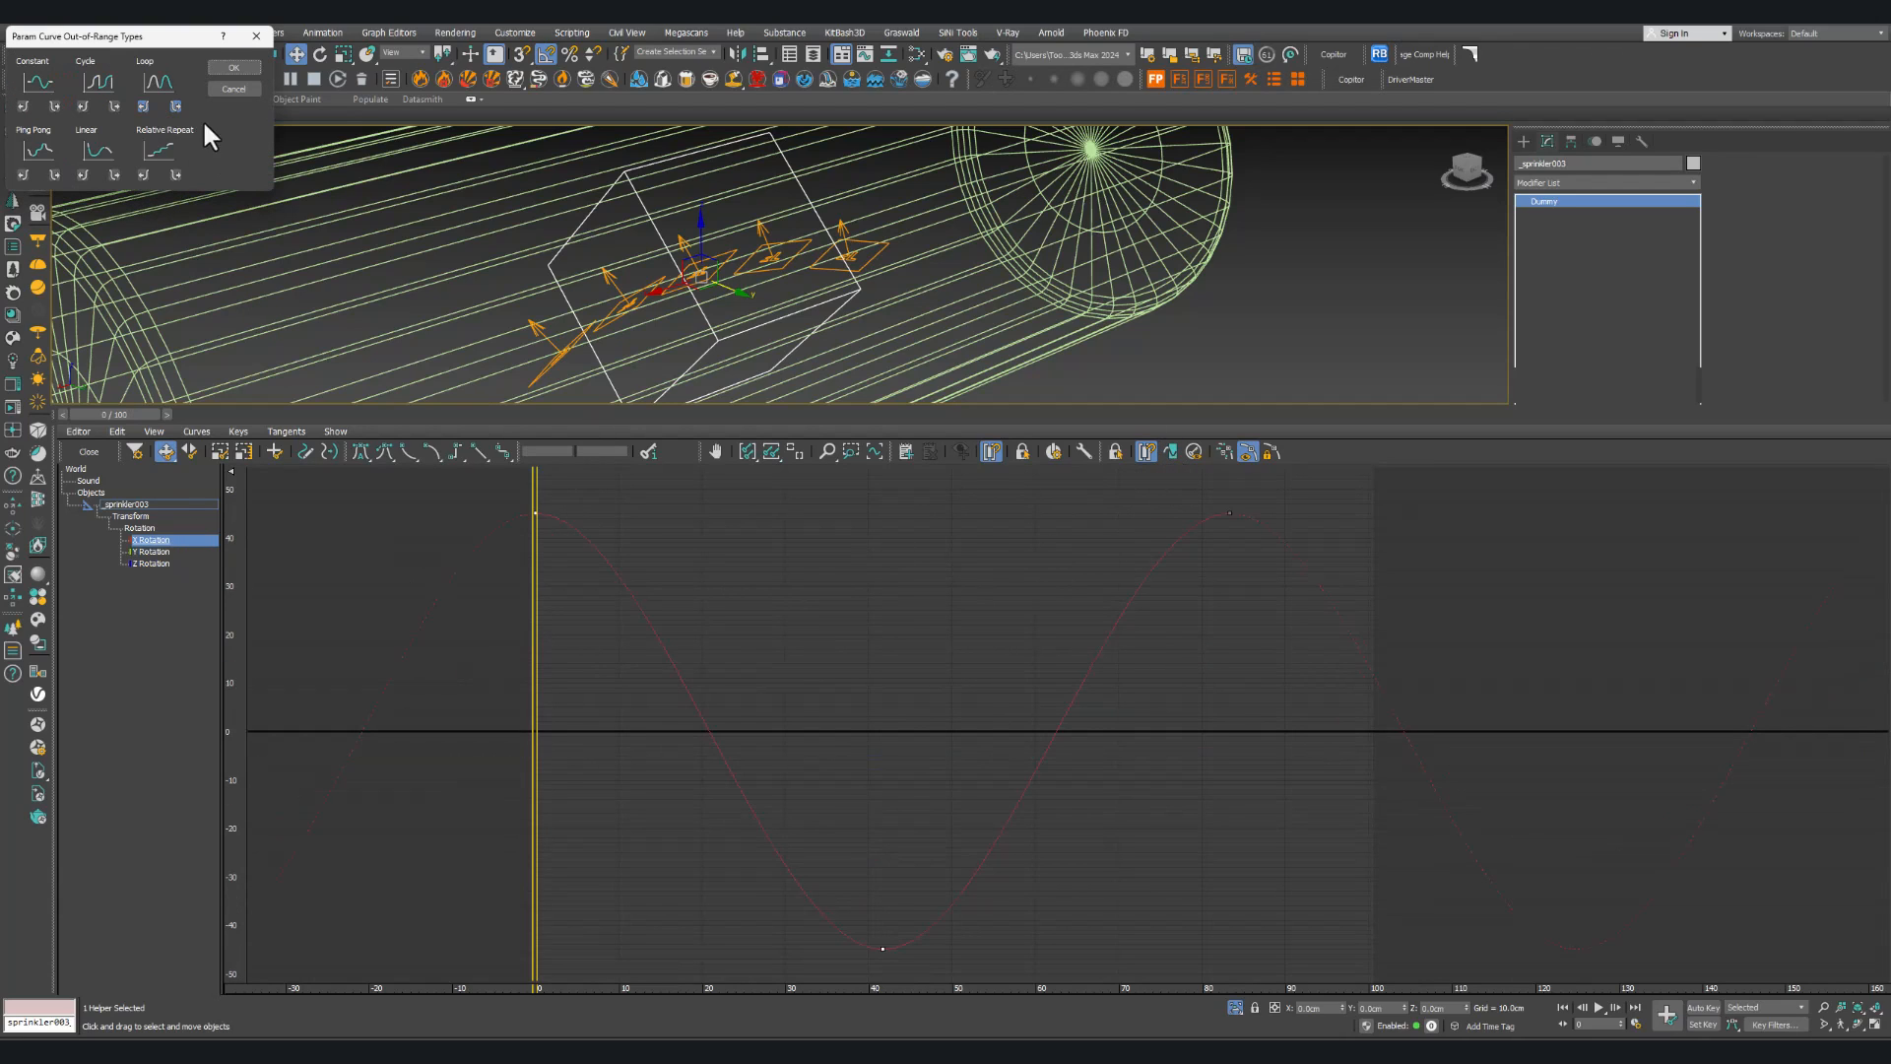
click(233, 89)
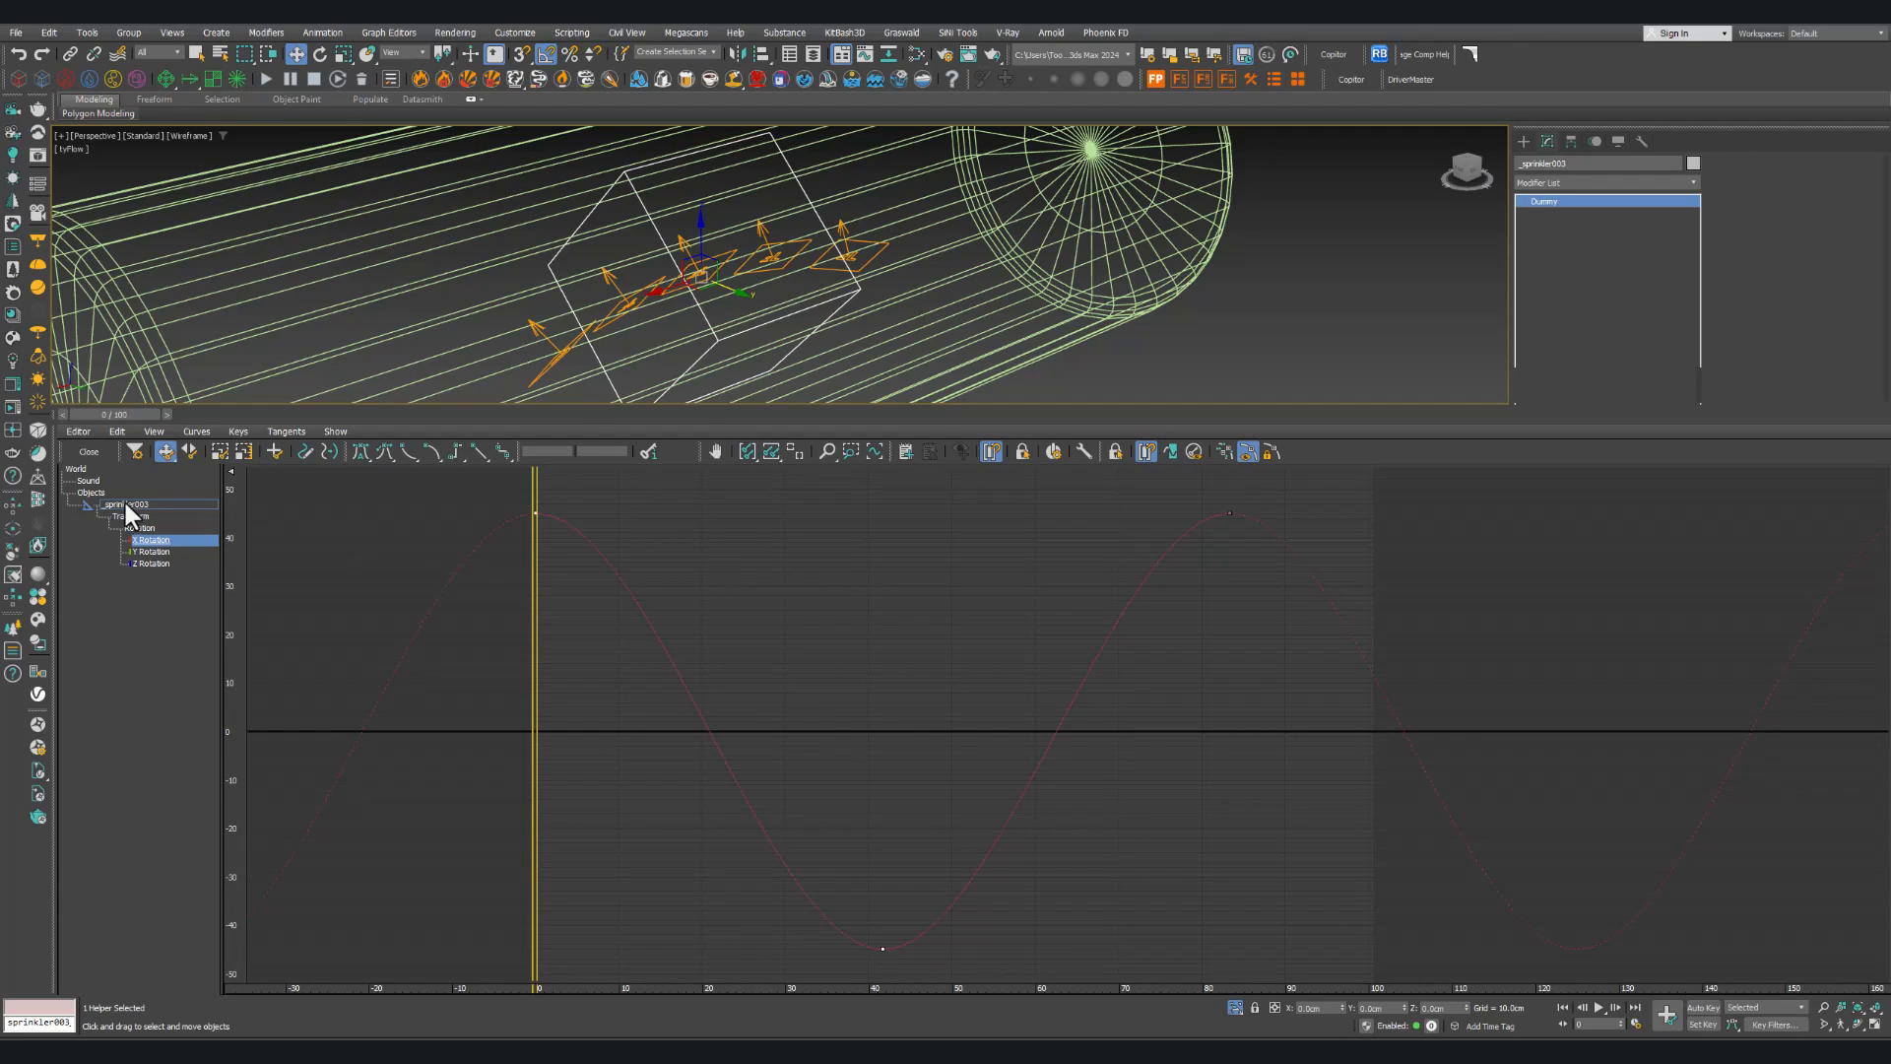
click(104, 453)
Step: Temporarily extend the time range past 100 frames, scrub the dummy's repeating rotation, and restore the range and frame 0
scroll(813, 608, down, 3)
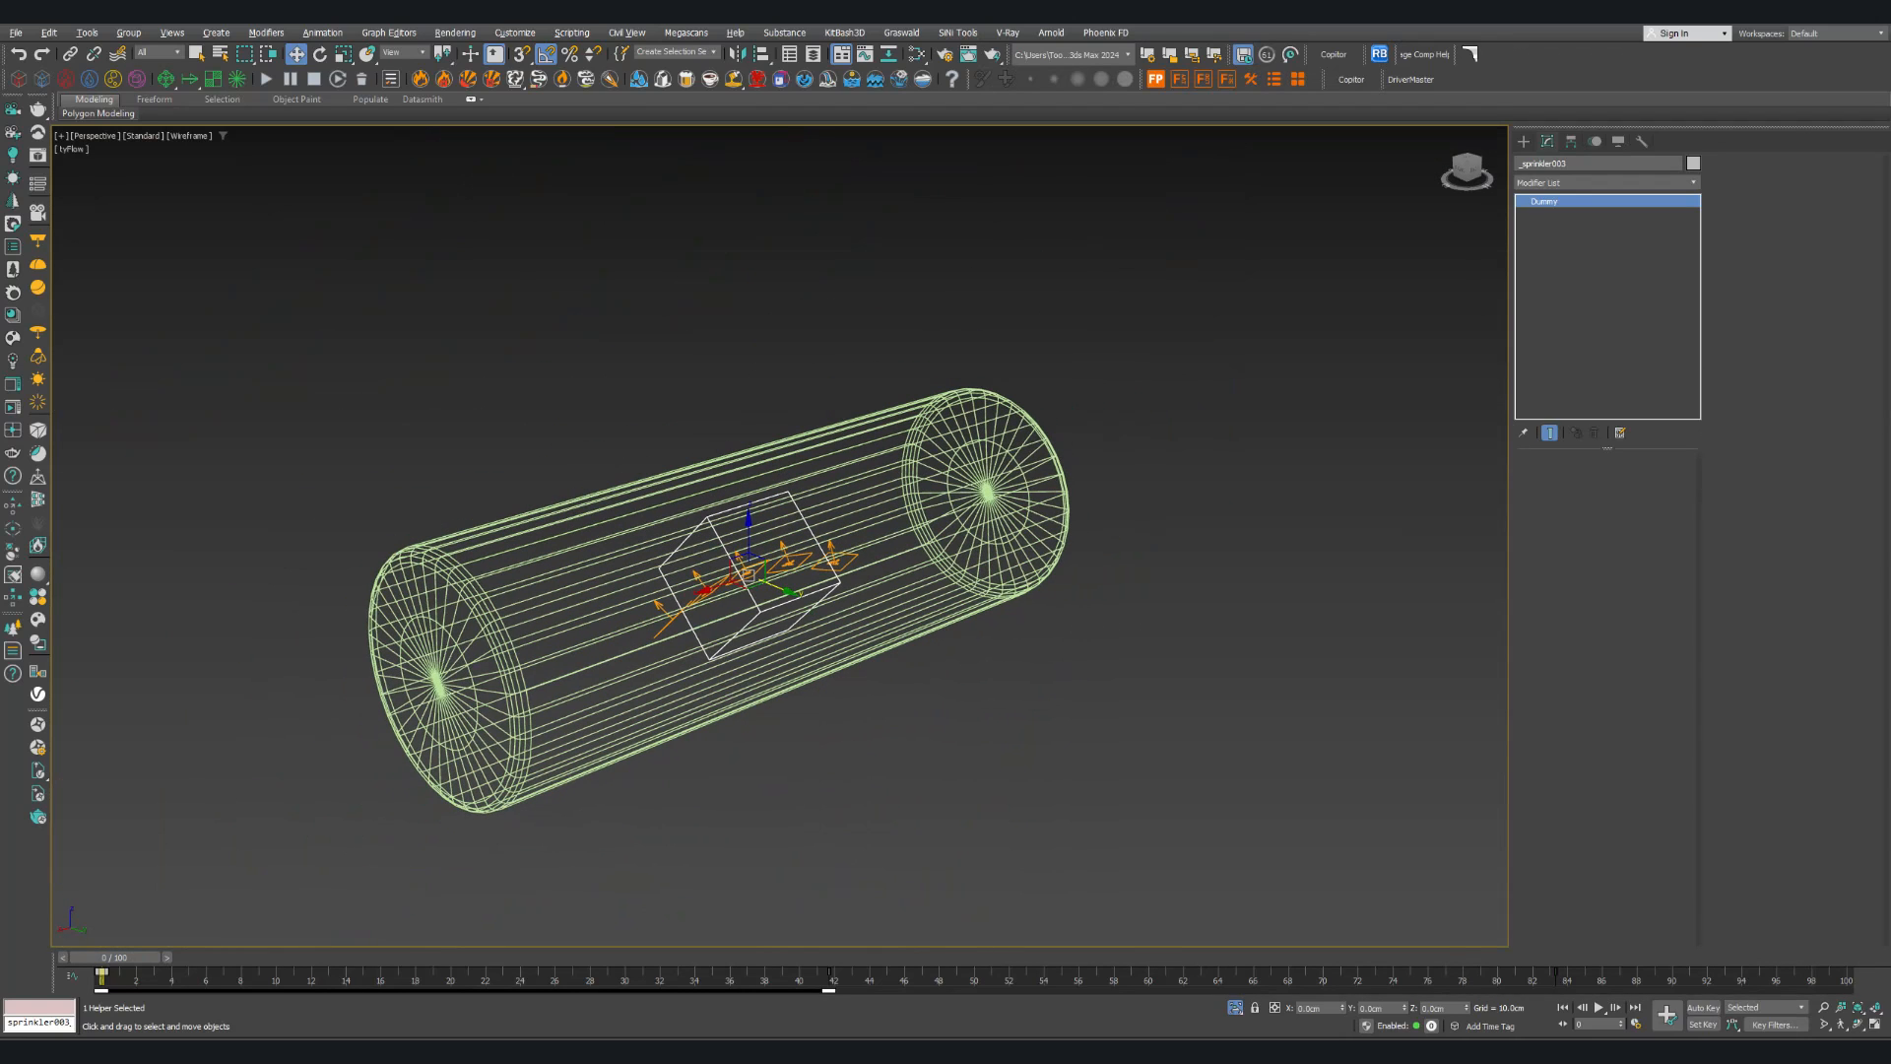
ctrl+alt+right_drag(1789, 969, 601, 972)
drag(123, 963, 1011, 968)
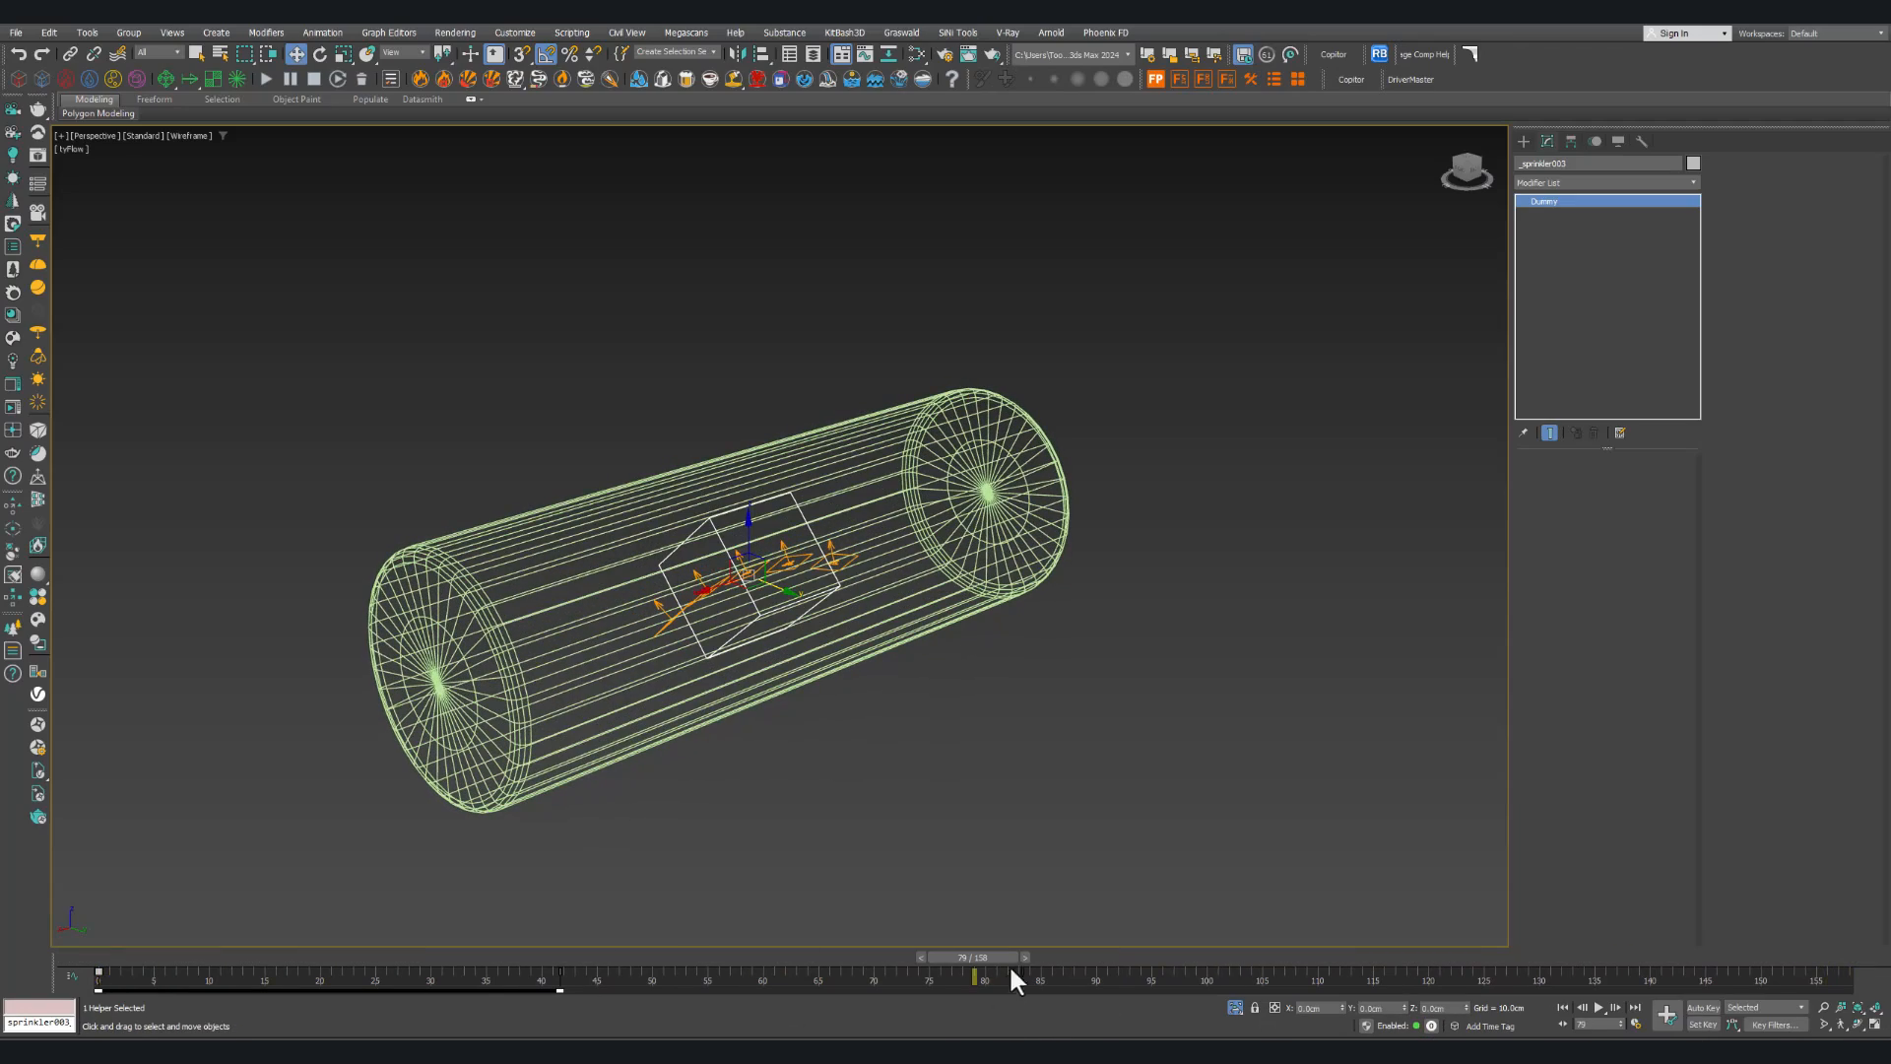
ctrl+alt+right_drag(919, 971, 1557, 991)
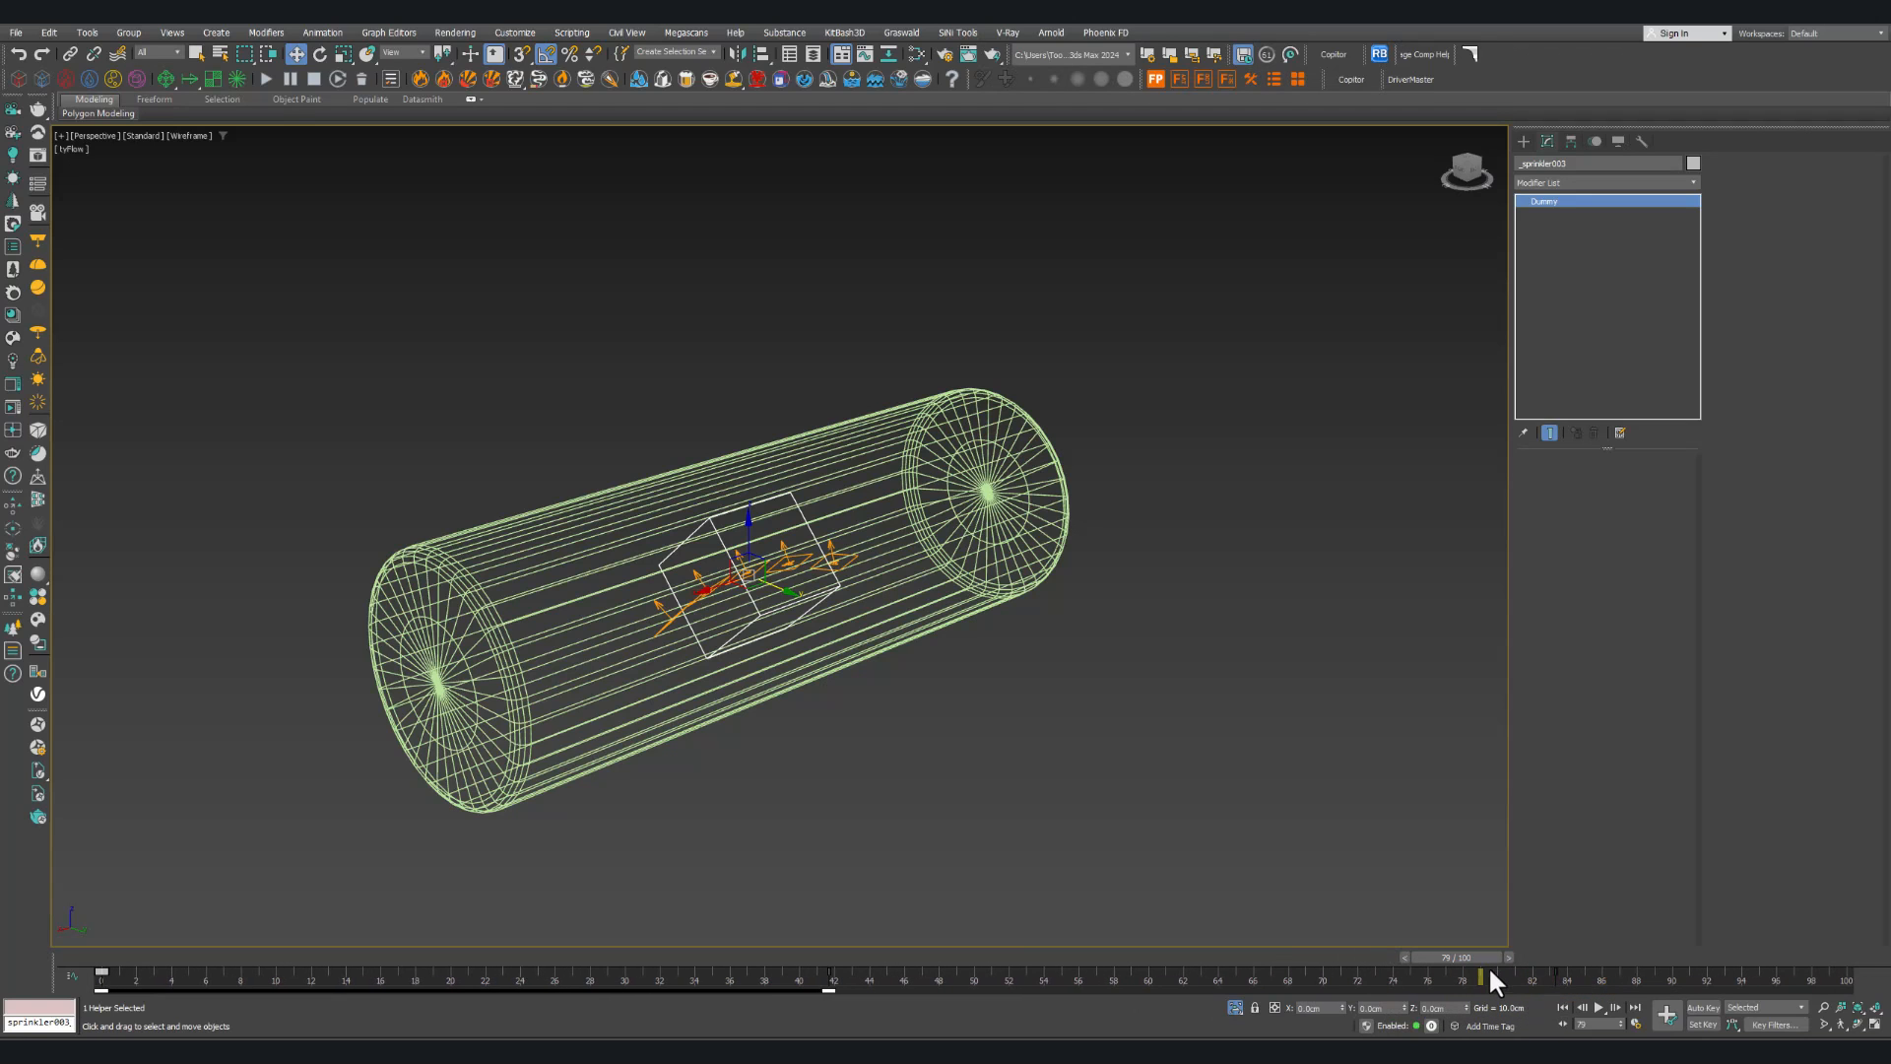
drag(1458, 956, 109, 954)
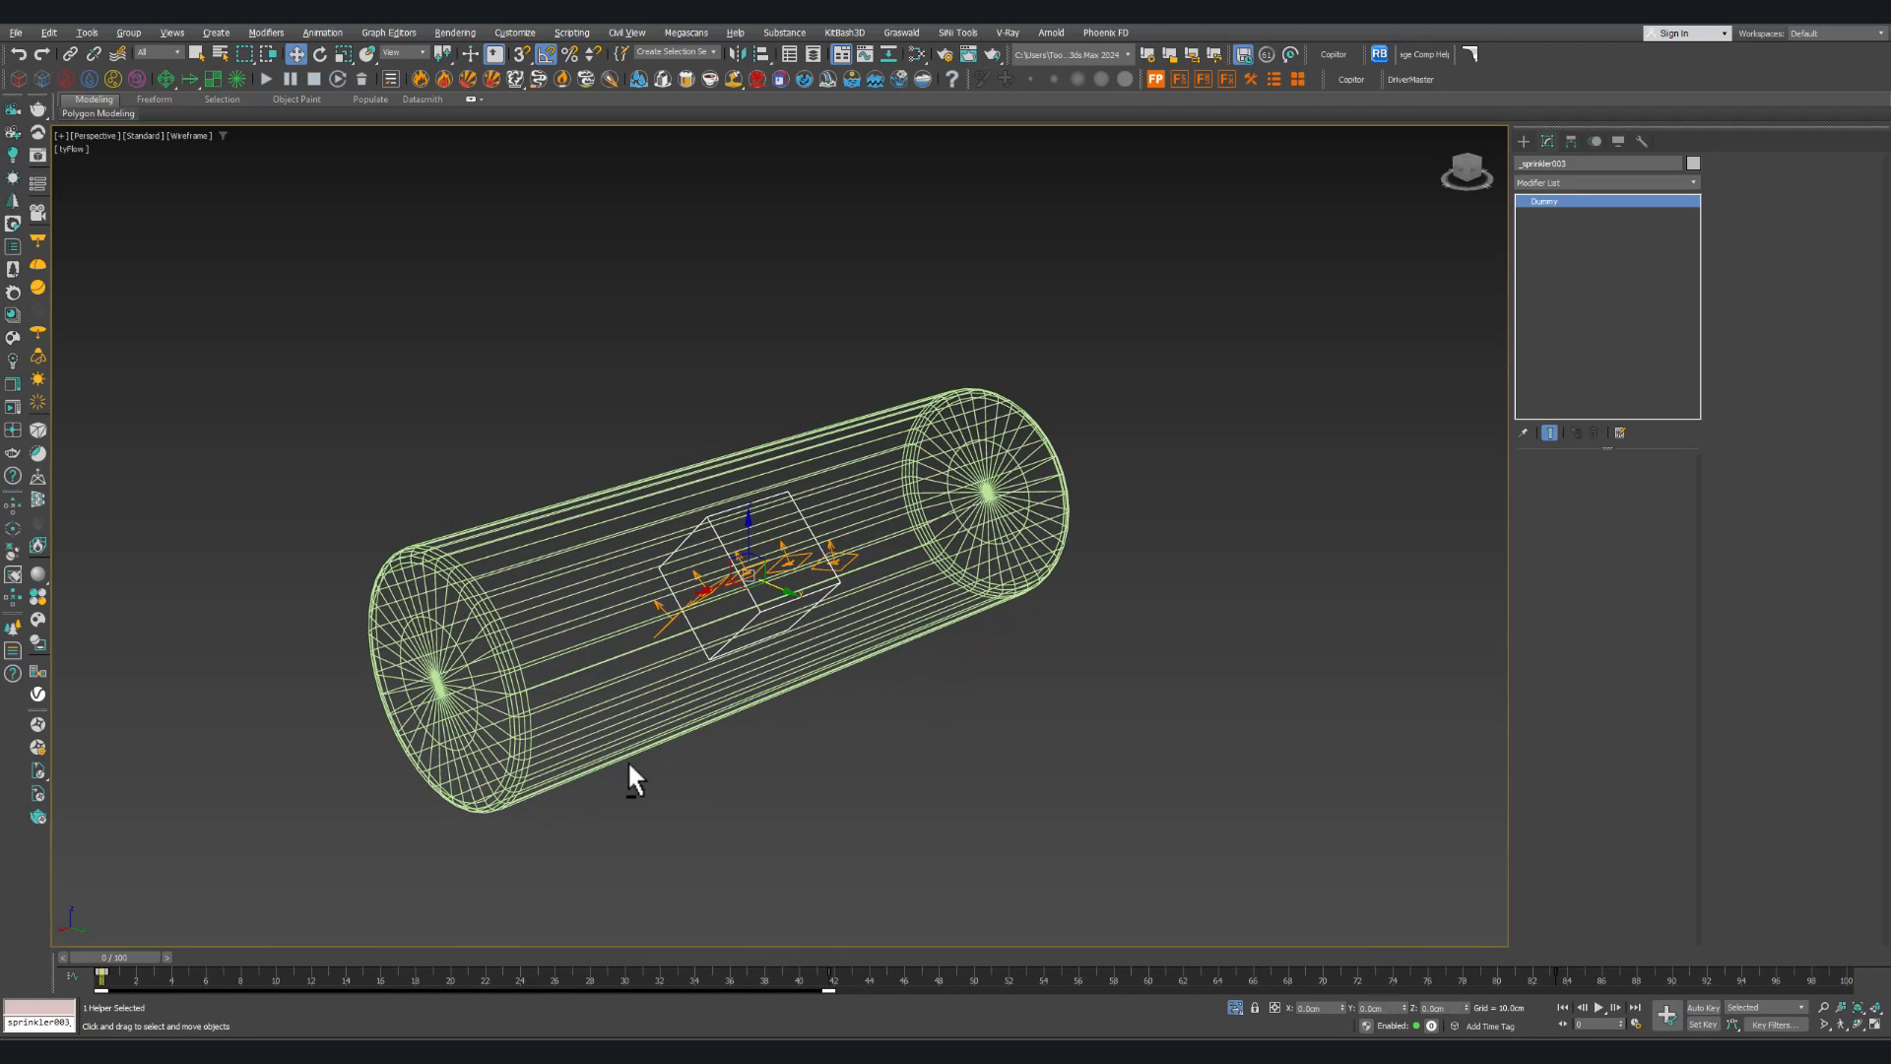
Step: Select the end tyIcon and examine how the row of emitters is angled around the dummy
alt+middle_drag(629, 764, 741, 714)
scroll(686, 623, up, 5)
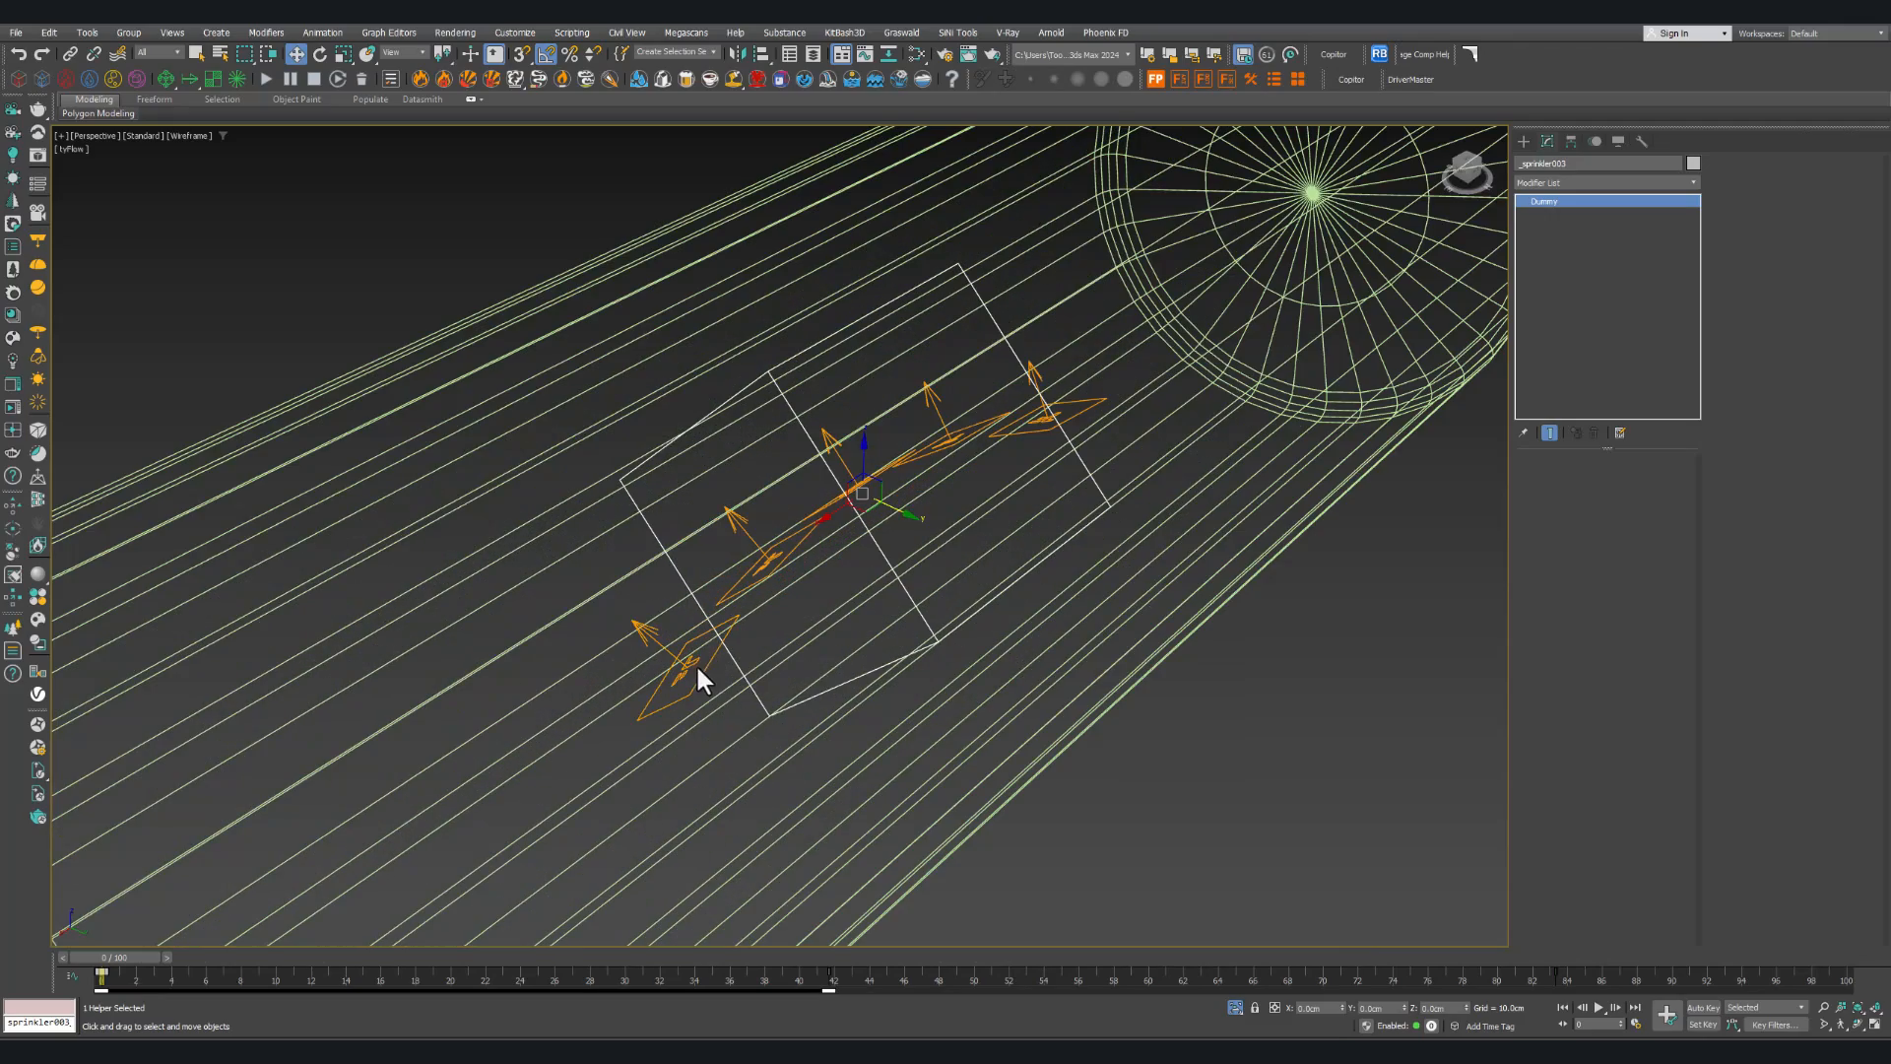
click(698, 668)
alt+middle_drag(690, 640, 814, 598)
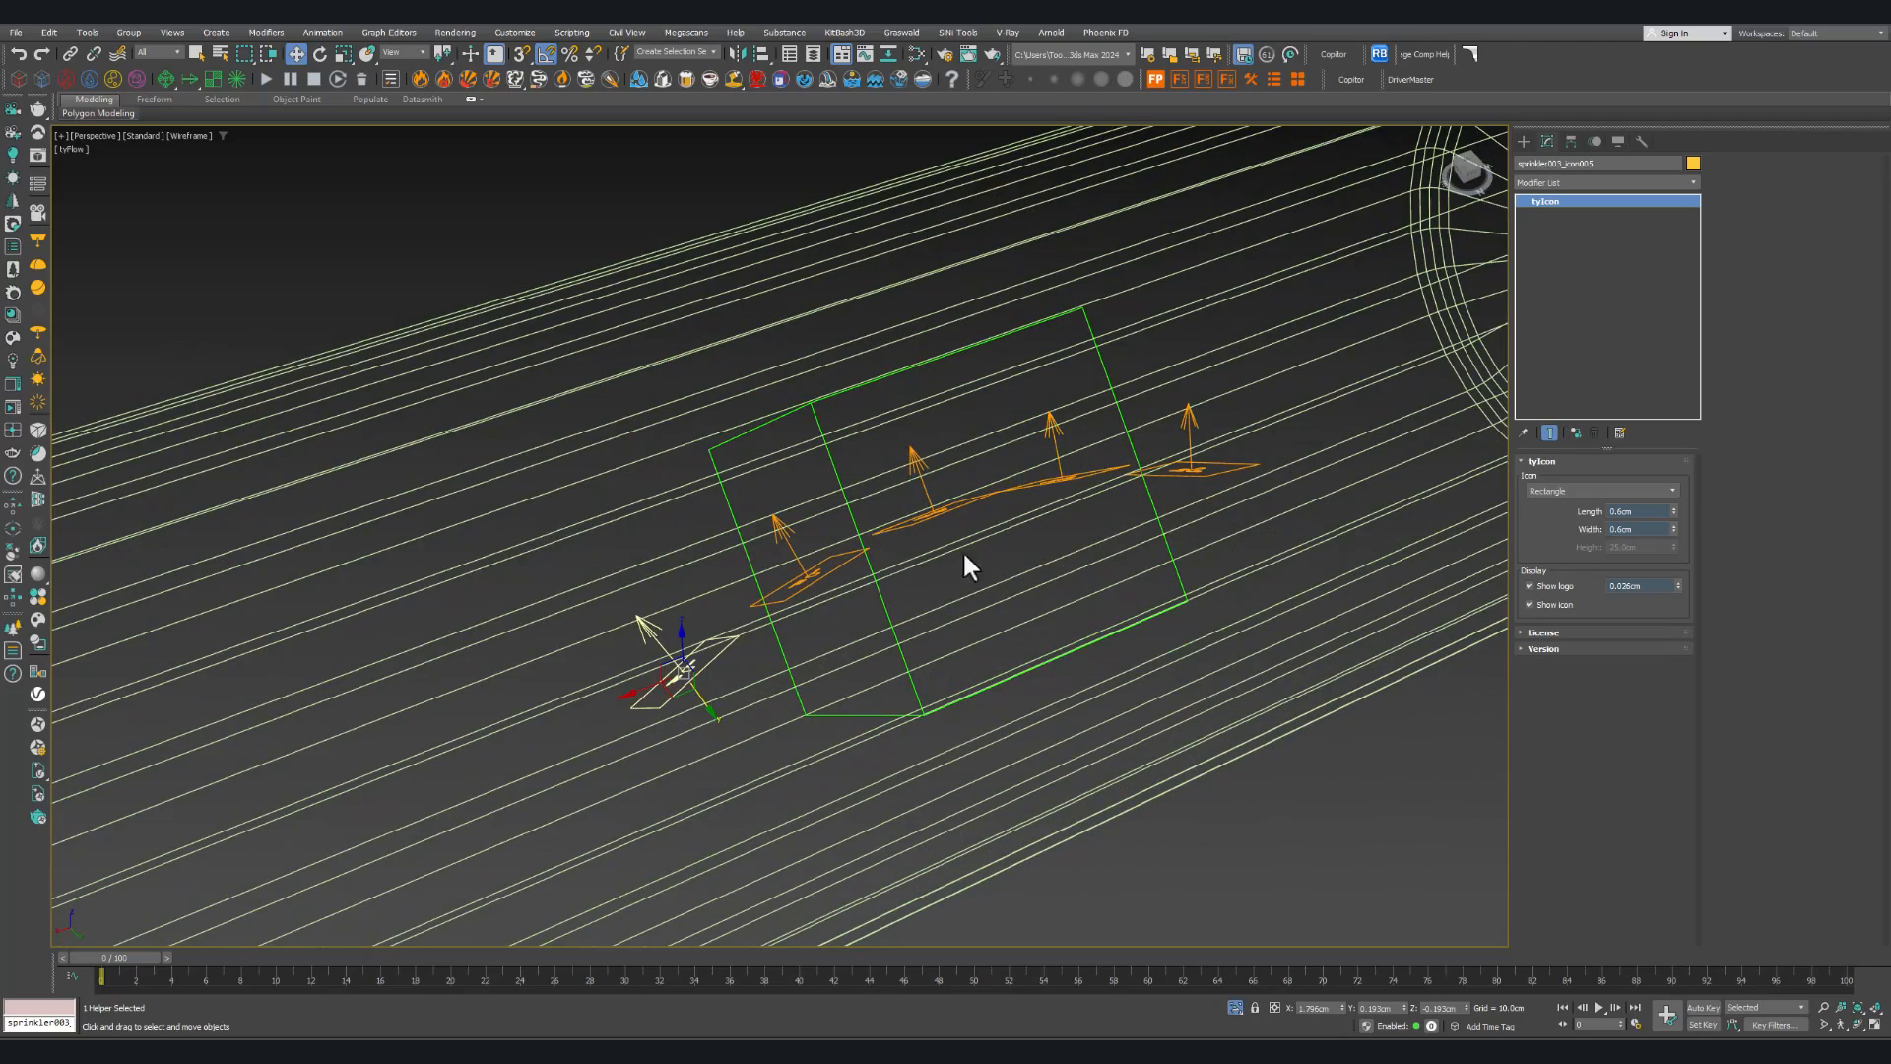
alt+middle_drag(964, 556, 835, 569)
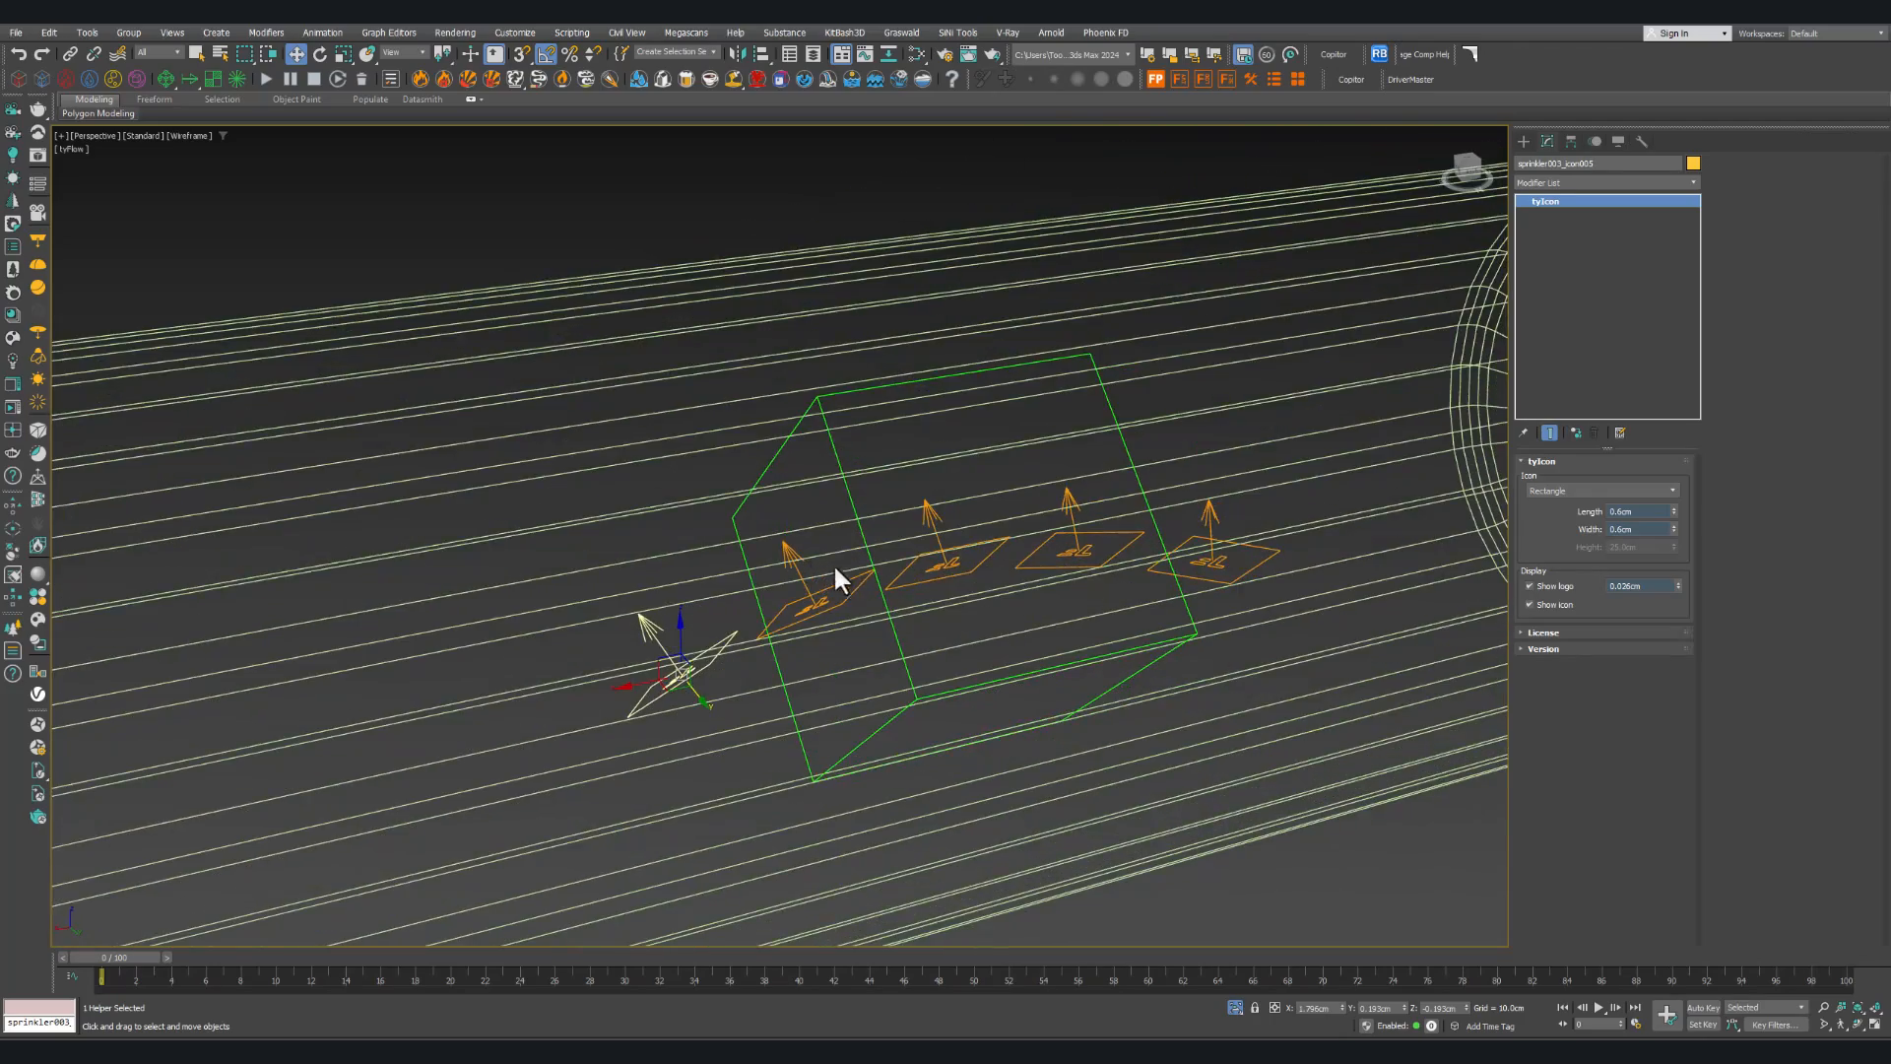
scroll(834, 563, down, 8)
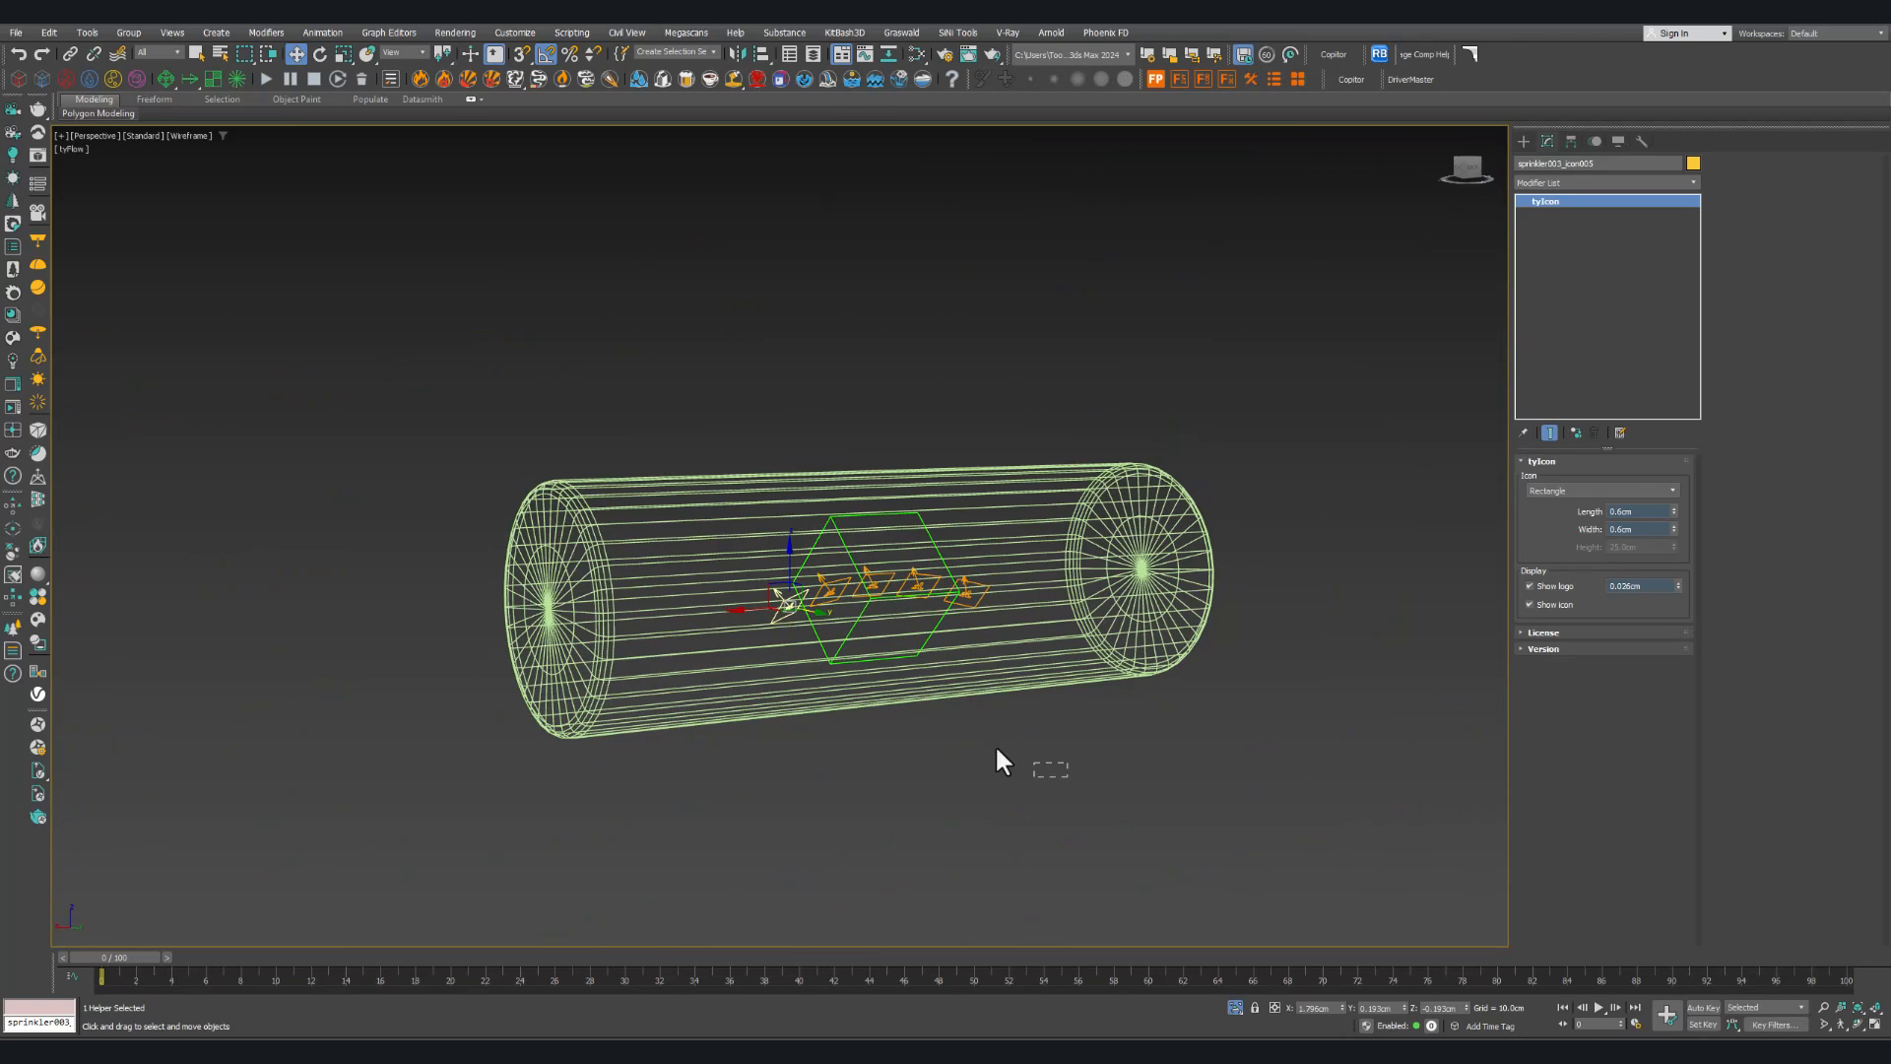
Step: Select the cylinder and the five tyIcons without the dummy and link them to the dummy
drag(995, 743, 794, 498)
scroll(855, 532, up, 8)
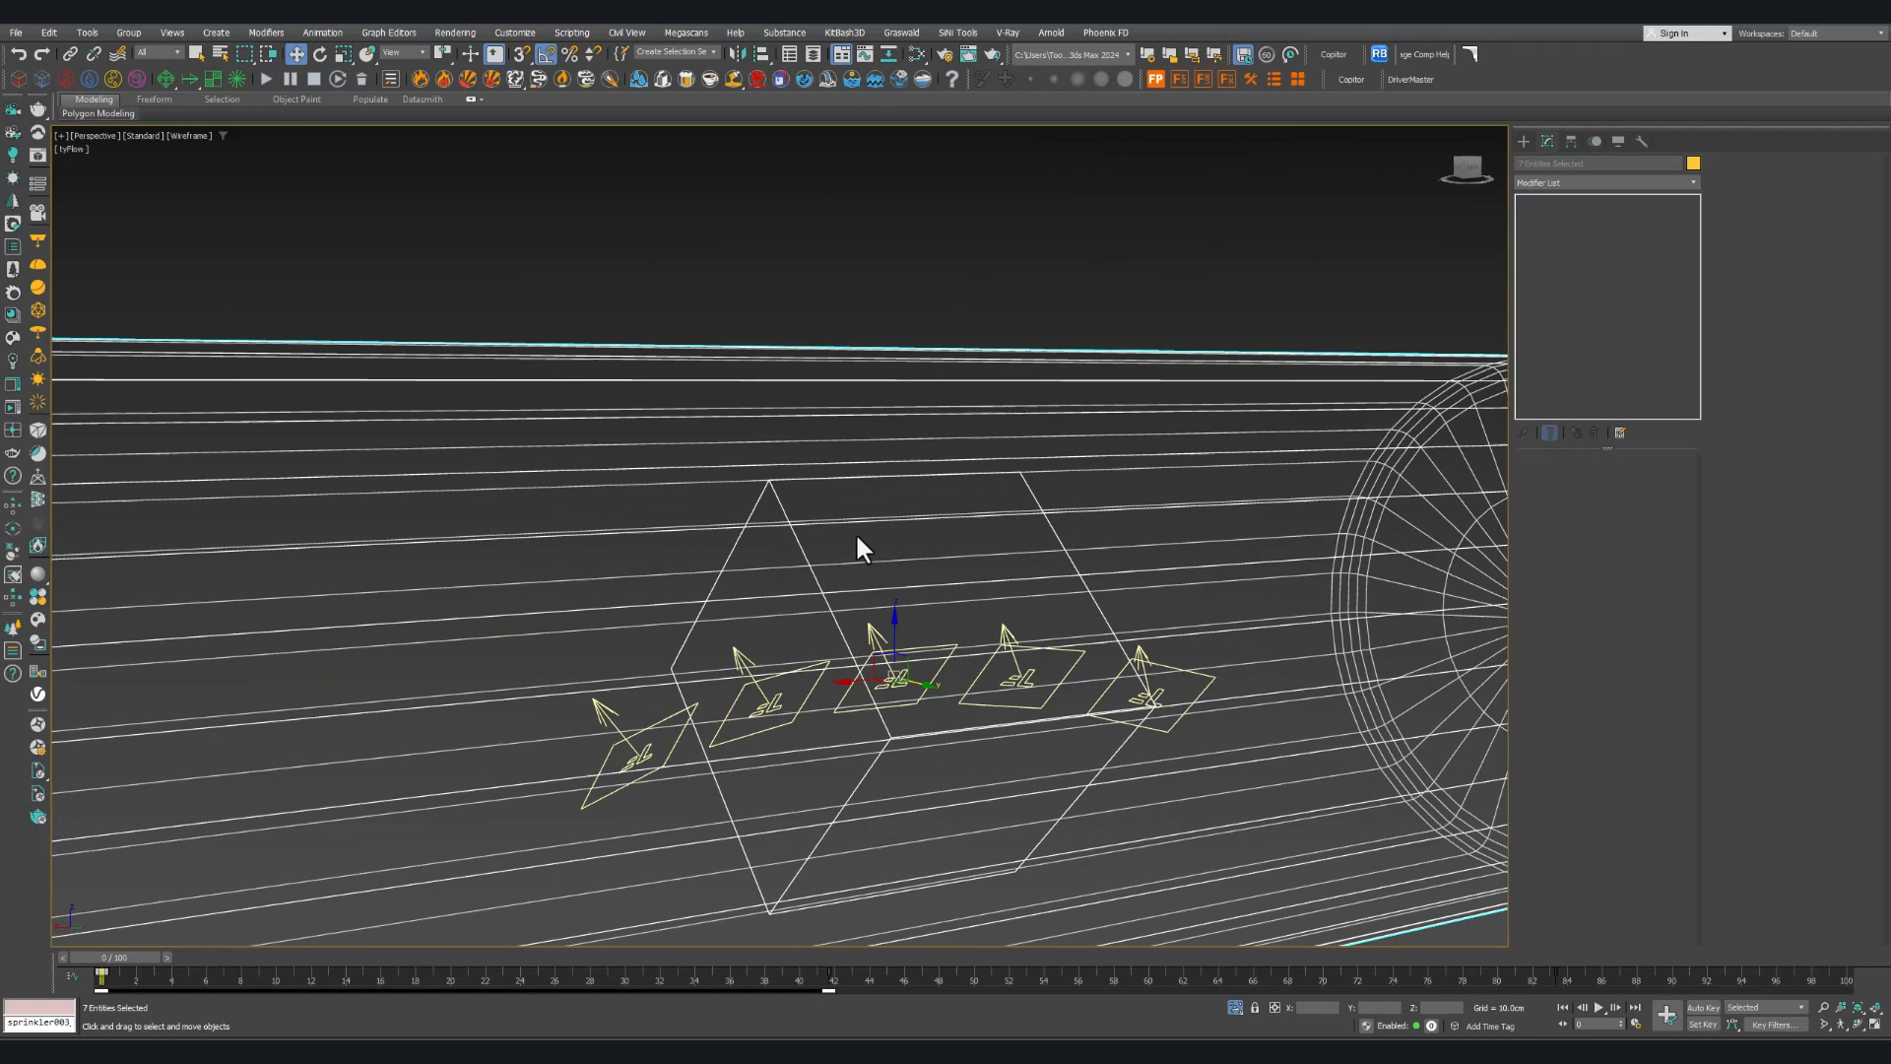
alt+click(796, 544)
scroll(748, 512, down, 8)
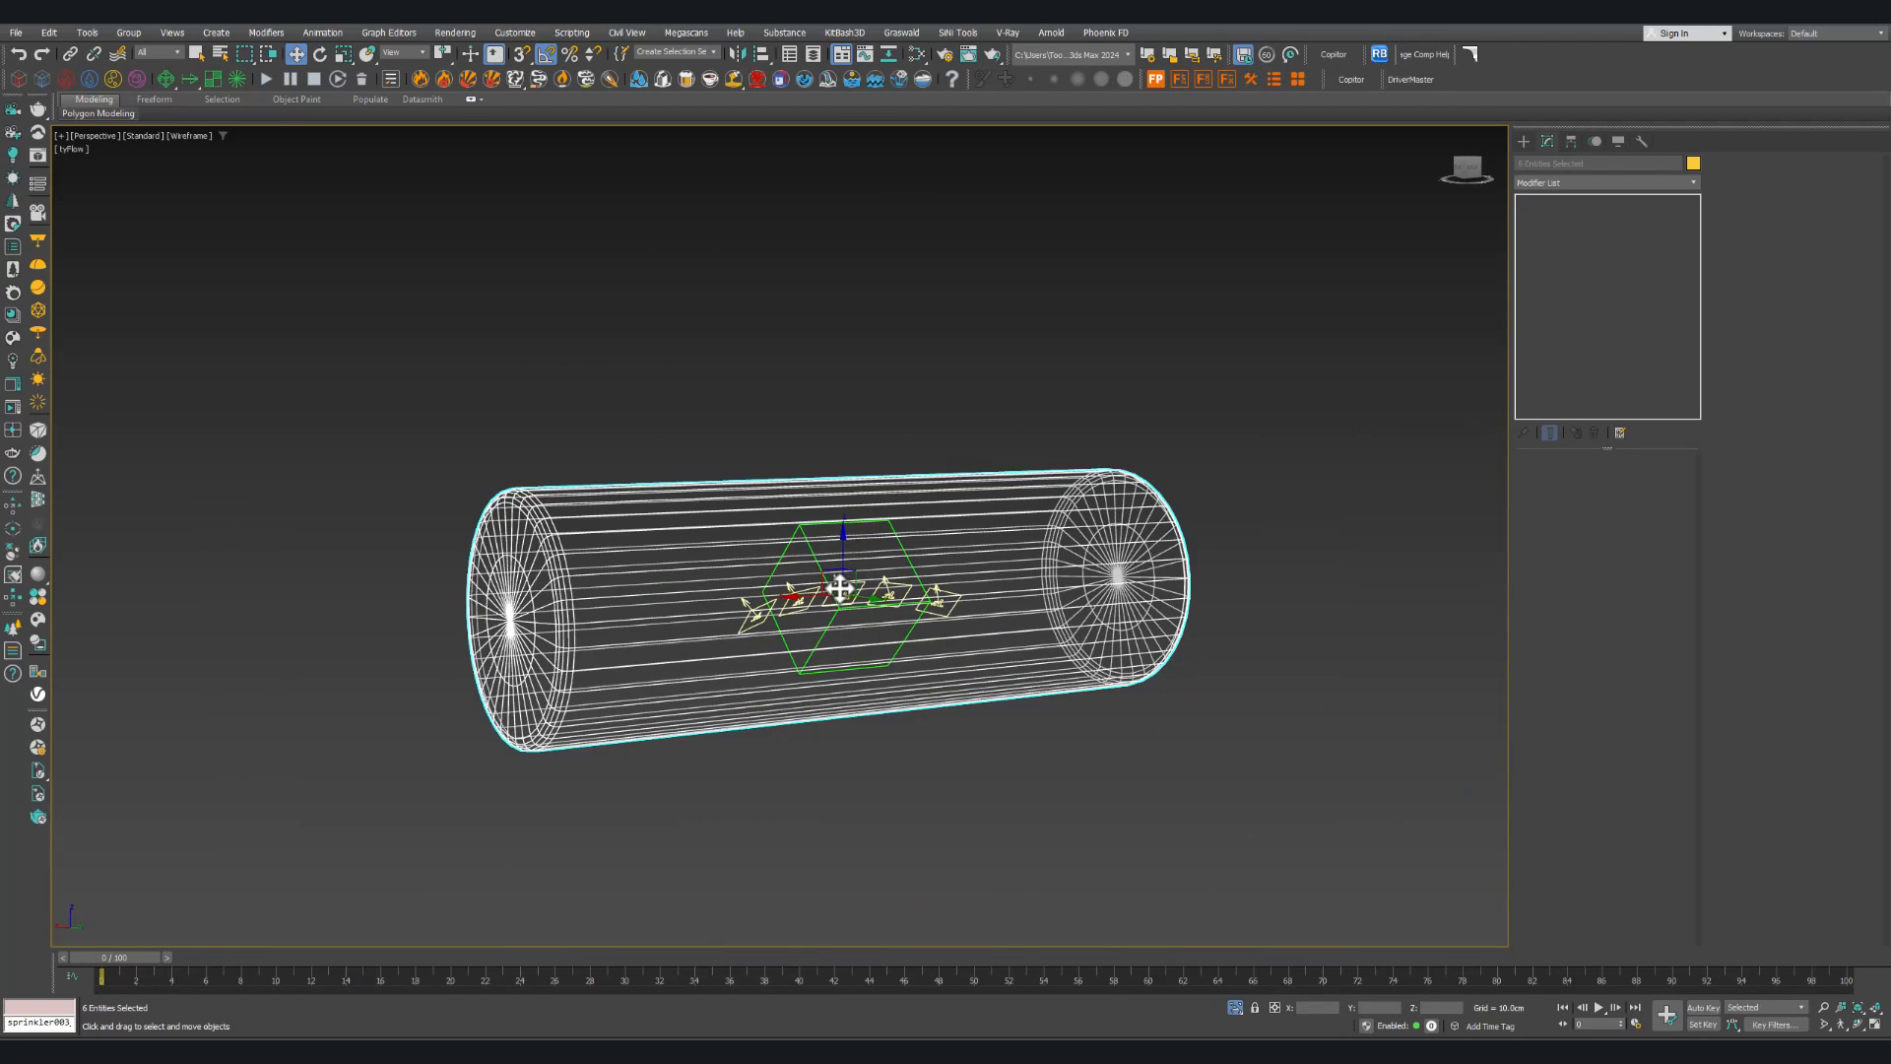
click(70, 54)
drag(838, 583, 913, 557)
key(w)
scroll(825, 600, up, 3)
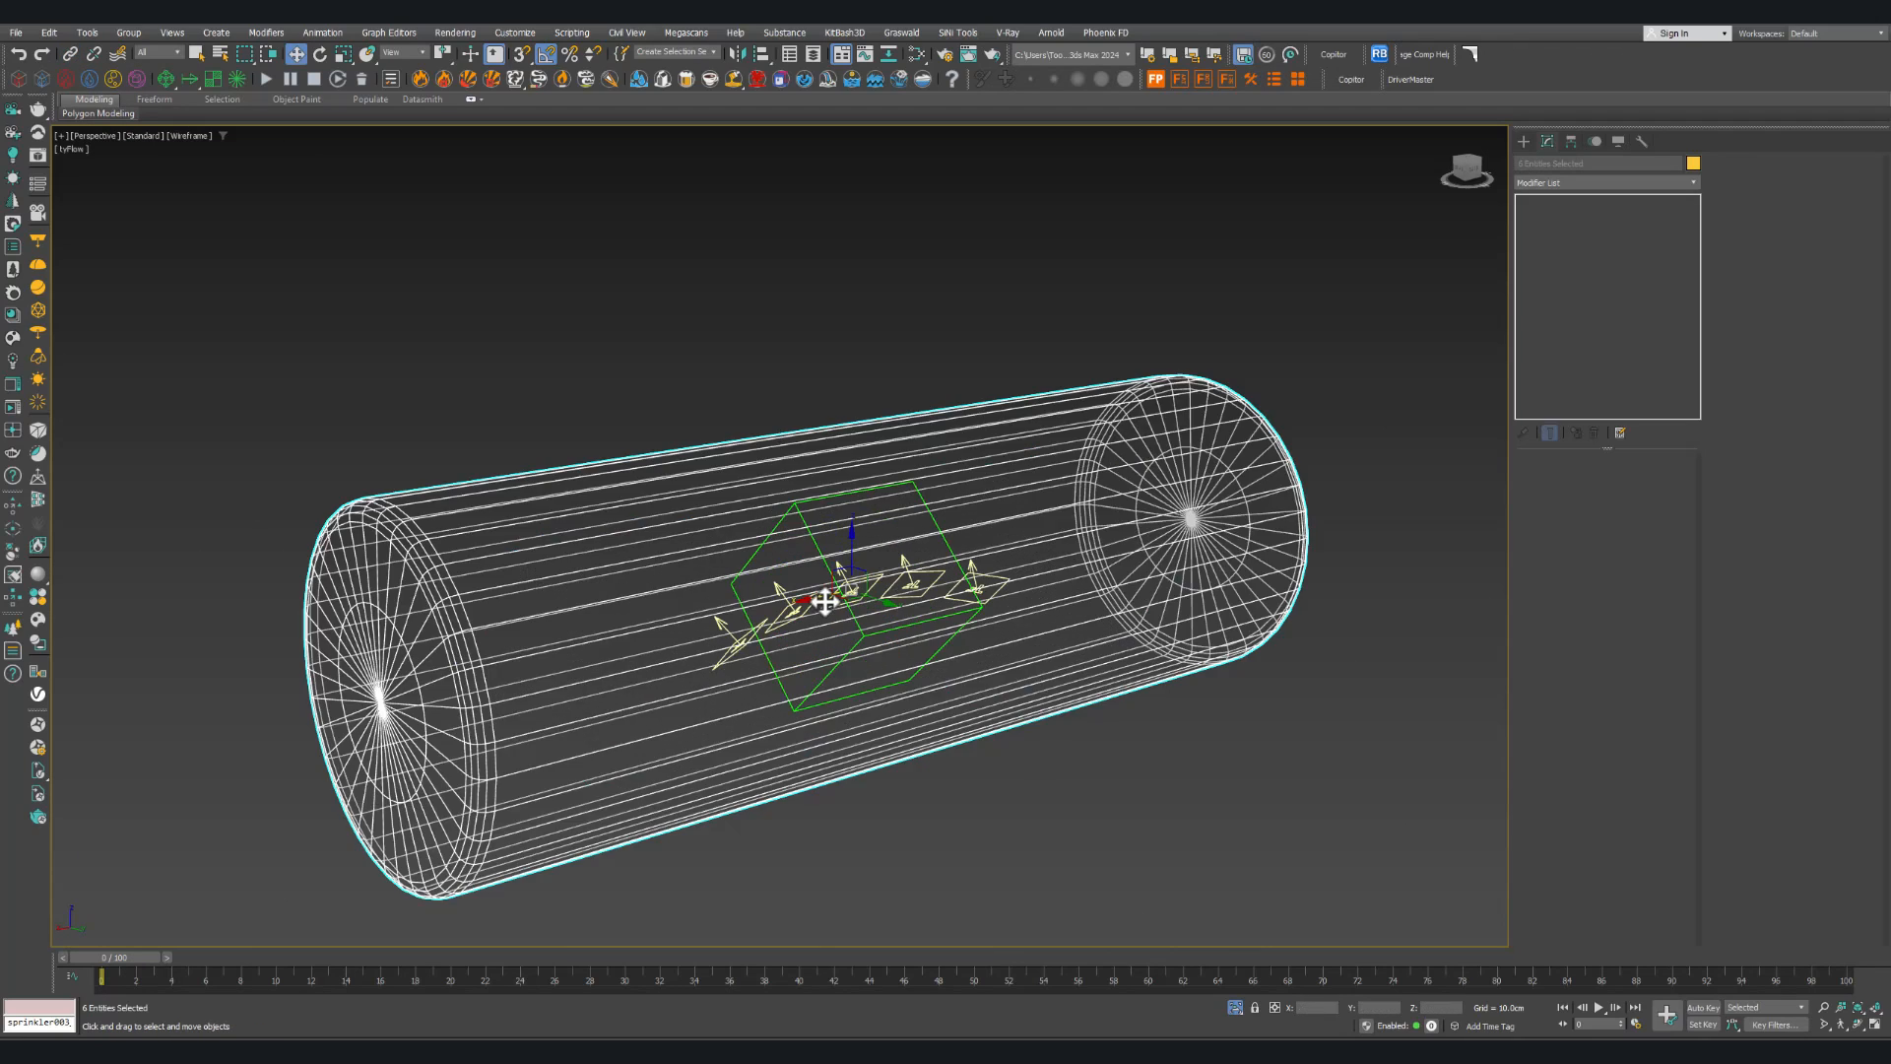
Step: Scrub the first frames to check how the linked cylinder and icons follow the dummy, returning to frame 0
mouse_move(828, 601)
alt+middle_down()
mouse_move(853, 616)
mouse_move(835, 619)
alt+middle_up()
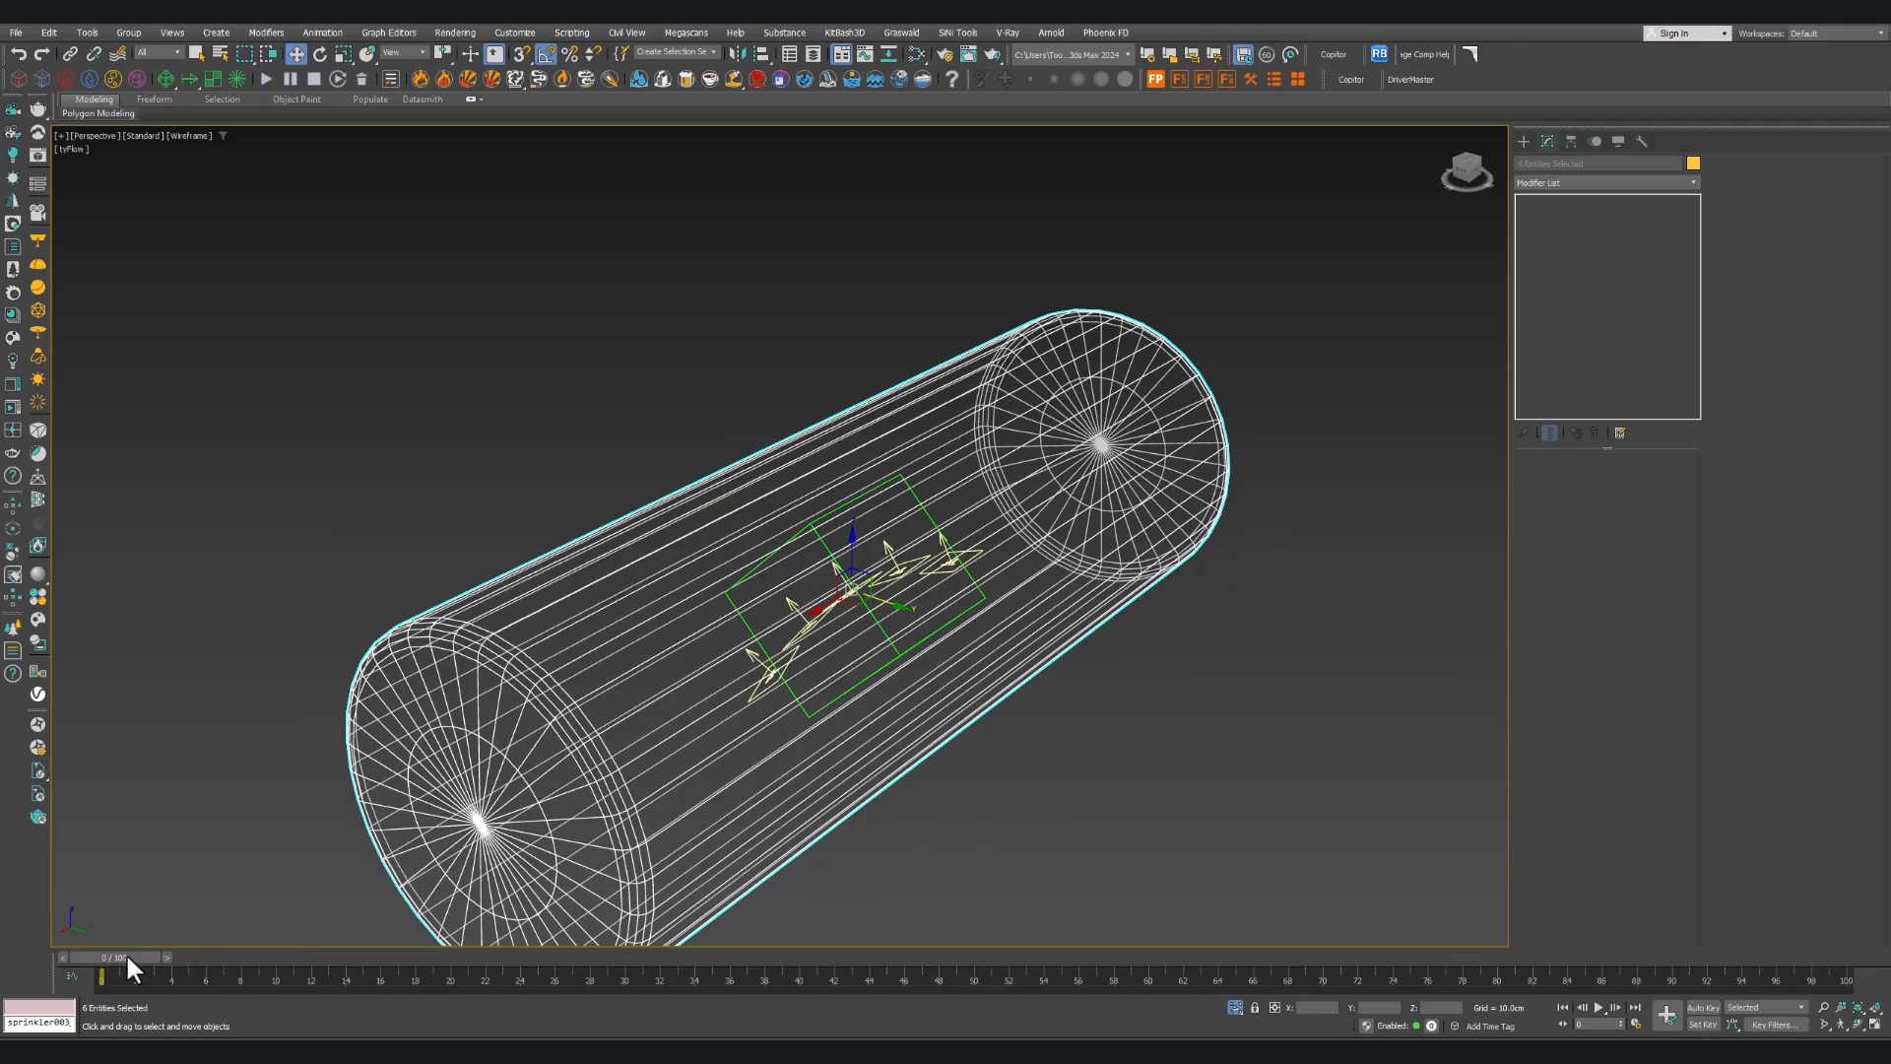
drag(127, 957, 282, 983)
key(w)
scroll(800, 722, down, 3)
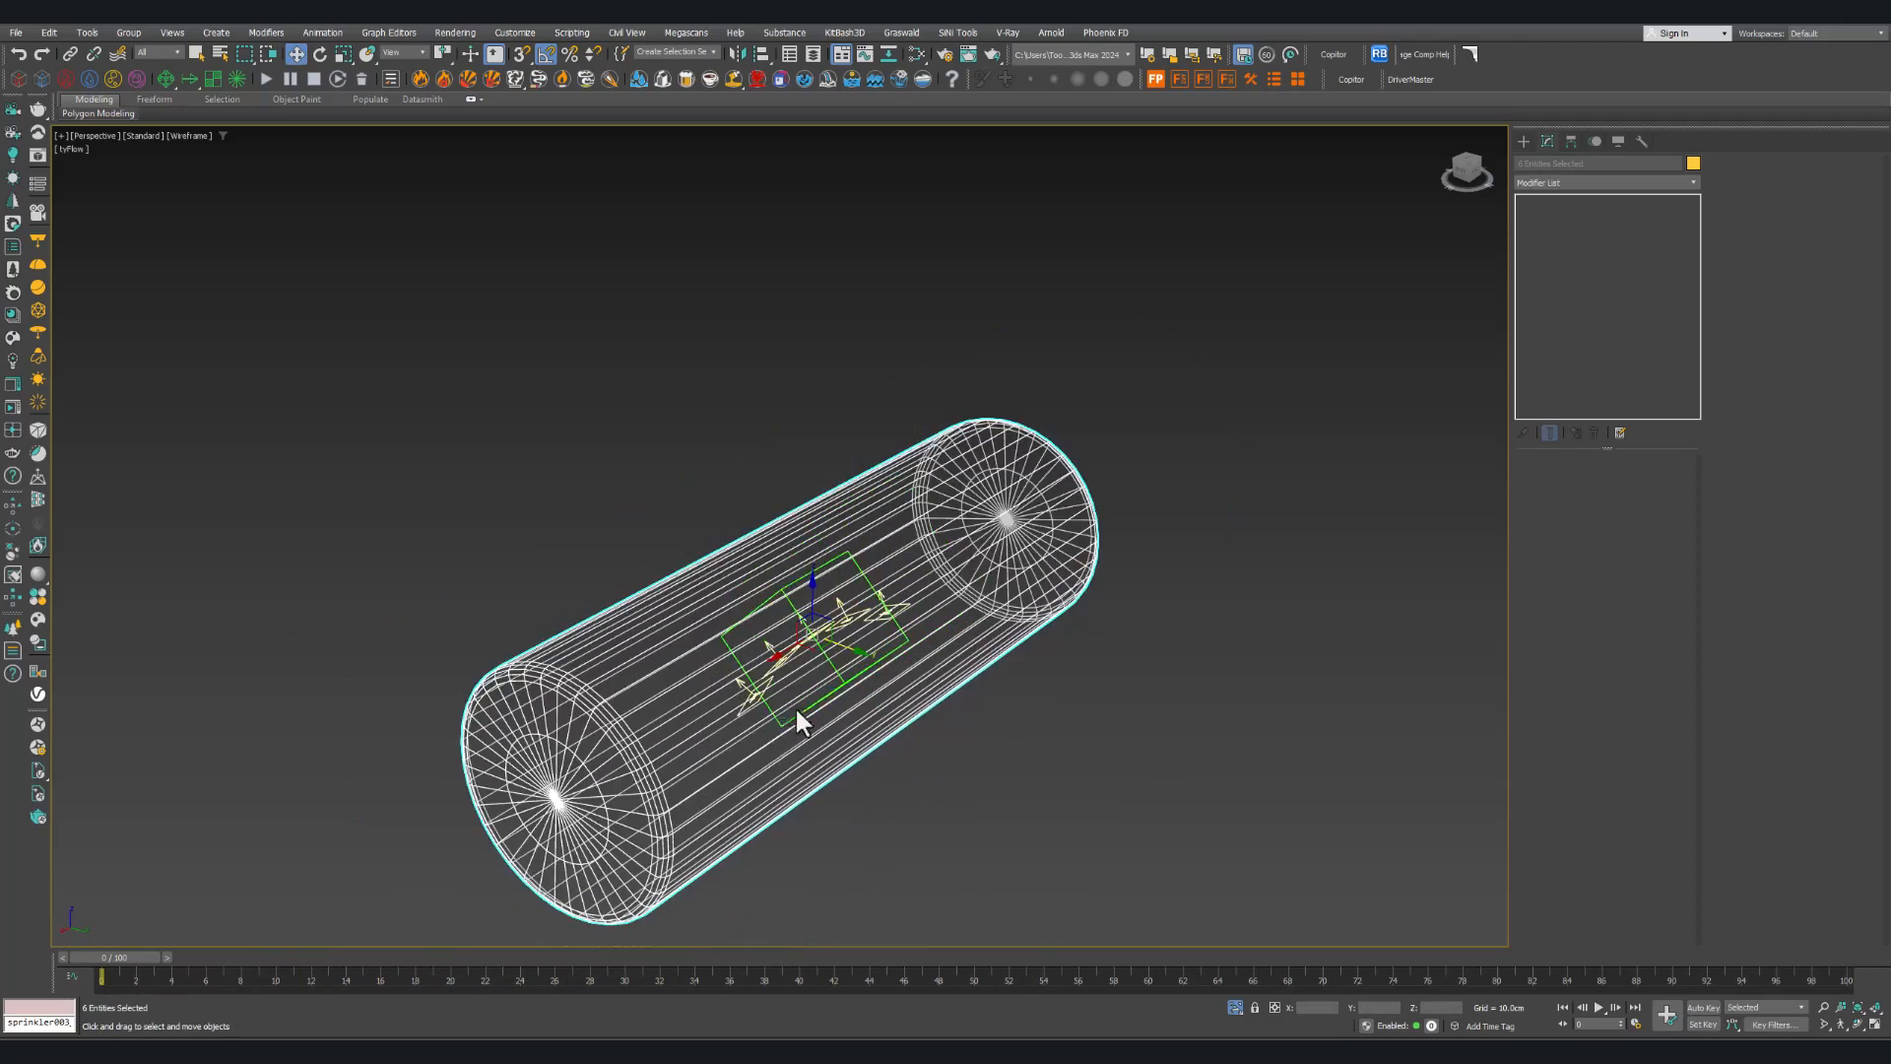
Step: Open the sprinkler003_tyFlow editor and set the Birth operator's rate to 1500 particles per frame
scroll(979, 690, down, 3)
middle_drag(979, 690, 1025, 688)
click(886, 741)
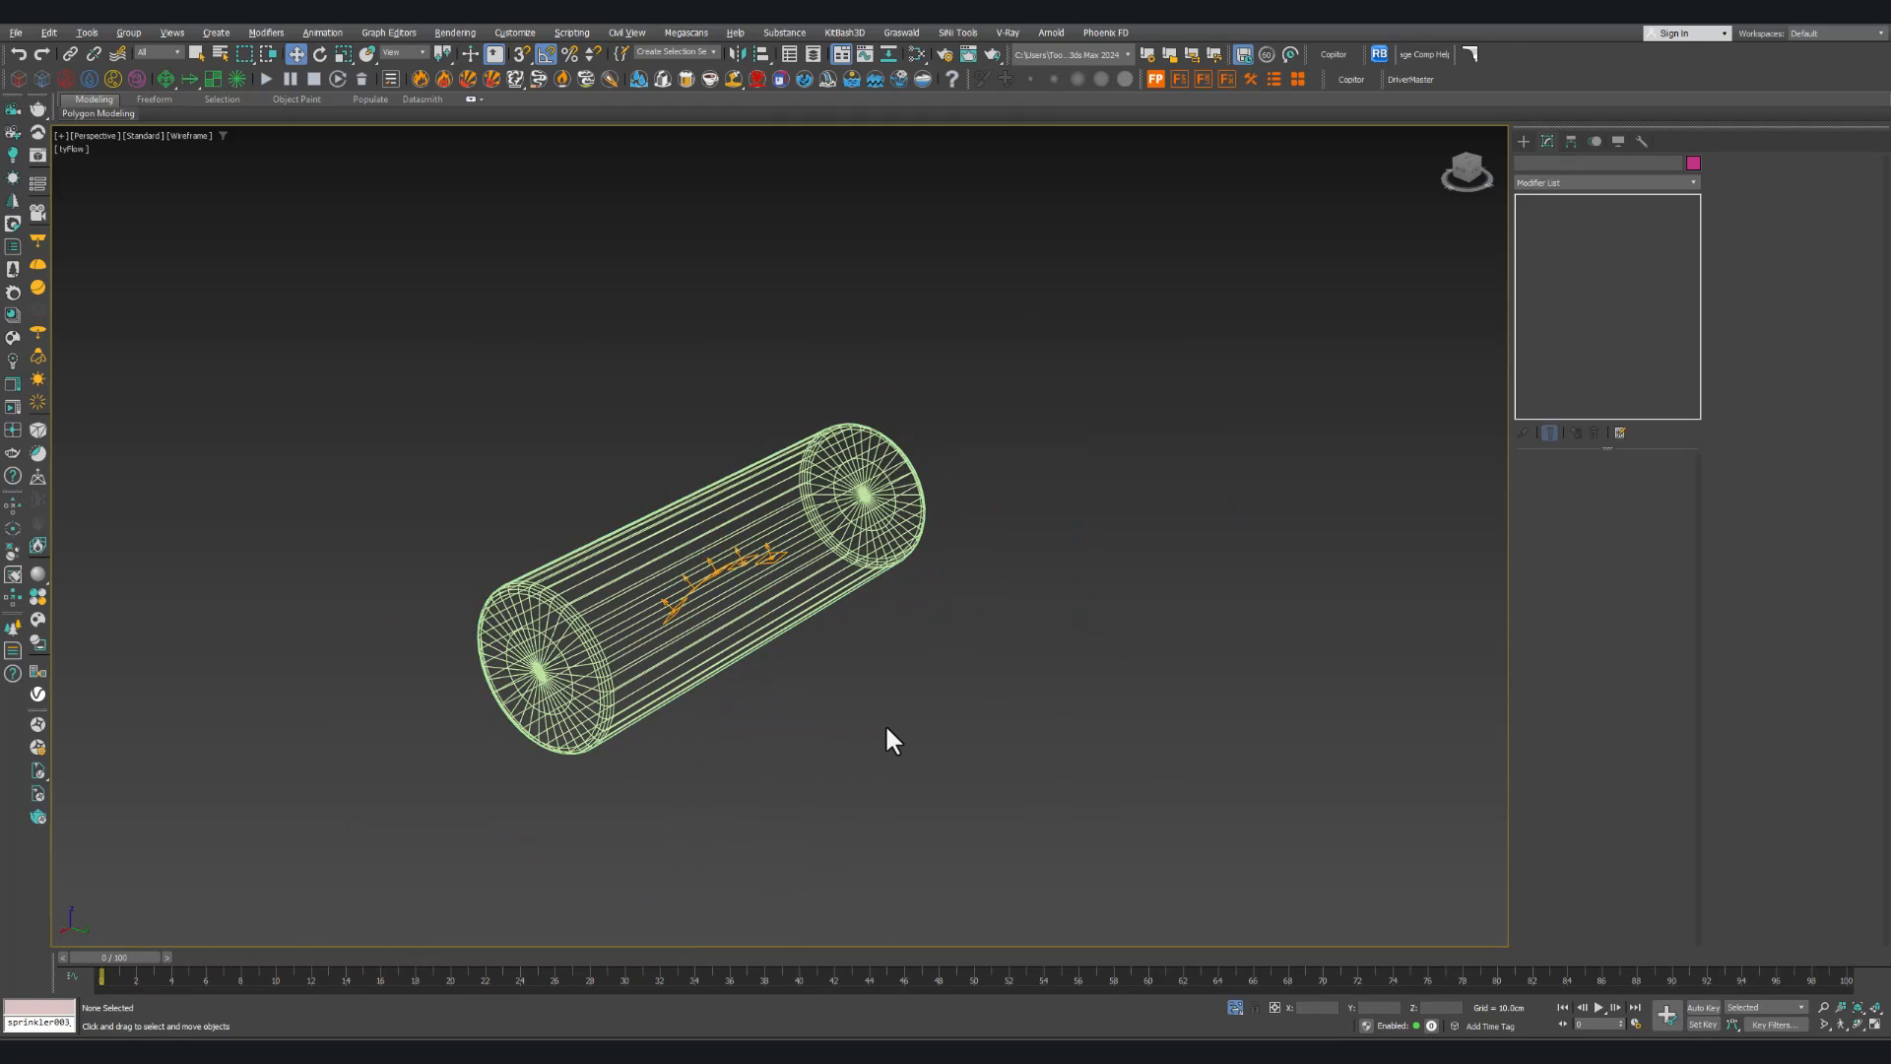
alt+middle_drag(789, 709, 778, 672)
click(1280, 689)
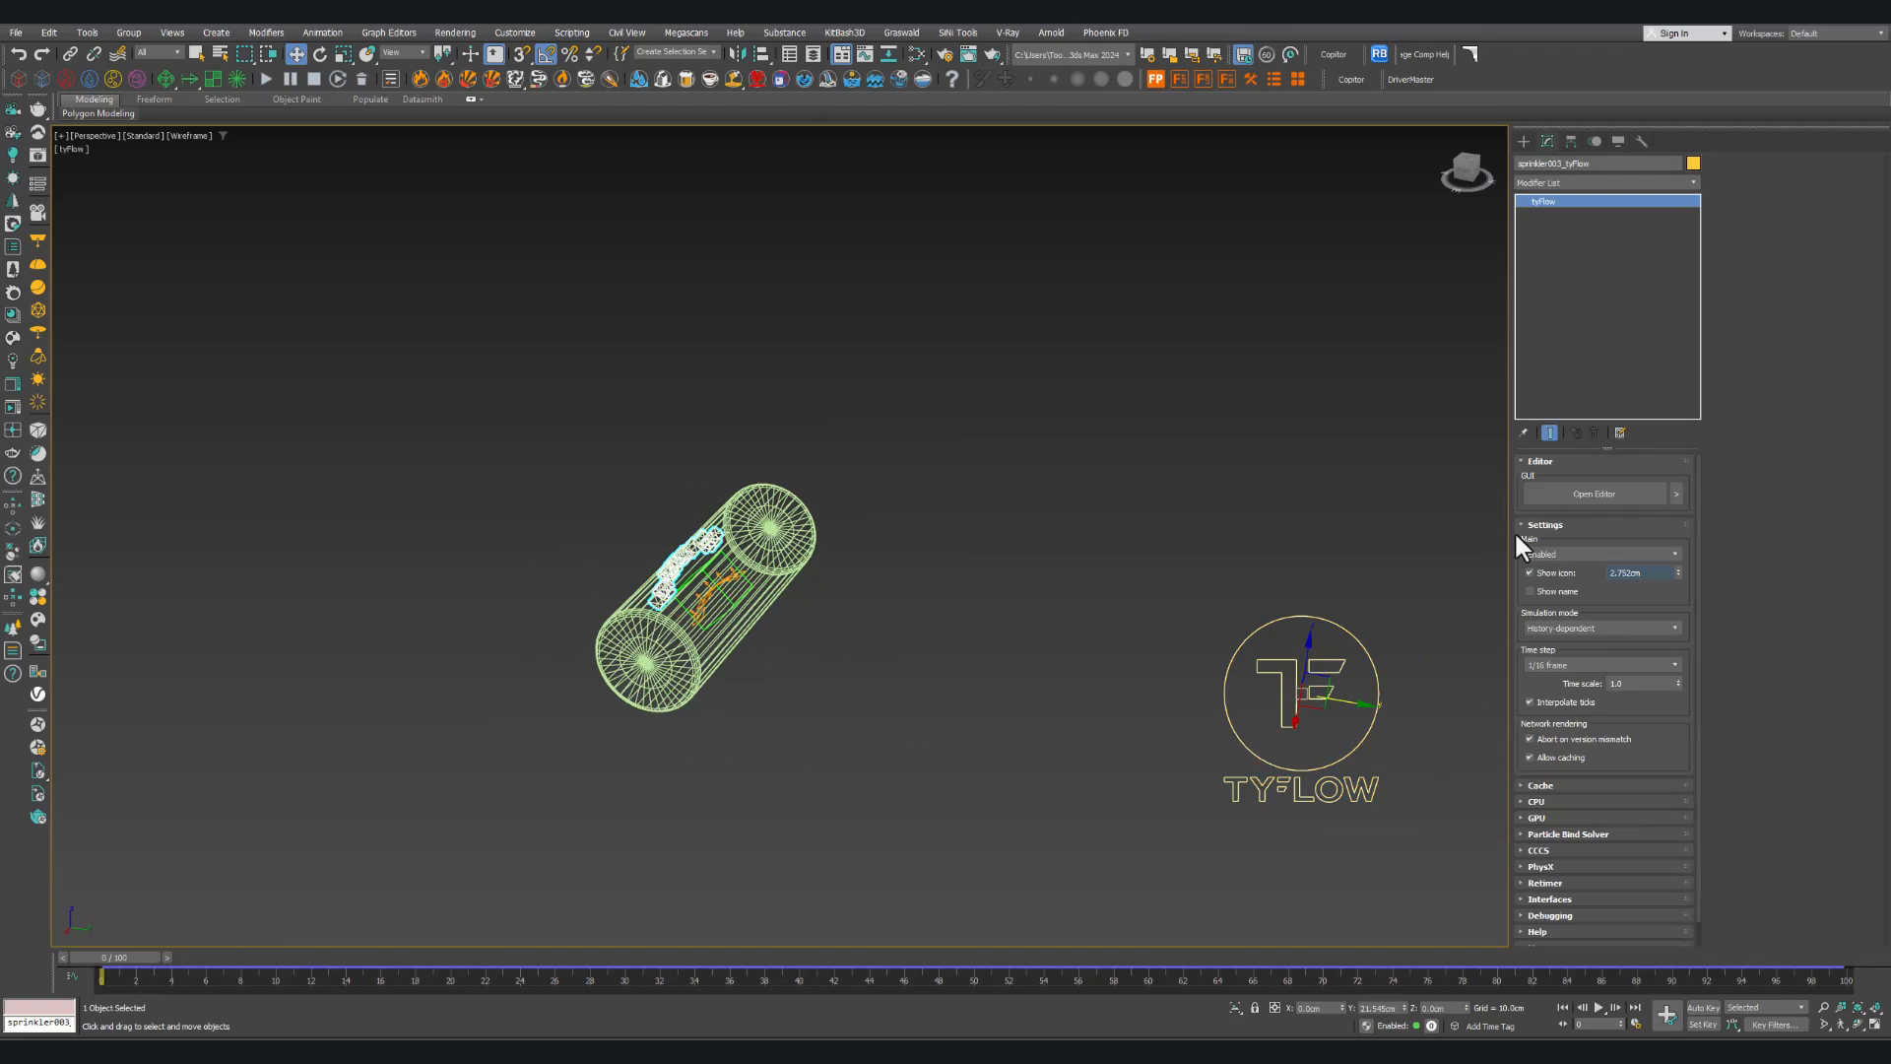
click(1610, 491)
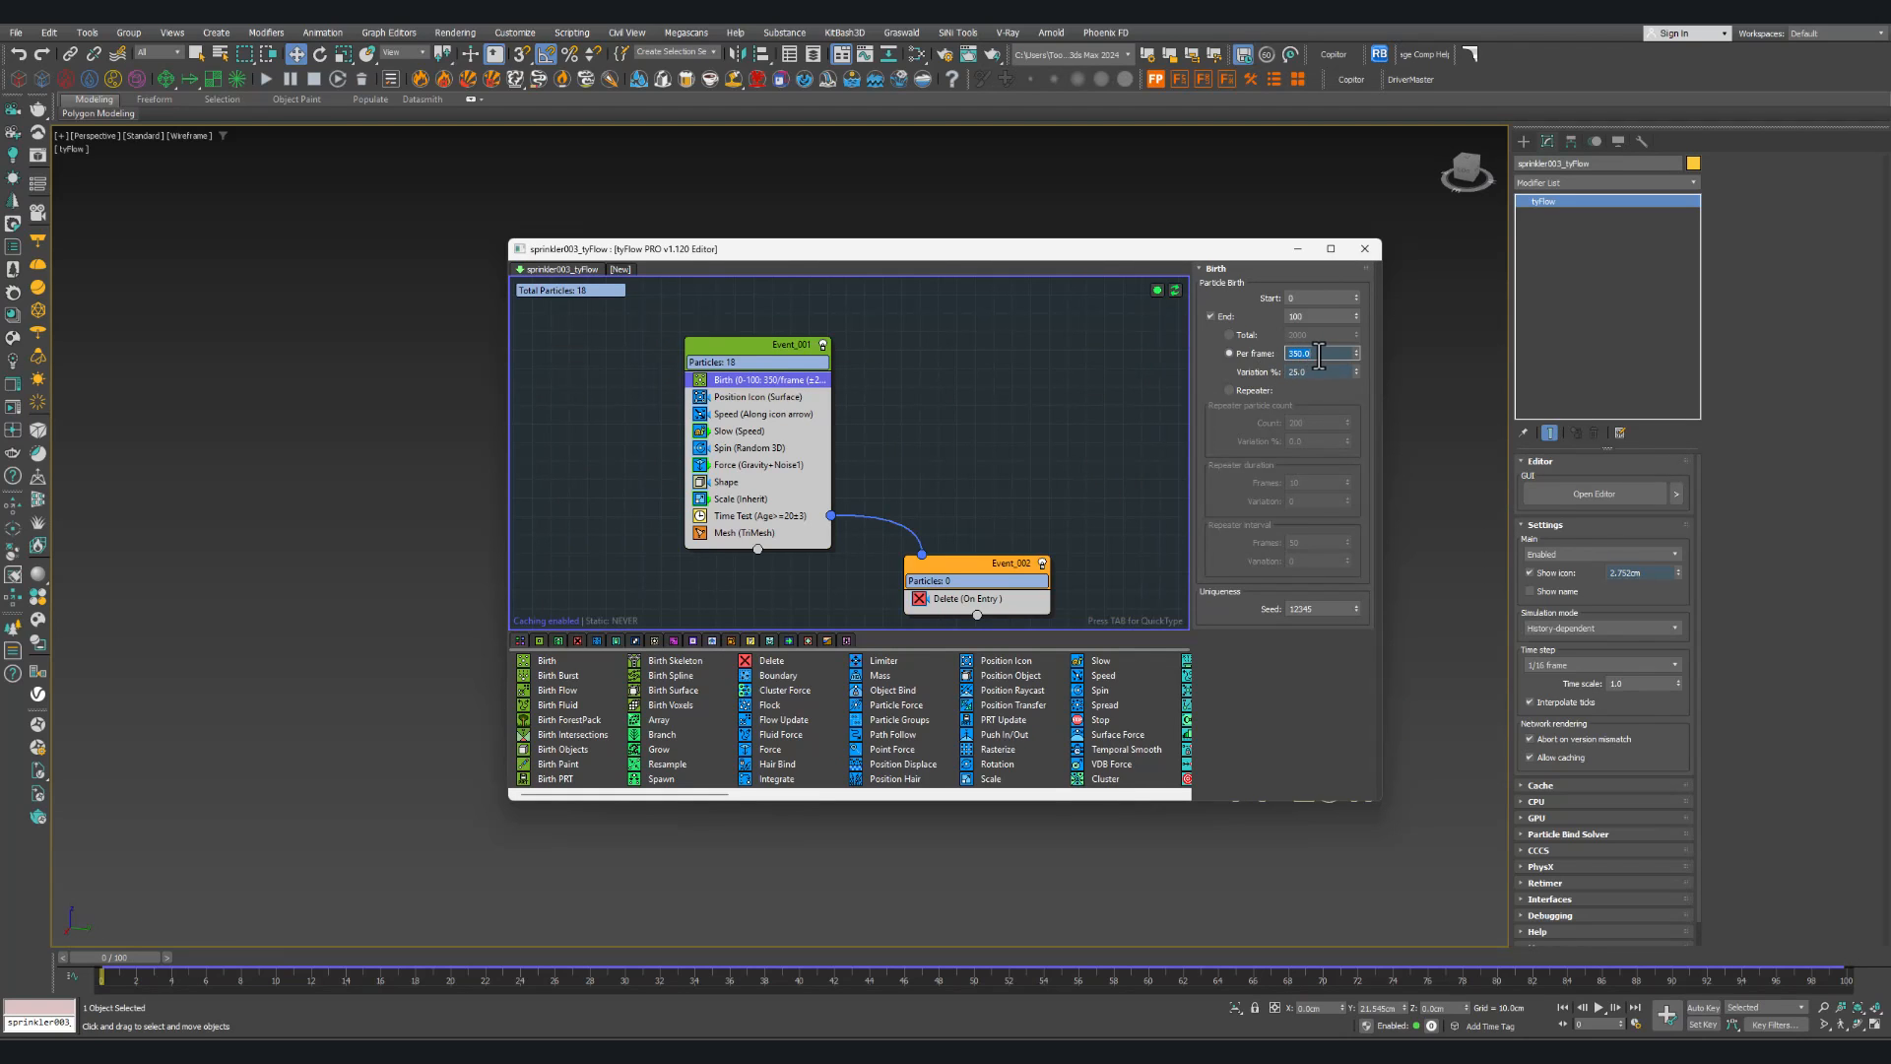
text(2)
key(Return)
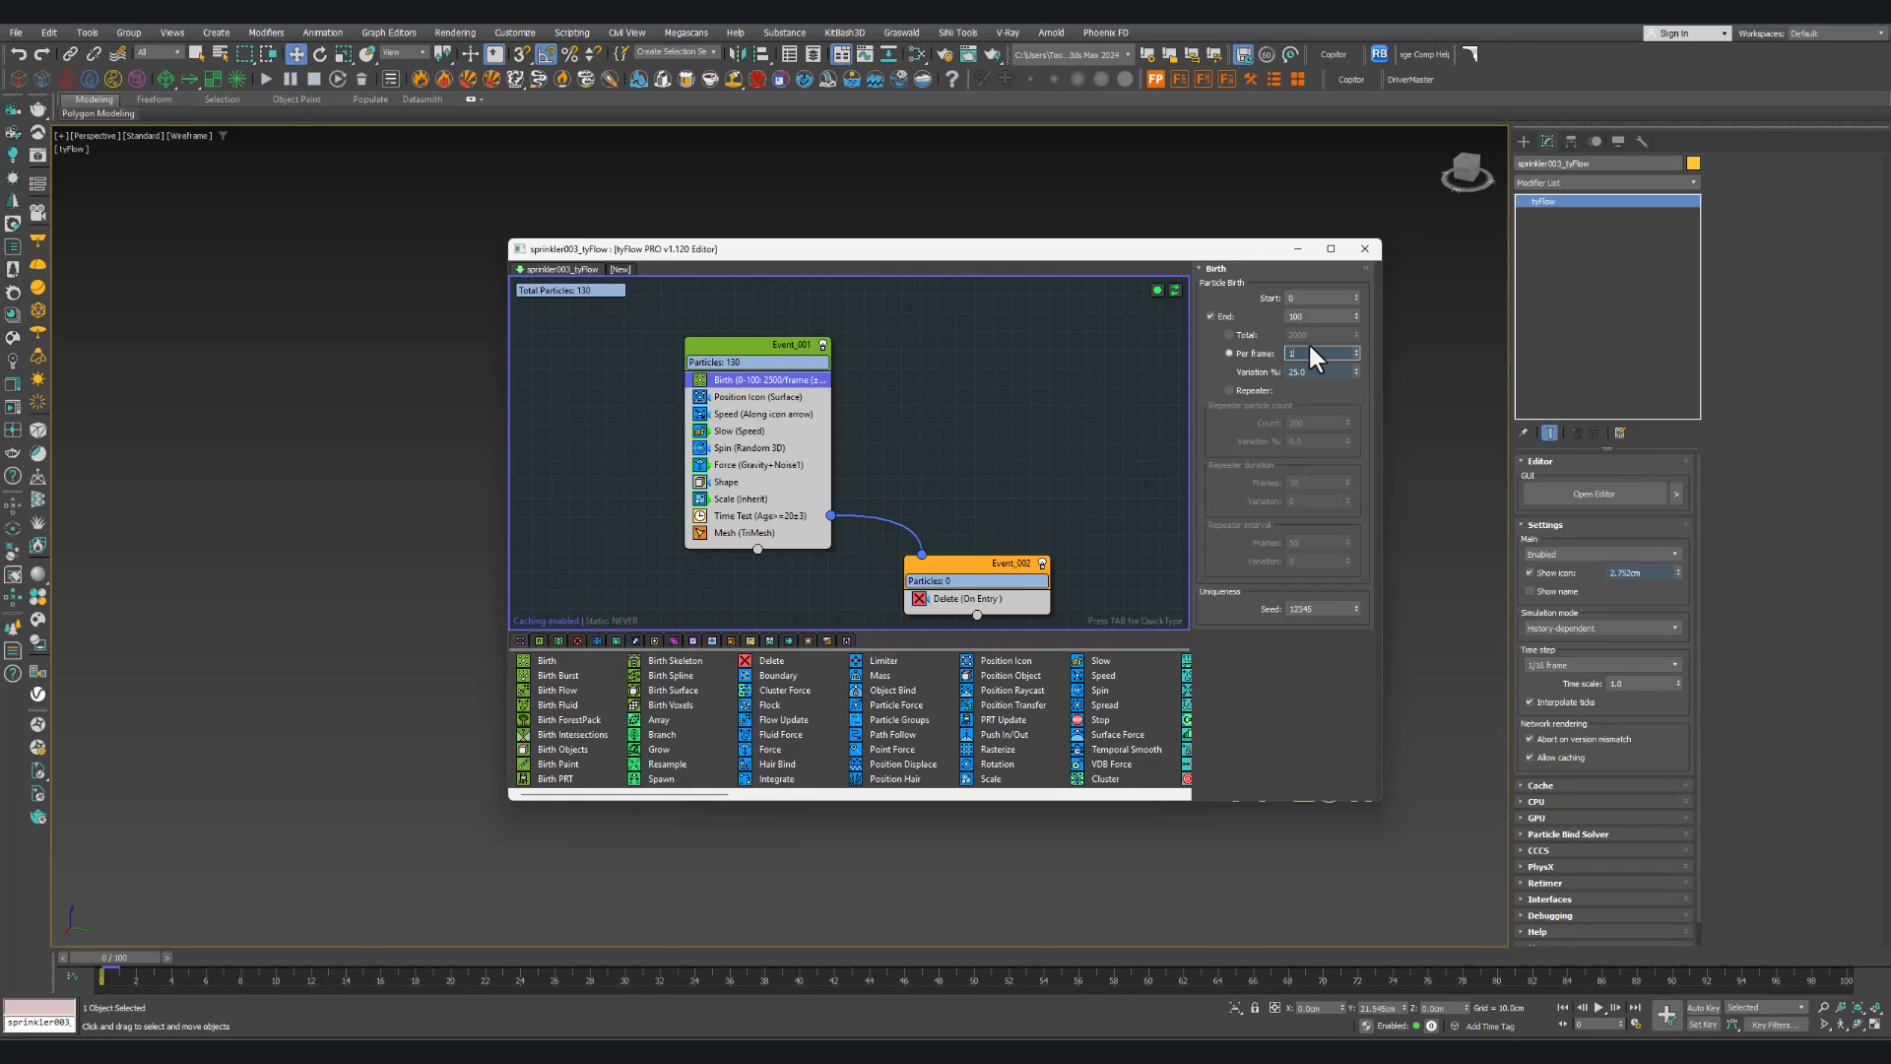
key(Return)
Step: Check the flow editor's display options and reposition Event_001 within the graph
middle_drag(848, 441, 881, 459)
middle_drag(741, 425, 798, 428)
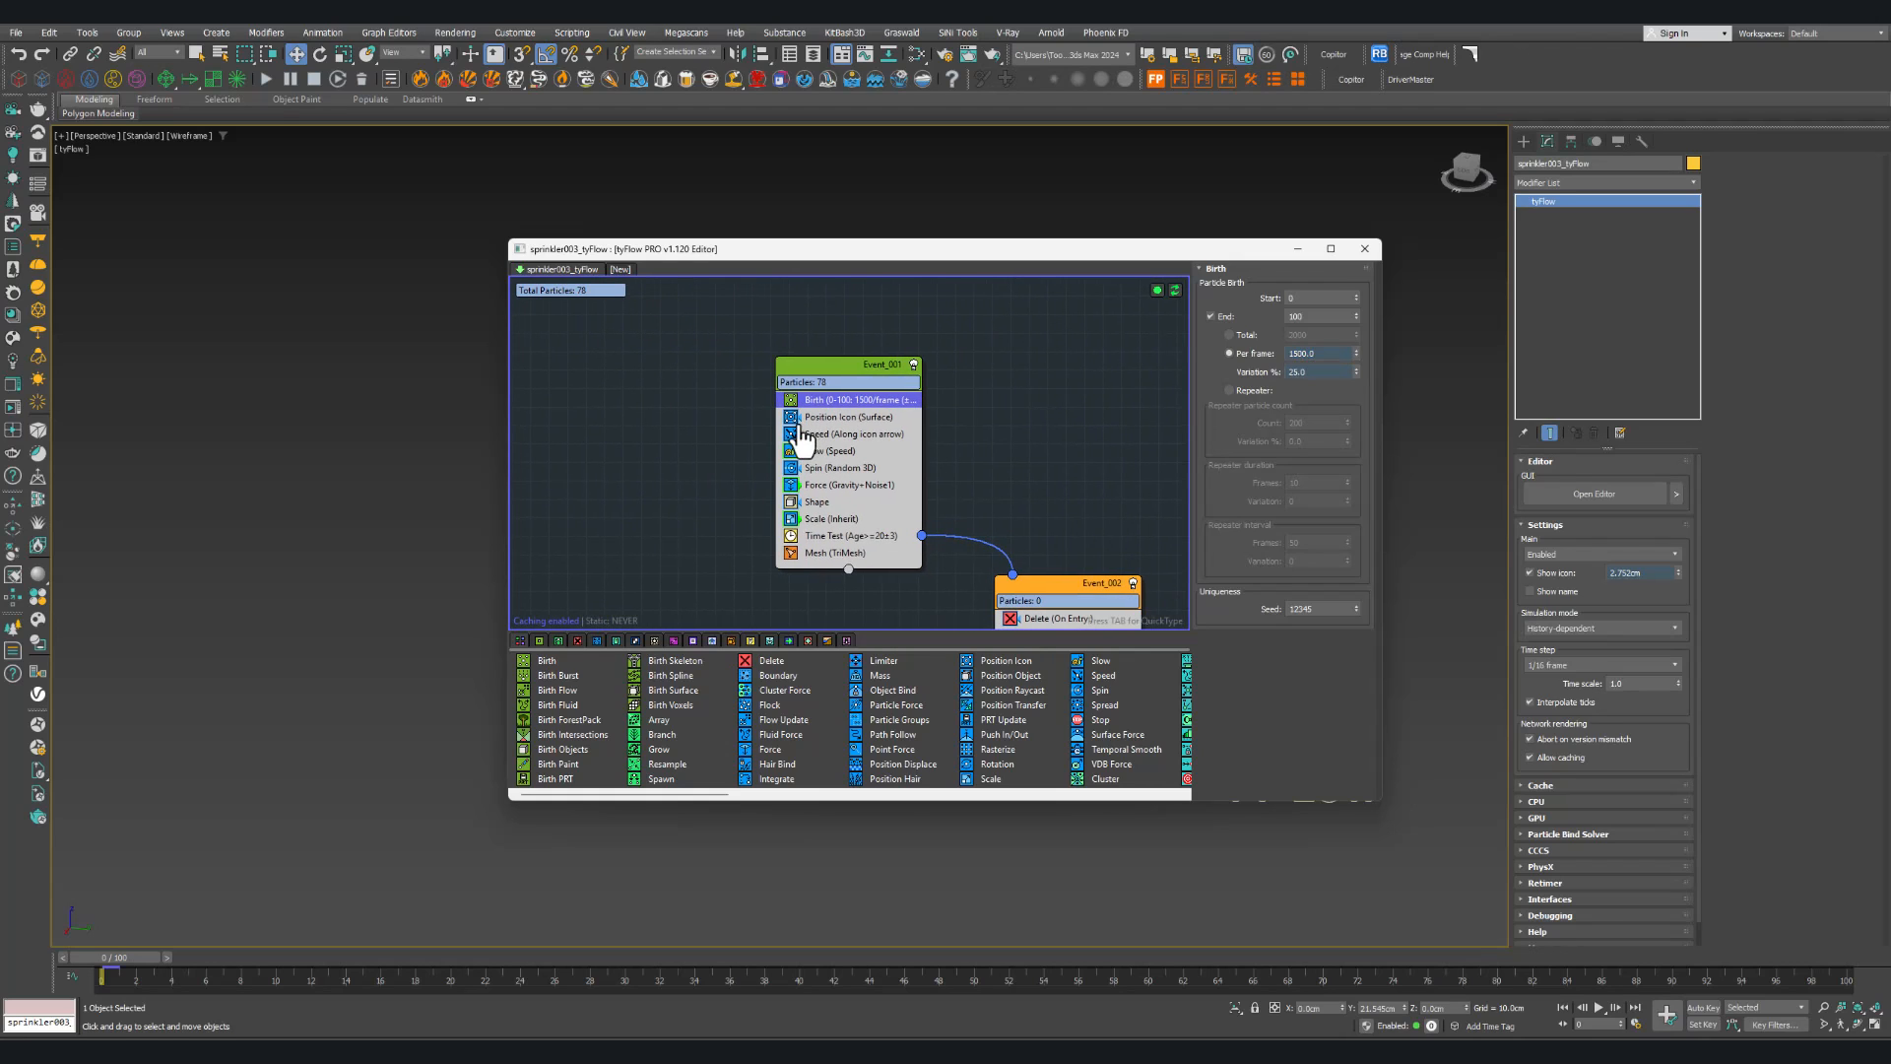
click(682, 388)
right_click(647, 358)
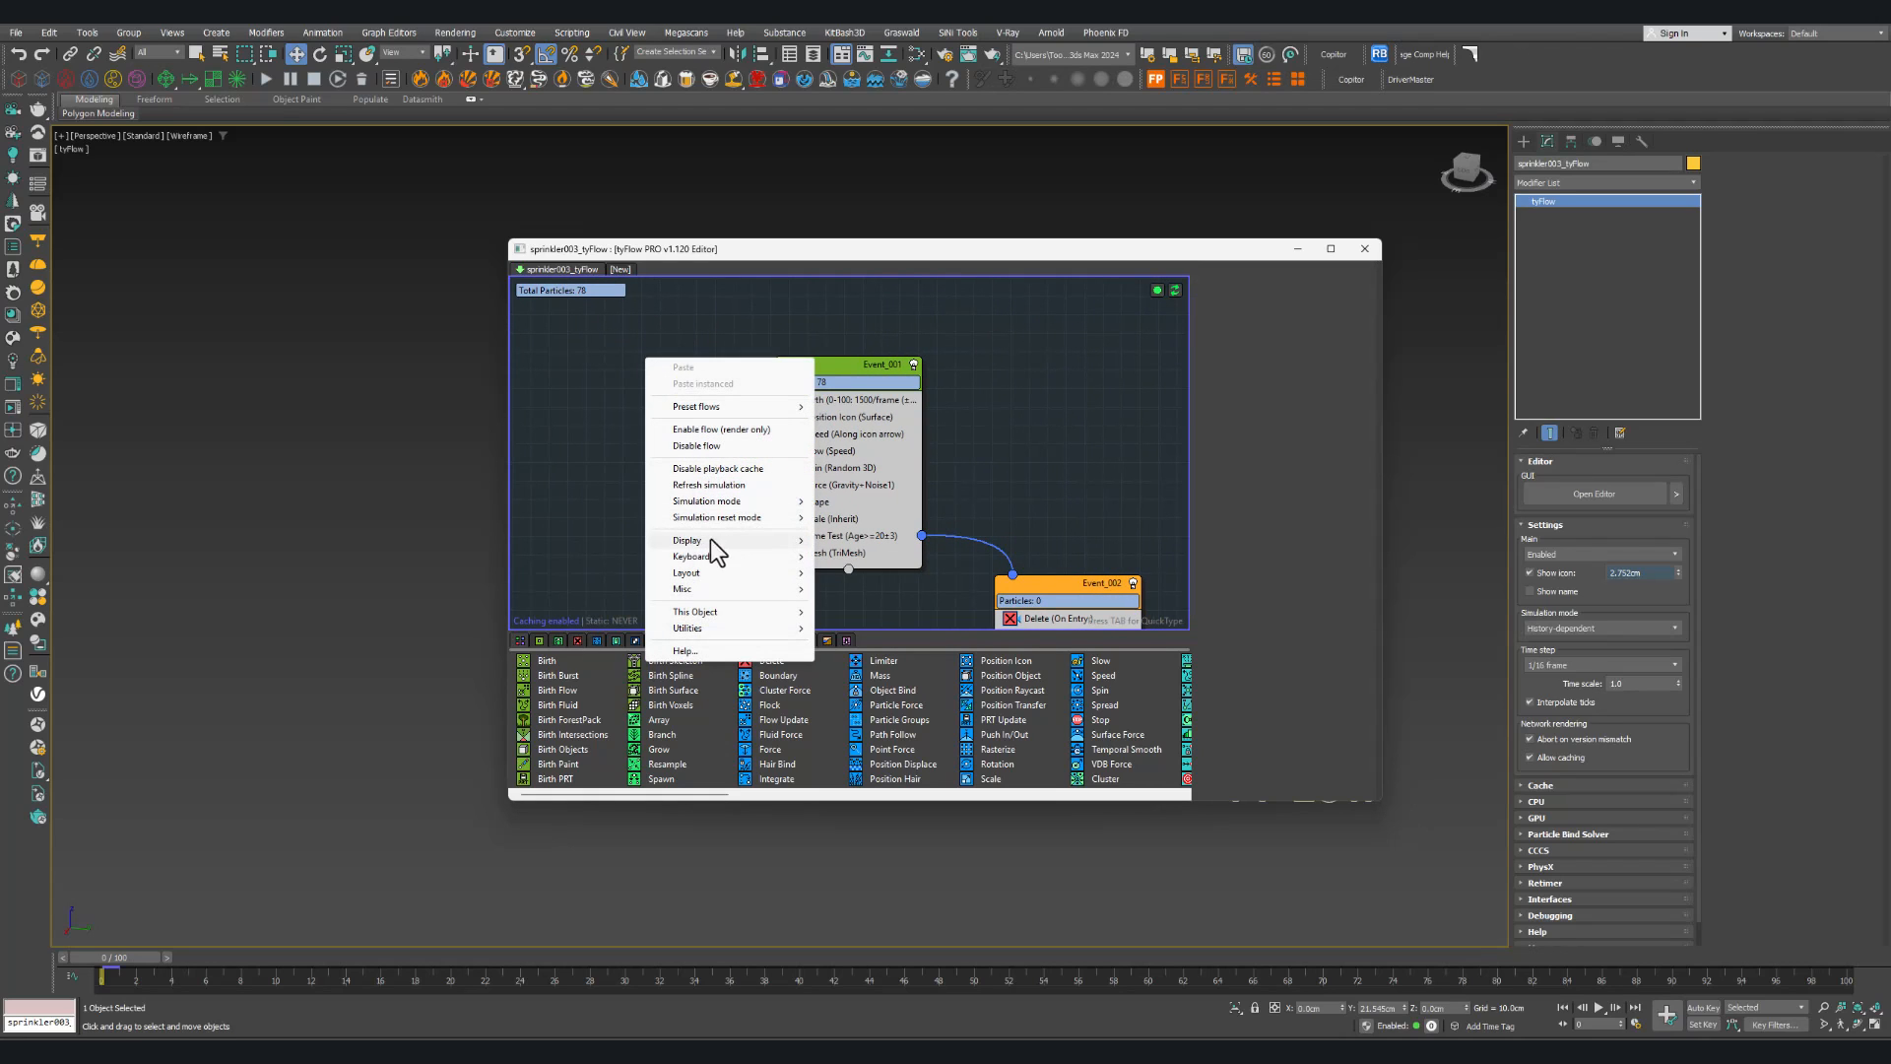
mouse_move(711, 540)
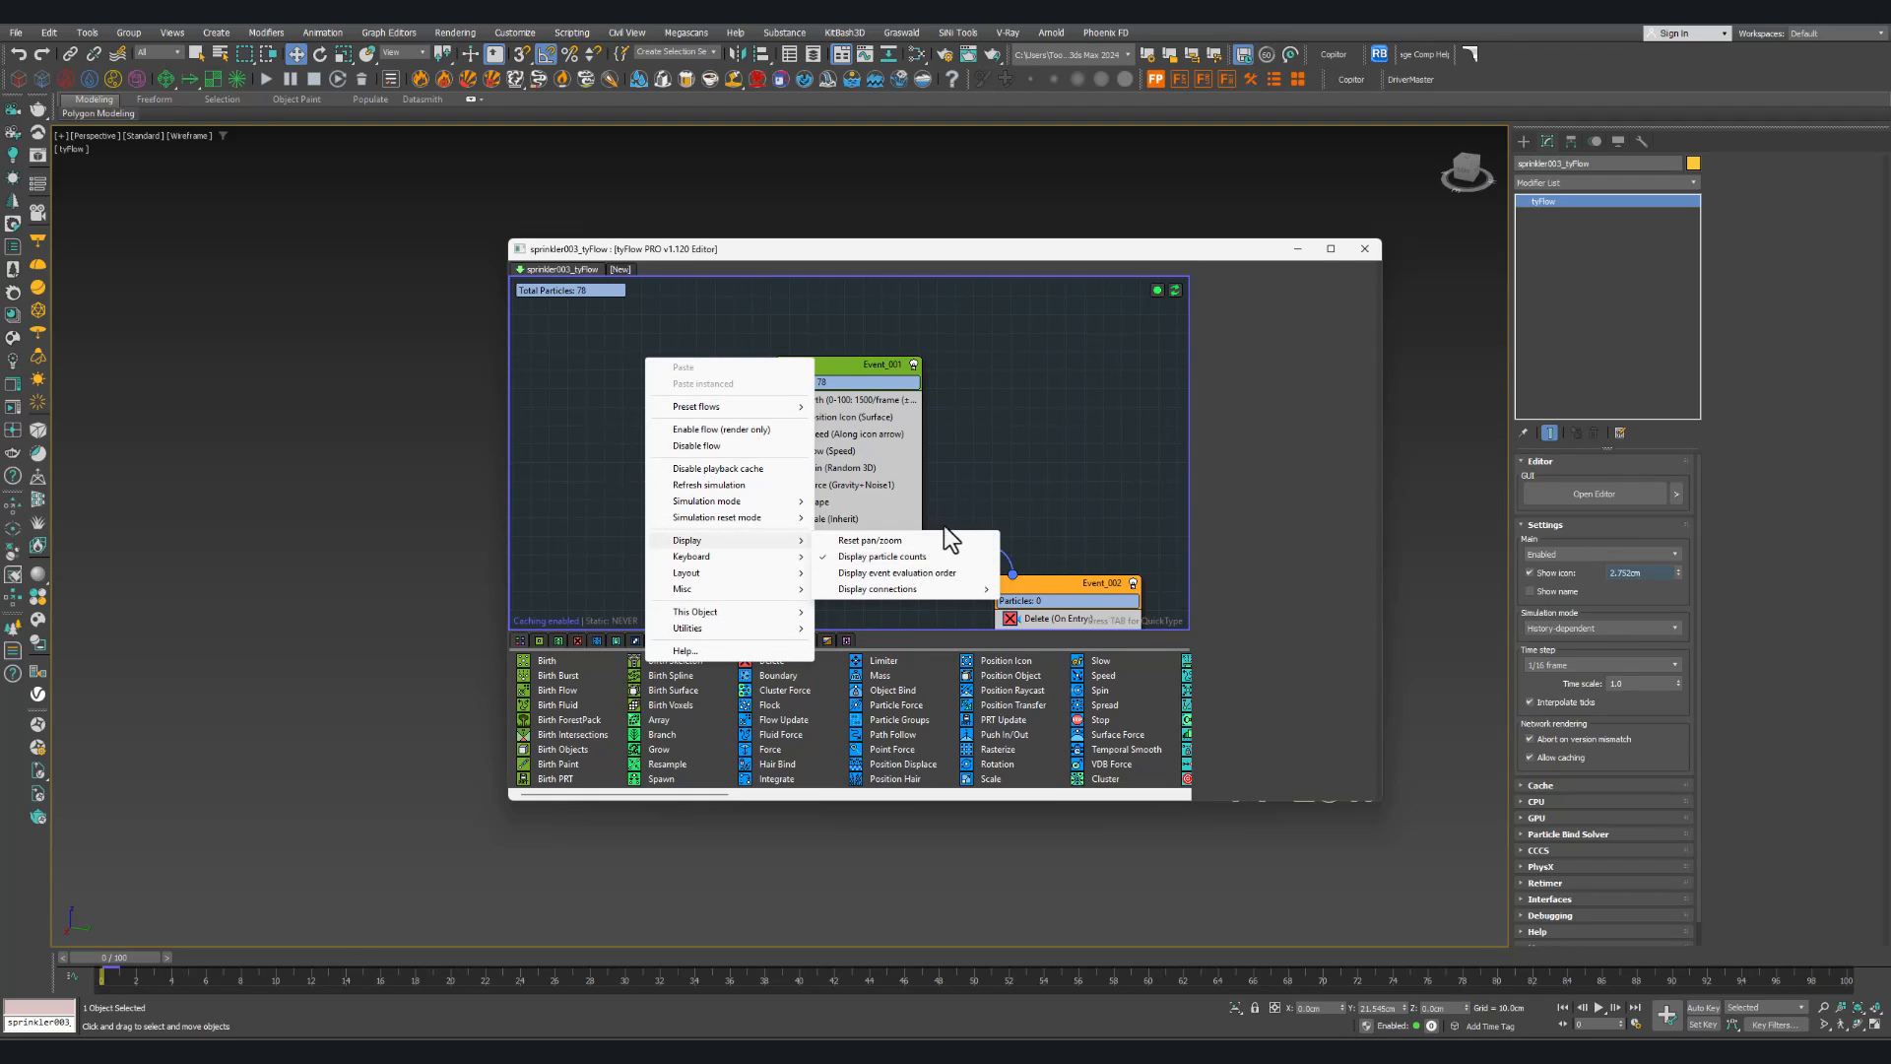
click(936, 436)
drag(832, 381, 753, 399)
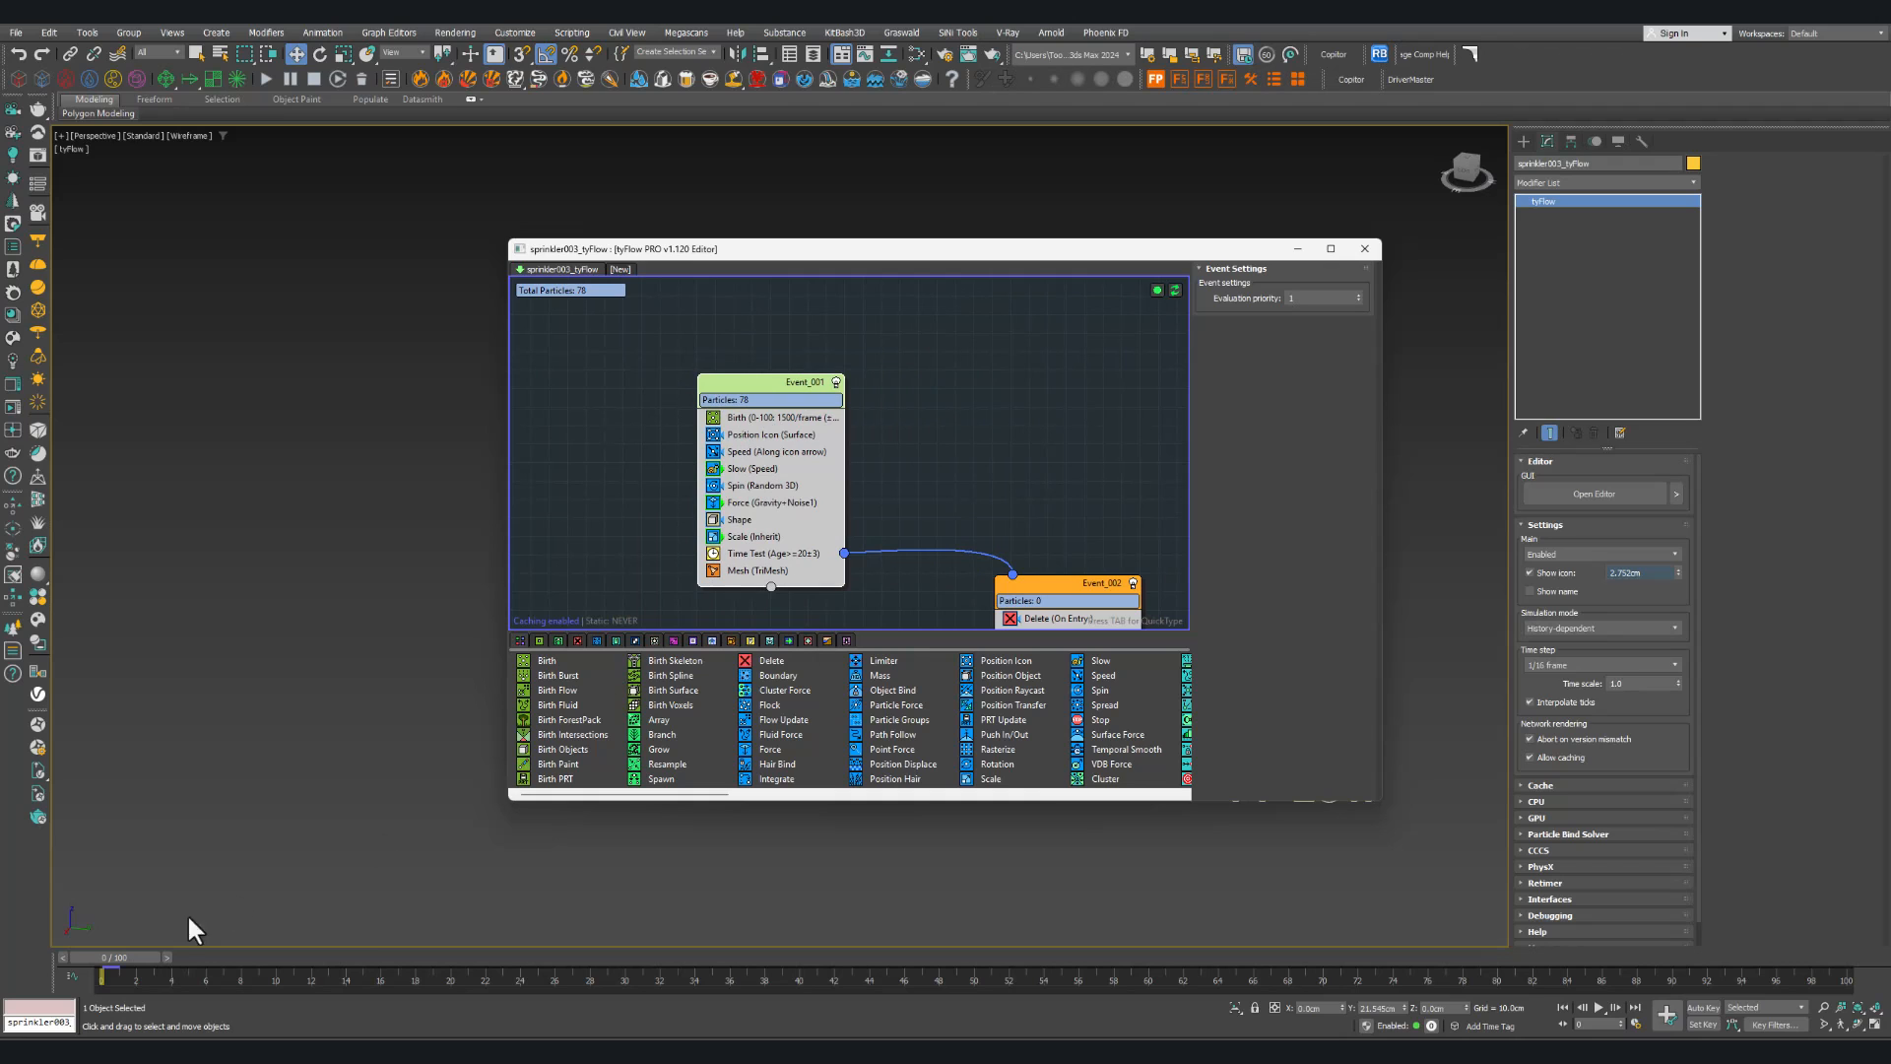
Step: Advance the sprinkler simulation to frame 14 and close the flow editor
drag(130, 955, 375, 938)
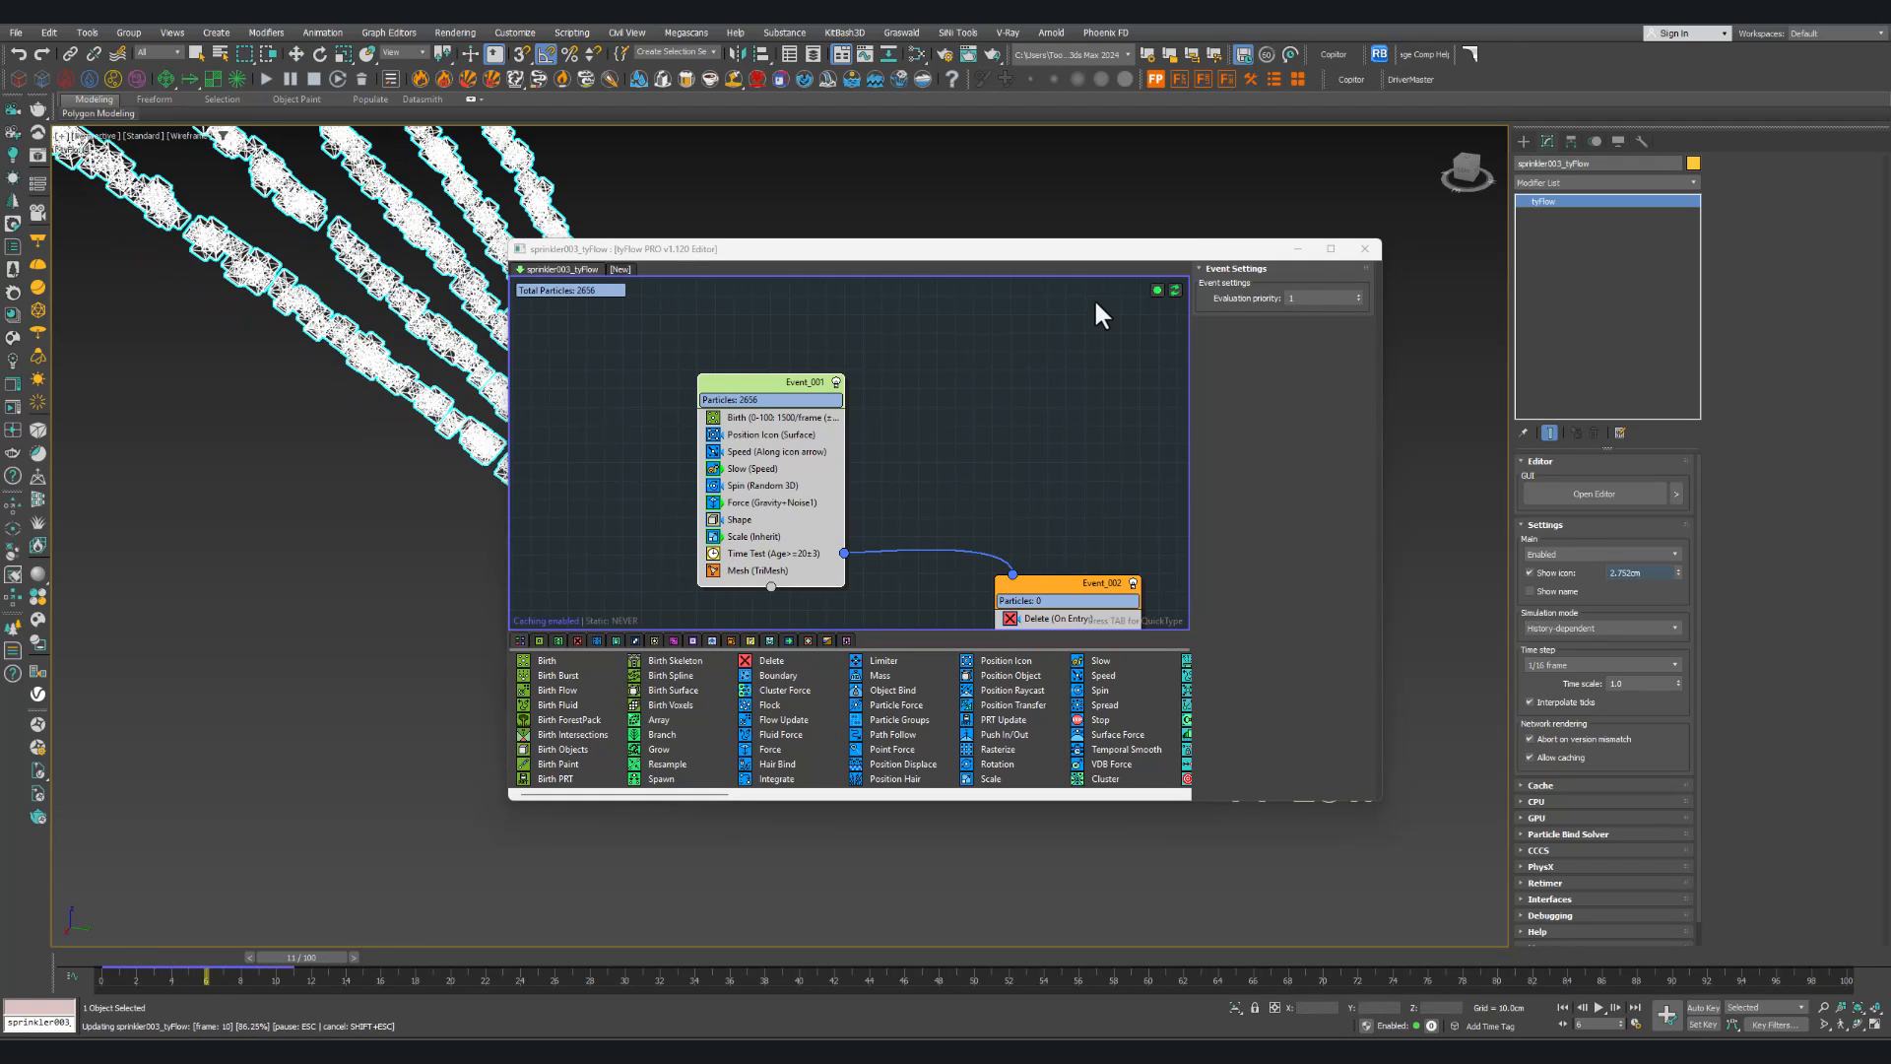
click(1364, 248)
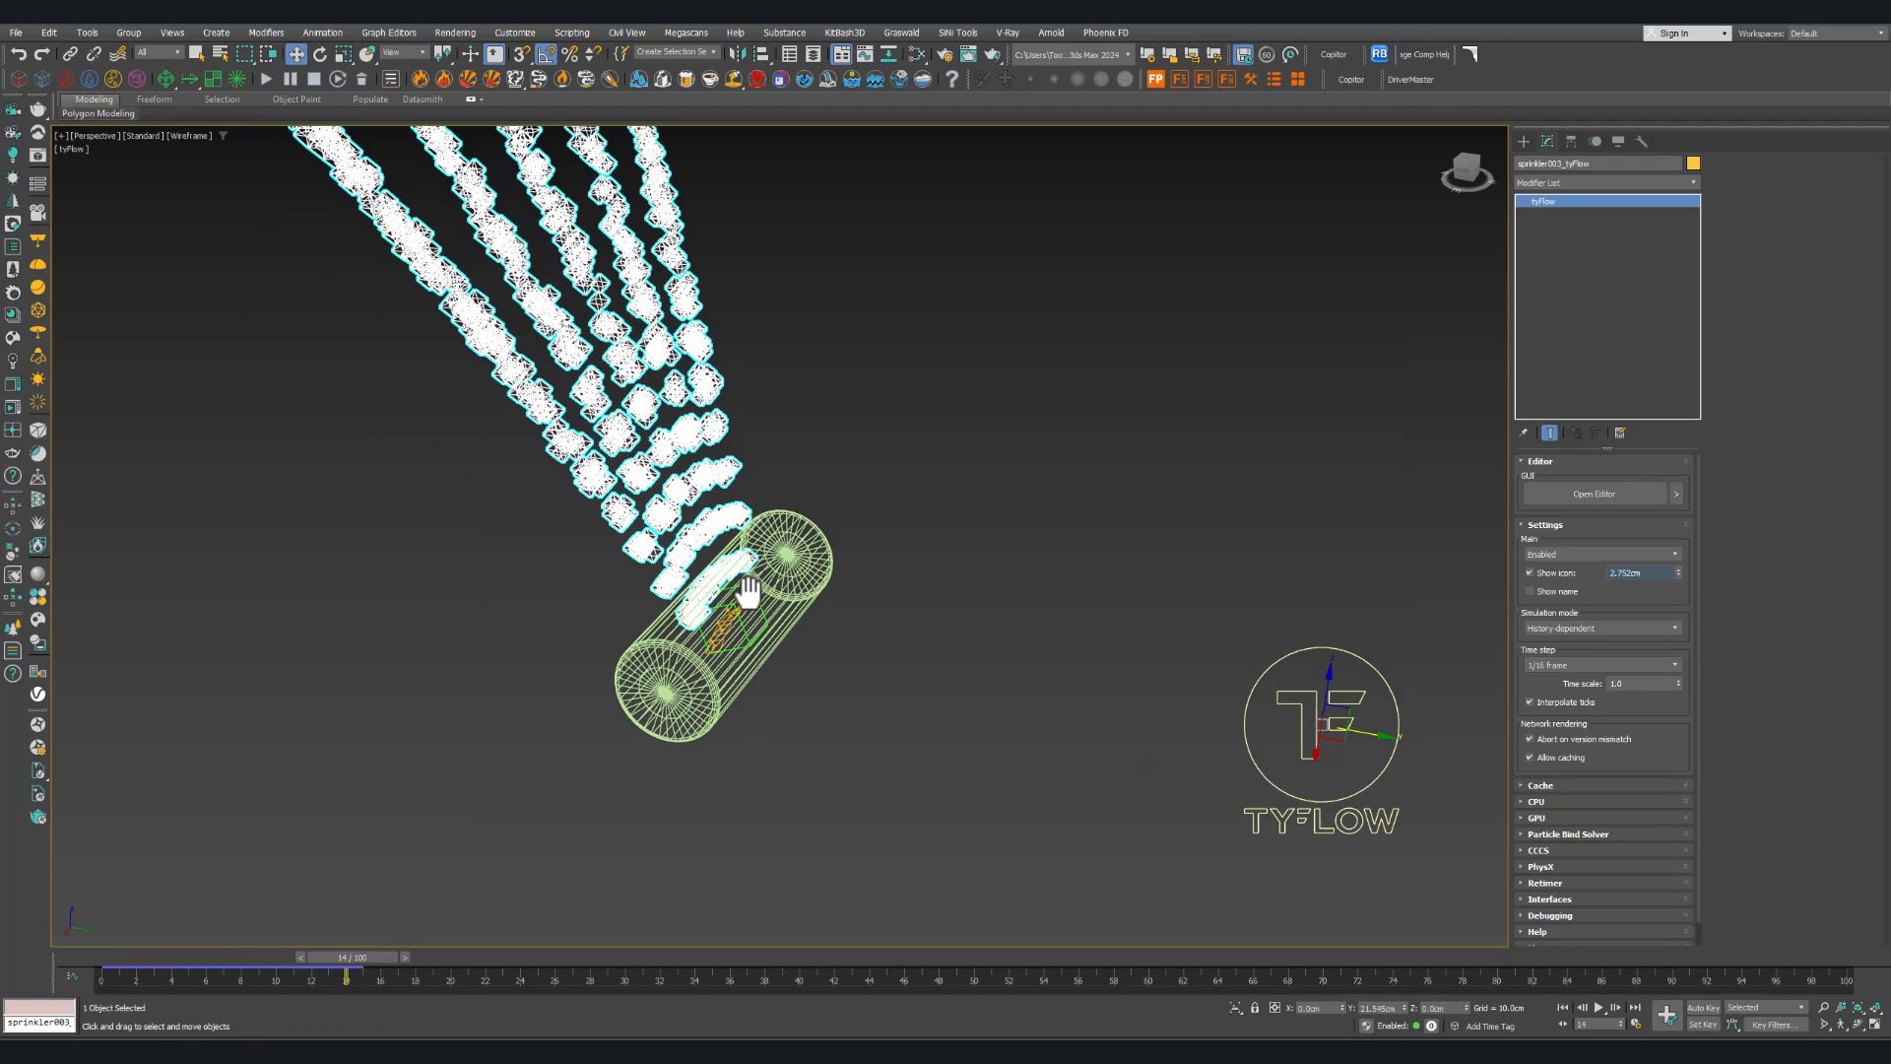
click(882, 595)
Step: Switch the perspective viewport to Clay shading with edged faces off to show the sprinkler jets
key(F3)
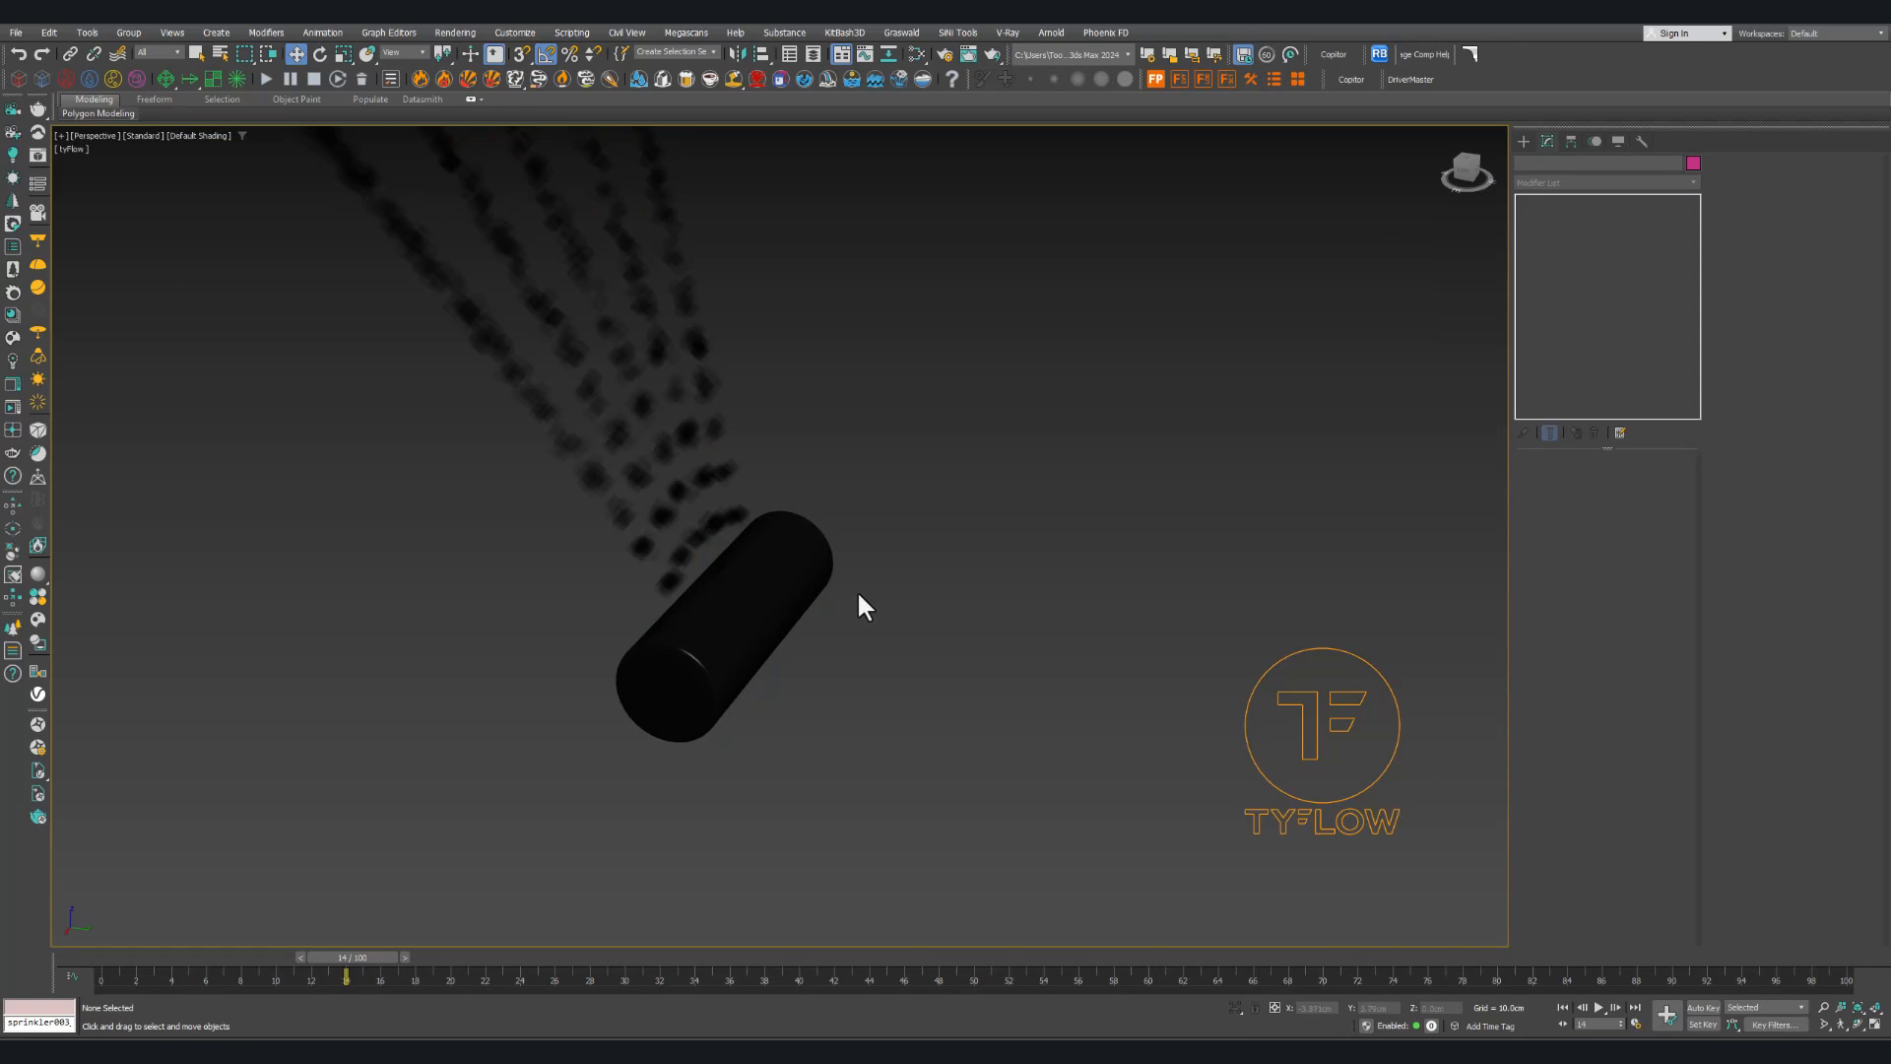
scroll(858, 595, down, 3)
key(F4)
click(207, 136)
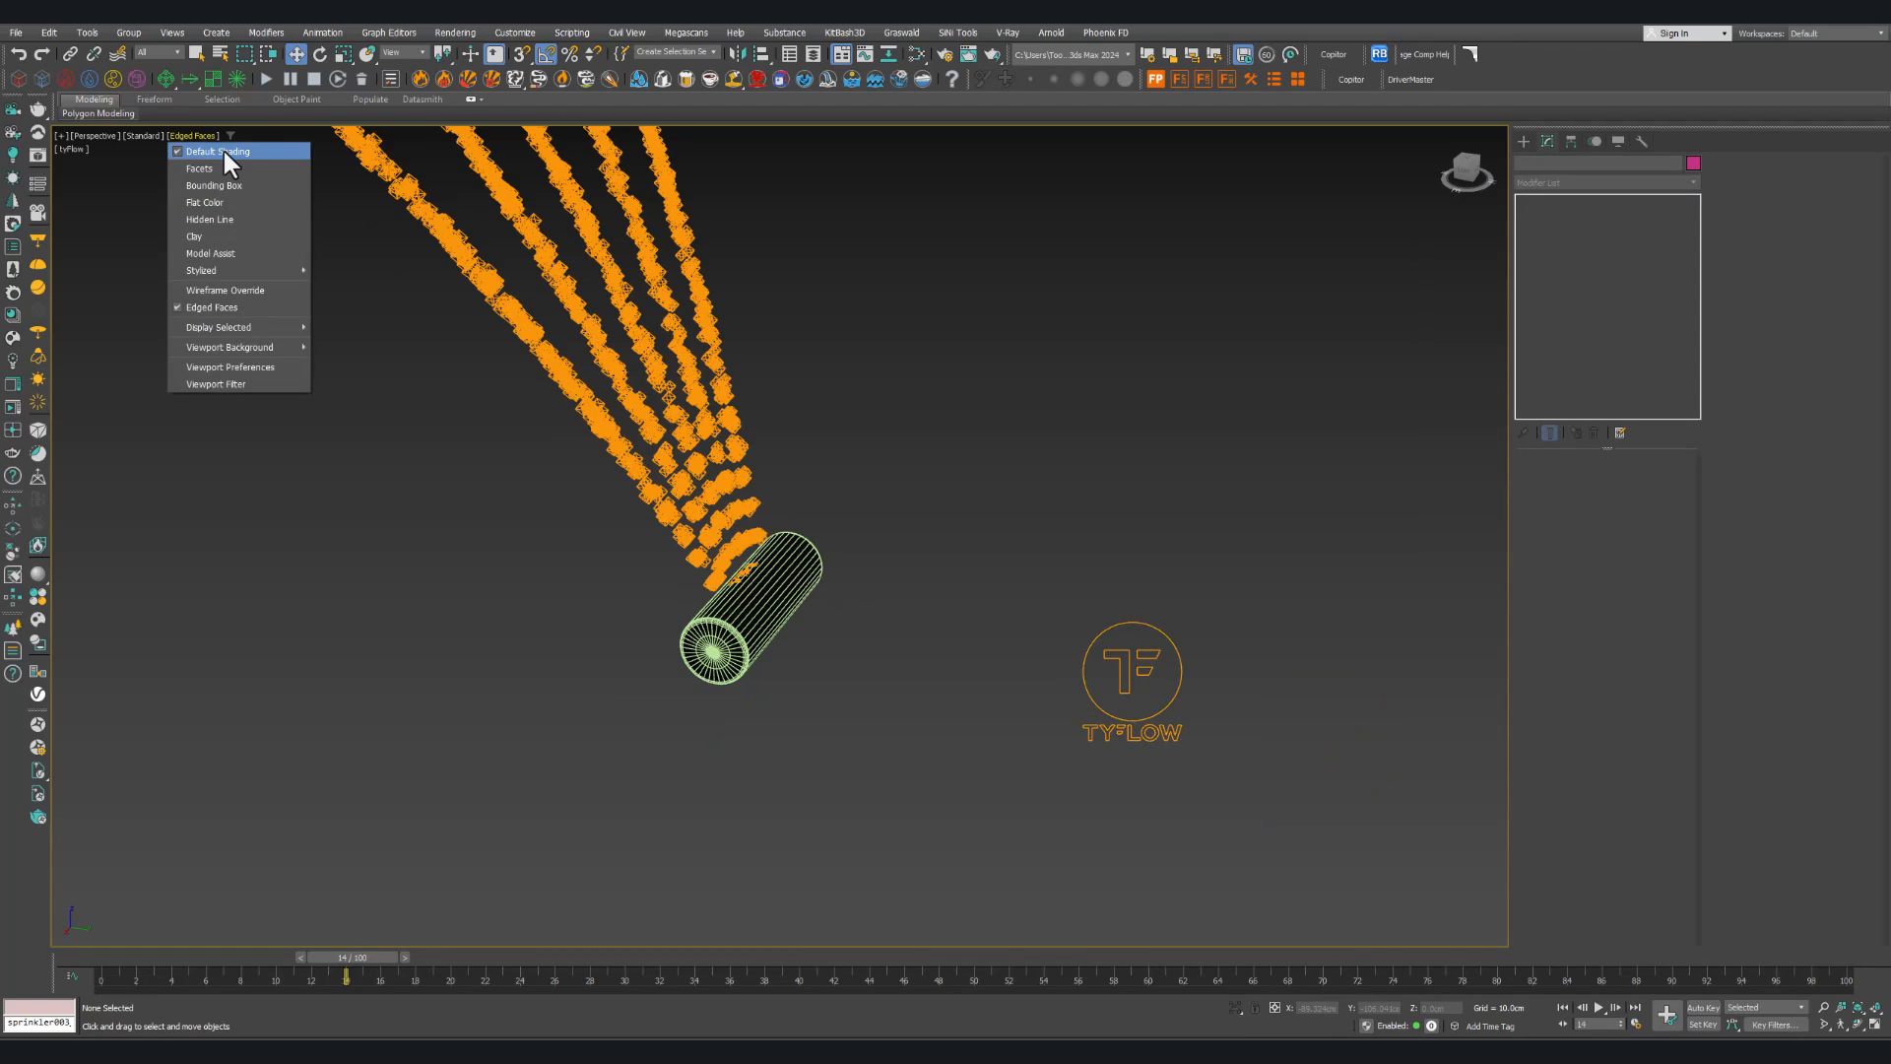
click(219, 235)
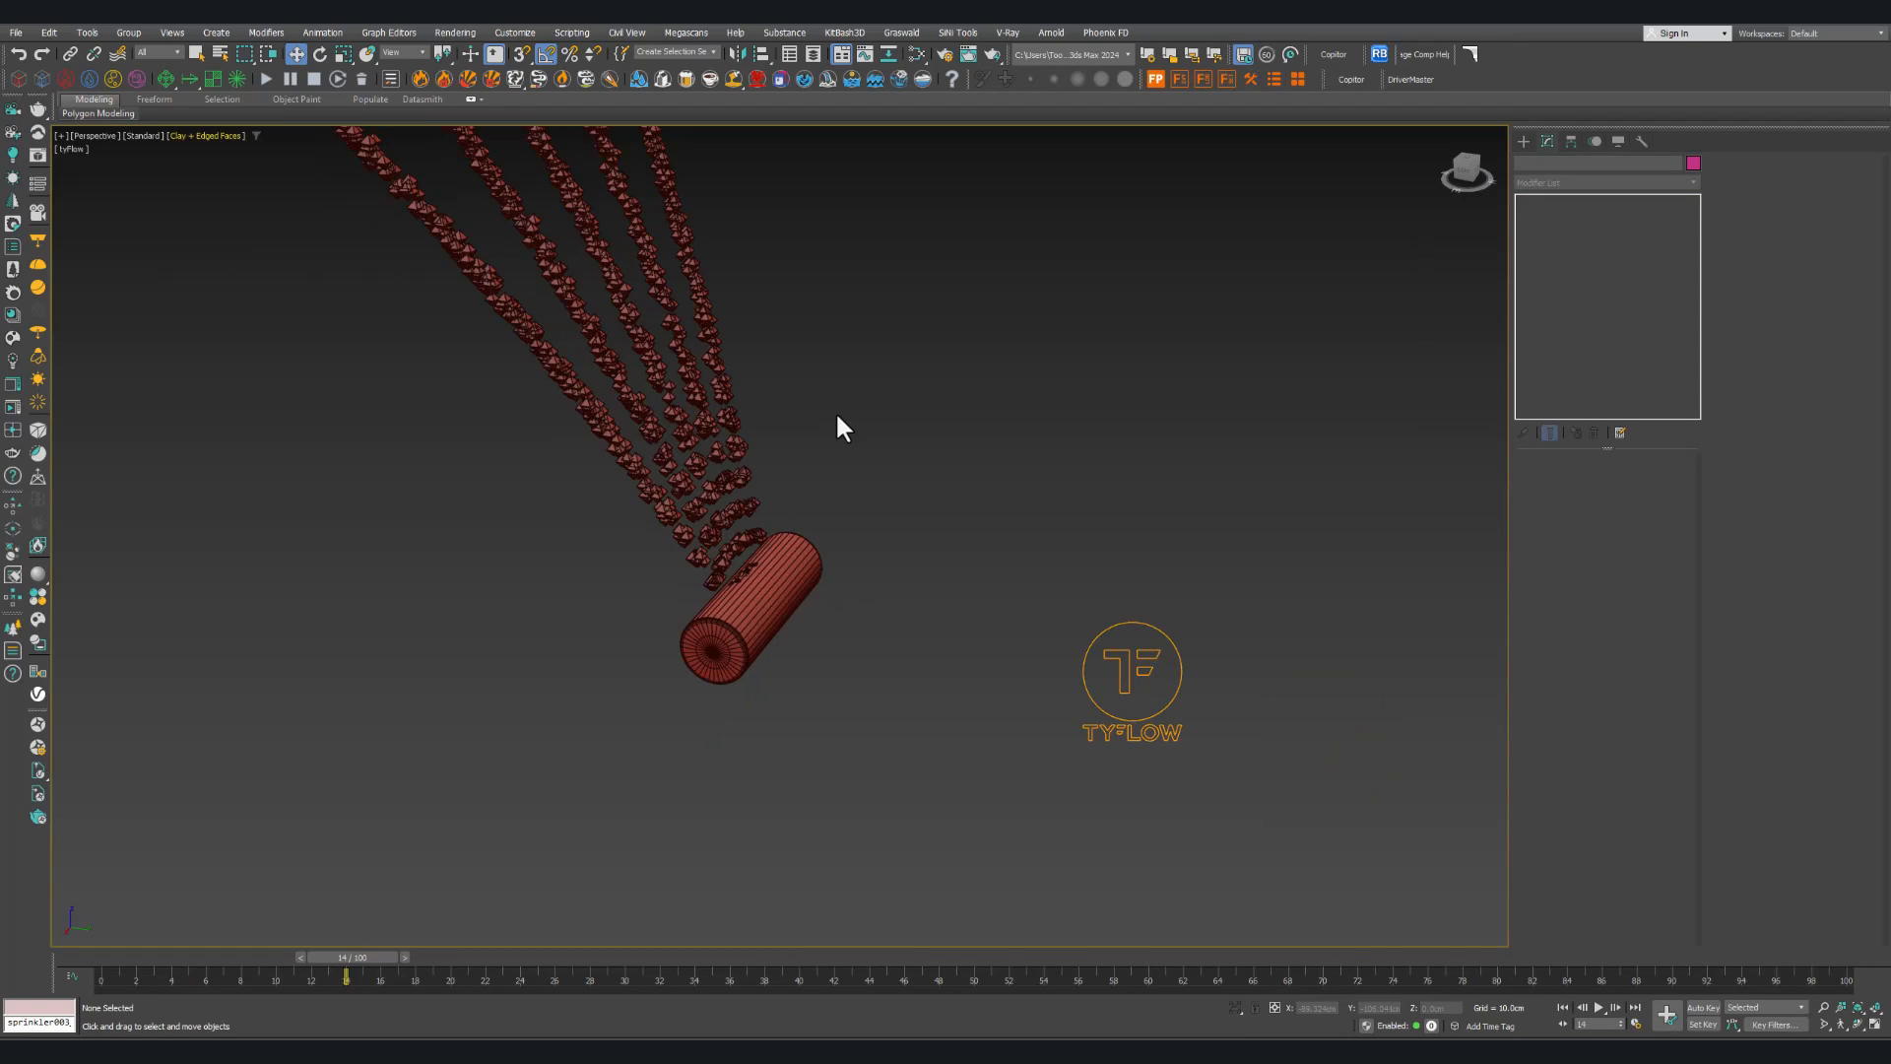
key(F4)
scroll(878, 476, down, 8)
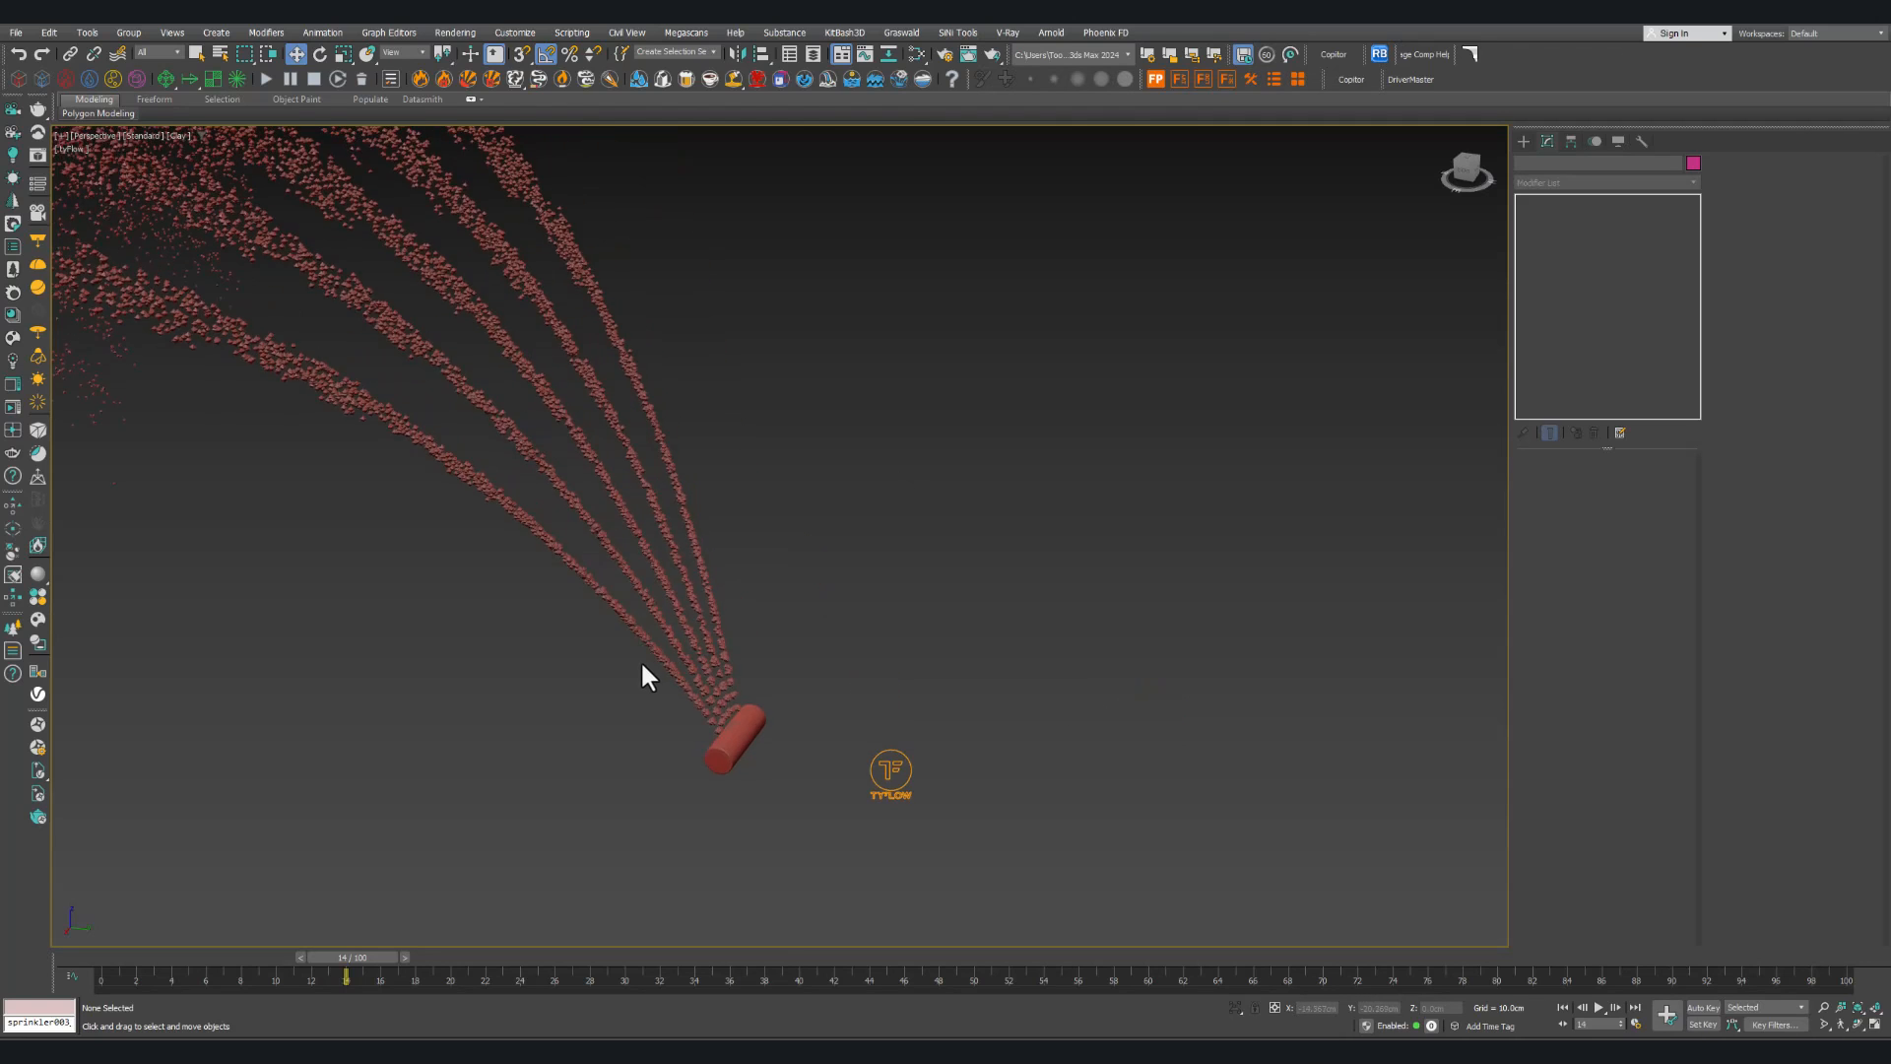
Step: Scrub the sprinkler simulation through to frame 100 to examine the sweeping water jets
drag(393, 941, 838, 941)
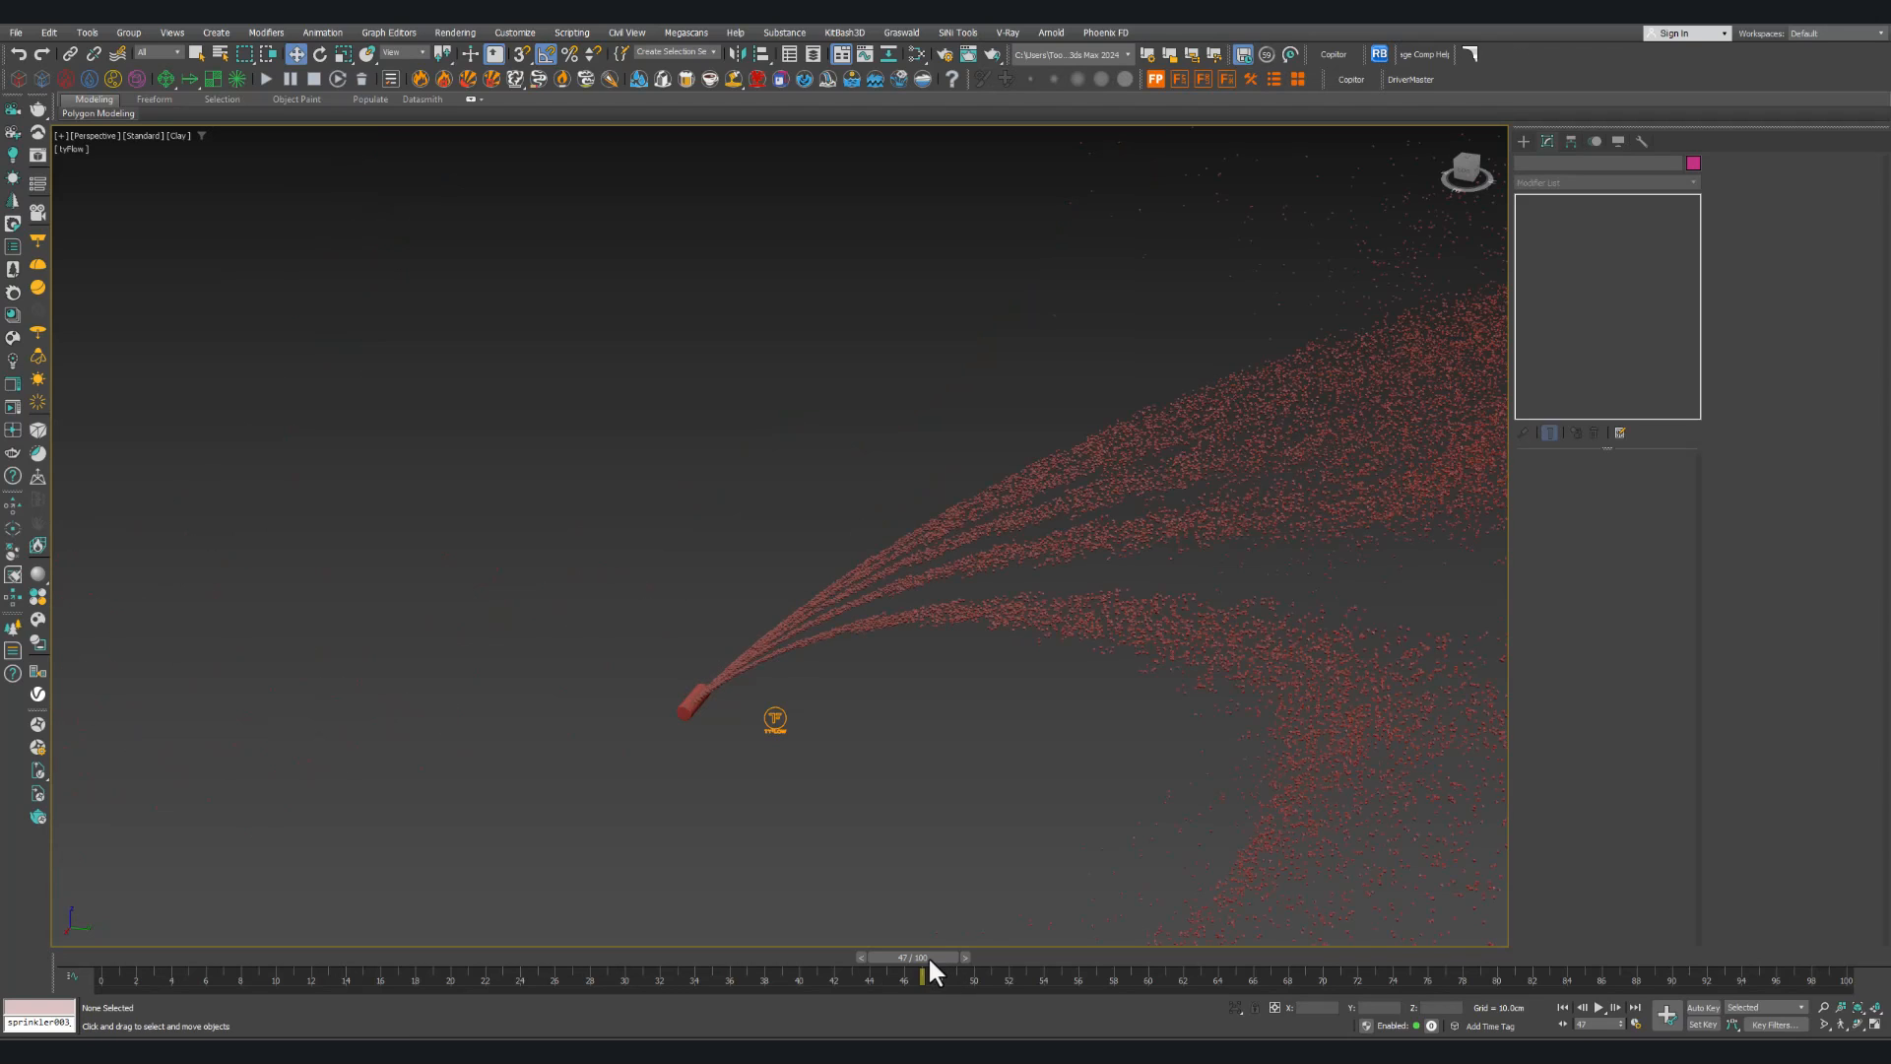
drag(928, 961, 1123, 961)
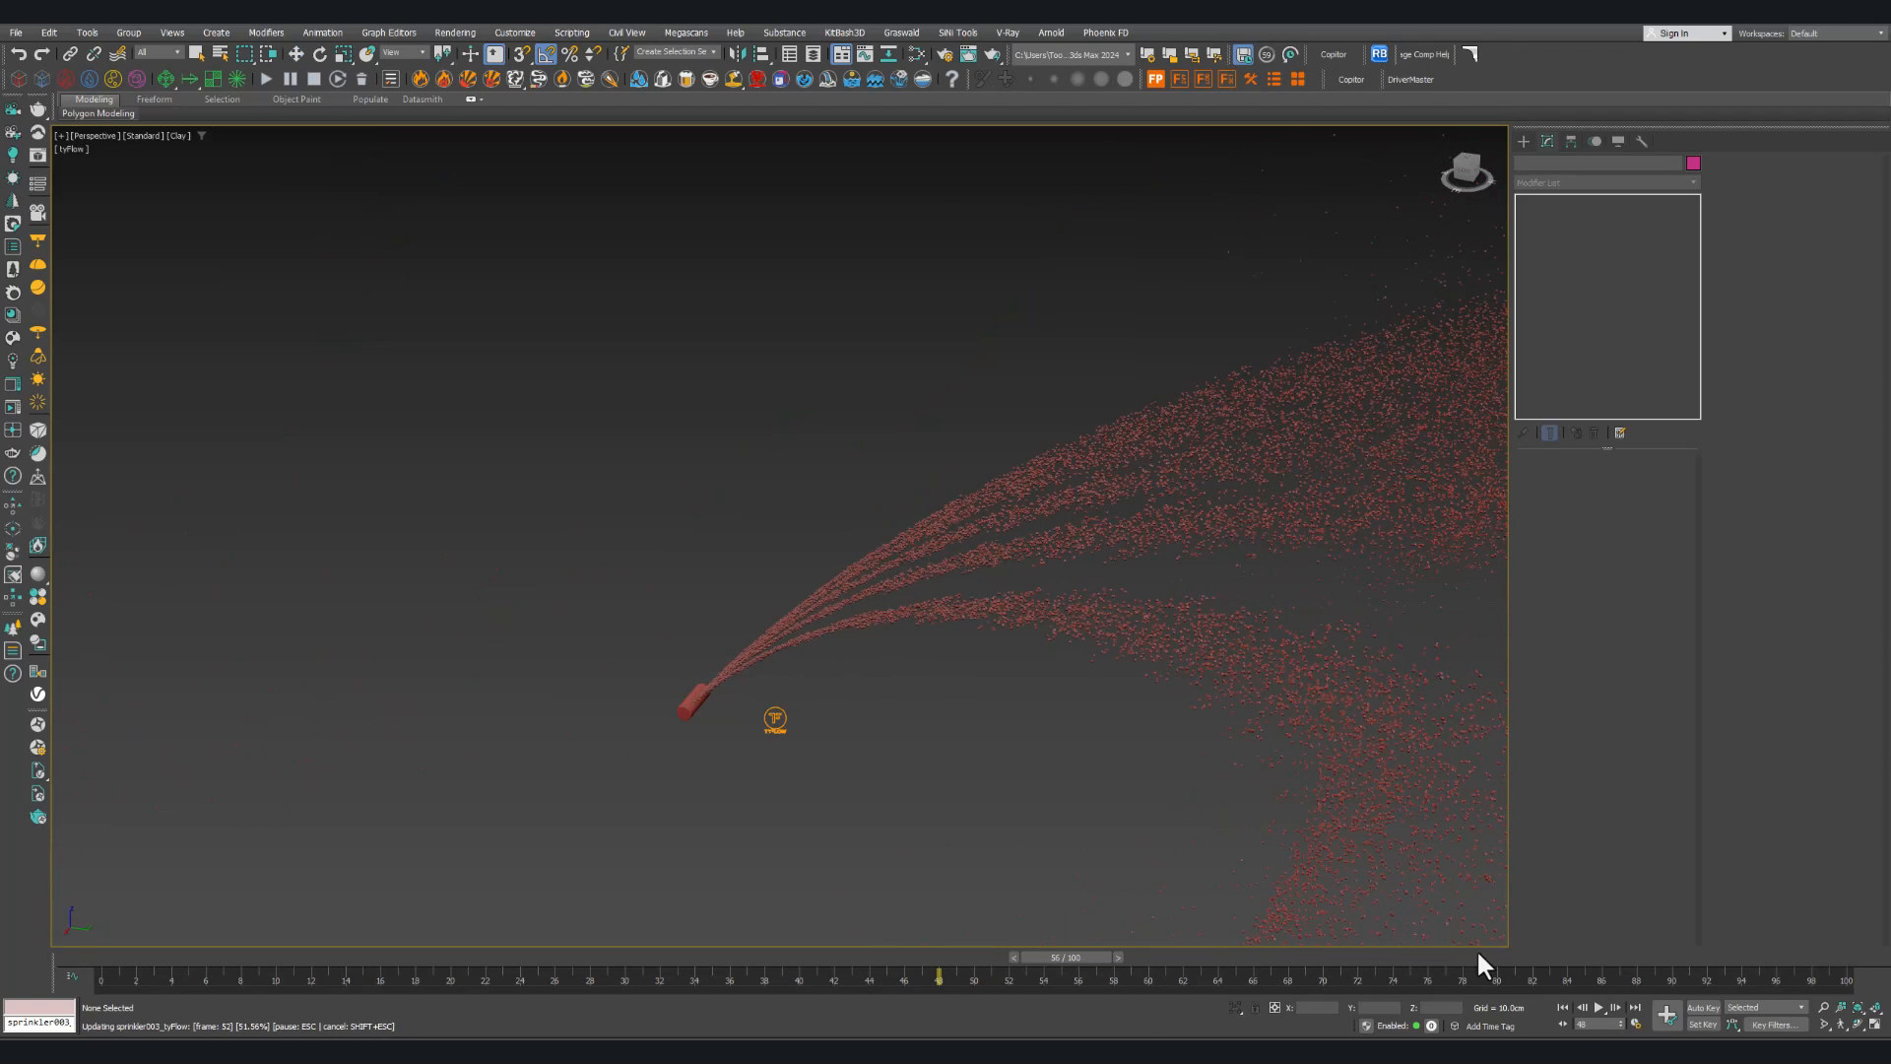
click(1838, 962)
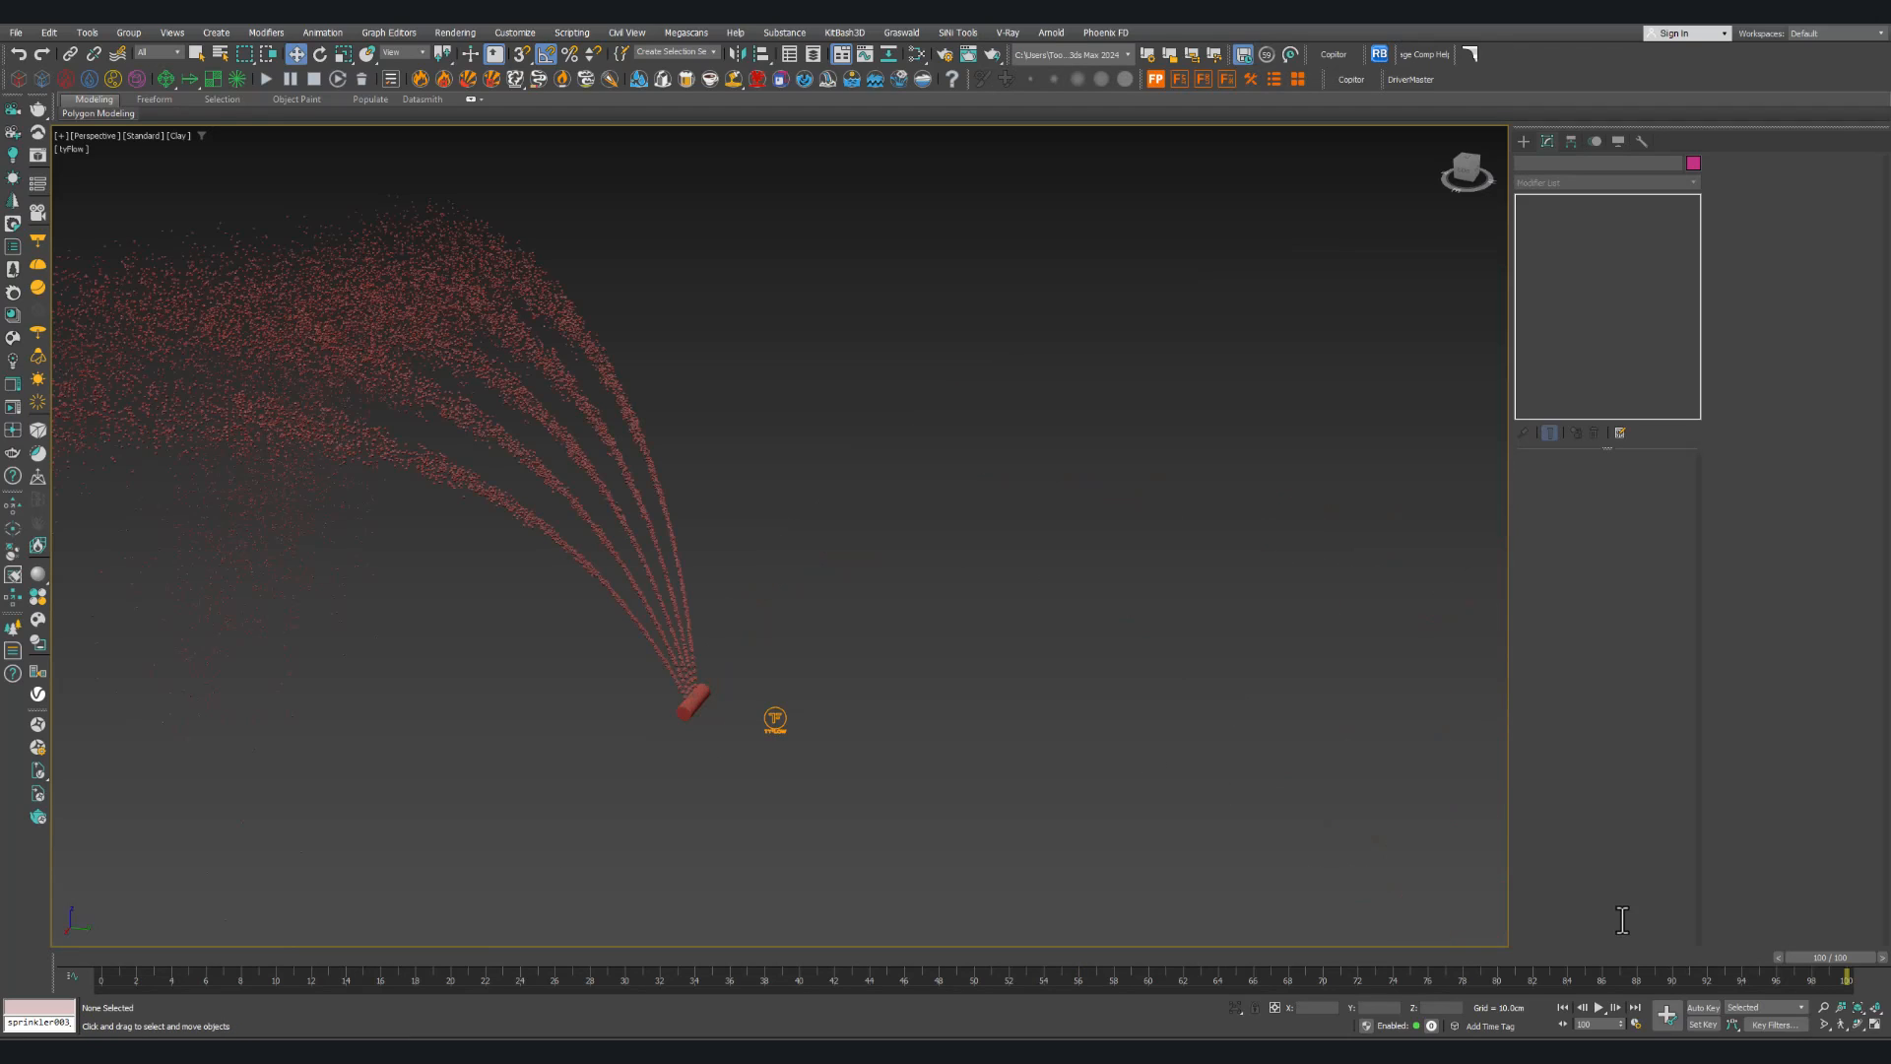
Step: Play the sprinkler animation from the first frame, stop it, and return to frame 0
click(1562, 1006)
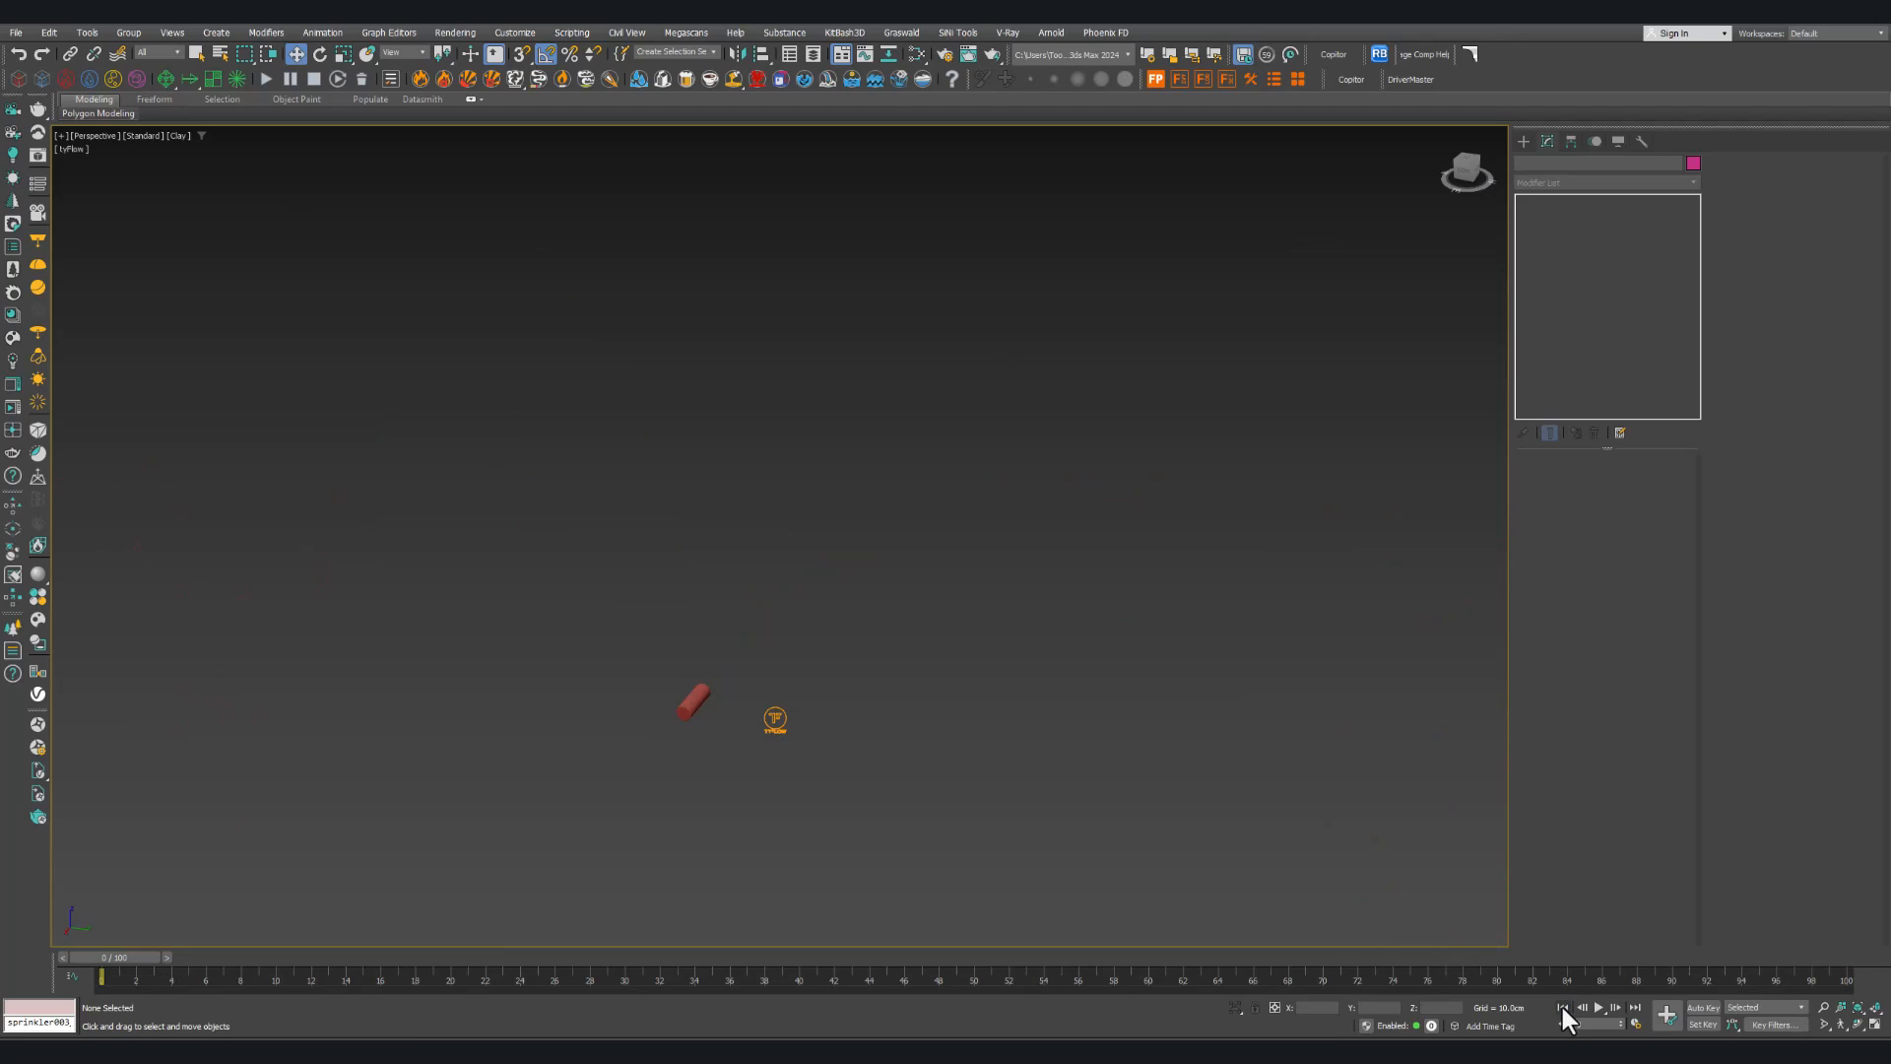
click(1598, 1007)
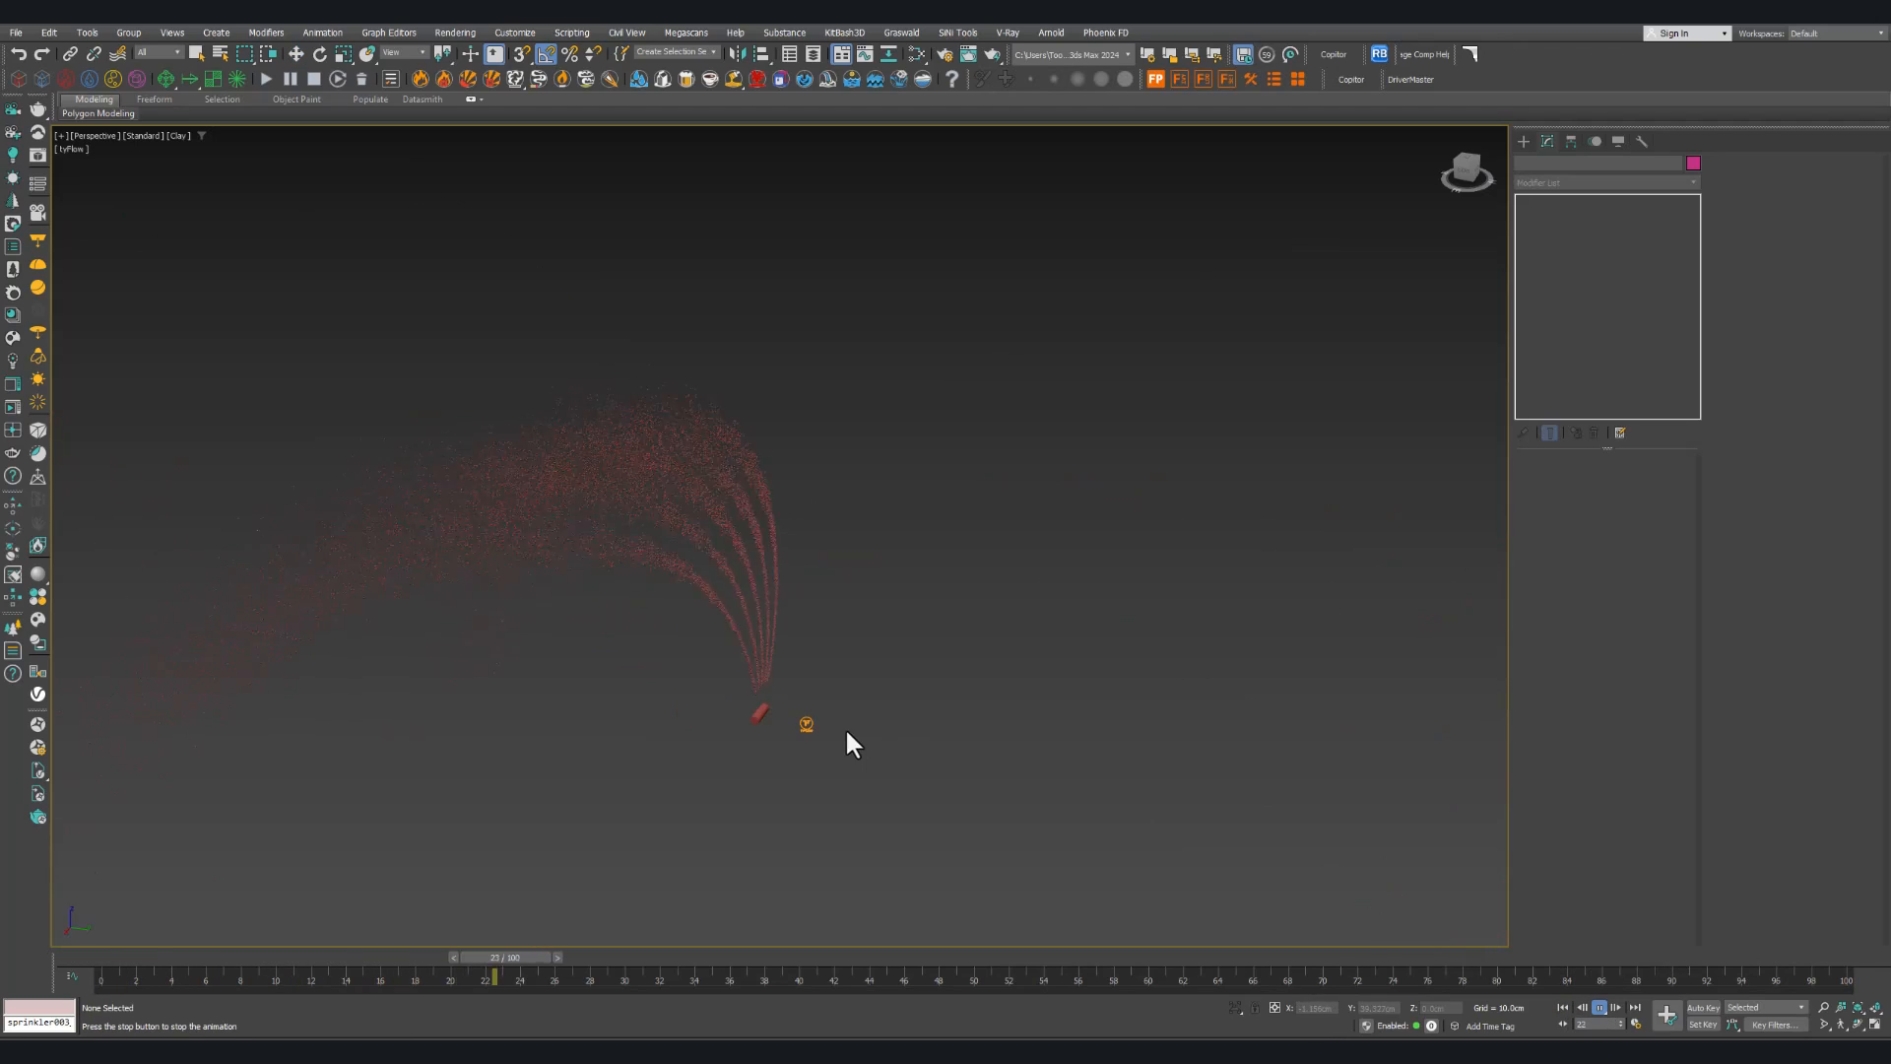
click(1600, 1006)
drag(577, 967, 97, 957)
Step: Reopen the sprinkler003_tyFlow editor to inspect the Mesh operator's settings, close it, and clear the selection
click(786, 729)
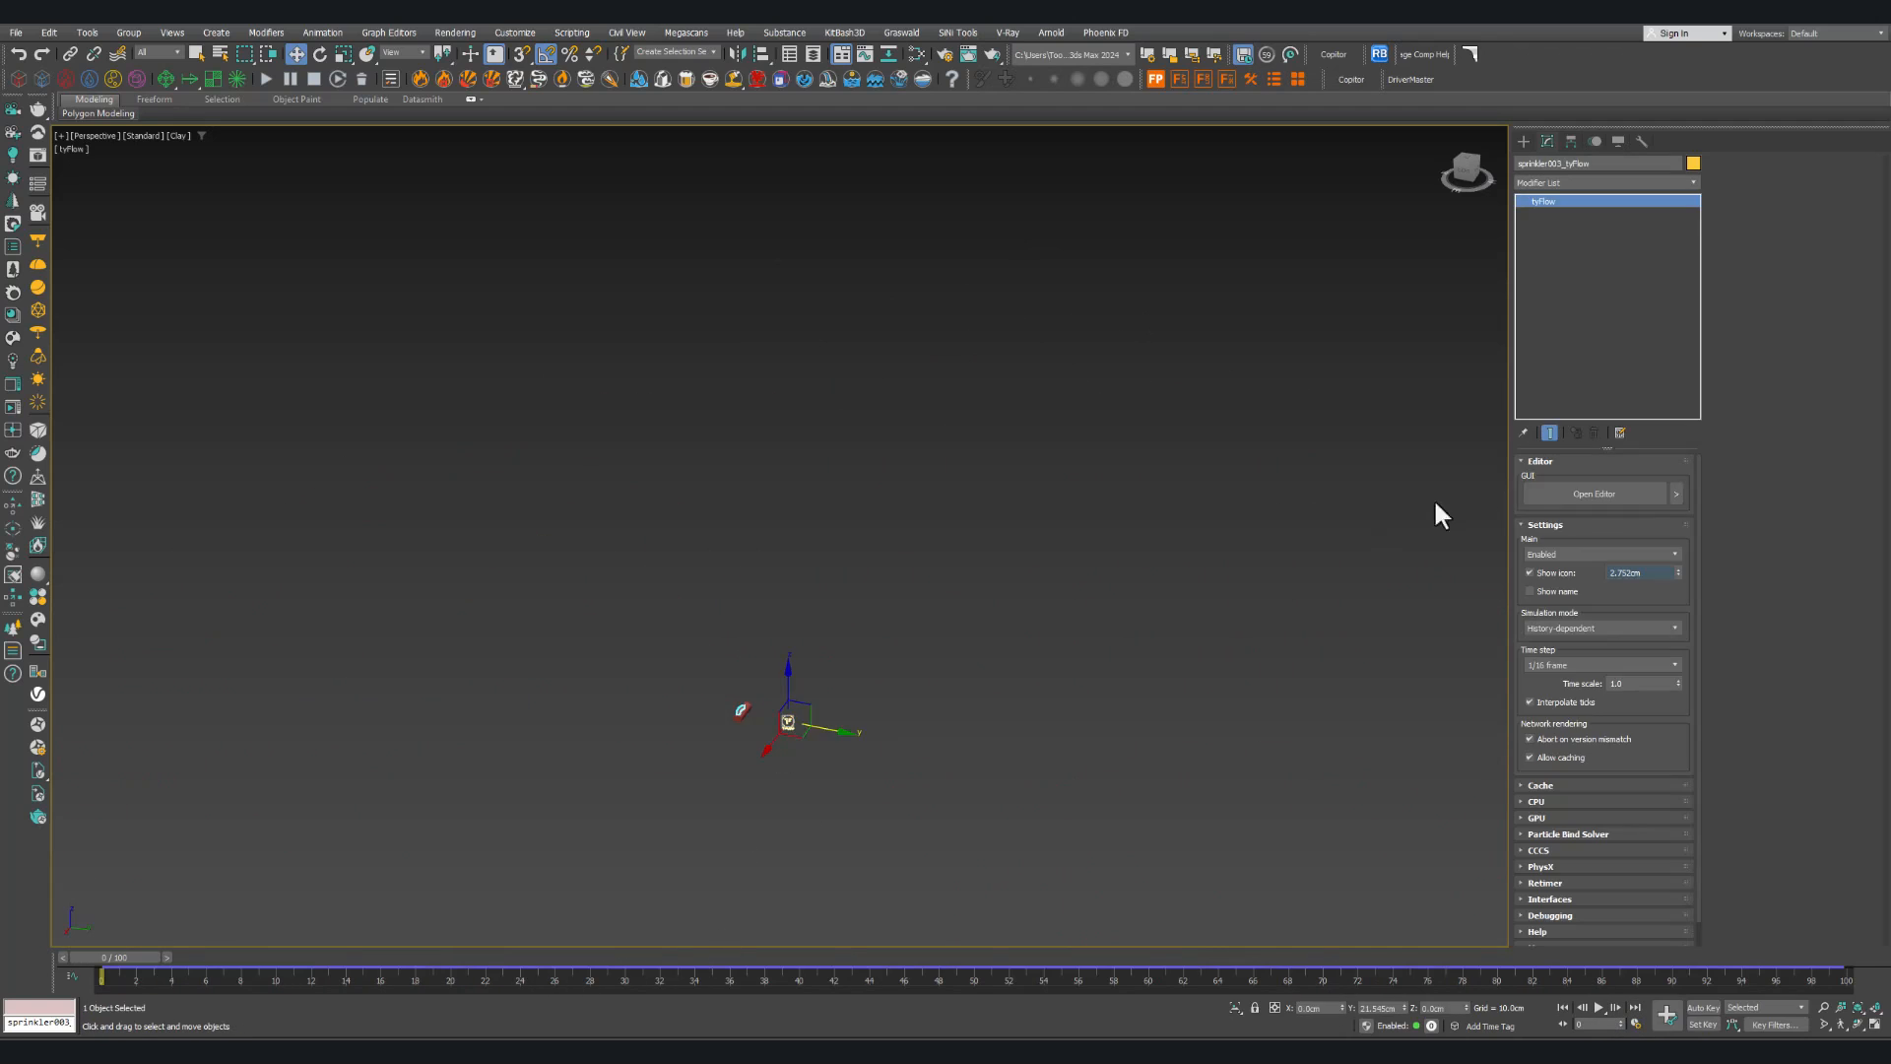
click(1576, 495)
click(766, 571)
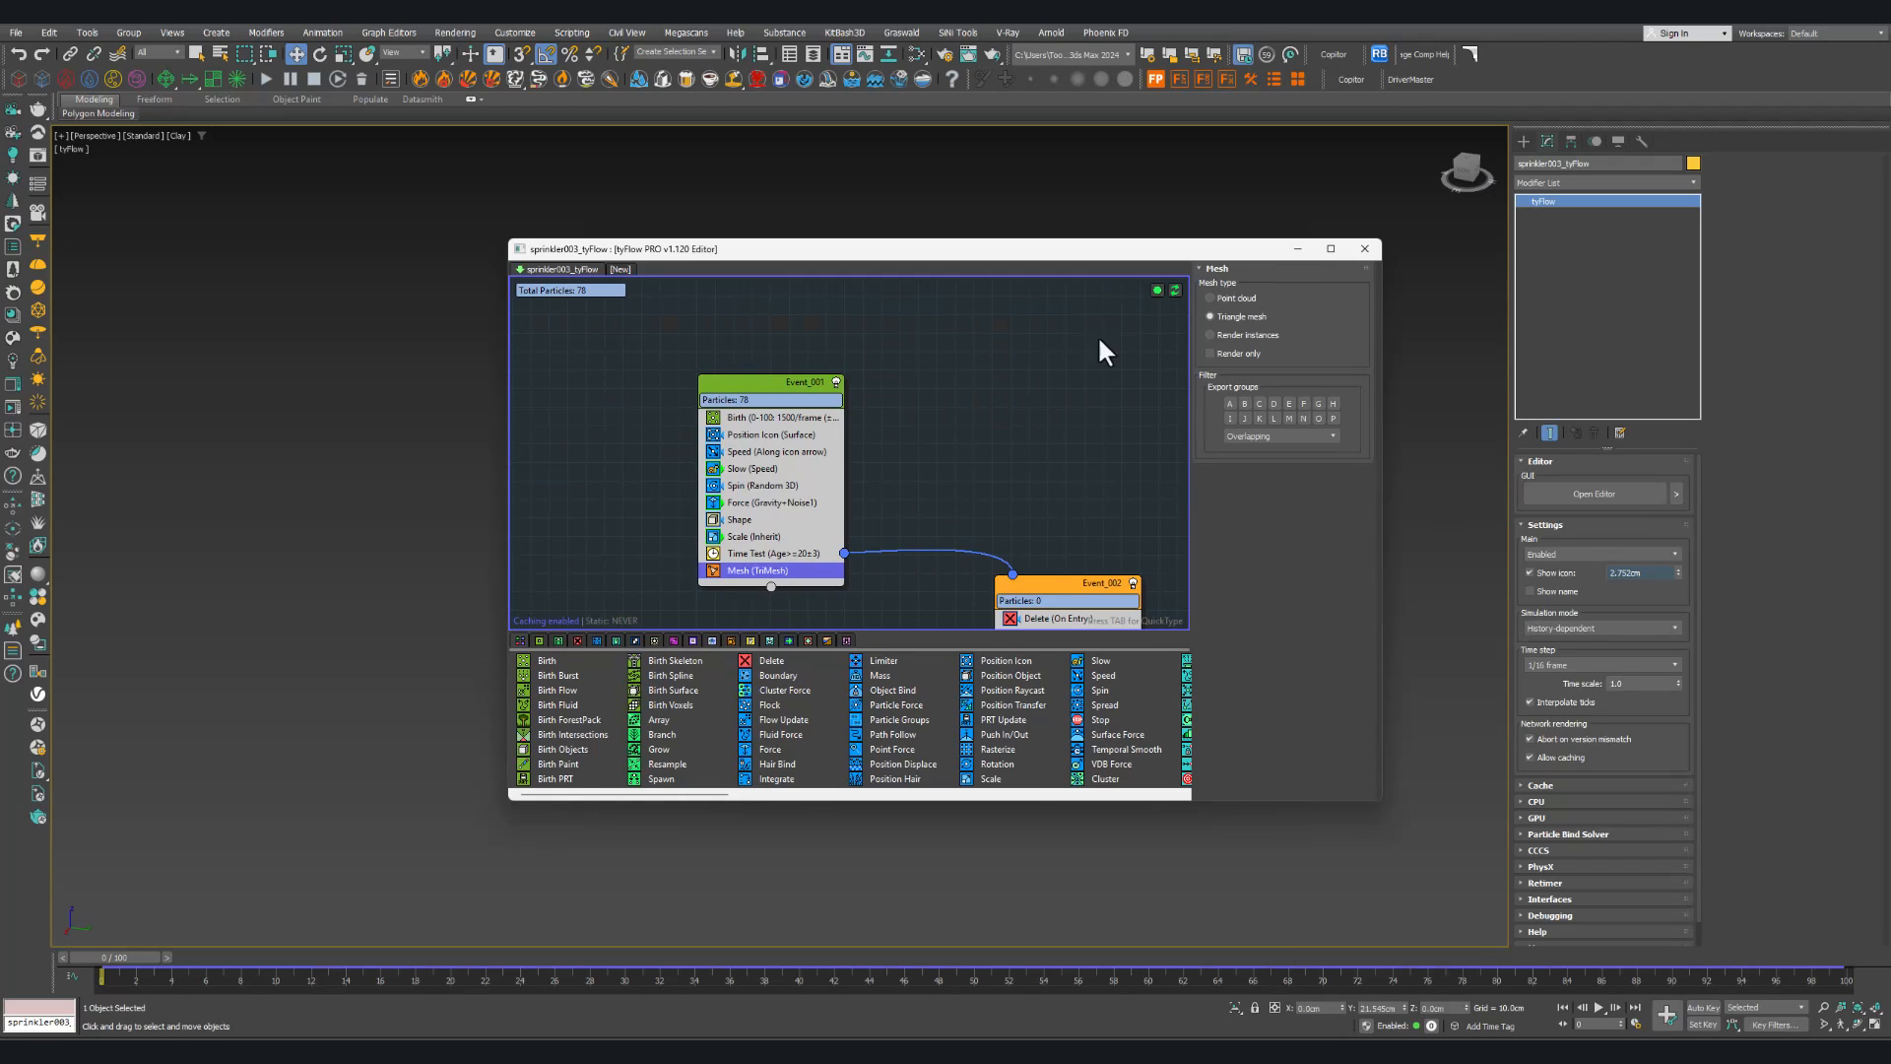
click(1365, 249)
scroll(759, 710, up, 10)
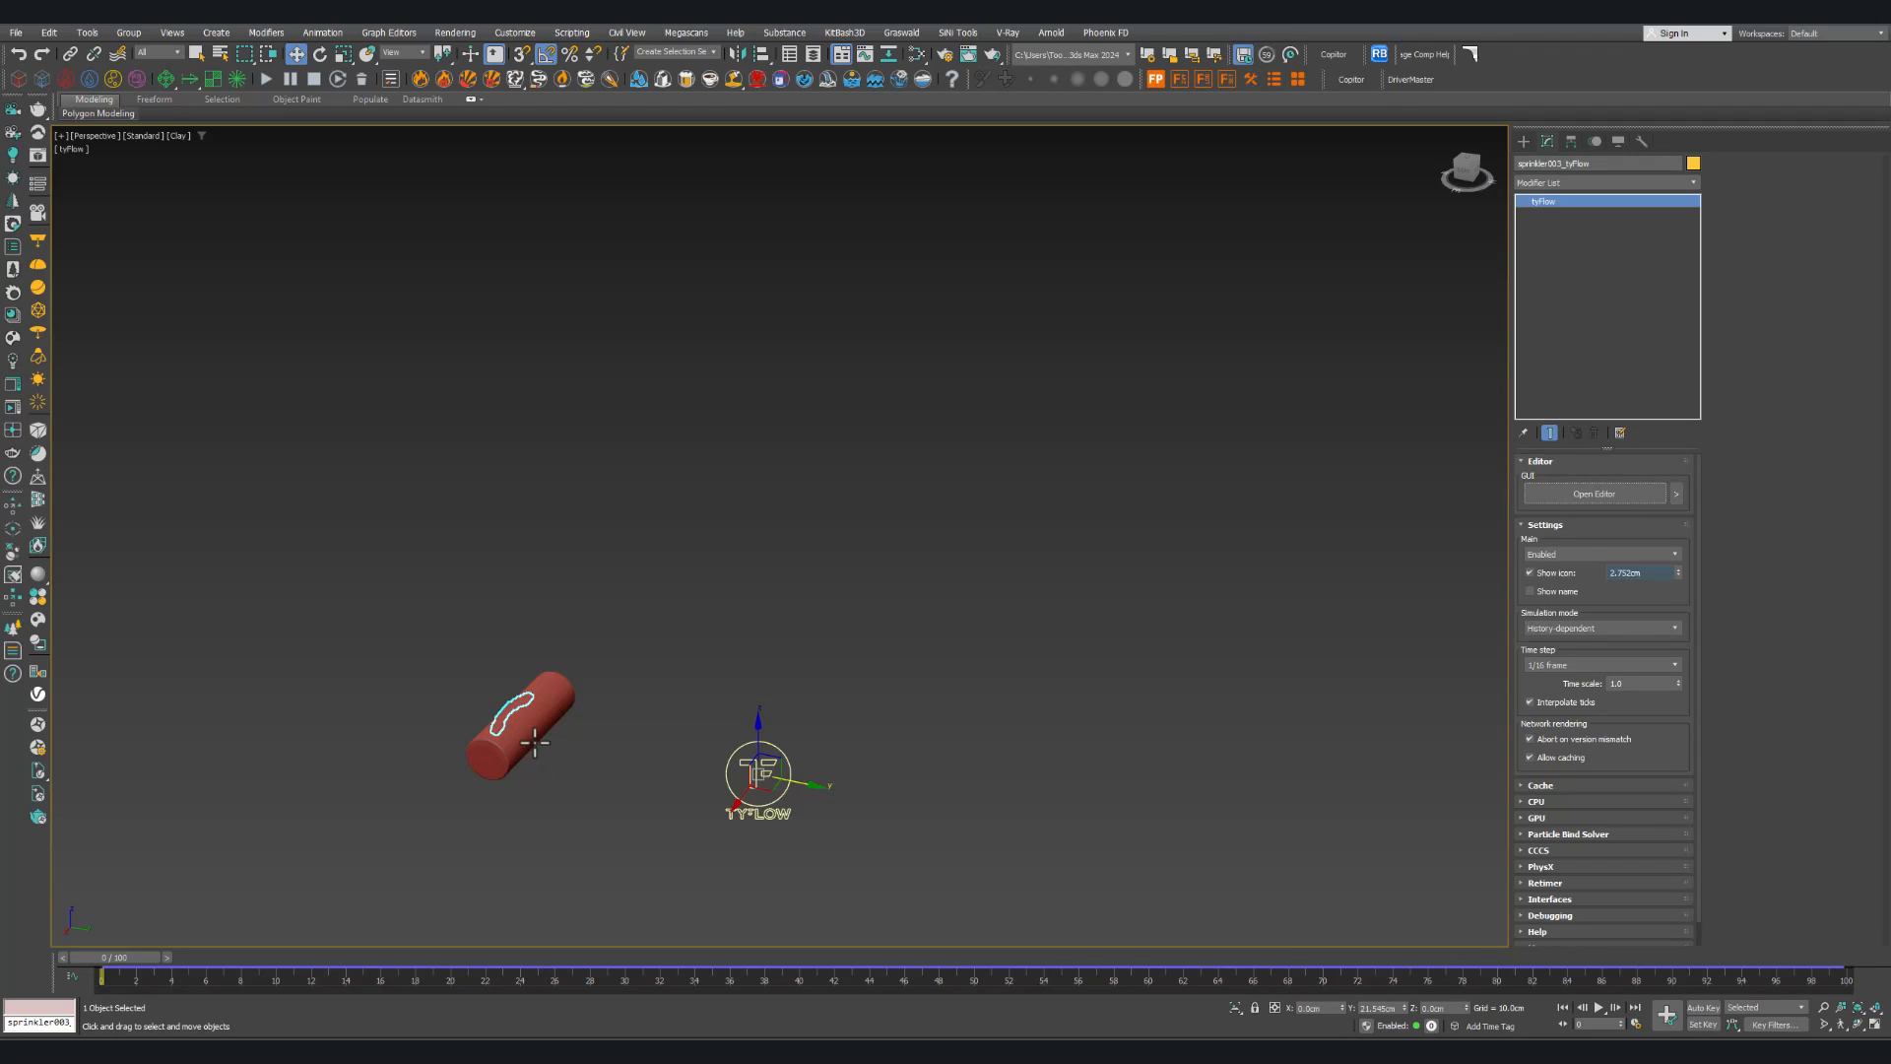
scroll(654, 733, down, 5)
mouse_move(675, 751)
alt+middle_down()
mouse_move(711, 757)
mouse_move(705, 771)
alt+middle_up()
middle_drag(629, 745, 664, 703)
click(517, 693)
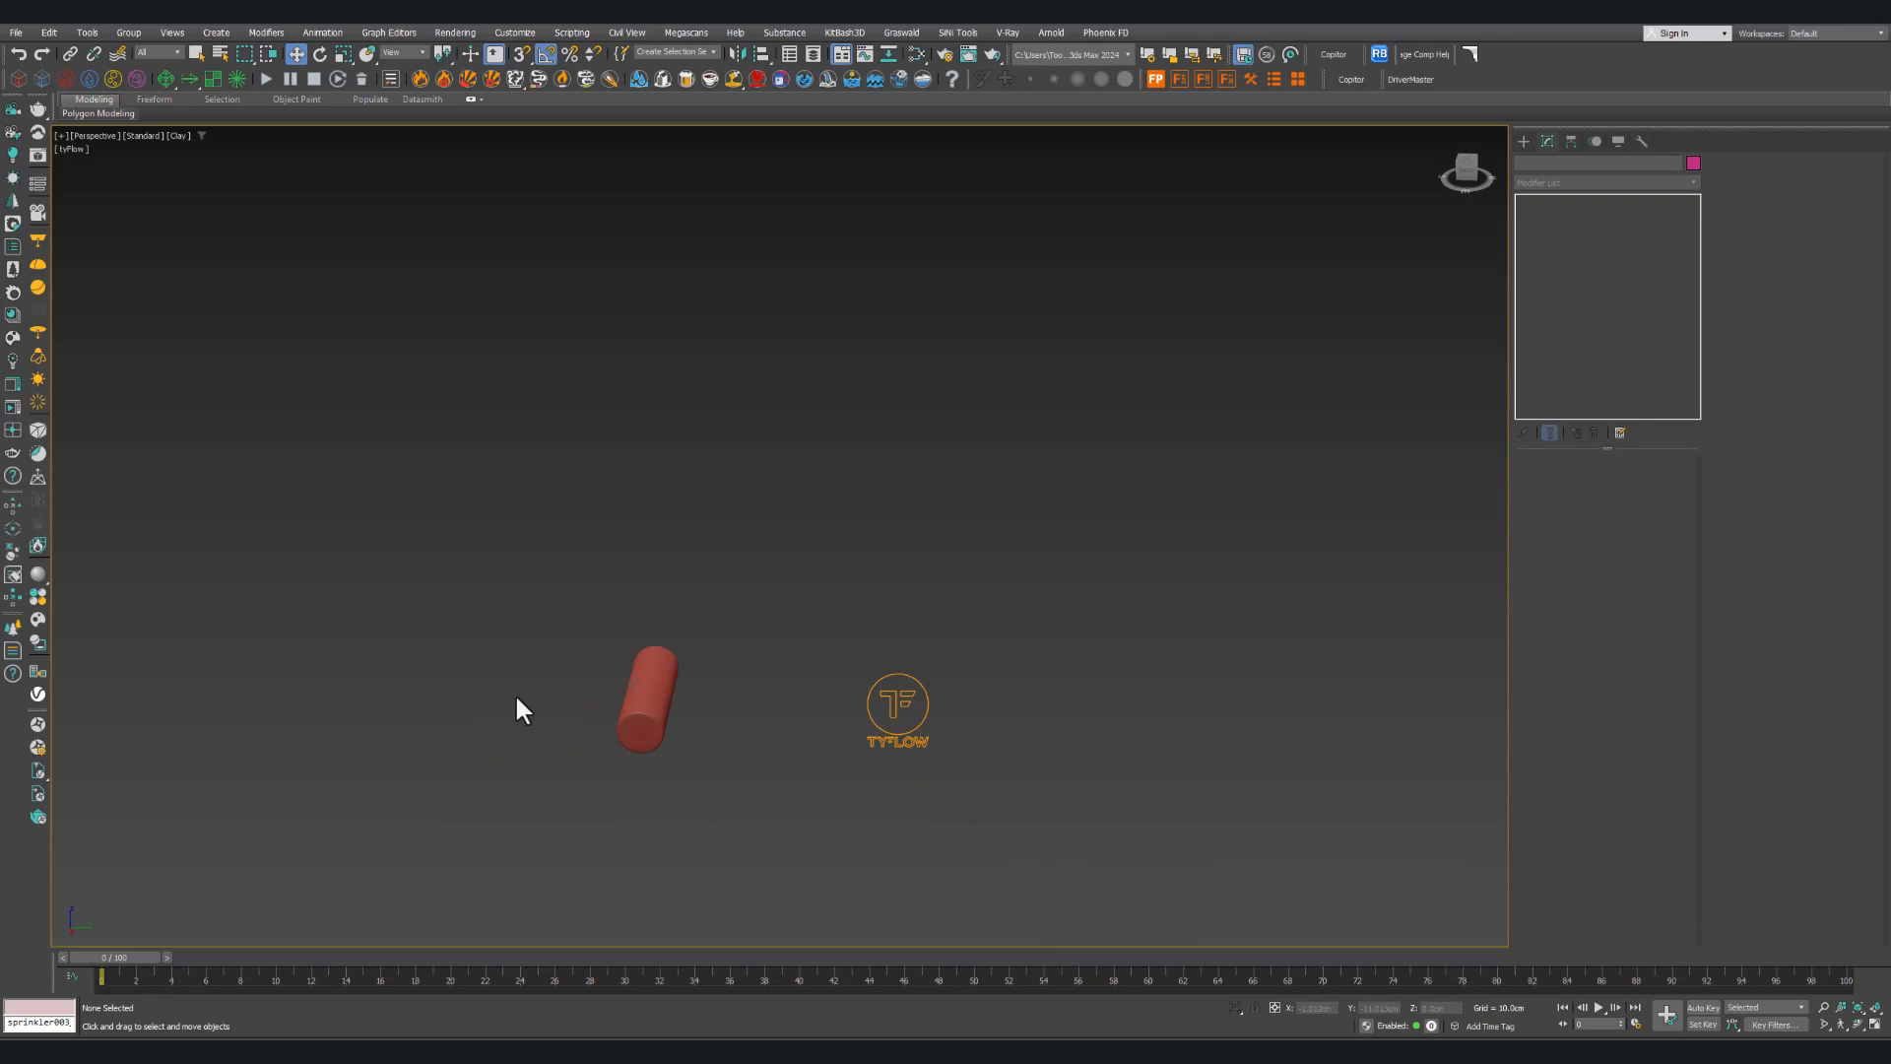
middle_drag(508, 744, 516, 714)
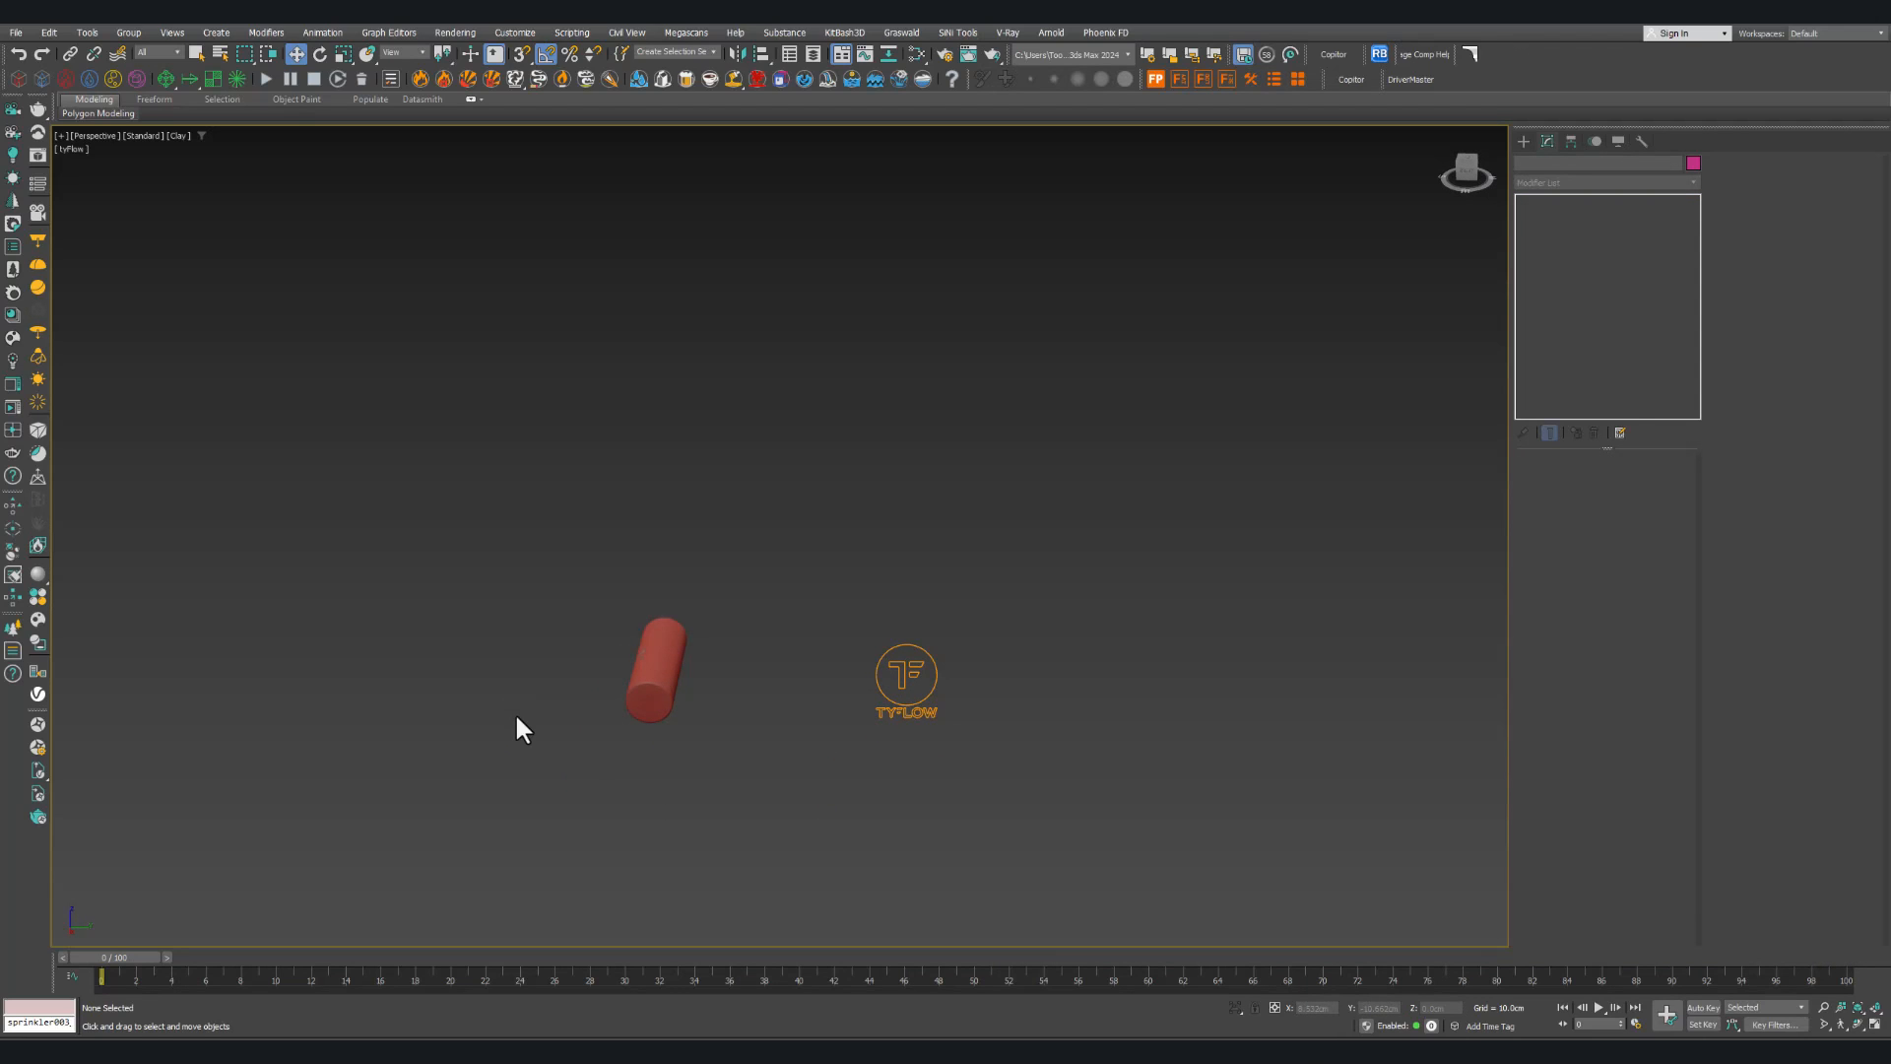